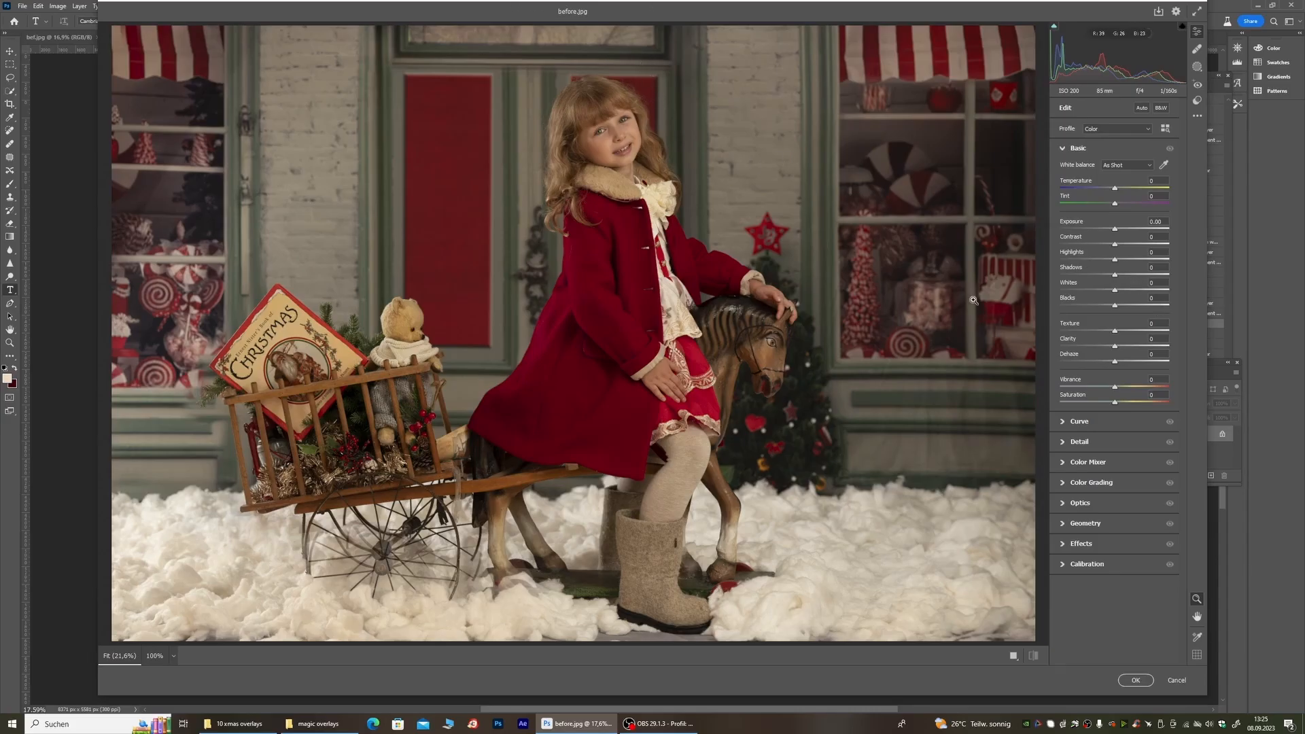
Step: Set the photo's Shadows to +35 and its Blacks to +12, checking the girl's face up close
left_click(1133, 276)
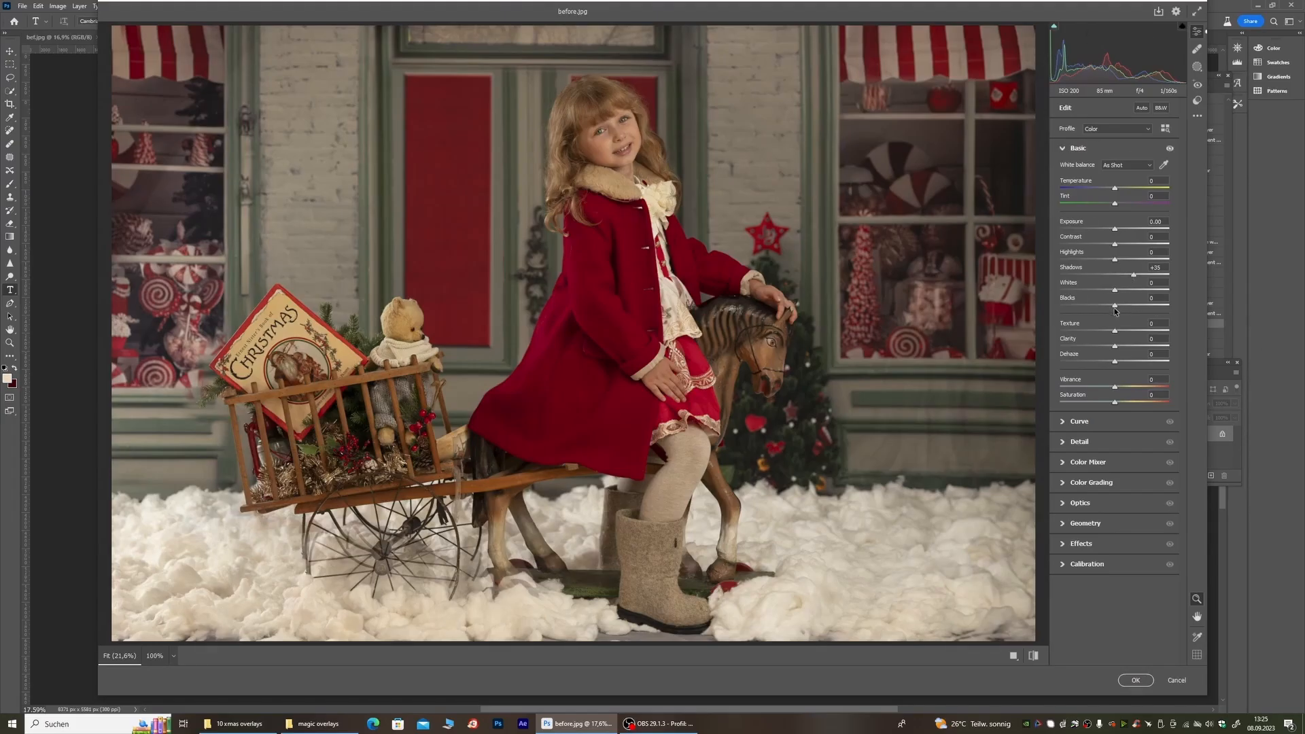
left_click_drag(1115, 306, 1120, 310)
left_click(631, 121)
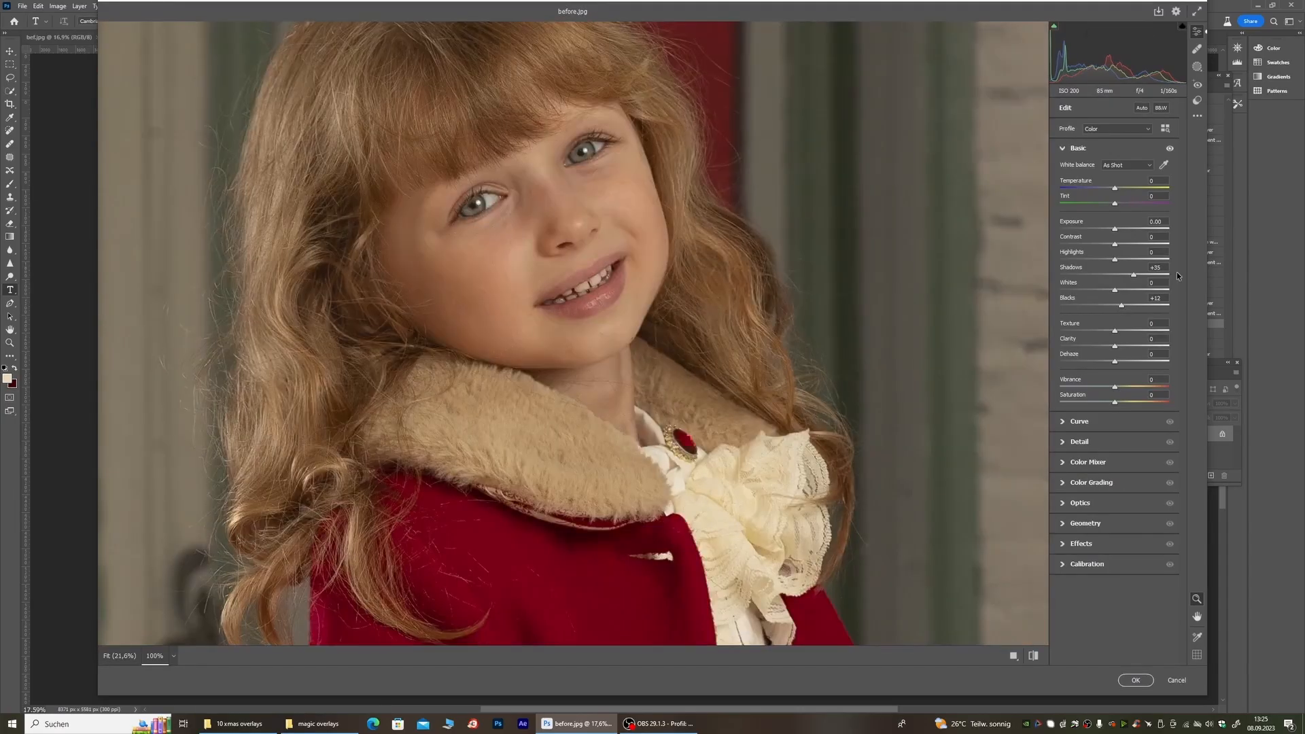
Step: Lower the photo's Highlights to -29, comparing the face up close with the full image
left_click_drag(1115, 265, 1110, 263)
key("shift+Up")
left_click_drag(1114, 259, 1102, 260)
left_click(699, 260)
left_click_drag(1103, 260, 1101, 263)
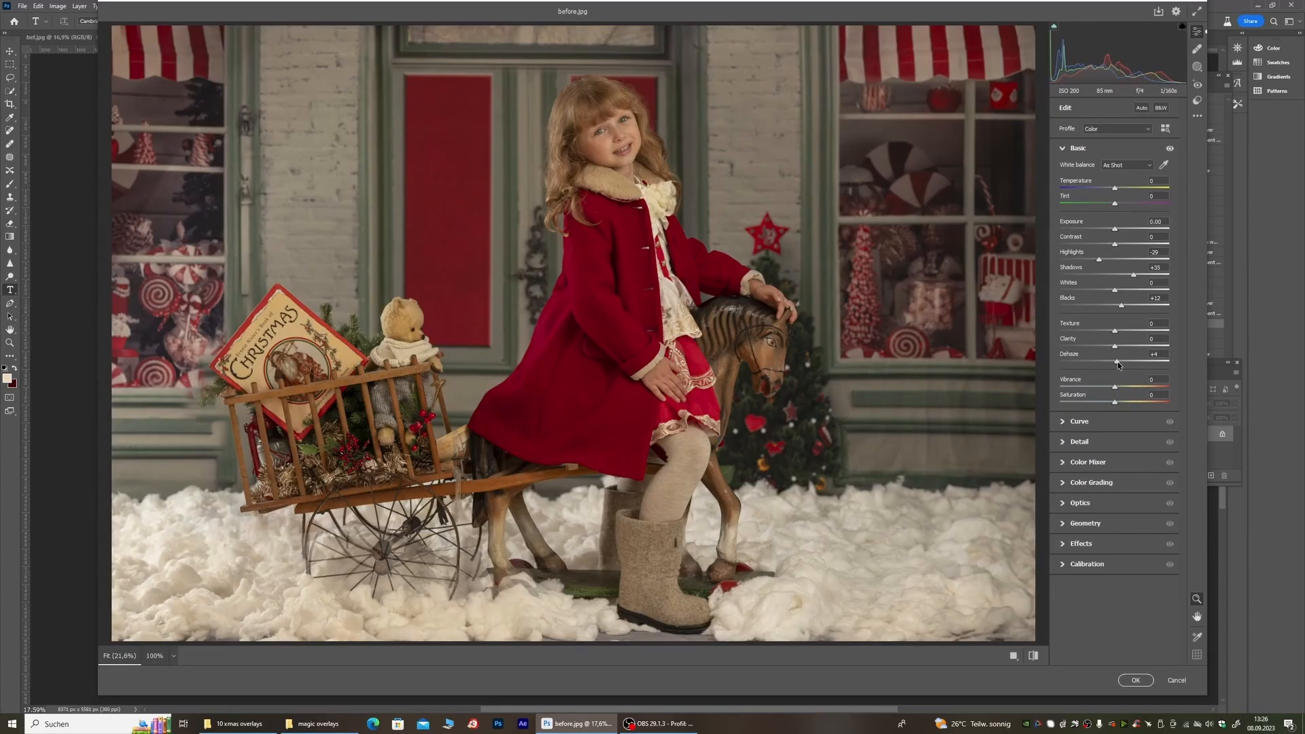
Step: Try a strong positive Dehaze and a Dehaze of -72 on the photo, and reset Dehaze to 0
left_click(608, 133)
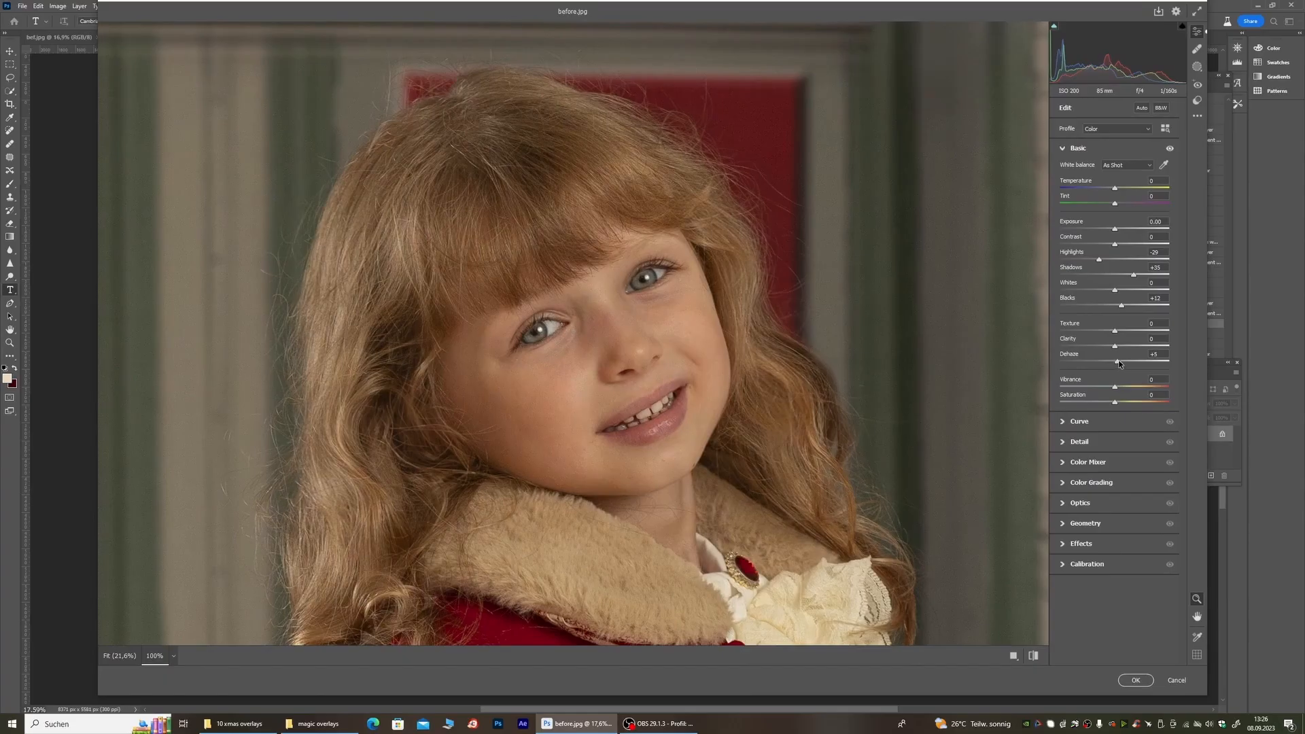
left_click_drag(1116, 360, 1156, 362)
left_click(740, 354)
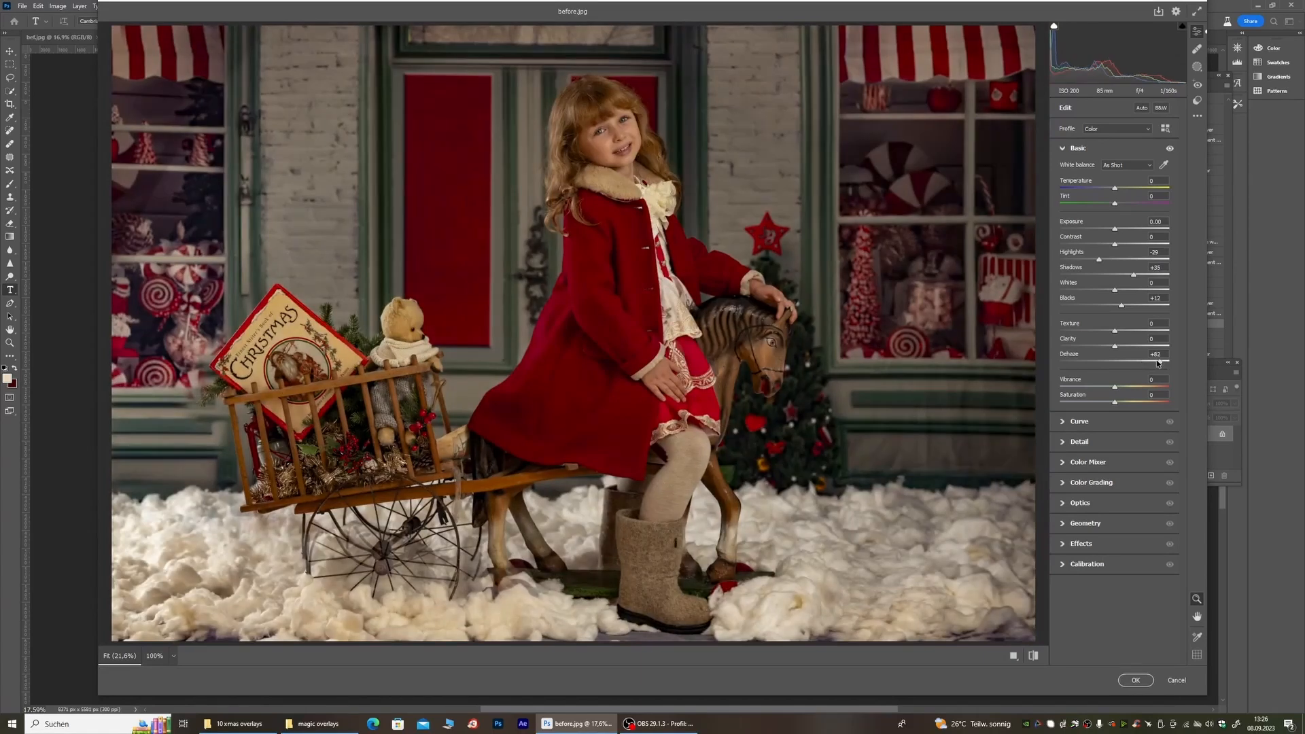
left_click(1074, 363)
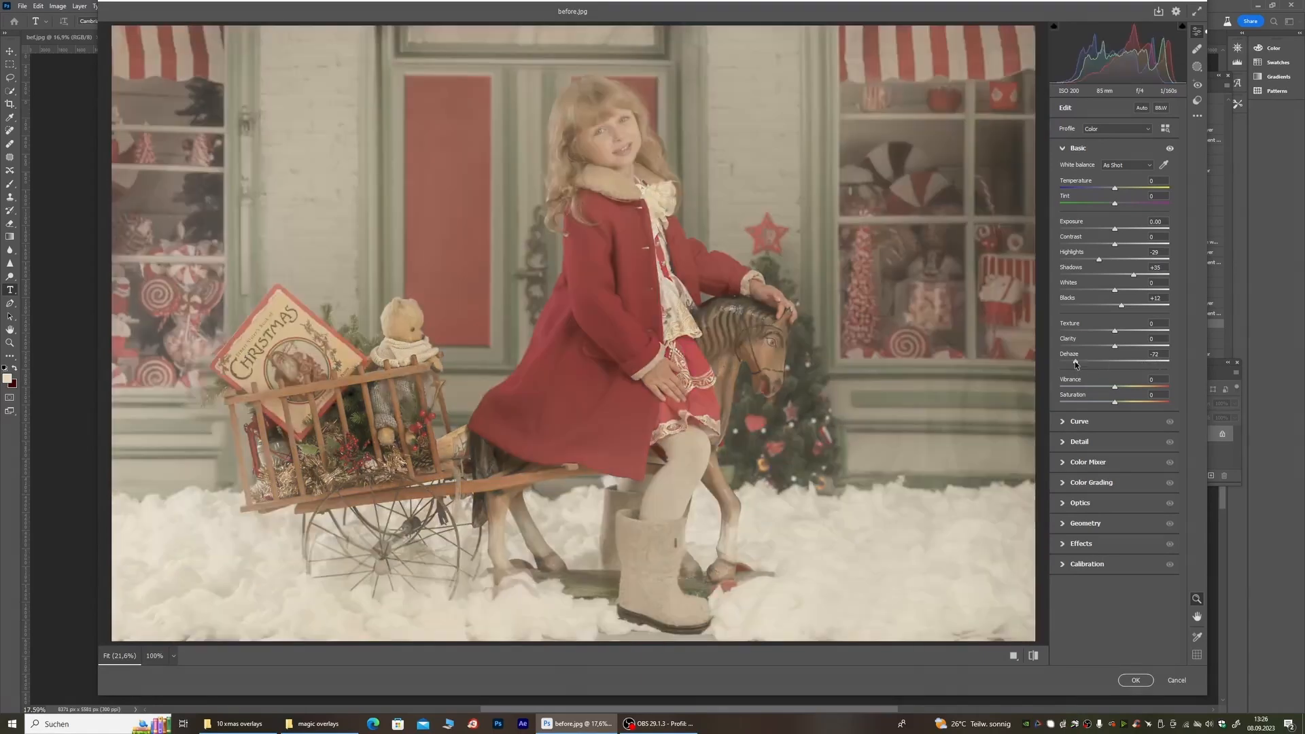
left_click(1136, 361)
double_click(1135, 360)
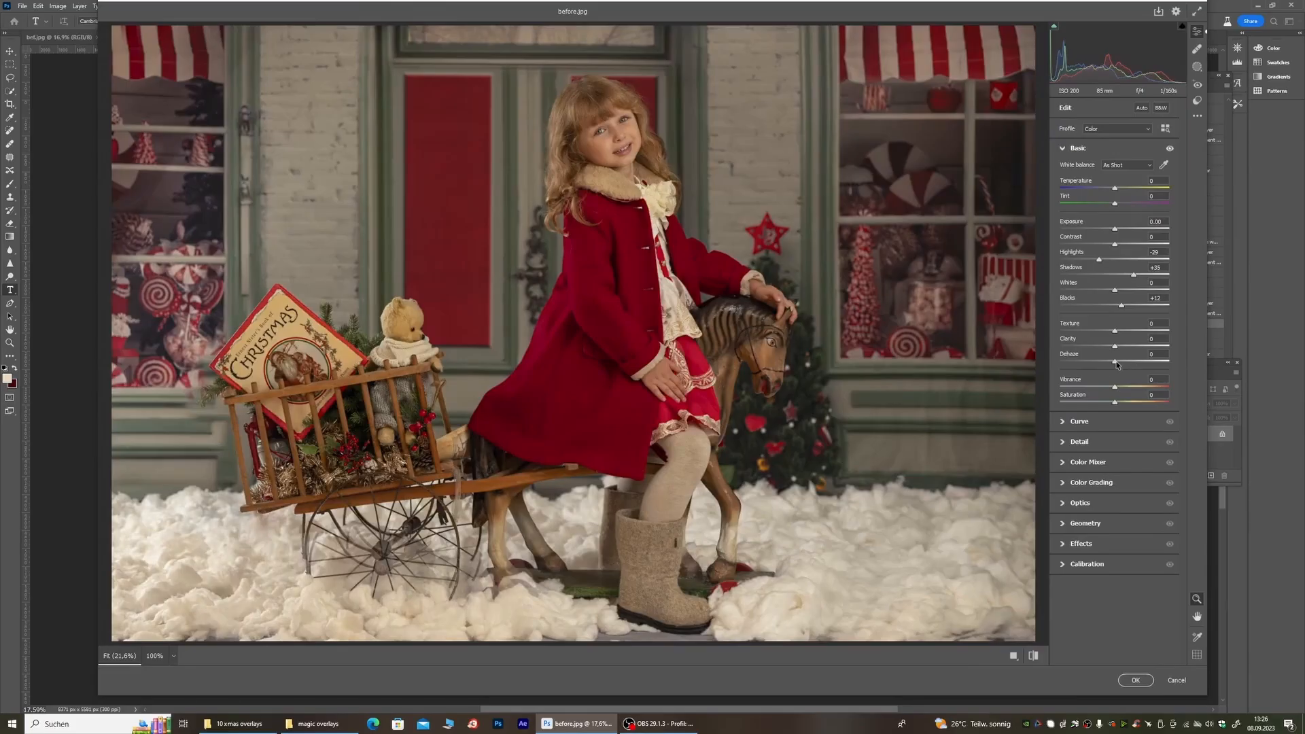
Step: Set the photo's Dehaze to +4
left_click_drag(1115, 363, 1118, 365)
left_click(1155, 354)
type("4")
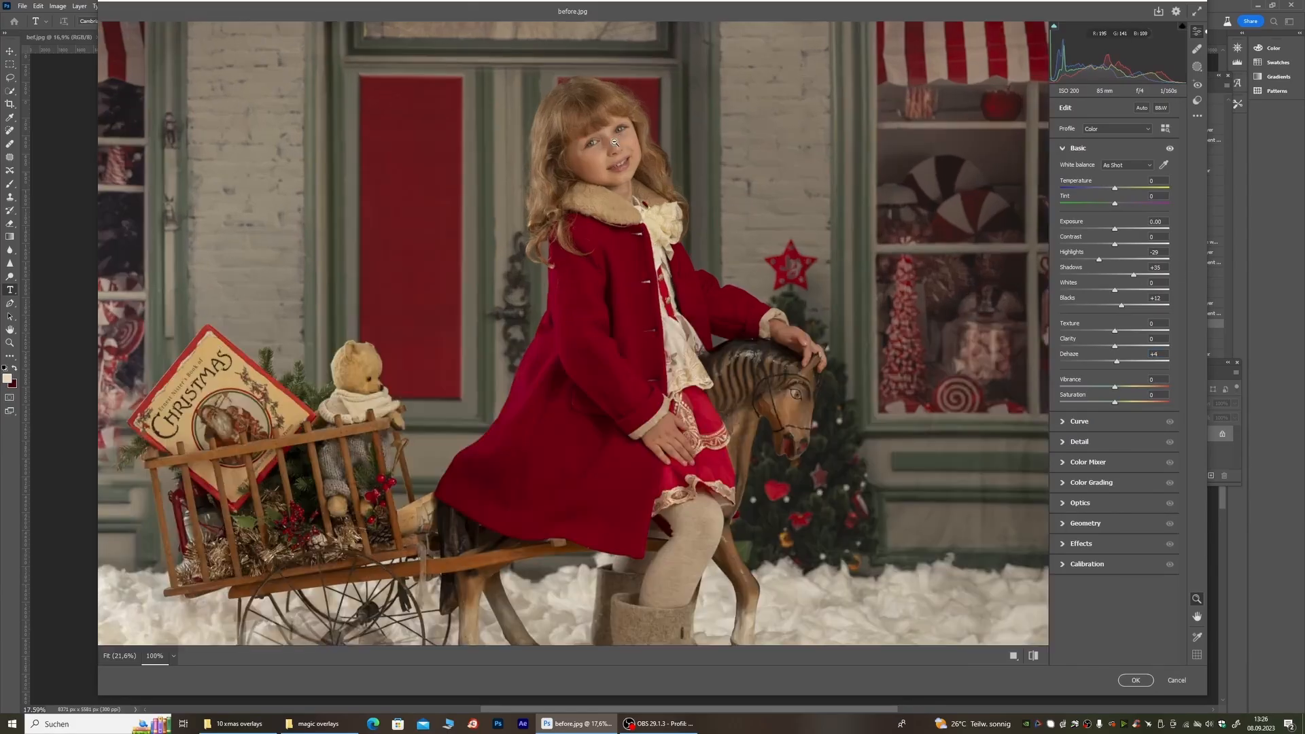
Step: Raise the photo's Clarity to +9, checking its effect on the girl's face
left_click(631, 125)
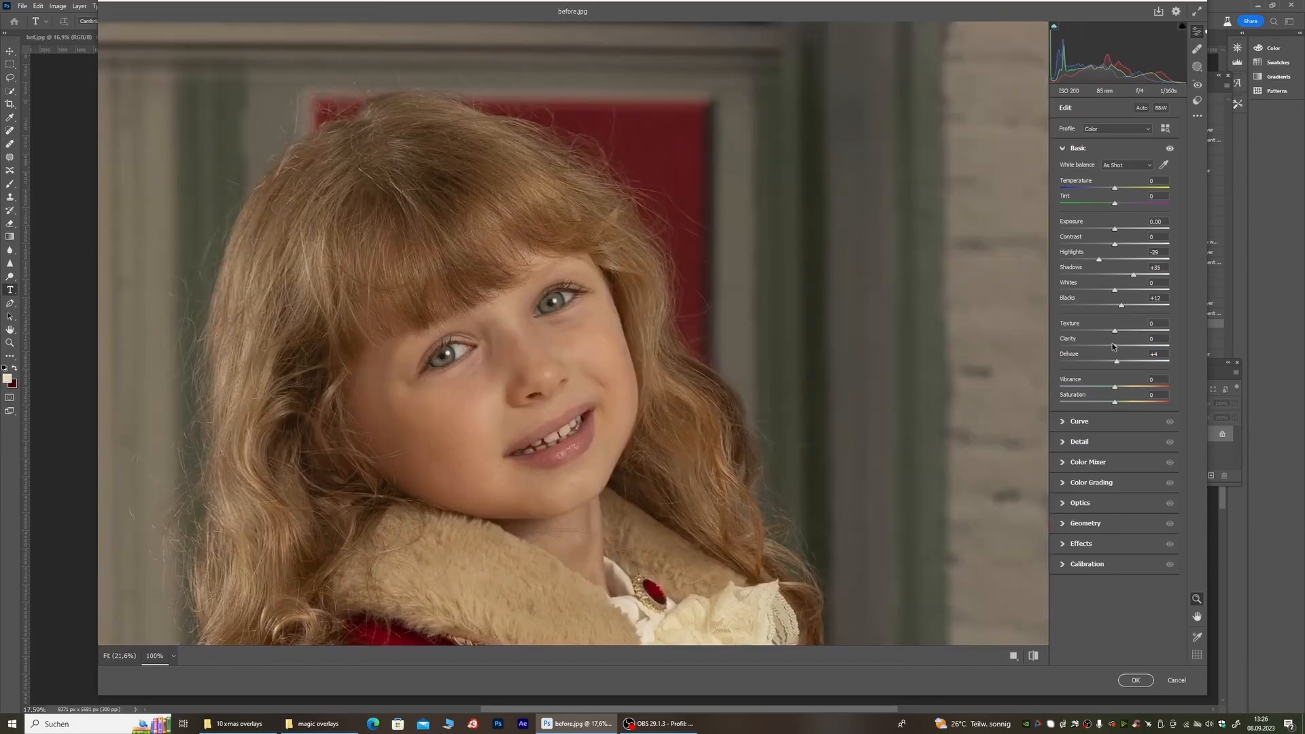
left_click_drag(1114, 346, 1117, 351)
left_click(567, 346)
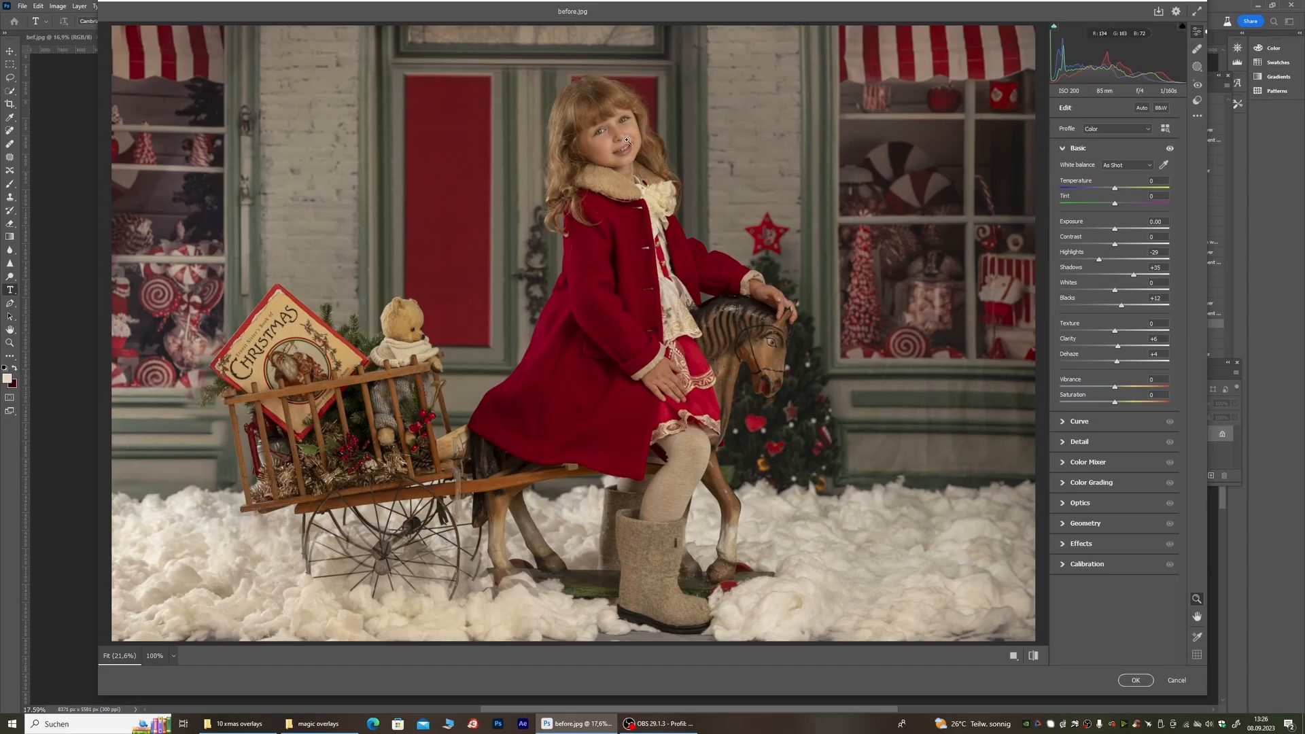
left_click_drag(1119, 346, 1120, 353)
left_click(615, 118)
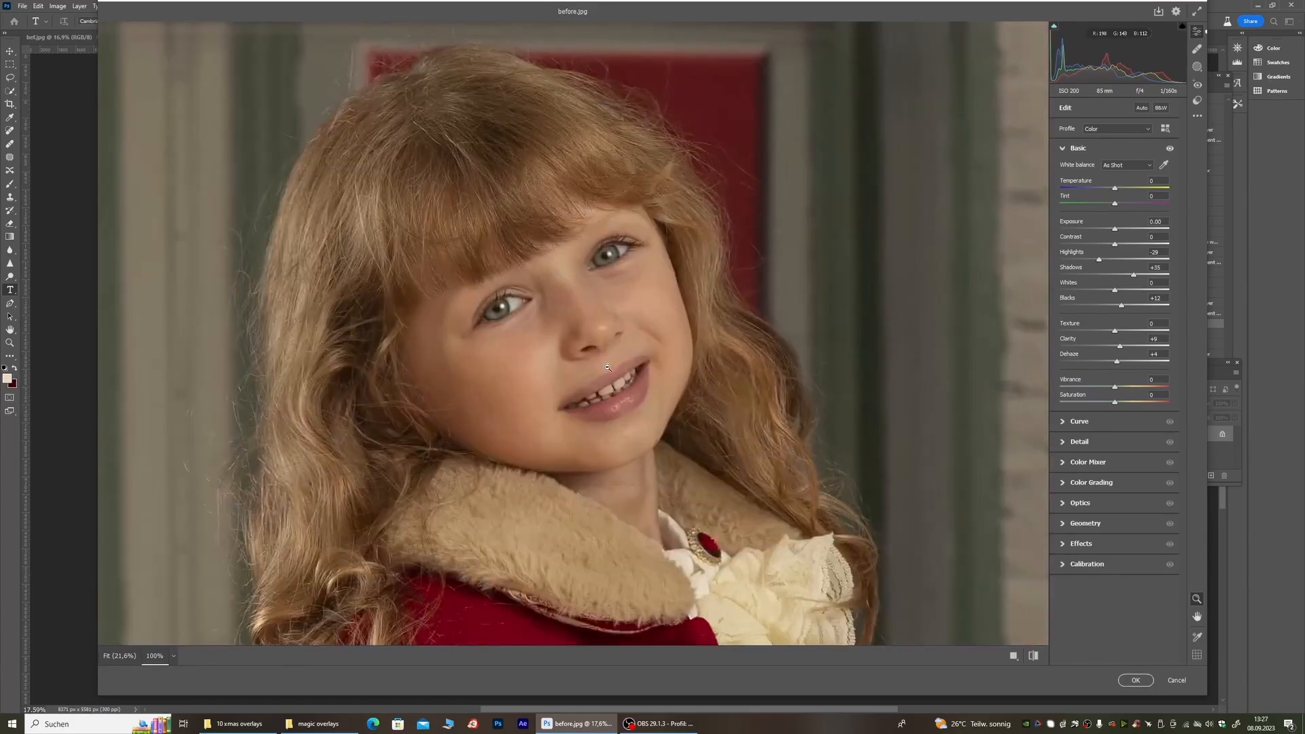
left_click(607, 367)
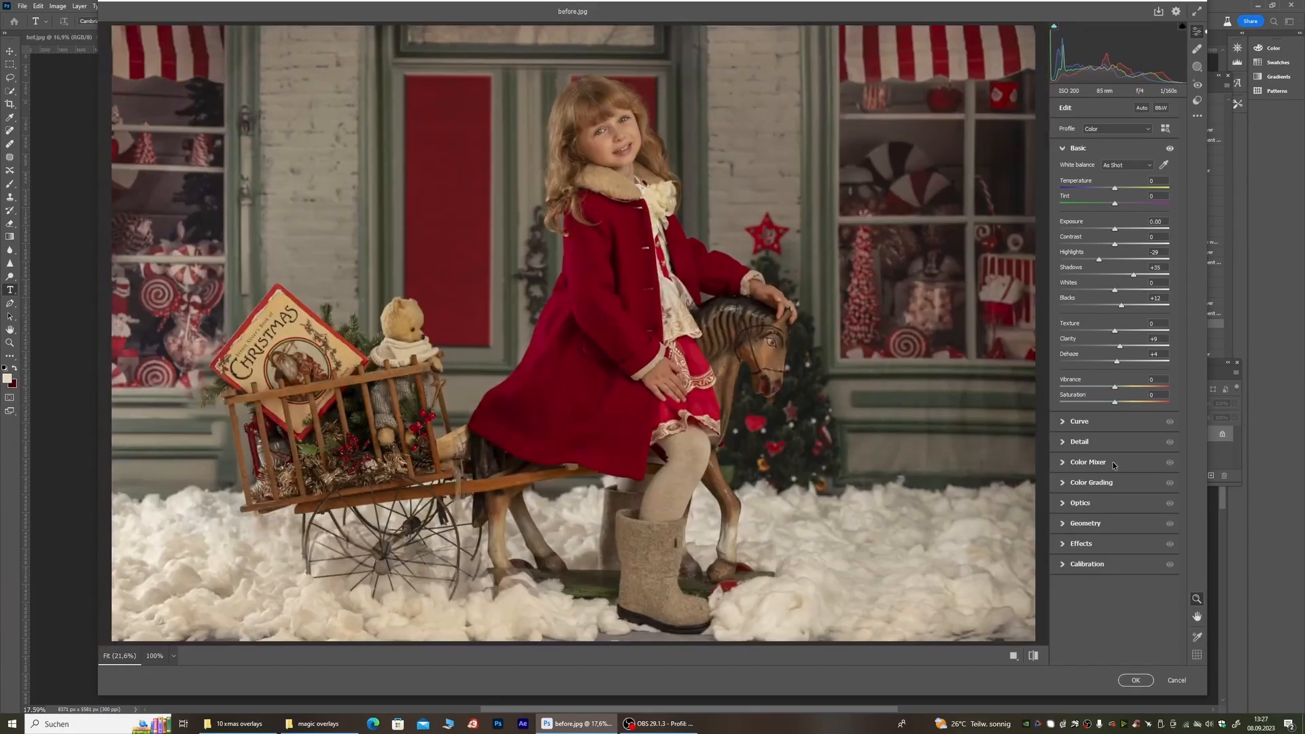
Step: Brighten the skin tones by setting the Oranges luminance to +10 in the Color Mixer
left_click(1114, 464)
left_click(1129, 241)
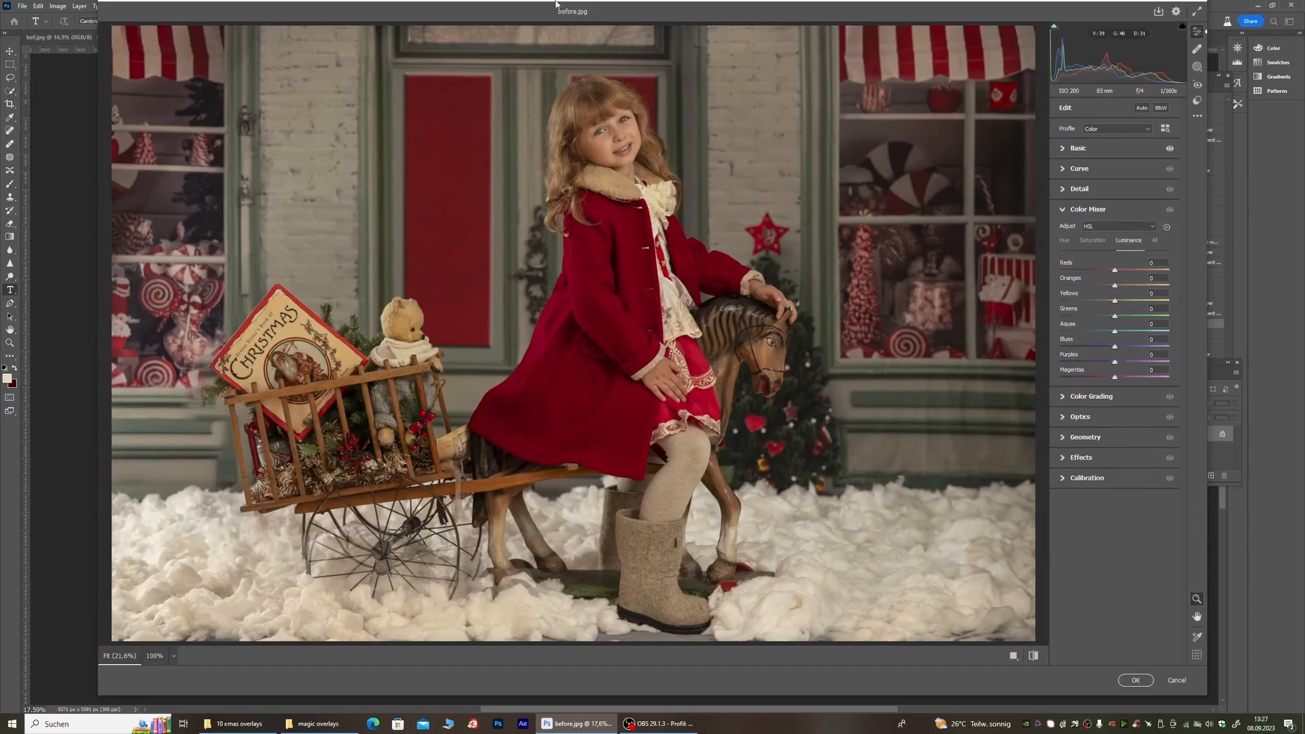
left_click(610, 174)
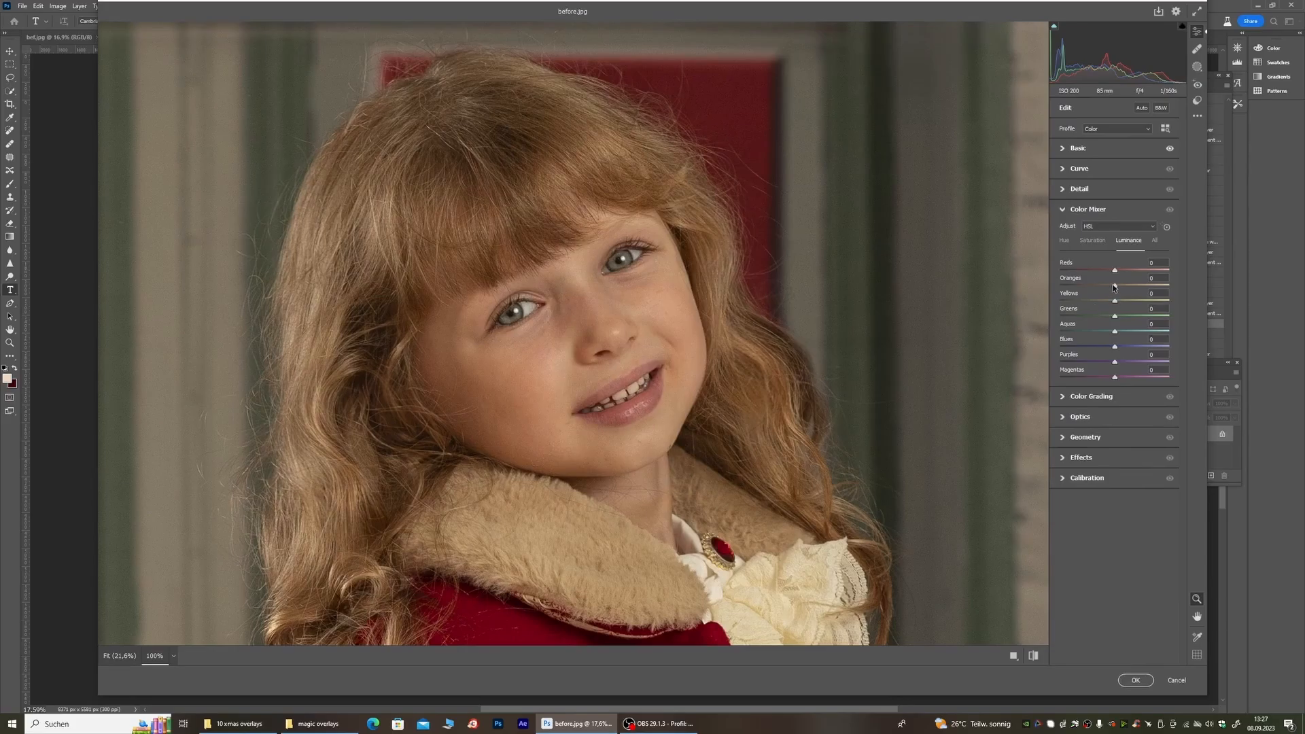
left_click_drag(1114, 285, 1122, 288)
left_click(664, 357)
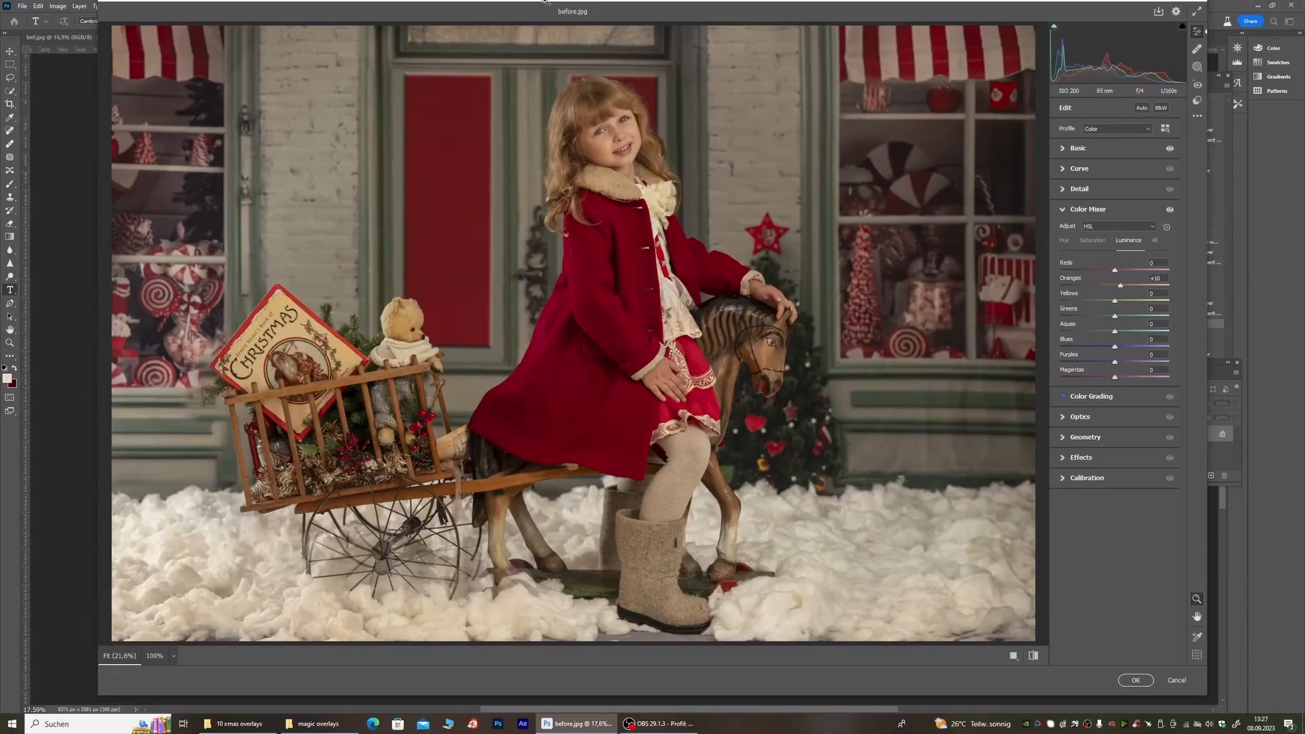
Step: Tint the highlights a warm yellow in Color Grading with hue 48 and saturation 19
left_click(1091, 398)
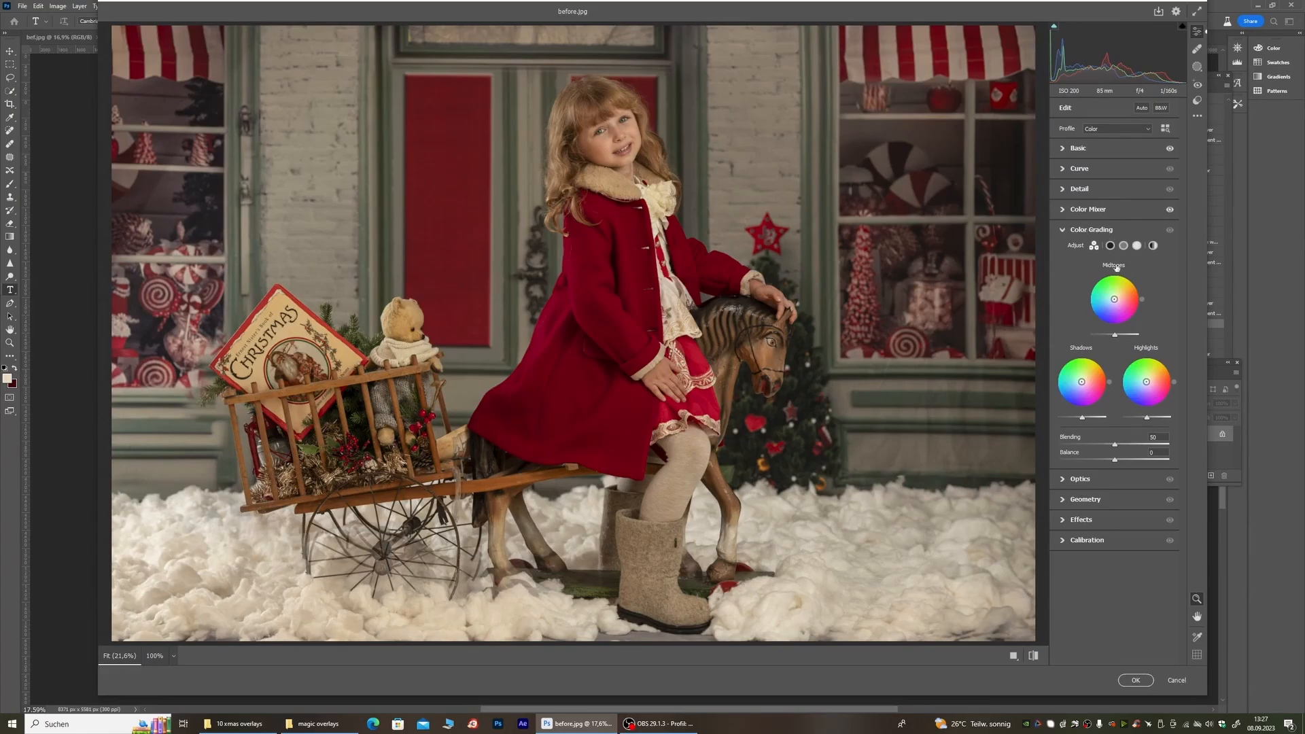
left_click(1149, 351)
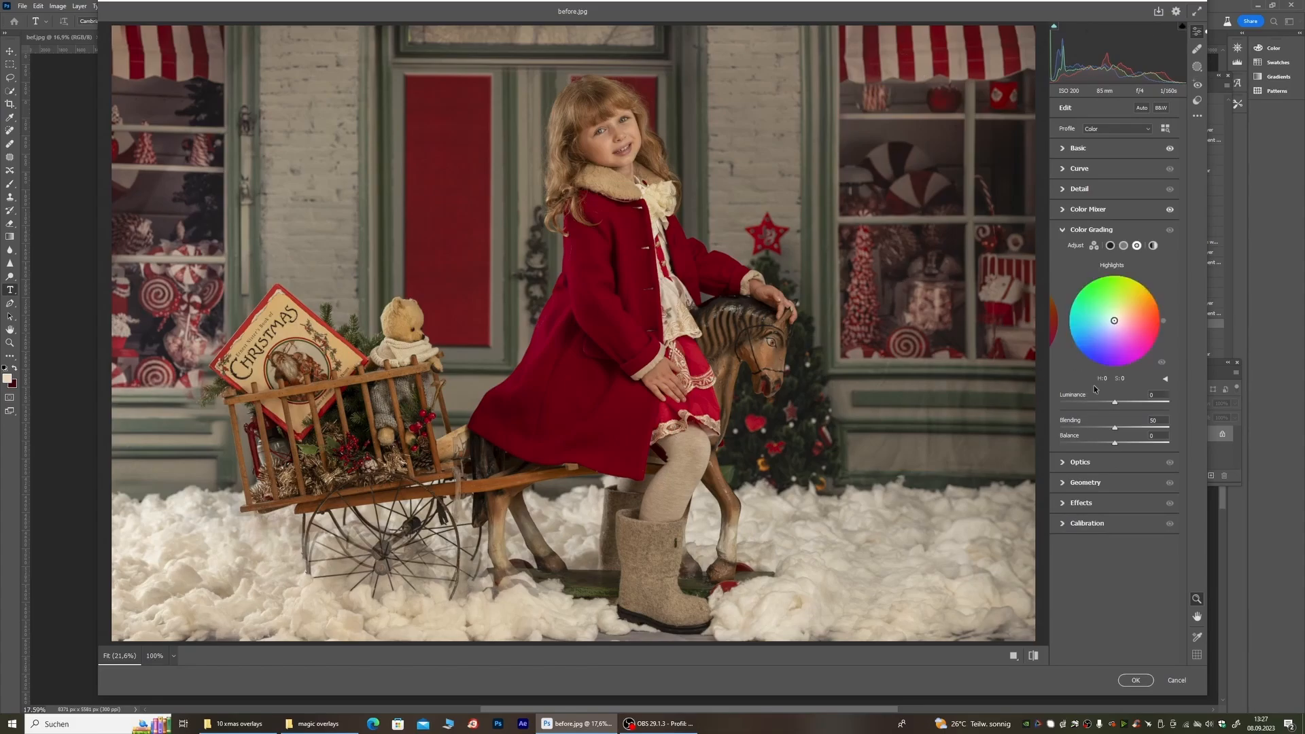
left_click(1165, 380)
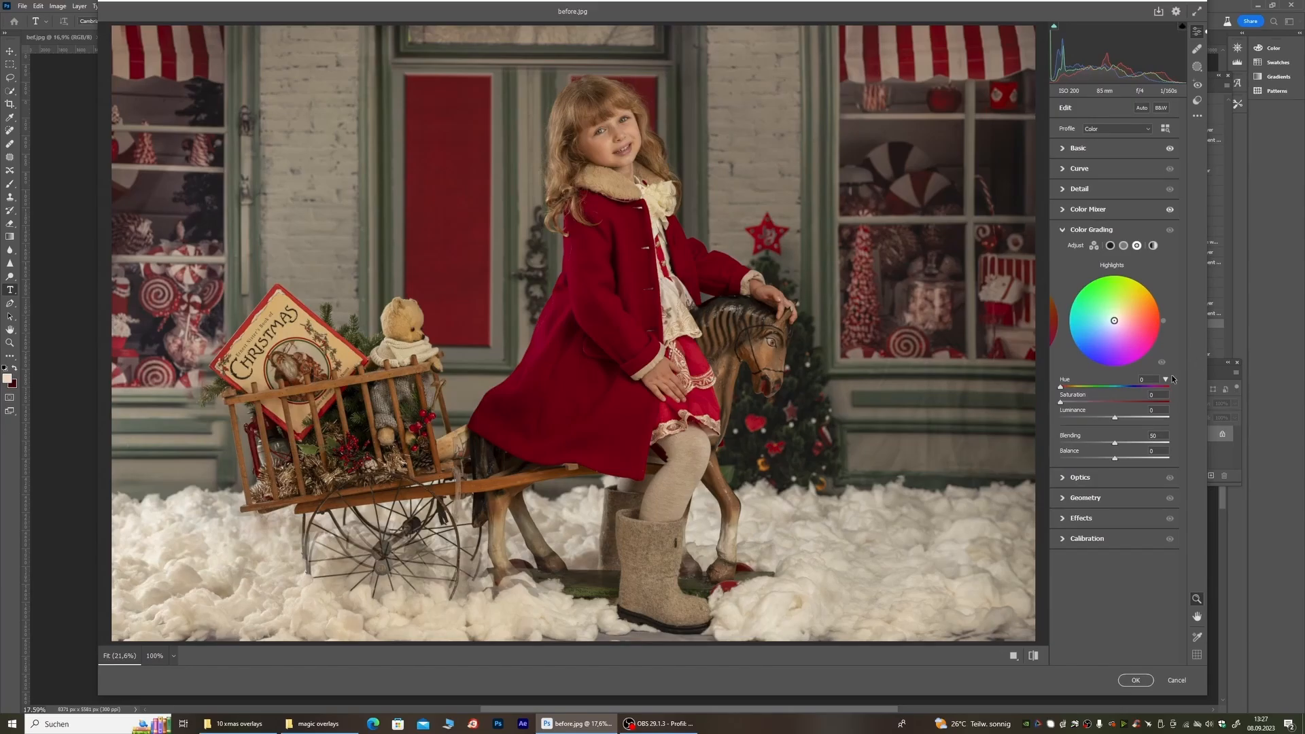
left_click_drag(1061, 386, 1074, 389)
left_click_drag(1060, 403, 1083, 405)
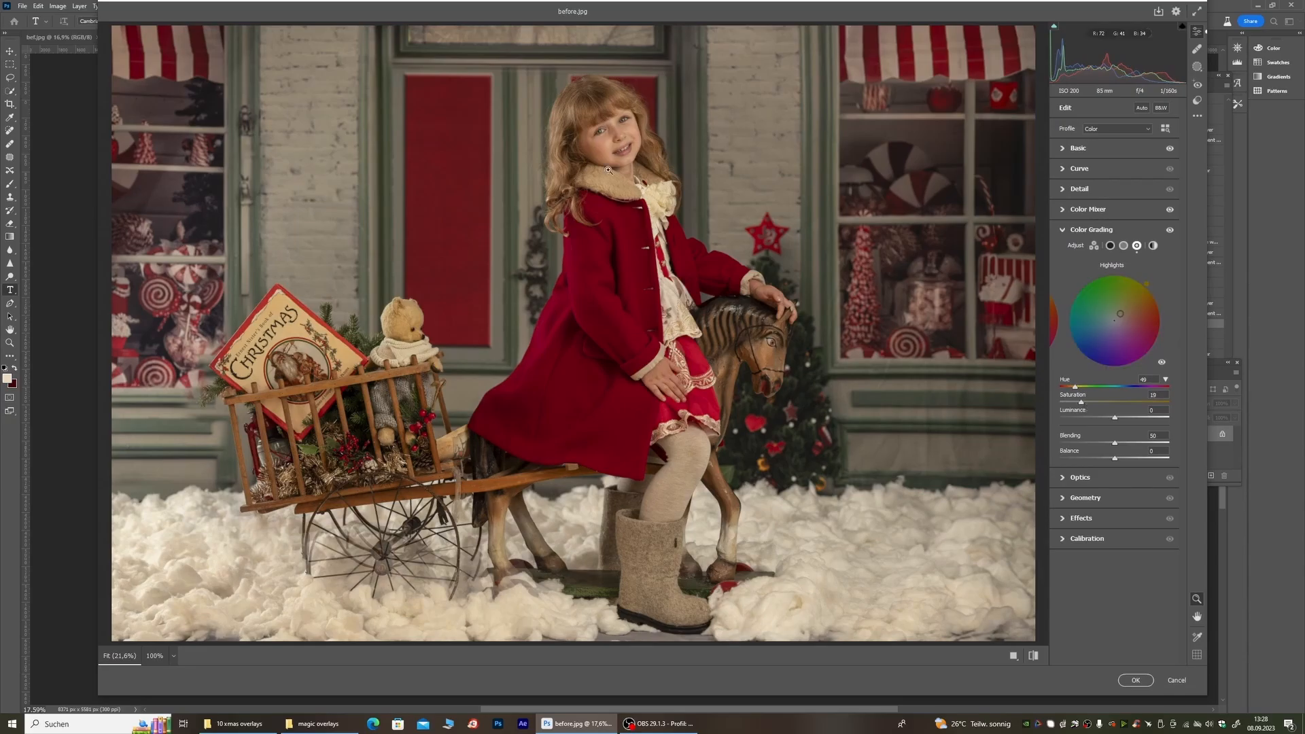
Step: Compare the face with highlights tint saturation at 0 and at stronger amounts, and restore the saturation to about 19
left_click(602, 131)
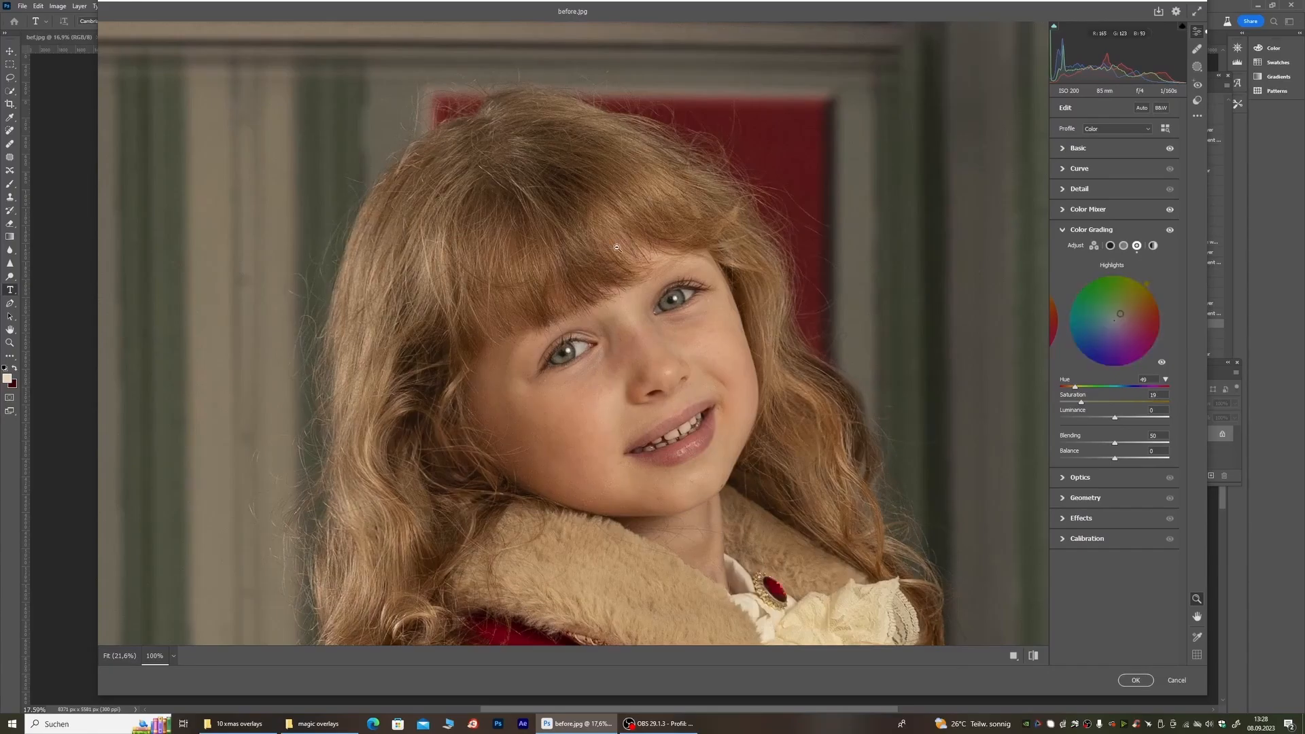
left_click_drag(1080, 405, 1029, 412)
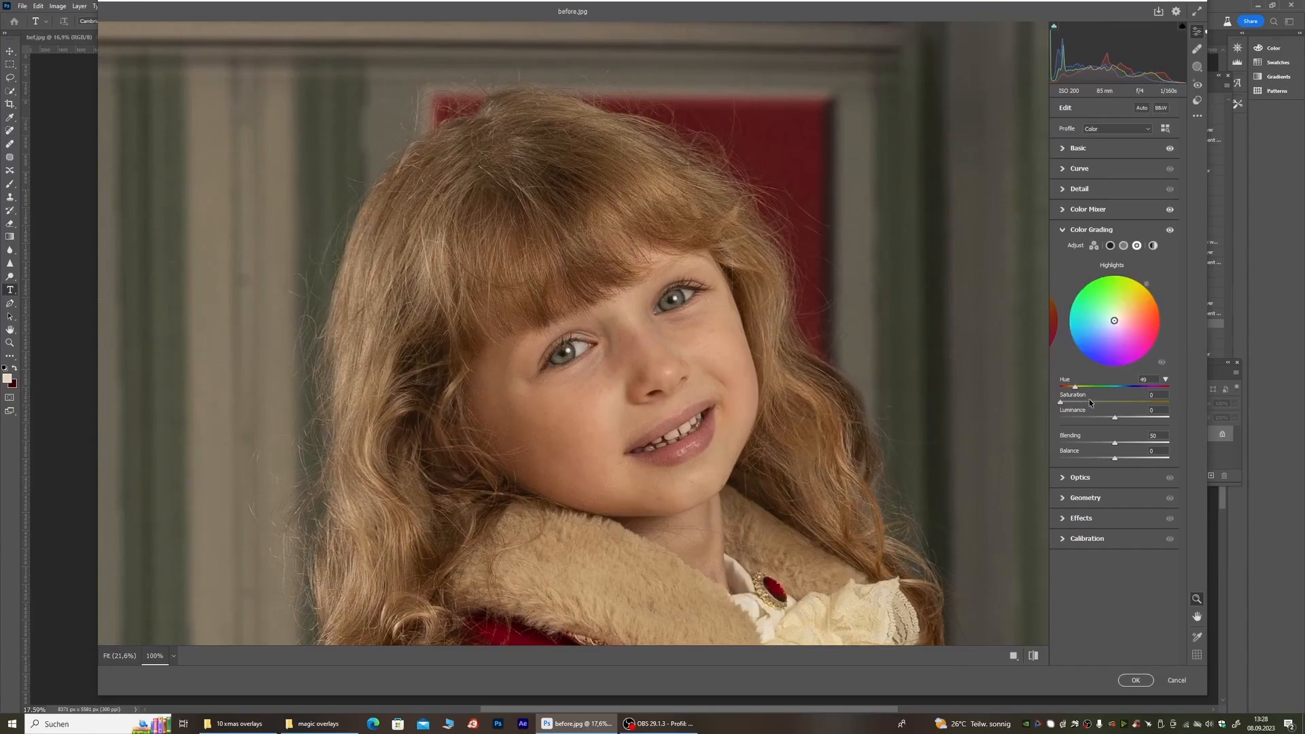
left_click(1103, 403)
left_click(1080, 403)
key("ctrl+0")
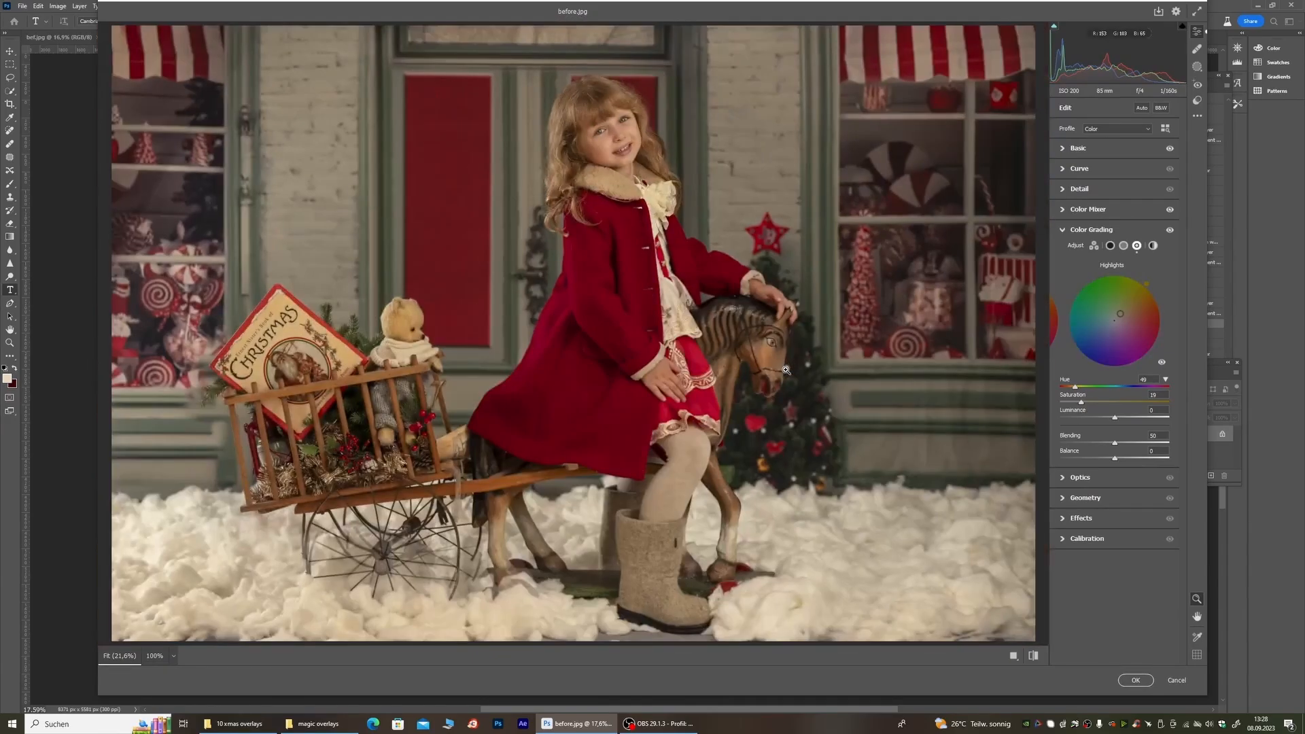
Step: Tint the shadows purple in Color Grading with hue 278 and saturation 7, and apply all the raw adjustments
left_click(1094, 245)
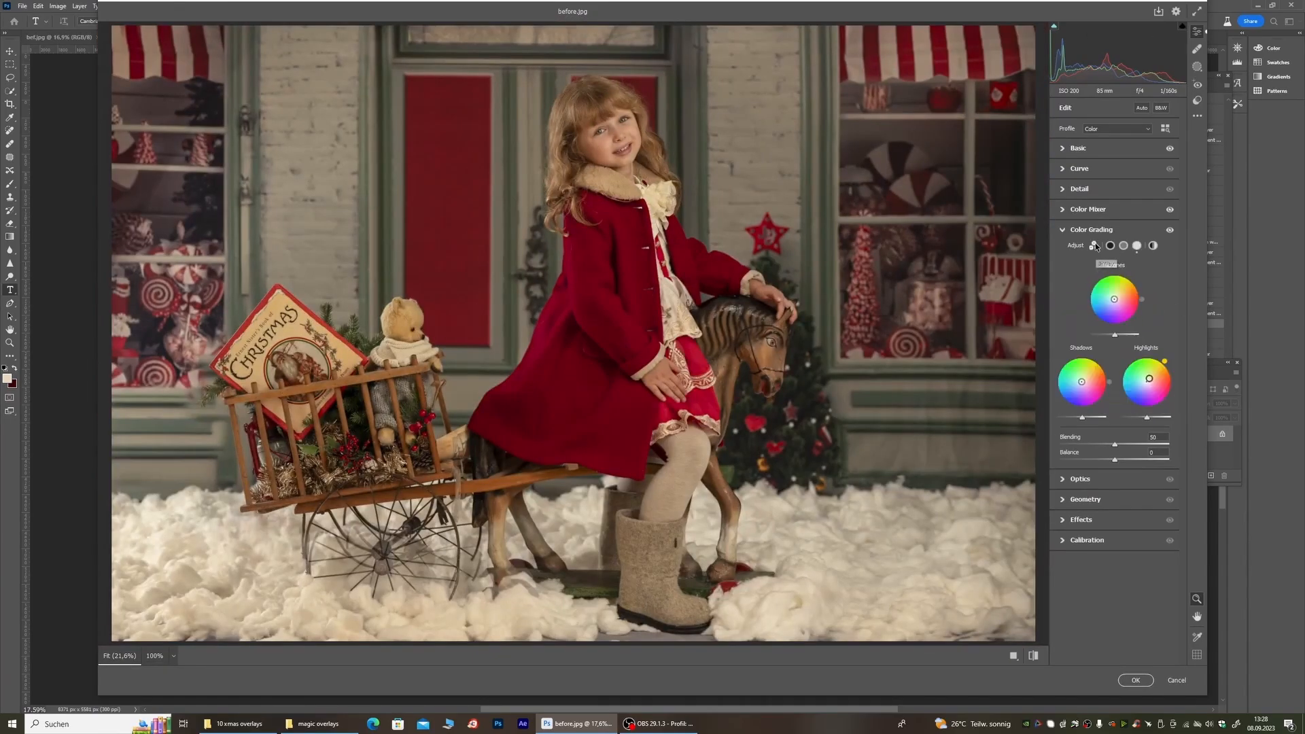
left_click(1081, 349)
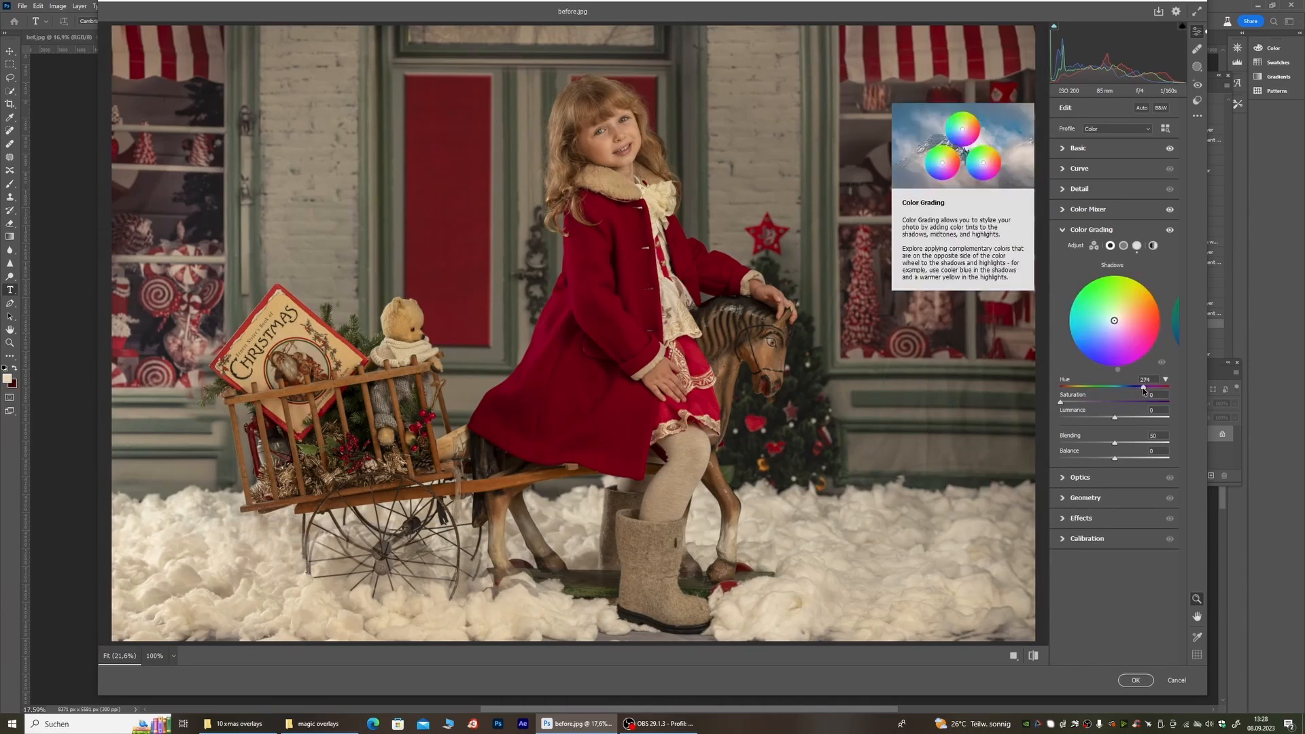
left_click_drag(1142, 387, 1145, 387)
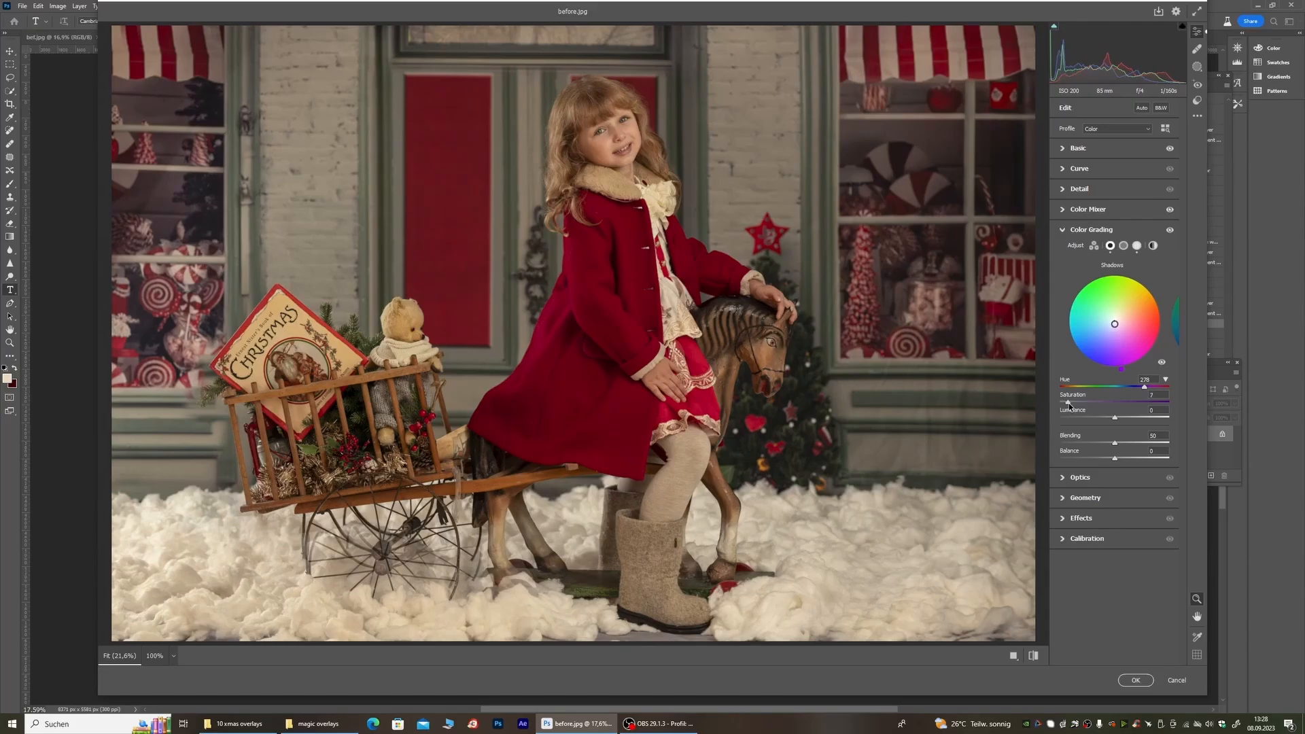
left_click_drag(1068, 405, 1133, 405)
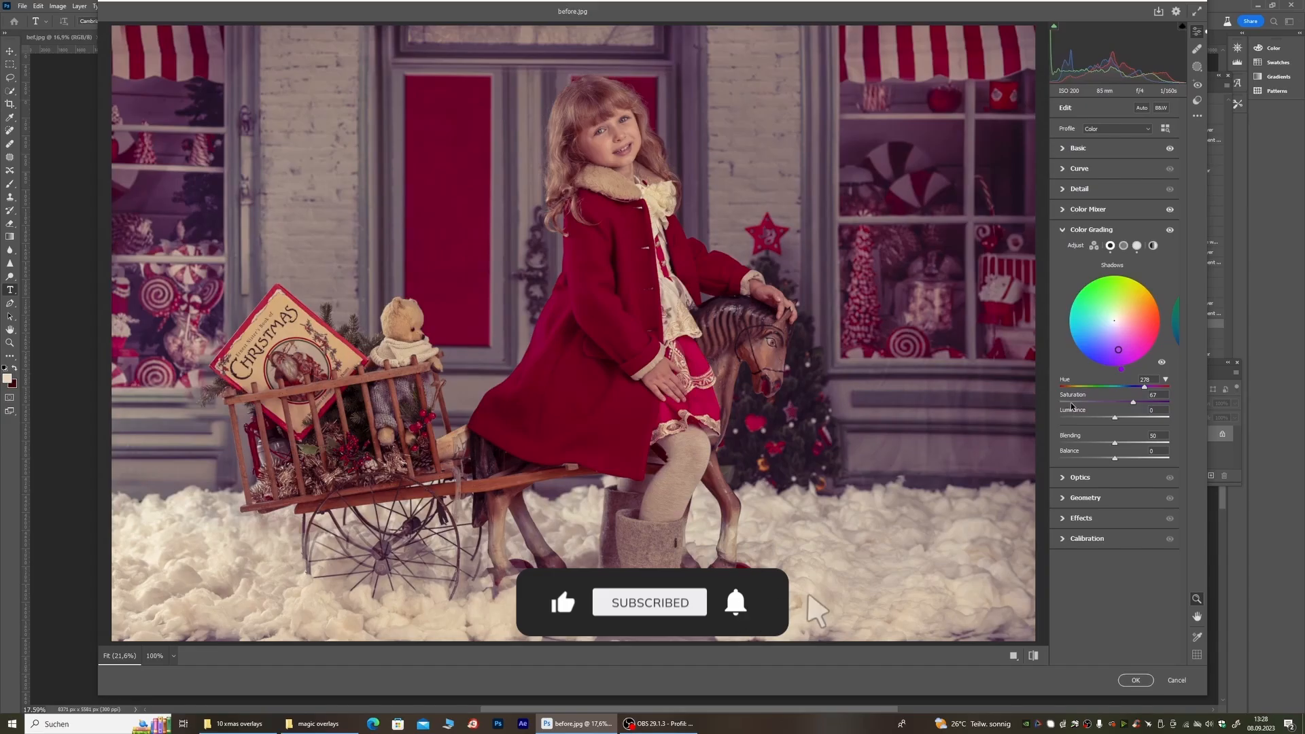
left_click_drag(1134, 400, 1066, 405)
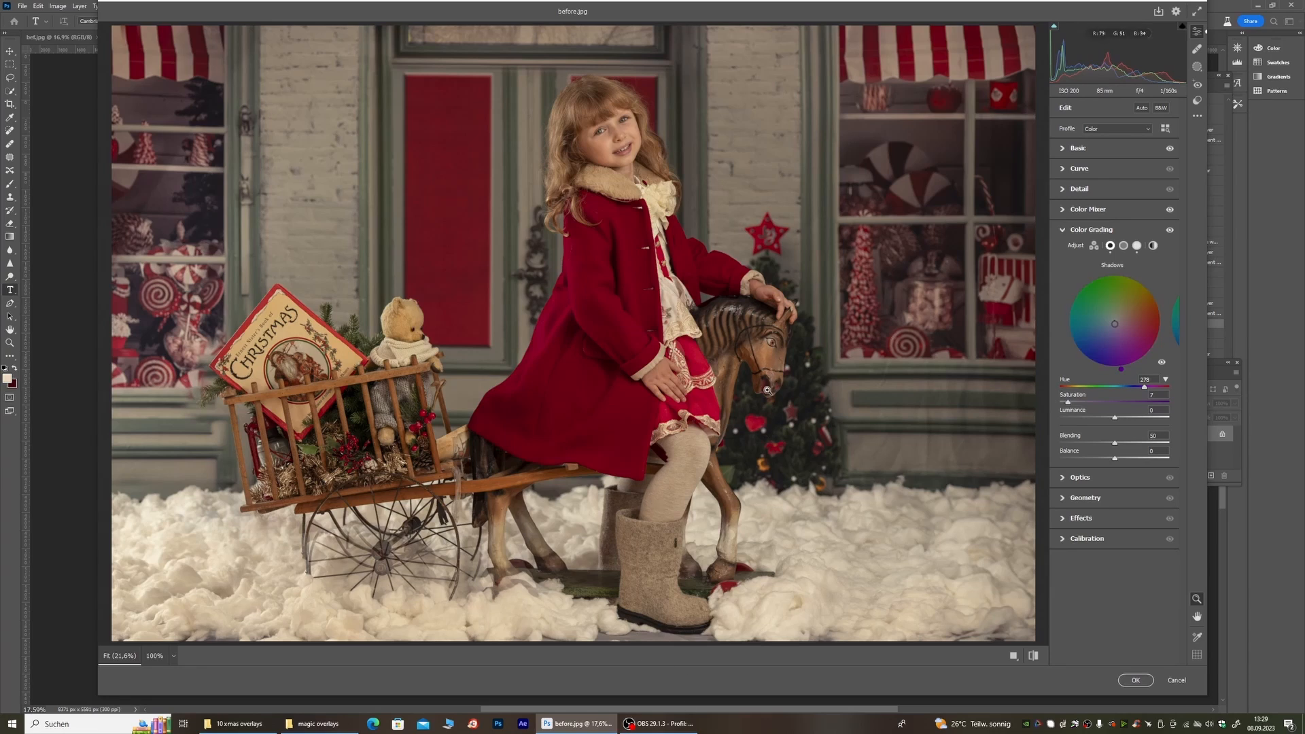
left_click(1135, 680)
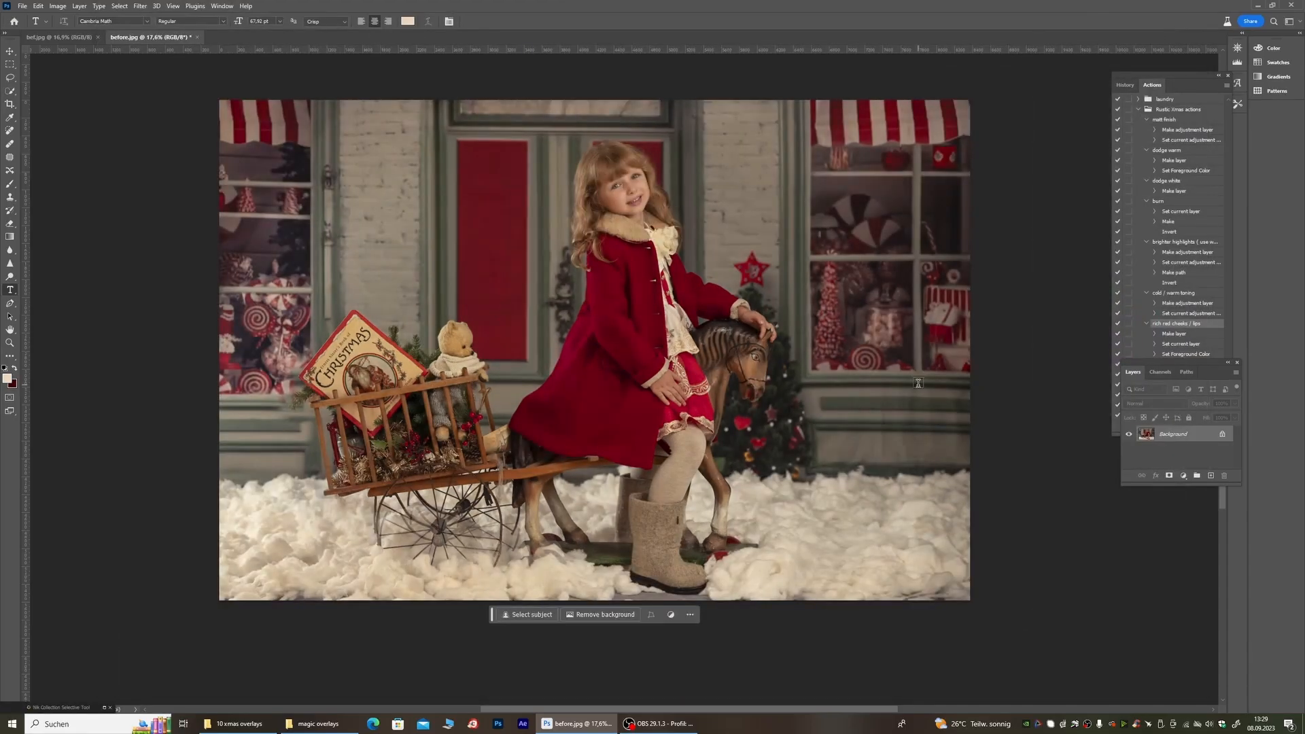
Step: Compare the unedited bef.jpg with the edited photo and return to before.jpg
left_click(75, 39)
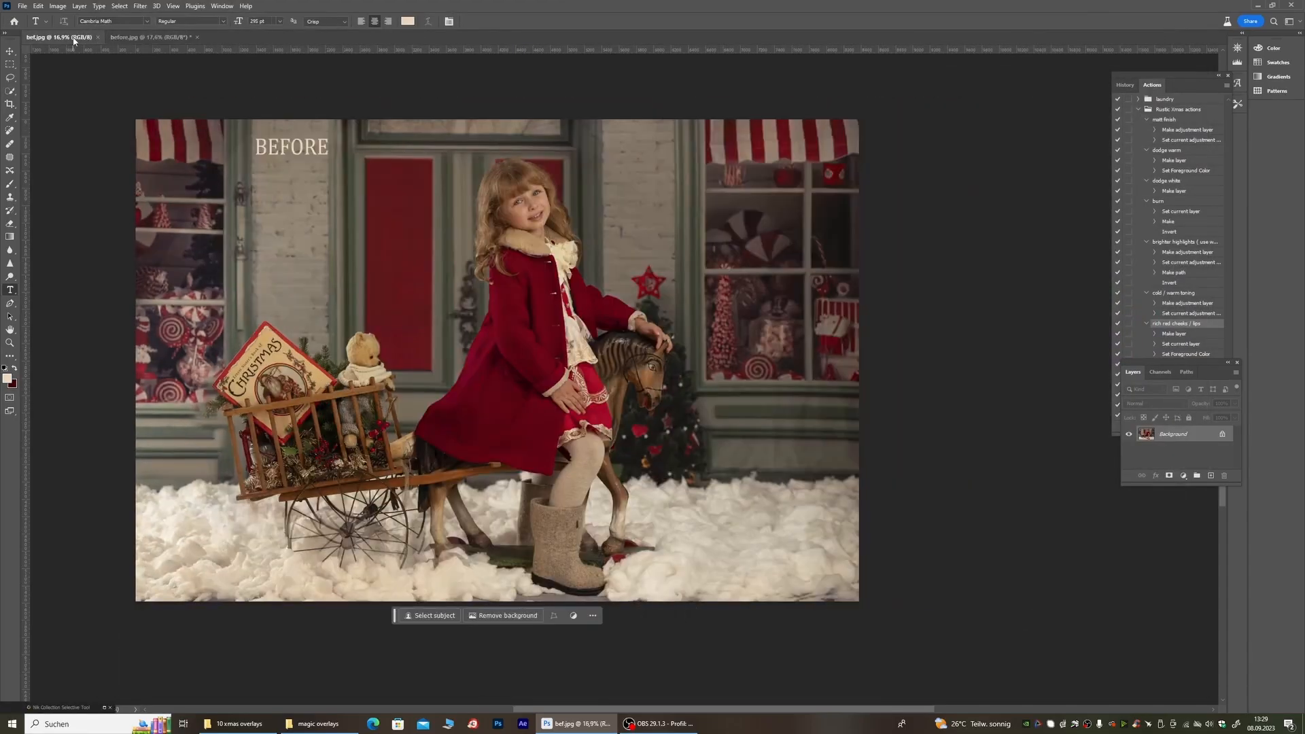
left_click(149, 37)
mouse_move(149, 37)
left_mouse_down()
mouse_move(206, 313)
mouse_move(674, 156)
mouse_move(530, 160)
mouse_move(334, 325)
mouse_move(246, 126)
mouse_move(168, 42)
left_mouse_up()
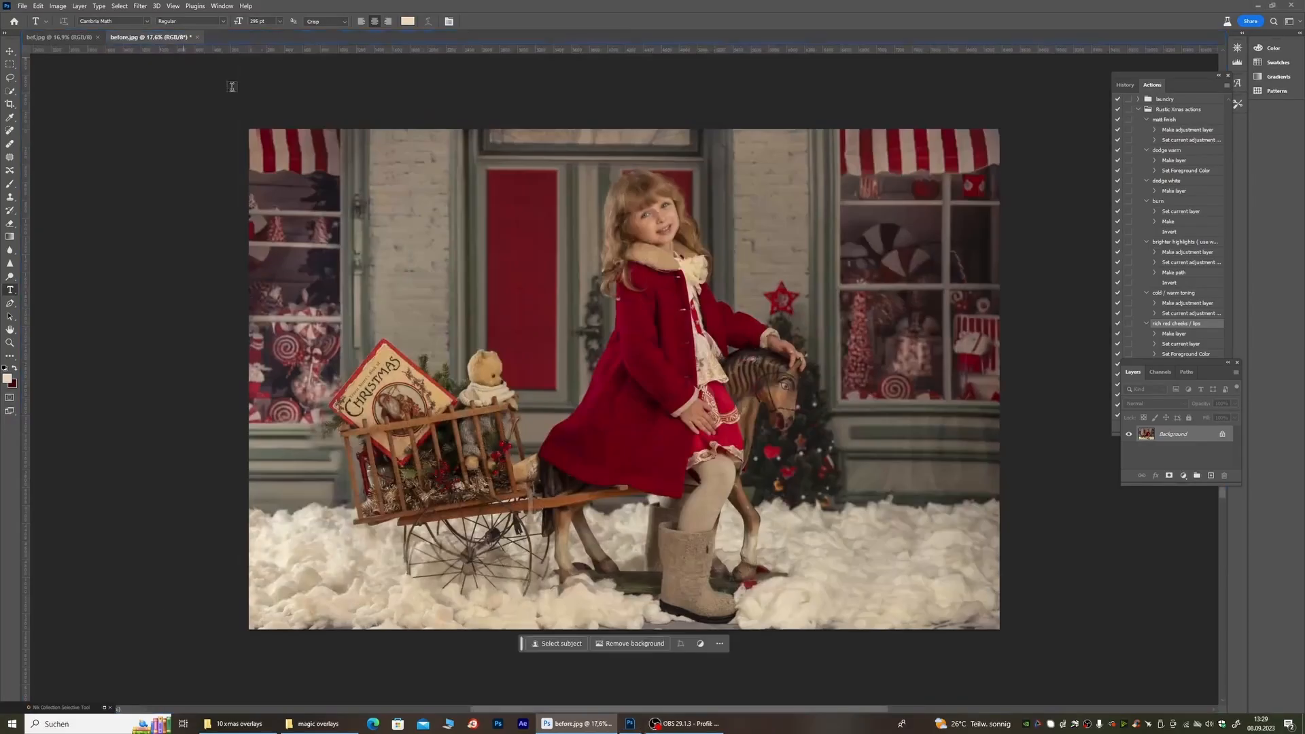
scroll(578, 227, "down", 4)
scroll(627, 272, "up", 4)
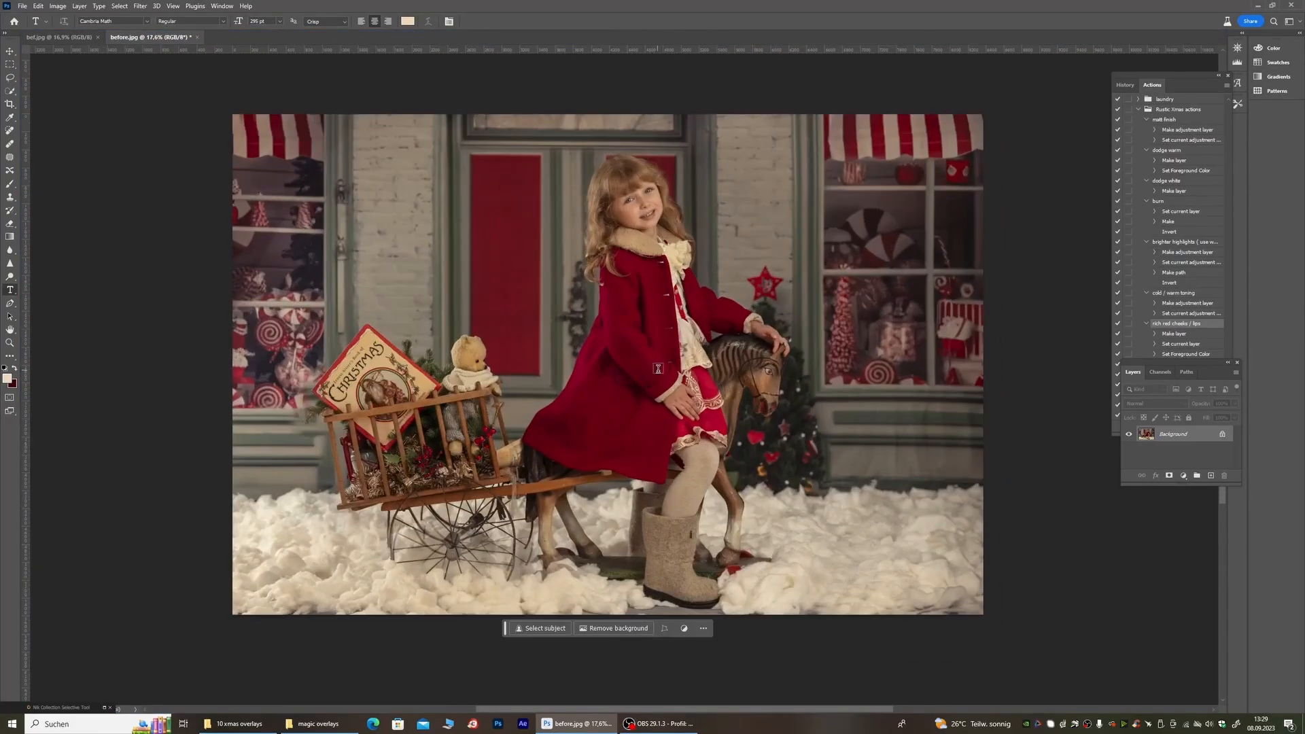
Step: Duplicate the background layer and remove small blemishes on the cheek and chin with the Spot Healing Brush
key("ctrl+j")
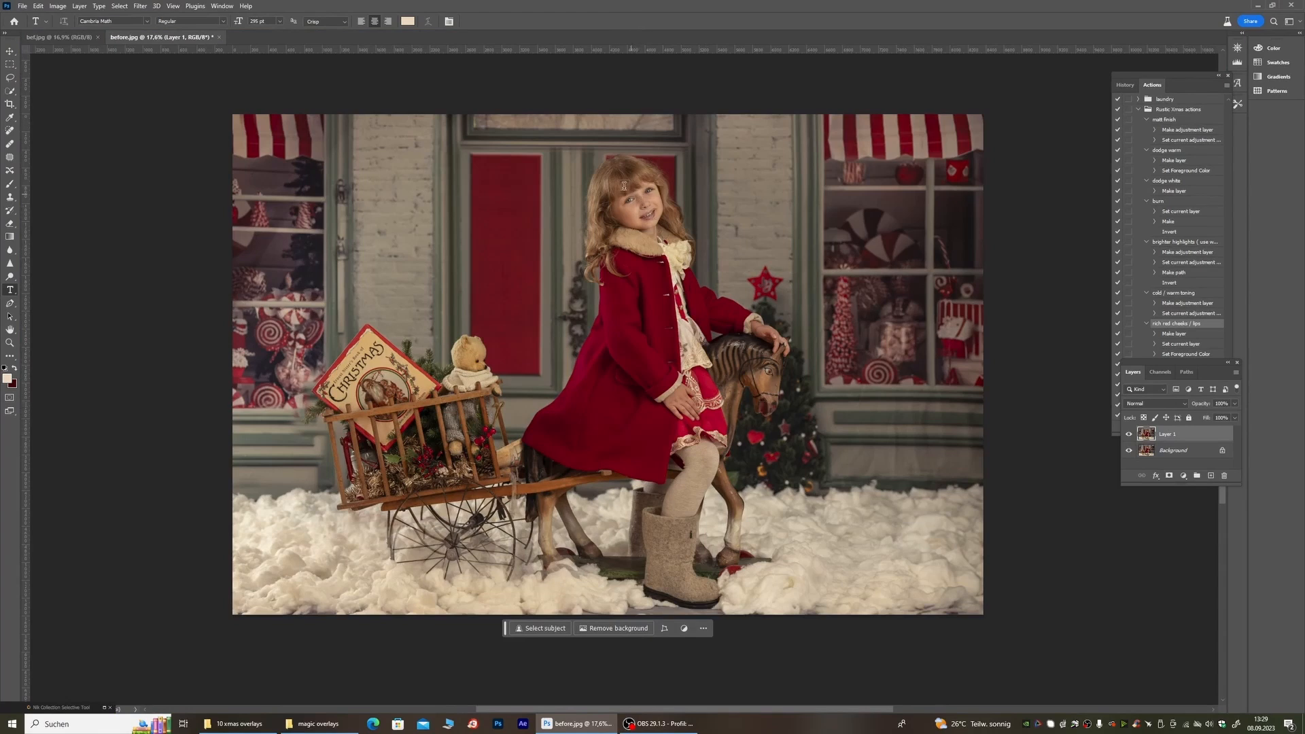
scroll(624, 185, "up", 10)
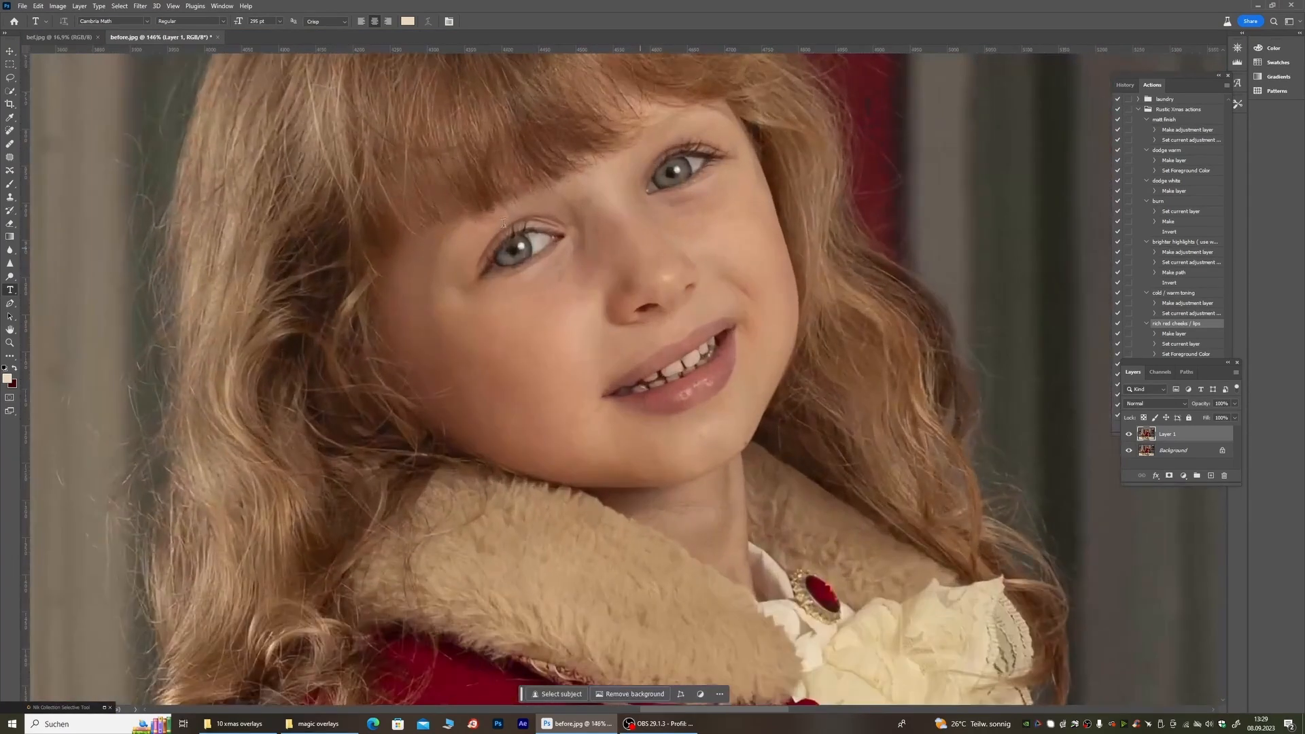
left_click(13, 134)
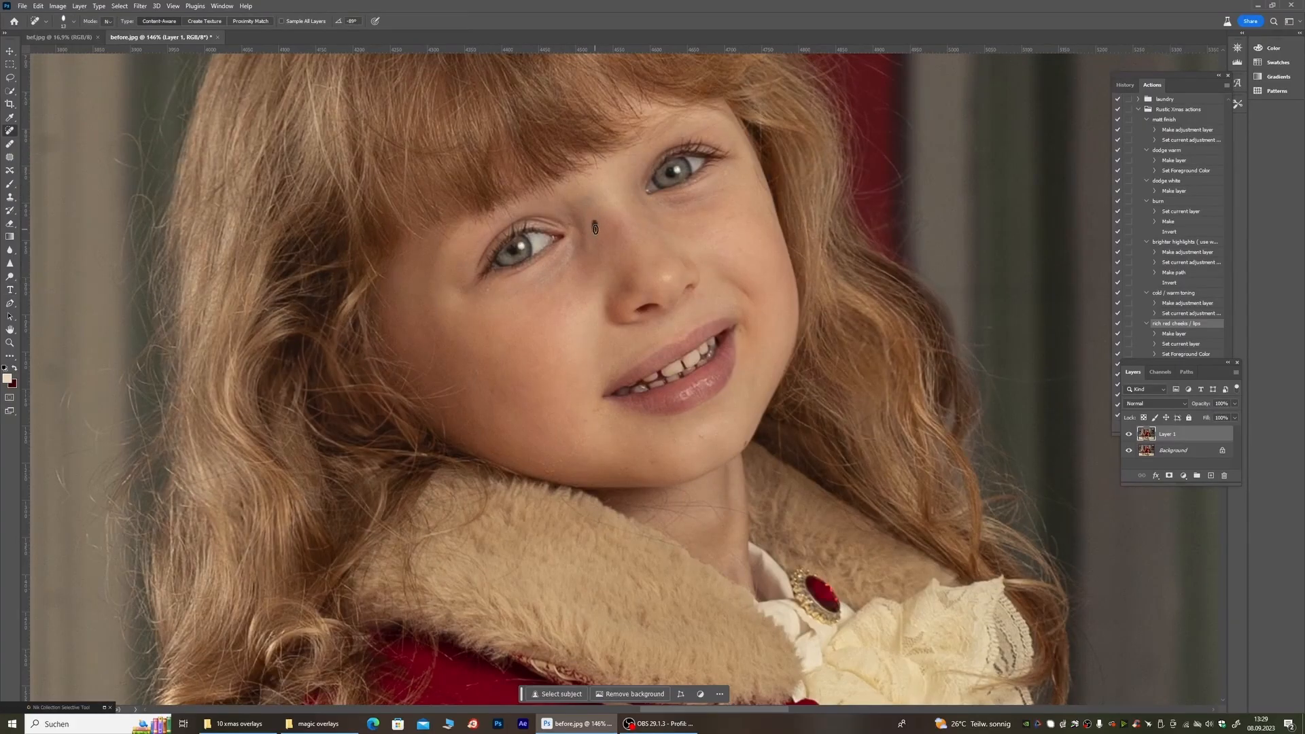
left_click(654, 461)
left_click(540, 469)
left_click(582, 450)
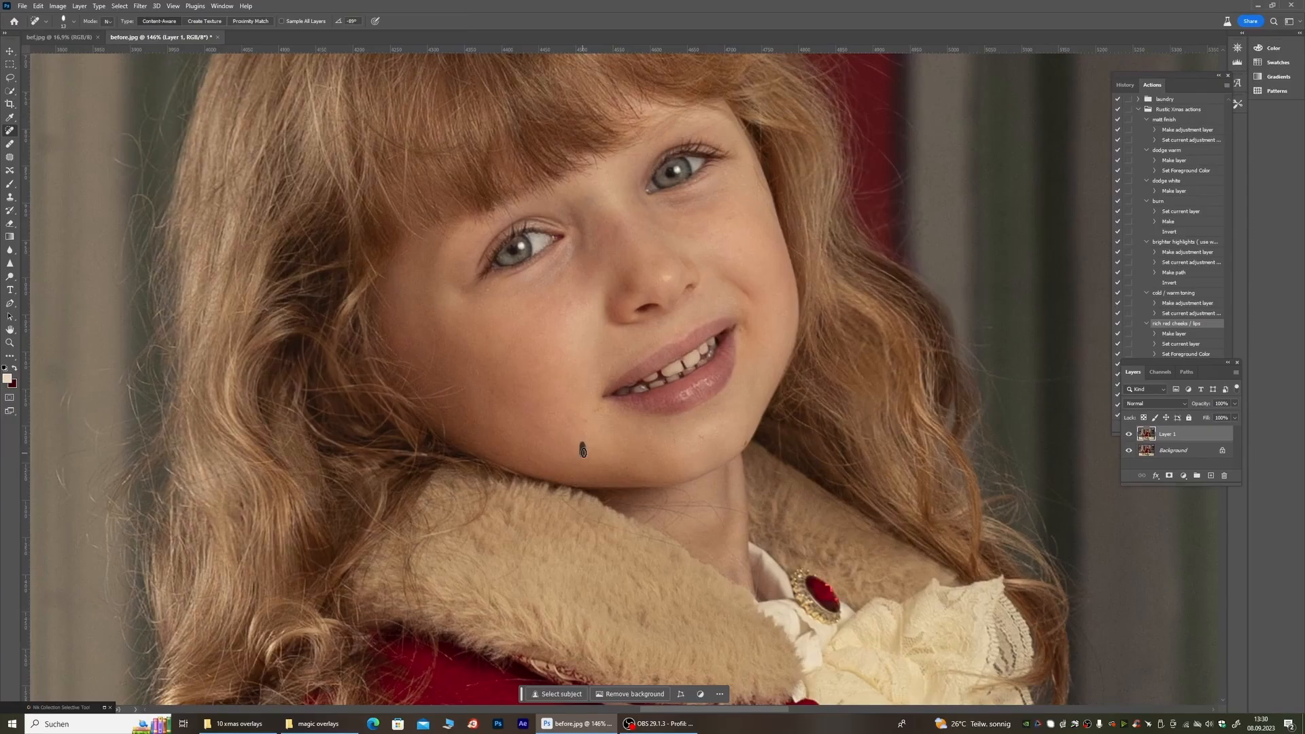
left_click(591, 416)
scroll(621, 382, "down", 5)
scroll(602, 319, "up", 6)
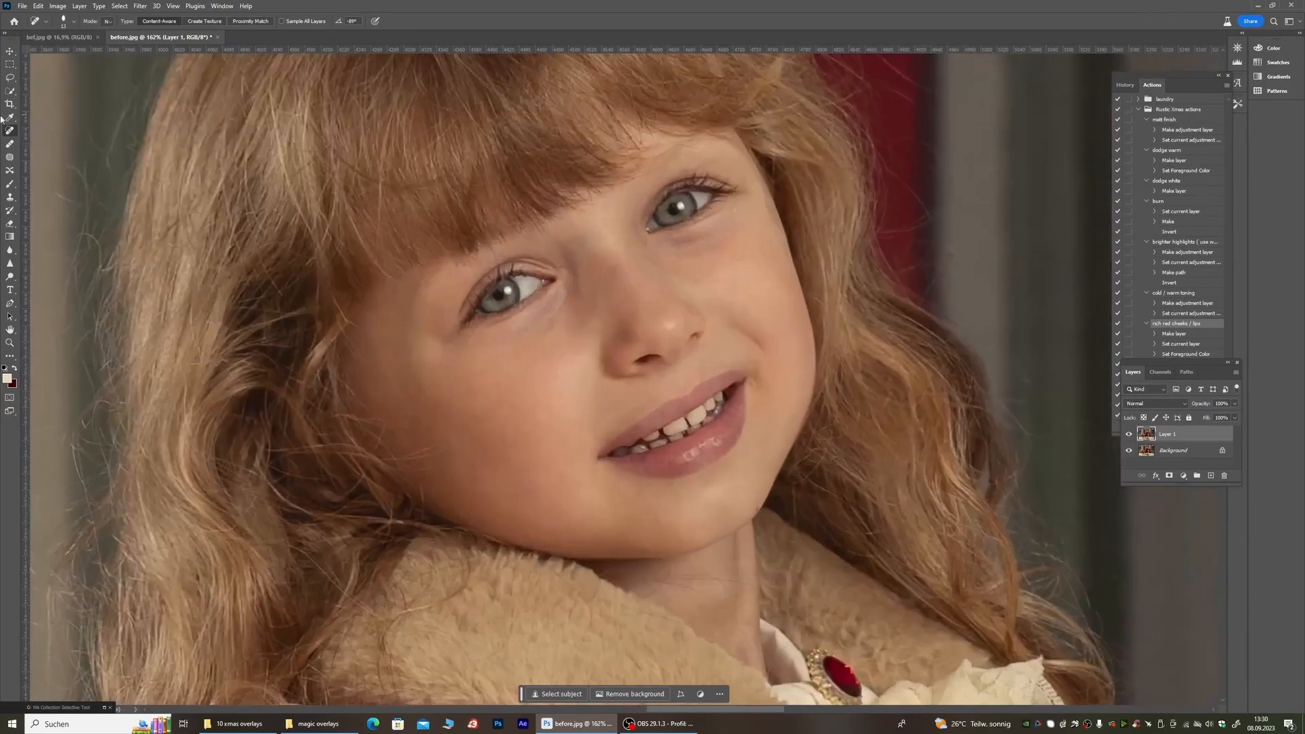
Step: Try to patch the shaded skin beside the nose bridge with smooth skin from the cheek below
left_click(10, 159)
mouse_move(585, 264)
left_mouse_down()
mouse_move(604, 293)
mouse_move(621, 283)
mouse_move(613, 255)
mouse_move(577, 253)
mouse_move(591, 328)
mouse_move(557, 382)
left_mouse_up()
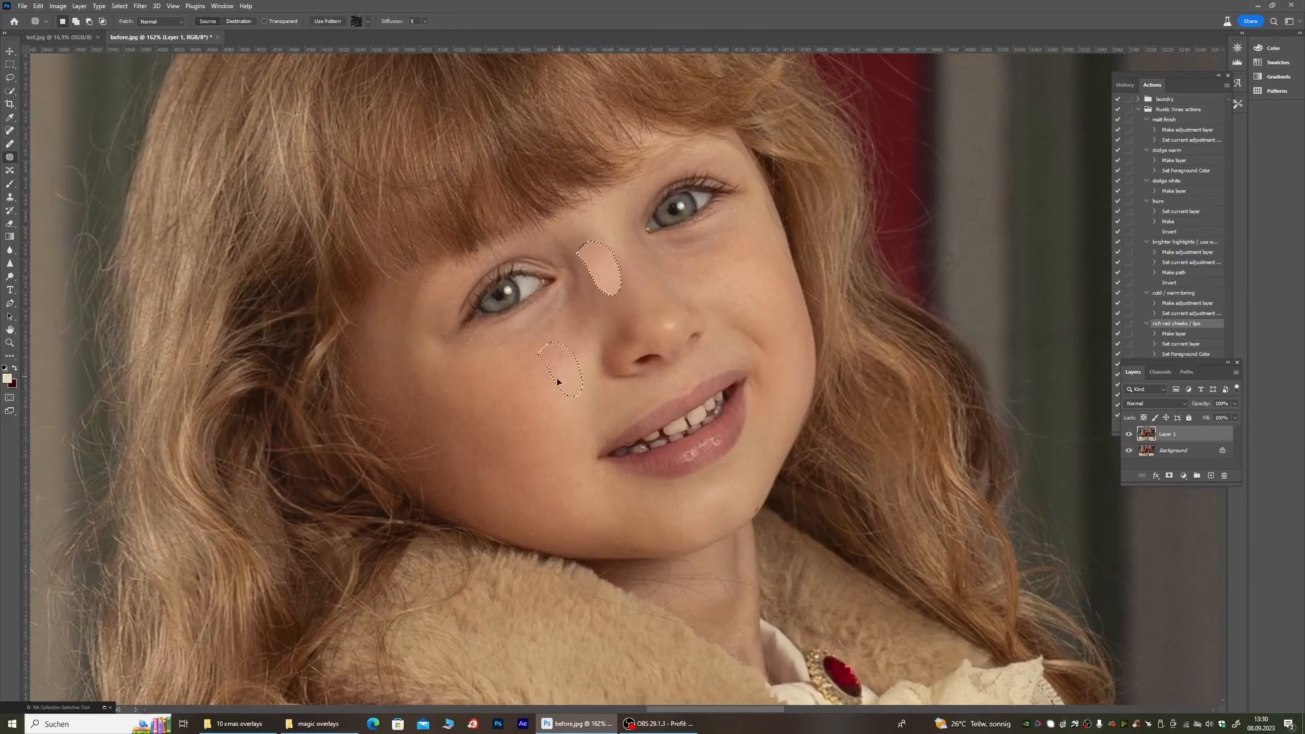
left_click(591, 259)
mouse_move(591, 293)
left_mouse_down()
mouse_move(627, 301)
mouse_move(620, 250)
mouse_move(584, 244)
mouse_move(580, 310)
mouse_move(606, 316)
mouse_move(626, 277)
mouse_move(601, 248)
mouse_move(571, 270)
mouse_move(579, 346)
mouse_move(550, 407)
left_mouse_up()
left_click(557, 253)
key("ctrl+d")
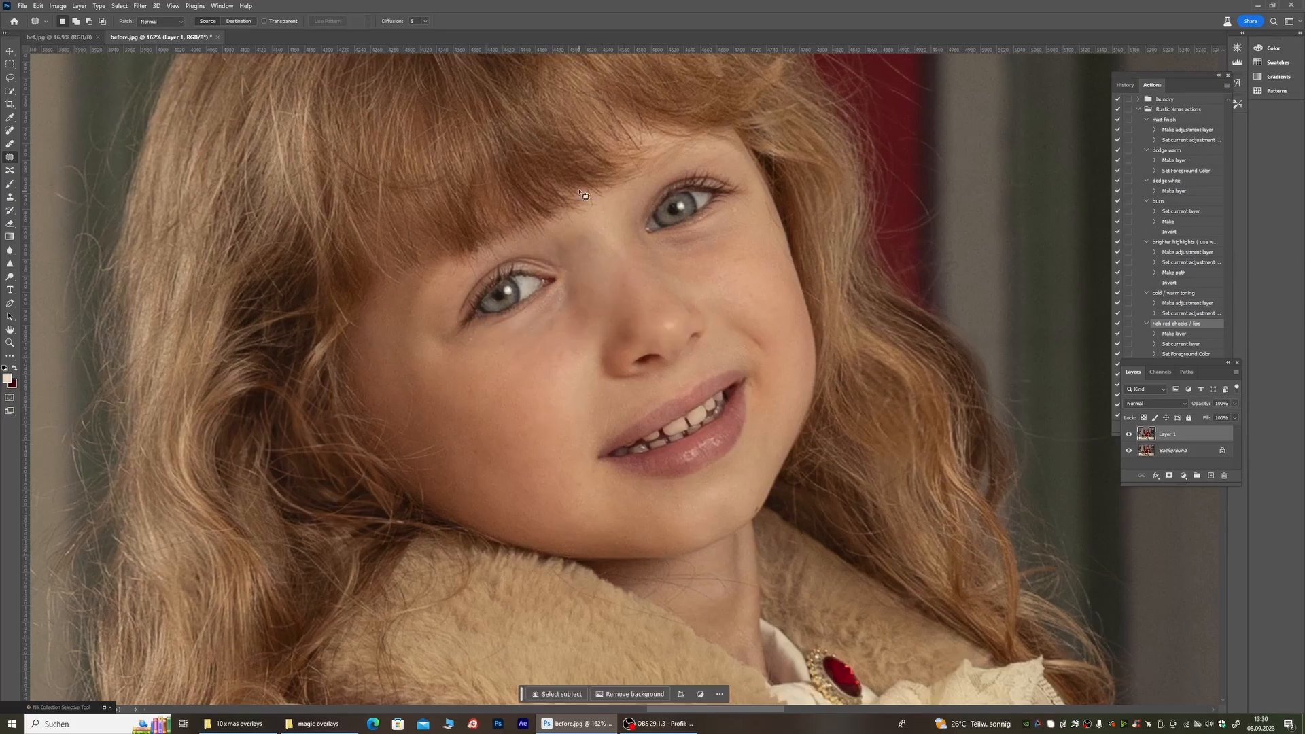
Step: Undo the nose-bridge patches and compare Layer 1 with the background by toggling its visibility
key("ctrl+z")
key("ctrl+z")
key("ctrl+z")
key("ctrl+z")
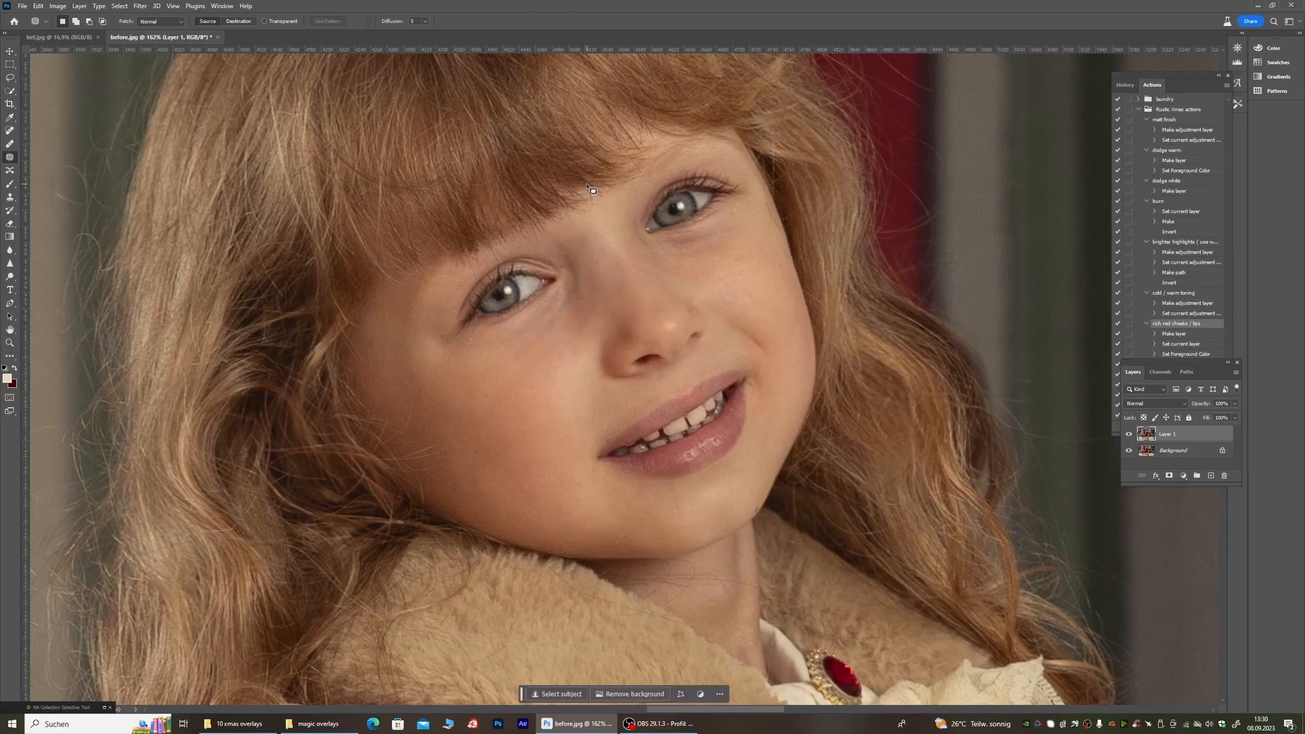
key("ctrl+z")
key("ctrl+shift+z")
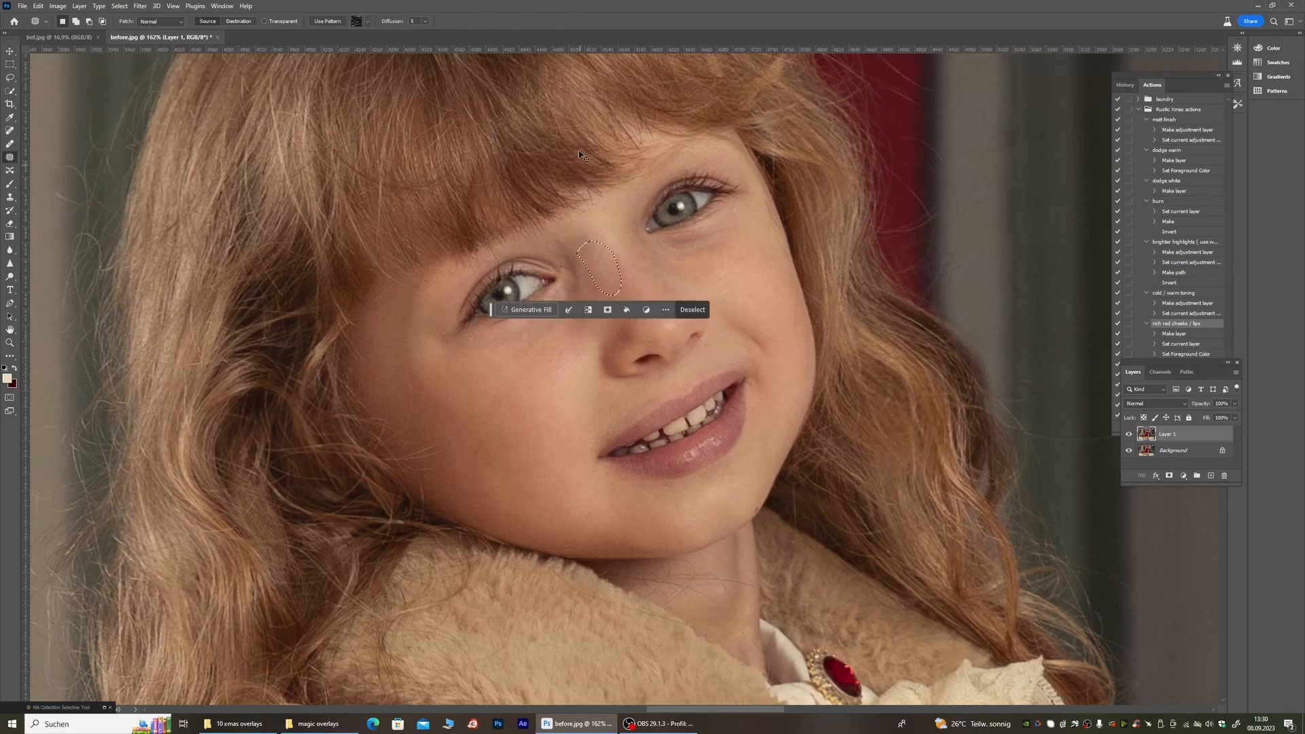
key("ctrl+z")
left_click(1128, 435)
left_click(1128, 435)
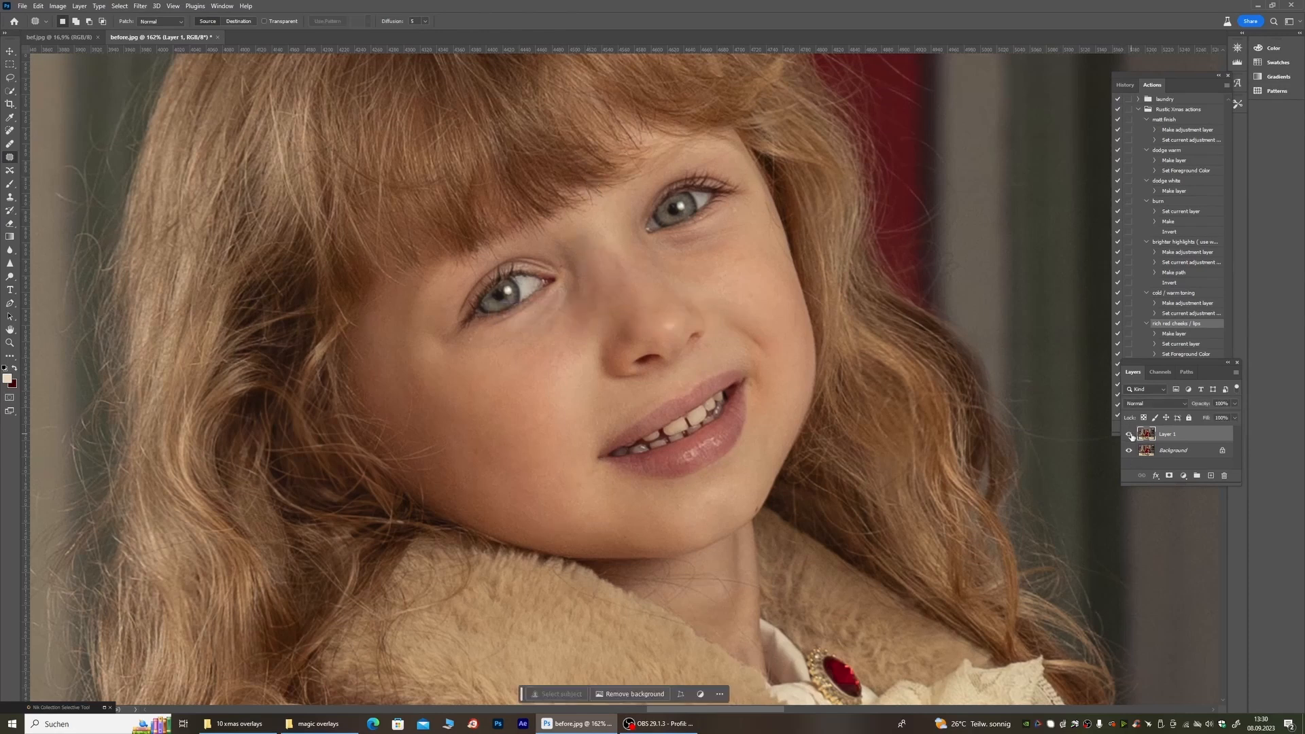
left_click(1128, 435)
left_click(1128, 435)
Step: Patch the dark area between the inner eye corner and nose bridge with cheek skin, and clear the selection
mouse_move(563, 256)
left_mouse_down()
mouse_move(567, 305)
mouse_move(585, 323)
mouse_move(605, 303)
mouse_move(600, 257)
mouse_move(575, 236)
mouse_move(555, 398)
left_mouse_up()
mouse_move(562, 248)
left_mouse_down()
mouse_move(576, 270)
mouse_move(603, 255)
mouse_move(578, 230)
mouse_move(568, 245)
mouse_move(583, 331)
mouse_move(571, 411)
left_mouse_up()
key("ctrl+d")
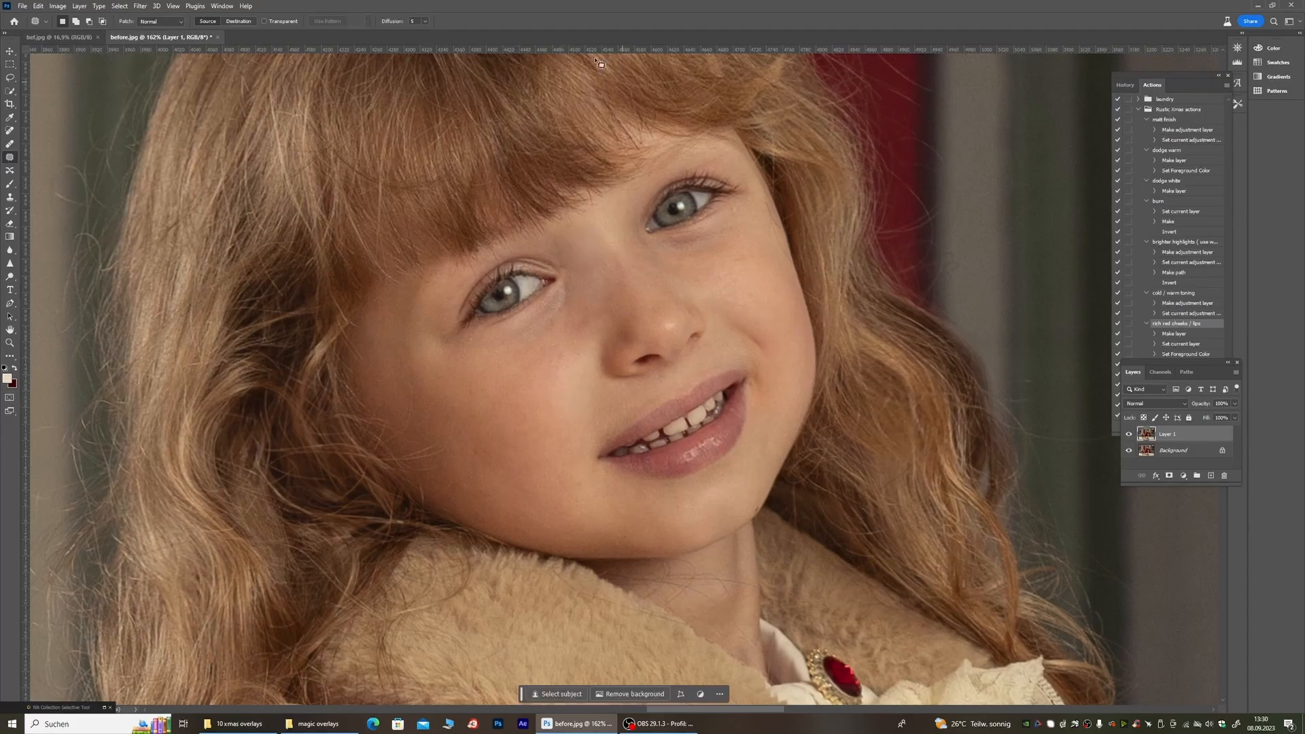
Step: Add a mask to Layer 1 and soften the nose-bridge patch with a soft black brush at 29% opacity
left_click(1169, 475)
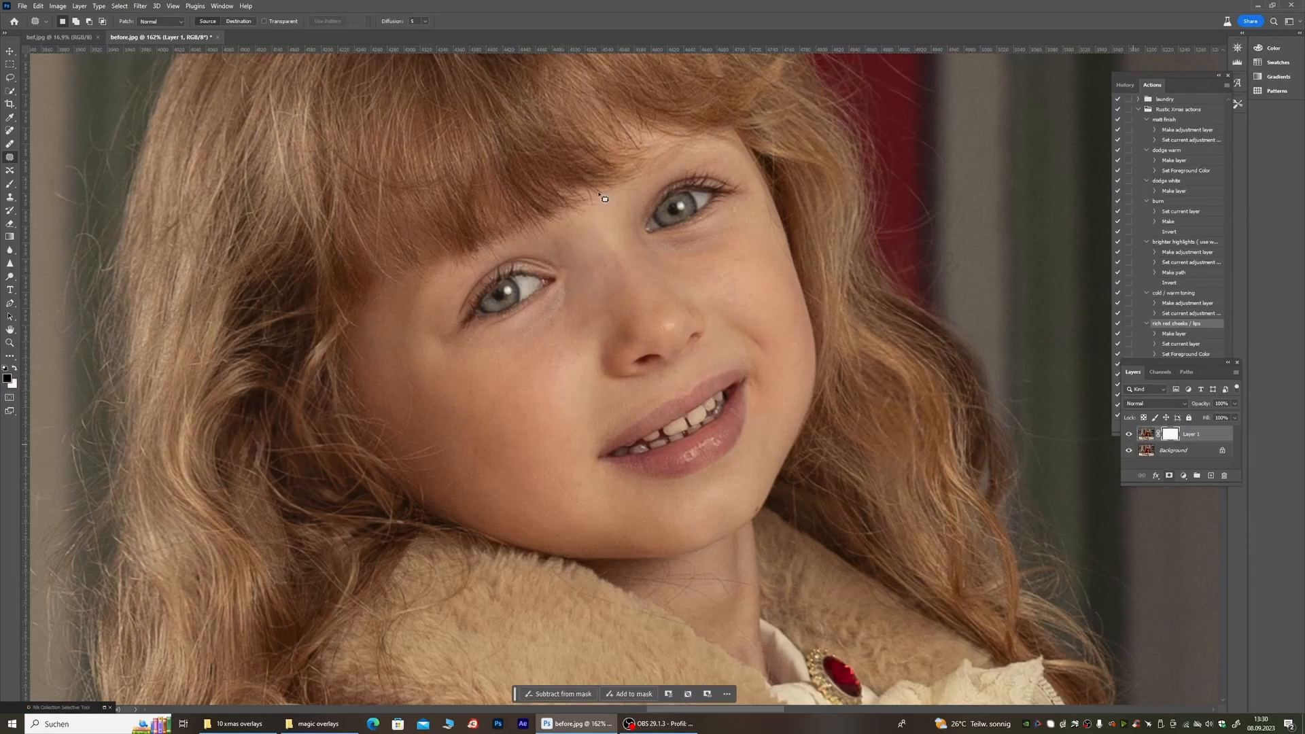
key("b")
right_click(262, 244)
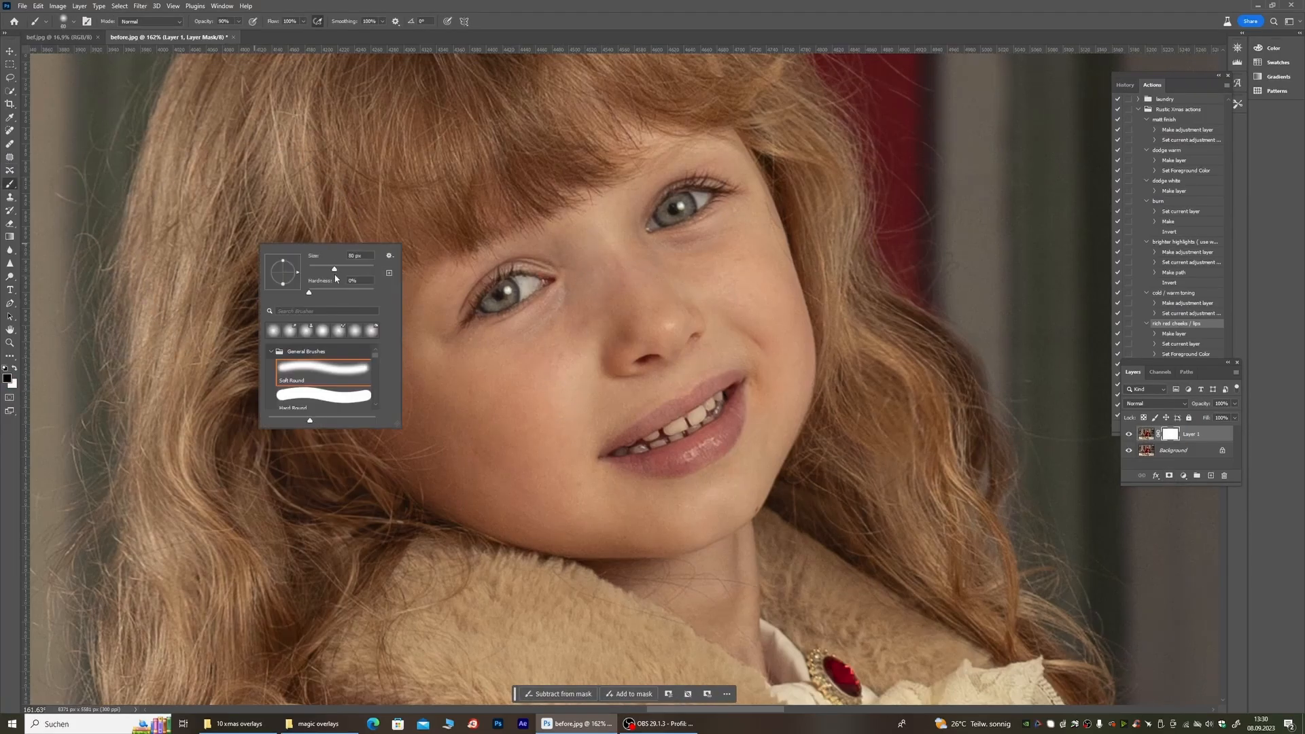
left_click_drag(335, 278, 336, 278)
left_click(238, 22)
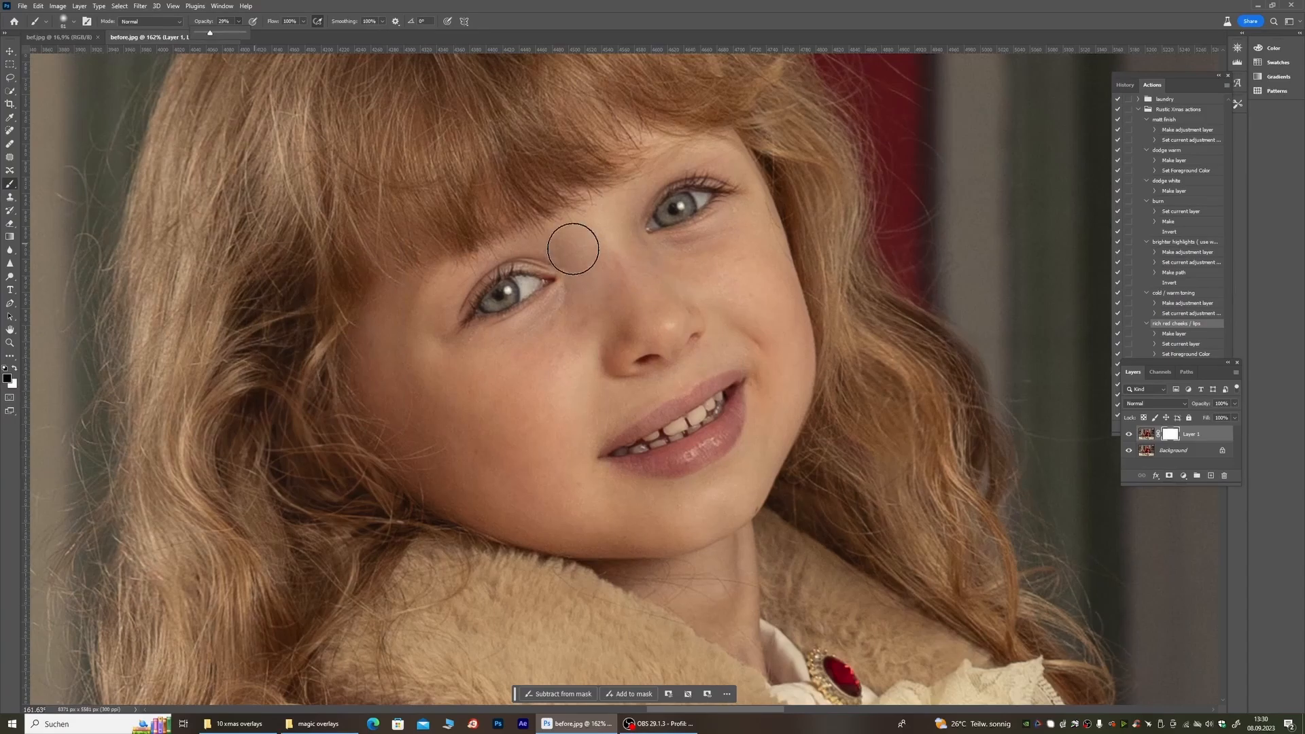
left_click_drag(572, 249, 597, 302)
left_click_drag(583, 208, 570, 334)
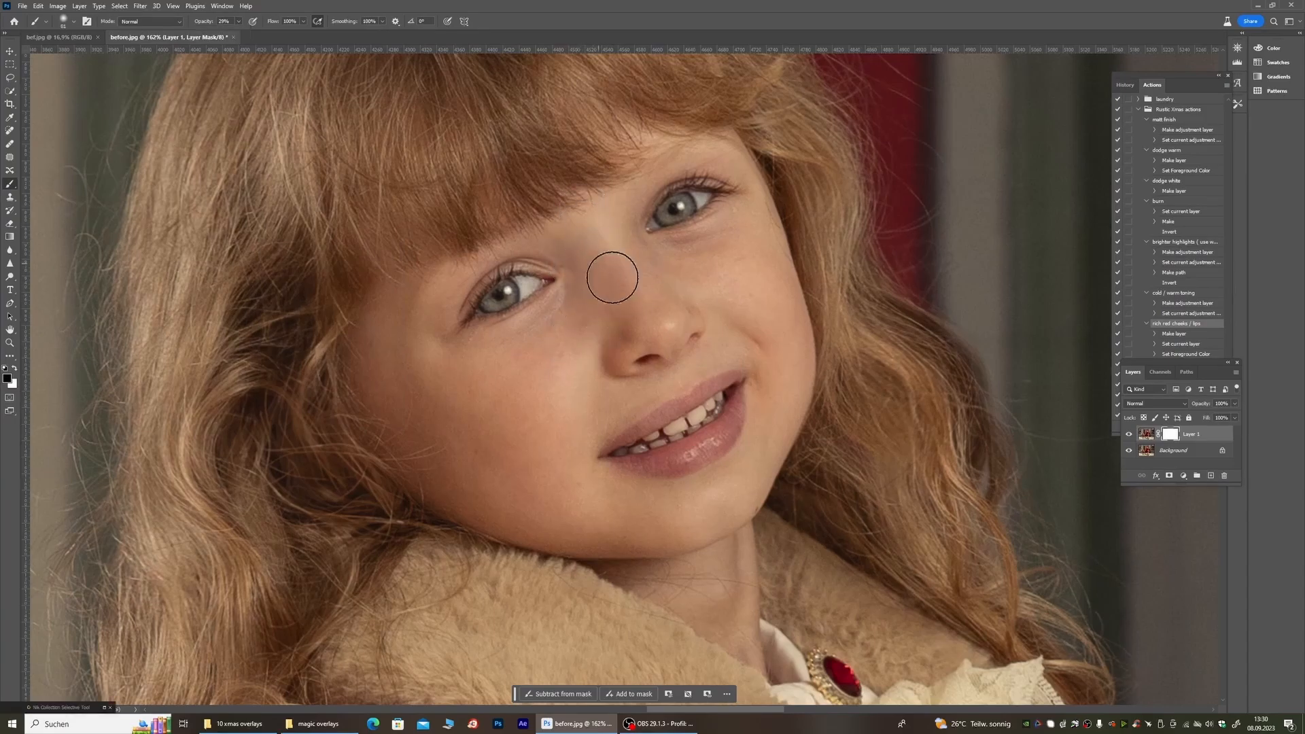
left_click_drag(559, 234, 634, 302)
left_click_drag(585, 218, 573, 279)
Step: Flatten the image and duplicate the background onto a new layer
scroll(572, 278, "down", 5)
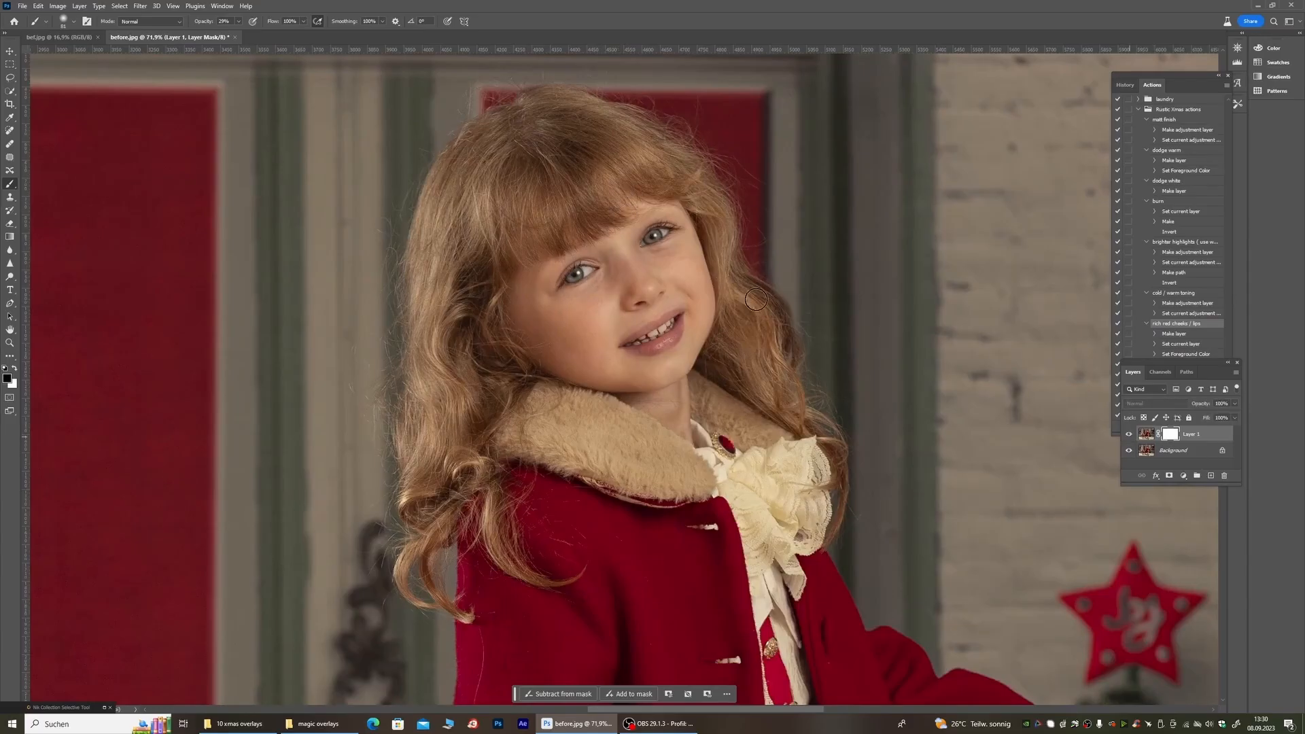
scroll(604, 244, "up", 3)
scroll(651, 227, "up", 1)
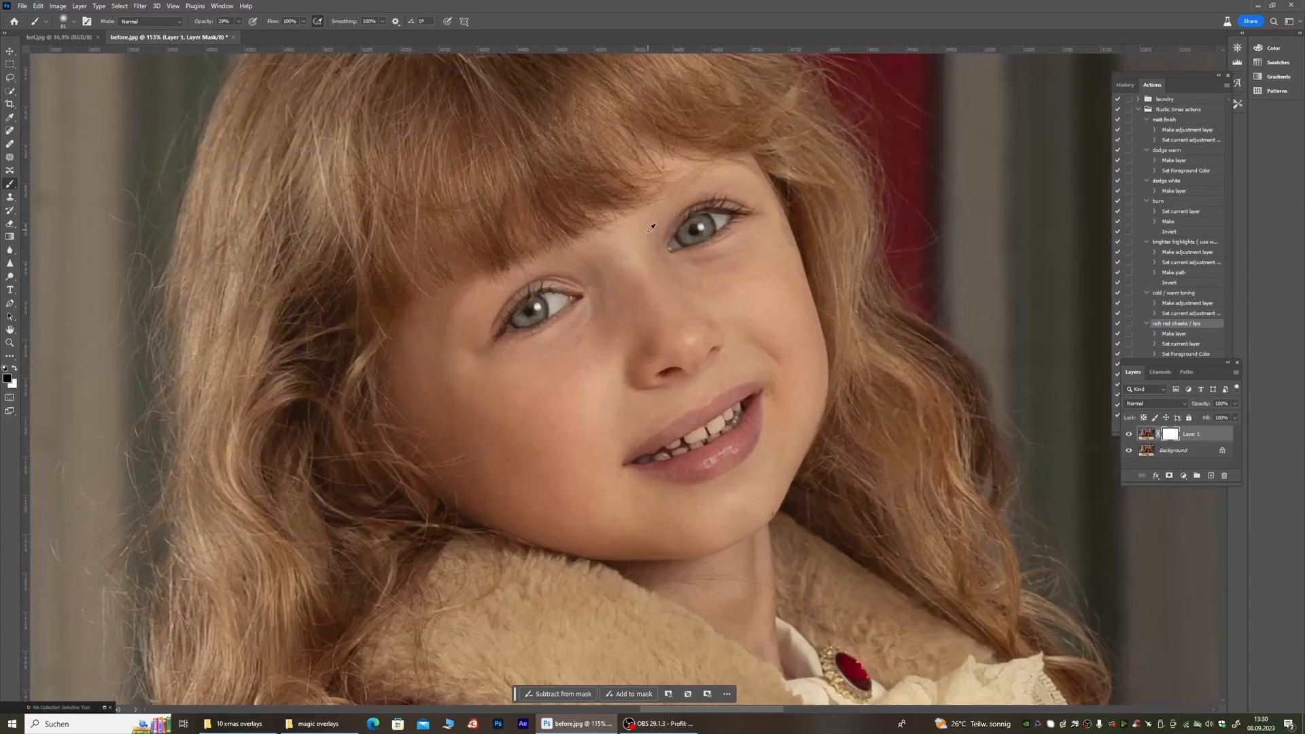
right_click(1159, 427)
left_click(1199, 565)
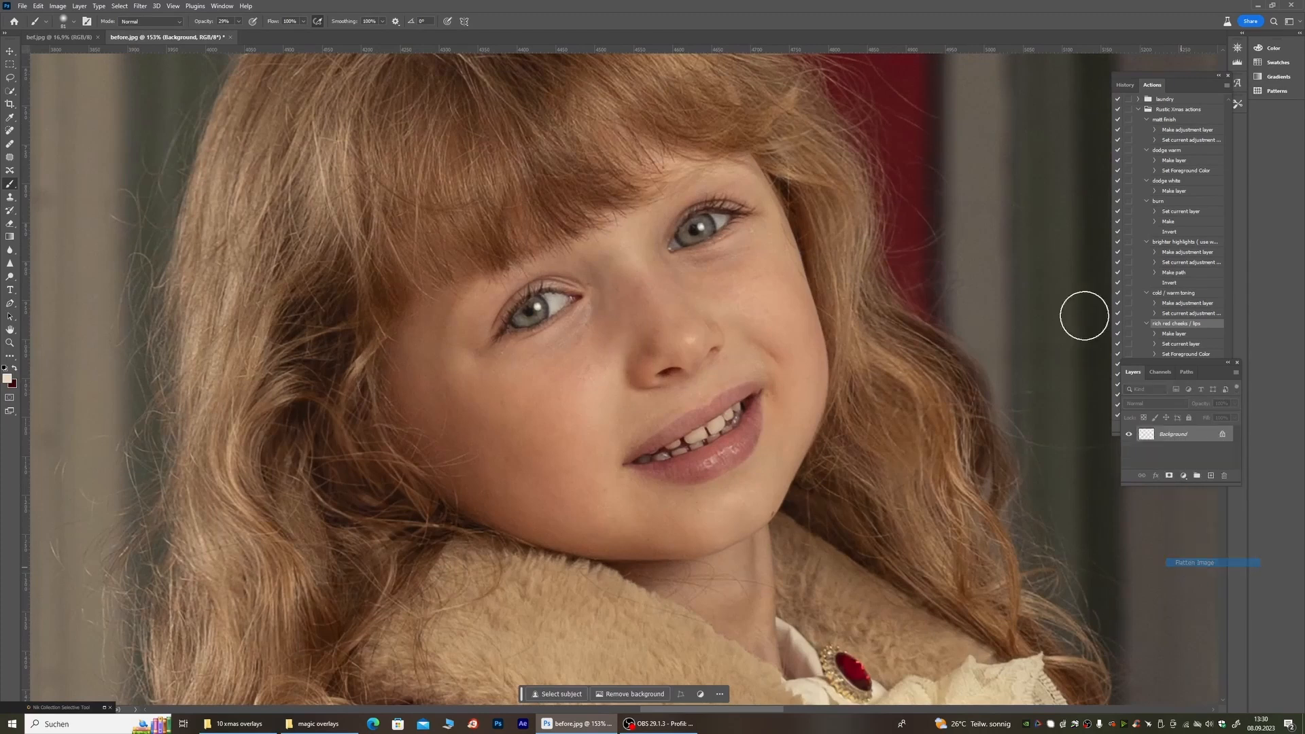
key("ctrl+j")
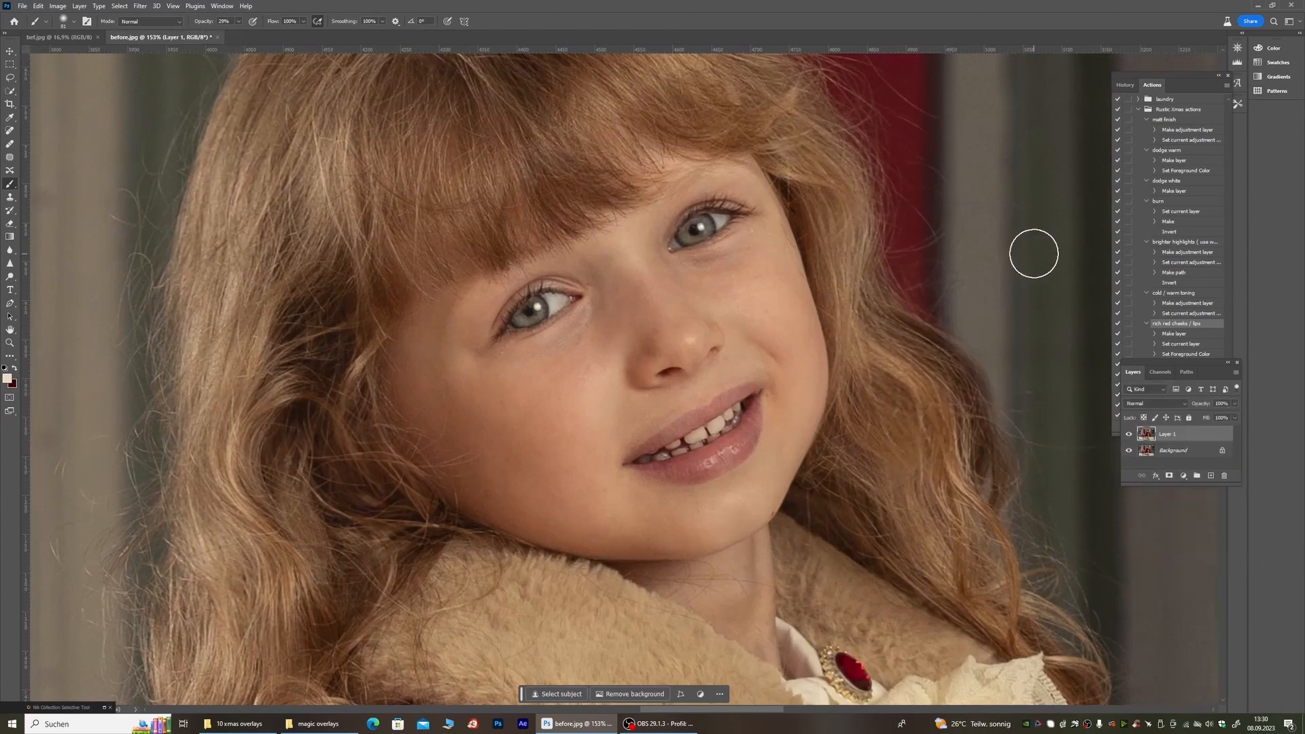
Step: Patch the uneven skin below the girl's right eye with nearby cheek skin, and clear the selection
left_click(11, 131)
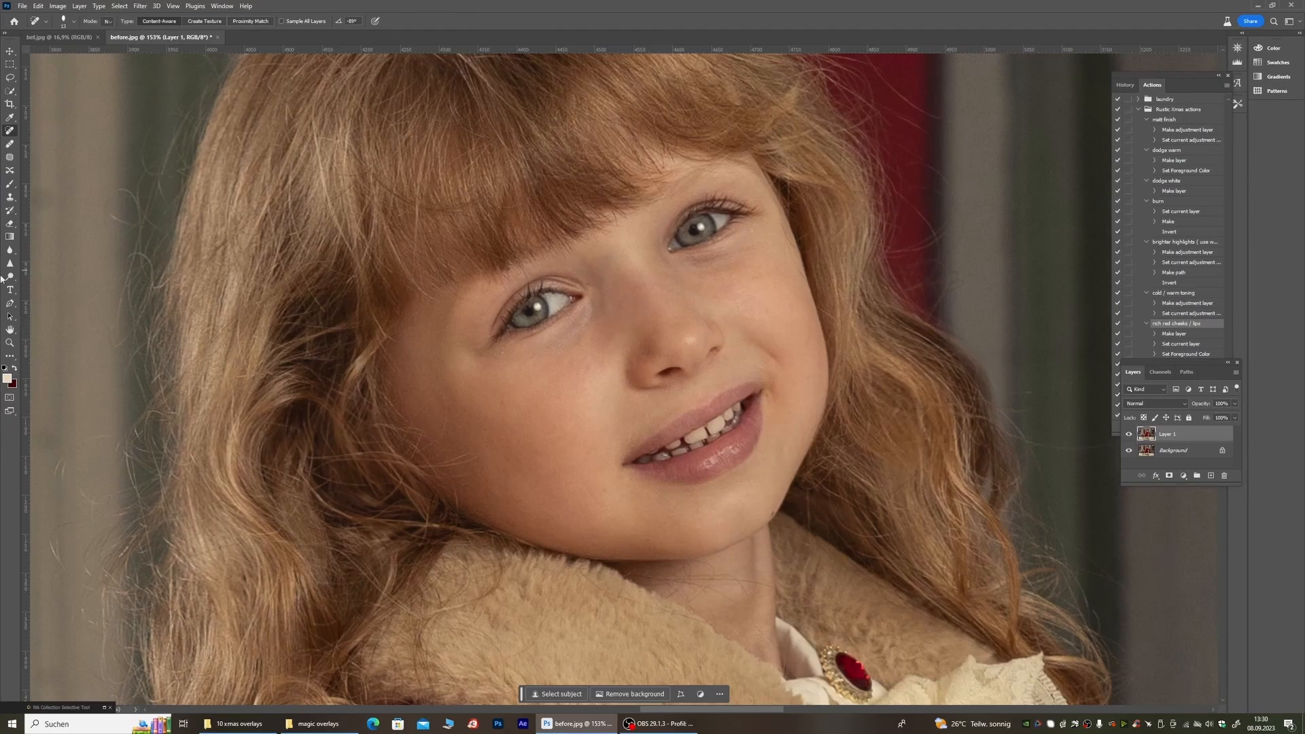
left_click(12, 159)
mouse_move(587, 352)
left_mouse_down()
mouse_move(613, 345)
mouse_move(610, 324)
mouse_move(588, 350)
left_mouse_up()
left_click_drag(599, 348, 606, 379)
left_click(603, 384)
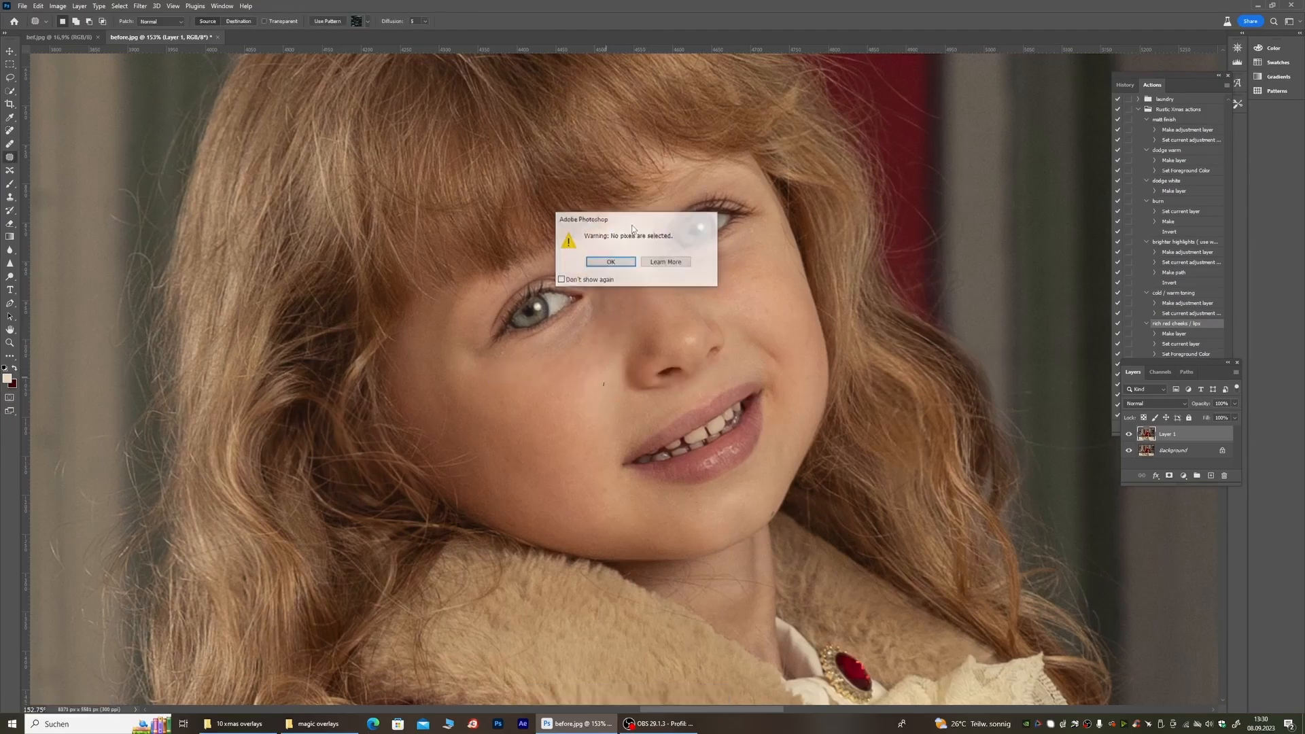
left_click(611, 261)
mouse_move(603, 333)
left_mouse_down()
mouse_move(619, 355)
mouse_move(615, 333)
mouse_move(609, 378)
left_mouse_up()
left_click(645, 244)
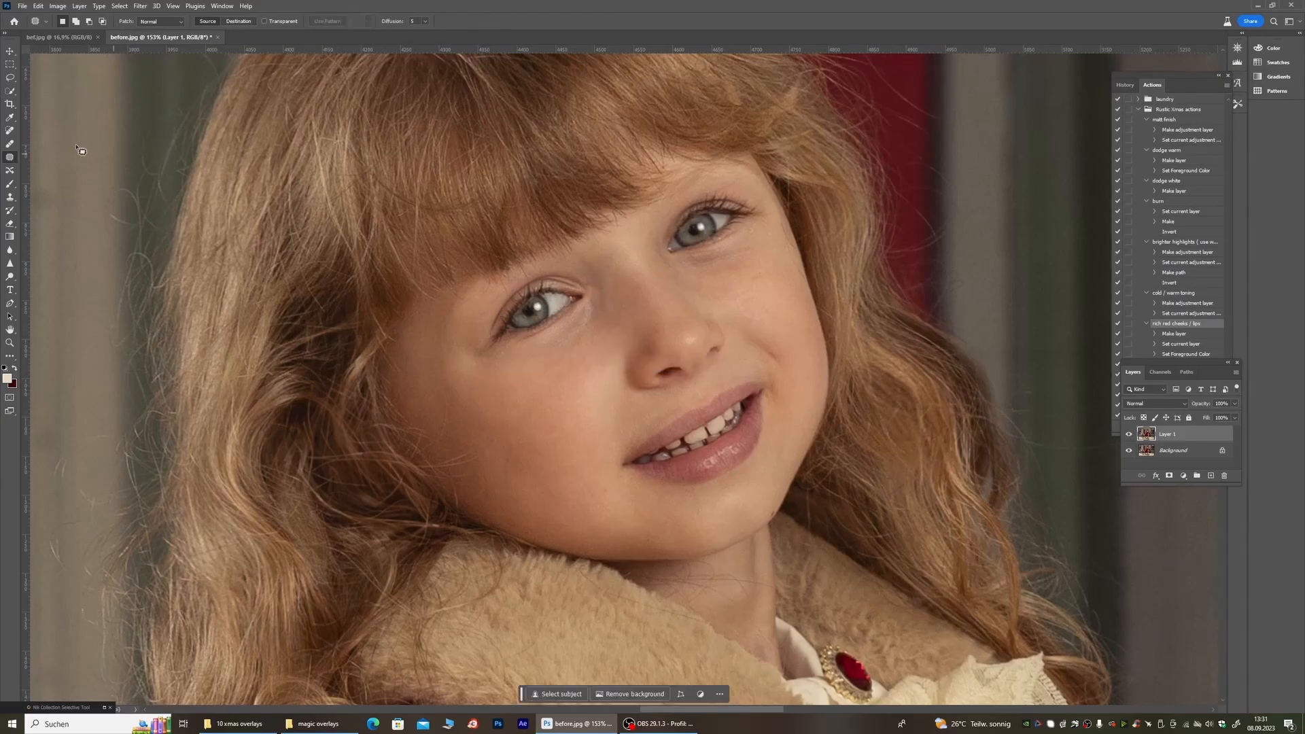
Step: Heal the remaining small marks on both cheeks with the Spot Healing Brush
left_click(10, 130)
left_click(588, 373)
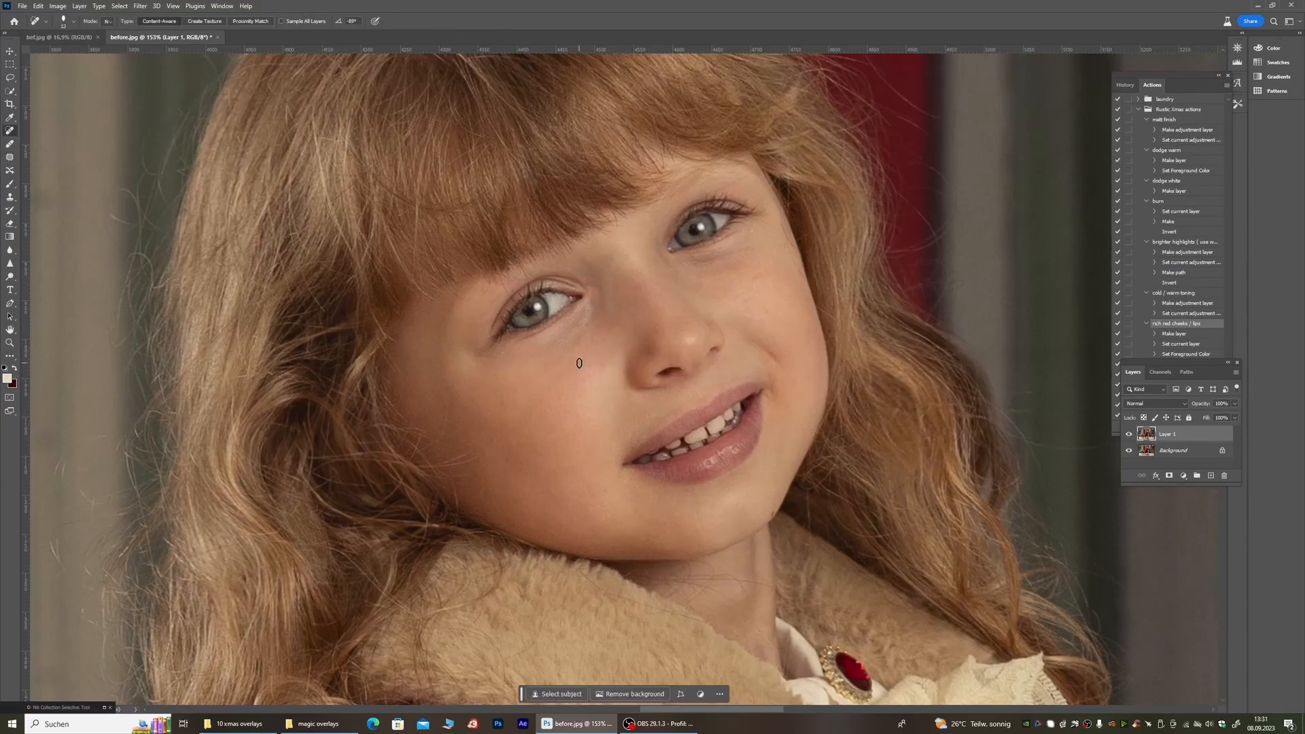
left_click_drag(579, 362, 587, 358)
scroll(587, 311, "down", 5)
scroll(648, 262, "up", 4)
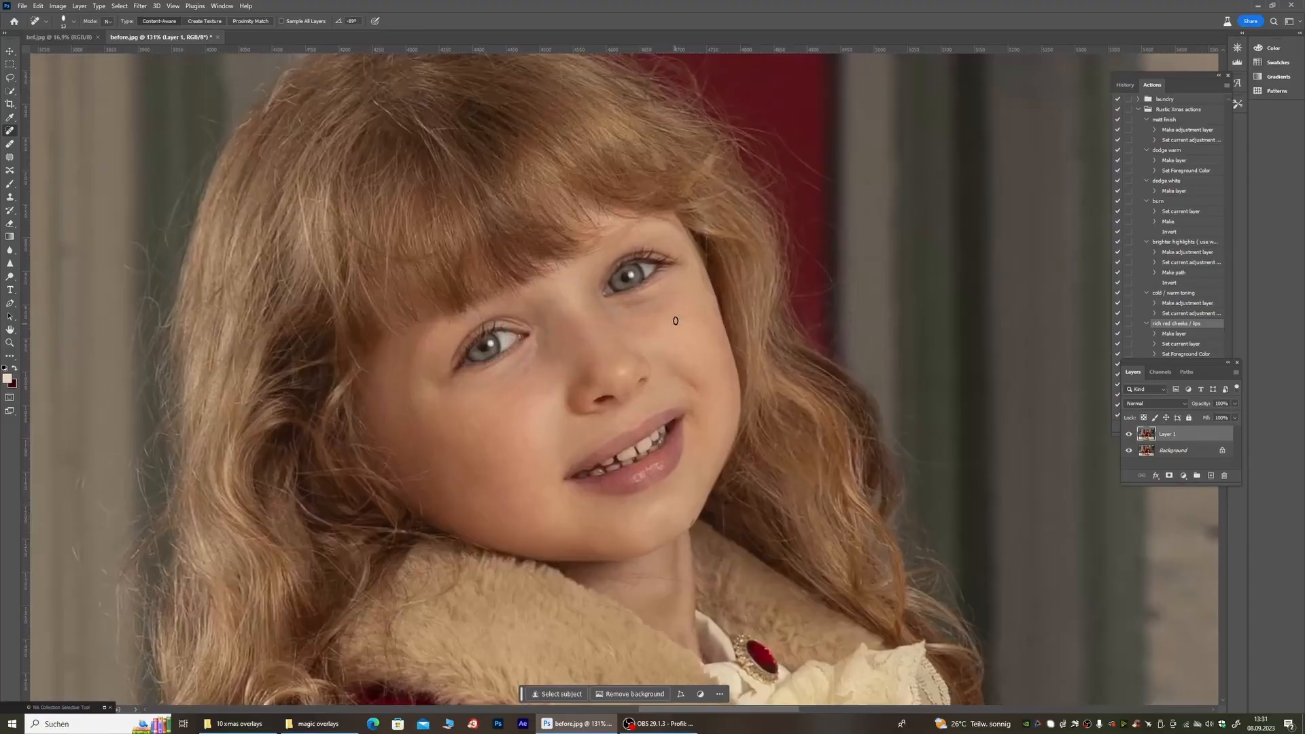
left_click_drag(676, 320, 690, 318)
left_click_drag(536, 393, 527, 408)
Step: Patch the skin between the girl's right eye and nose, and flatten the image
scroll(551, 384, "down", 3)
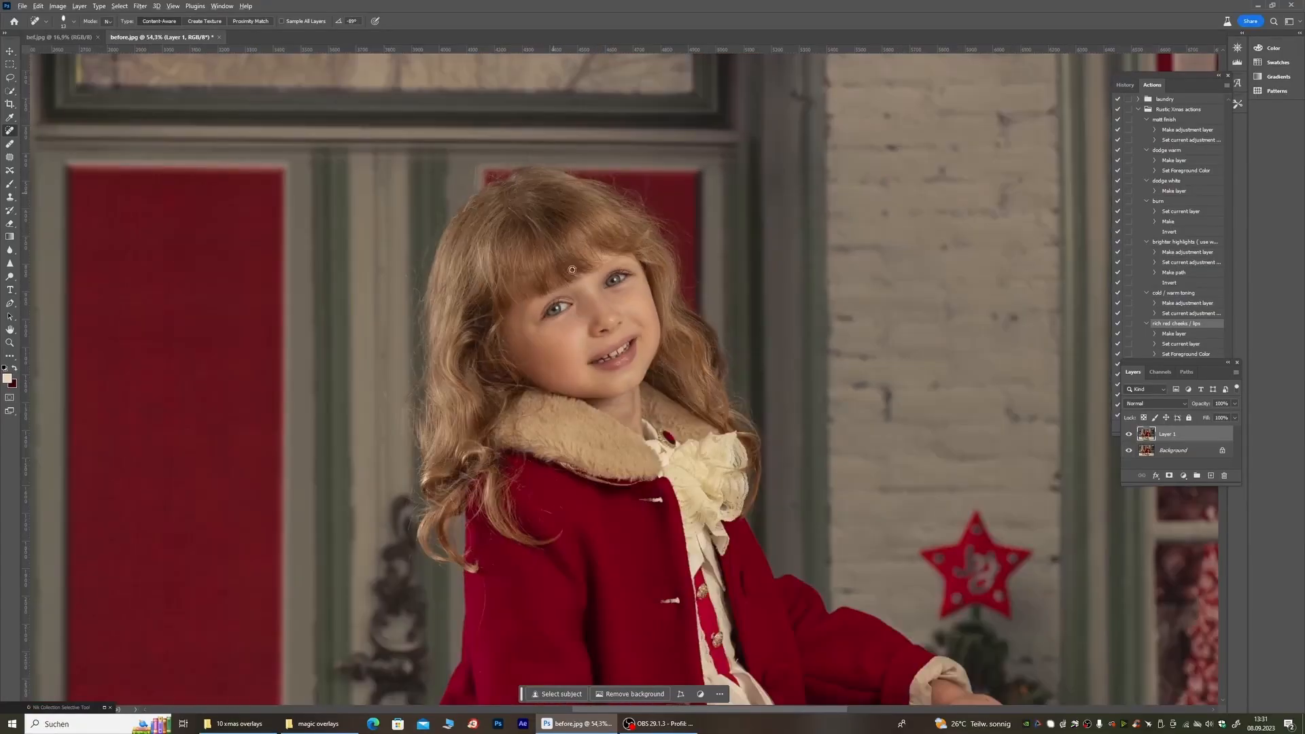
scroll(571, 270, "up", 1)
scroll(582, 318, "up", 6)
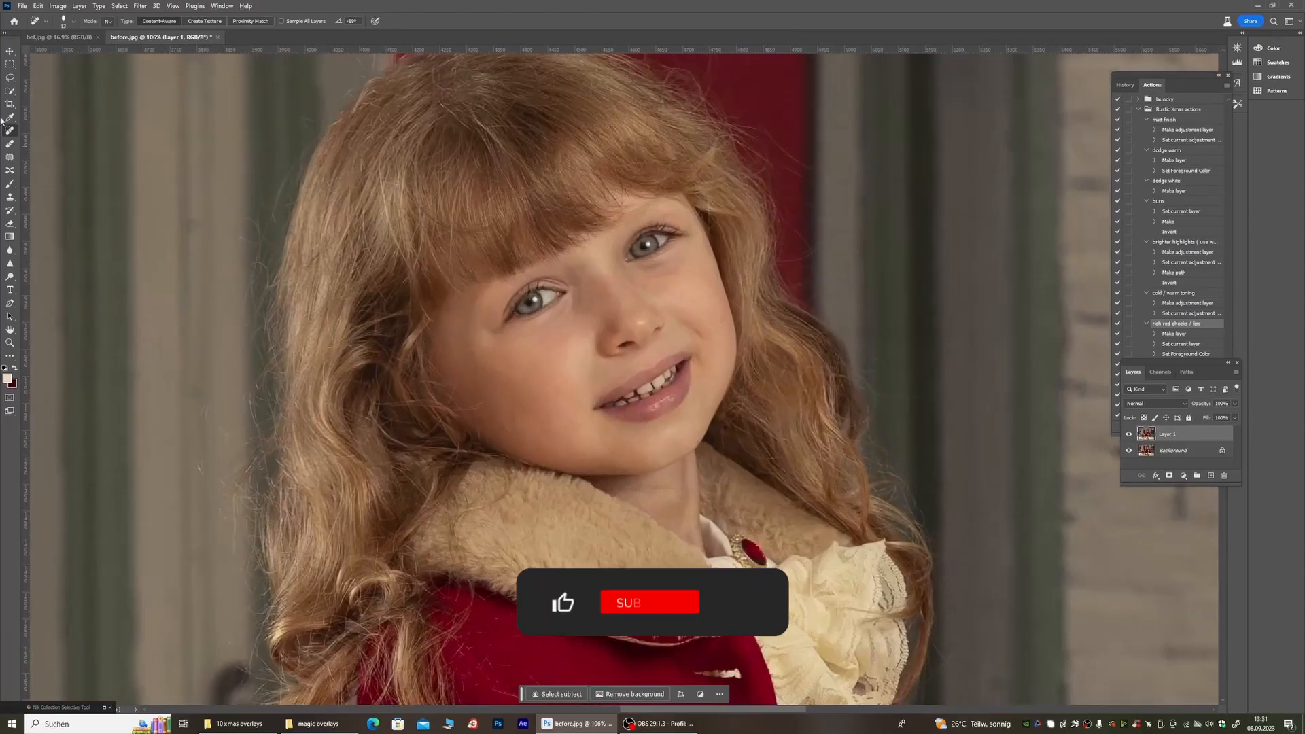
key("shift+j")
left_click_drag(573, 340, 575, 338)
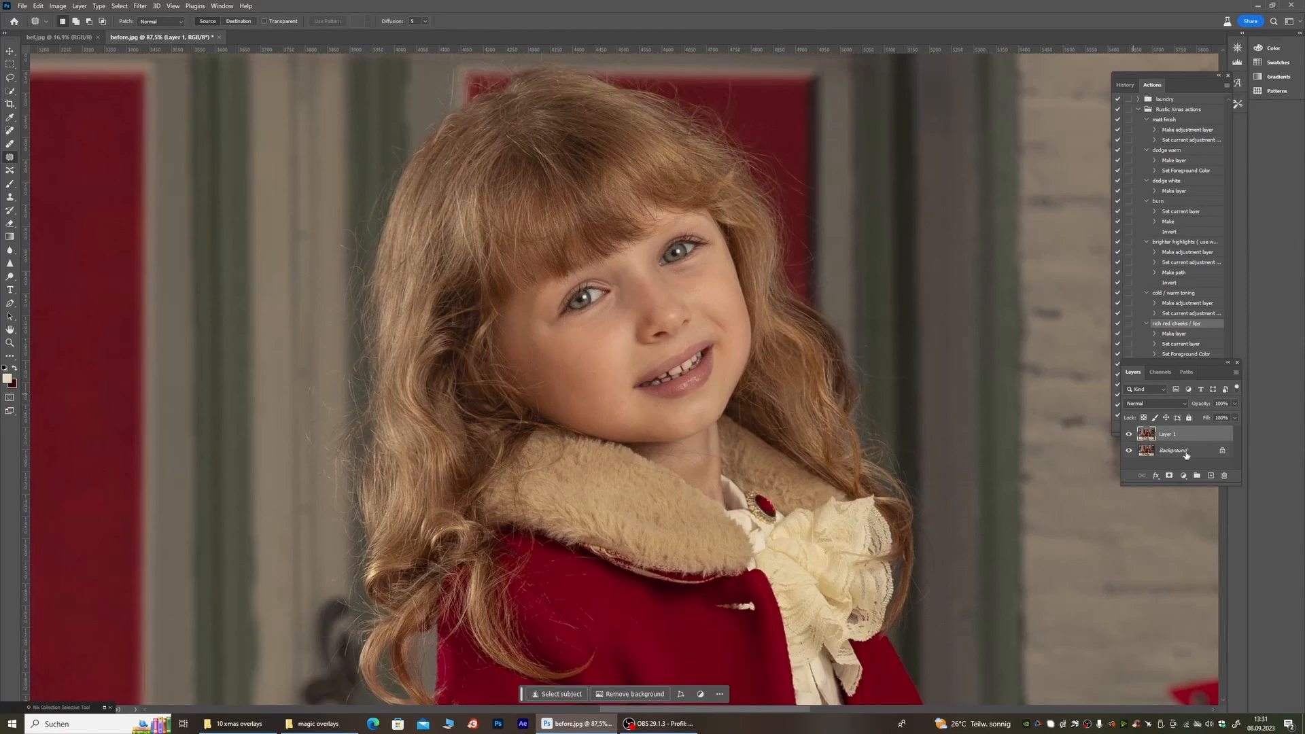
right_click(1185, 454)
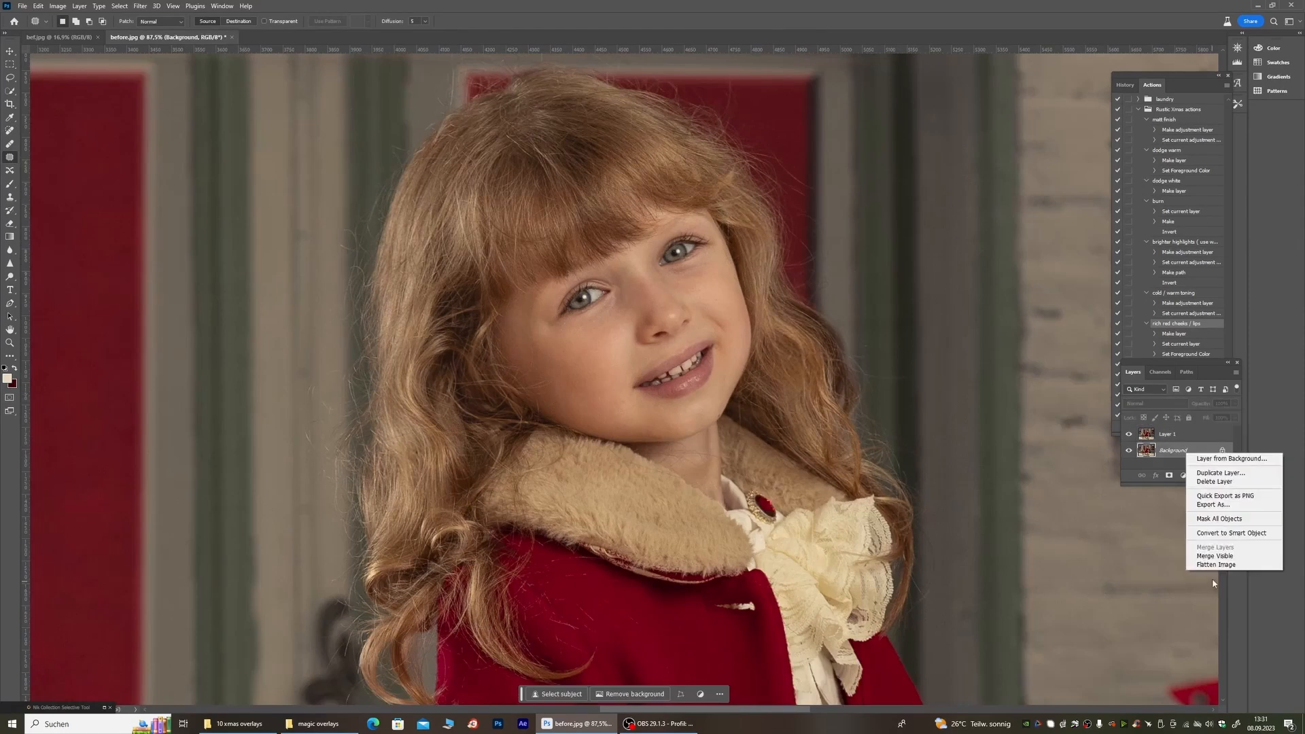
left_click(1217, 569)
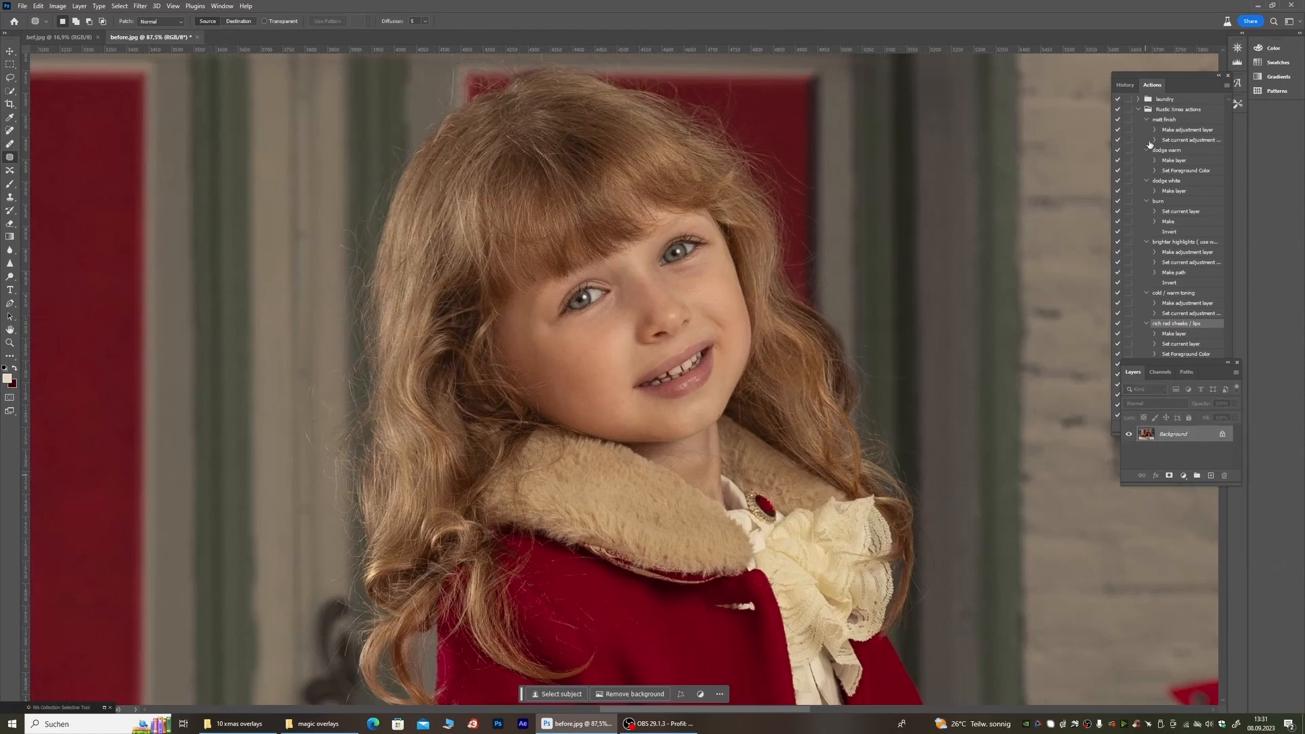
Step: Find the Skin blur action in the frequency separation set and run it on the flattened photo
scroll(1155, 156, "up", 5)
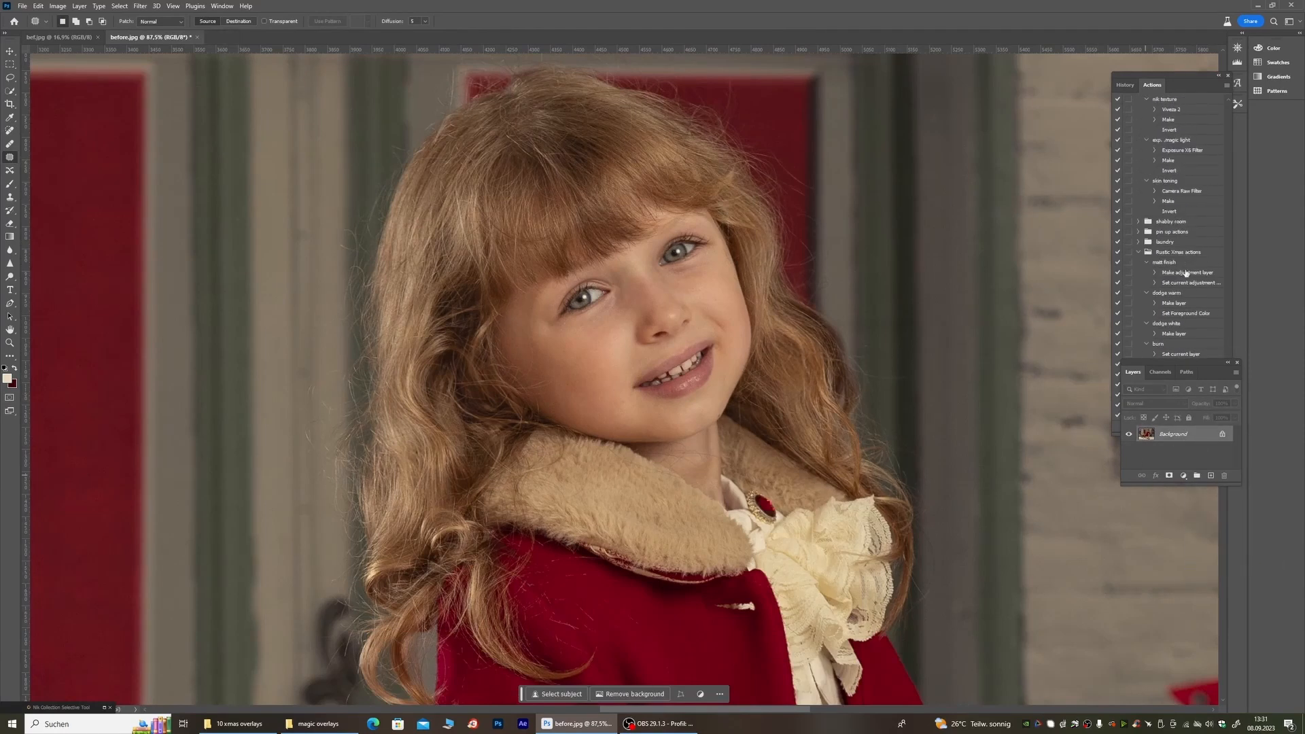
scroll(1185, 273, "down", 10)
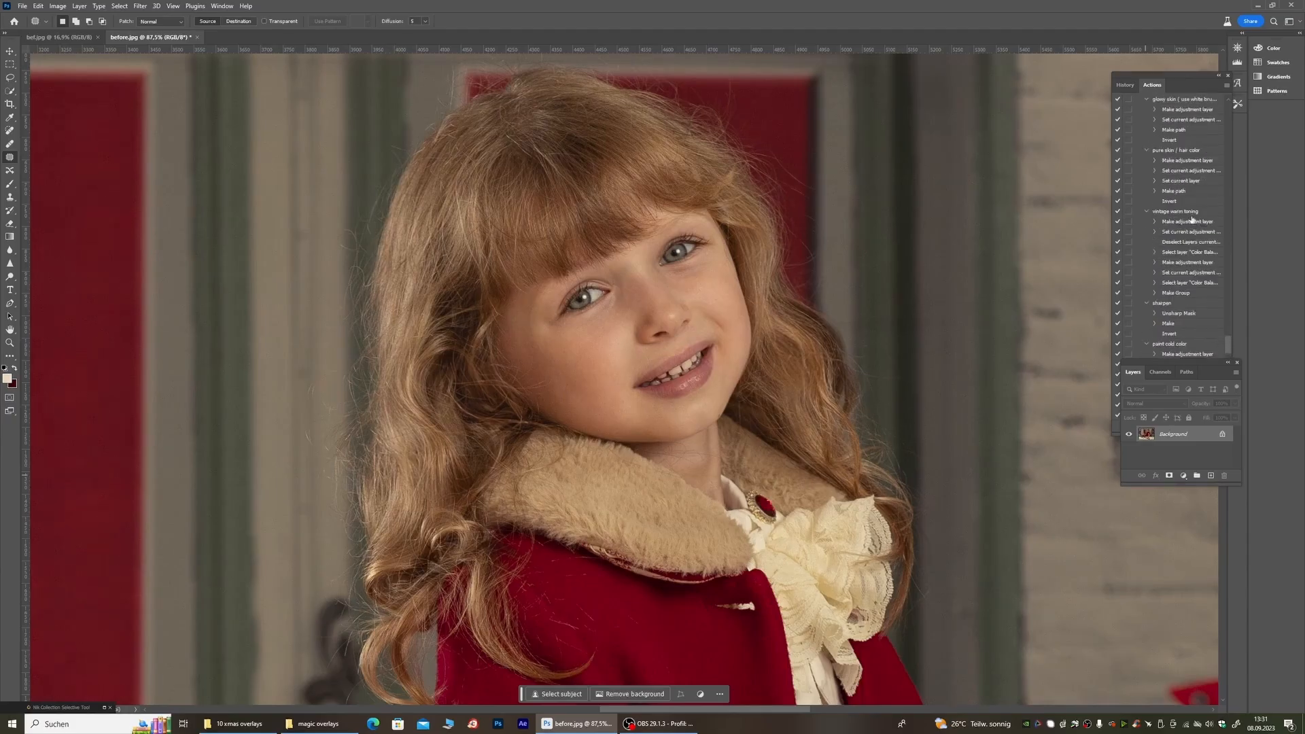
scroll(1191, 219, "up", 10)
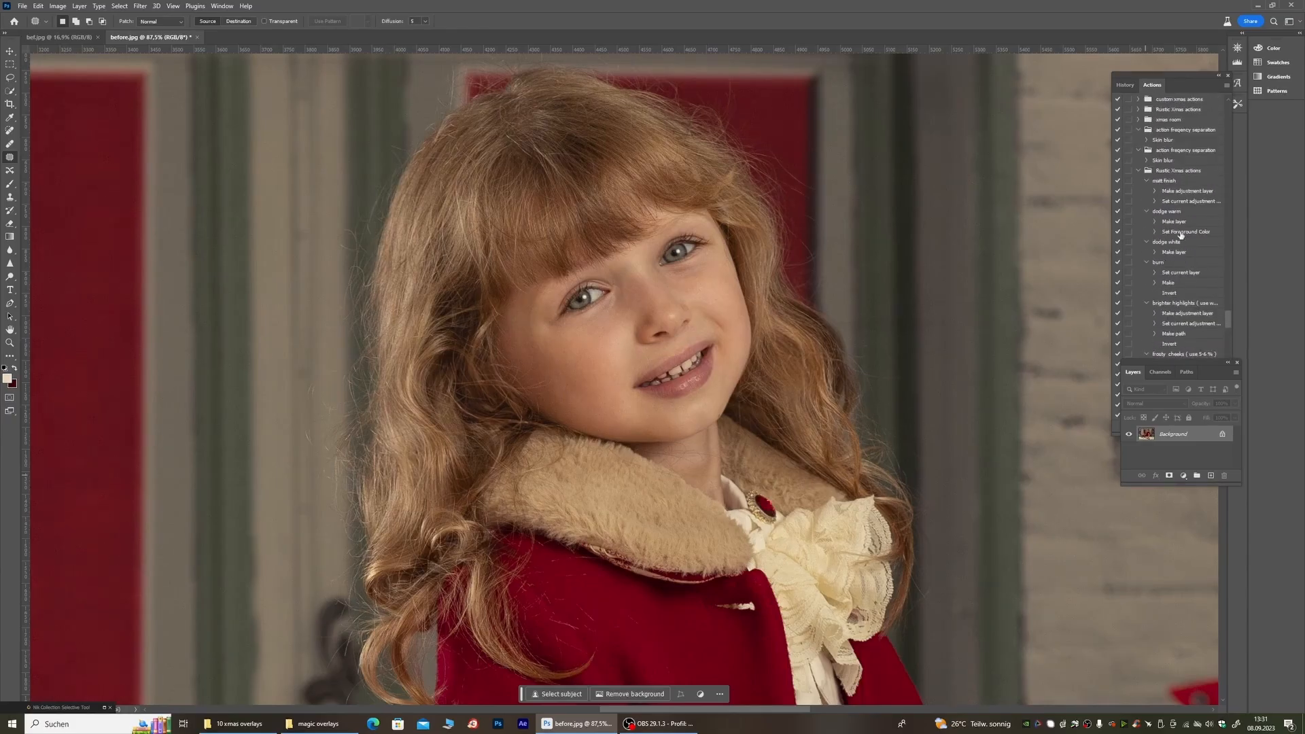
scroll(1181, 235, "up", 1)
left_click(1165, 171)
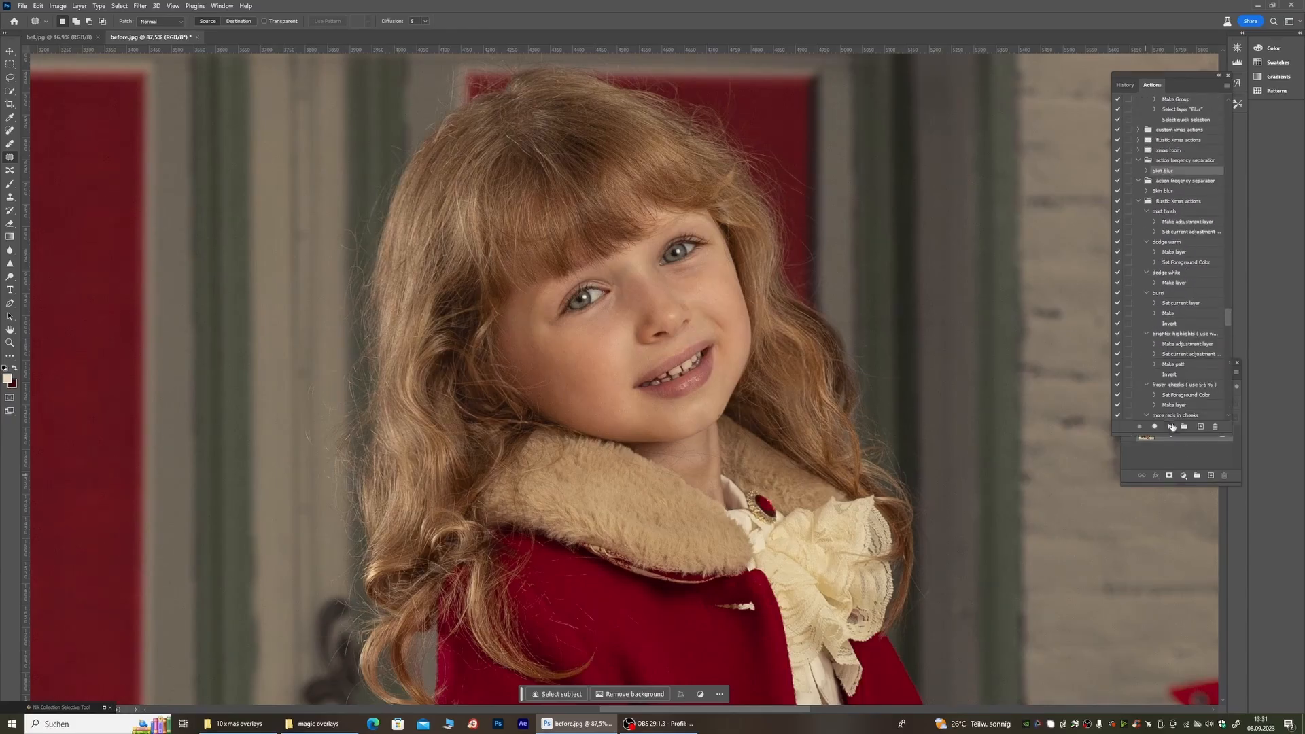
Step: Lasso the girl's left cheek from below the eye to the jaw on the Blur layer, apply Gaussian Blur, and deselect
scroll(603, 204, "up", 1)
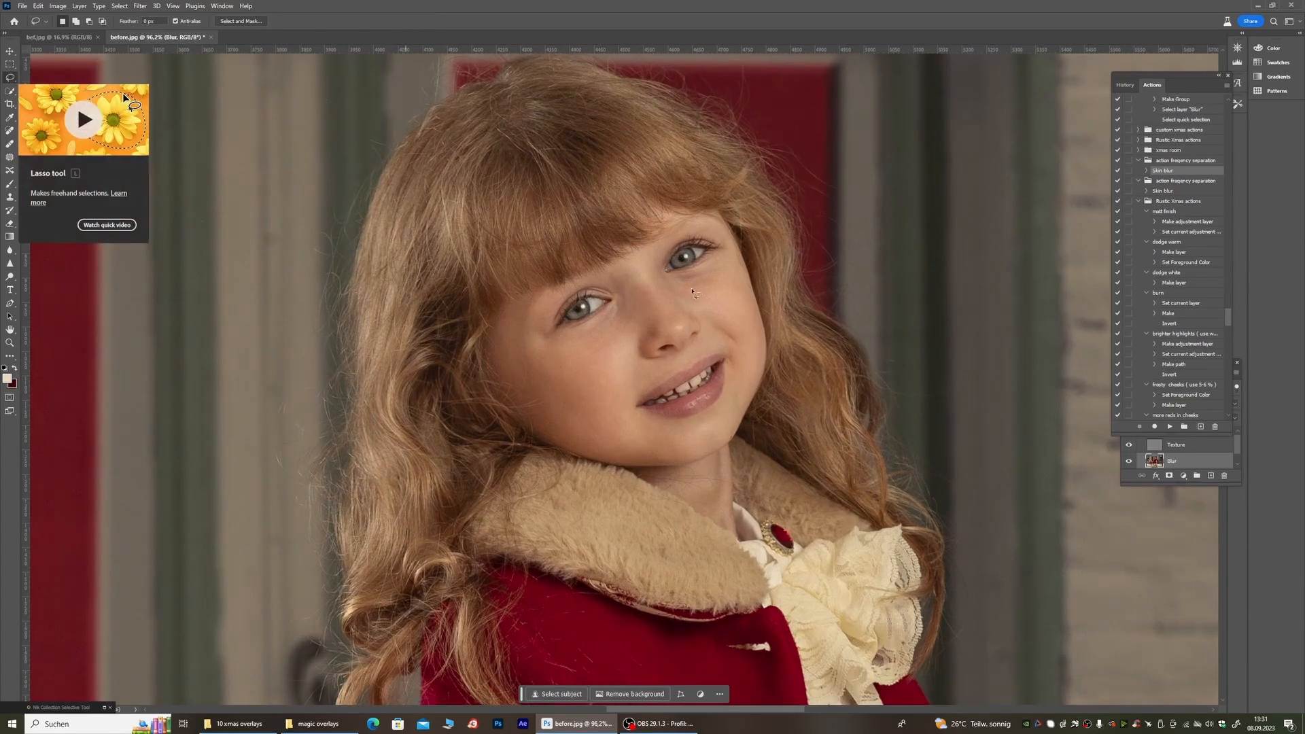
left_click_drag(726, 255, 680, 282)
mouse_move(721, 324)
left_mouse_down()
mouse_move(734, 391)
mouse_move(762, 374)
mouse_move(744, 270)
mouse_move(726, 257)
left_mouse_up()
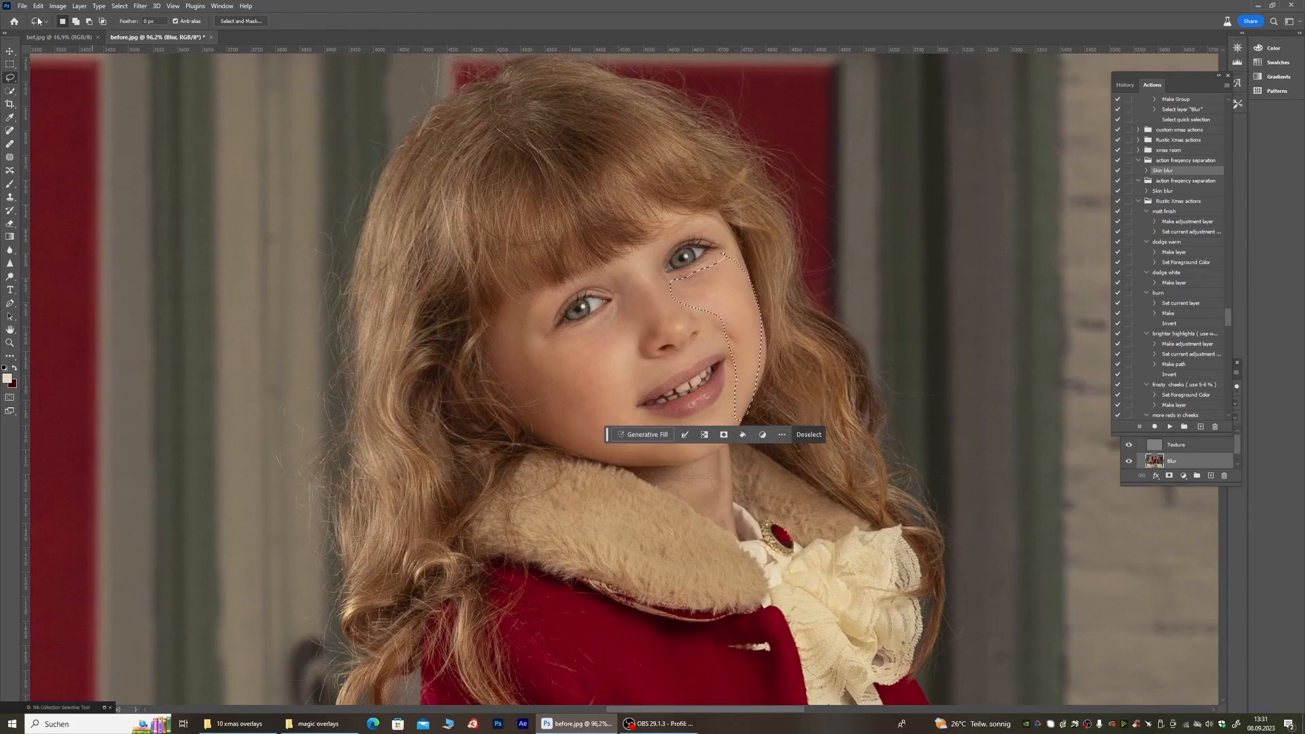
left_click(140, 6)
mouse_move(153, 136)
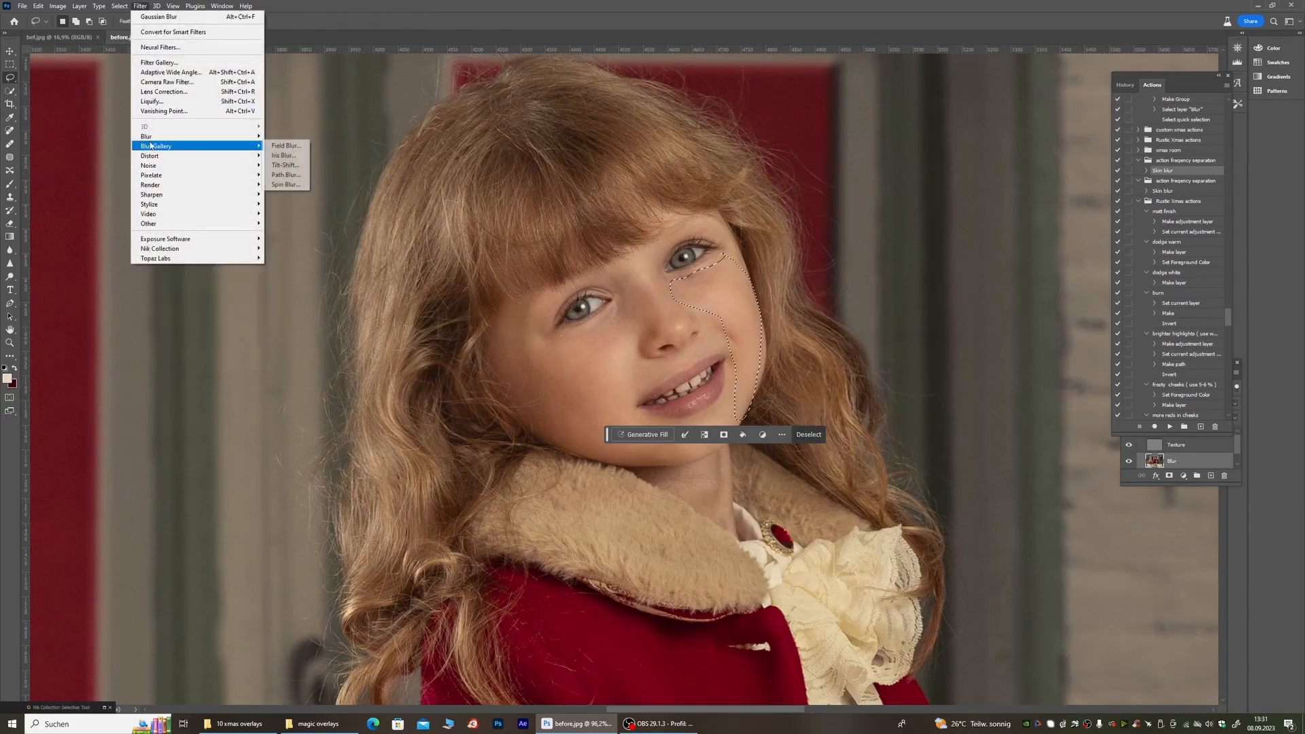
left_click(278, 175)
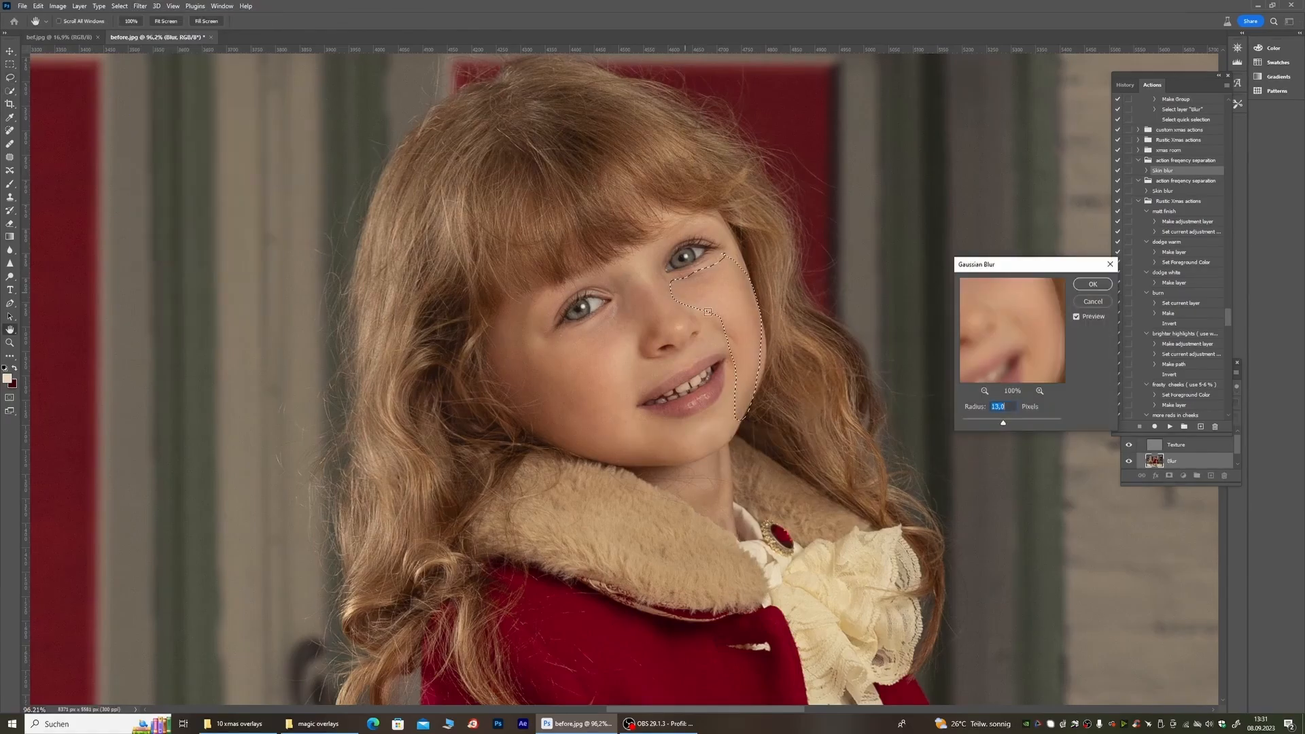
left_click(1087, 288)
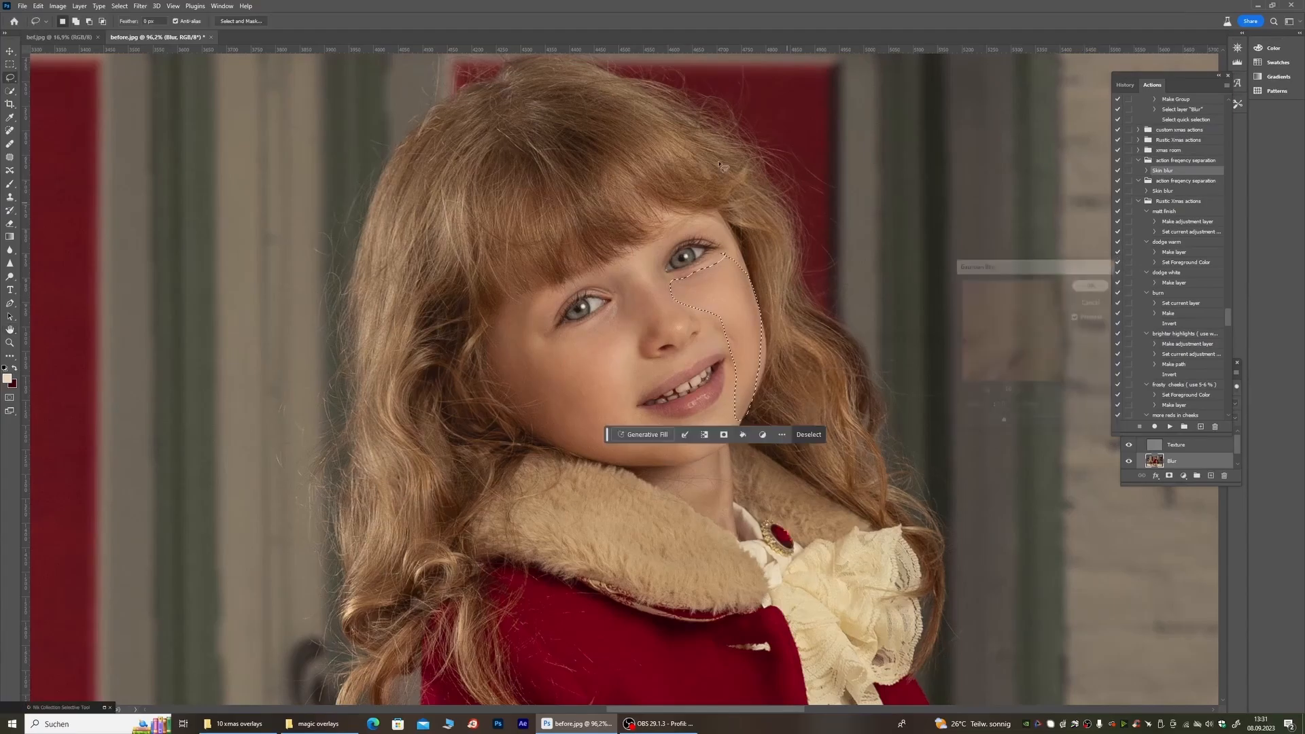
key("ctrl+d")
scroll(731, 265, "up", 1)
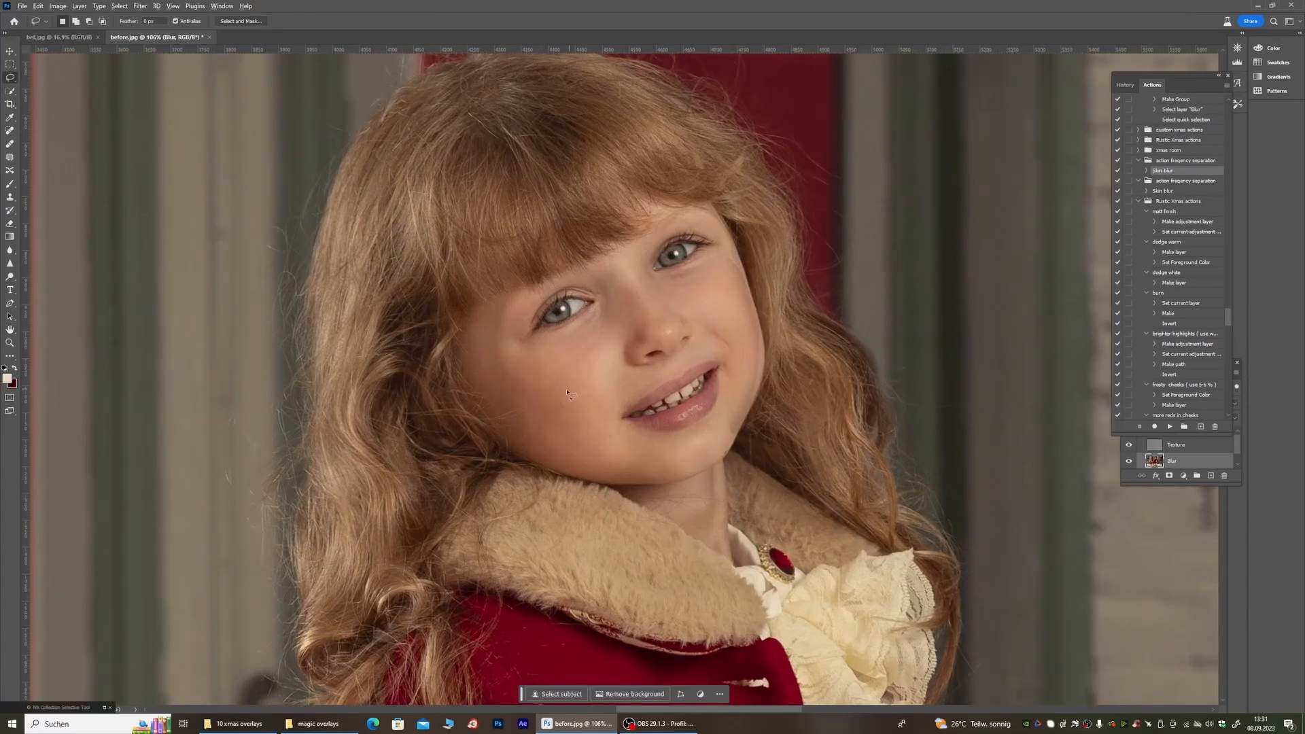
Step: Lasso the girl's right cheek, chin and side of the nose, repeat the Gaussian Blur there, and deselect
scroll(567, 392, "up", 3)
mouse_move(422, 357)
left_mouse_down()
mouse_move(713, 507)
mouse_move(781, 428)
mouse_move(695, 448)
left_mouse_up()
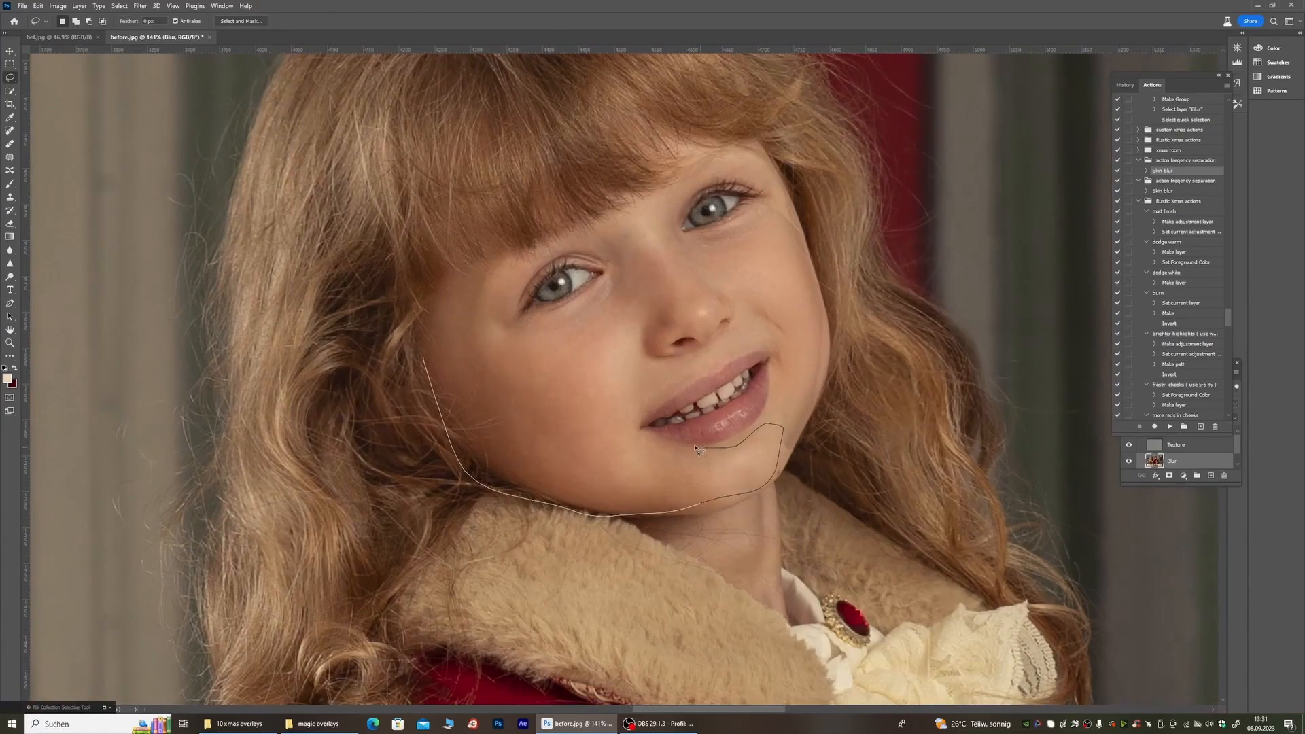
mouse_move(631, 410)
left_mouse_down()
mouse_move(666, 384)
mouse_move(640, 341)
mouse_move(682, 318)
mouse_move(626, 219)
mouse_move(602, 292)
left_mouse_up()
mouse_move(502, 329)
left_mouse_down()
mouse_move(462, 275)
mouse_move(425, 408)
mouse_move(448, 455)
left_mouse_up()
left_click(142, 9)
left_click(151, 16)
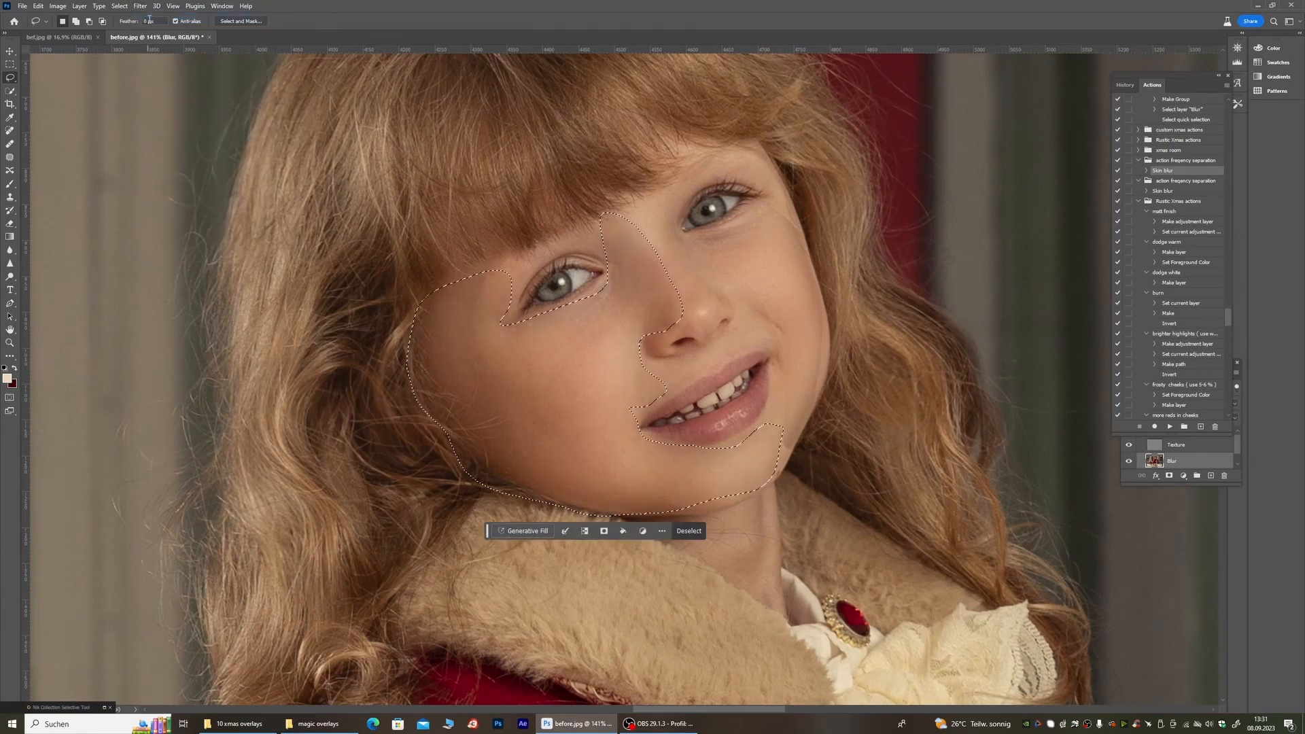
key("ctrl+d")
Step: Lower the Blur layer's opacity to 92% and slightly reduce the opacity of the frequency separation group
scroll(621, 252, "down", 3)
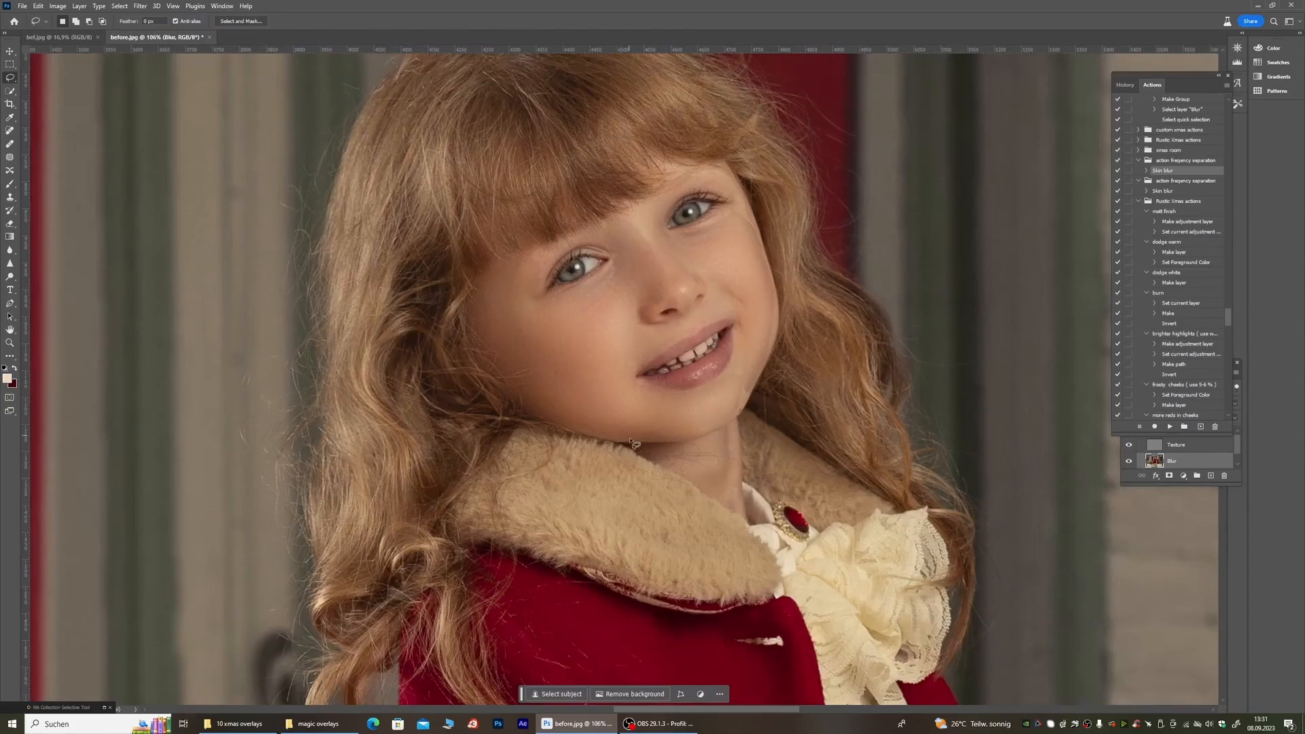
scroll(583, 370, "down", 5)
scroll(977, 360, "up", 6)
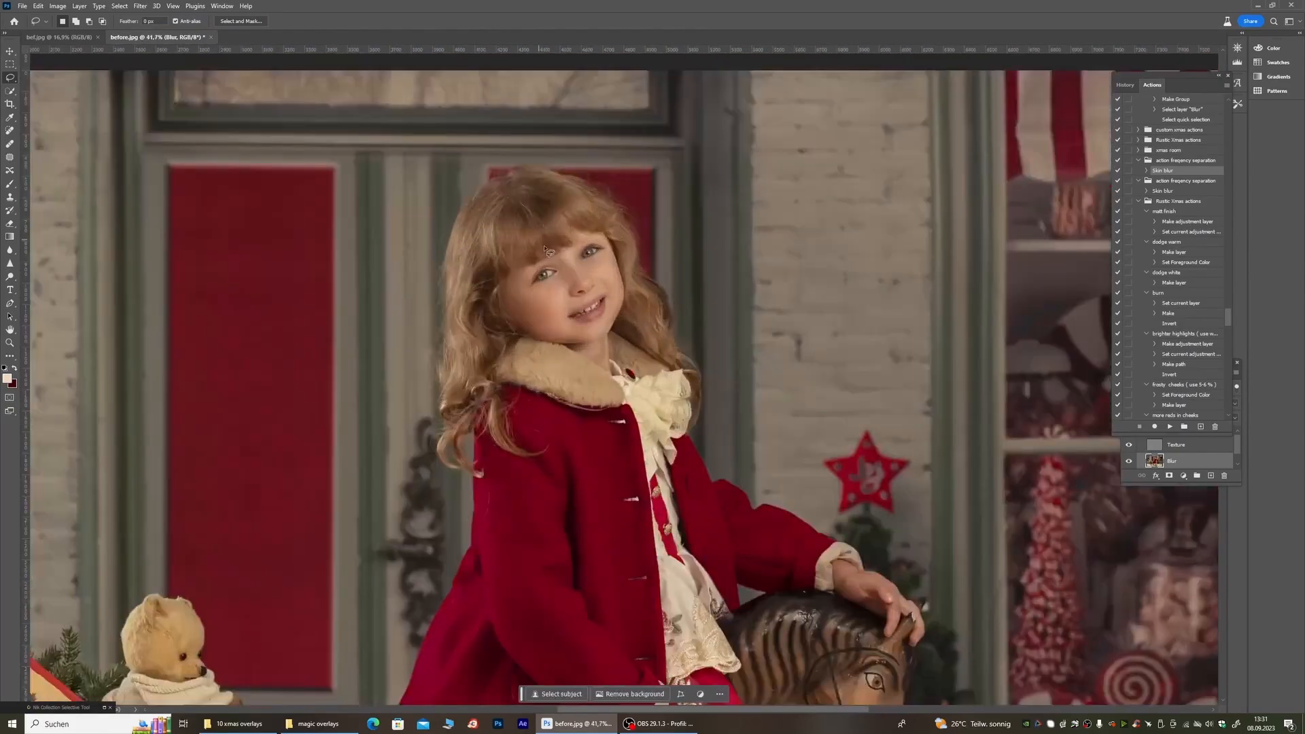
left_click(1132, 480)
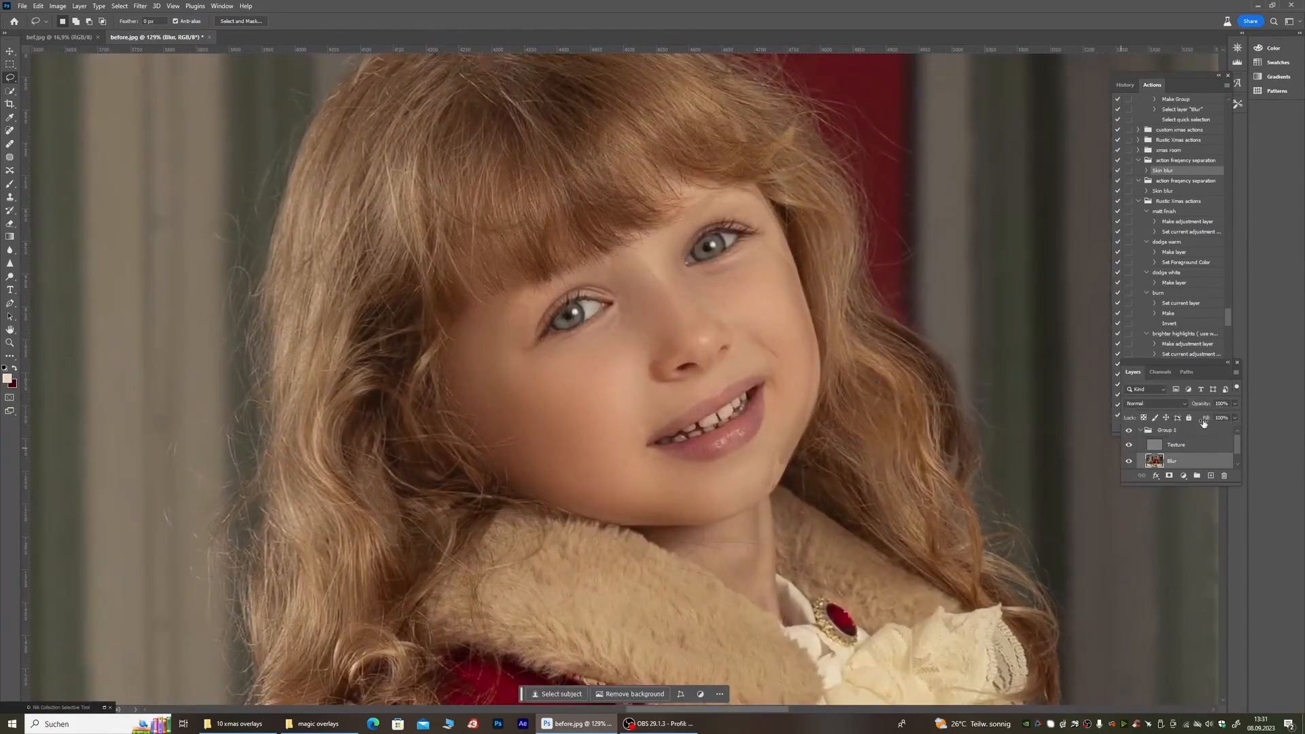
left_click_drag(1237, 407, 1232, 418)
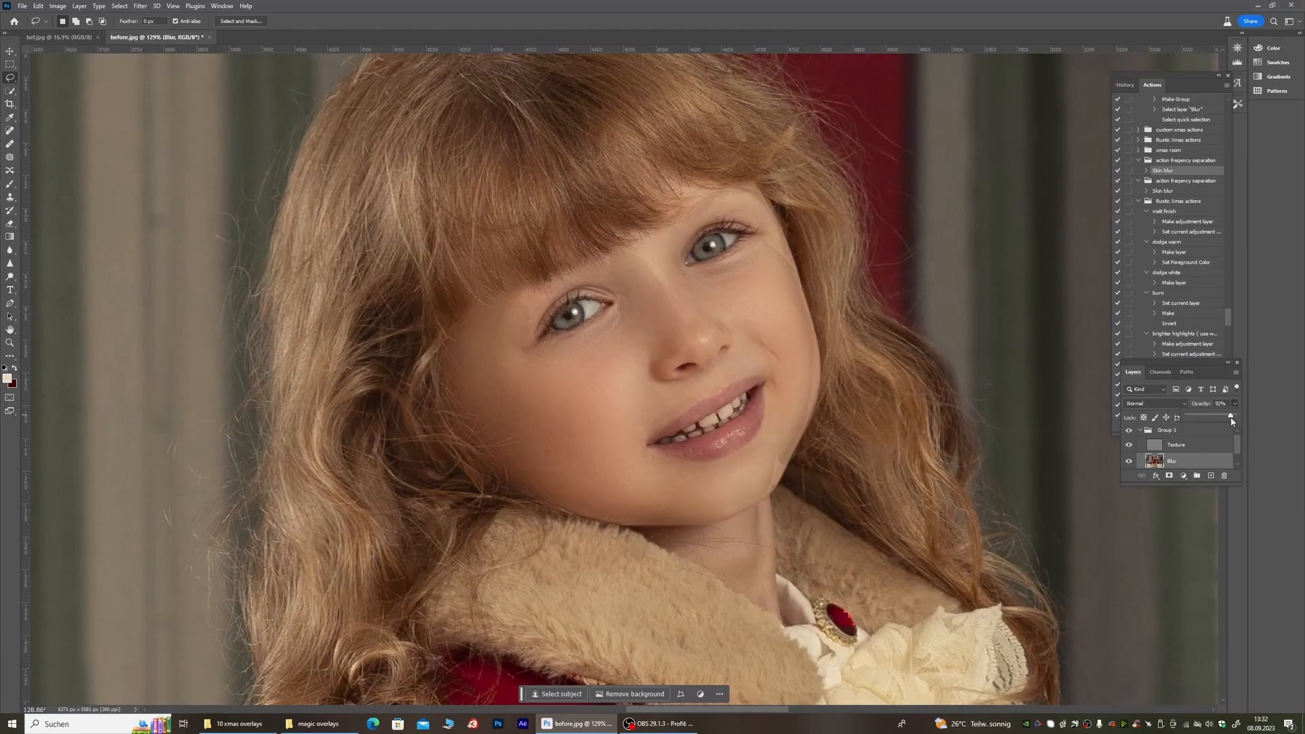
left_click(1169, 432)
left_click(1169, 431)
left_click(1235, 404)
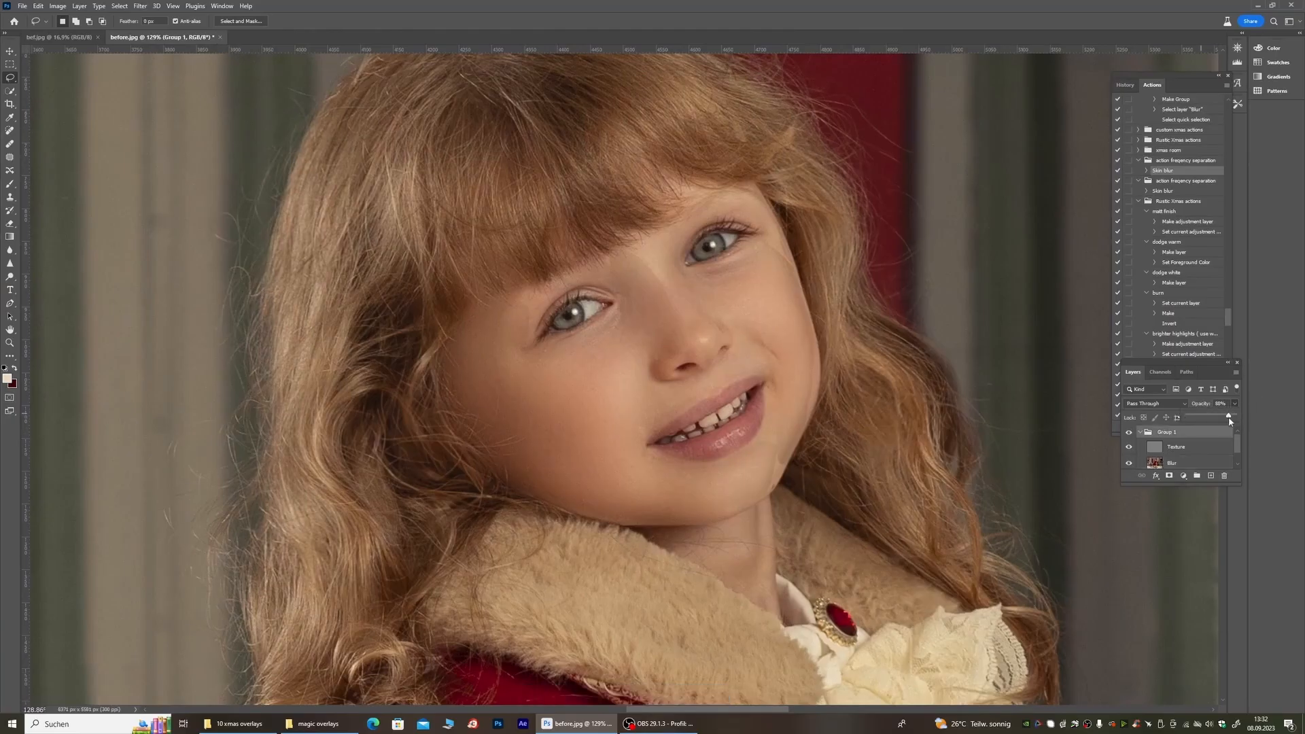
Step: Add a layer mask to the group and paint black at 100% brush opacity along the edge of the girl's left cheek
left_click(1168, 475)
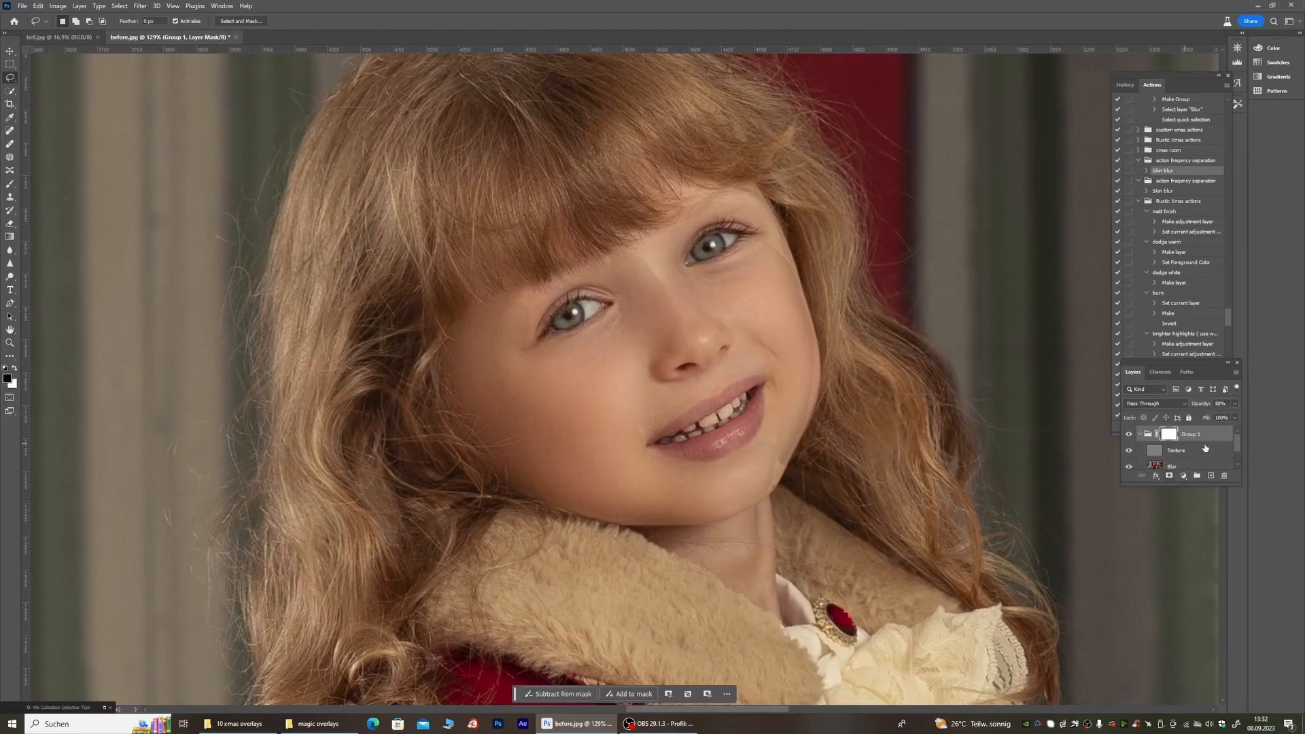
left_click(9, 185)
right_click(314, 255)
left_click(239, 22)
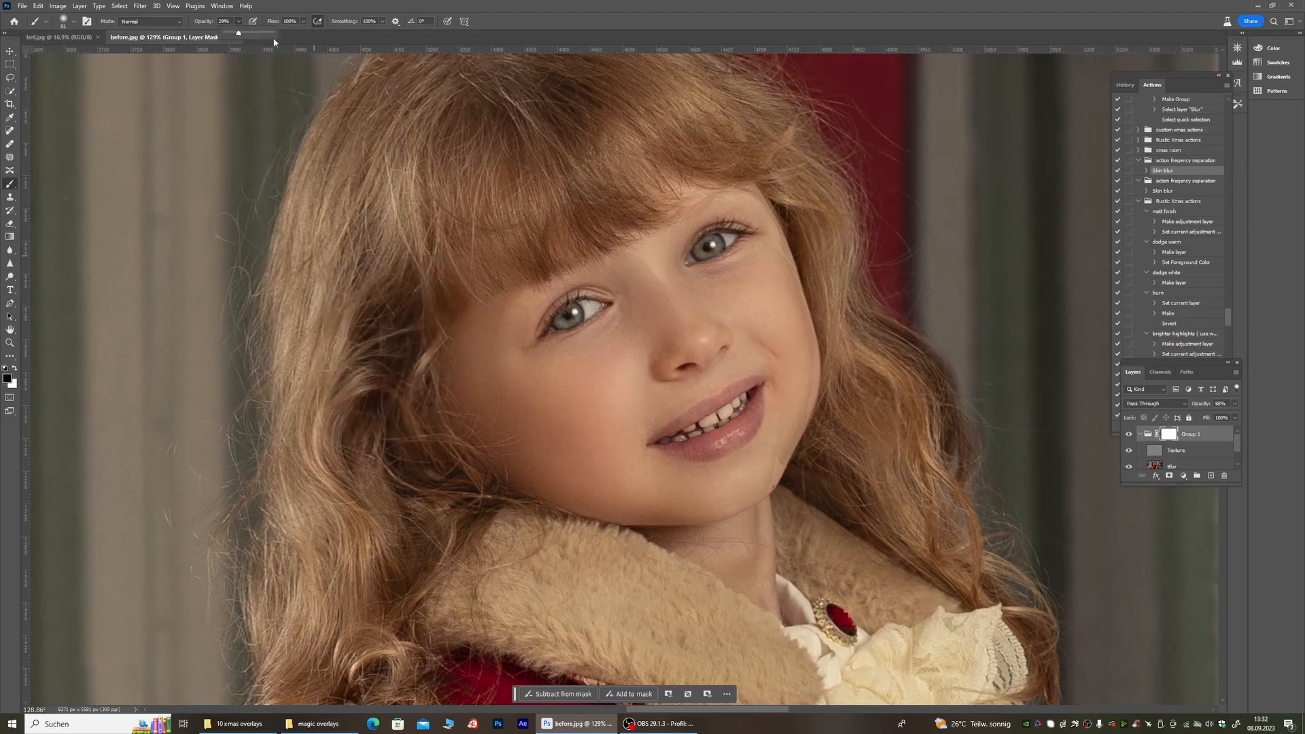
left_click(274, 34)
mouse_move(790, 274)
left_mouse_down()
mouse_move(814, 299)
mouse_move(819, 372)
mouse_move(802, 426)
left_mouse_up()
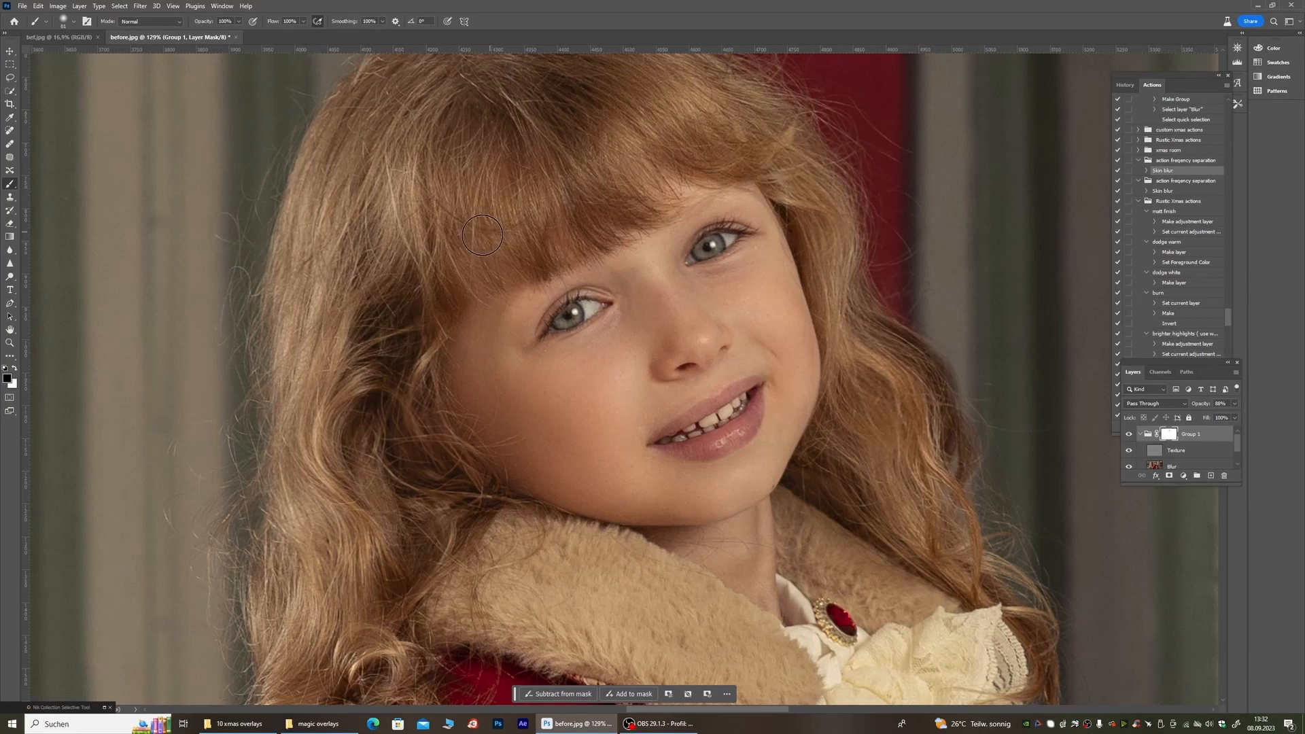
Step: Lasso the shaded skin at the bridge of the nose on the Blur layer, repeat the Gaussian Blur, and deselect
scroll(655, 227, "down", 5)
scroll(653, 215, "up", 4)
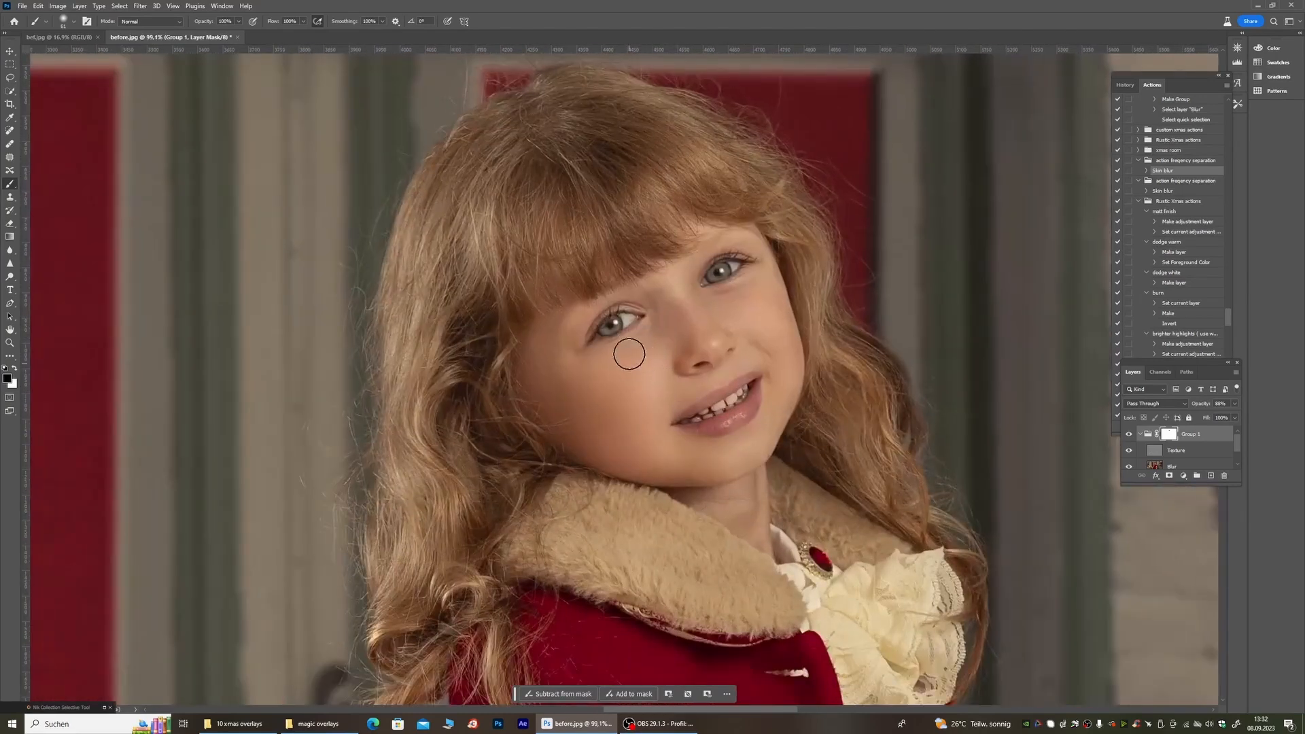
scroll(628, 353, "down", 5)
scroll(629, 354, "up", 5)
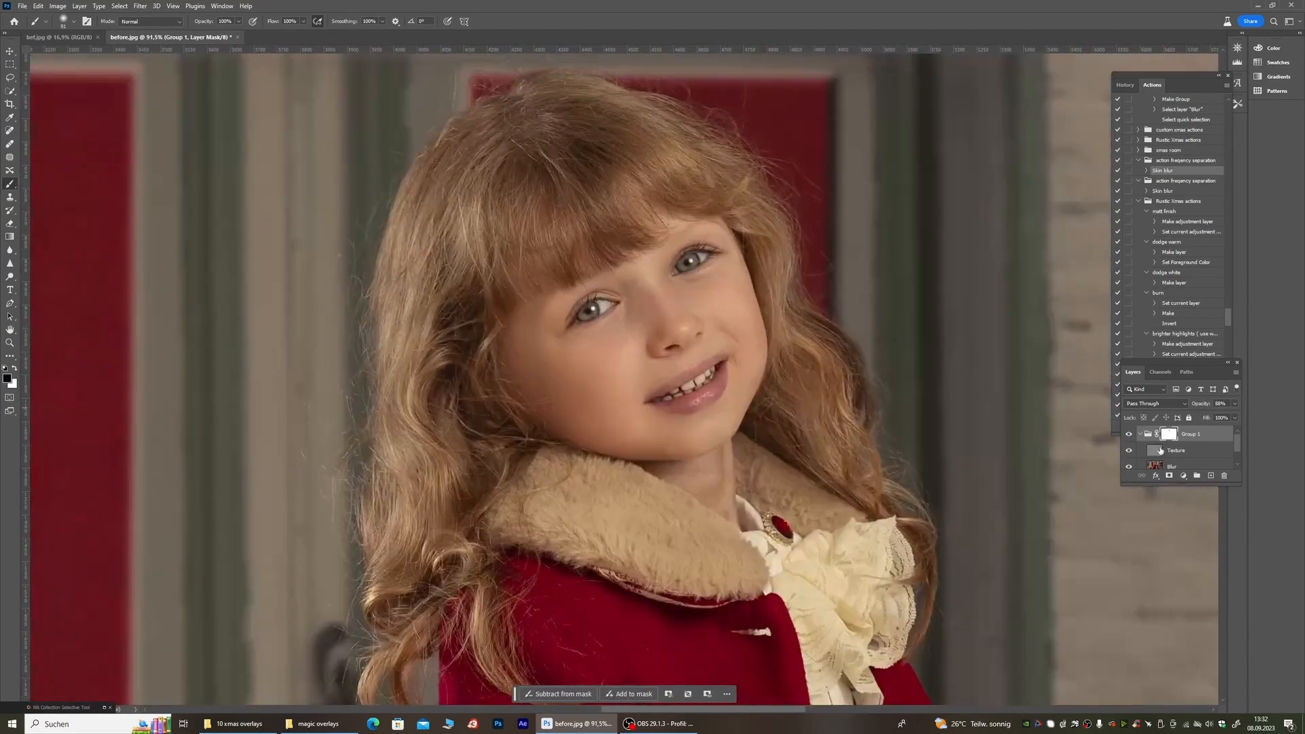
scroll(1186, 457, "down", 1)
left_click(1183, 454)
left_click(9, 77)
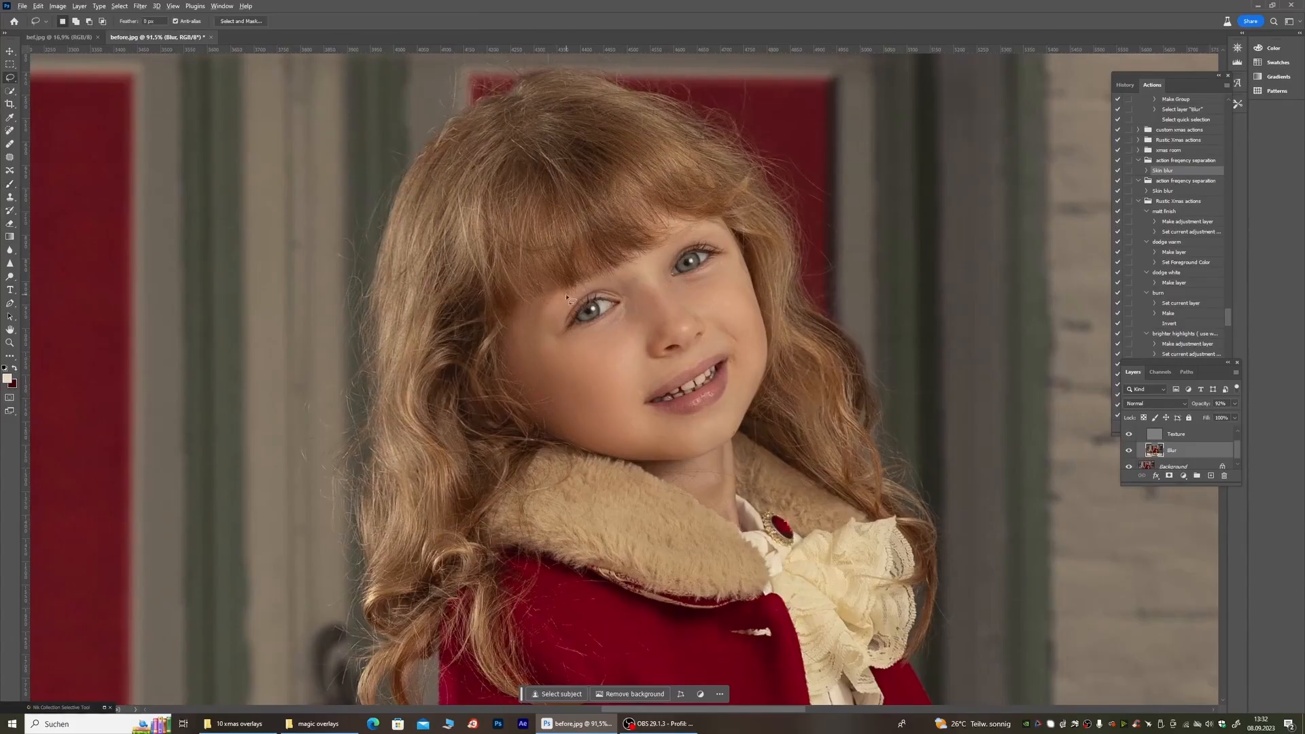
scroll(567, 297, "up", 2)
mouse_move(639, 275)
left_mouse_down()
mouse_move(682, 317)
mouse_move(666, 259)
mouse_move(639, 274)
left_mouse_up()
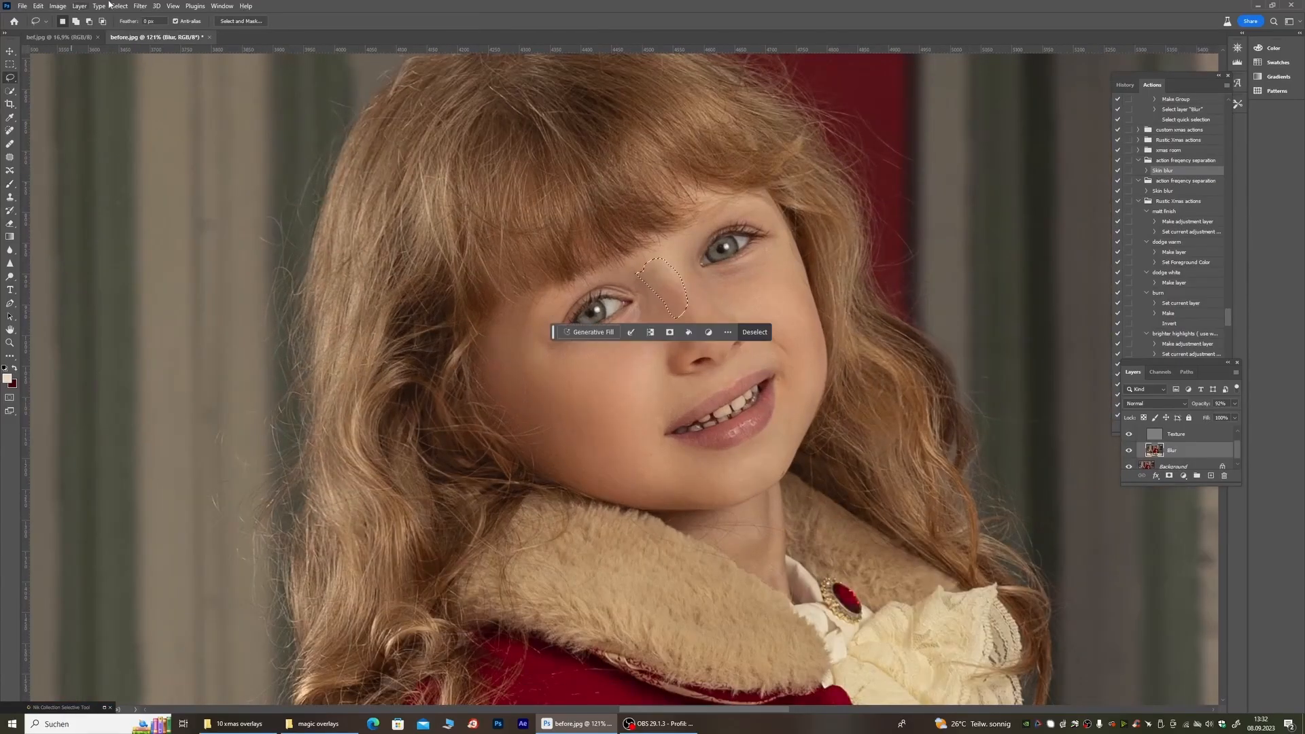
left_click(117, 6)
left_click(139, 26)
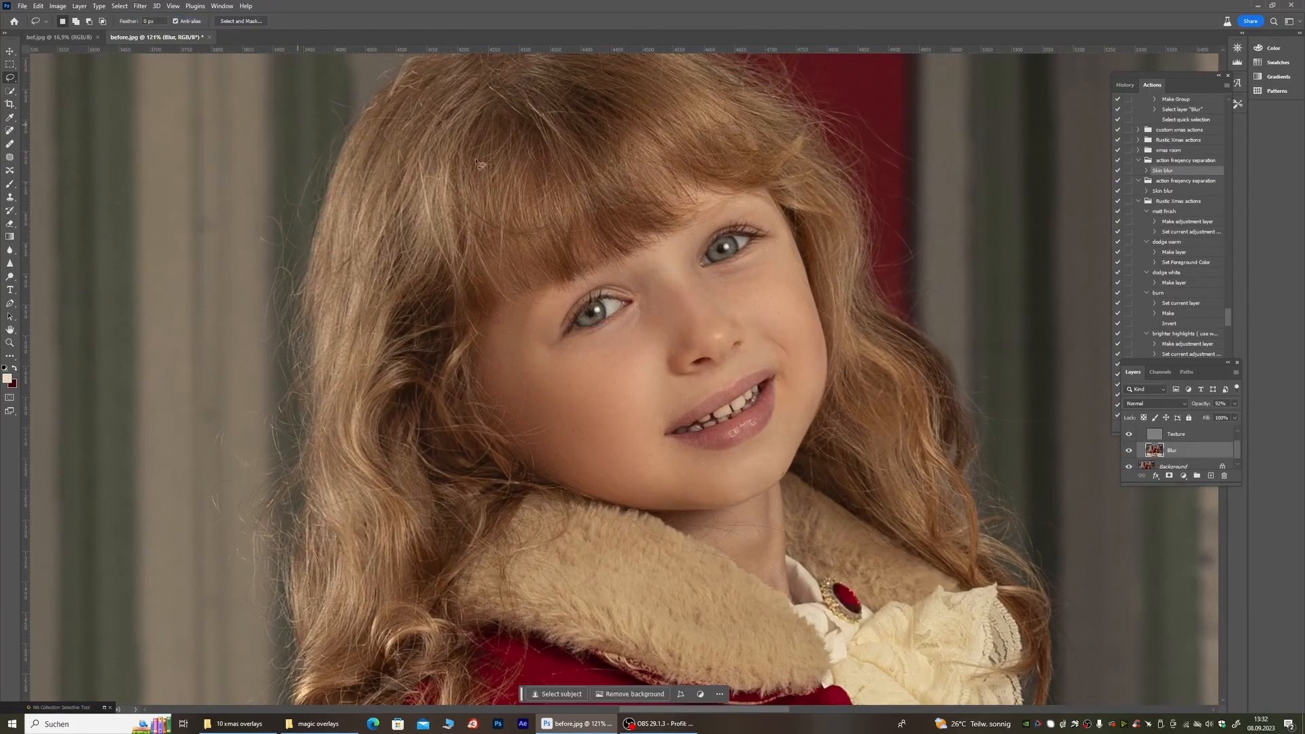
Step: Reduce the opacity of the frequency separation group slightly further and compare the face with the group hidden and shown
scroll(478, 163, "down", 5)
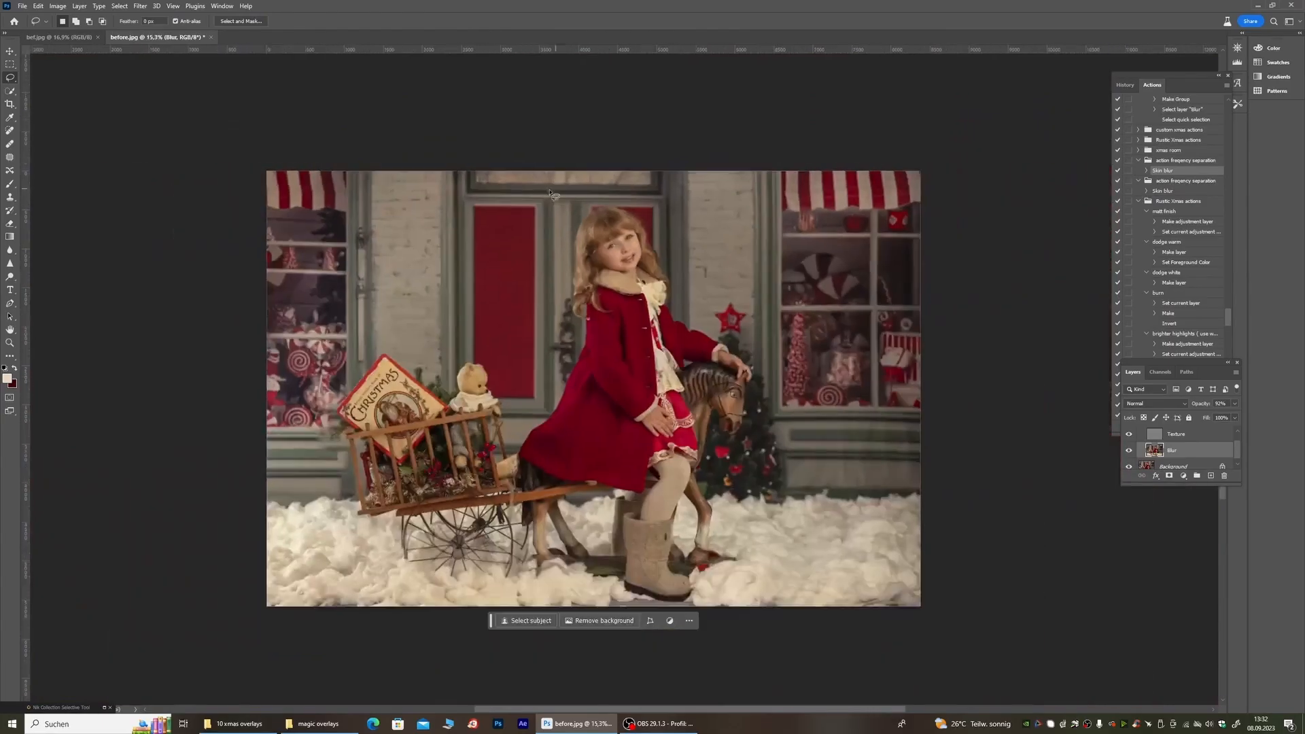
scroll(627, 251, "up", 3)
scroll(1147, 432, "up", 1)
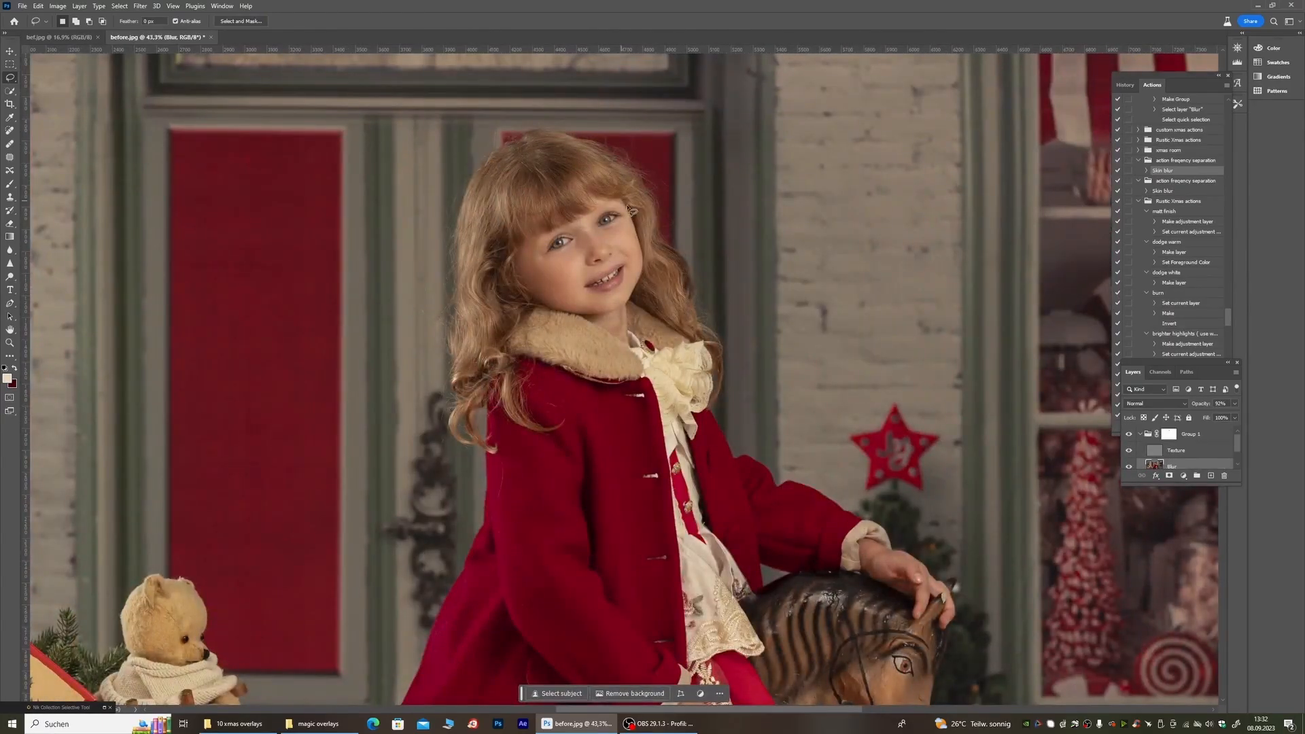
left_click(1234, 405)
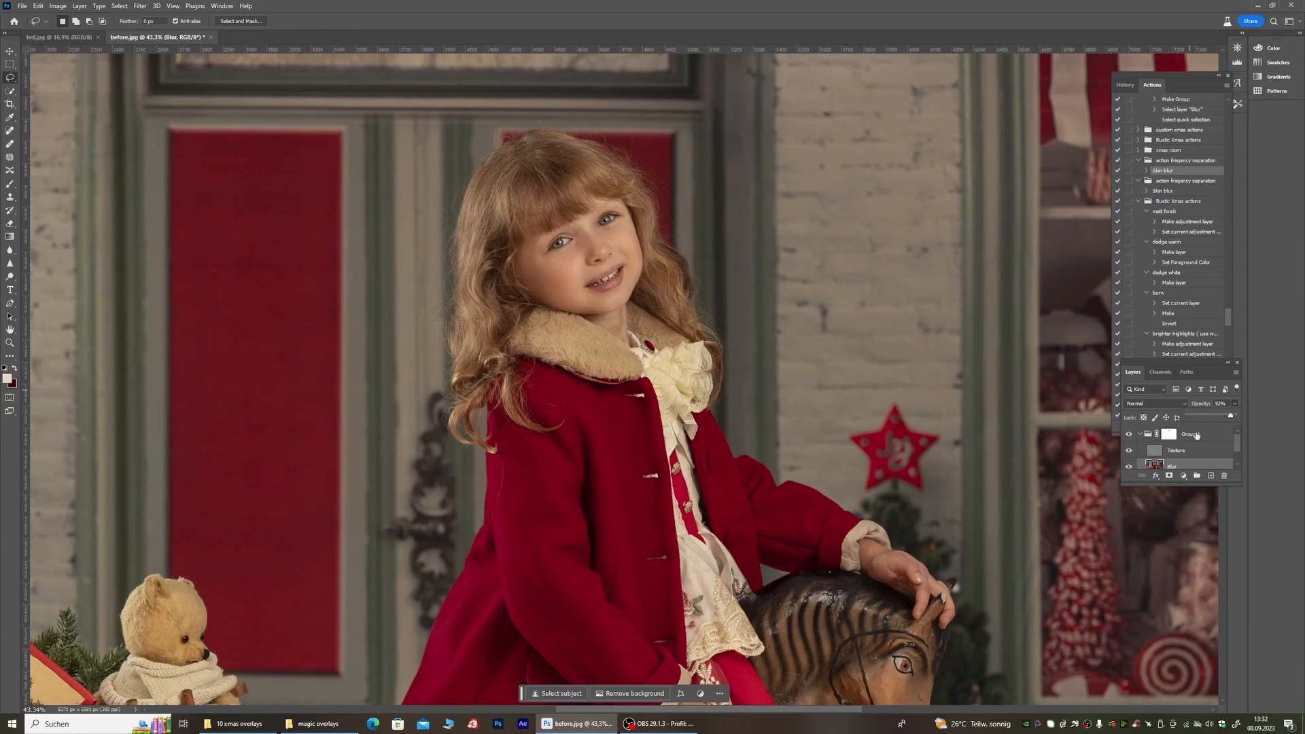
left_click(1196, 435)
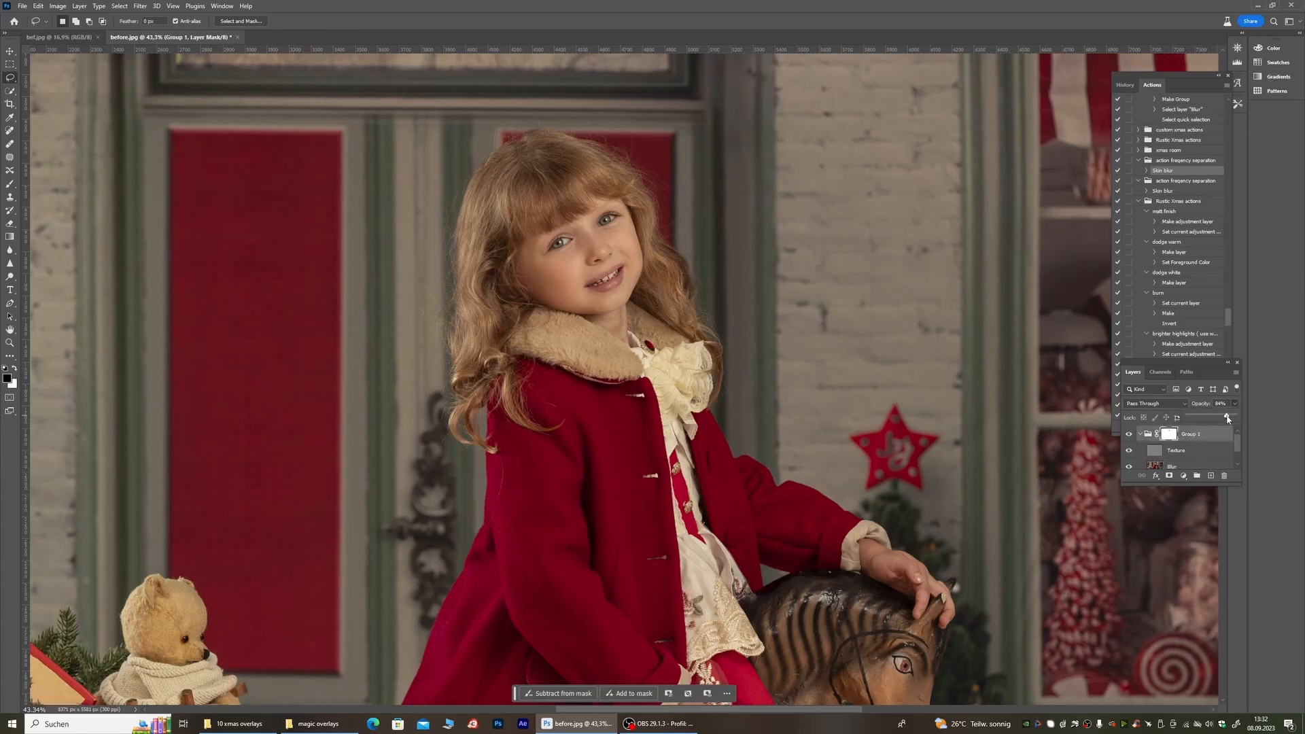
scroll(598, 228, "up", 5)
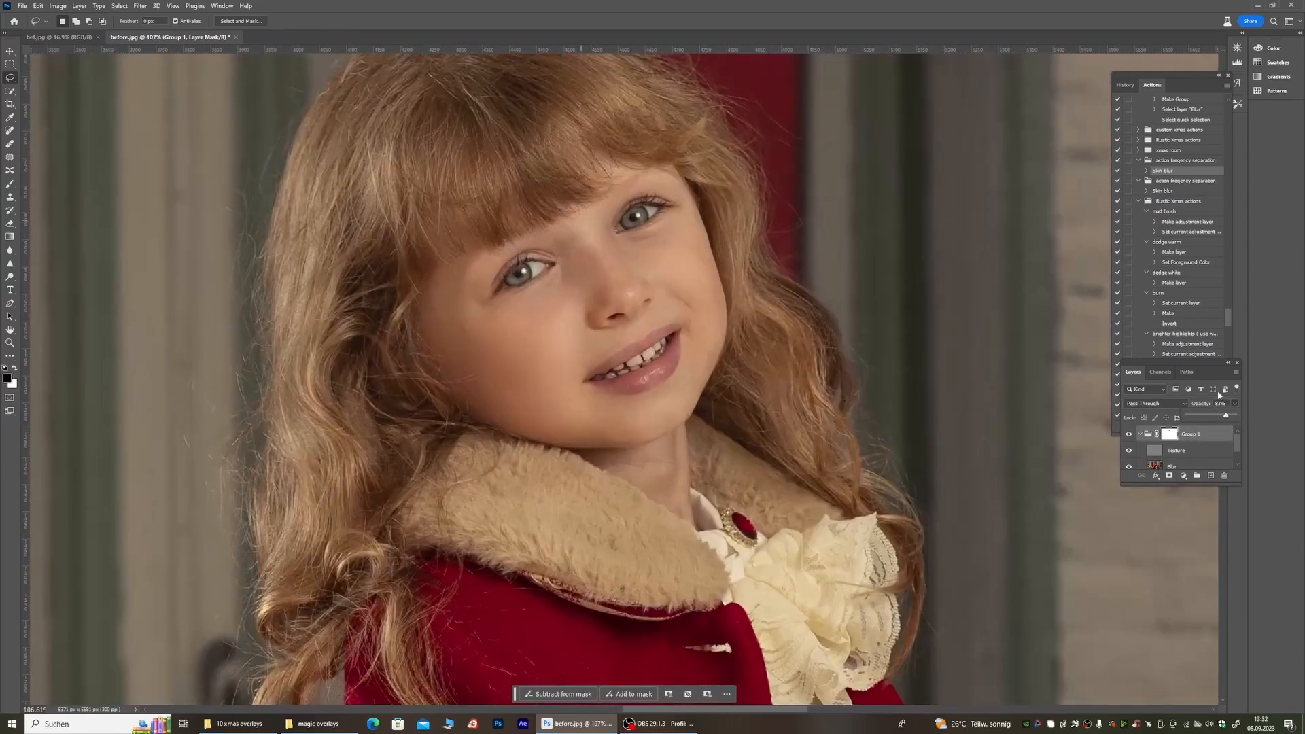
left_click(1128, 435)
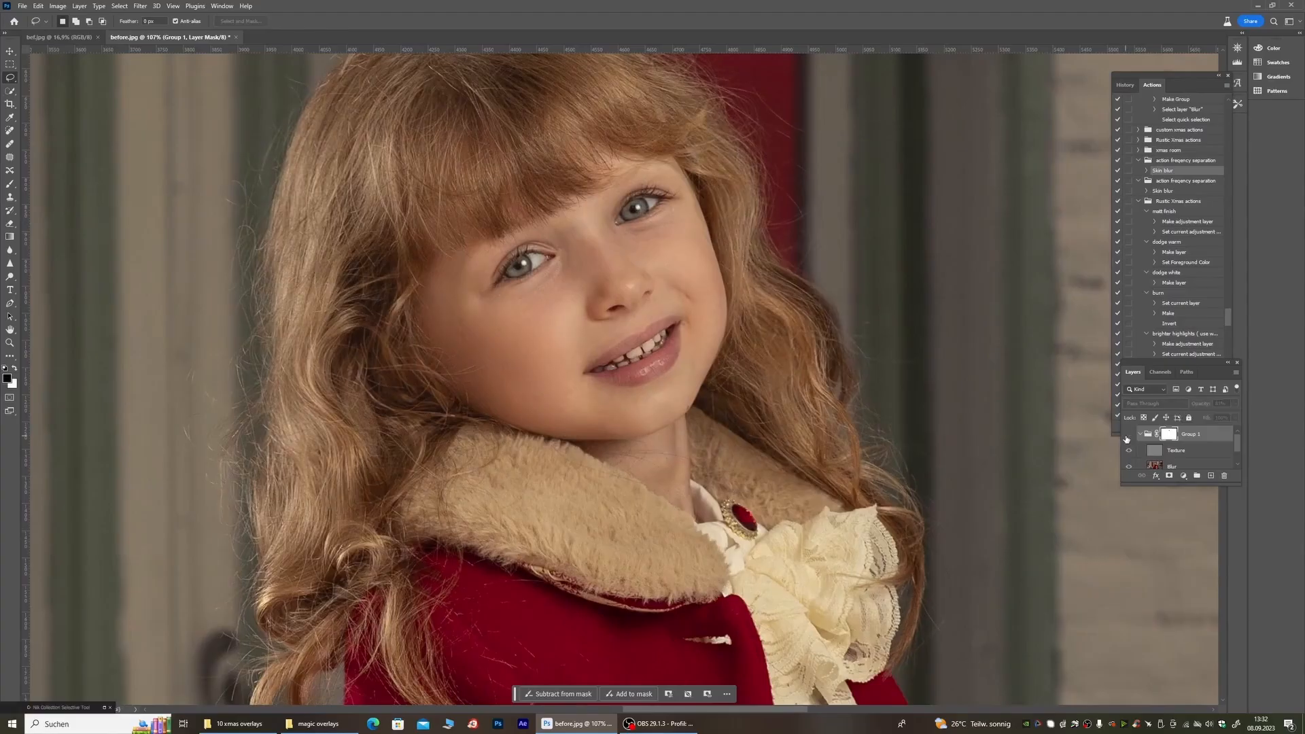
left_click(1128, 436)
Step: Merge the visible layers into the background and copy the result to a new layer
scroll(1204, 445, "down", 2)
right_click(1187, 464)
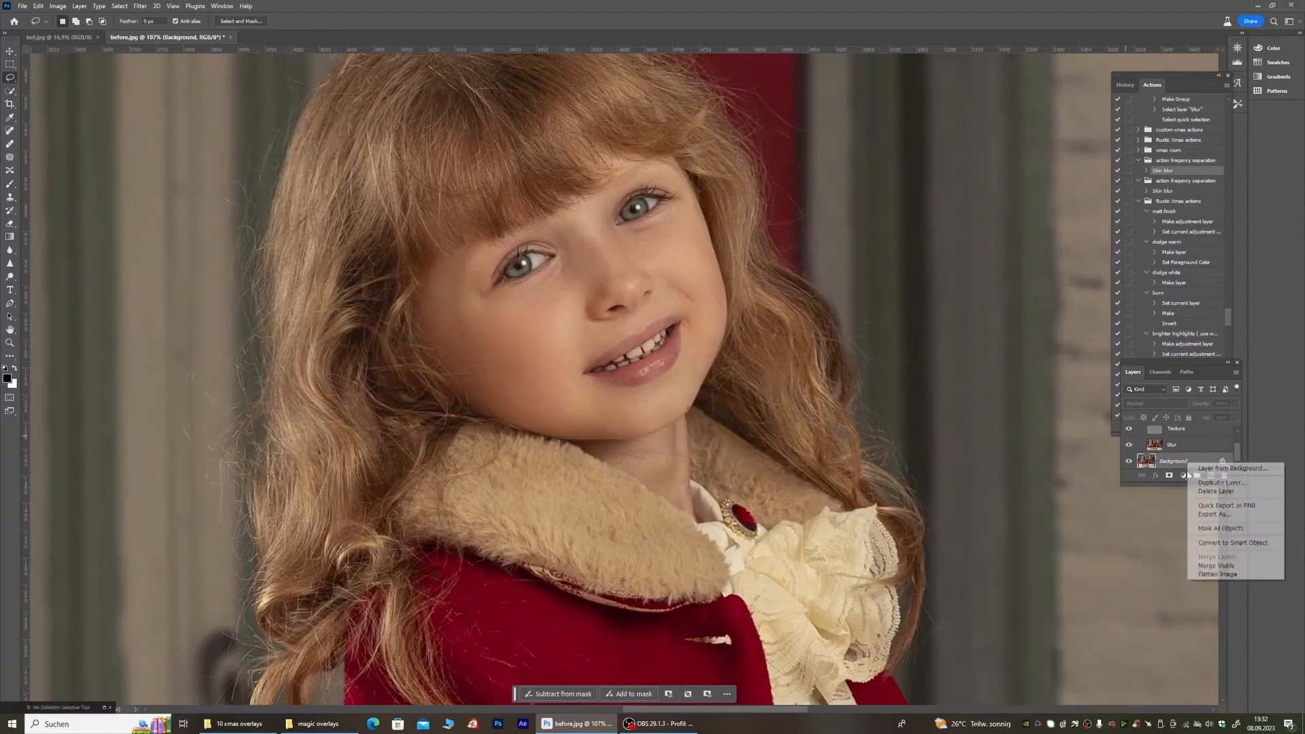
left_click(1216, 567)
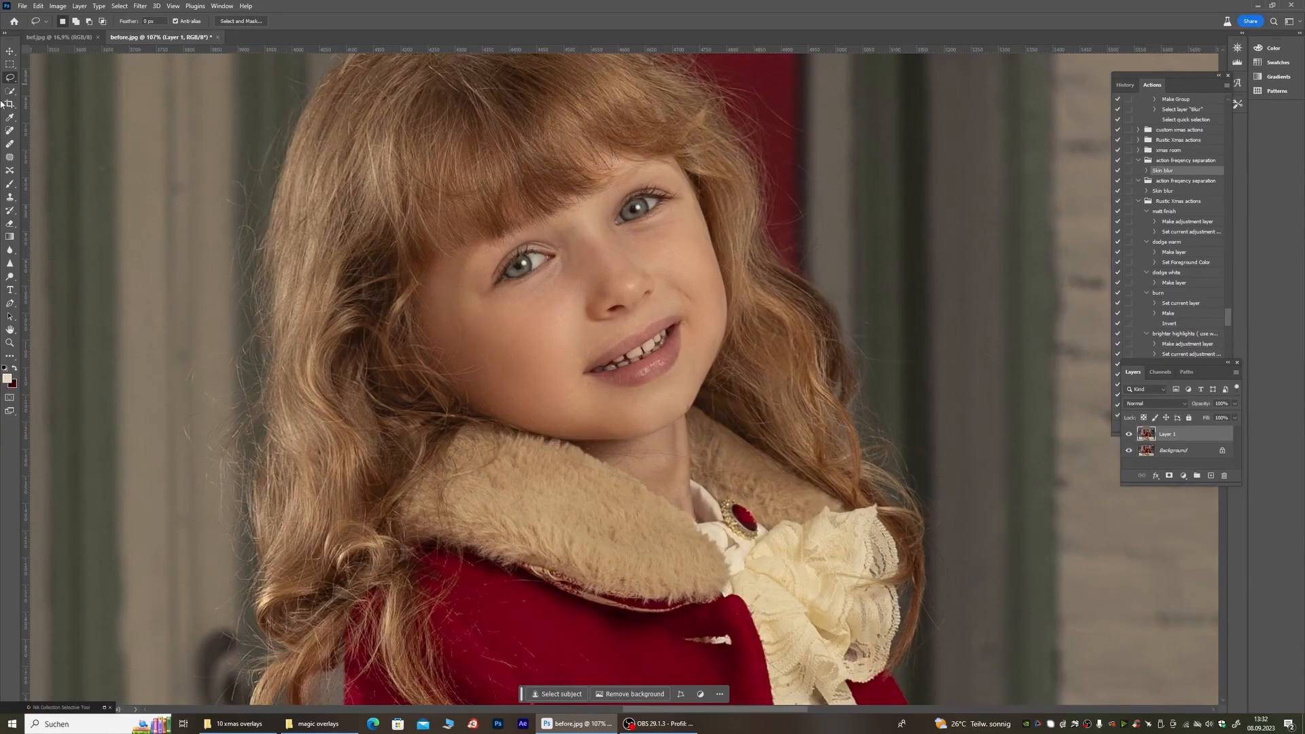
Step: Flatten the image with the Spot Healing Brush active and duplicate the flattened background as a new layer
left_click(8, 133)
scroll(581, 234, "up", 3)
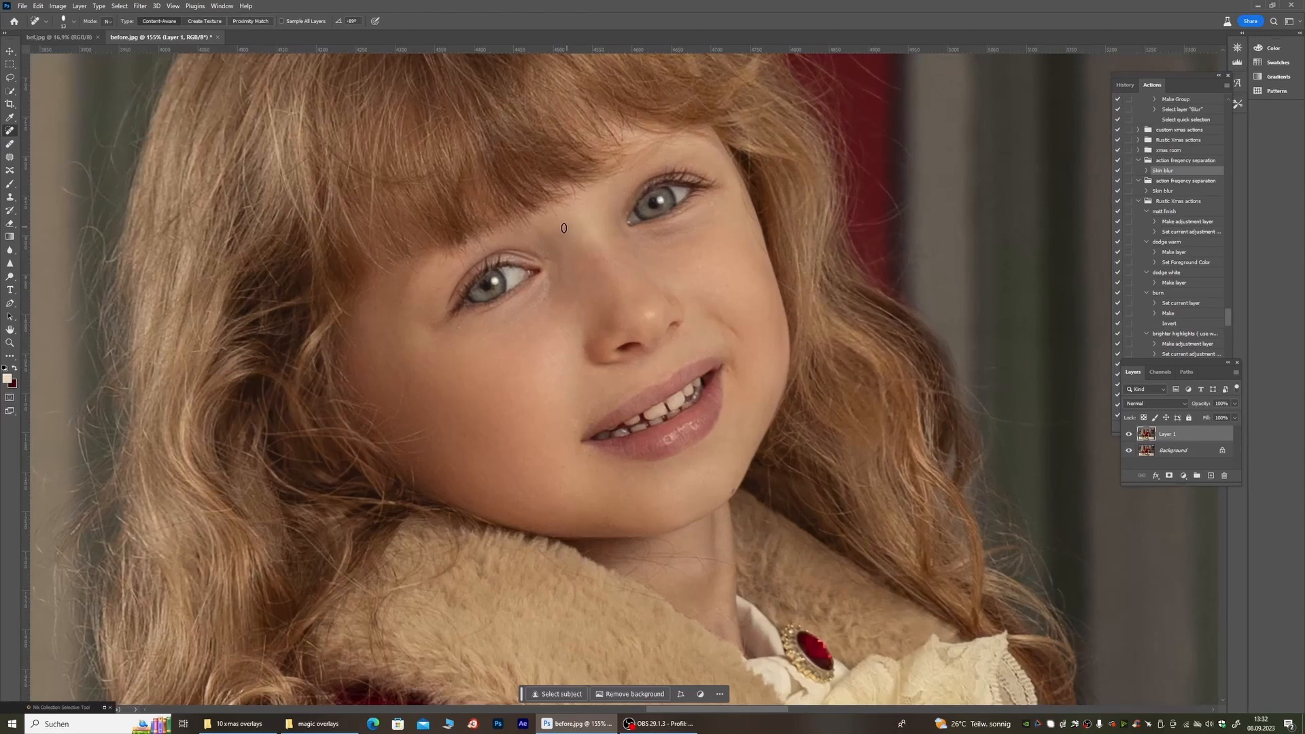
scroll(575, 231, "down", 10)
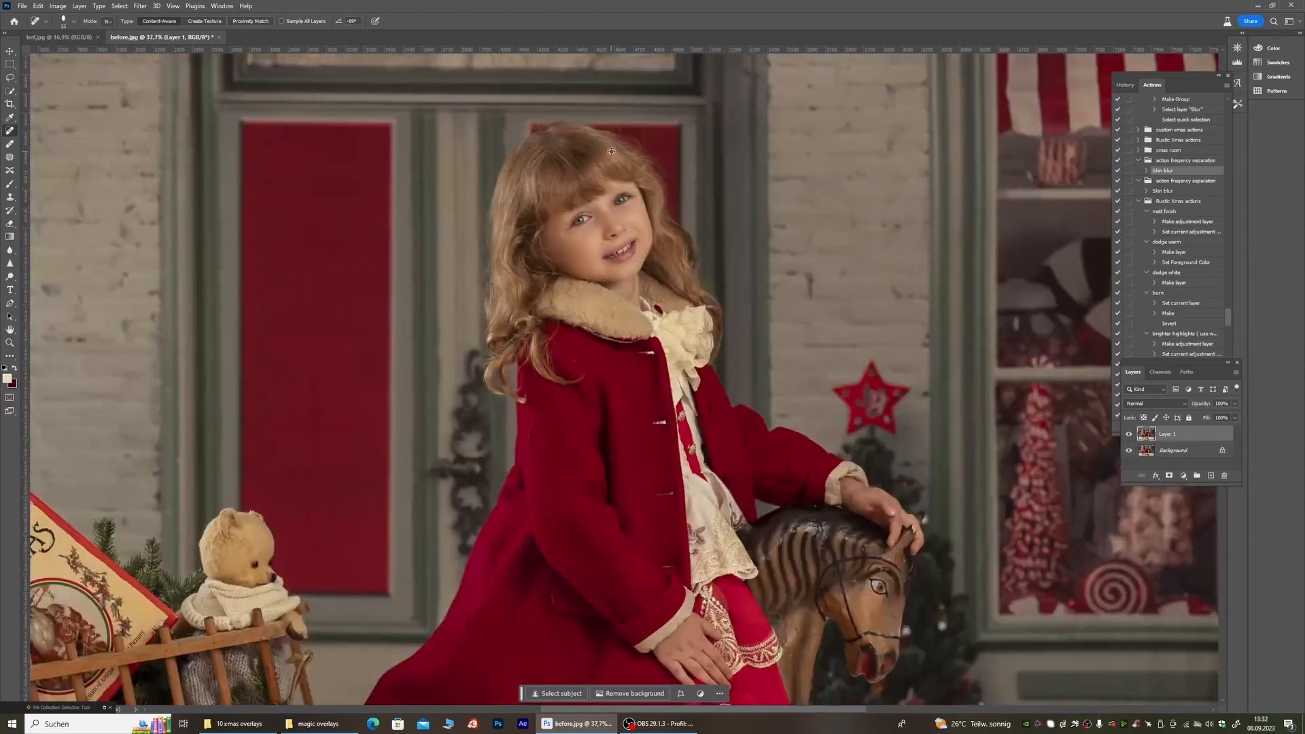
scroll(594, 193, "up", 9)
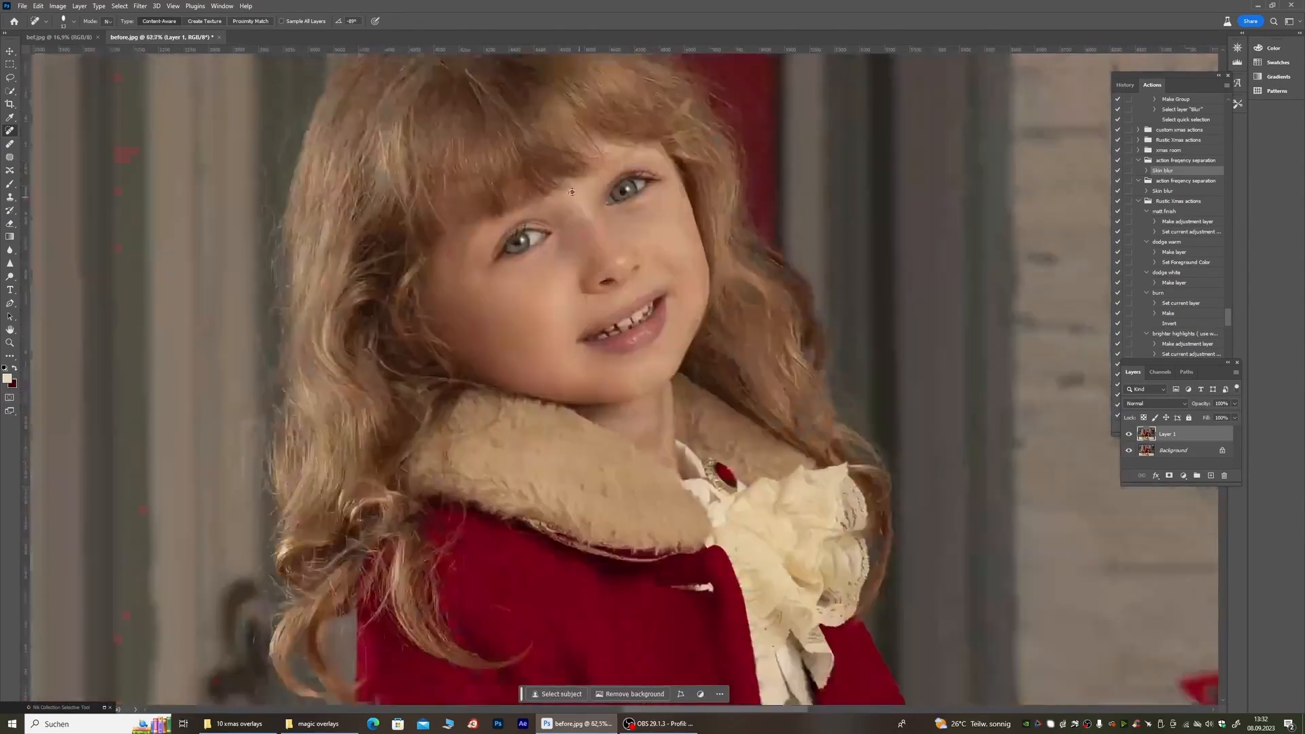
scroll(545, 220, "down", 8)
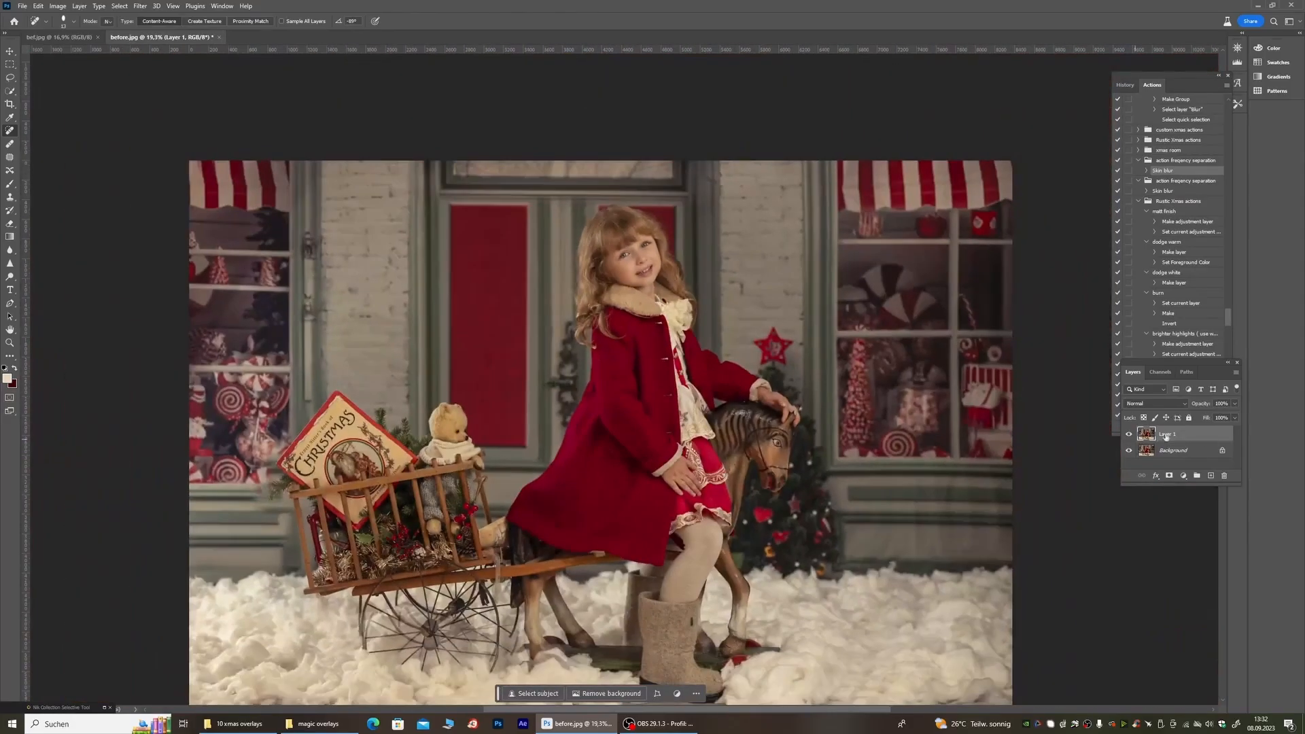
right_click(1166, 437)
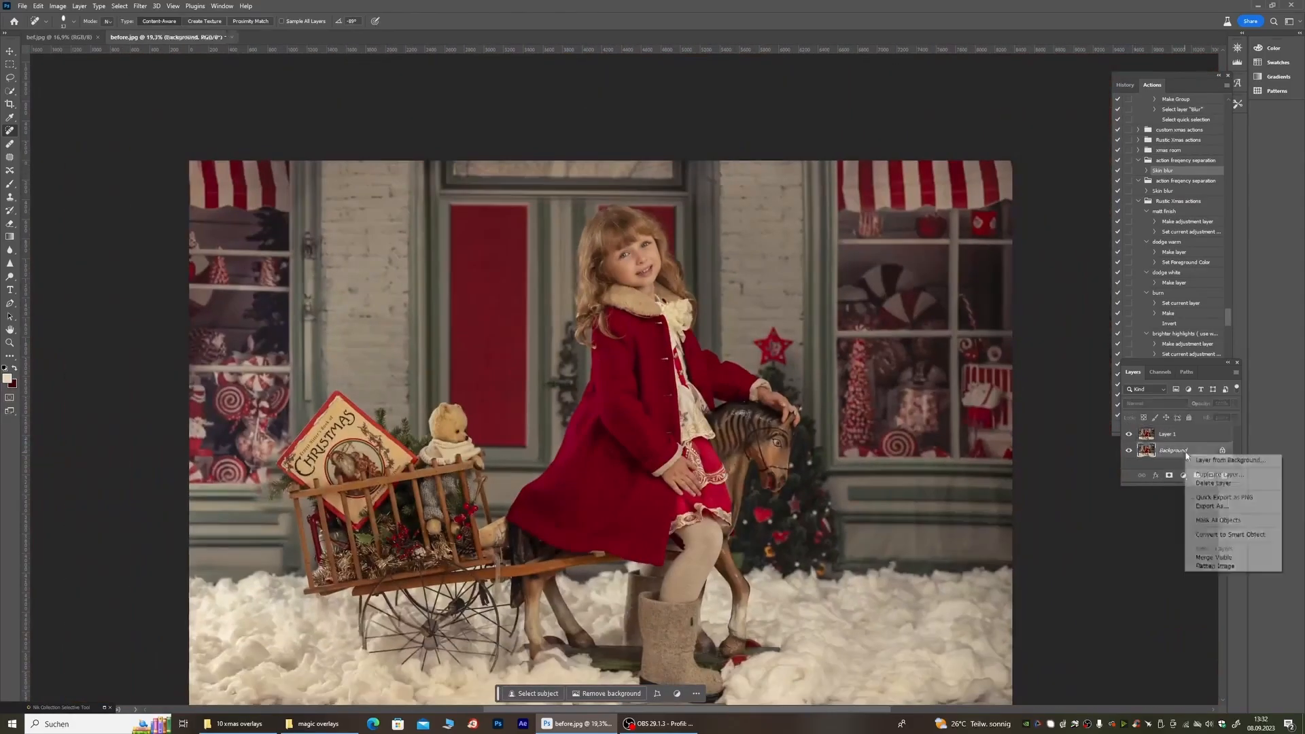
left_click(1199, 564)
key("ctrl+j")
scroll(622, 204, "down", 4)
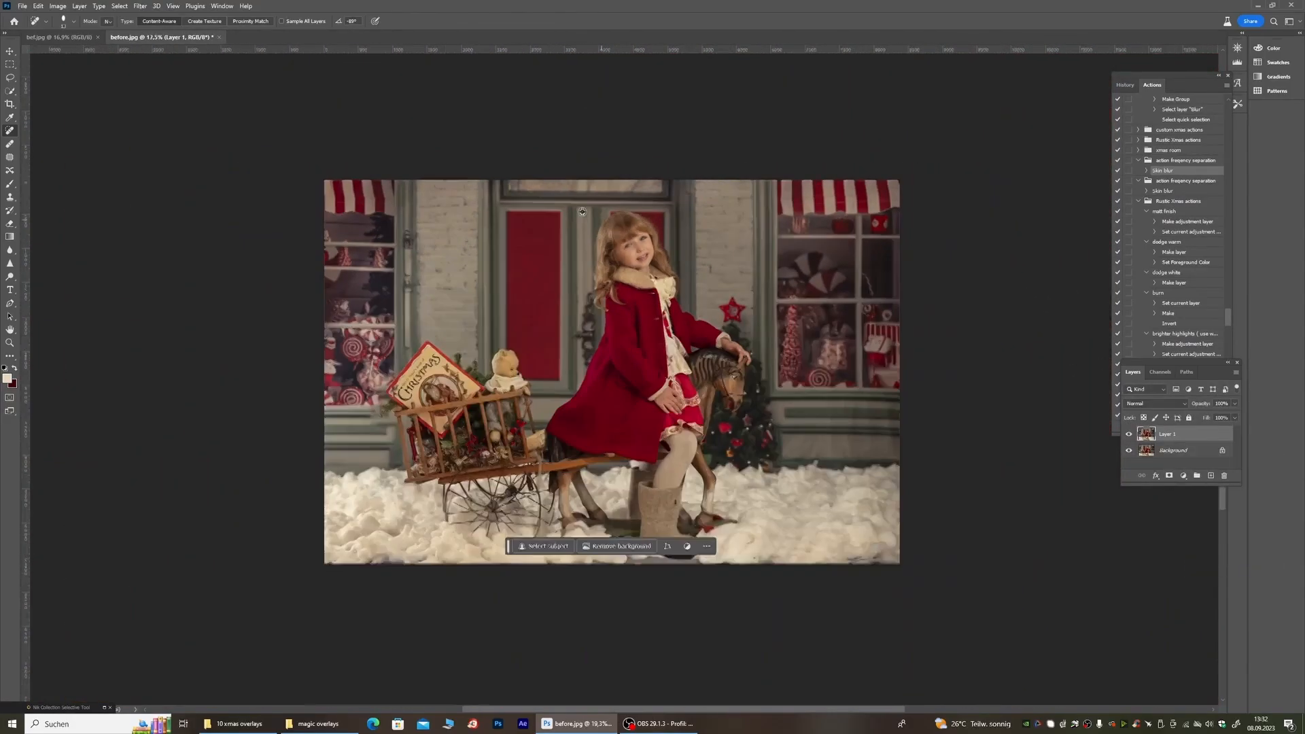
Step: Play the "matt finish" action from the Rustic Xmas actions set on the duplicated layer
scroll(657, 332, "up", 3)
scroll(1225, 317, "down", 4)
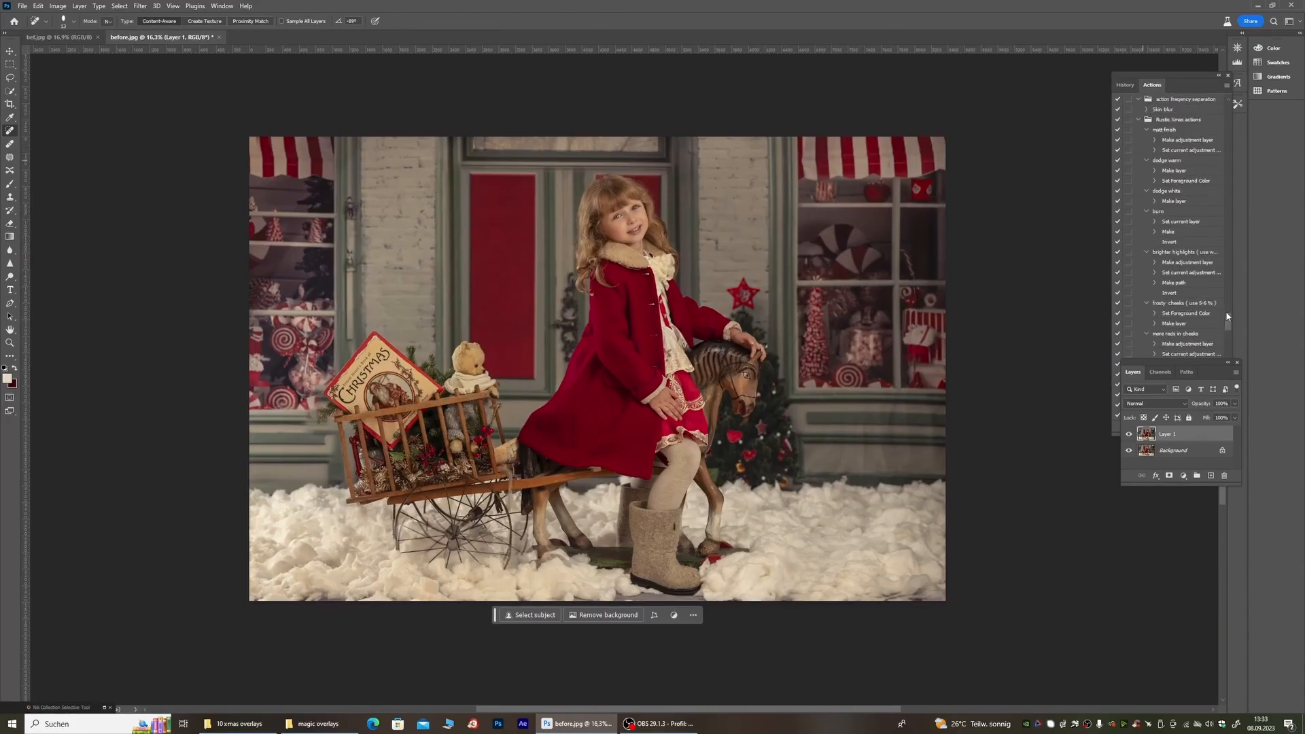
left_click_drag(1227, 331, 1230, 368)
scroll(1229, 320, "up", 6)
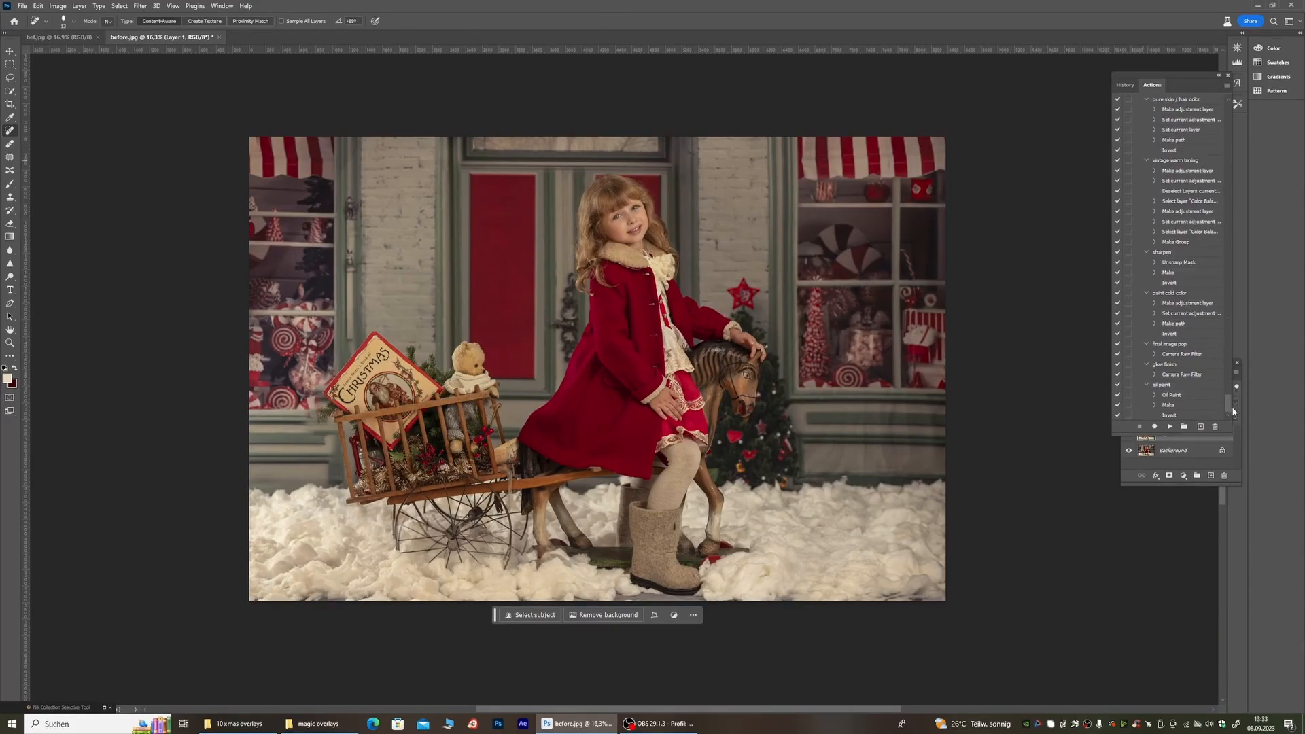
scroll(1149, 249, "down", 5)
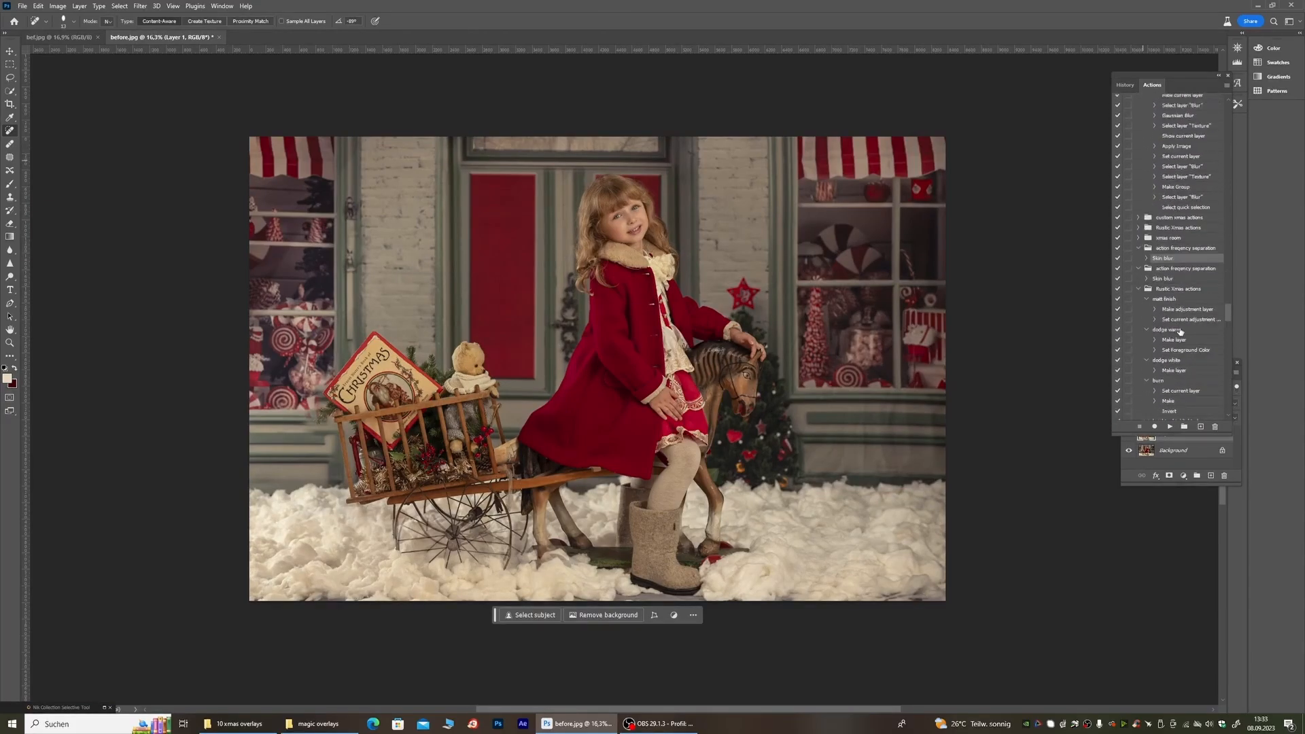
left_click(1176, 197)
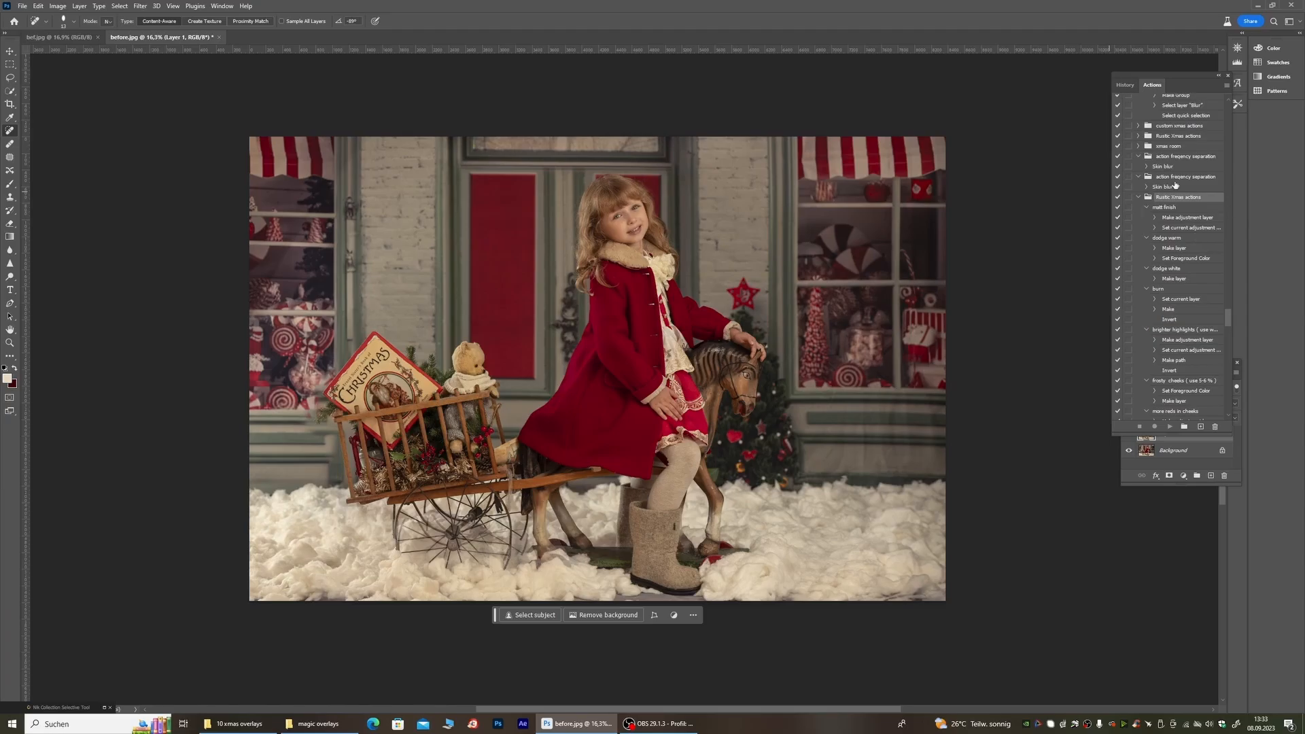
left_click(1169, 207)
left_click(1169, 427)
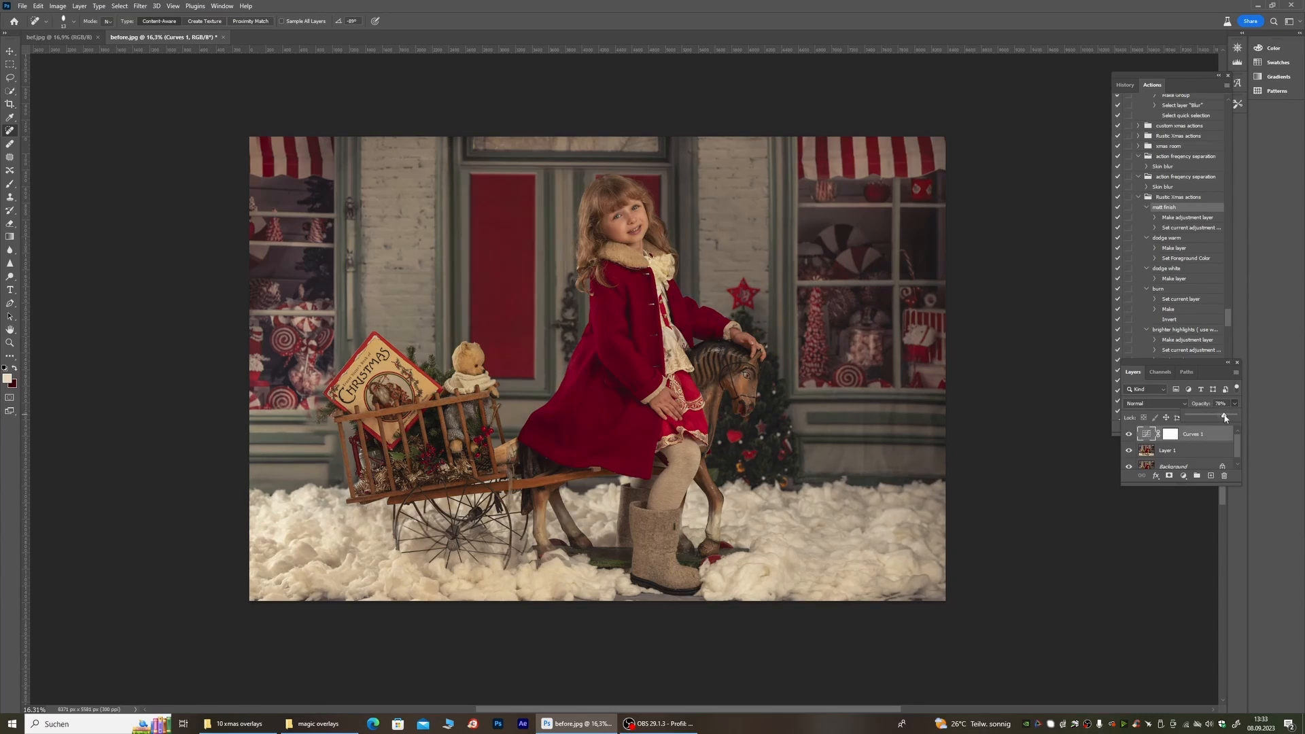
Step: Compare the photo with the Curves 1 layer hidden and shown, and set that layer's opacity to 77%
left_click(1128, 435)
left_click(1129, 435)
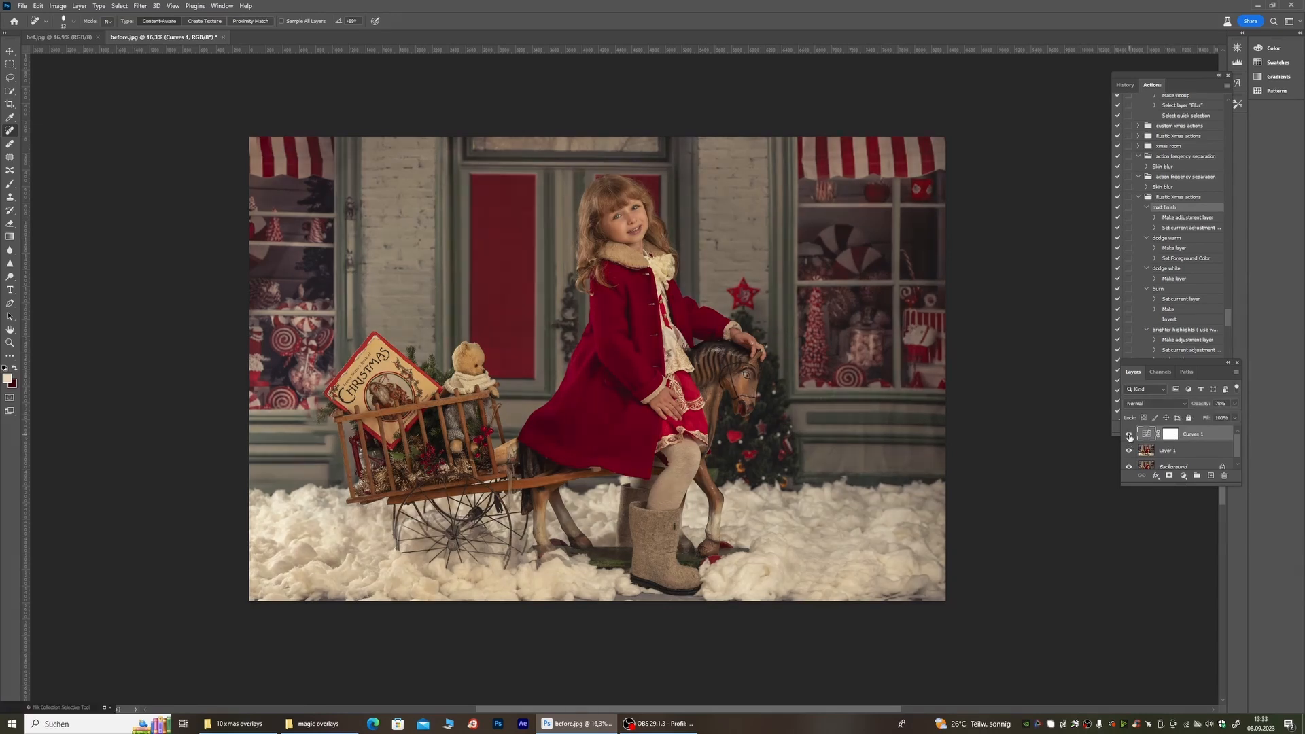
left_click(1129, 436)
left_click(1128, 436)
left_click(1235, 405)
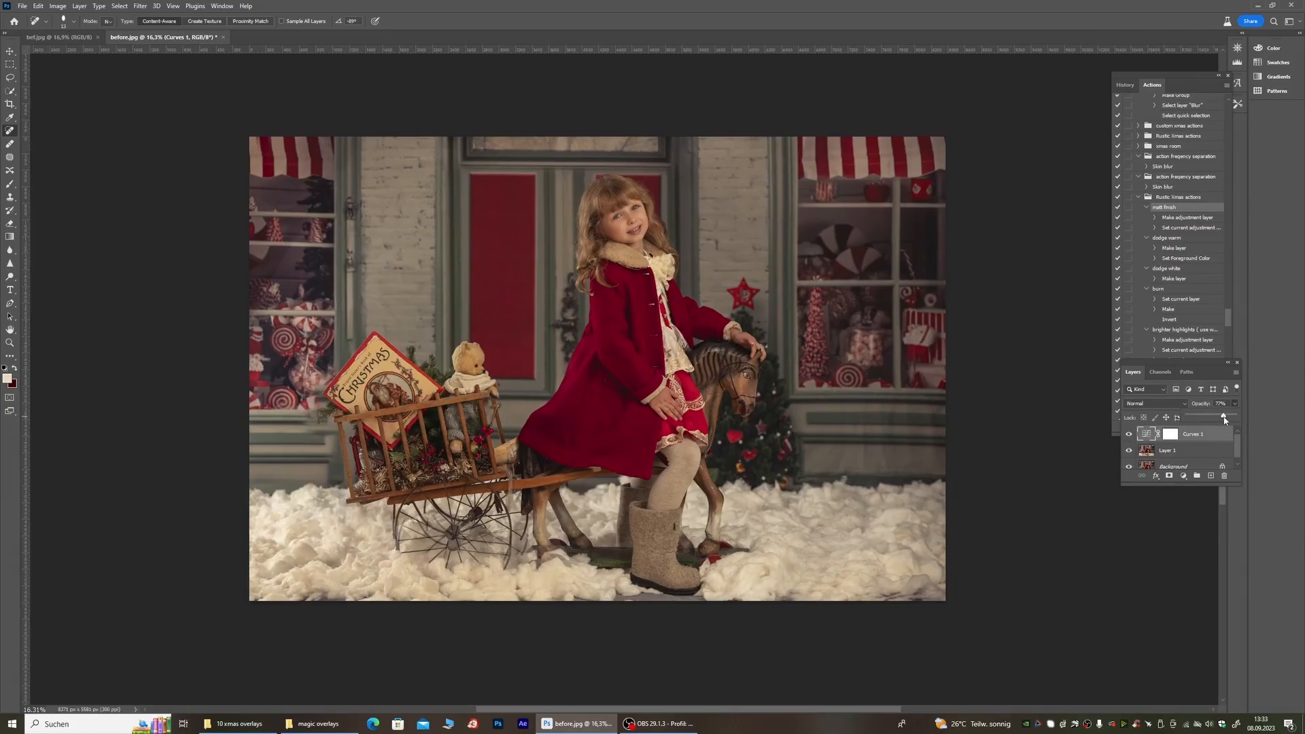
Step: Paint black on the Curves 1 mask over the girl's face with an enlarged soft brush at reduced opacity
left_click(1168, 433)
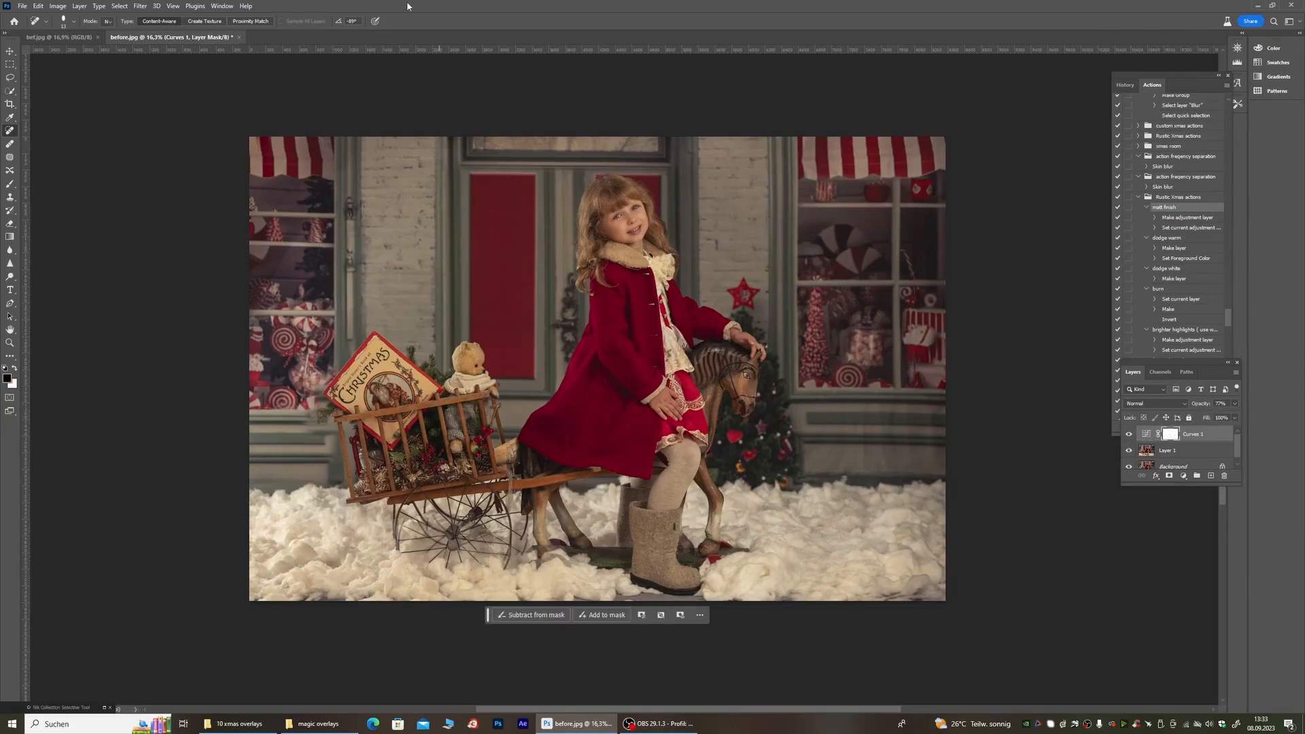
left_click(9, 183)
scroll(625, 204, "up", 4)
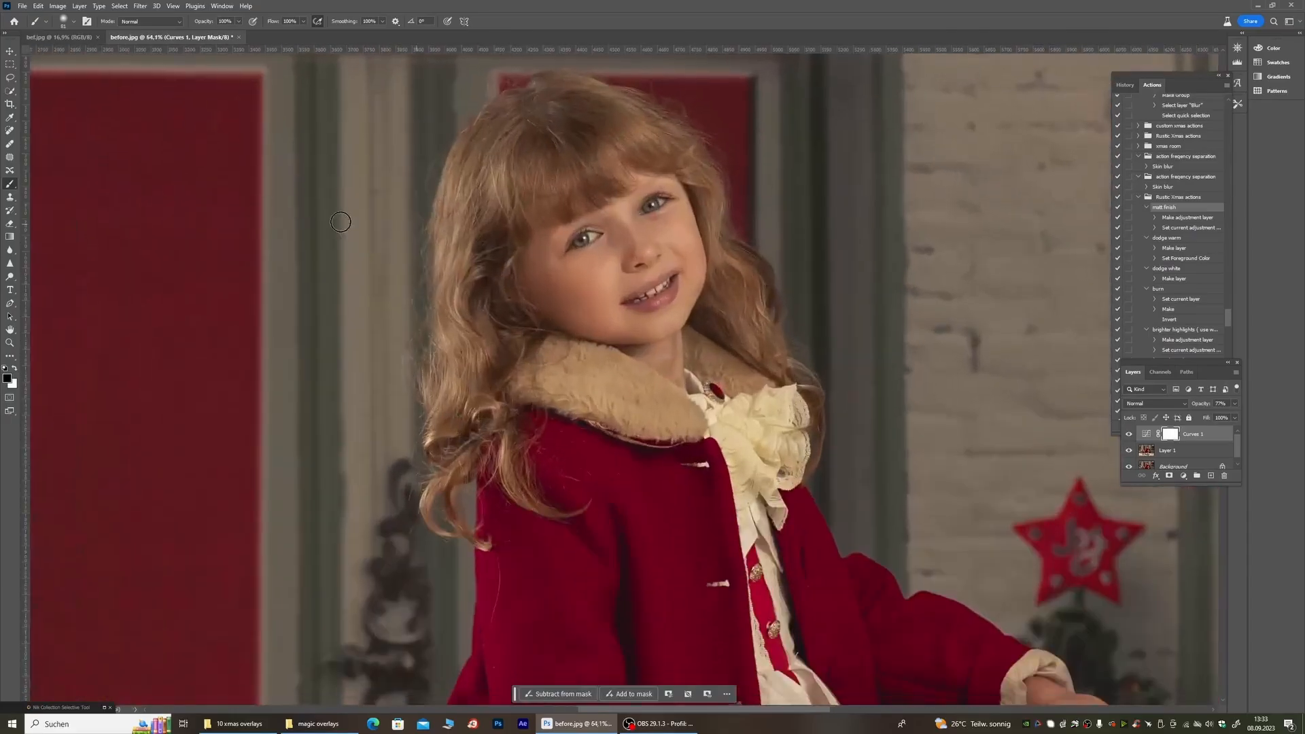
right_click(292, 214)
left_click(373, 233)
left_click(239, 22)
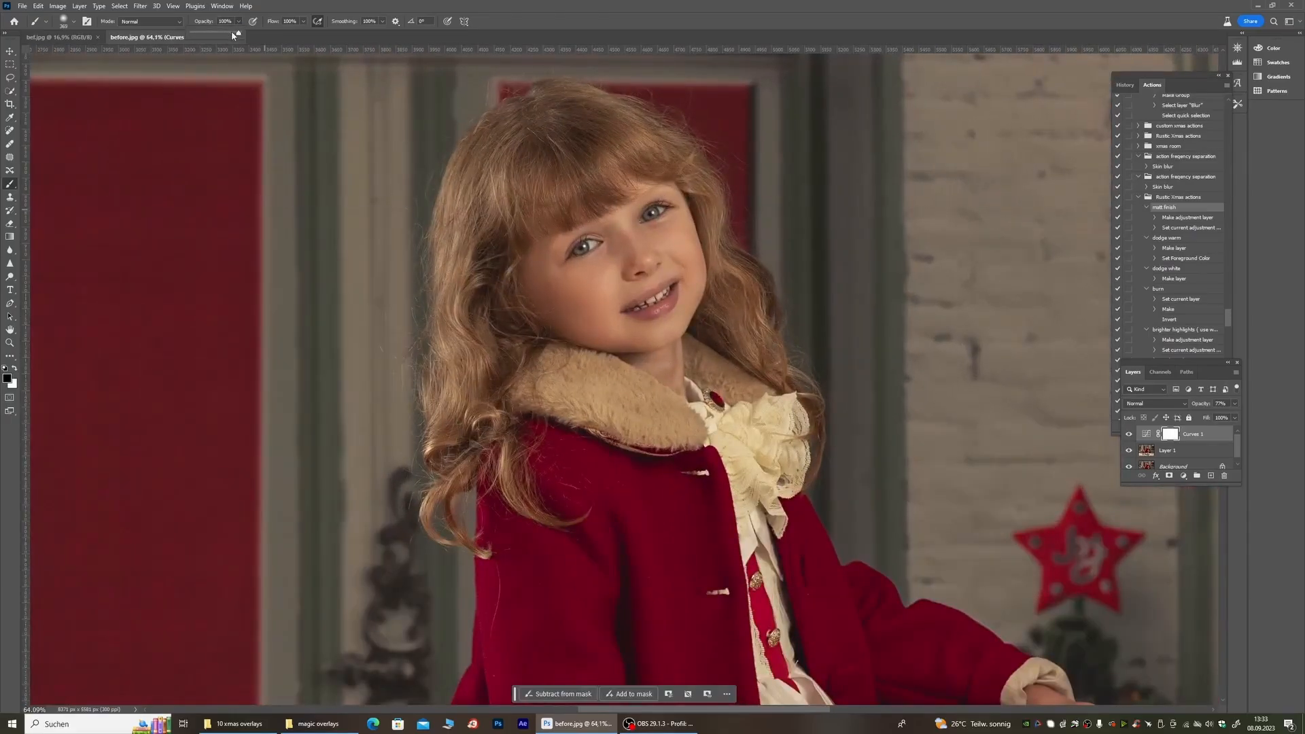
mouse_move(622, 269)
left_mouse_down()
mouse_move(617, 237)
mouse_move(598, 294)
mouse_move(656, 314)
mouse_move(617, 232)
mouse_move(628, 328)
mouse_move(656, 265)
mouse_move(582, 262)
left_mouse_up()
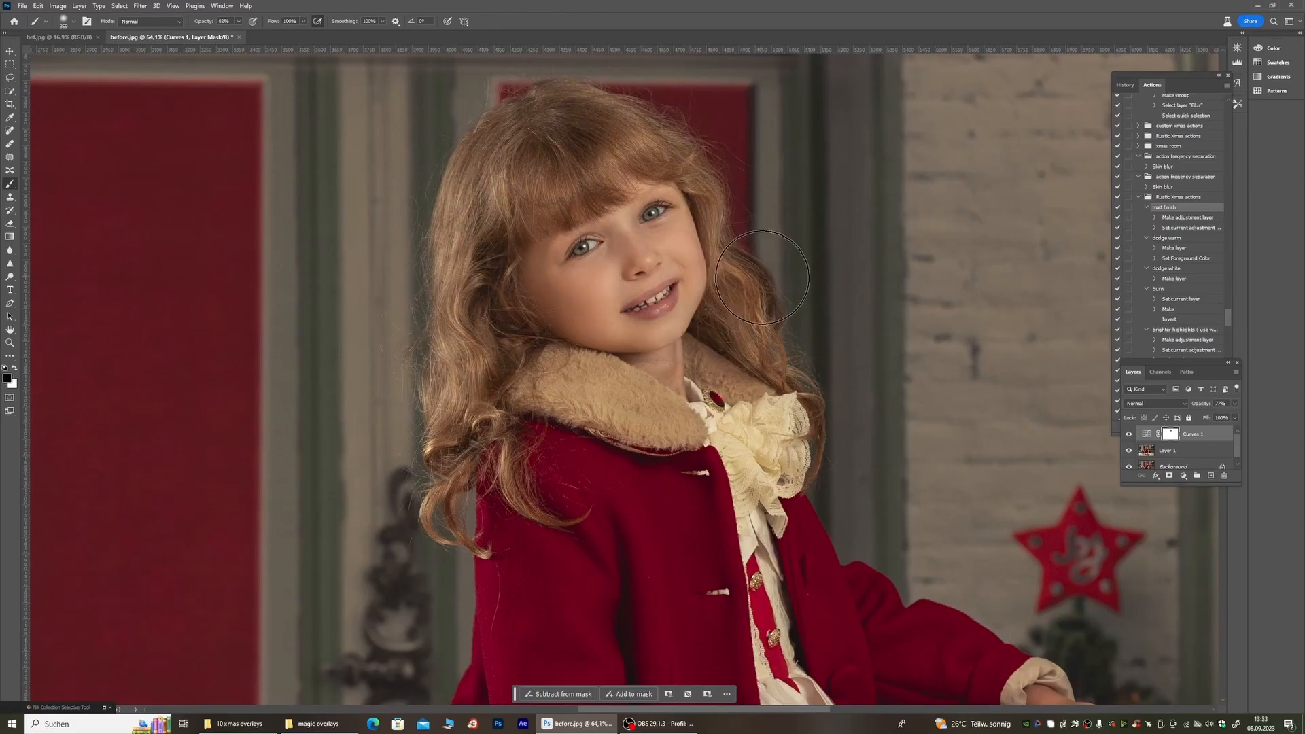
scroll(437, 329, "down", 5)
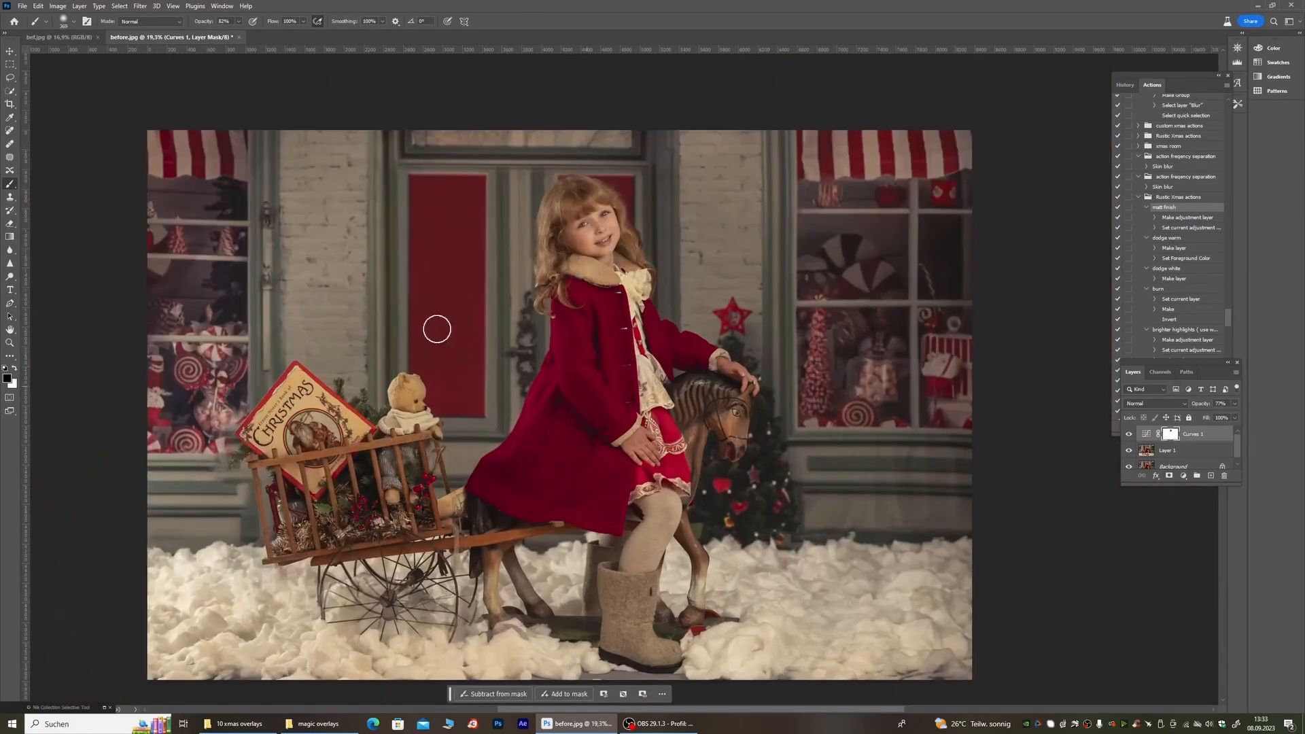
Step: Compare the full image with the Curves 1 layer hidden and shown
left_click(1128, 435)
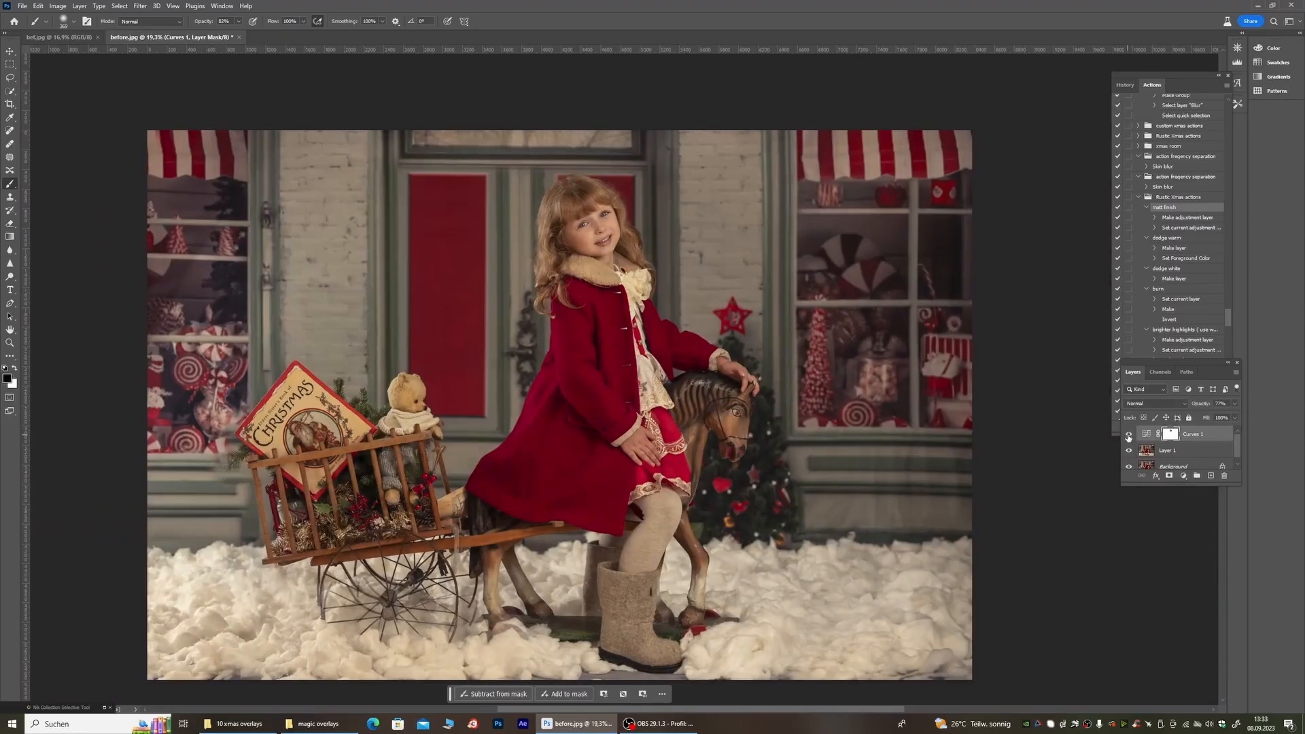
left_click(1128, 435)
left_click(1128, 435)
left_click(1128, 435)
left_click(1128, 435)
left_click(1128, 435)
Step: Paint black on the Curves 1 mask over the red coat and dress, adjusting the soft round brush size for each area
scroll(612, 381, "up", 1)
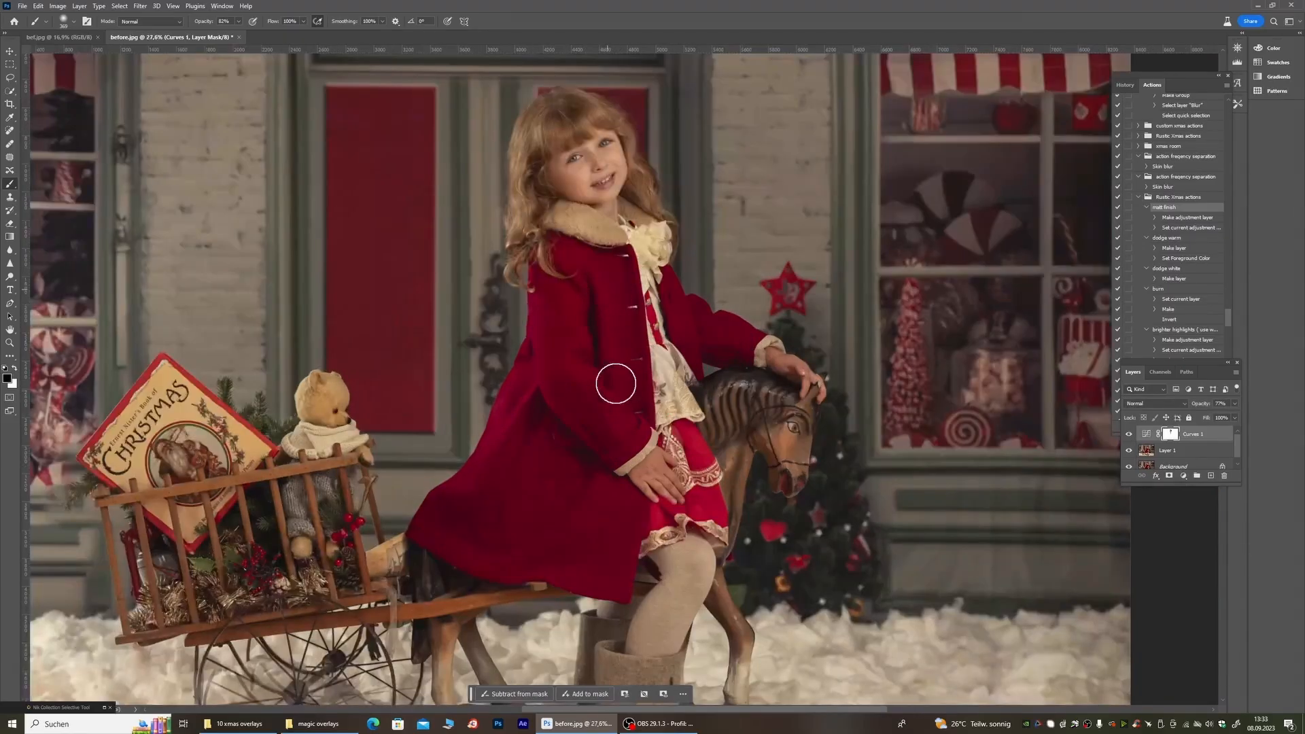
right_click(463, 524)
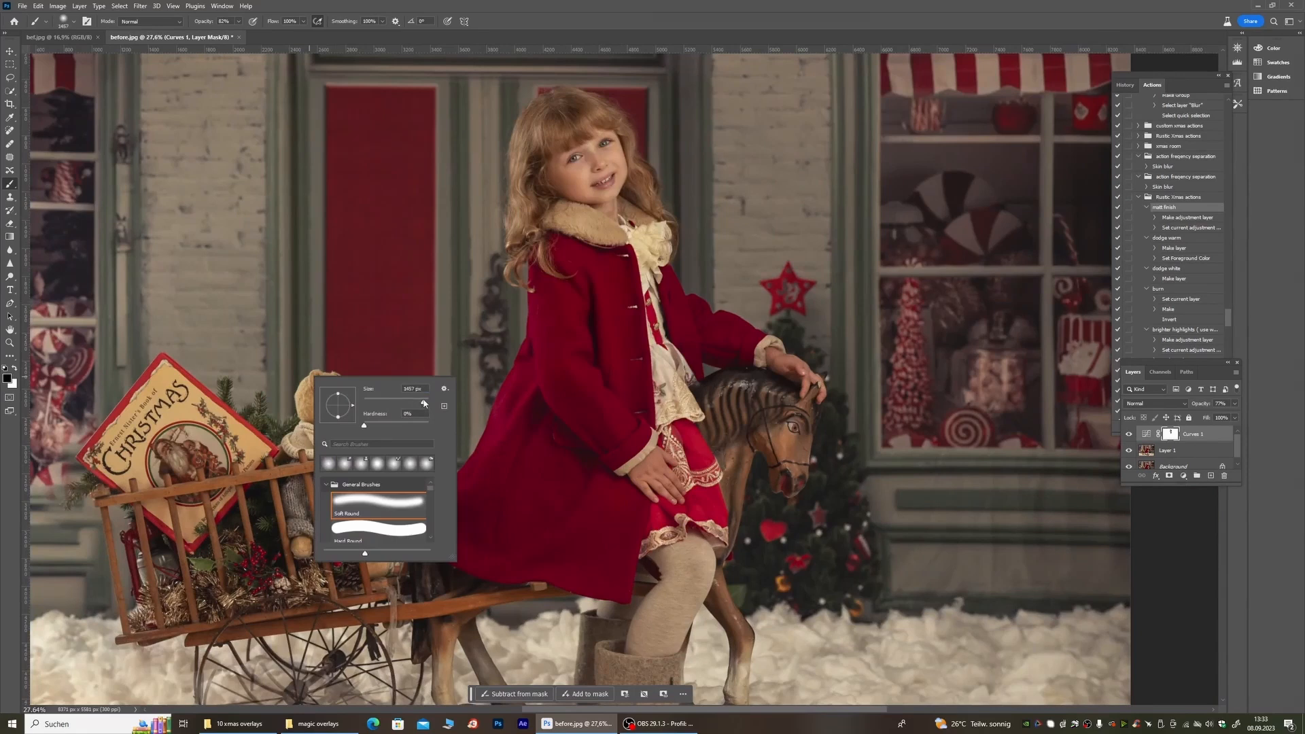
mouse_move(526, 522)
left_mouse_down()
mouse_move(533, 534)
mouse_move(575, 519)
left_mouse_up()
right_click(408, 347)
left_click_drag(522, 372, 513, 372)
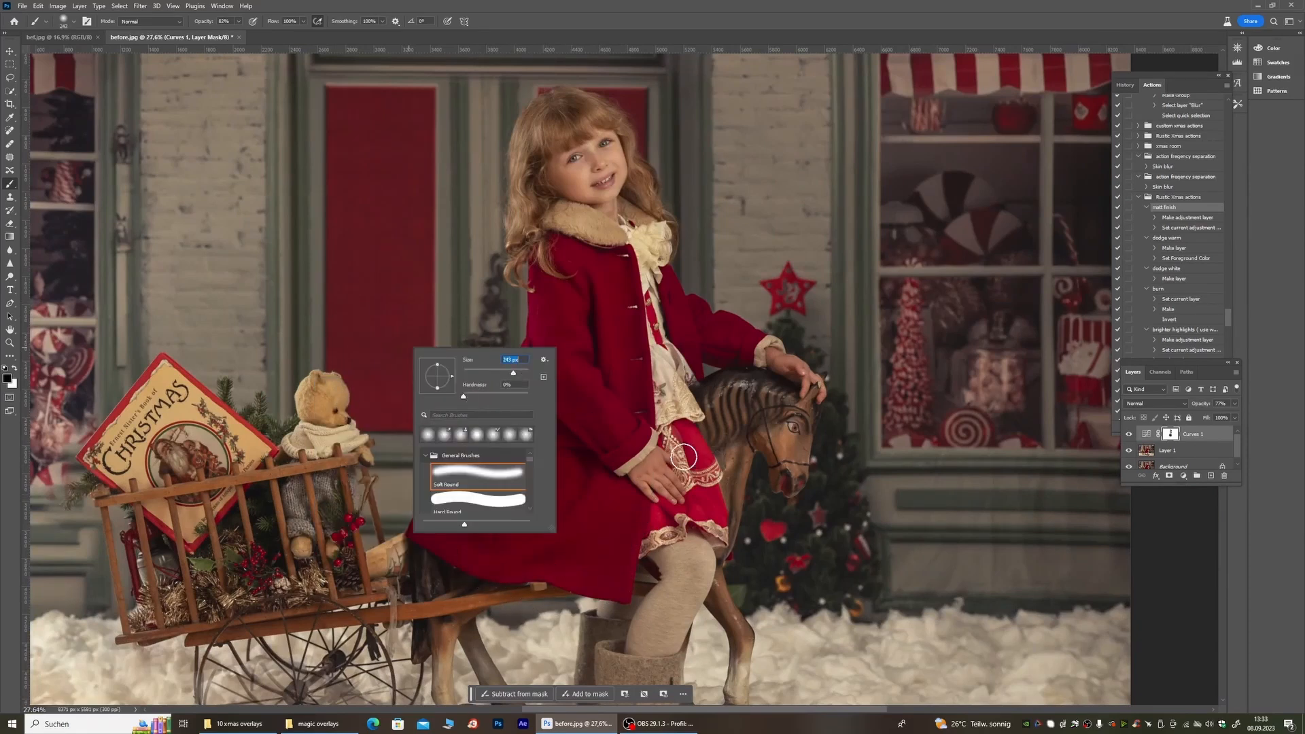
left_click(684, 456)
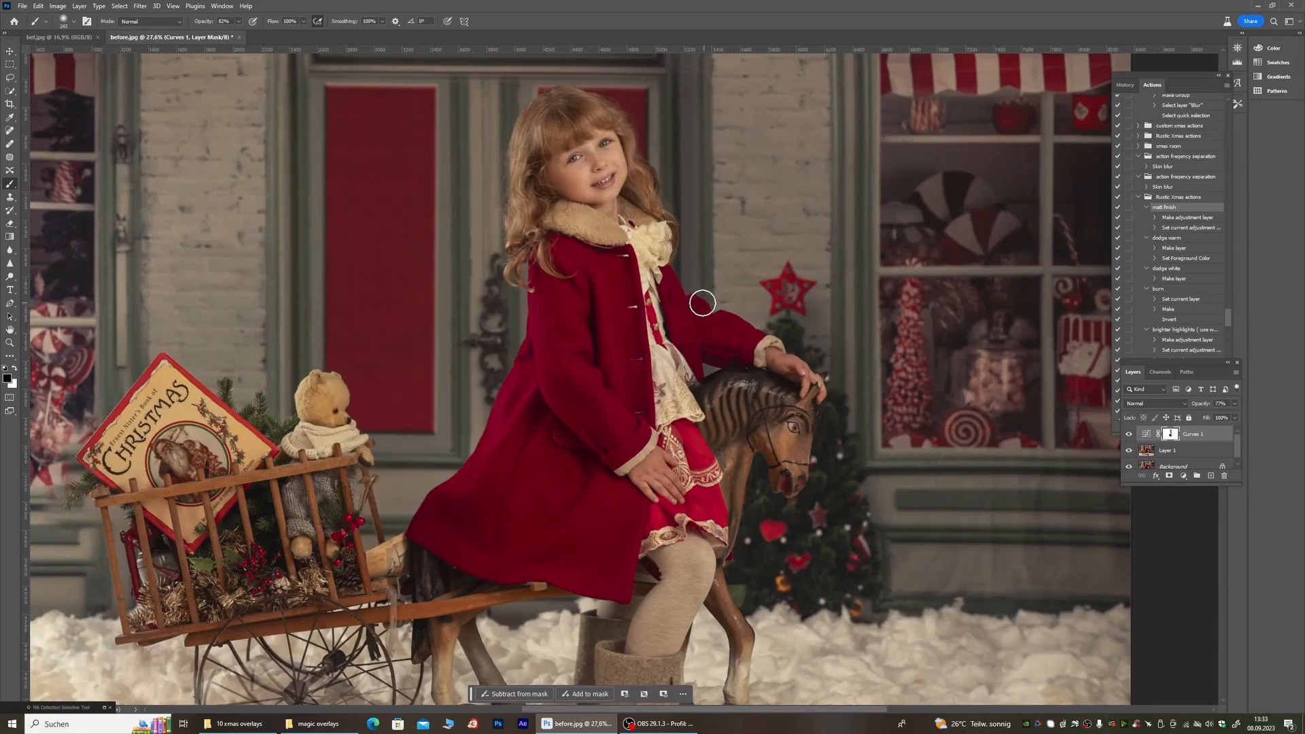
scroll(378, 375, "down", 3)
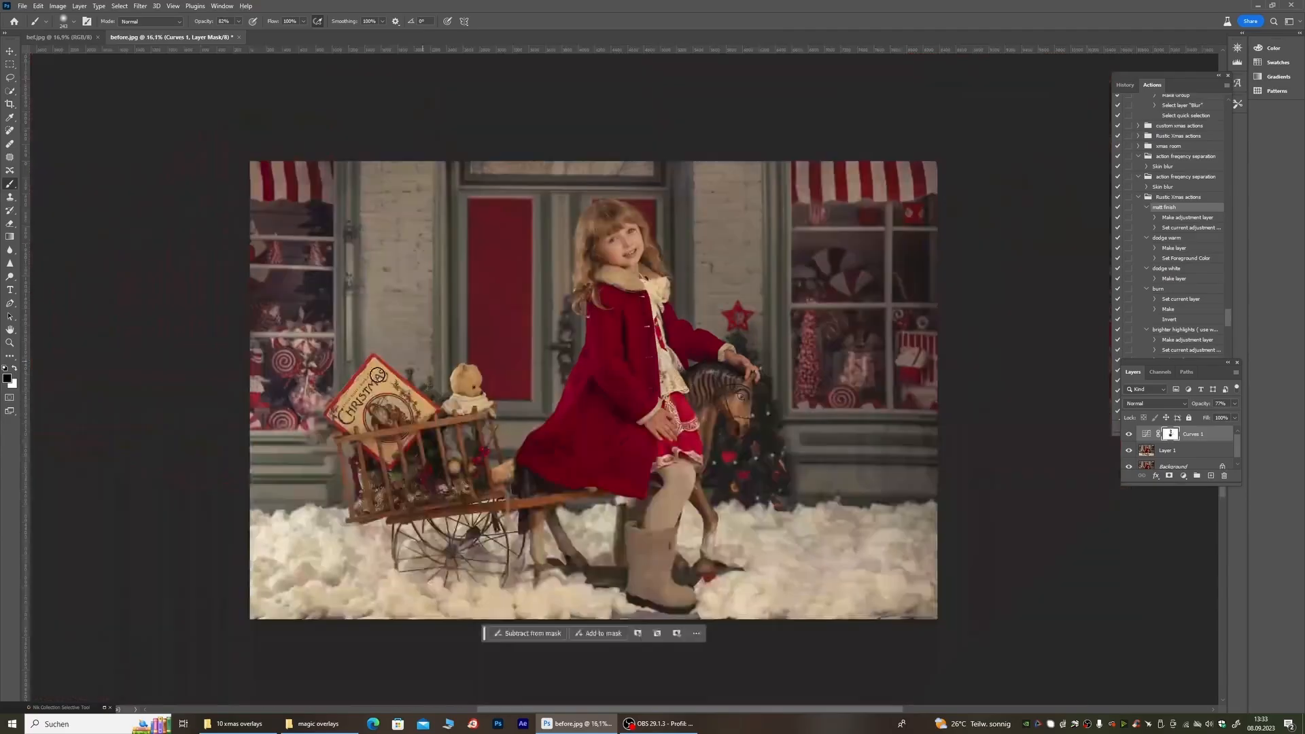
right_click(406, 402)
left_click(462, 386)
scroll(695, 321, "down", 3)
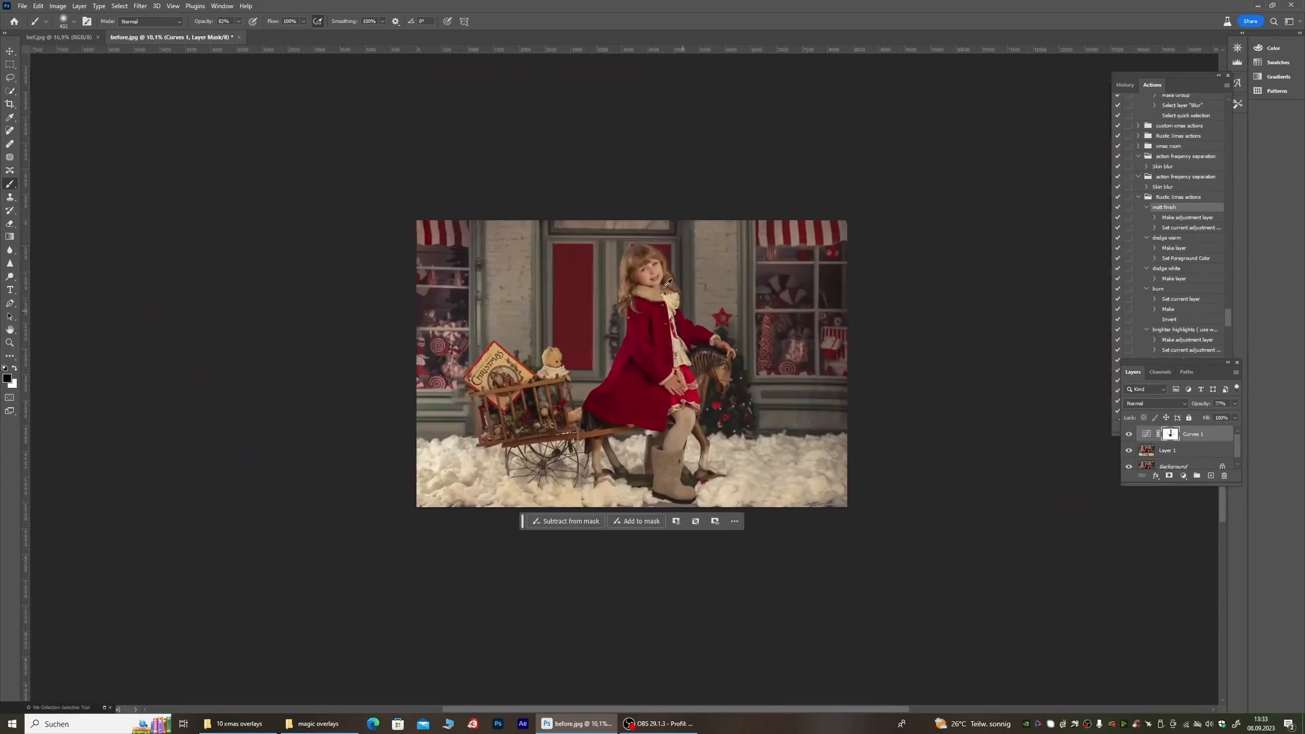
Step: Check the masked matte effect by repeatedly hiding and showing Curves 1, both zoomed out and closer in
left_click(1130, 435)
left_click(1129, 435)
left_click(1129, 435)
left_click(1130, 435)
scroll(700, 334, "up", 3)
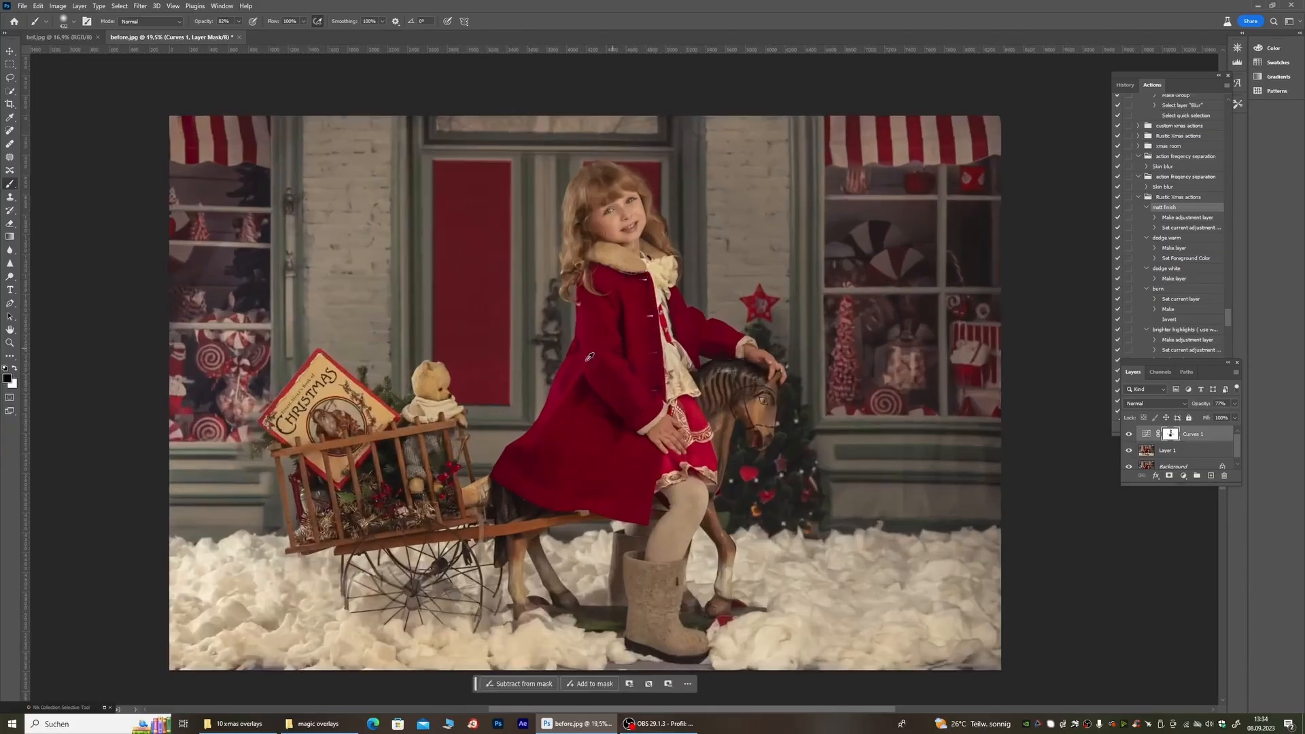
left_click(1128, 435)
left_click(1128, 435)
left_click(1128, 435)
left_click(1128, 435)
Step: Flatten the image and duplicate the flattened background as a new layer
right_click(1149, 452)
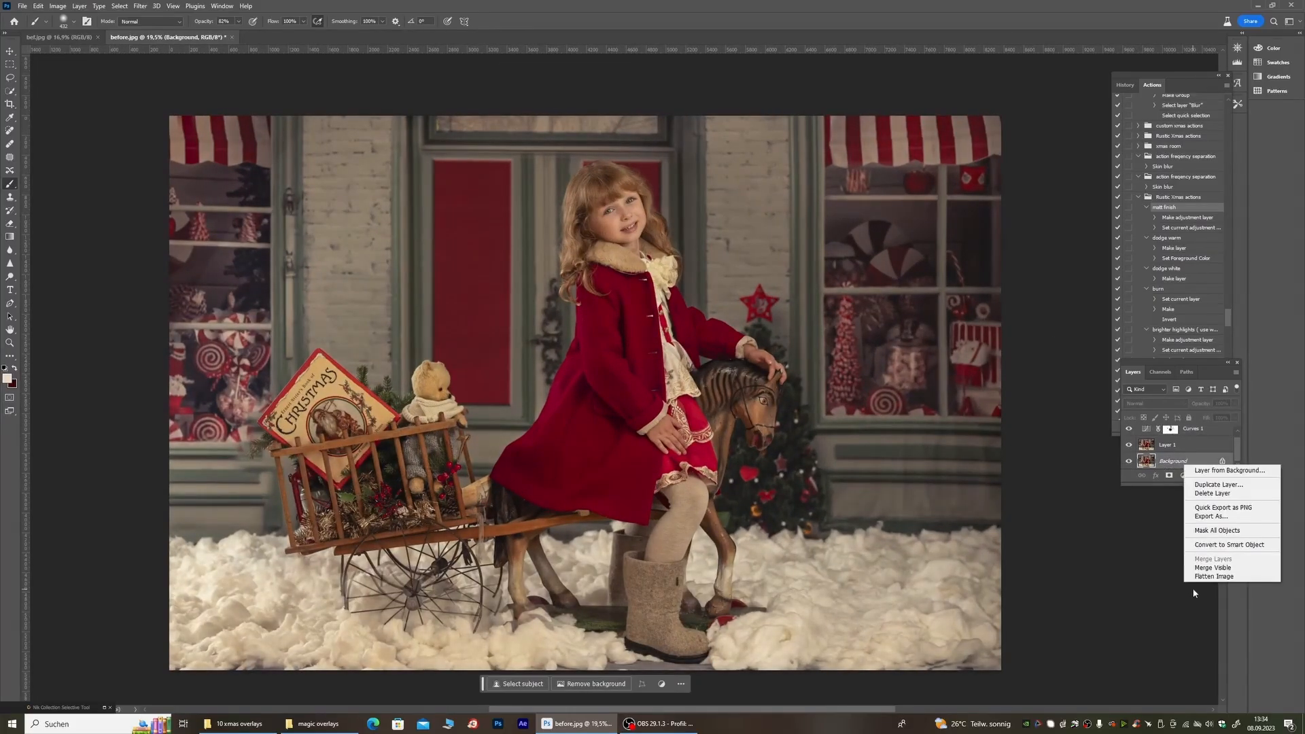
left_click(1216, 577)
key("ctrl+j")
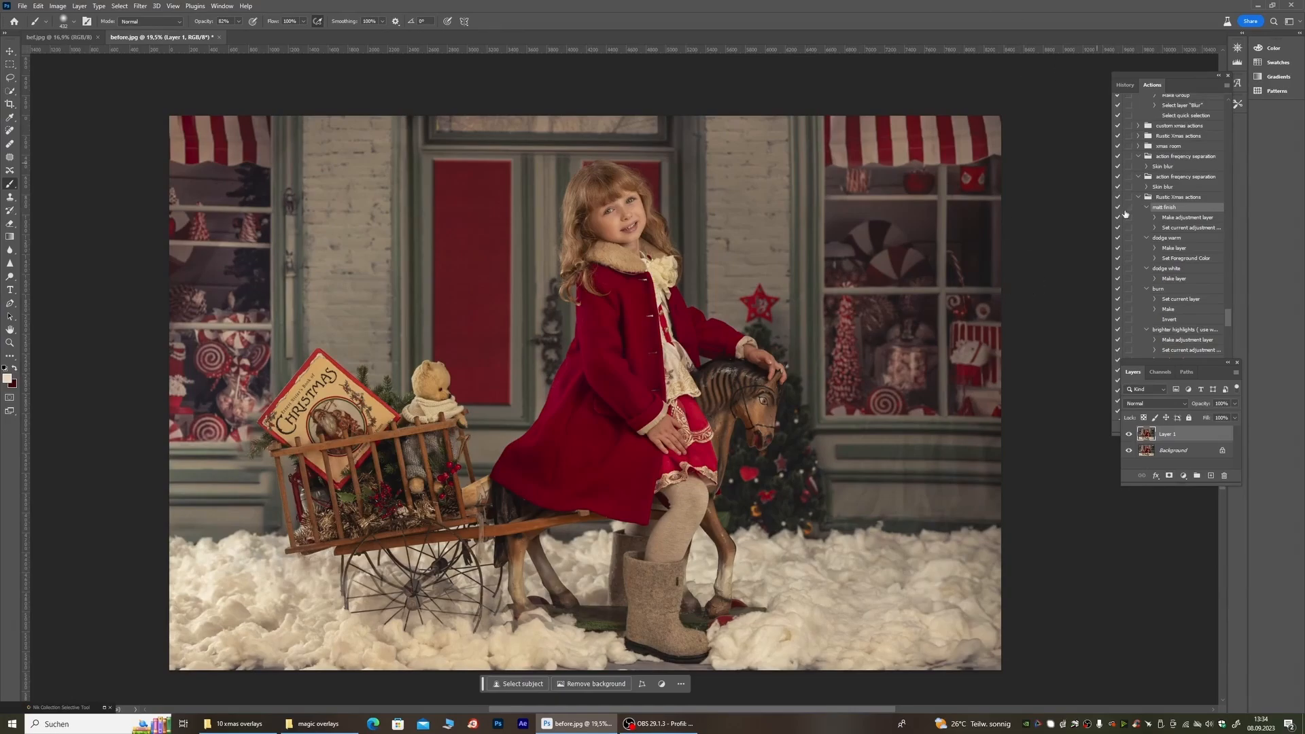
Step: Play the "dodge warm" action and set up a smaller brush with 23% opacity and 21% flow for the face
left_click(1167, 239)
left_click(1169, 426)
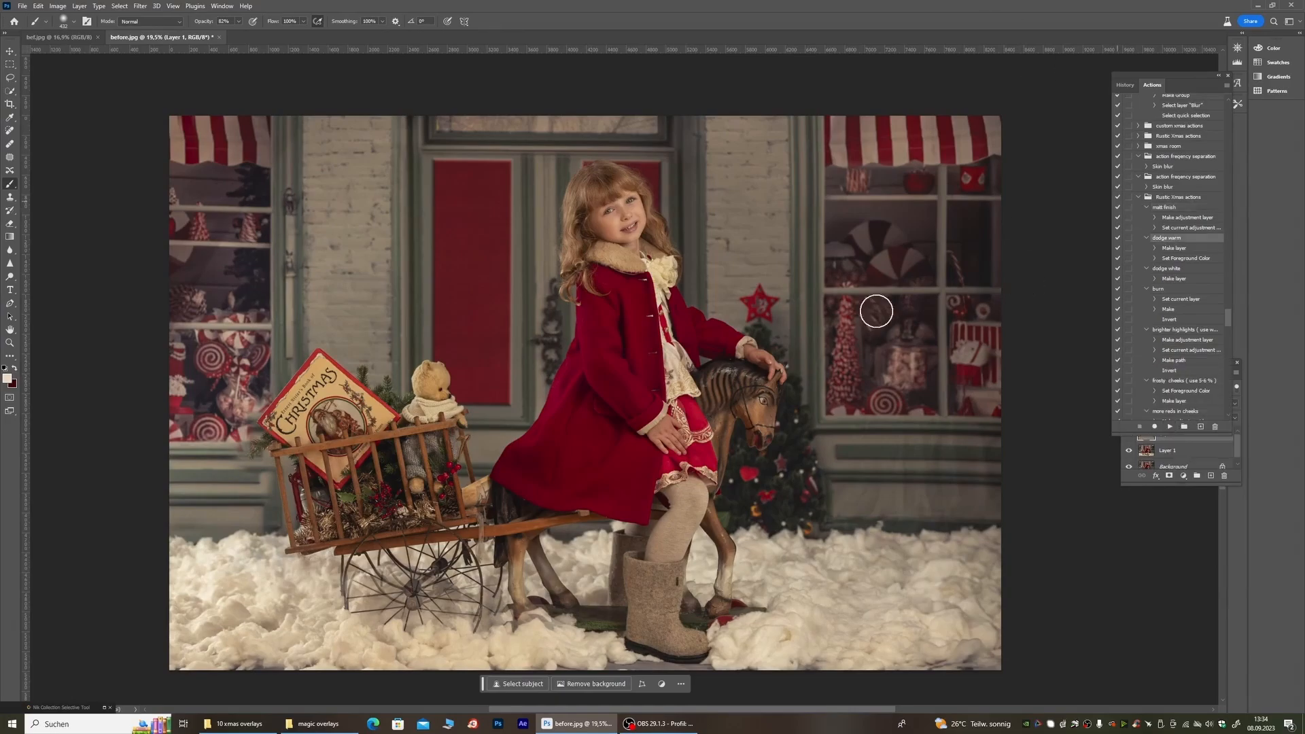
scroll(598, 190, "up", 5)
right_click(252, 145)
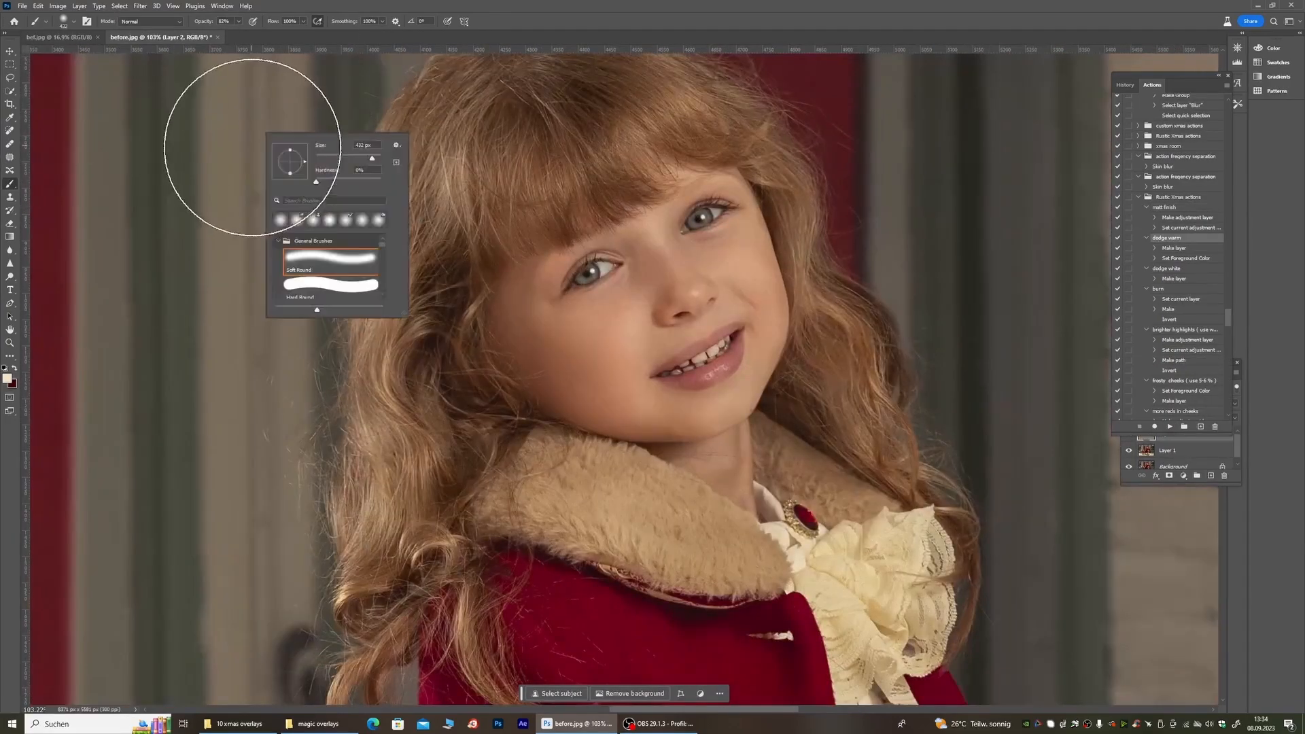
left_click(357, 158)
left_click(239, 22)
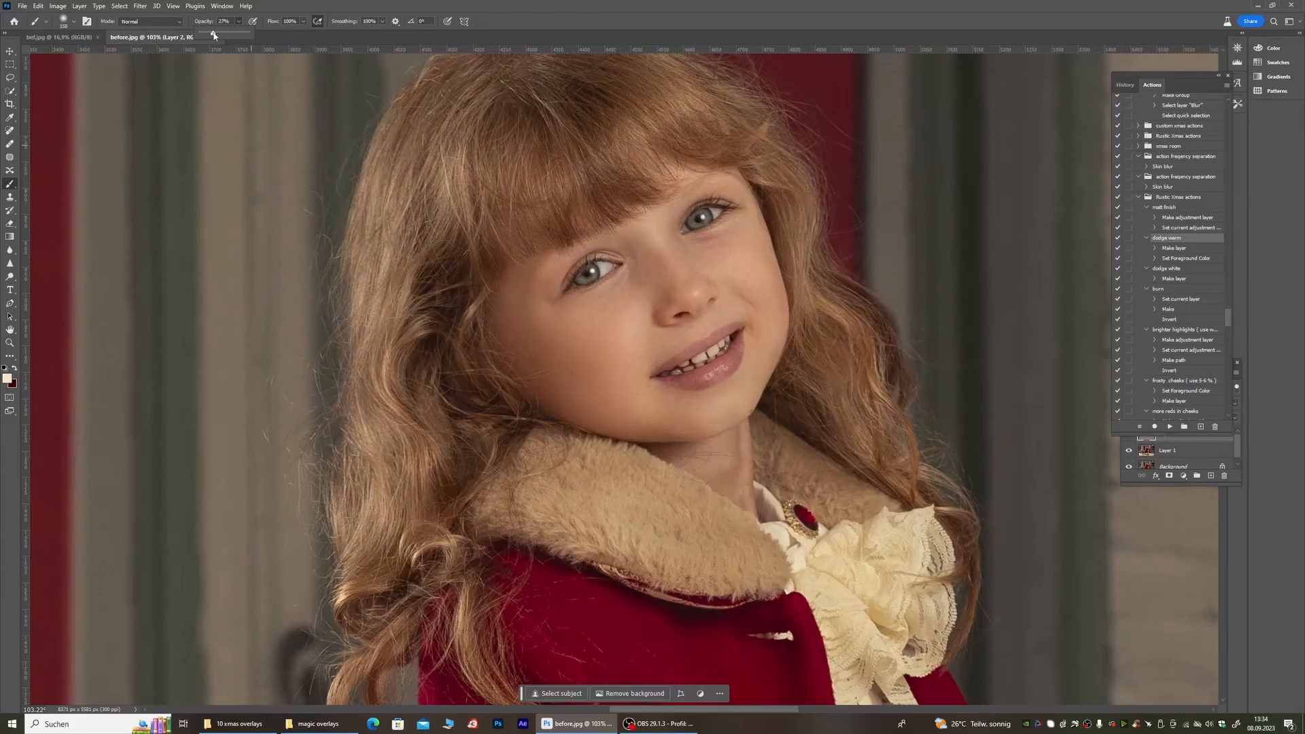
left_click(304, 22)
left_click_drag(269, 41, 266, 42)
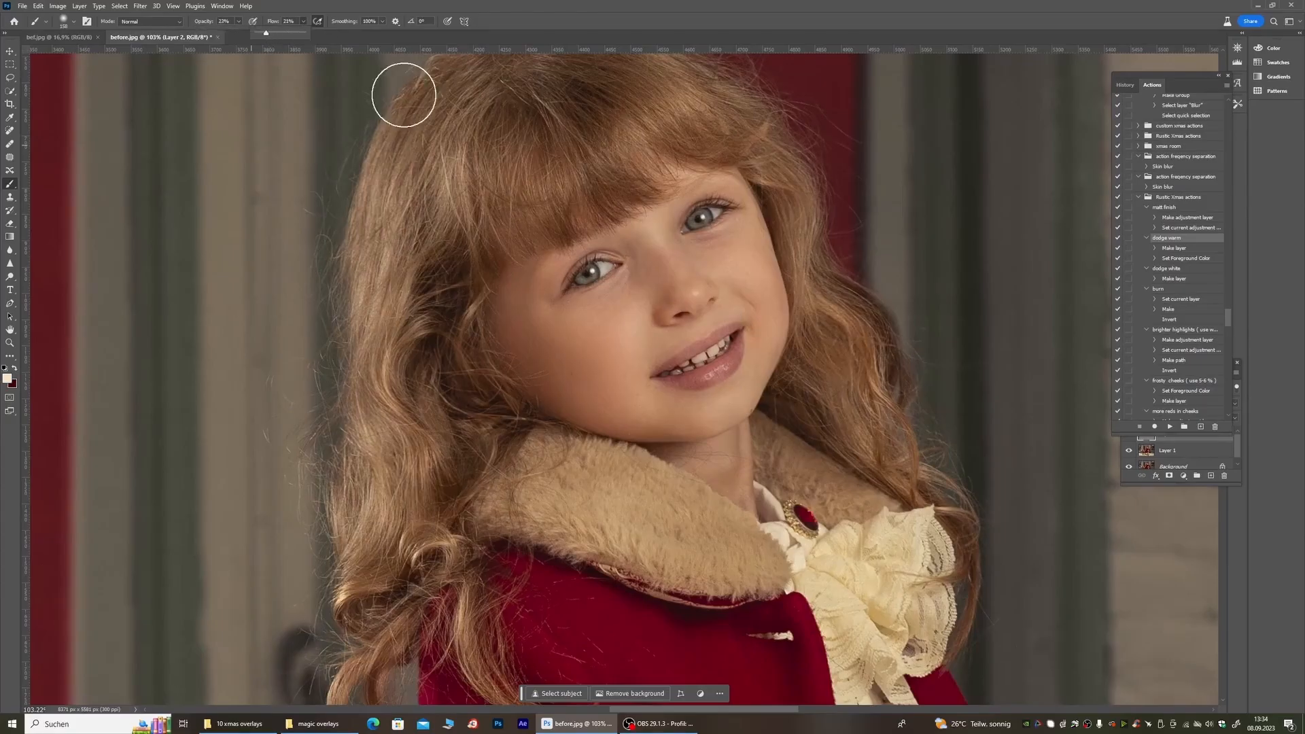
Step: Brighten the bridge of the nose on Layer 2 with a small soft brush and compare with the layer hidden and shown
scroll(641, 291, "up", 1)
right_click(381, 320)
left_click_drag(454, 333, 456, 333)
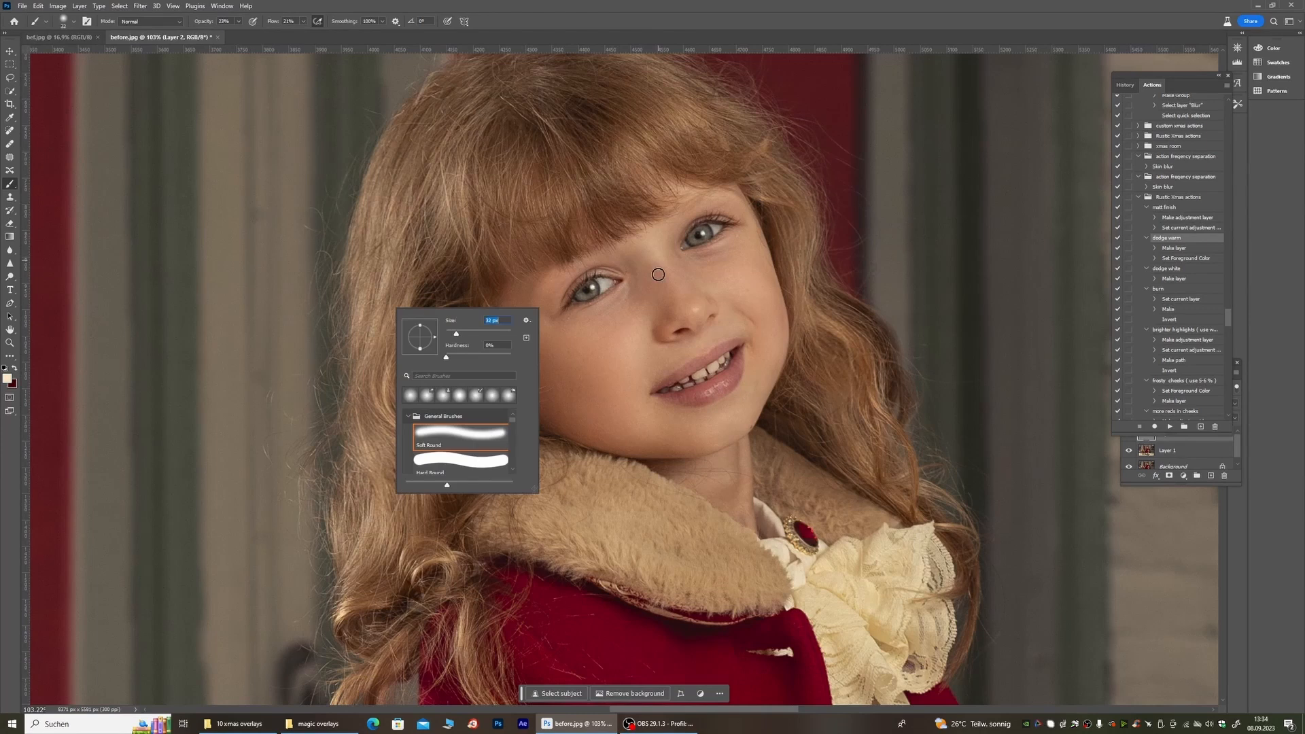
left_click(651, 259)
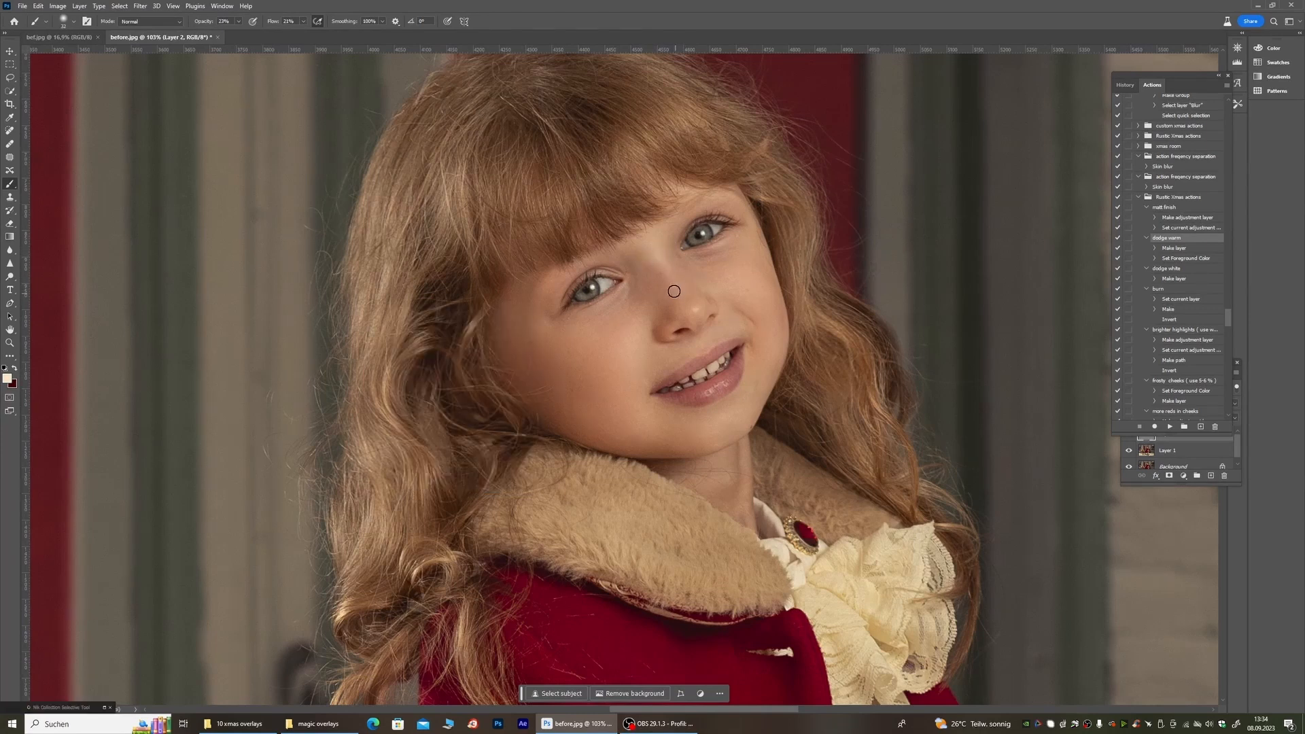
scroll(676, 314, "up", 1)
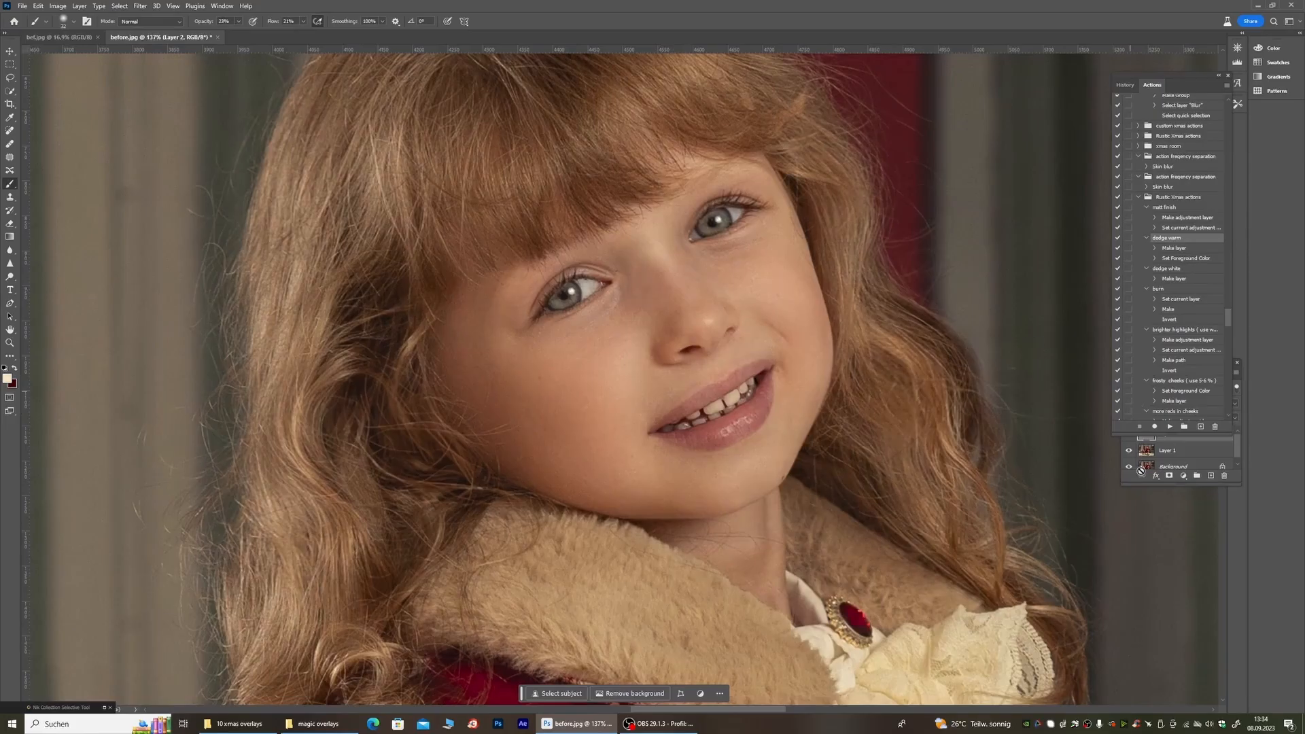
left_click(1133, 439)
left_click(1129, 434)
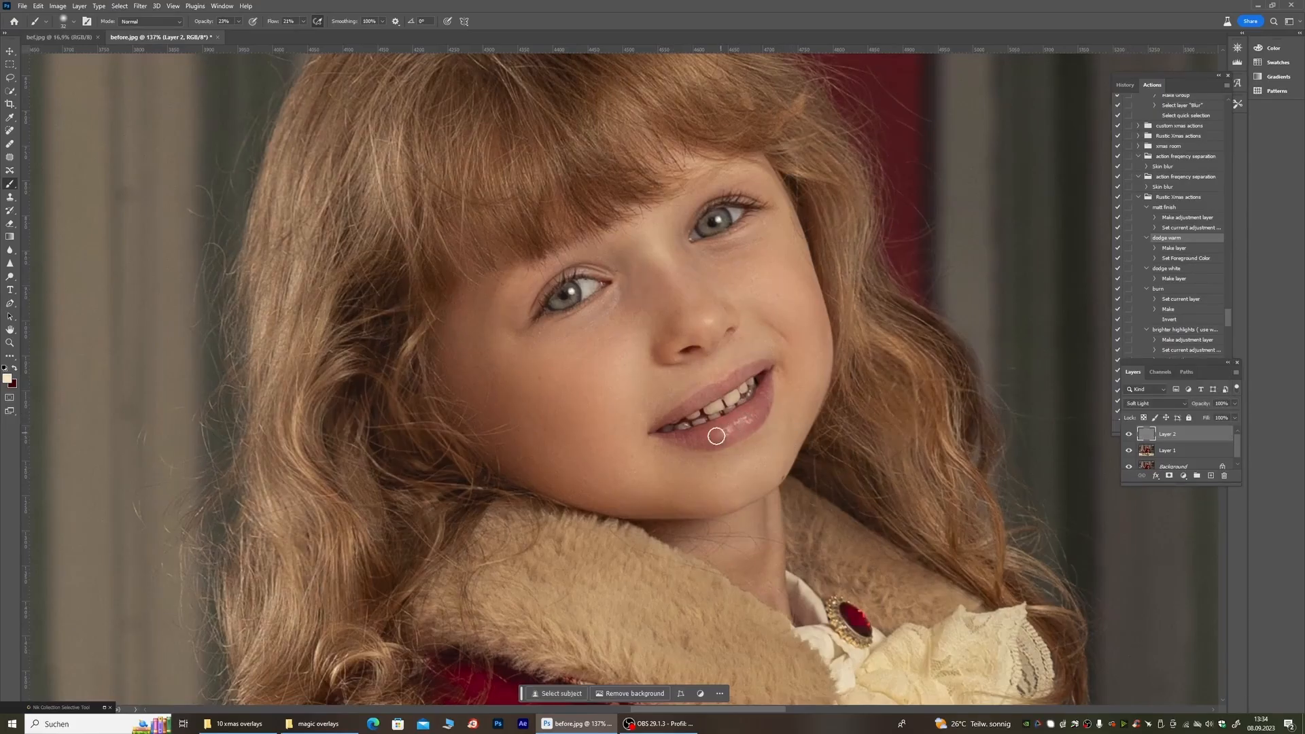
Step: Shrink the brush, set its opacity to 30% and flow to 36%, and dodge the highlight along the nose
right_click(539, 434)
left_click_drag(544, 429, 547, 429)
left_click(237, 22)
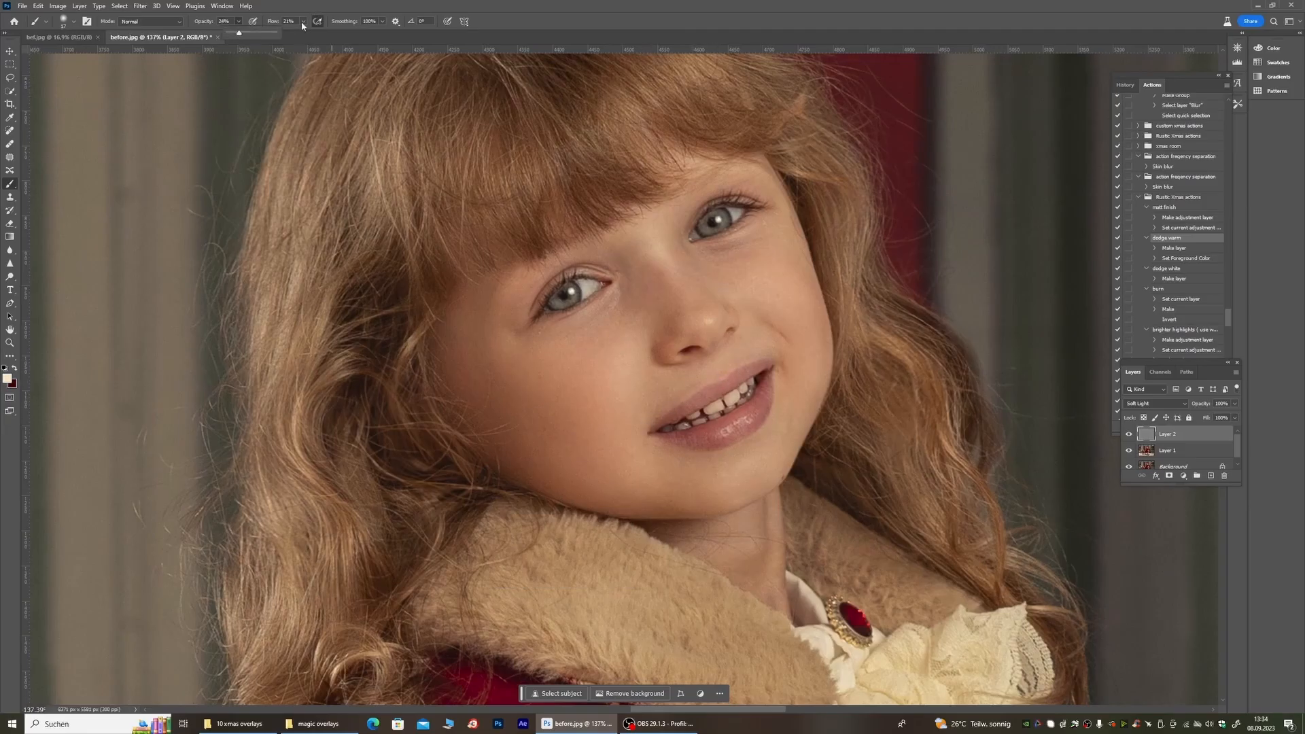
left_click(302, 22)
left_click(238, 22)
key("3")
left_click(657, 248)
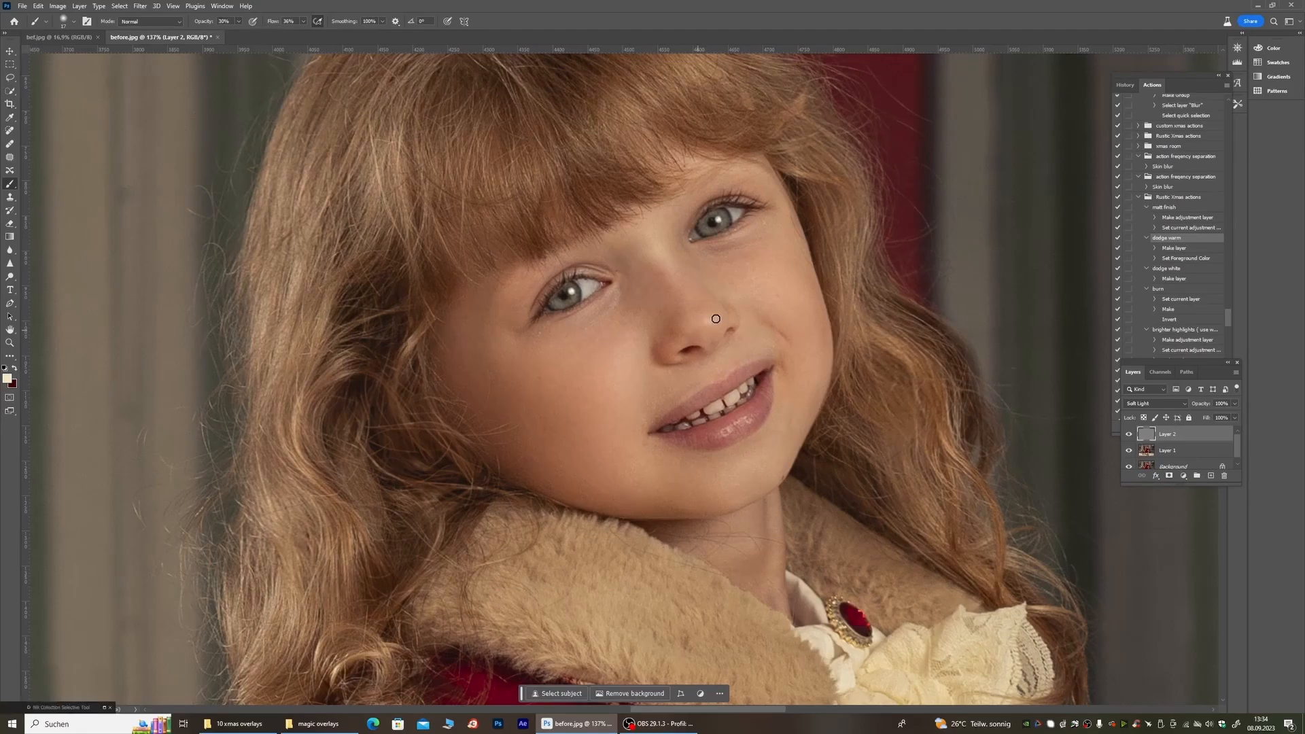
Step: Set the brush flow to 19%, enlarge the brush, and dodge the lips, cheek and hair on Layer 2
left_click(302, 21)
left_click(689, 397)
right_click(538, 432)
left_click_drag(494, 454, 496, 454)
left_click(601, 370)
scroll(595, 401, "down", 3)
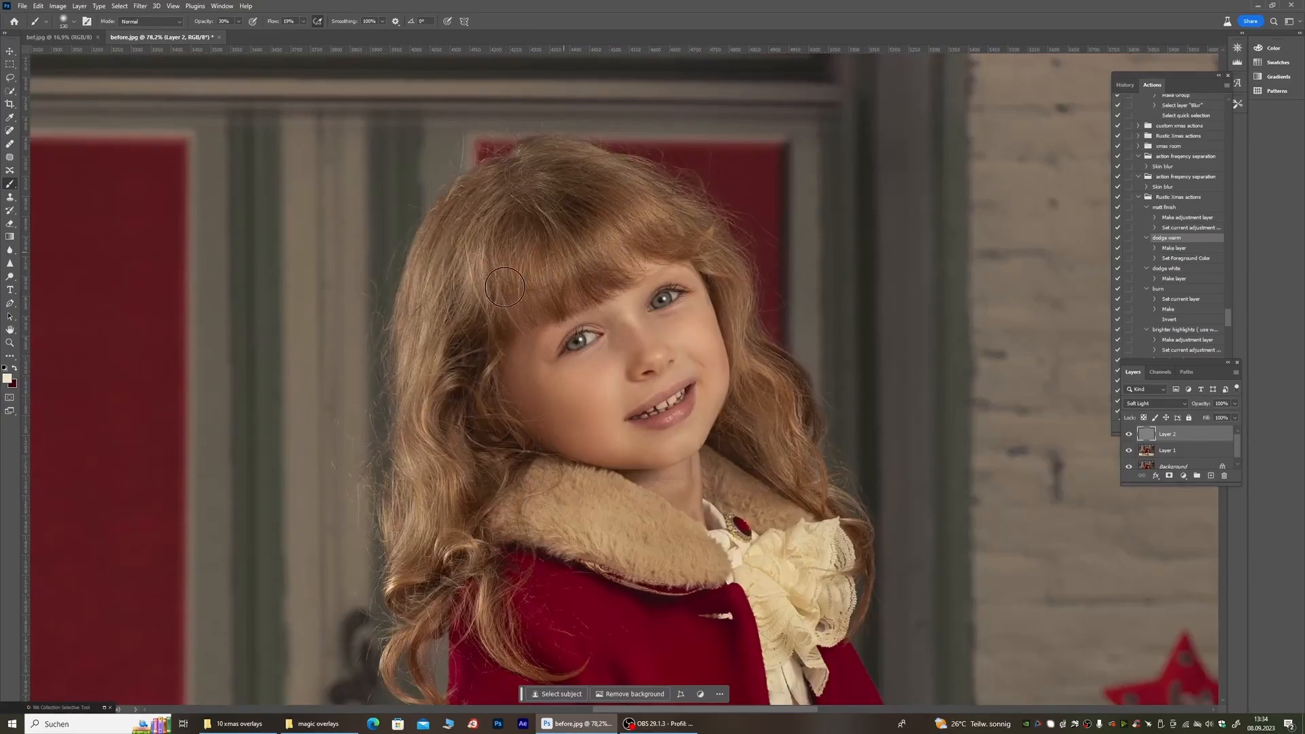
scroll(530, 273, "down", 3)
scroll(534, 273, "up", 2)
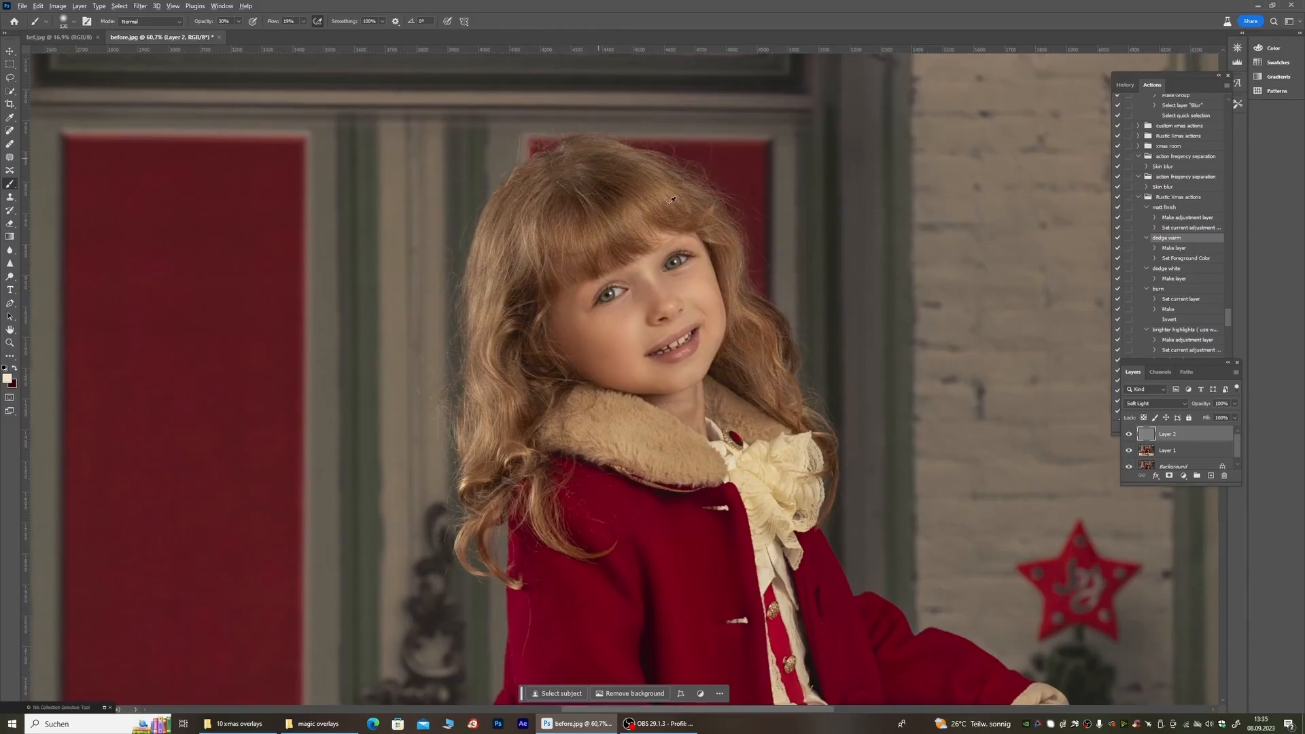
scroll(605, 136, "down", 5)
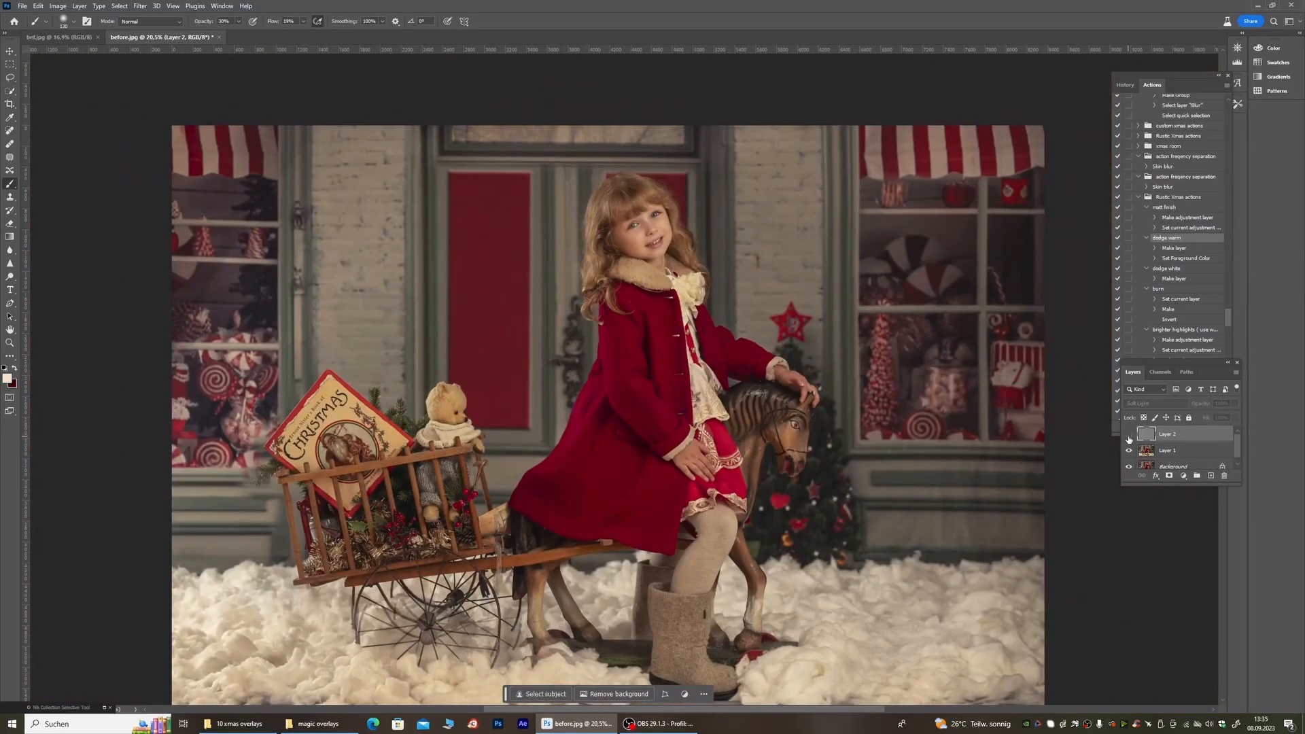
Step: Show Layer 2 again, raise the brush opacity and adjust its size, and dodge the coat, fur collar and dress
left_click(1129, 436)
scroll(720, 220, "up", 2)
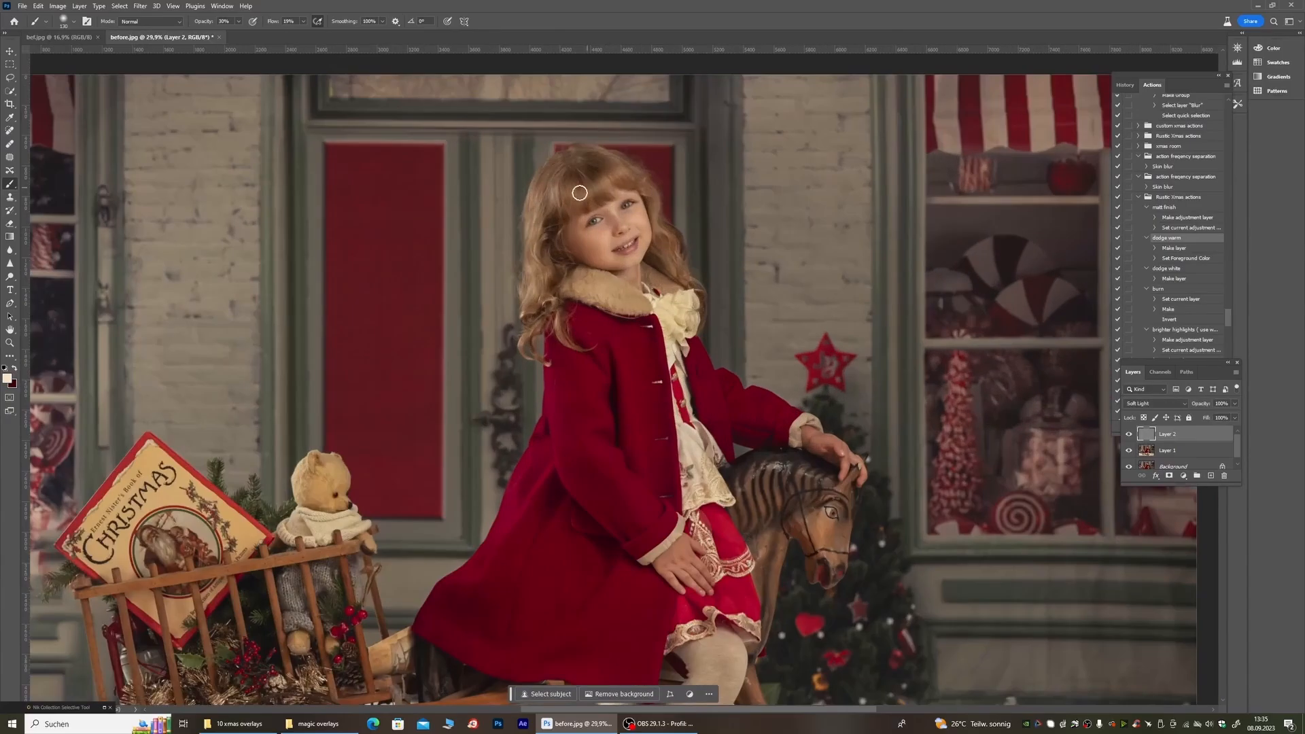
scroll(526, 236, "up", 1)
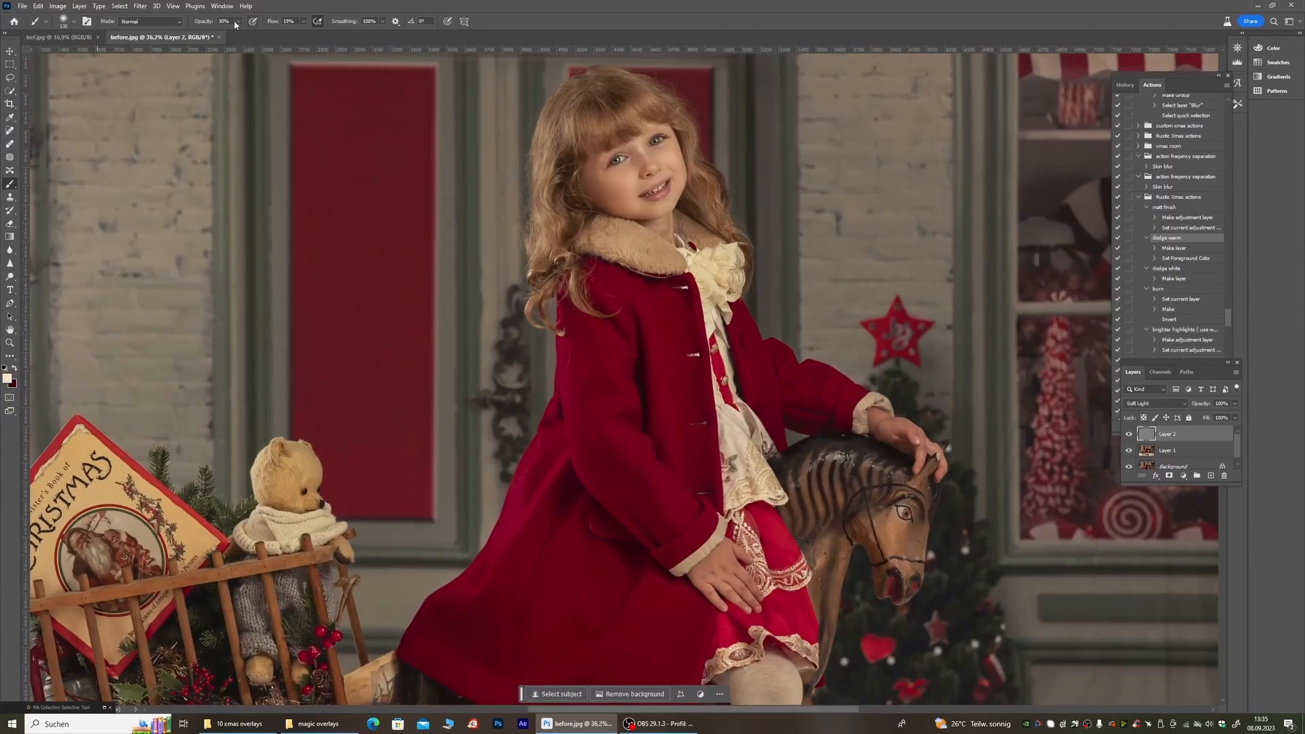
left_click_drag(236, 25, 243, 35)
right_click(438, 303)
left_click(544, 334)
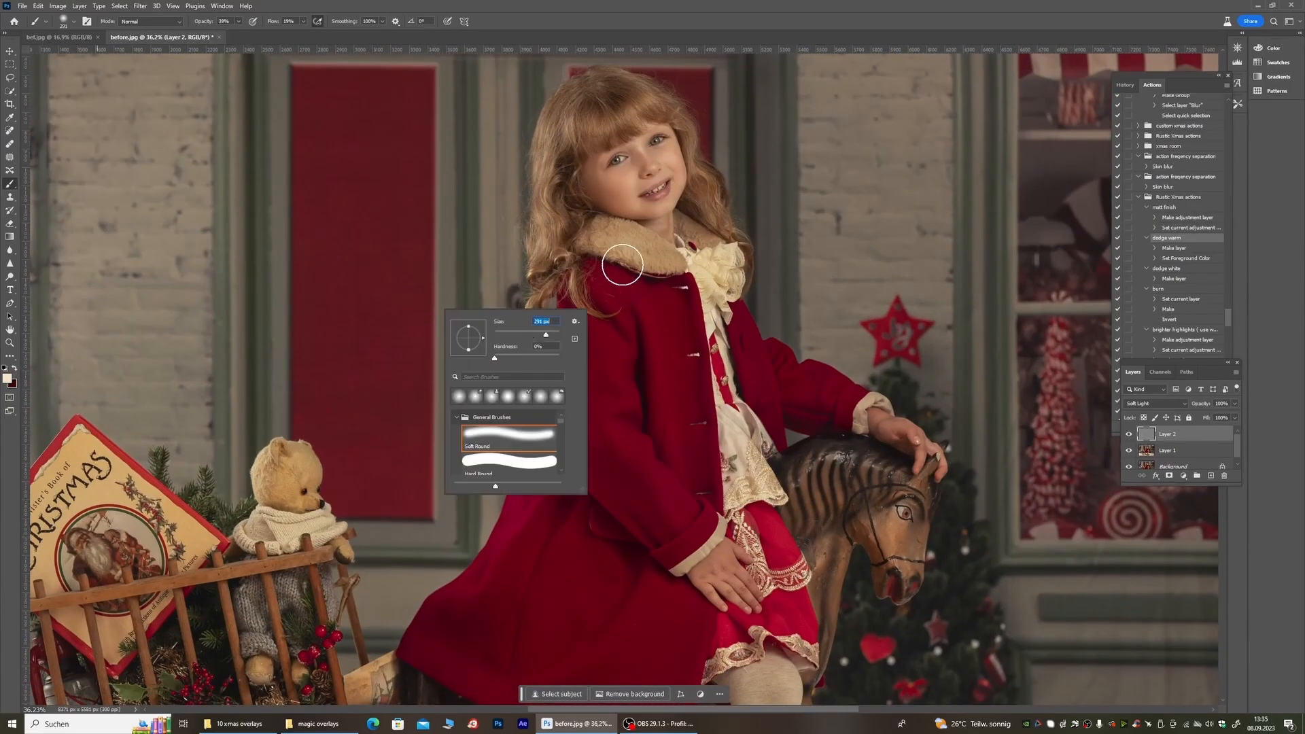
left_click(621, 351)
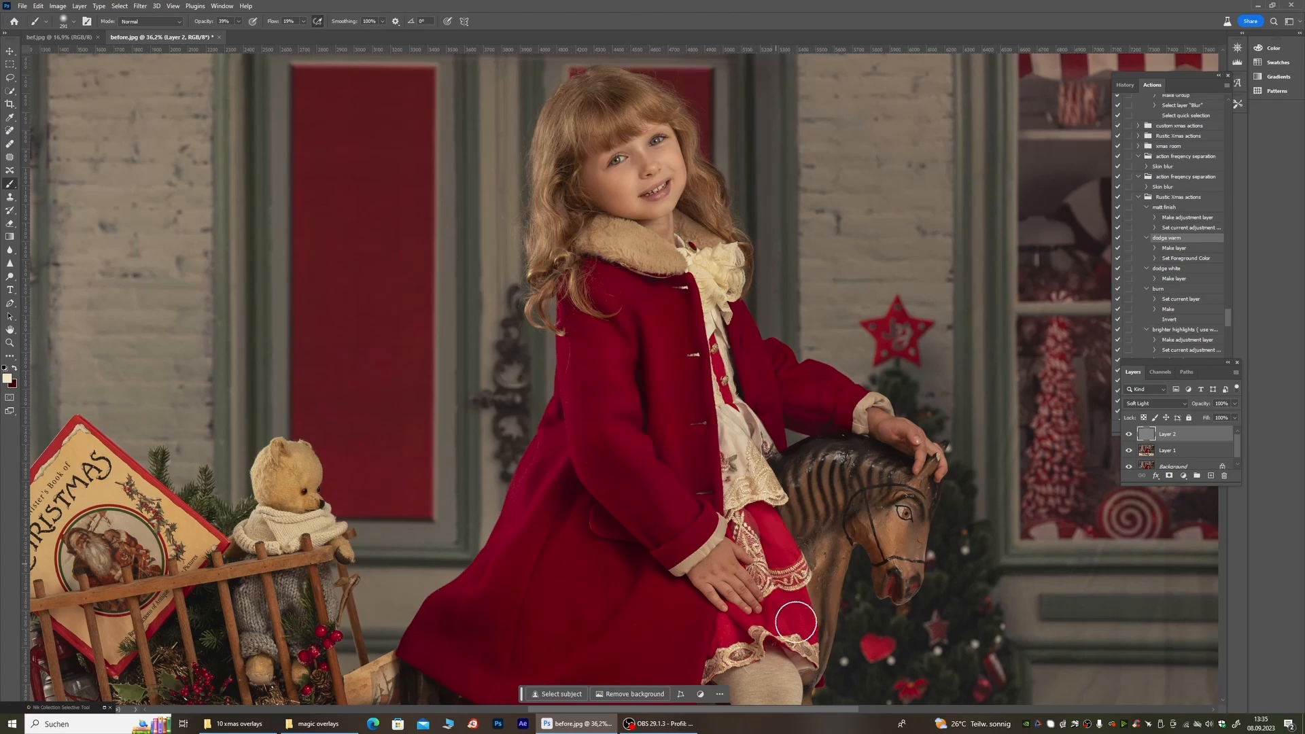
scroll(748, 464, "down", 1)
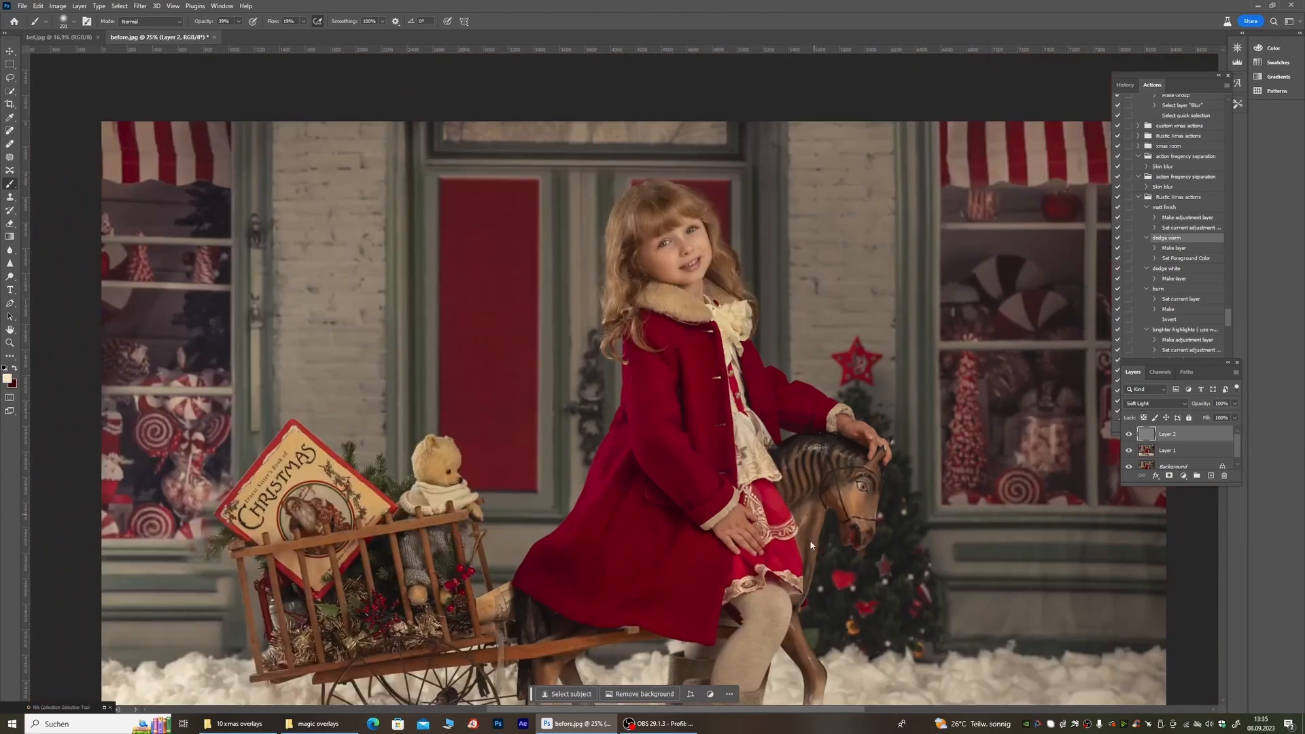
scroll(781, 421, "down", 1)
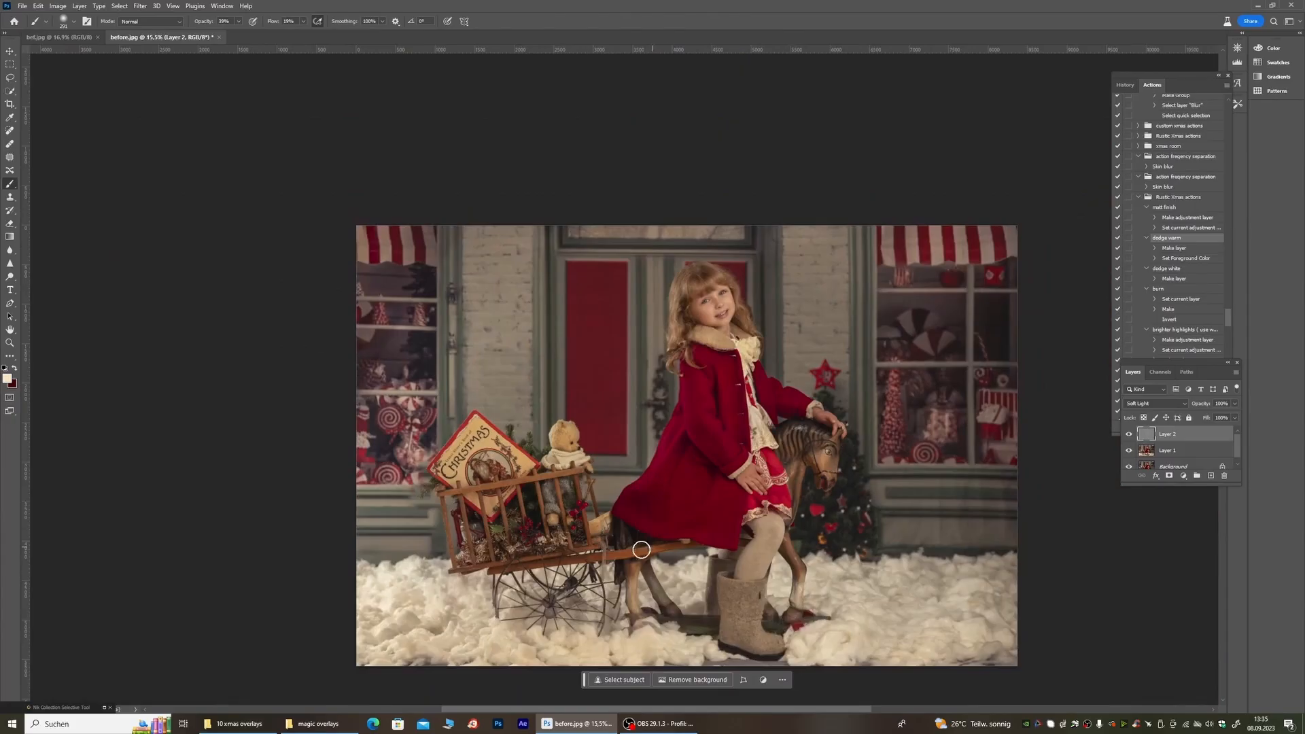
Step: Adjust the soft brush size and dodge the cart, Christmas sign, teddy bear and boot on Layer 2
scroll(566, 428, "up", 1)
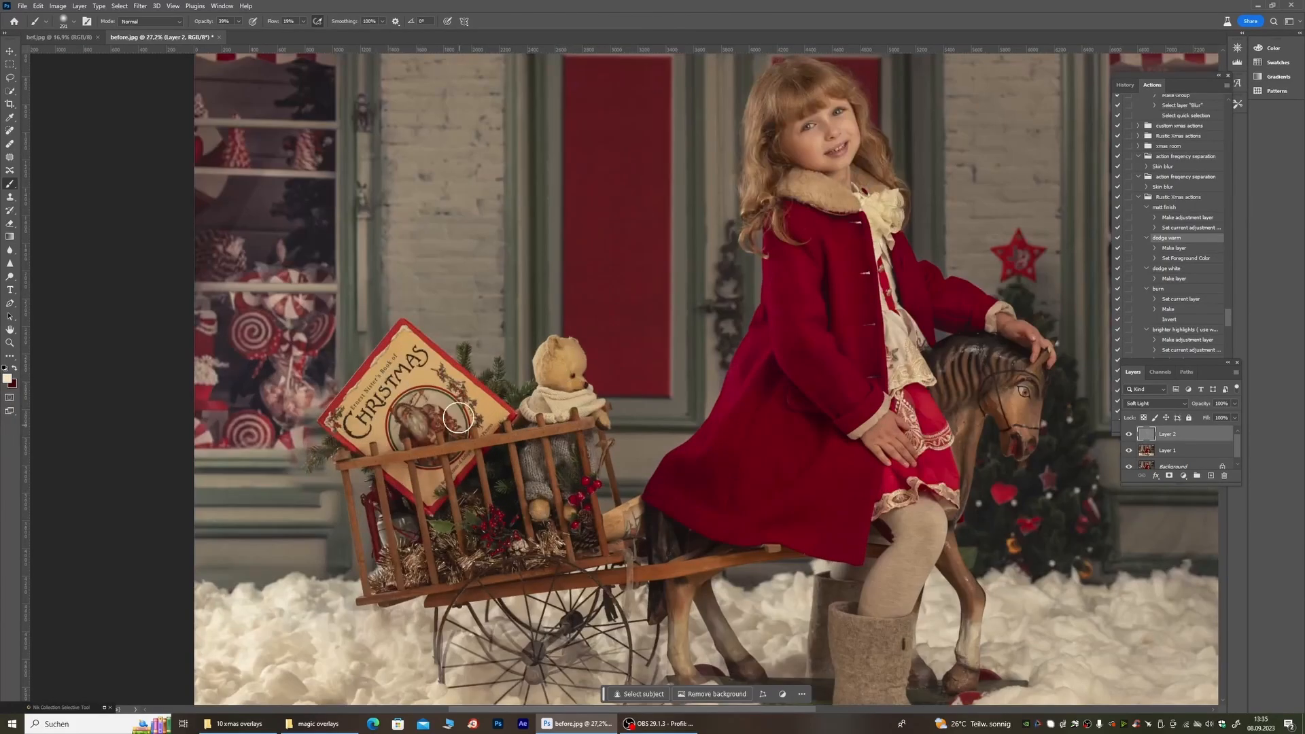
scroll(645, 396, "down", 1)
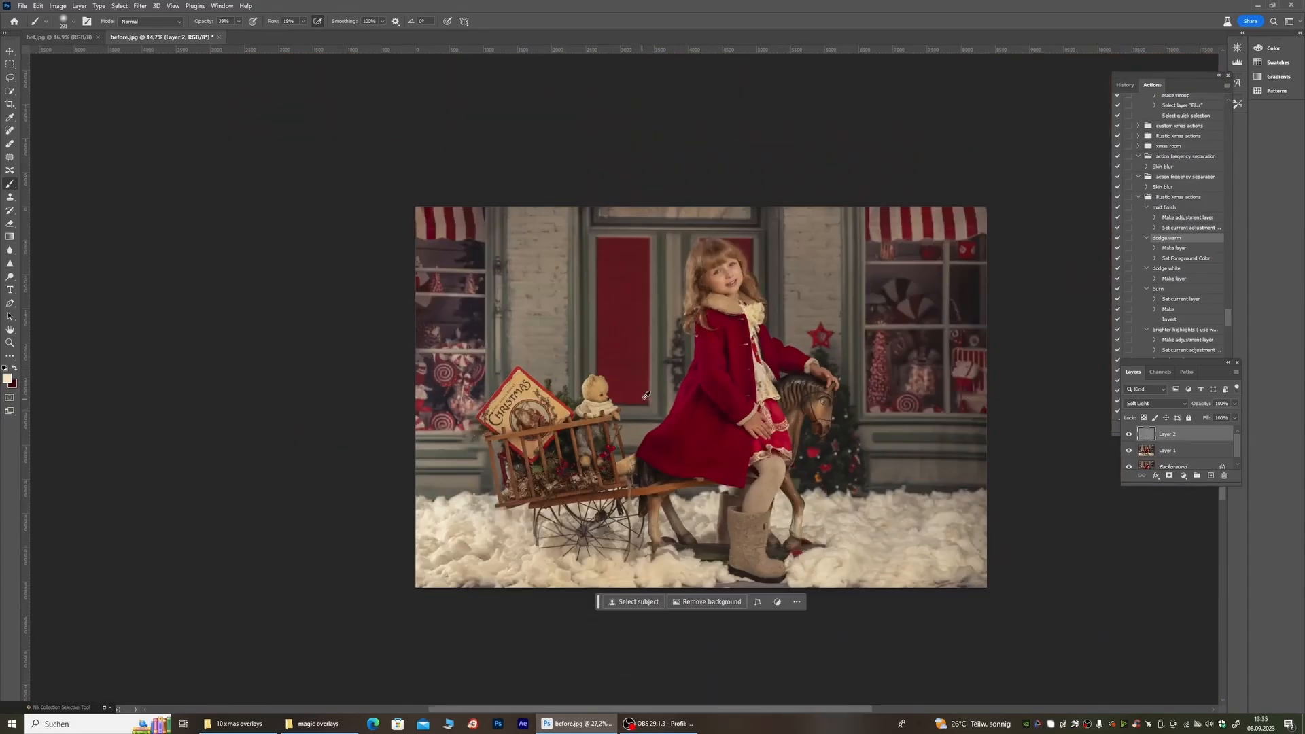
scroll(617, 408, "up", 1)
right_click(541, 367)
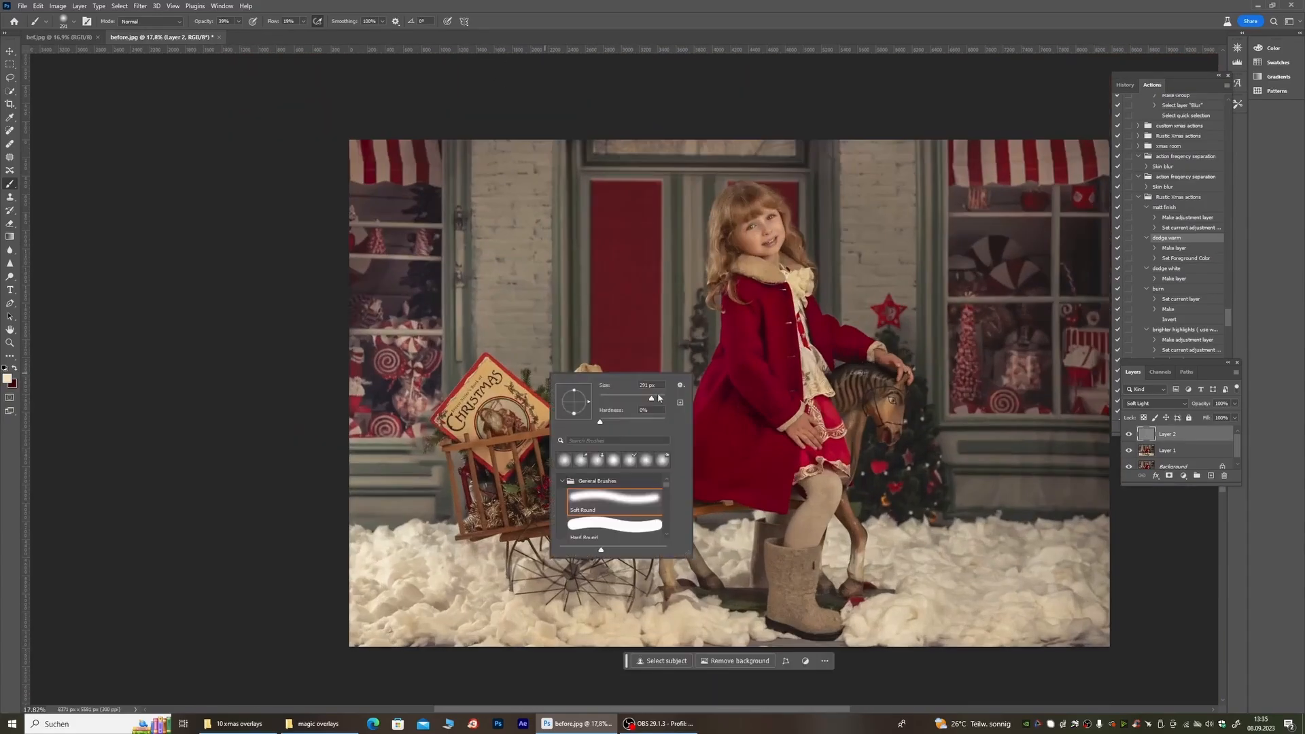
left_click_drag(654, 400, 653, 400)
left_click(825, 498)
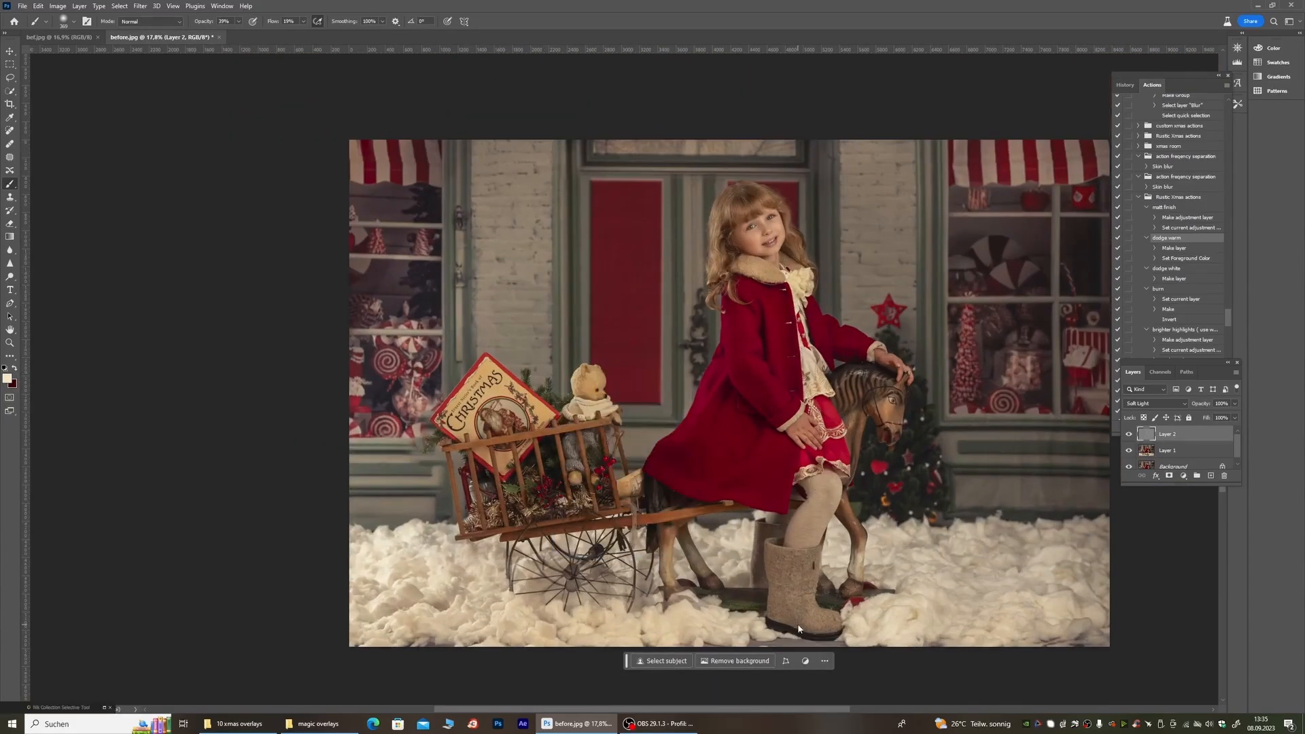
scroll(830, 620, "down", 1)
scroll(805, 532, "up", 2)
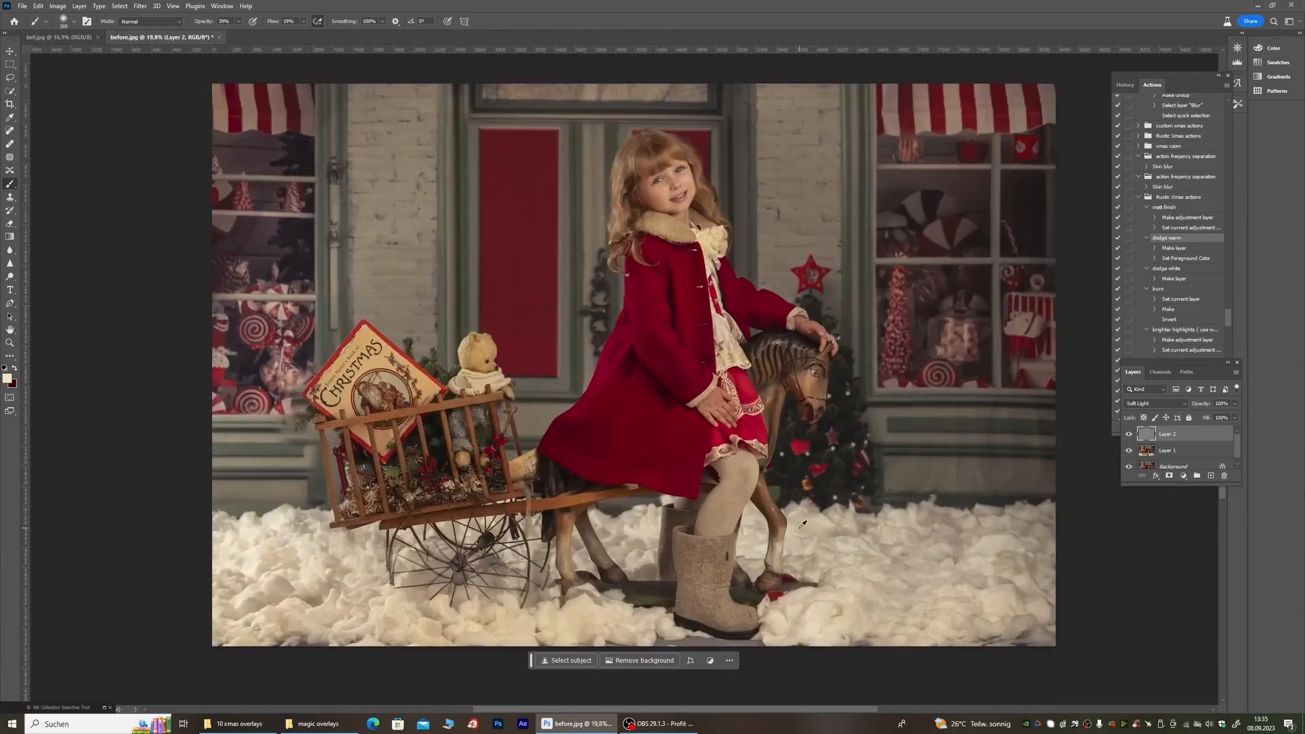
scroll(807, 539, "down", 1)
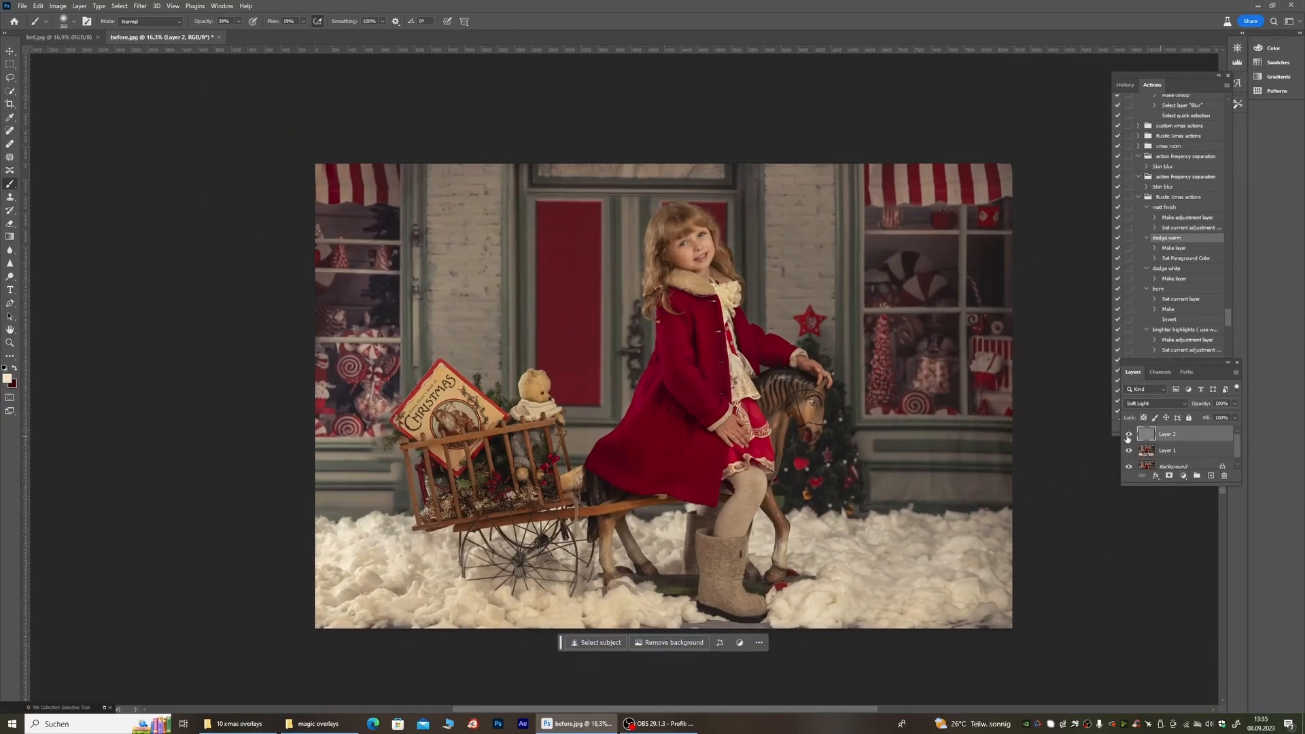
Step: Compare the portrait with Layer 2 hidden and shown, both as a whole and closer up
left_click(1128, 434)
left_click(1125, 436)
left_click(1126, 436)
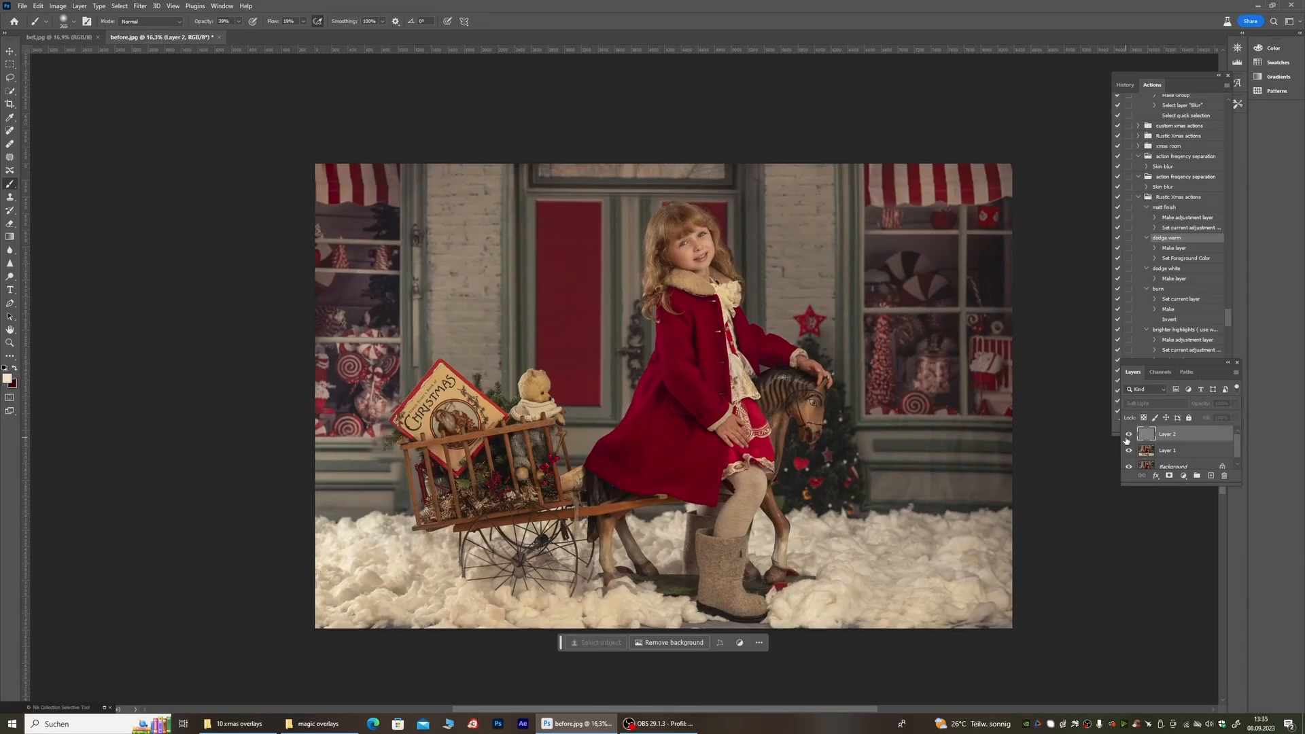
scroll(755, 354, "up", 2)
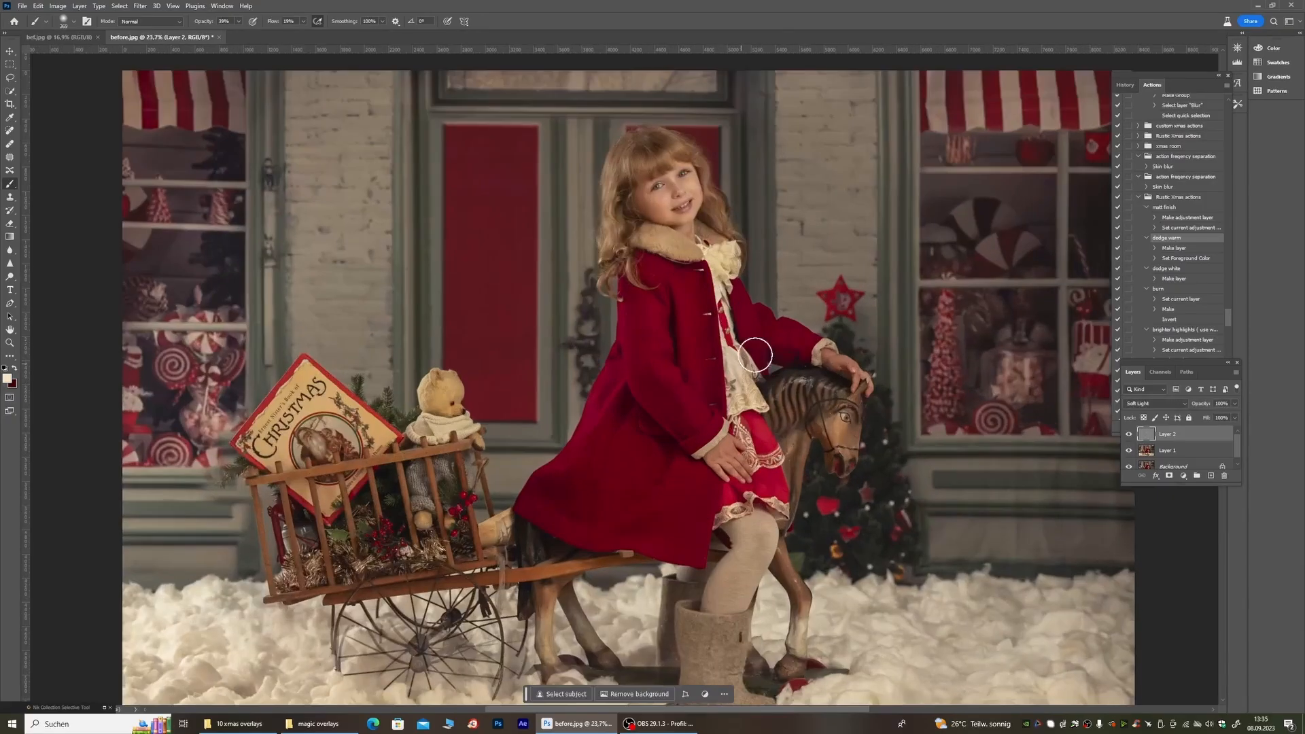
left_click(1127, 439)
left_click(1127, 439)
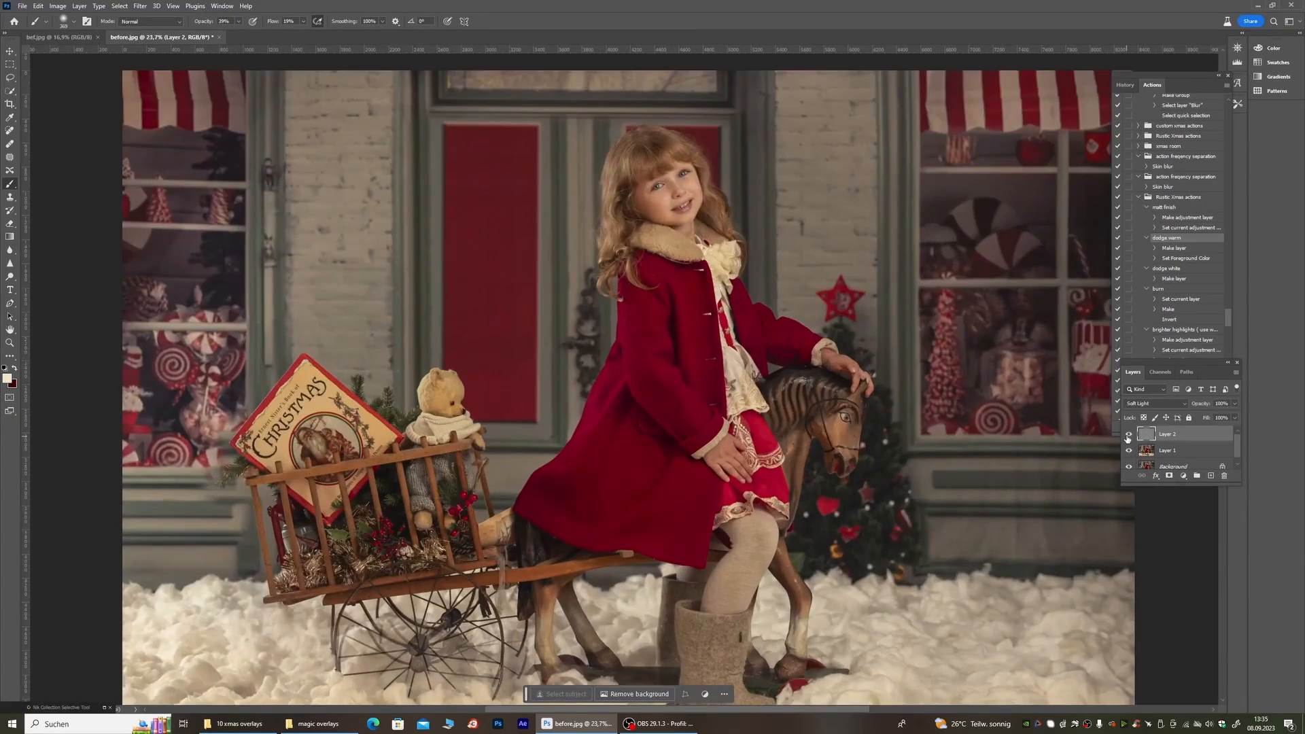
left_click(1127, 439)
scroll(633, 317, "down", 2)
Step: Soften the dodging around the nose and mouth with a small, low-opacity soft eraser, and compare with Layer 2 hidden and shown
scroll(658, 212, "up", 7)
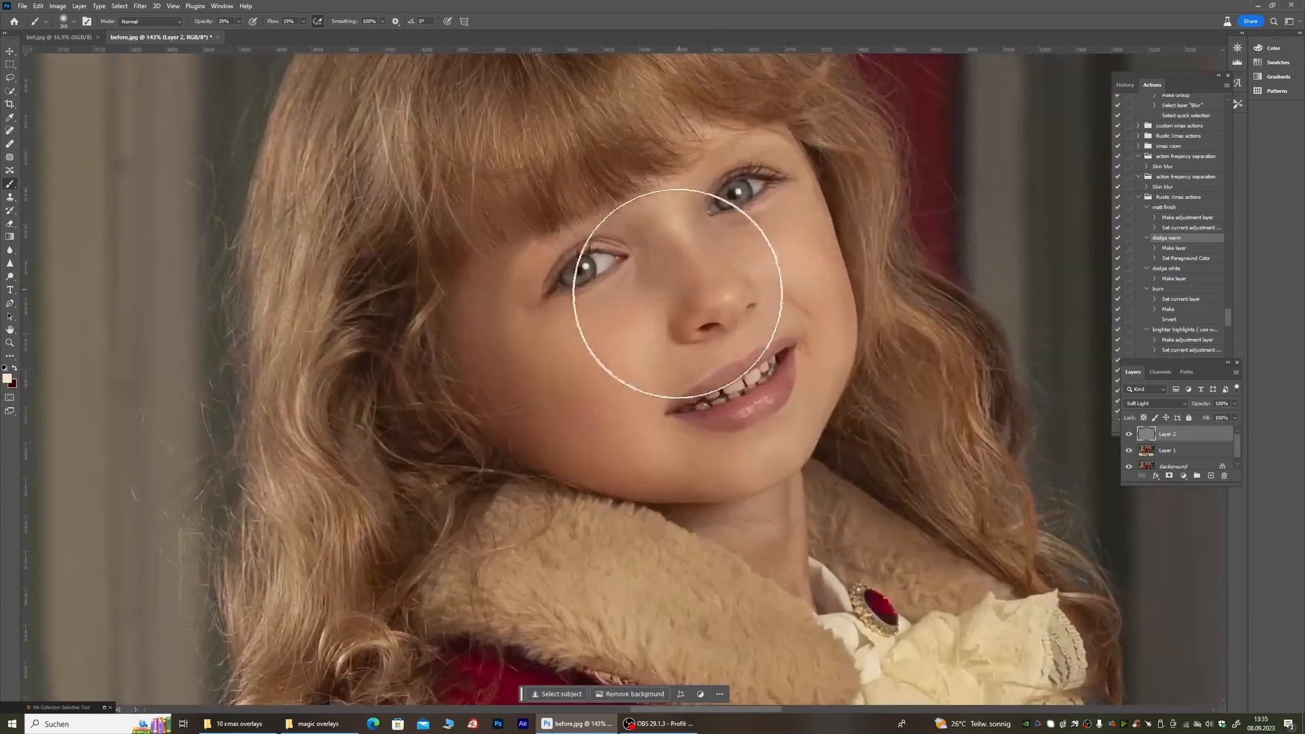
left_click(9, 224)
right_click(438, 309)
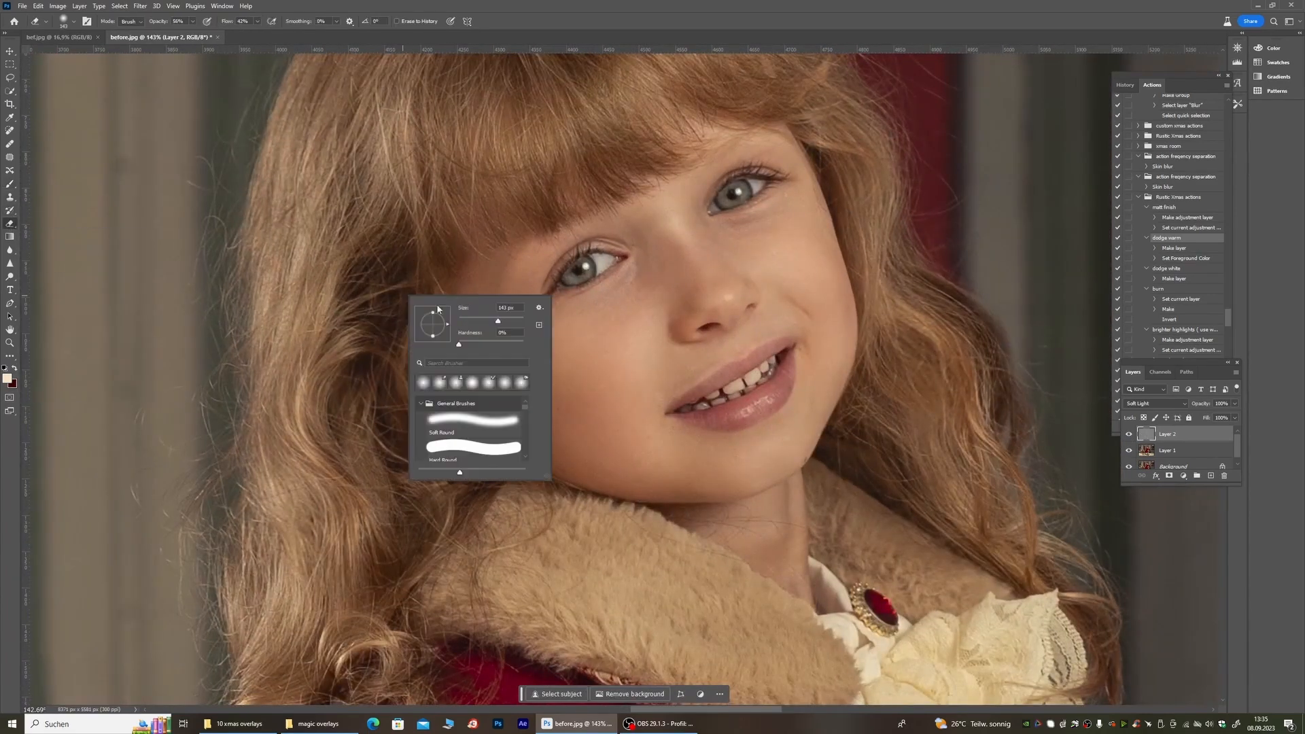
left_click(192, 21)
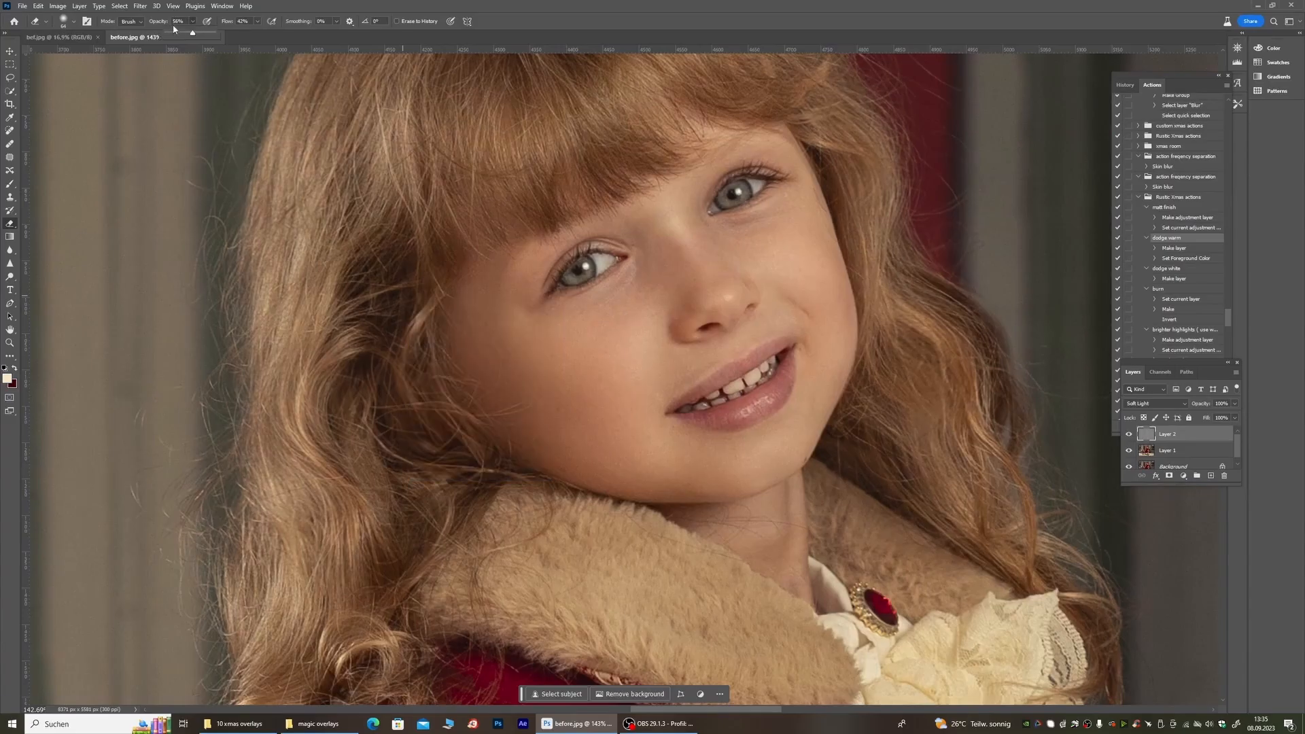
left_click(693, 377)
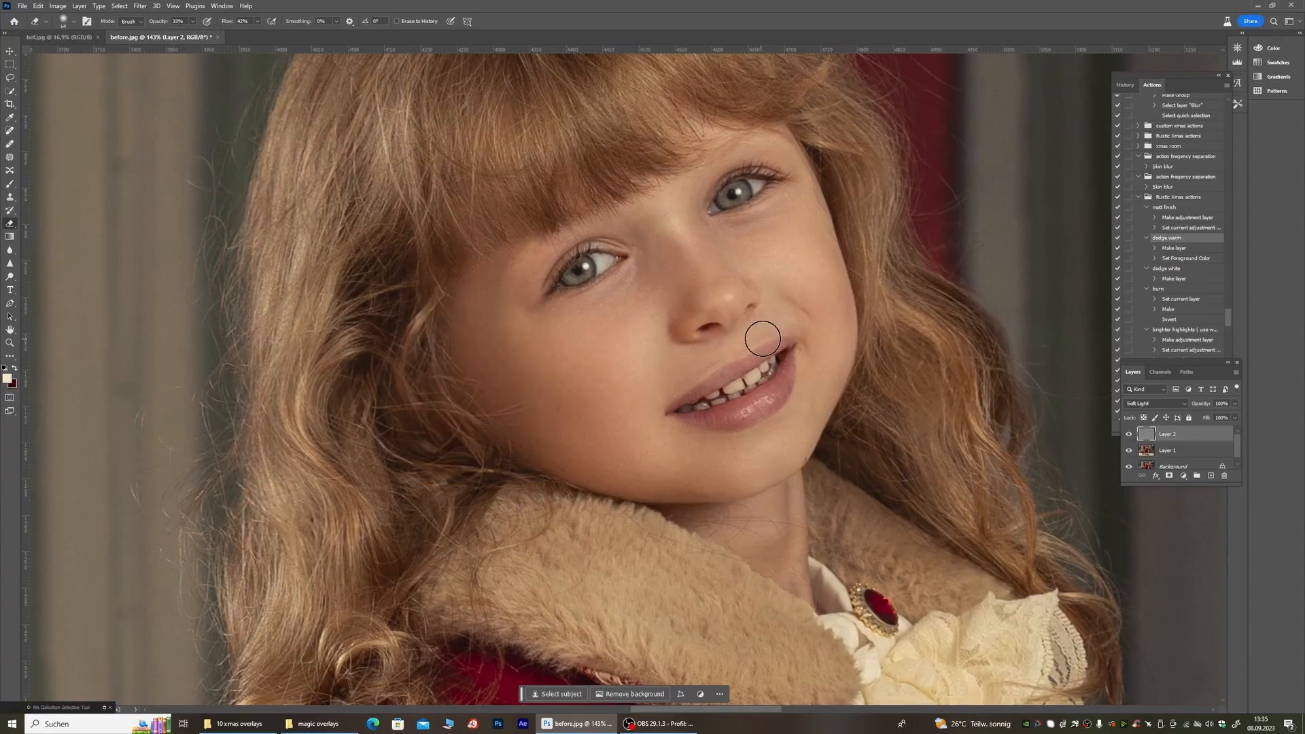
scroll(669, 325, "down", 2)
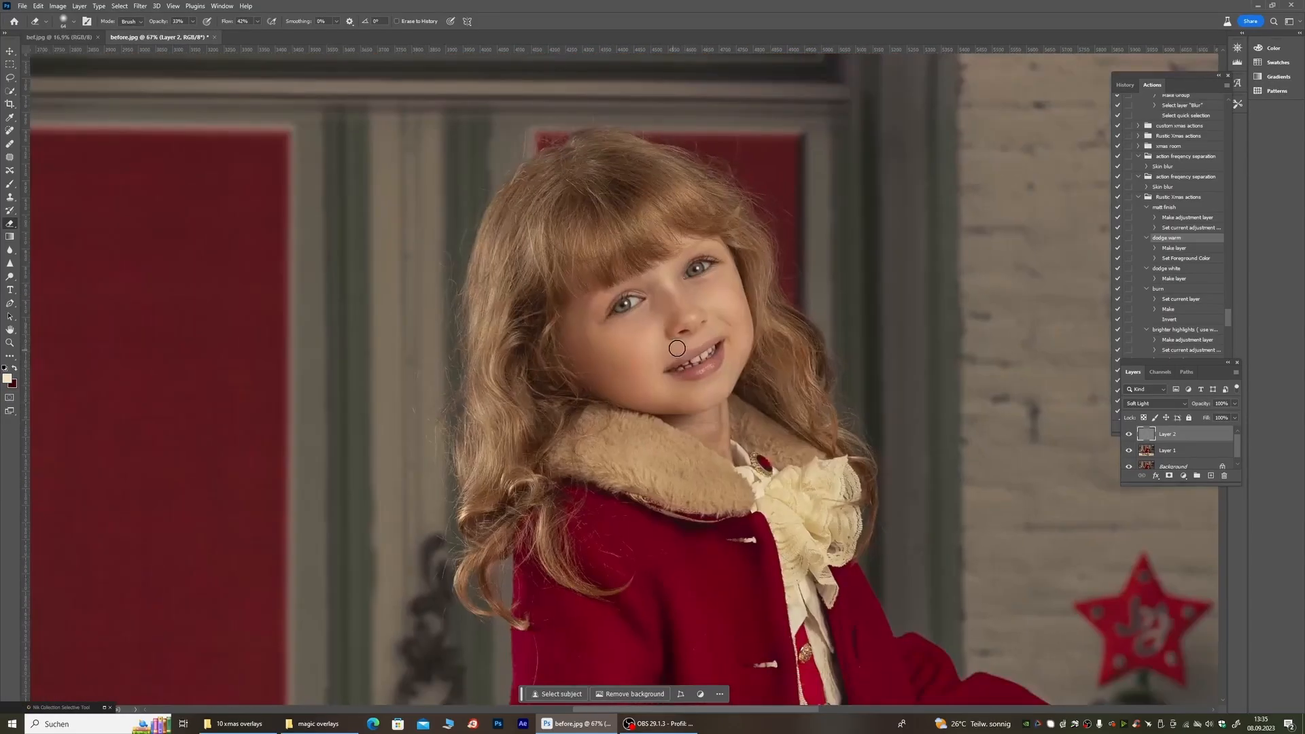
left_click(1127, 434)
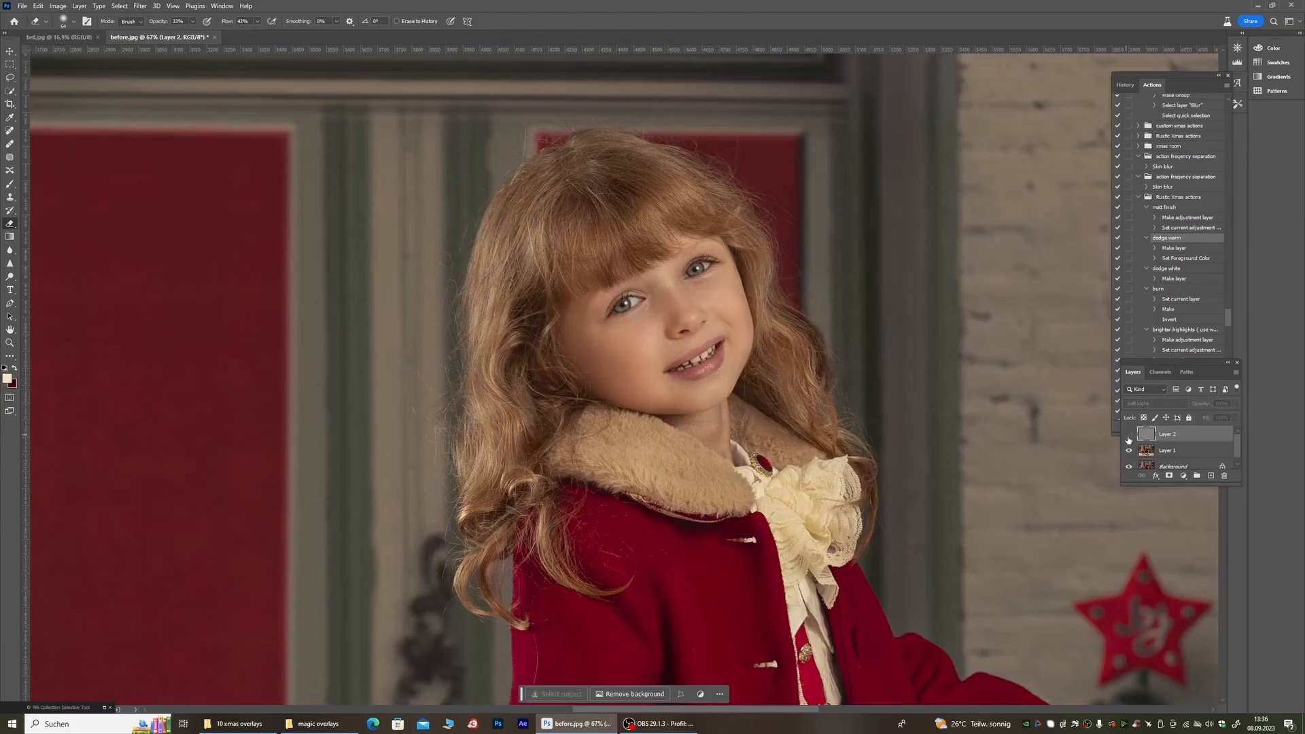
left_click(1127, 434)
left_click(1127, 434)
left_click(1126, 433)
Step: Flatten the image and play the "burn" action on a copy of the background
scroll(1127, 431, "down", 2)
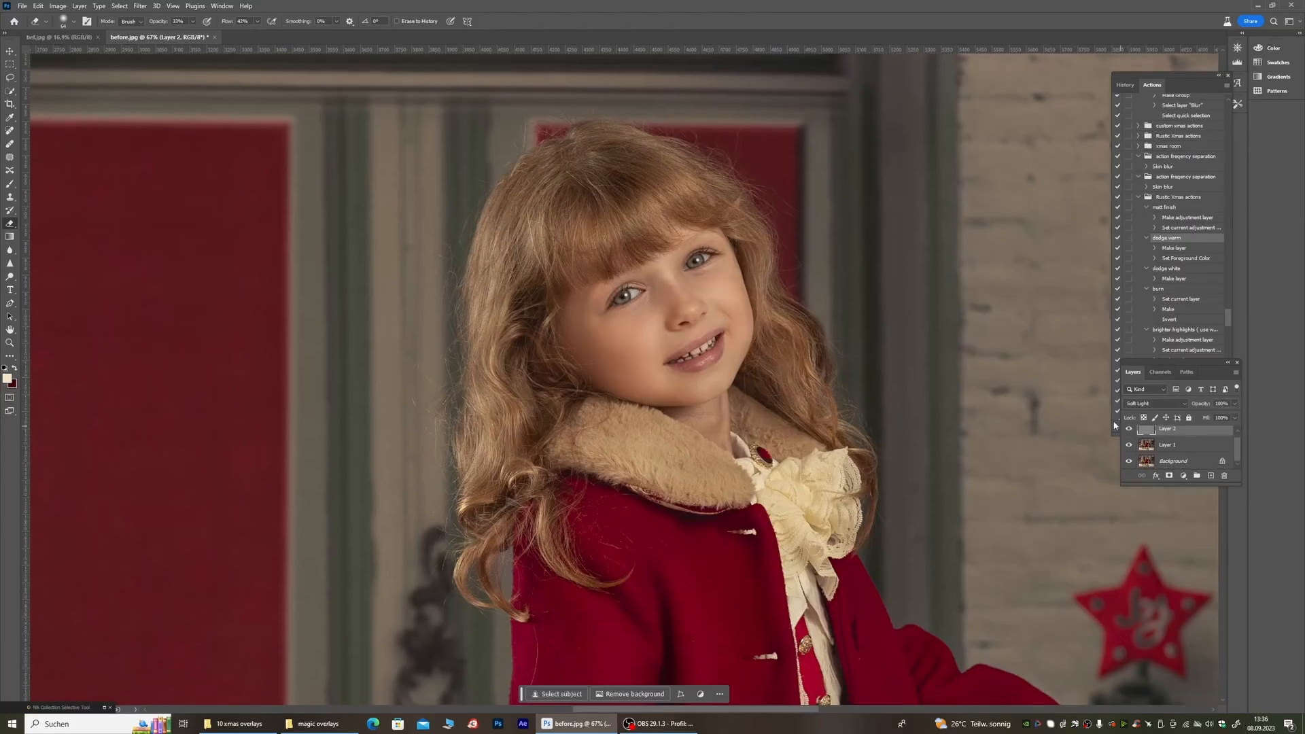
right_click(1187, 468)
left_click(1209, 575)
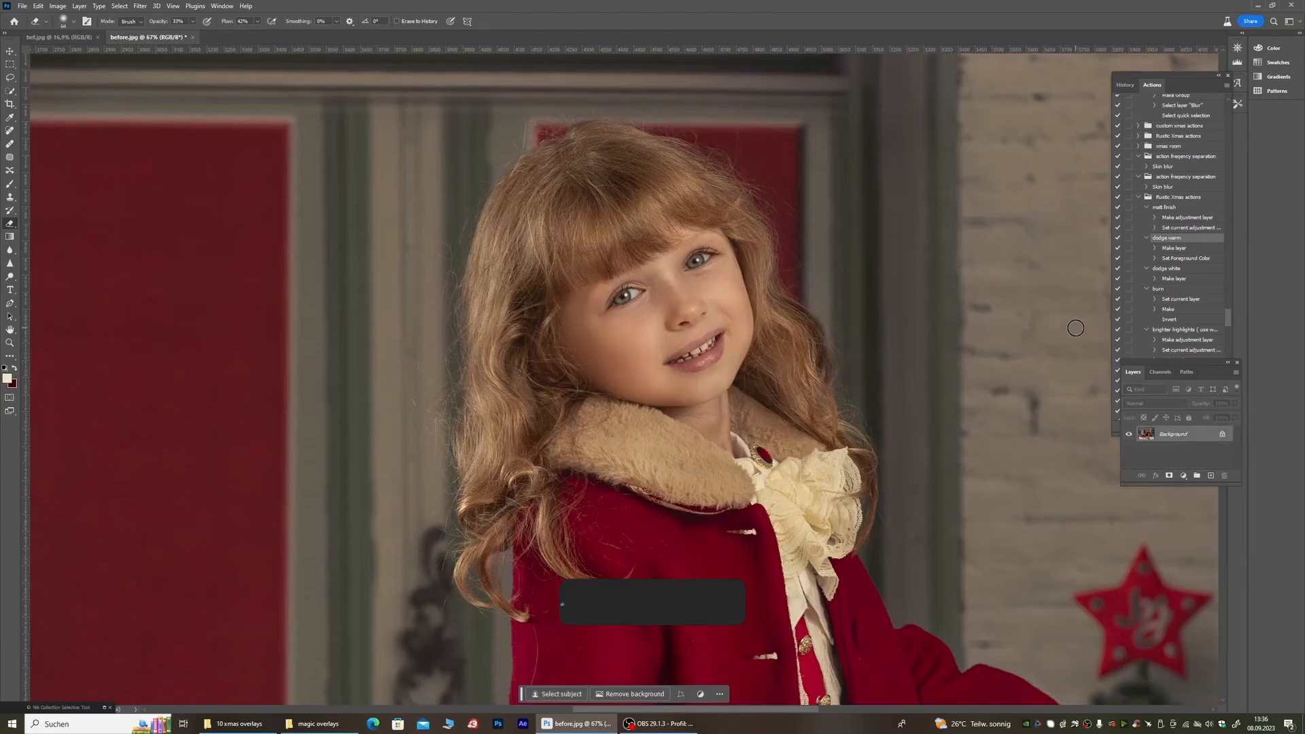
left_click(1158, 289)
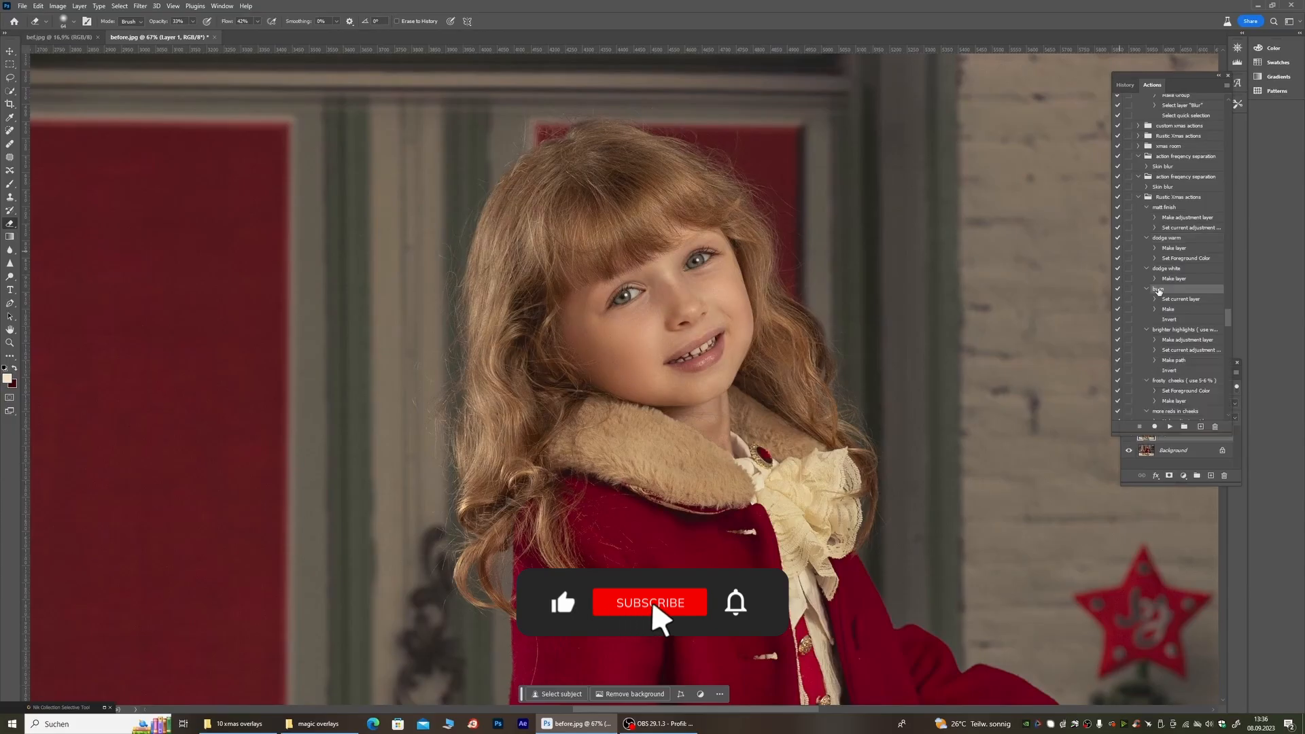
left_click(1169, 426)
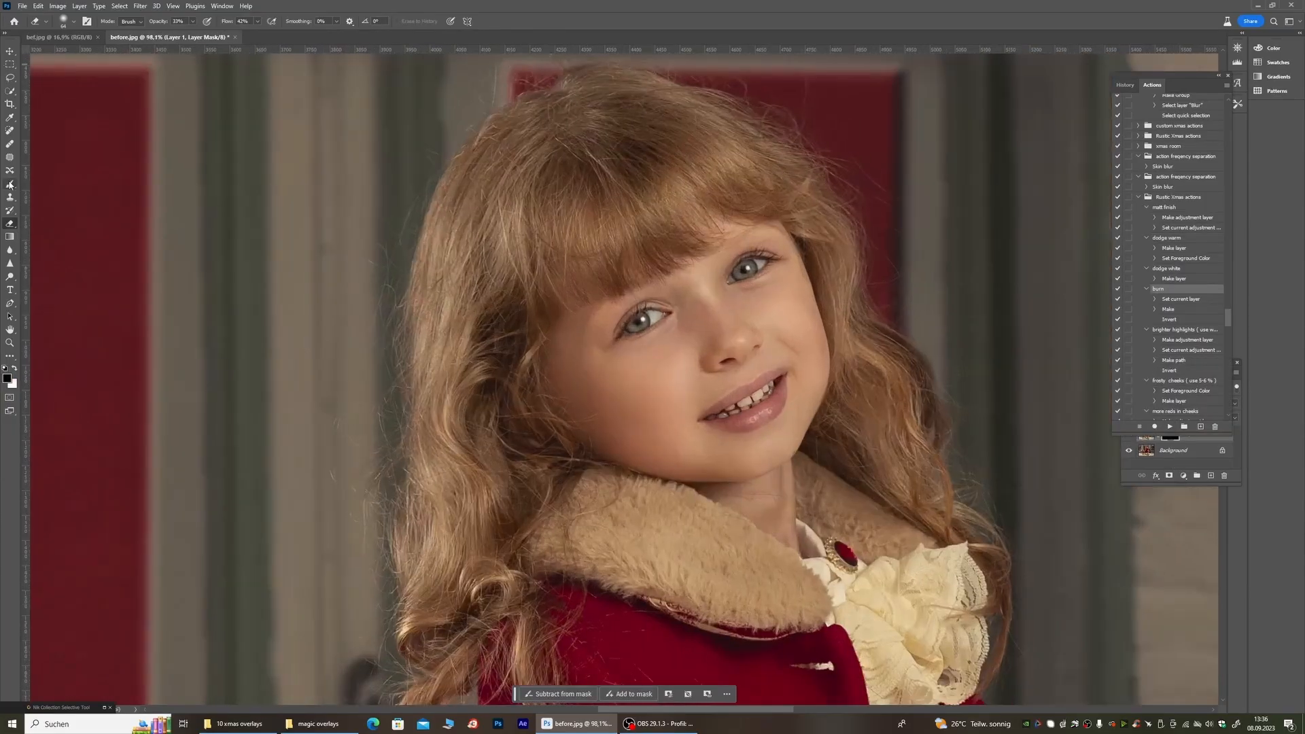
Step: Set up a small white soft brush at 22% opacity and paint burn shading around the nose on the layer mask
left_click(10, 184)
left_click(14, 368)
right_click(401, 303)
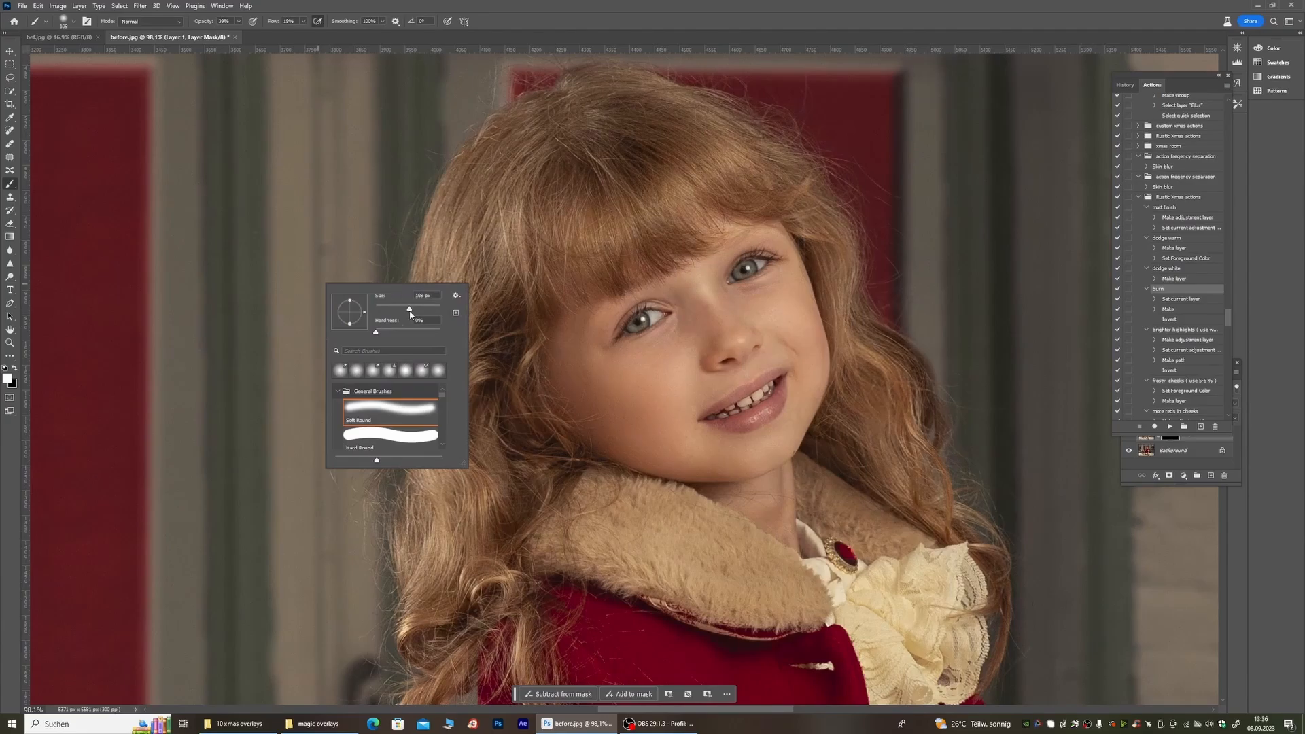
left_click(238, 21)
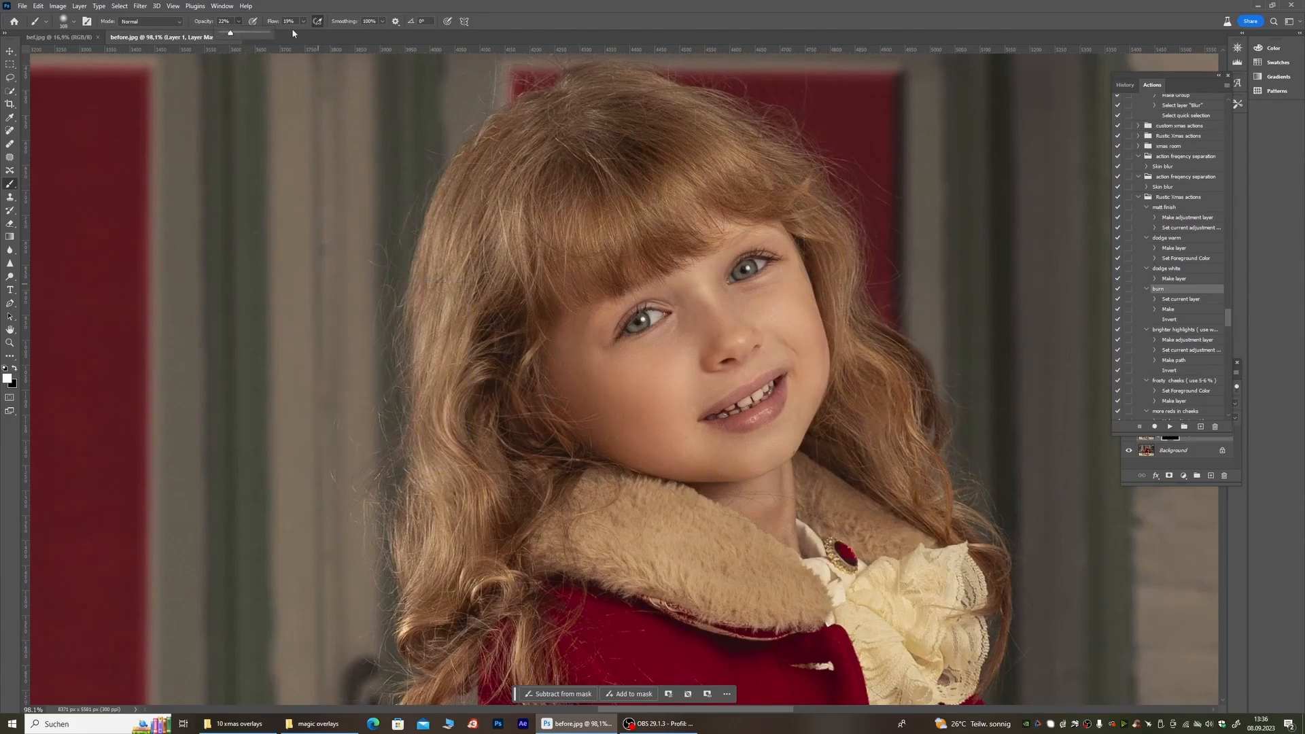
right_click(581, 363)
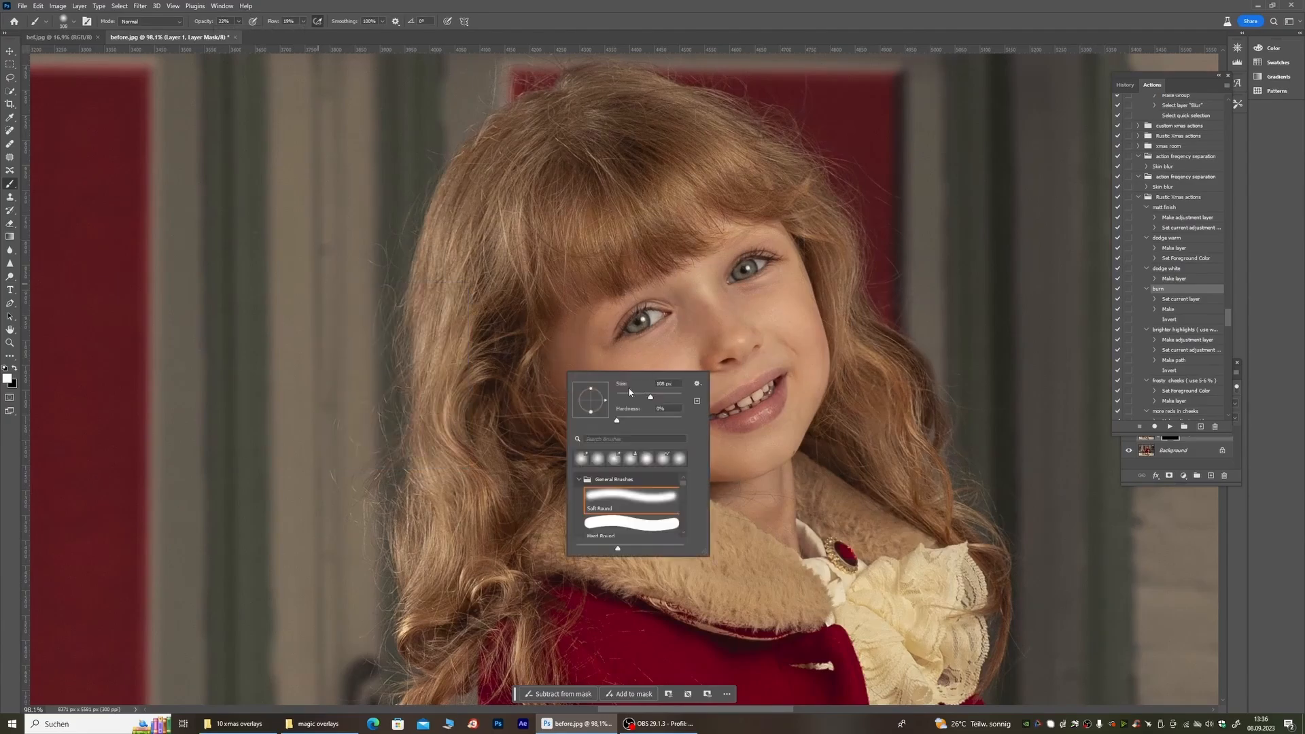
left_click(732, 325)
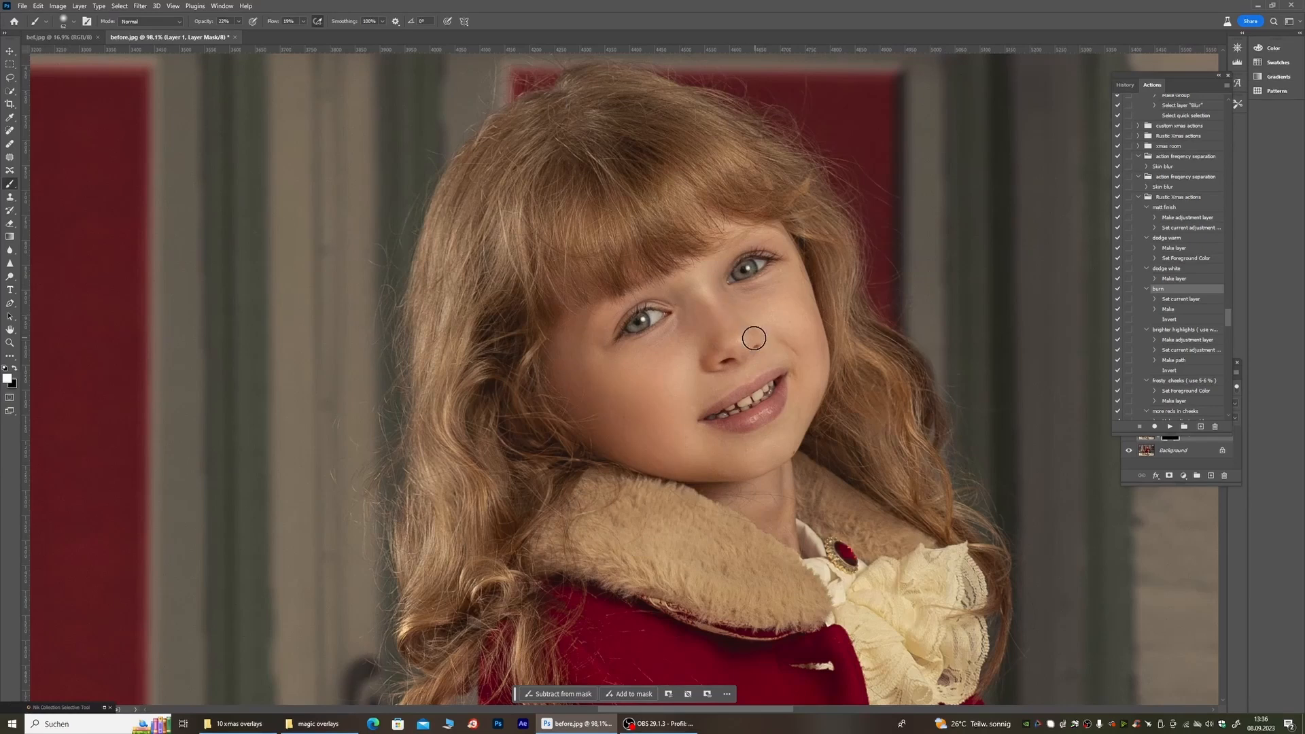
right_click(543, 375)
left_click(723, 352)
Step: Set the brush size to 77 px and paint burn shading along the hair beside the face on the mask
scroll(665, 227, "down", 5)
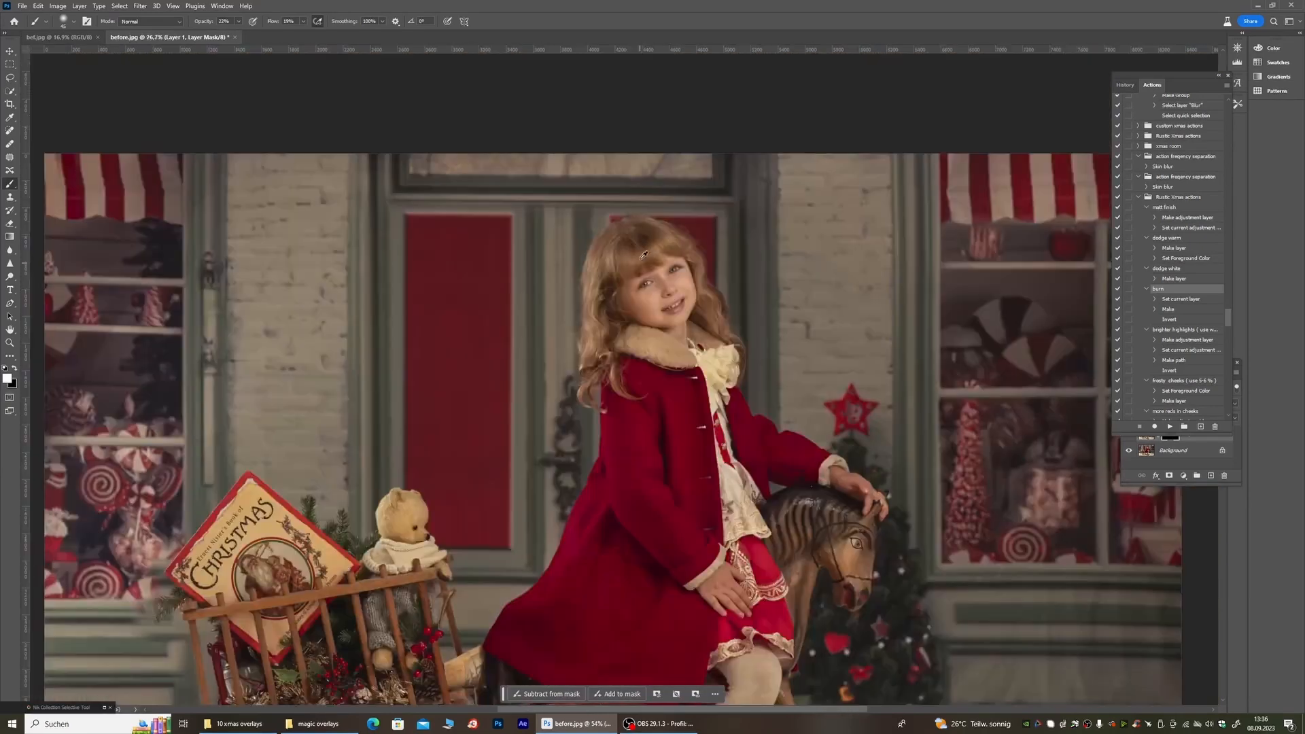
scroll(657, 282, "up", 6)
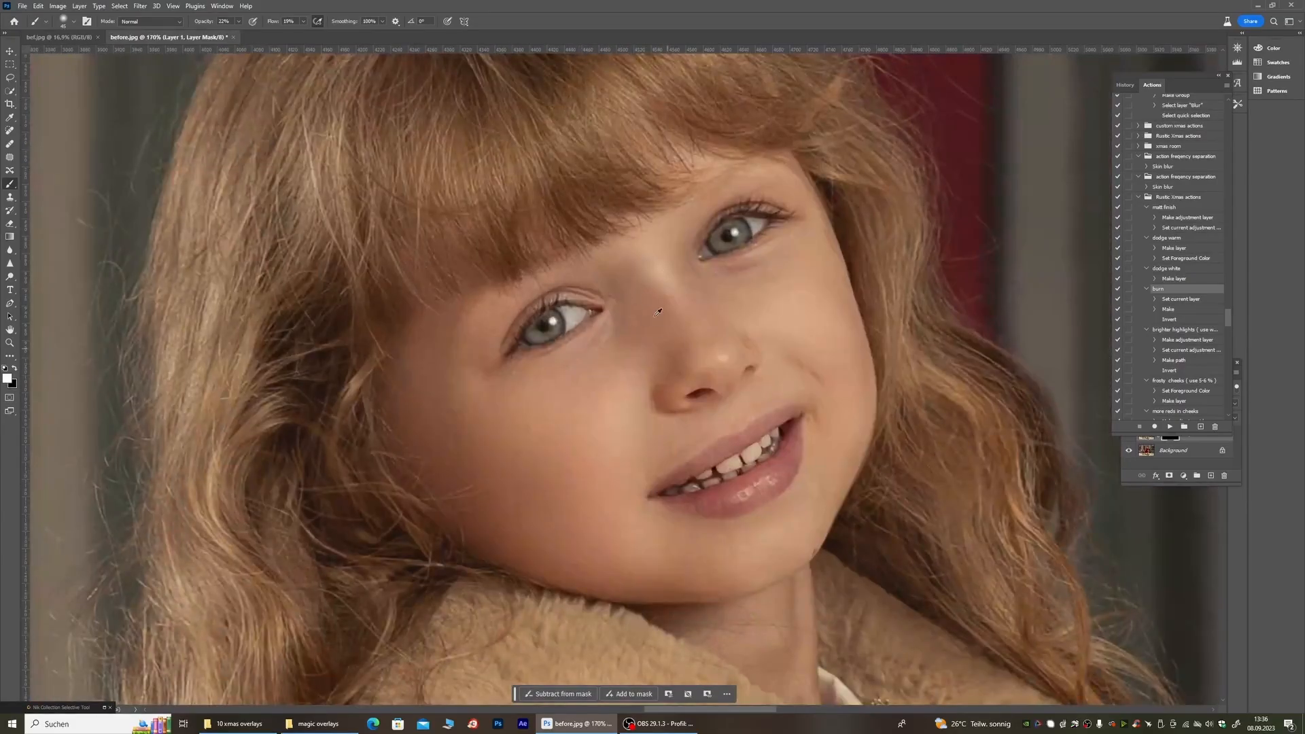
scroll(639, 256, "down", 5)
scroll(639, 256, "up", 3)
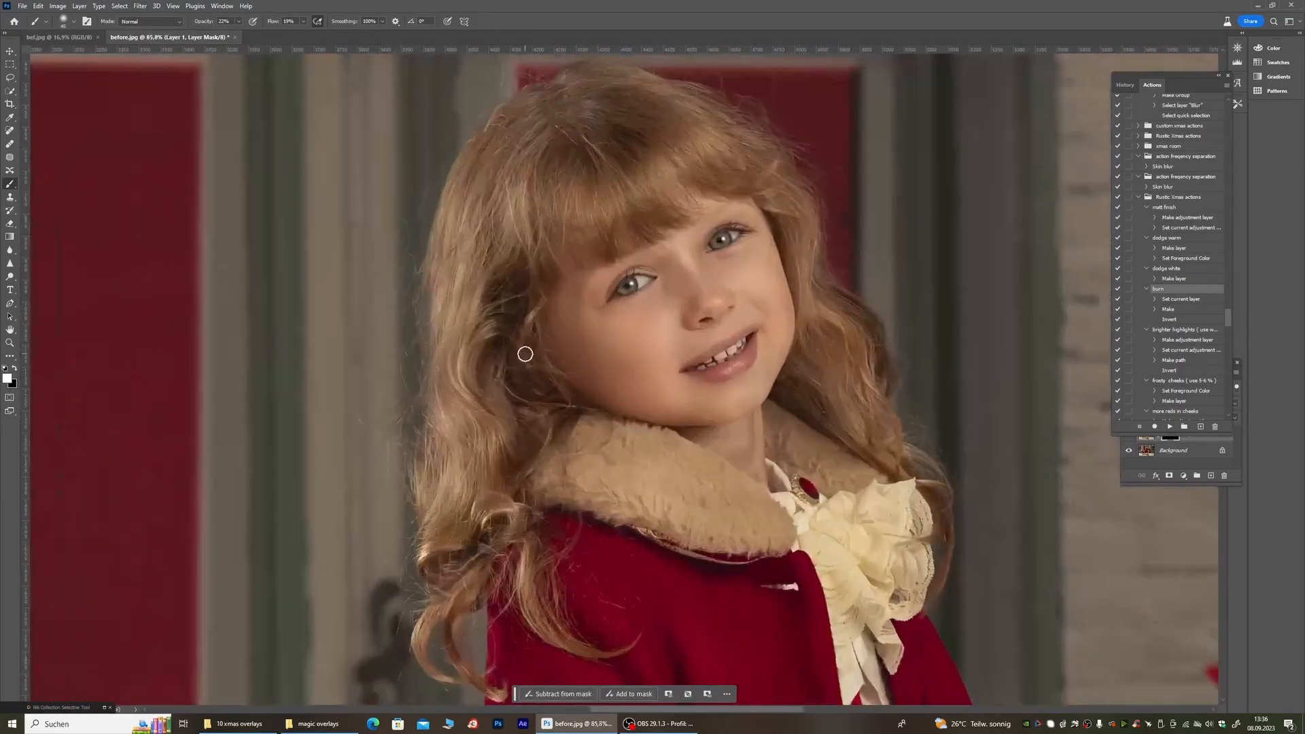
right_click(527, 354)
key("Return")
scroll(626, 318, "down", 2)
scroll(626, 318, "up", 2)
right_click(510, 334)
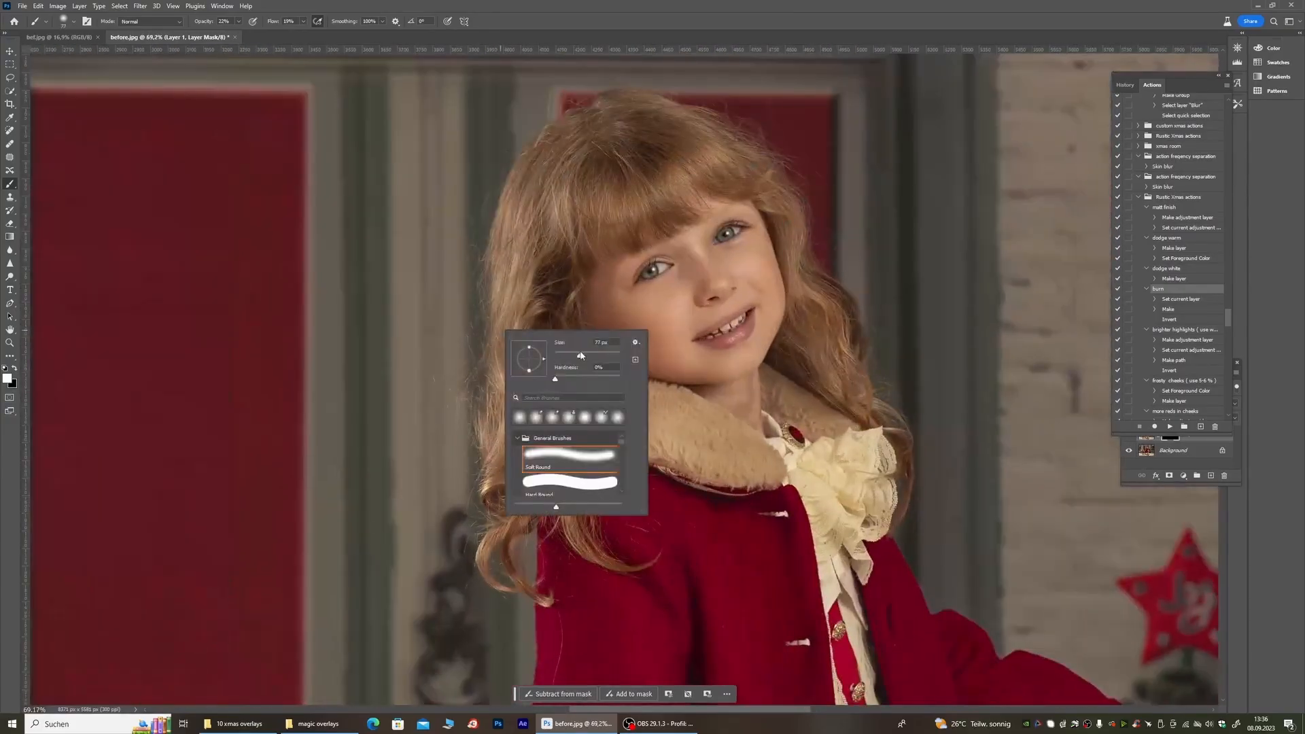
key("Return")
Step: Shrink the soft brush in stages and paint fine burn shading around the mouth and eyes on the layer mask
right_click(574, 345)
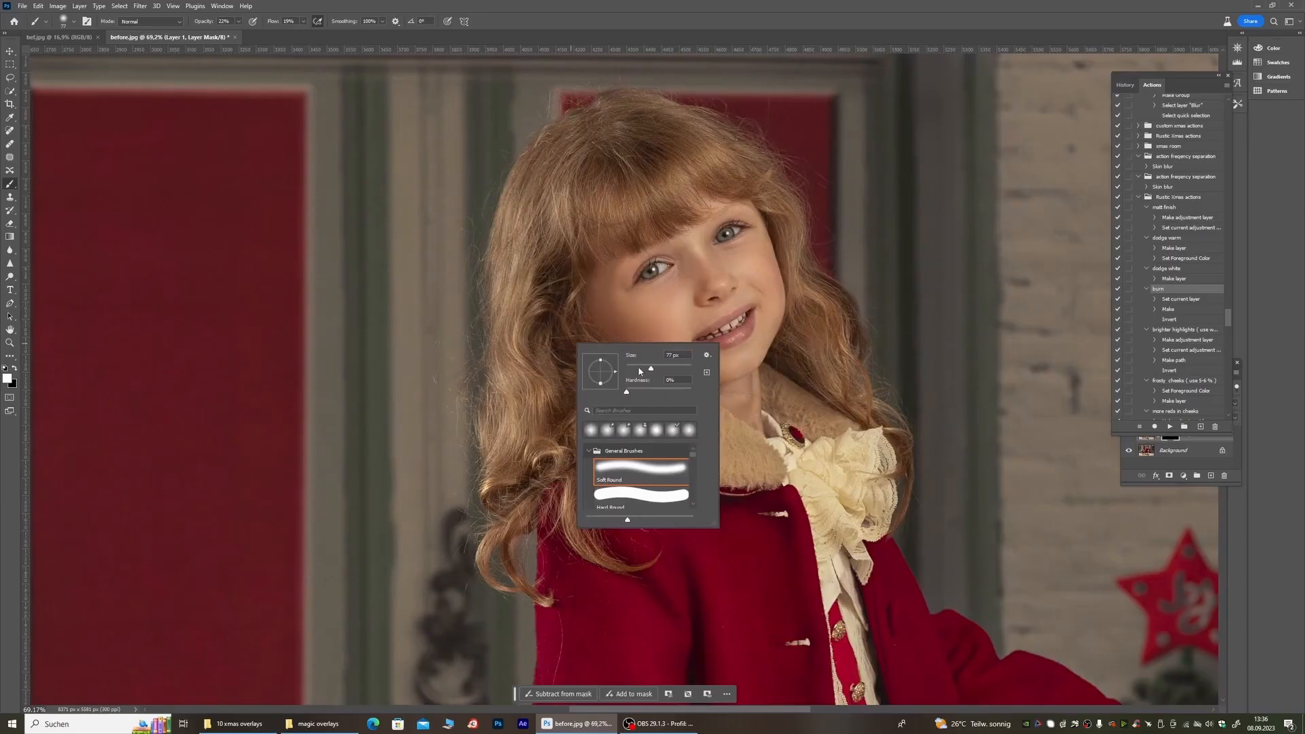
key("Return")
right_click(652, 363)
scroll(679, 340, "up", 4)
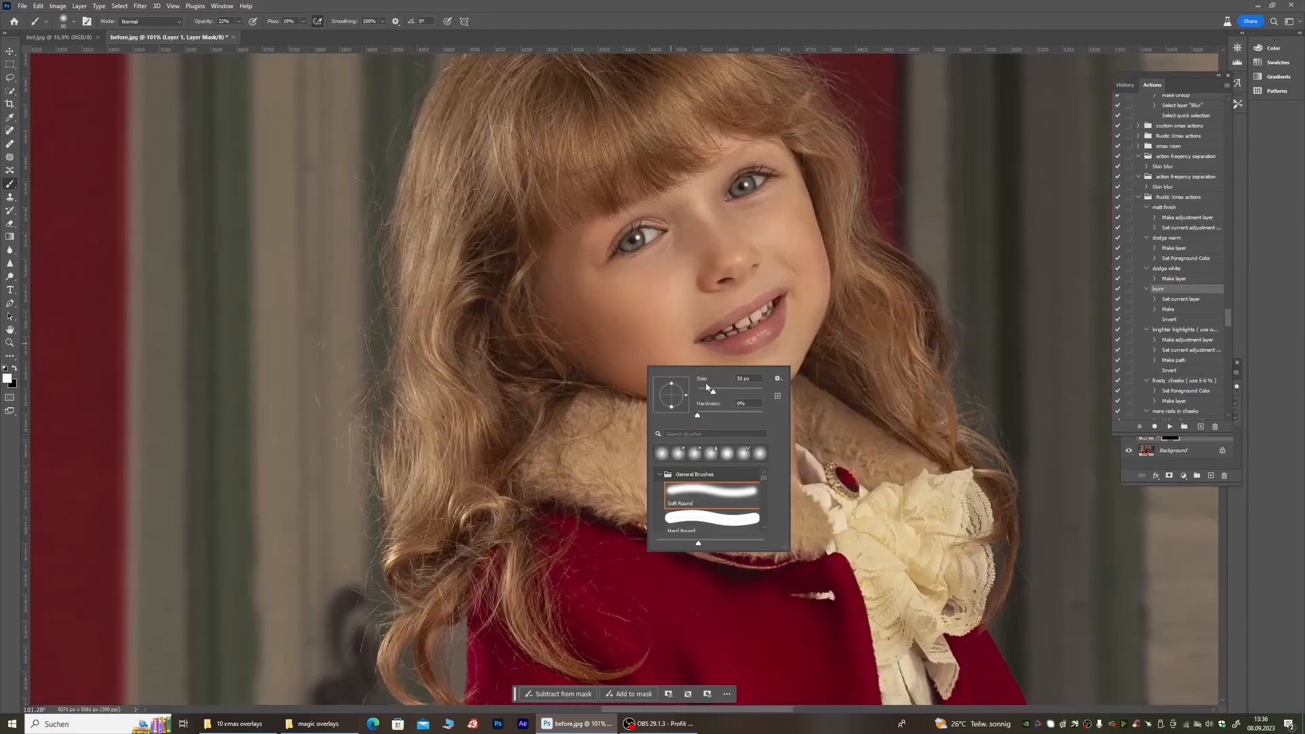
key("Return")
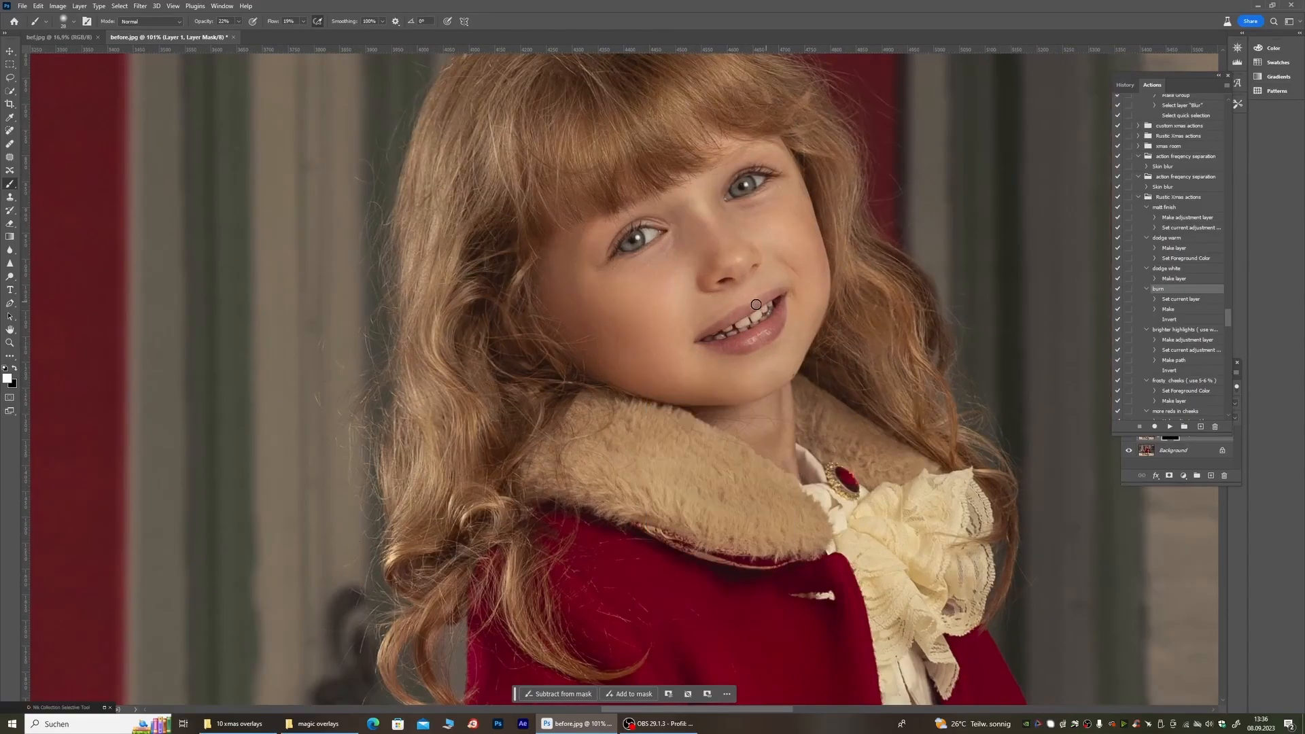
scroll(749, 304, "down", 4)
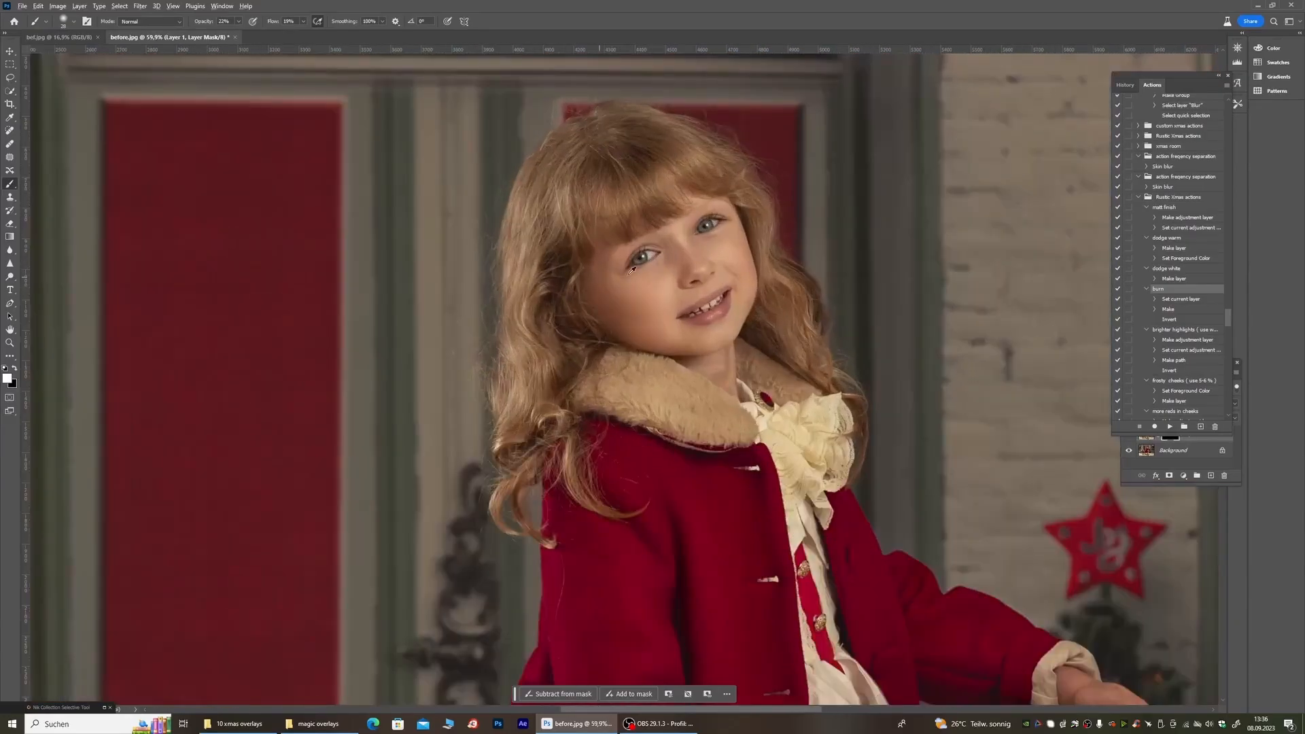
scroll(632, 270, "down", 10)
scroll(407, 203, "up", 12)
Step: Set the brush opacity to 34%, raise its flow, and burn the hair along the forehead and beside the cheek
right_click(425, 215)
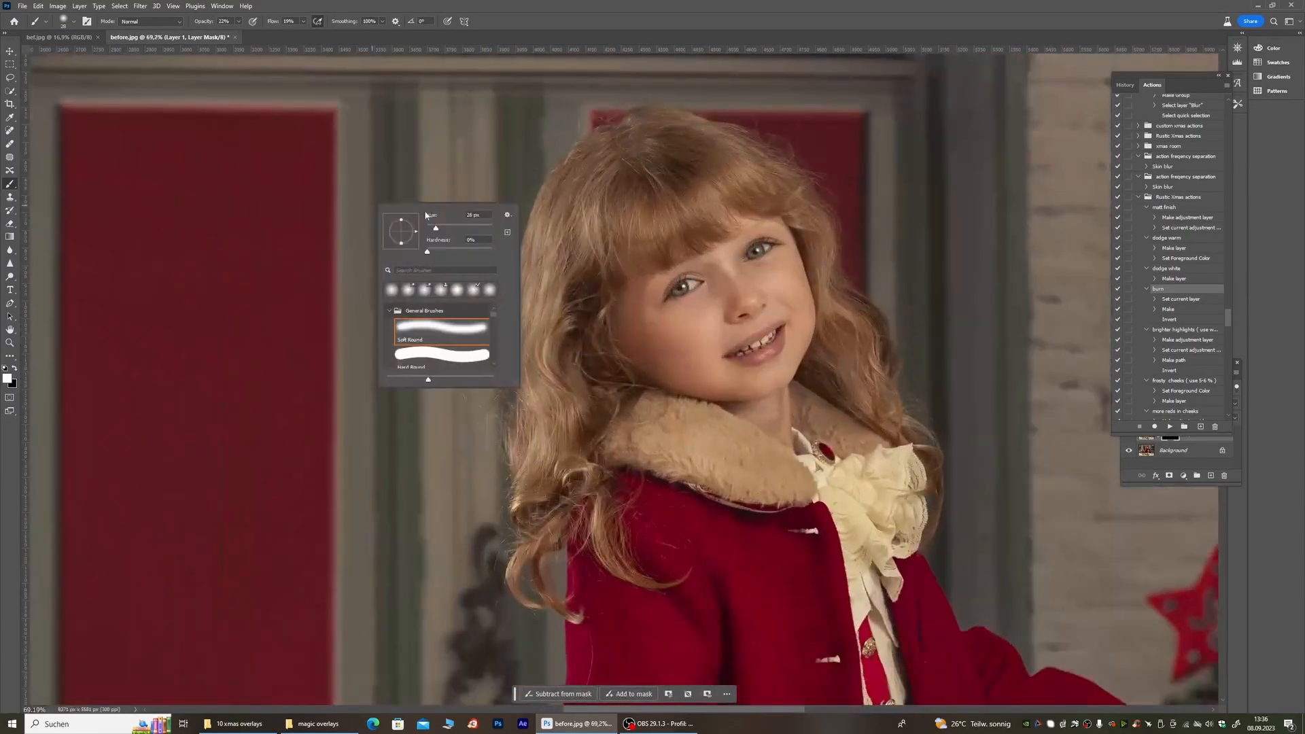
left_click(238, 21)
mouse_move(239, 21)
left_mouse_down()
mouse_move(245, 36)
mouse_move(299, 32)
left_mouse_up()
left_click(303, 21)
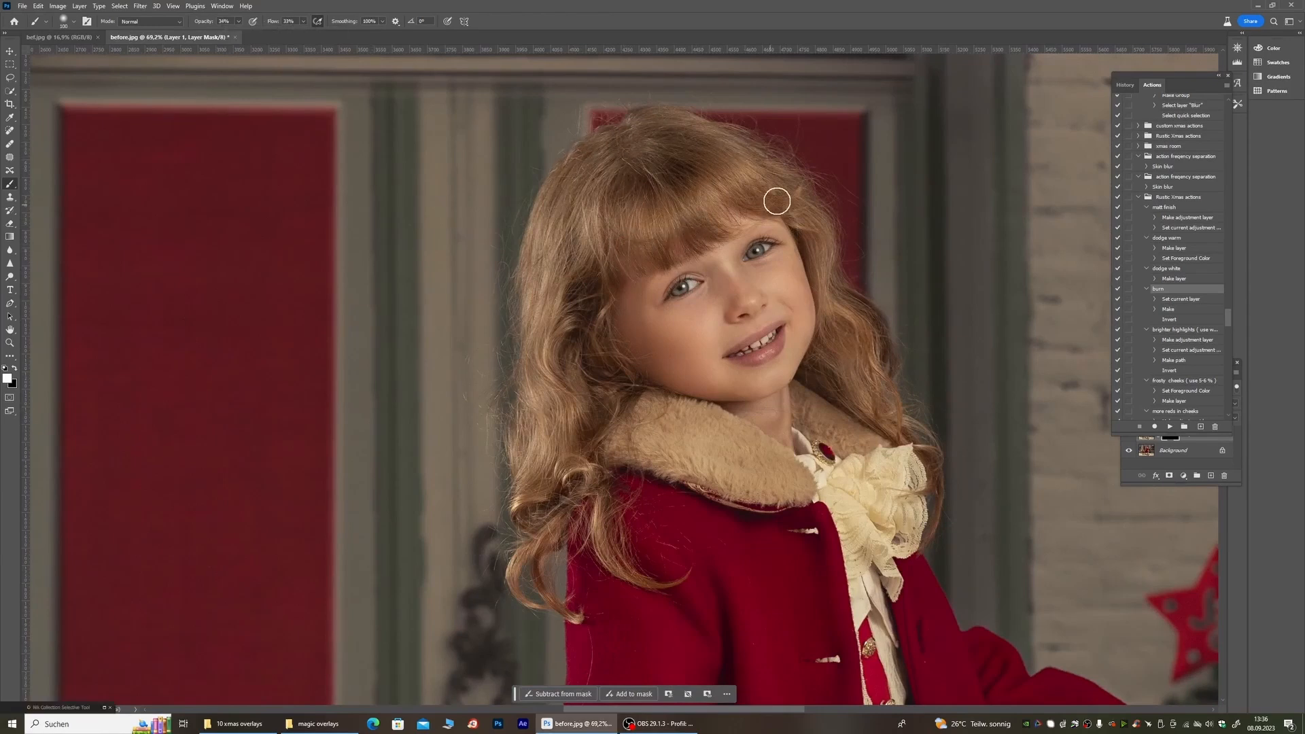
right_click(846, 246)
left_click(800, 252)
right_click(656, 201)
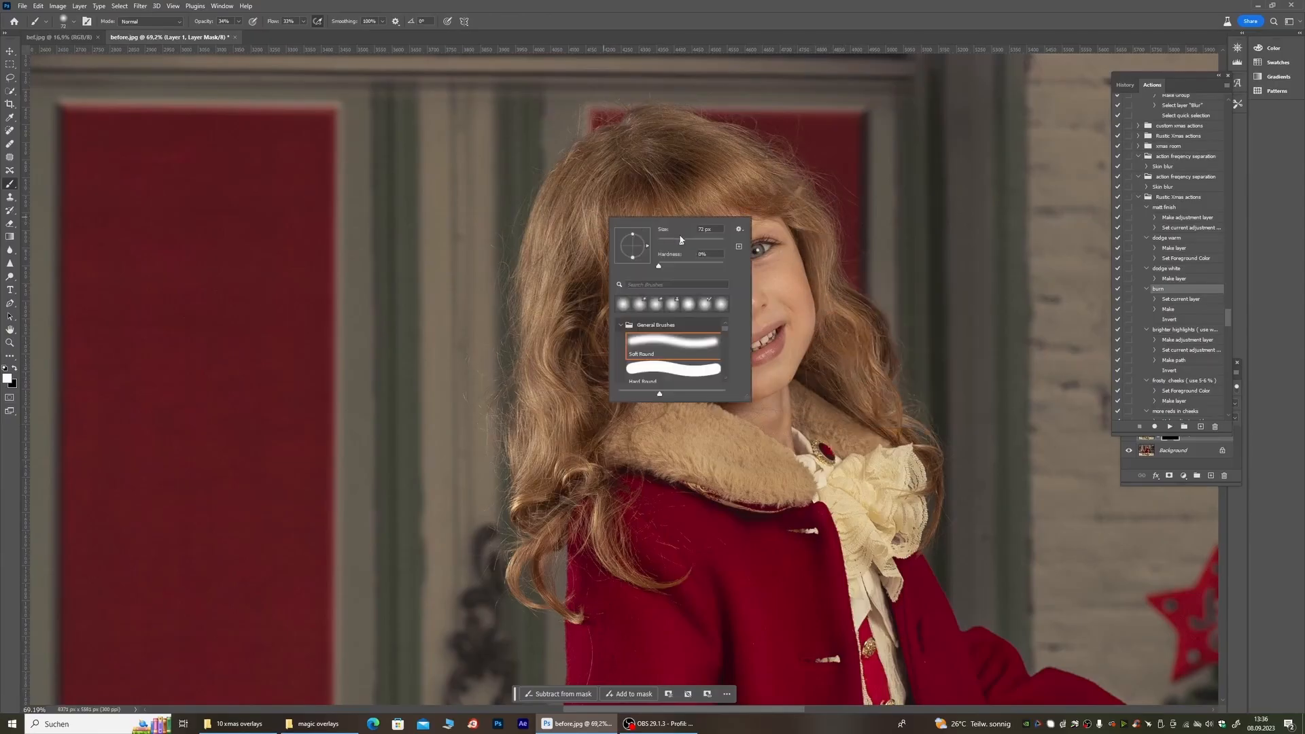
left_click(802, 243)
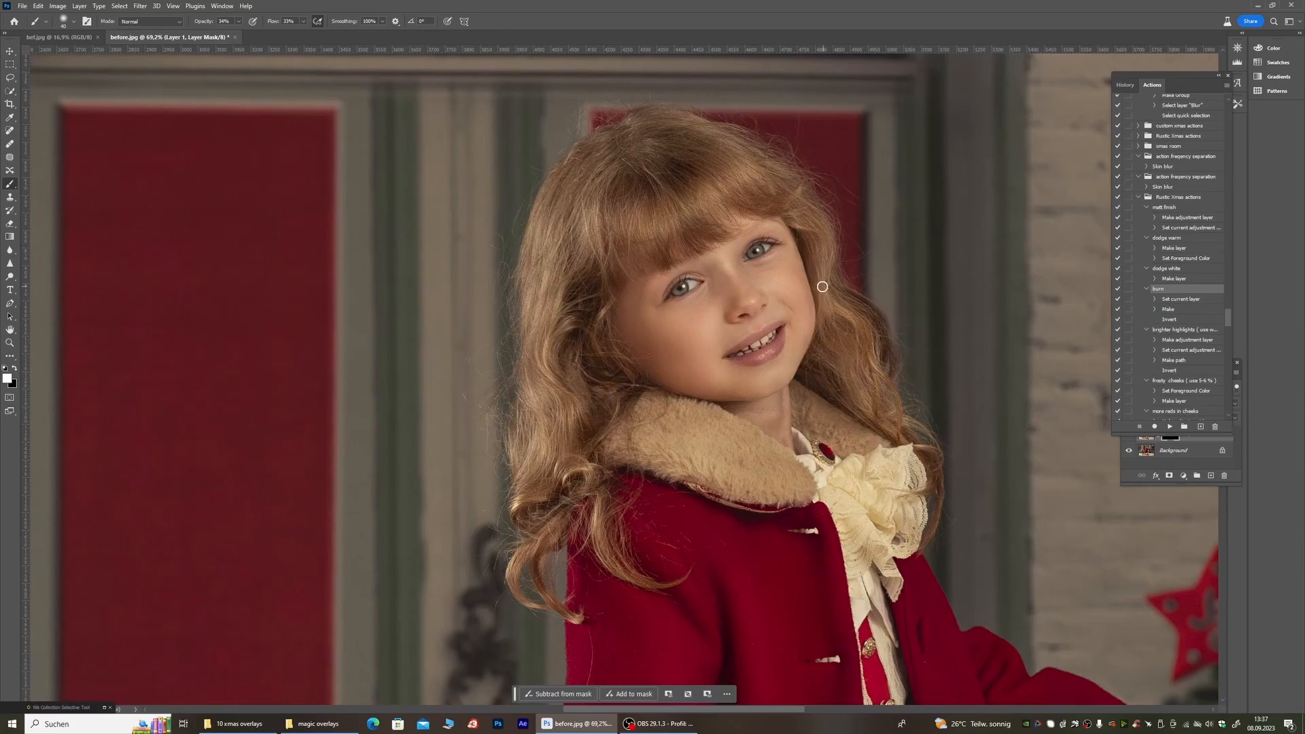
Step: Enlarge the soft brush in stages and paint burn shading into the long hair from the curls up to the crown
right_click(479, 380)
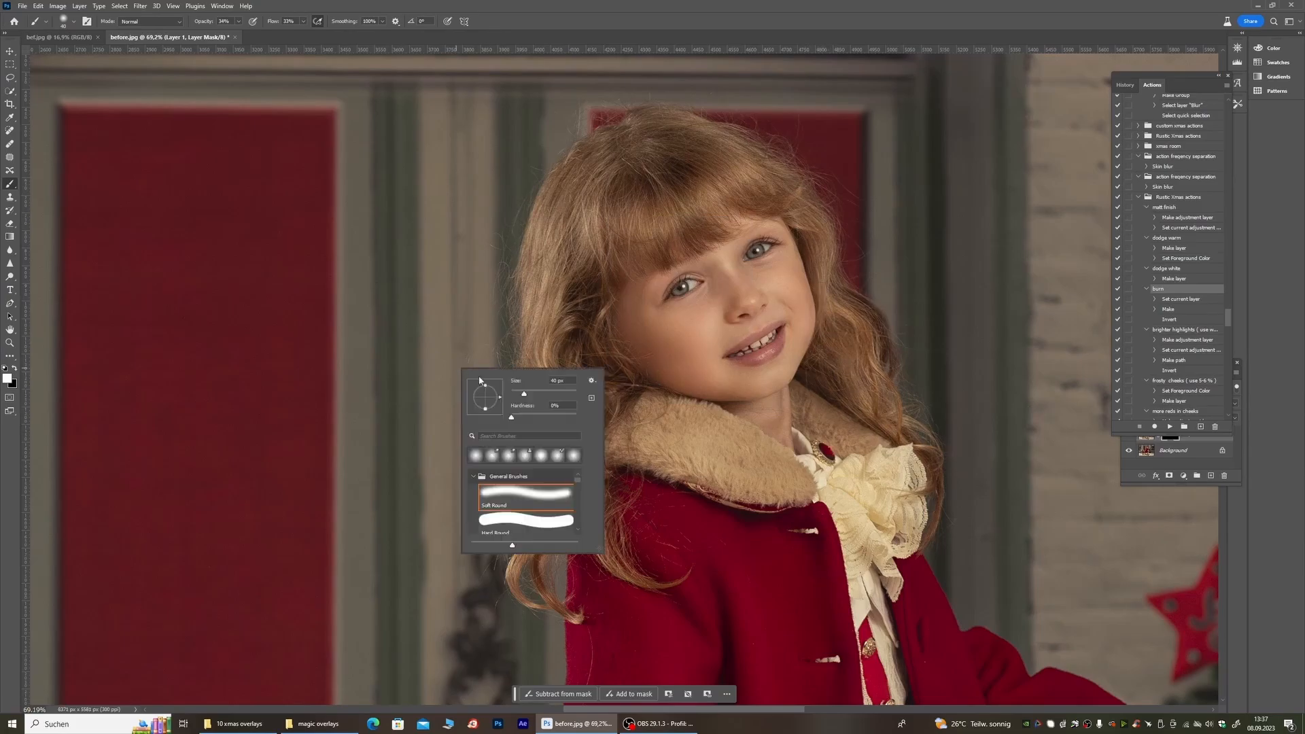
left_click(534, 393)
left_click(533, 365)
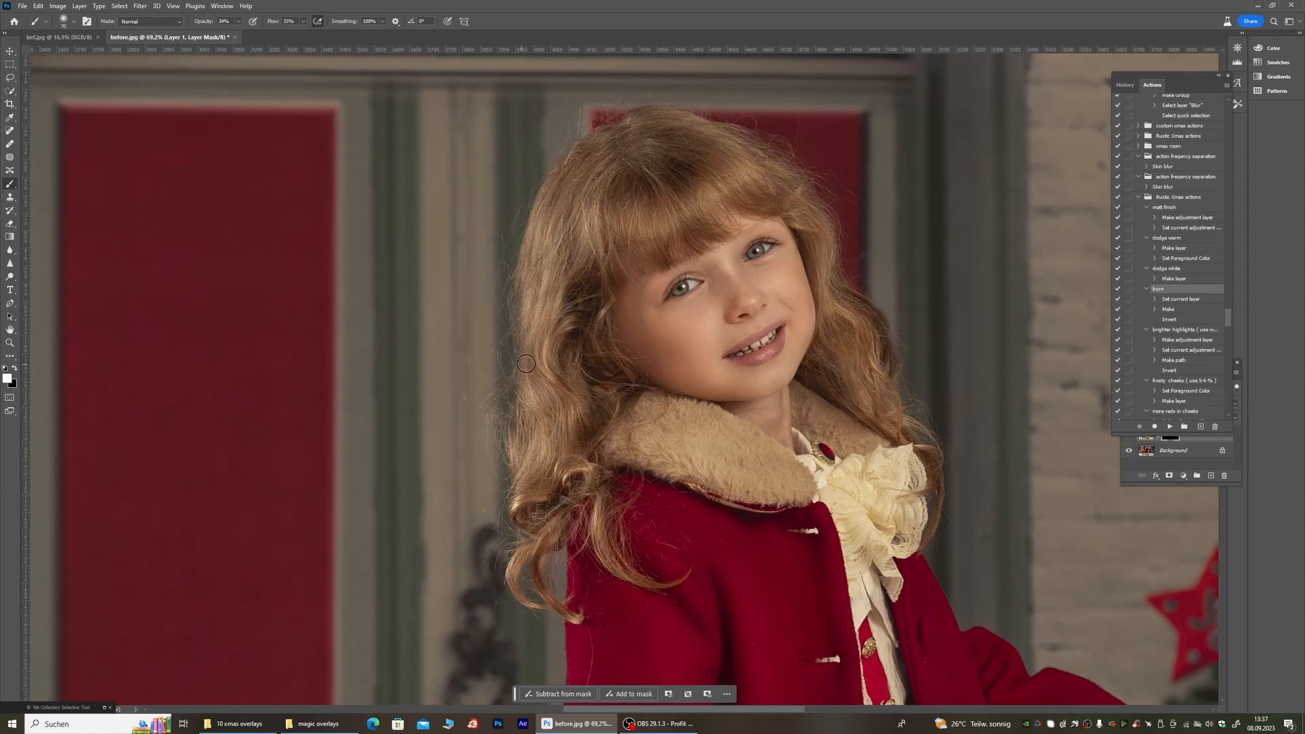
right_click(455, 300)
left_click(552, 324)
left_click(570, 204)
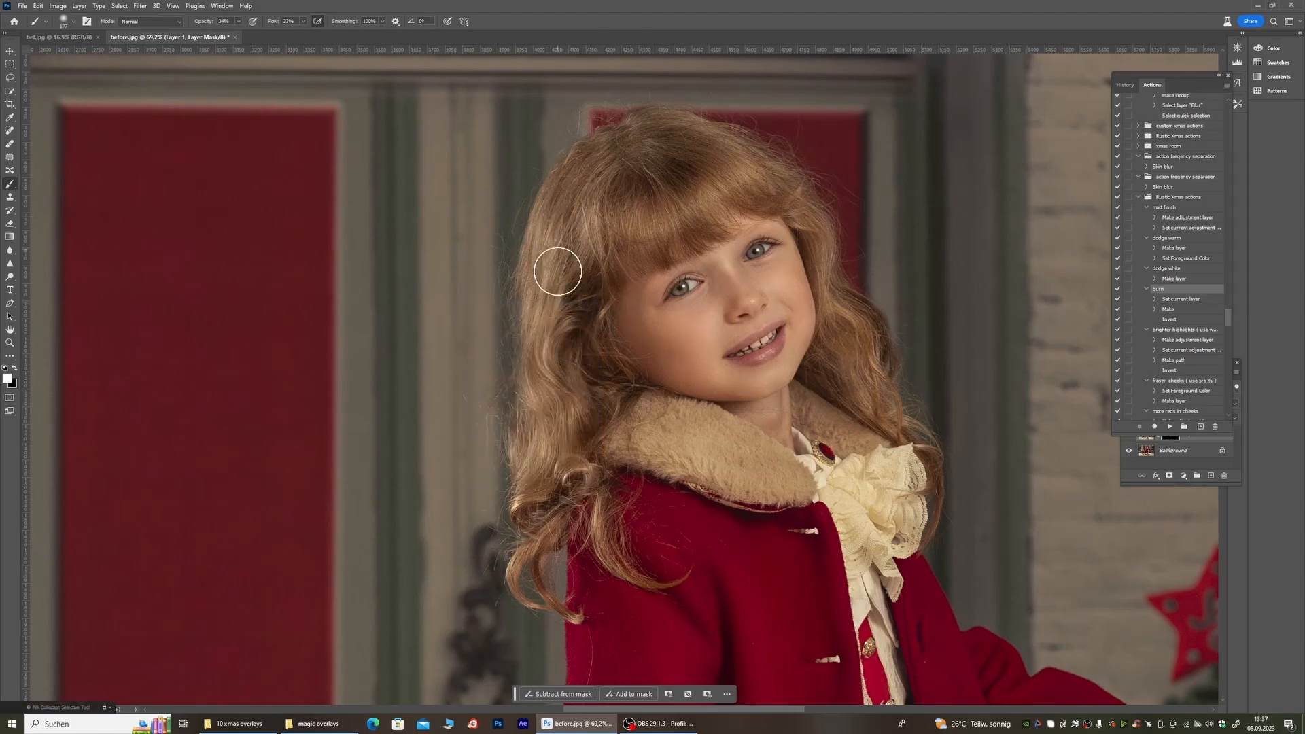
Step: Enlarge the soft brush further and burn the folds and sleeve of the red coat on the mask
scroll(596, 250, "down", 5)
scroll(588, 250, "down", 4)
scroll(597, 431, "up", 3)
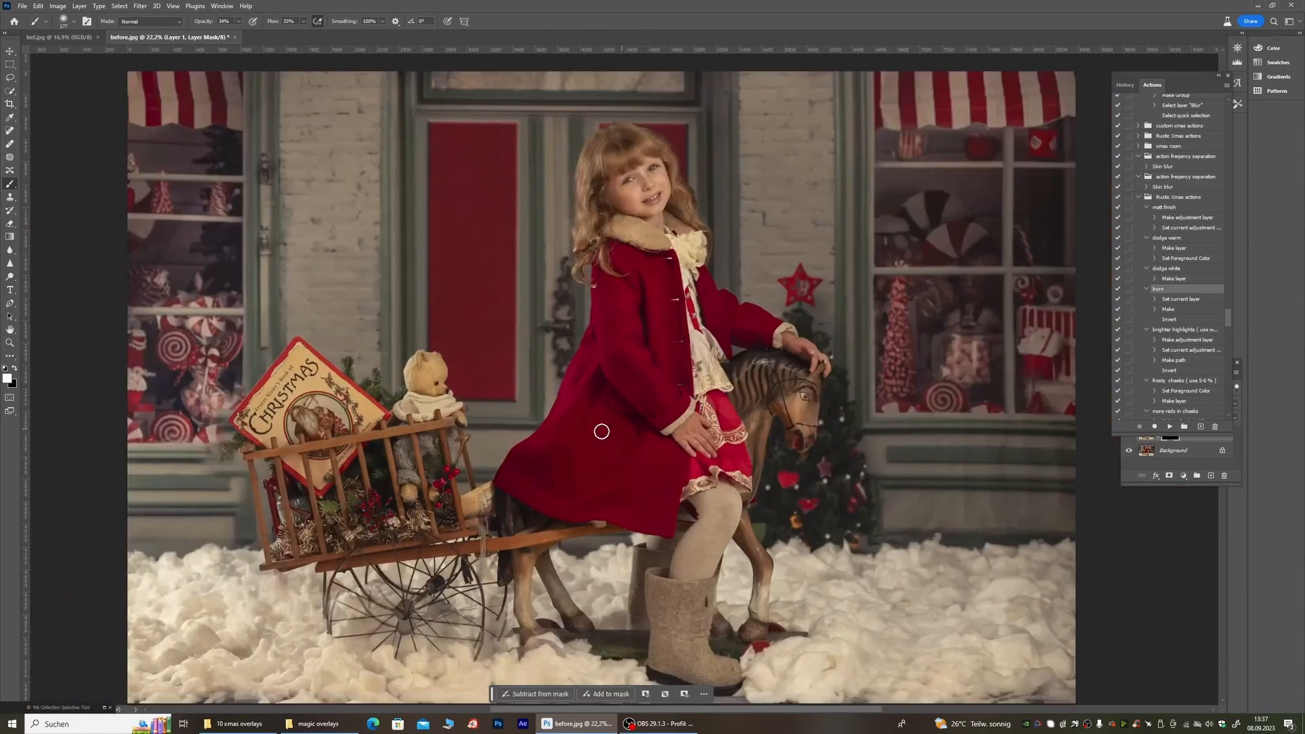
scroll(625, 555, "up", 1)
right_click(618, 582)
left_click(626, 555)
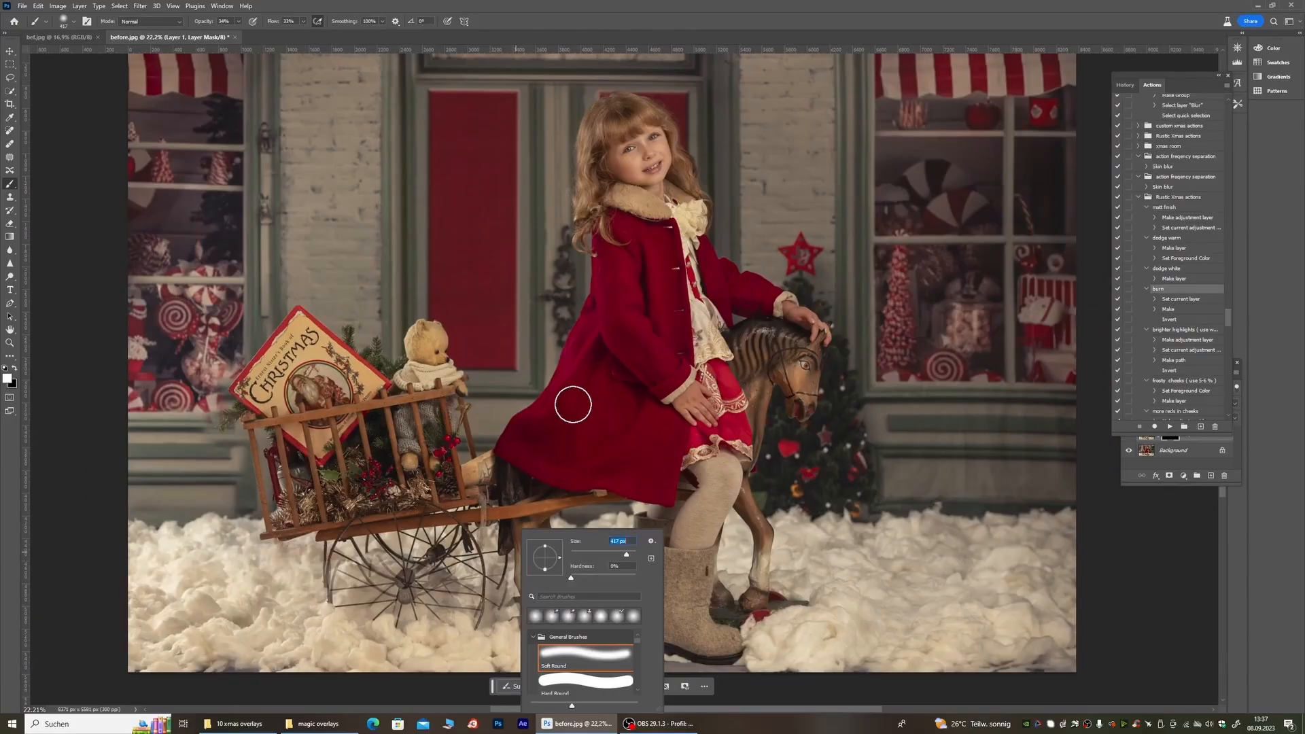
left_click(573, 405)
mouse_move(633, 287)
left_mouse_down()
mouse_move(660, 386)
mouse_move(677, 368)
mouse_move(674, 266)
mouse_move(692, 301)
mouse_move(699, 282)
mouse_move(753, 306)
left_mouse_up()
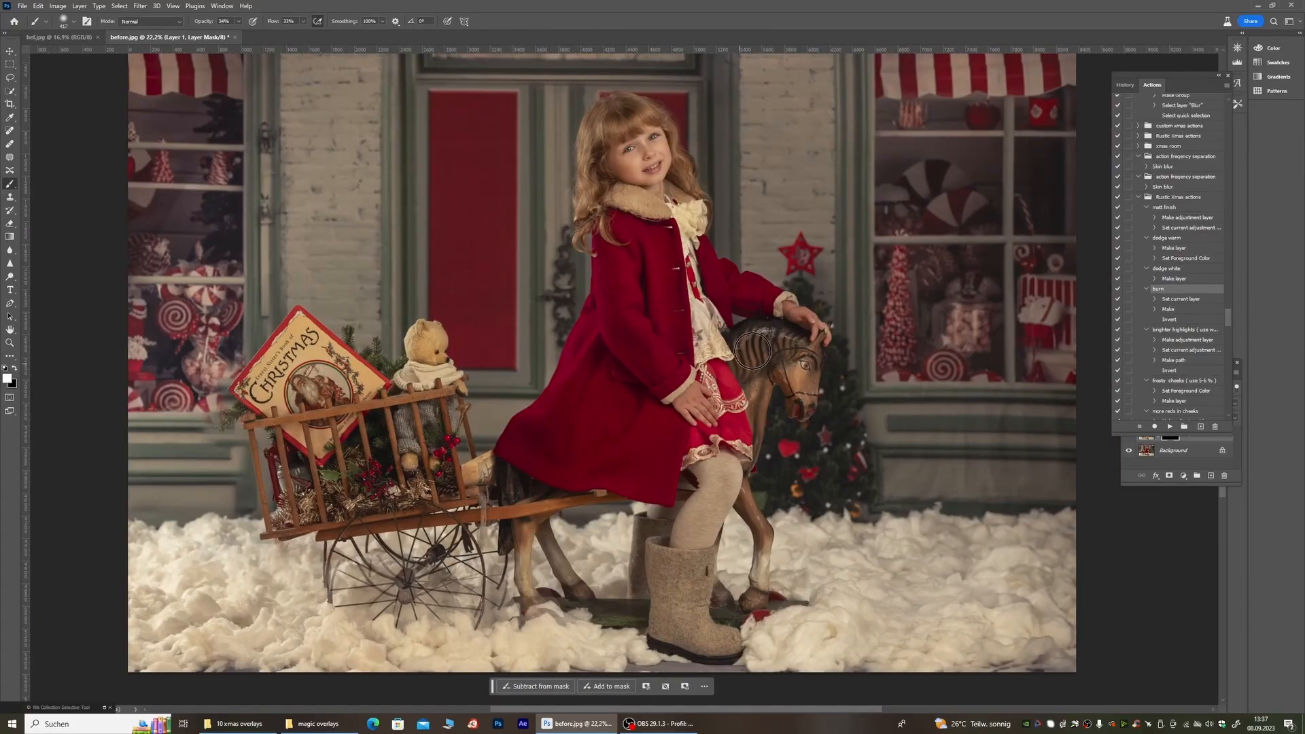
Step: Burn the rocking horse, the teddy bear and the wooden cart on the mask, adjusting the soft brush up to 322 px
right_click(804, 461)
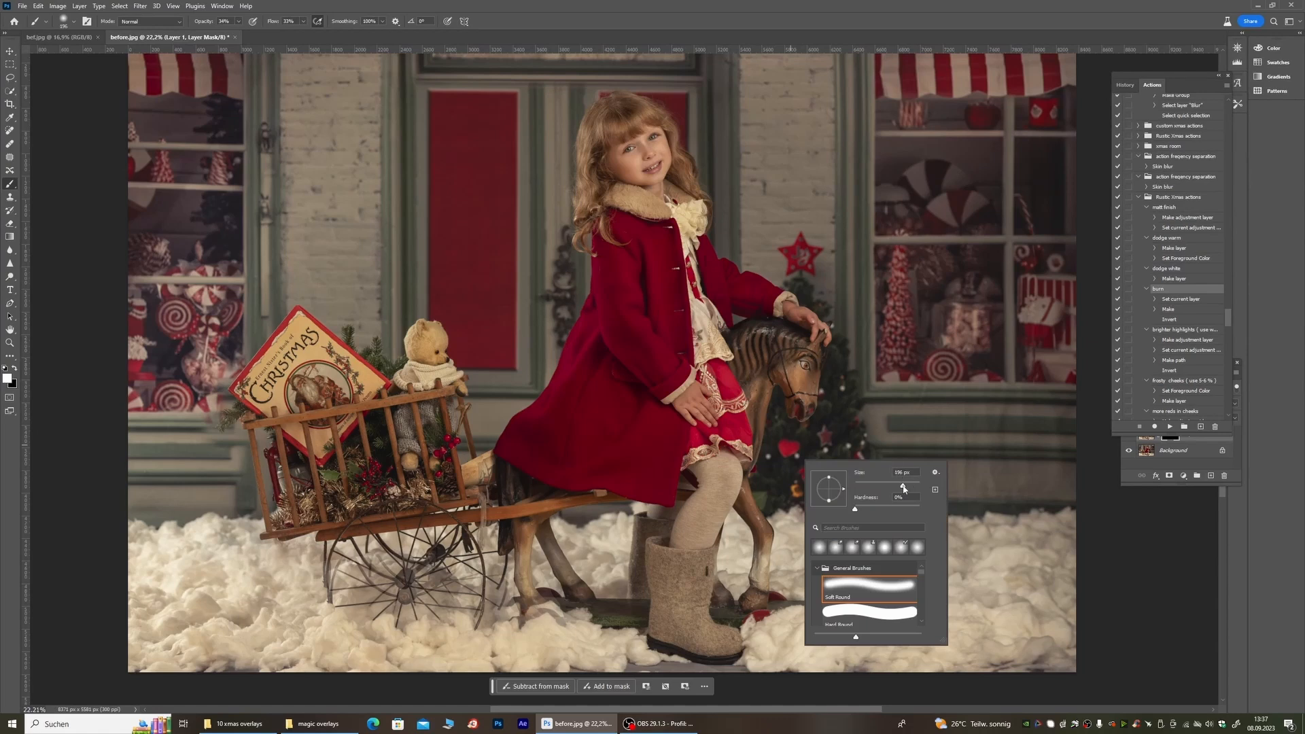
key("Return")
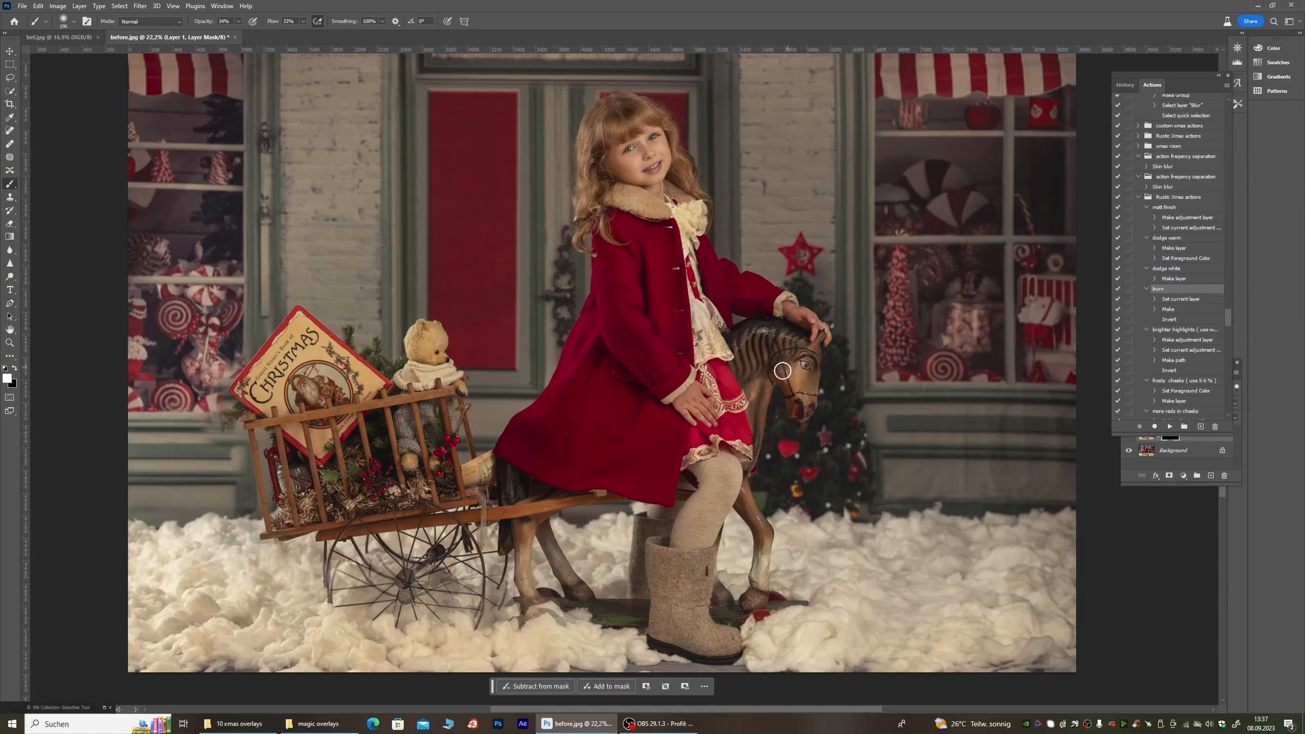
right_click(494, 514)
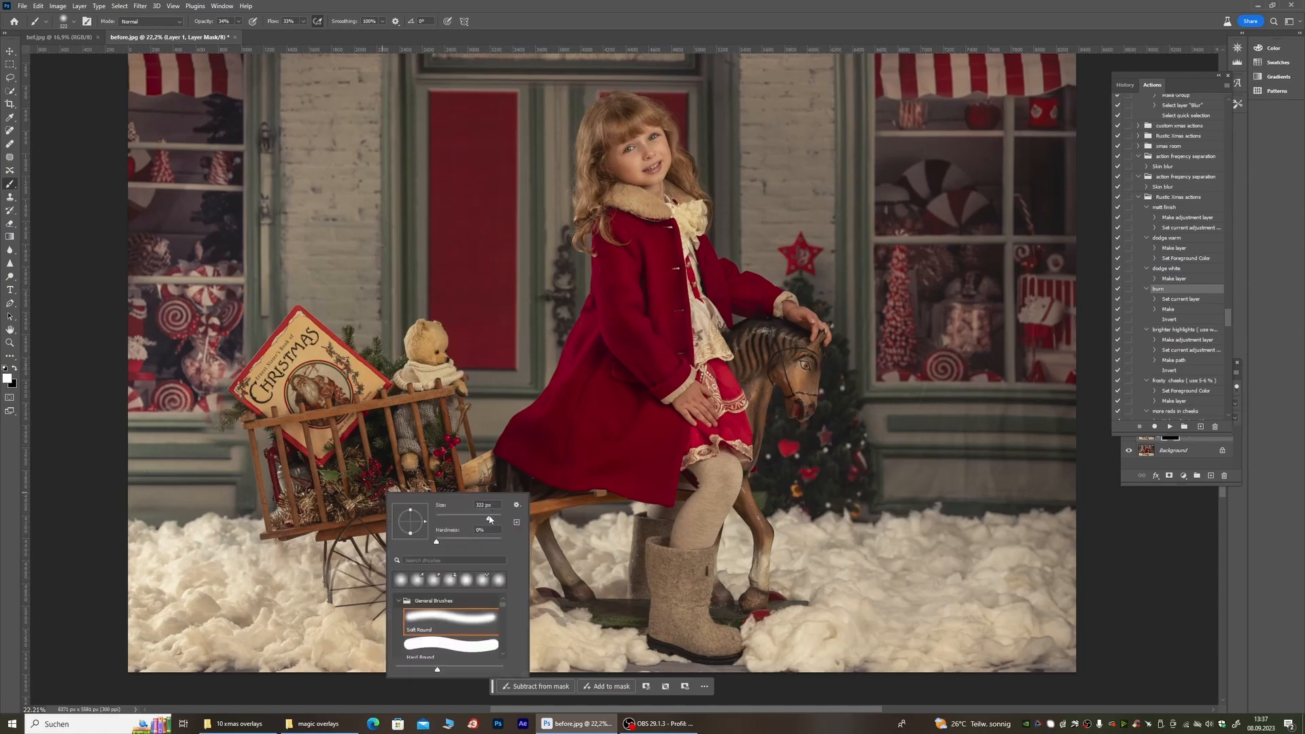
key("Return")
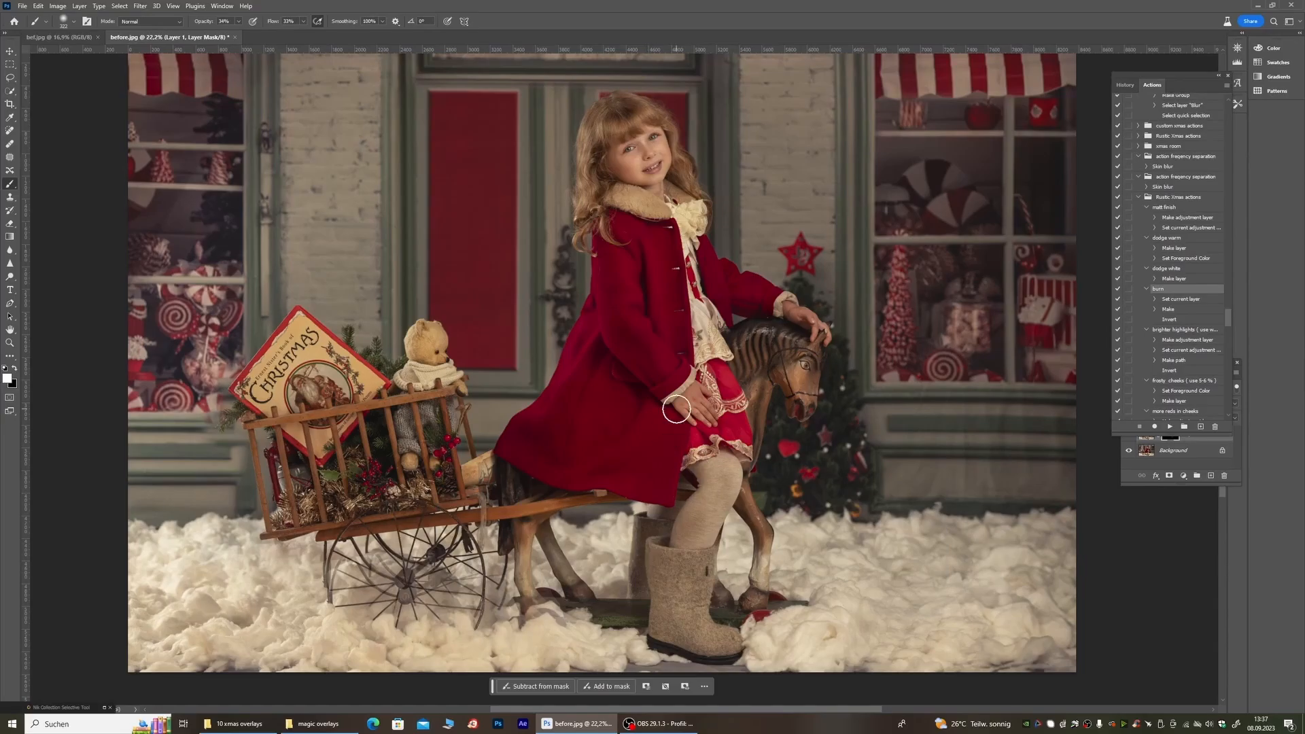
key("z")
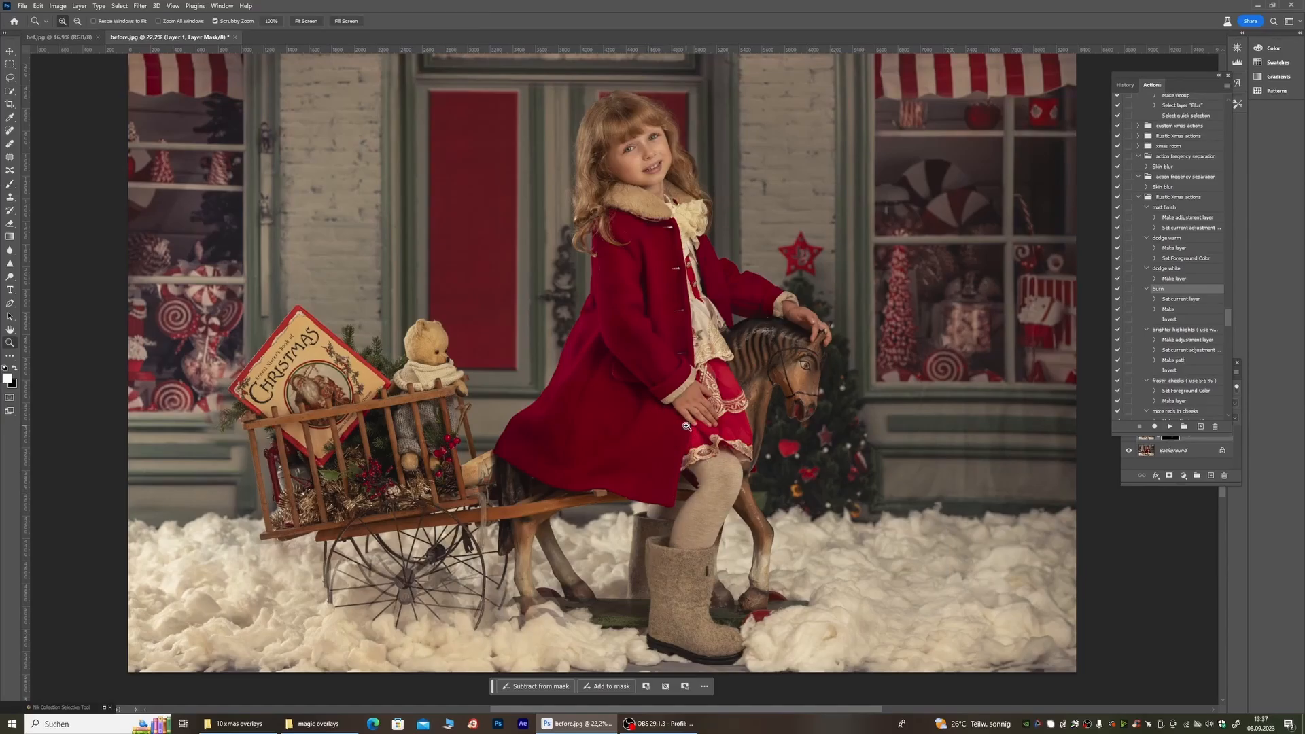
left_click(10, 184)
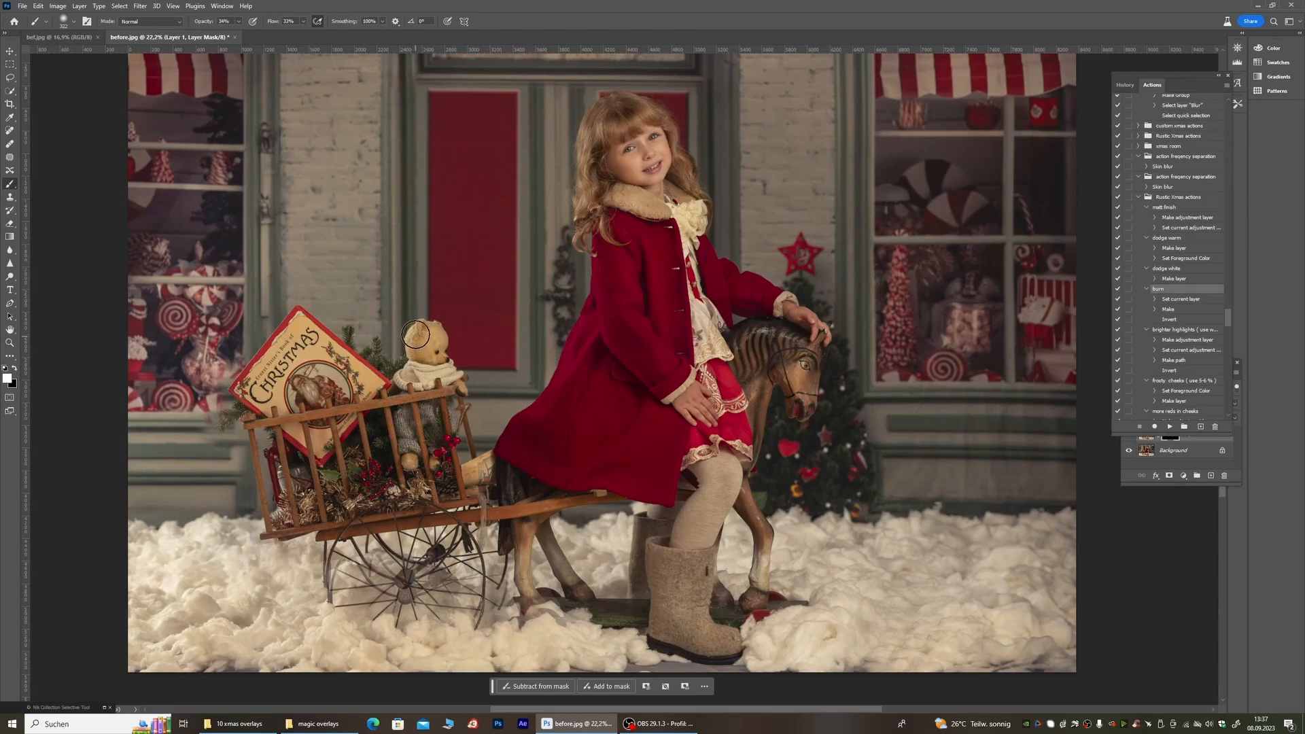
scroll(309, 378, "up", 2)
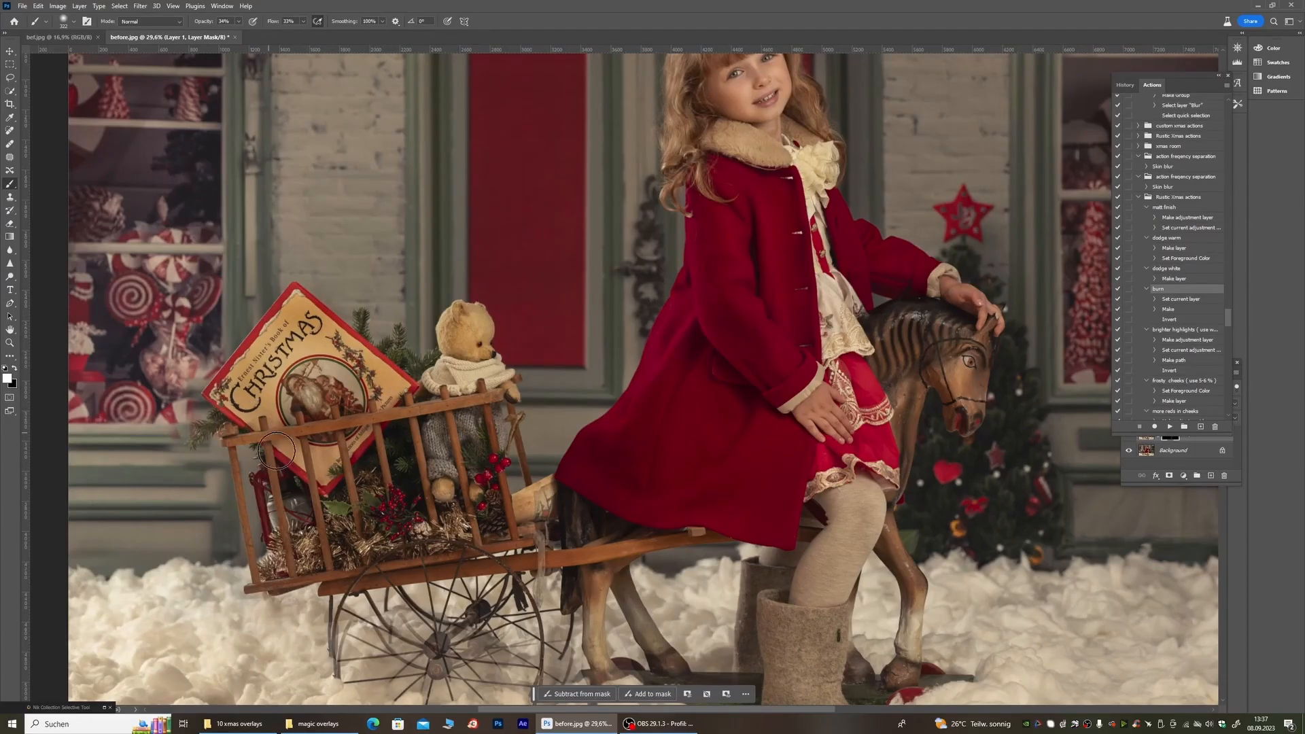
scroll(549, 360, "down", 3)
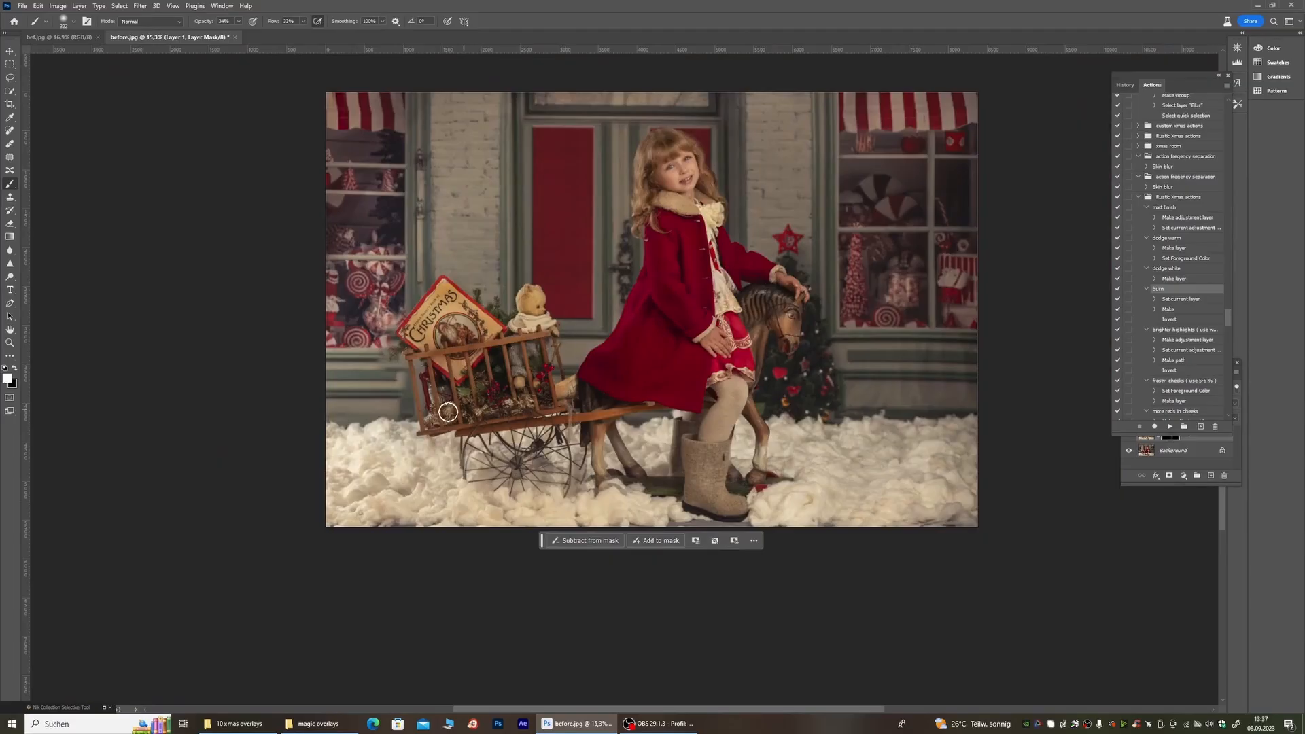
scroll(468, 355, "up", 2)
Step: Enlarge the soft brush to a very large size and burn the outer edges and corners of the whole picture
right_click(490, 331)
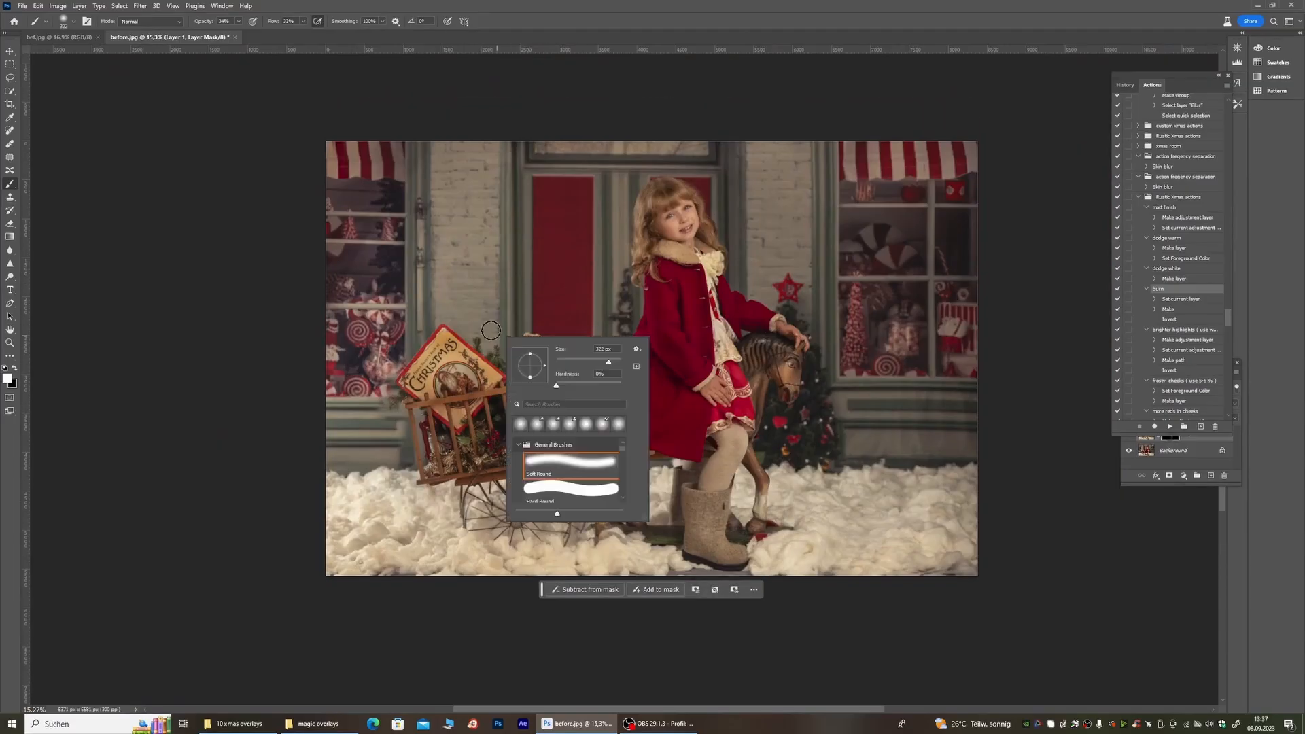
left_click_drag(617, 367, 616, 368)
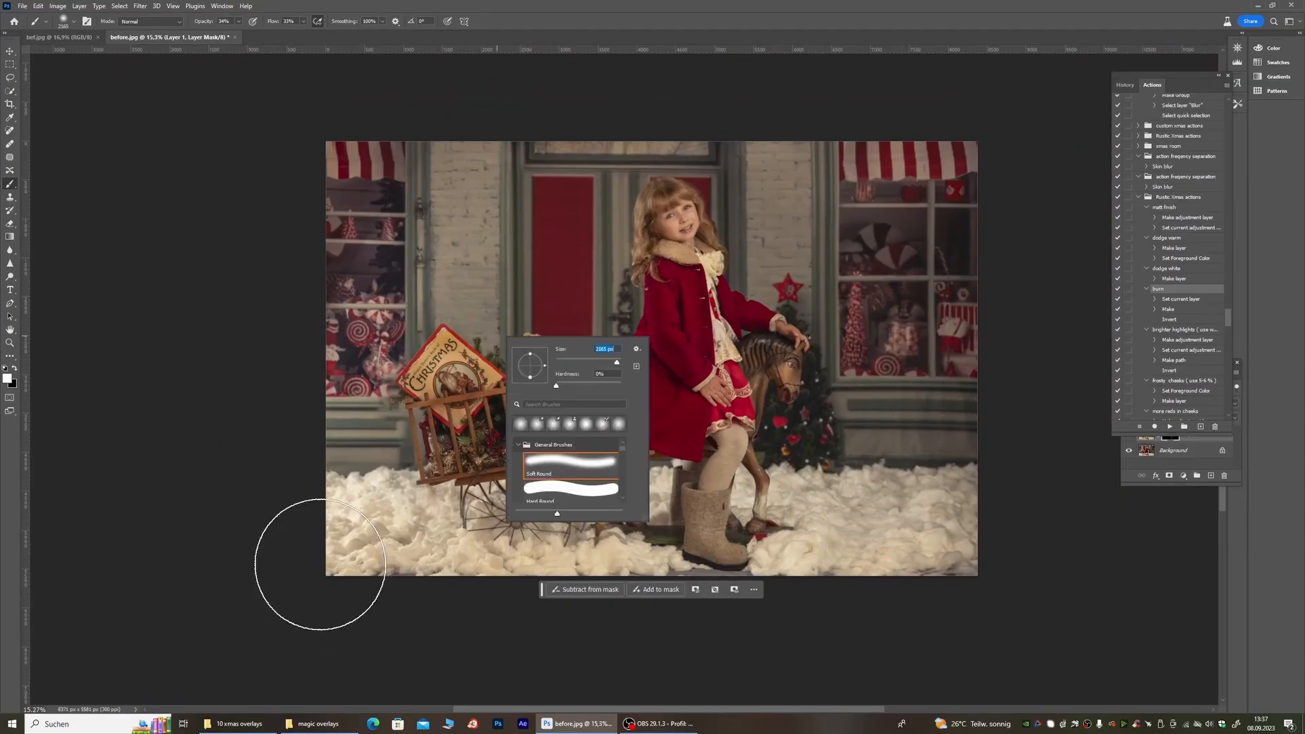
left_click(343, 519)
scroll(434, 455, "down", 3)
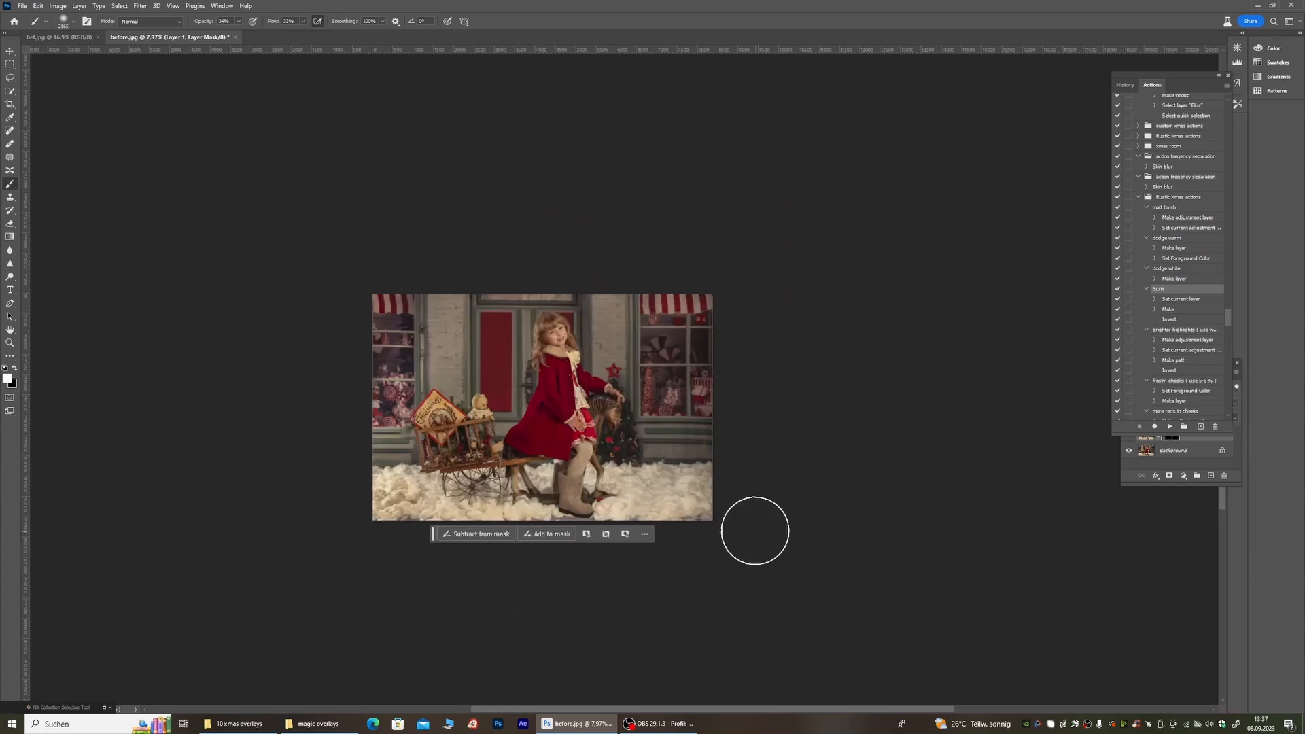
scroll(595, 426, "up", 3)
scroll(494, 424, "down", 2)
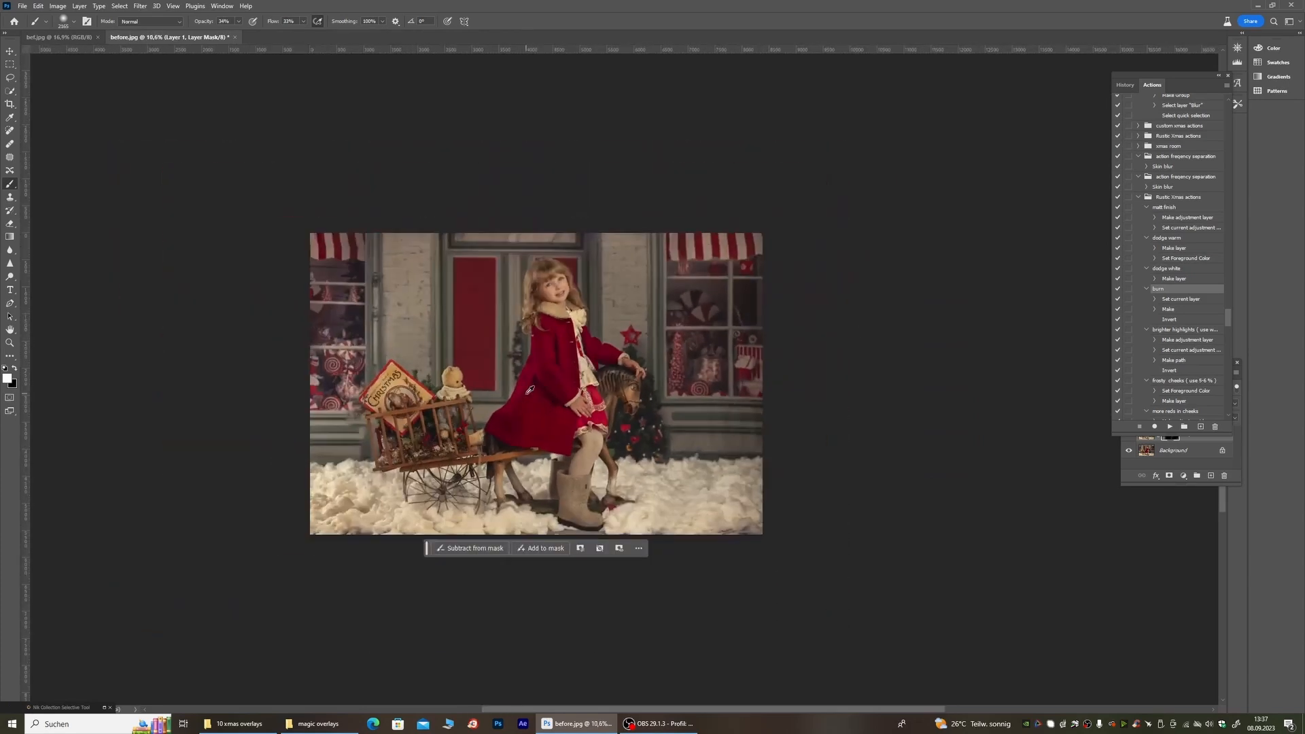
scroll(494, 424, "up", 3)
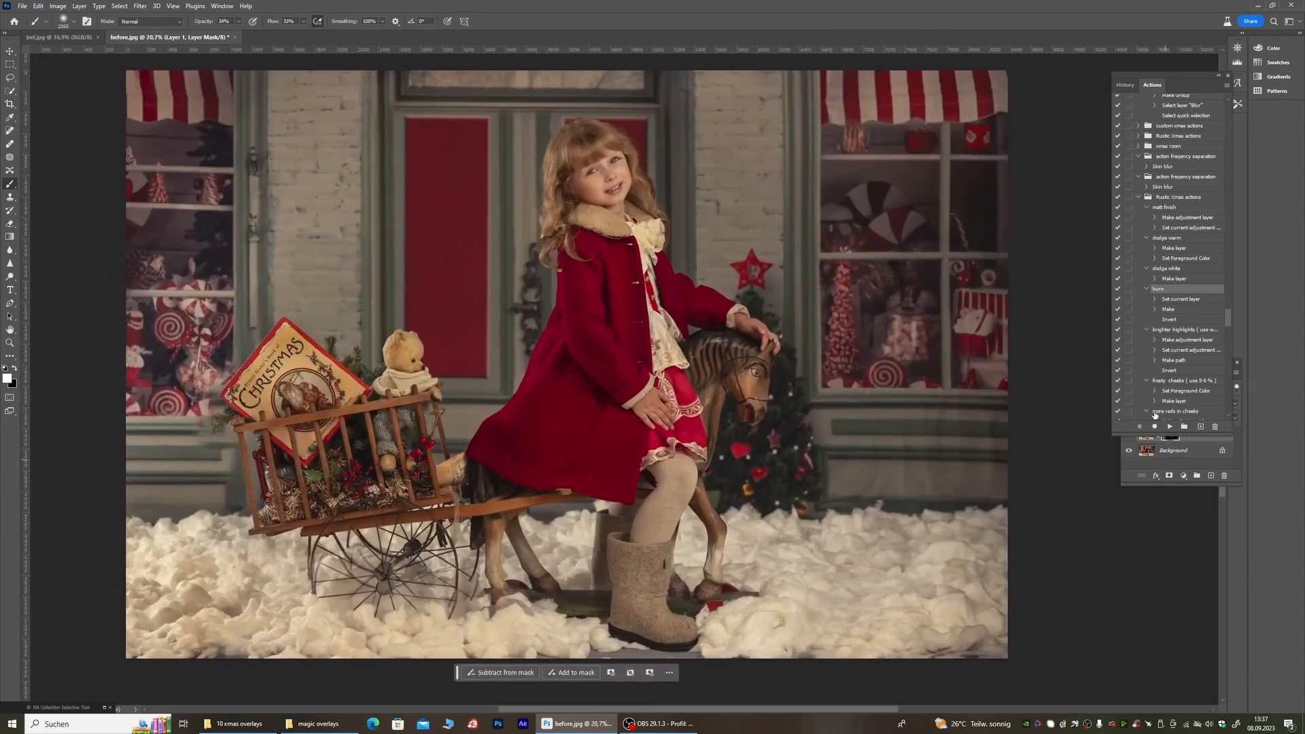
Step: Compare the picture with Layer 1 hidden and shown to judge the burn shading
left_click(1151, 465)
left_click(1129, 435)
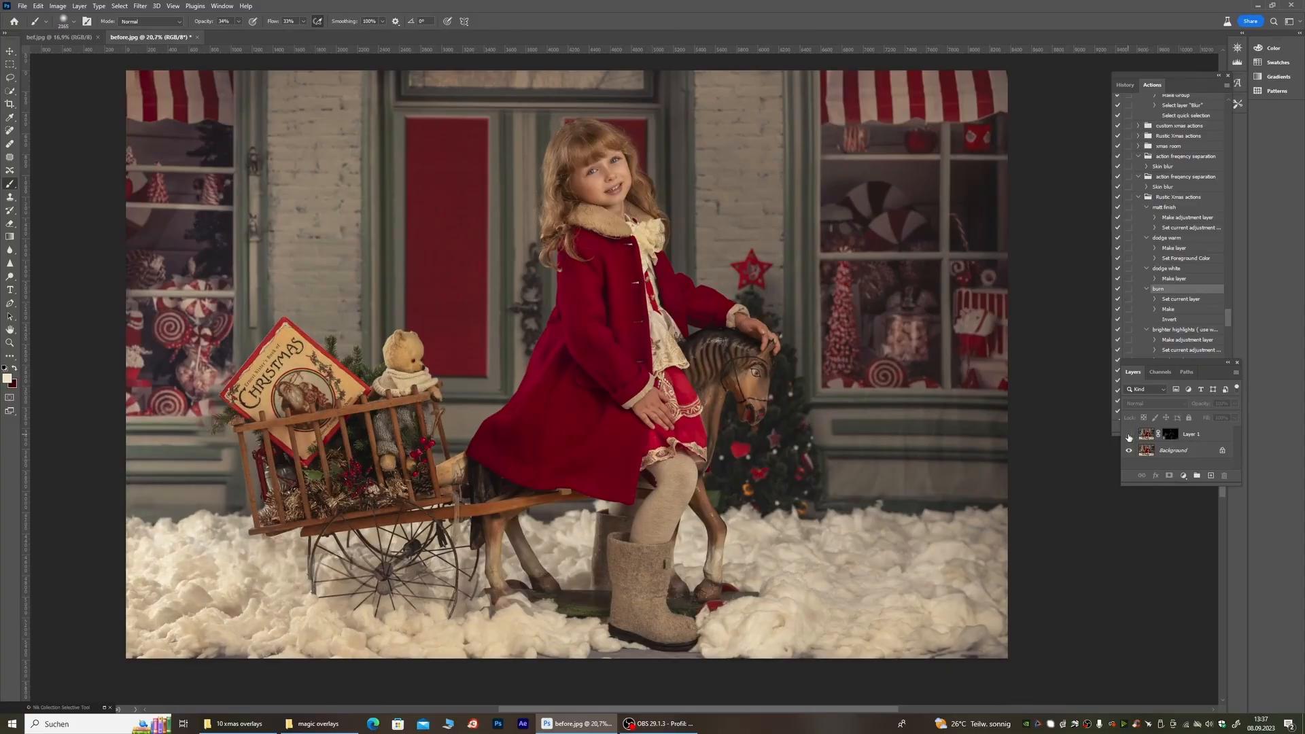
left_click(1129, 435)
left_click(1129, 437)
left_click(1129, 437)
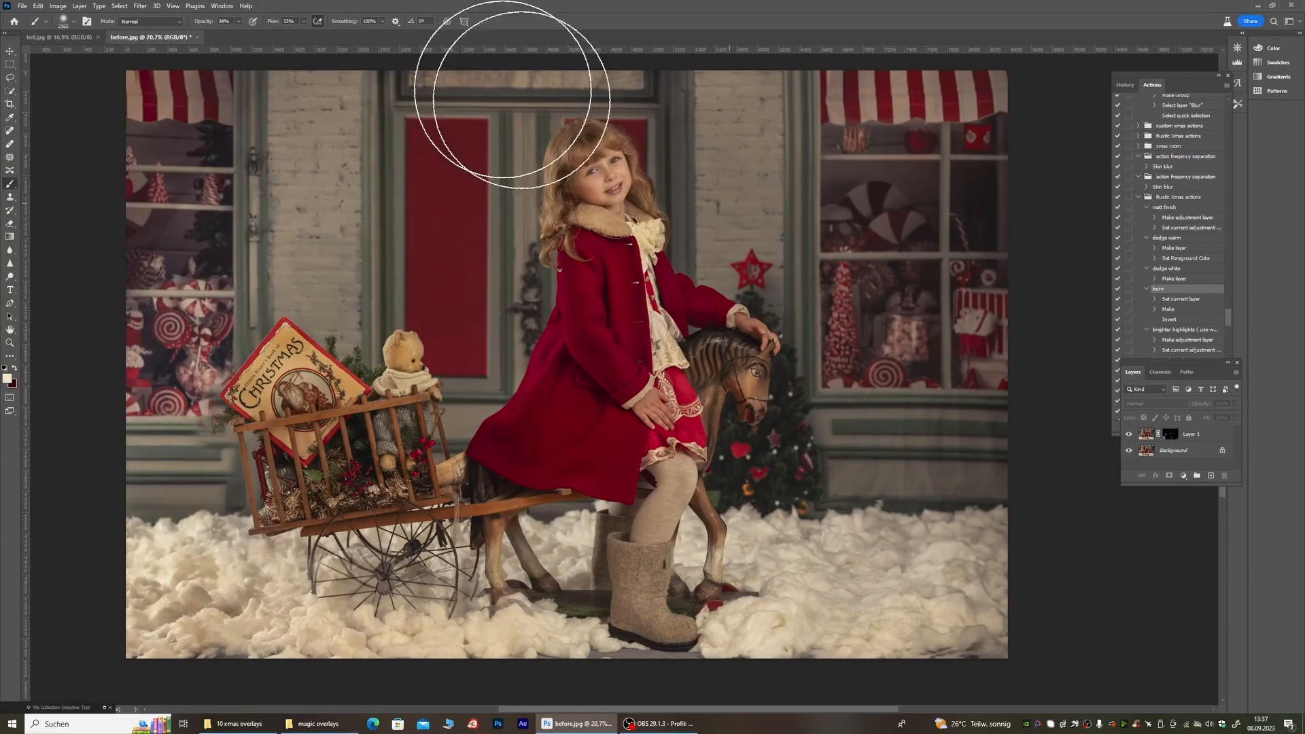
Step: Reduce the brush size, target Layer 1's mask, and continue the burn shading around the cheek and hair
scroll(564, 151, "up", 7)
right_click(406, 214)
left_click(499, 238)
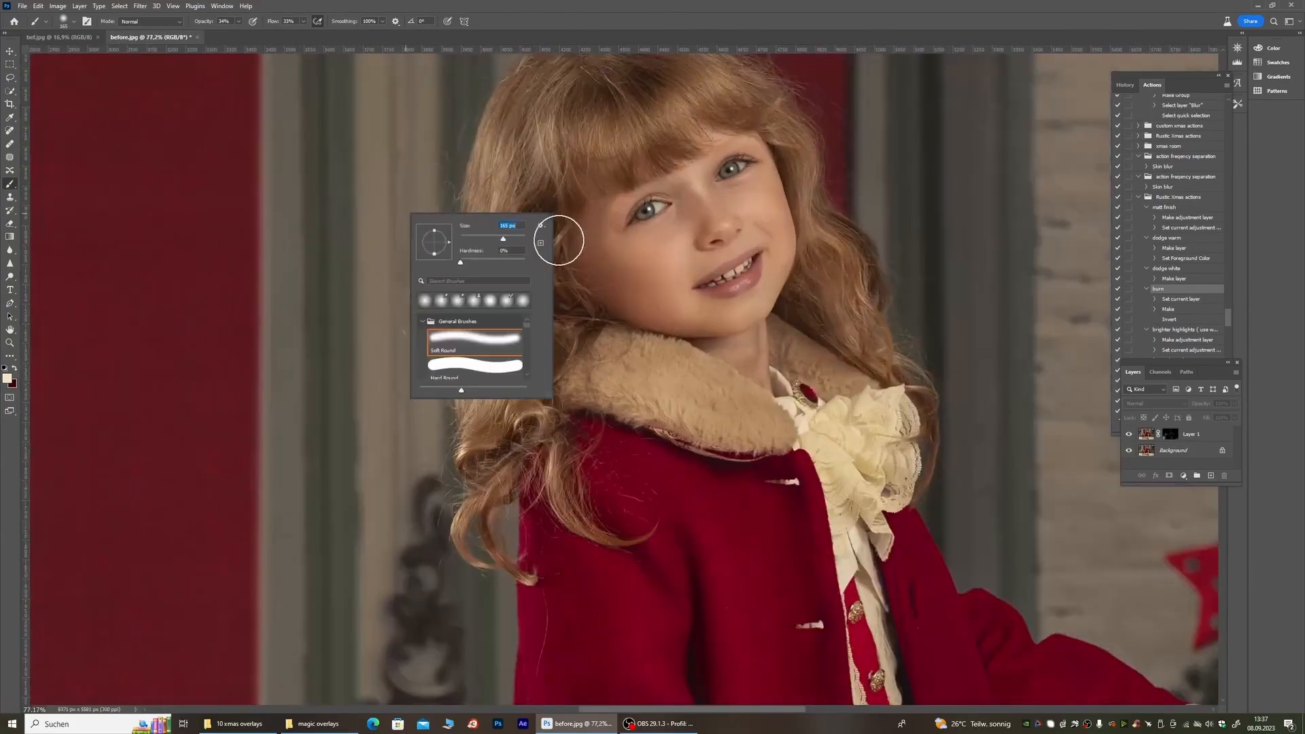
left_click(603, 276)
key("Delete")
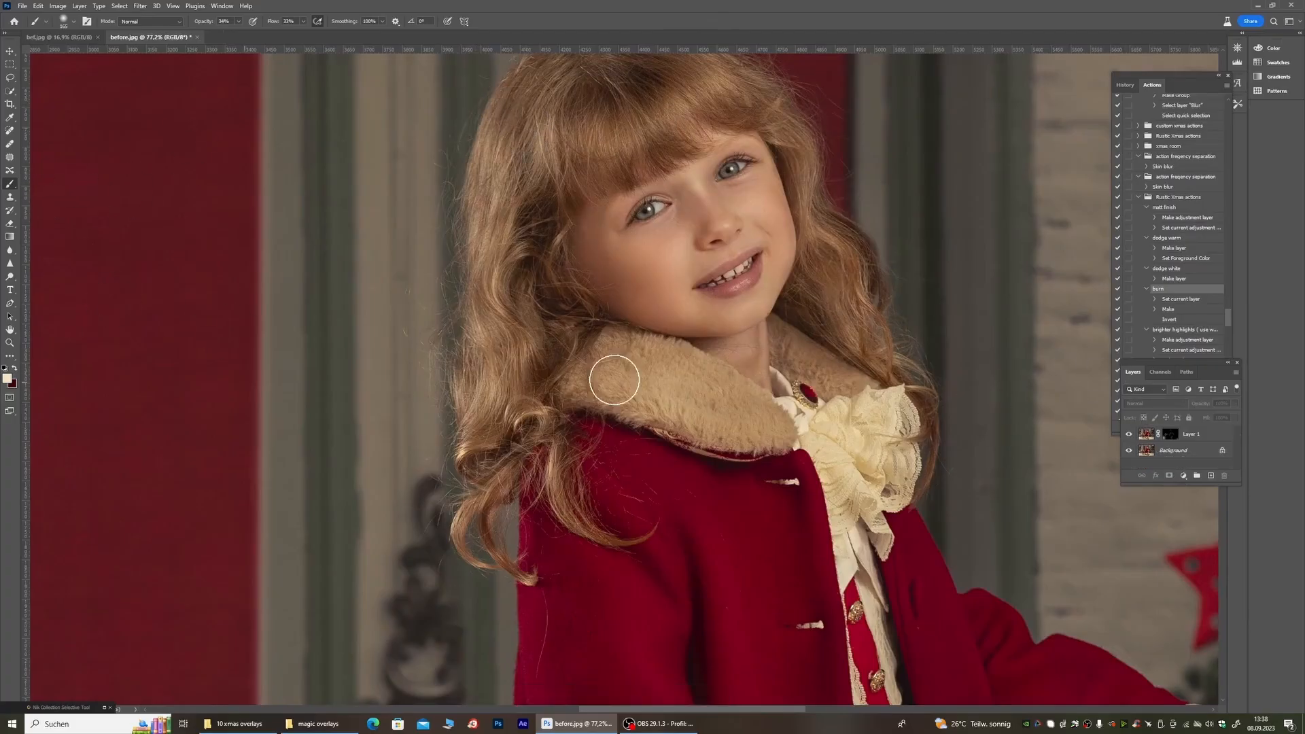
left_click(1170, 436)
left_click(1170, 436)
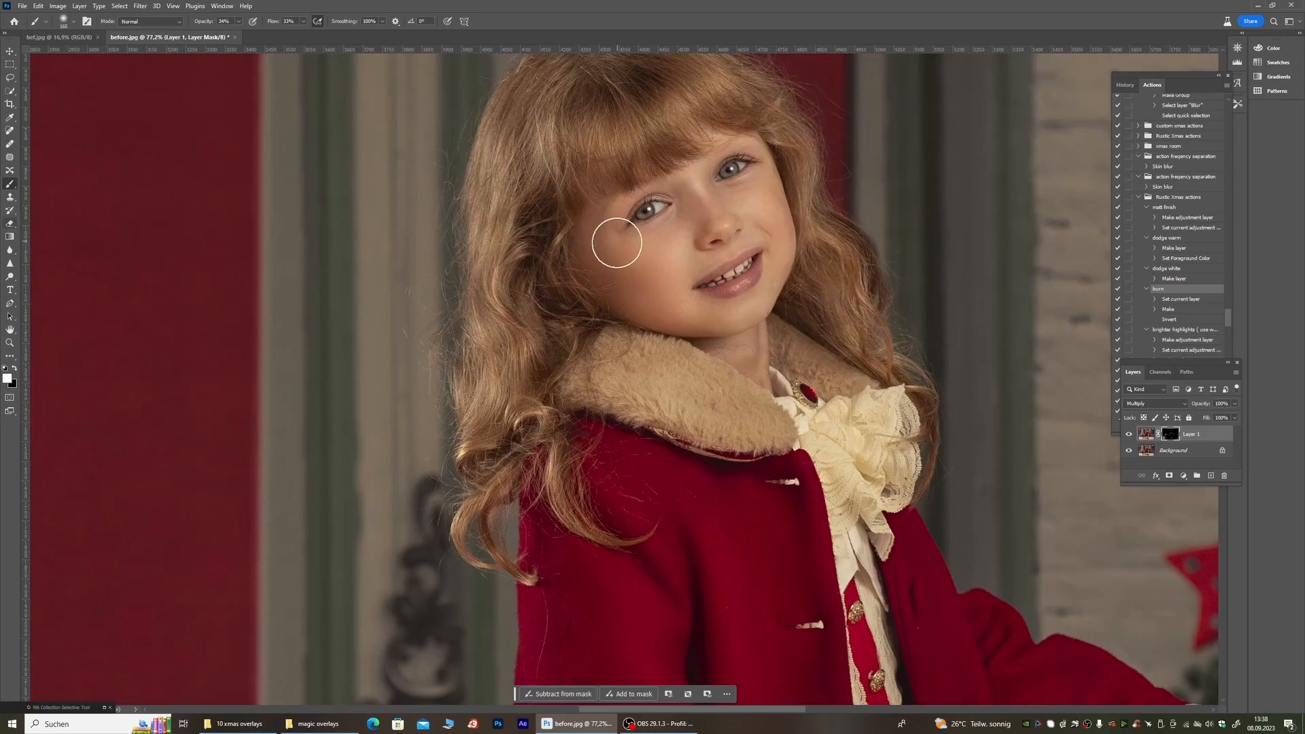
scroll(561, 177, "down", 2)
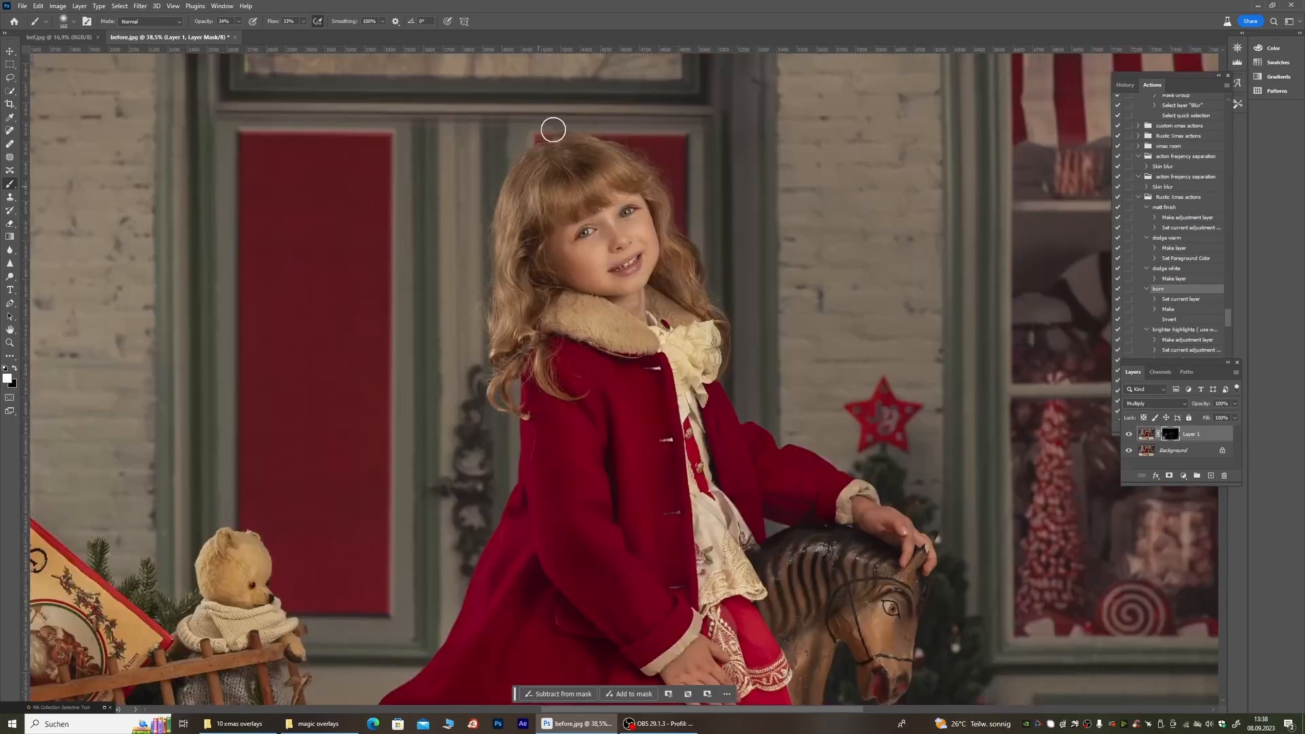
Step: Target Layer 1's image instead of its mask, set the brush opacity to 19%, and brush over the side of the face
key("ctrl+2")
scroll(539, 81, "up", 2)
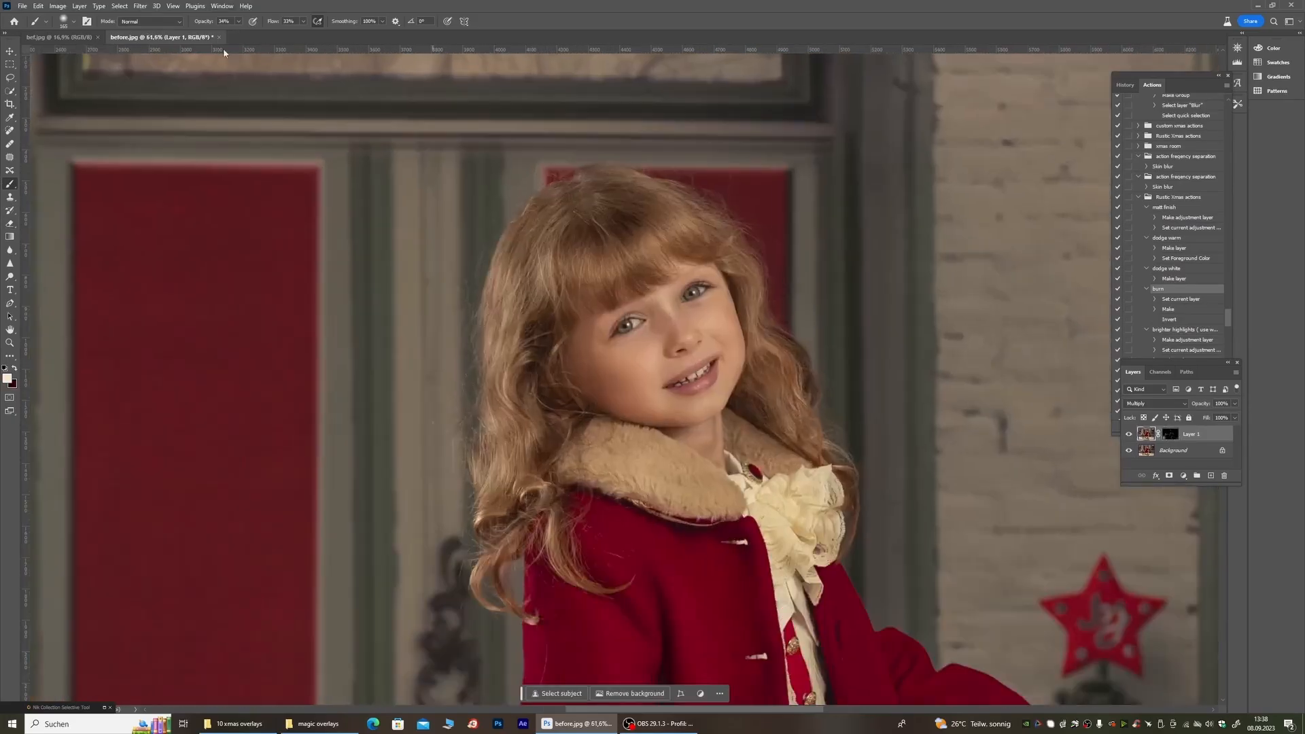
left_click(238, 21)
mouse_move(580, 361)
left_mouse_down()
mouse_move(566, 332)
mouse_move(575, 361)
mouse_move(572, 338)
mouse_move(572, 371)
left_mouse_up()
scroll(614, 264, "down", 5)
scroll(591, 209, "up", 6)
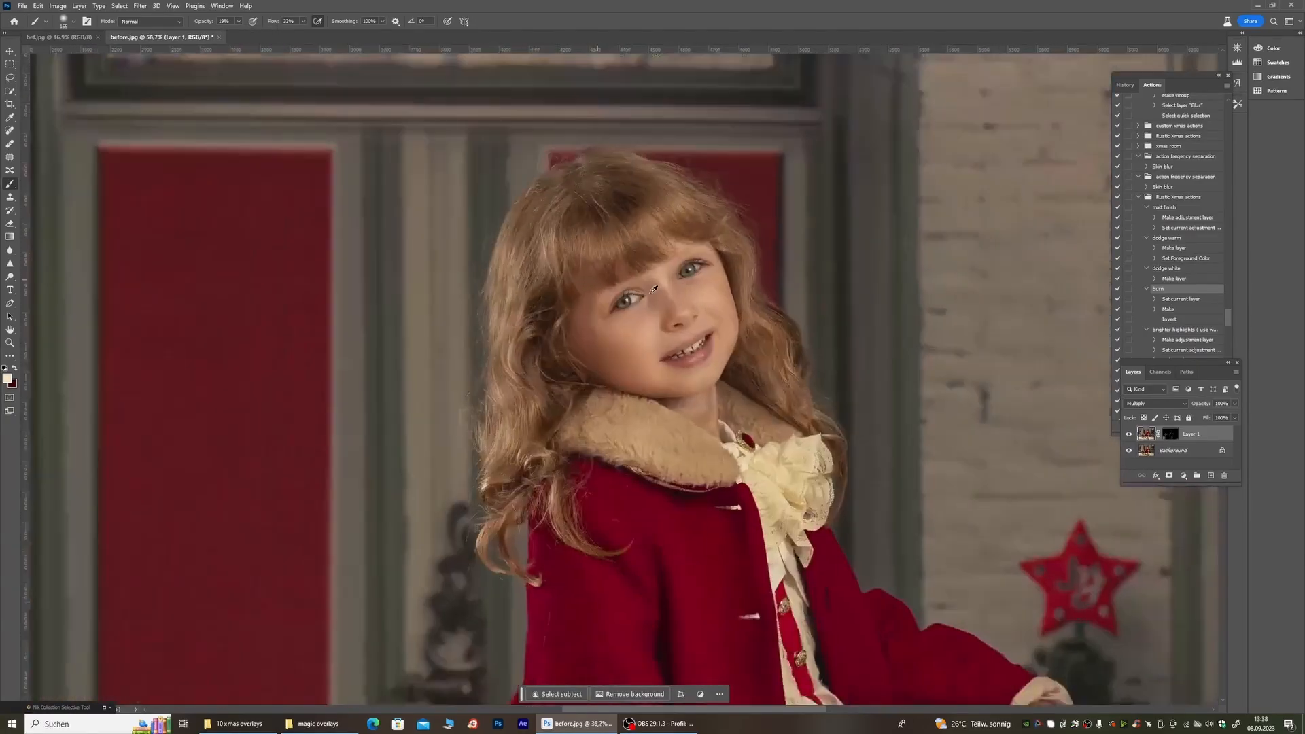
Step: Flatten the burned picture into the background and duplicate it onto a new layer
scroll(833, 299, "down", 1)
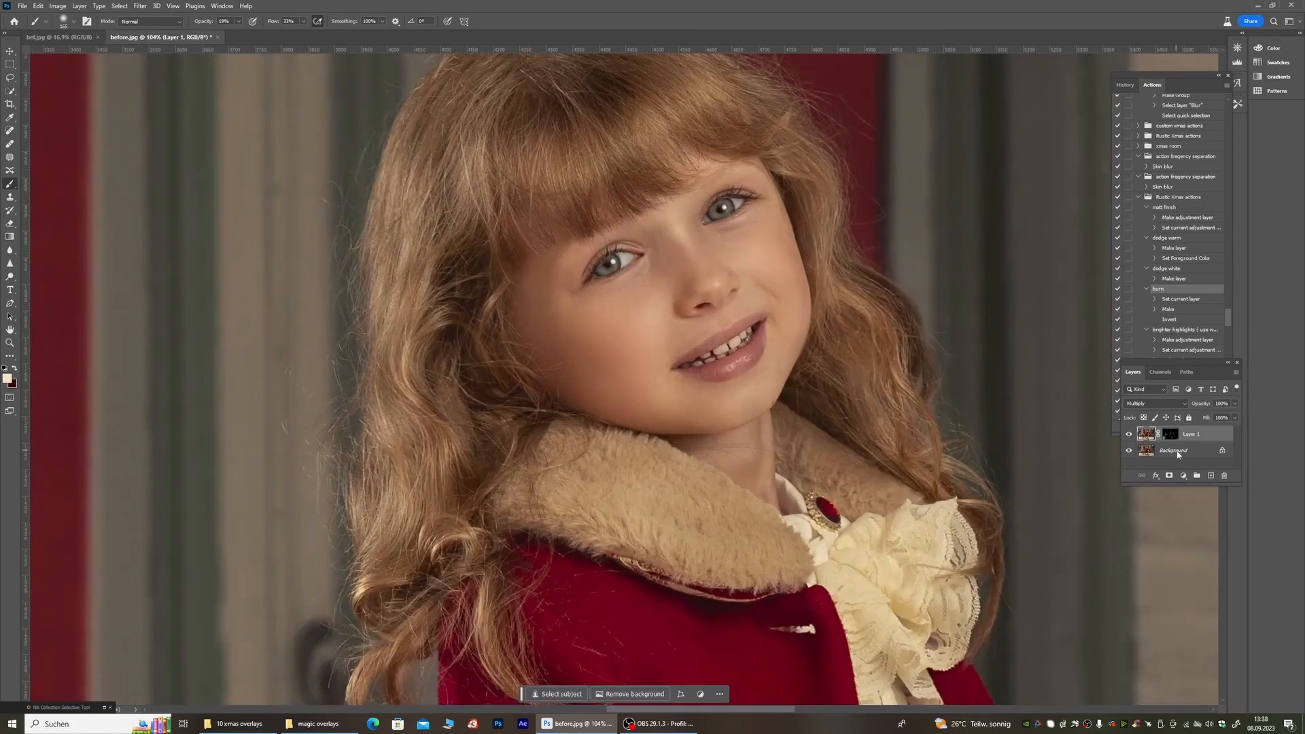
right_click(1177, 452)
left_click(1193, 562)
scroll(601, 233, "down", 2)
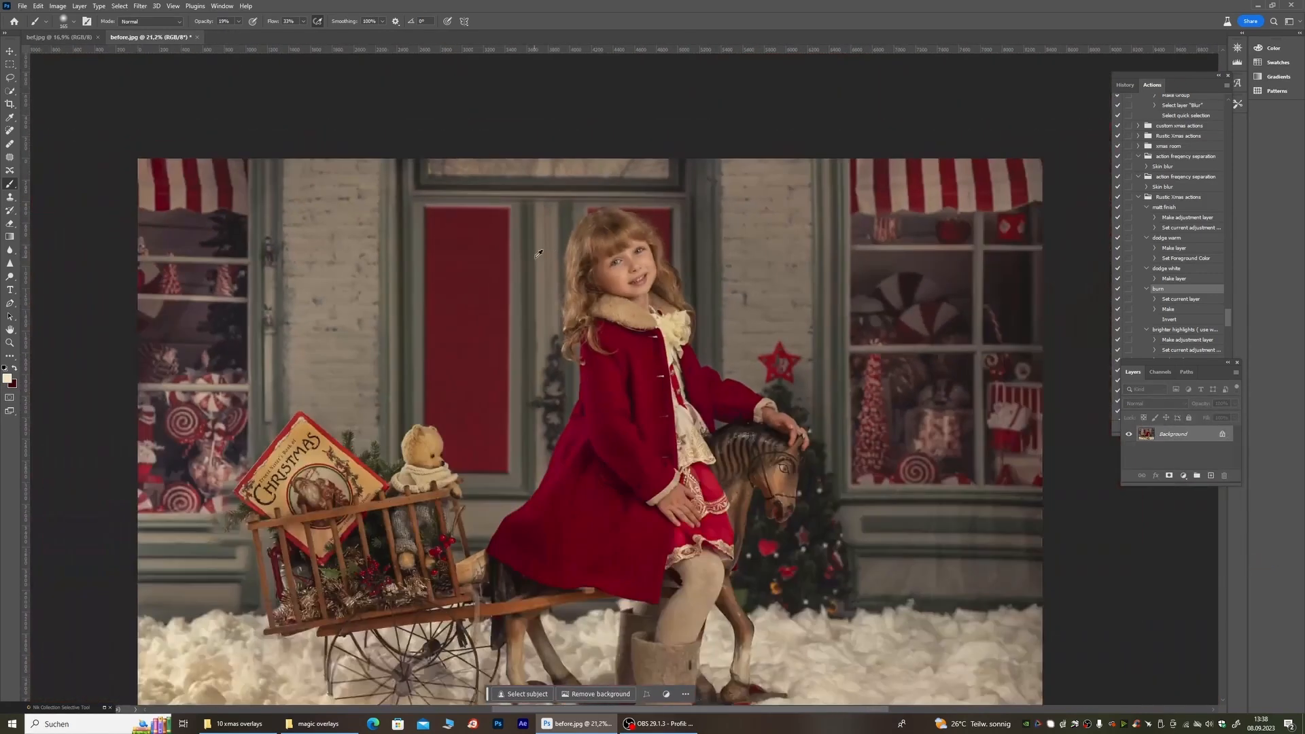
scroll(632, 253, "up", 10)
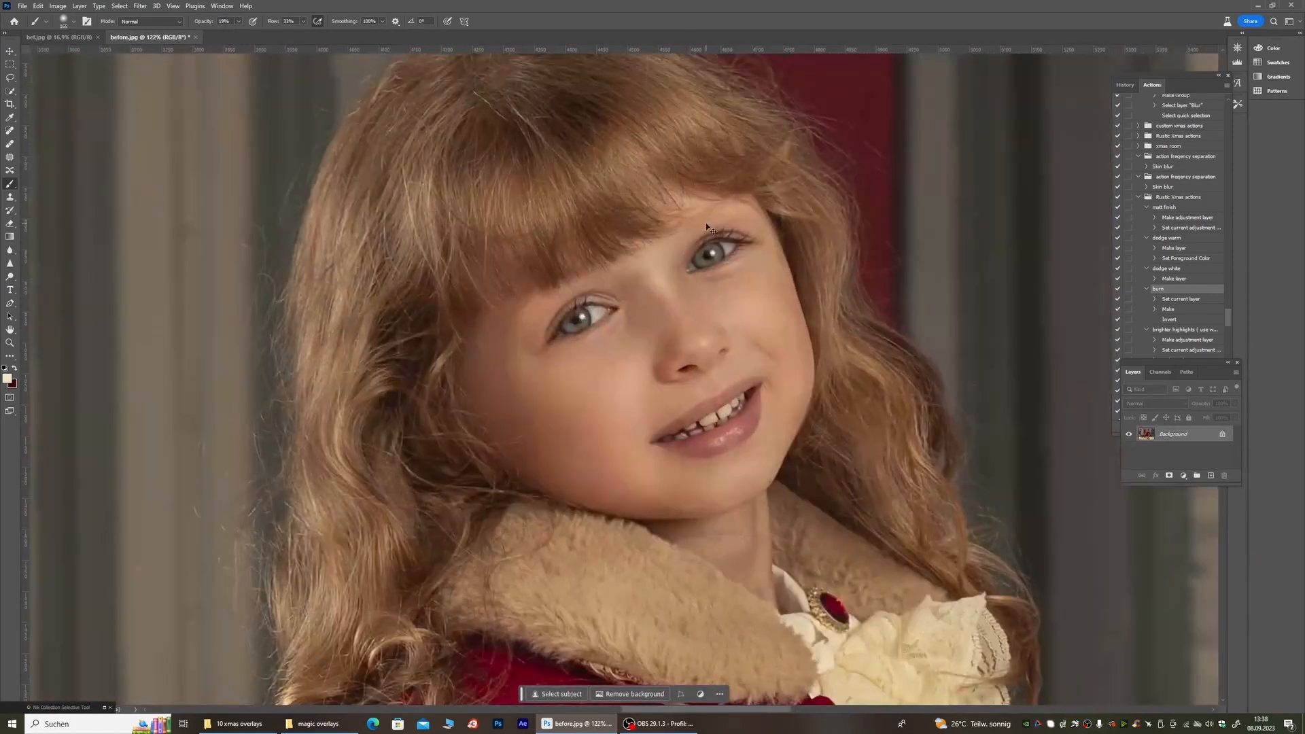
key("ctrl+j")
Step: Patch the shadowed skin between the inner eye corner and the nose with clean skin from the cheek
scroll(585, 208, "up", 1)
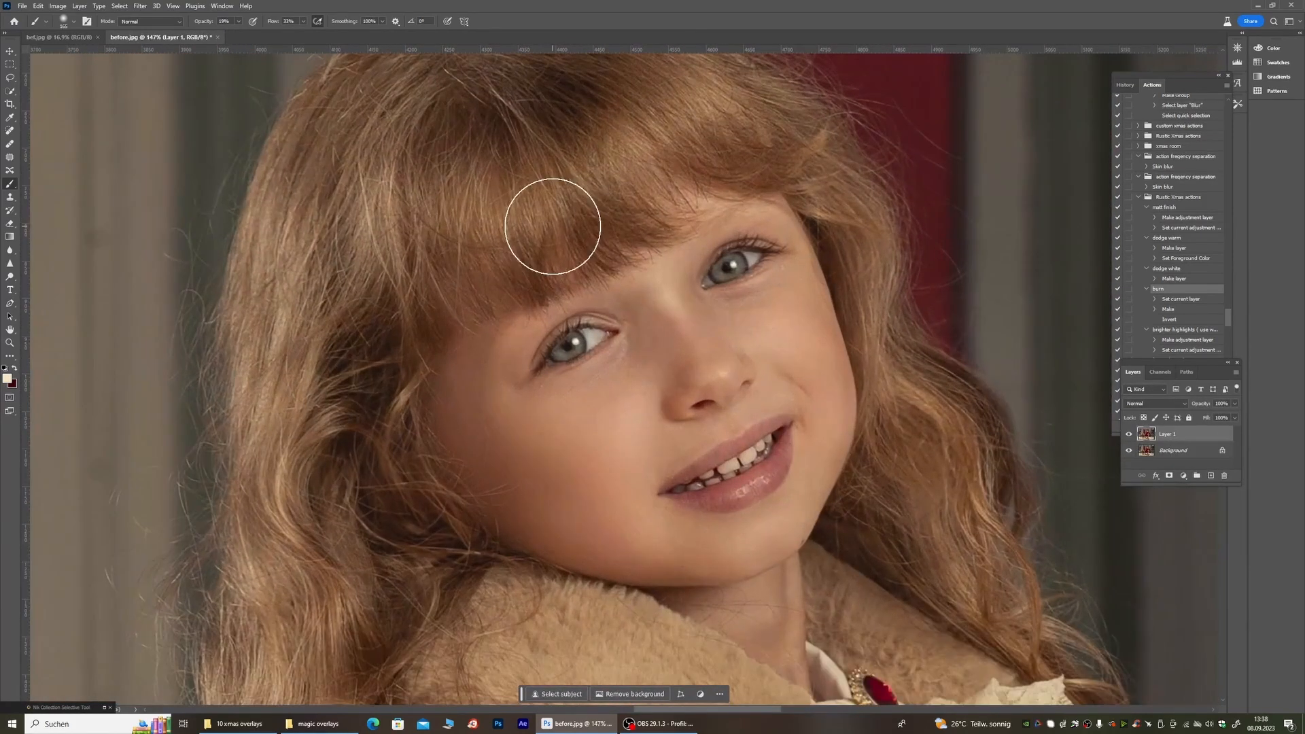
left_click(8, 158)
mouse_move(618, 297)
left_mouse_down()
mouse_move(651, 301)
mouse_move(640, 282)
mouse_move(619, 291)
mouse_move(631, 410)
left_mouse_up()
key("ctrl+d")
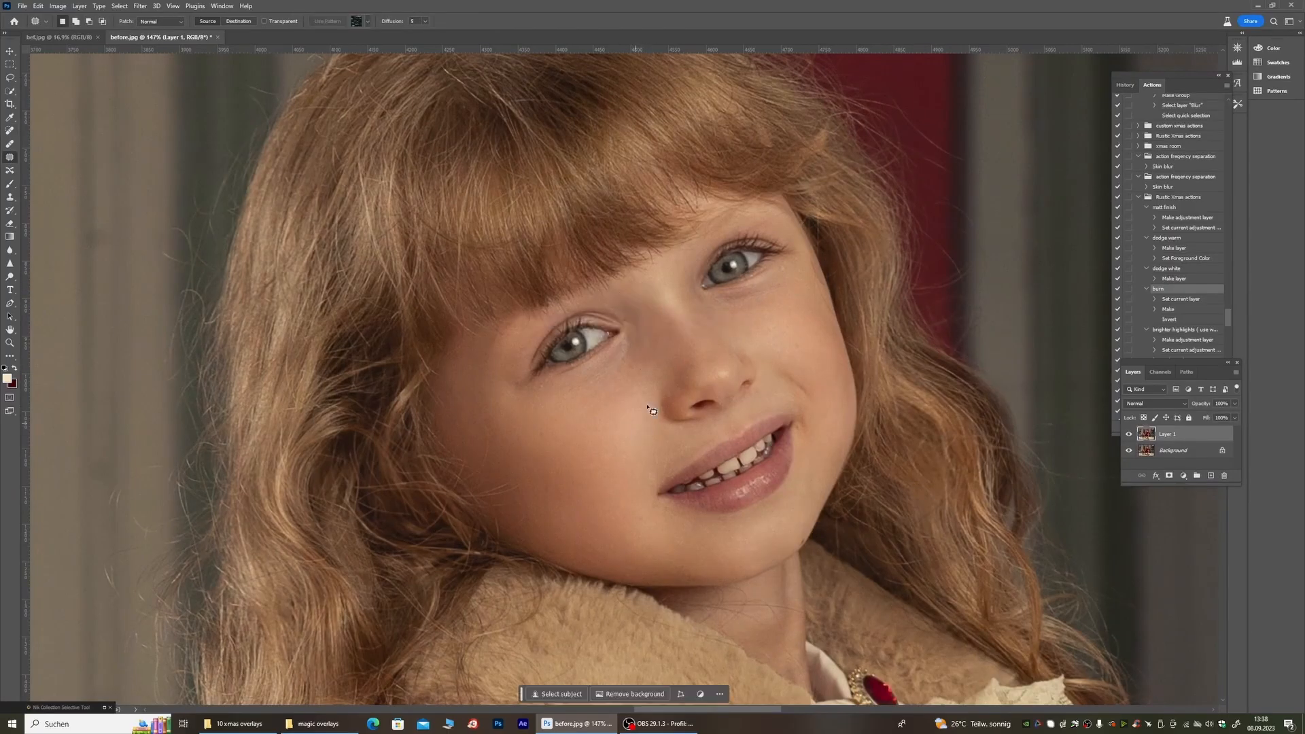
mouse_move(619, 297)
left_mouse_down()
mouse_move(657, 313)
mouse_move(620, 296)
mouse_move(602, 428)
mouse_move(632, 469)
left_mouse_up()
key("ctrl+d")
Step: Try another small patch beside the nose bridge, undo it and clear the selection
mouse_move(632, 319)
left_mouse_down()
mouse_move(630, 374)
mouse_move(674, 350)
mouse_move(632, 303)
mouse_move(631, 364)
left_mouse_up()
key("ctrl+d")
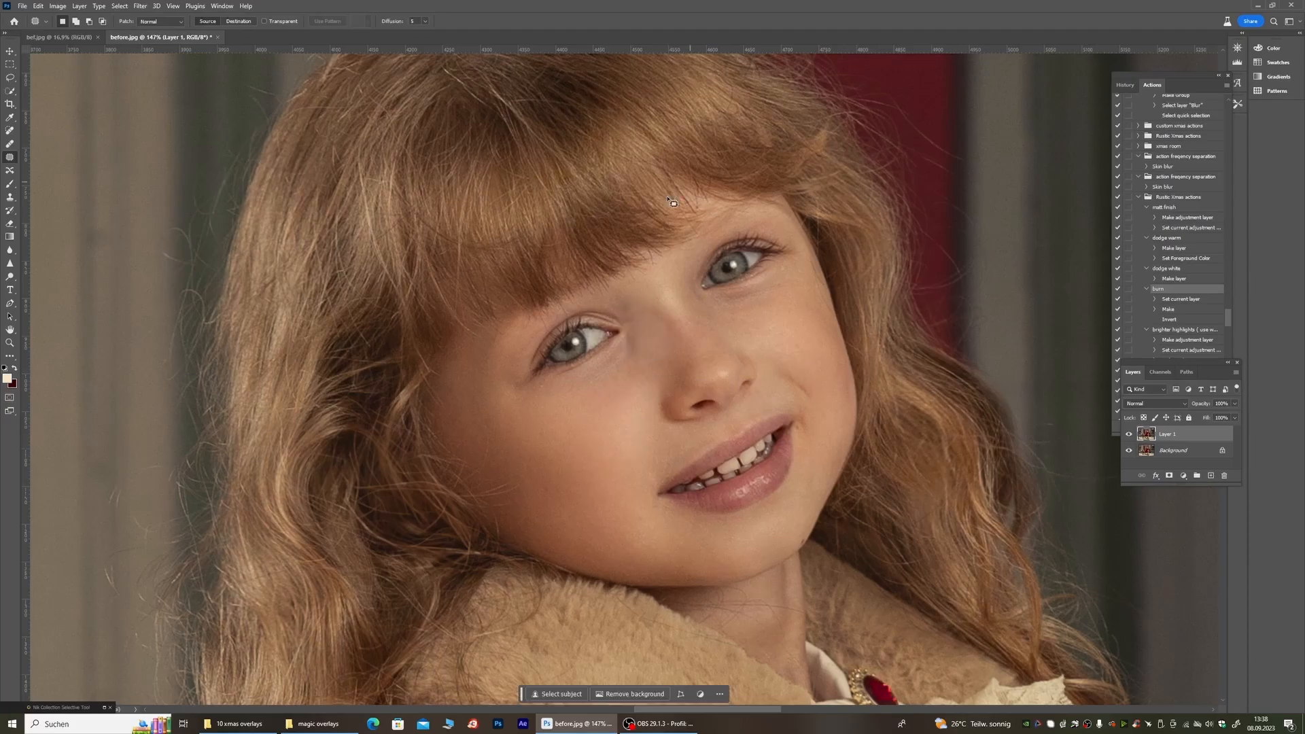
key("ctrl+z")
key("ctrl+z")
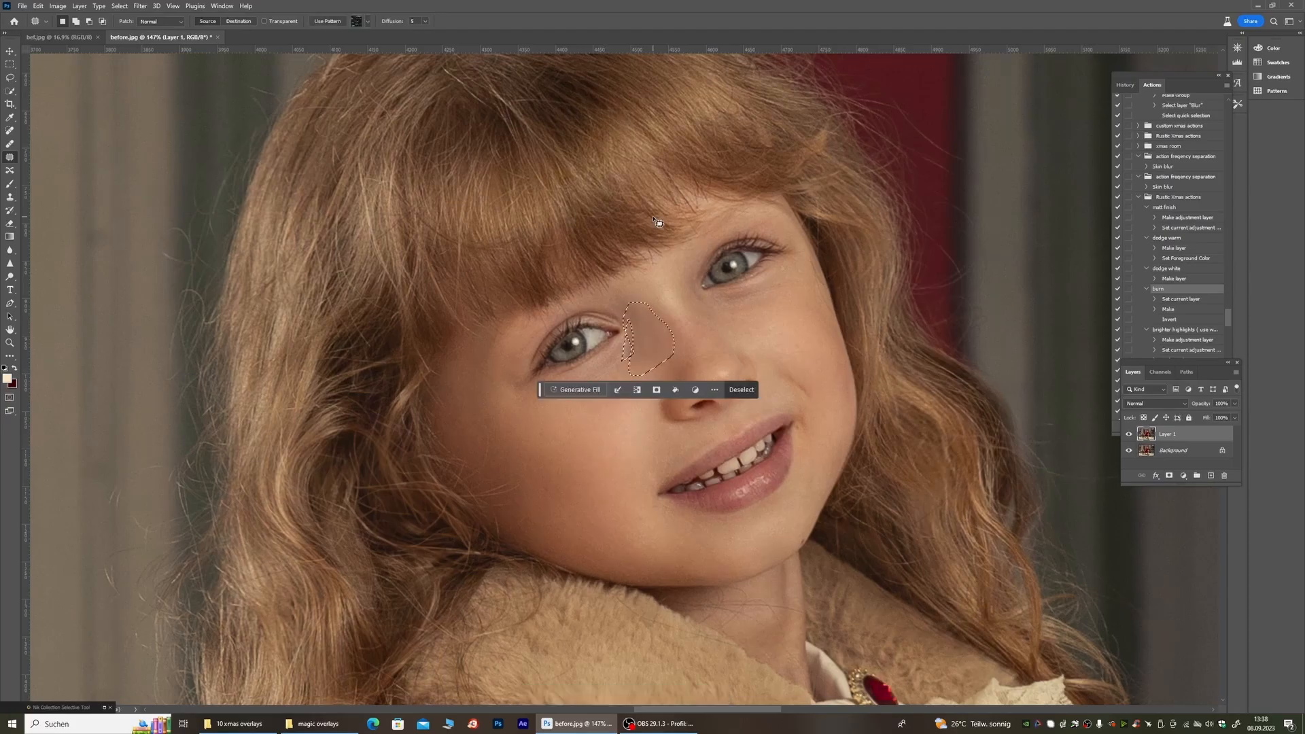
key("ctrl+d")
Step: Add a layer mask to Layer 1 and set up the Soft Round brush with black as foreground colour
key("b")
scroll(662, 269, "down", 5)
scroll(592, 265, "down", 3)
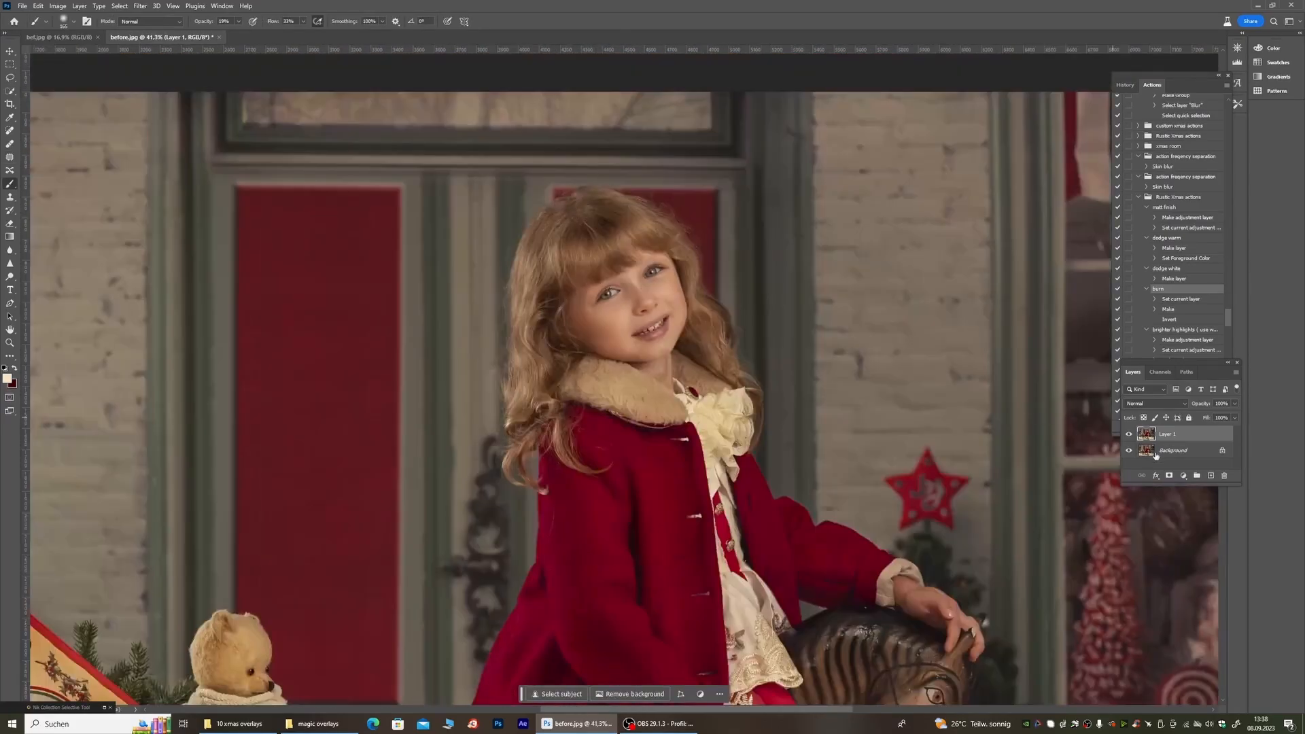
left_click(1169, 475)
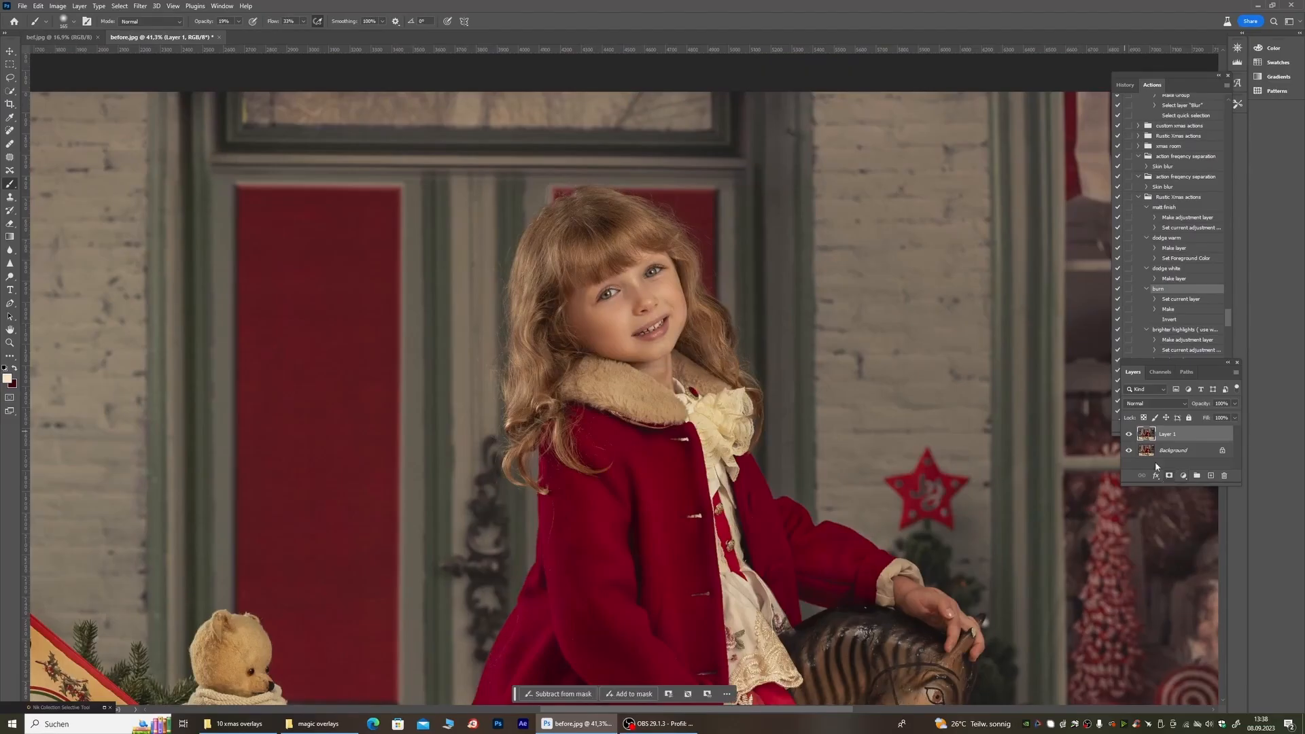
scroll(615, 277, "up", 4)
scroll(615, 276, "up", 4)
right_click(234, 262)
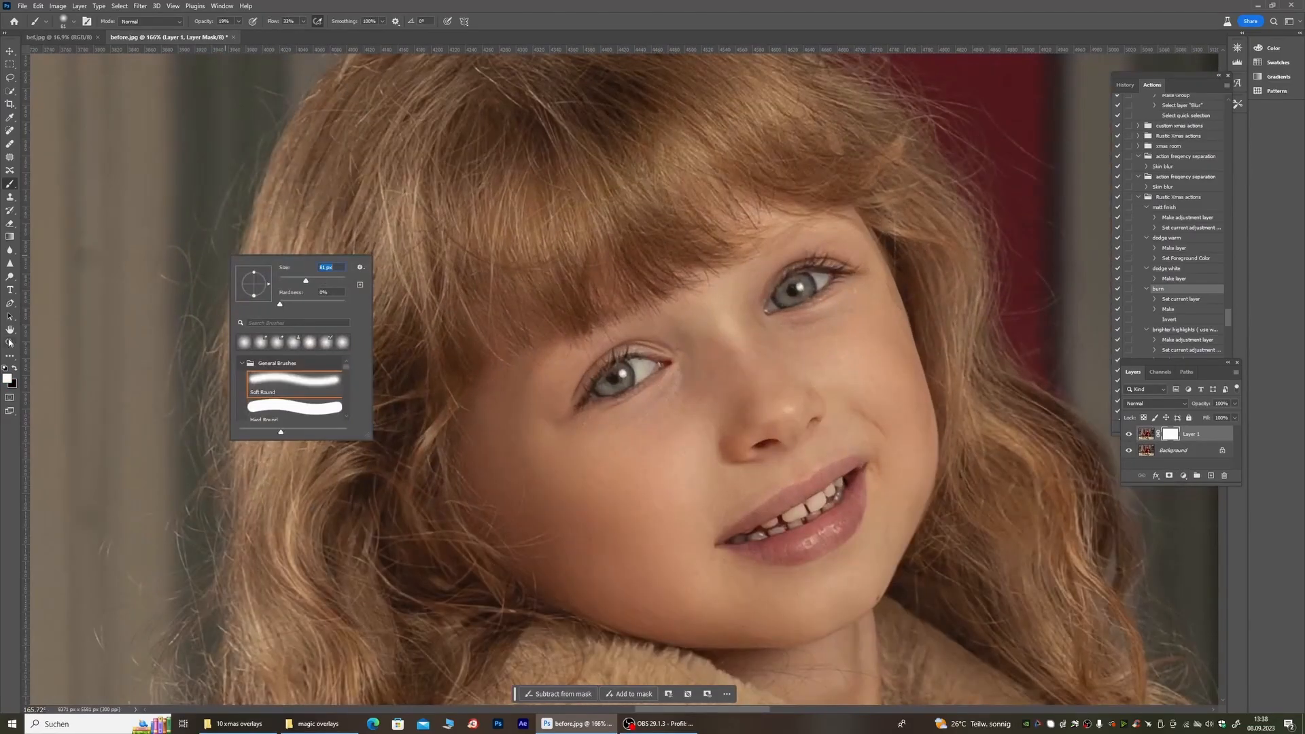
left_click(14, 370)
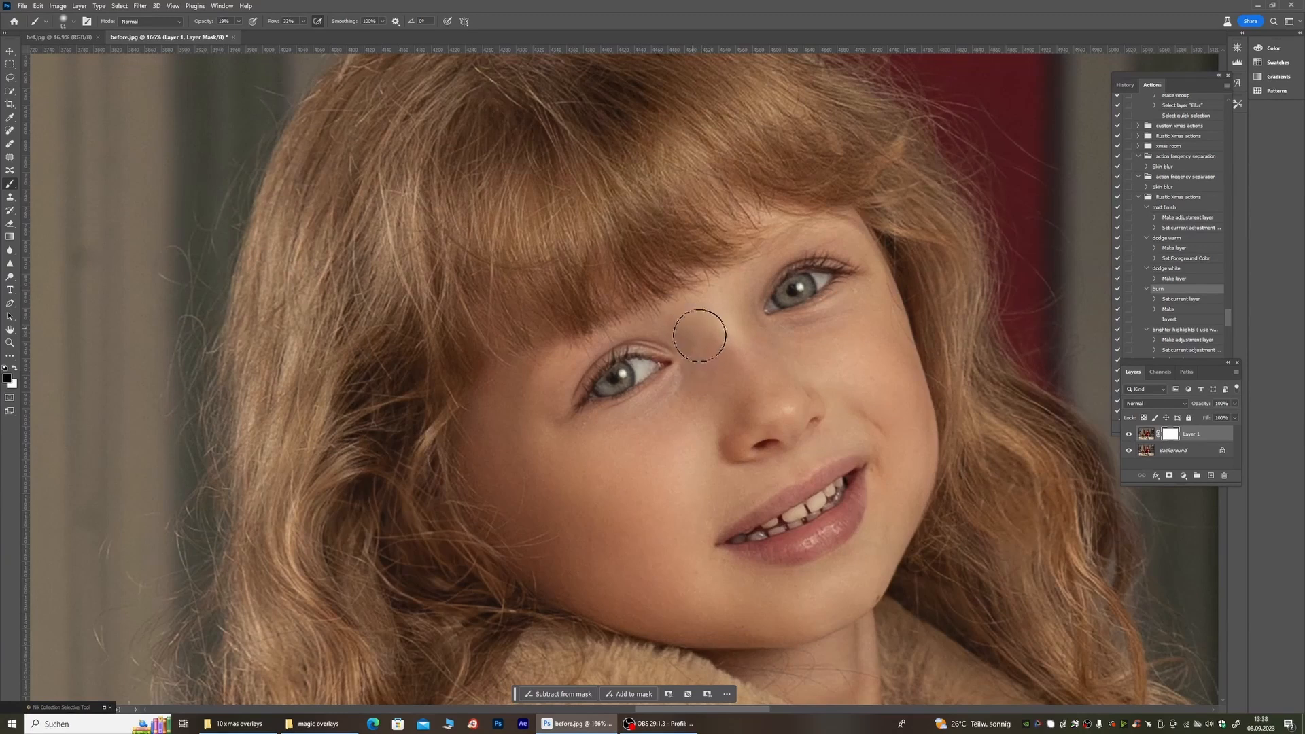
Step: Compare the face with Layer 1 hidden and shown to judge the patching around the nose
scroll(681, 333, "down", 3)
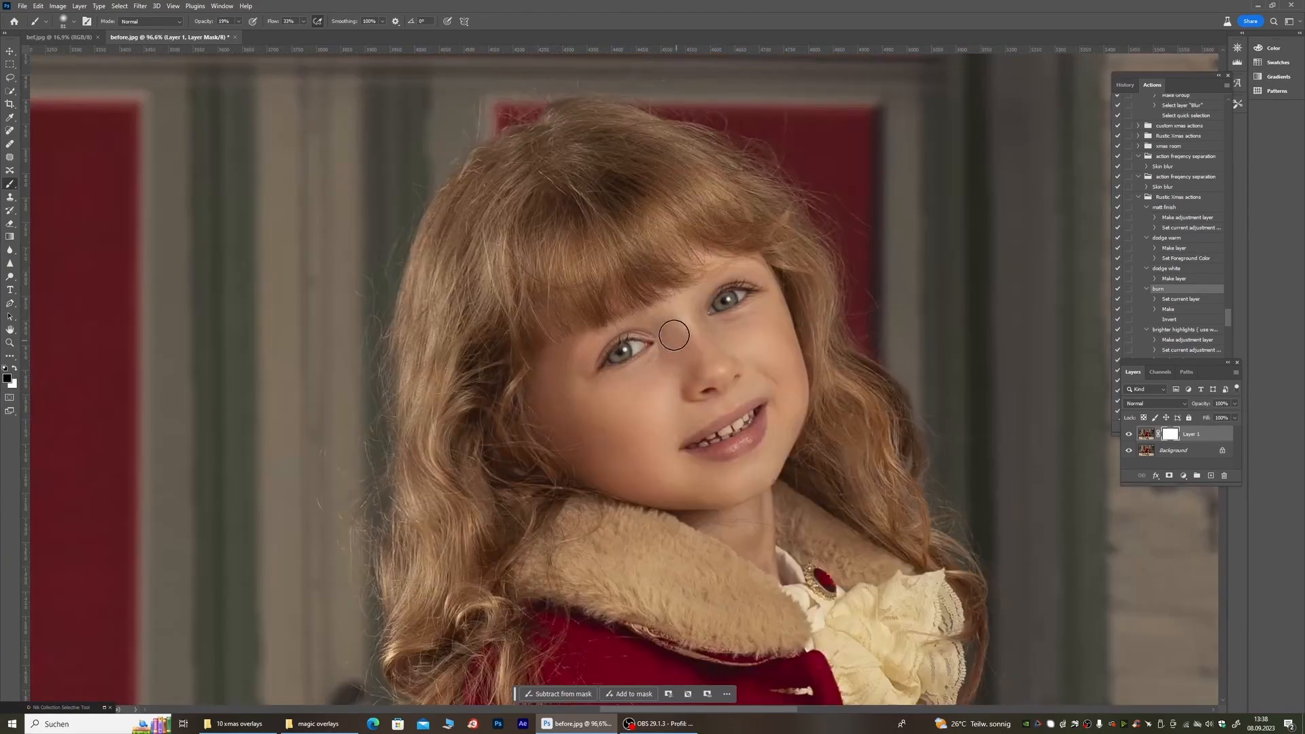
scroll(673, 330, "down", 3)
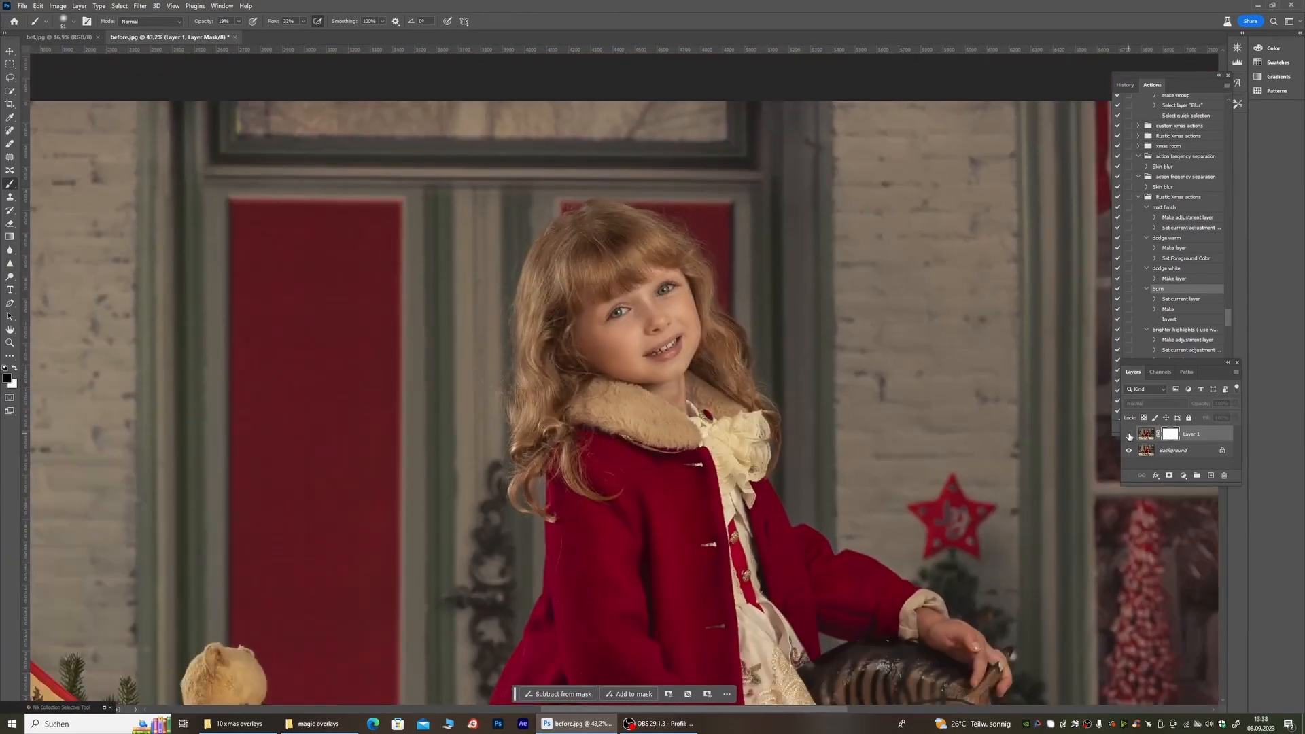
scroll(632, 265, "up", 4)
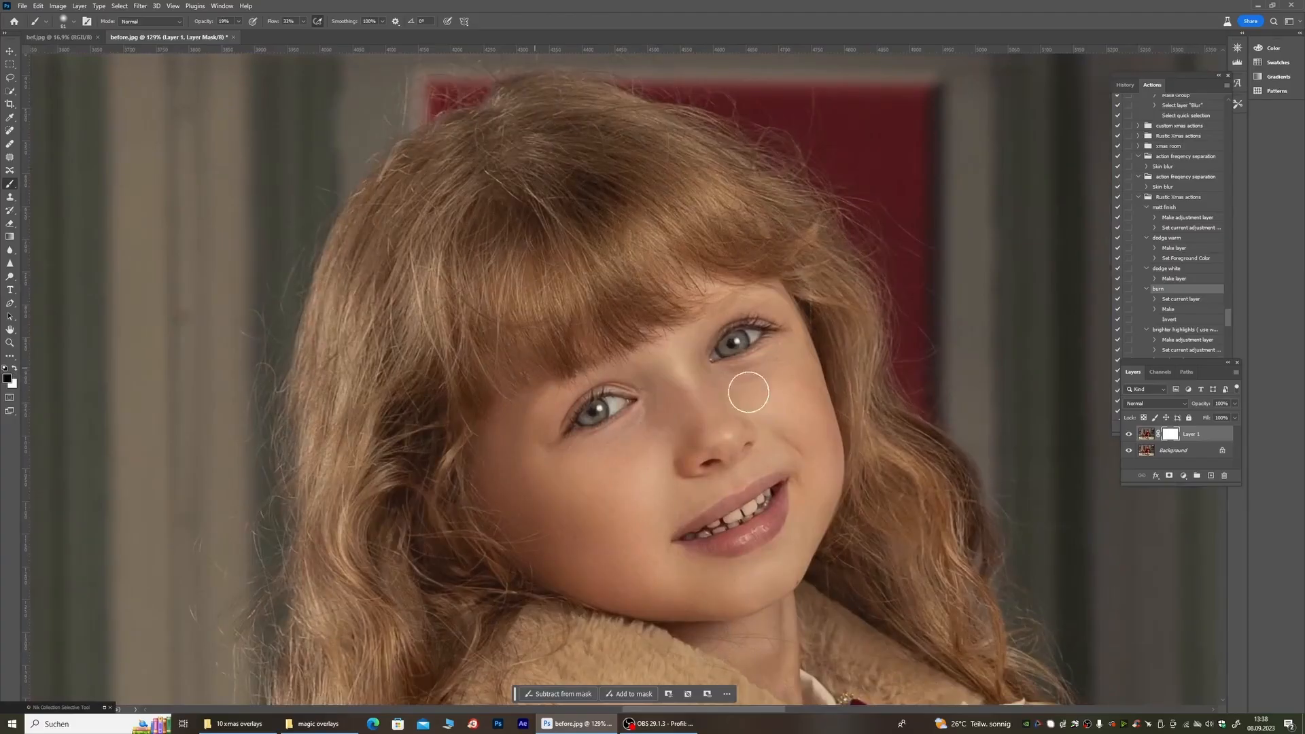
left_click(1129, 435)
scroll(567, 104, "down", 7)
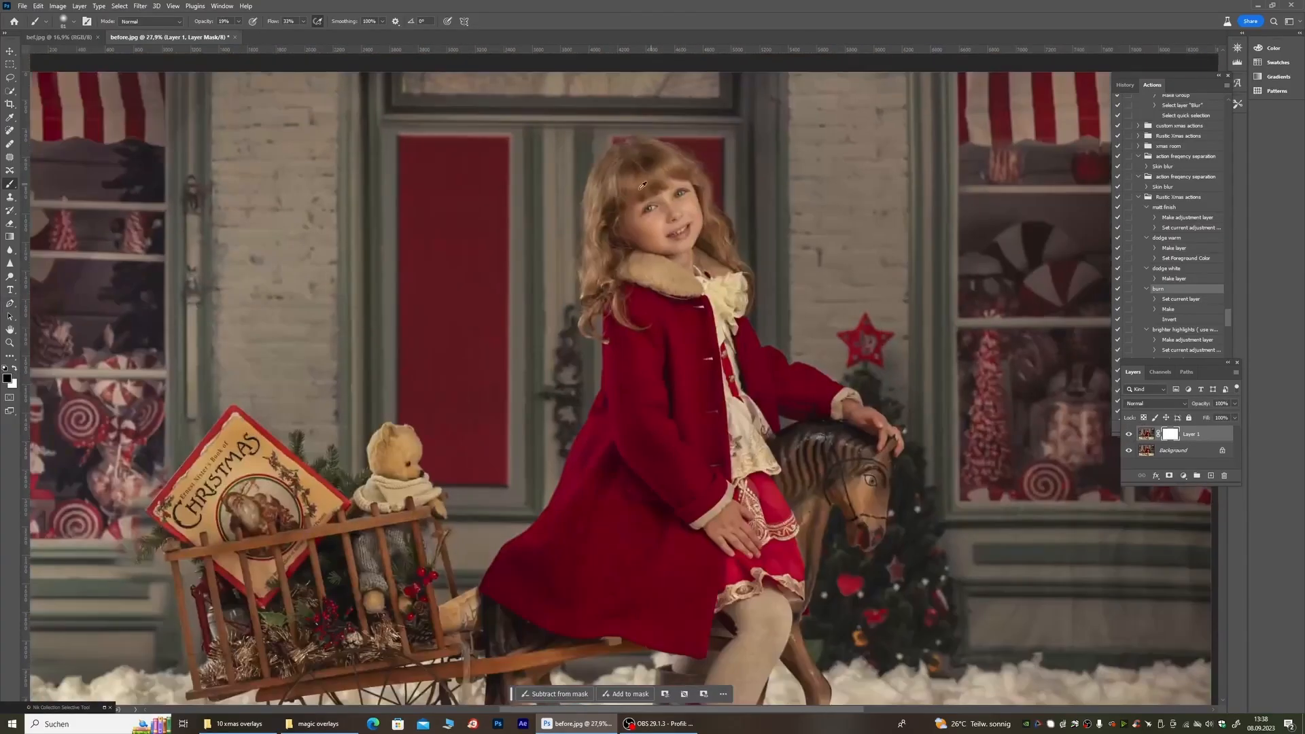
scroll(645, 196, "up", 10)
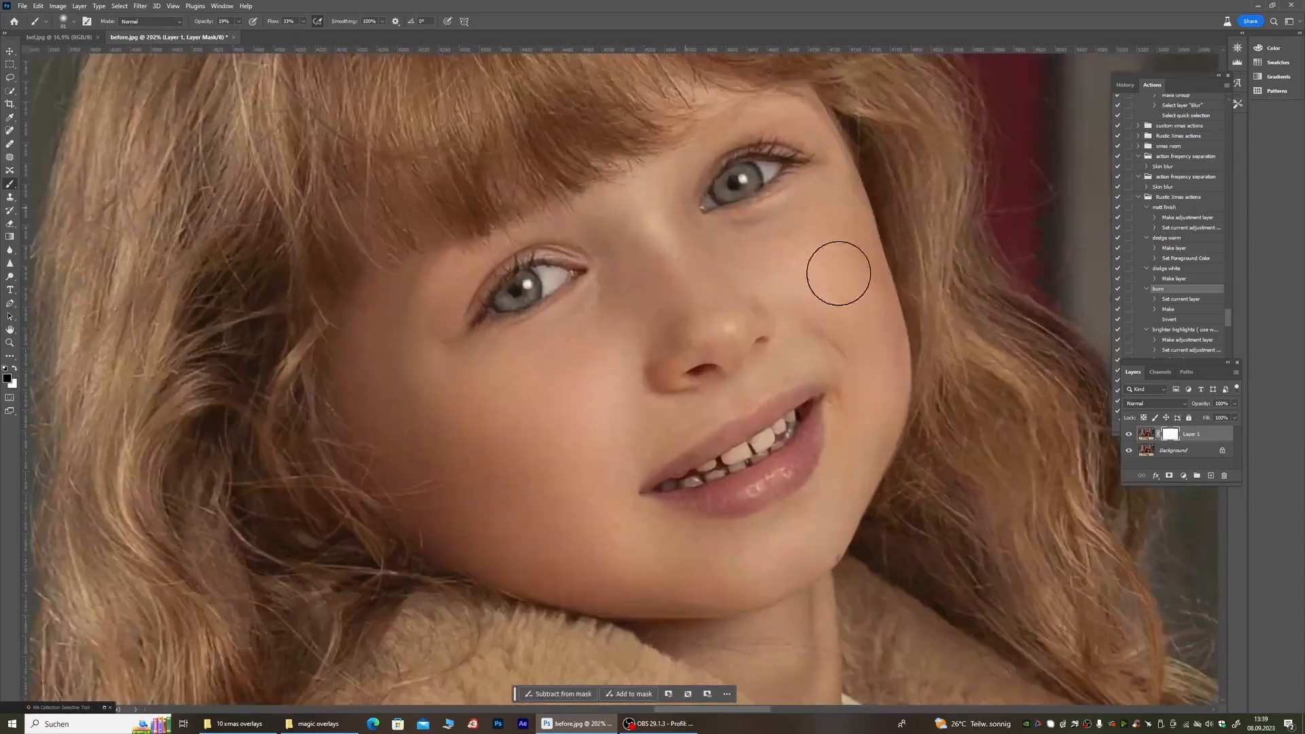
Step: Flatten the masked patch layer into the background and duplicate the result as Layer 1
right_click(1174, 454)
left_click(1205, 569)
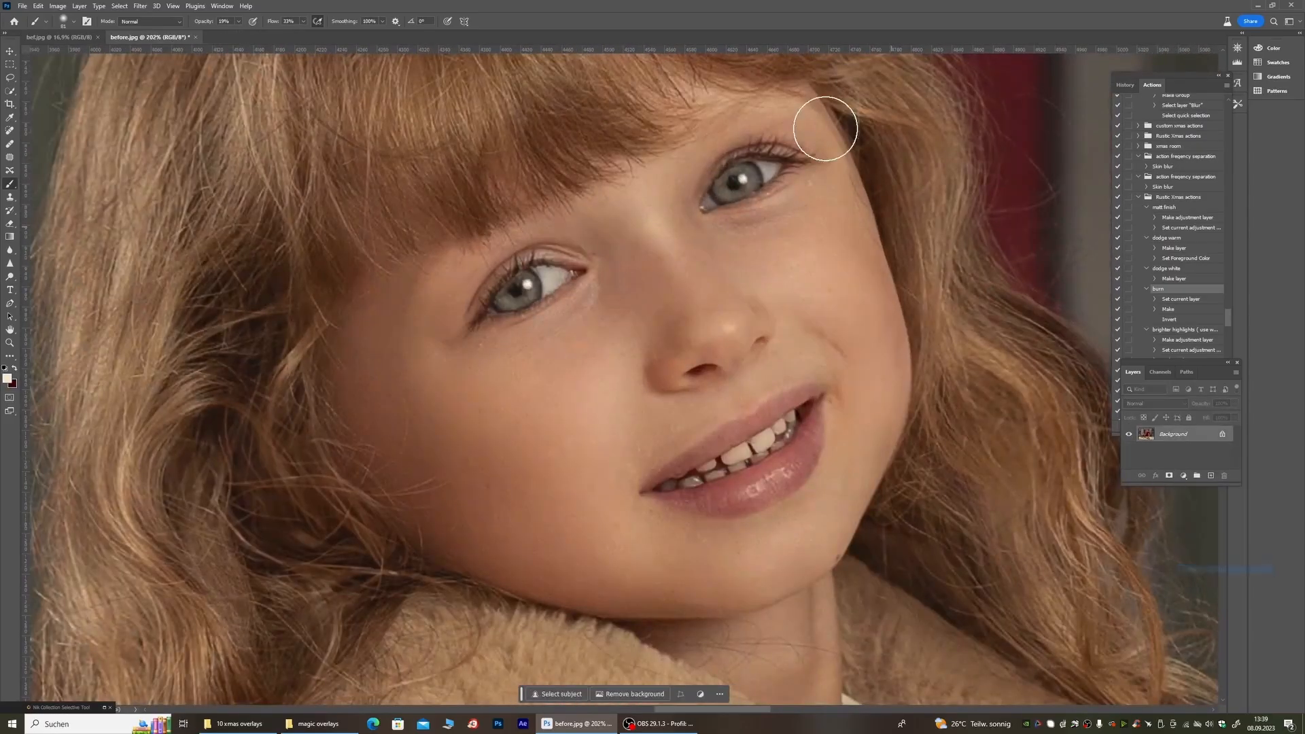
key("ctrl+j")
scroll(554, 112, "down", 9)
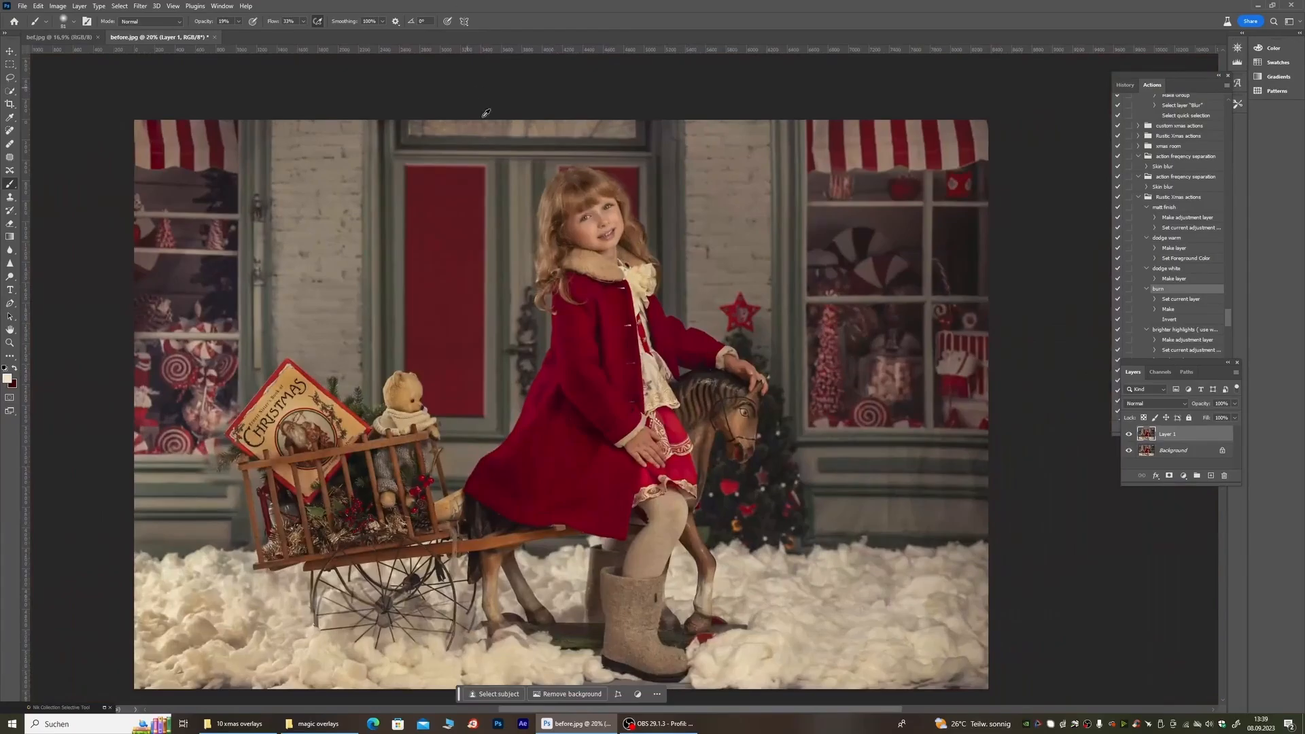
Step: Patch the small uneven spot on the forehead between the eyebrows on Layer 1
scroll(647, 181, "up", 10)
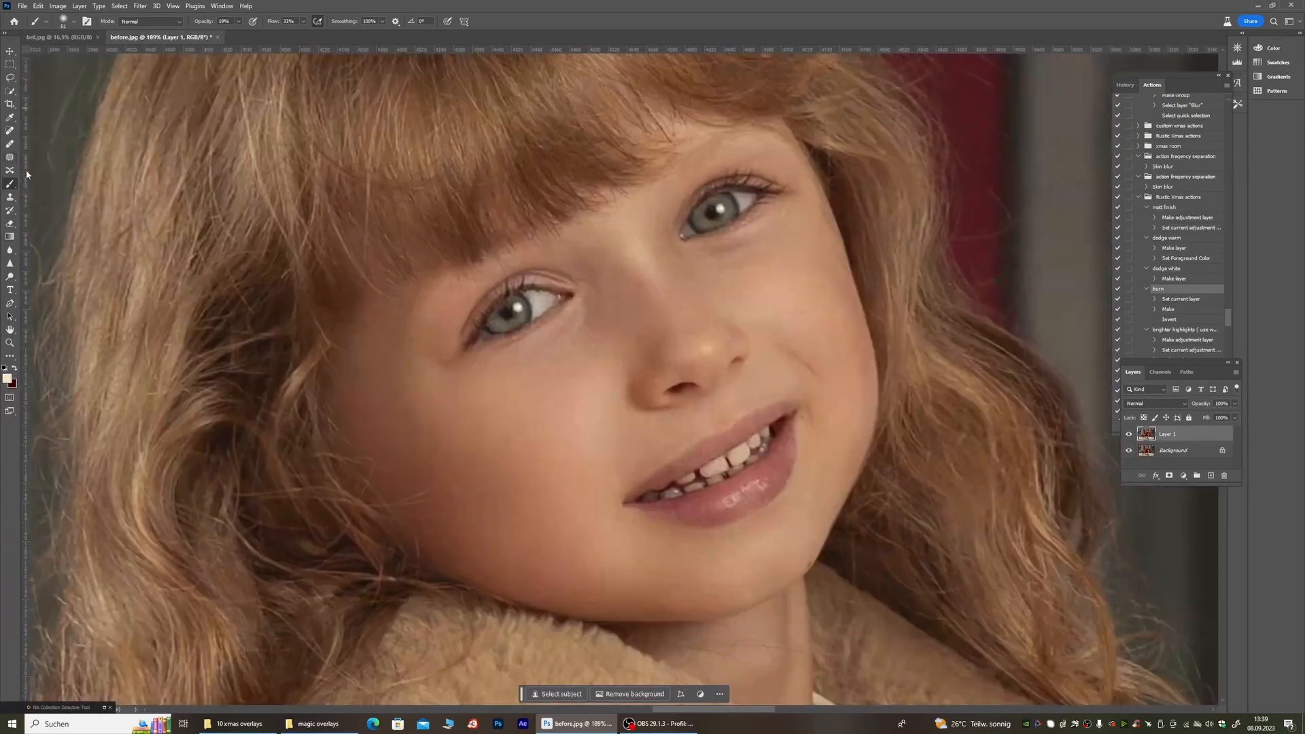
left_click(10, 157)
mouse_move(607, 243)
left_mouse_down()
mouse_move(632, 253)
mouse_move(608, 239)
left_mouse_up()
left_click(645, 269)
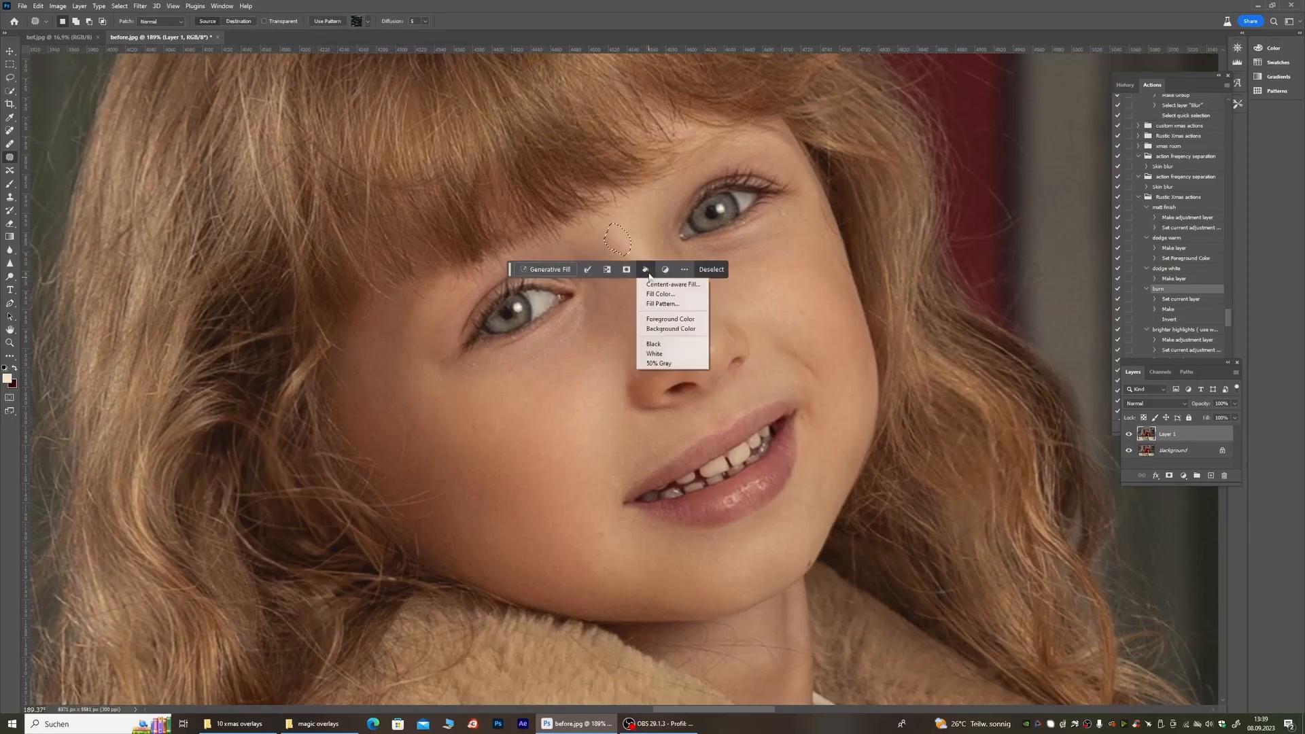
left_click(654, 233)
key("ctrl+d")
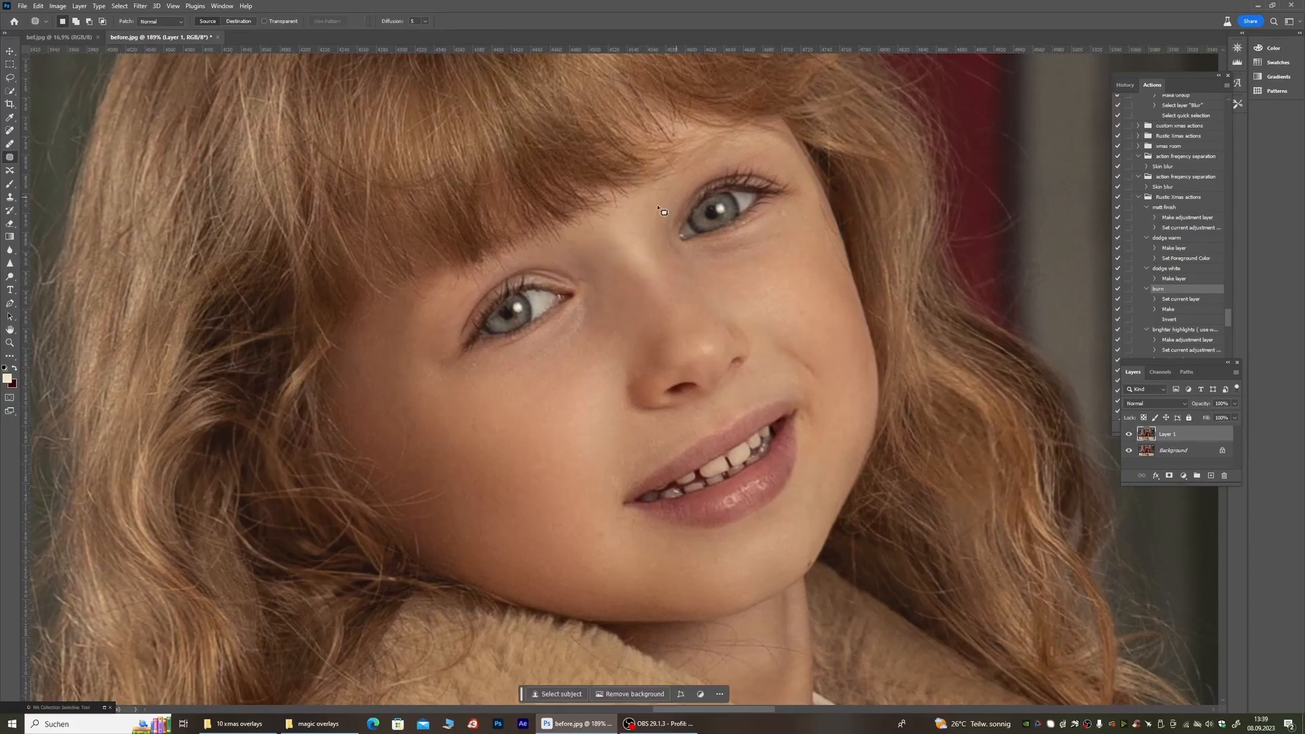
Step: Remove the remaining blemish above the nose bridge with the Spot Healing Brush
scroll(655, 272, "down", 4)
scroll(669, 271, "up", 4)
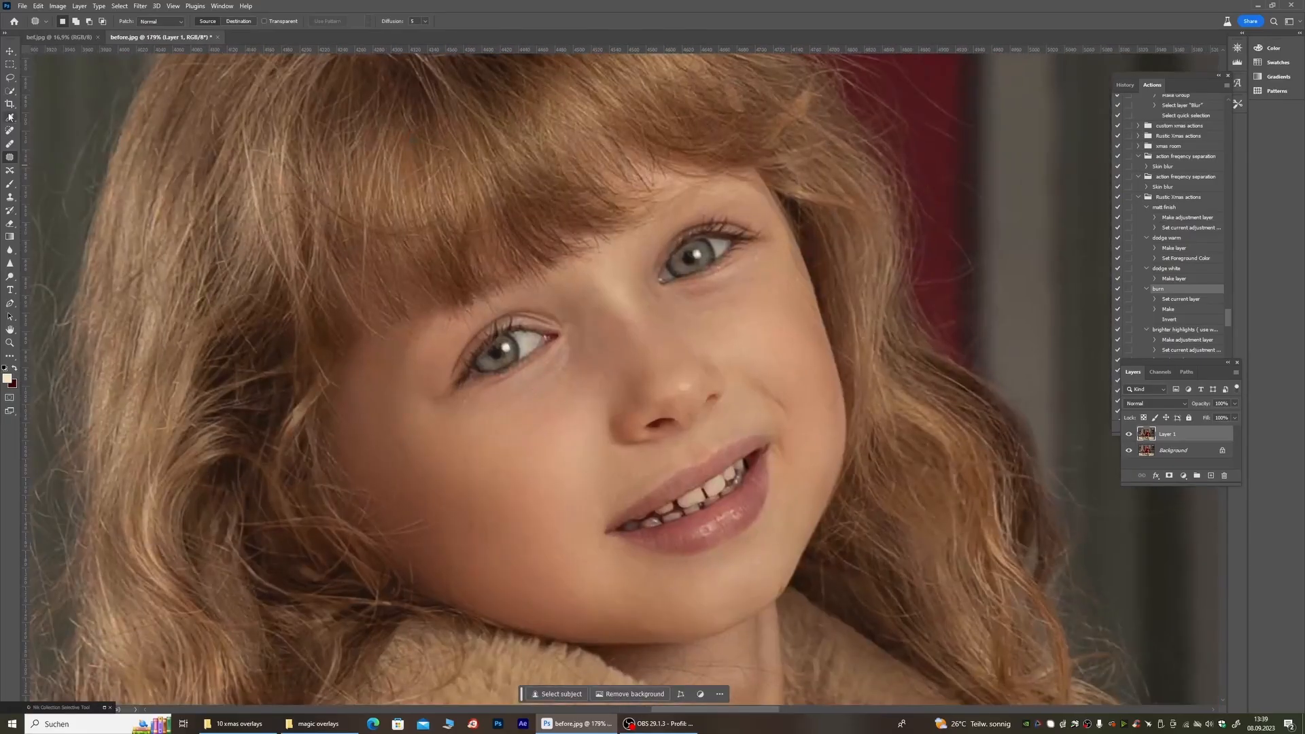
left_click(10, 129)
left_click(605, 292)
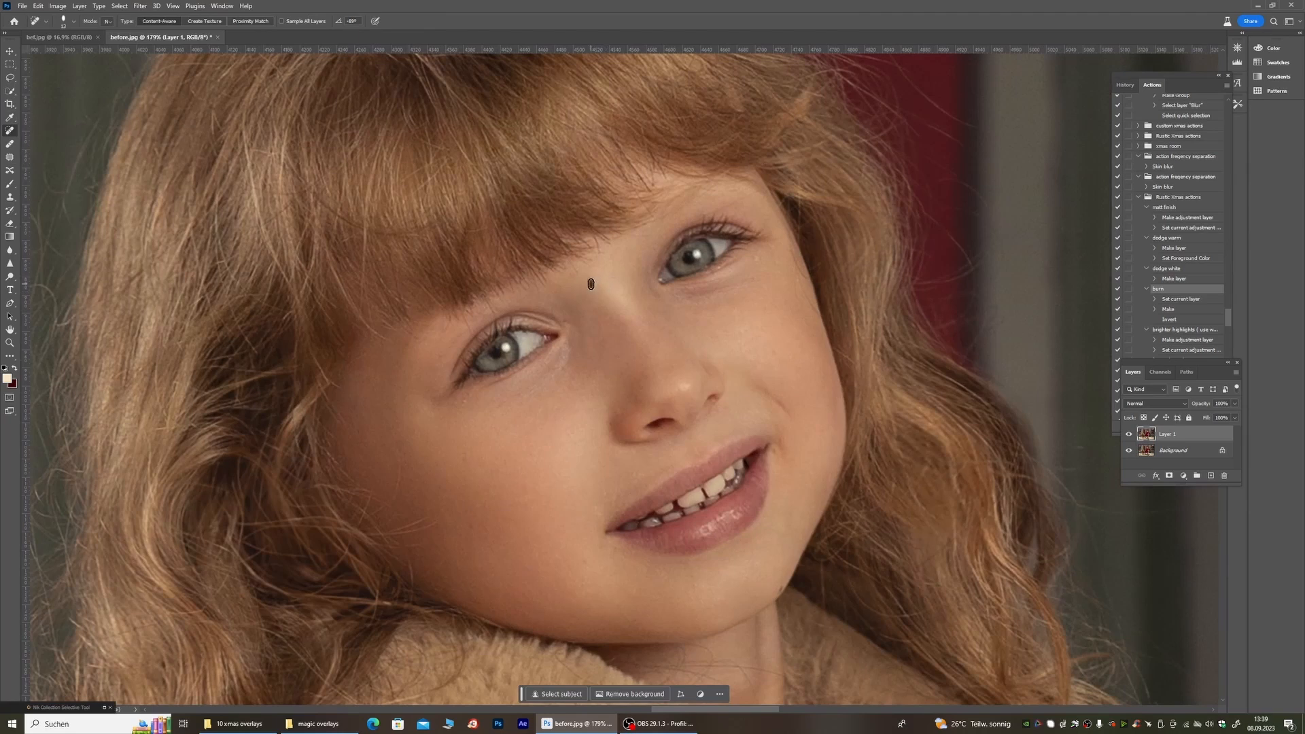
Step: Flatten the retouched image and duplicate the background again as a fresh working layer
scroll(610, 289, "down", 12)
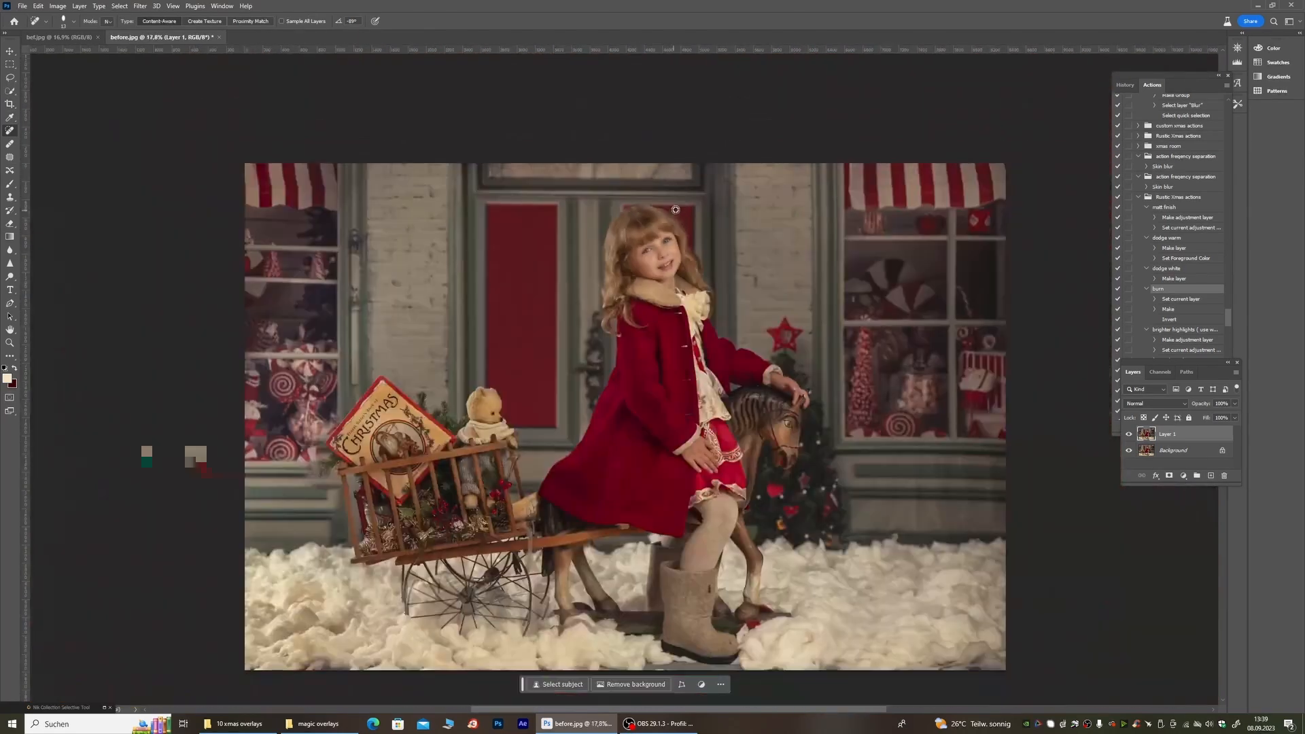
scroll(700, 374, "up", 1)
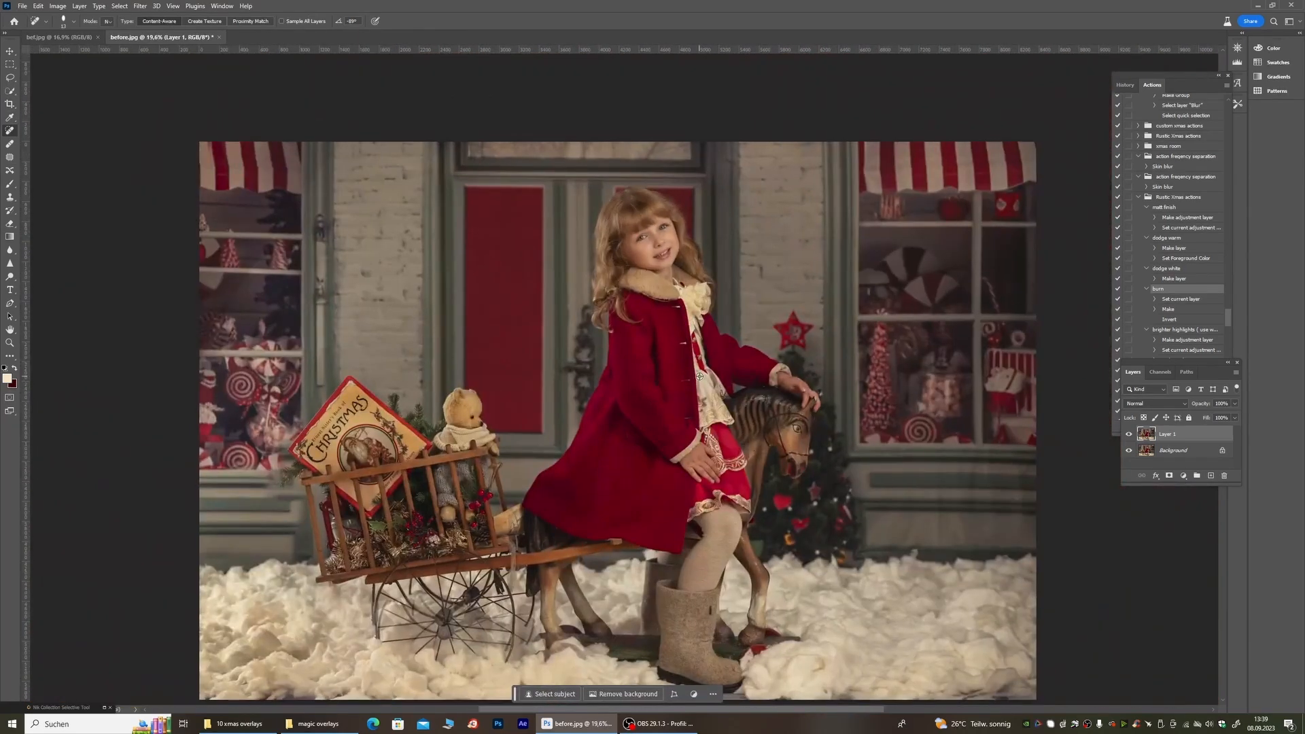
right_click(1177, 448)
left_click(1200, 557)
key("ctrl+j")
Step: Run the "frosty cheeks ( use 5-6 % )" action from the Rustic Xmas actions set
scroll(1181, 261, "down", 3)
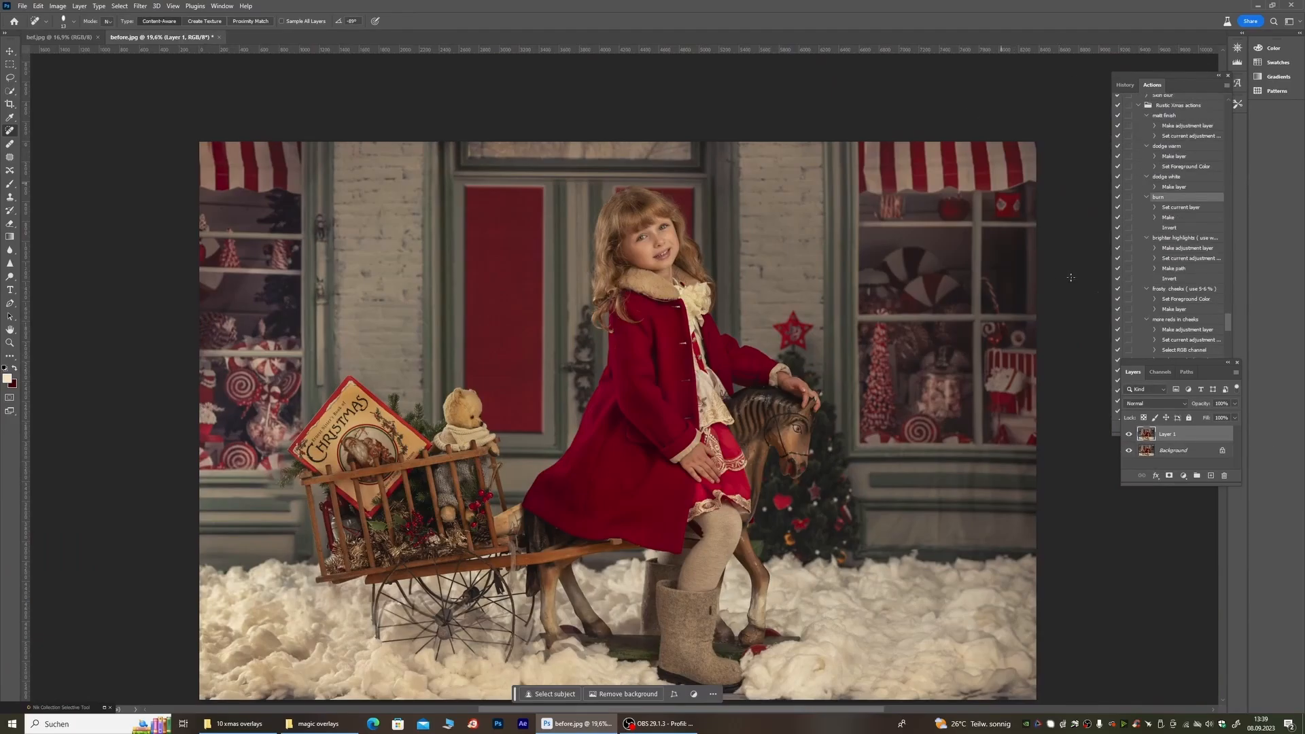
scroll(1181, 248, "down", 1)
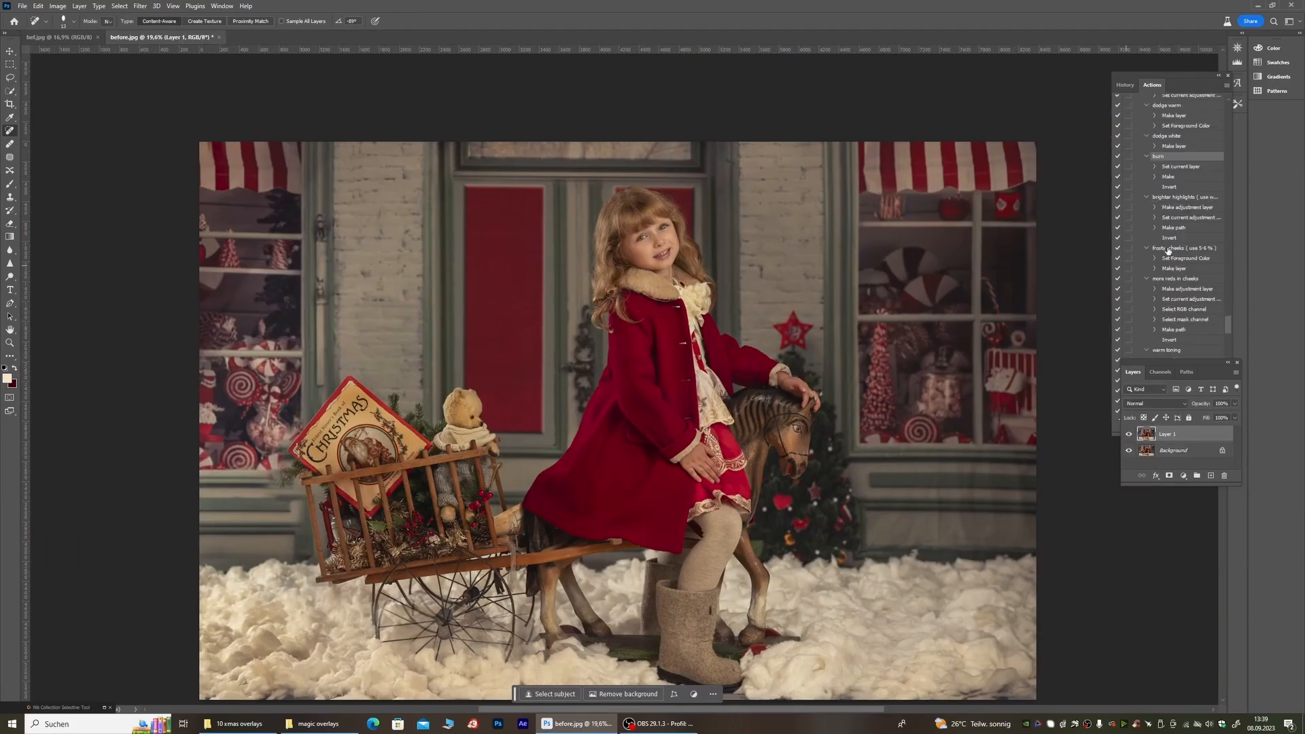
left_click(1167, 248)
left_click(1170, 426)
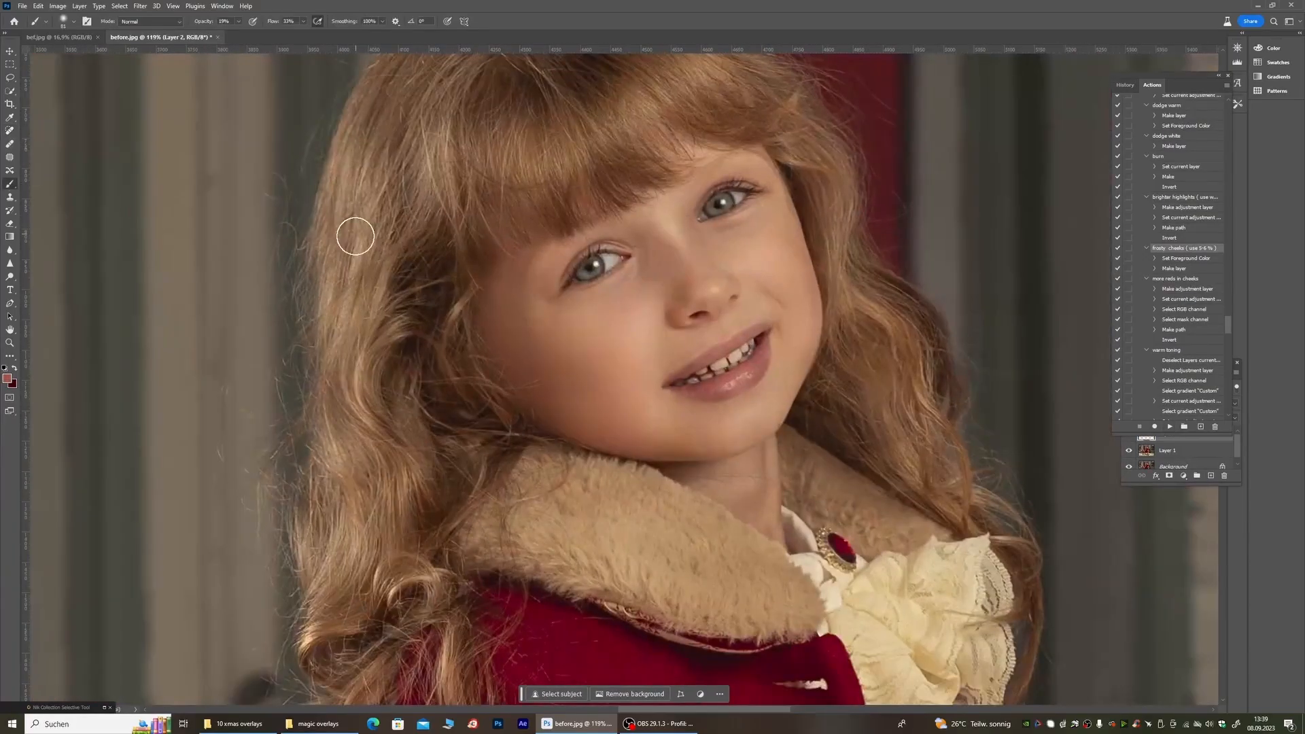
Step: Enlarge the soft brush and set its opacity to 10% and flow to 22%
right_click(354, 236)
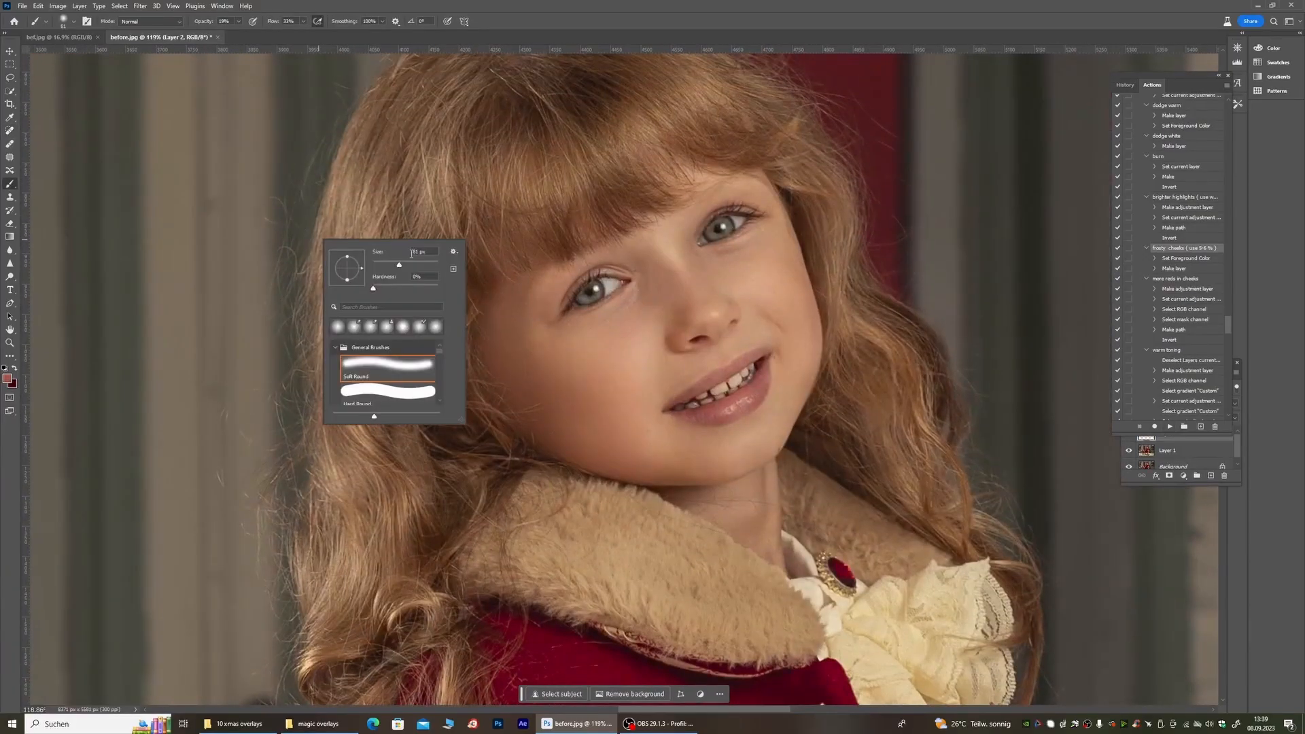
left_click(237, 22)
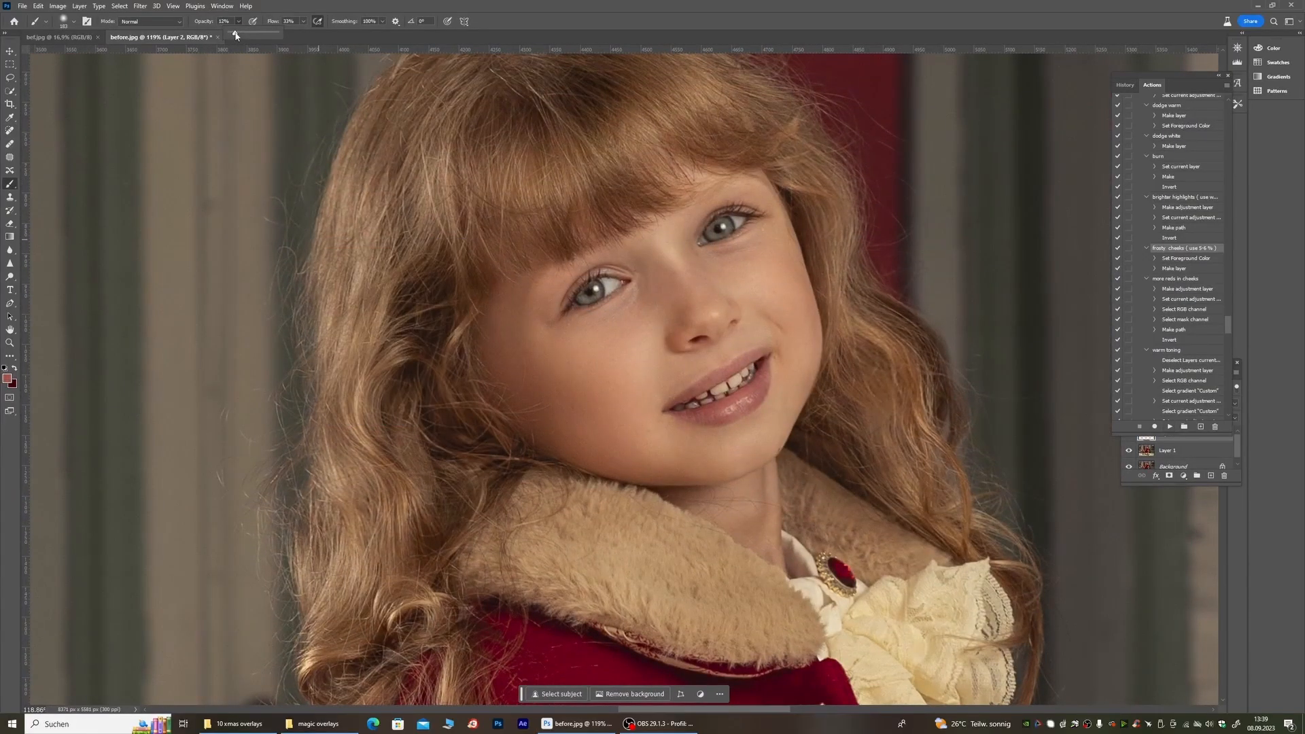
left_click(303, 22)
left_click_drag(298, 34, 299, 34)
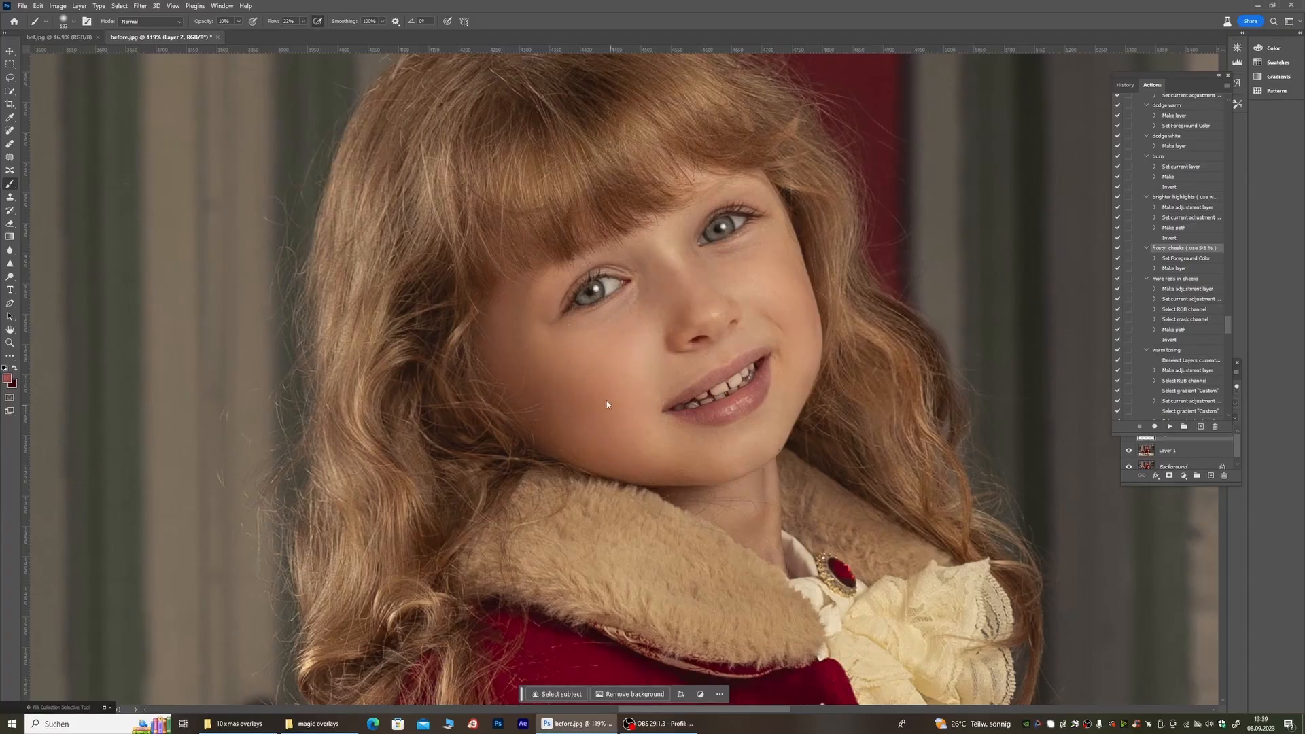
Step: Adjust the soft brush size for each side of the face and paint a red blush on both cheeks
right_click(403, 355)
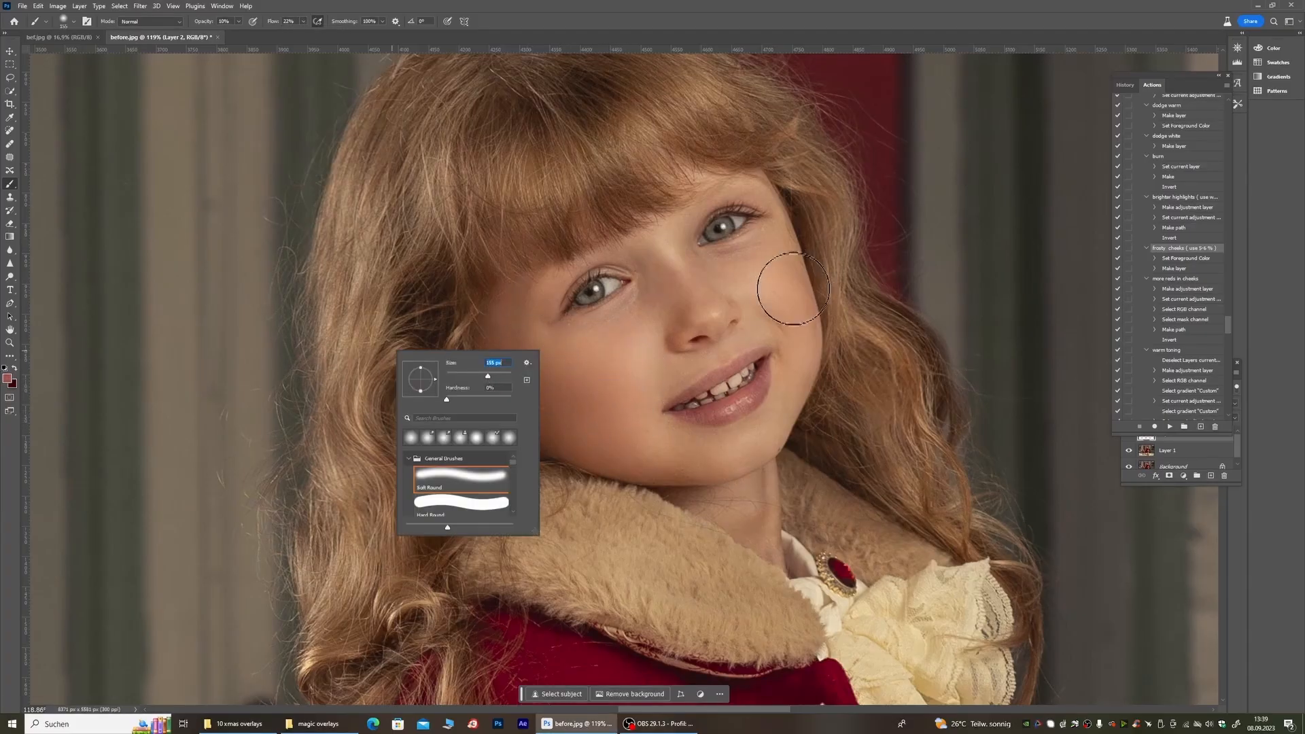
mouse_move(796, 291)
left_mouse_down()
mouse_move(787, 237)
mouse_move(810, 323)
mouse_move(824, 319)
mouse_move(770, 282)
mouse_move(787, 248)
left_mouse_up()
right_click(266, 326)
left_click_drag(365, 356, 362, 356)
mouse_move(532, 373)
left_mouse_down()
mouse_move(574, 368)
mouse_move(572, 422)
mouse_move(502, 357)
mouse_move(556, 442)
left_mouse_up()
Step: Reduce the brush size and paint a light red tint over the nose tip and the lips
right_click(407, 389)
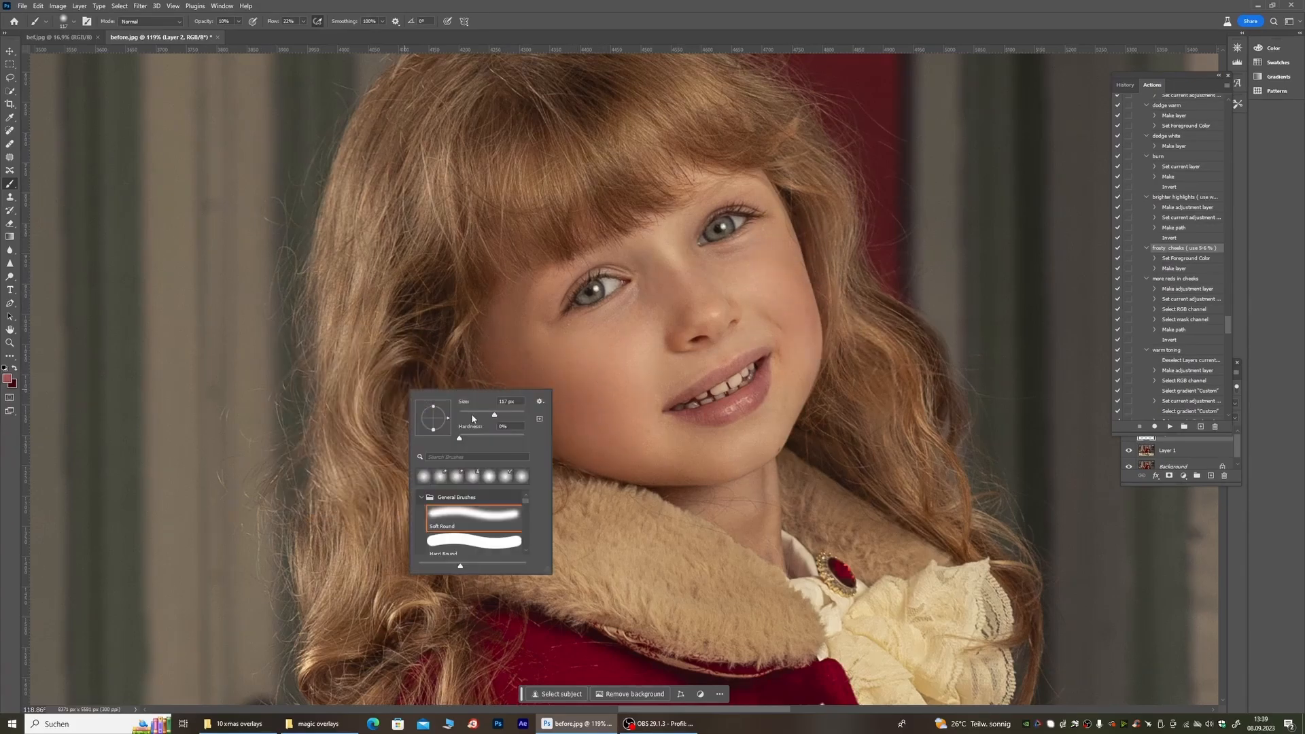
mouse_move(709, 329)
left_mouse_down()
mouse_move(728, 311)
mouse_move(688, 329)
mouse_move(731, 325)
left_mouse_up()
mouse_move(729, 384)
left_mouse_down()
mouse_move(773, 386)
mouse_move(704, 382)
mouse_move(666, 412)
mouse_move(753, 357)
mouse_move(682, 397)
mouse_move(748, 358)
mouse_move(732, 411)
left_mouse_up()
Step: Set the soft brush to about 130 px and paint more red blush on the girl's cheek
scroll(609, 299, "down", 7)
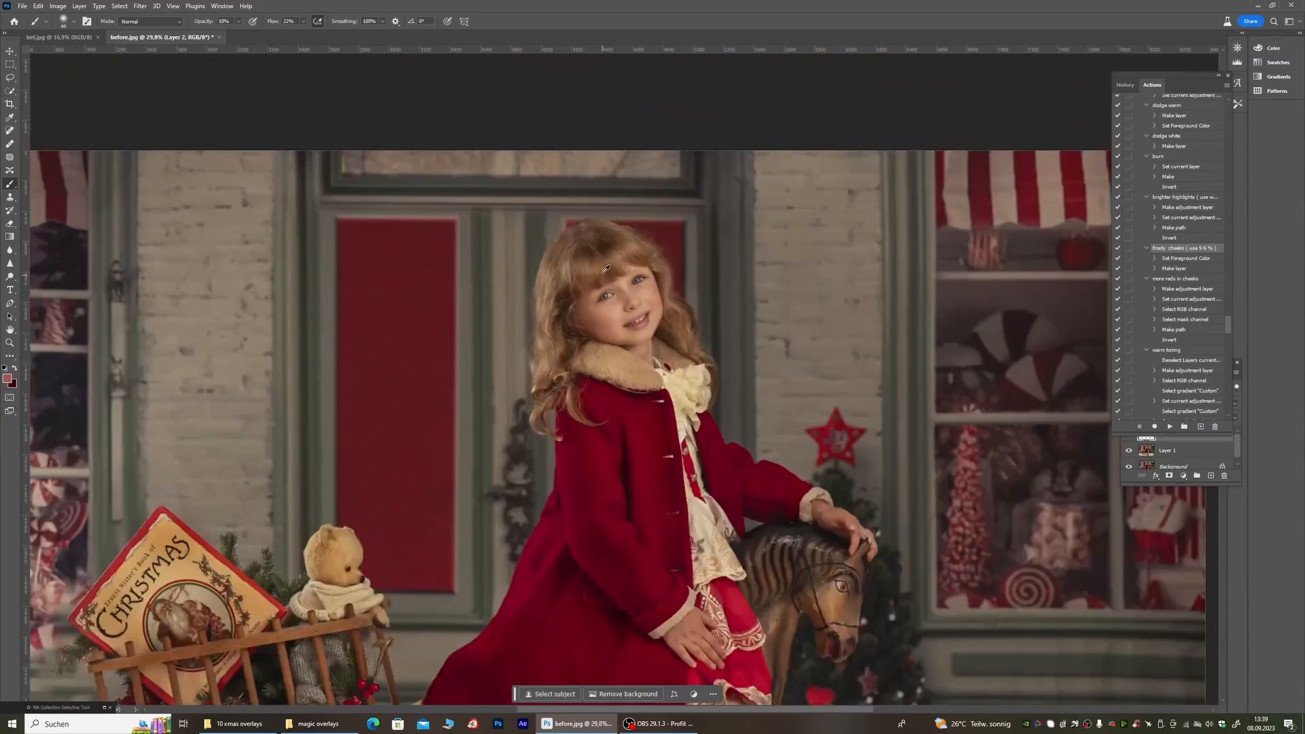
scroll(595, 264, "up", 2)
scroll(590, 314, "up", 9)
right_click(466, 384)
left_click_drag(528, 412, 550, 411)
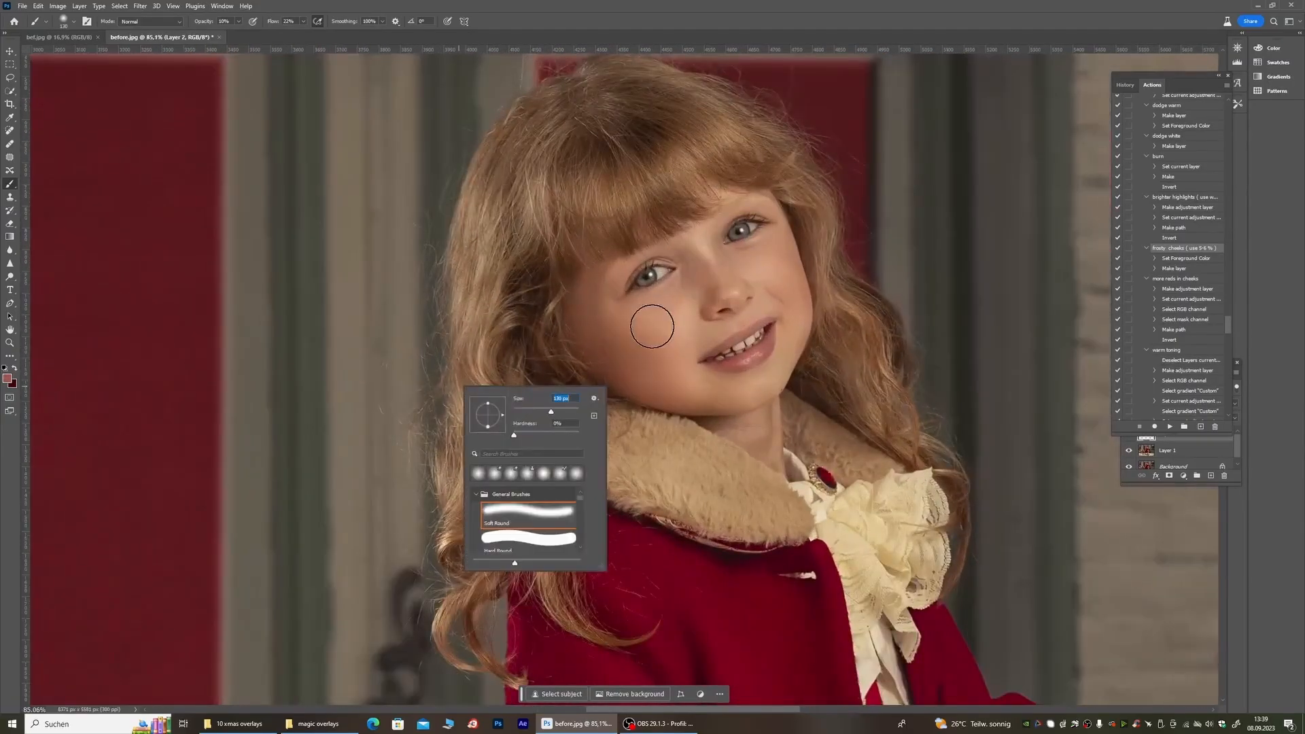
left_click_drag(614, 336, 634, 343)
scroll(634, 342, "down", 9)
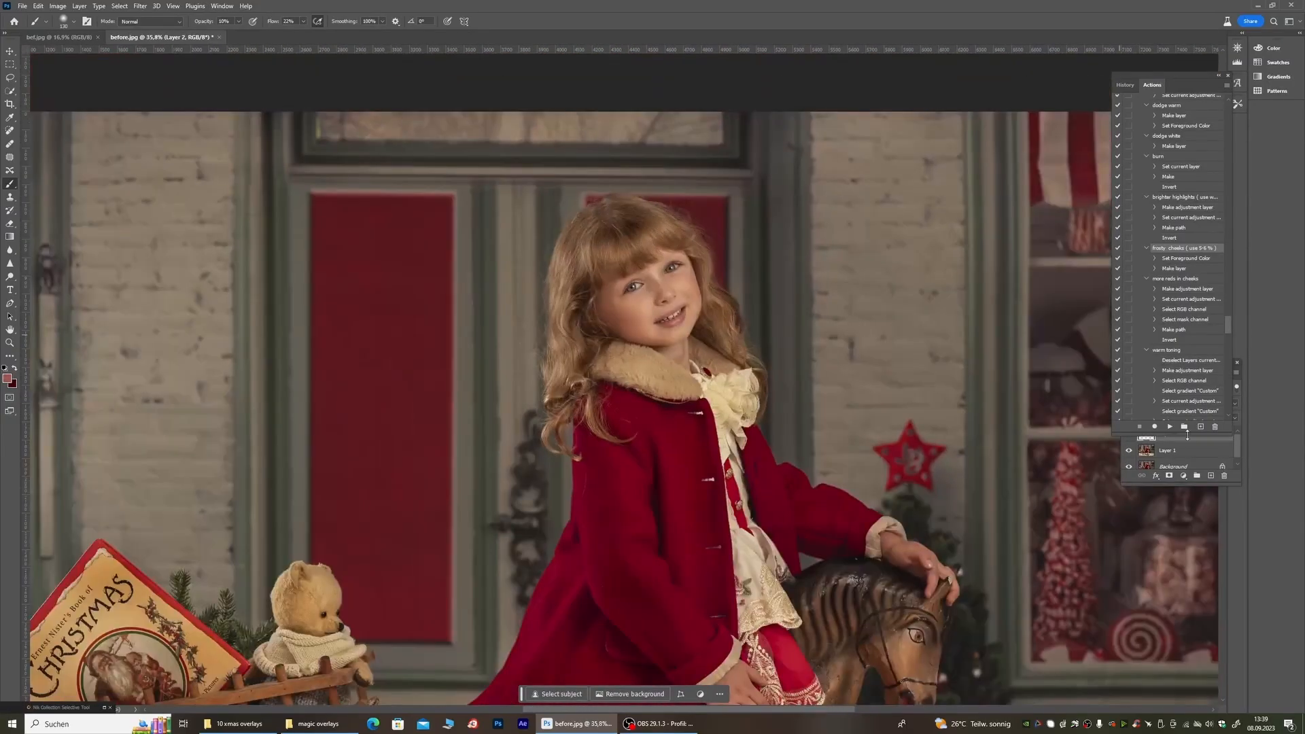
Step: Hide and show Layer 2 to compare the face with and without the frosty cheeks blush
left_click_drag(1187, 435, 1185, 363)
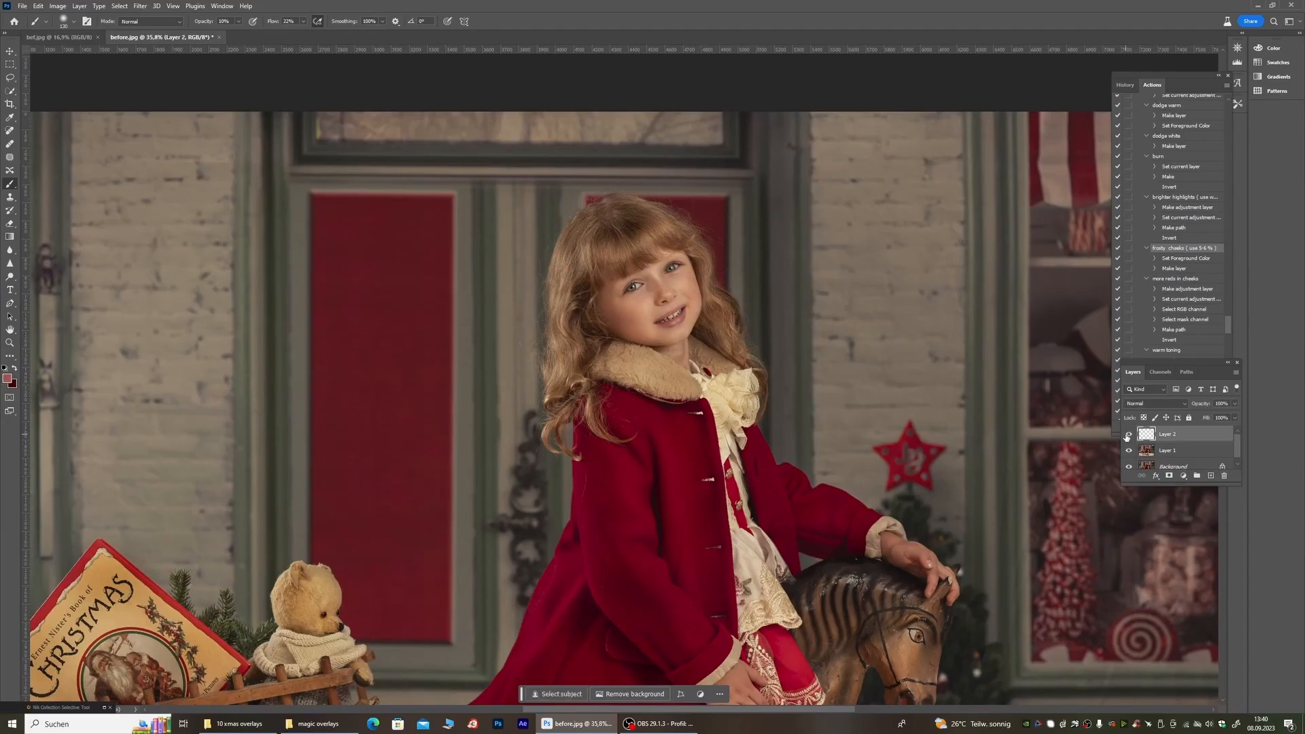
scroll(684, 261, "down", 8)
scroll(689, 258, "up", 12)
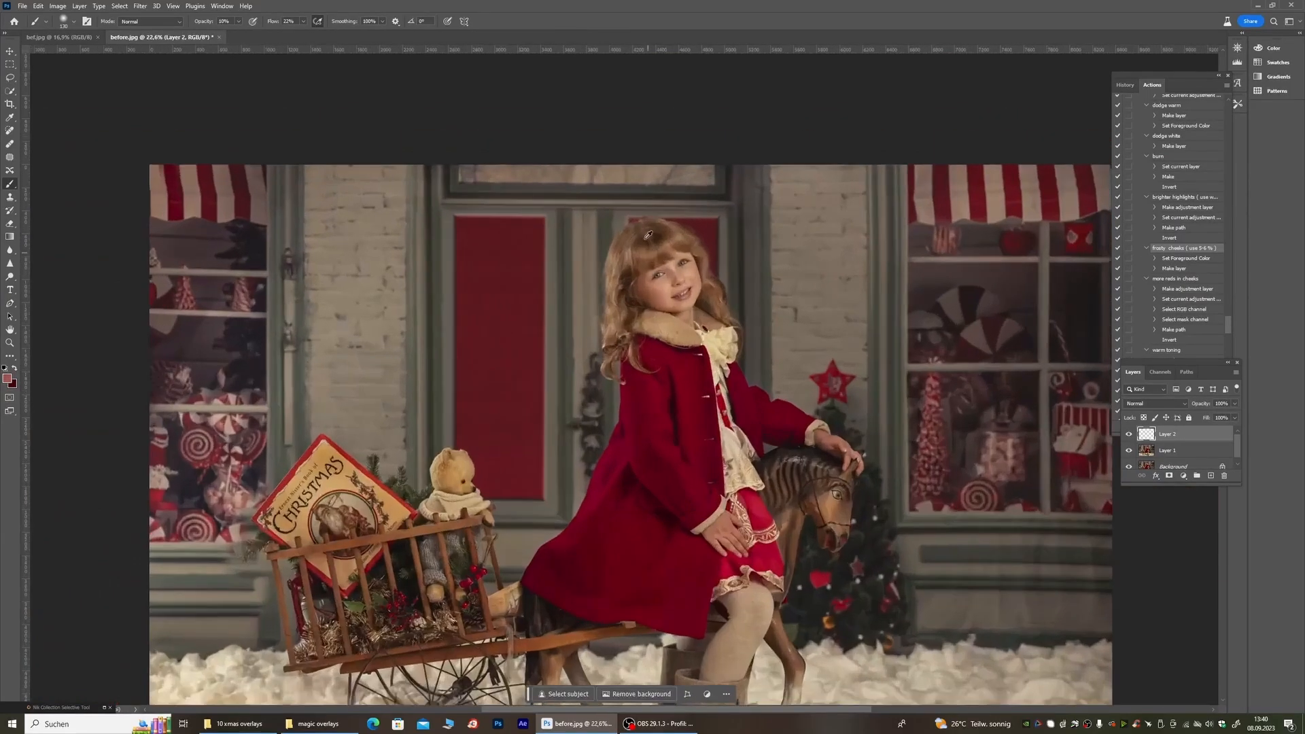
scroll(699, 252, "up", 3)
left_click(1129, 435)
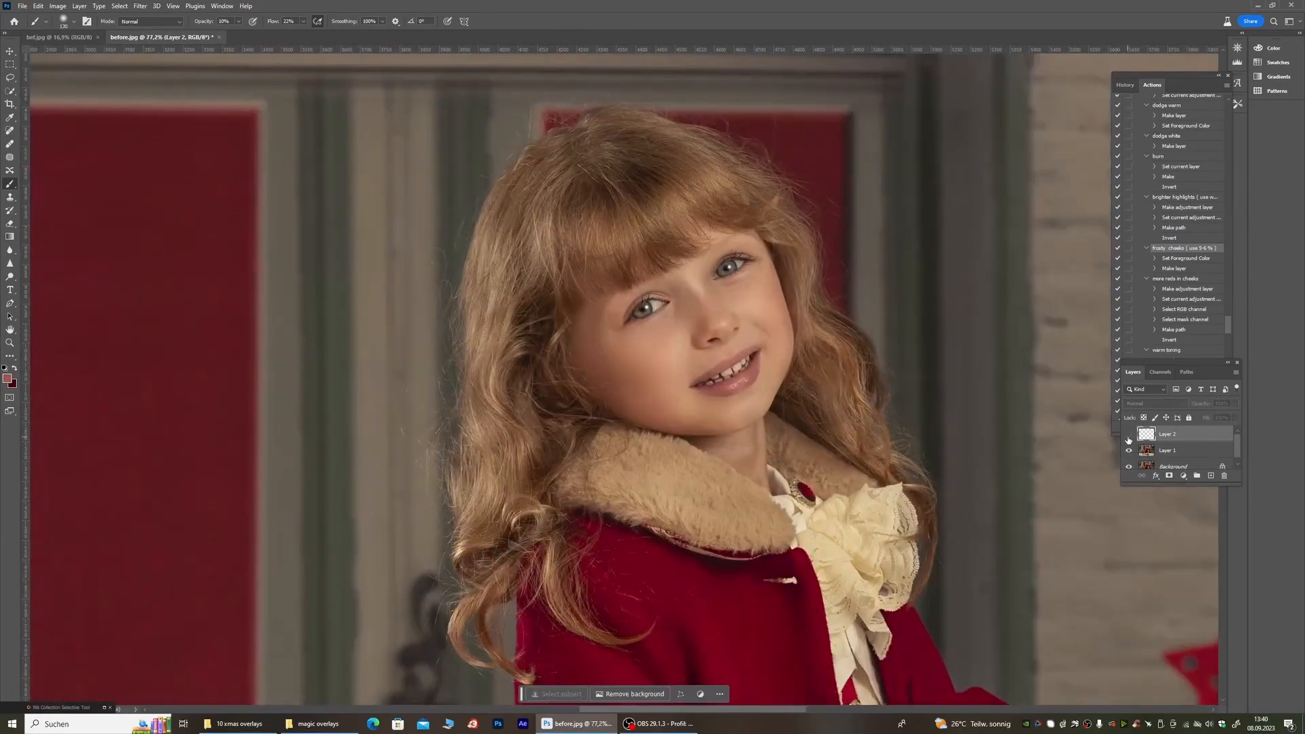
left_click(1129, 435)
scroll(561, 236, "down", 4)
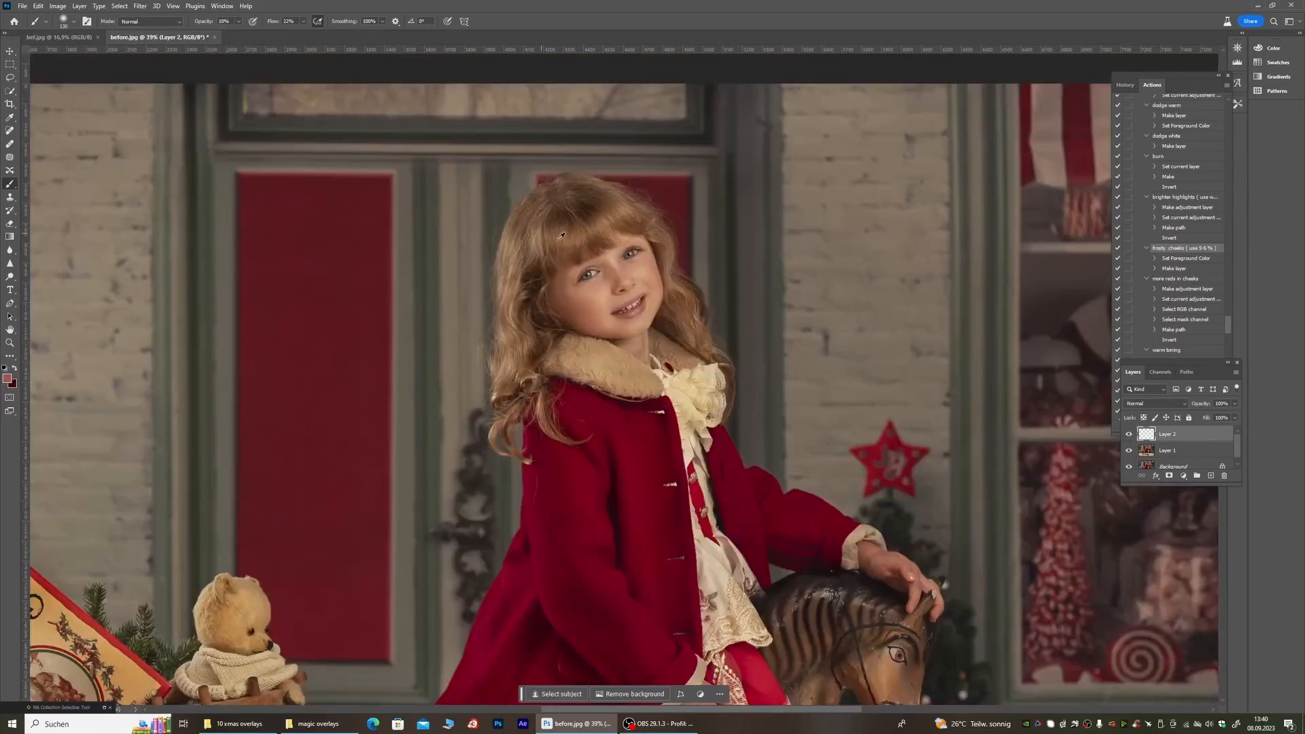
scroll(579, 276, "up", 3)
Step: Flatten the image and duplicate the background onto a new layer
right_click(1137, 454)
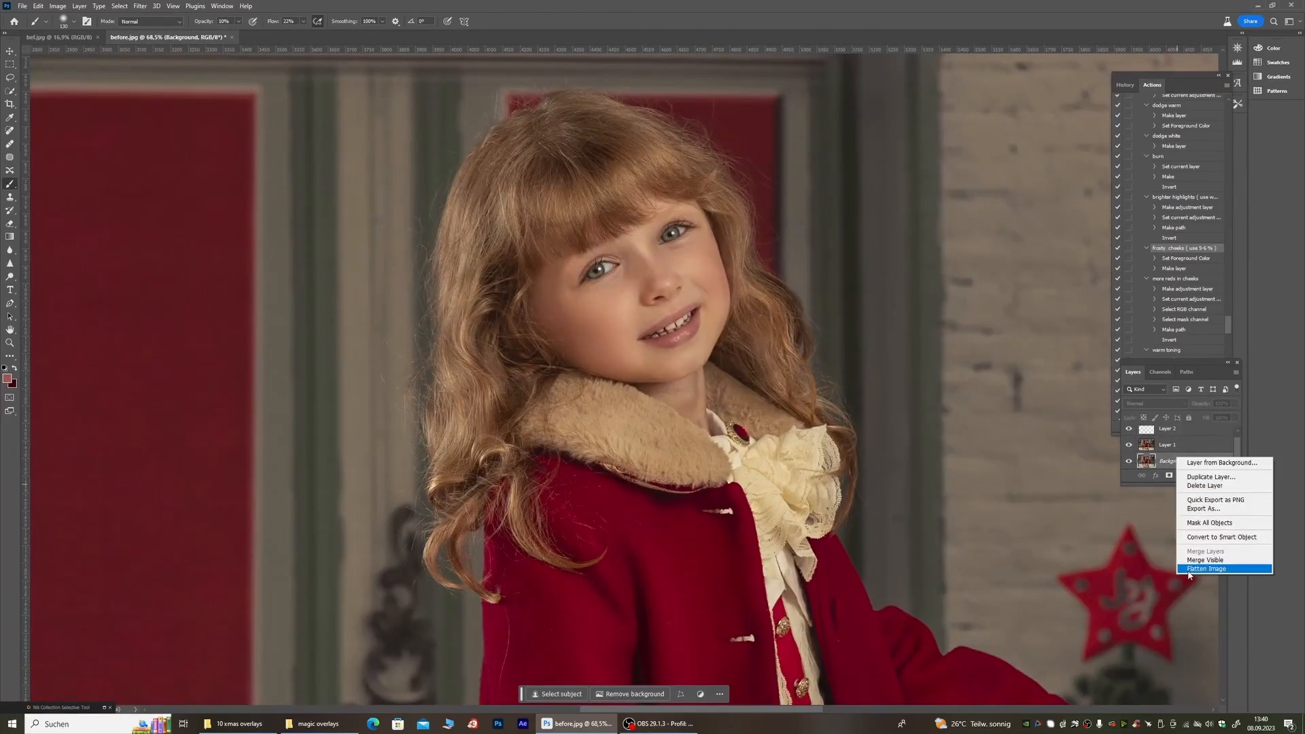
left_click(1216, 568)
key("ctrl+j")
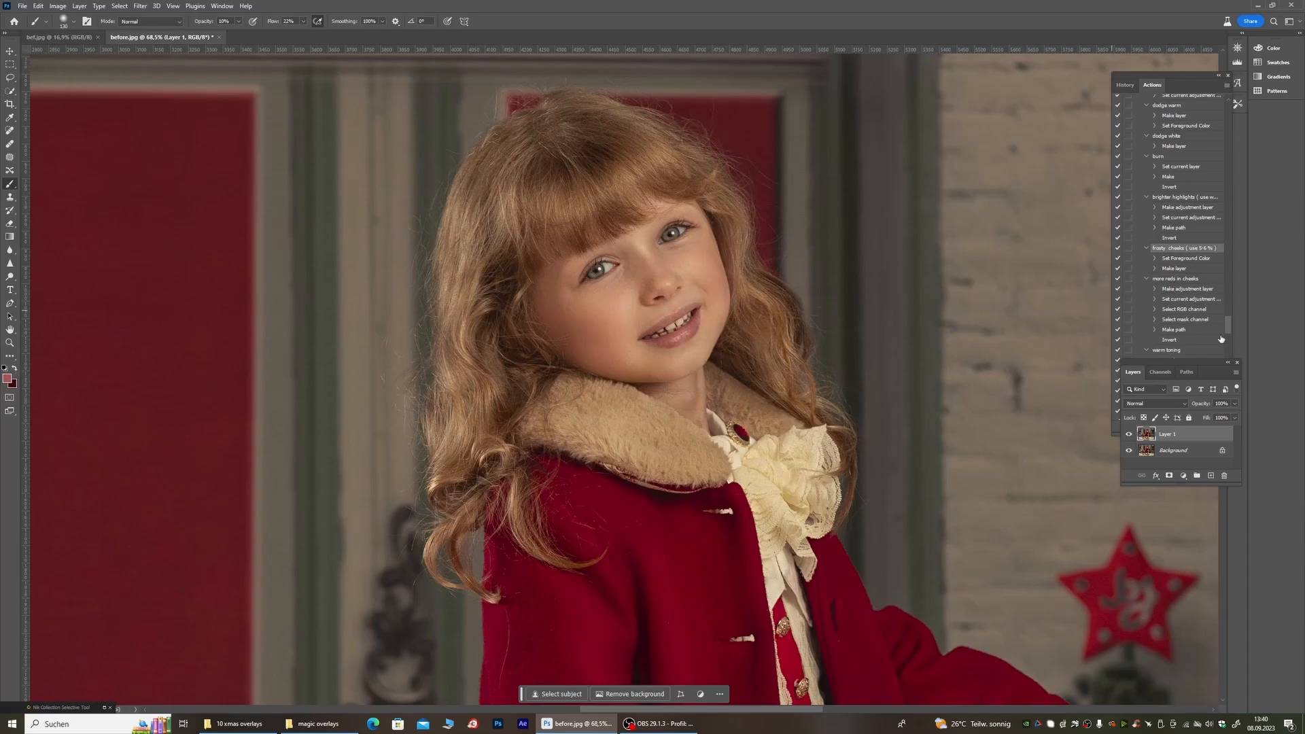
Step: Run the "rich red cheeks / lips" action from the Rustic Xmas actions set
mouse_move(1228, 326)
left_mouse_down()
mouse_move(1233, 417)
mouse_move(1230, 365)
left_mouse_up()
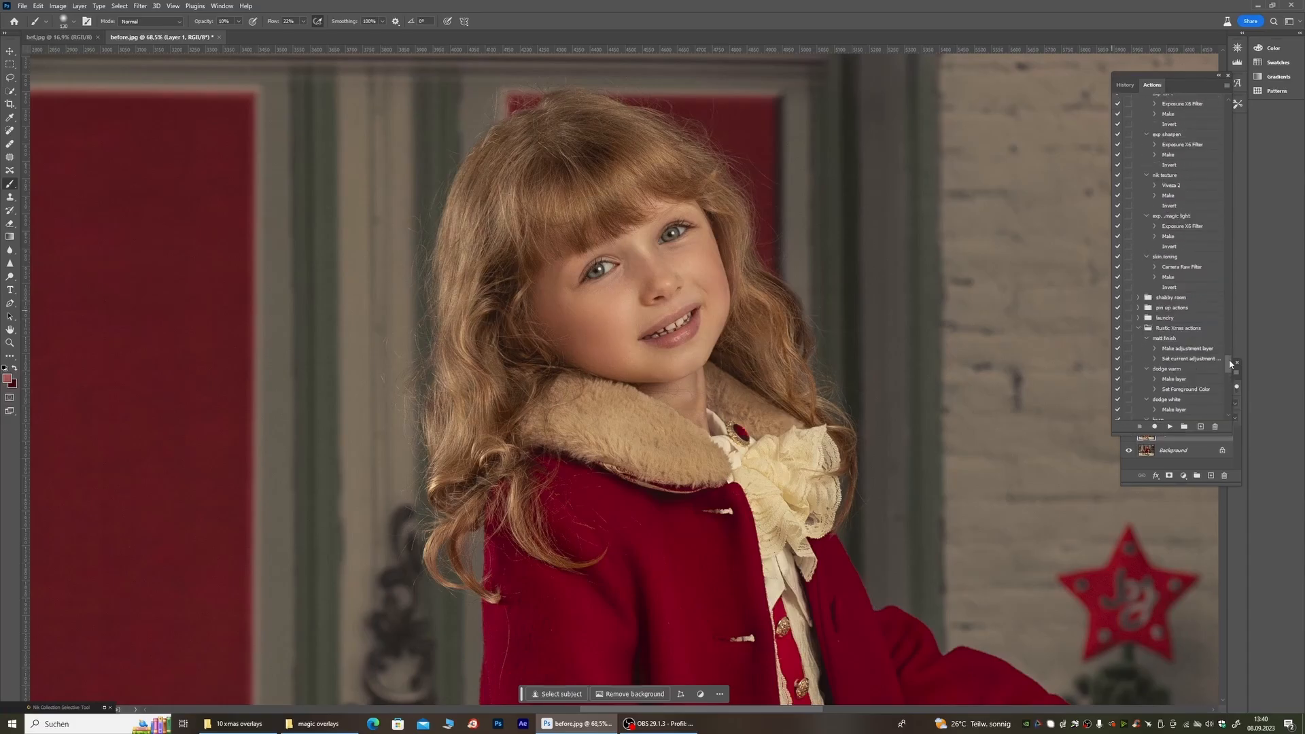
scroll(1231, 364, "down", 10)
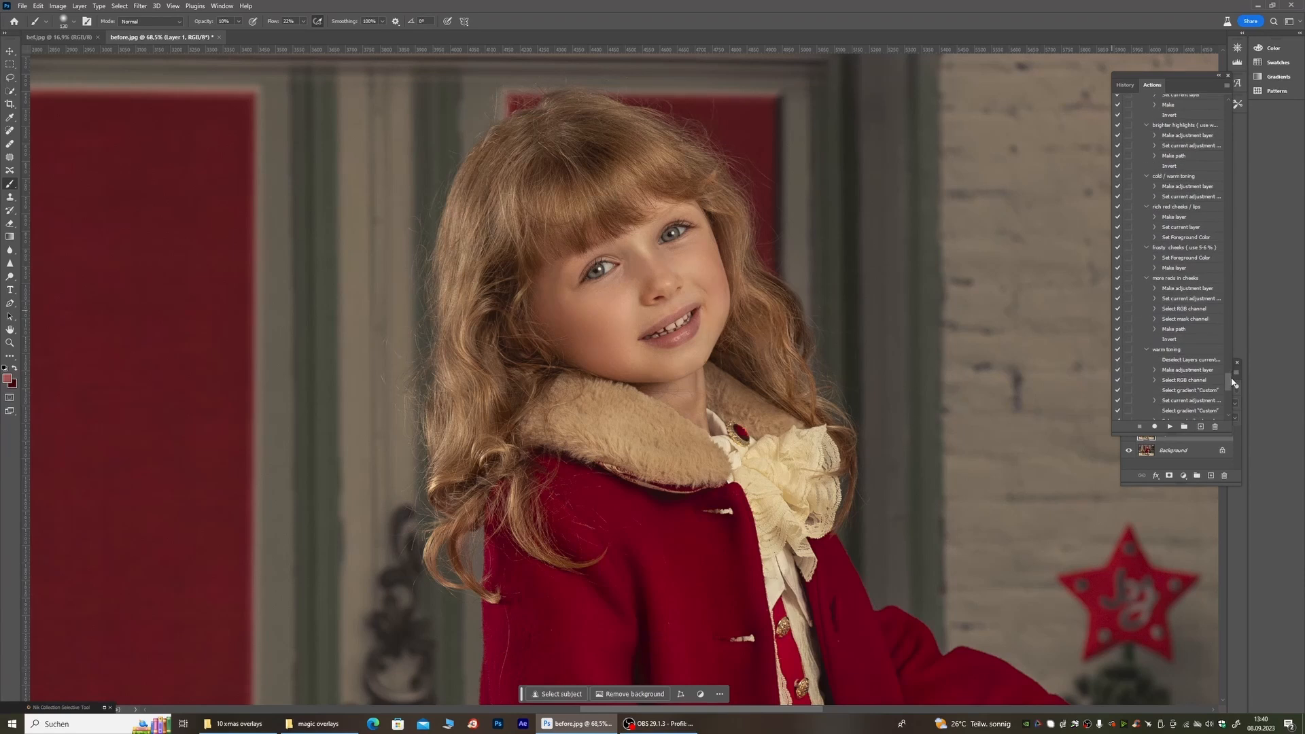
left_click(1164, 198)
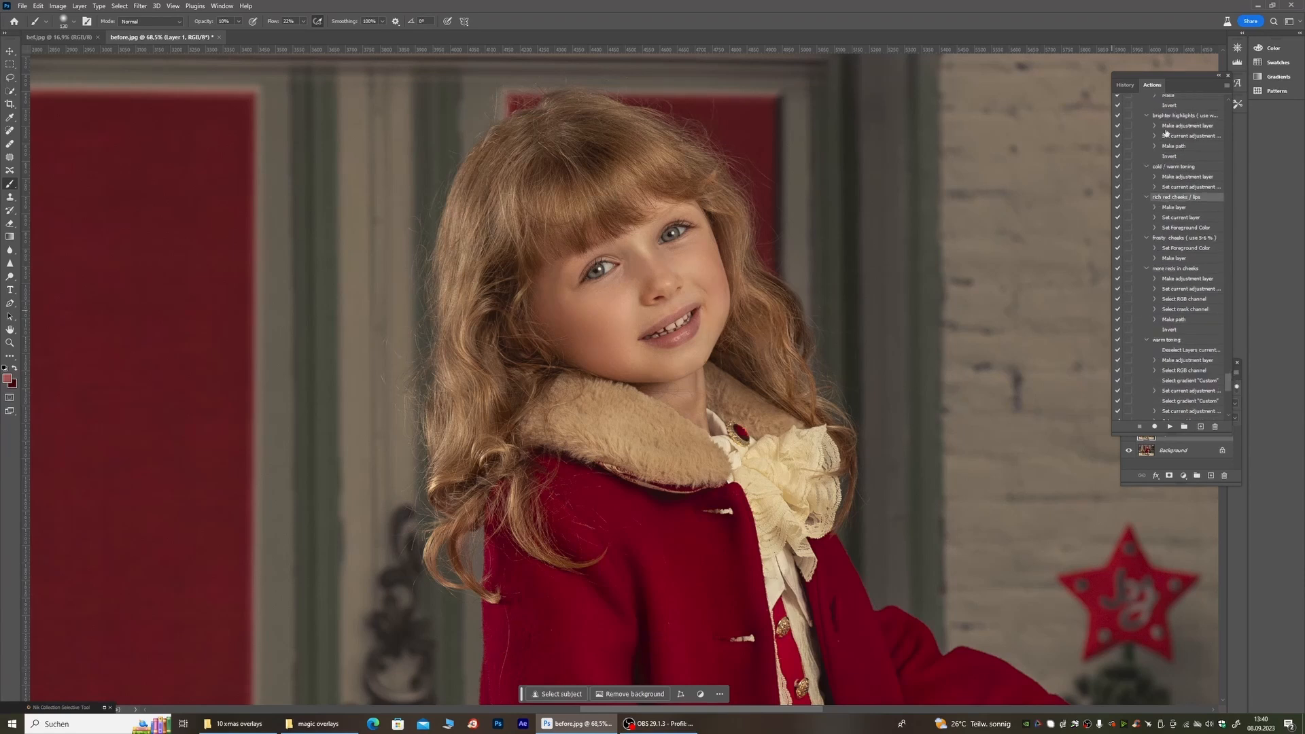
left_click(1169, 426)
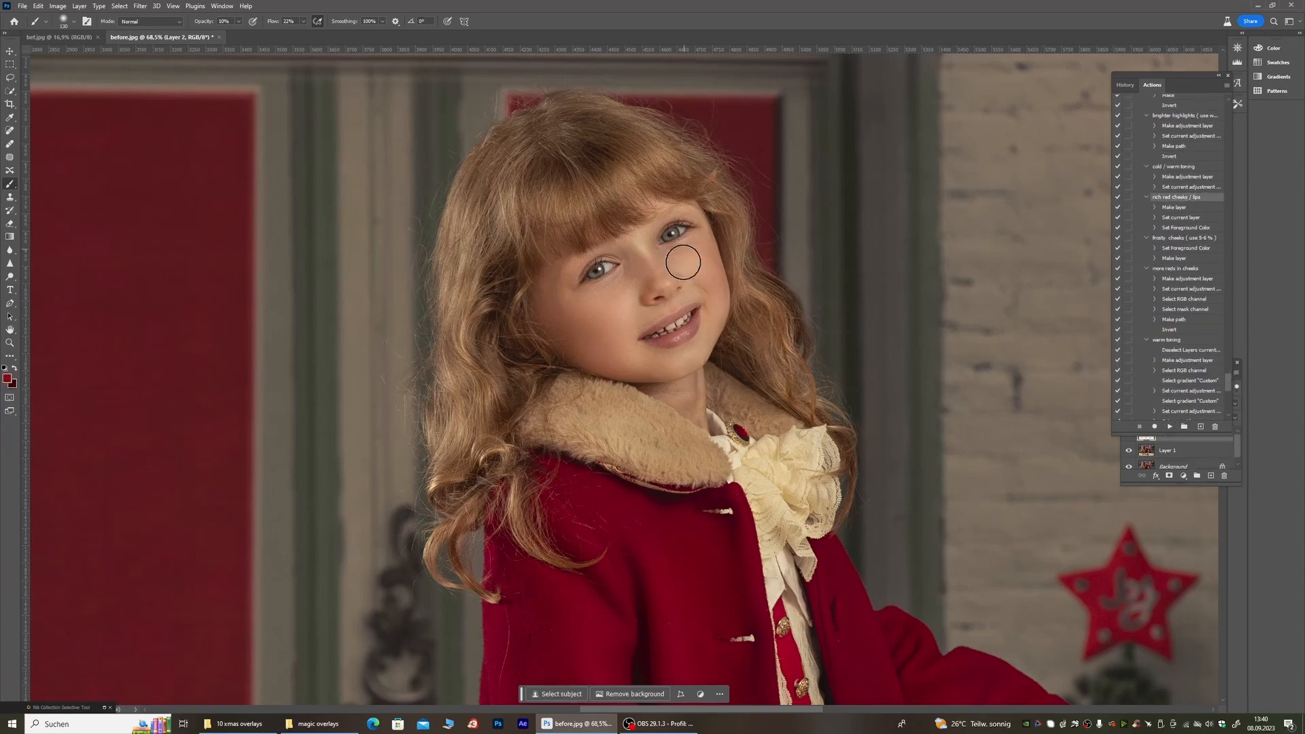
Step: Reduce the soft brush size, raise its opacity to just over 20%, and paint rich red over the lips
scroll(681, 275, "up", 5)
right_click(279, 258)
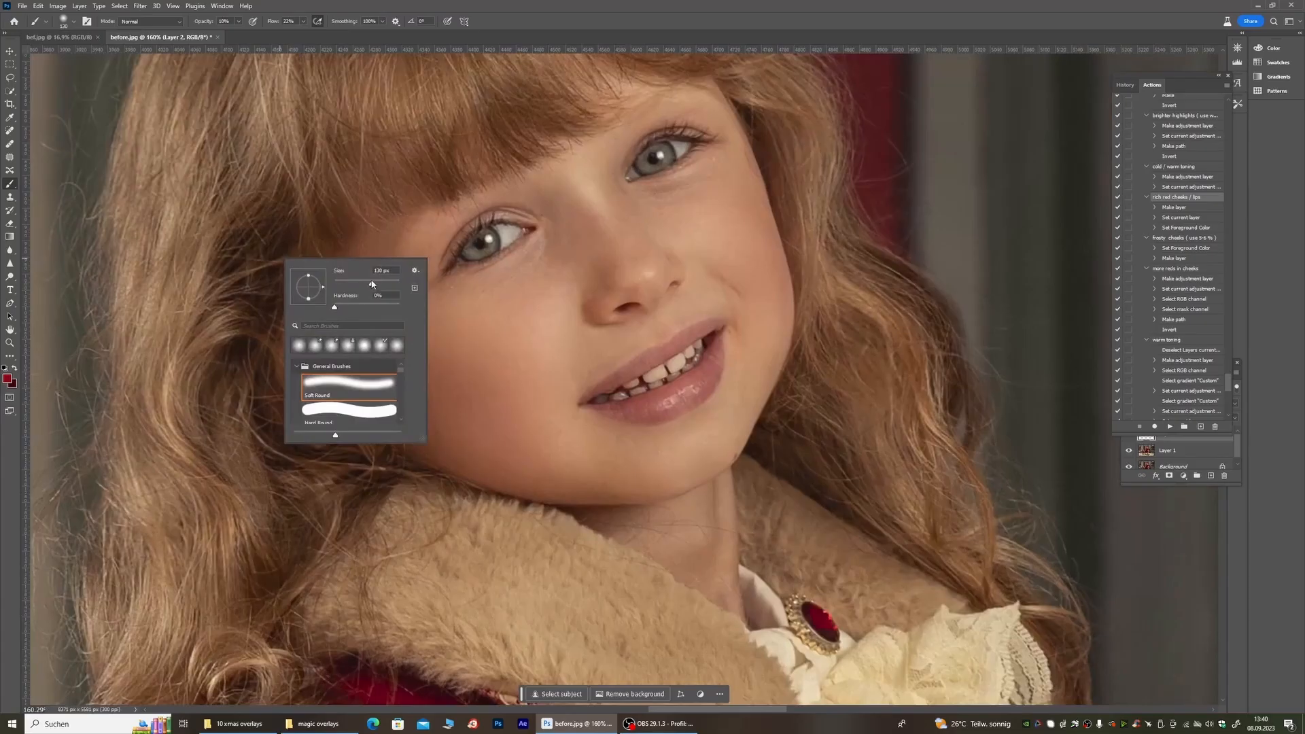
left_click(239, 21)
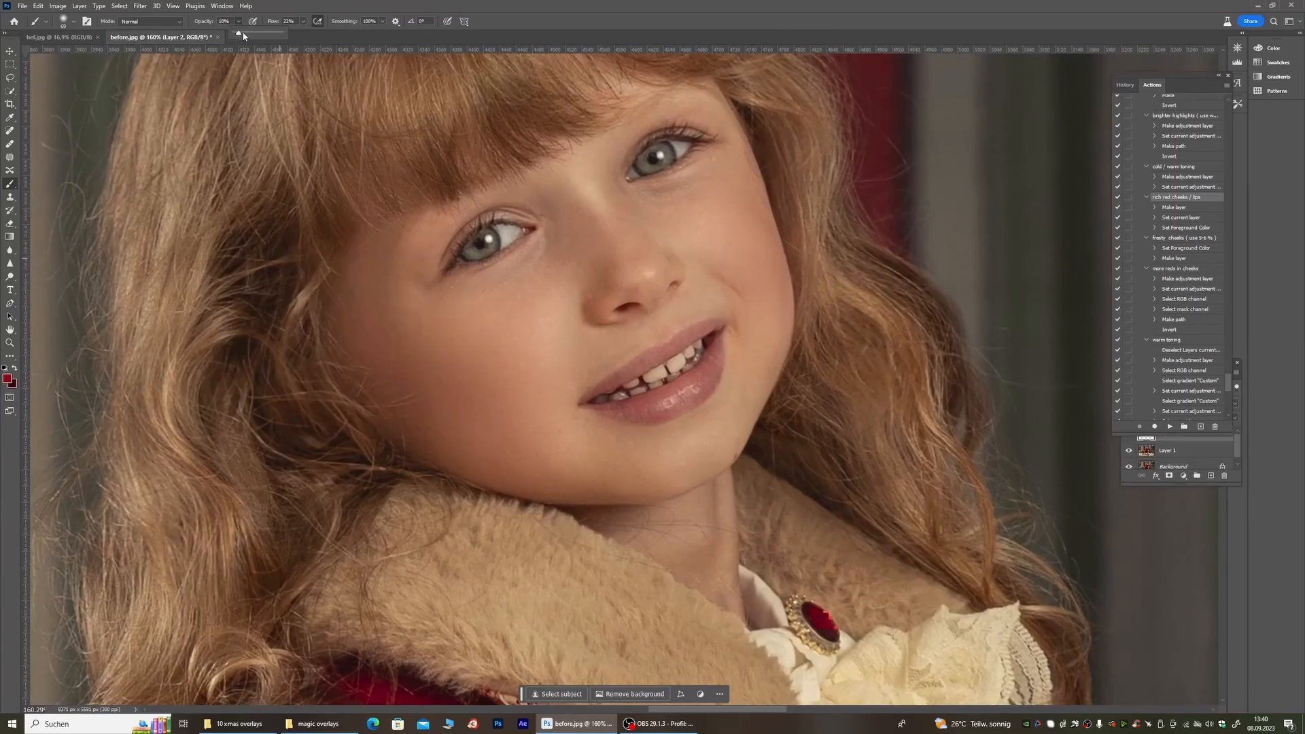
left_click(243, 32)
right_click(370, 342)
mouse_move(616, 410)
left_mouse_down()
mouse_move(715, 364)
mouse_move(665, 406)
mouse_move(648, 401)
mouse_move(707, 375)
mouse_move(651, 418)
mouse_move(635, 375)
mouse_move(651, 358)
mouse_move(600, 388)
mouse_move(715, 328)
mouse_move(602, 390)
mouse_move(708, 328)
left_mouse_up()
scroll(615, 284, "down", 5)
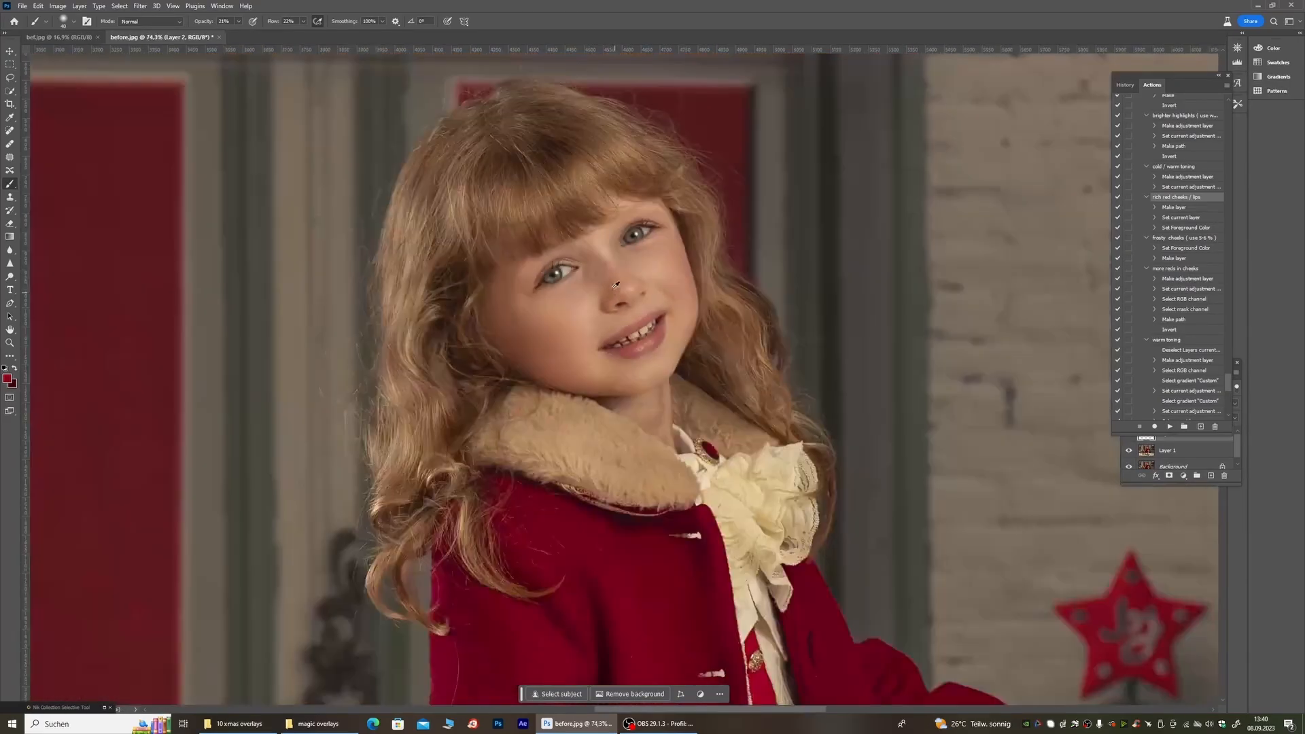
Step: Shrink the soft brush further and paint another pass of red over the lips on Layer 2
left_click(1132, 477)
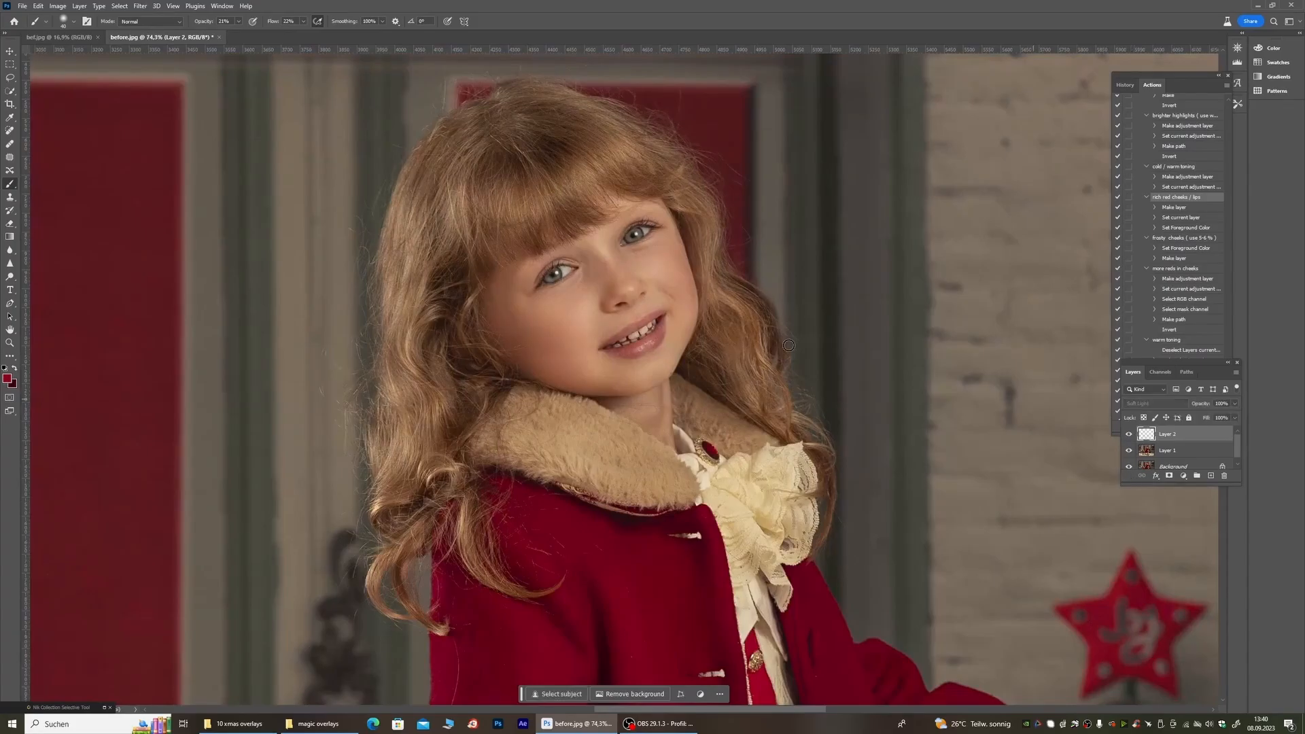
scroll(645, 289, "down", 5)
scroll(667, 279, "up", 4)
scroll(667, 278, "up", 3)
right_click(503, 386)
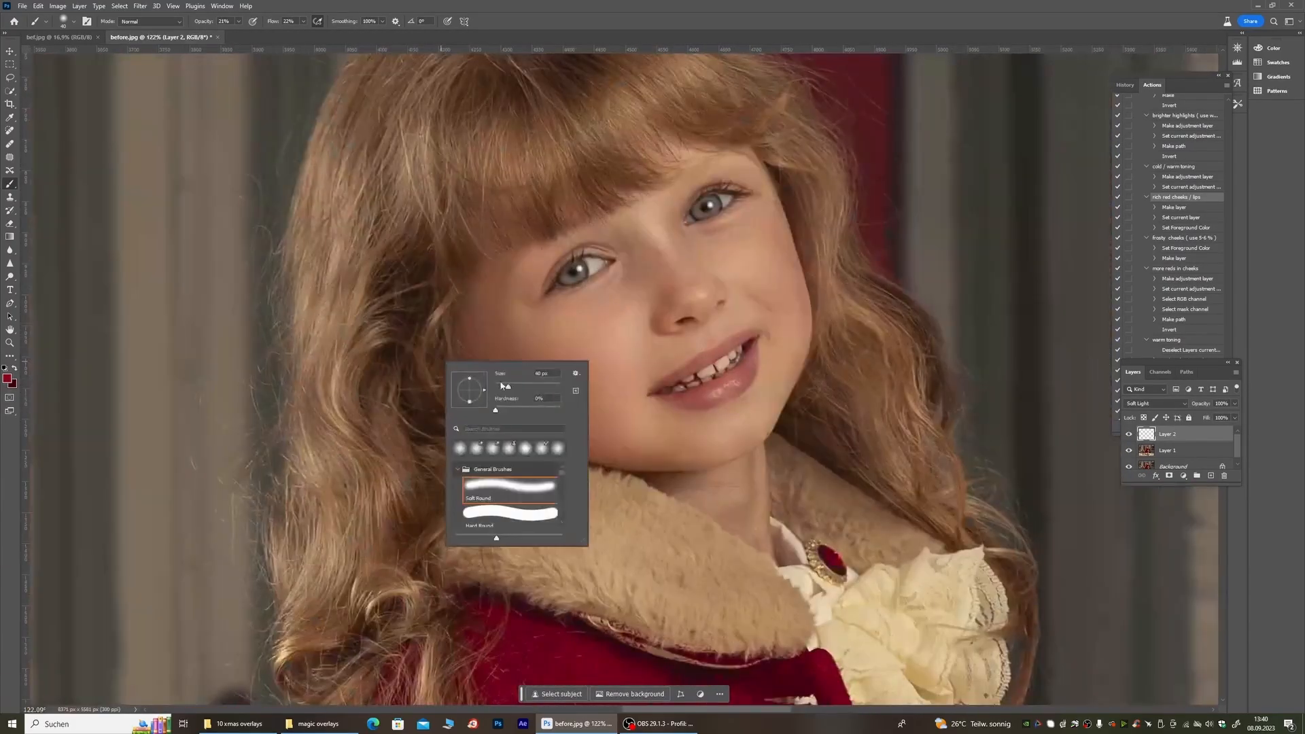
left_click(504, 386)
left_click_drag(666, 403, 747, 365)
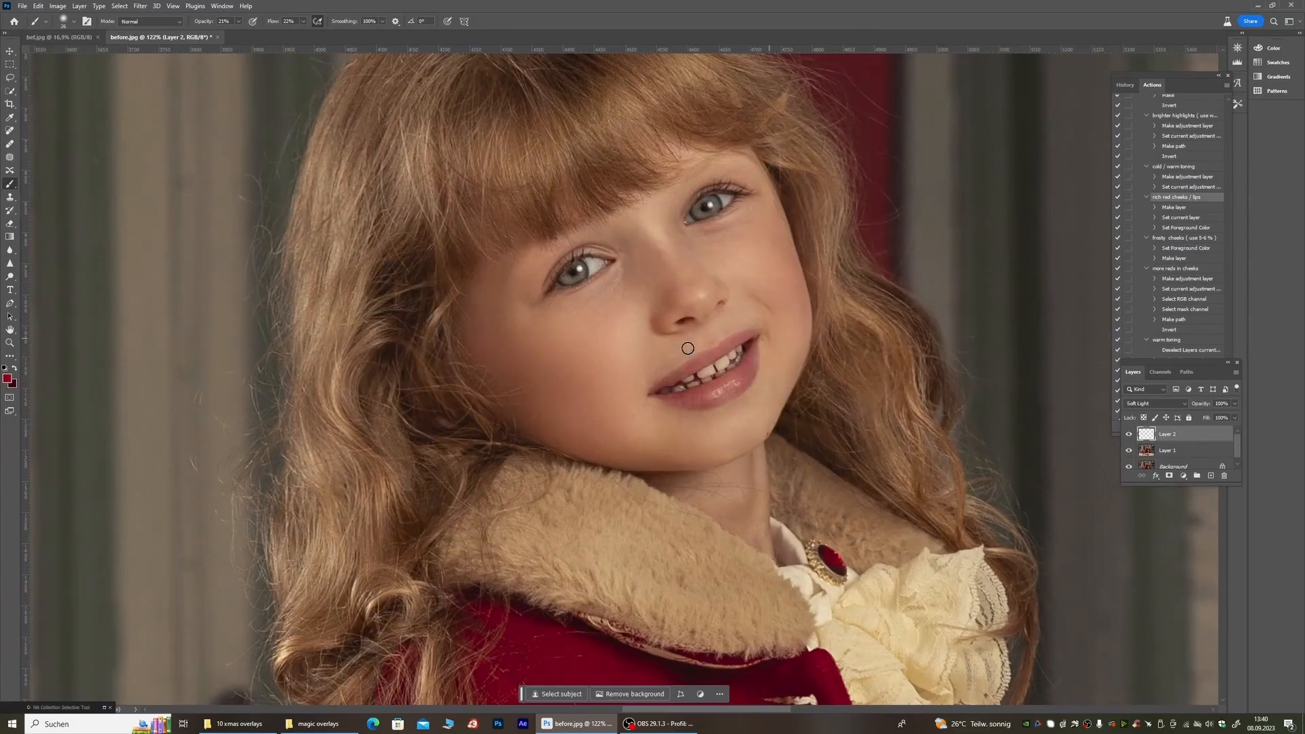
scroll(688, 348, "down", 6)
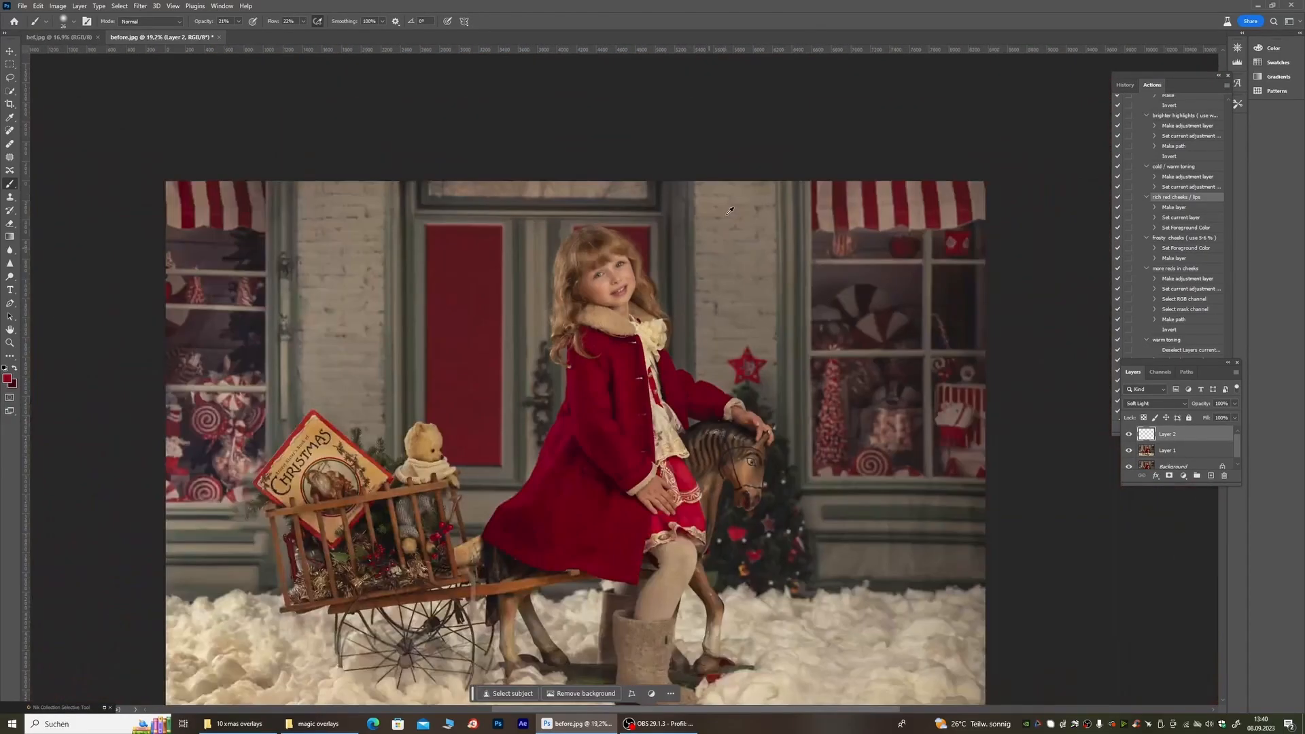
Step: Enlarge the soft brush considerably and dab rich red blush onto the cheek
scroll(593, 278, "up", 8)
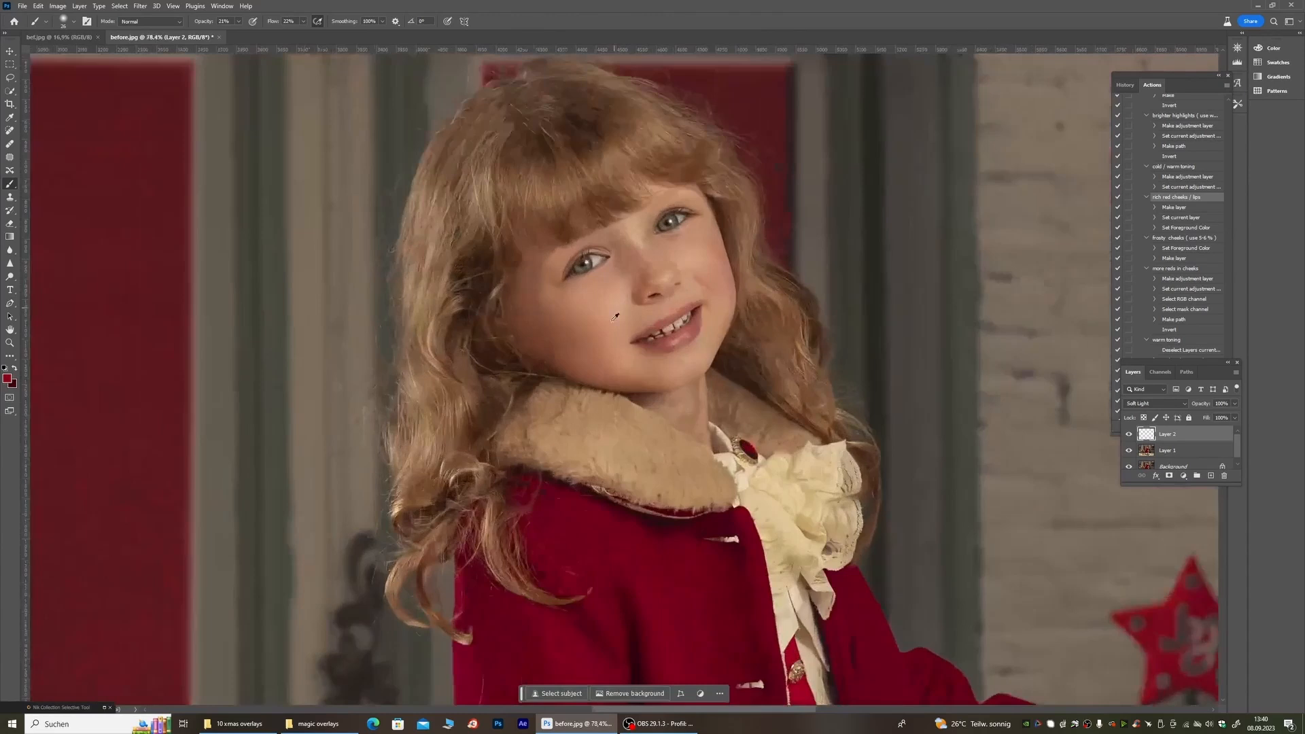
right_click(326, 348)
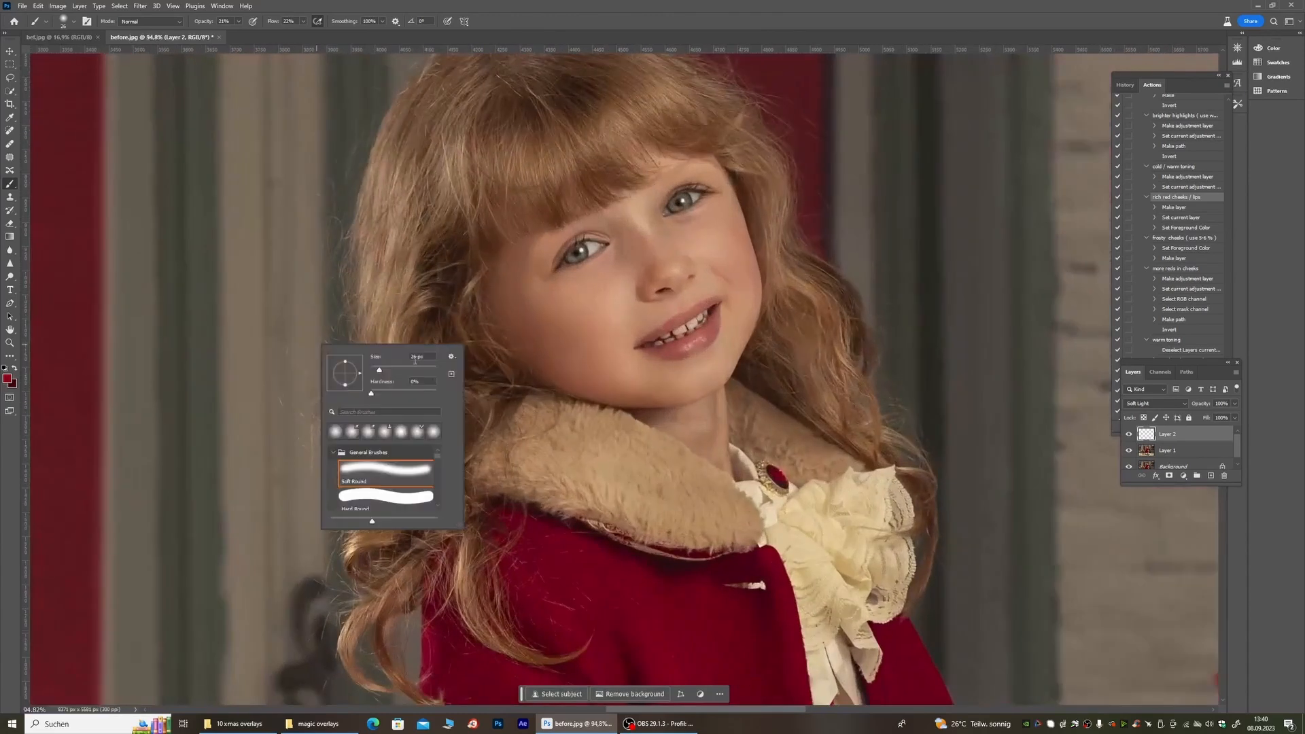
left_click(414, 369)
left_click(564, 318)
scroll(592, 285, "down", 5)
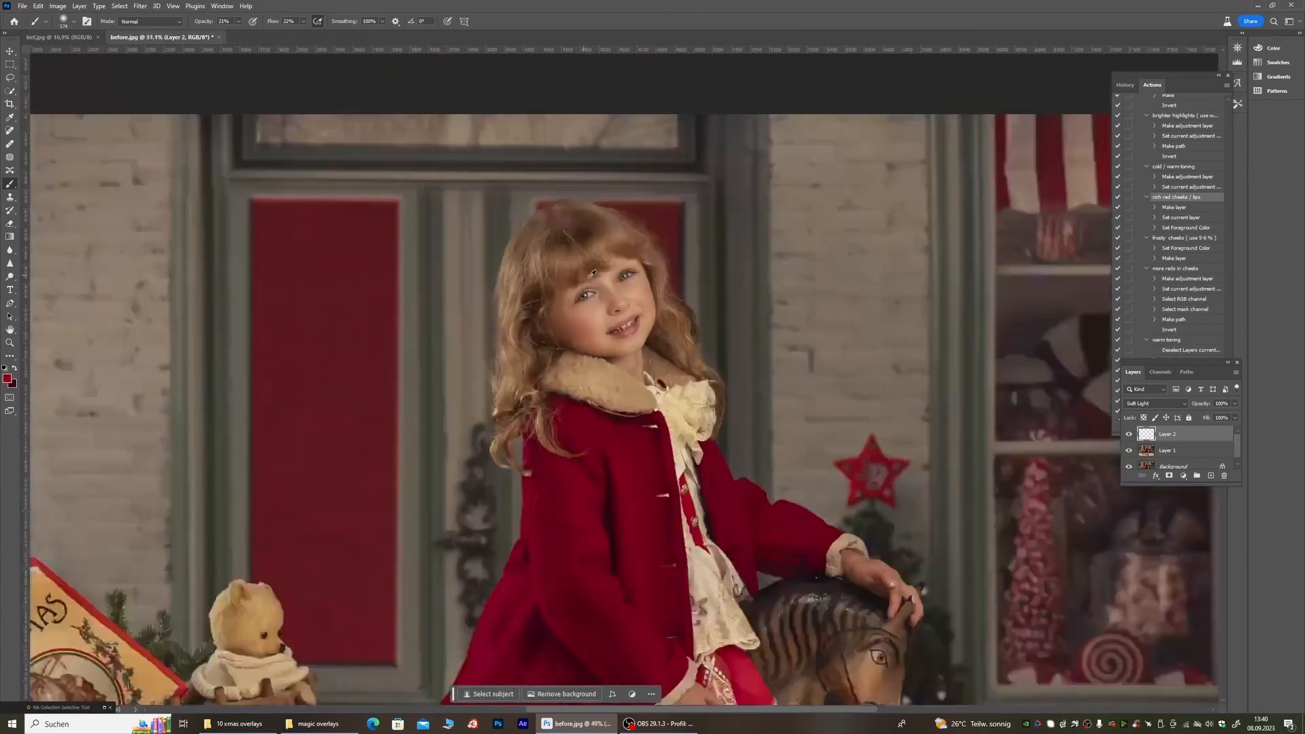
scroll(591, 275, "down", 3)
scroll(592, 275, "up", 8)
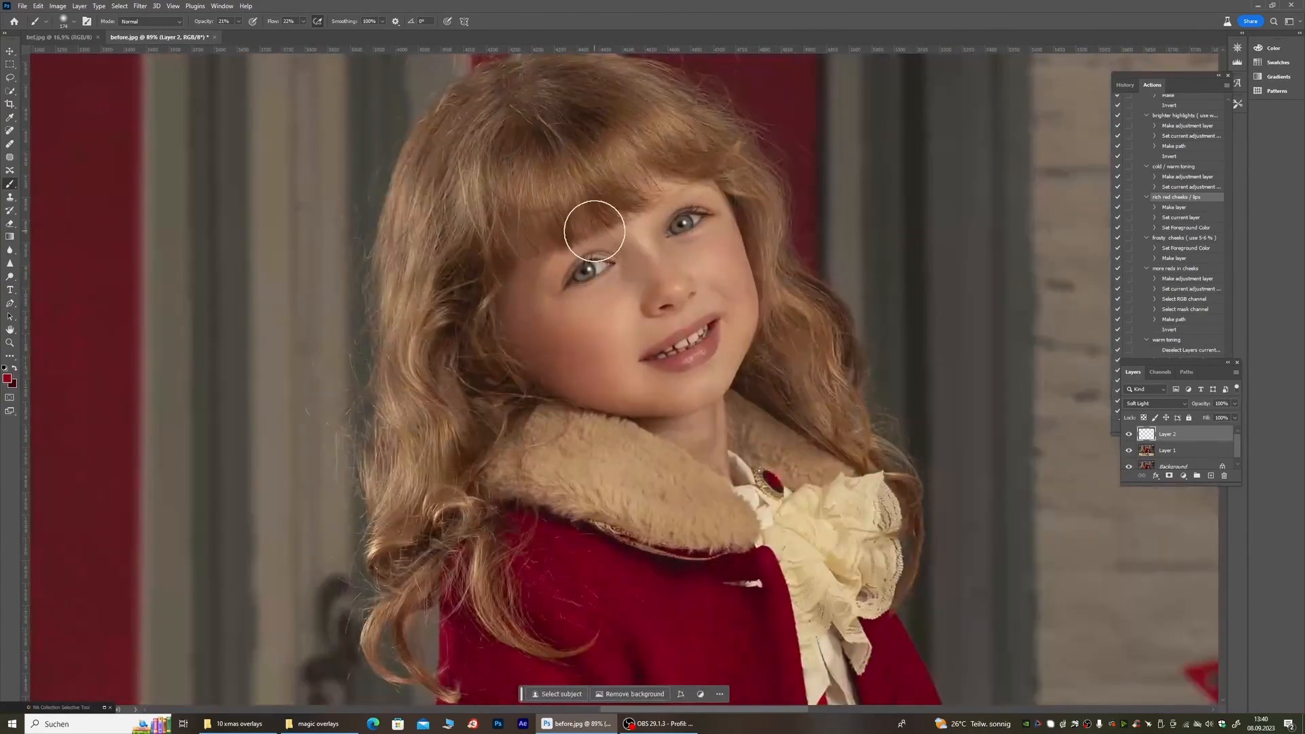
scroll(594, 231, "up", 3)
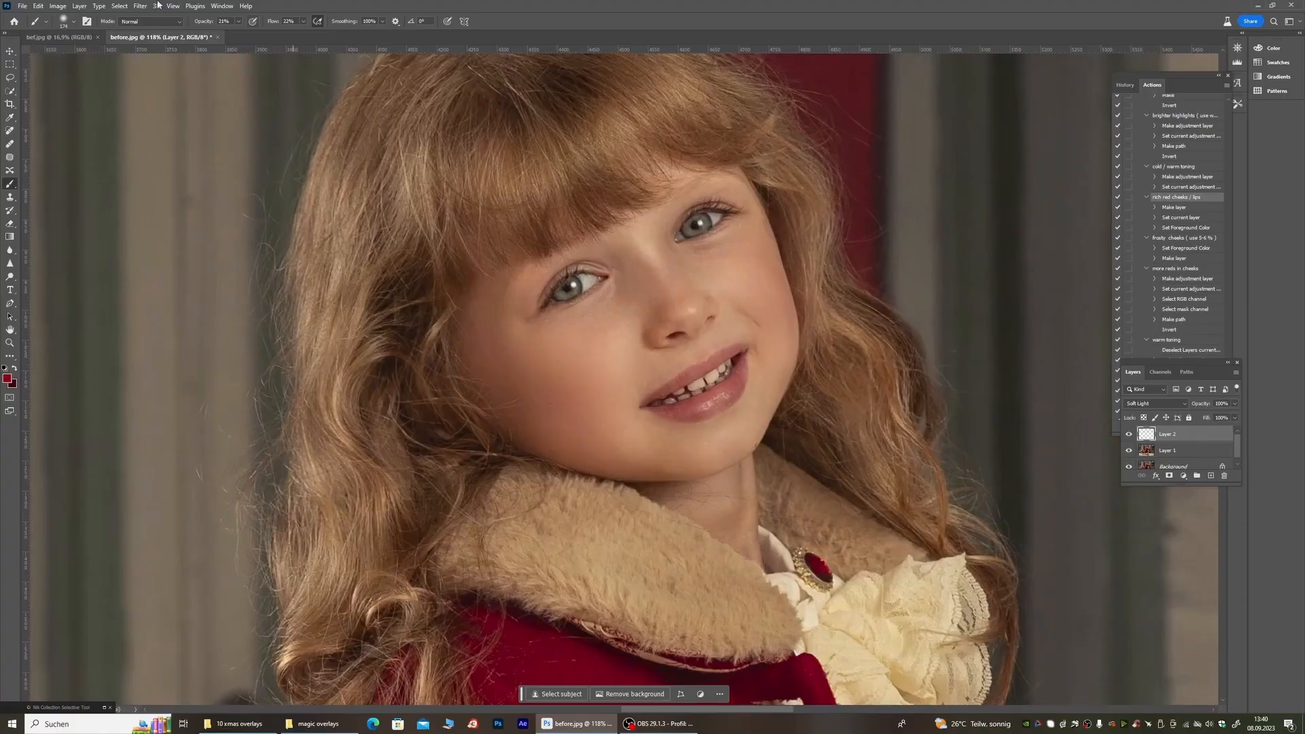
Step: Lower the brush opacity to 10%, adjust the size for each side of the face, and paint rich red blush on both cheeks
left_click(237, 23)
mouse_move(577, 364)
left_mouse_down()
mouse_move(584, 416)
mouse_move(538, 373)
left_mouse_up()
left_click_drag(743, 301, 746, 281)
right_click(447, 360)
left_click_drag(545, 388, 541, 389)
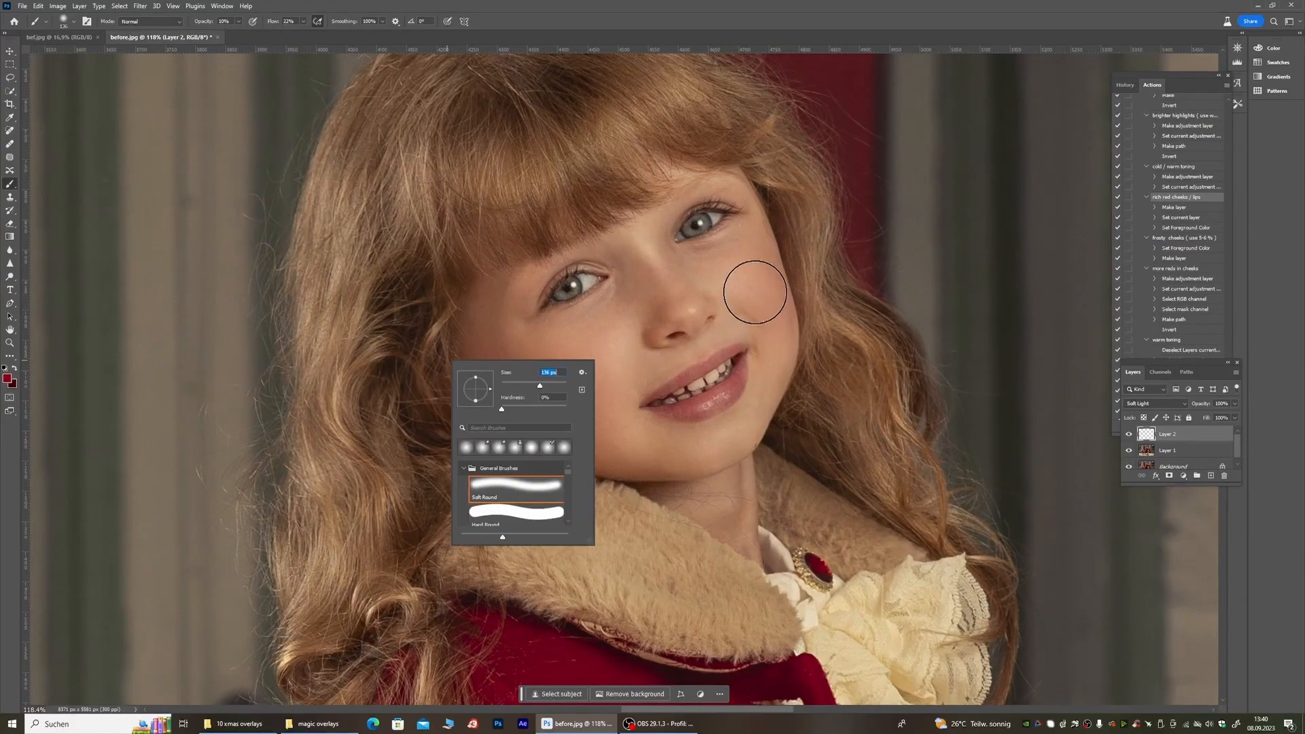
left_click_drag(757, 290, 758, 231)
scroll(748, 366, "down", 10)
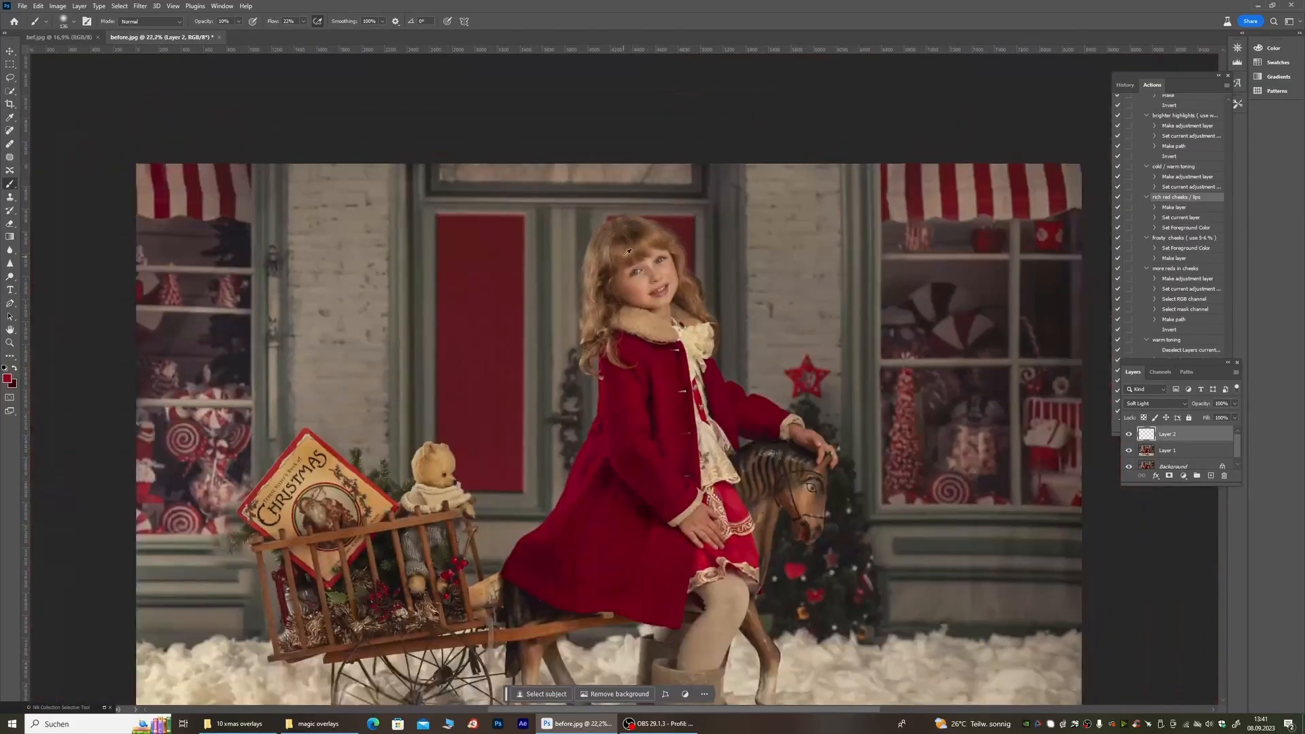
scroll(666, 447, "up", 1)
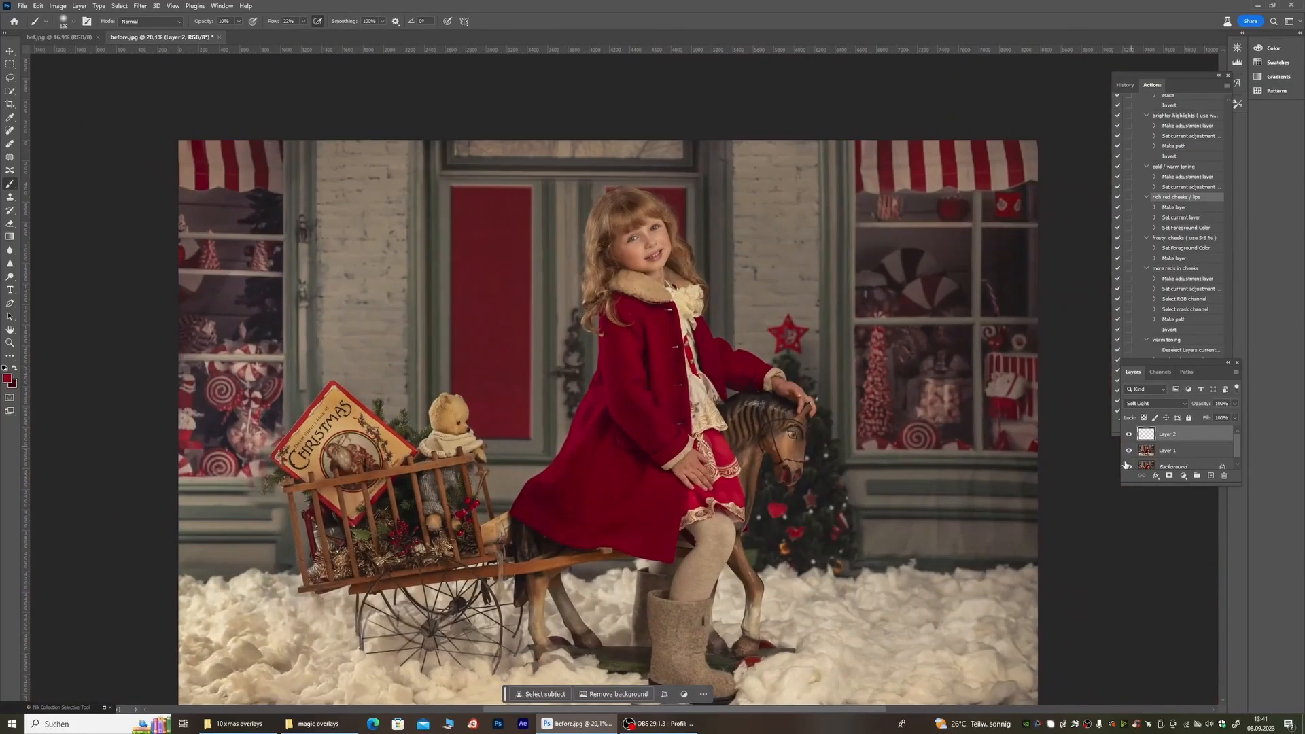
Step: Flatten the rich red cheeks layer into the image and duplicate the resulting background layer
left_click(1155, 460)
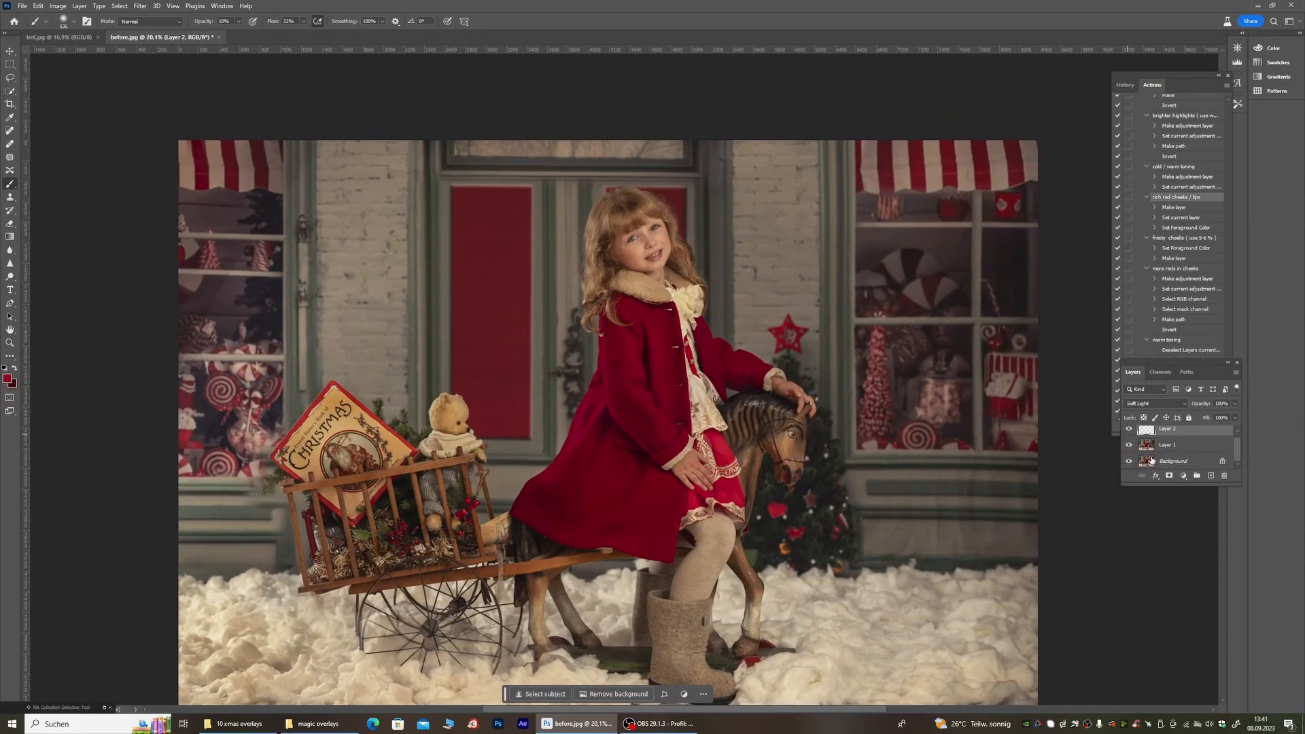
right_click(1157, 459)
left_click(1189, 569)
key("ctrl+j")
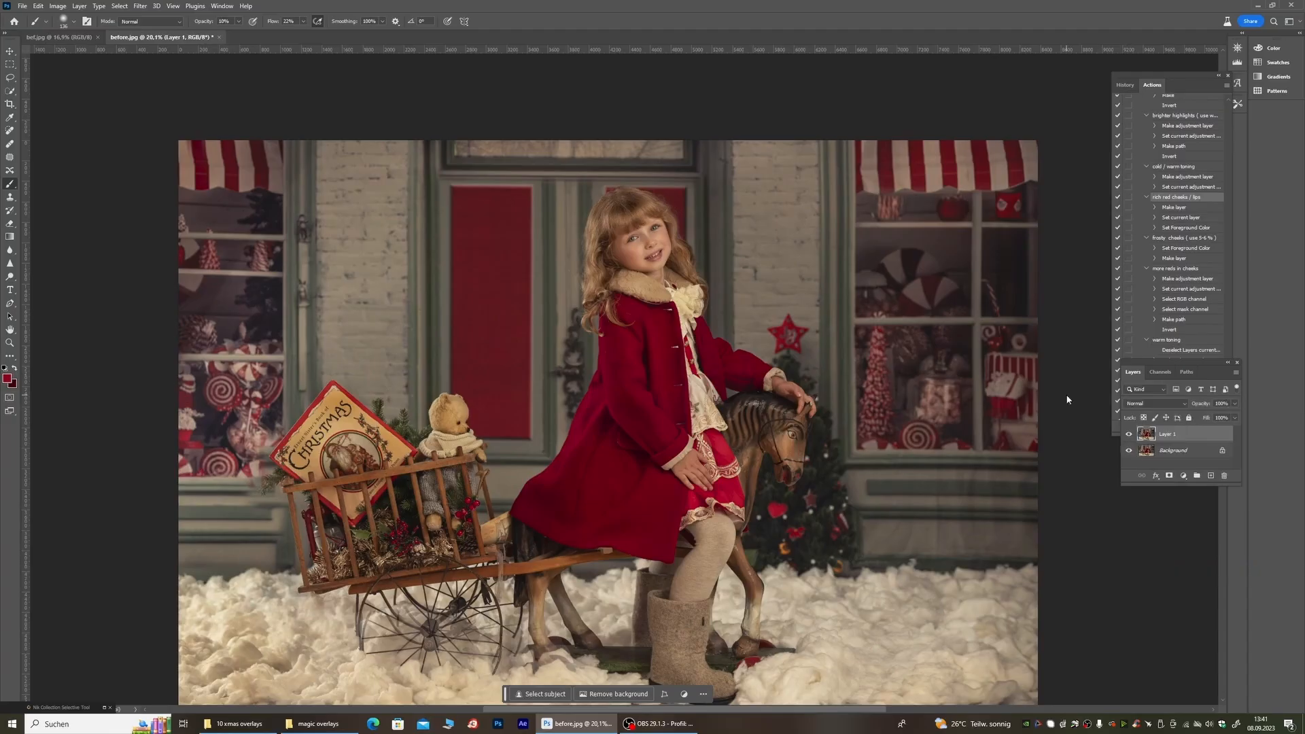
Step: Run the "brighter highlights" action from the Rustic Xmas actions set
scroll(1181, 148, "up", 1)
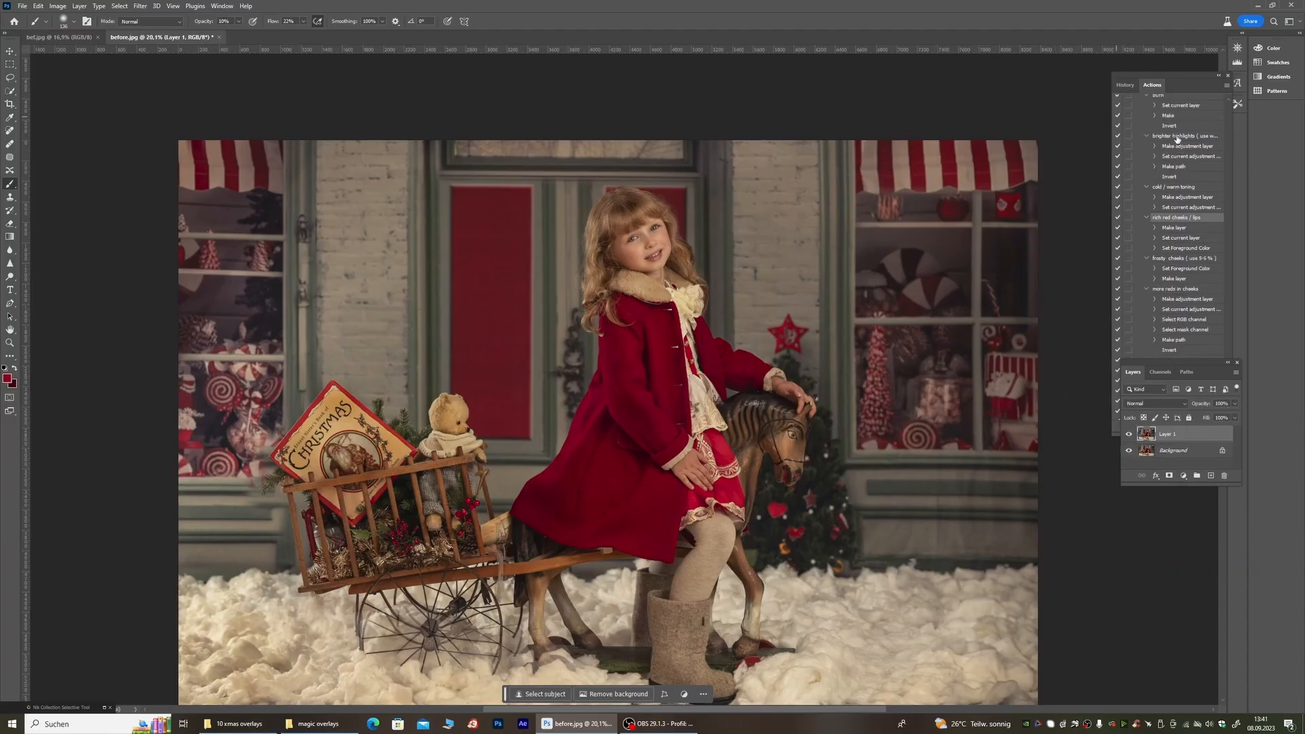
left_click(1178, 137)
left_click(1169, 427)
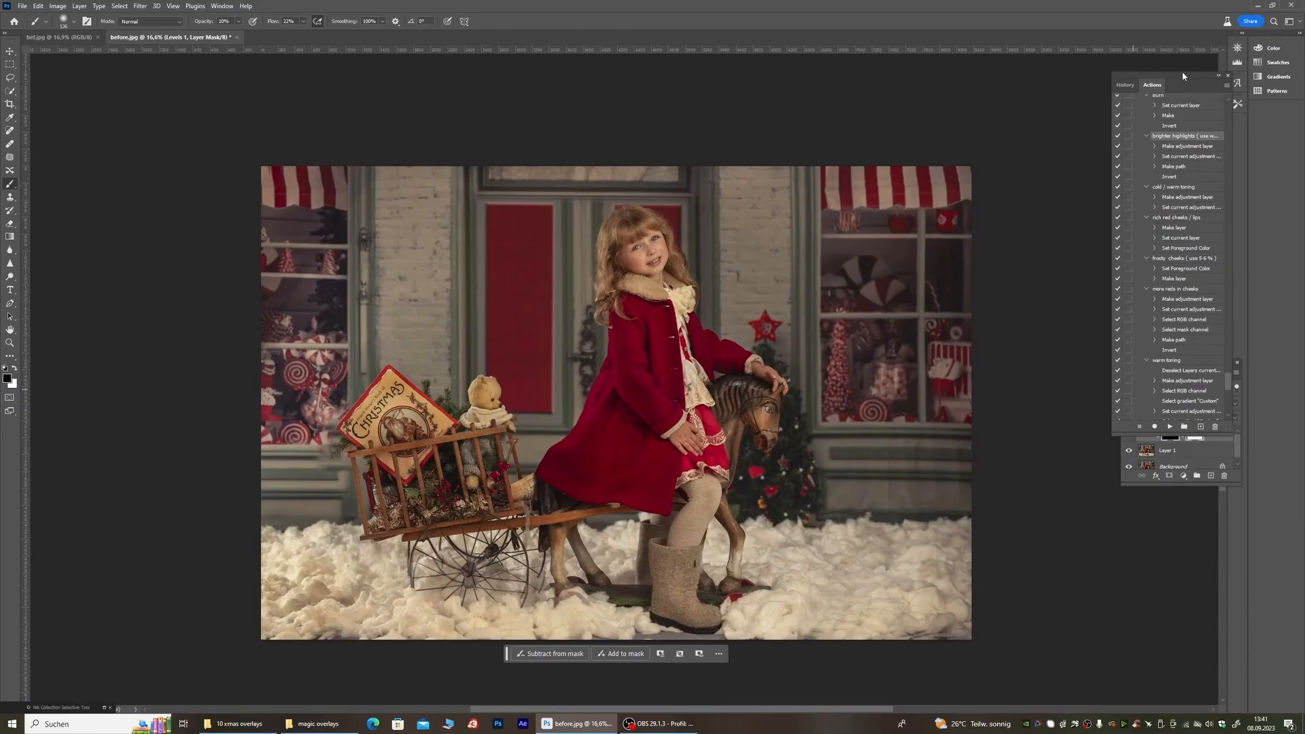
Step: Invert the black mask of the Levels 1 adjustment layer and rearrange the floating Actions and Layers panels
left_click_drag(1182, 76, 1038, 55)
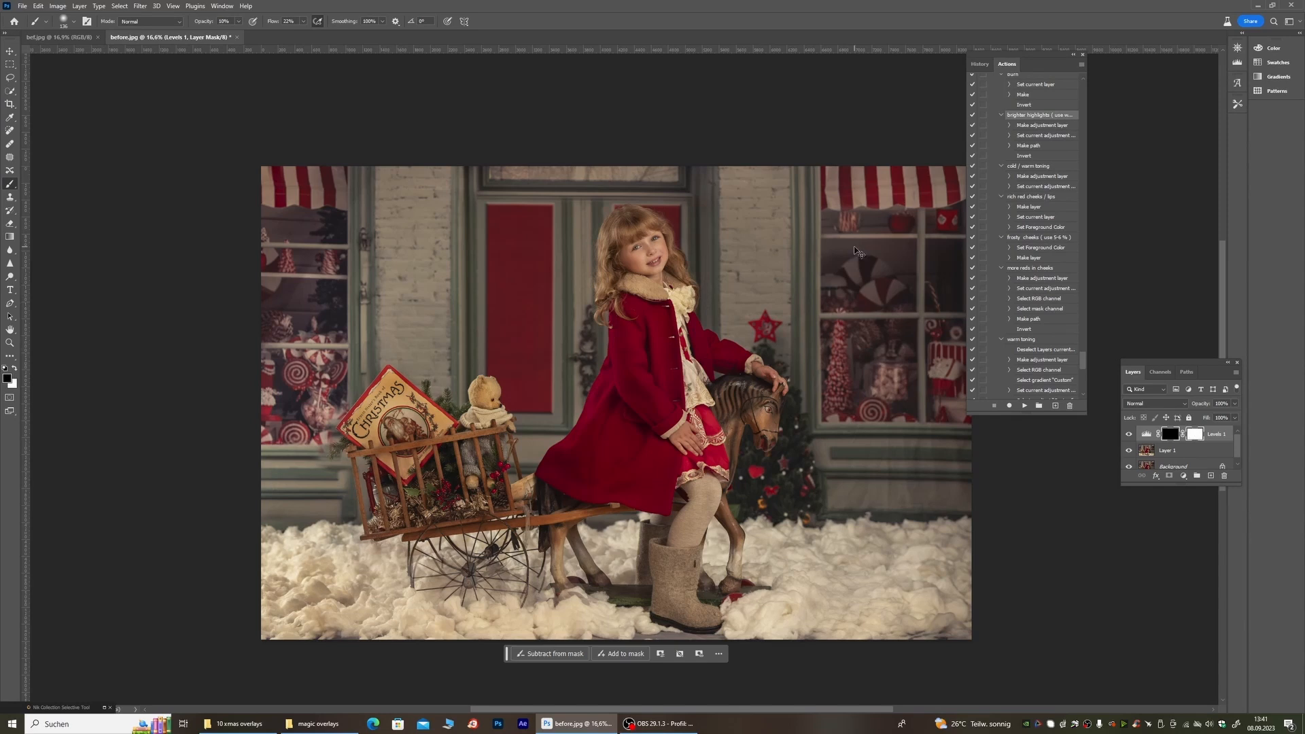
key("ctrl+i")
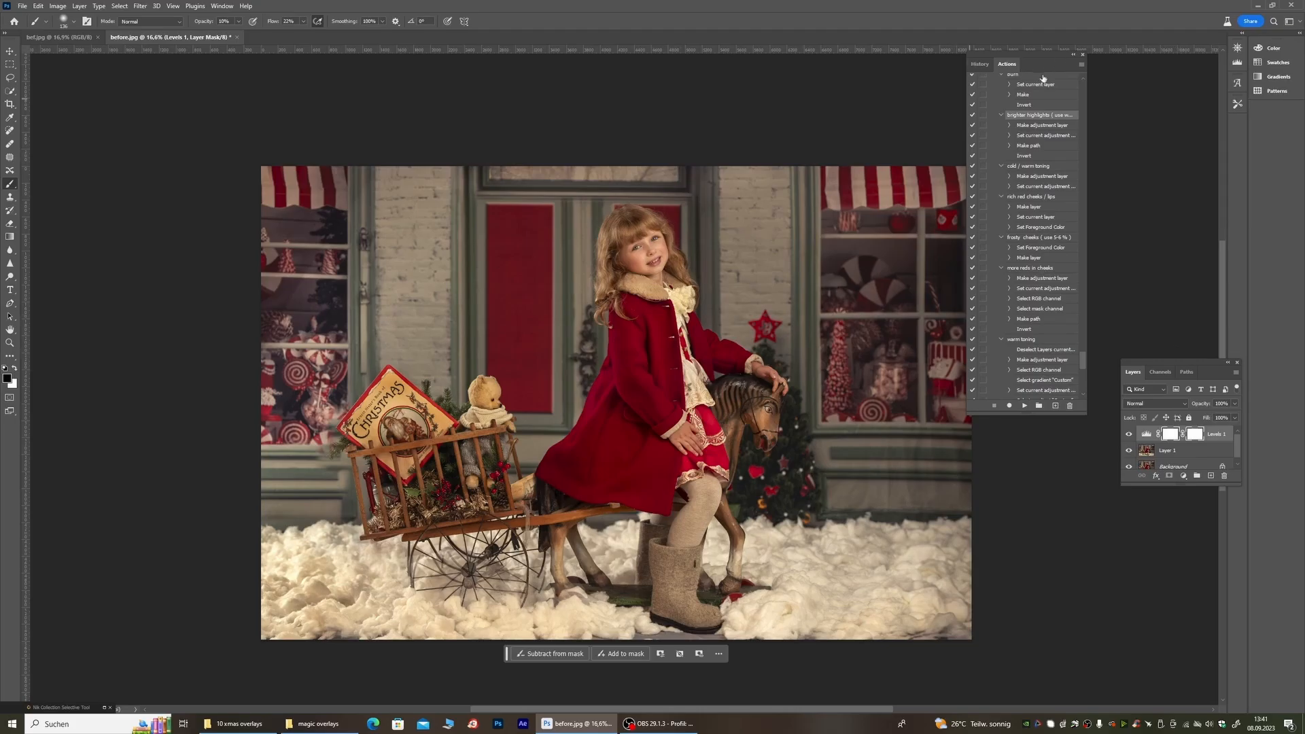
left_click_drag(1043, 78, 1171, 74)
left_click_drag(1222, 373, 1160, 319)
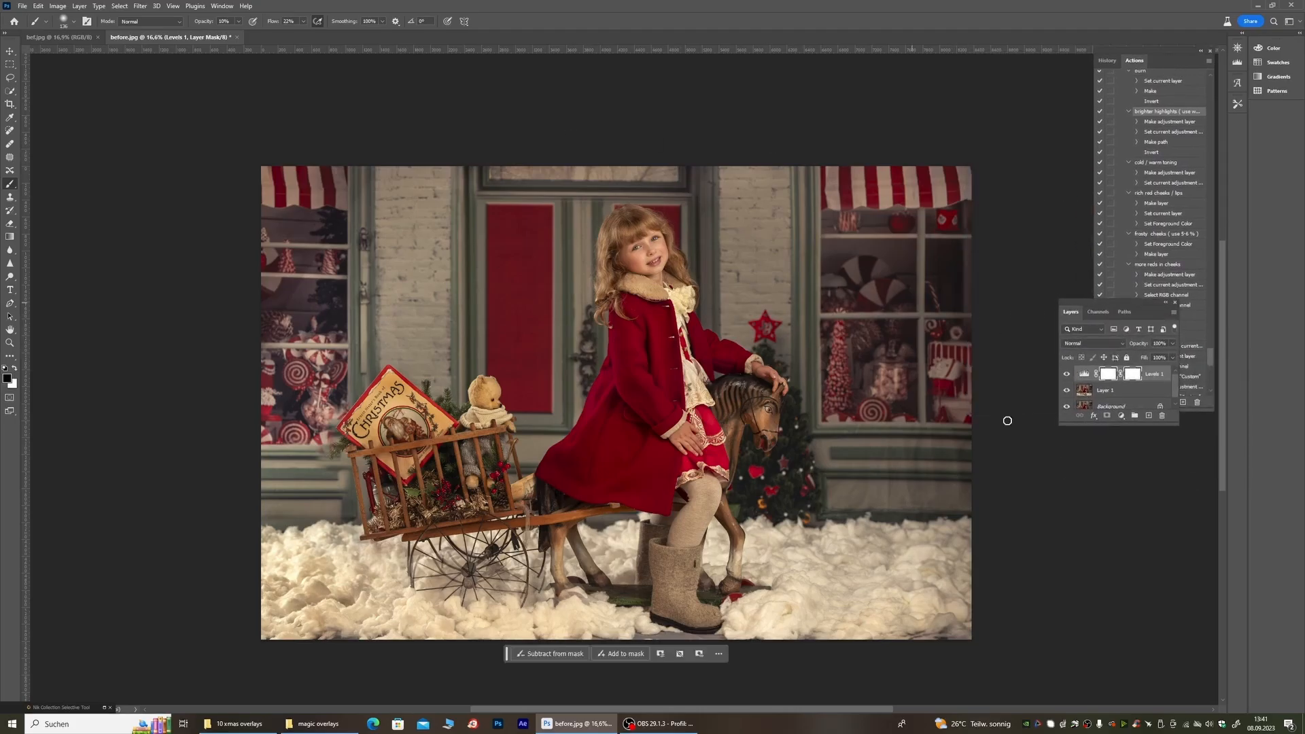
Step: Toggle the Levels 1 adjustment layer's visibility to compare the whole image with and without the brighter highlights
left_click(1066, 376)
left_click(1066, 375)
left_click(1066, 375)
left_click(1067, 376)
left_click(1066, 376)
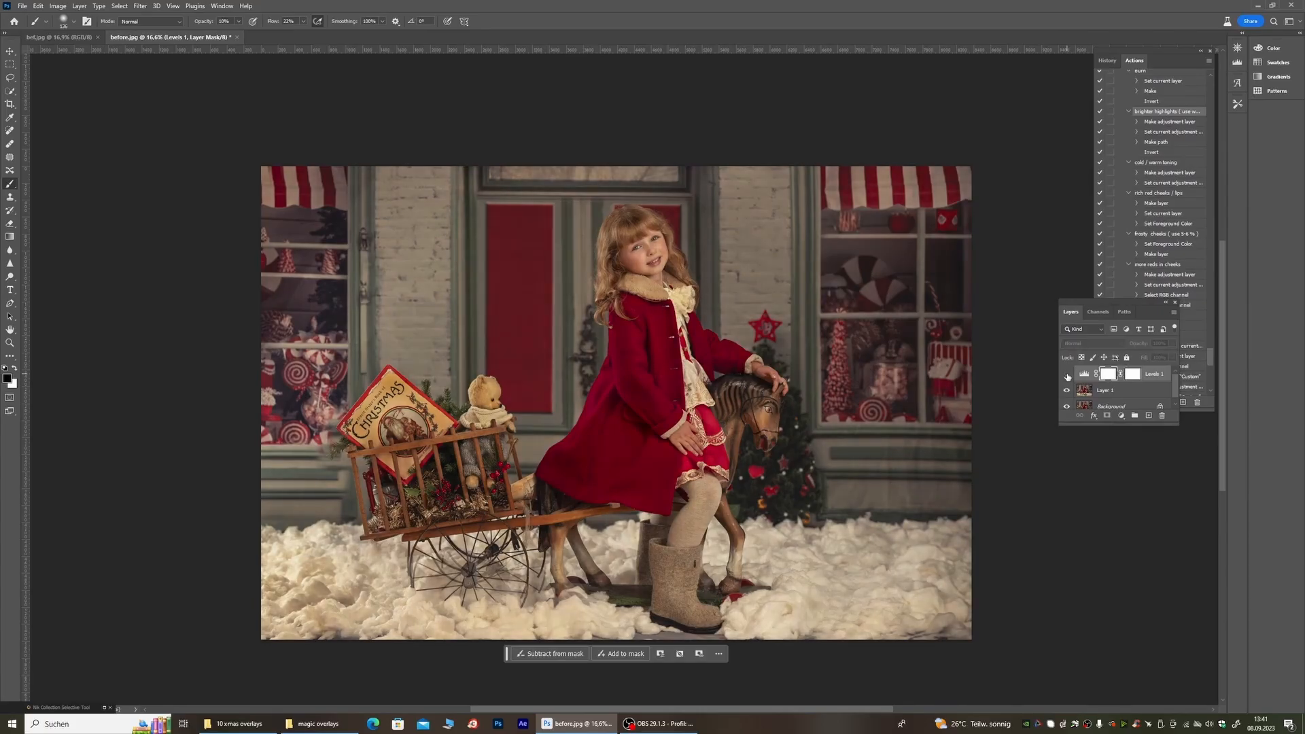
left_click(1066, 376)
left_click(1066, 375)
left_click(1066, 376)
left_click(1066, 376)
left_click(1066, 376)
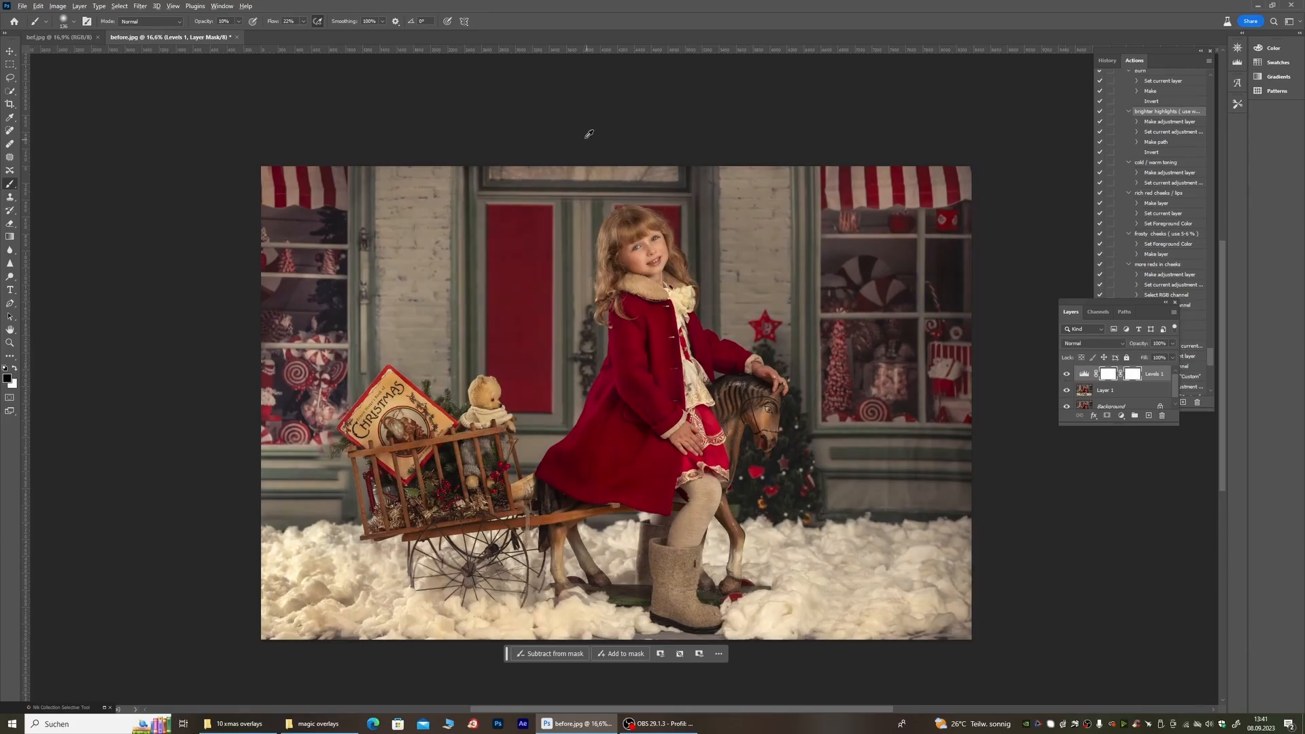
Step: Examine the girl's face up close and the full picture again with the Levels 1 layer hidden and shown
scroll(639, 231, "down", 4)
scroll(669, 263, "up", 8)
scroll(684, 267, "up", 4)
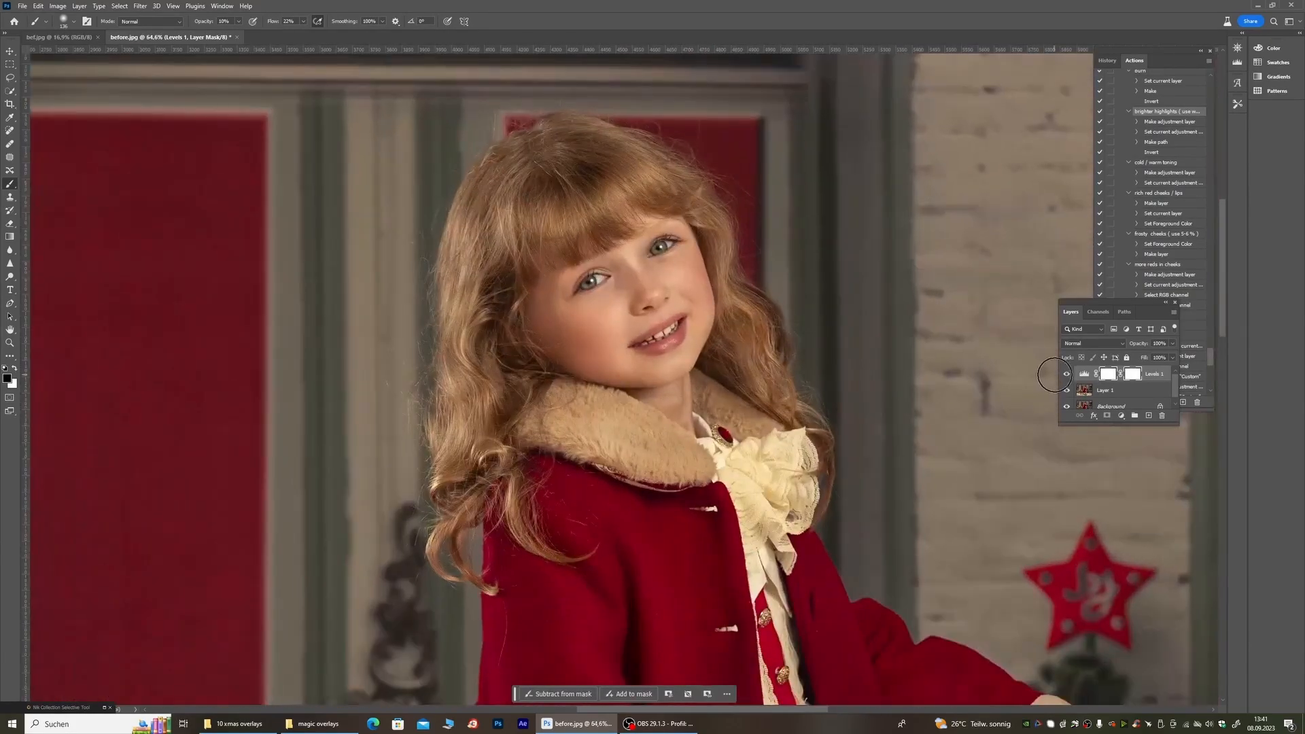
left_click(1066, 375)
left_click(1066, 375)
scroll(744, 175, "down", 2)
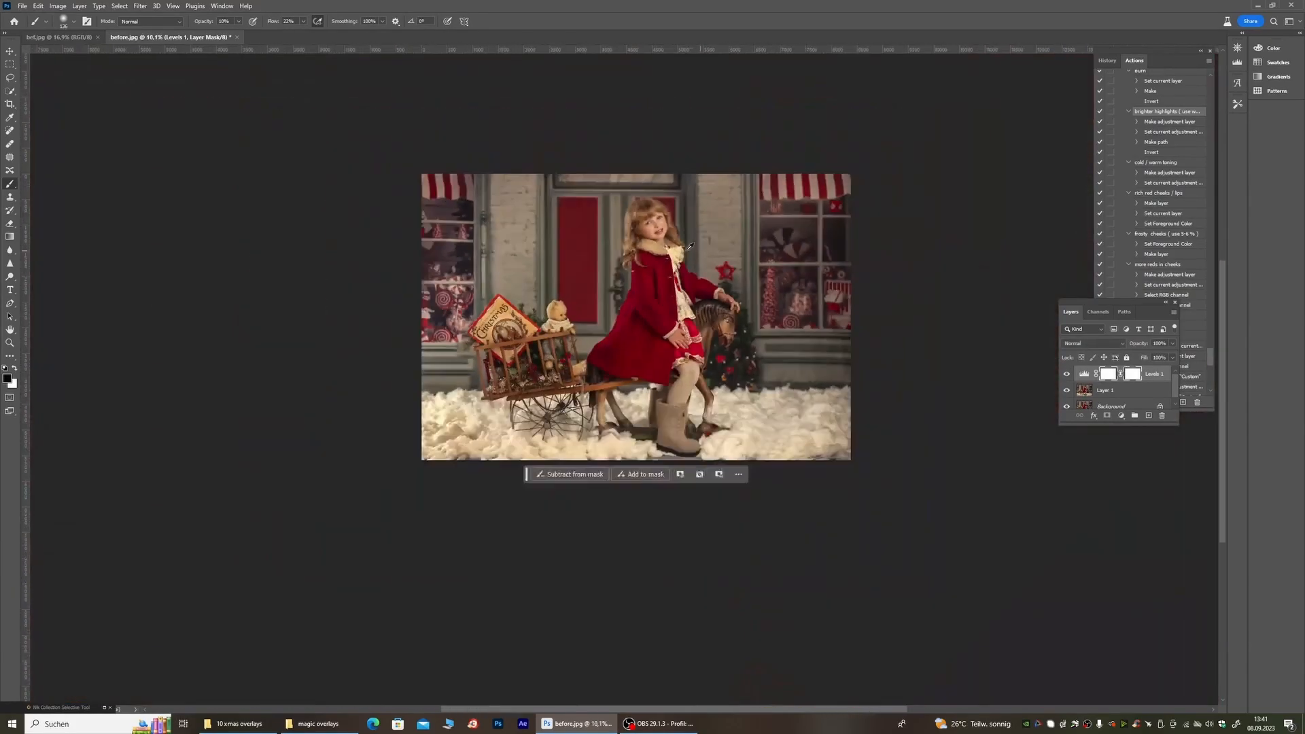
scroll(597, 222, "up", 3)
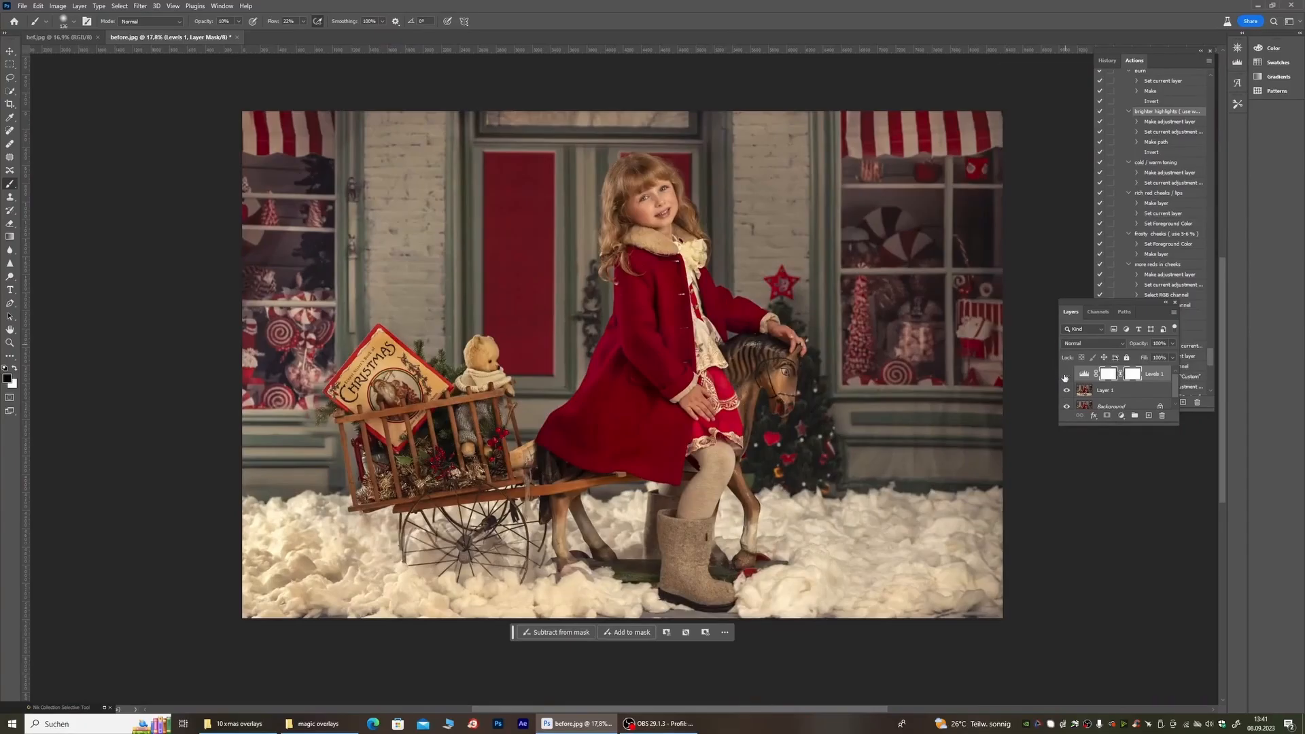
left_click(1066, 376)
left_click(1065, 375)
left_click(1065, 375)
left_click(1065, 375)
left_click(1066, 376)
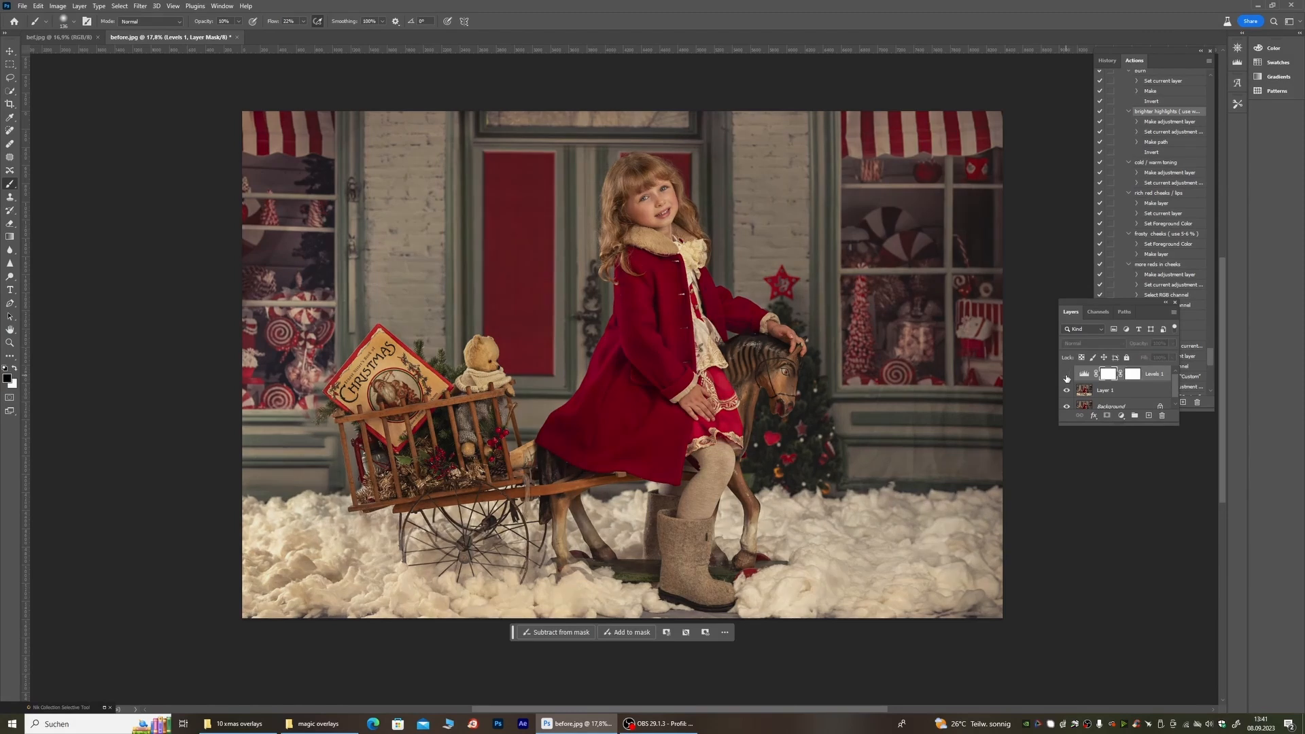
left_click(1065, 375)
Step: Flatten the brighter highlights adjustment into the image and duplicate the resulting background layer
scroll(1115, 400, "down", 1)
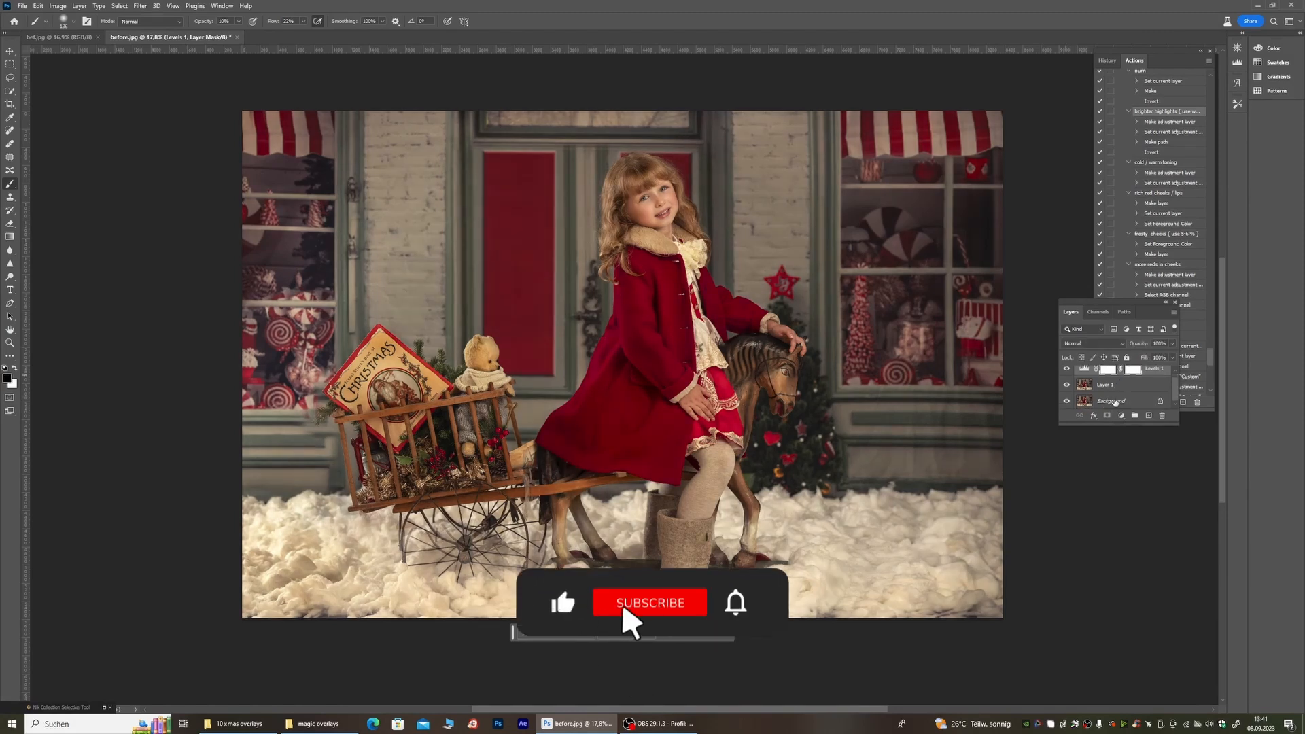
right_click(1115, 401)
left_click(1155, 514)
key("ctrl+j")
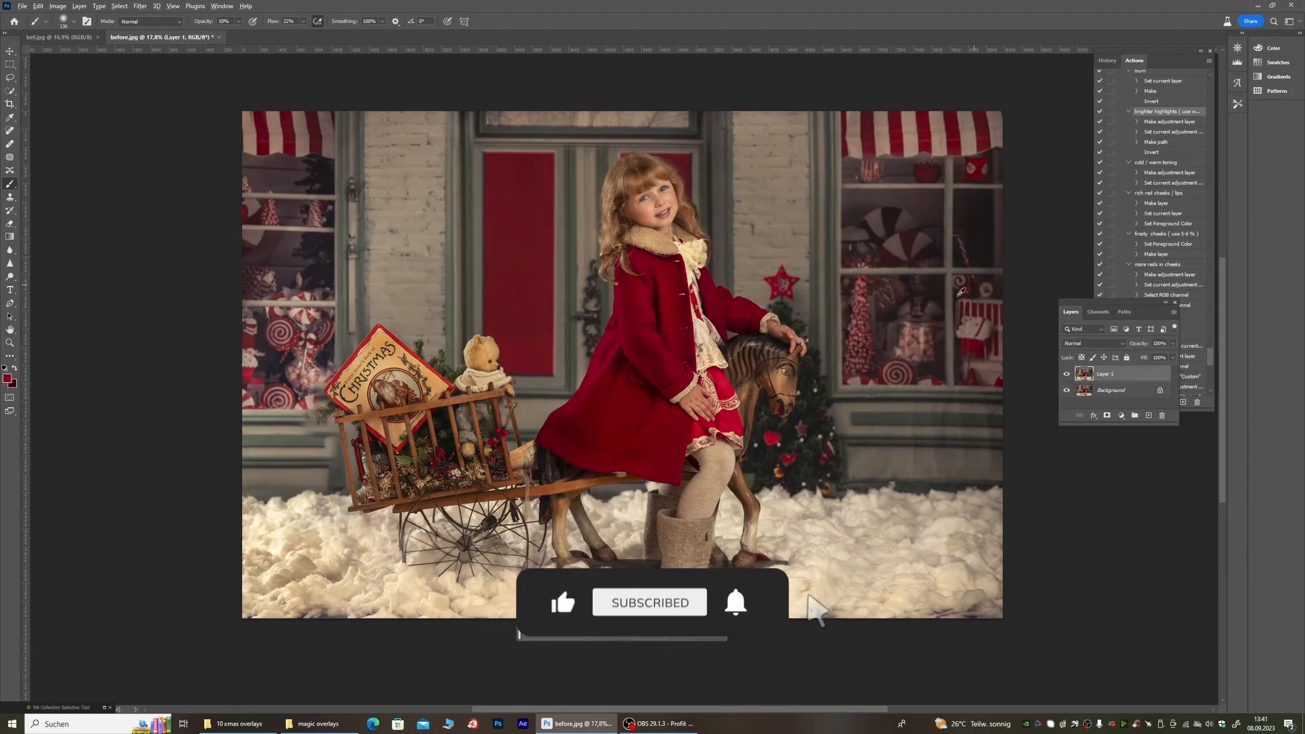
Step: Switch to the Mixer Brush and enlarge its soft tip for blending the backdrop wall below the shop window
scroll(516, 306, "down", 4)
scroll(700, 378, "up", 9)
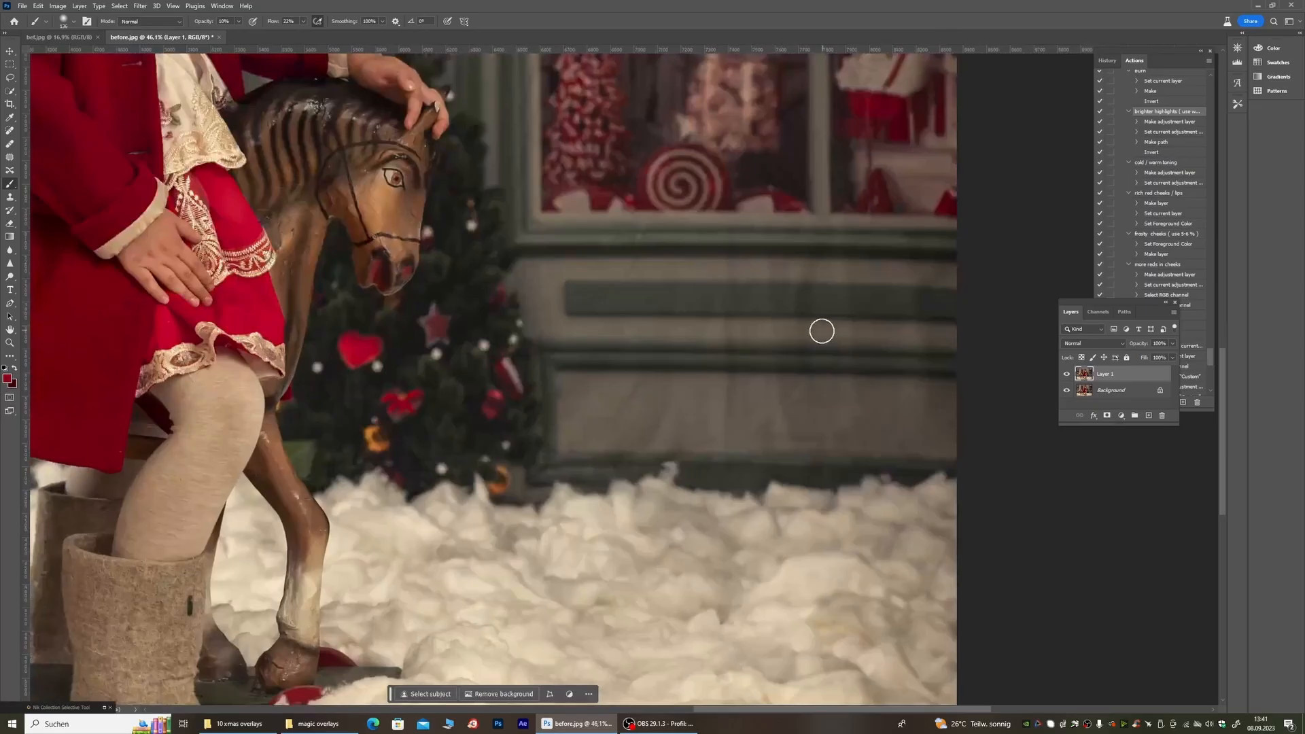
right_click(10, 185)
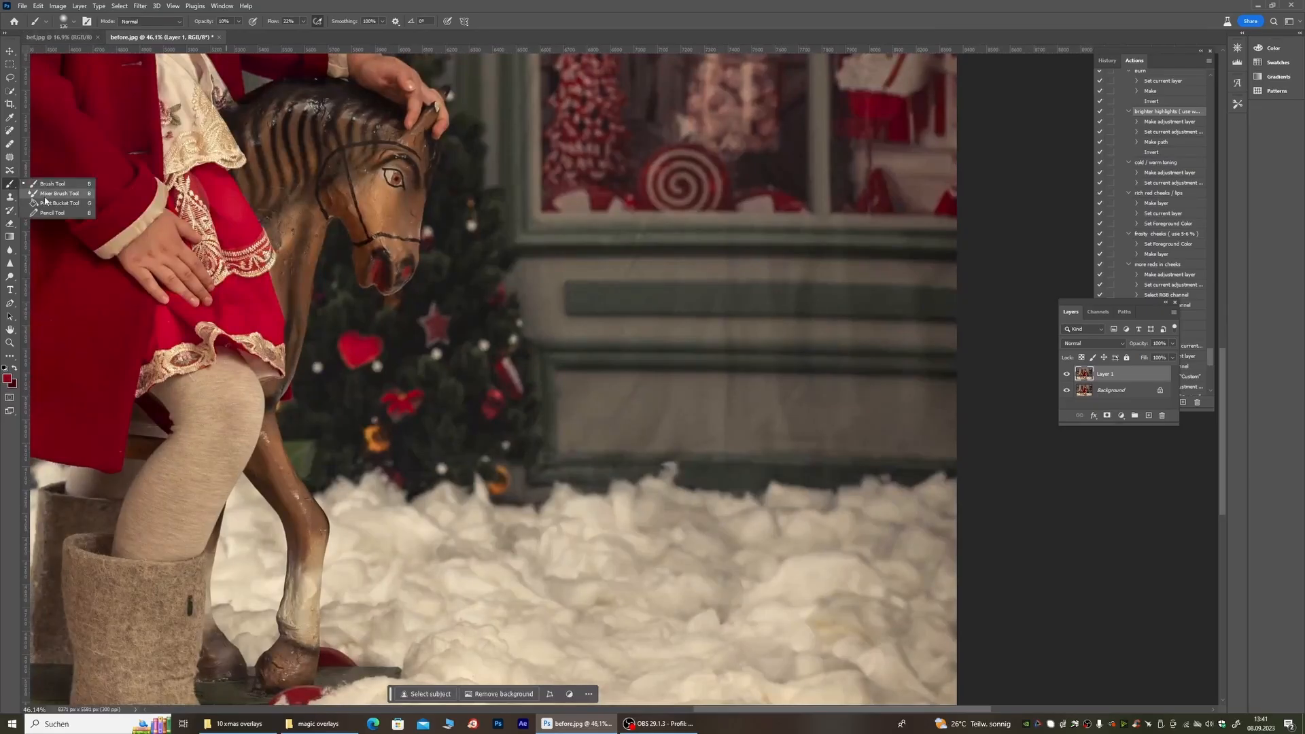
left_click(60, 194)
right_click(421, 248)
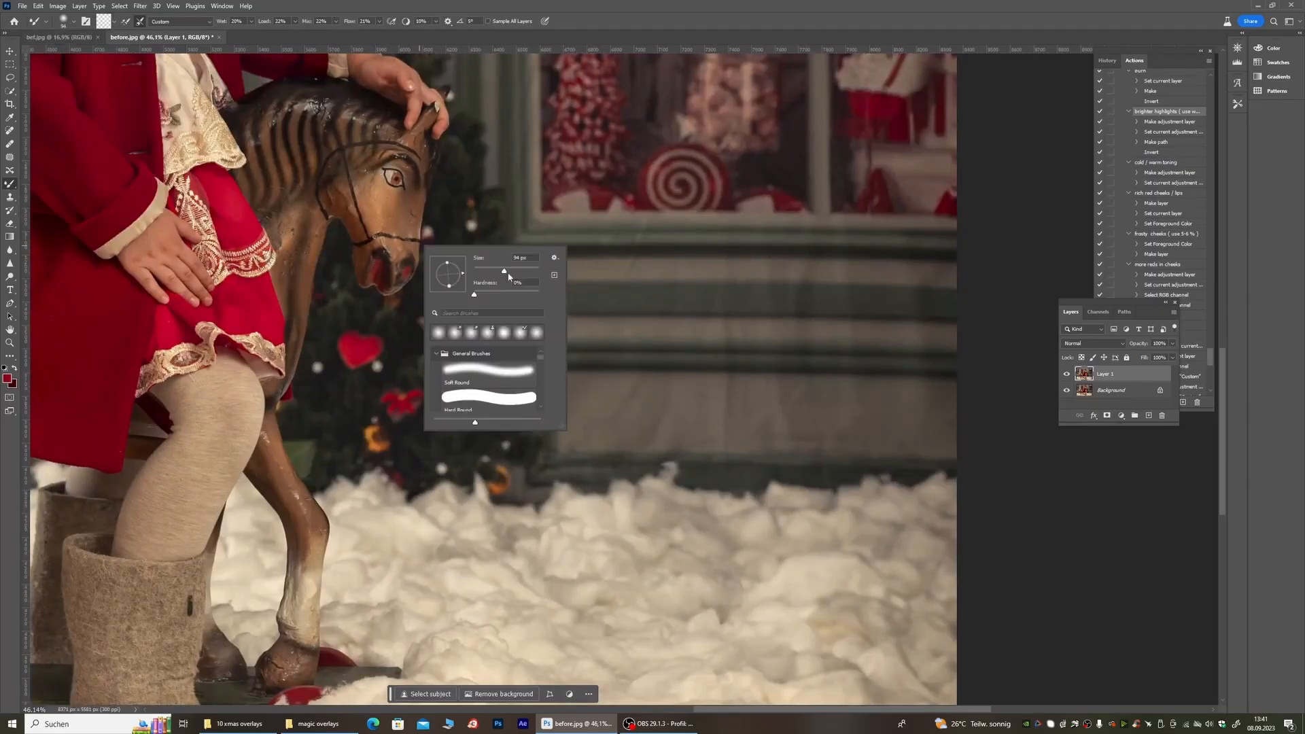
left_click_drag(528, 273, 526, 273)
left_click(668, 412)
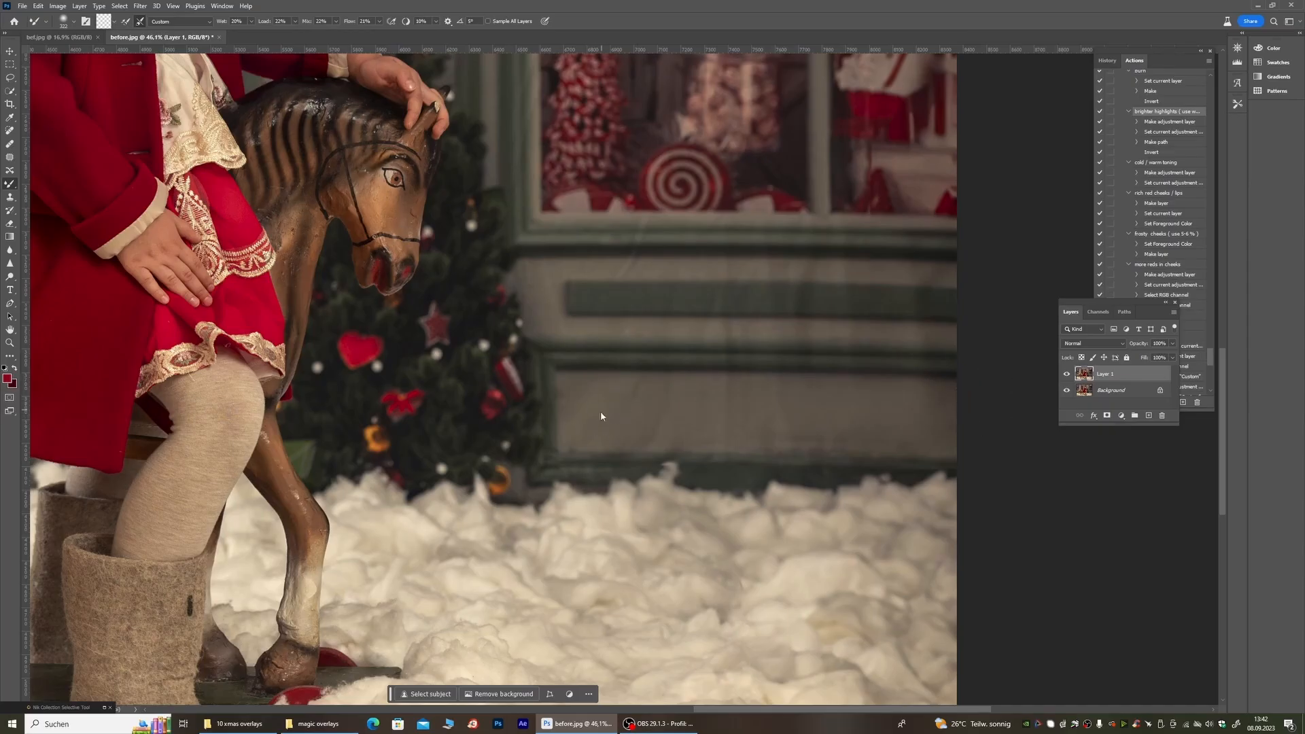
Step: Blend away the fabric wrinkles in the backdrop wall between the Christmas tree, the shop window and the snow, and check the whole picture
right_click(737, 410)
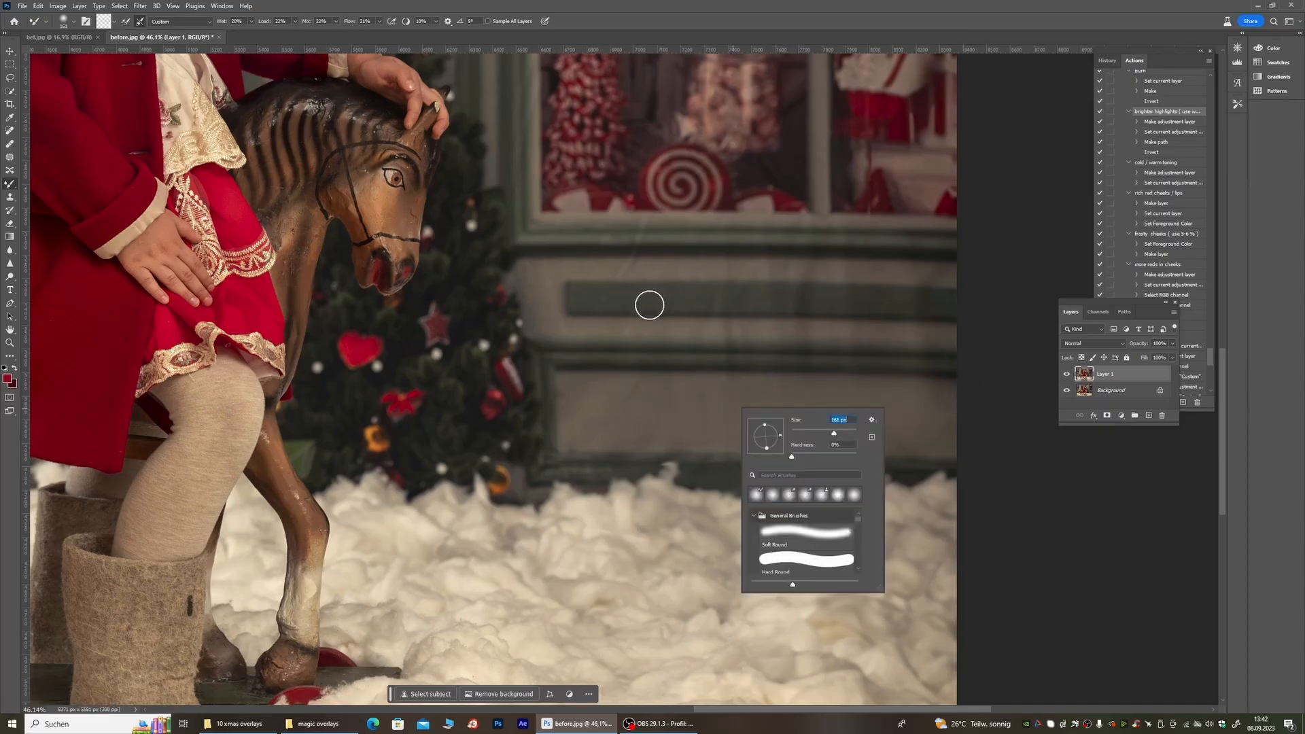
left_click(652, 309)
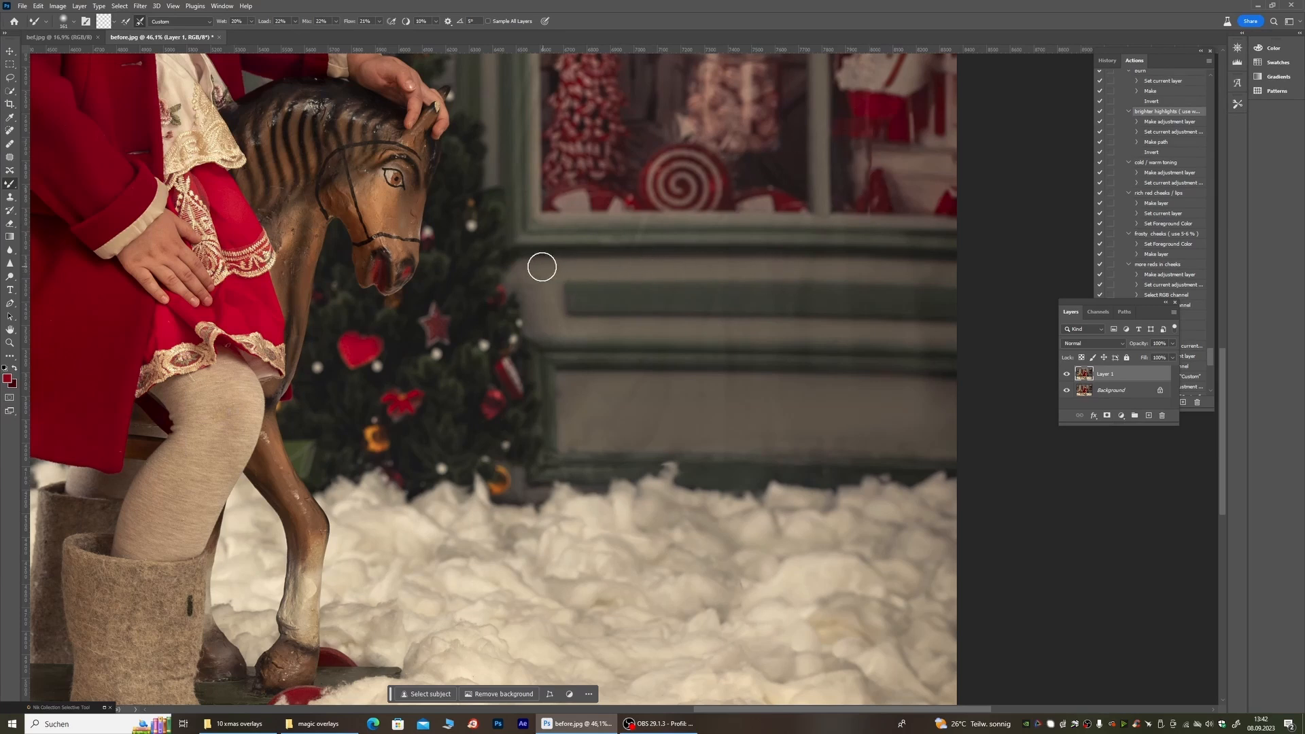
scroll(632, 233, "up", 1)
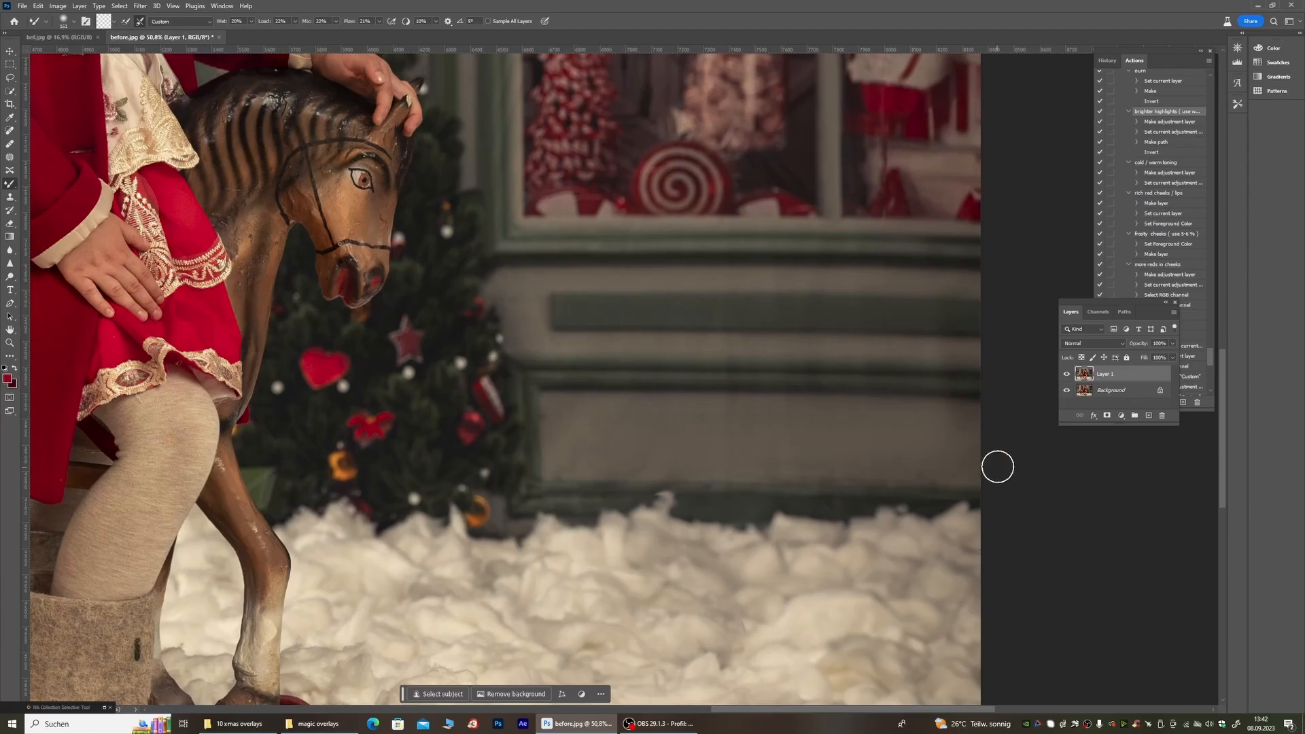
scroll(654, 333, "down", 8)
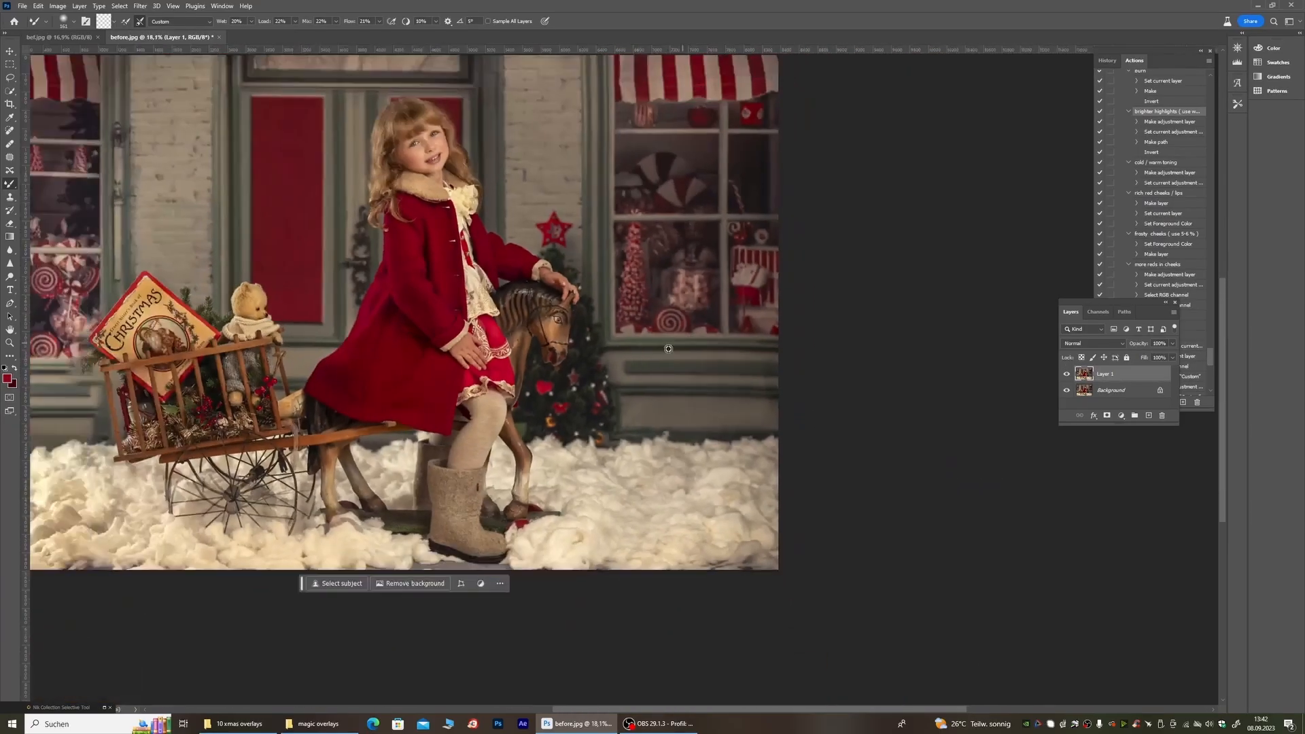
scroll(669, 349, "up", 6)
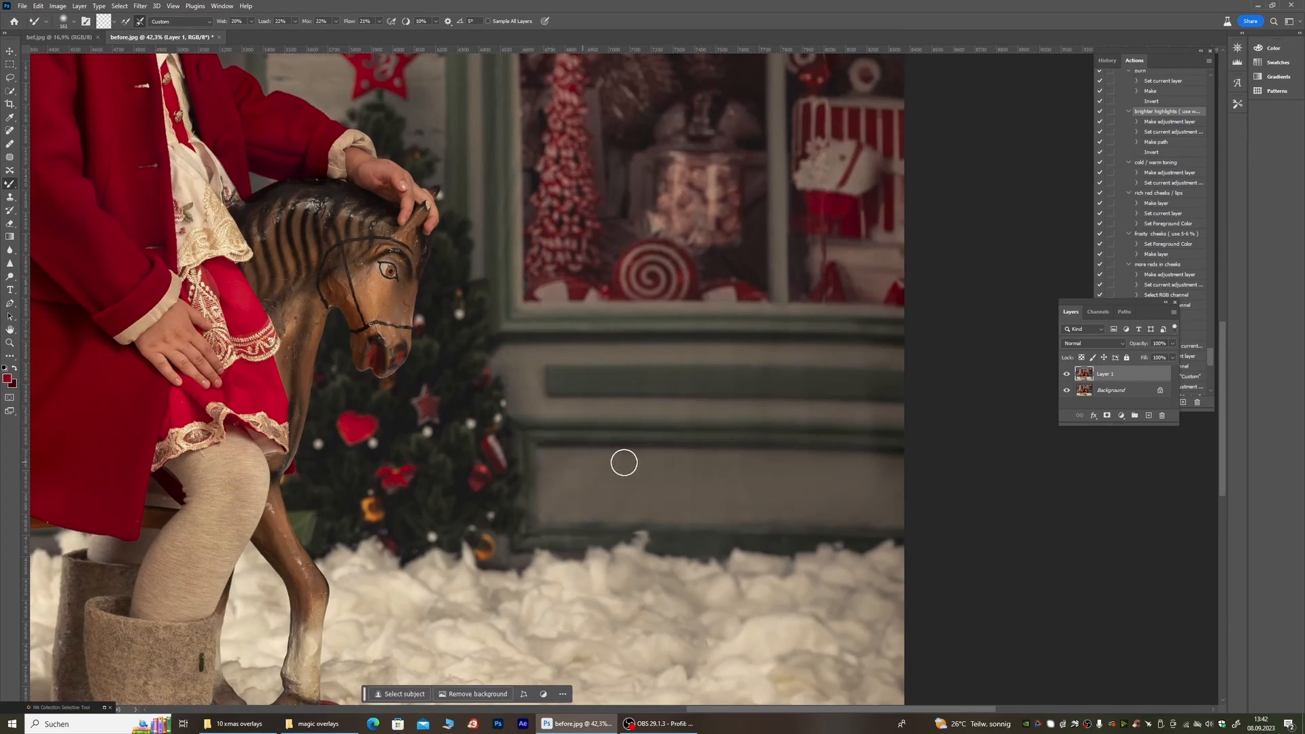
scroll(623, 462, "down", 6)
scroll(791, 278, "up", 3)
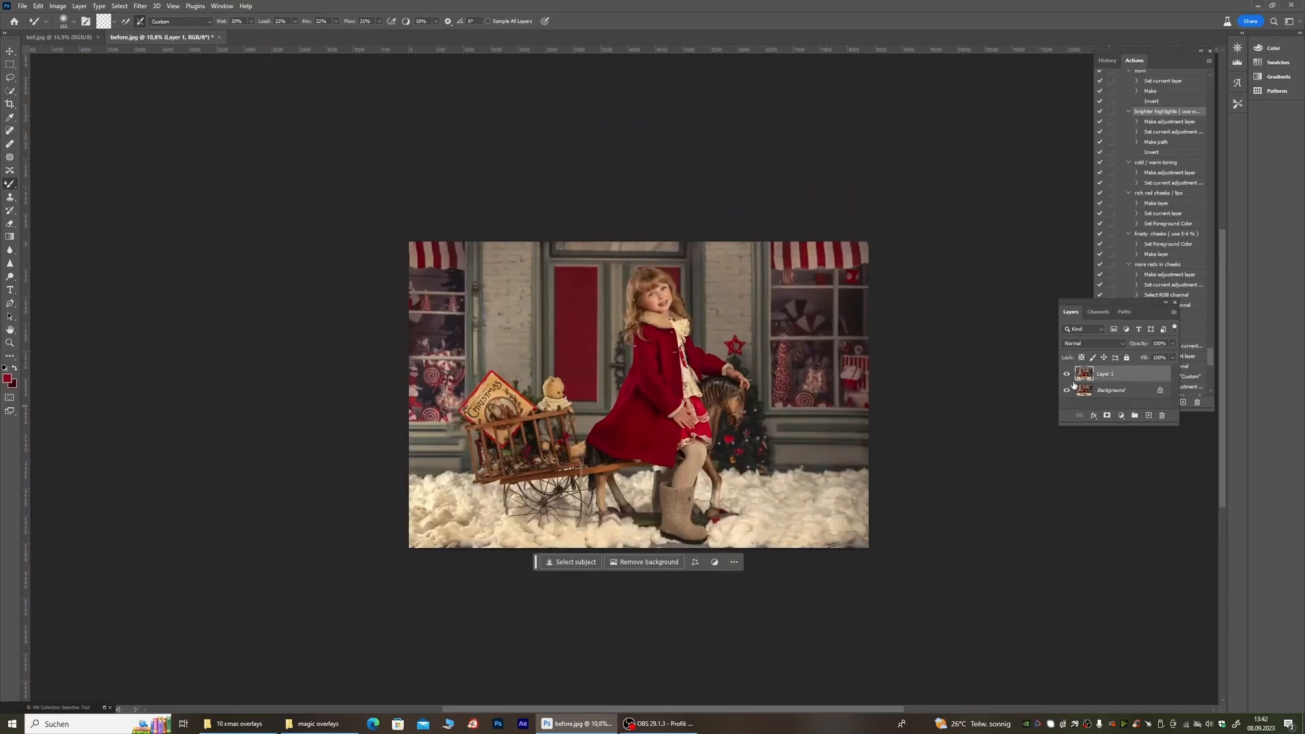
scroll(649, 391, "up", 2)
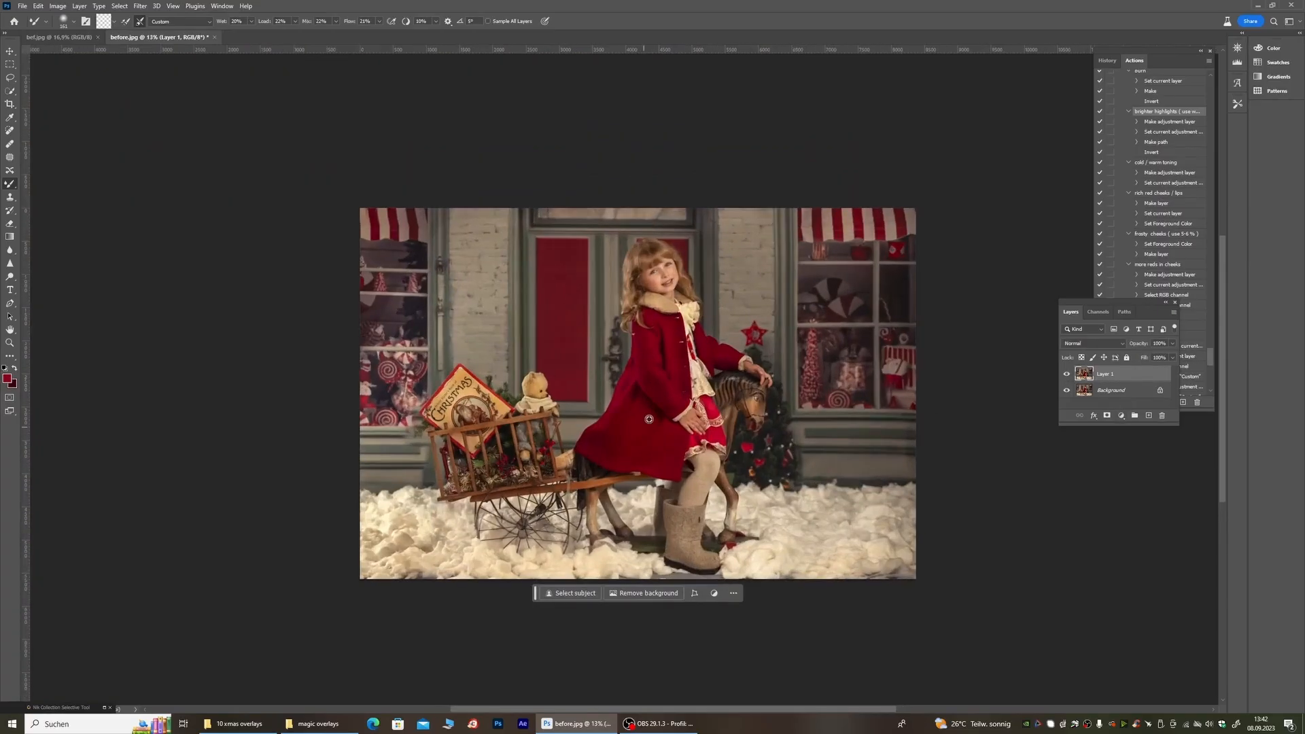
scroll(899, 329, "up", 1)
scroll(900, 329, "down", 1)
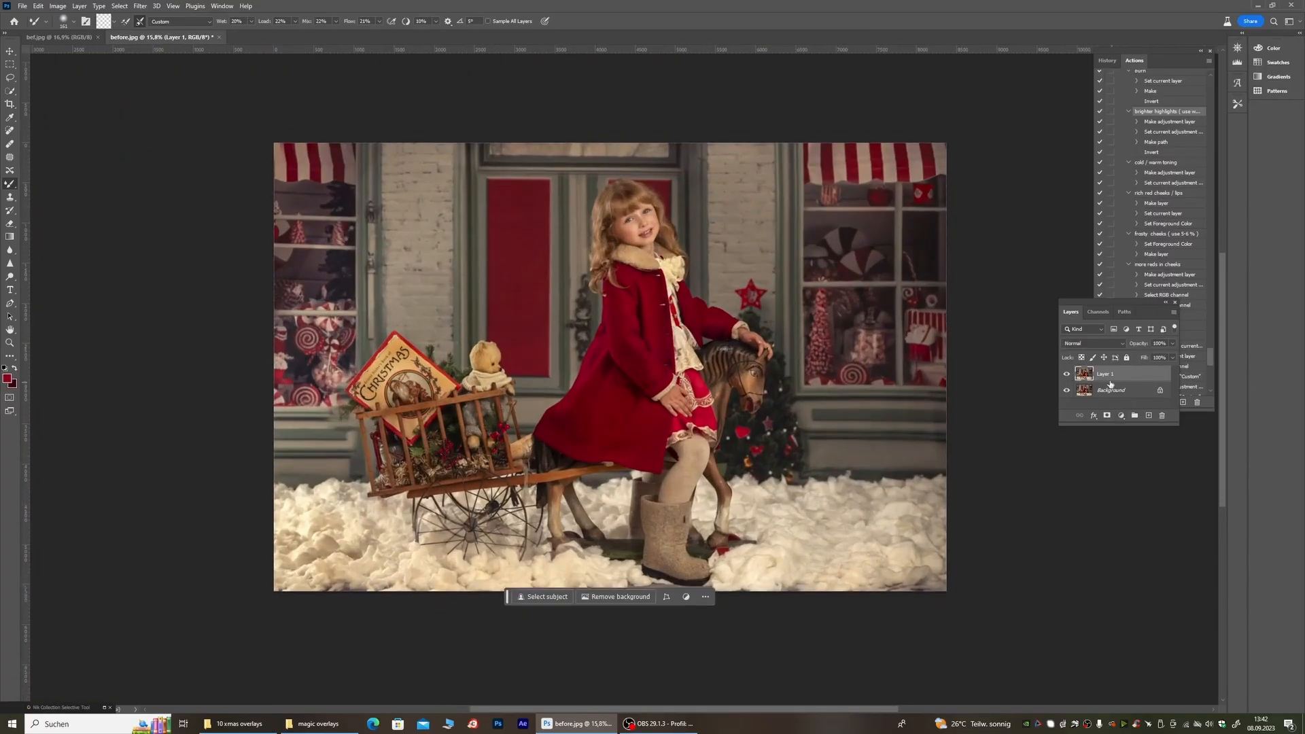
Step: Flatten the Mixer Brush retouching into the image and make a new duplicate of the background layer
right_click(1111, 390)
left_click(1125, 502)
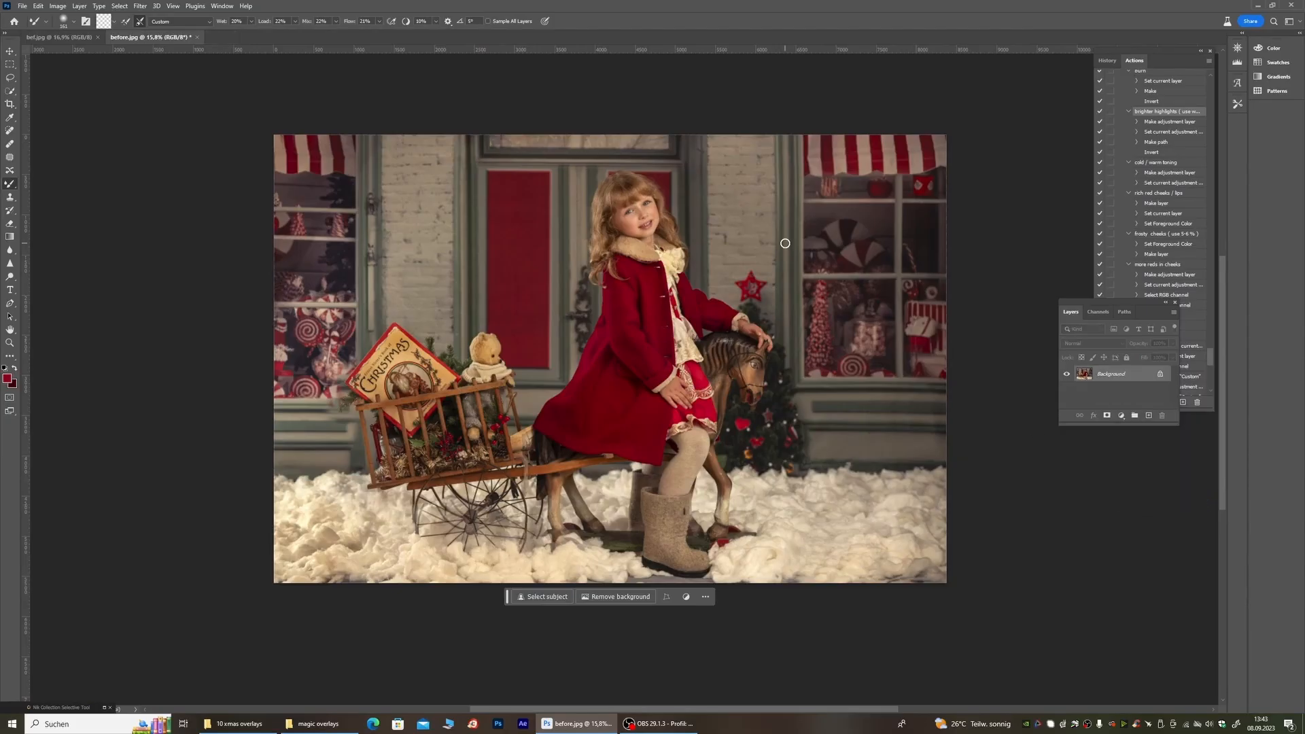
key("ctrl+j")
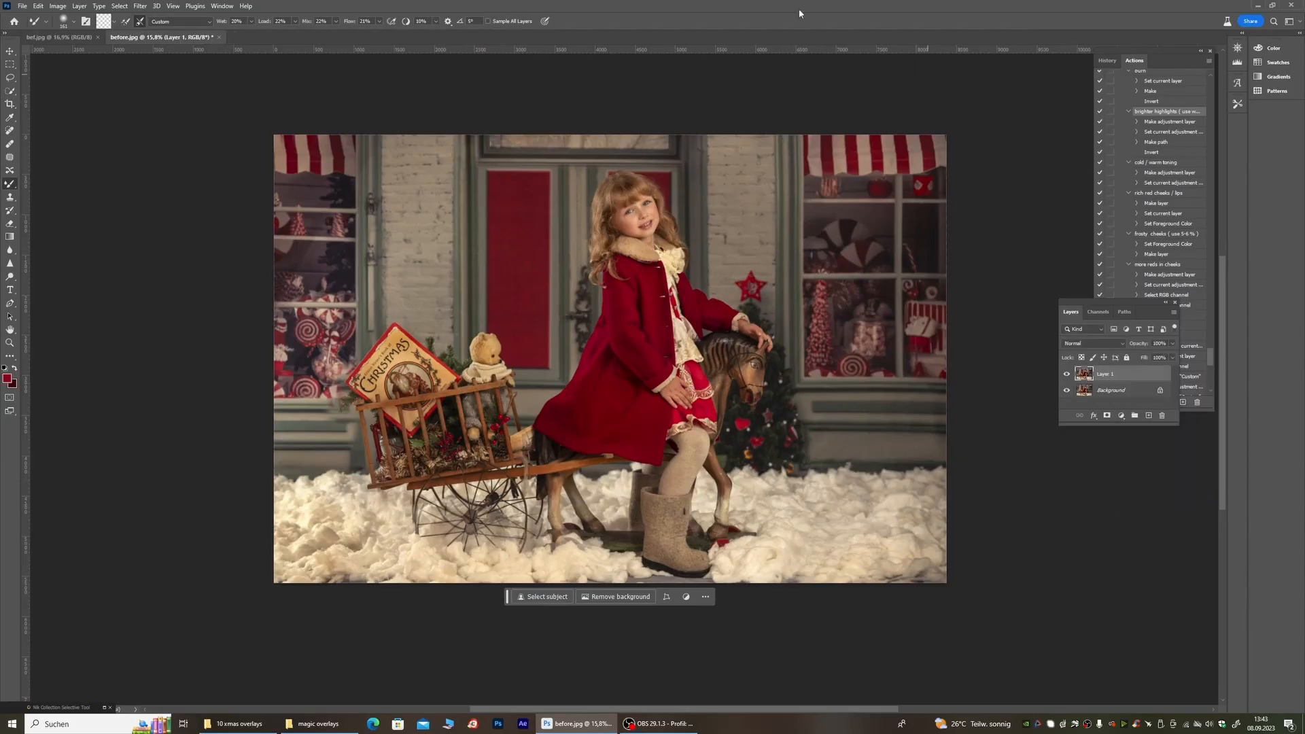
Step: Run the "cold / warm toning" action on the duplicated layer
scroll(706, 299, "up", 1)
left_click(1155, 162)
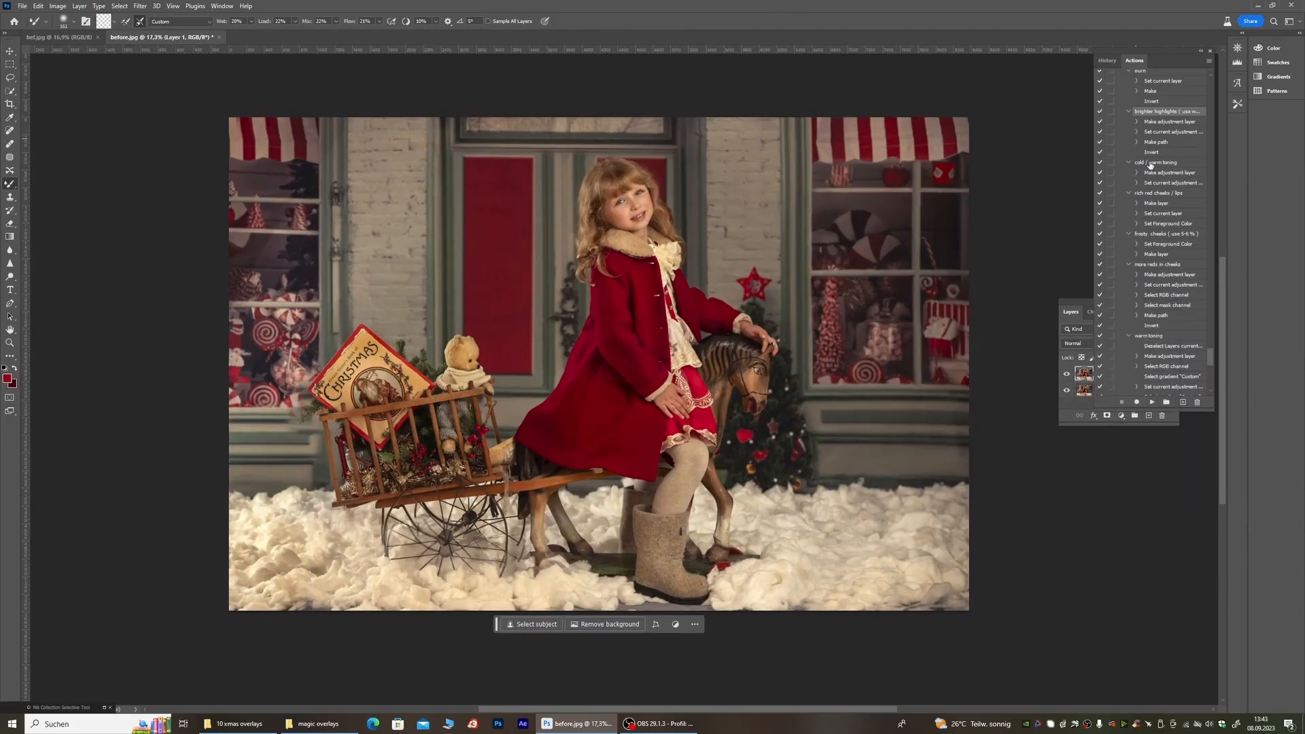
left_click(1150, 402)
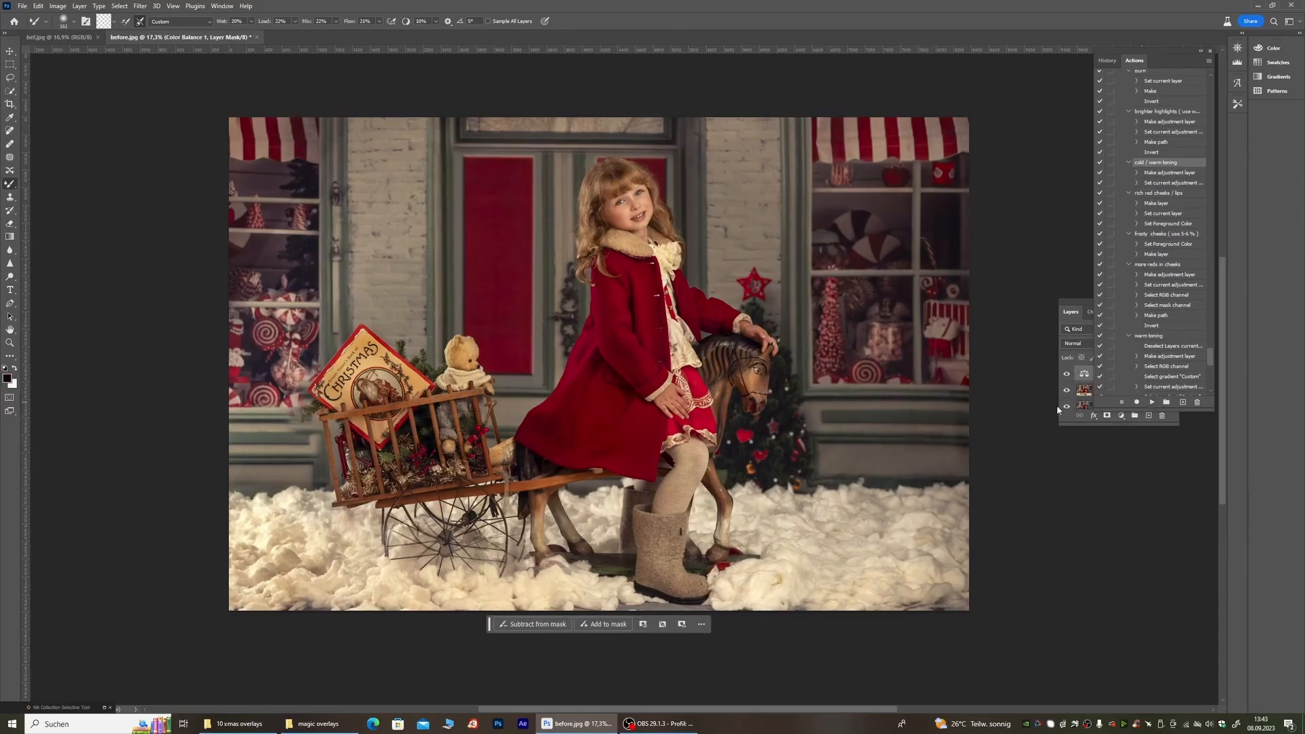
Step: Move the floating Layers panel clear of the Actions list and browse the remaining actions down to "exp sharpen"
left_click(1071, 312)
scroll(687, 326, "down", 5)
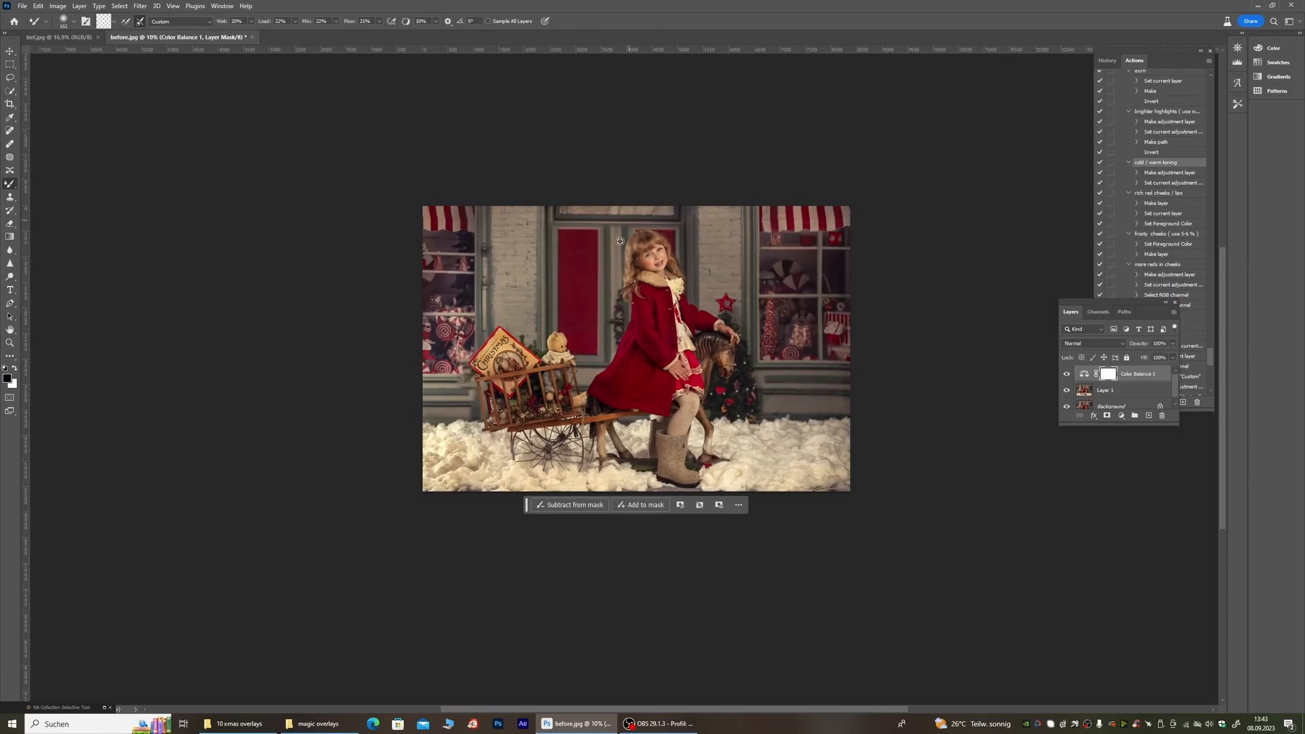
scroll(629, 285, "up", 10)
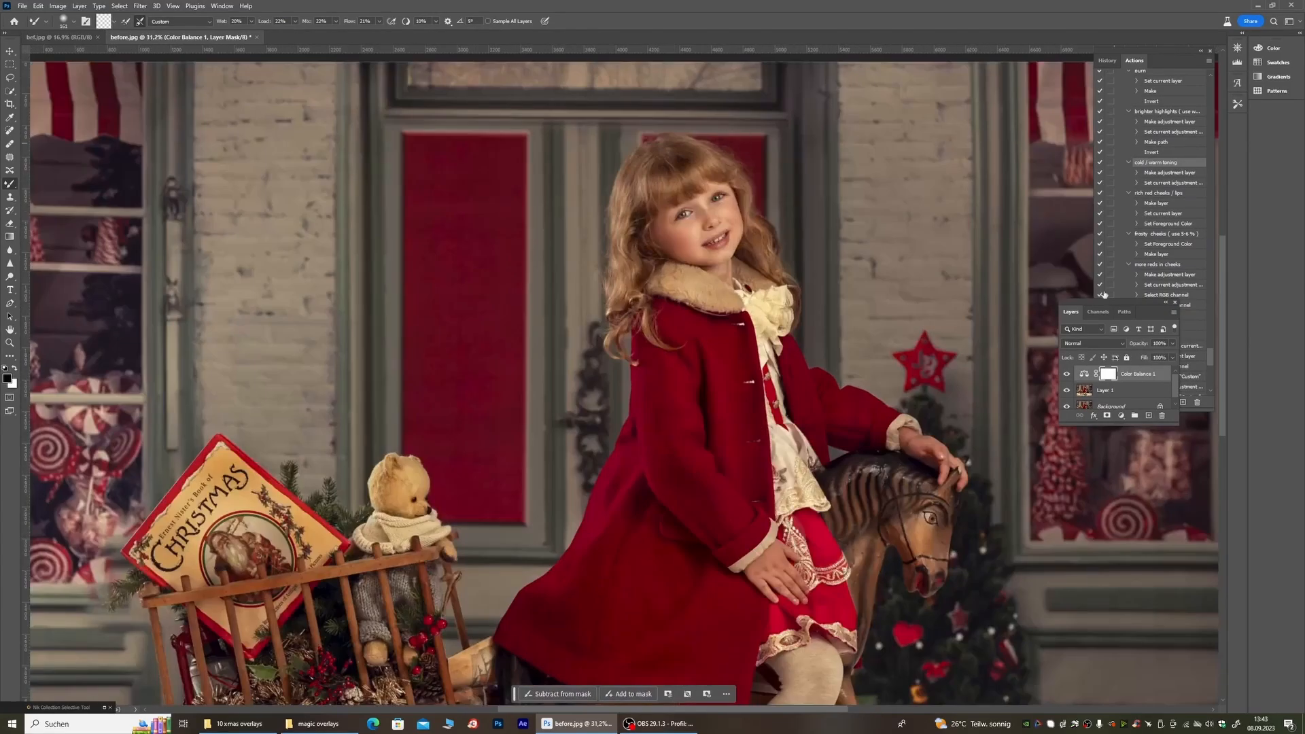
left_click_drag(1132, 303, 942, 306)
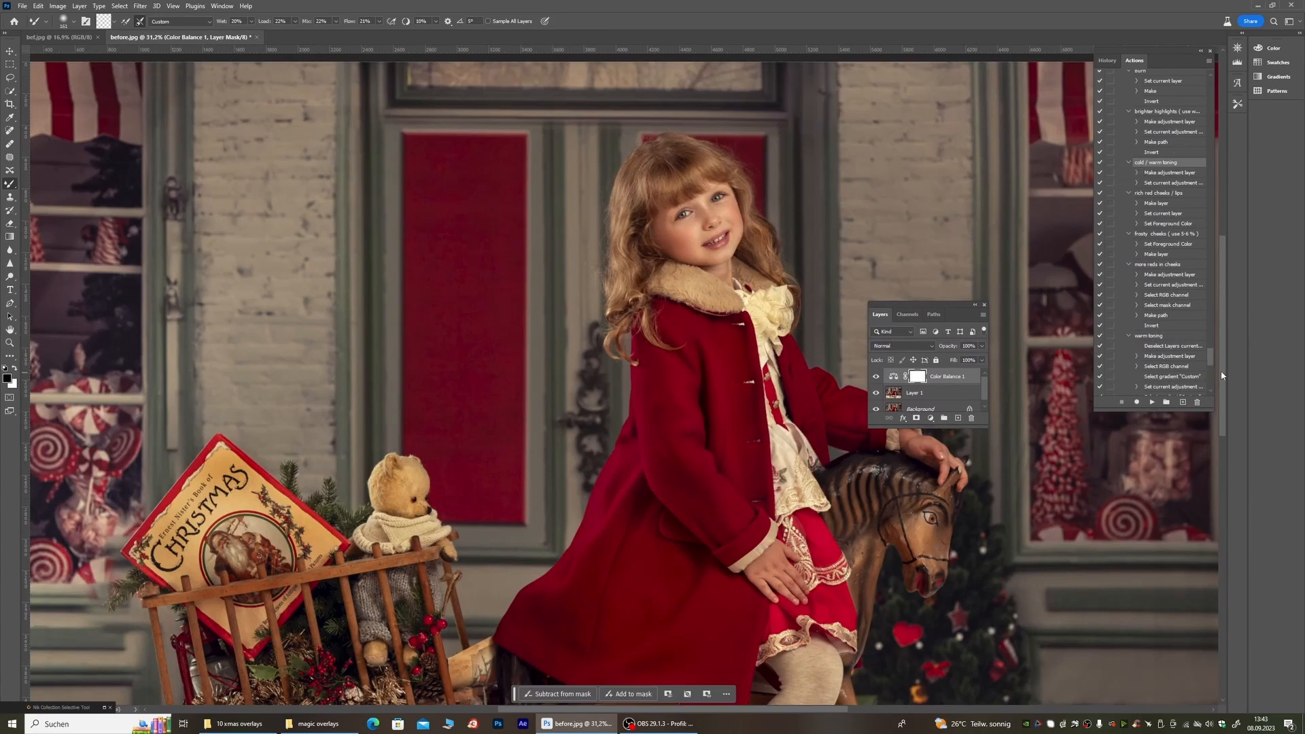
left_click_drag(1210, 361, 1211, 370)
scroll(1210, 368, "down", 4)
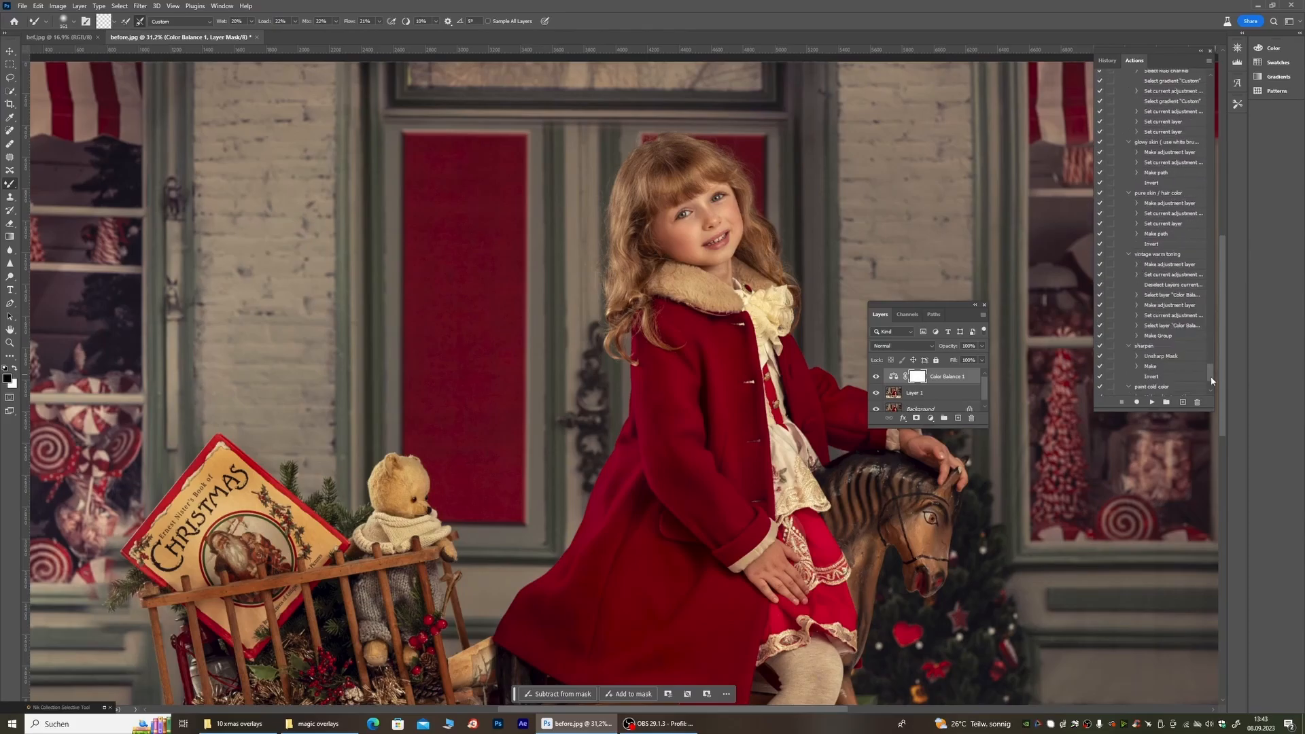
scroll(1209, 370, "down", 5)
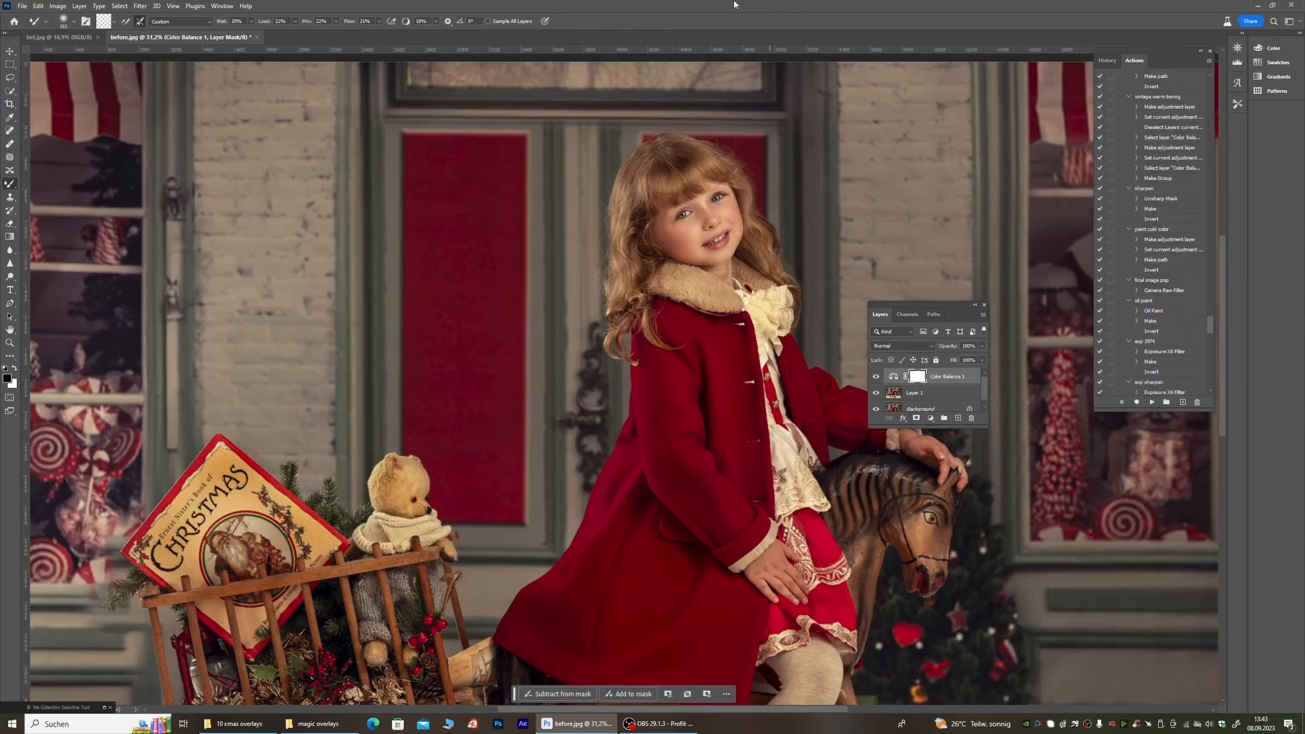
Step: Examine the toning on the girl's face and the full picture, comparing it with the Color Balance 1 layer hidden and shown
scroll(581, 191, "down", 5)
scroll(581, 191, "up", 2)
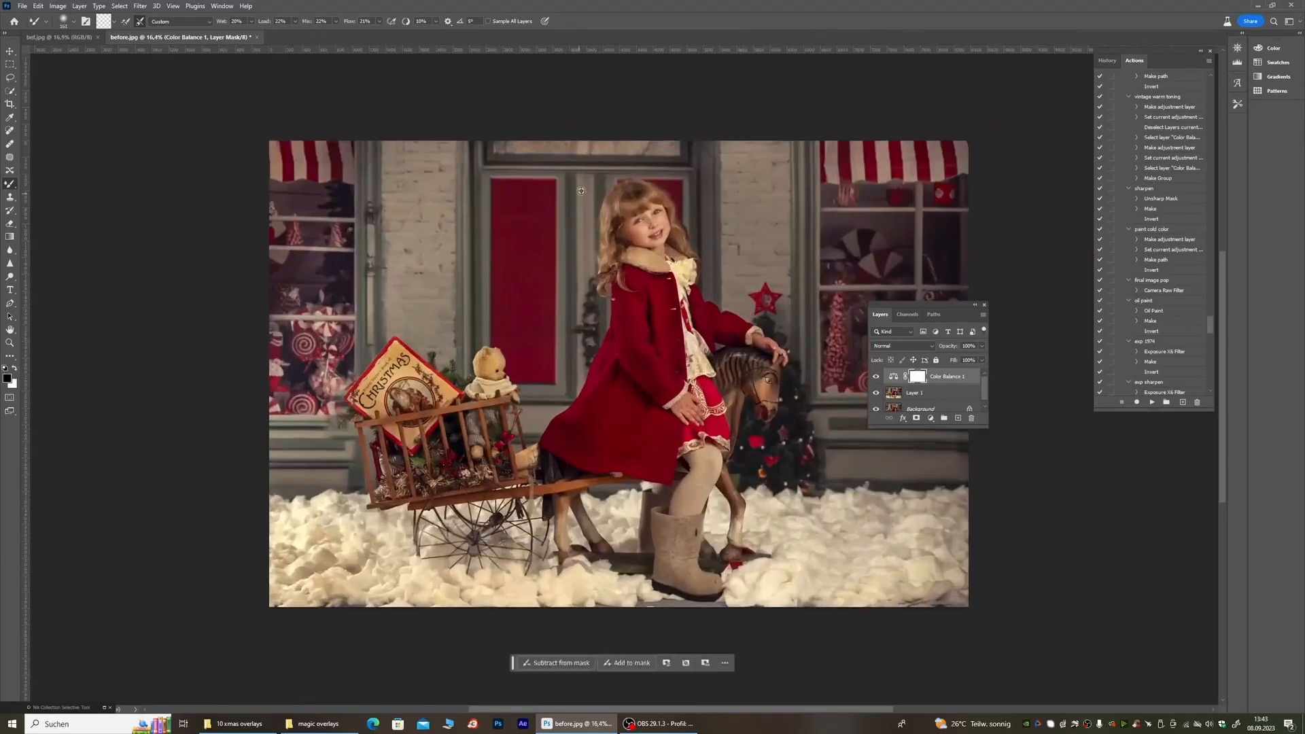
scroll(581, 191, "up", 6)
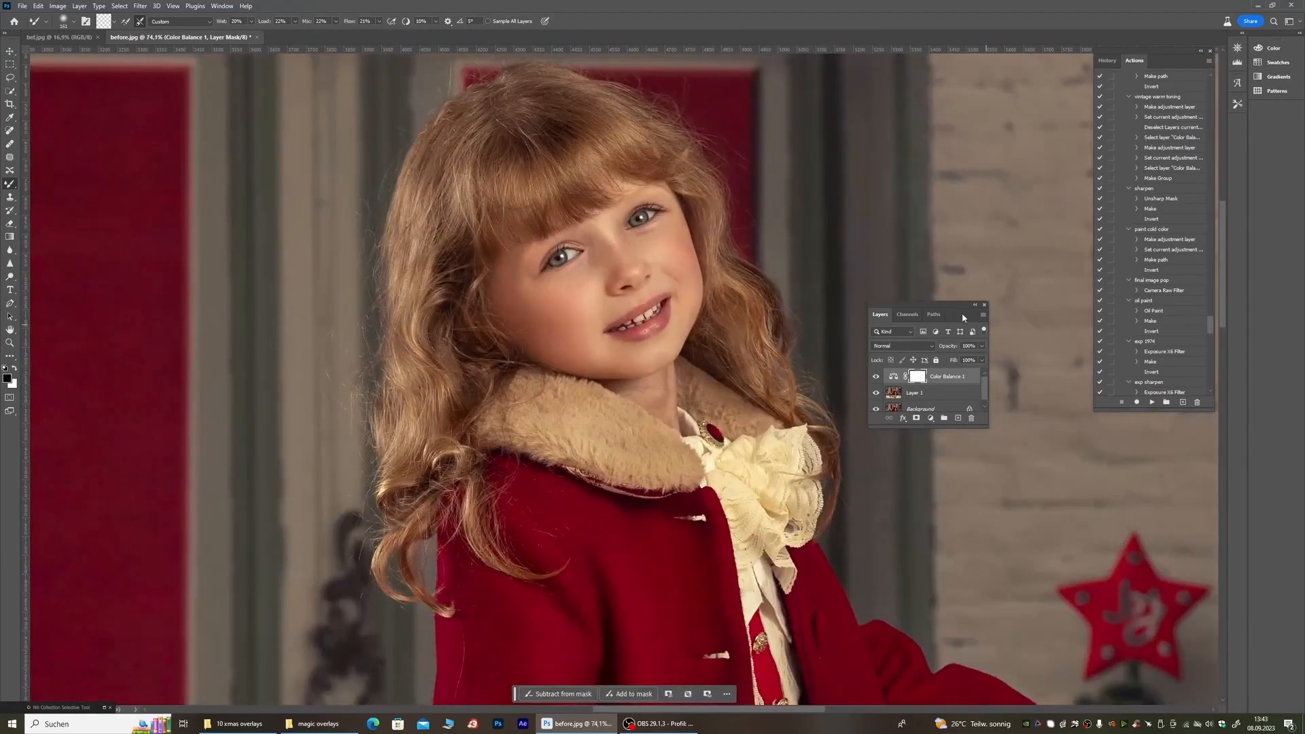
left_click_drag(962, 318, 1017, 290)
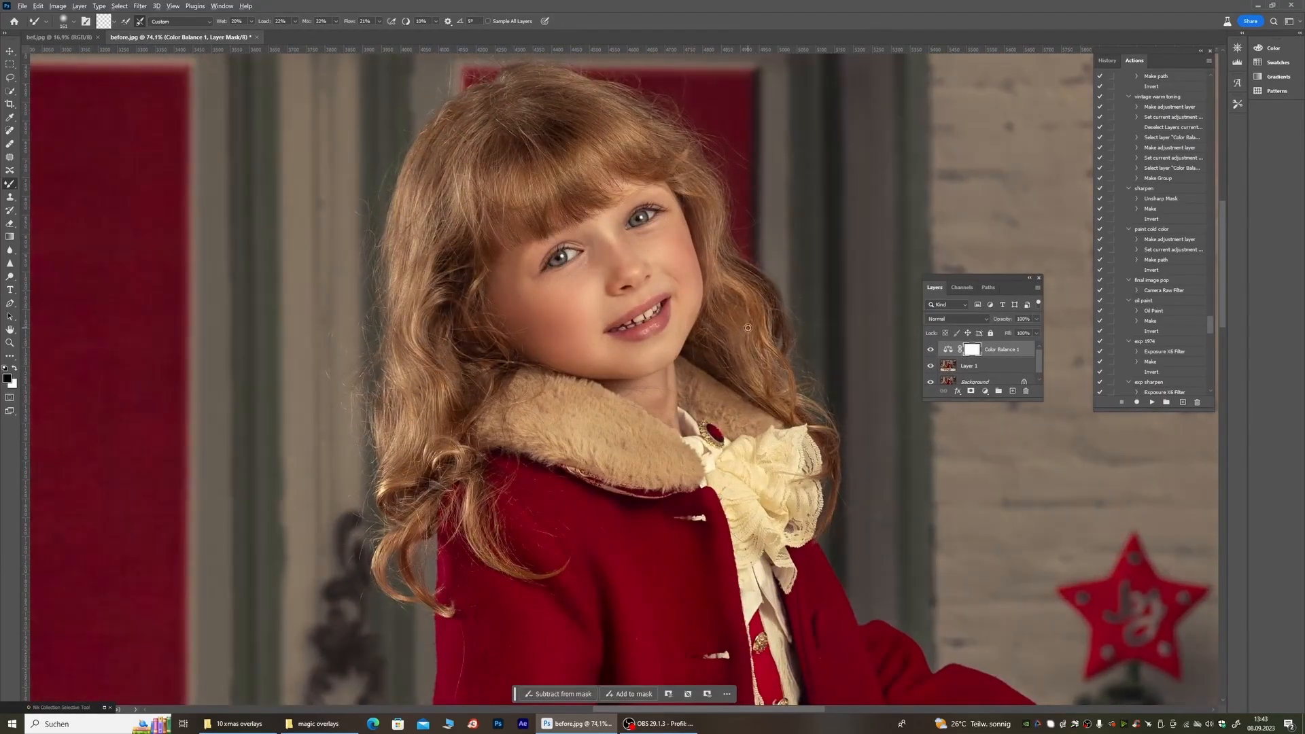
scroll(601, 189, "down", 6)
scroll(600, 191, "down", 1)
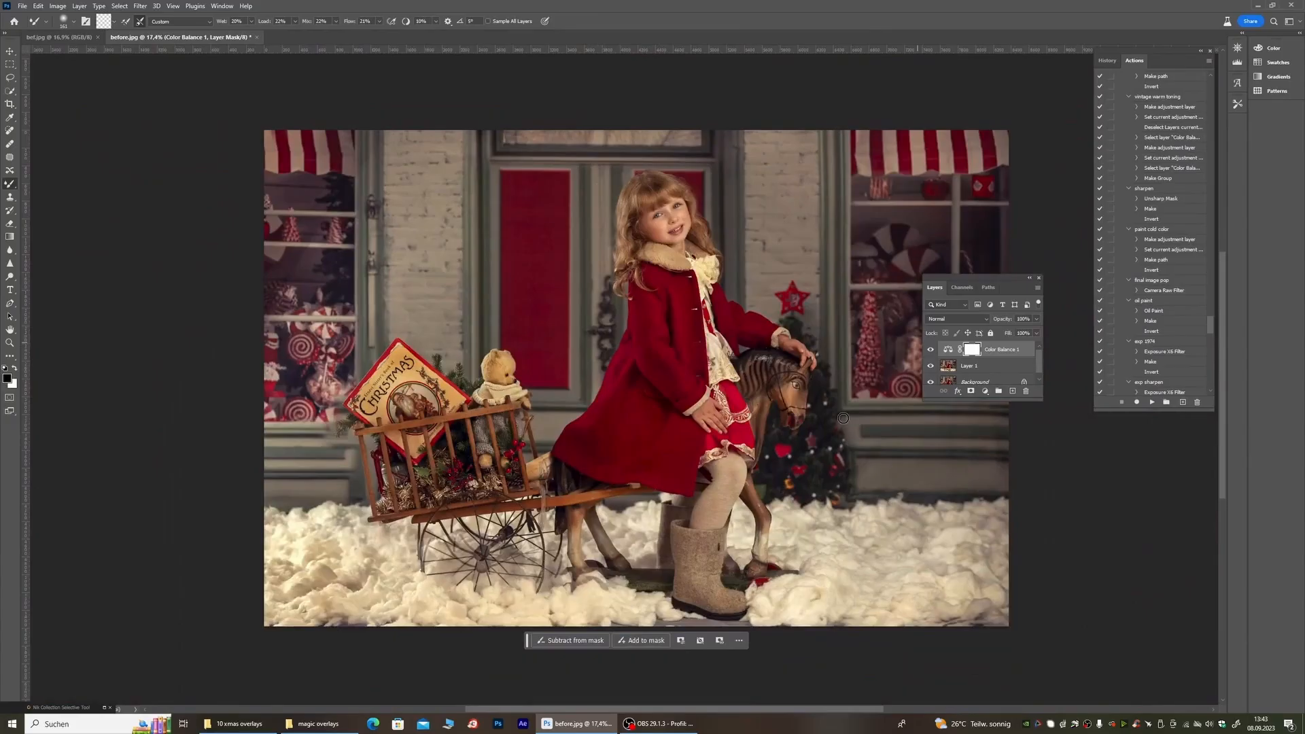
left_click(931, 349)
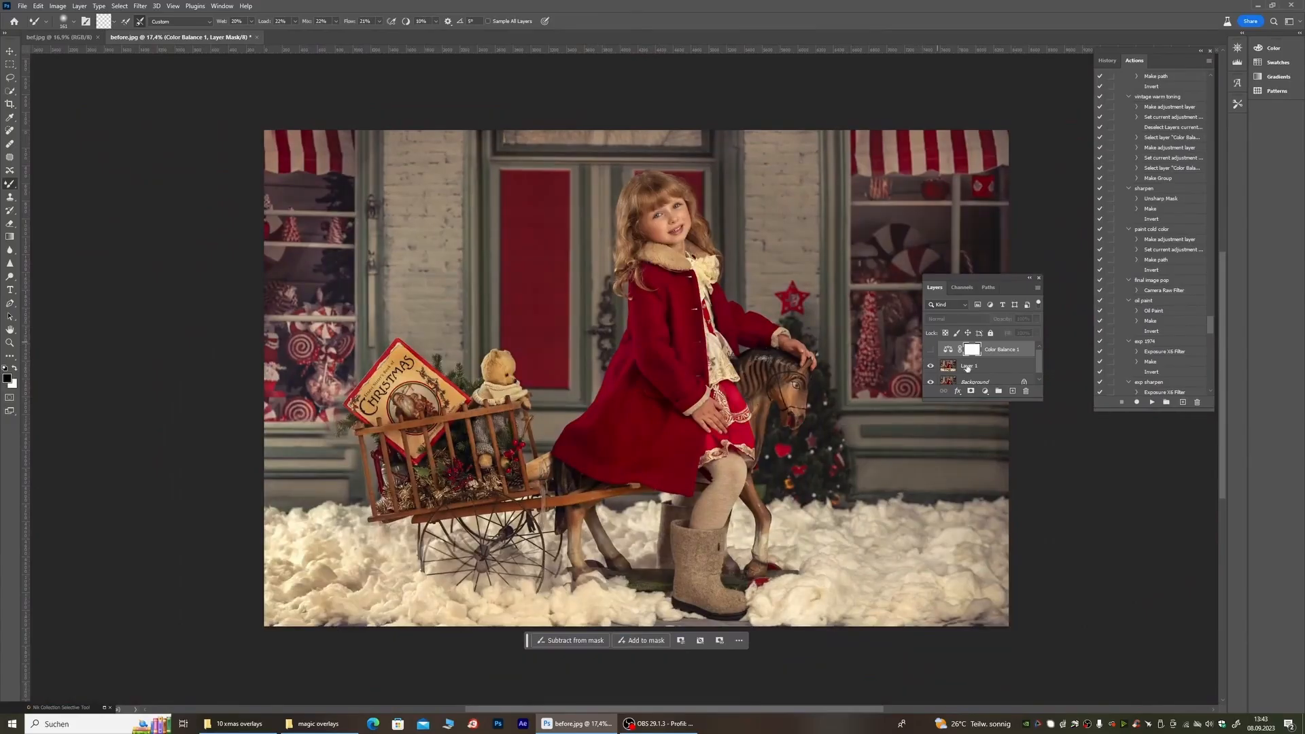
left_click(930, 350)
scroll(604, 264, "down", 2)
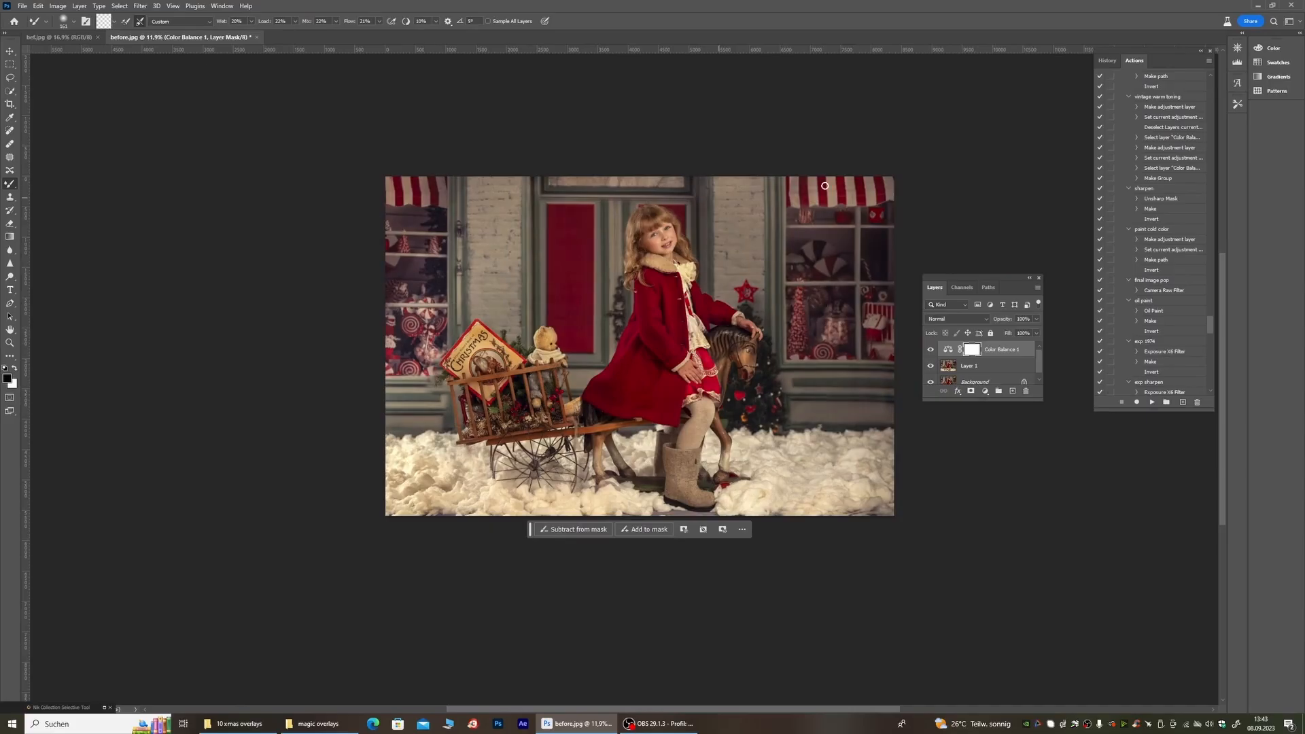
Step: Inspect the girl's face up close with the cold / warm toning off and on, and check the full picture
scroll(824, 185, "up", 7)
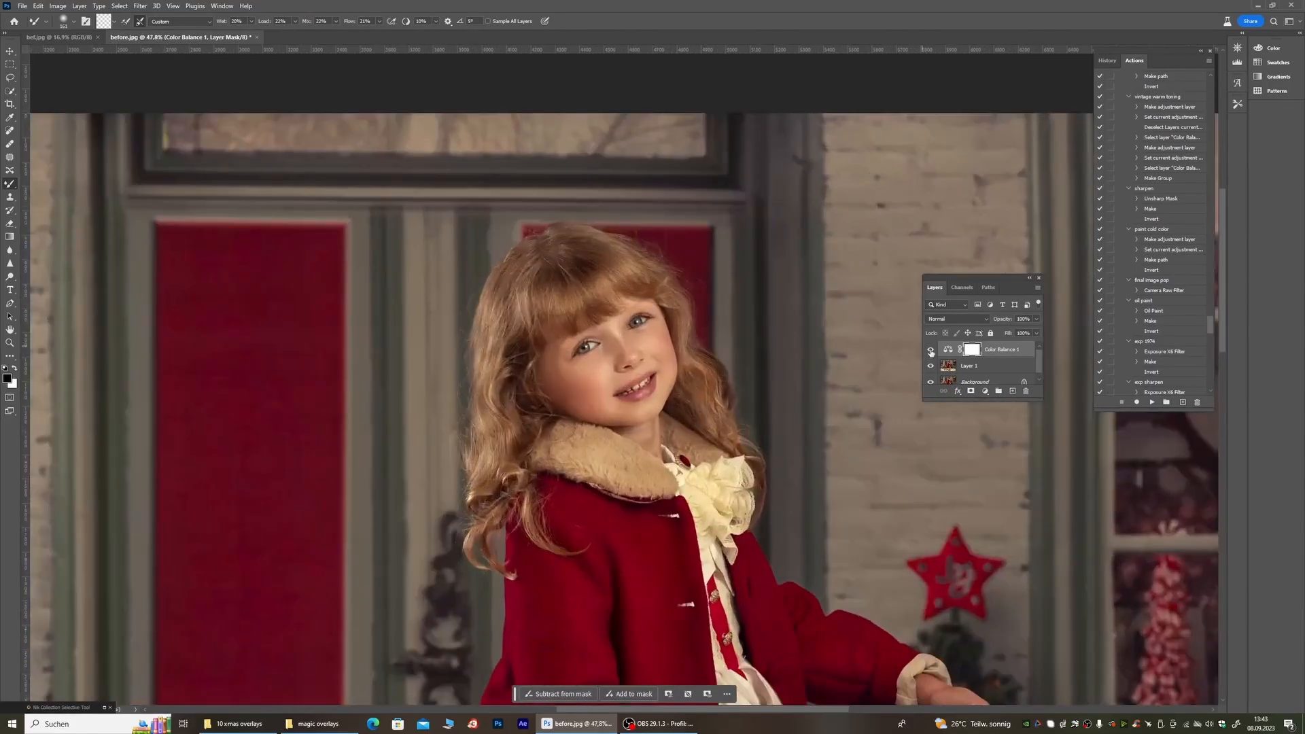
left_click(930, 350)
left_click(930, 350)
scroll(549, 382, "up", 4)
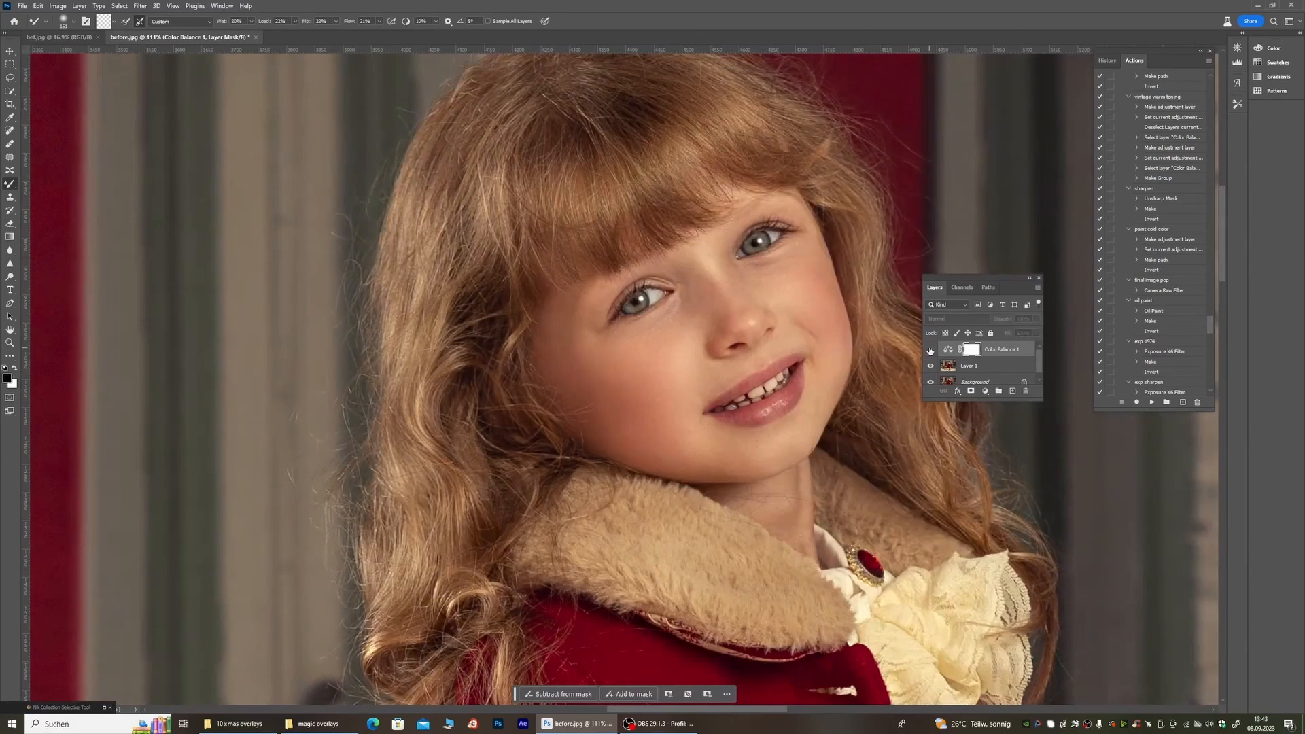
scroll(608, 245, "down", 6)
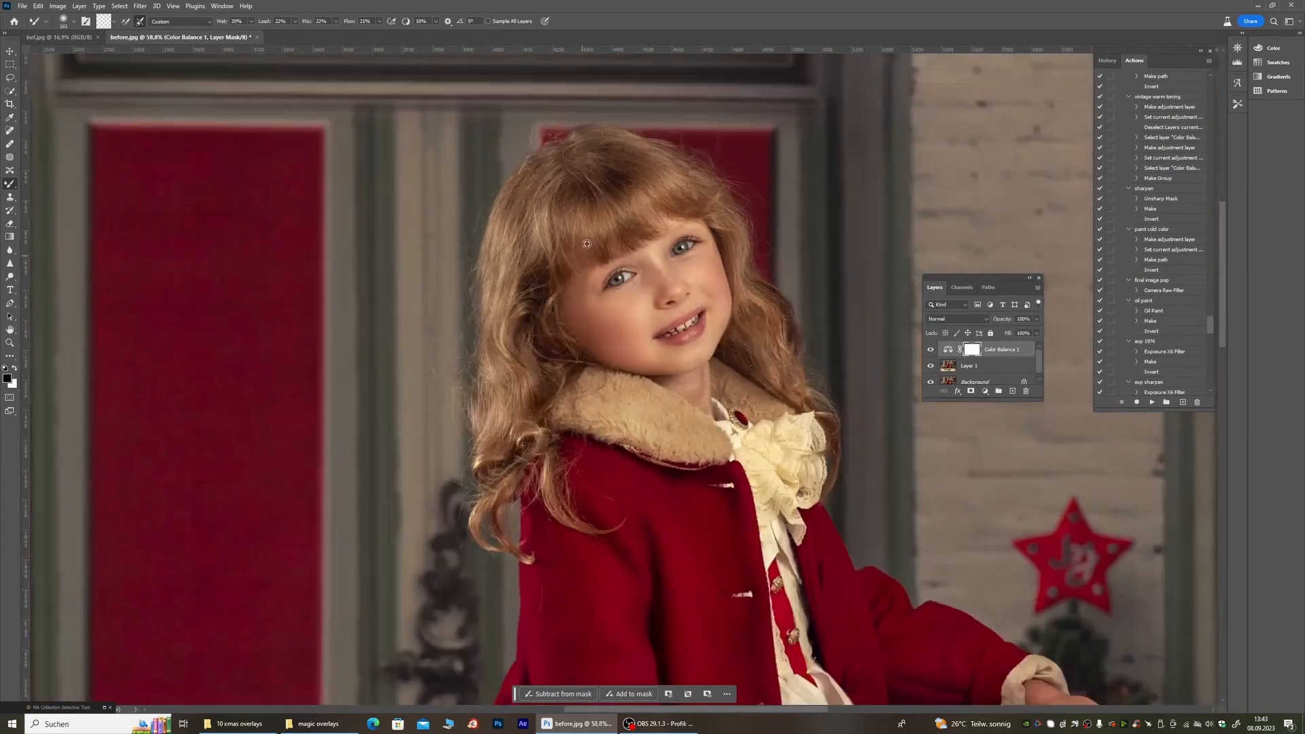
scroll(745, 297, "down", 3)
scroll(745, 298, "up", 2)
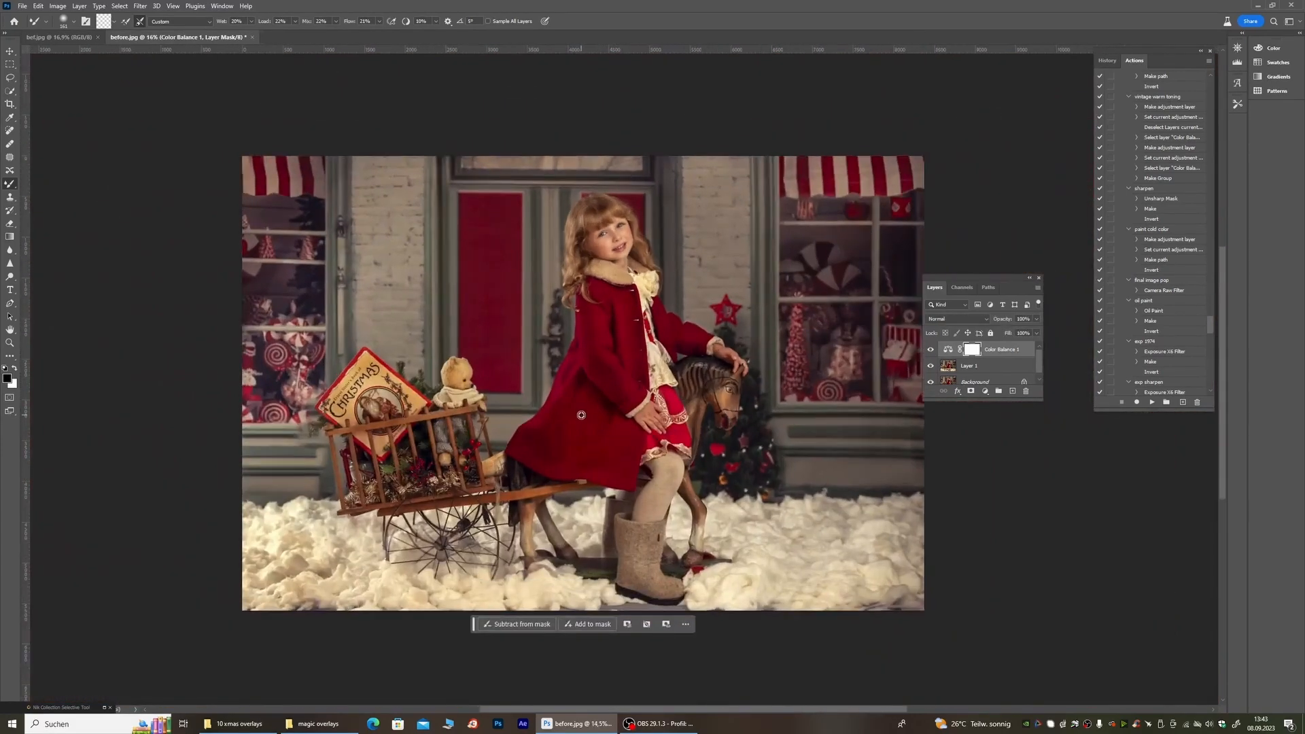
Step: Add a second mask to the Color Balance 1 layer and switch from the Mixer Brush to the regular Brush tool
left_click(970, 392)
scroll(619, 228, "up", 7)
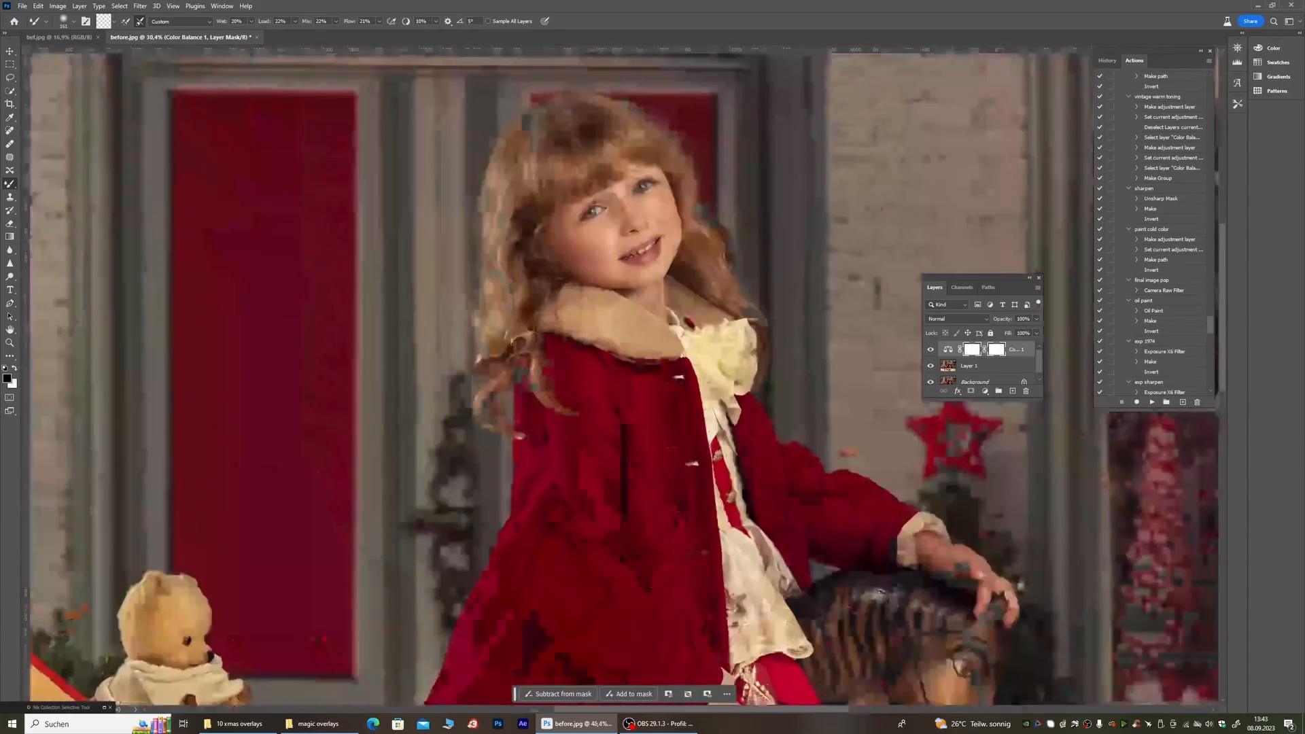
right_click(10, 184)
left_click(51, 183)
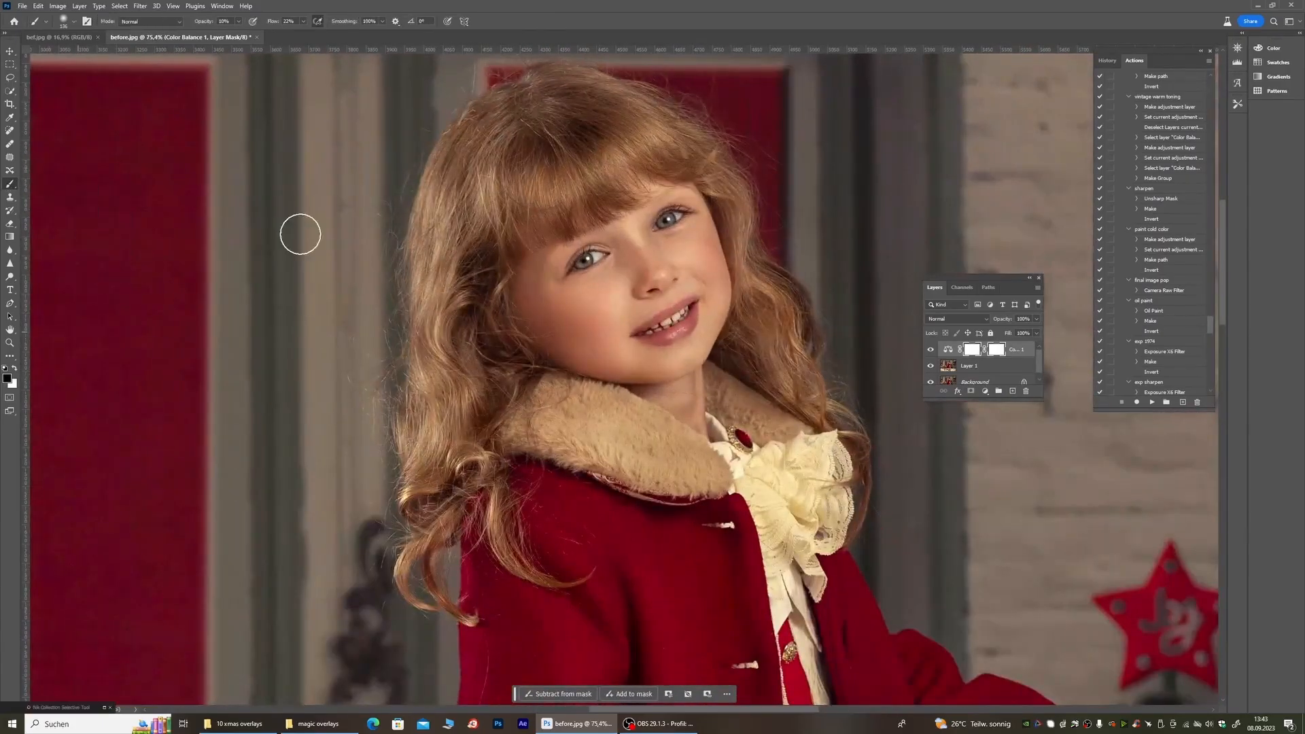
Step: Paint on the toning layer's mask over the girl's hair with a brush at 26% opacity and 100% flow, comparing the layer hidden and shown
right_click(348, 170)
left_click(239, 22)
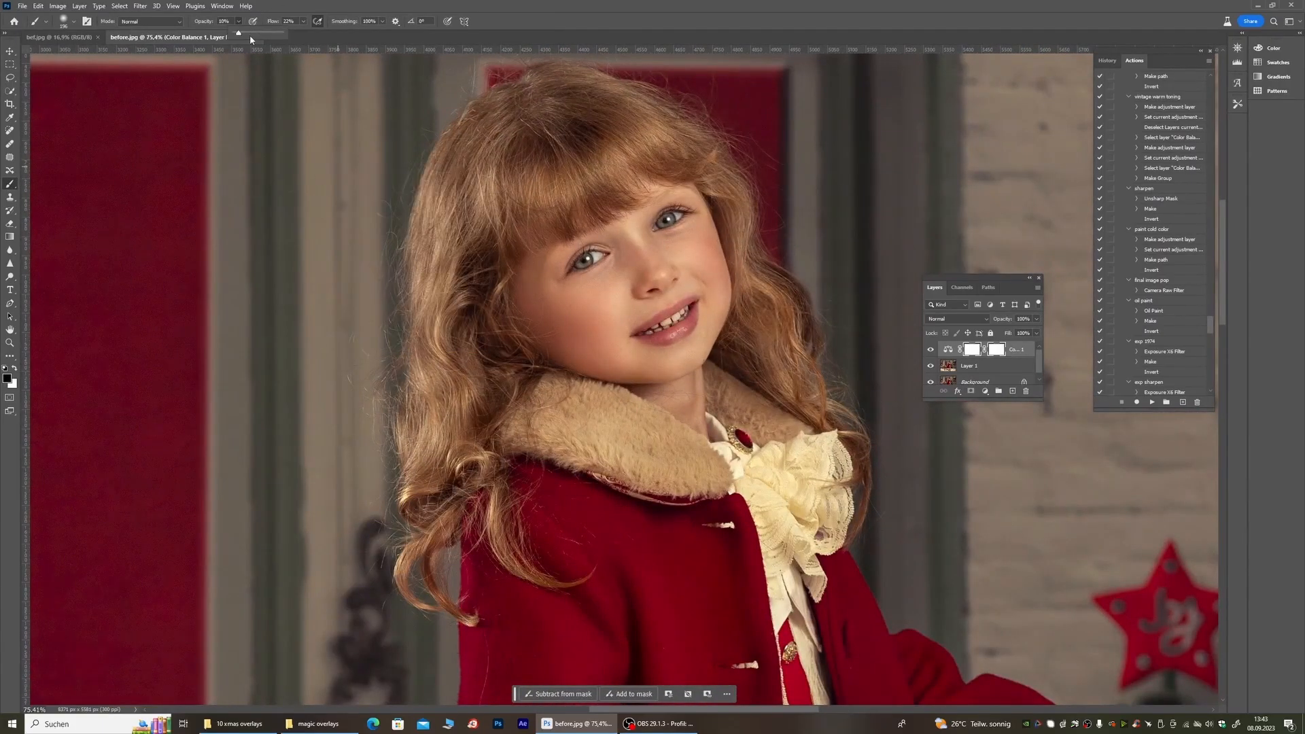
left_click(305, 24)
left_click_drag(305, 33, 346, 34)
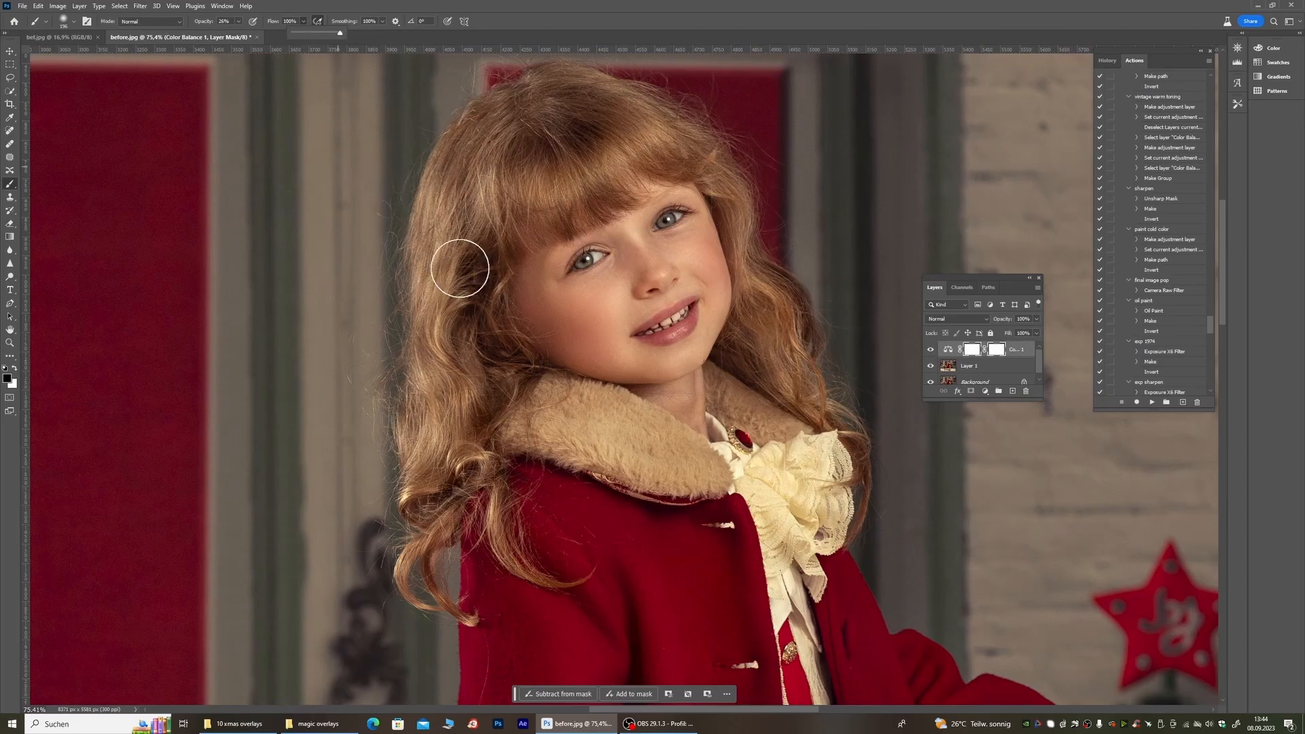
mouse_move(462, 268)
left_mouse_down()
mouse_move(485, 299)
mouse_move(451, 562)
left_mouse_up()
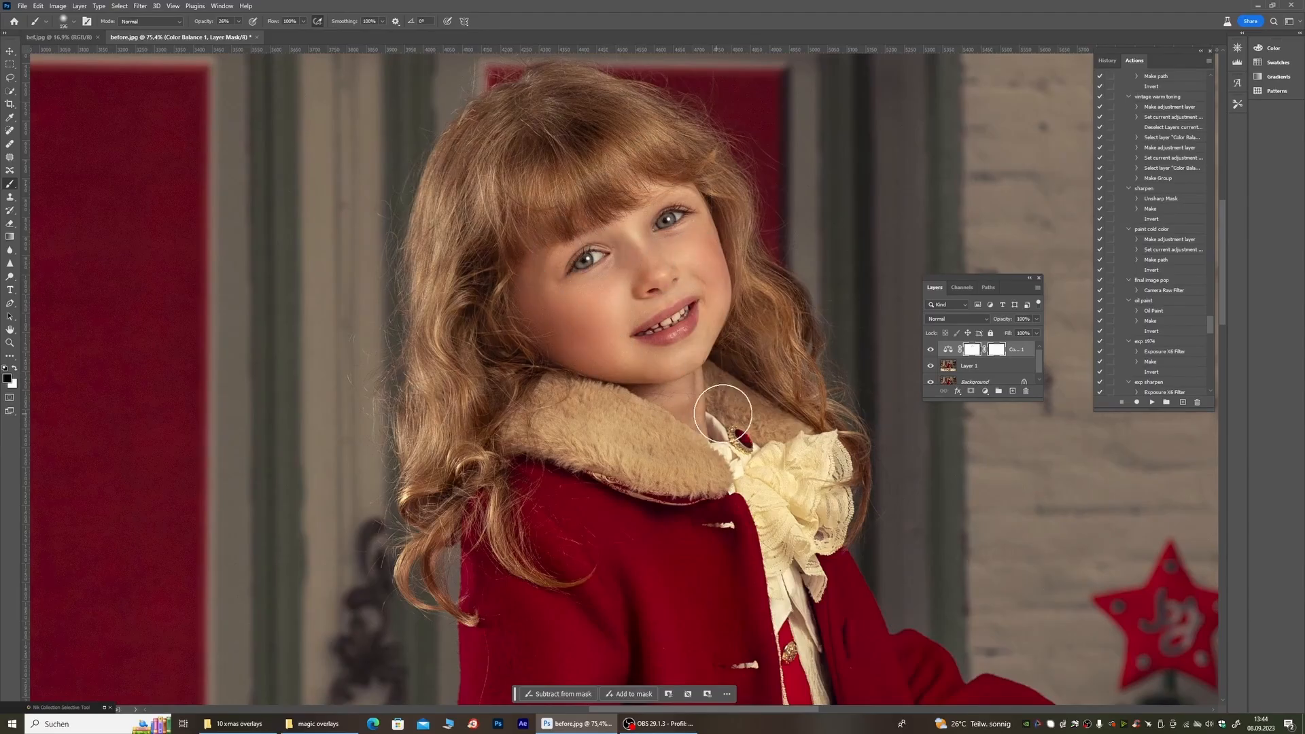
scroll(800, 335, "down", 2)
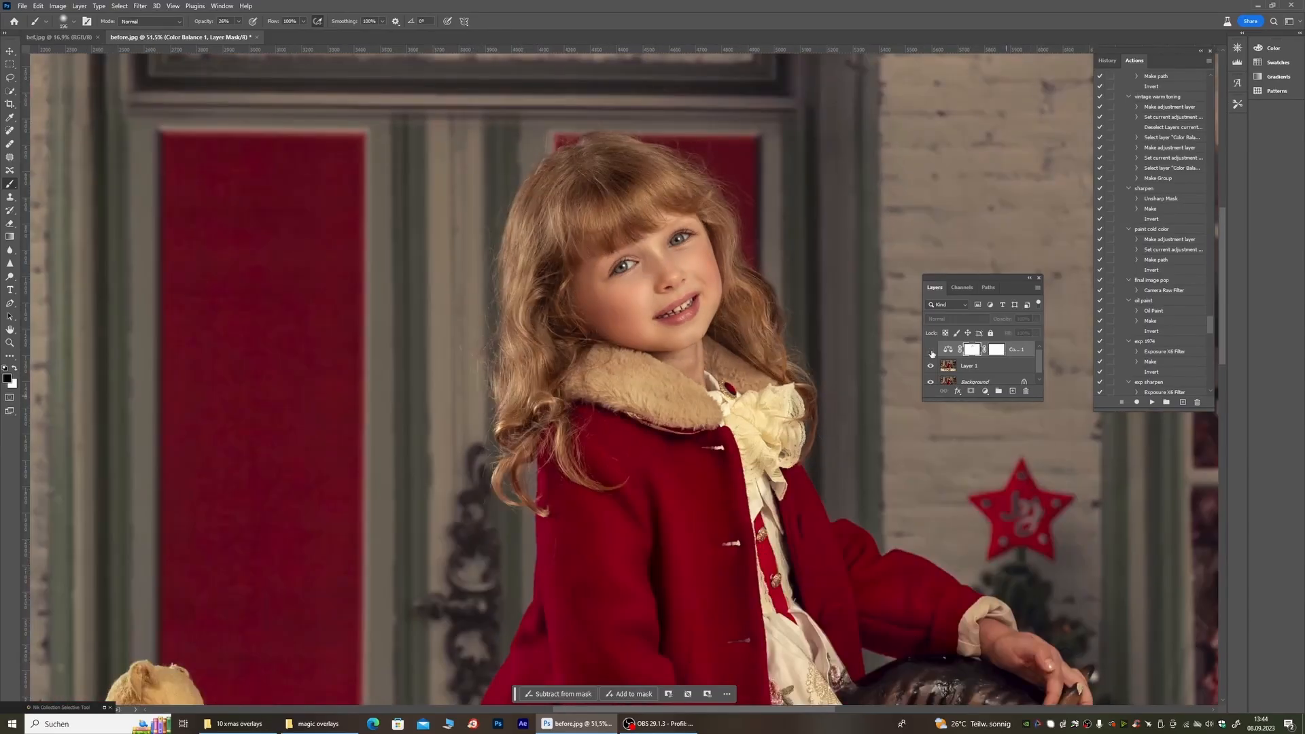
scroll(564, 204, "down", 3)
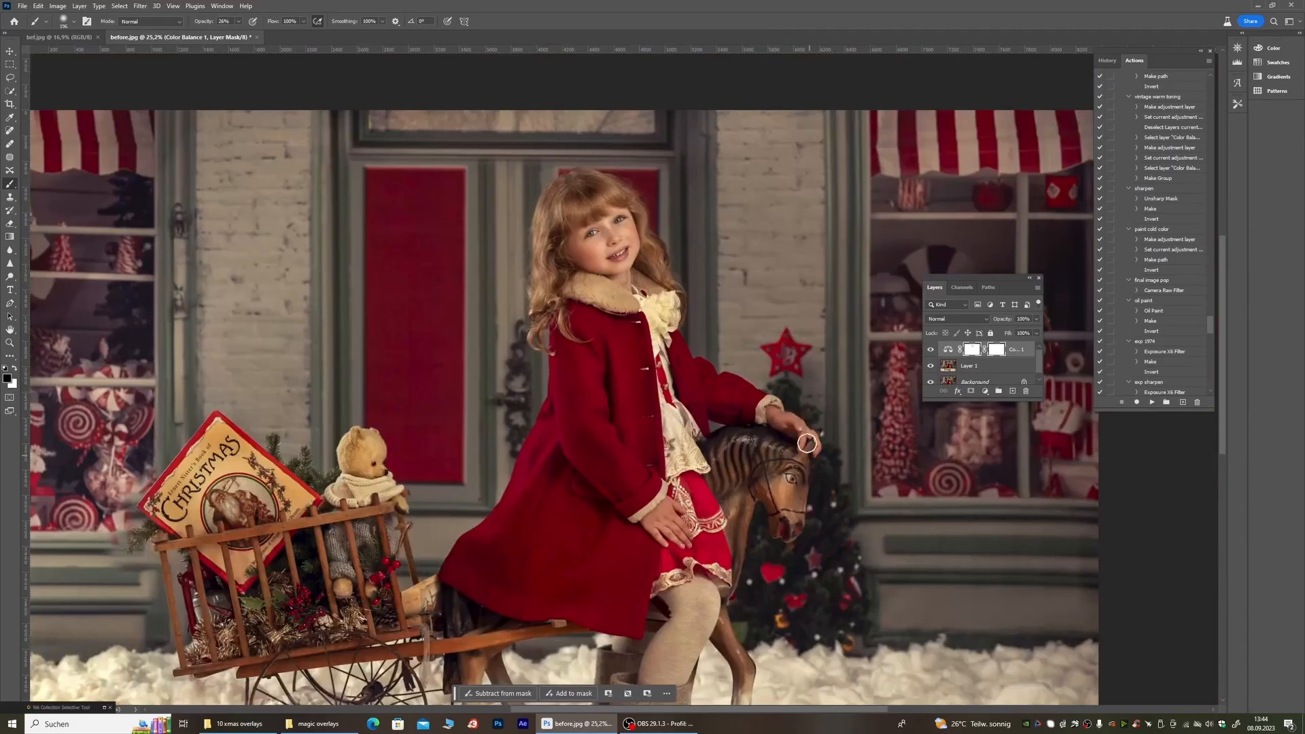
scroll(602, 429, "down", 2)
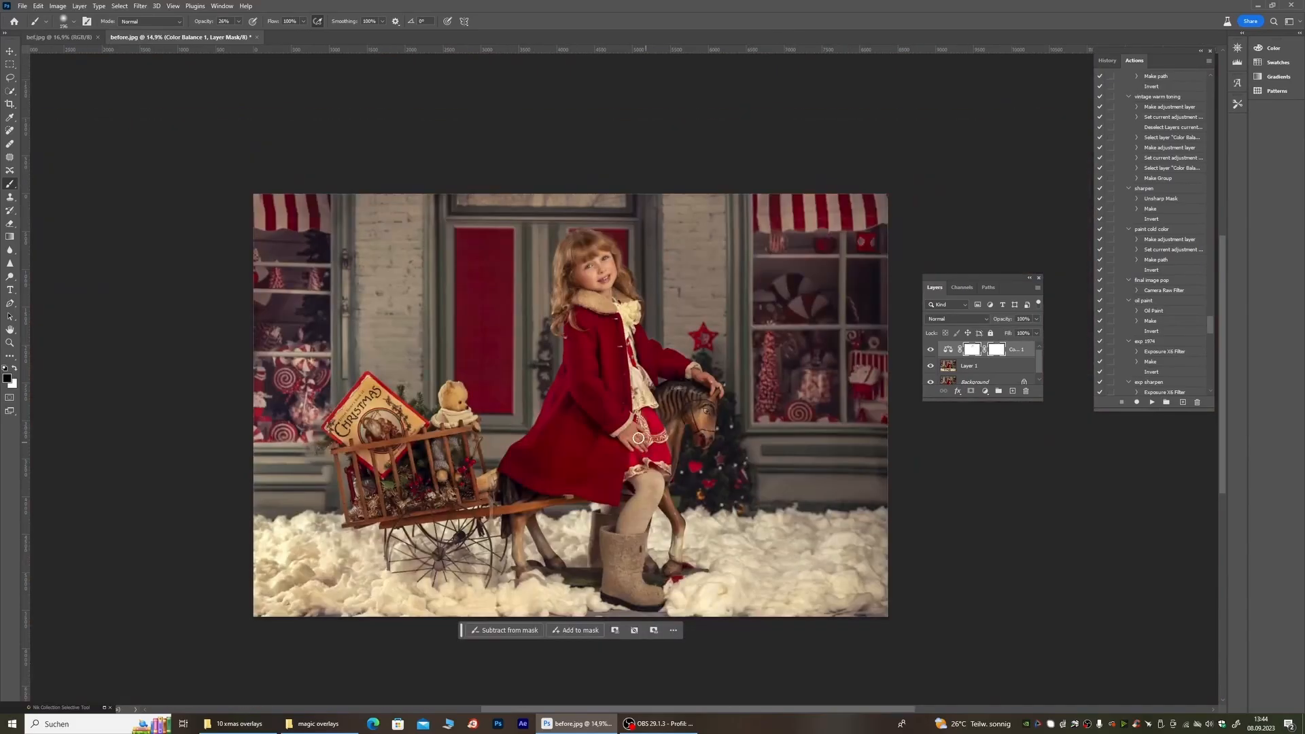
Step: Enlarge the soft round brush and dab the toning mask over the hand resting on the girl's skirt
scroll(557, 458, "up", 1)
right_click(543, 454)
left_click_drag(604, 477, 609, 477)
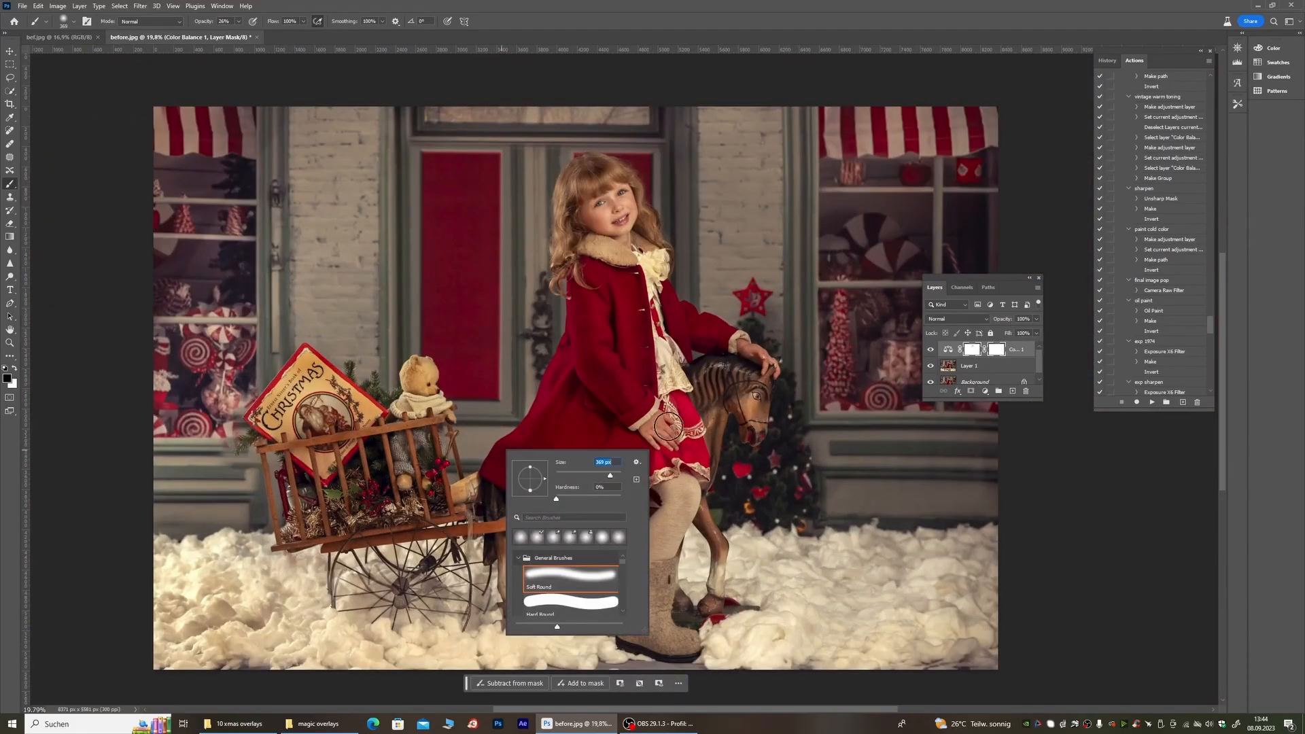
left_click(663, 436)
scroll(638, 282, "down", 2)
scroll(649, 367, "up", 2)
scroll(652, 367, "up", 2)
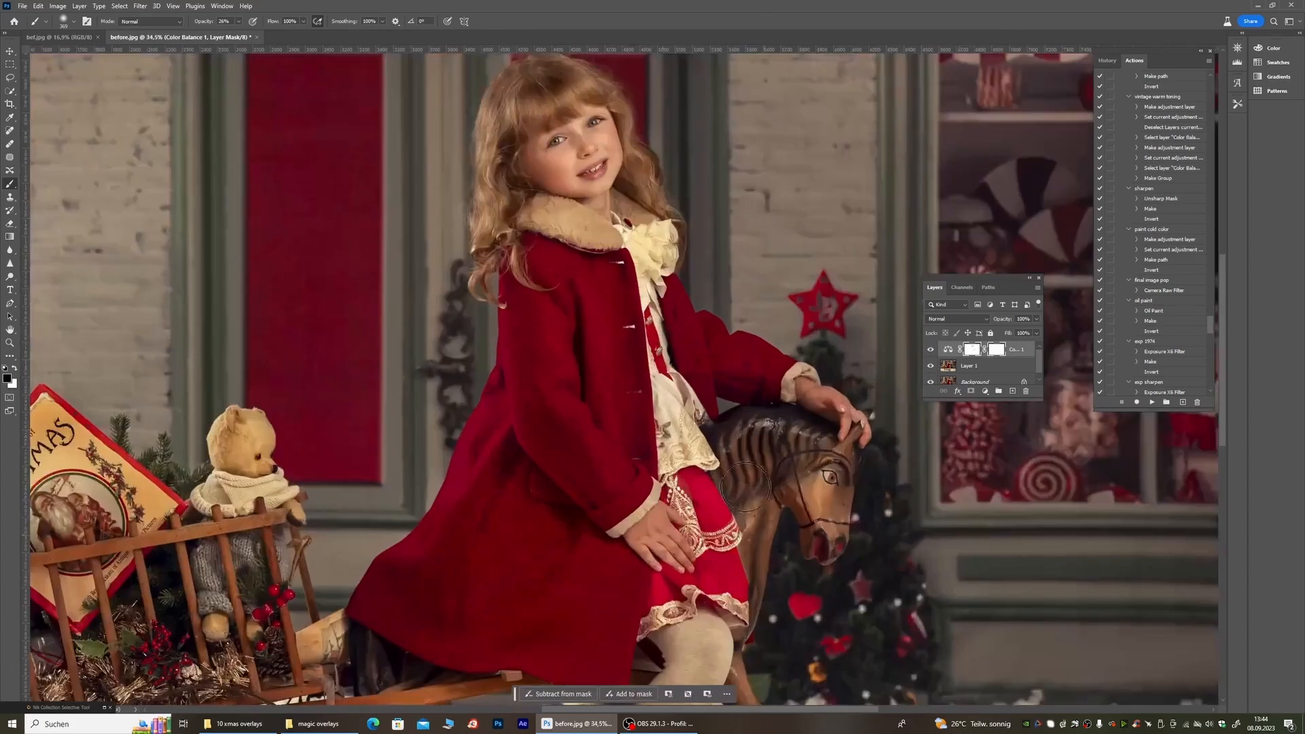
scroll(659, 571, "up", 2)
scroll(661, 583, "down", 3)
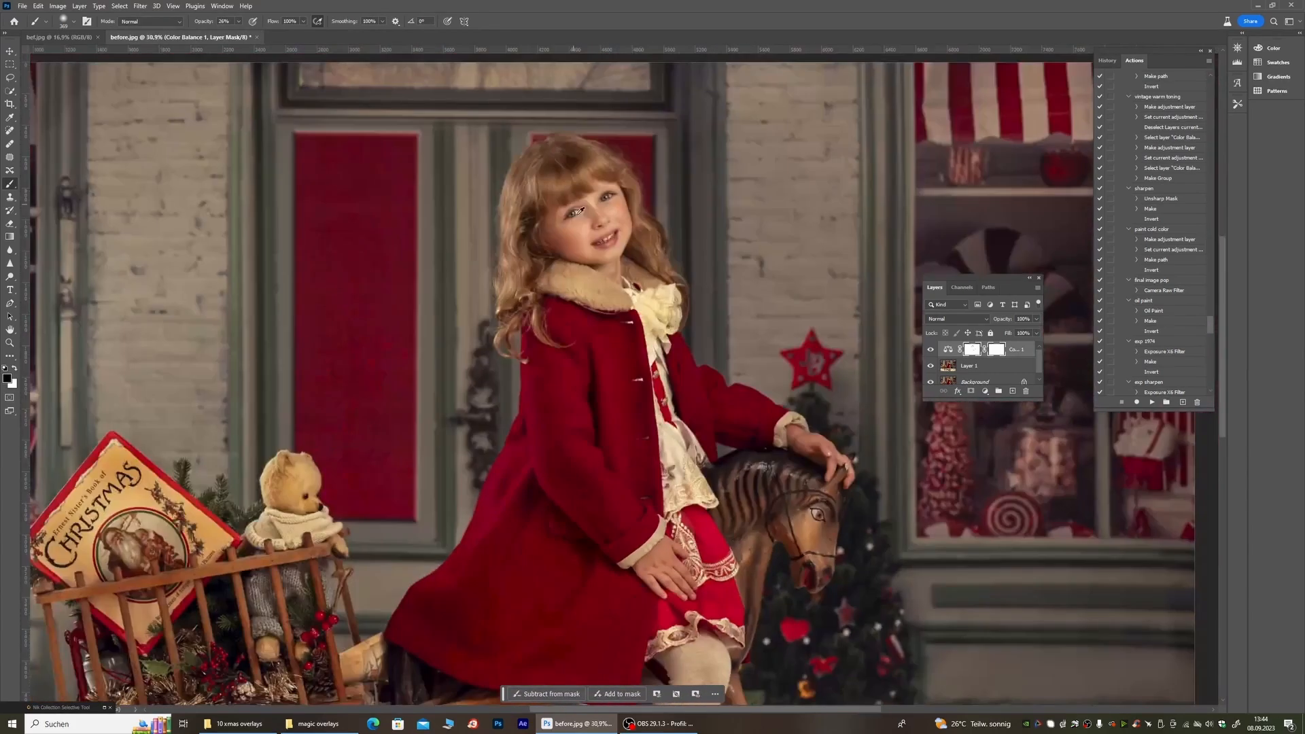
Step: Add a new empty layer above the Color Balance layer and set its blend mode to Soft Light
scroll(612, 210, "up", 5)
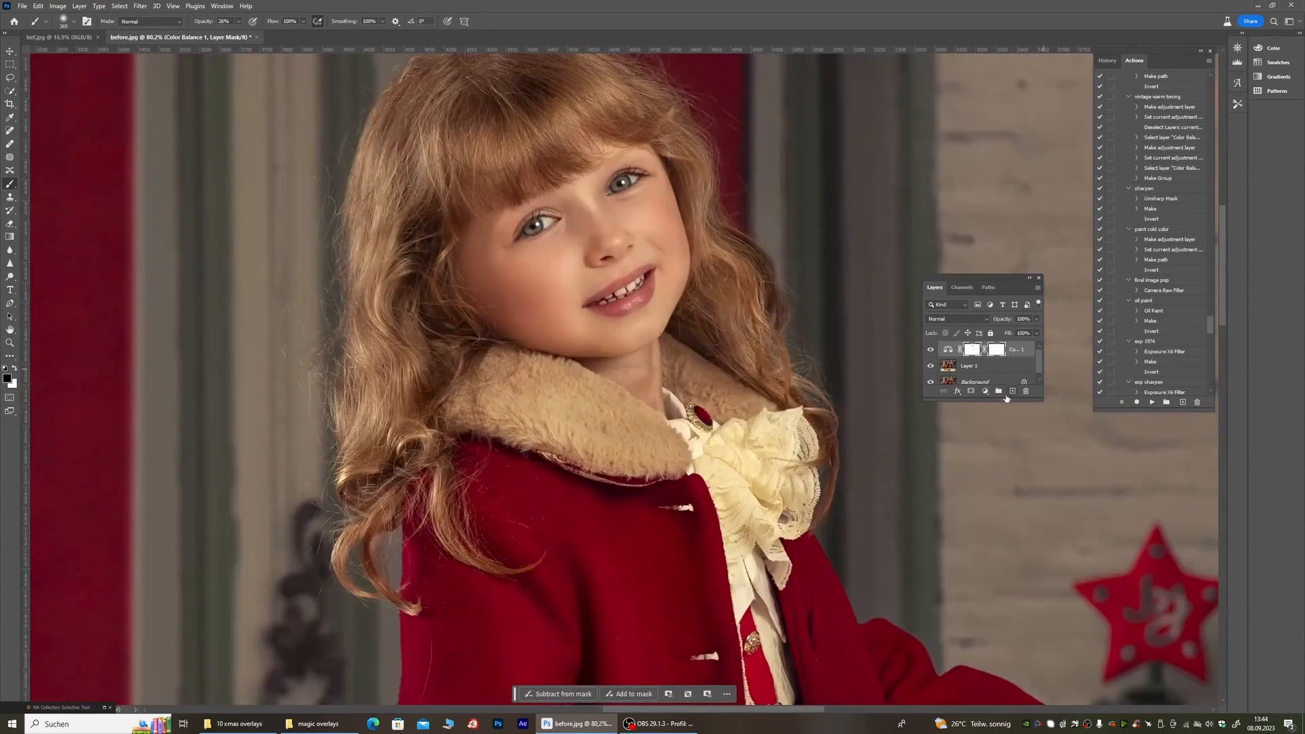
left_click(1012, 392)
left_click(957, 319)
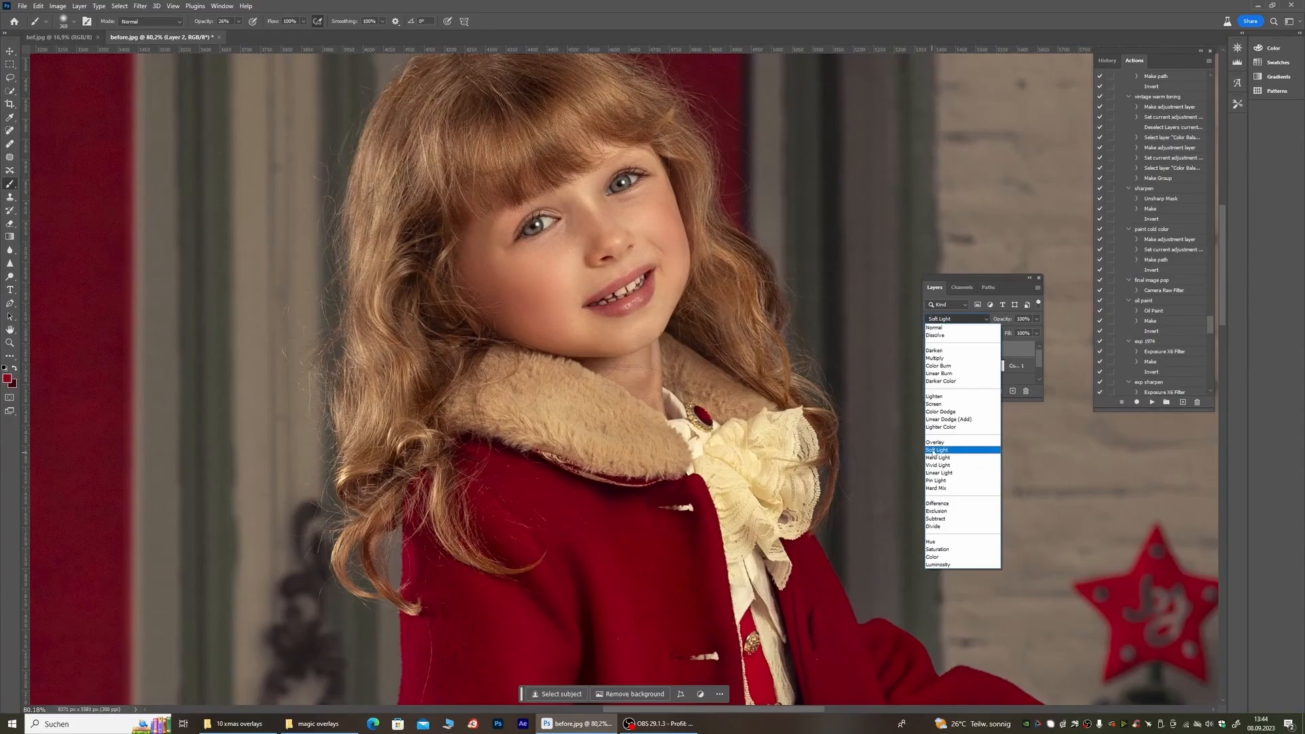
left_click(942, 454)
Step: Sample the girl's skin tone and lighten it to a pale peach foreground colour (#fbd6bf)
left_click(581, 199, "alt")
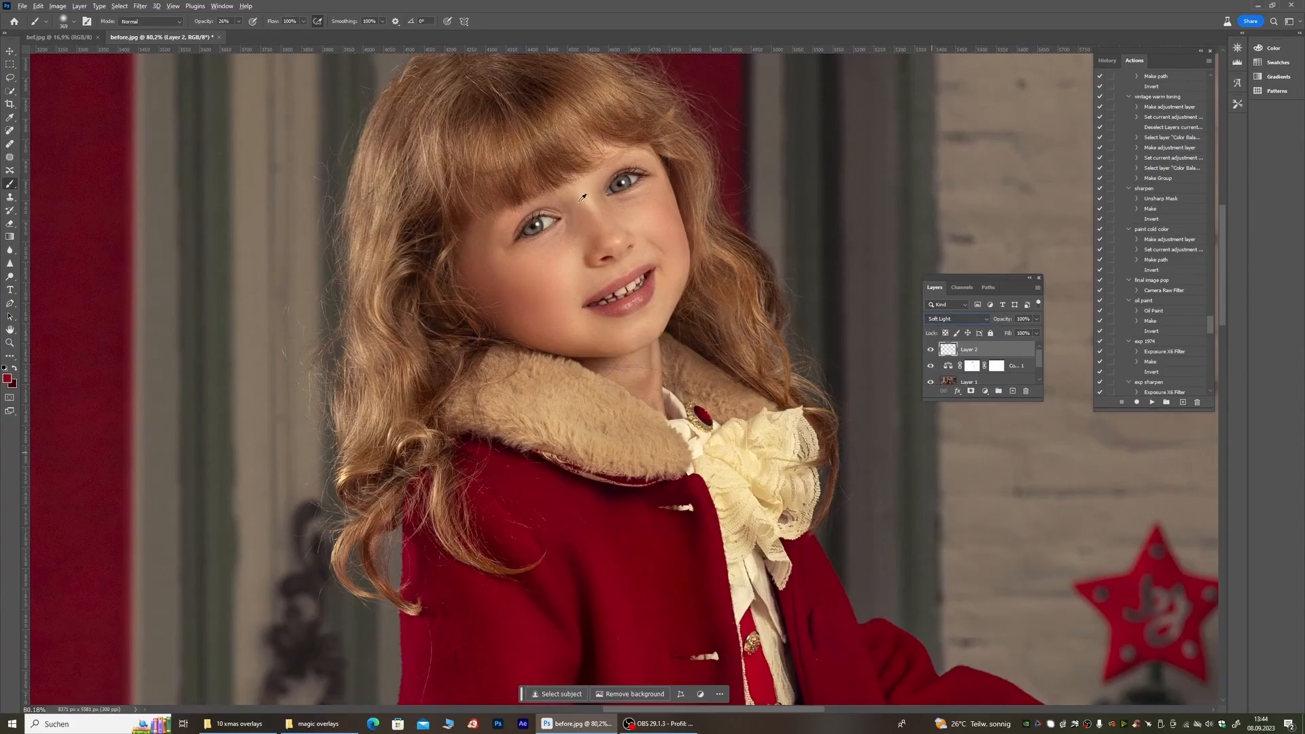
left_click(7, 378)
left_click(823, 254)
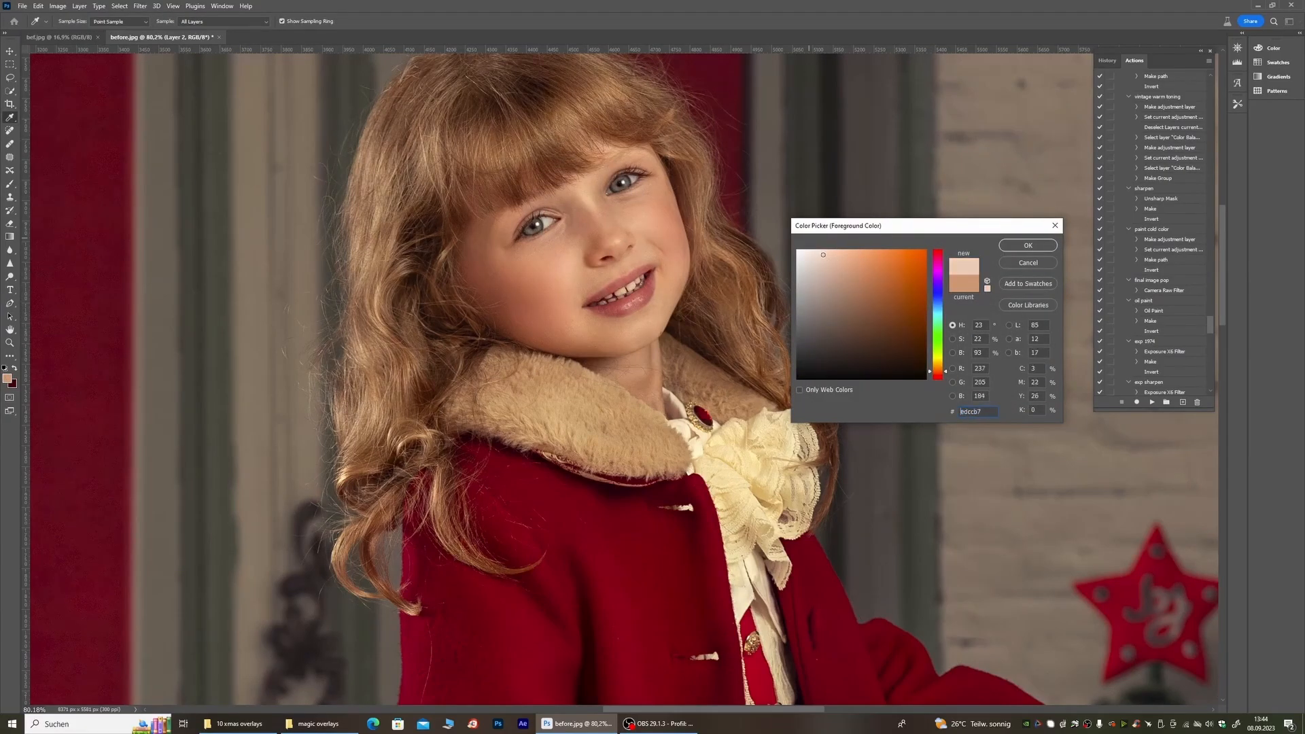
left_click(1007, 246)
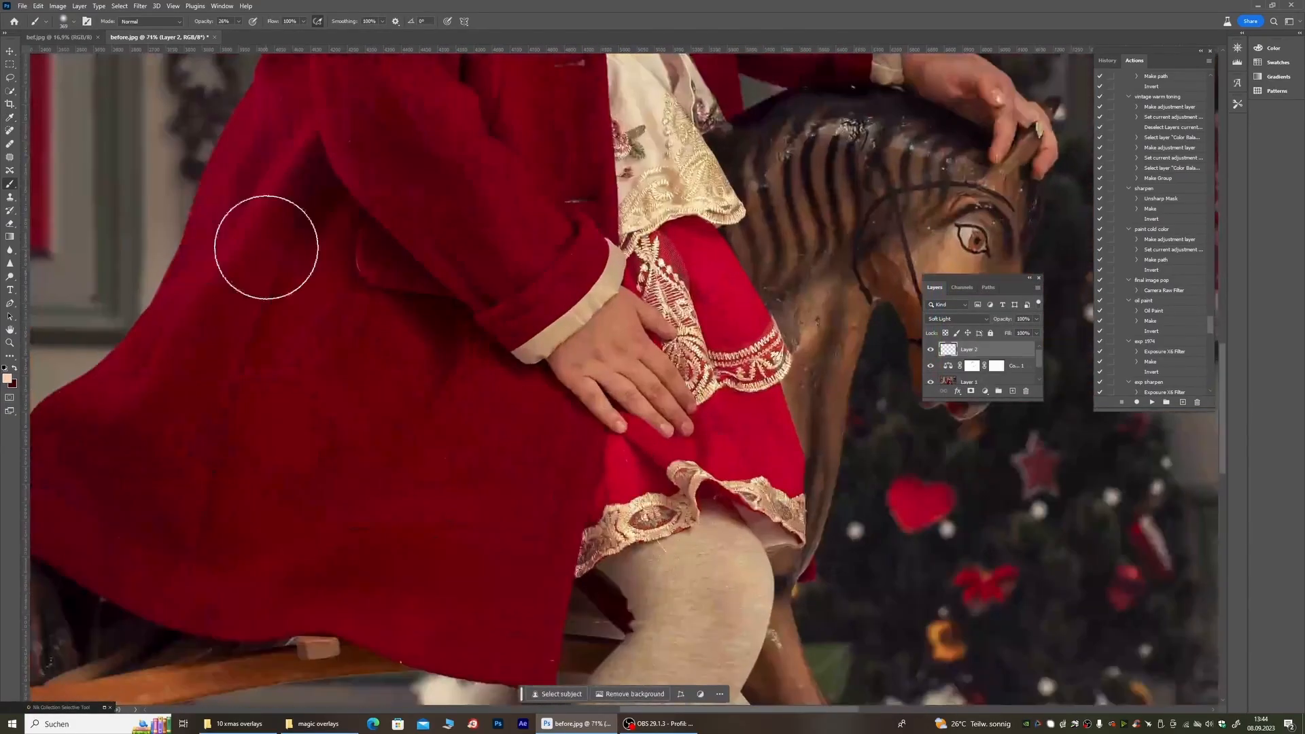
Step: Reduce the brush size and brush pale peach highlights onto both of the girl's hands on the Soft Light layer
right_click(267, 247)
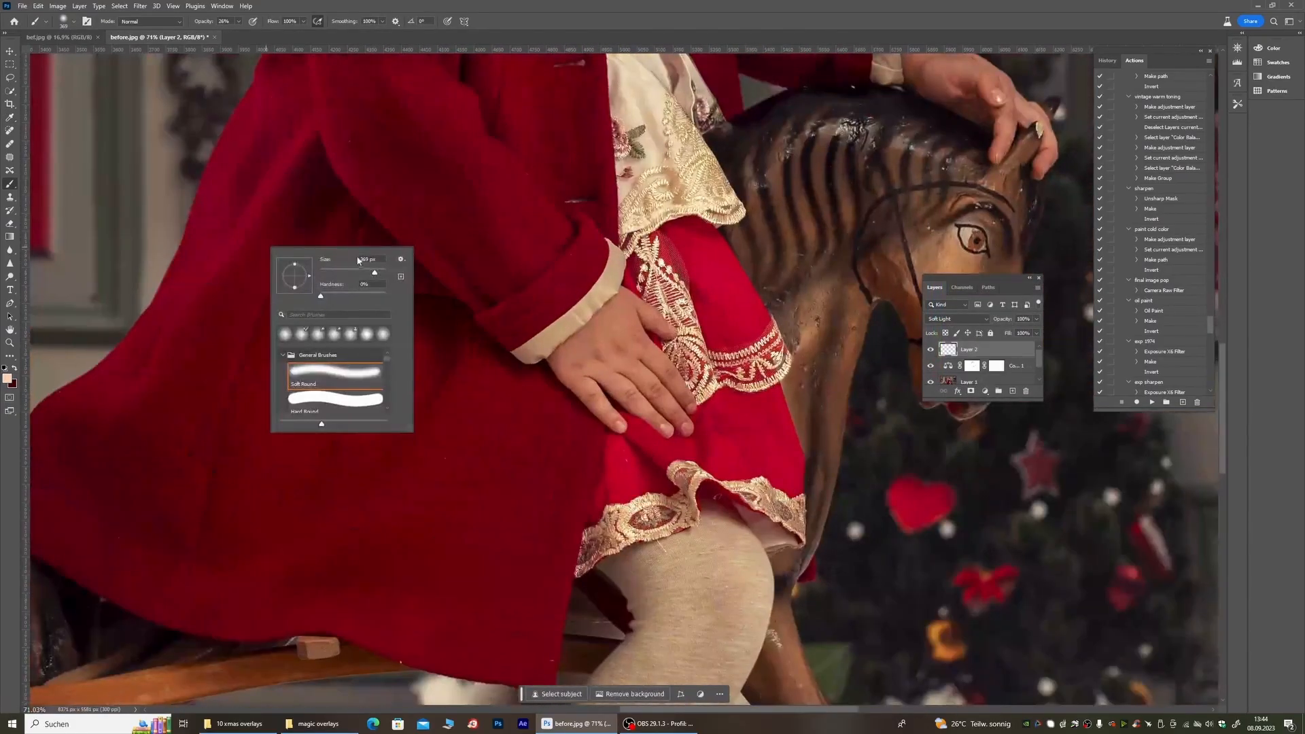
mouse_move(601, 335)
left_mouse_down()
mouse_move(680, 426)
mouse_move(596, 360)
mouse_move(653, 397)
mouse_move(613, 328)
mouse_move(676, 405)
mouse_move(638, 322)
mouse_move(585, 356)
mouse_move(611, 394)
mouse_move(682, 349)
mouse_move(678, 414)
mouse_move(584, 372)
left_mouse_up()
scroll(584, 371, "down", 1)
mouse_move(895, 86)
left_mouse_down()
mouse_move(746, 233)
mouse_move(840, 277)
mouse_move(842, 325)
left_mouse_up()
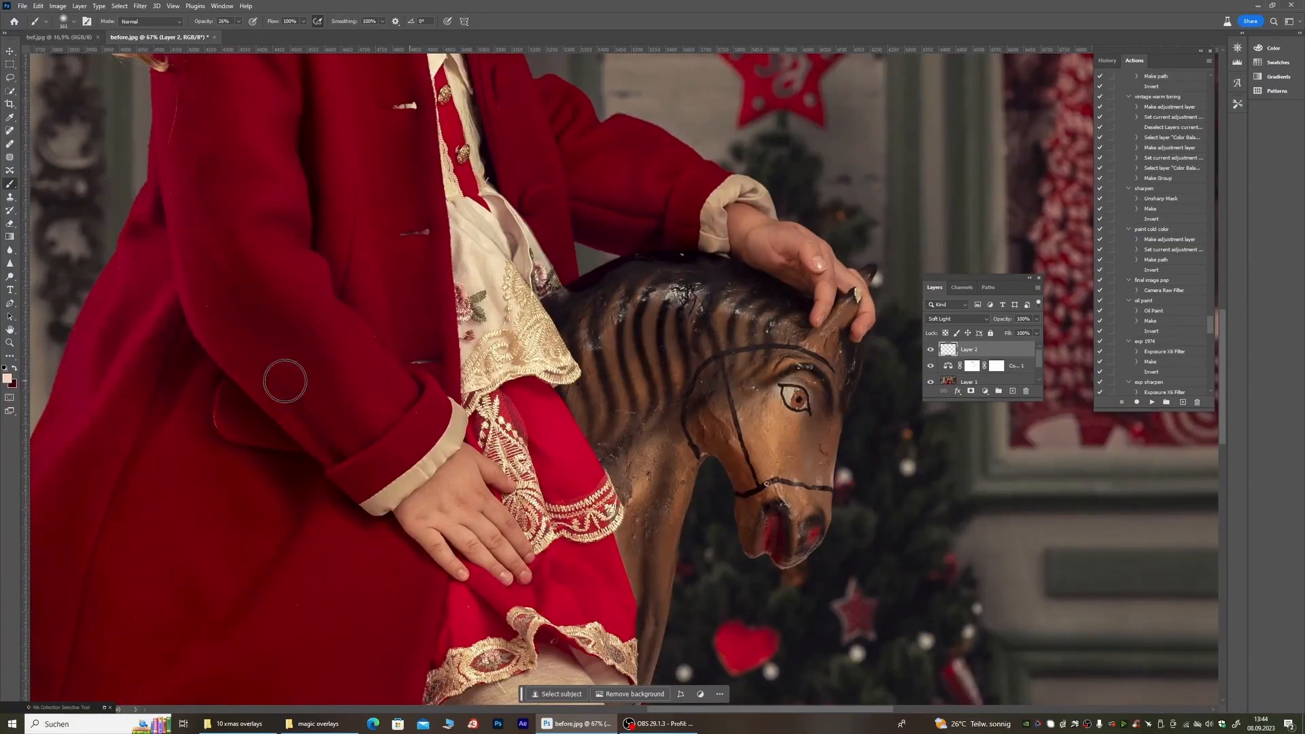
Step: Change the foreground colour to a pale yellow (#fbe7bf)
left_click(8, 379)
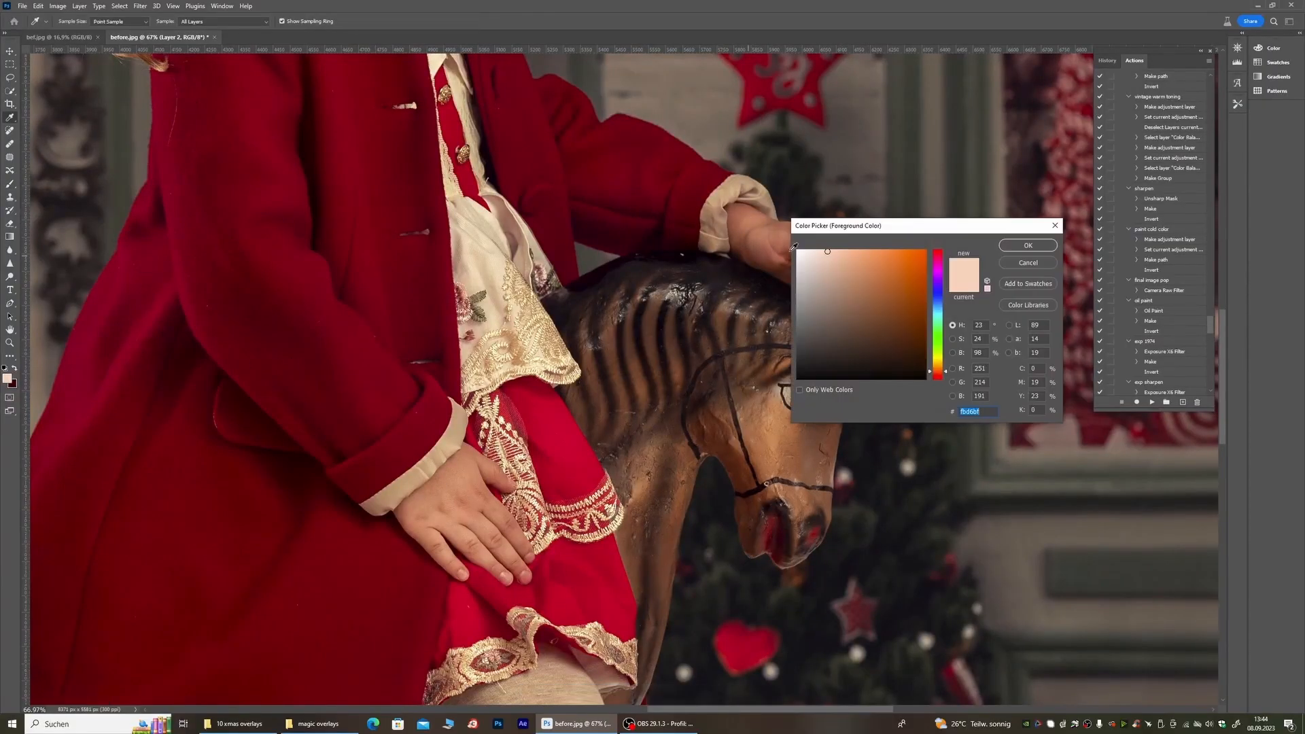
left_click(938, 366)
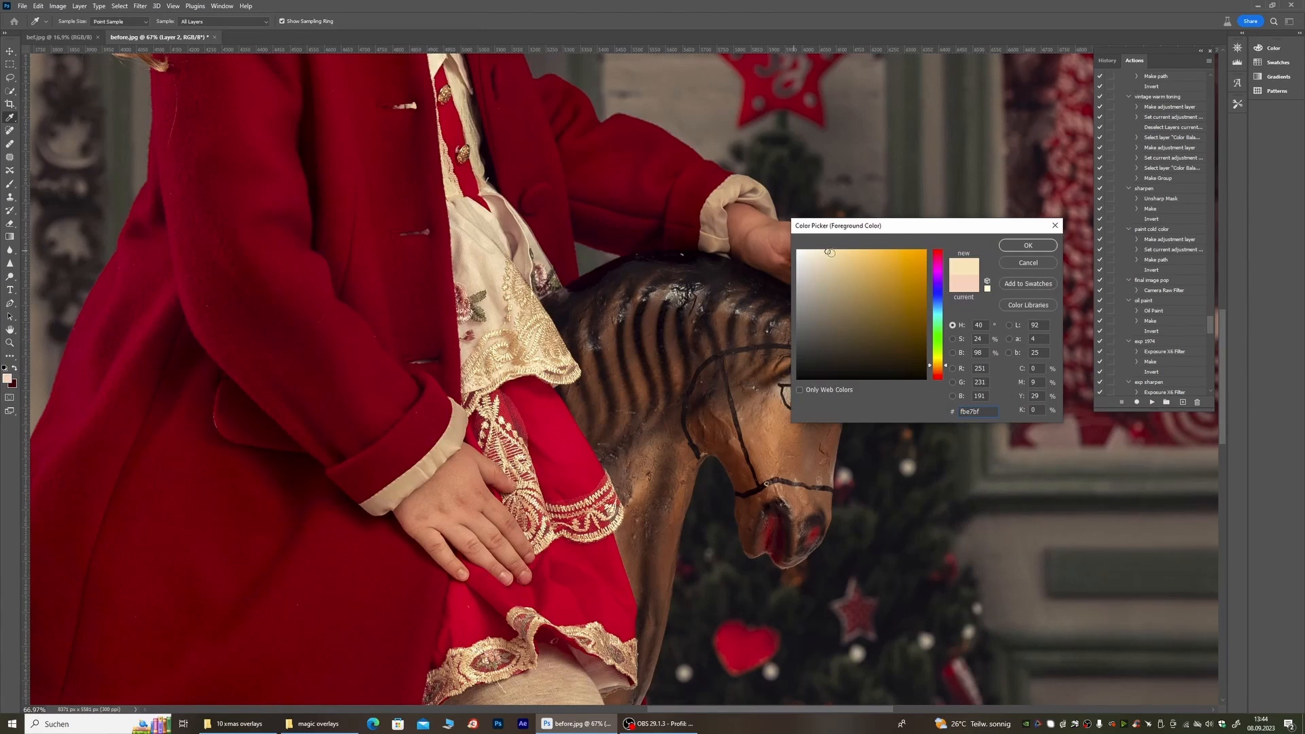
left_click(1025, 246)
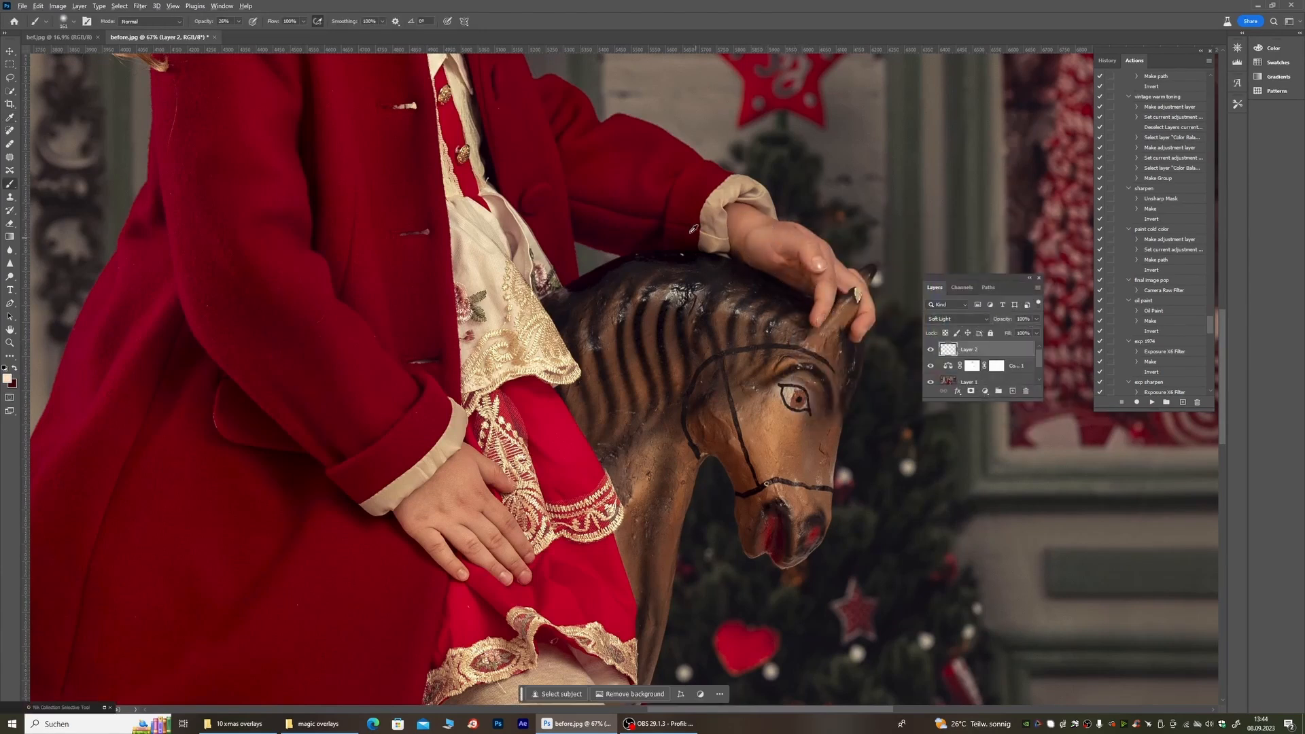
Step: Lower the brush opacity to 19% for the hand highlights and compare the picture with the Soft Light layer hidden and shown
scroll(680, 225, "down", 4)
scroll(566, 360, "up", 3)
left_click_drag(239, 26, 235, 39)
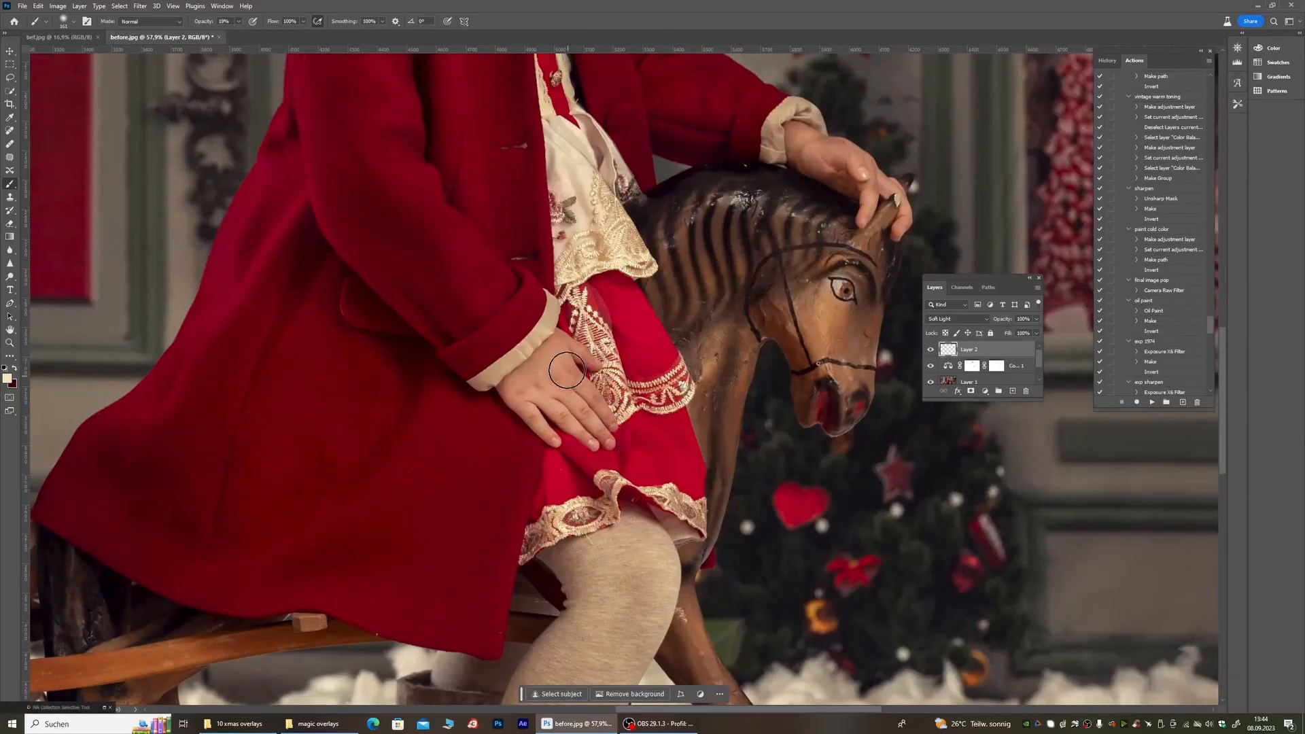
scroll(659, 297, "down", 5)
scroll(659, 297, "up", 2)
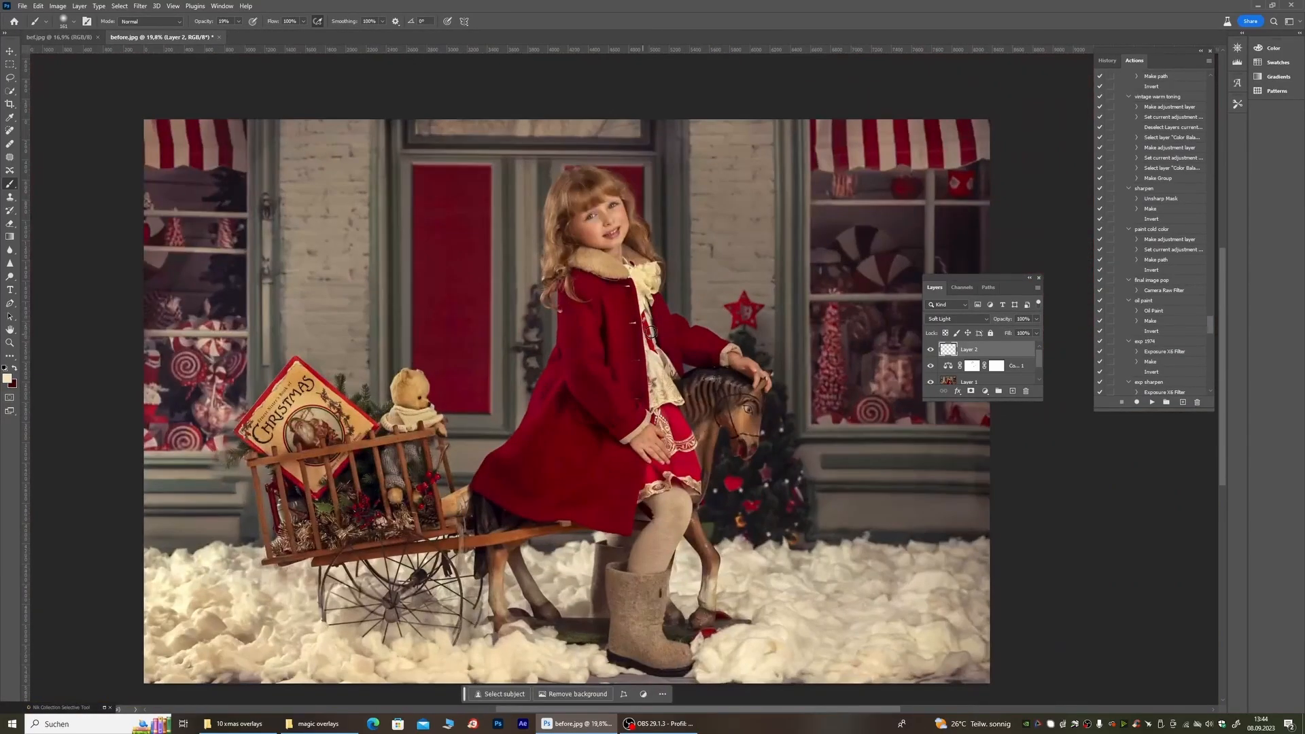
left_click(931, 350)
scroll(605, 218, "down", 2)
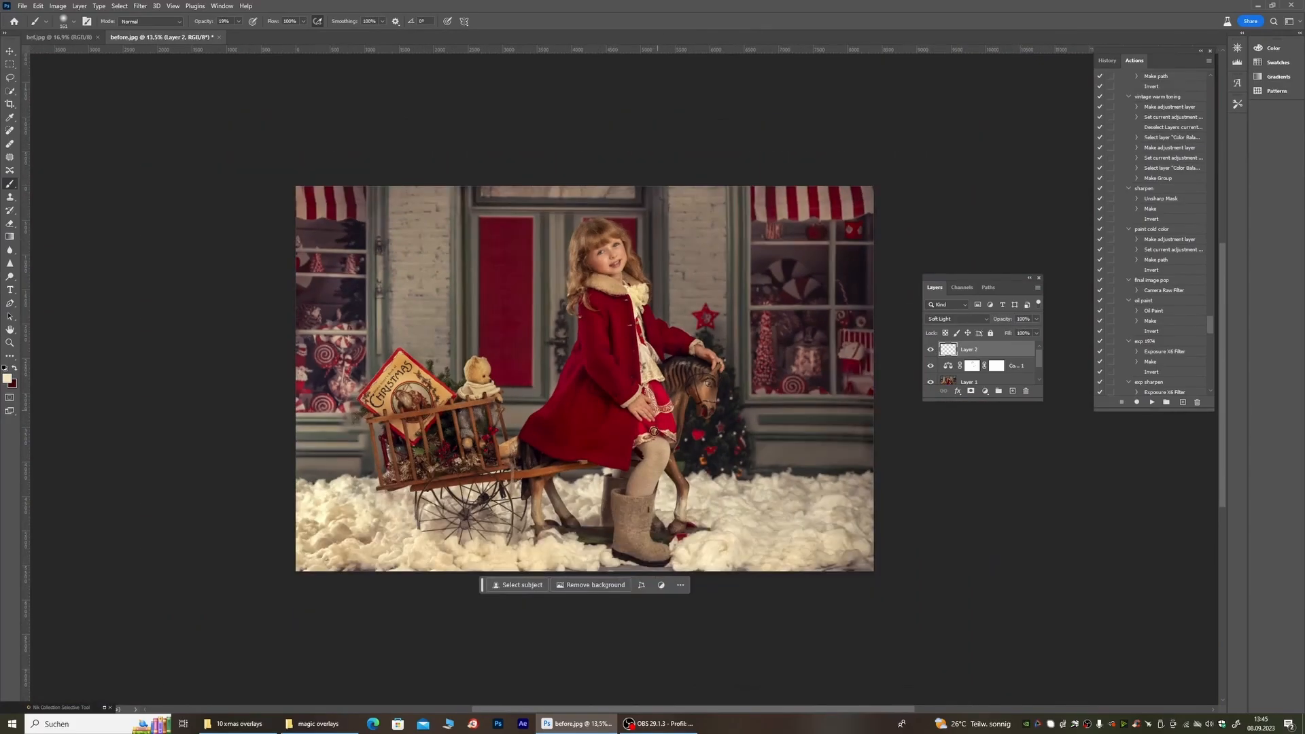
Step: Shrink the brush and paint a fine highlight along the girl's nose
scroll(593, 219, "up", 6)
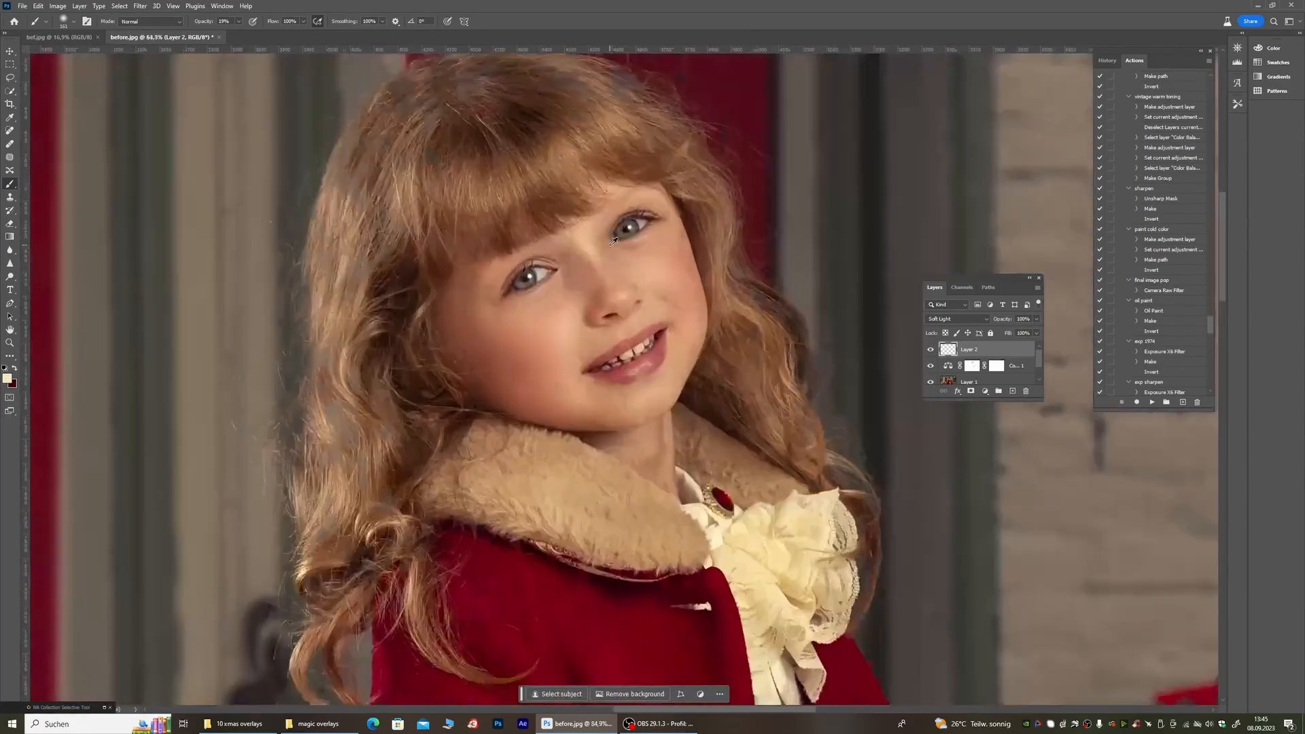
scroll(613, 239, "up", 2)
right_click(454, 296)
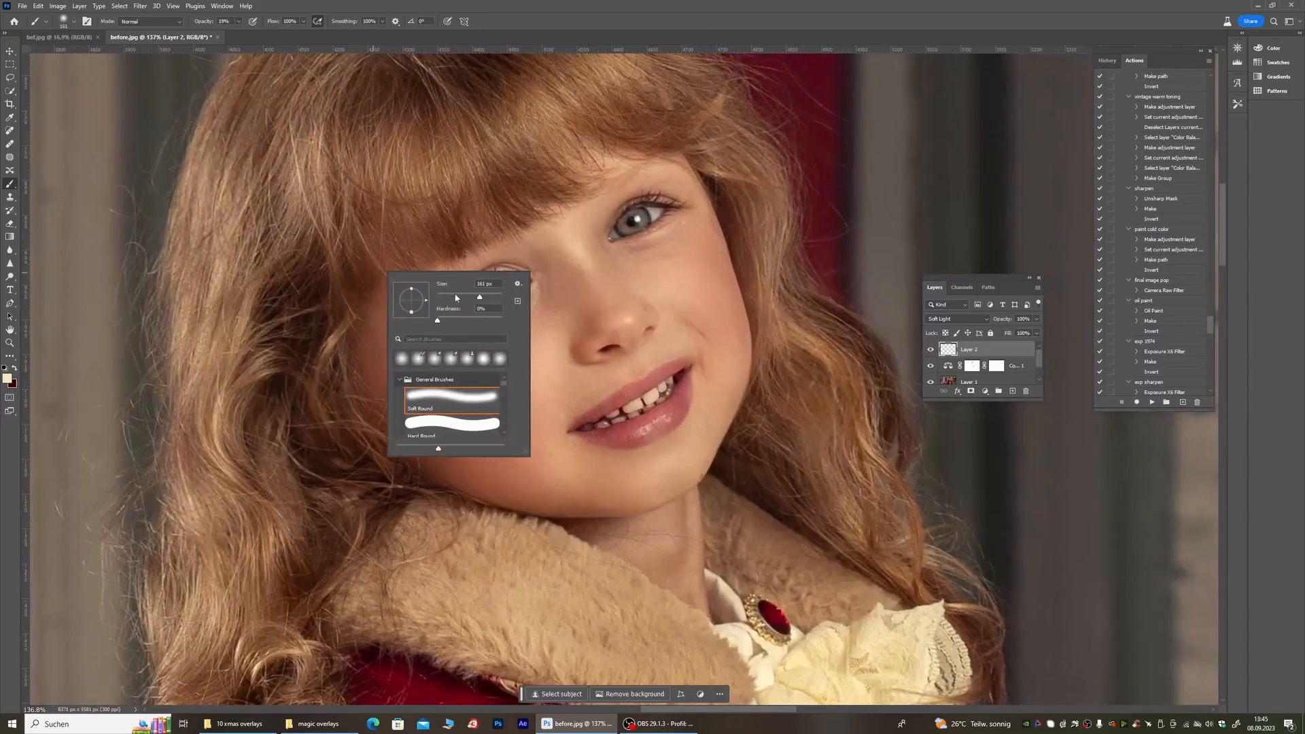
left_click(573, 254)
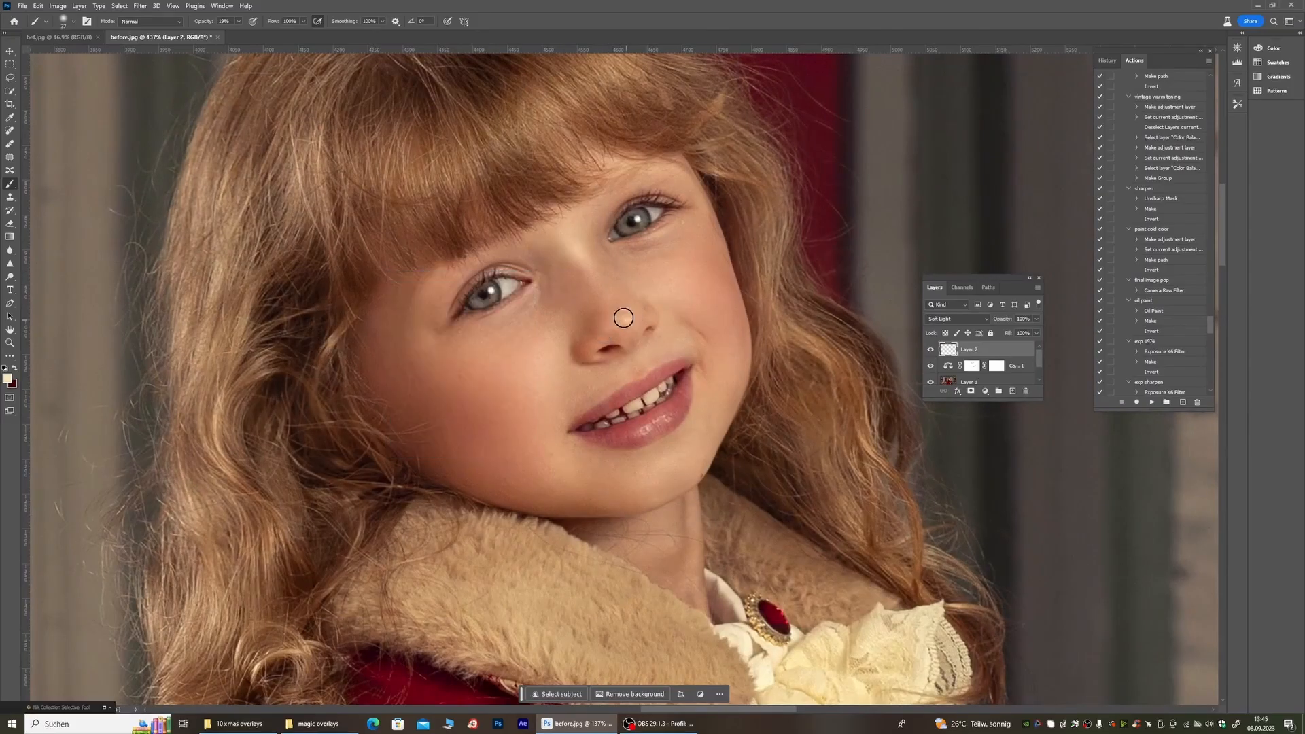
Step: Enlarge the brush and paint soft highlights on the girl's cheeks
scroll(617, 306, "down", 3)
right_click(437, 355)
left_click(540, 379)
left_click(642, 286)
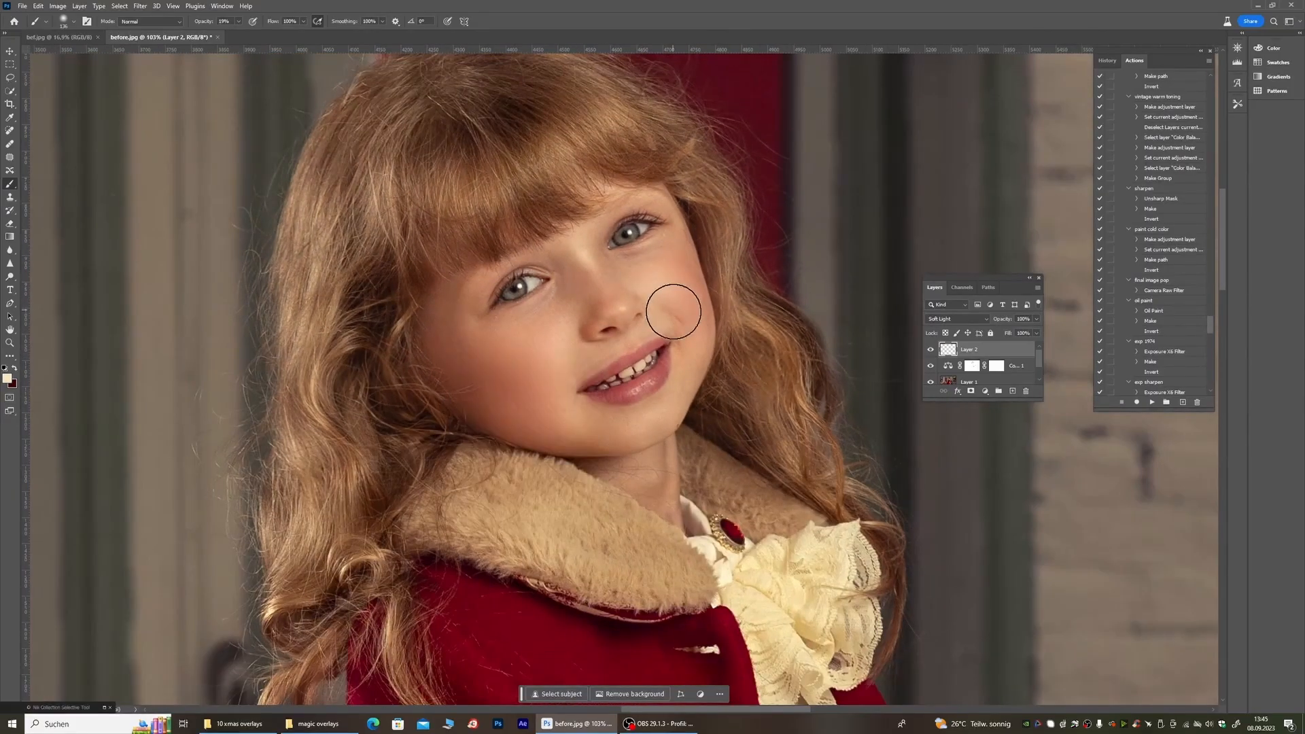
scroll(621, 401, "down", 2)
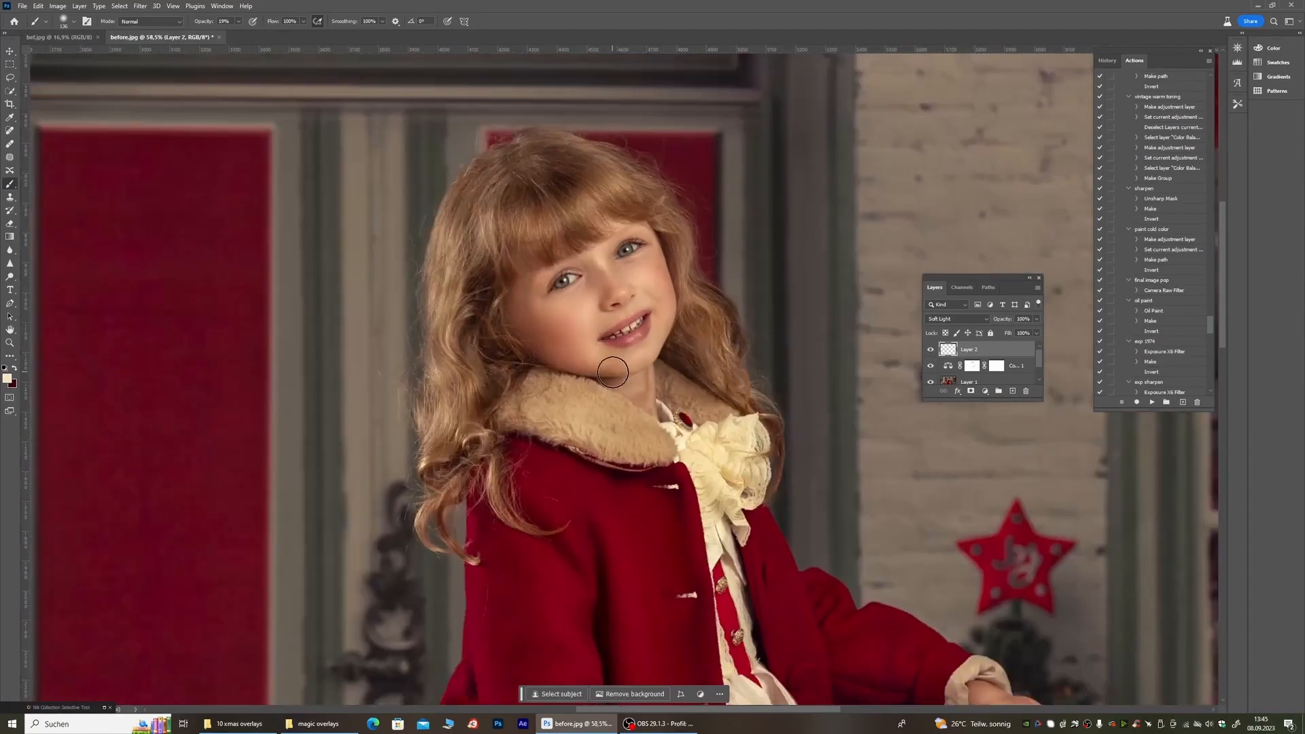
Step: Set a smaller brush size and brush highlights onto the skin around the girl's mouth
scroll(530, 326, "up", 2)
right_click(489, 338)
left_click_drag(488, 354, 489, 353)
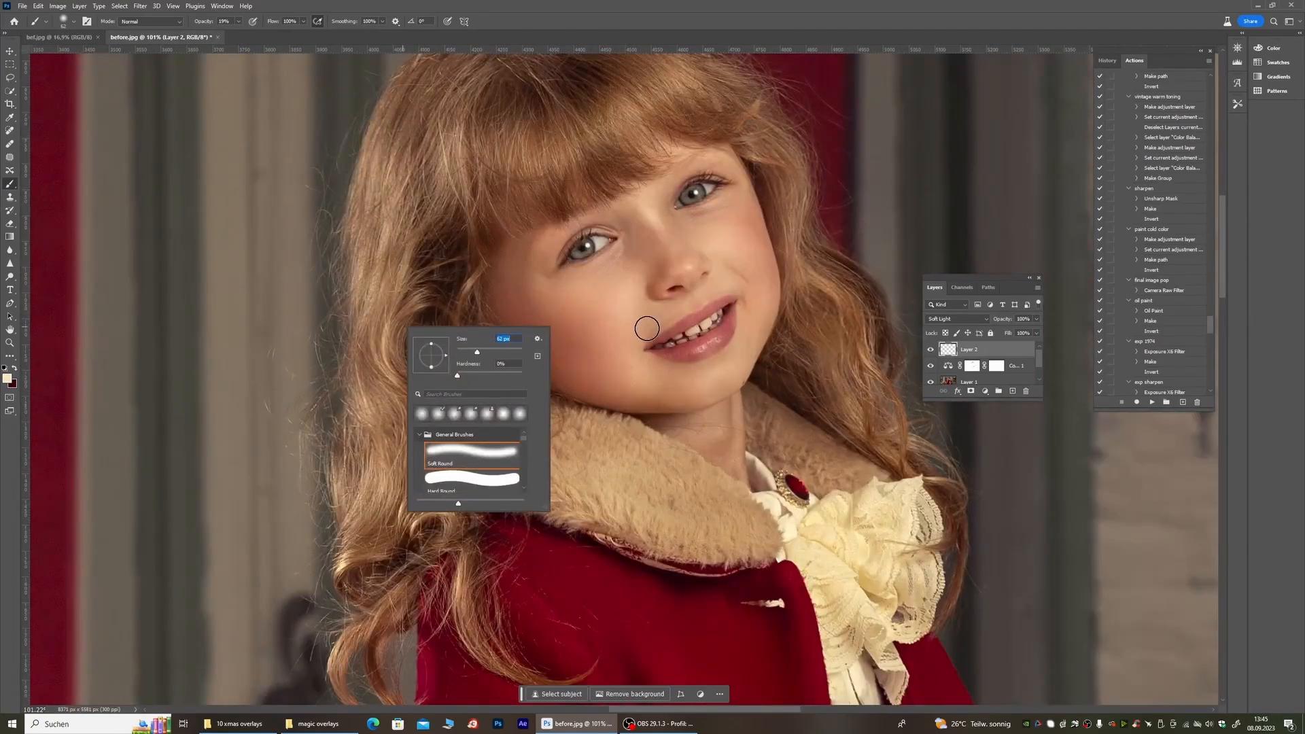
left_click(653, 327)
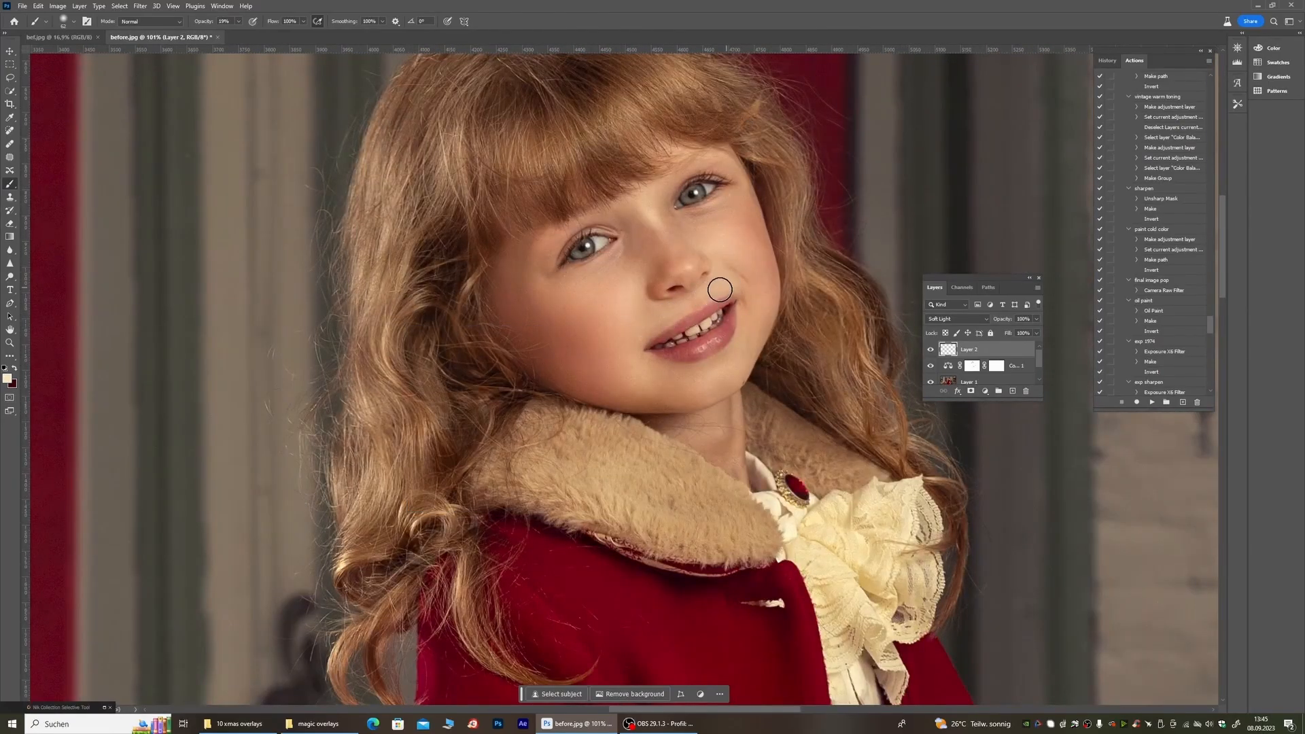
Step: Enlarge the soft brush and paint highlights on the girl's chin and neck
scroll(741, 291, "down", 2)
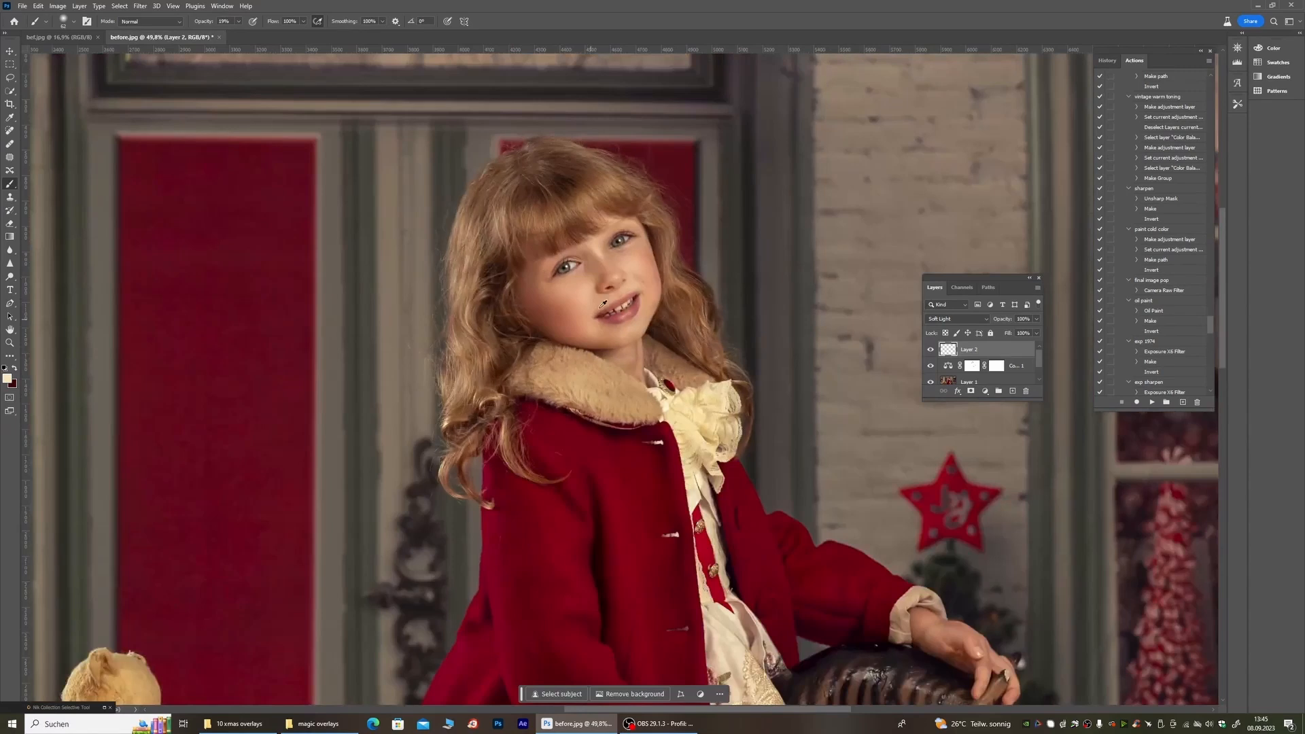
scroll(602, 304, "up", 2)
right_click(469, 384)
left_click(665, 406)
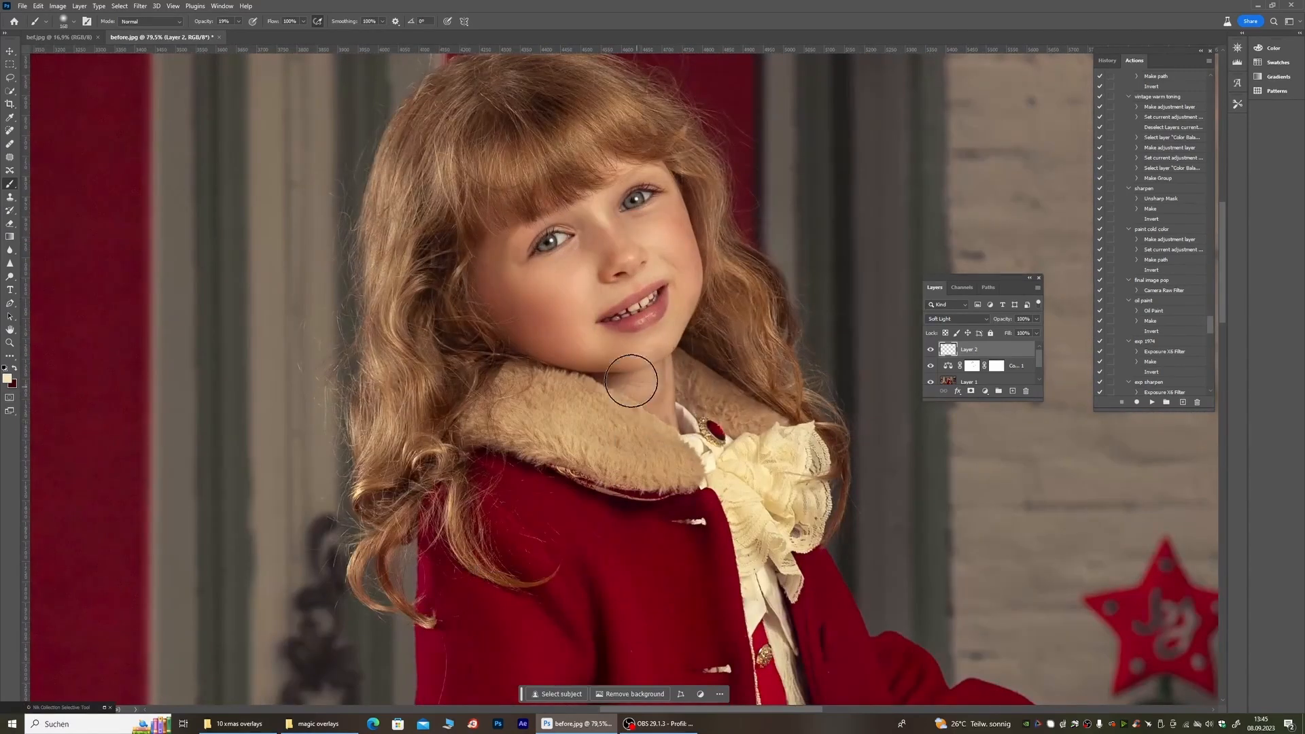
scroll(632, 379, "down", 2)
scroll(524, 213, "up", 1)
scroll(523, 212, "up", 1)
Step: Reduce the brush size in two stages and paint fine highlights on the girl's forehead below the fringe
right_click(432, 263)
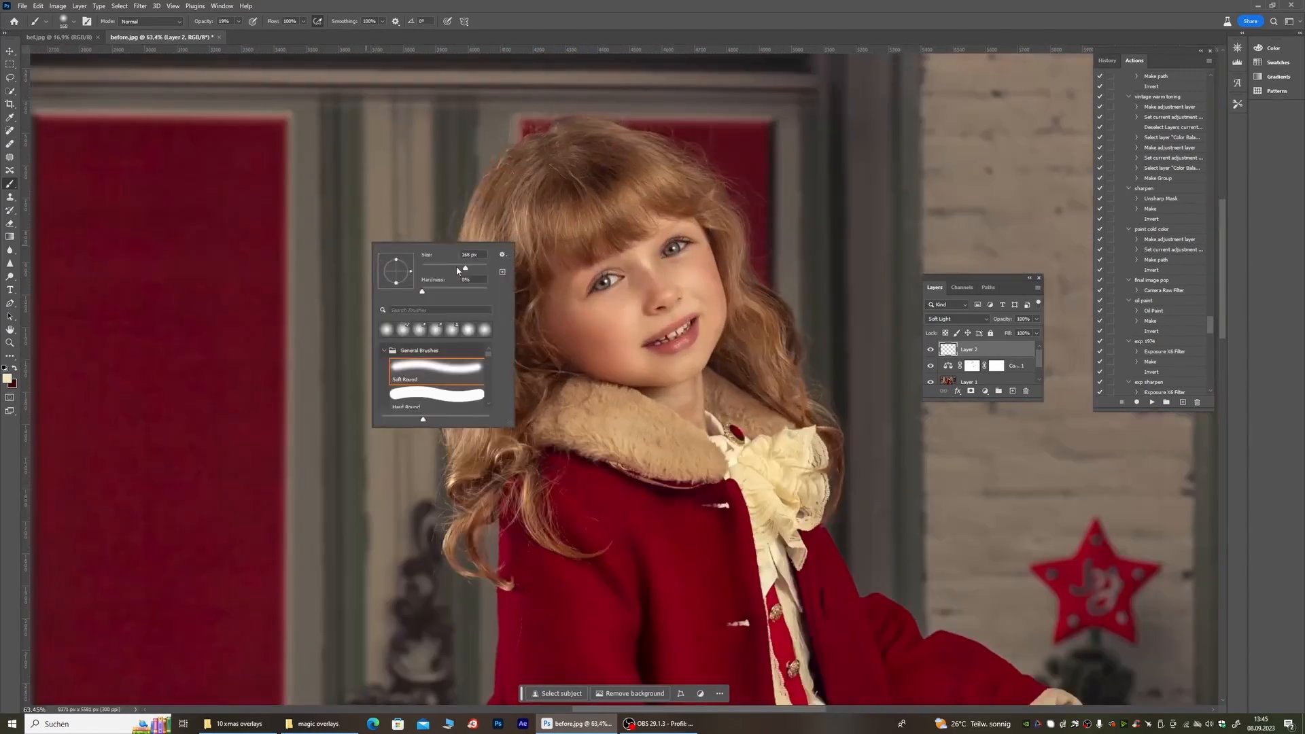
left_click(456, 269)
left_click(558, 231)
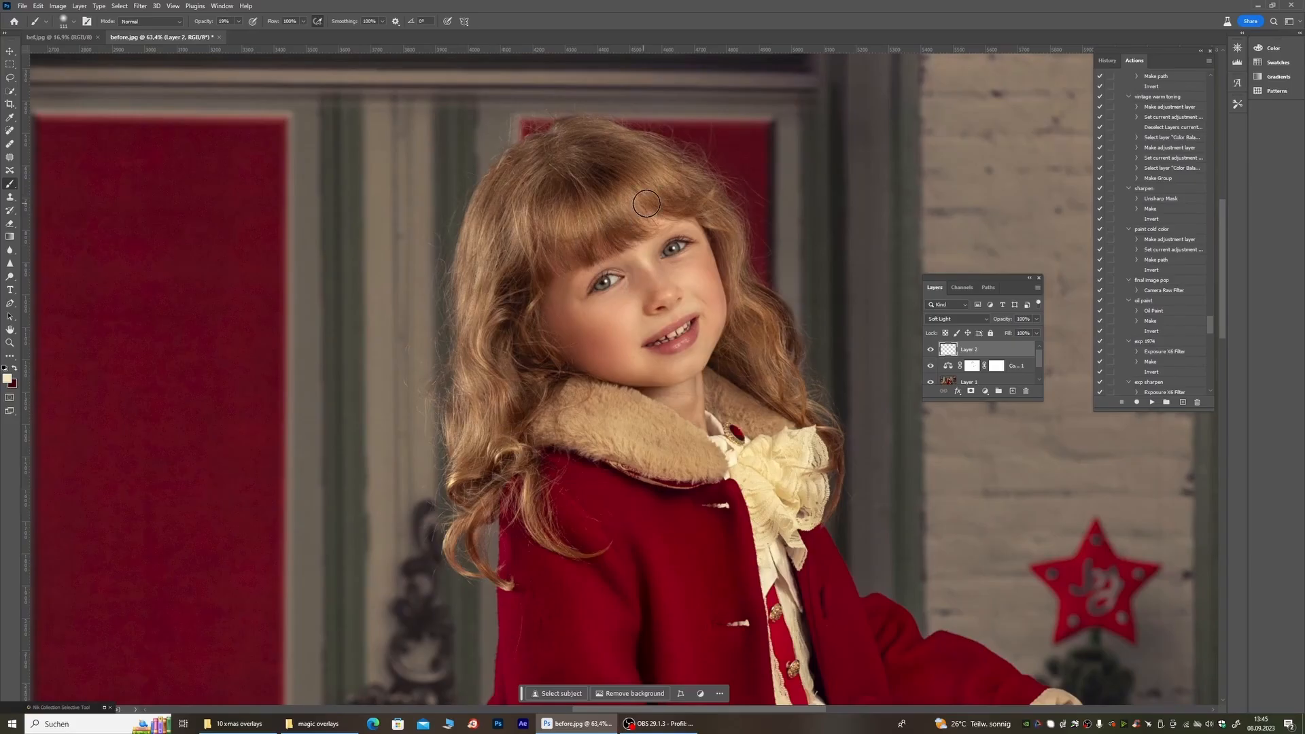
right_click(344, 412)
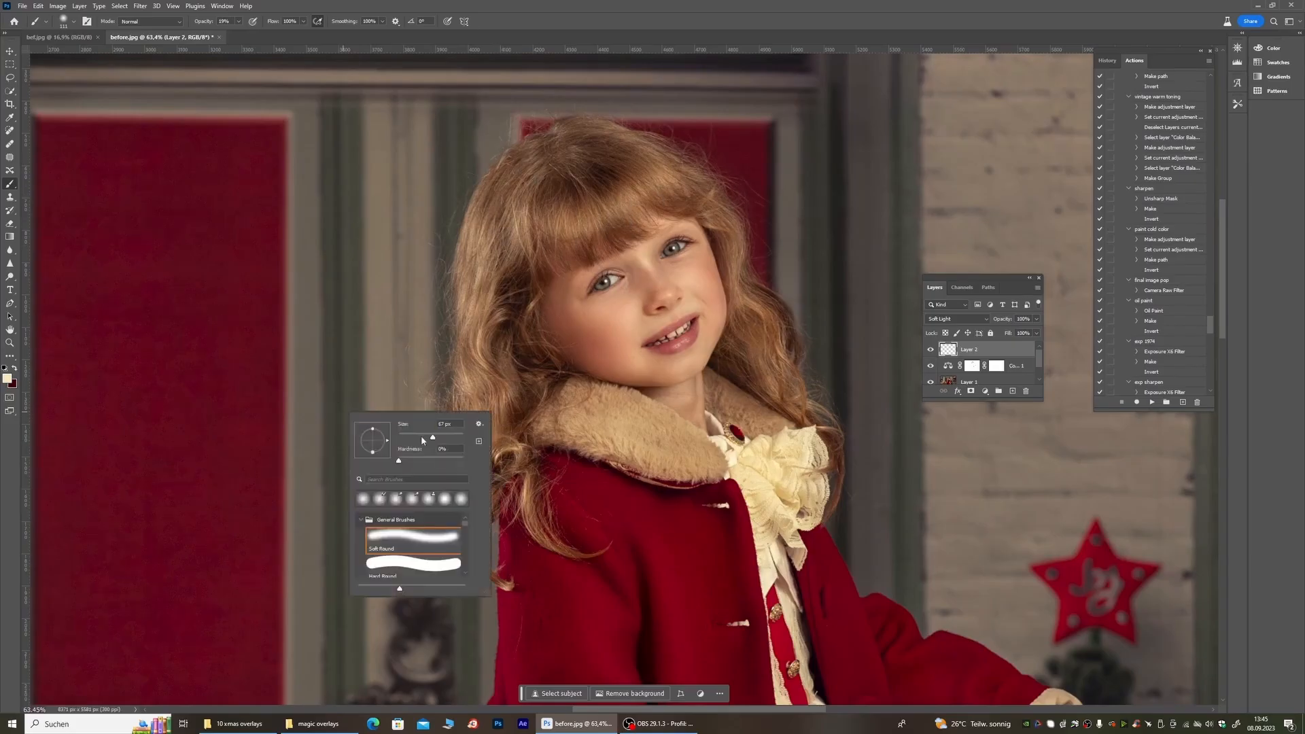
left_click_drag(421, 436, 428, 436)
left_click(493, 290)
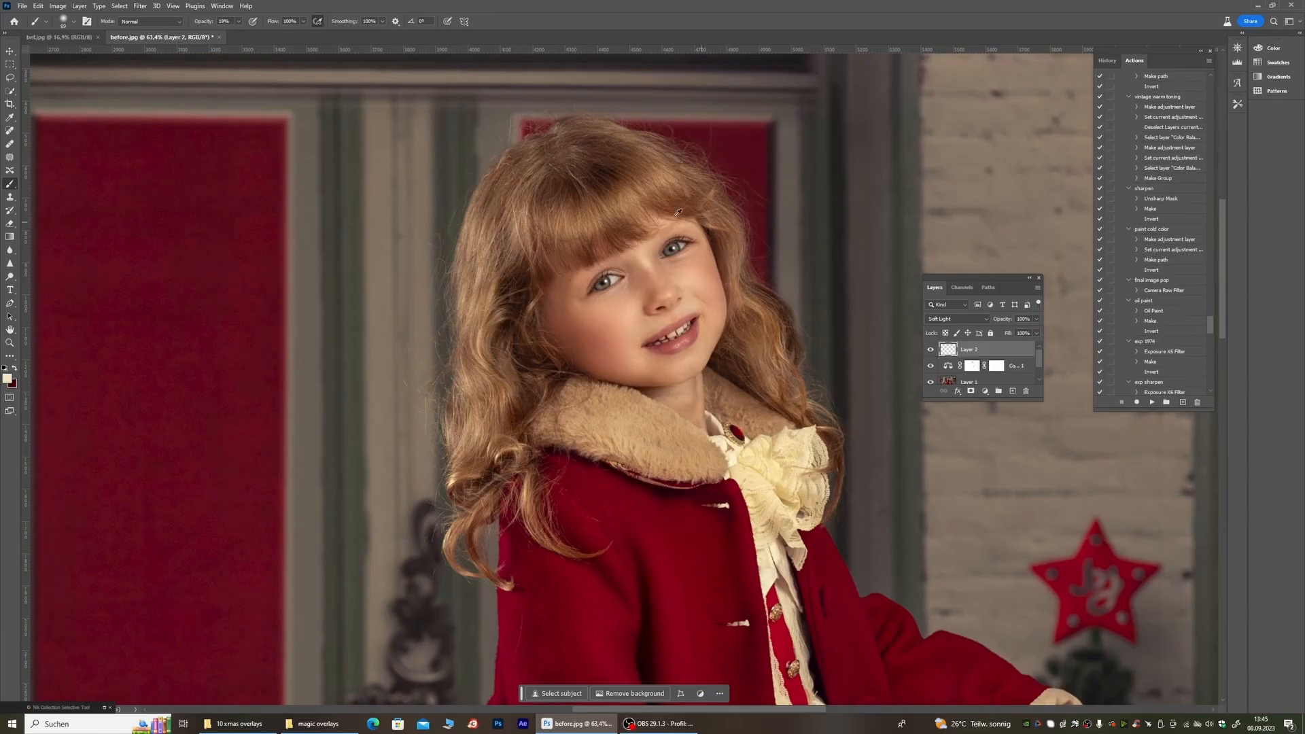
scroll(678, 212, "down", 5)
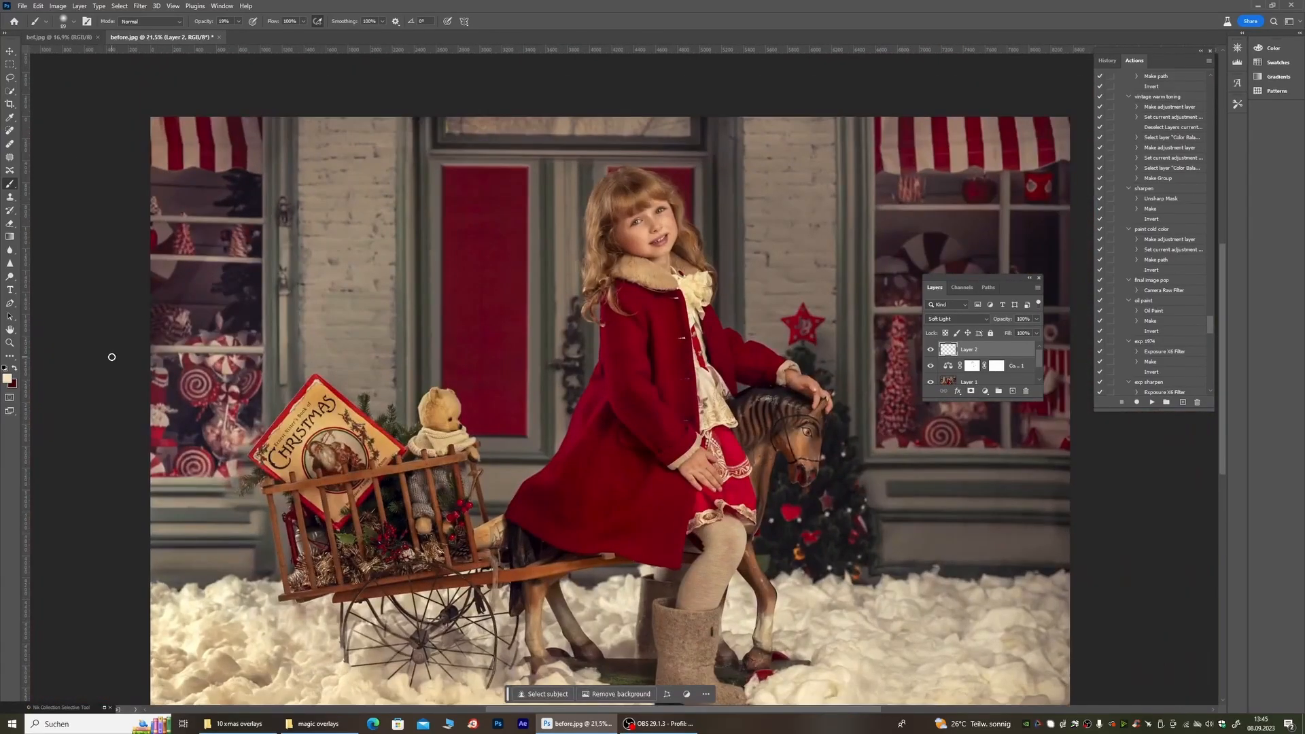
Step: Check the light foreground colour #fbe7bf in the Color Picker, keep it and return to the Brush tool
left_click(8, 378)
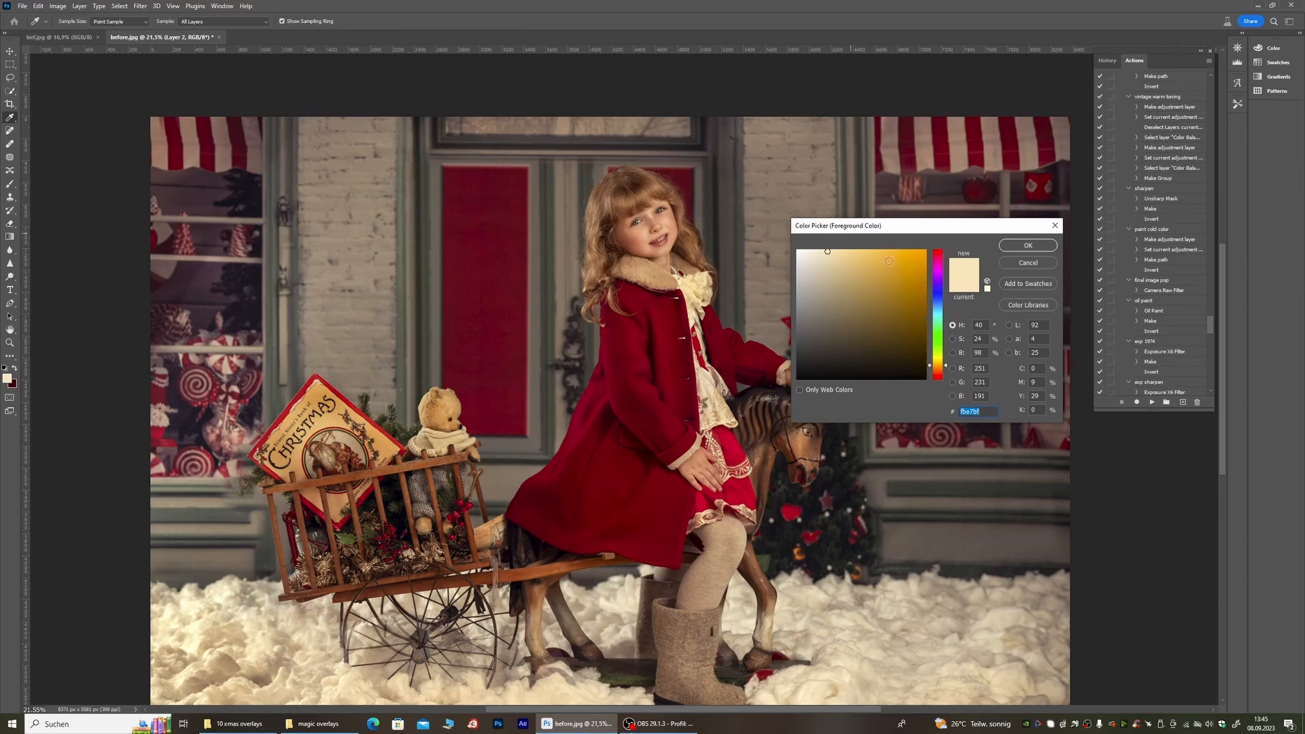
left_click(1028, 245)
key("b")
Step: Compare the girl's face with the painted highlights of Layer 2 hidden and shown
scroll(677, 211, "up", 5)
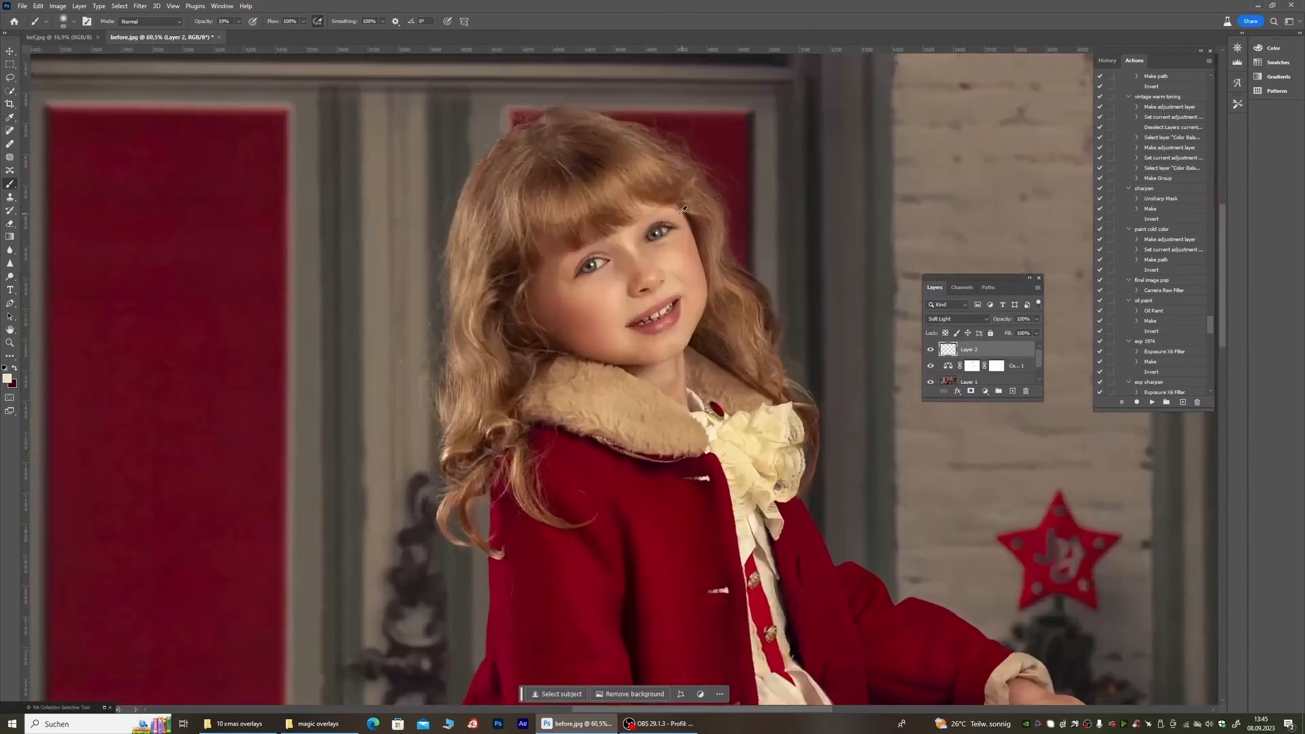
scroll(677, 212, "up", 3)
scroll(585, 274, "down", 2)
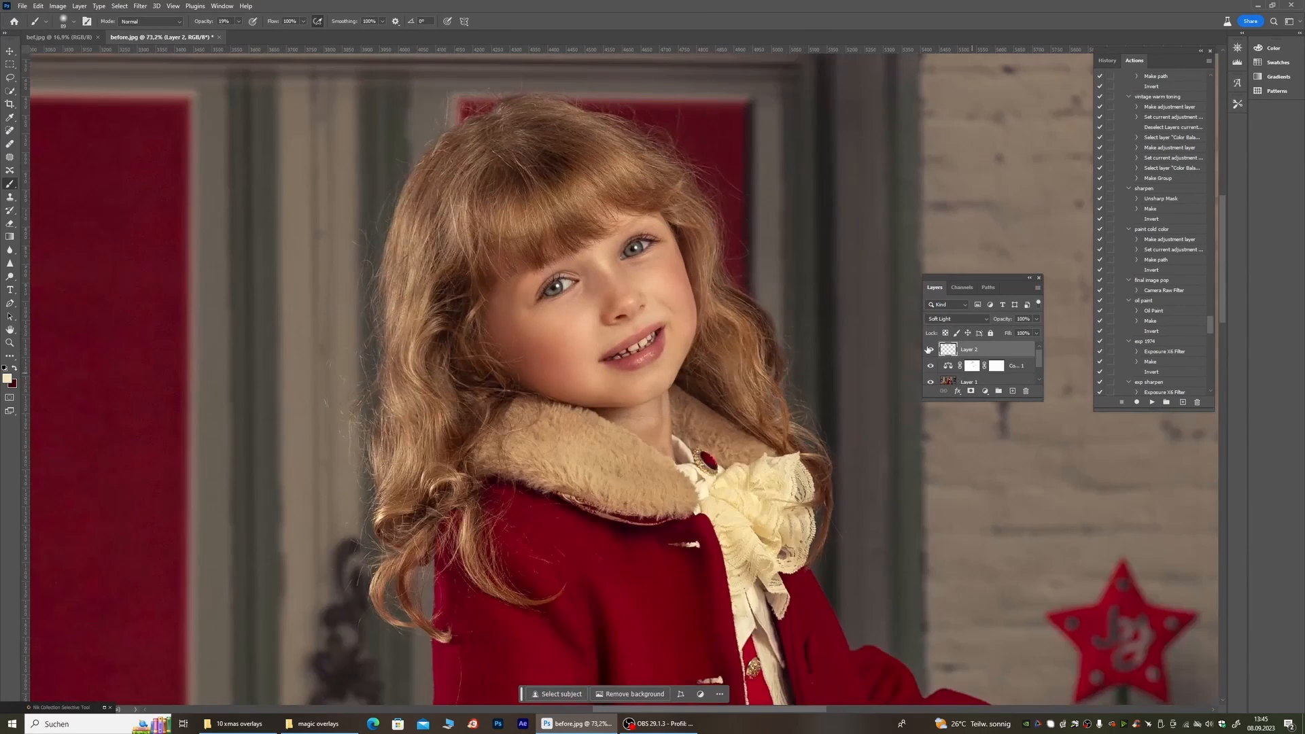
left_click(930, 349)
left_click(929, 350)
left_click(930, 349)
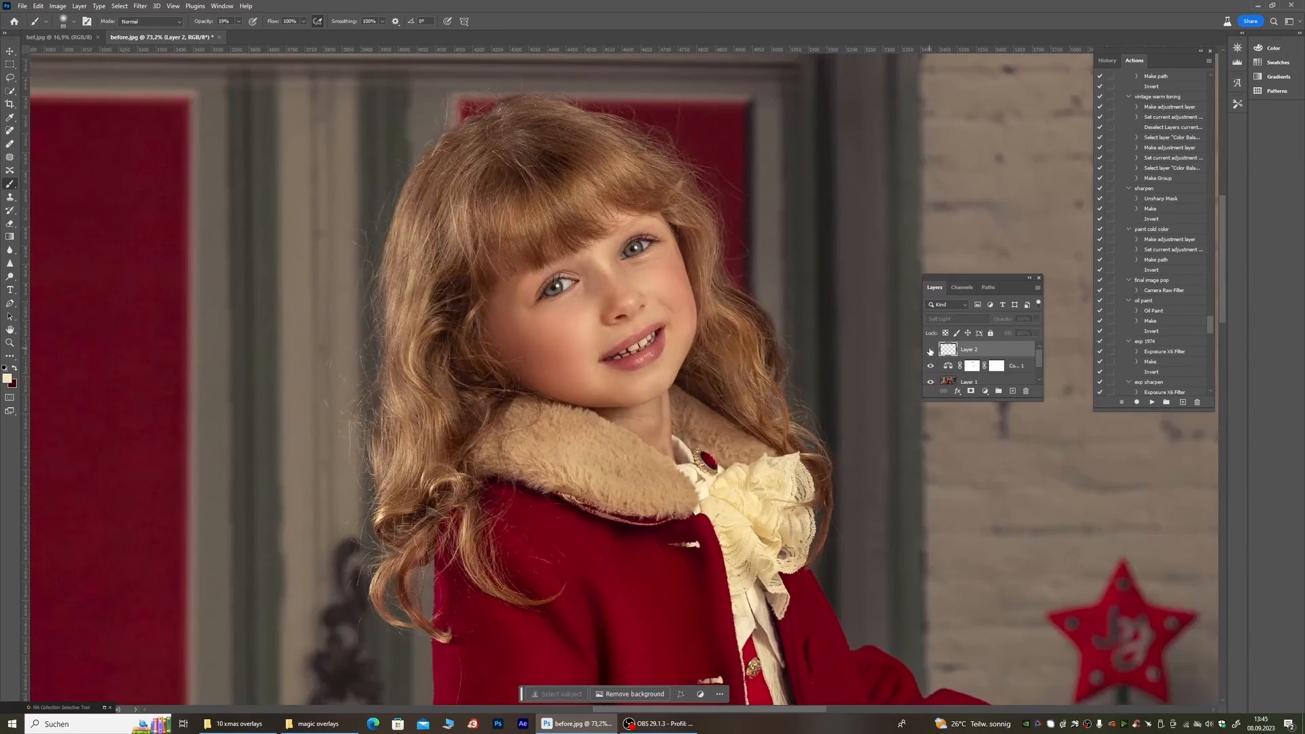
left_click(930, 349)
left_click(930, 350)
left_click(929, 350)
scroll(464, 139, "down", 1)
scroll(464, 139, "down", 1)
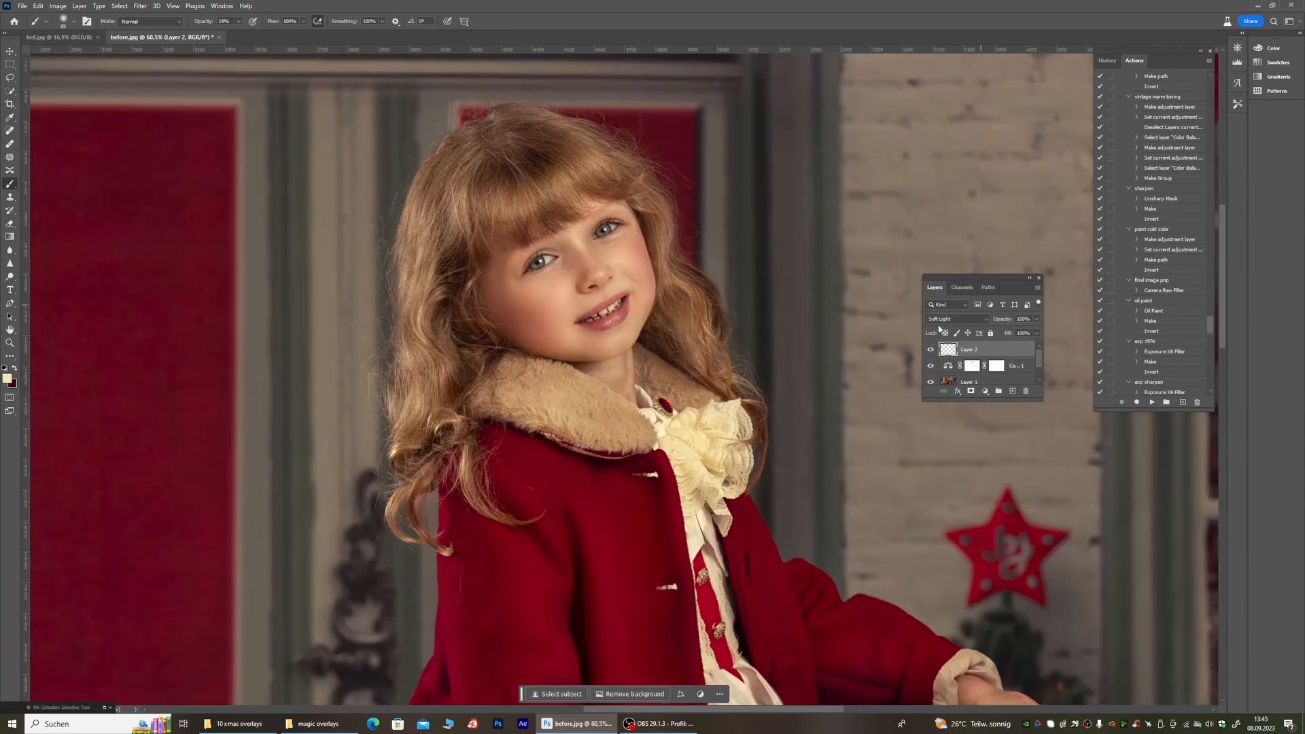
Step: Sample a dark brown from the shadows in the girl's hair as brush colour and set the brush flow to 17%
scroll(460, 83, "up", 4)
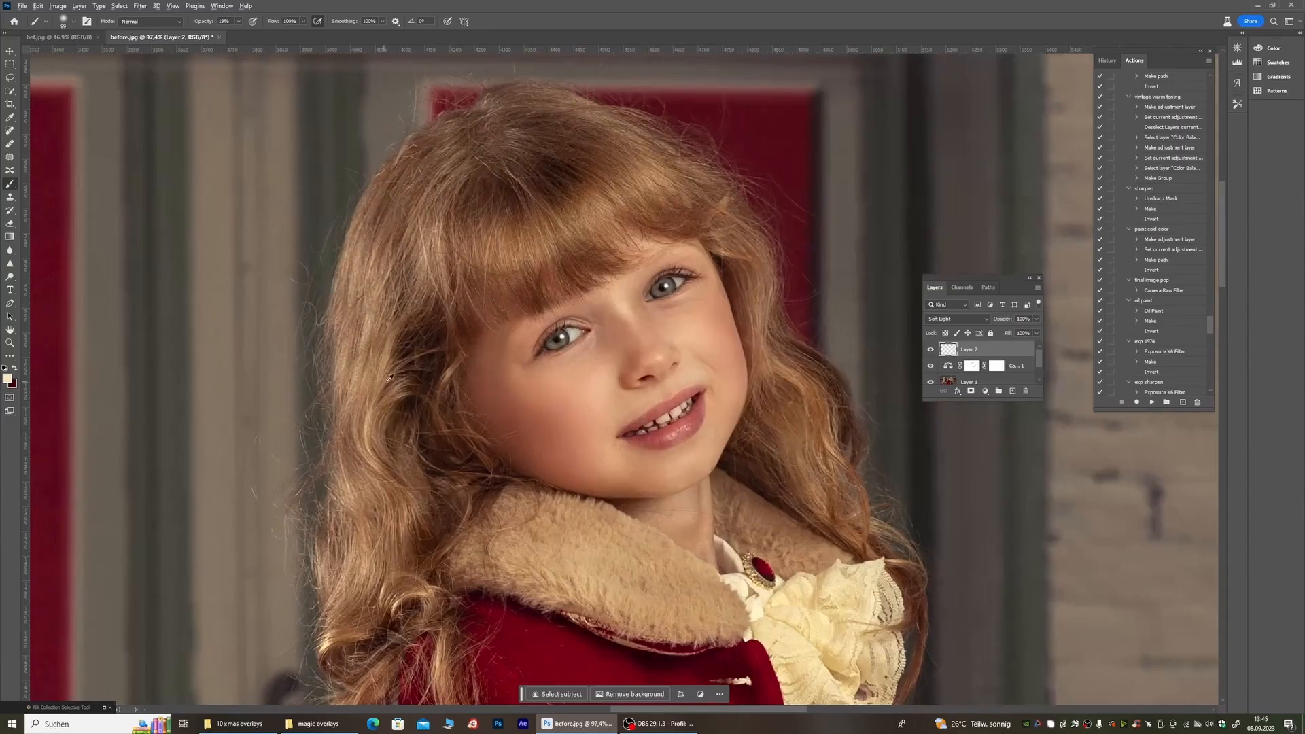
left_click(433, 339, "alt")
scroll(591, 252, "down", 1)
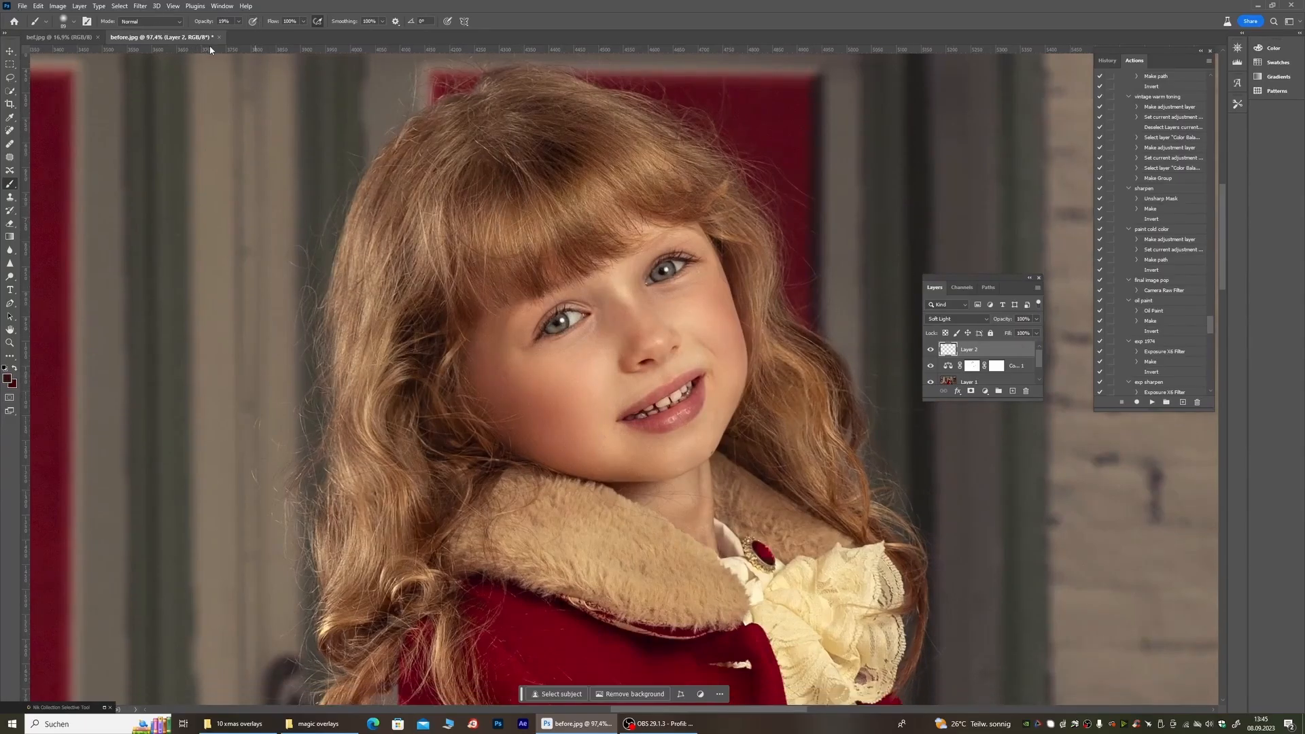
left_click(303, 22)
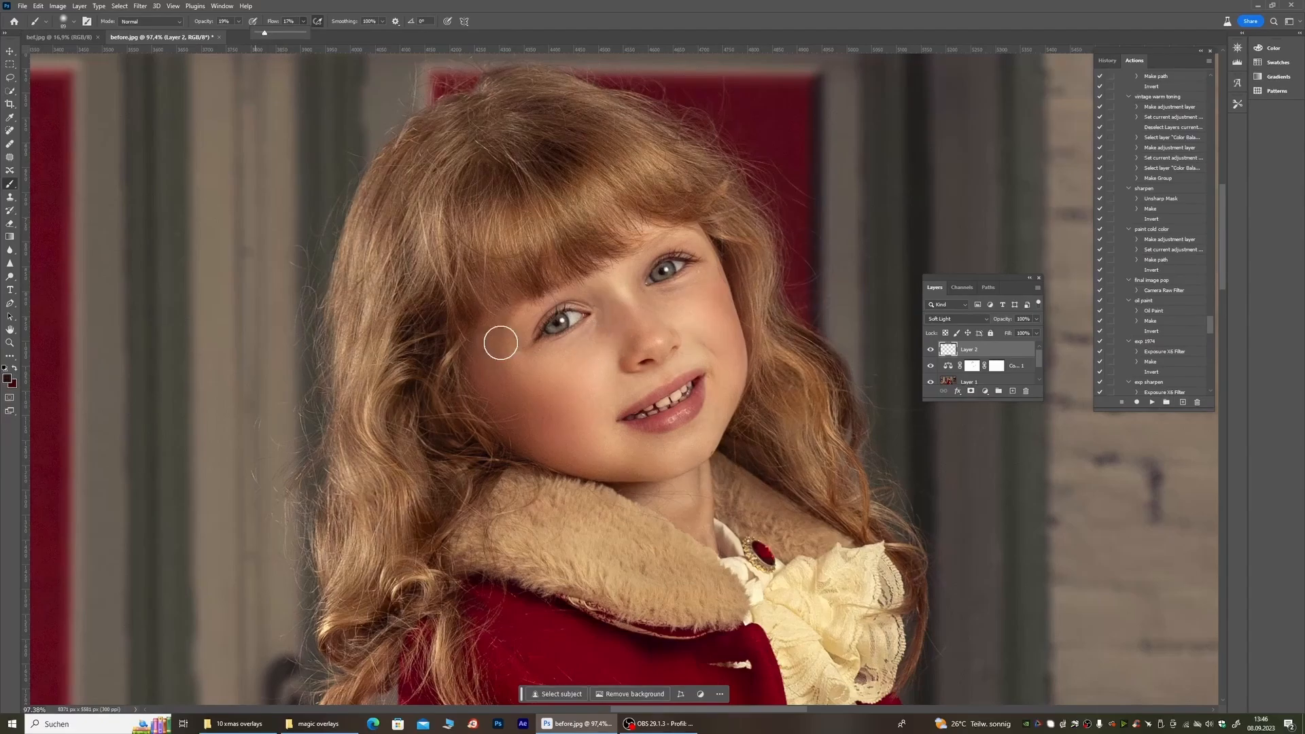
Step: Reduce the brush size and paint a subtle dark contour along the side of the girl's nose
right_click(482, 354)
left_click_drag(556, 380, 549, 379)
left_click(650, 331)
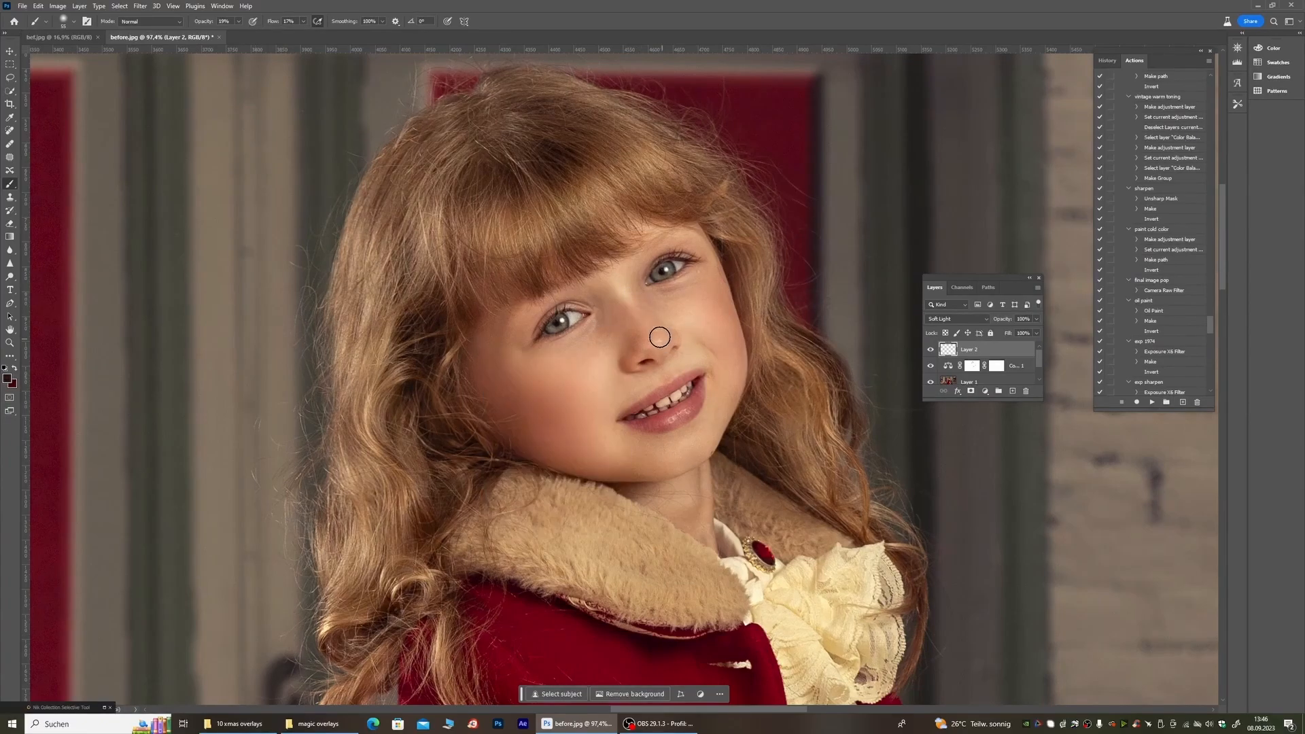
left_click_drag(614, 307, 620, 327)
scroll(615, 309, "down", 10)
scroll(588, 244, "up", 5)
scroll(534, 235, "up", 4)
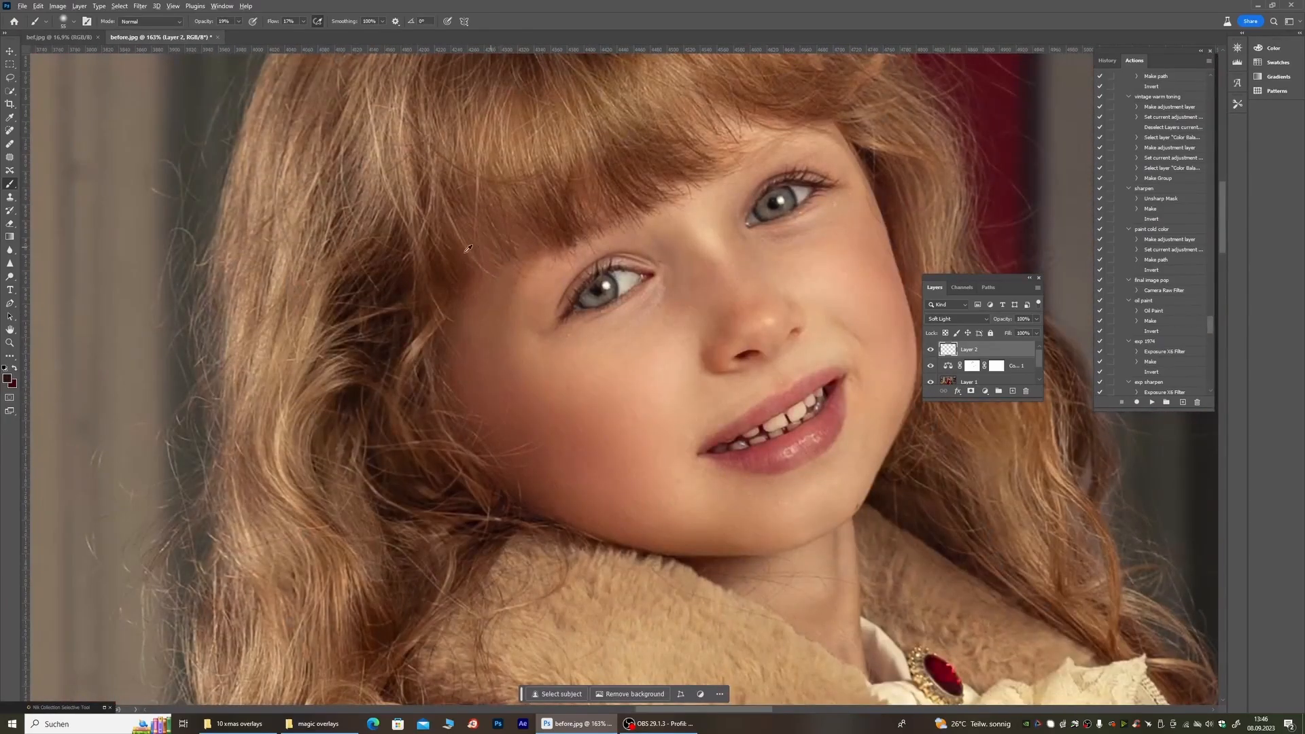
scroll(272, 347, "down", 2)
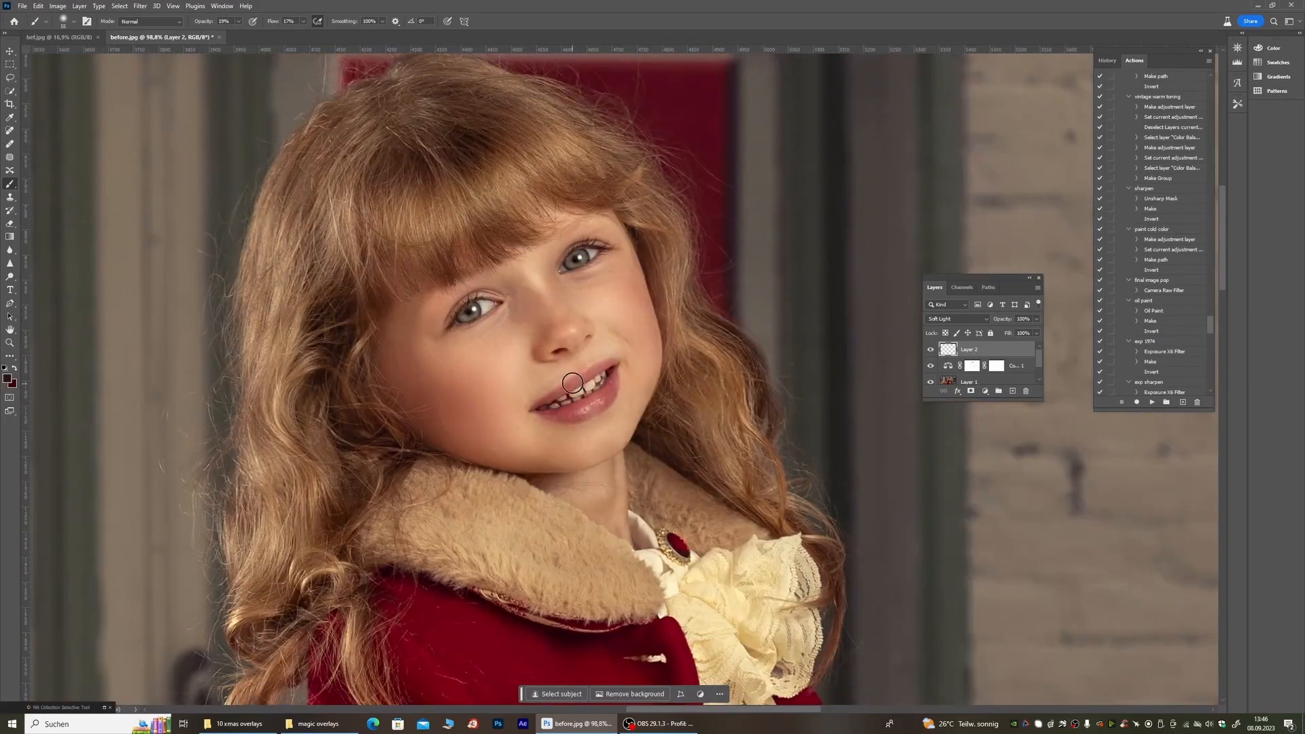
Step: Enlarge the soft brush and paint a soft shadow on the outer part of the girl's cheek
right_click(390, 355)
left_click(481, 382)
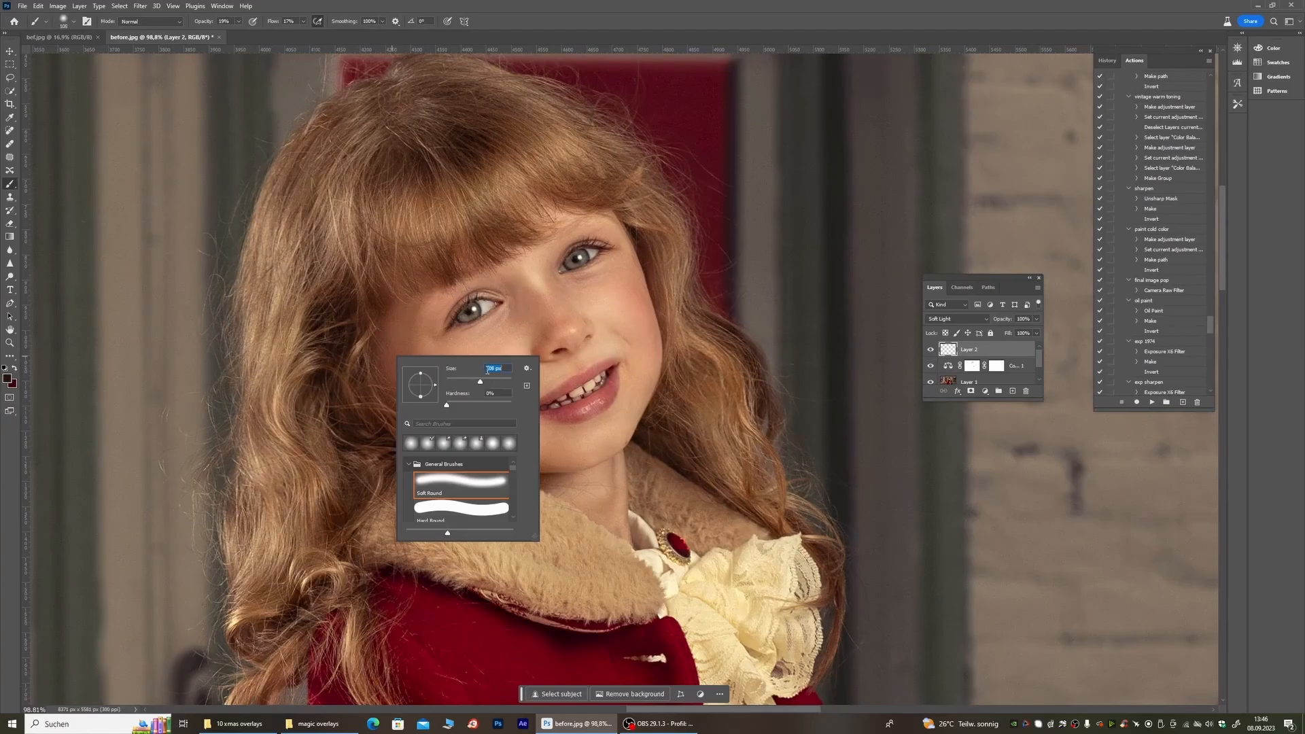
left_click_drag(635, 287, 632, 314)
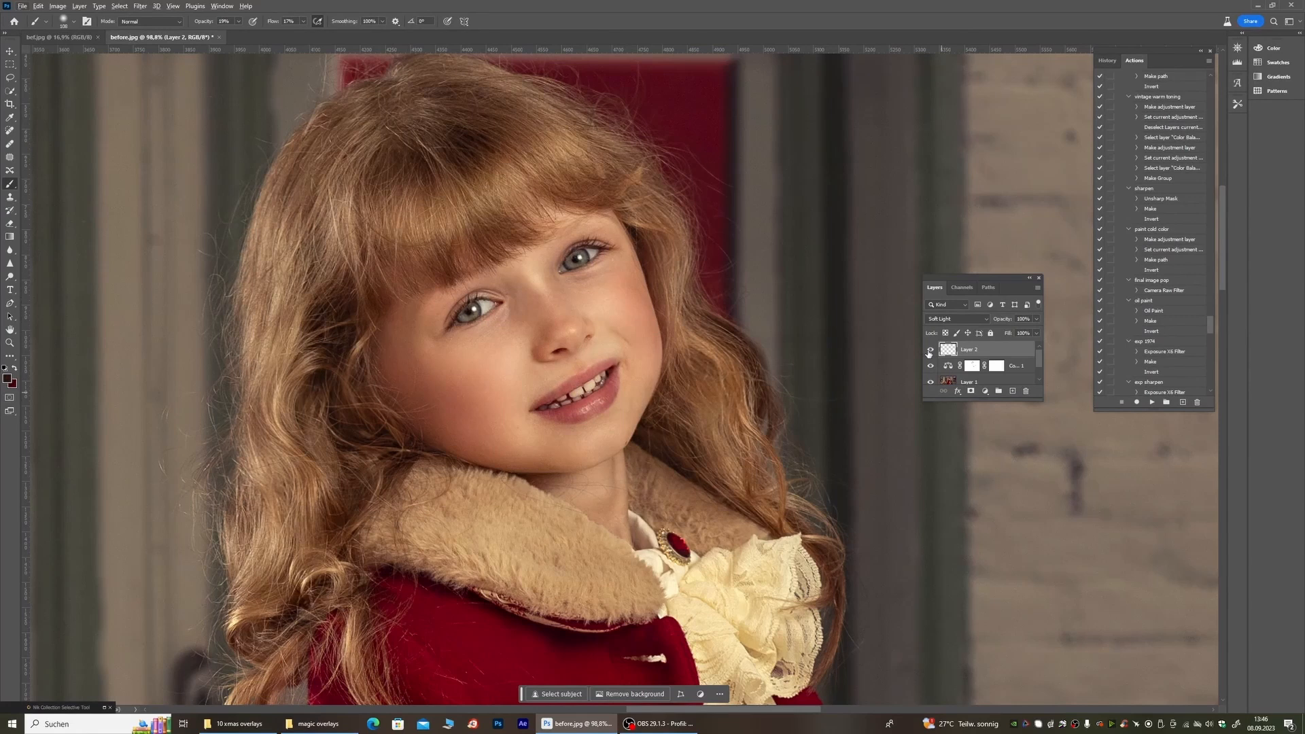
Step: Compare the face with Layer 2 hidden and shown, and check the dark foreground colour #290e05 in the Color Picker
left_click(930, 350)
left_click(930, 349)
left_click(929, 349)
left_click(929, 349)
left_click(6, 377)
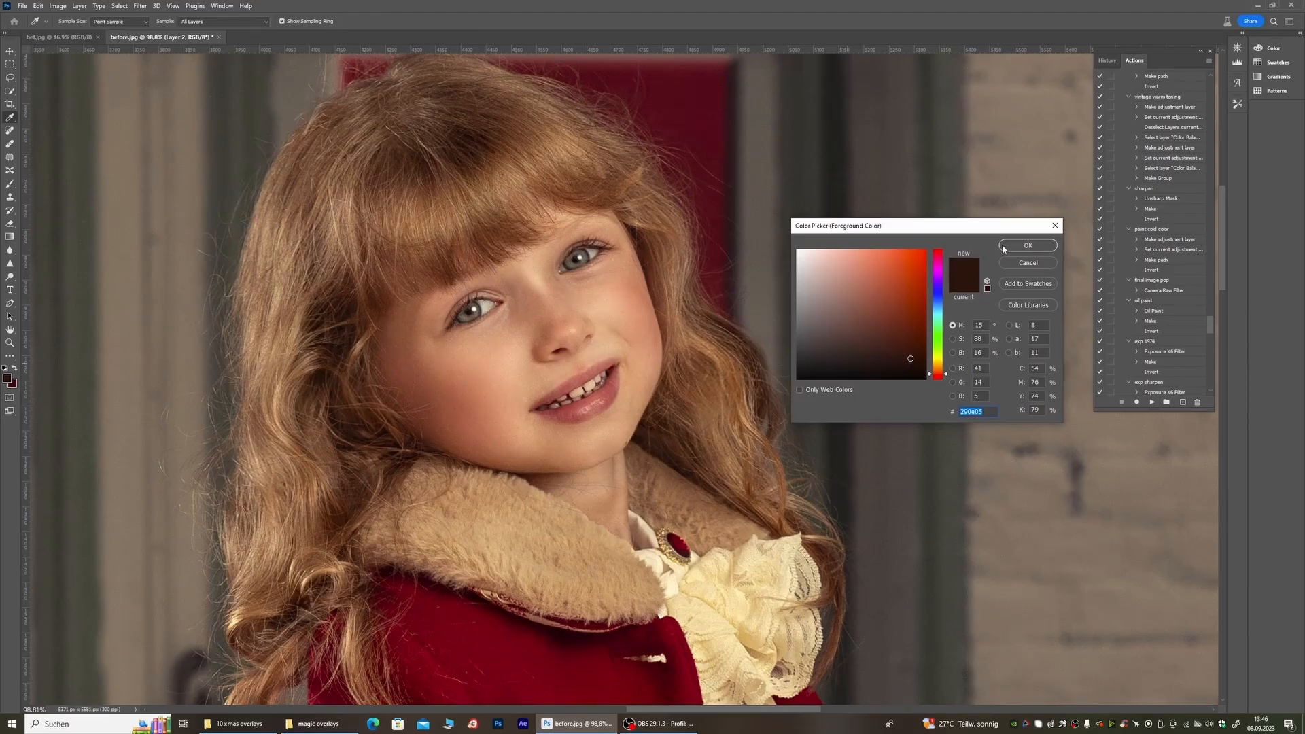
left_click(1028, 246)
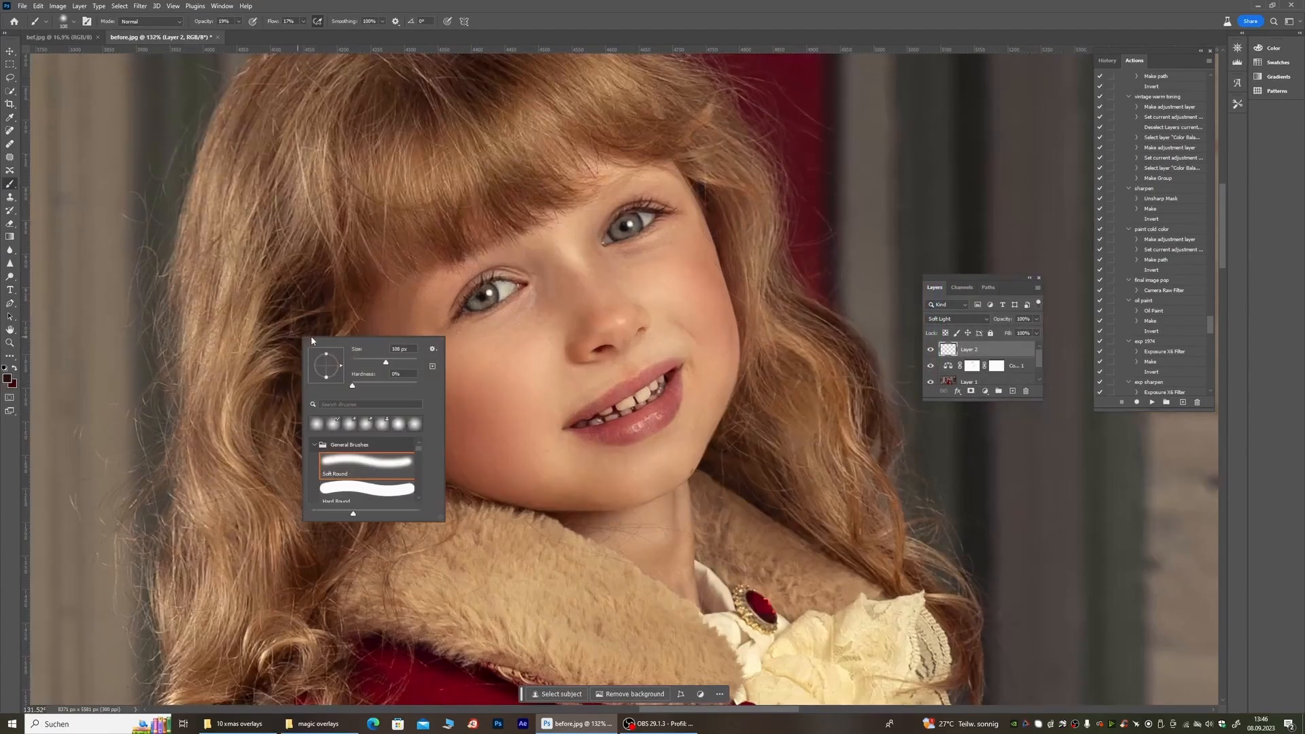
Step: Shrink the brush and paint fine dark contours along the bridge of the girl's nose
left_click(360, 365)
key("Return")
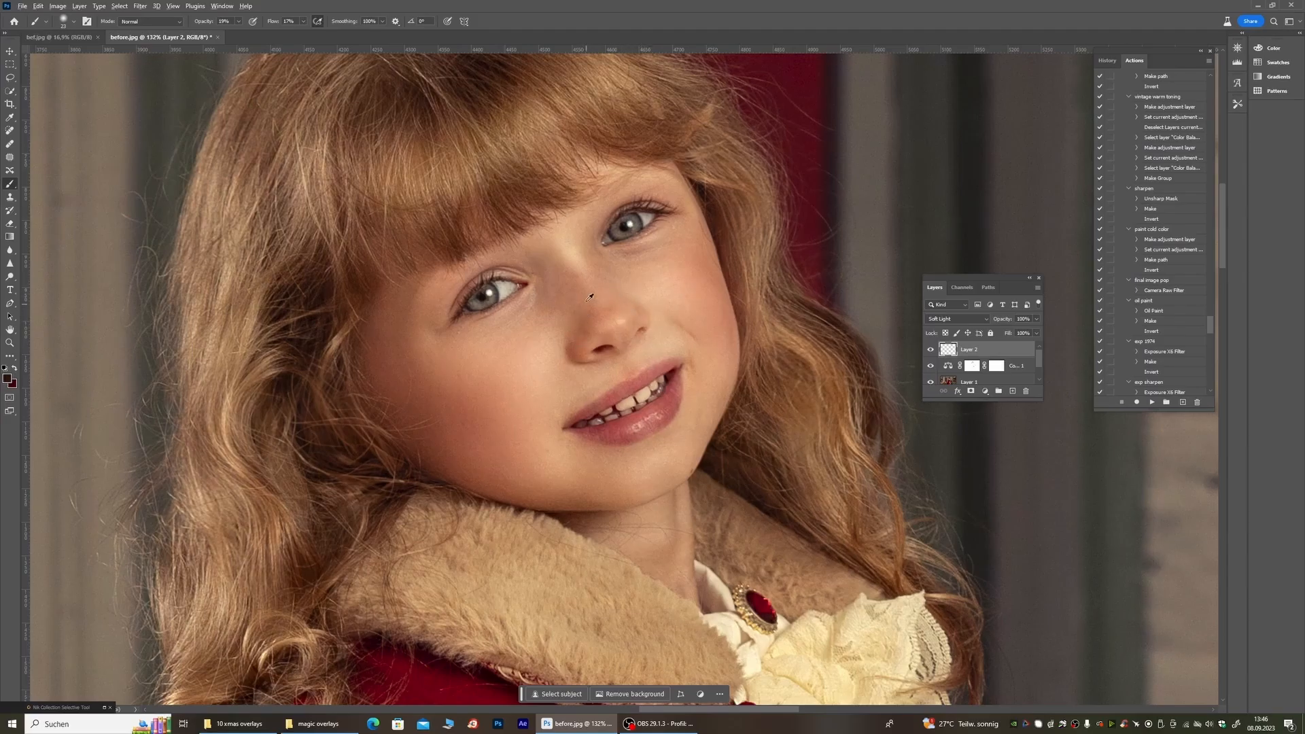
scroll(591, 238, "down", 5)
scroll(591, 238, "up", 5)
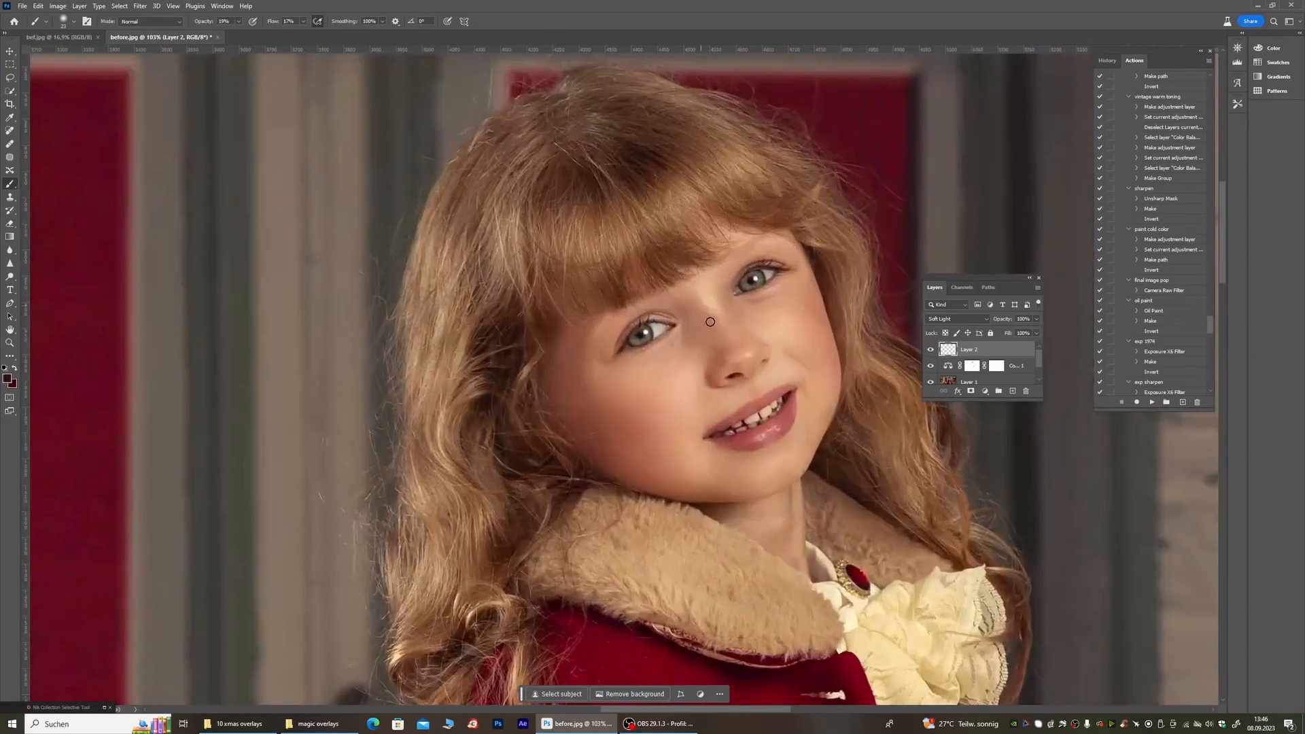
Step: Compare the picture with Layer 2's highlights and shadows hidden and shown, both close on the face and across the whole image
scroll(686, 287, "down", 7)
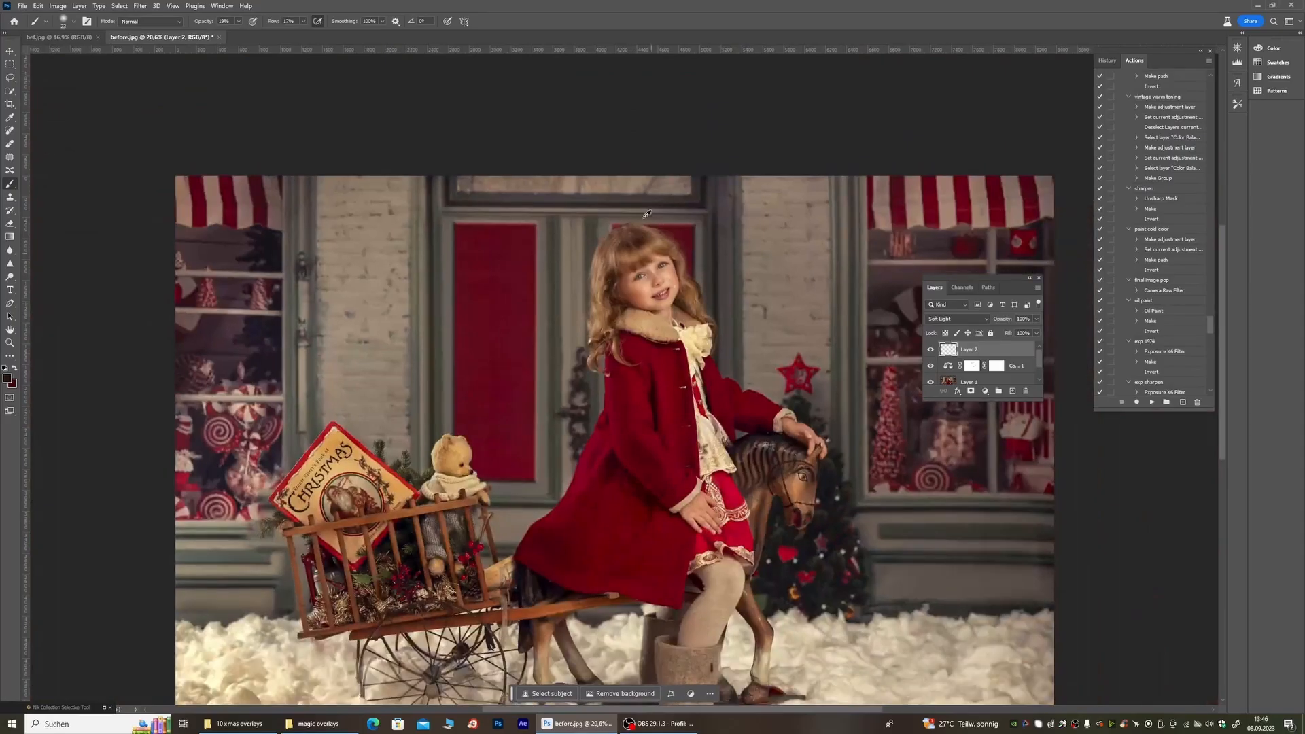
scroll(641, 221, "down", 2)
scroll(585, 150, "up", 5)
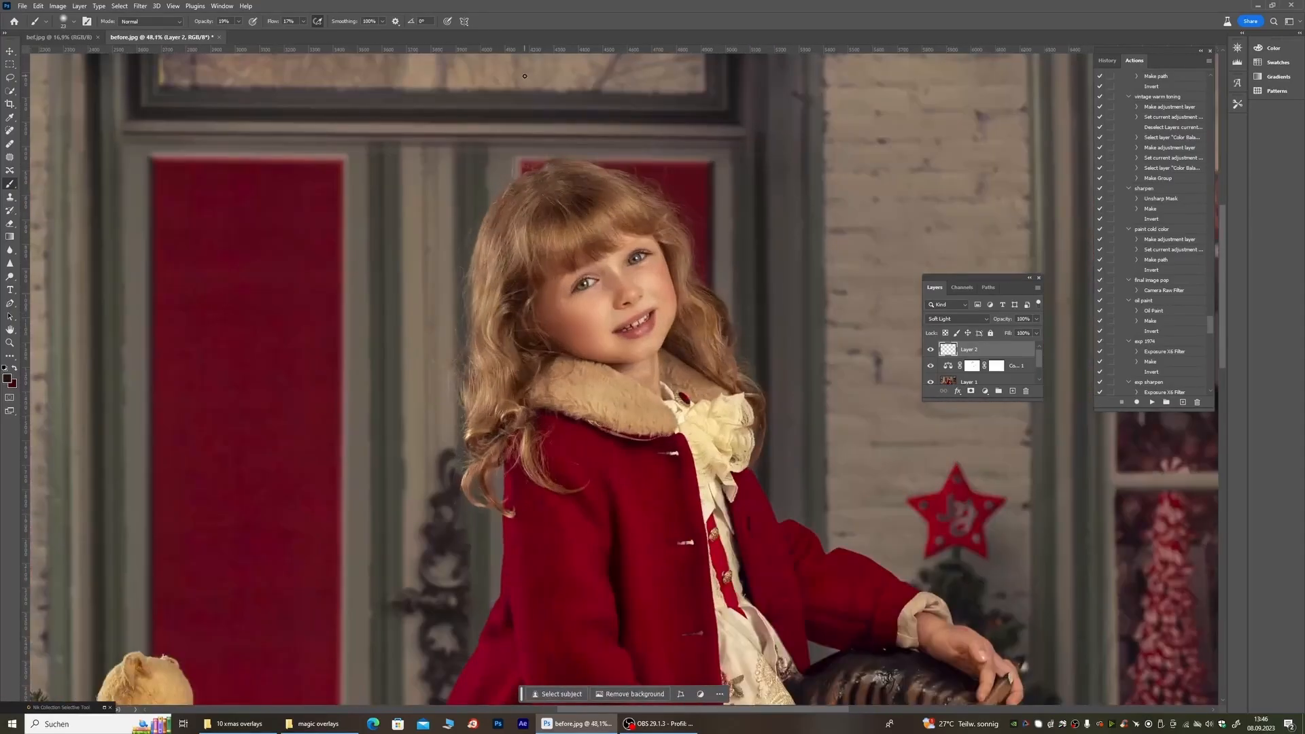
scroll(619, 199, "up", 4)
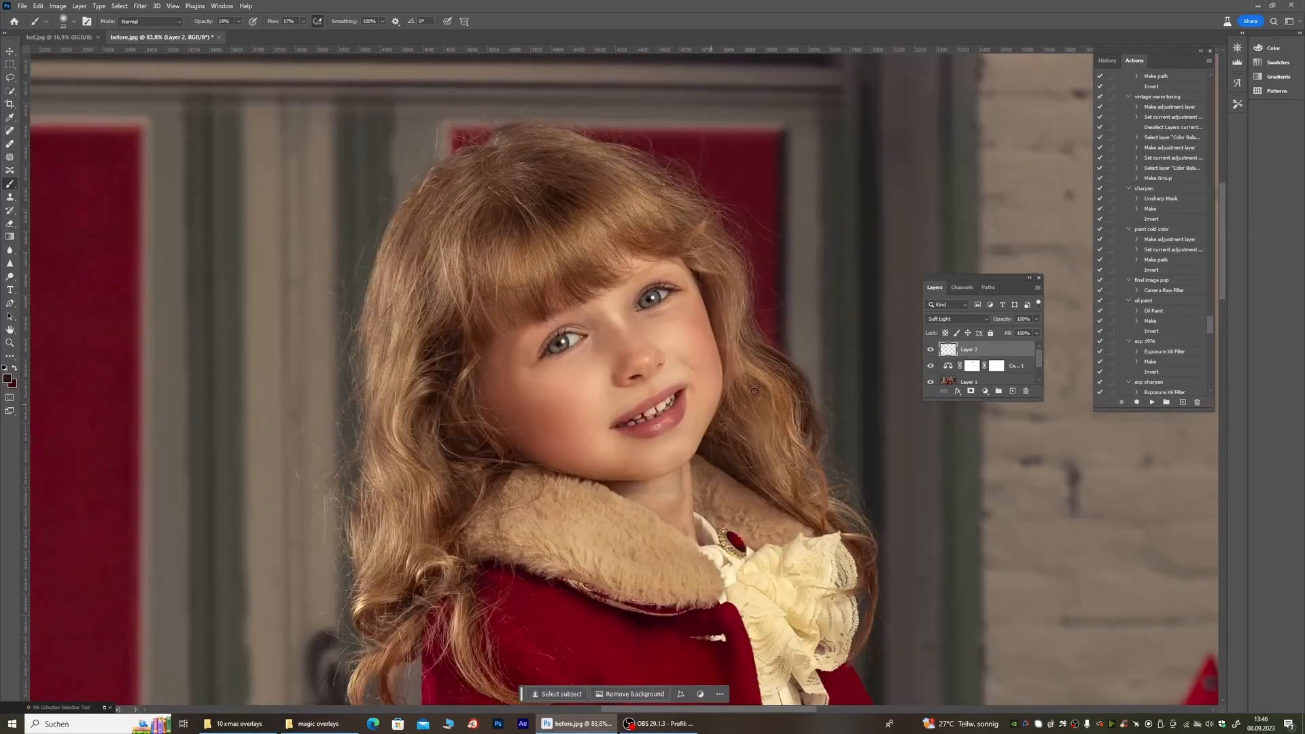
left_click(930, 350)
left_click(930, 350)
left_click(931, 350)
left_click(931, 350)
scroll(674, 250, "down", 4)
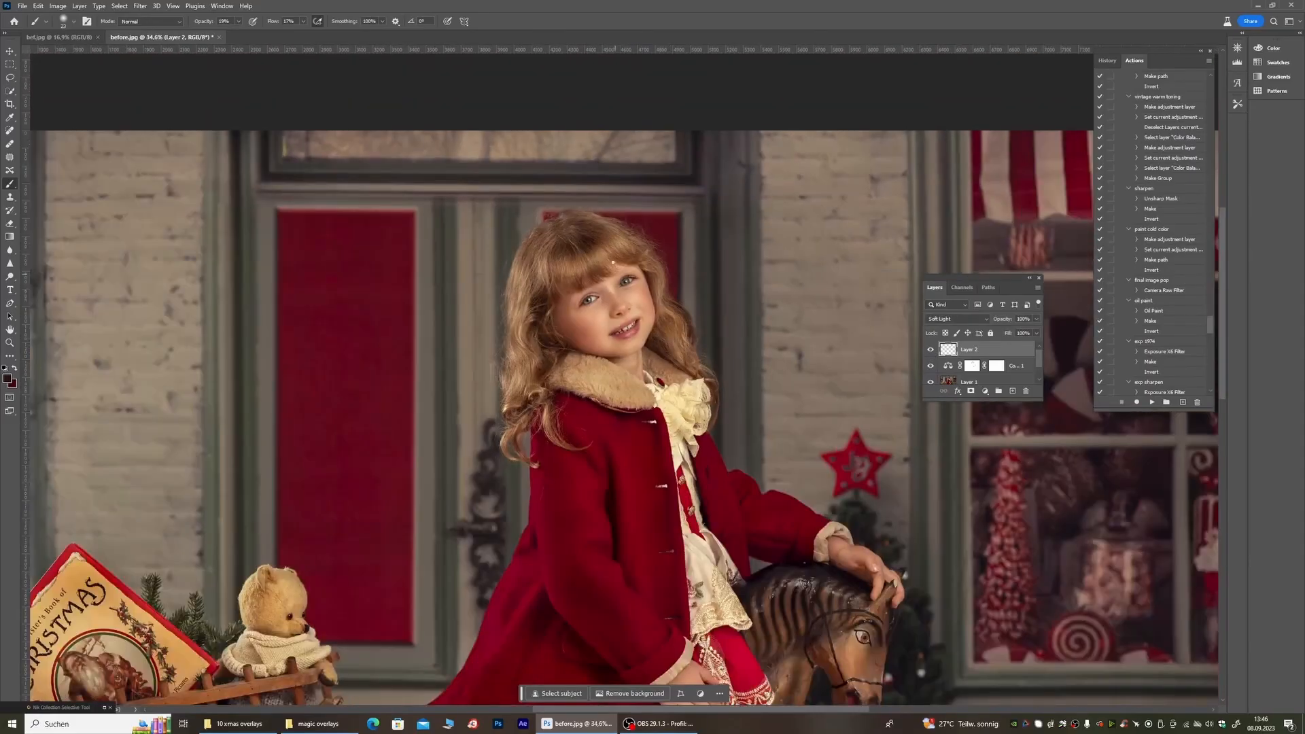
scroll(567, 316, "up", 2)
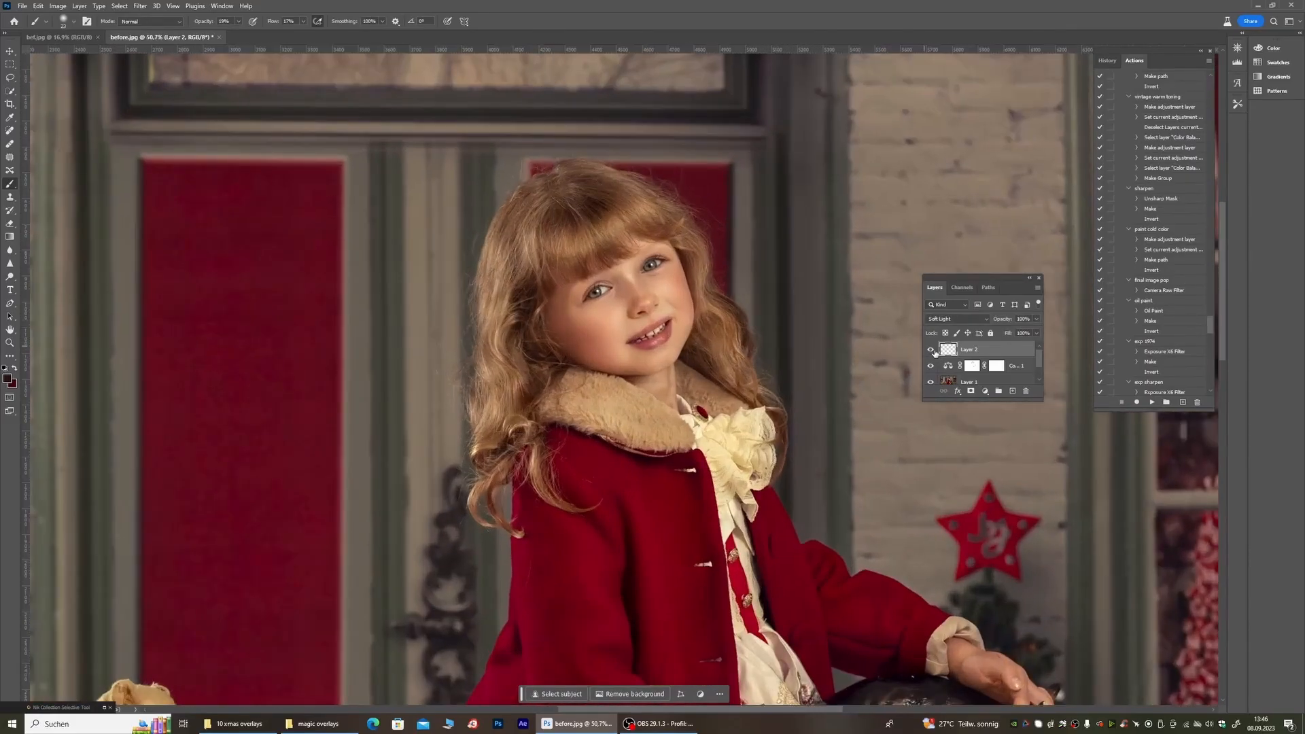
left_click(930, 350)
scroll(722, 330, "down", 4)
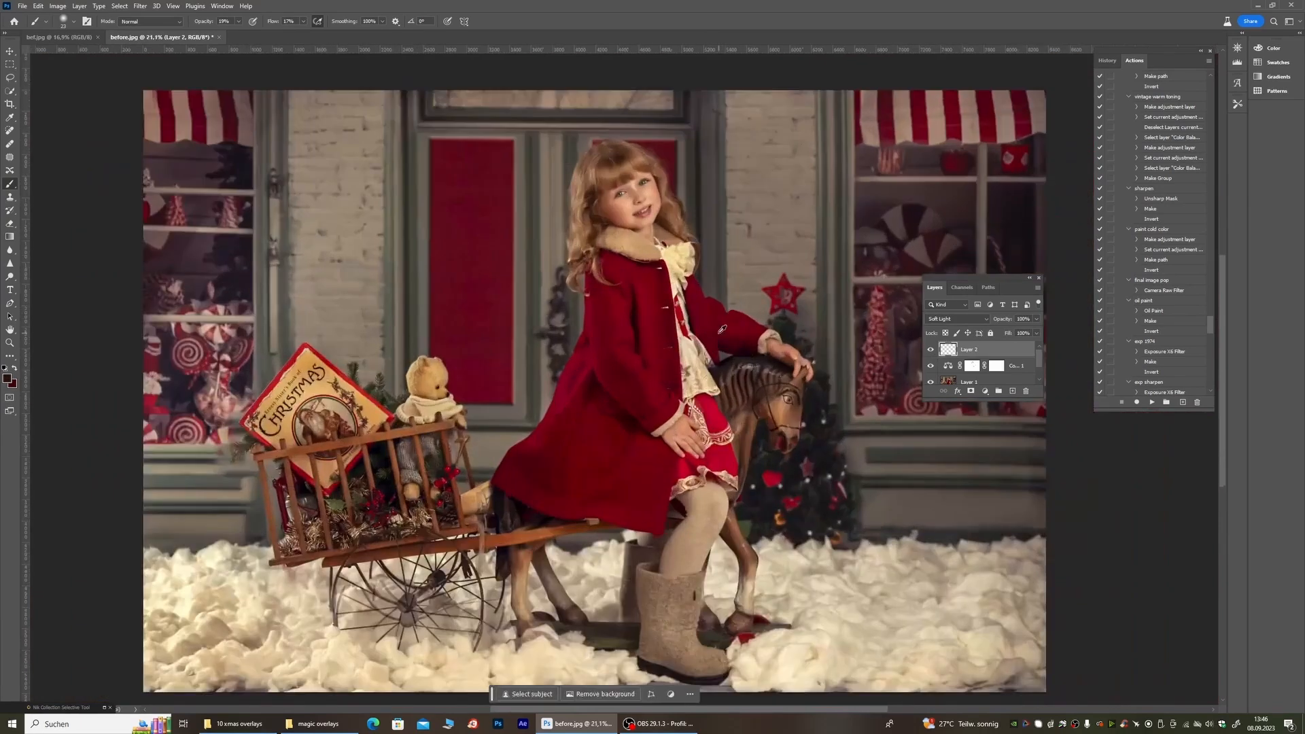
scroll(722, 330, "up", 1)
left_click(930, 350)
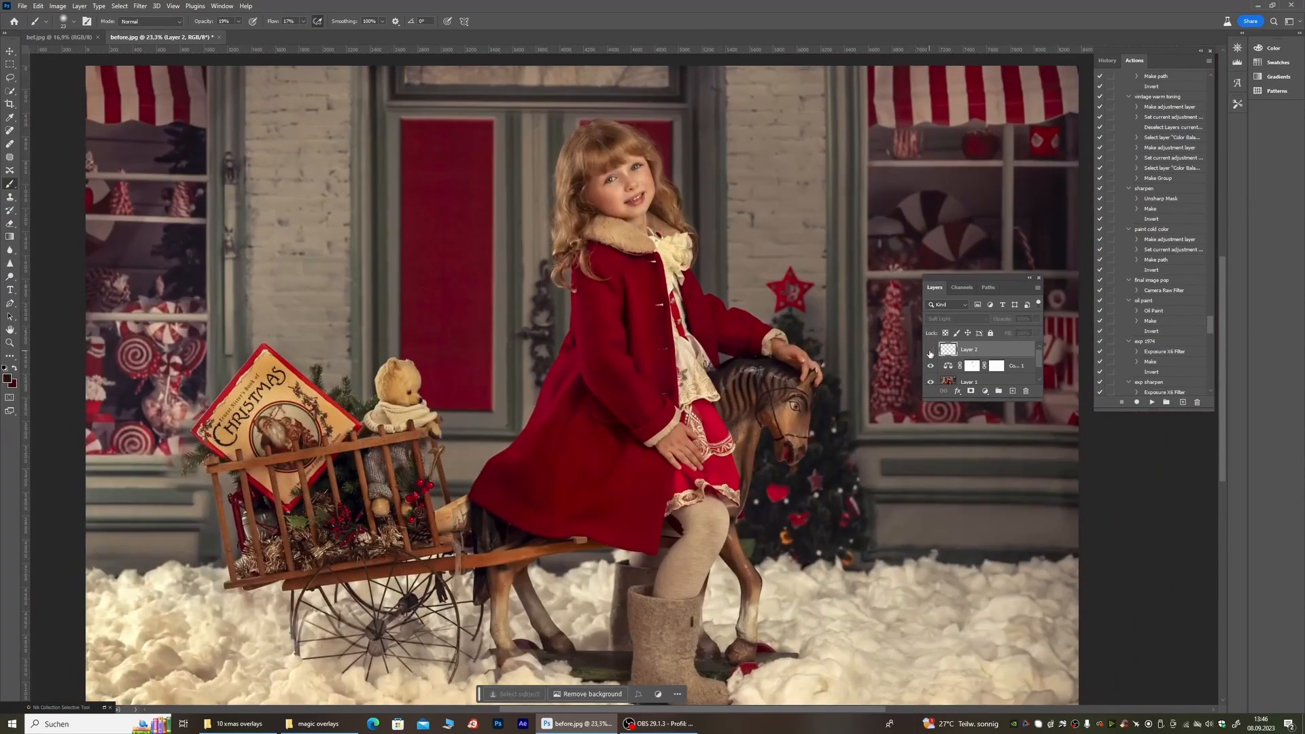
left_click(931, 350)
left_click(930, 350)
left_click(931, 350)
left_click(930, 350)
left_click(931, 351)
Step: Add a layer mask to Layer 2 and set up a larger brush with 31% opacity and 100% flow
left_click_drag(613, 158, 1010, 408)
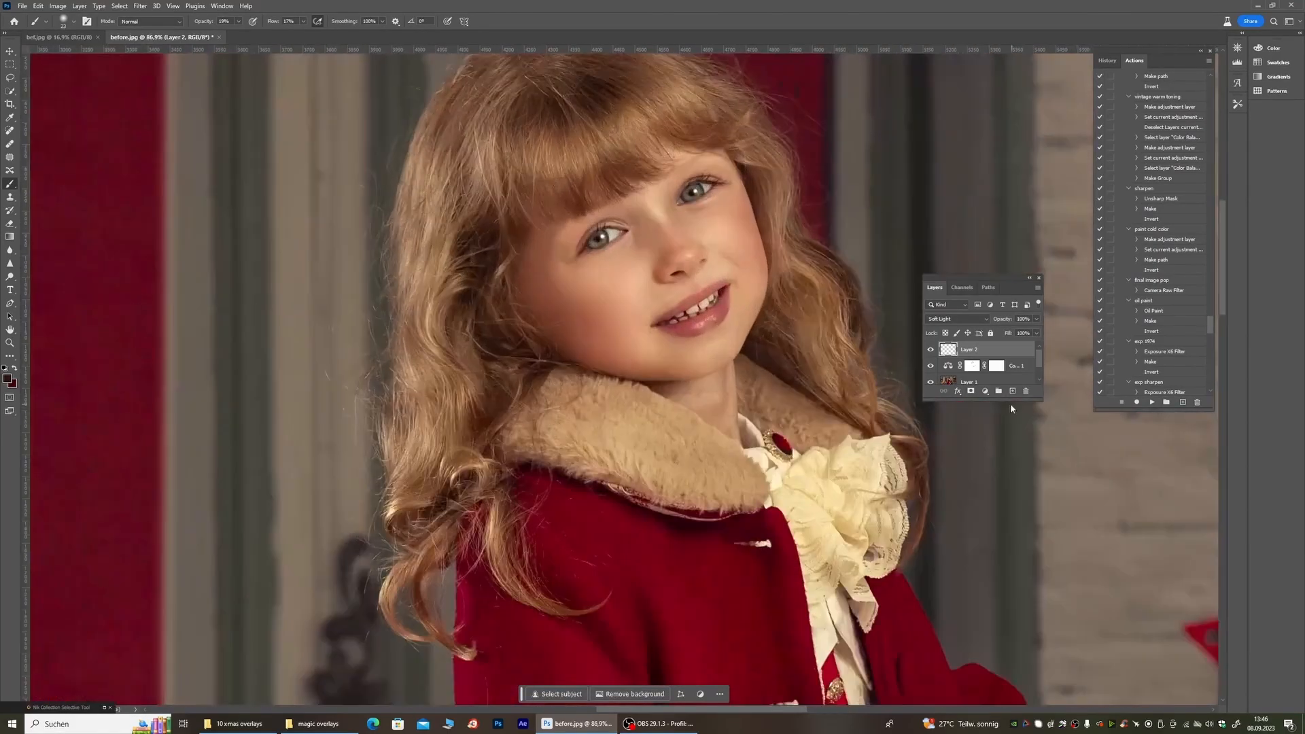
left_click(969, 392)
scroll(533, 224, "down", 8)
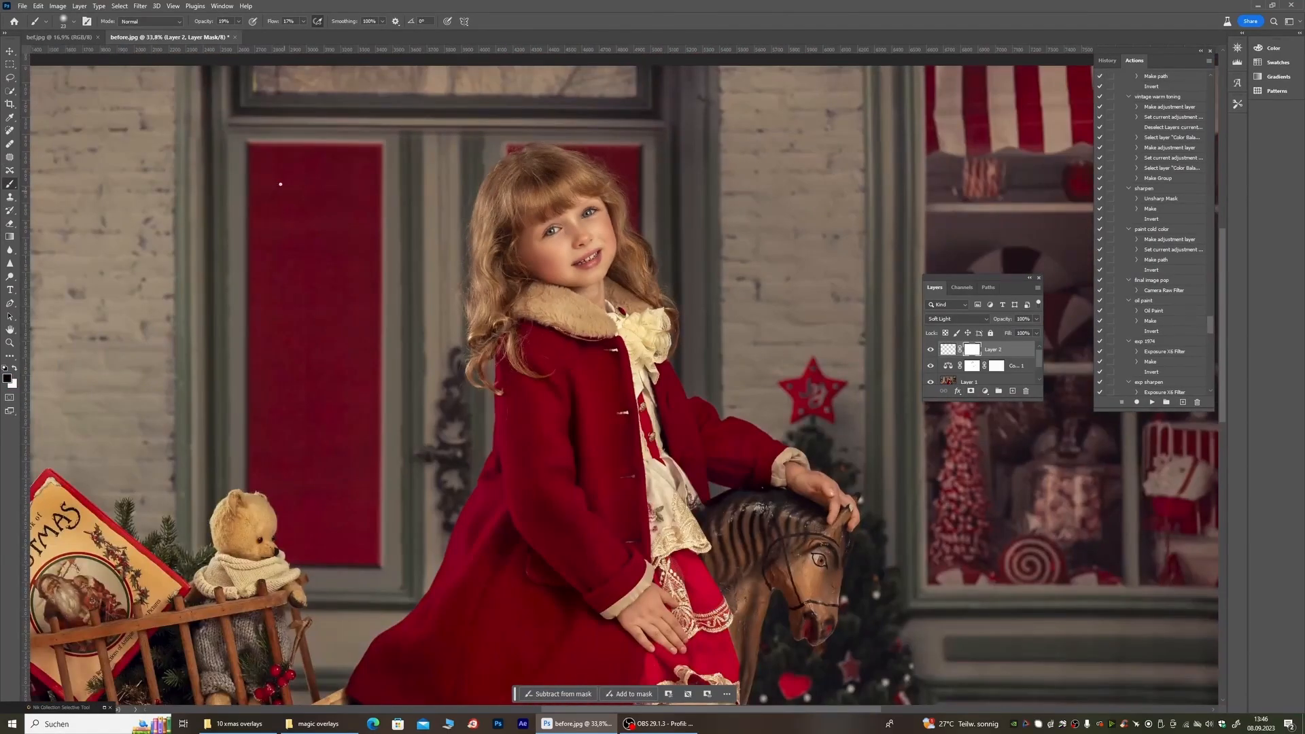
right_click(280, 183)
left_click(238, 22)
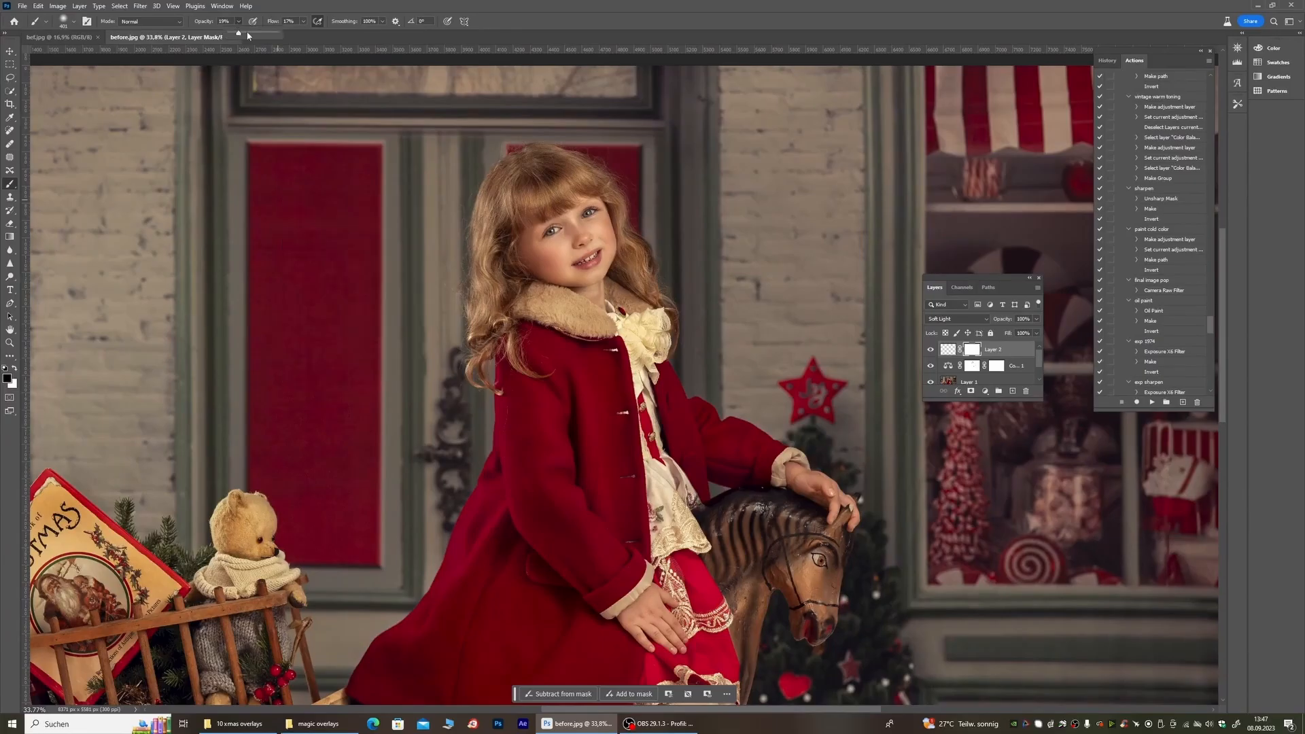
left_click(304, 22)
Step: Paint black over the girl's face on the Layer 2 mask to soften the painted highlights and shadows
left_click(605, 249)
mouse_move(569, 275)
left_mouse_down()
mouse_move(554, 251)
mouse_move(601, 255)
mouse_move(570, 237)
left_mouse_up()
scroll(565, 193, "up", 2)
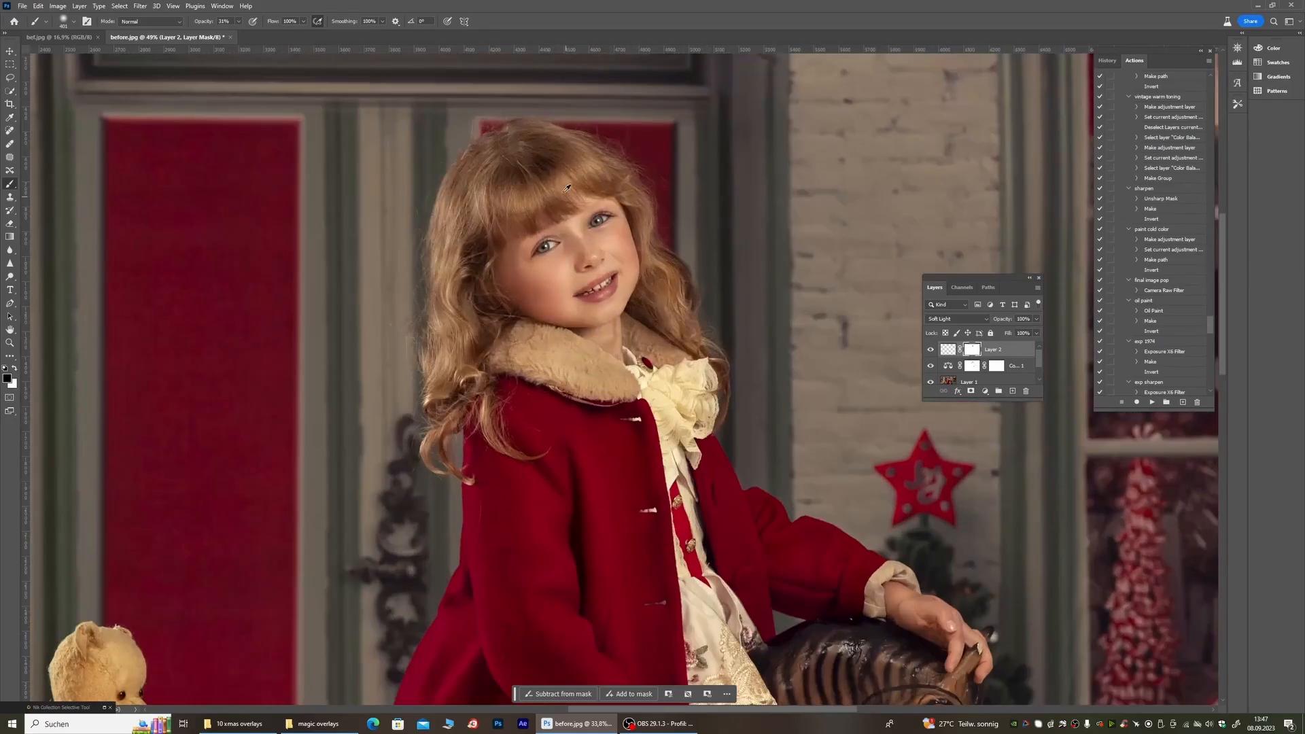
Step: Compare the whole picture with Layer 2's masked highlights and shadows hidden and shown
scroll(615, 285, "down", 3)
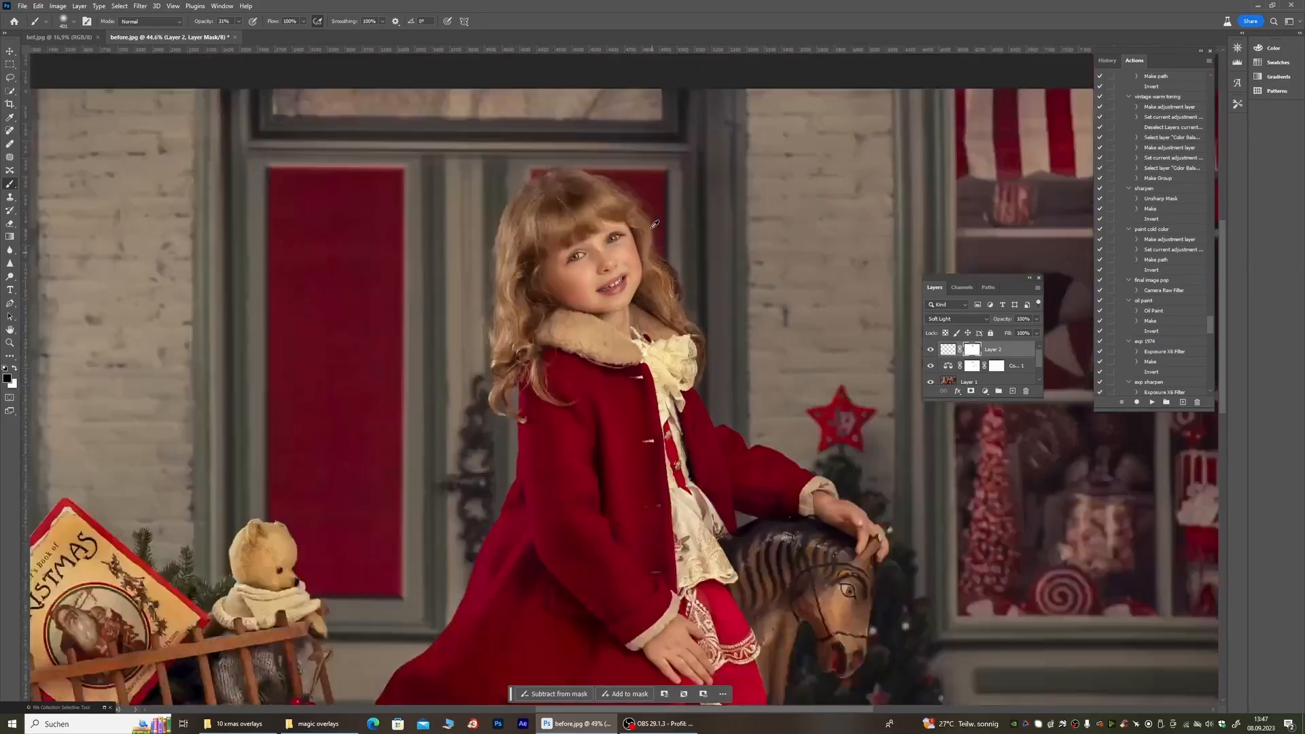
left_click(931, 351)
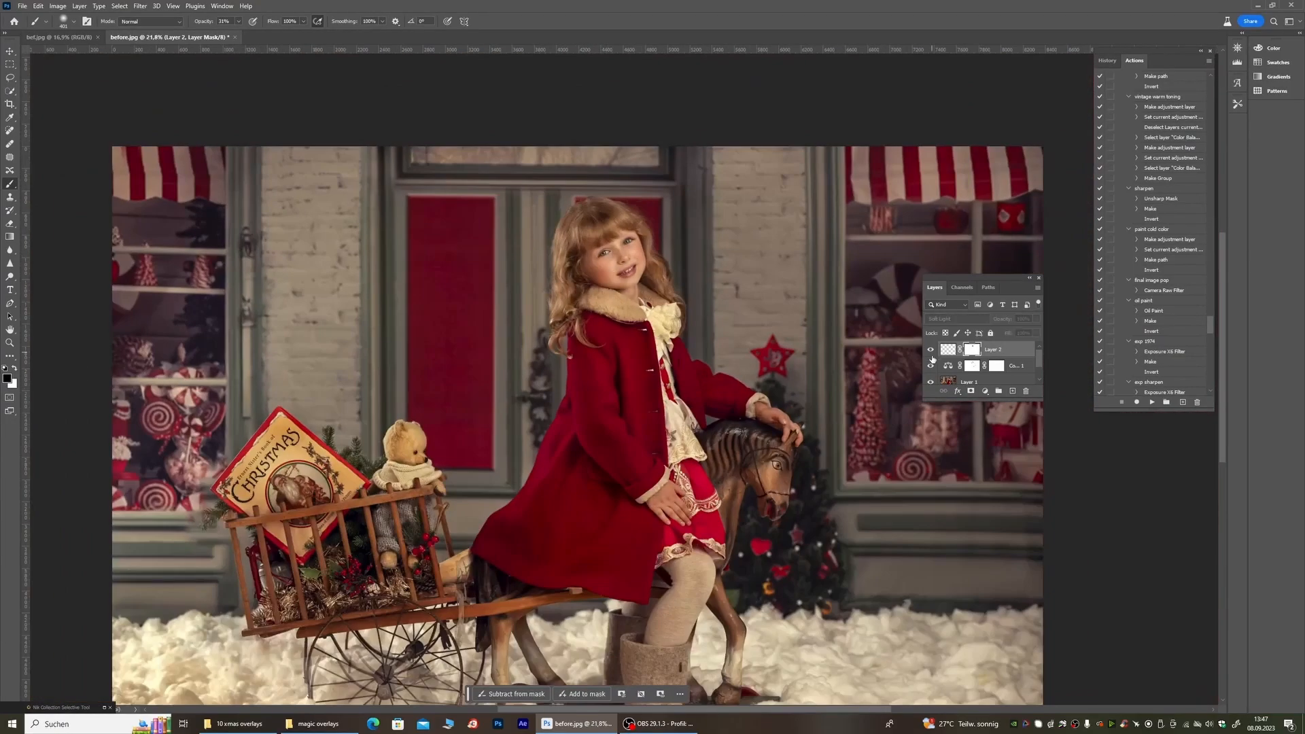
left_click(931, 351)
left_click(931, 351)
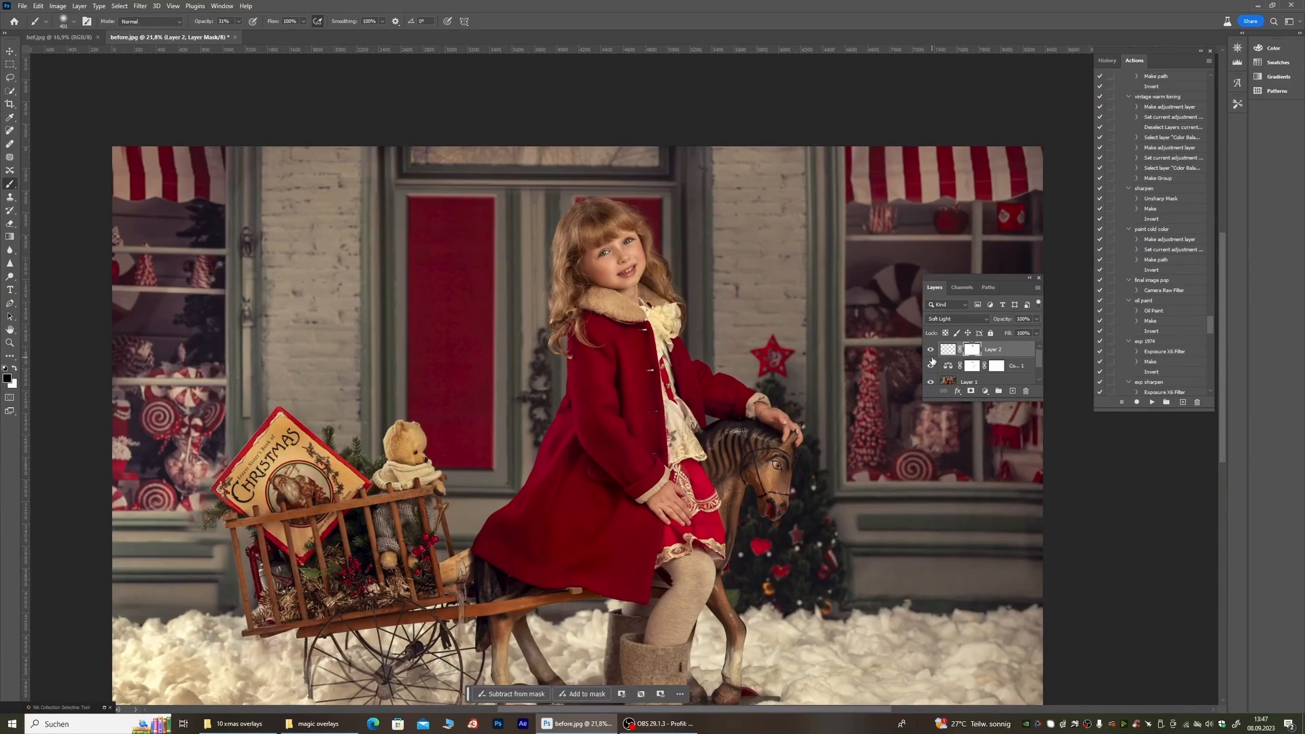
Step: Hide the adjustment layer directly beneath Layer 2 and lower Layer 2's opacity to 80%
left_click(930, 365)
left_click(948, 349)
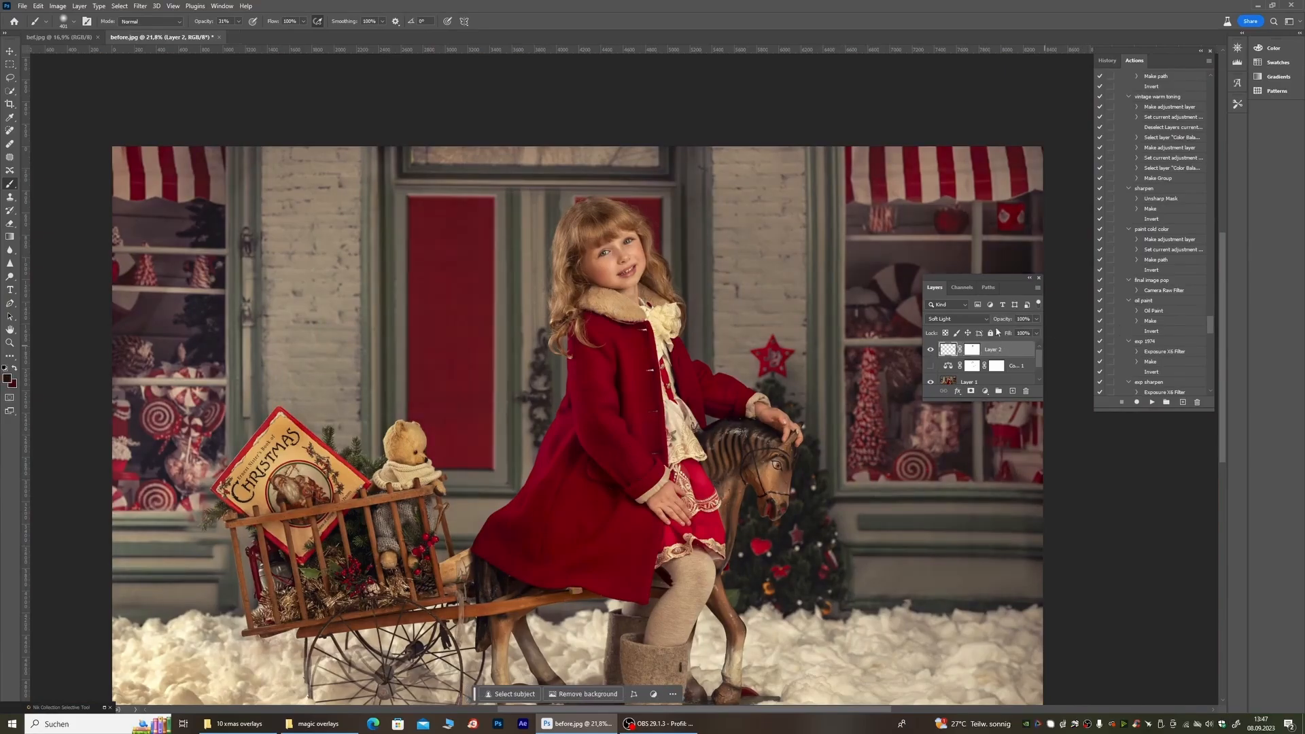
left_click(930, 350)
left_click(930, 349)
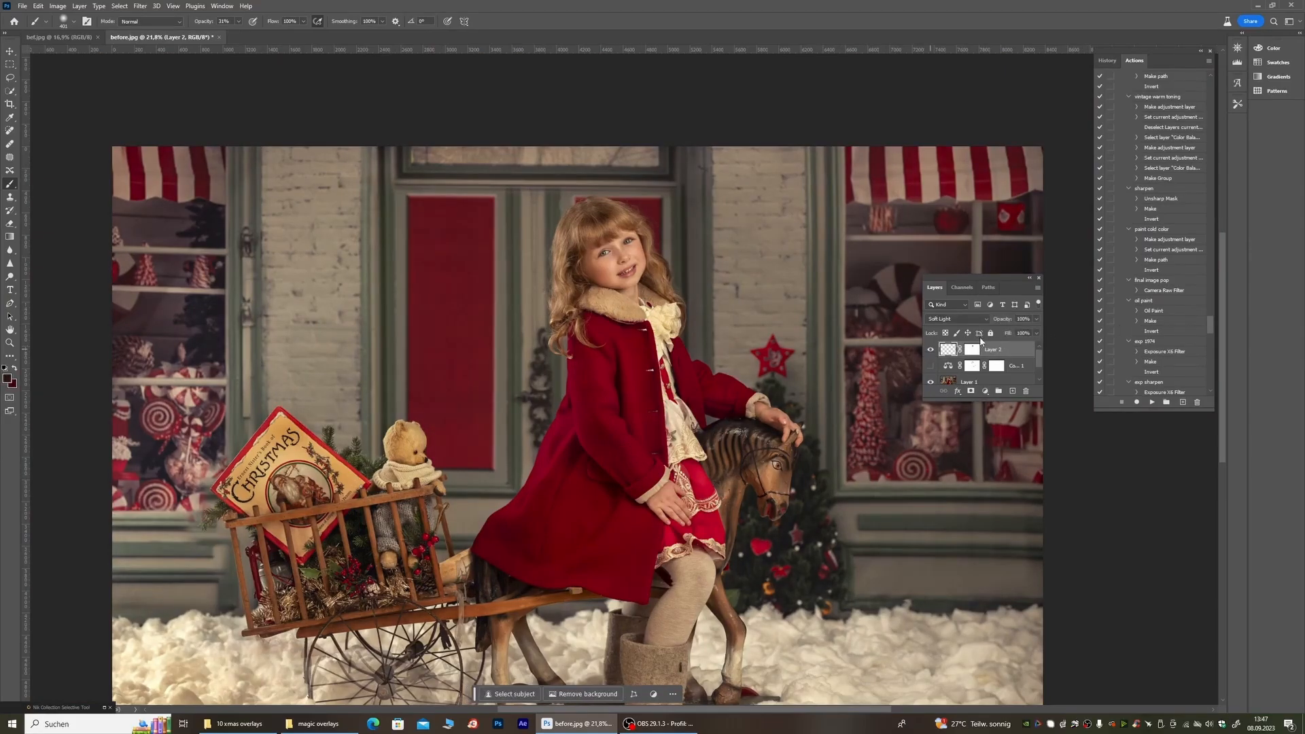
left_click(1035, 333)
scroll(838, 274, "down", 5)
scroll(751, 311, "up", 8)
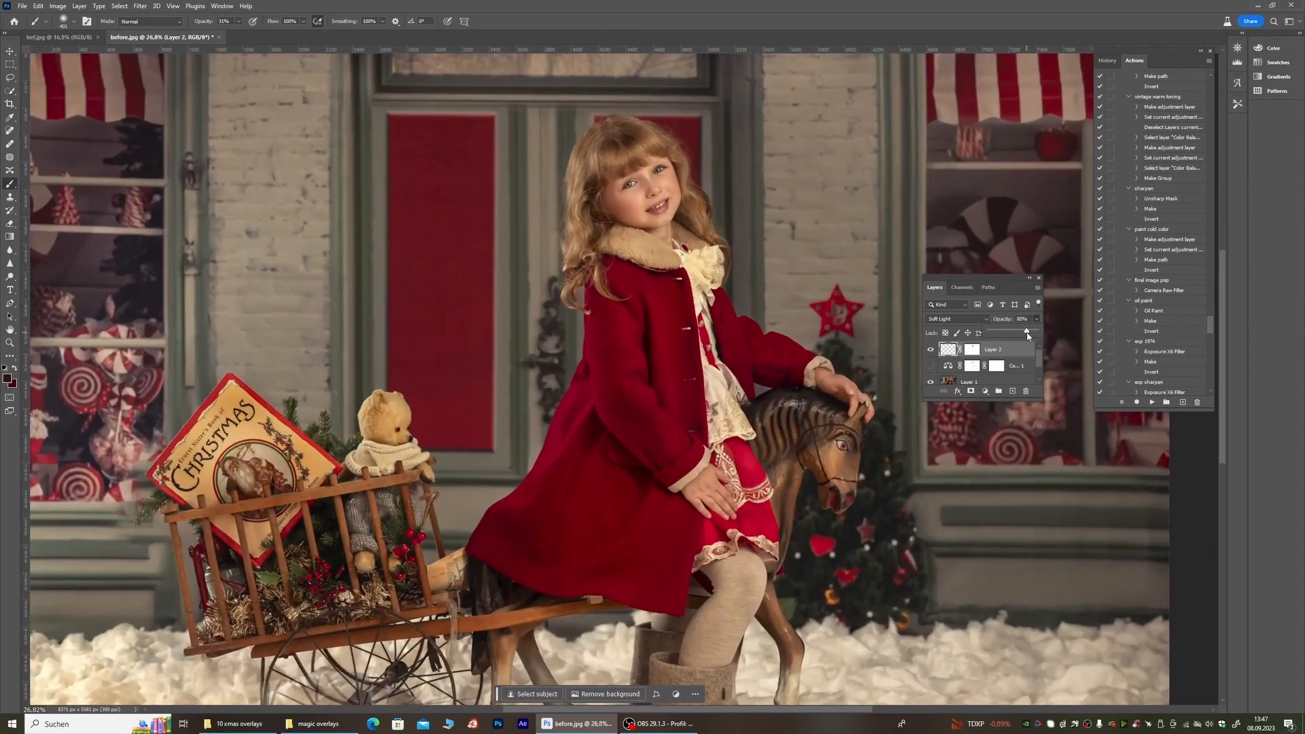
Step: Compare the portrait with the reduced-opacity Layer 2 hidden and shown, and review the full image
left_click(930, 350)
left_click(931, 350)
left_click(930, 350)
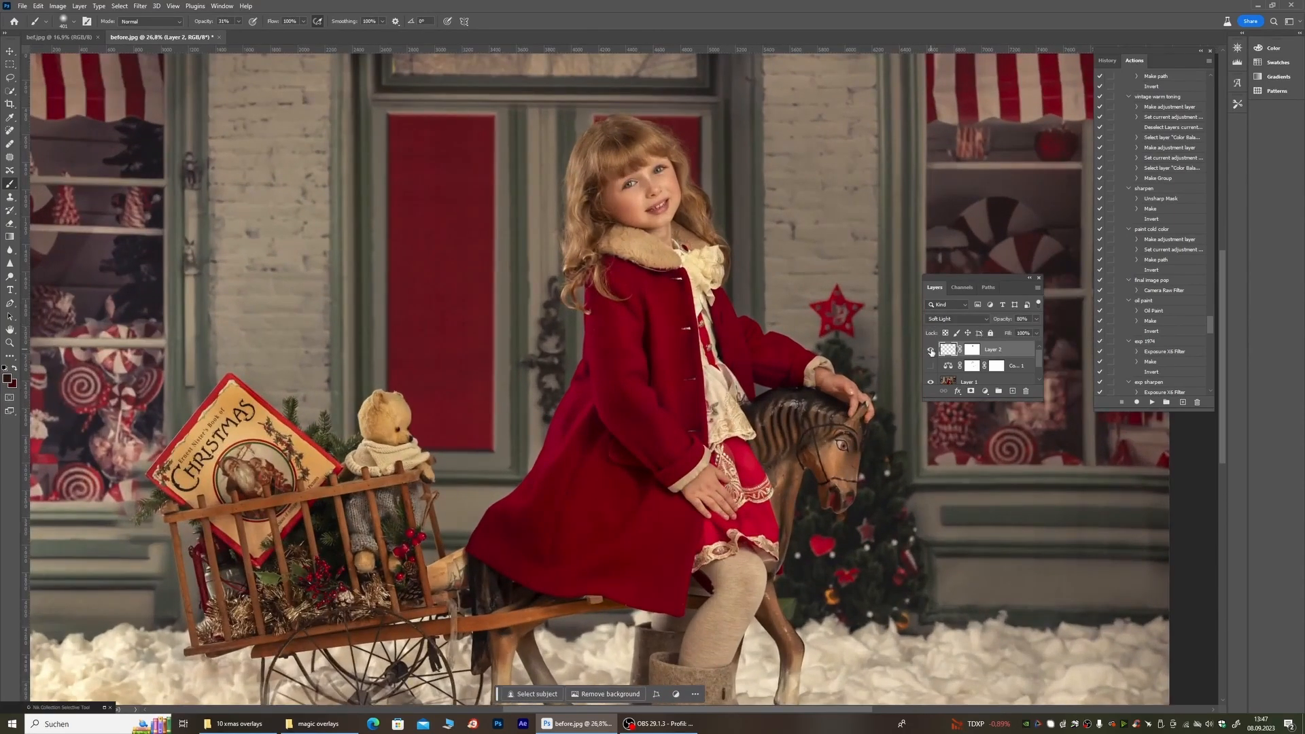
left_click(930, 350)
left_click(930, 350)
left_click(930, 350)
left_click(931, 350)
left_click(930, 350)
left_click(931, 350)
scroll(509, 296, "down", 3)
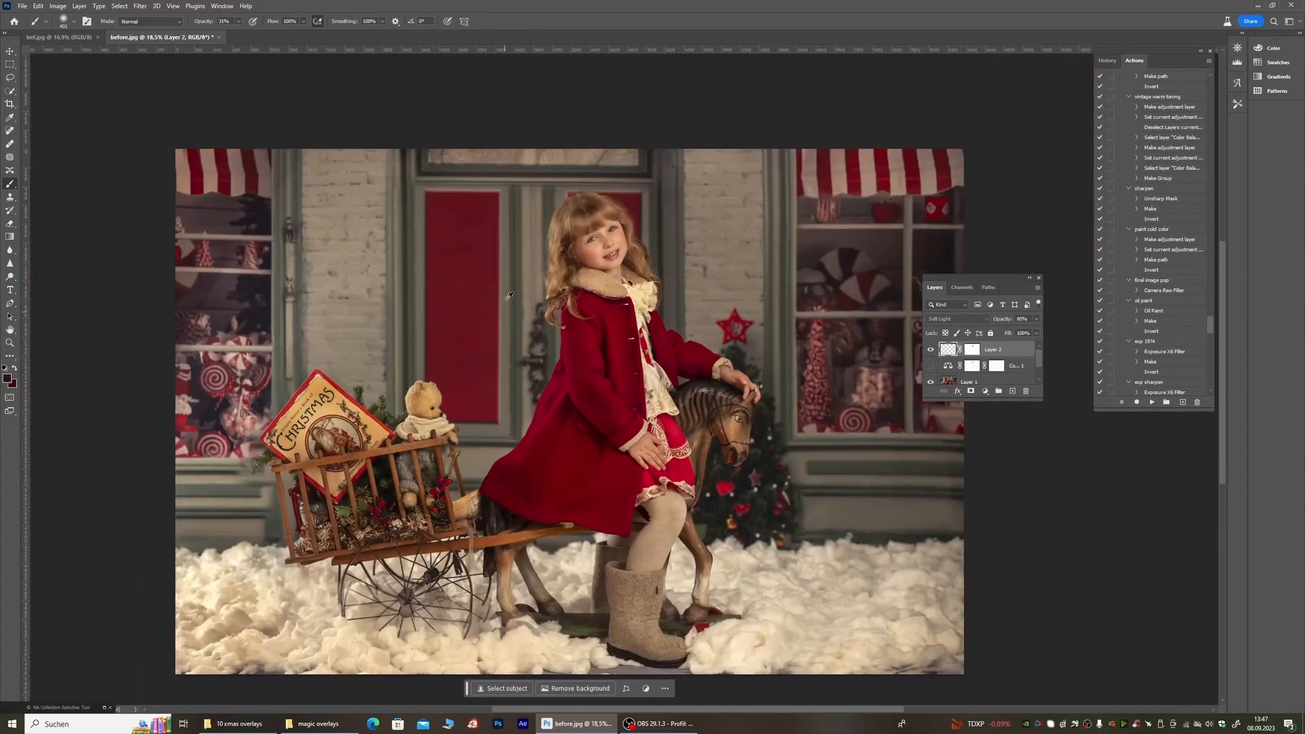
scroll(503, 347, "up", 1)
scroll(679, 360, "down", 1)
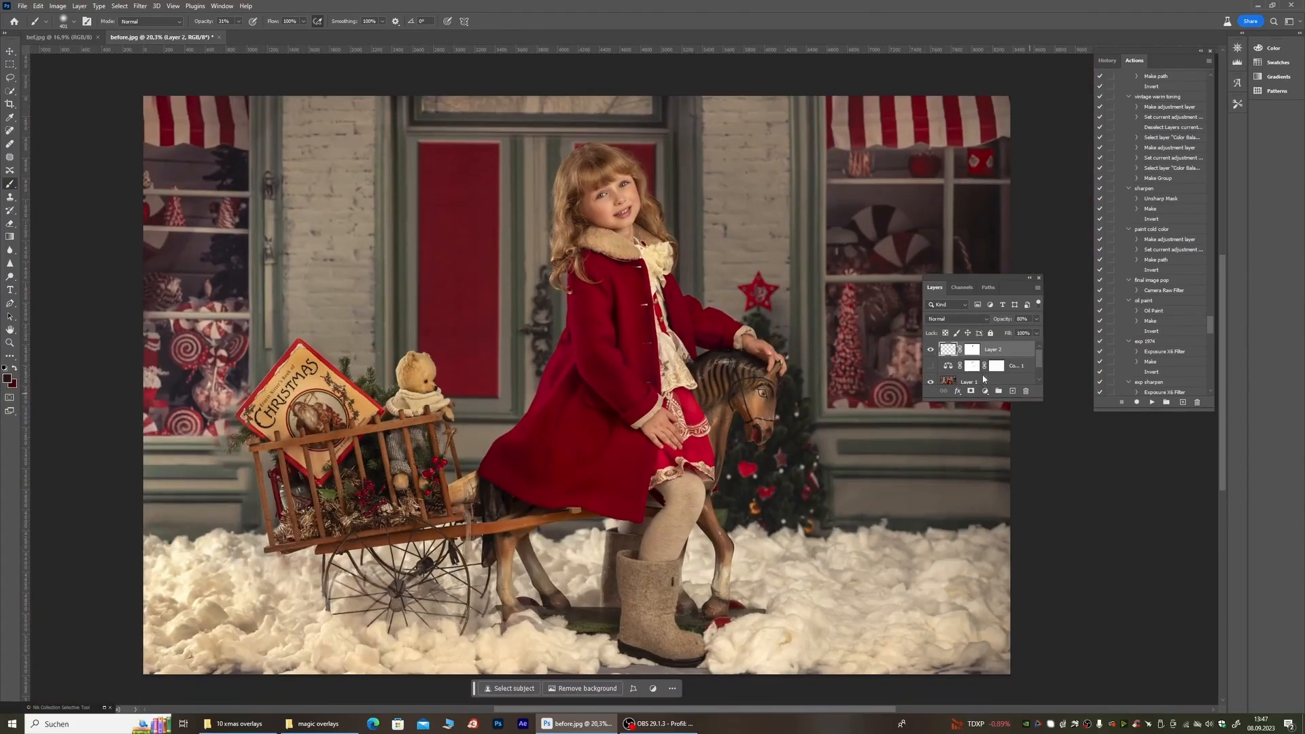
Step: Flatten the image, discarding hidden layers, and duplicate the resulting background onto a new layer
right_click(981, 374)
left_click(1006, 632)
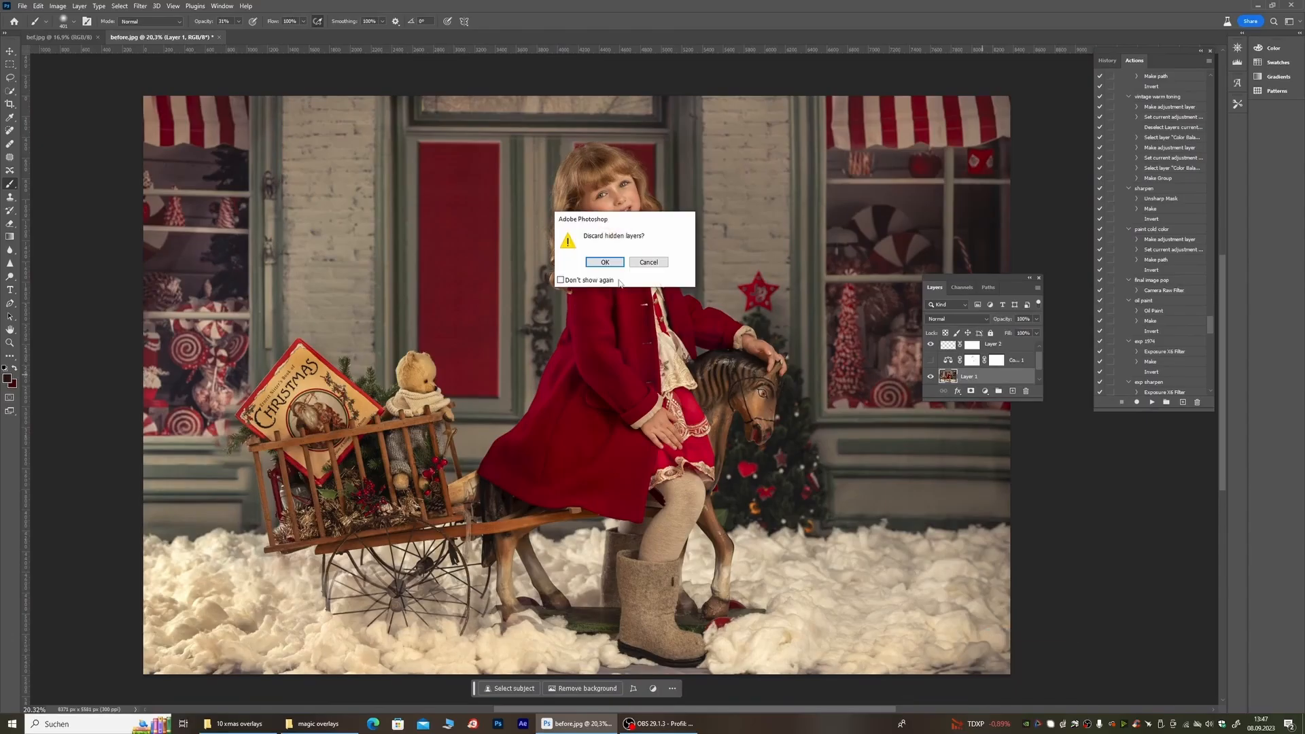
left_click(605, 261)
key("ctrl+j")
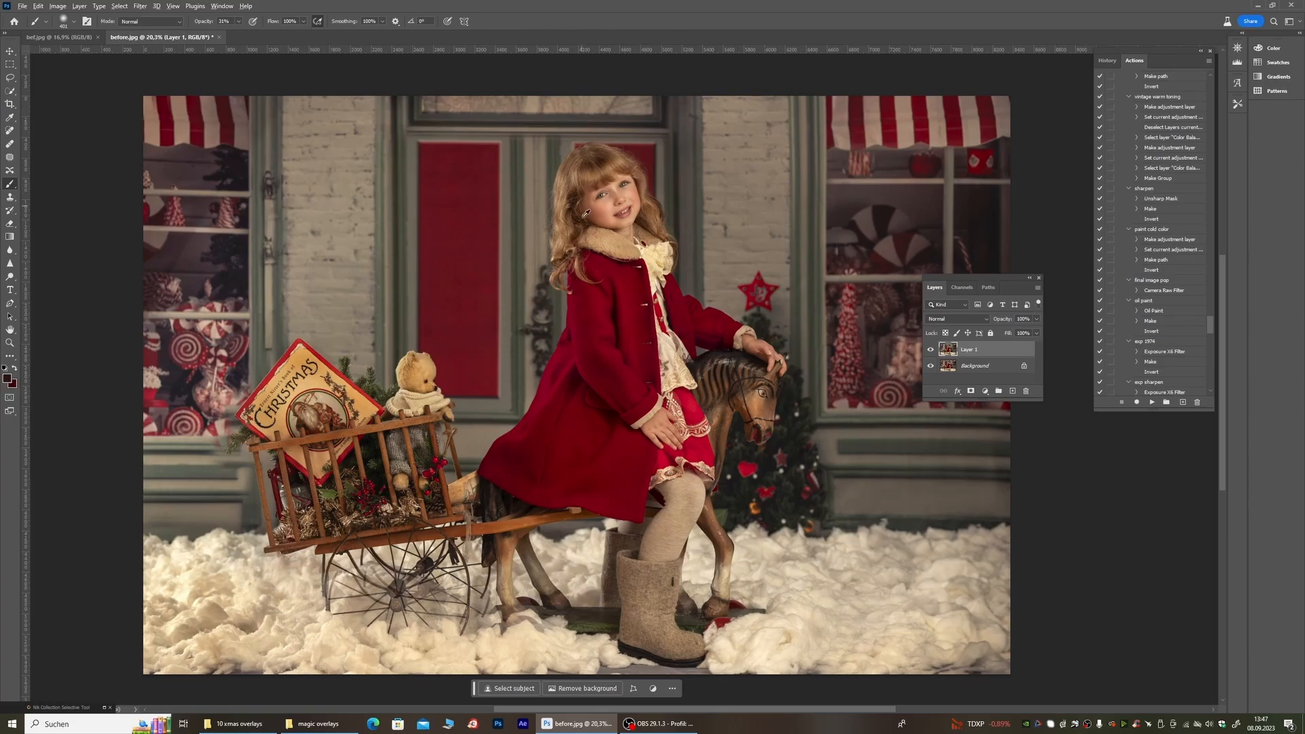
Step: Open Color Efex Pro 4 on the duplicate layer and set Darken / Lighten Center to -37% border luminosity and 60% center size
scroll(586, 213, "up", 2)
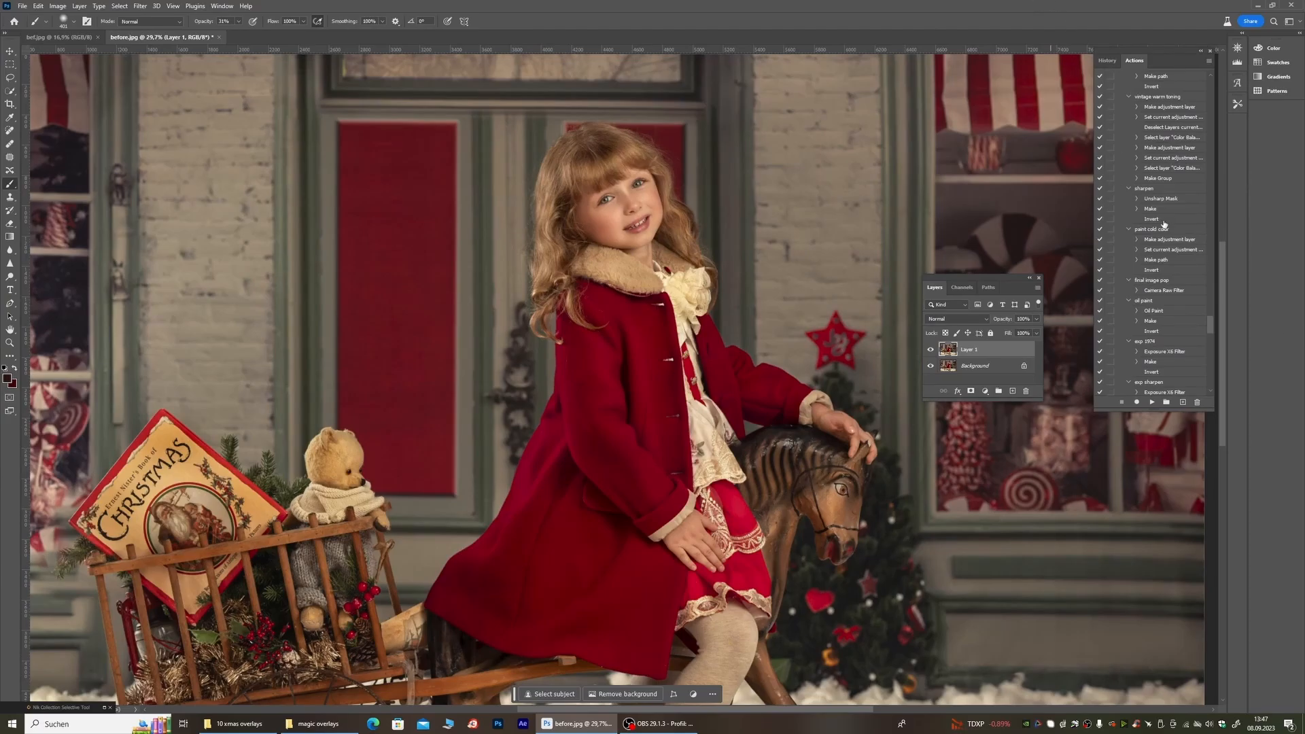
left_click(140, 6)
mouse_move(224, 249)
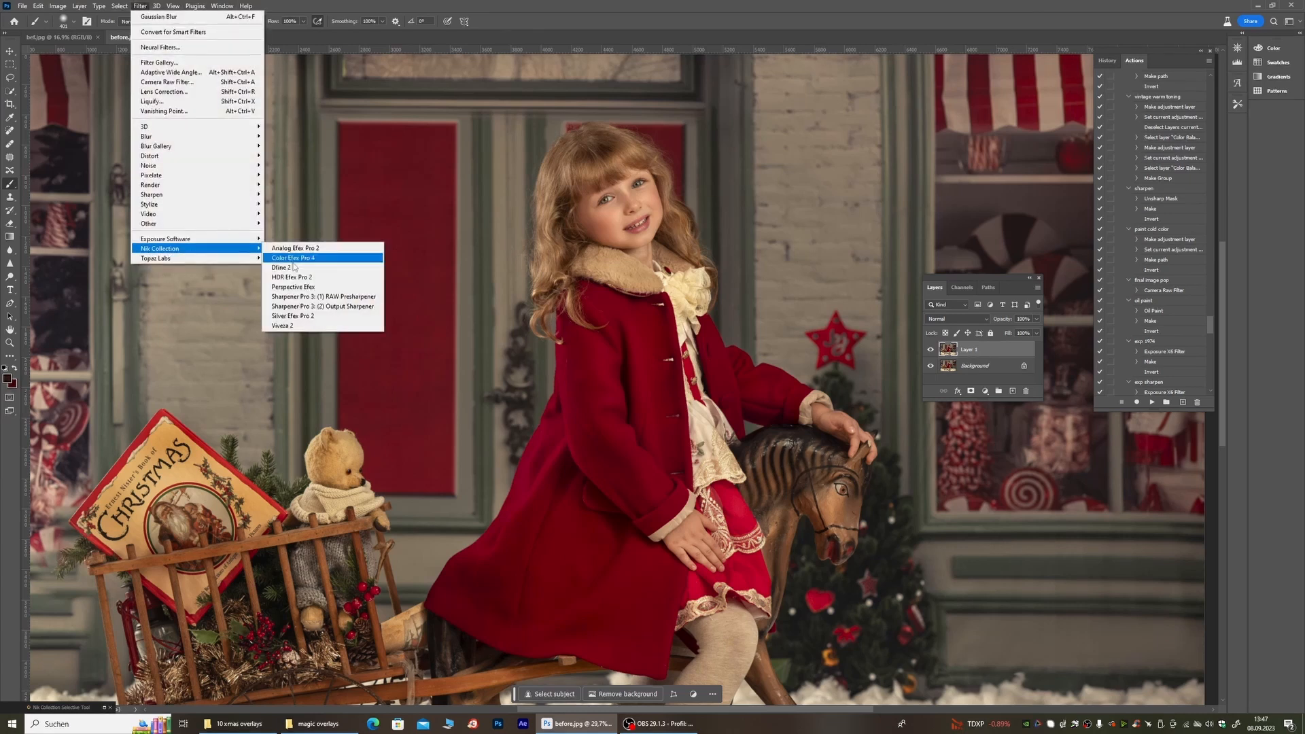
left_click(292, 257)
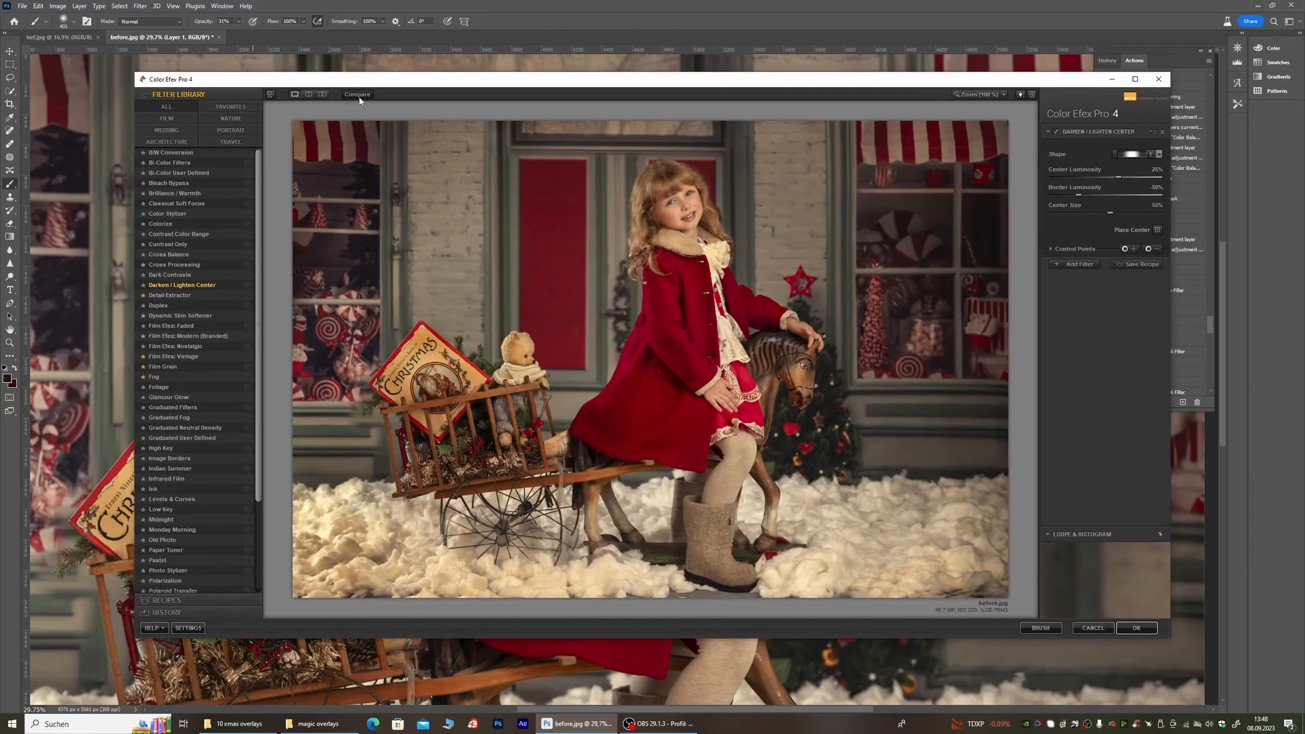
left_click_drag(1078, 194, 1084, 196)
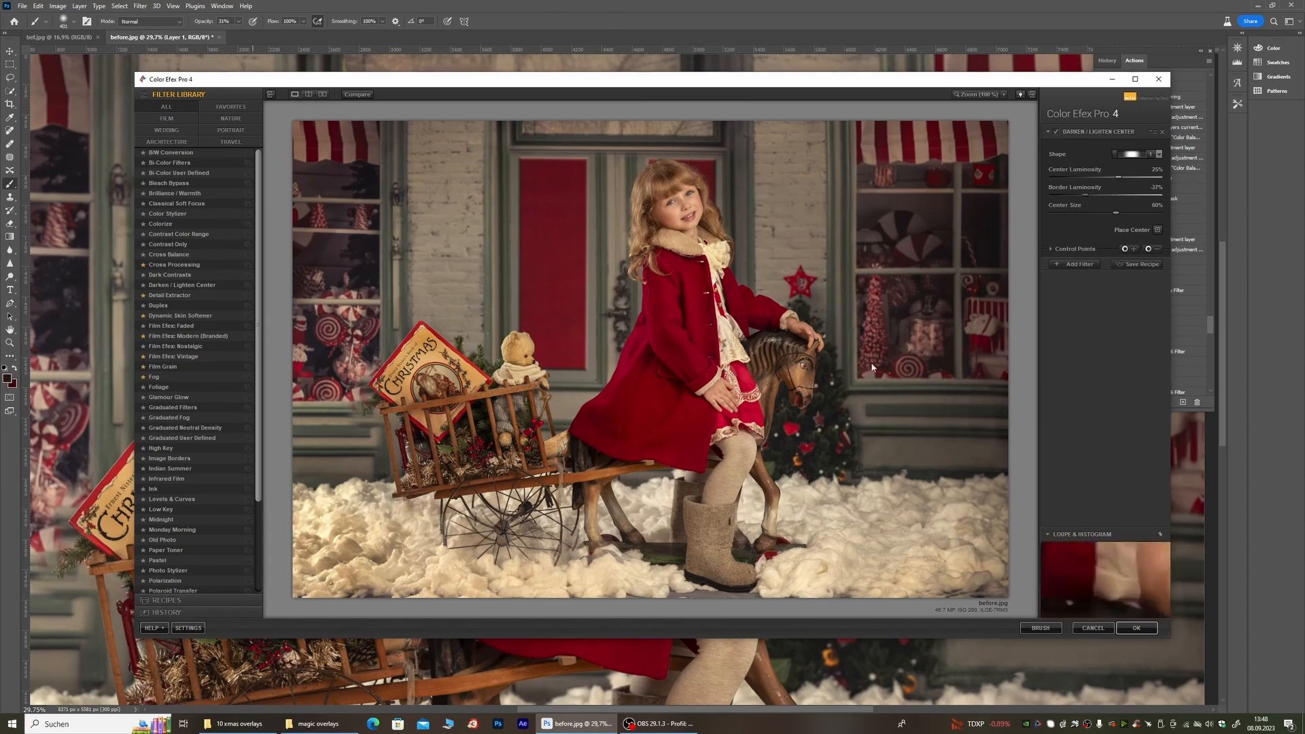
Step: Compare the Darken / Lighten Center preview with the original image
left_click(358, 95)
left_click(358, 94)
left_click(358, 94)
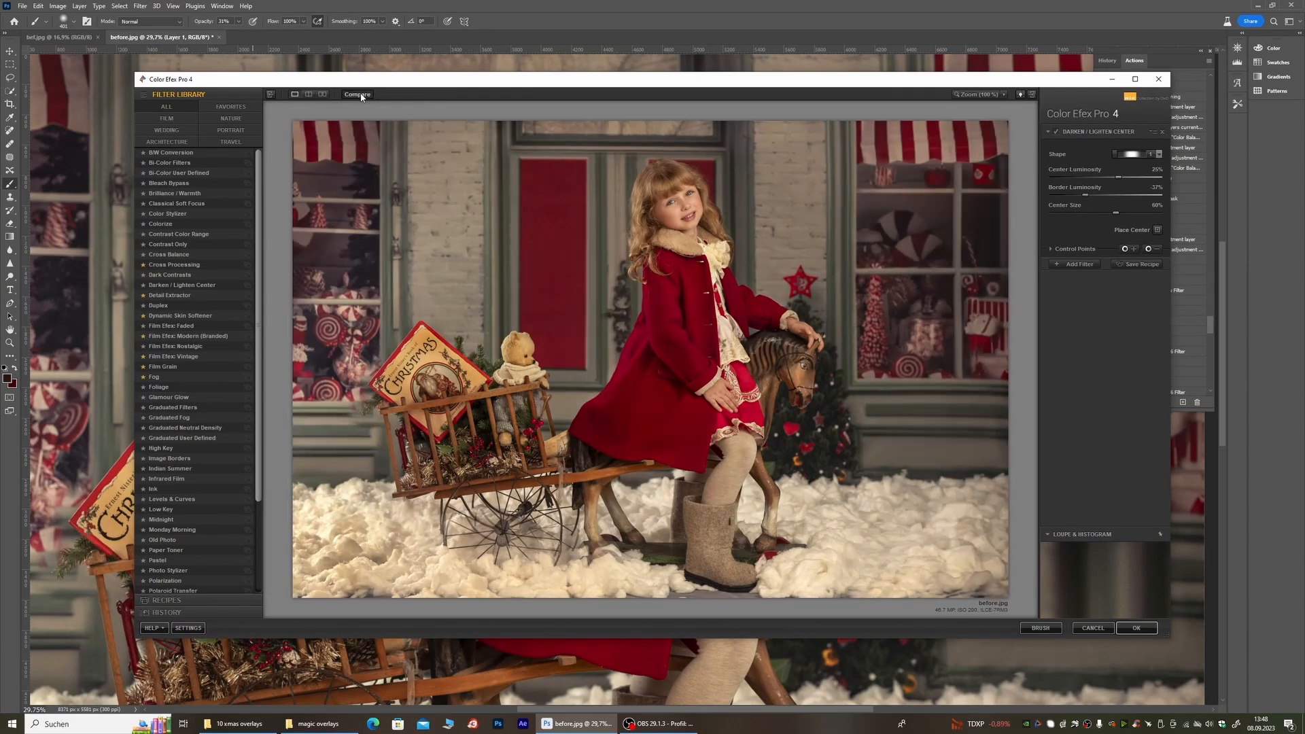
left_click(358, 94)
left_click(358, 95)
left_click(358, 95)
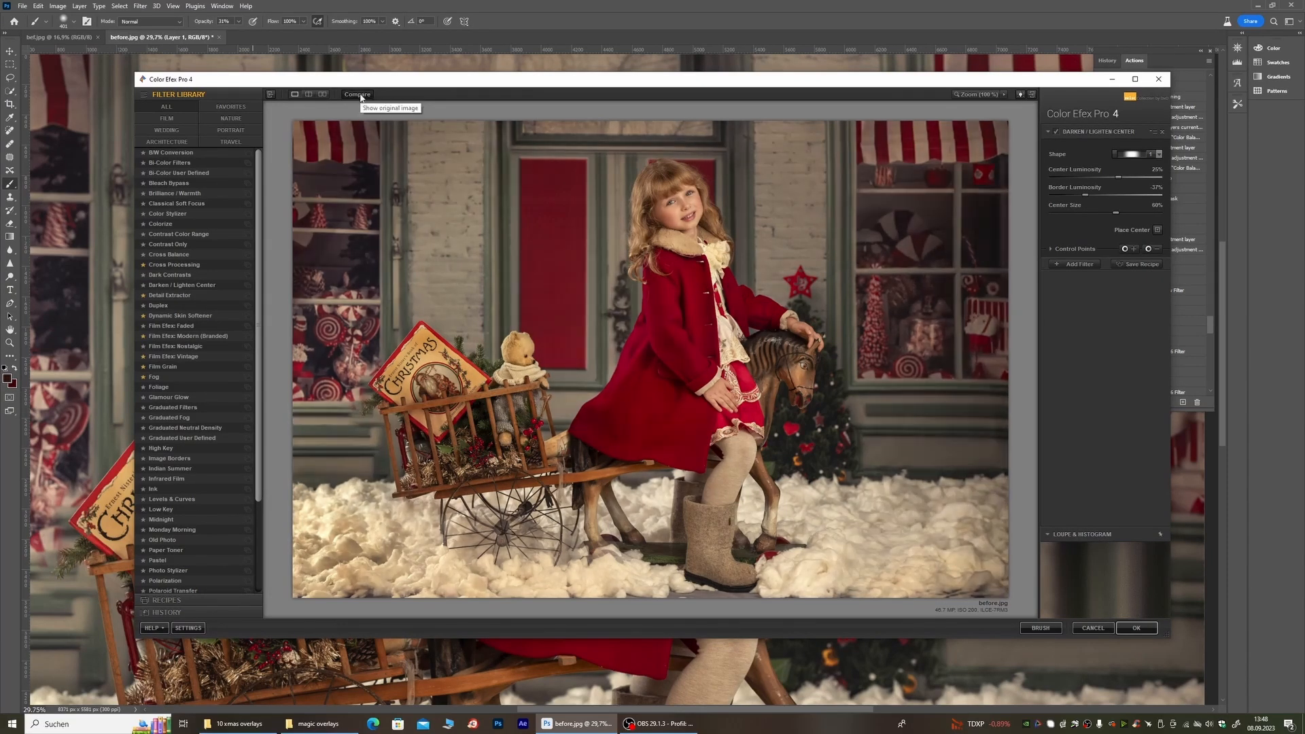
Step: Compare the Darken / Lighten Center effect with the original image, and apply the filter
left_click(360, 96)
left_click(360, 97)
left_click(360, 97)
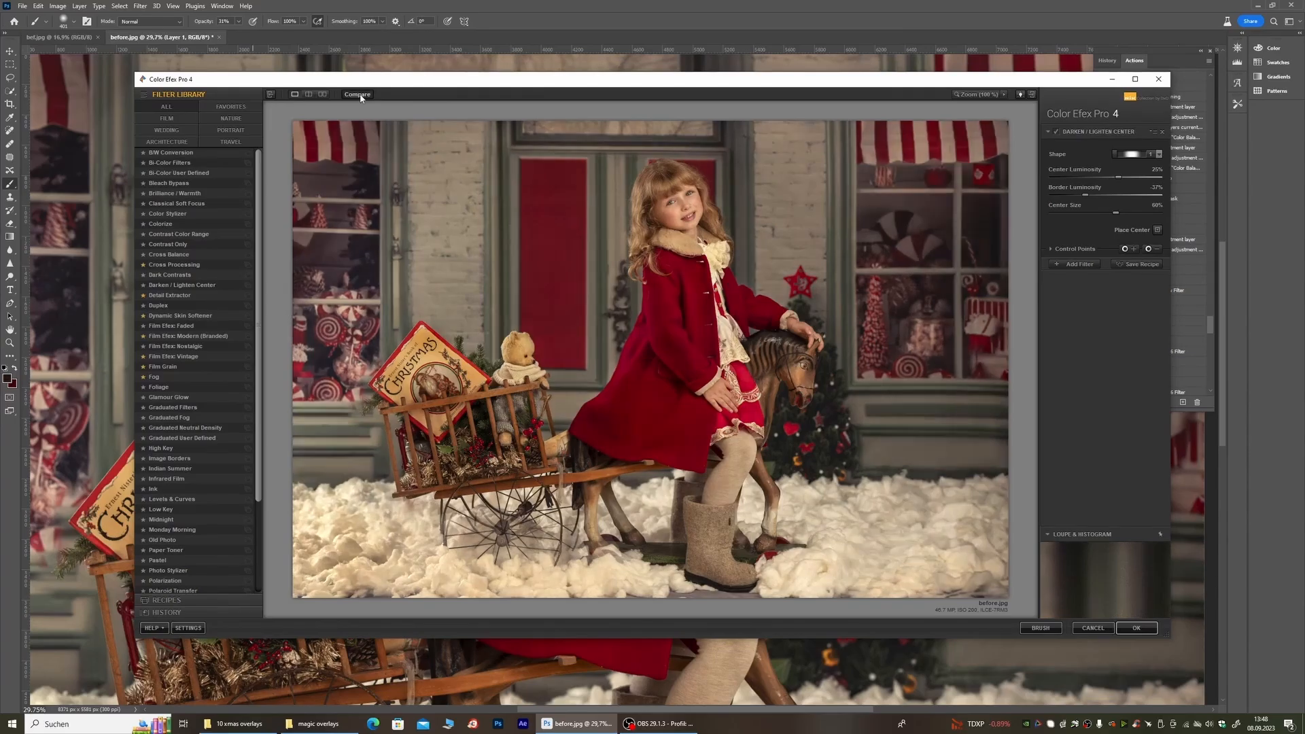
left_click(360, 97)
left_click(361, 95)
left_click(360, 96)
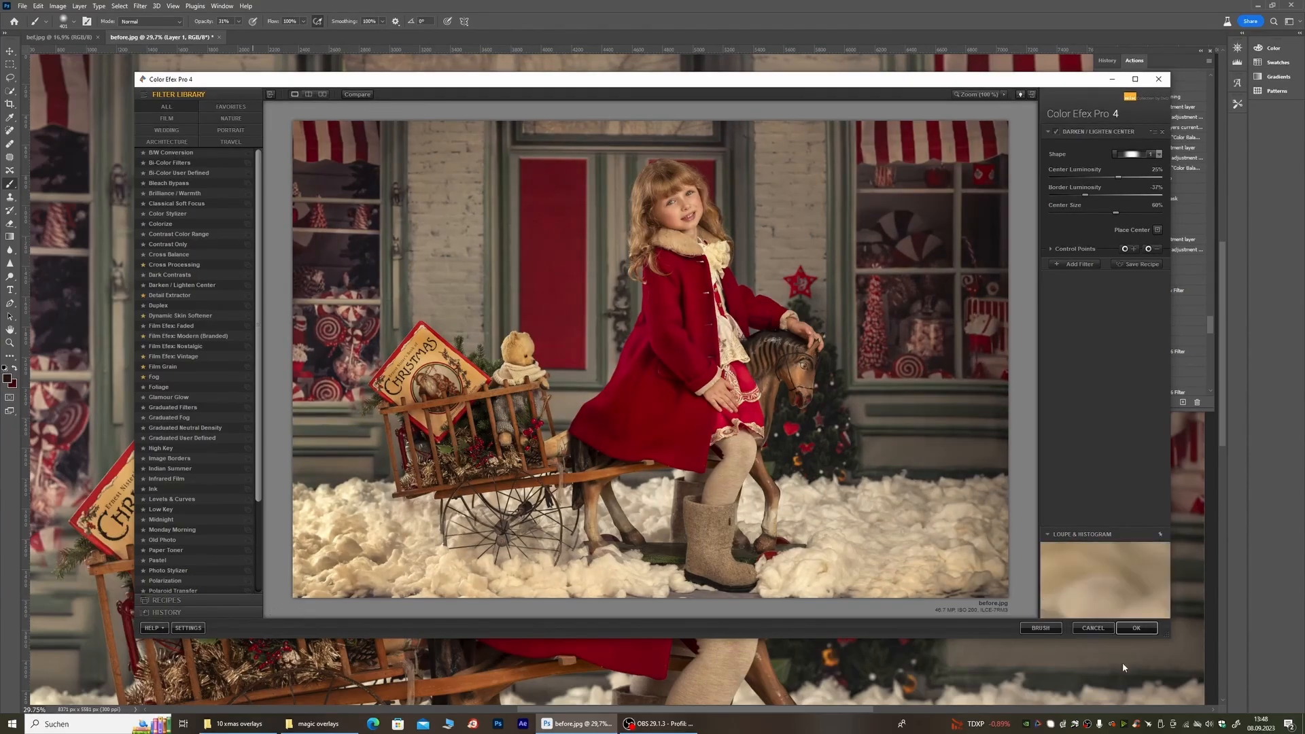
left_click(1134, 628)
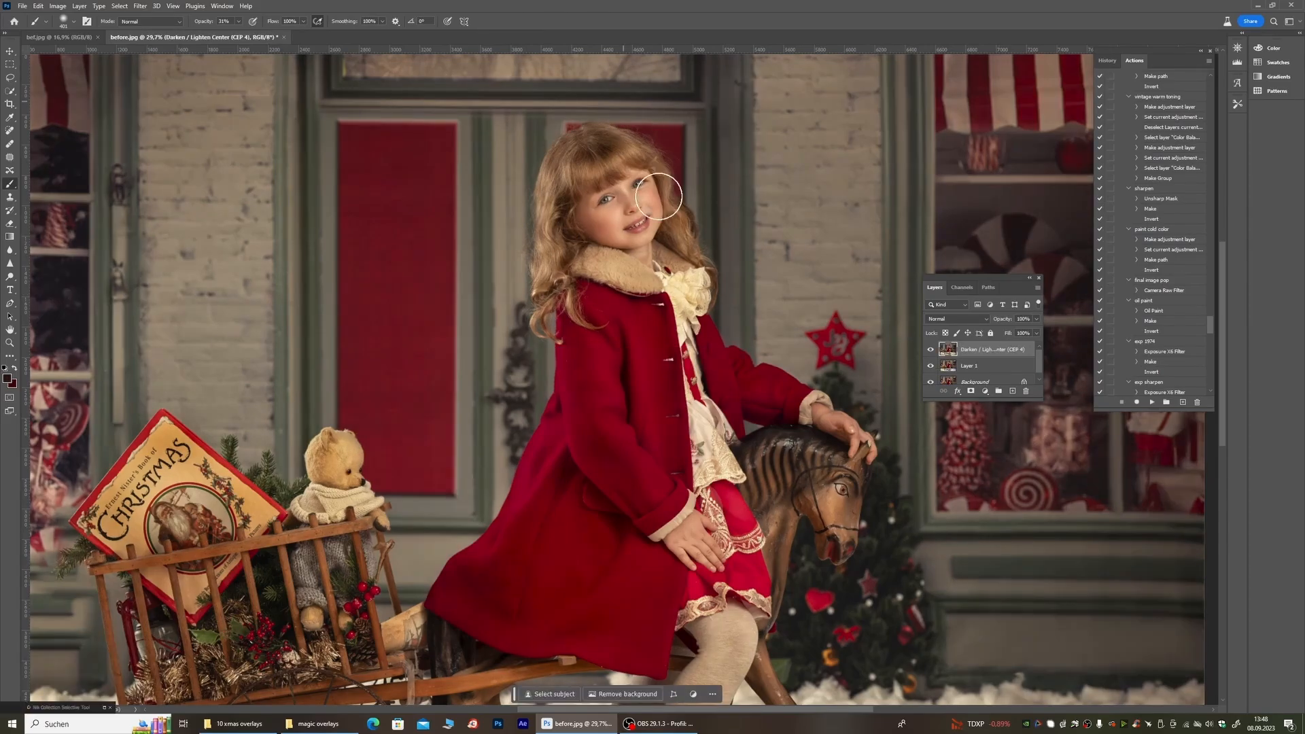
Step: Toggle the Darken / Lighten Center layer's visibility to compare the whole photo with and without the effect
scroll(843, 362, "down", 5)
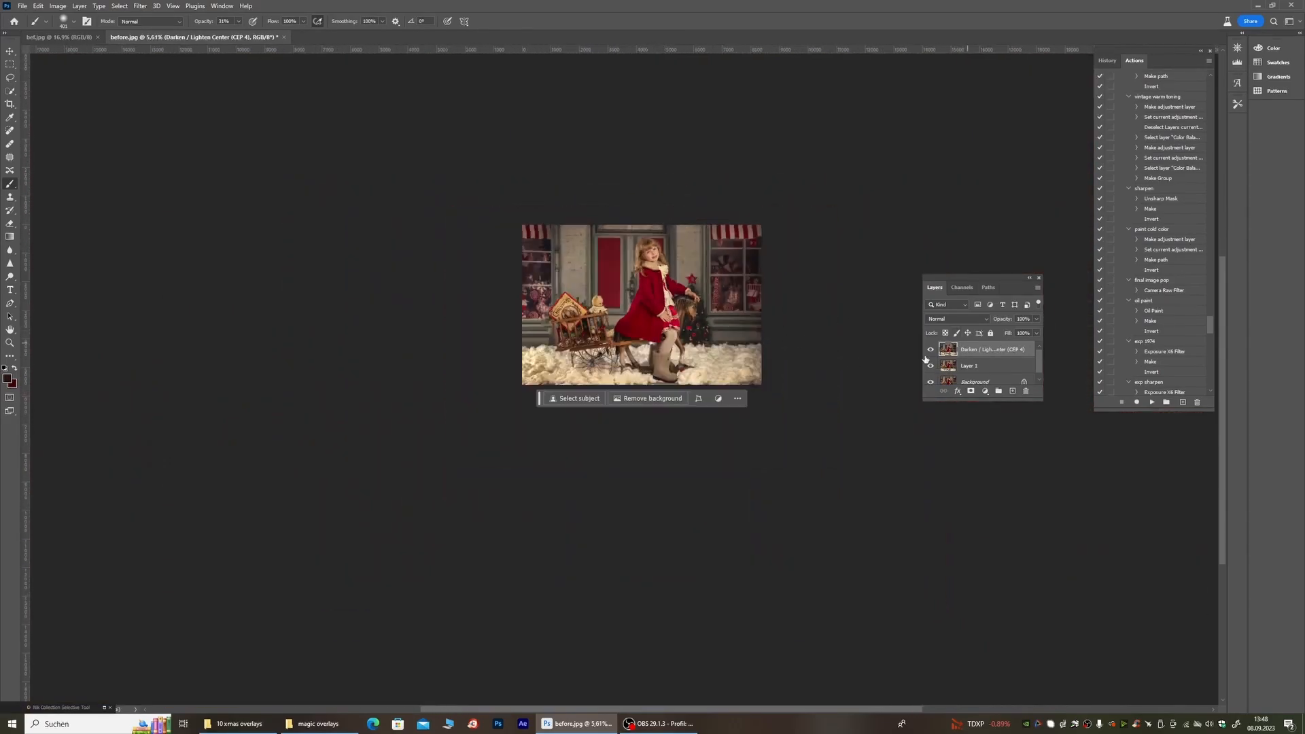
left_click(929, 351)
left_click(930, 351)
left_click(930, 349)
left_click(929, 349)
left_click(929, 348)
left_click(930, 348)
Step: Add a layer mask to the Darken / Lighten Center layer and paint black over the girl's face with 42% brush opacity
scroll(619, 259, "up", 2)
scroll(672, 245, "up", 7)
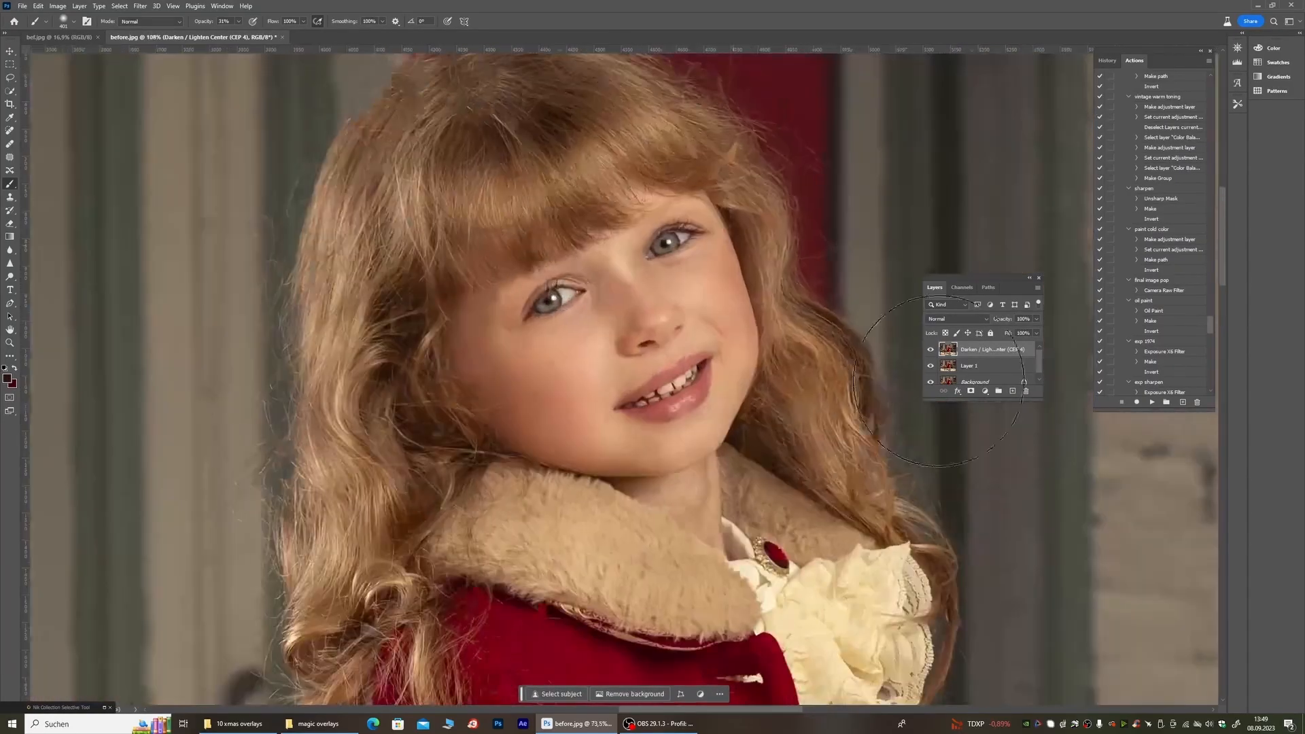
left_click(970, 391)
scroll(505, 288, "down", 2)
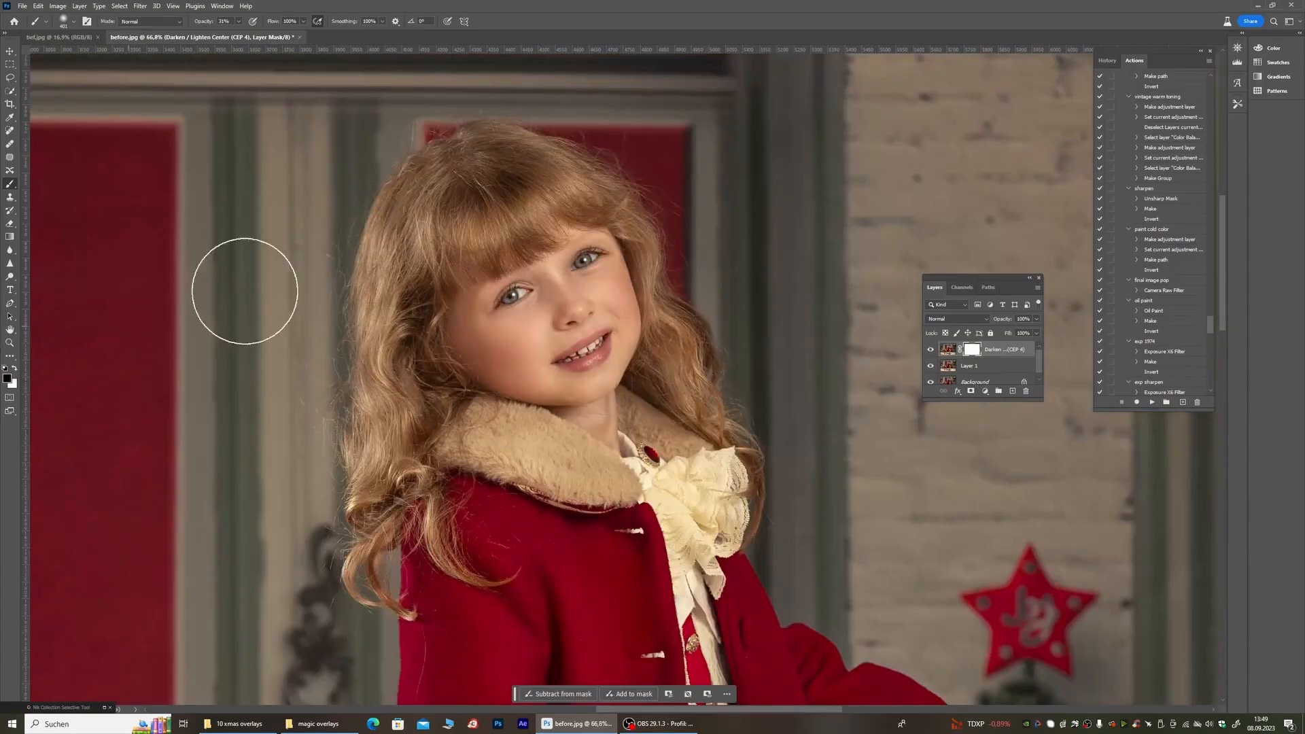
right_click(246, 289)
left_click(239, 21)
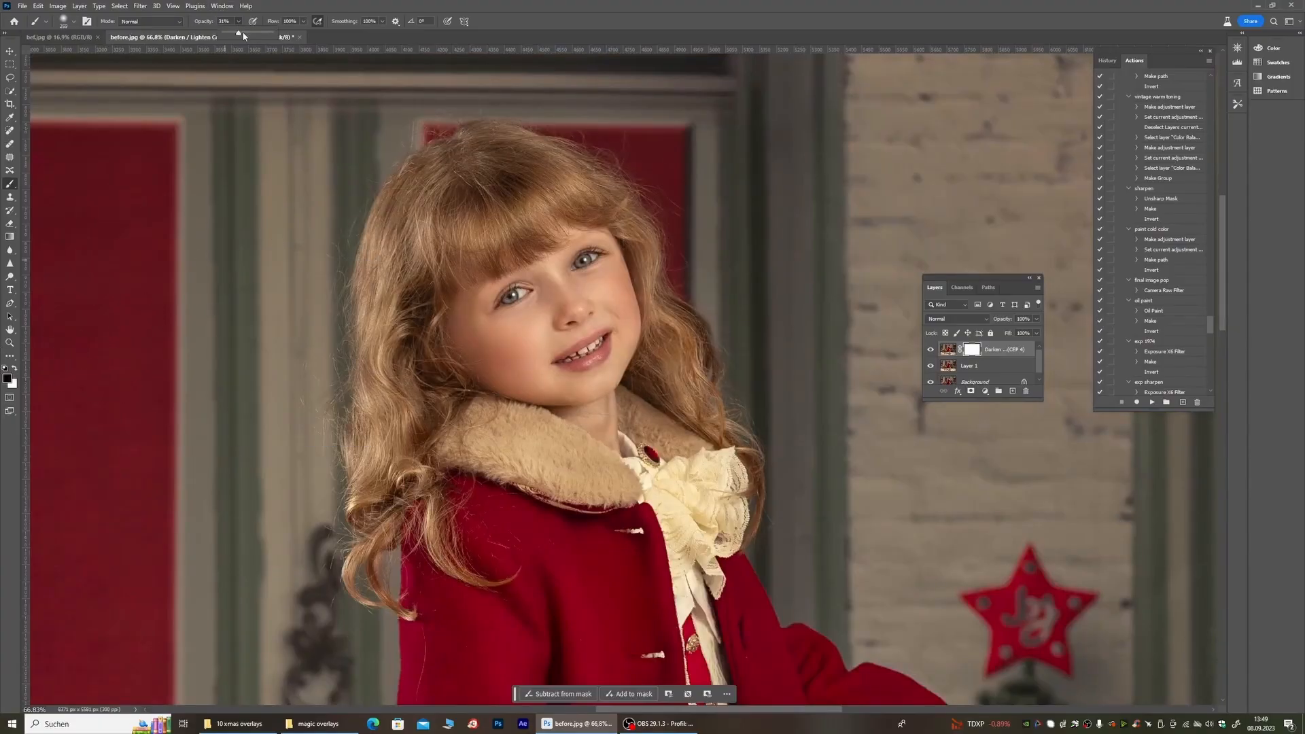
left_click_drag(238, 33, 244, 33)
mouse_move(494, 402)
left_mouse_down()
mouse_move(500, 370)
mouse_move(479, 332)
left_mouse_up()
Step: Adjust the brush size and raise its opacity, then paint on the layer mask over the girl's cheek and chin
scroll(443, 328, "up", 2)
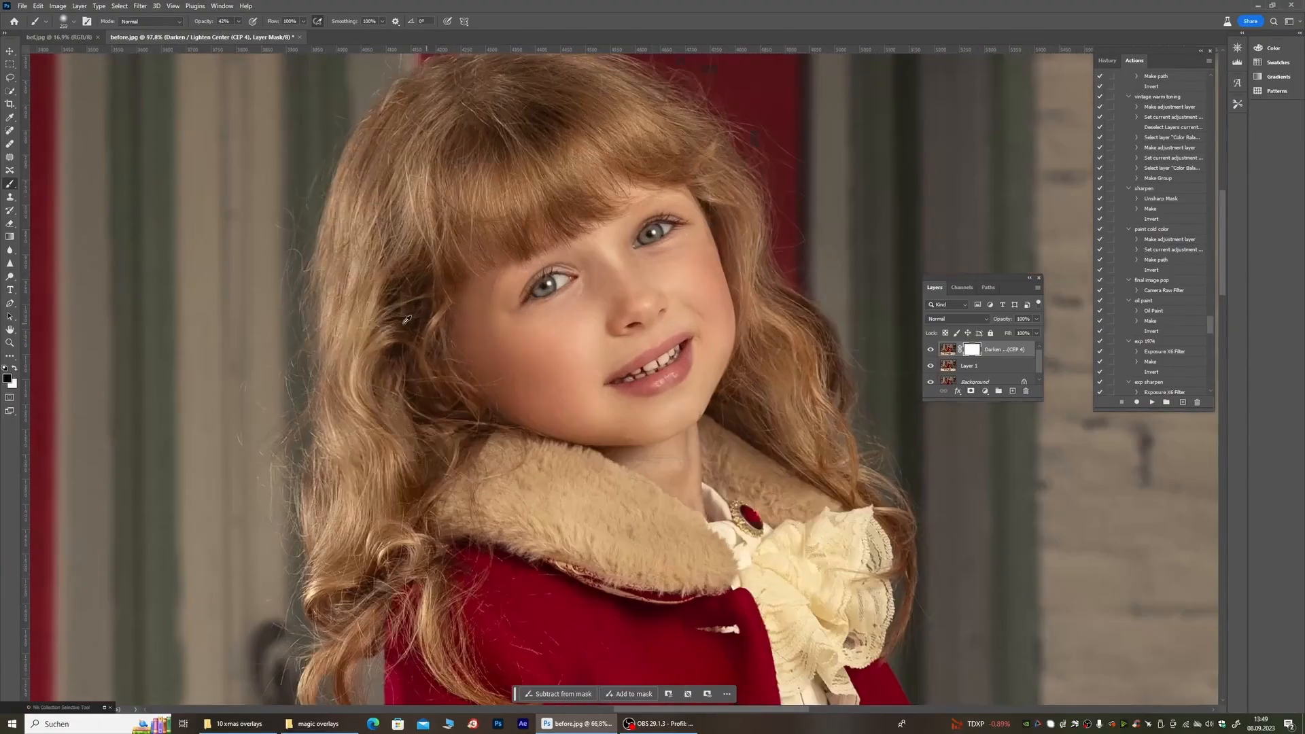
right_click(427, 333)
left_click(238, 21)
left_click_drag(238, 34, 244, 34)
right_click(443, 423)
left_click_drag(520, 451, 509, 451)
mouse_move(644, 393)
left_mouse_down()
mouse_move(682, 377)
mouse_move(639, 394)
mouse_move(637, 356)
mouse_move(619, 379)
mouse_move(682, 339)
left_mouse_up()
Step: Mask the effect over the girl's nose with a small soft round brush, then enlarge the brush for the cheeks
scroll(612, 337, "down", 3)
right_click(552, 326)
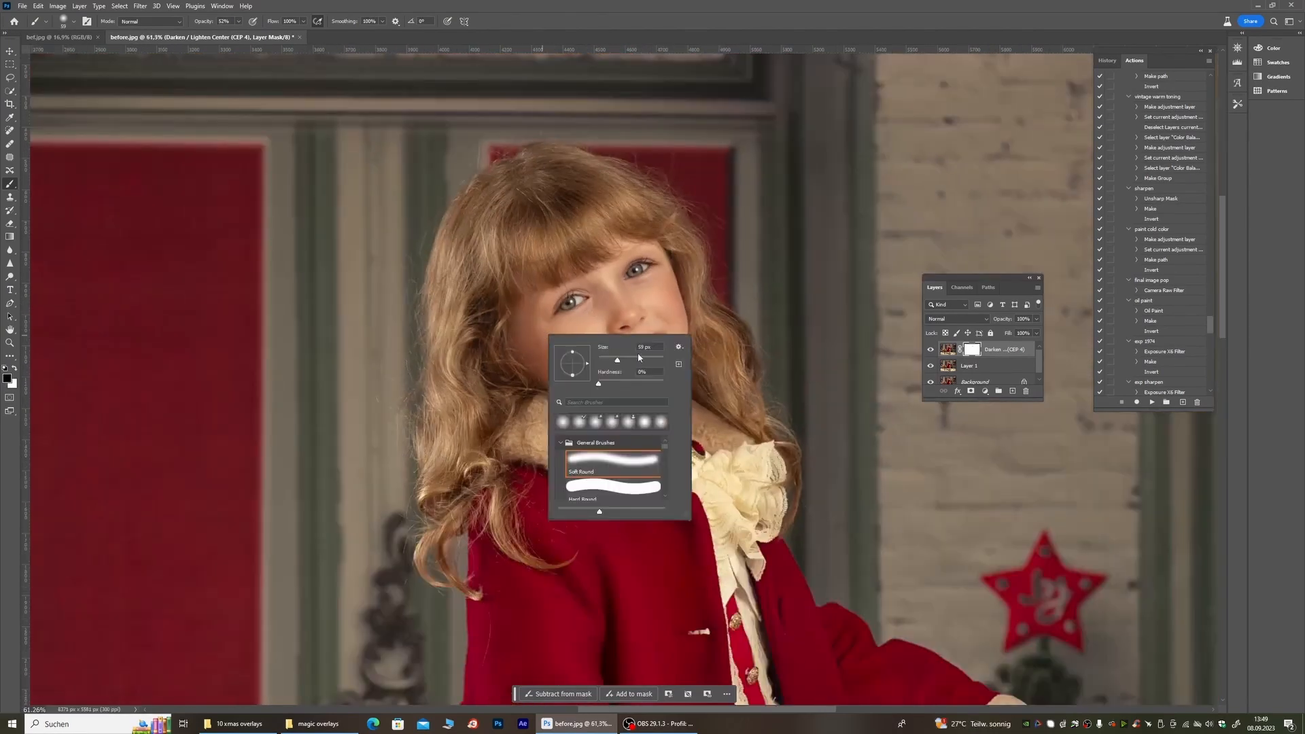
left_click(618, 359)
left_click_drag(621, 295, 632, 319)
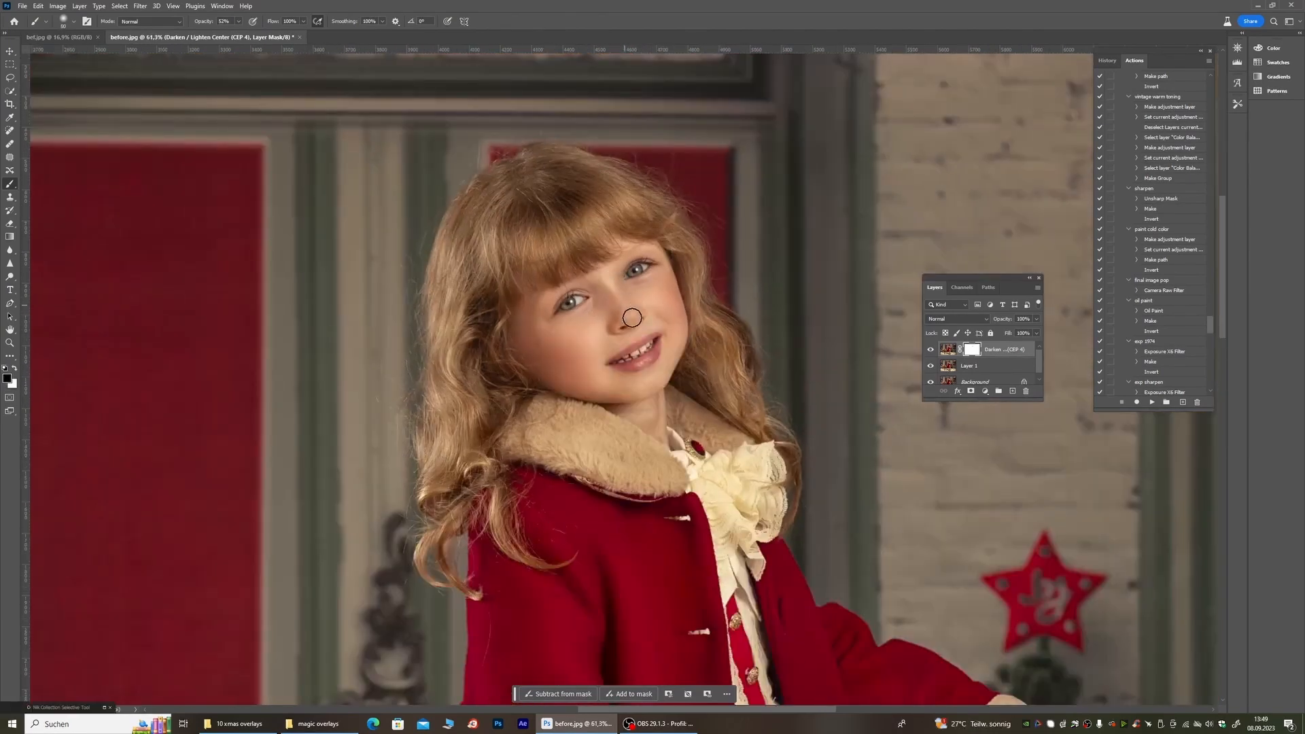
right_click(382, 377)
left_click_drag(476, 388, 503, 389)
scroll(445, 502, "down", 1)
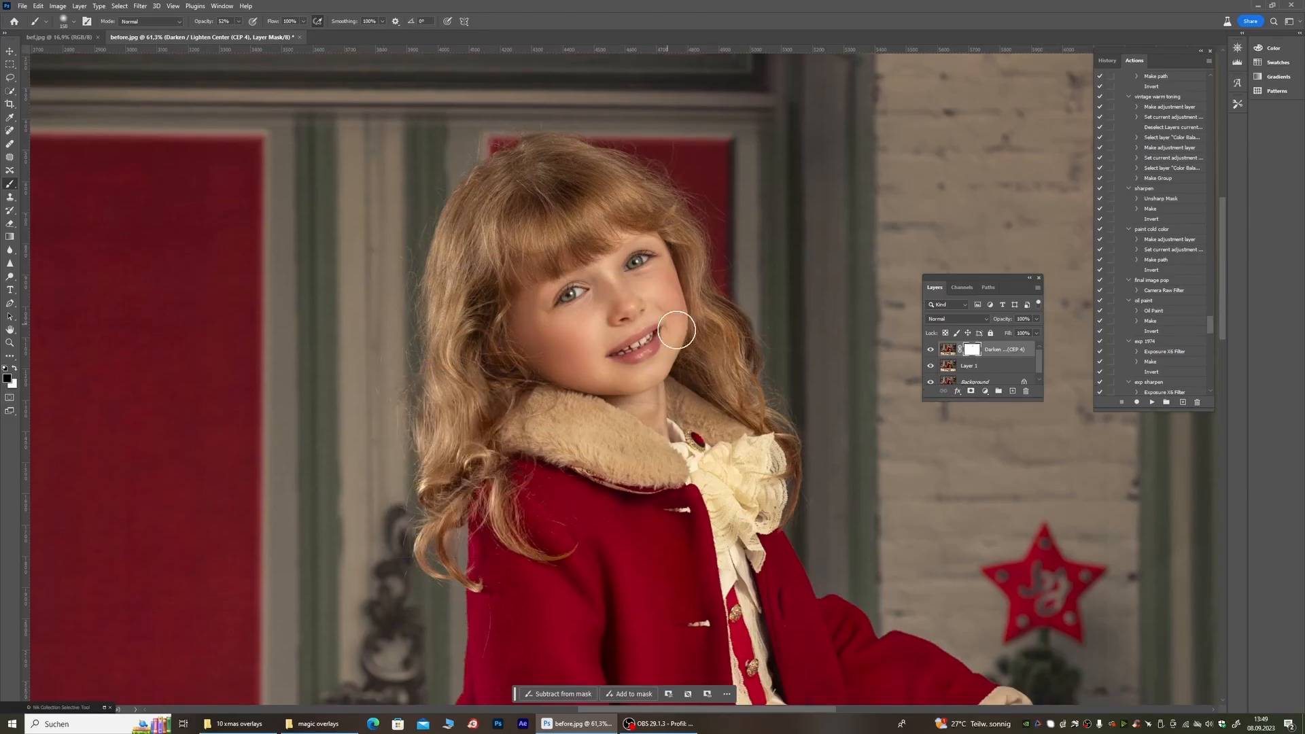
Step: Paint on the layer mask over the girl's light dress and skirt with a large soft brush at 100% opacity
scroll(667, 252, "down", 3)
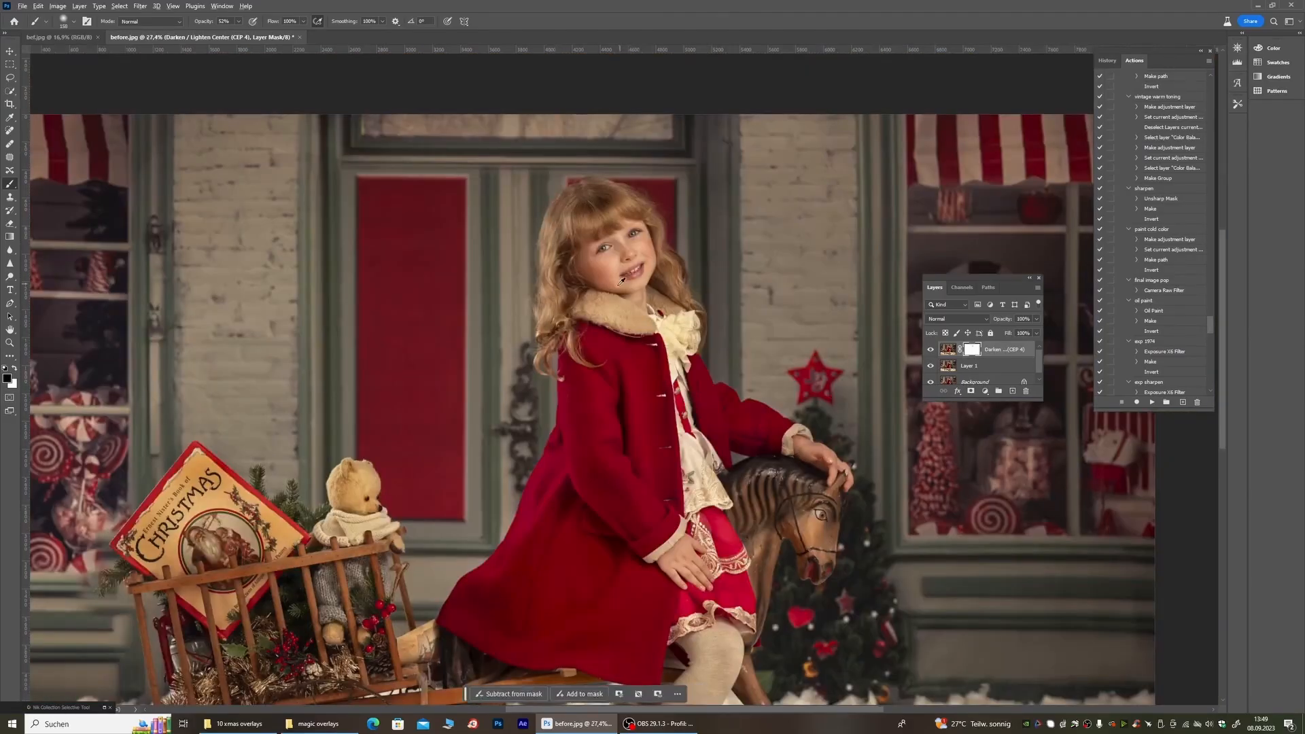
scroll(628, 482, "down", 1)
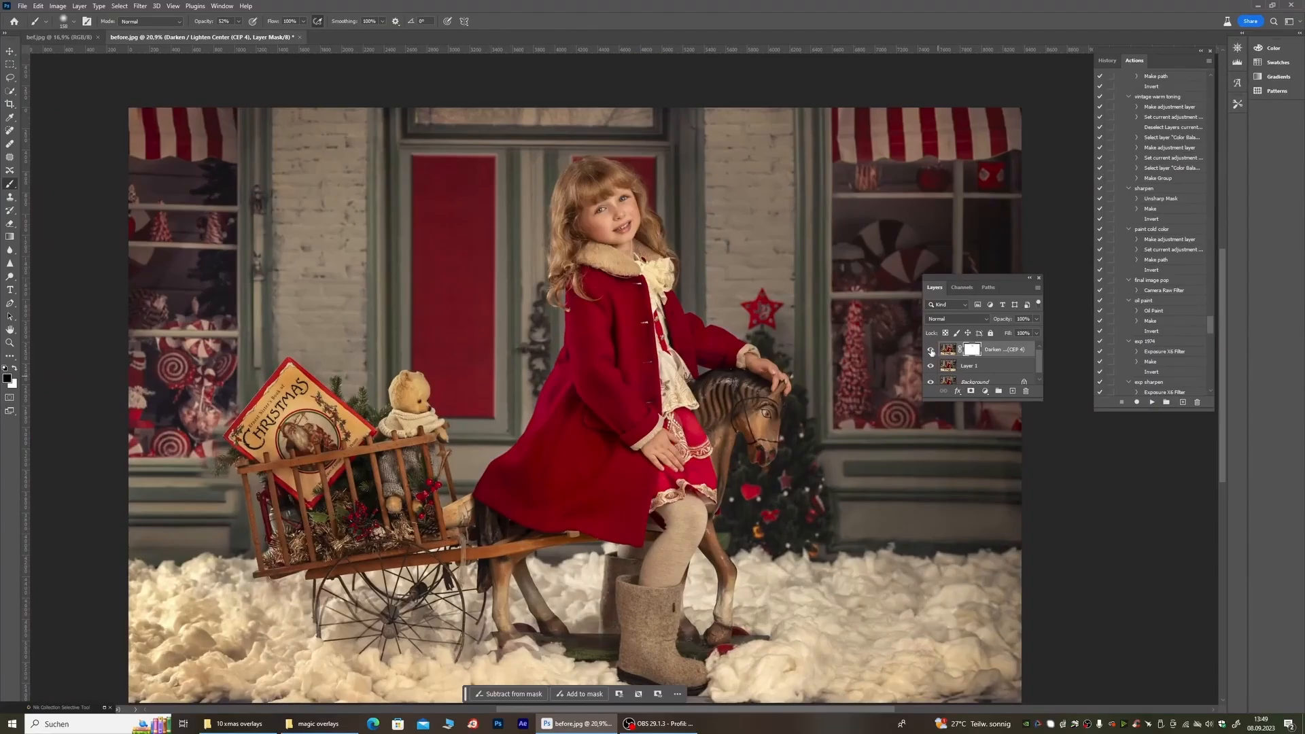
scroll(594, 401, "up", 1)
right_click(423, 370)
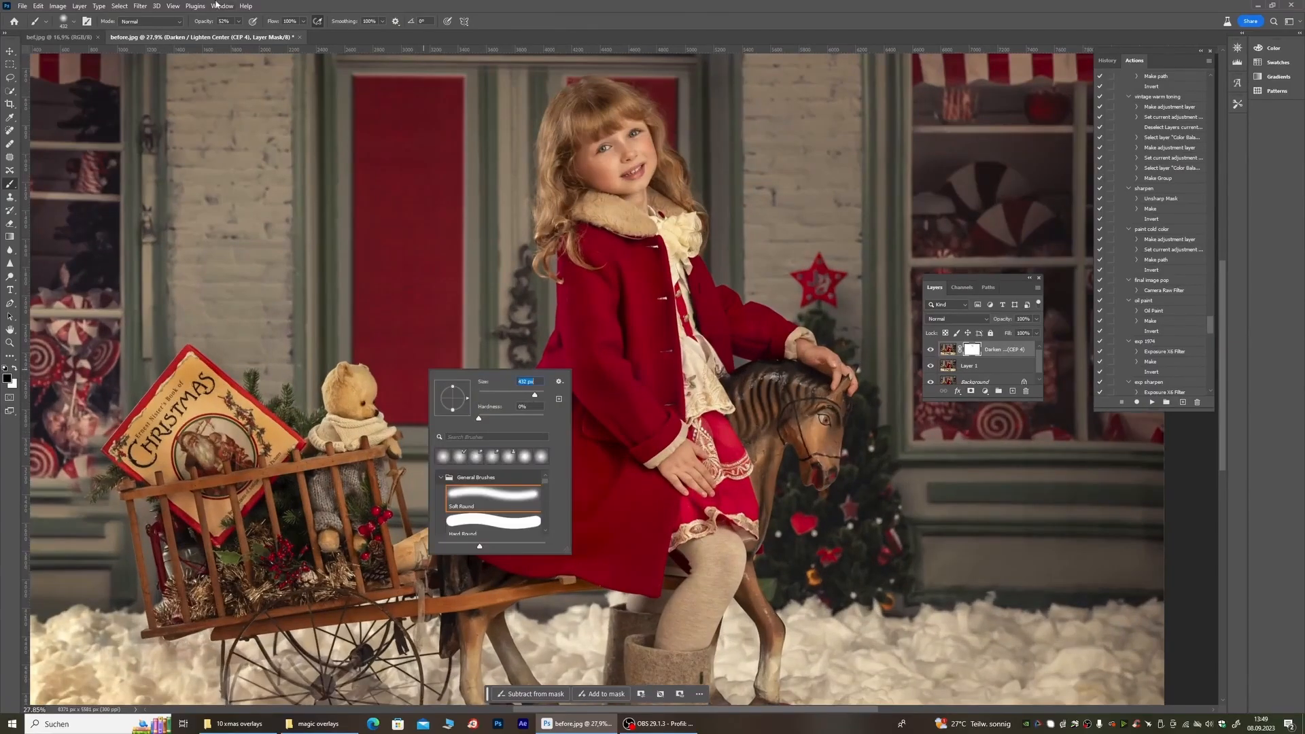
left_click_drag(237, 24, 259, 33)
mouse_move(738, 428)
left_mouse_down()
mouse_move(742, 510)
mouse_move(678, 315)
mouse_move(714, 405)
mouse_move(693, 524)
mouse_move(744, 510)
left_mouse_up()
Step: Inspect the masked layer on its own, and compare the photo with that layer hidden and shown
scroll(744, 510, "down", 2)
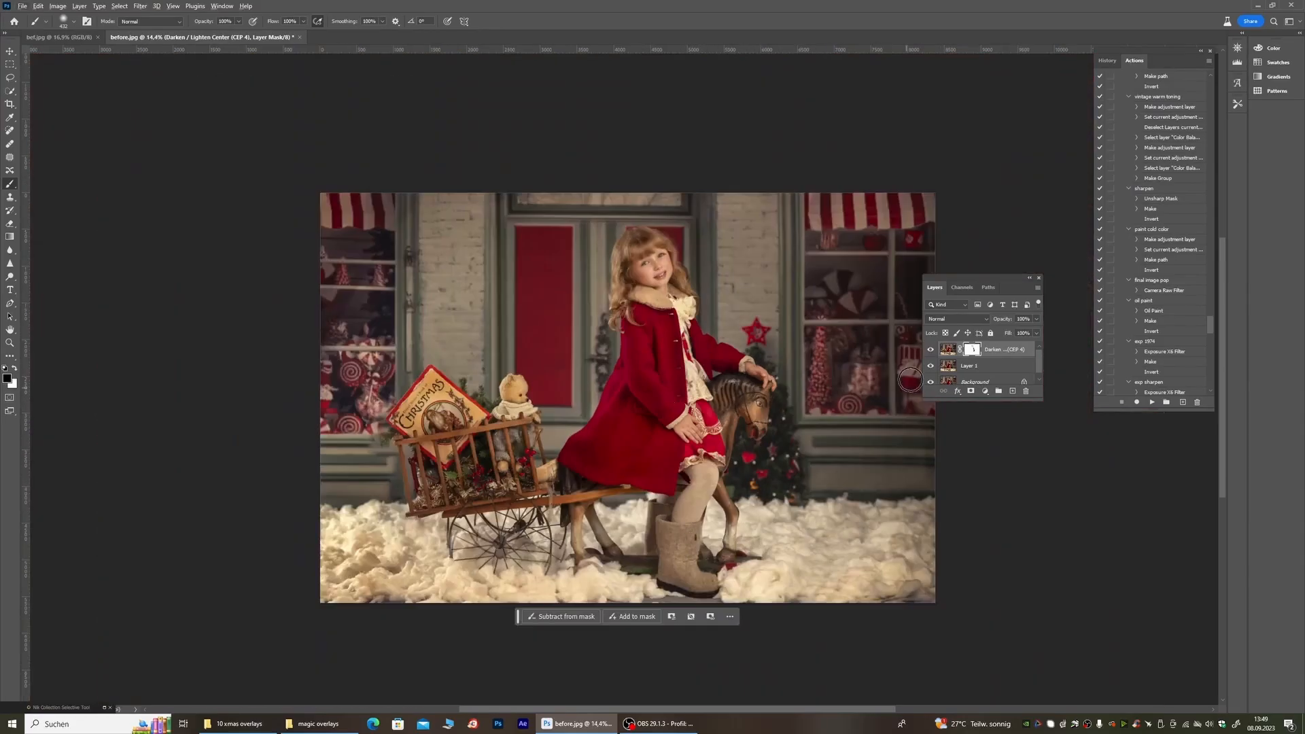
left_click(931, 349, "alt")
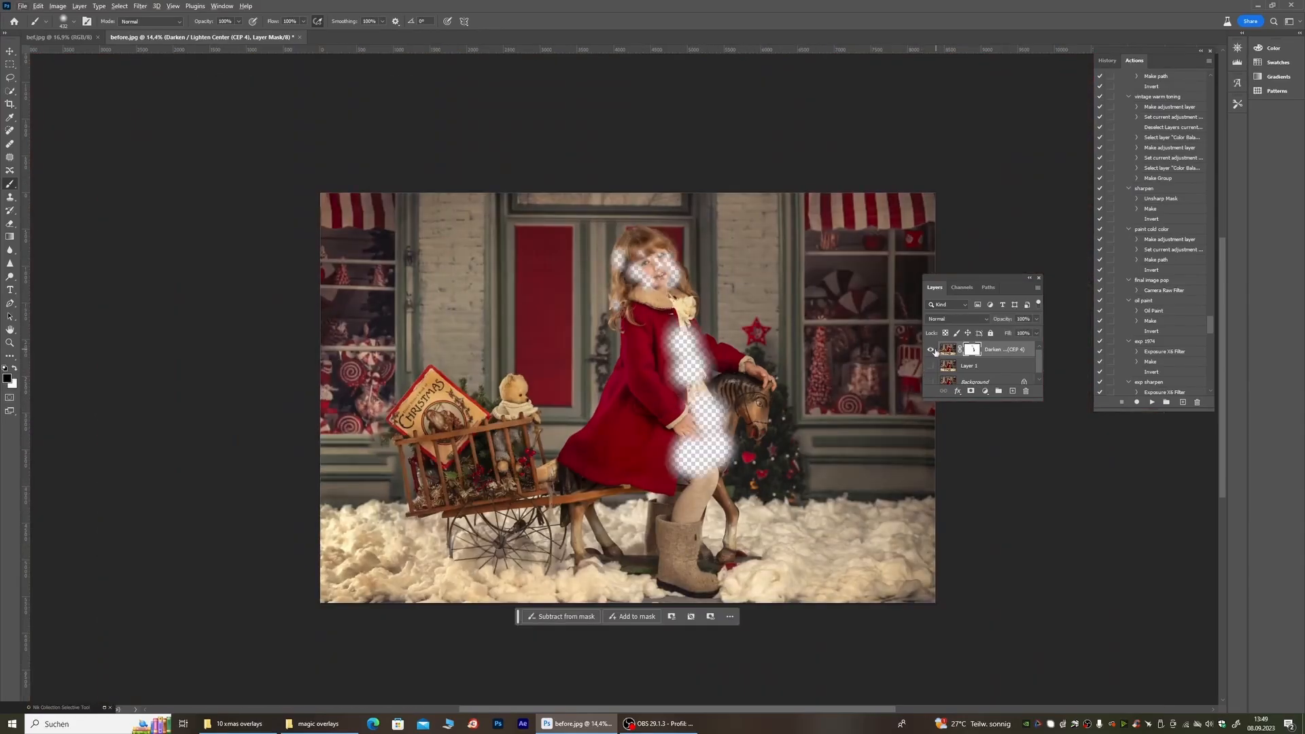
left_click(931, 349, "alt")
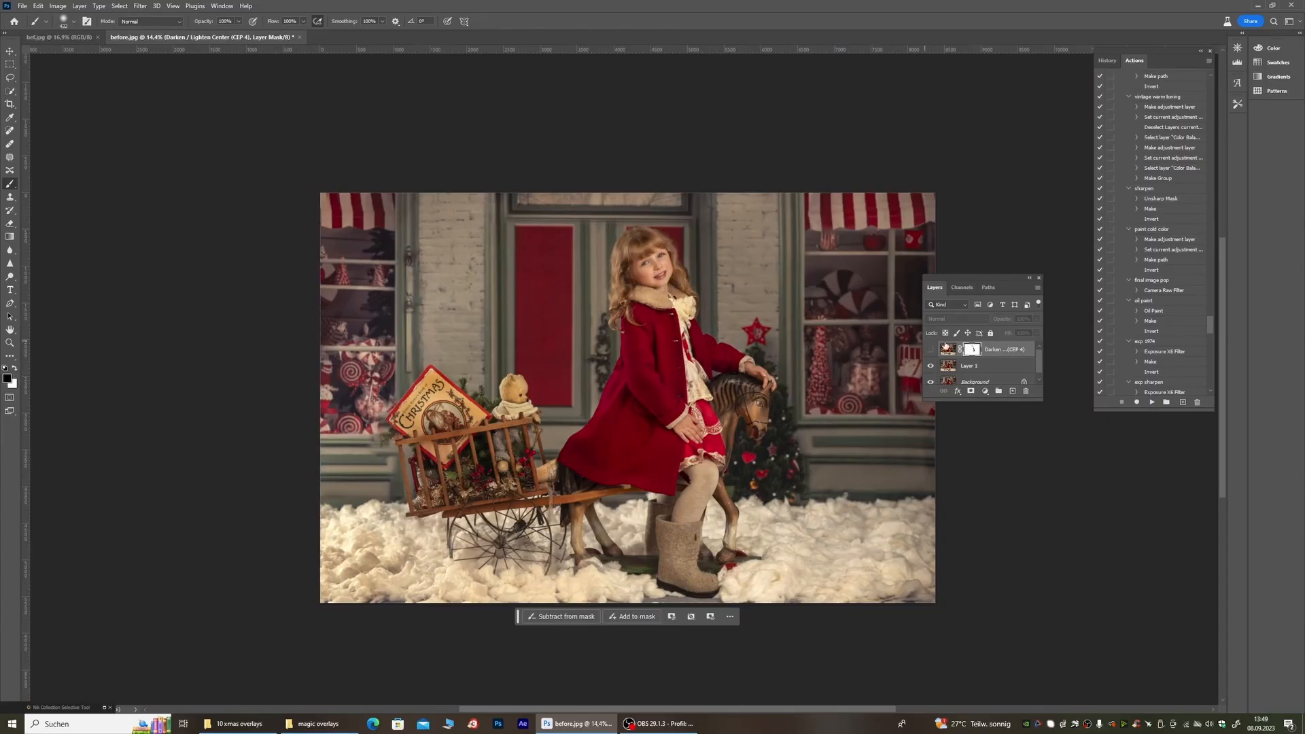
left_click(931, 350)
Step: Flatten the image and duplicate the Background layer
left_click(975, 381)
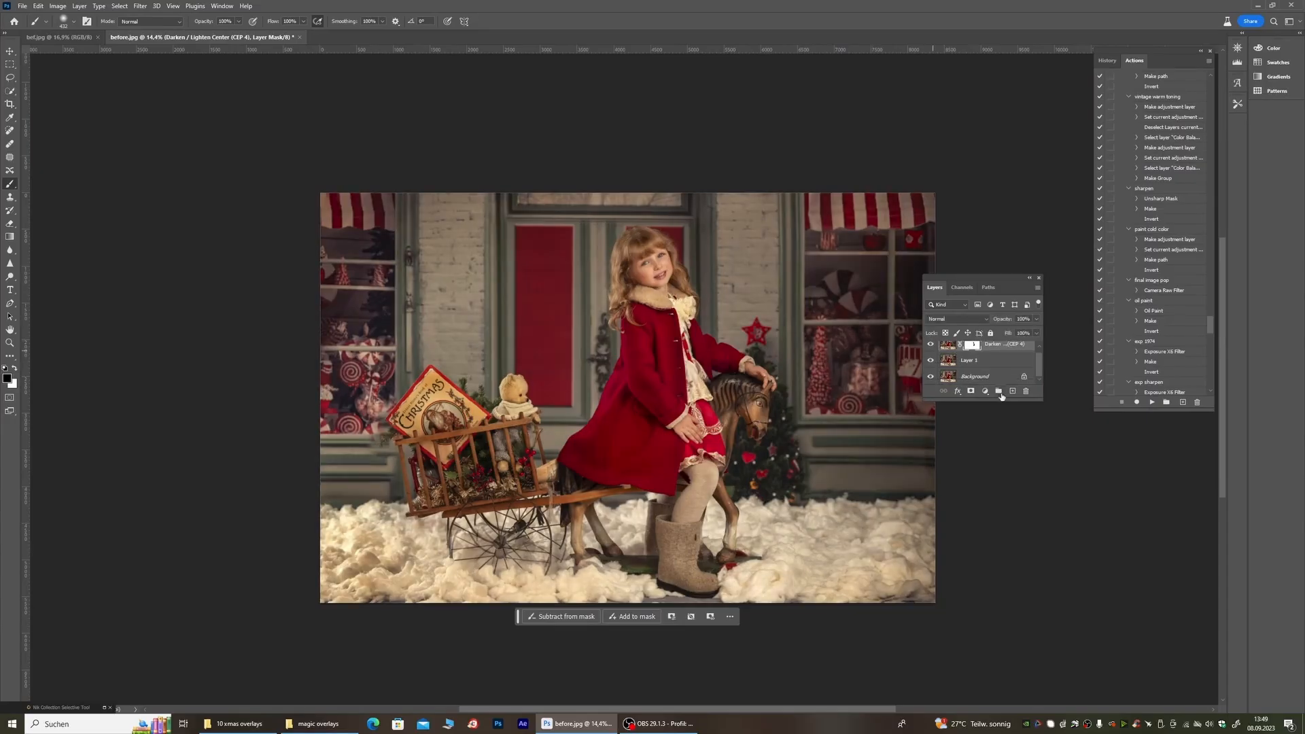
right_click(989, 375)
left_click(1012, 485)
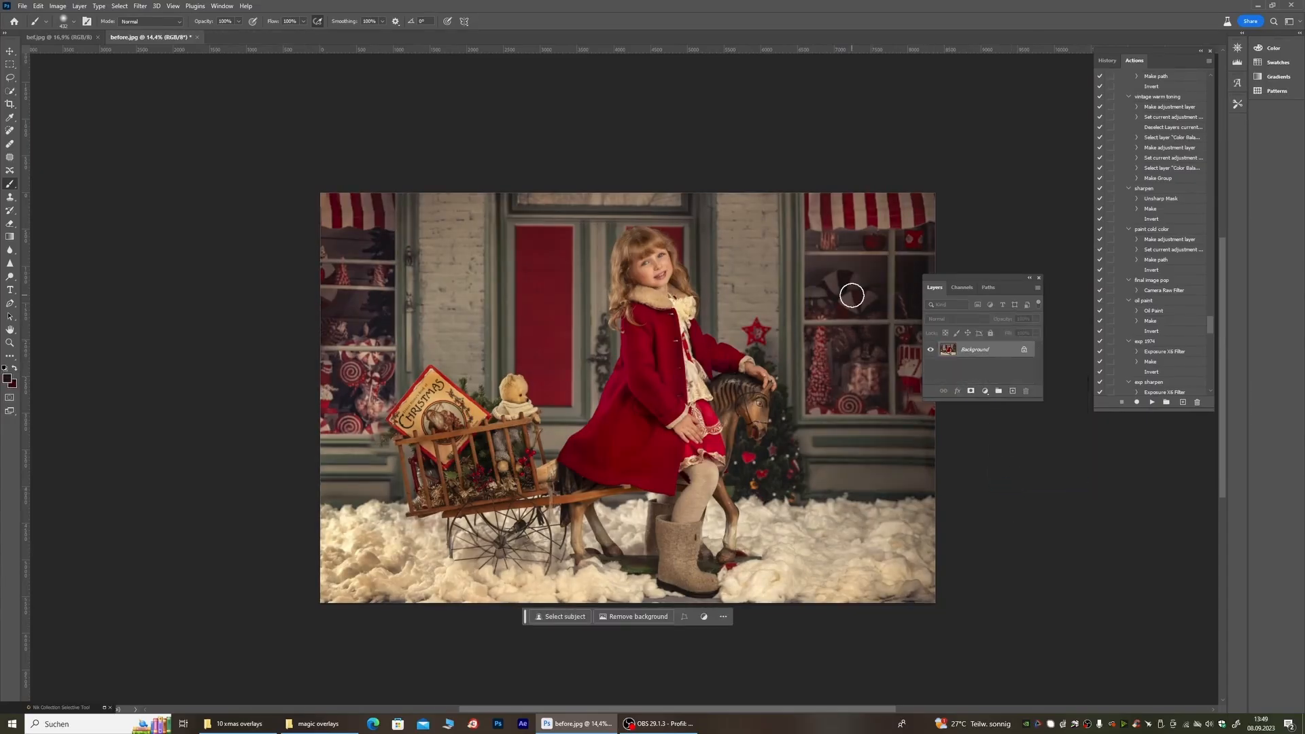
key("ctrl+j")
scroll(683, 258, "up", 8)
scroll(687, 254, "up", 3)
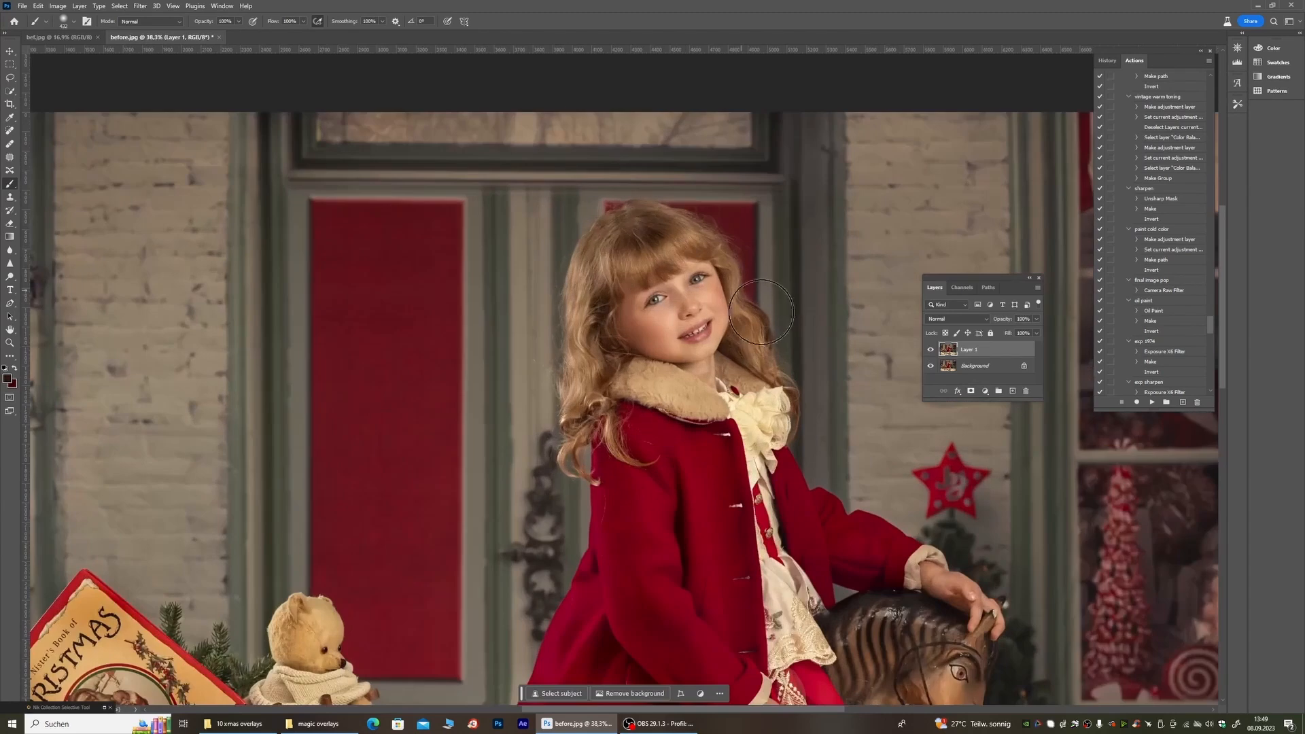
scroll(1172, 277, "up", 4)
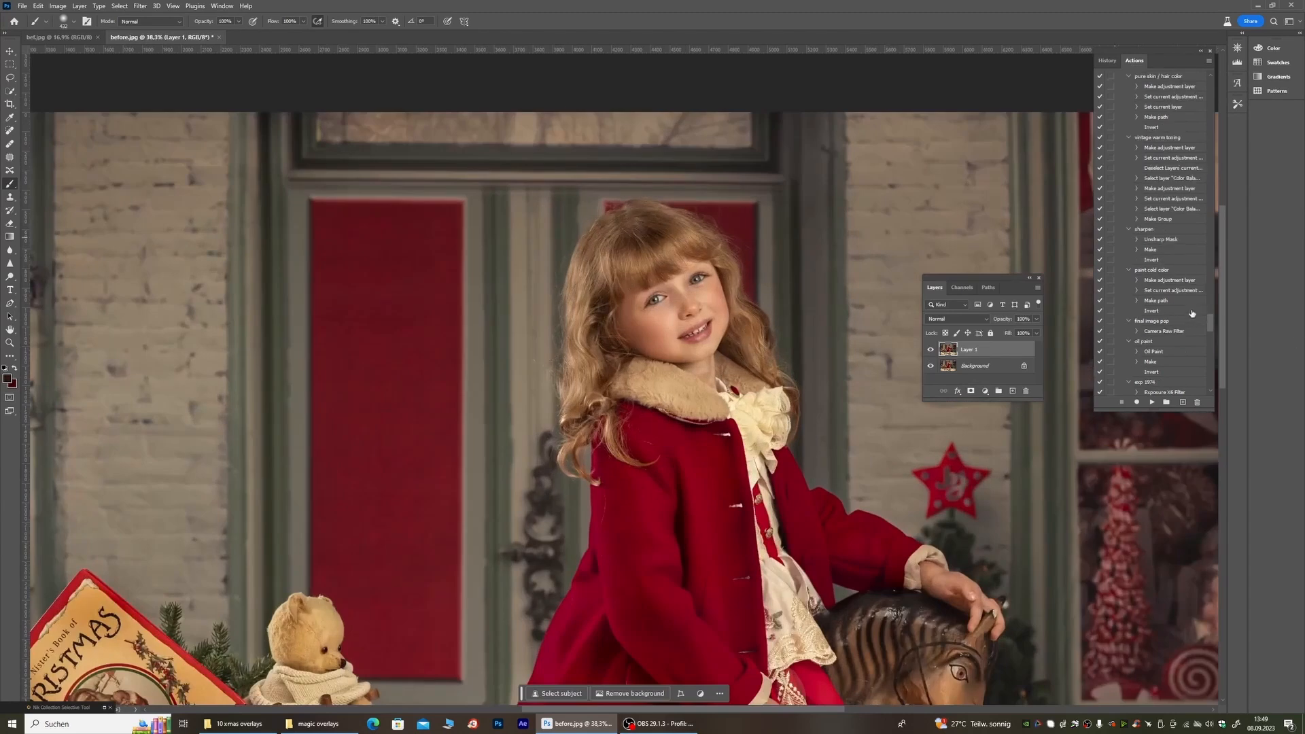
scroll(640, 176, "down", 5)
scroll(640, 177, "down", 1)
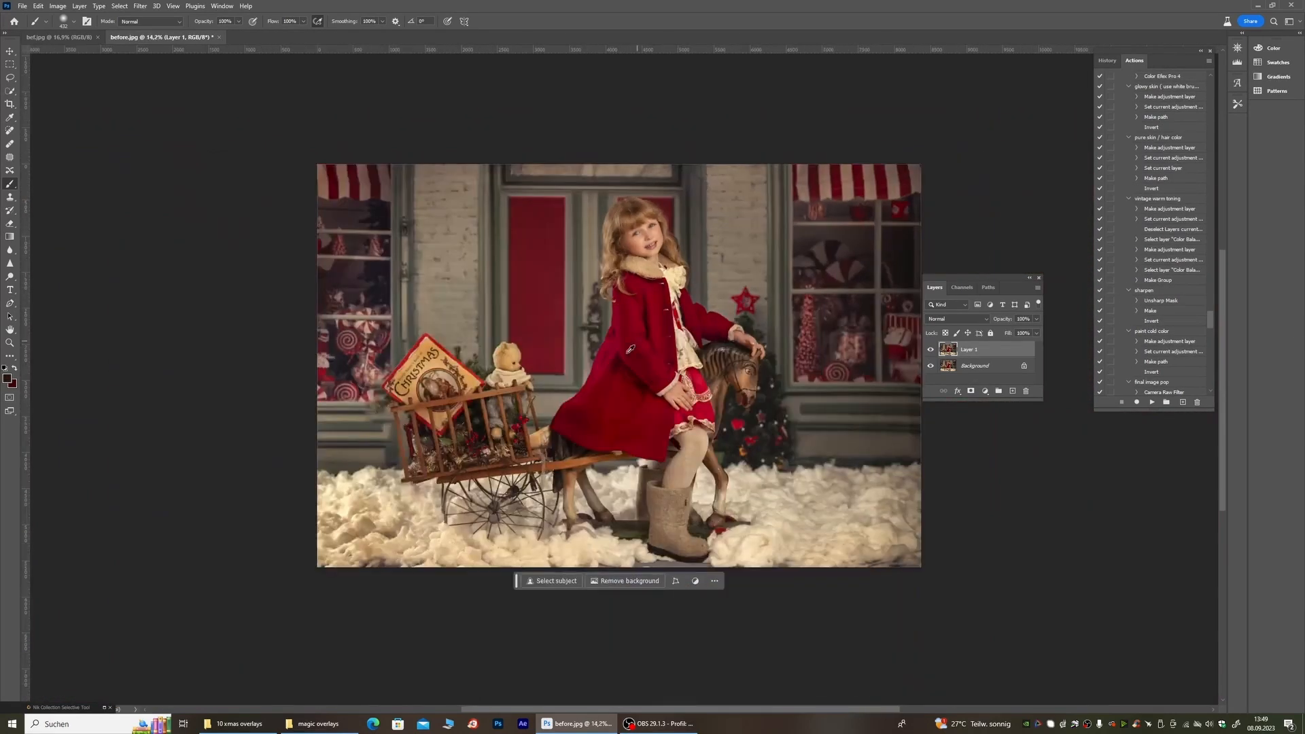
scroll(568, 232, "up", 1)
Step: In the Camera Raw filter, draw a radial gradient mask around the girl and set its exposure to +0.15
left_click(140, 6)
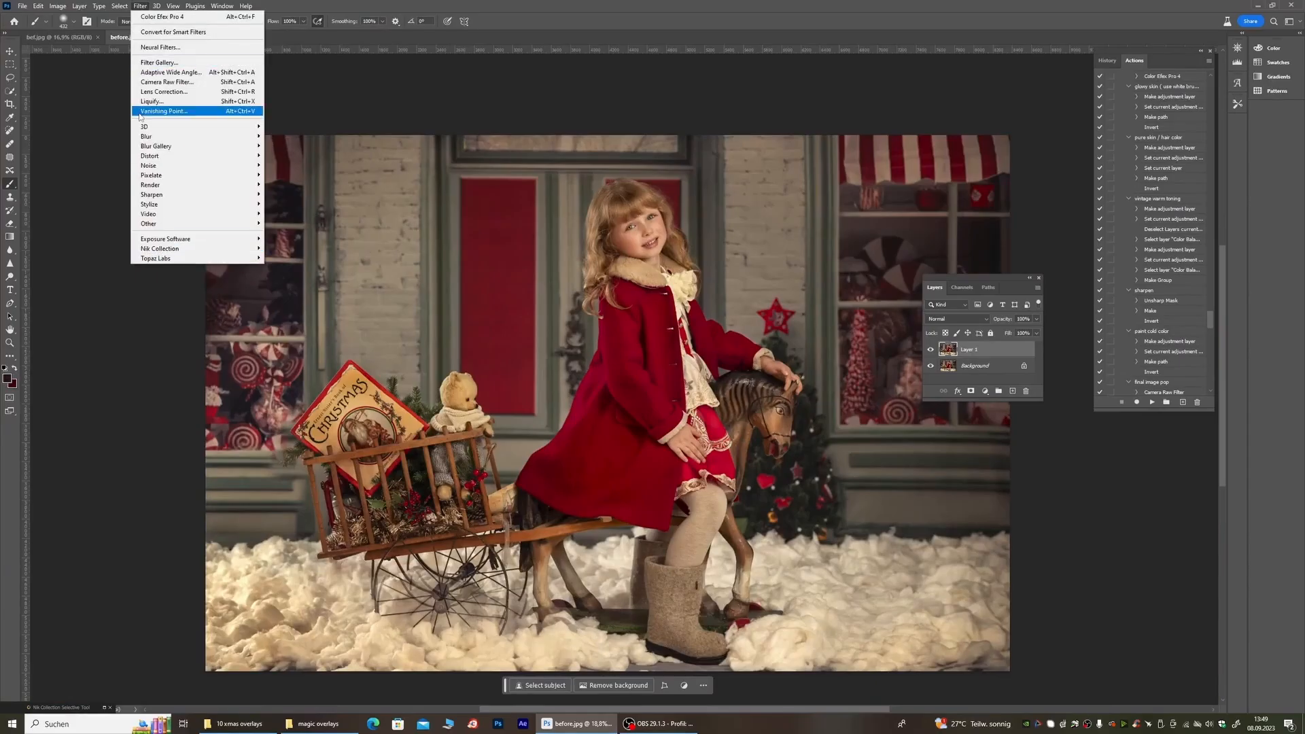
left_click(160, 82)
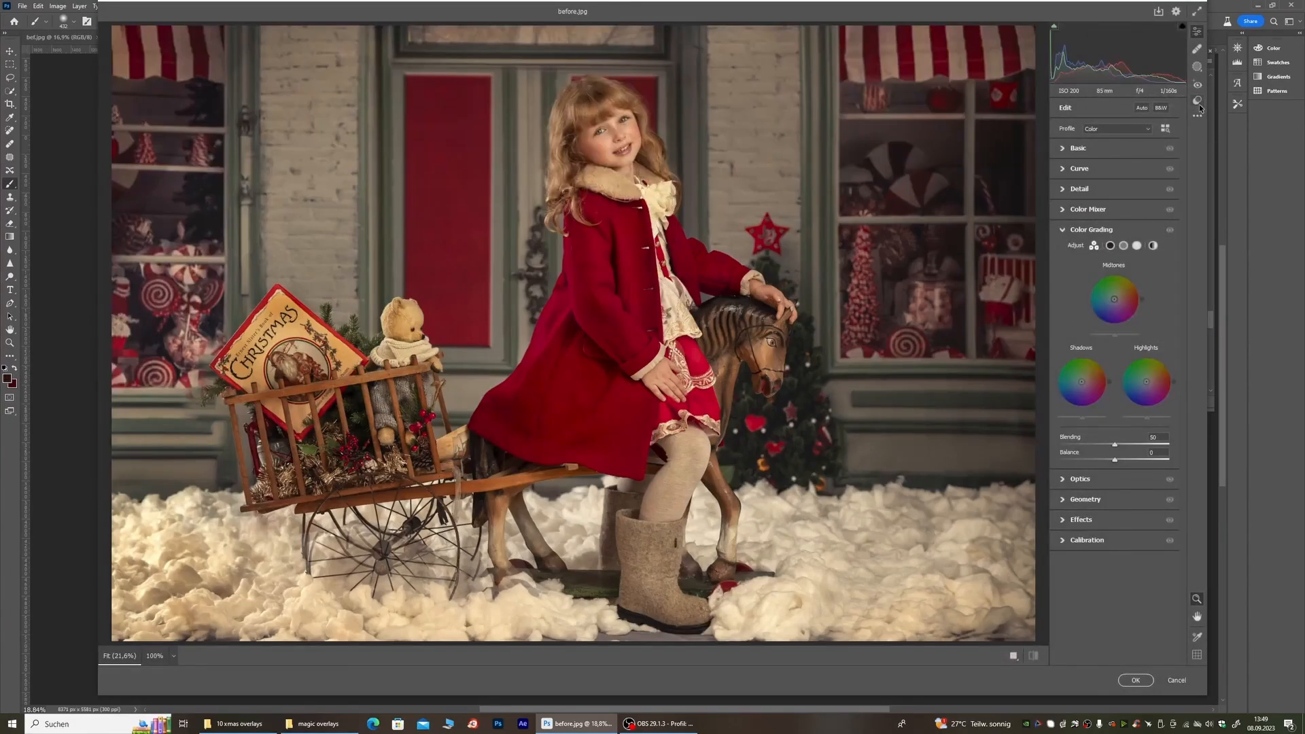
left_click(1198, 102)
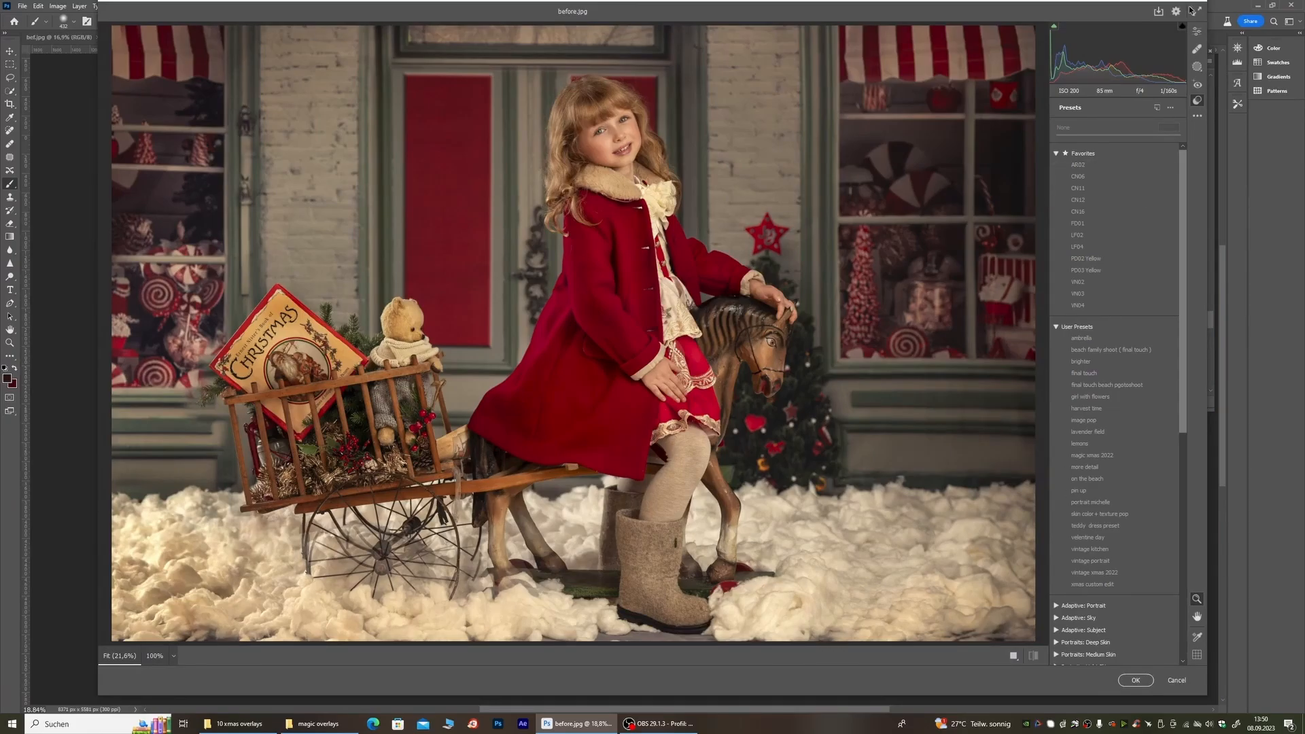
left_click(1197, 68)
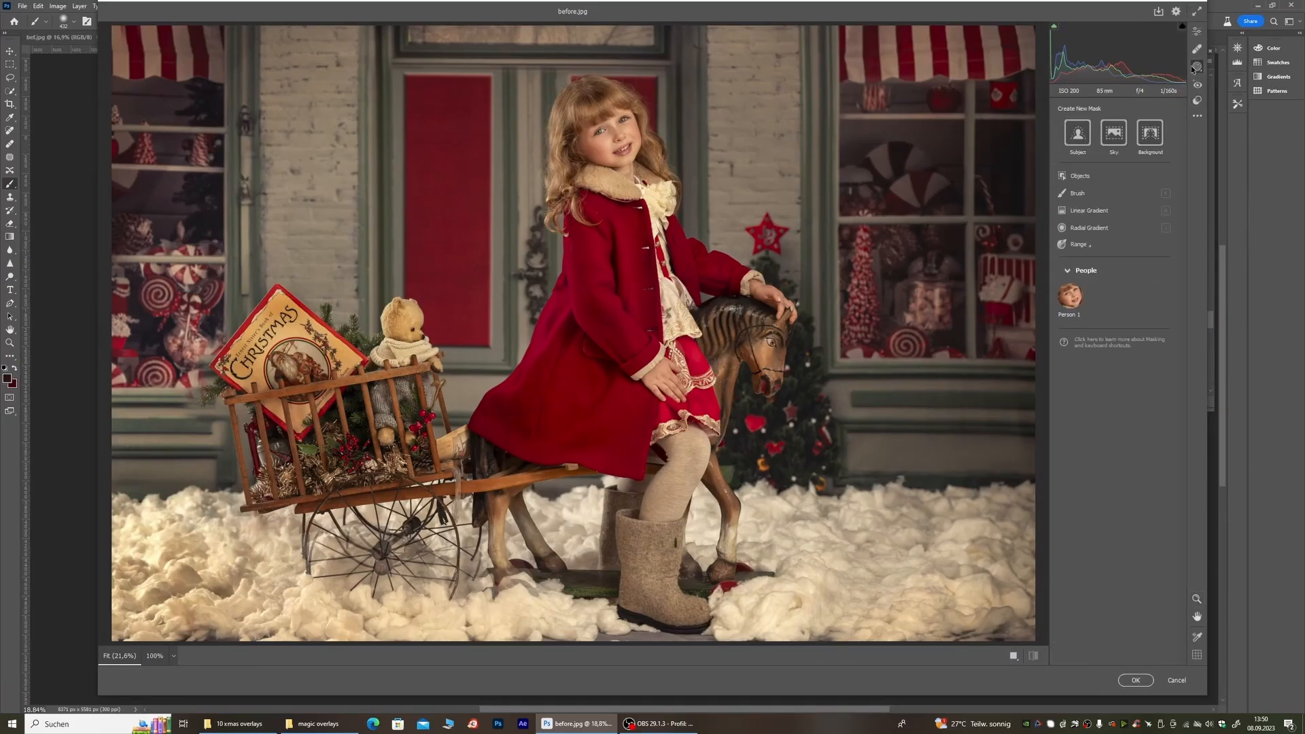
left_click(1083, 231)
left_click_drag(510, 156, 693, 306)
left_click_drag(692, 306, 780, 420)
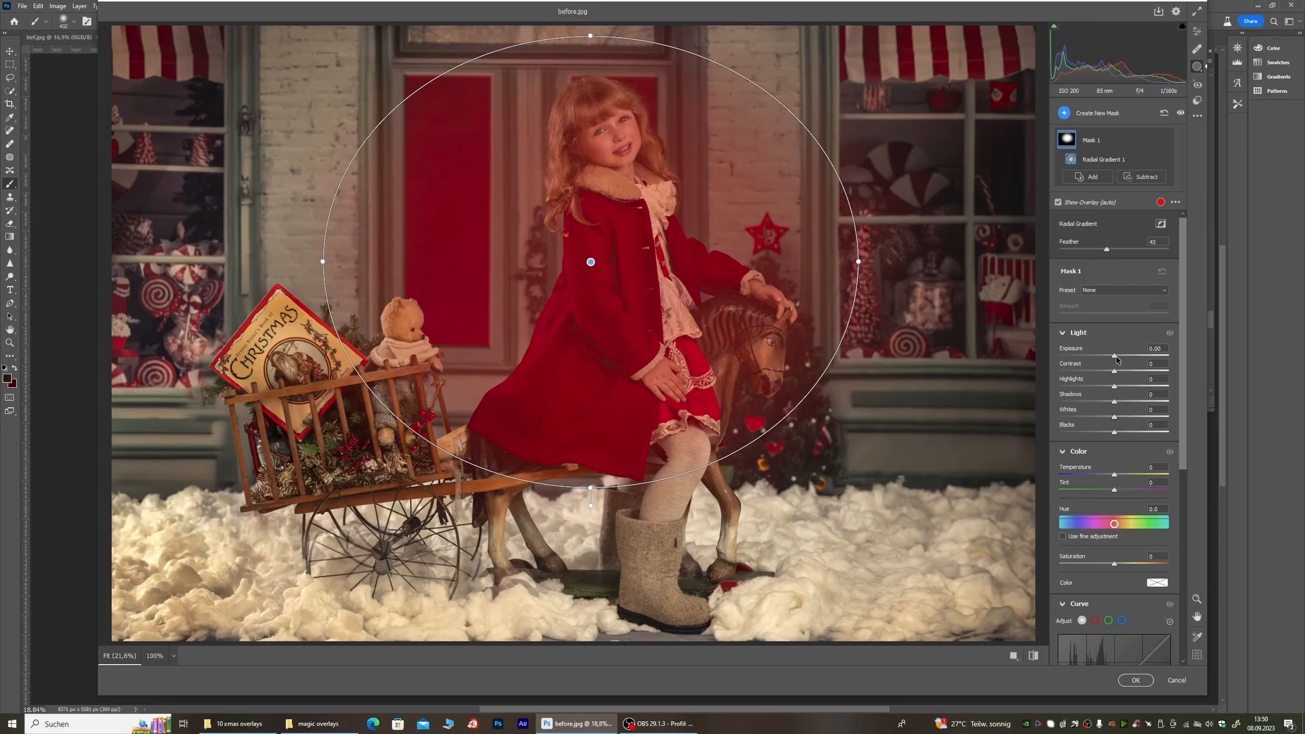
left_click_drag(1116, 359, 1118, 358)
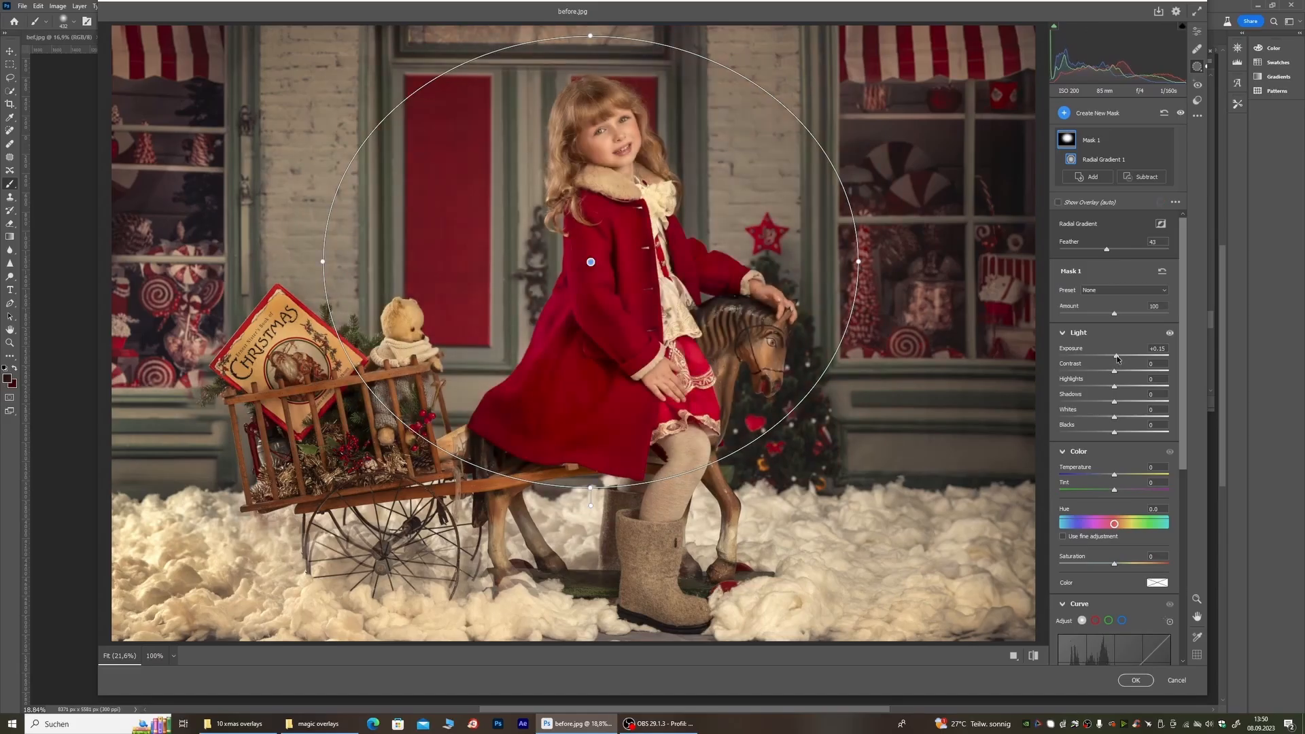
Step: Add a second, larger radial gradient to Mask 1, invert it, and set the mask's exposure to -0.20
left_click(1086, 178)
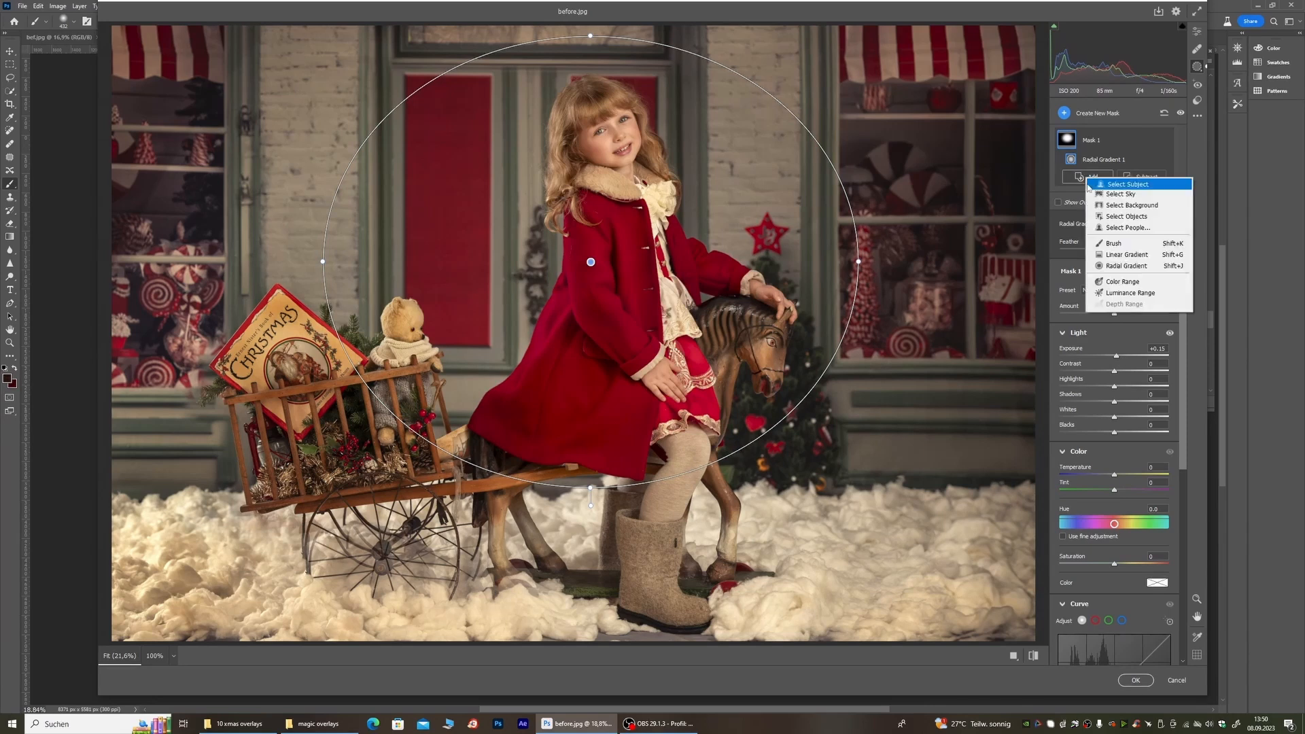
left_click(1137, 271)
left_click_drag(348, 93, 817, 489)
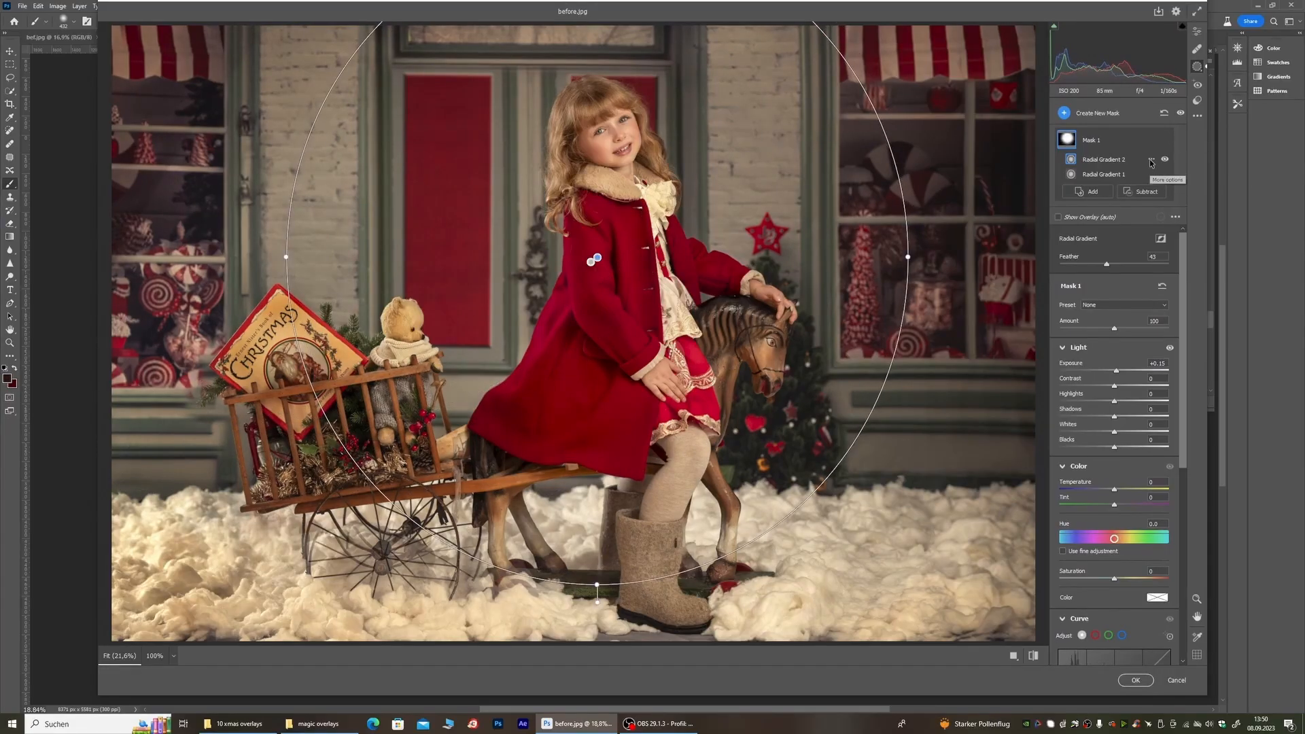
left_click(1151, 161)
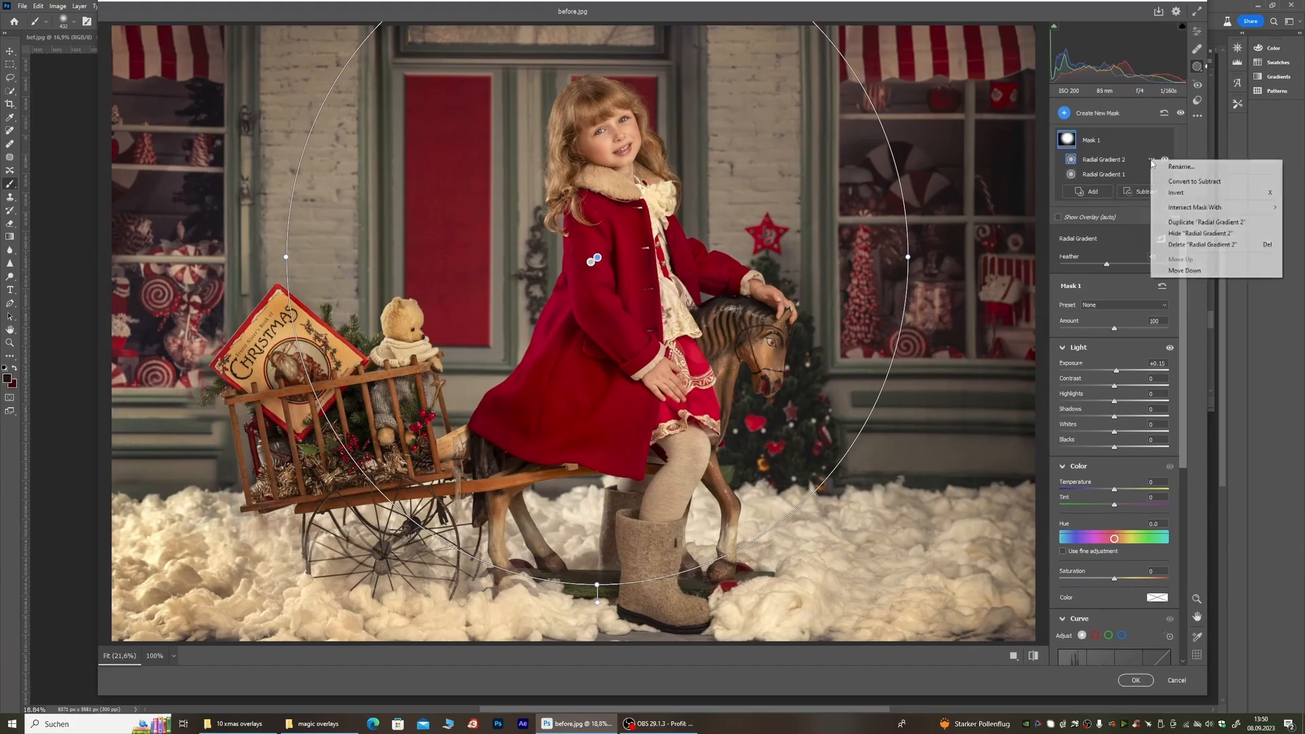
left_click(1182, 193)
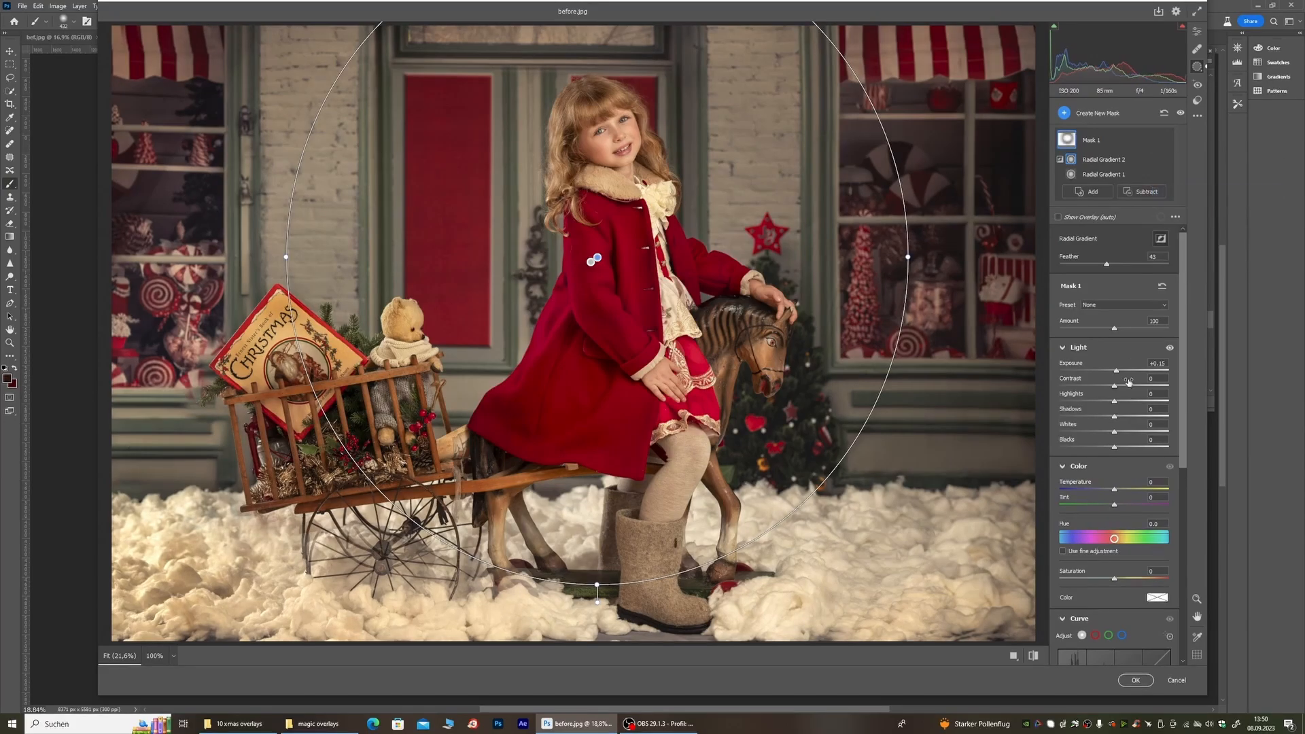
left_click_drag(1115, 372, 1111, 371)
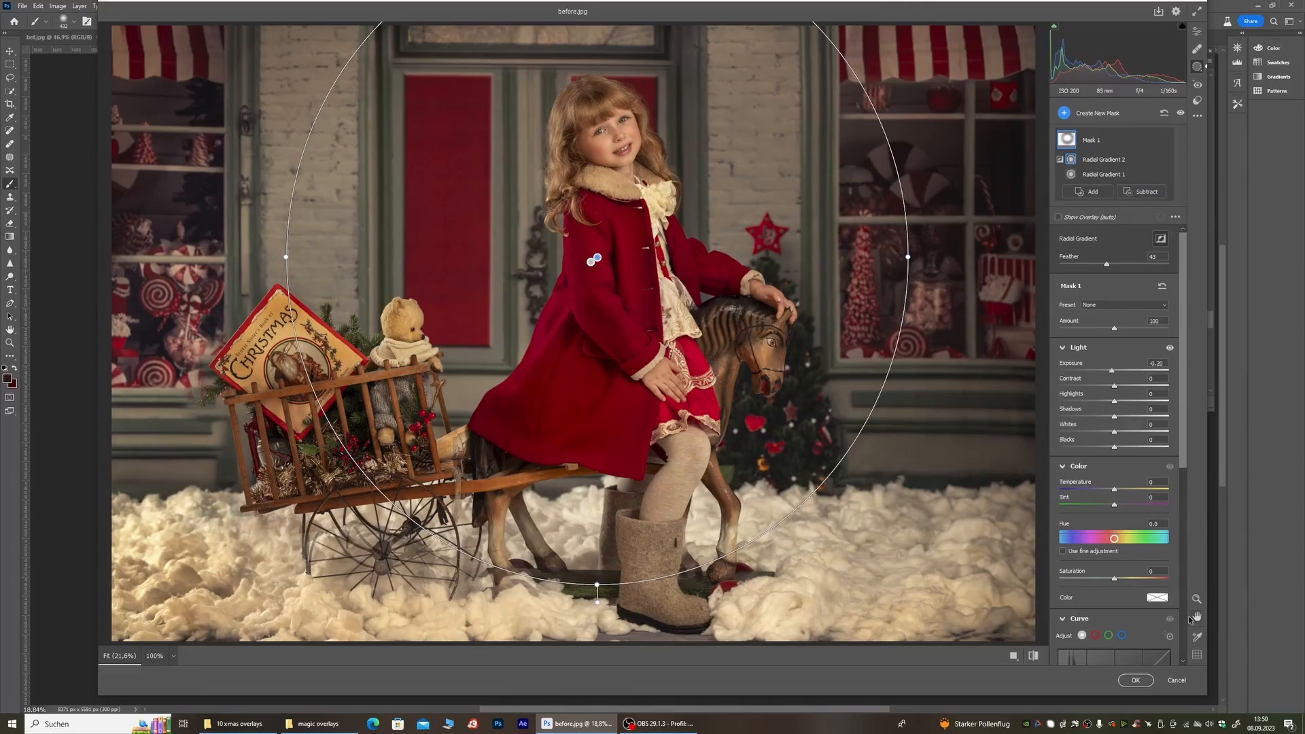
Step: Cancel all Camera Raw changes and dismiss the filter
left_click(1176, 680)
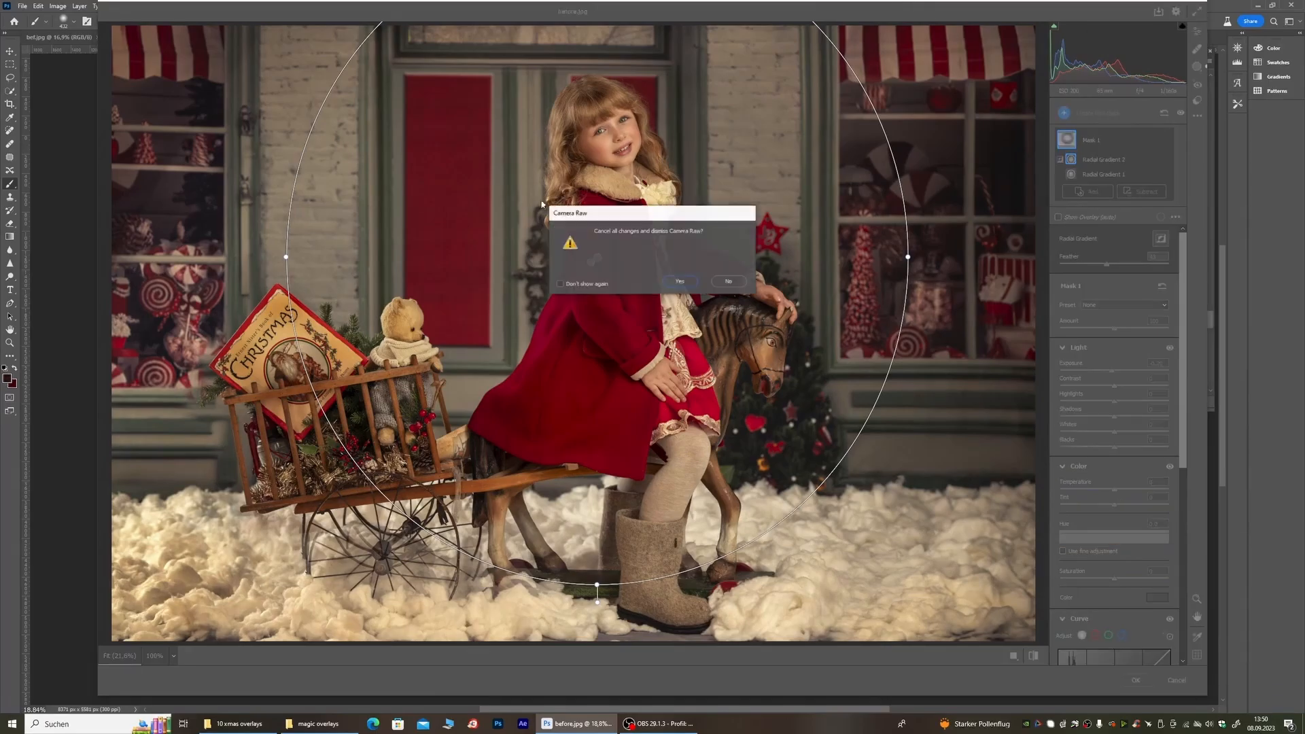
left_click(677, 285)
scroll(547, 291, "down", 2)
scroll(548, 291, "up", 3)
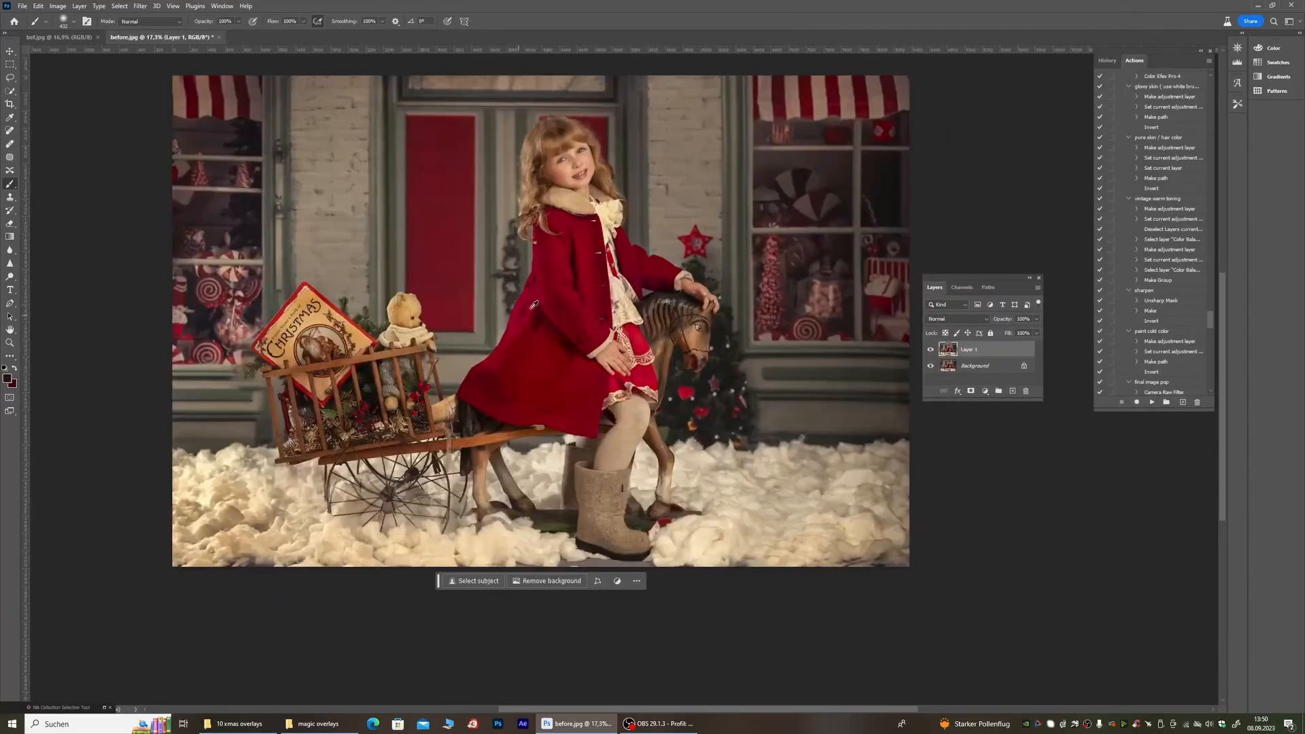
Step: Run the glowy skin action on the duplicated portrait layer
scroll(548, 291, "down", 1)
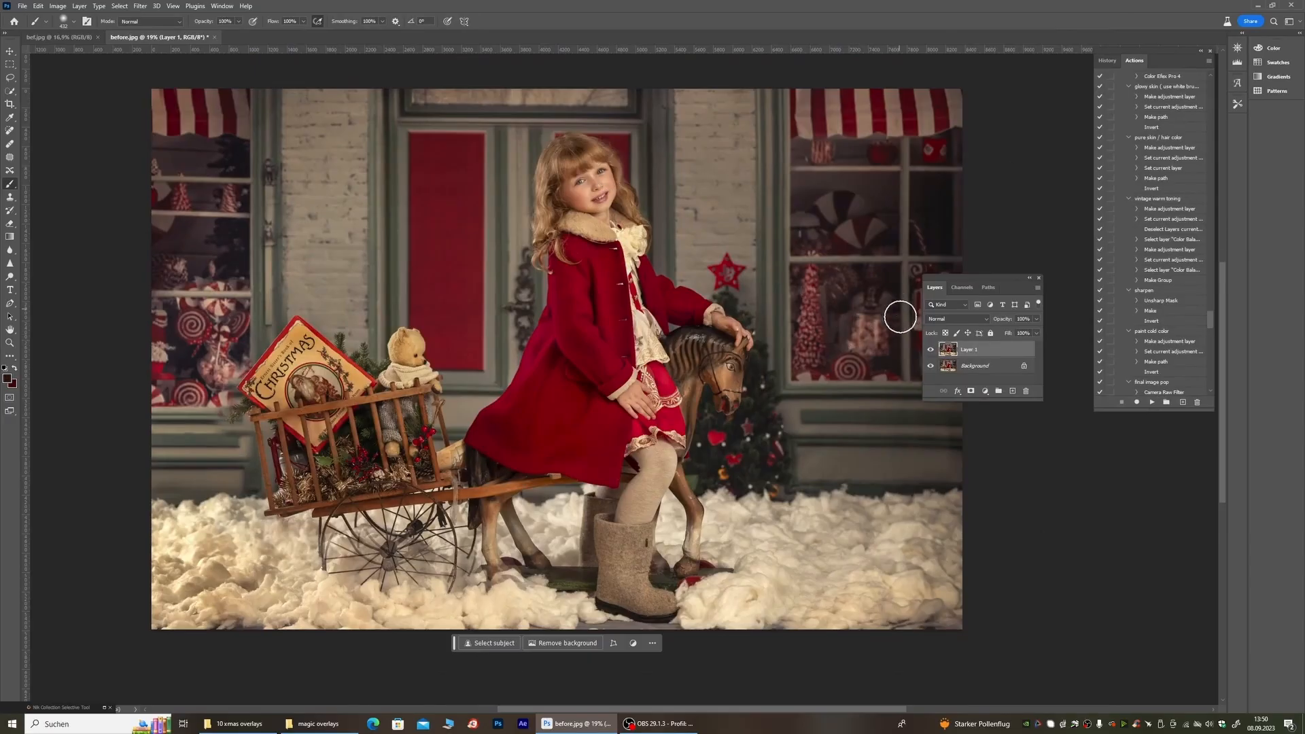
scroll(1171, 286, "up", 4)
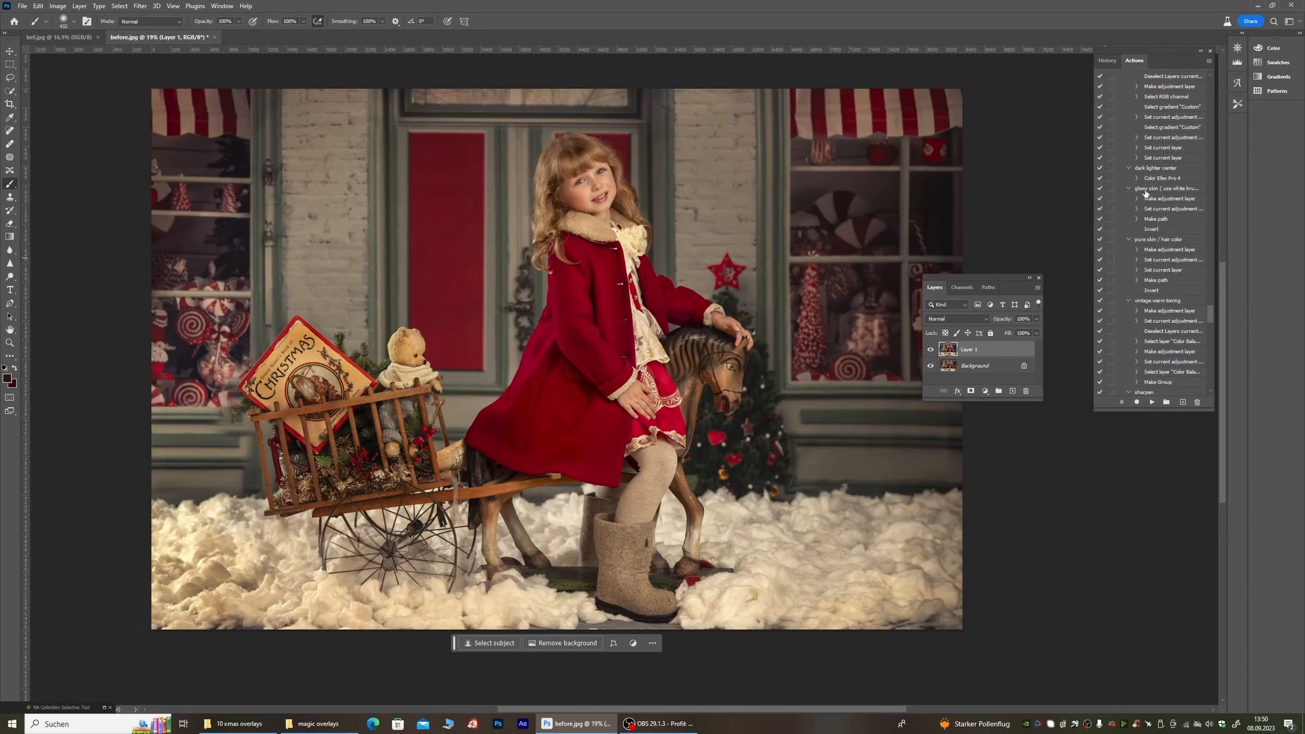
left_click(1146, 190)
left_click(1152, 401)
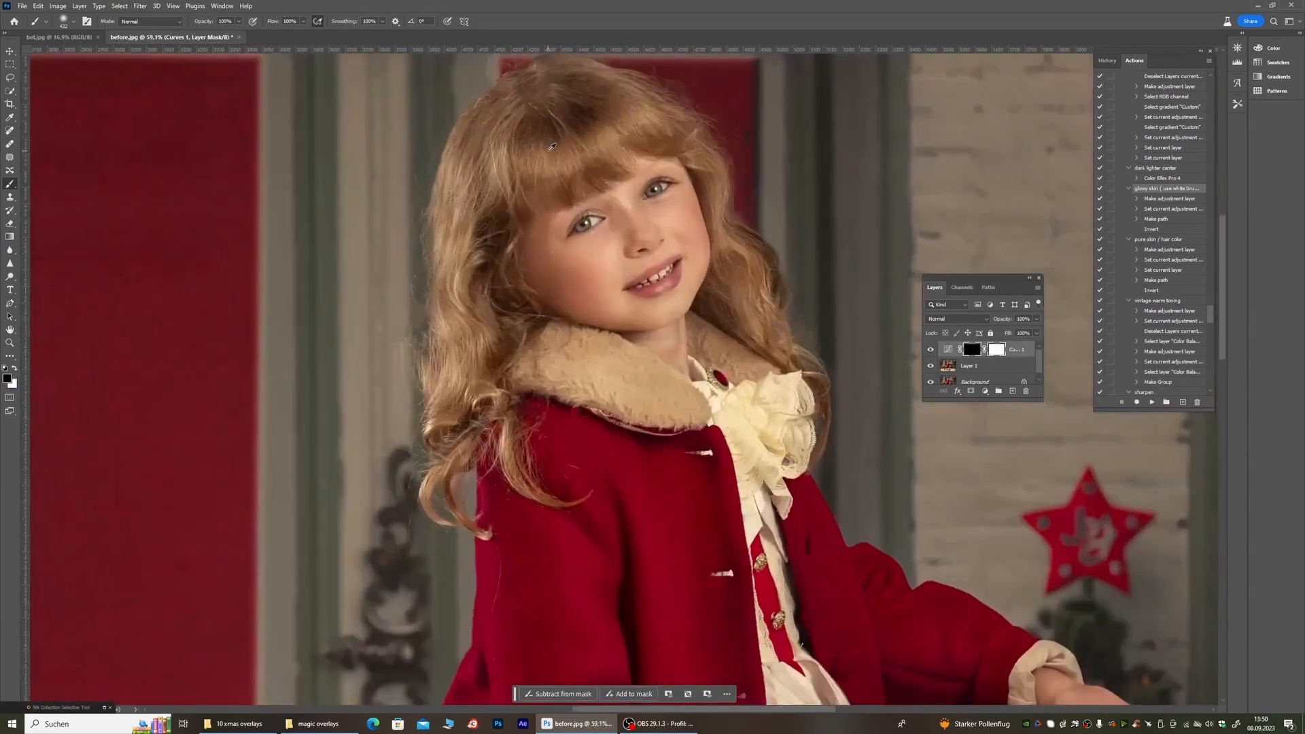
Step: Paint highlights on the girl's face in the Curves mask with small soft white brushes at 12% opacity
left_click(15, 368)
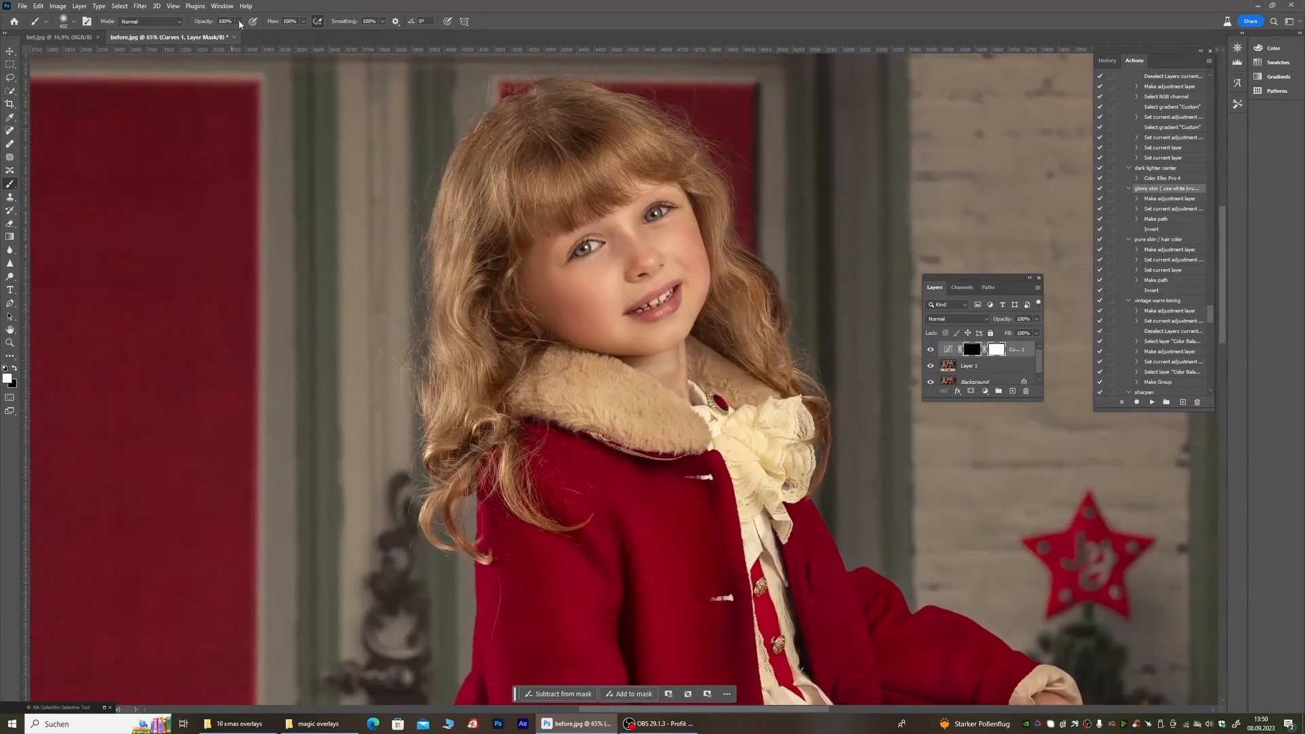
left_click(240, 23)
right_click(481, 280)
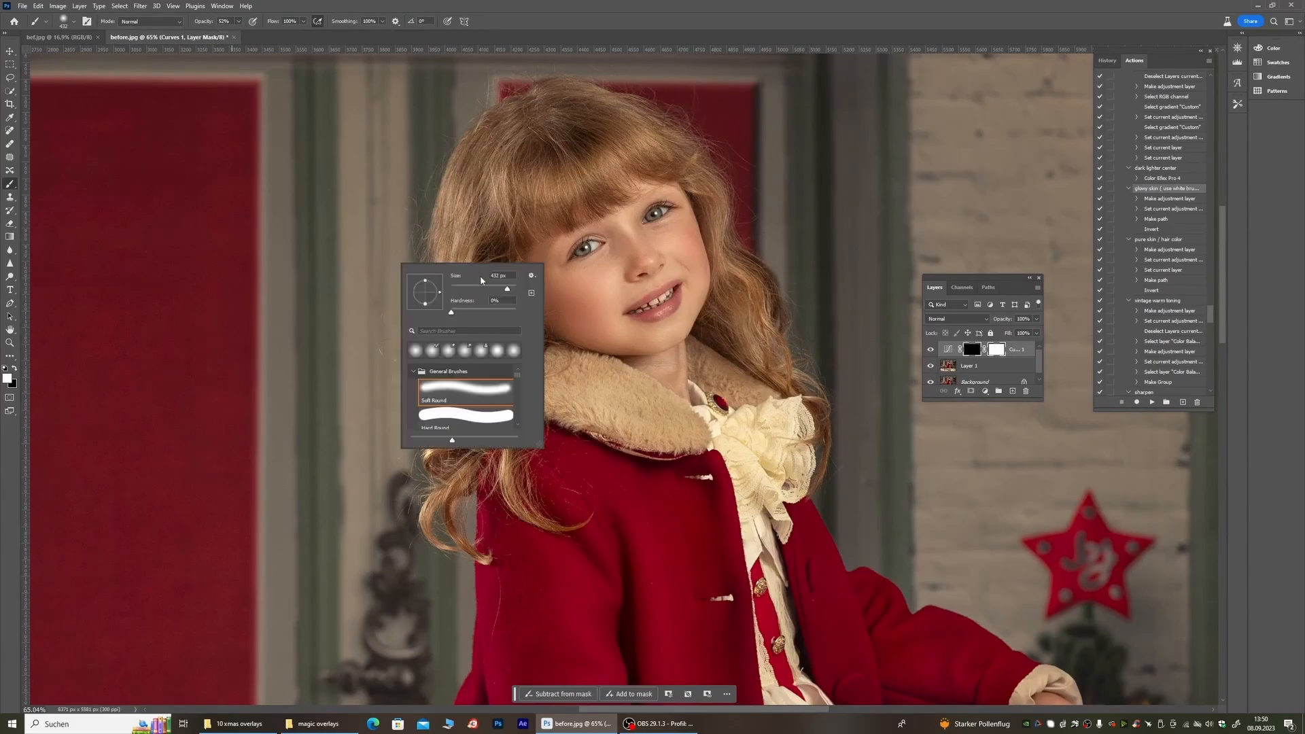
left_click(470, 289)
left_click(626, 226)
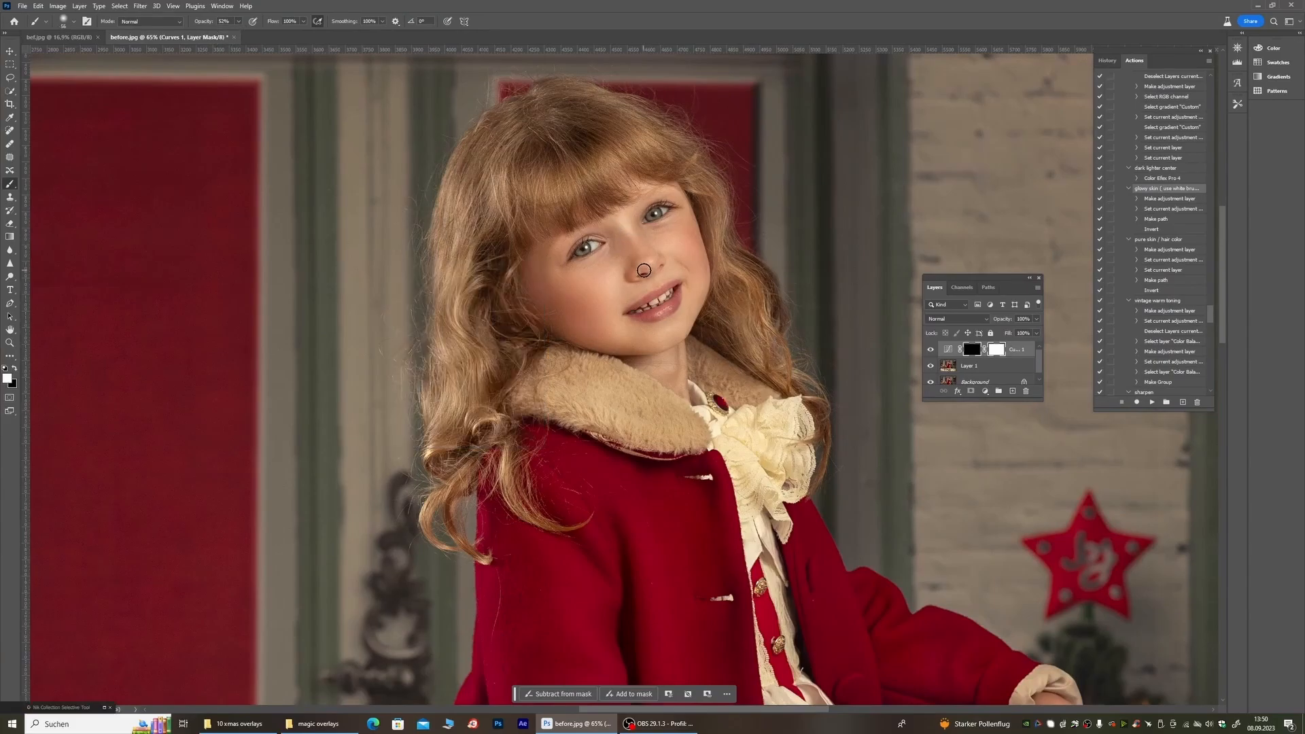
right_click(473, 321)
left_click(458, 354)
left_click(604, 302)
left_click_drag(669, 245, 692, 272)
right_click(364, 290)
left_click(427, 317)
left_click(638, 317)
Step: Soften the facial highlights by painting black on the Curves mask with a larger soft brush of about 146 px
left_click(12, 367)
right_click(284, 282)
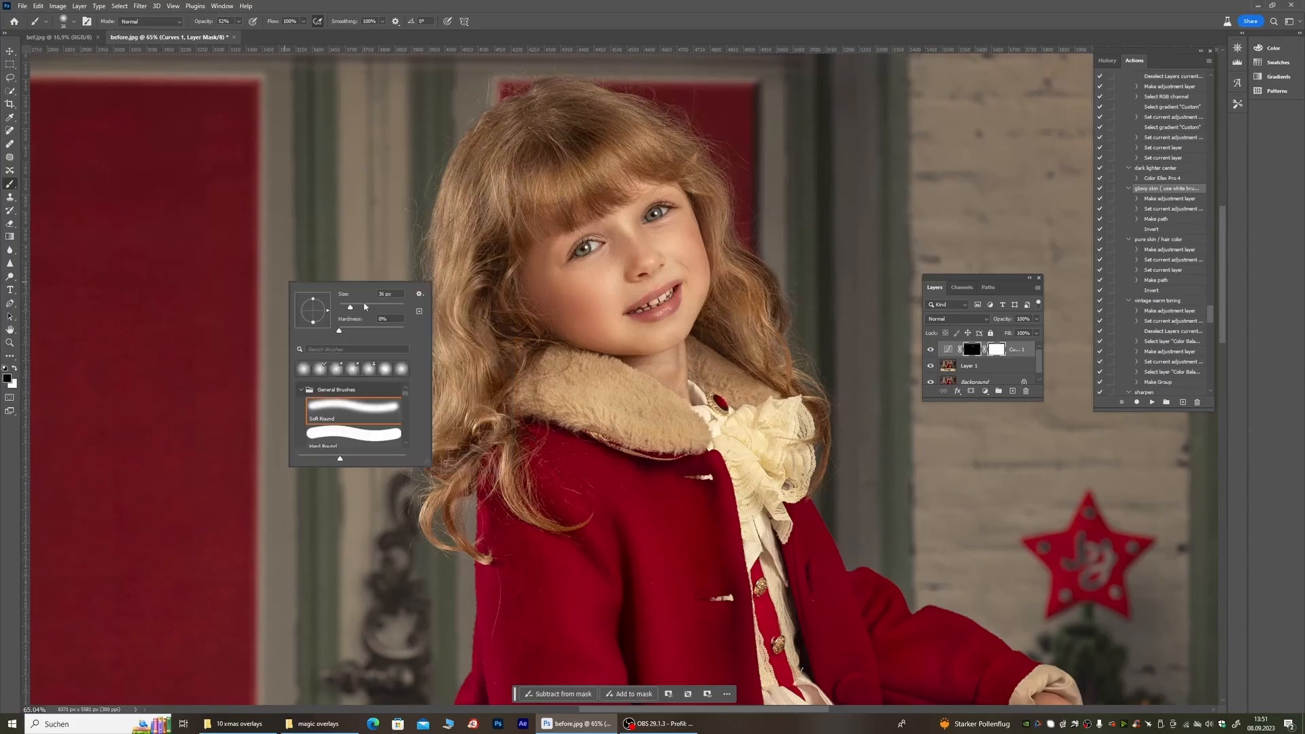
left_click(378, 311)
left_click(626, 338)
mouse_move(697, 295)
left_mouse_down()
mouse_move(687, 322)
mouse_move(621, 289)
mouse_move(653, 269)
mouse_move(695, 284)
left_mouse_up()
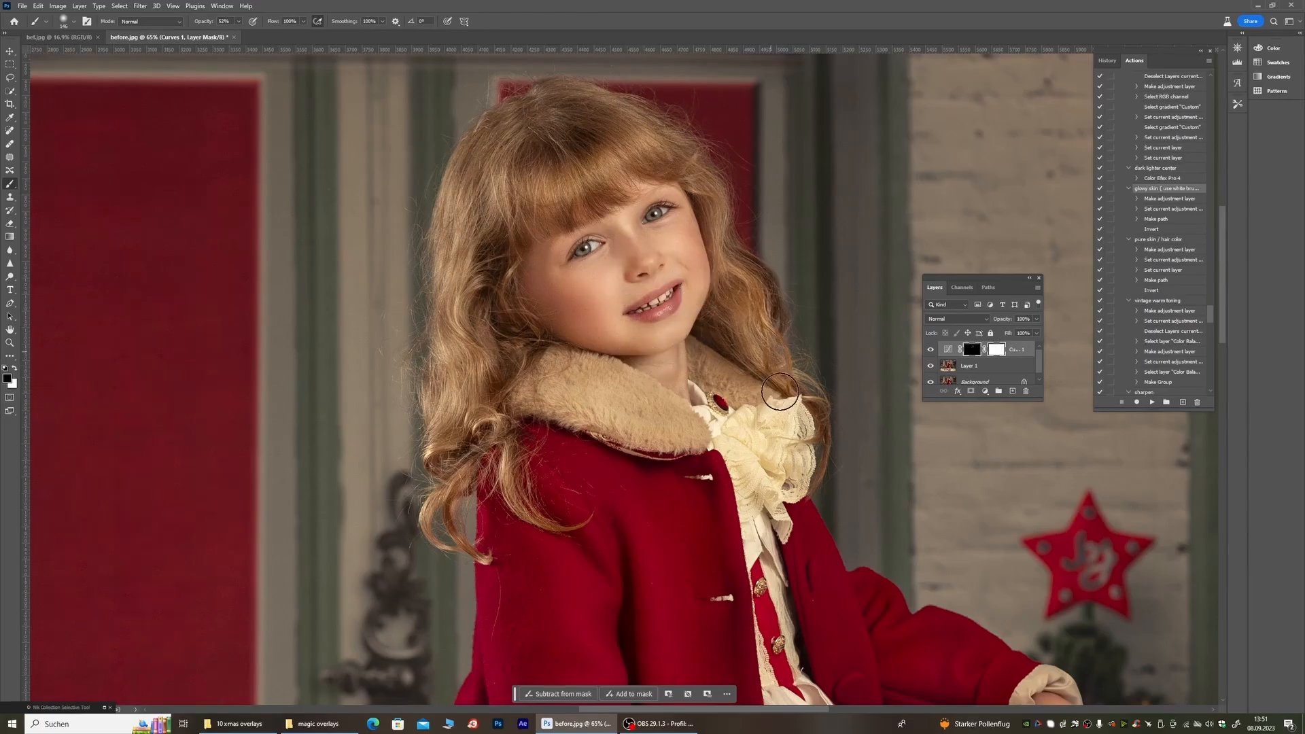
Step: Compare the portrait with and without the glowy skin Curves layer, at full view and close up on the face
scroll(610, 204, "down", 4)
scroll(780, 206, "down", 4)
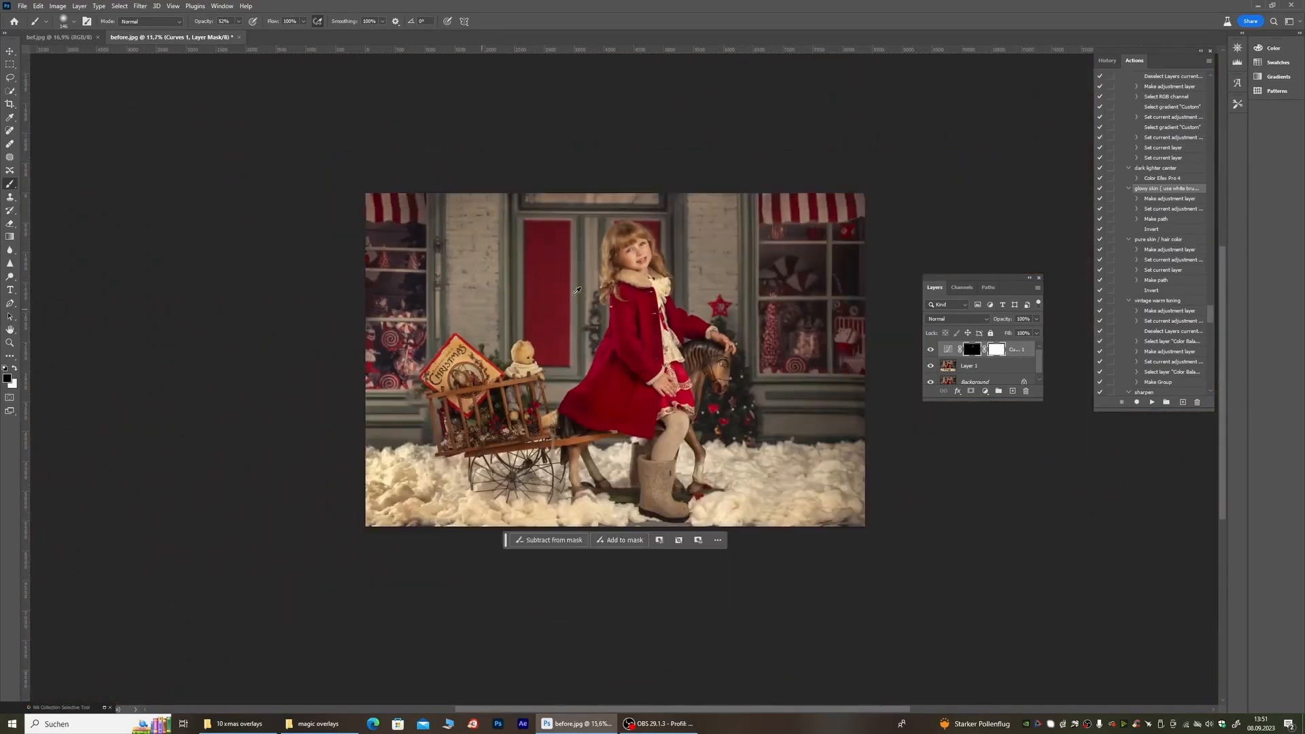
scroll(584, 181, "up", 2)
left_click(931, 350)
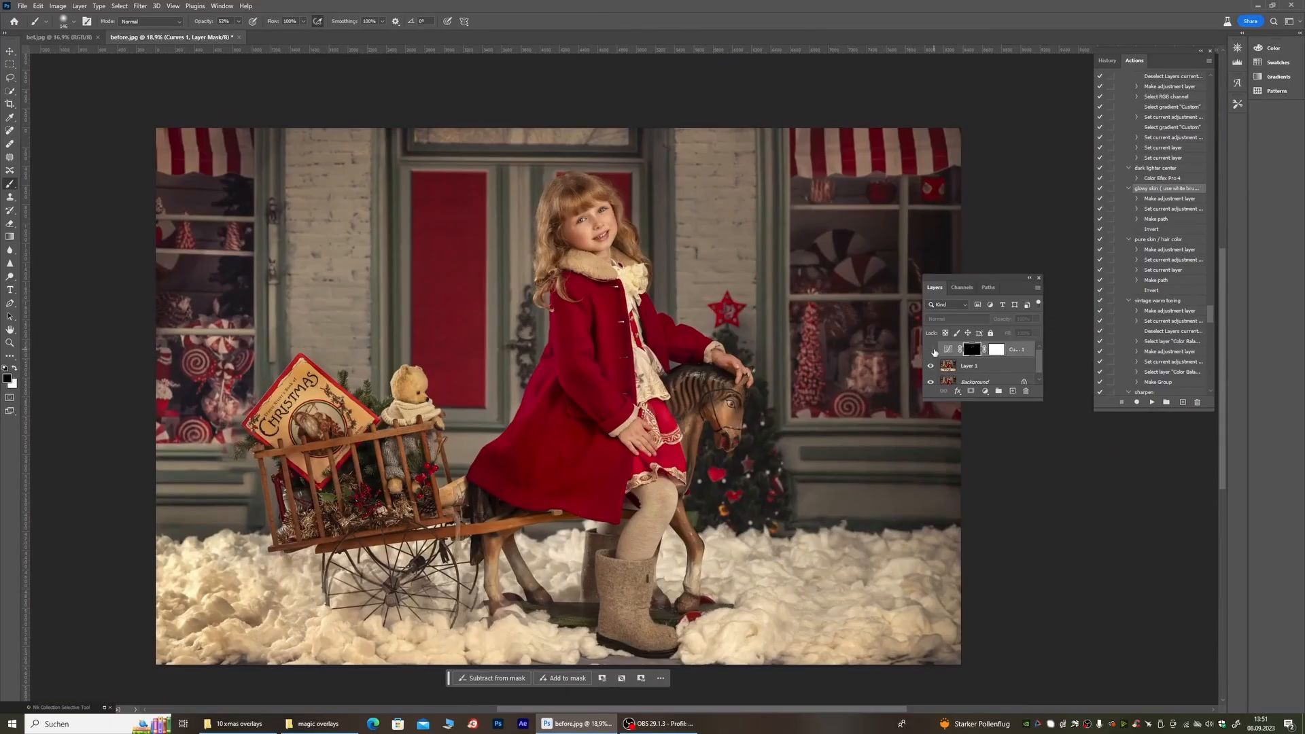
left_click(931, 351)
left_click(932, 352)
left_click(932, 352)
scroll(486, 203, "up", 4)
left_click(930, 351)
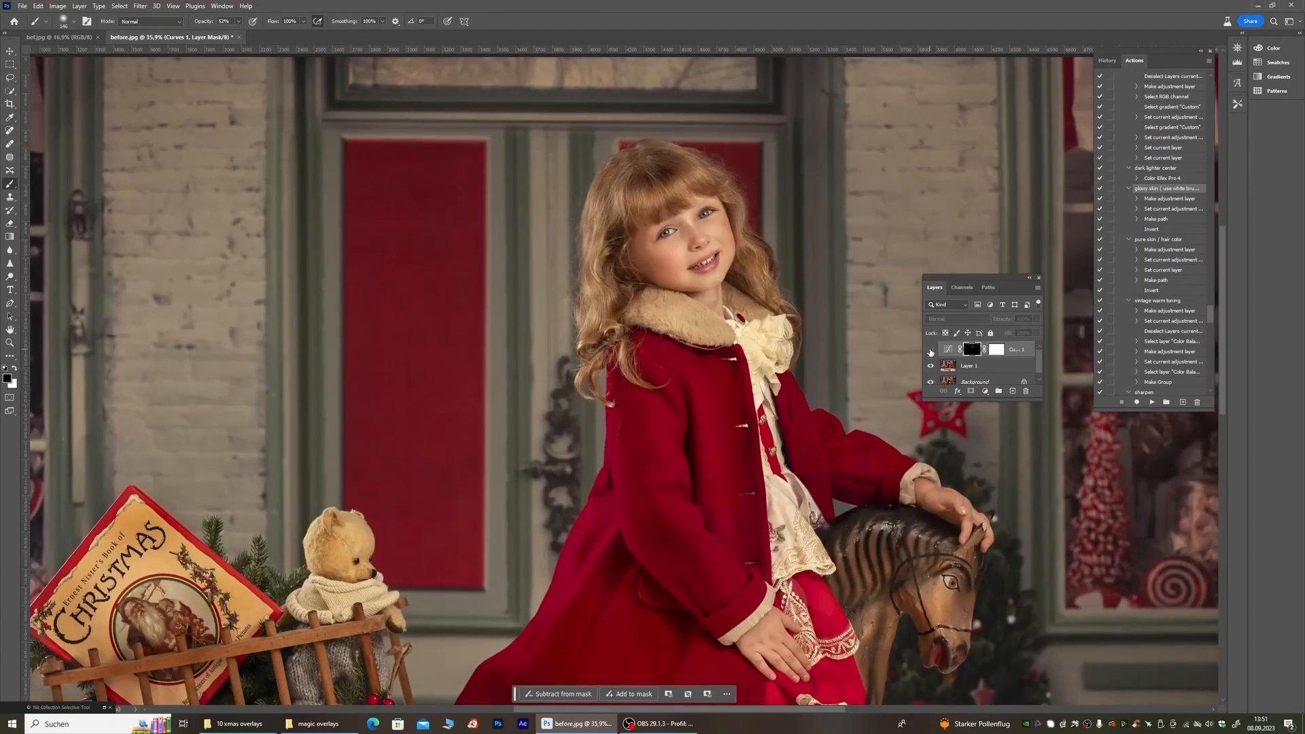
left_click(930, 350)
left_click(930, 350)
left_click(930, 351)
left_click(930, 351)
left_click(931, 351)
scroll(683, 207, "up", 5)
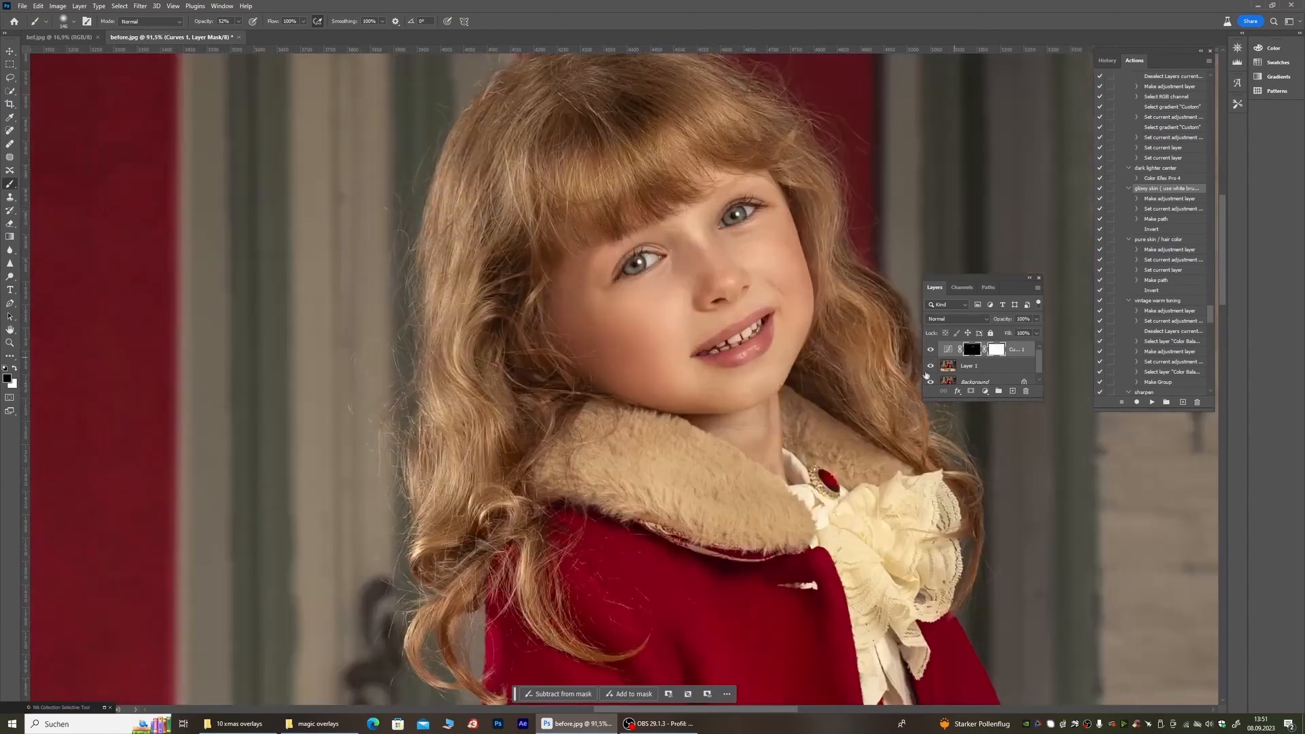
left_click(930, 351)
left_click(931, 351)
left_click(931, 351)
left_click(931, 352)
left_click(931, 351)
left_click(931, 351)
scroll(598, 289, "down", 10)
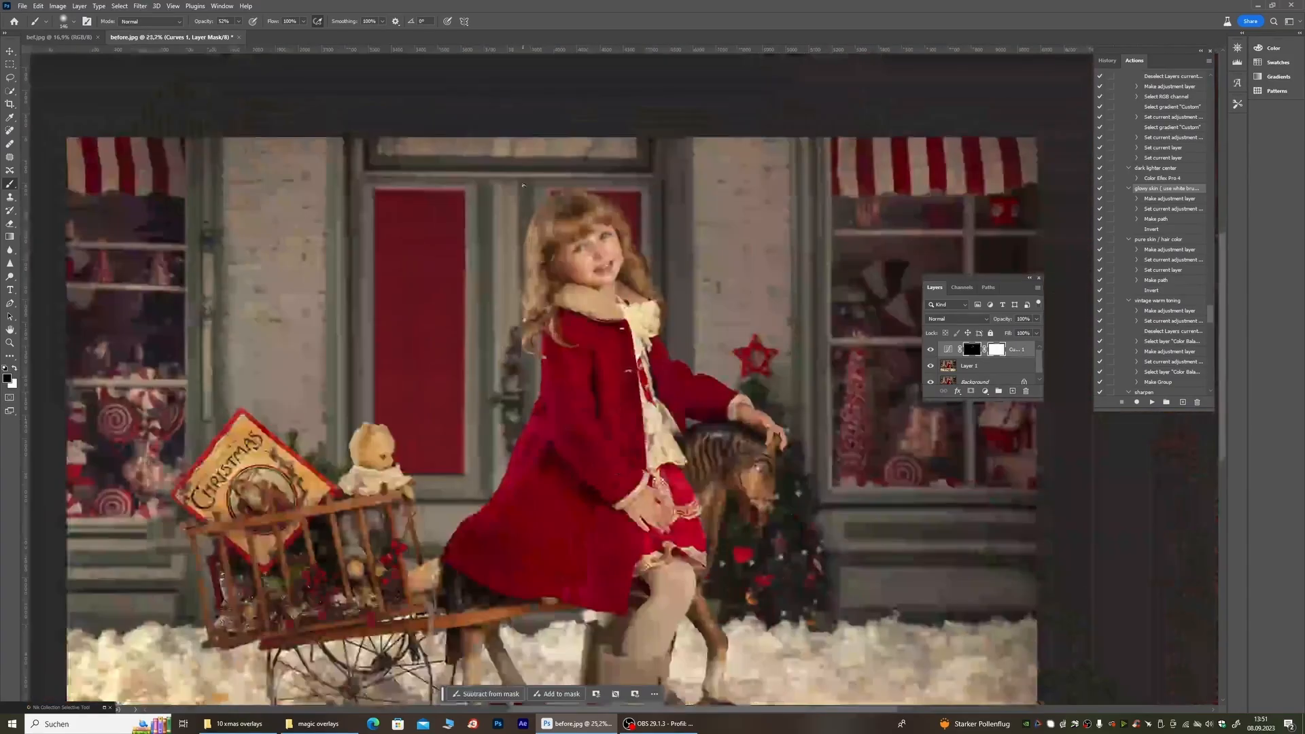
scroll(460, 317, "up", 2)
scroll(788, 276, "down", 2)
scroll(584, 319, "up", 1)
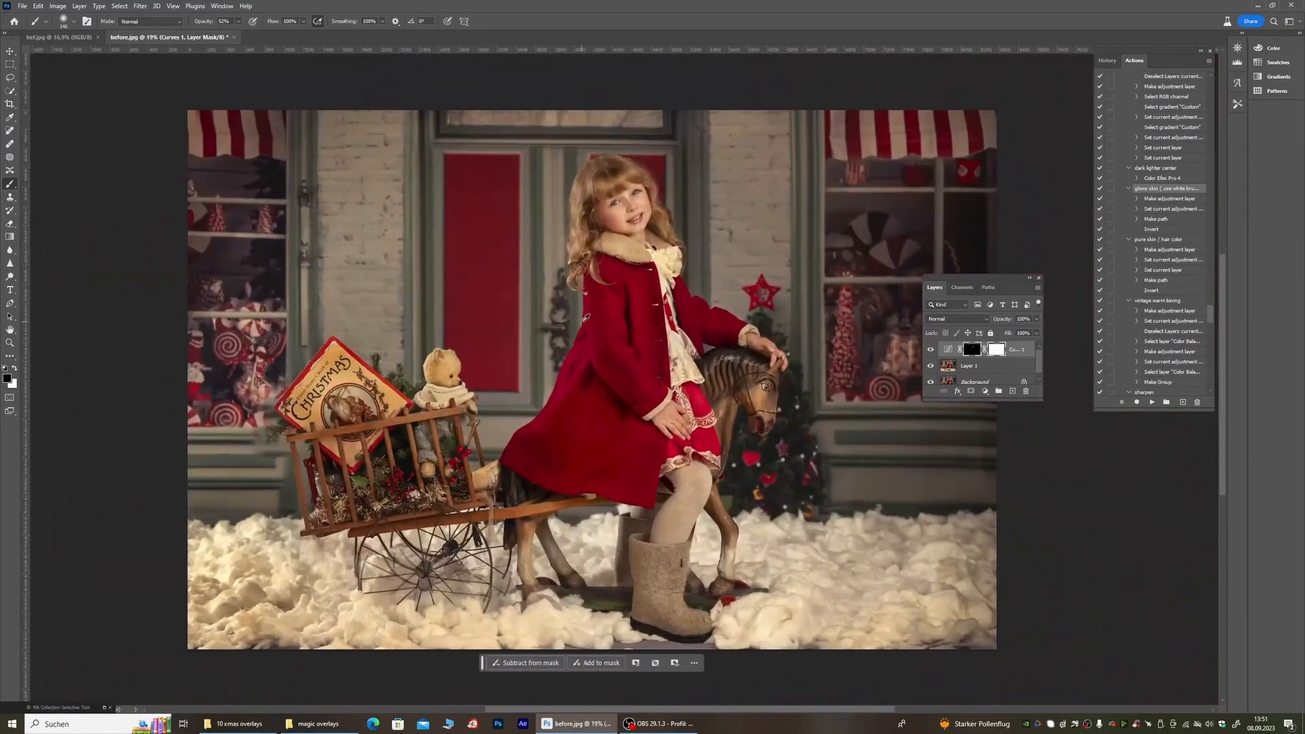
Step: Slightly lower the opacity of the glowy skin Curves layer and compare the portrait with and without it
left_click(1036, 319)
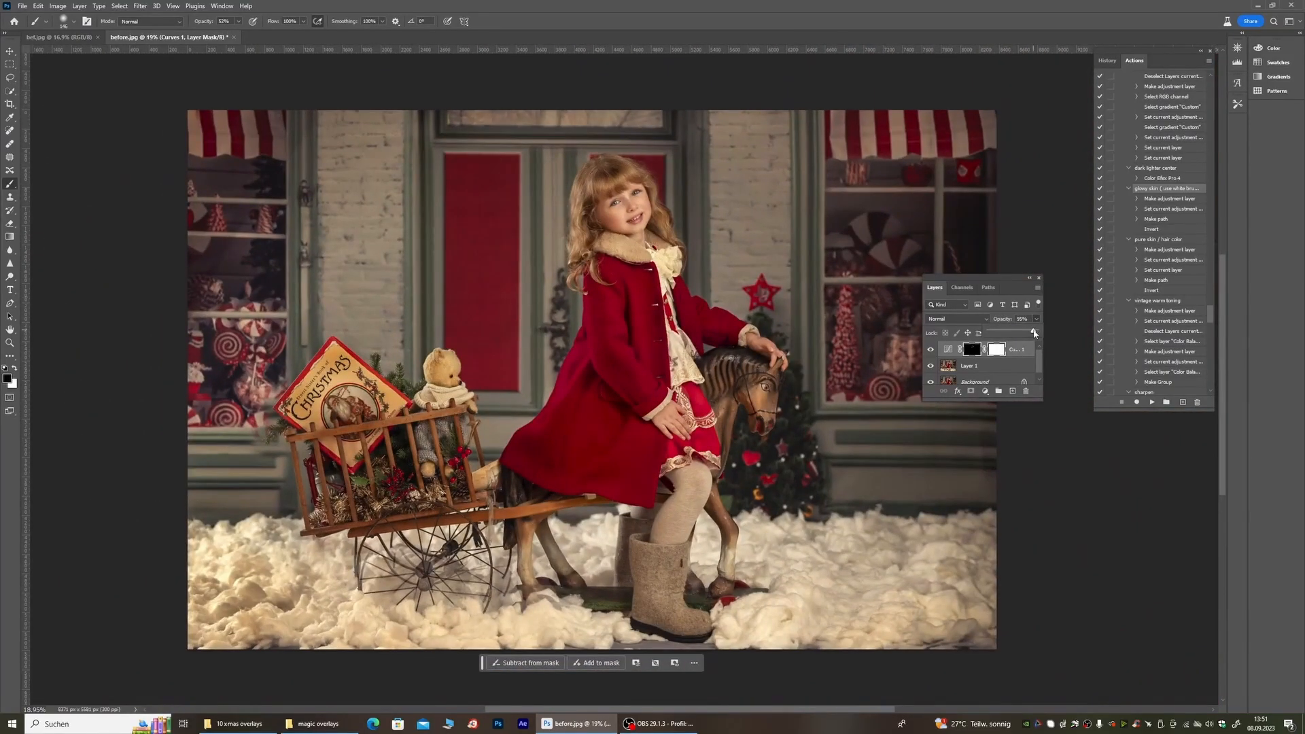
left_click_drag(1037, 332, 1033, 333)
left_click(931, 350)
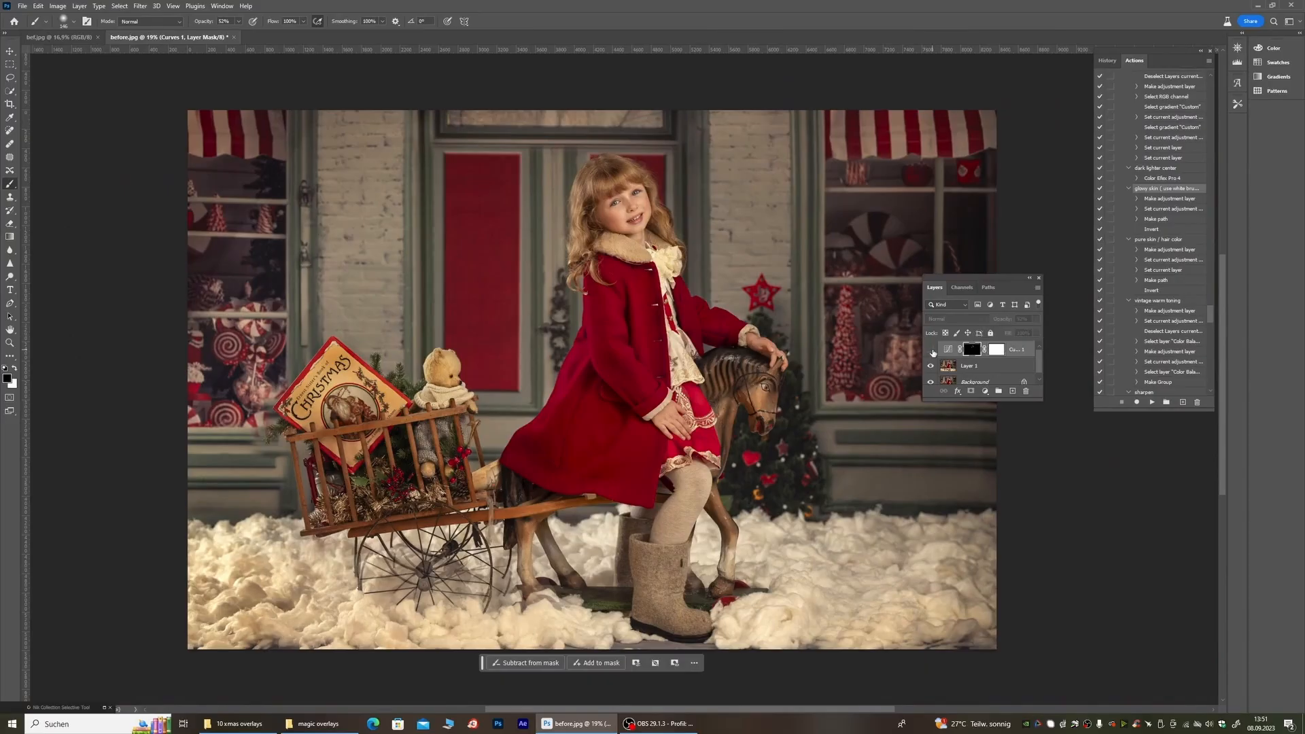
left_click(931, 351)
left_click(931, 351)
left_click(932, 350)
Step: Flatten the image with the glowy skin adjustment and duplicate the Background layer
right_click(978, 378)
left_click(988, 490)
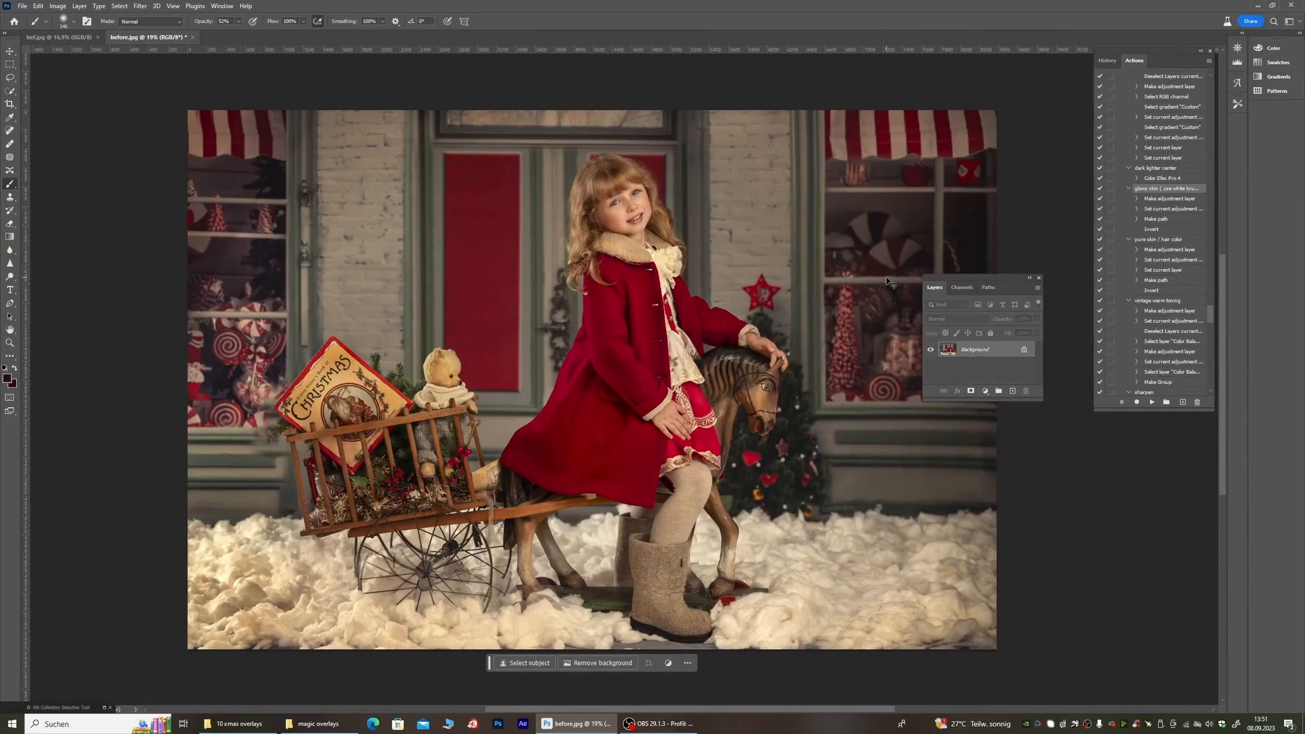
key("ctrl+j")
Step: Run the pure skin / hair color action on the new layer copy
scroll(548, 169, "up", 5)
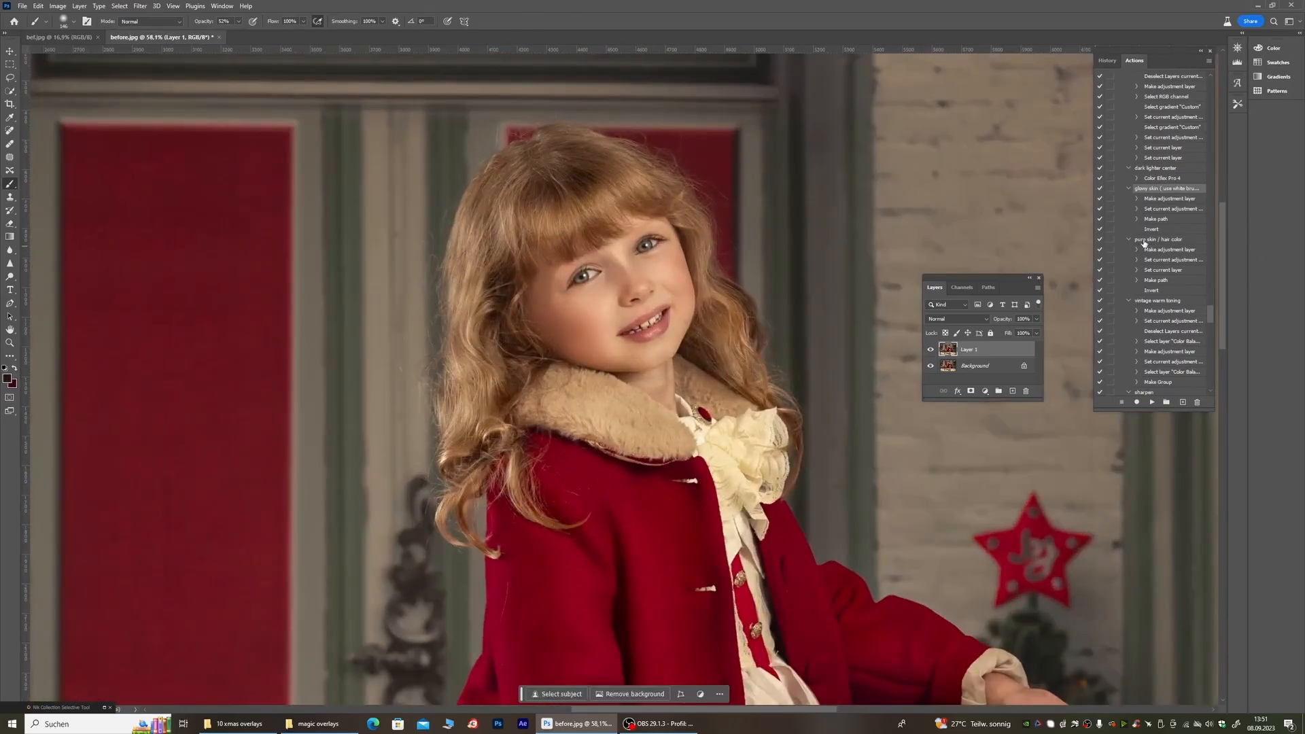
left_click(1158, 242)
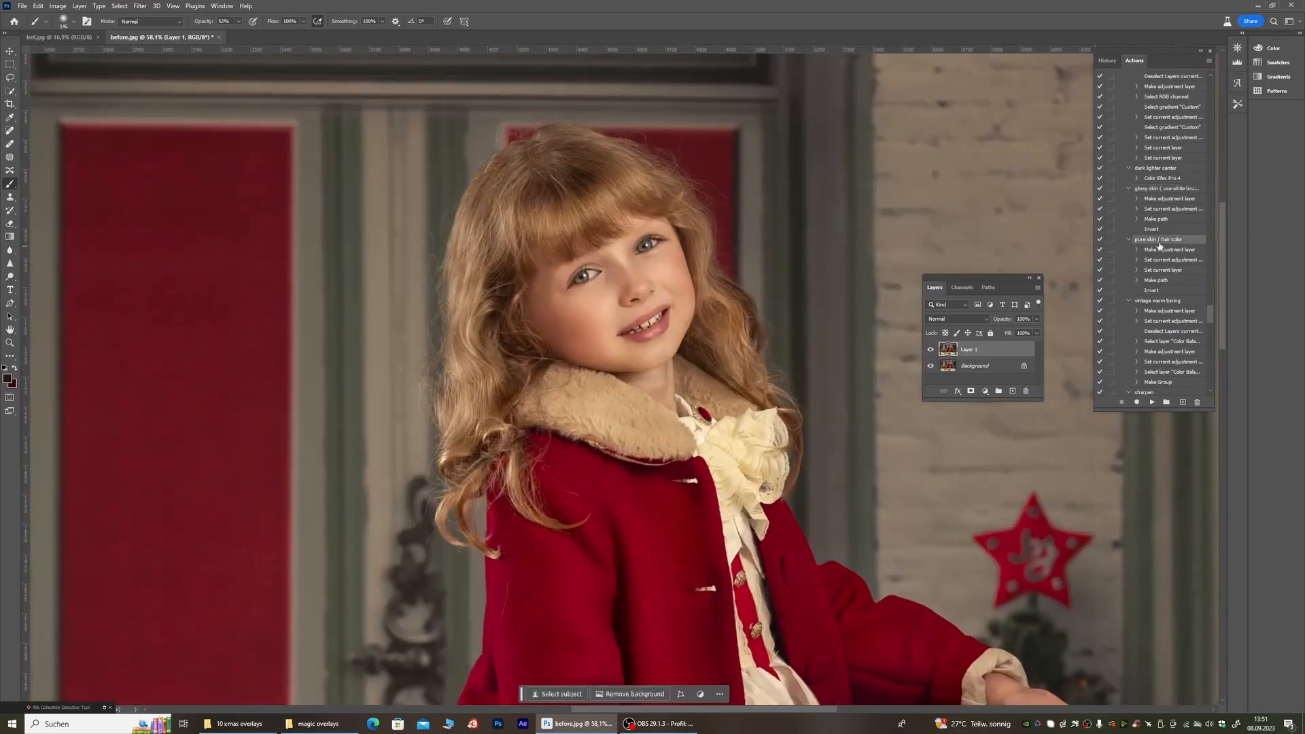
left_click(1152, 401)
Step: Paint white over the girl's hair on the new Curves mask with a larger soft round brush at 12% opacity
right_click(289, 224)
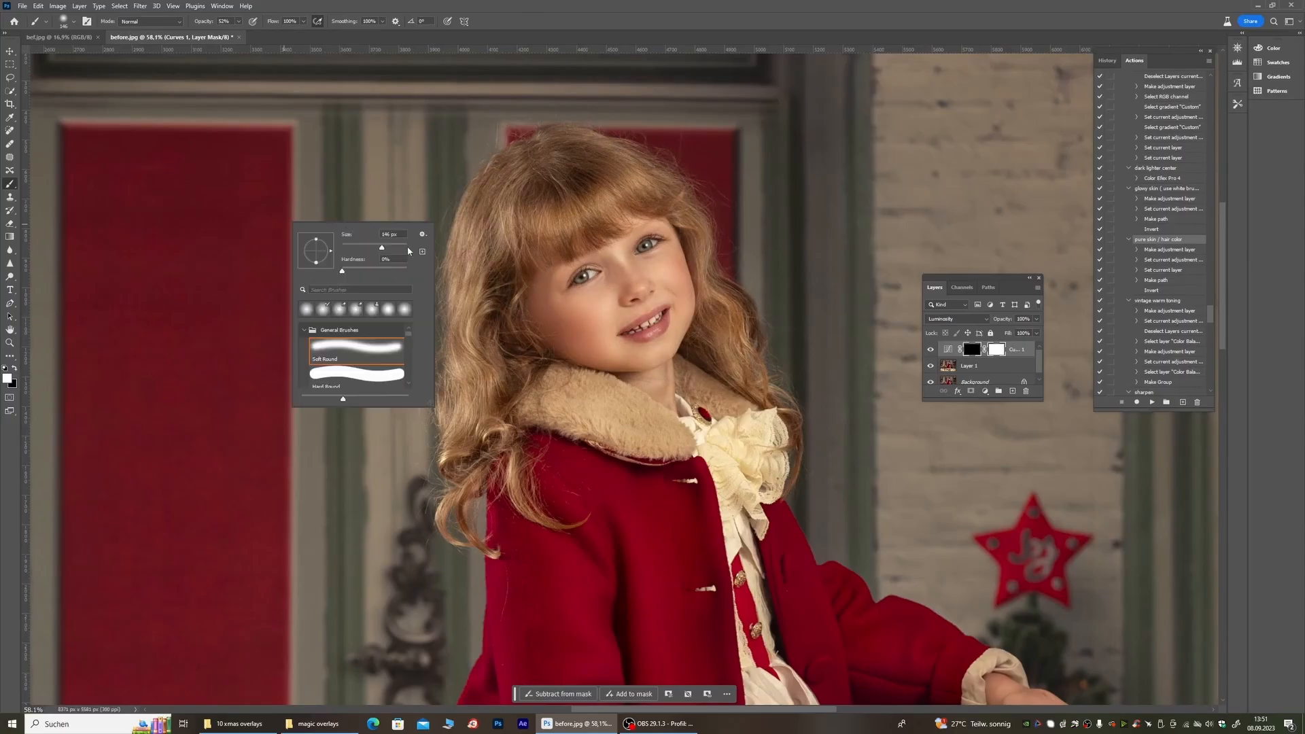
key("Return")
mouse_move(557, 204)
left_mouse_down()
mouse_move(632, 180)
mouse_move(555, 172)
mouse_move(497, 258)
mouse_move(465, 452)
left_mouse_up()
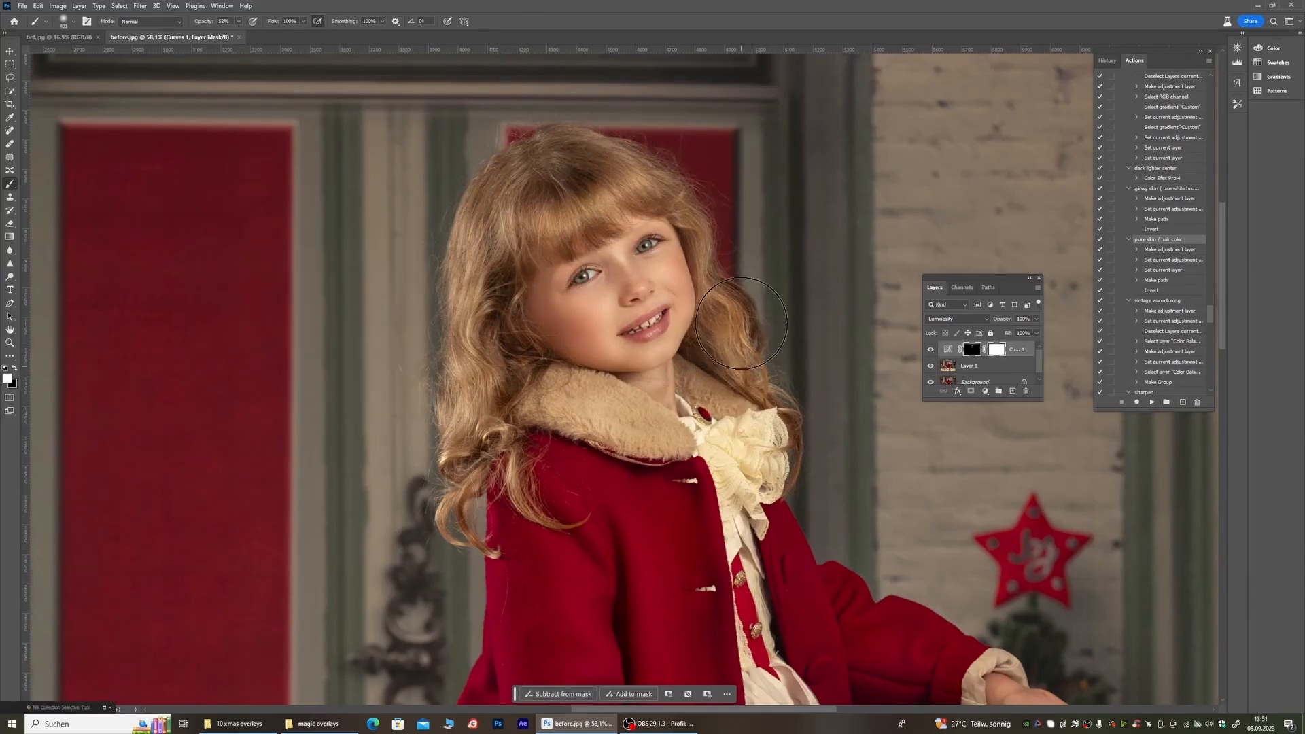
Step: Compare the hair with and without the Luminosity Curves layer, close up and at full view
scroll(527, 175, "up", 1)
scroll(527, 175, "up", 5)
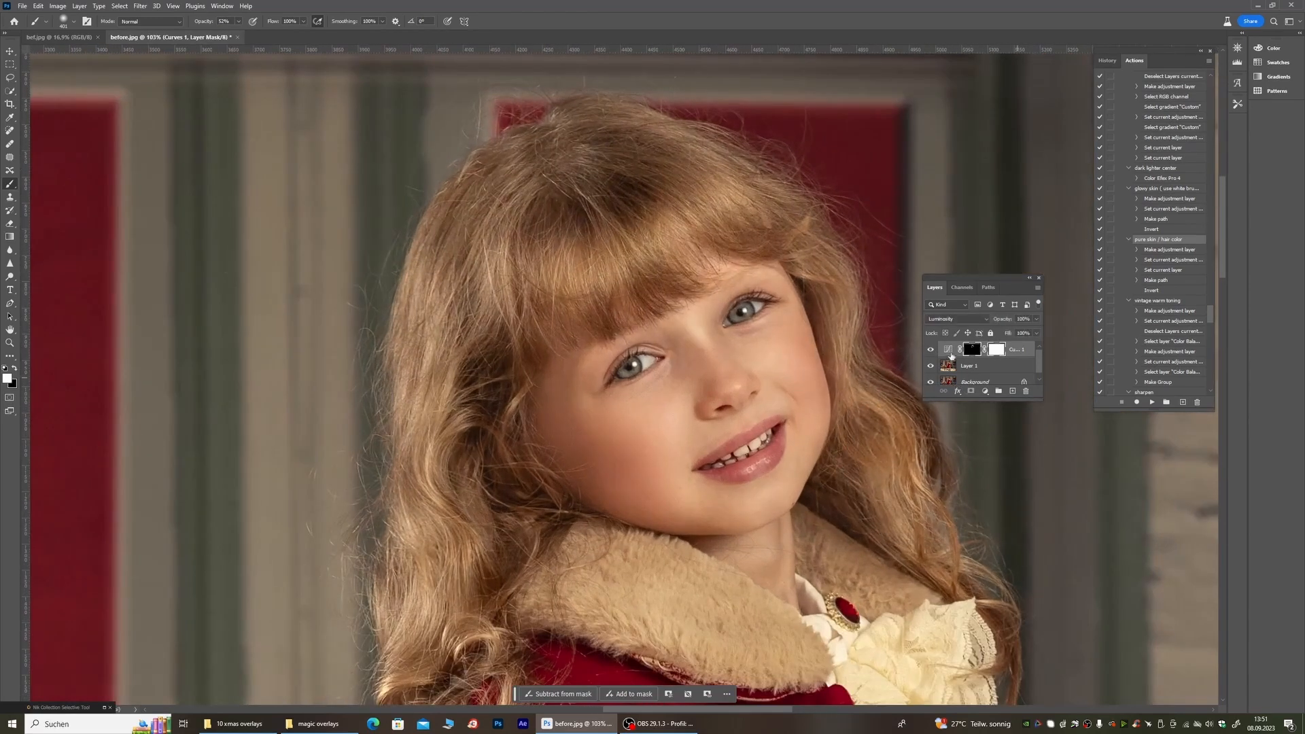
left_click(929, 350)
left_click(929, 349)
left_click(930, 349)
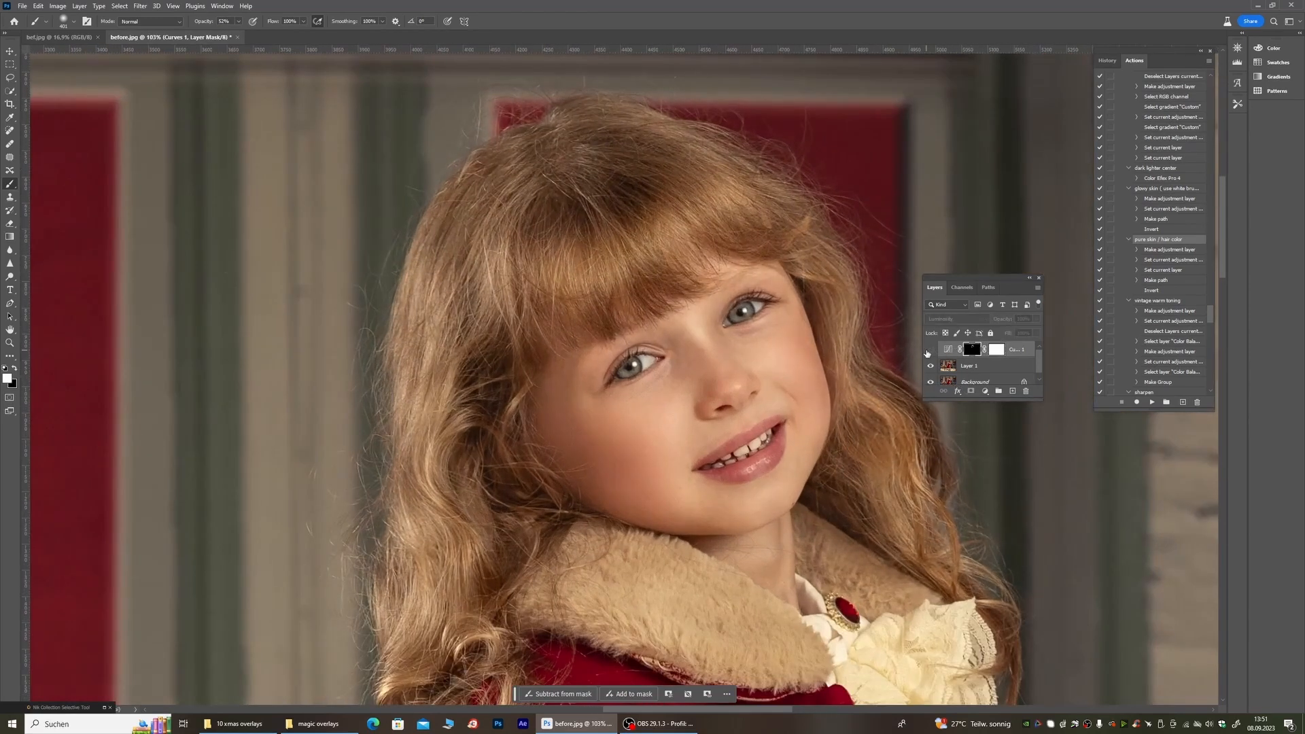
left_click(929, 349)
scroll(639, 149, "down", 8)
scroll(640, 148, "down", 2)
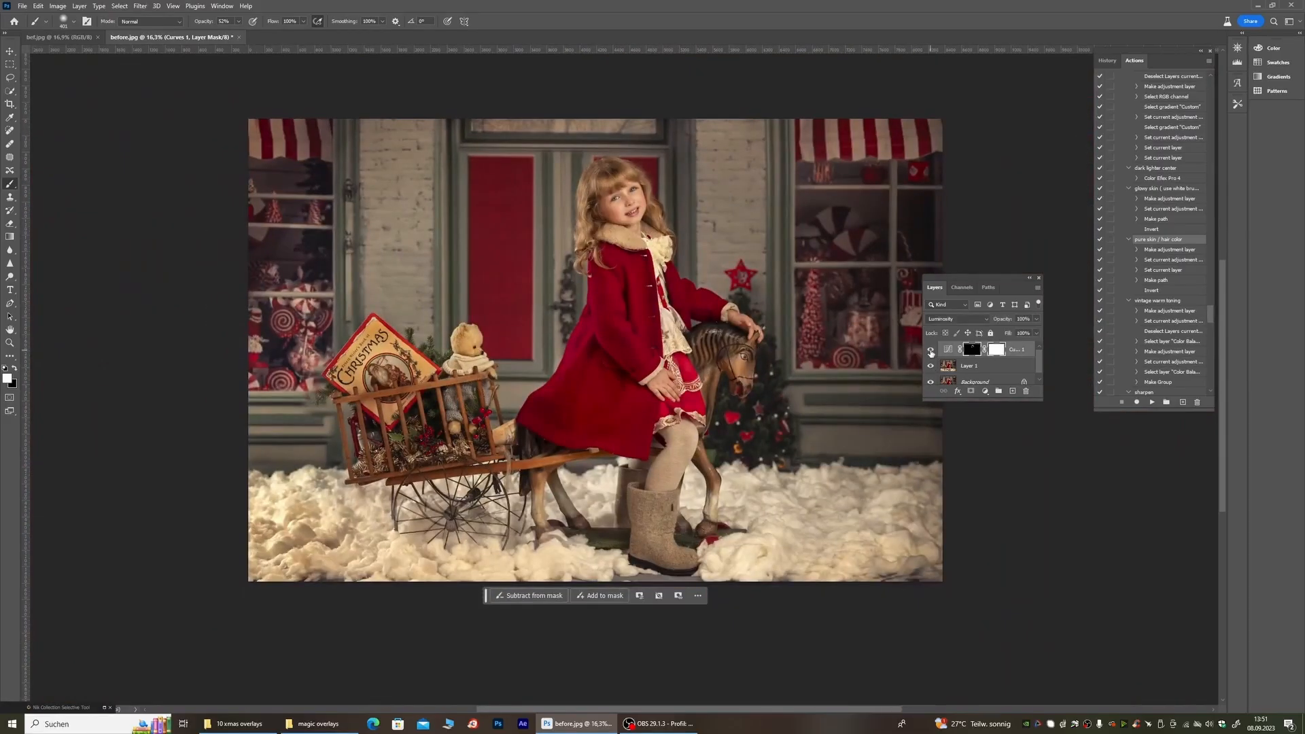
Step: Tone down the hair effect by painting black on the Curves mask with a smaller soft brush, and compare before and after
scroll(590, 164, "up", 8)
right_click(325, 229)
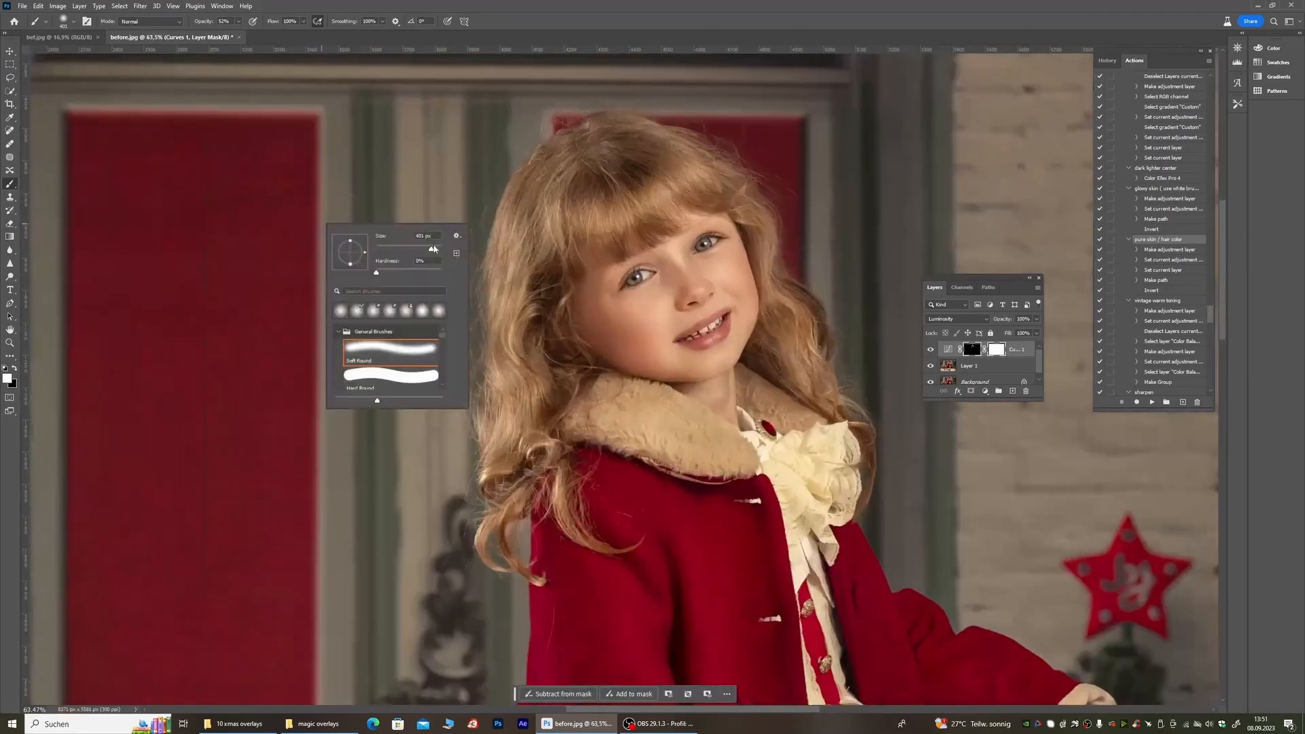
key("Return")
key("x")
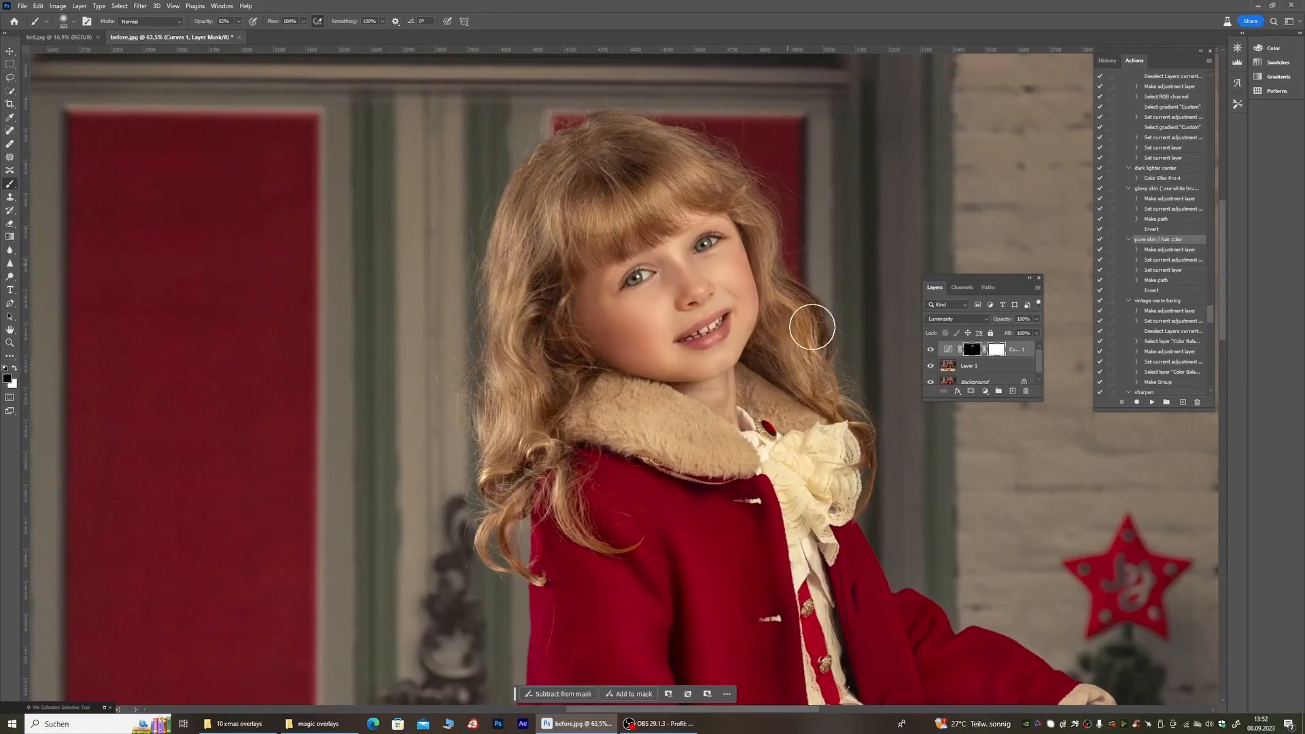
scroll(607, 178, "down", 4)
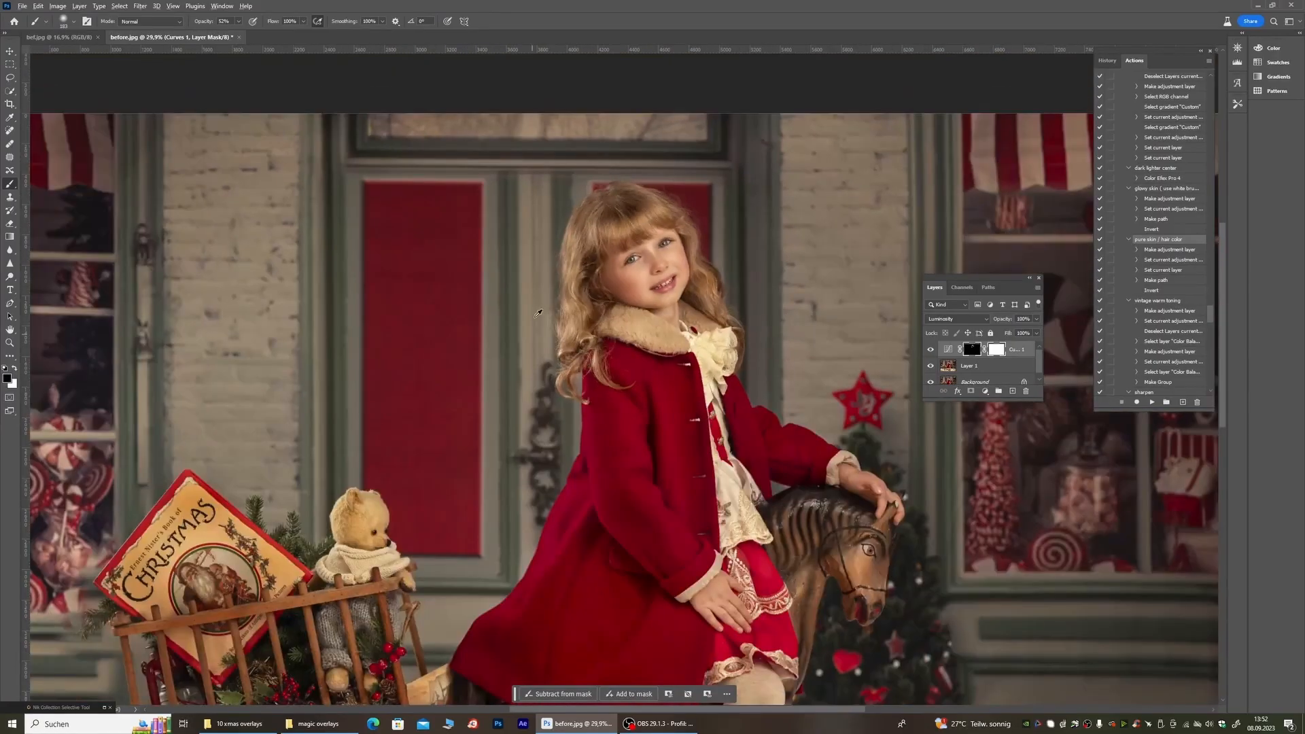
scroll(544, 309, "up", 2)
left_click(930, 349)
left_click(931, 350)
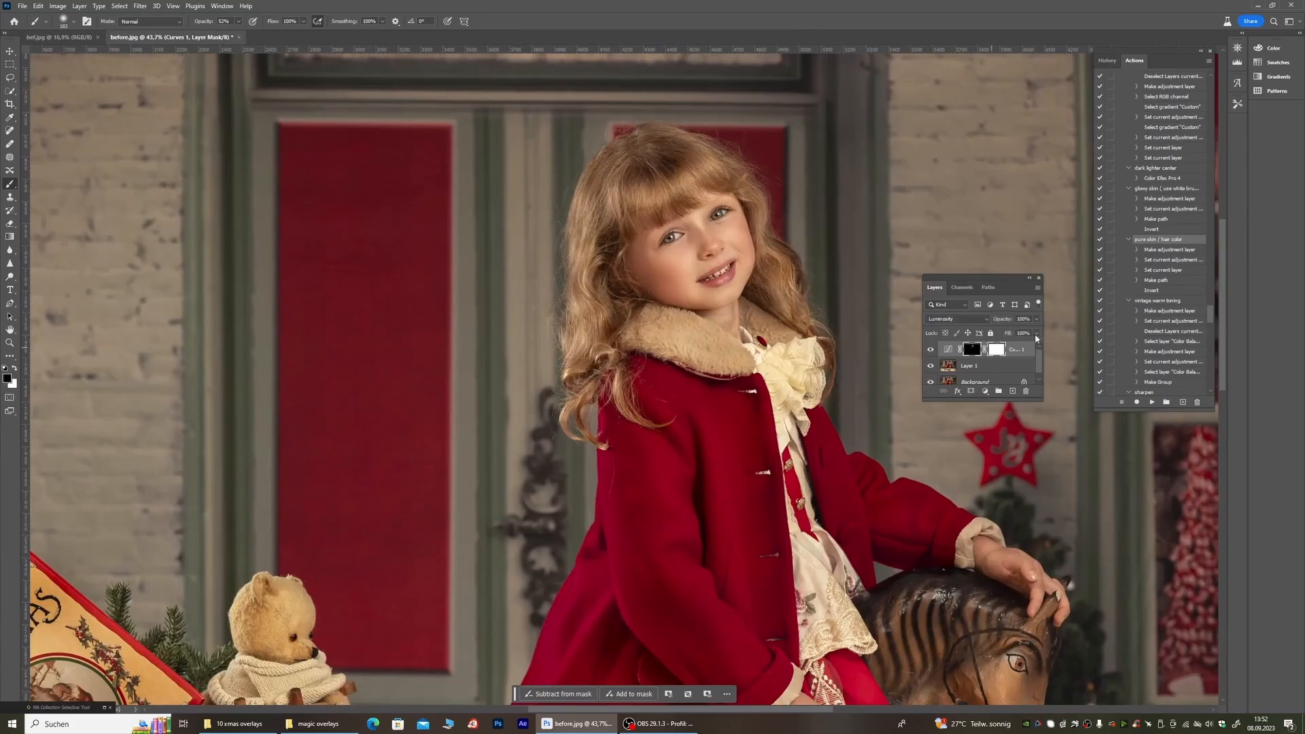
Step: Lower the opacity of the Luminosity Curves layer to about 66% and compare the whole portrait with and without it
left_click(1037, 318)
left_click_drag(1037, 332, 1021, 334)
scroll(736, 372, "down", 4)
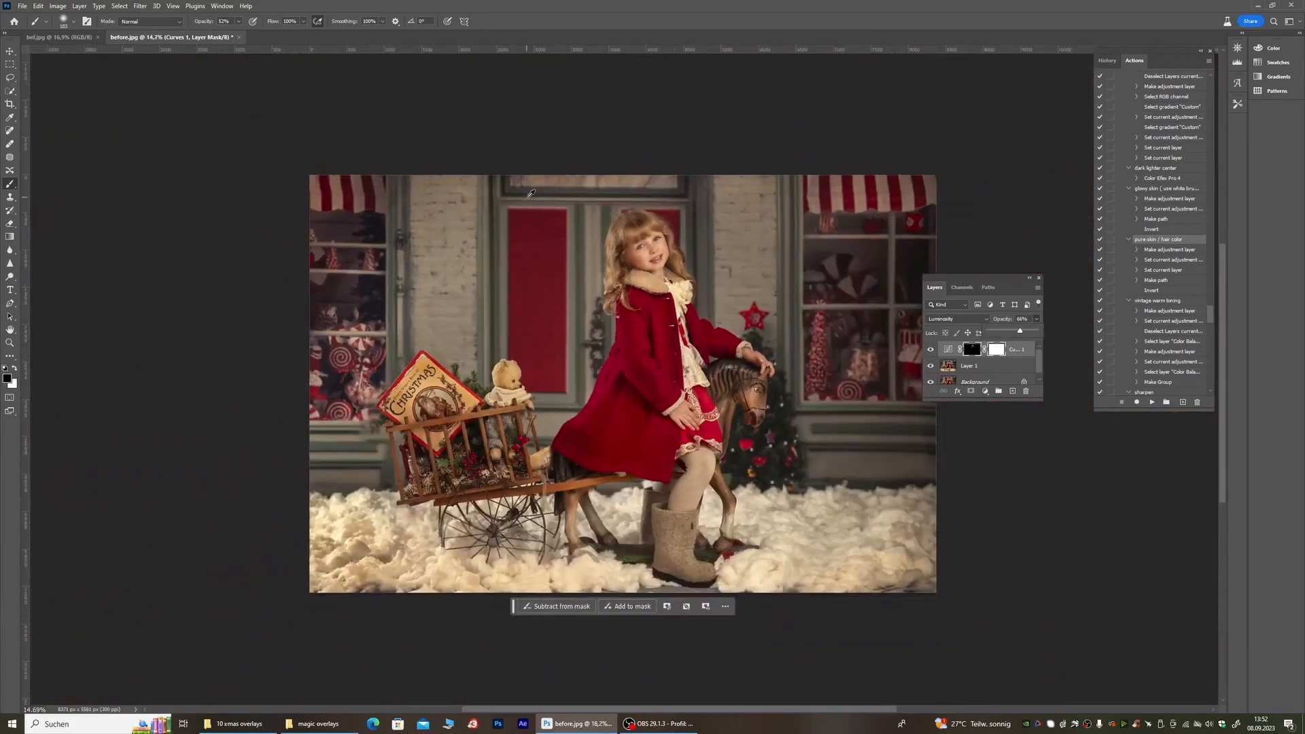
scroll(736, 372, "up", 1)
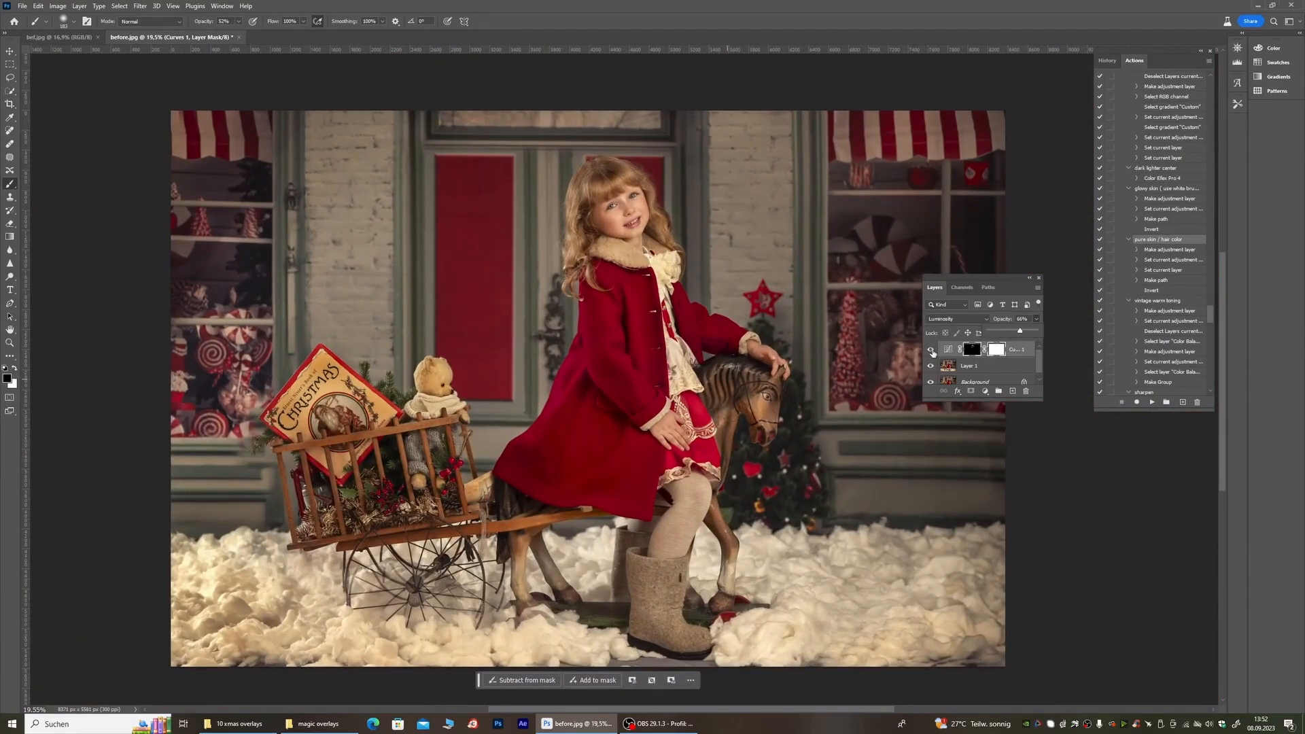
left_click(932, 351)
left_click(932, 351)
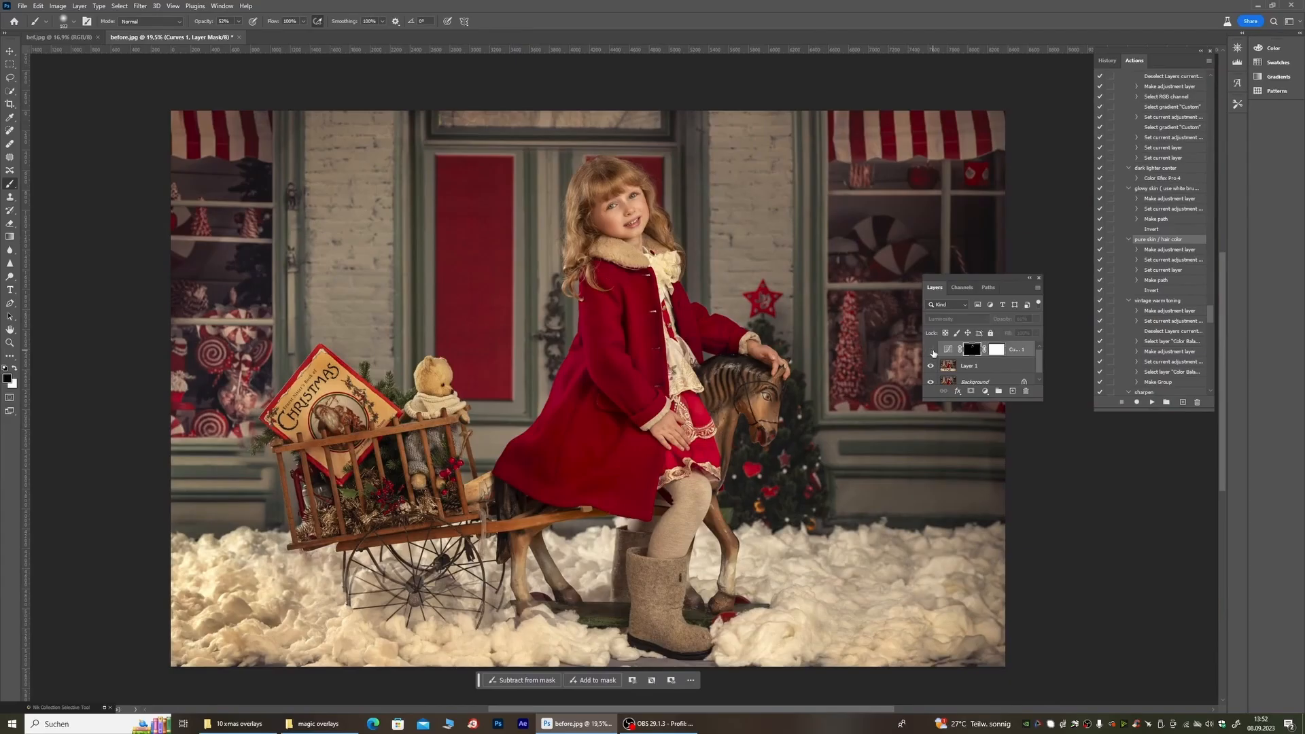
scroll(624, 282, "down", 1)
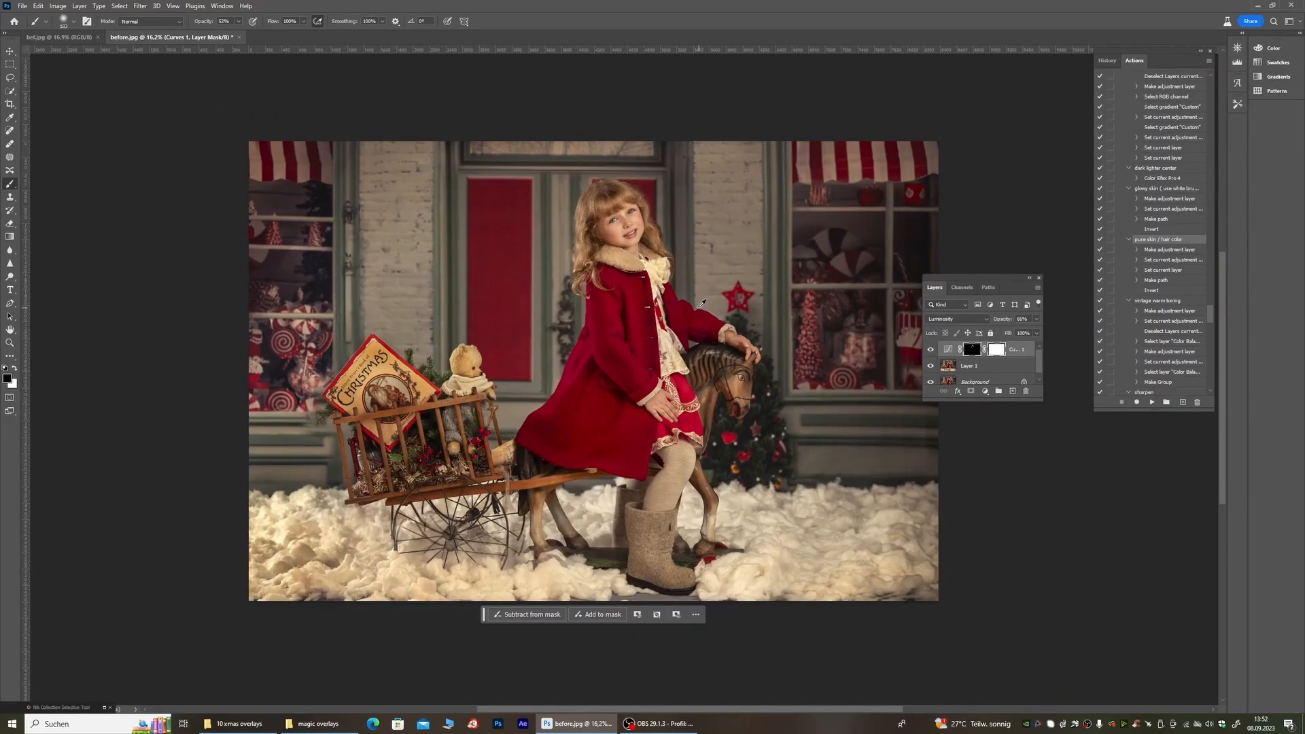
scroll(702, 302, "up", 1)
scroll(722, 300, "down", 1)
Step: Flatten the image with the hair adjustment and duplicate the Background layer again
right_click(973, 375)
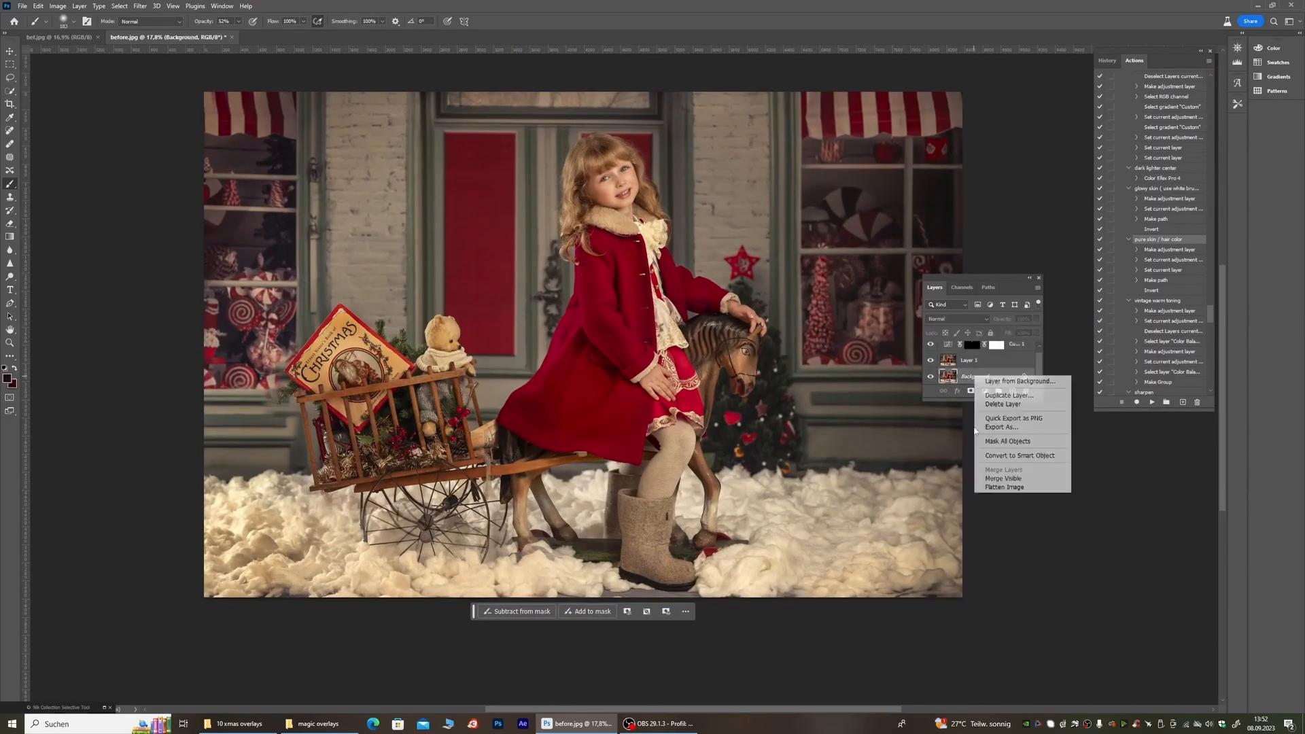
left_click(1004, 487)
key("ctrl+j")
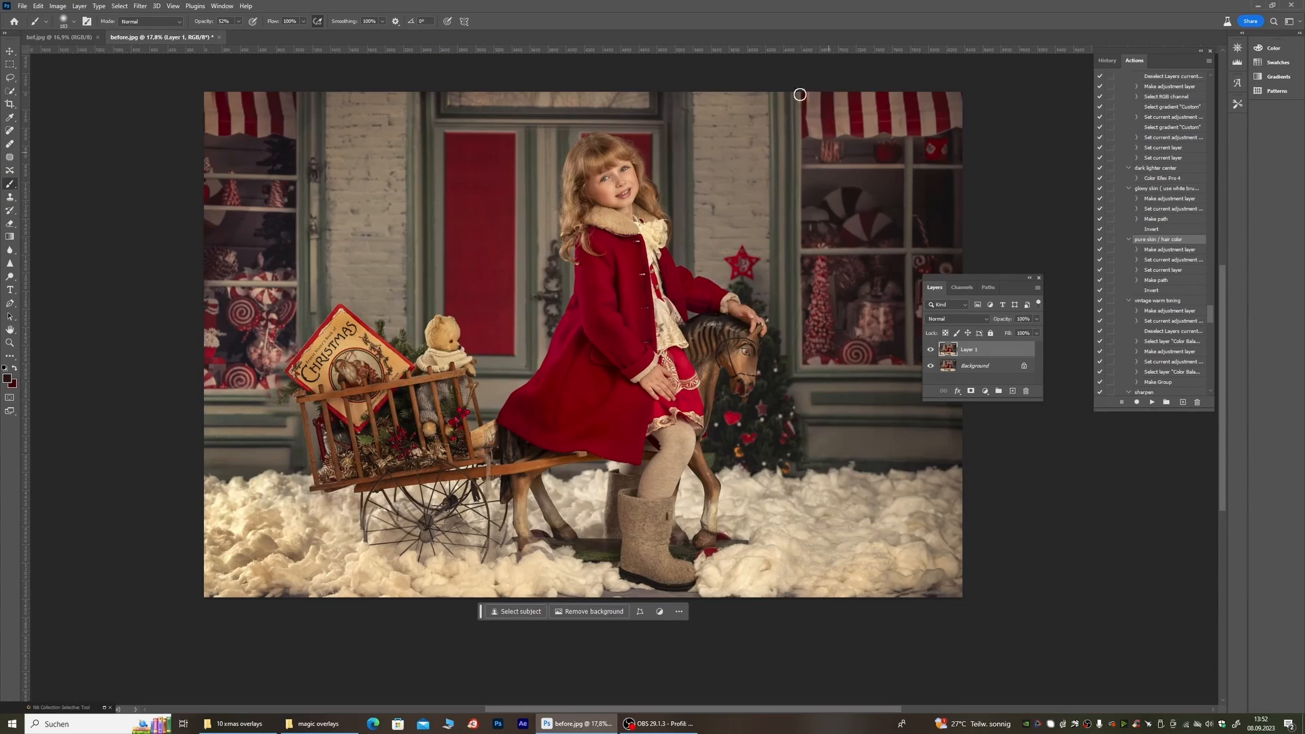
scroll(712, 410, "down", 2)
scroll(1099, 312, "down", 4)
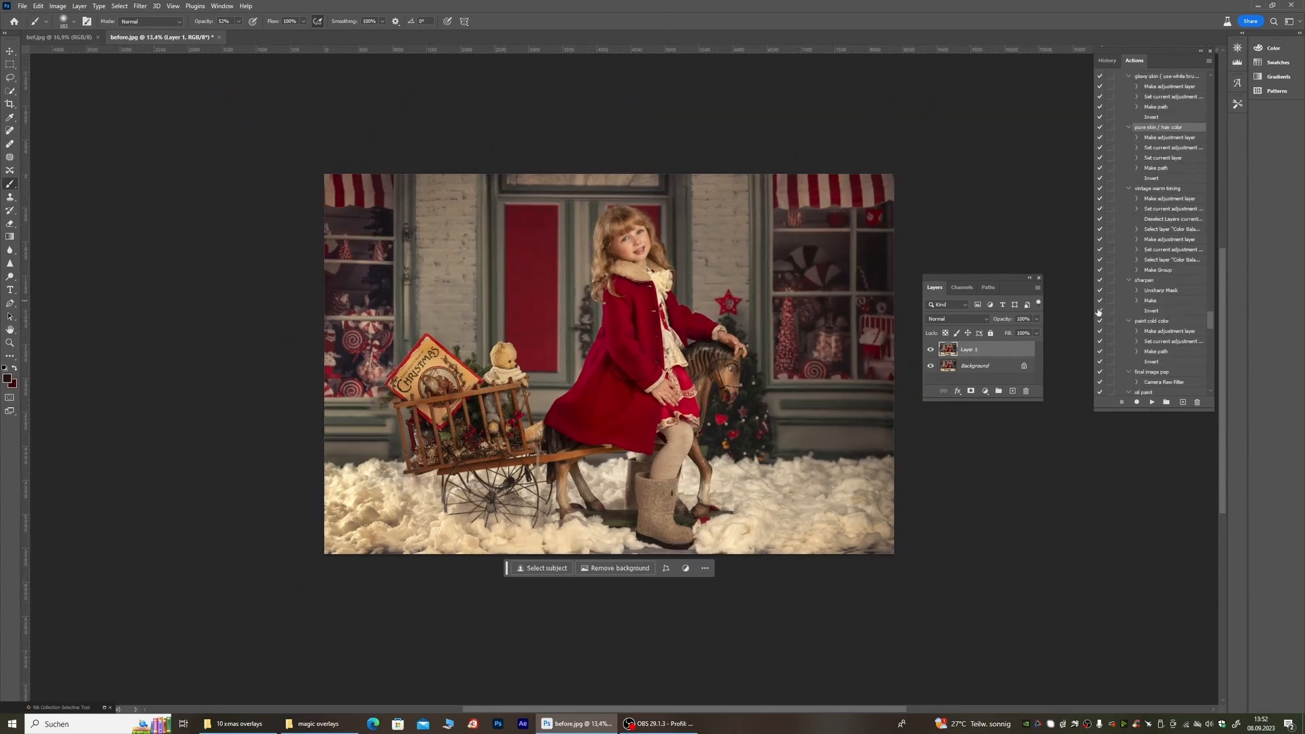
Step: Find the oil paint action in the second, longer action set and run it on the duplicated layer
scroll(1175, 322, "down", 3)
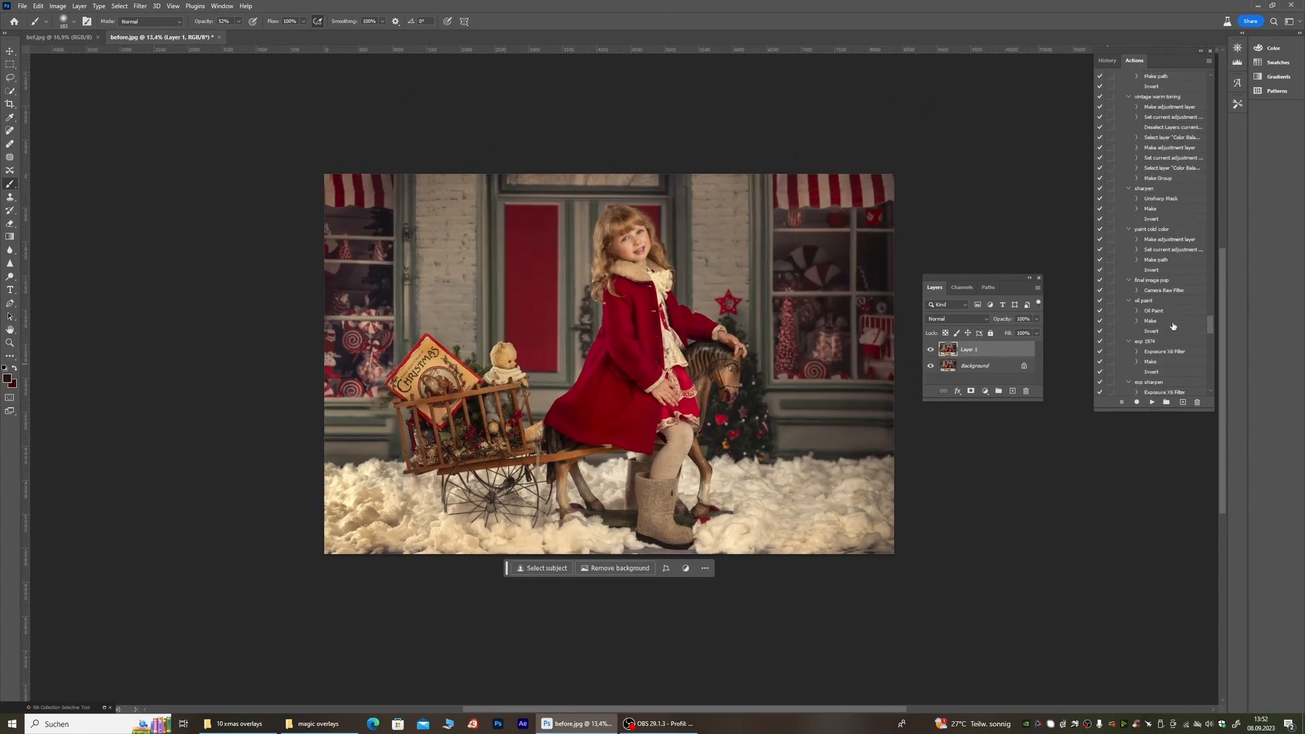
scroll(1173, 326, "down", 6)
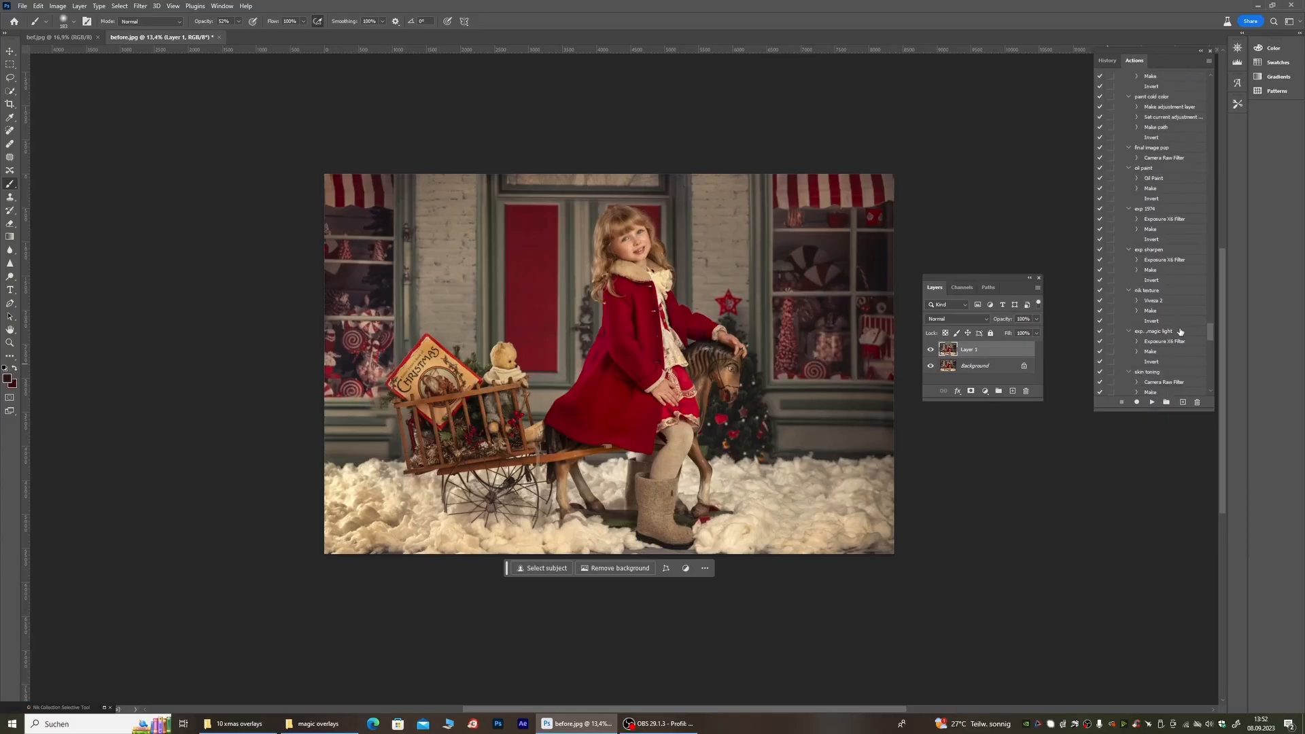
scroll(1157, 321, "down", 5)
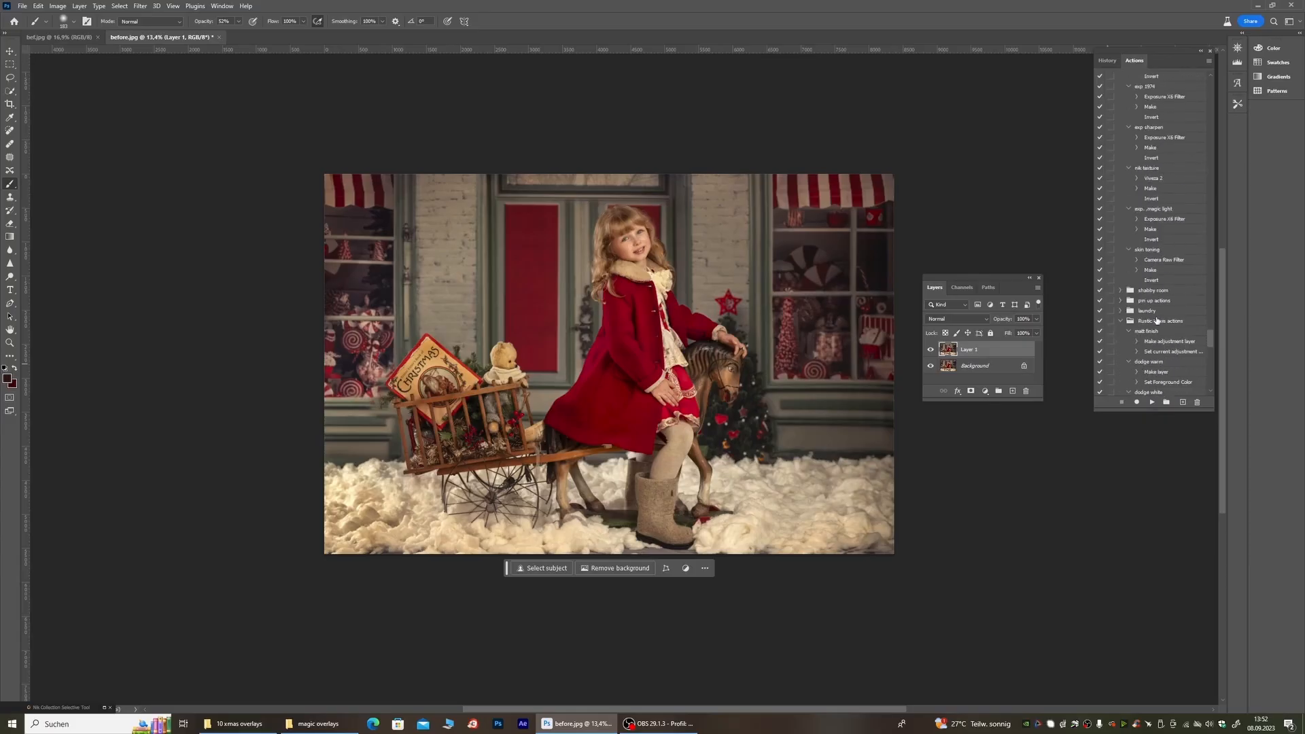
left_click_drag(1210, 343, 1210, 382)
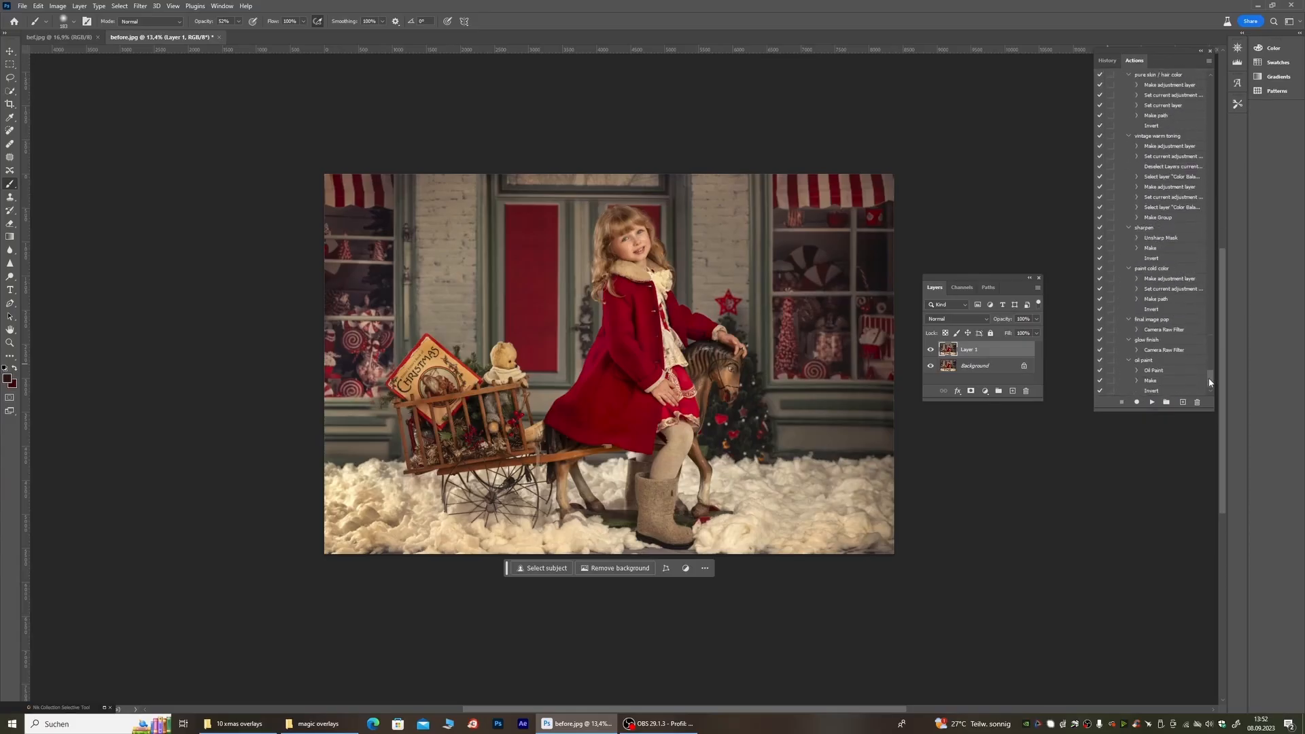
left_click(1145, 362)
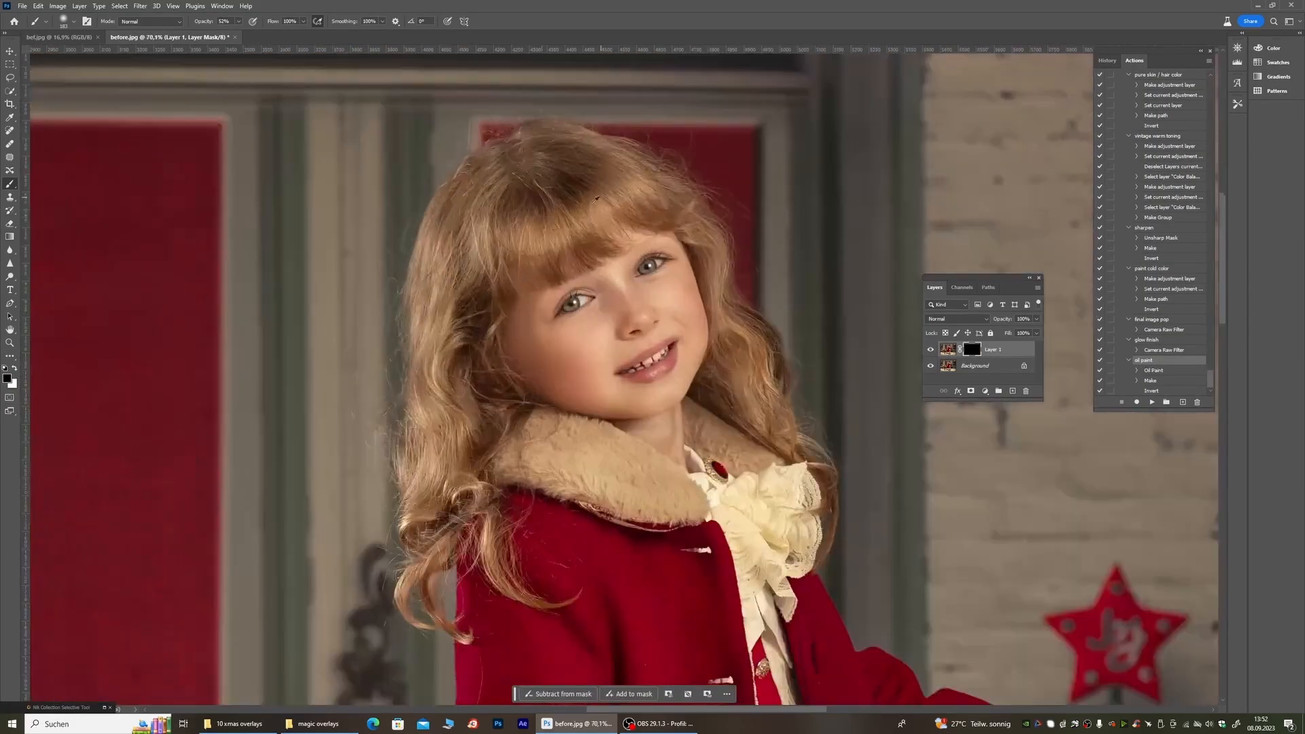
Step: Paint the oil paint effect onto the girl's hair through the black layer mask with a white brush at about 71% opacity
key("x")
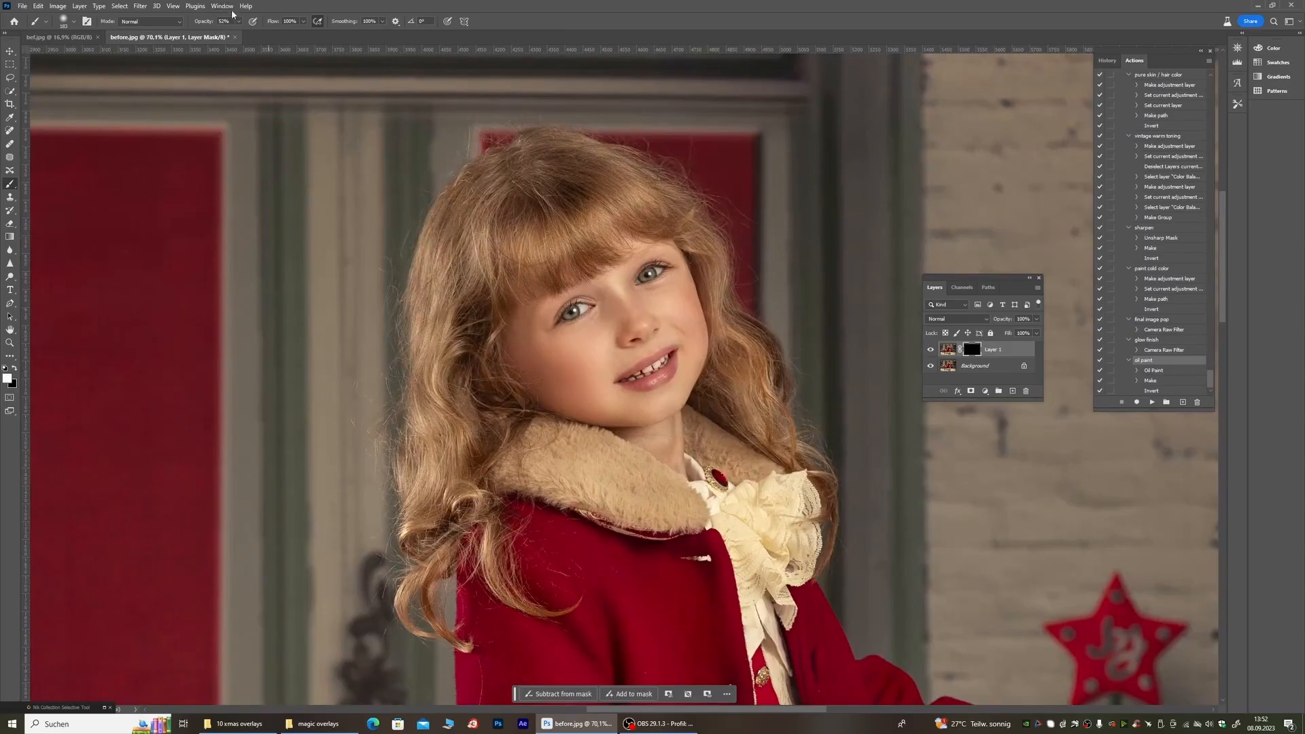
left_click(239, 21)
scroll(487, 202, "up", 2)
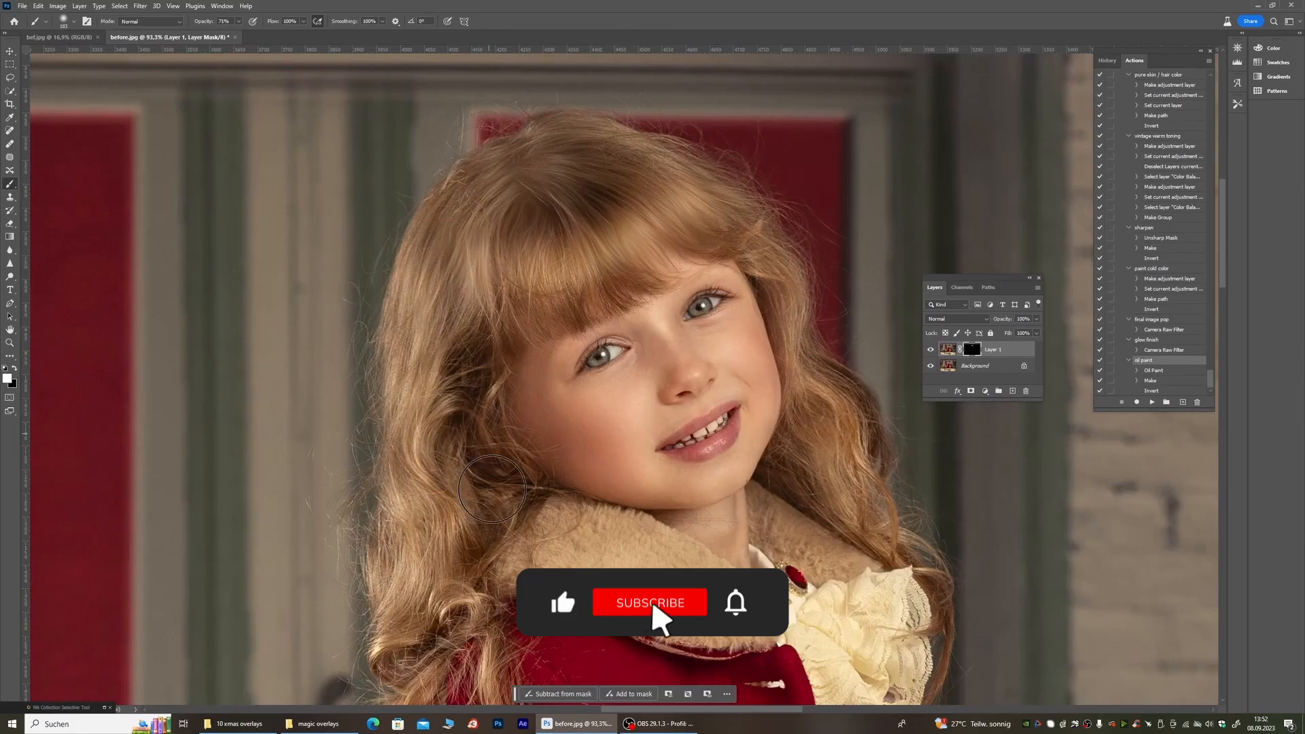
scroll(396, 608, "down", 4)
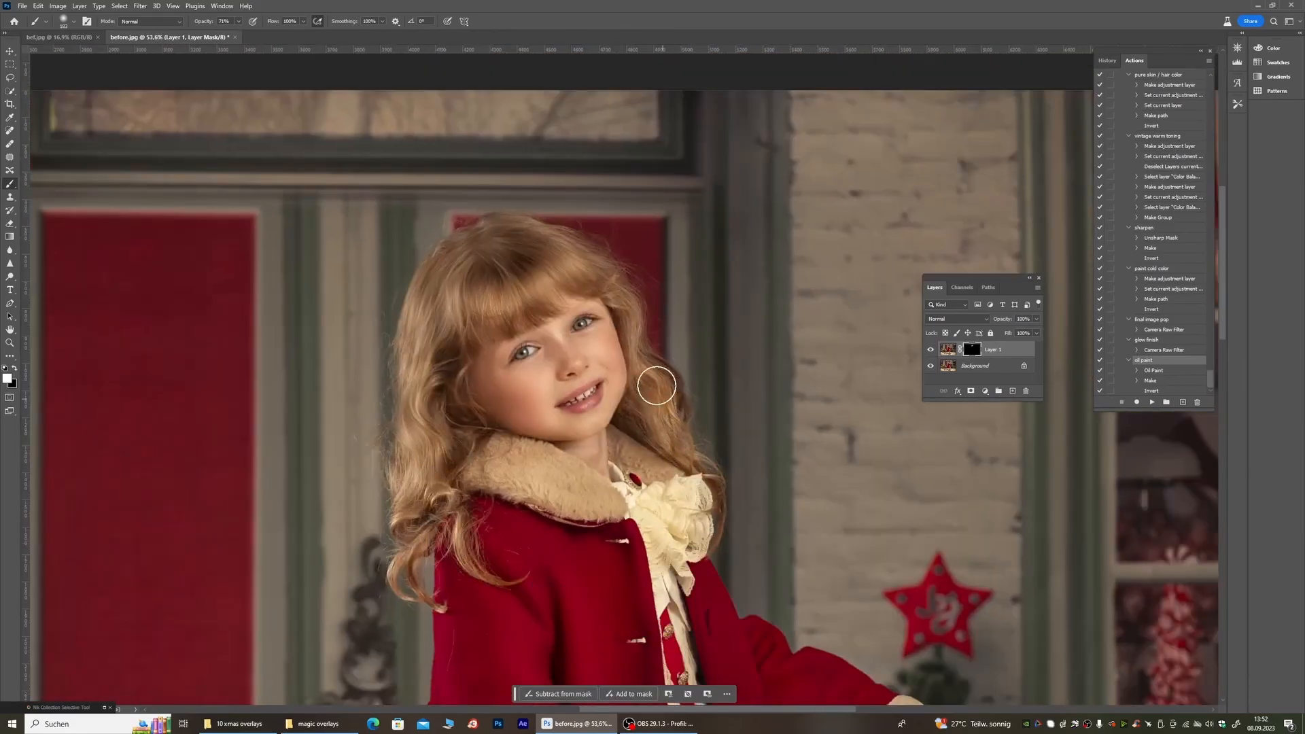
scroll(700, 443, "down", 3)
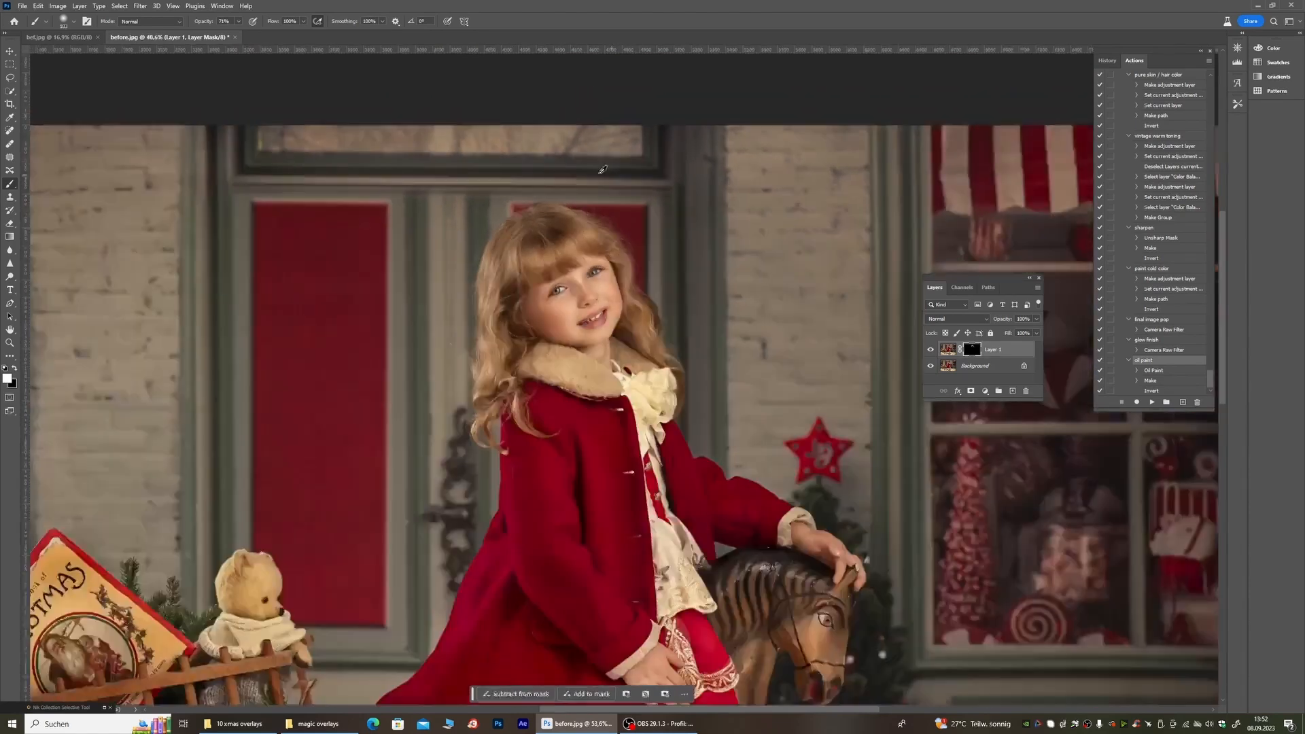
scroll(1023, 270, "up", 6)
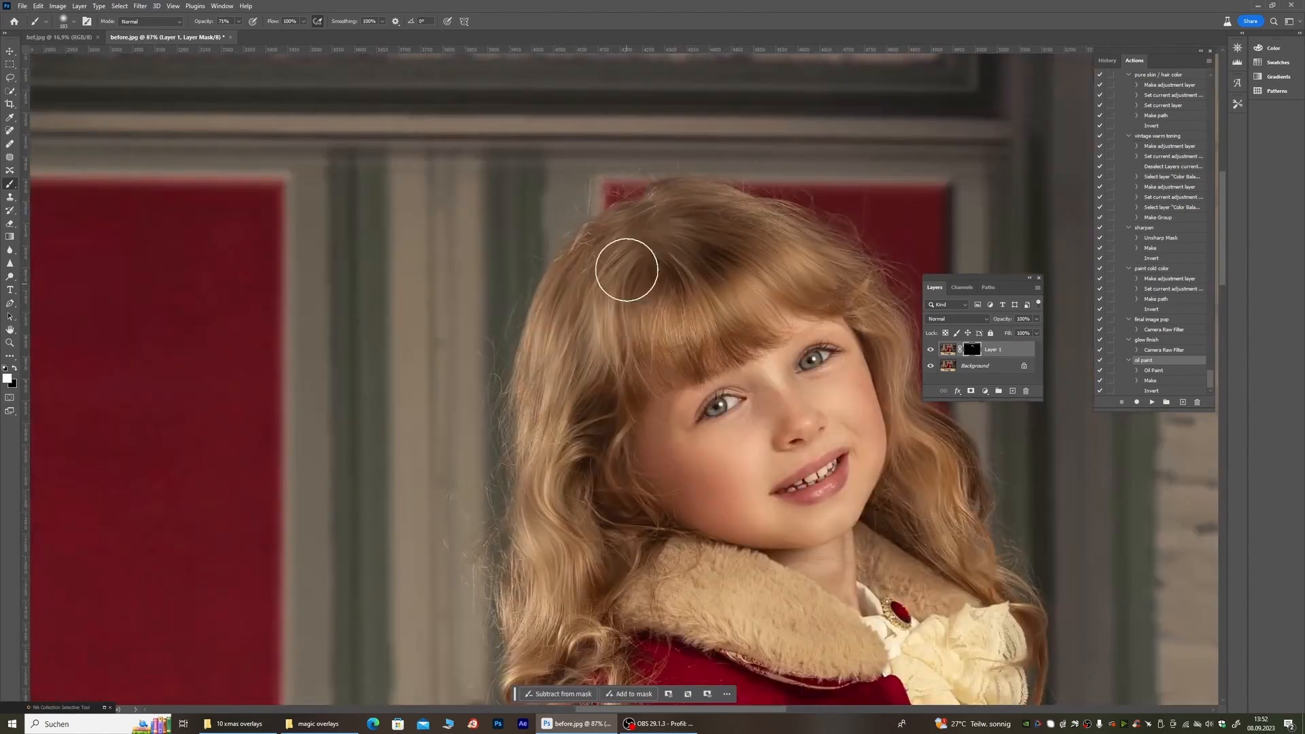
Step: Lower the oil paint layer's opacity to about 79% and compare the hair with and without it
left_click(1036, 320)
left_click_drag(1037, 330, 1024, 331)
left_click(930, 349)
left_click(930, 349)
scroll(647, 181, "down", 8)
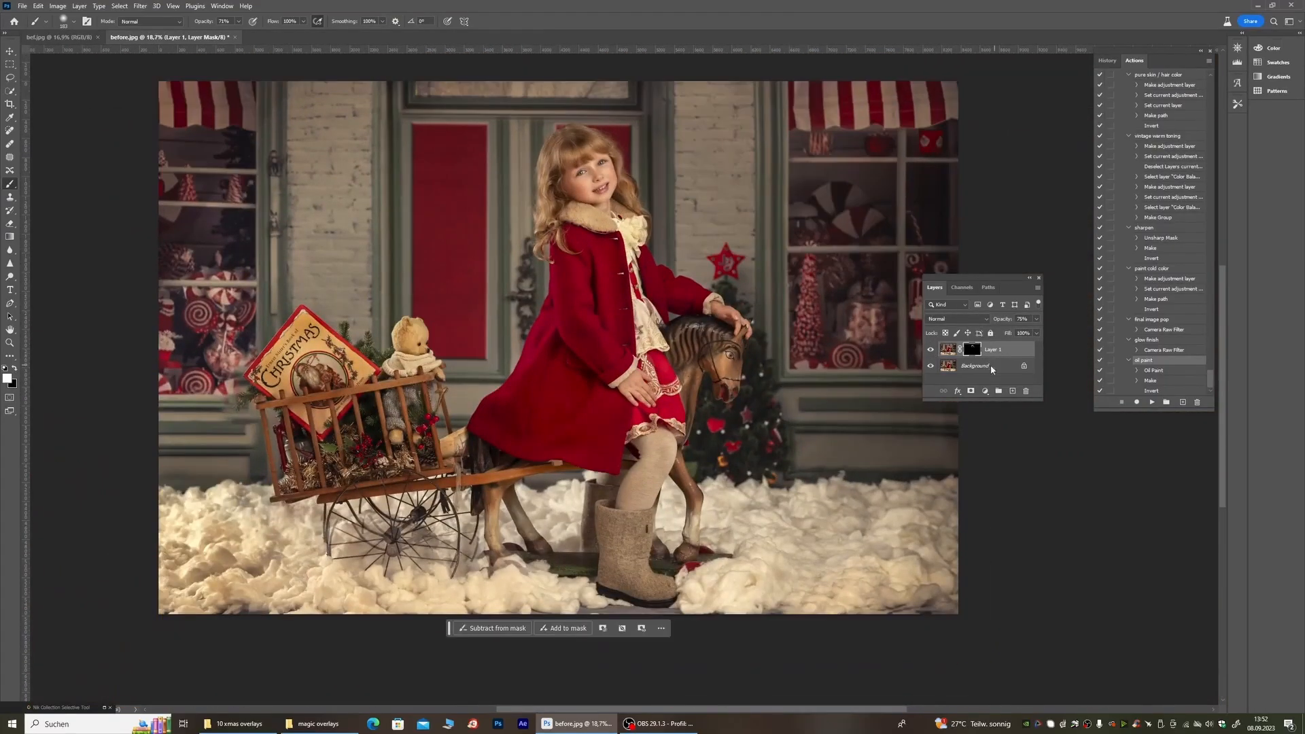
Step: Flatten the image with the oil paint effect and duplicate the Background layer
right_click(993, 365)
left_click(1012, 478)
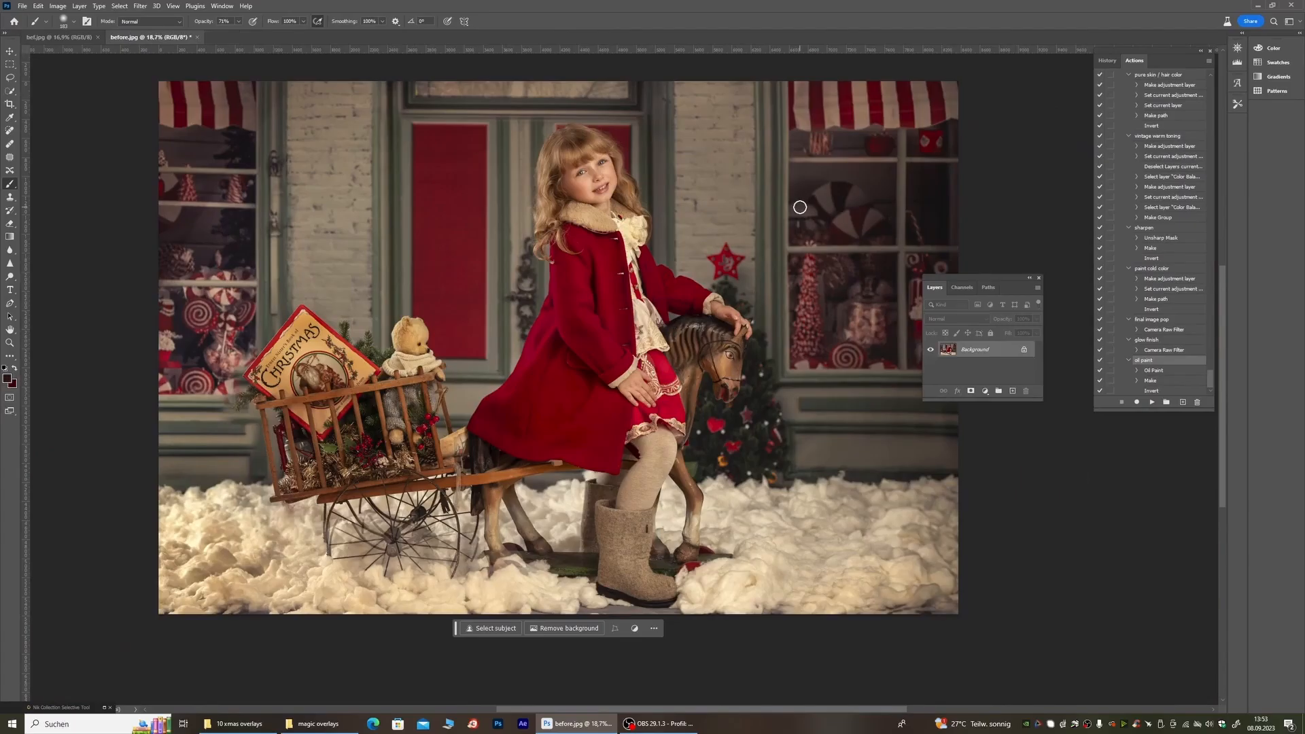
key("ctrl+j")
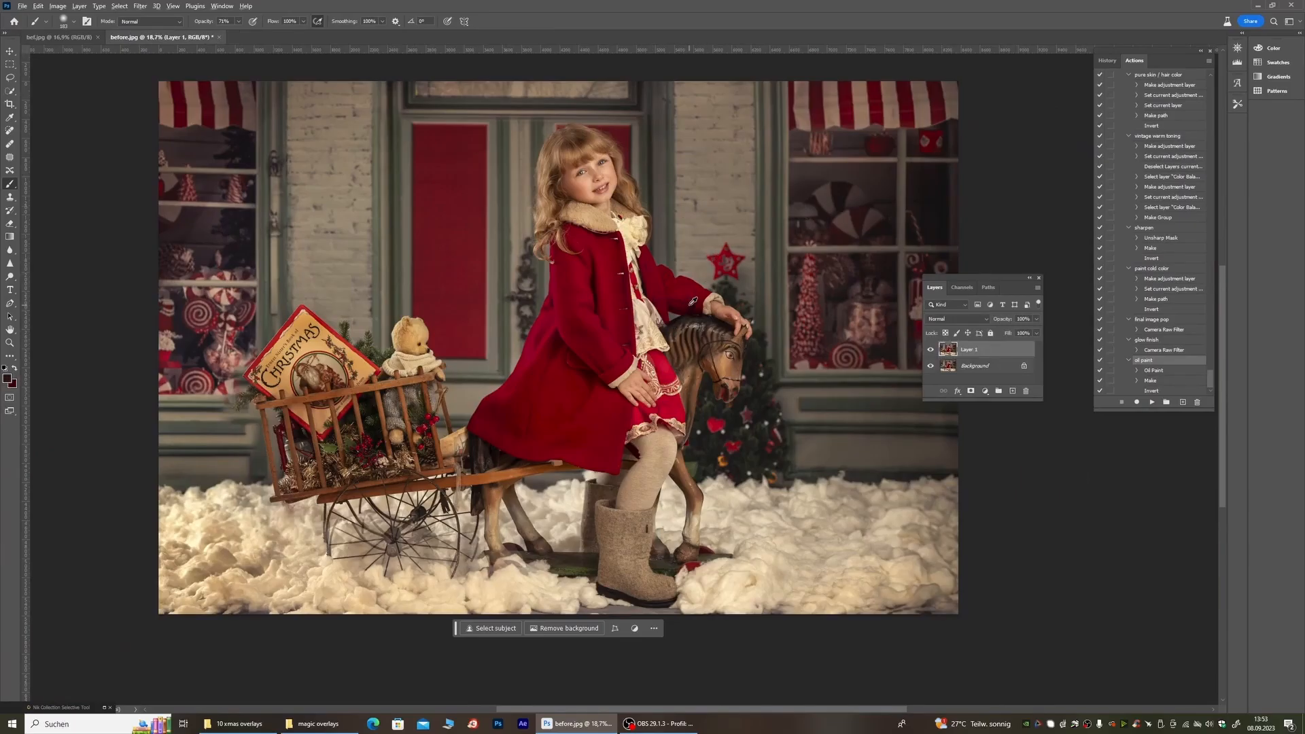
Step: Run the final image pop action on the duplicated layer
scroll(683, 288, "down", 3)
scroll(639, 280, "up", 2)
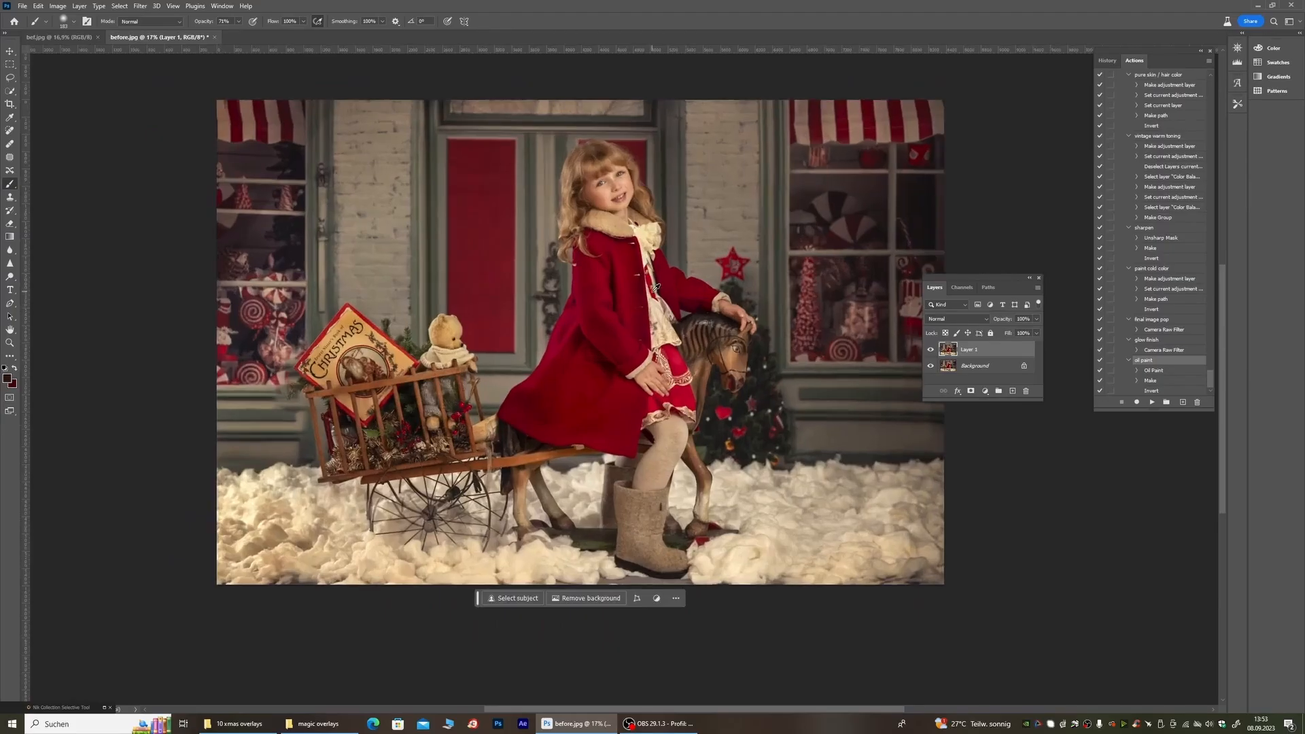
scroll(652, 288, "down", 2)
scroll(708, 279, "down", 2)
scroll(666, 289, "up", 4)
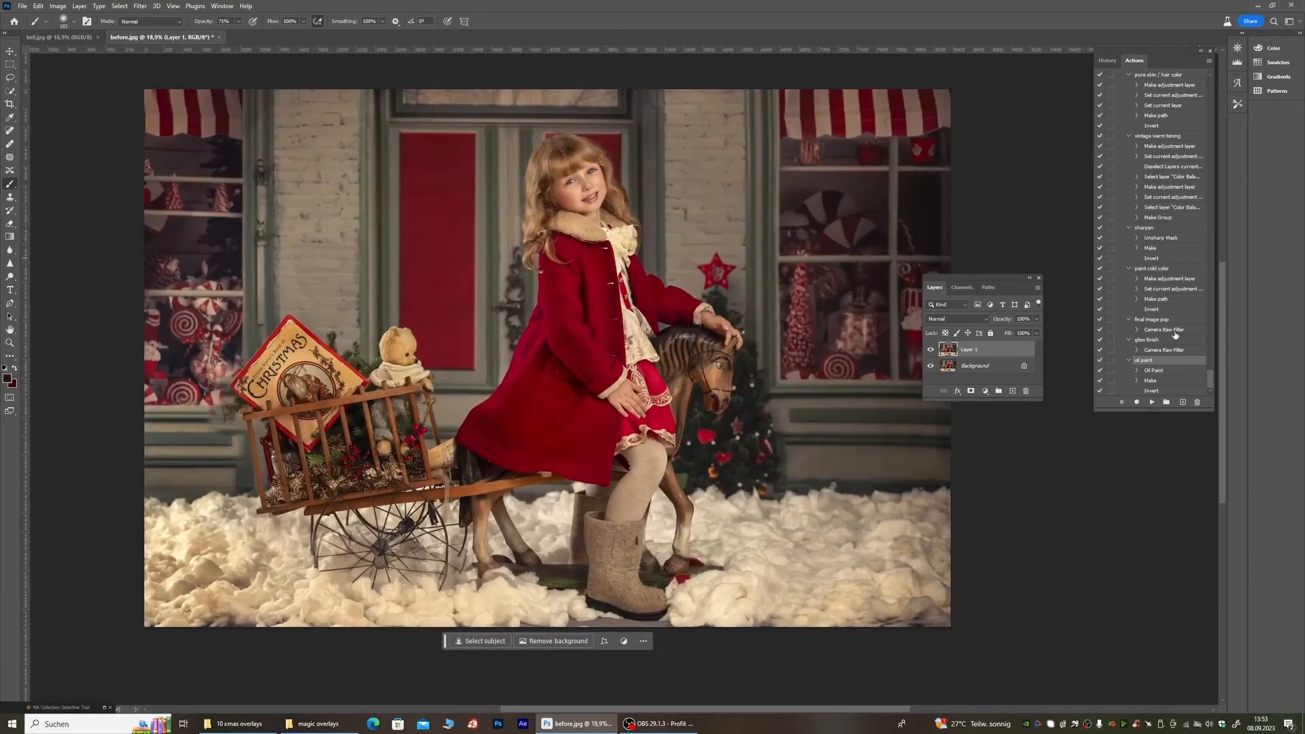
left_click(1150, 320)
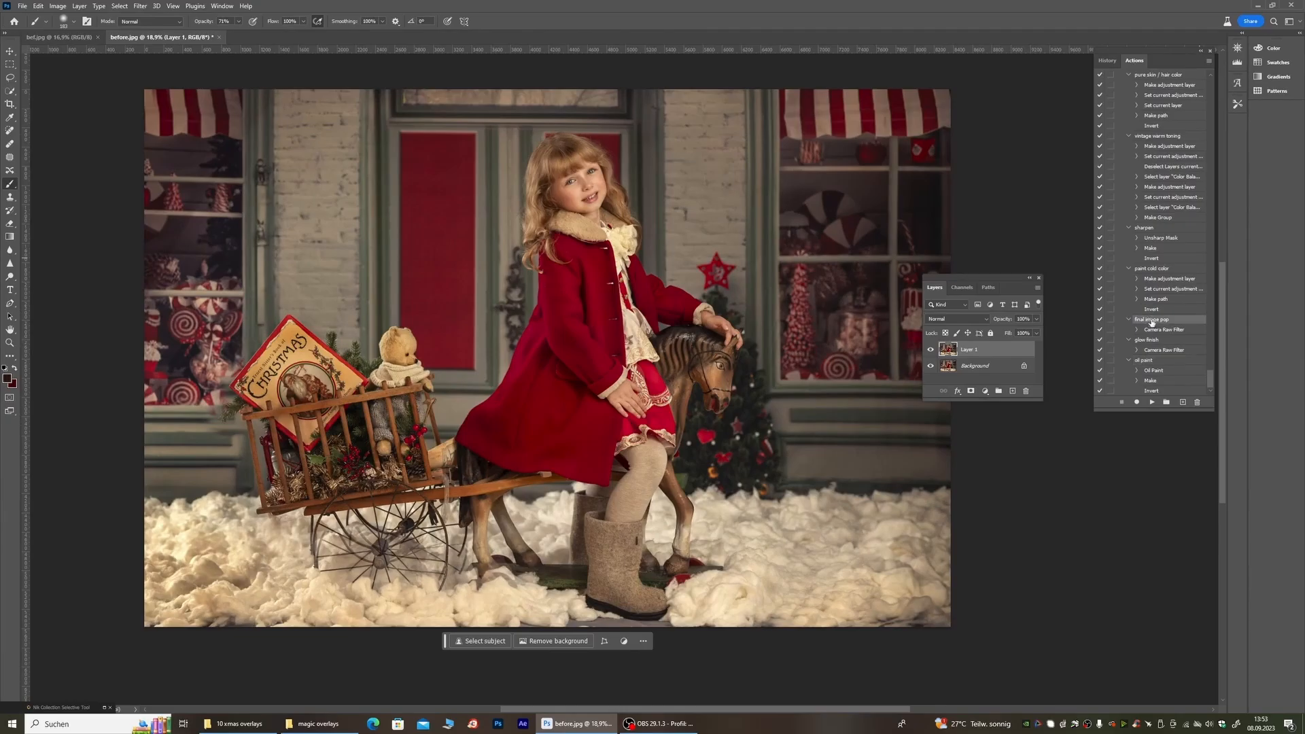
left_click(1152, 401)
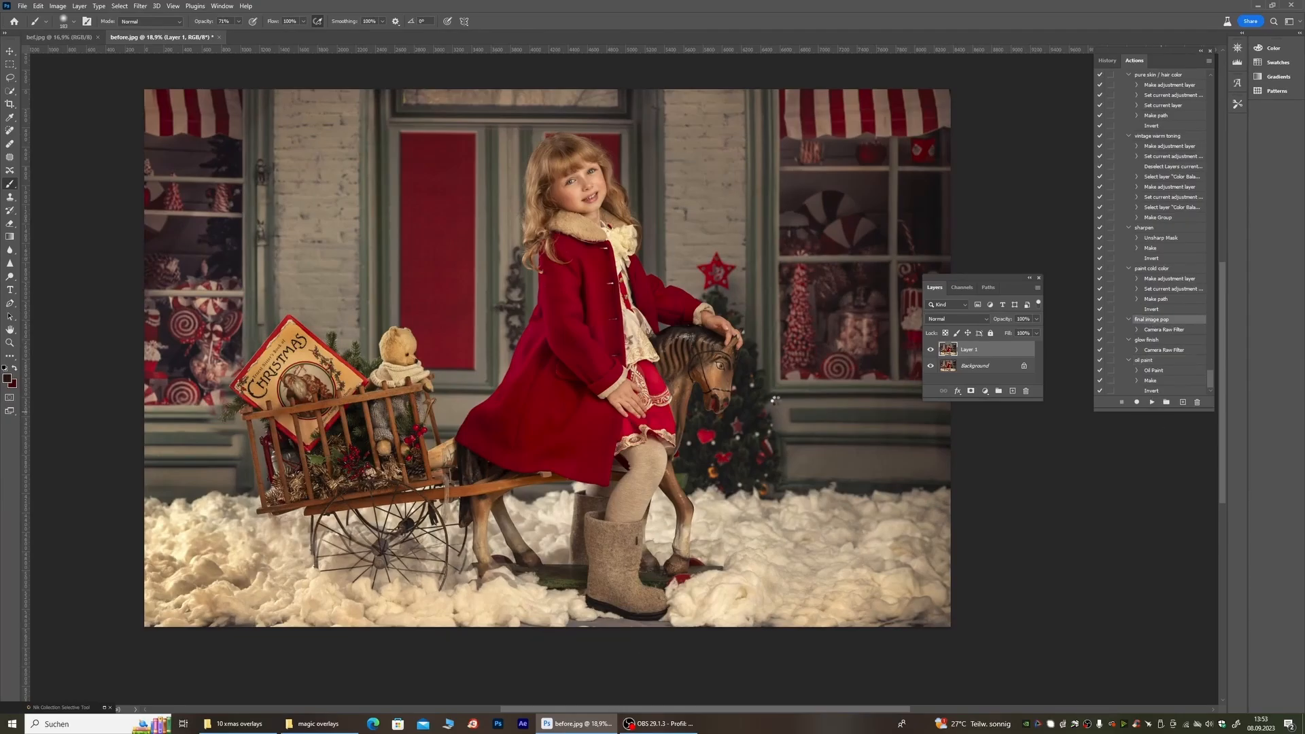
Step: Compare the portrait with and without the final image pop effect, close up and at full view
scroll(775, 400, "down", 1)
scroll(666, 259, "up", 5)
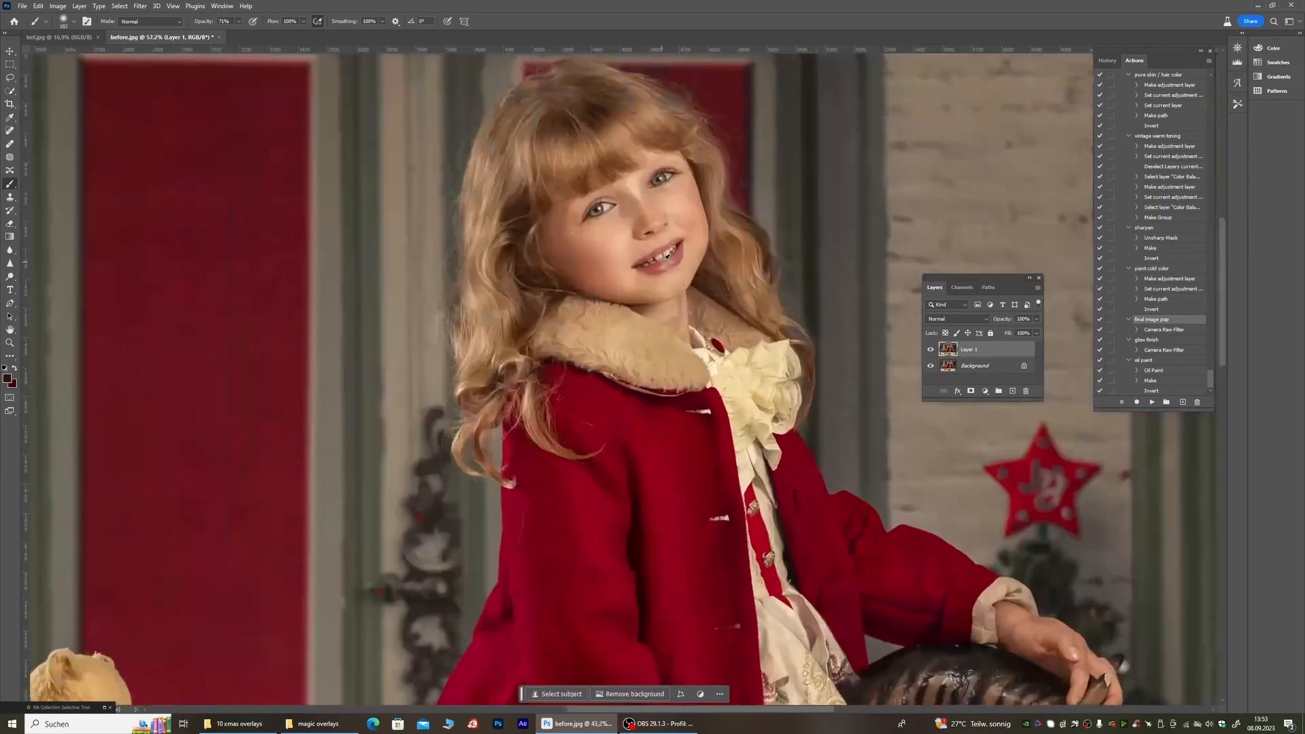
left_click(931, 349)
left_click(930, 349)
scroll(924, 350, "down", 5)
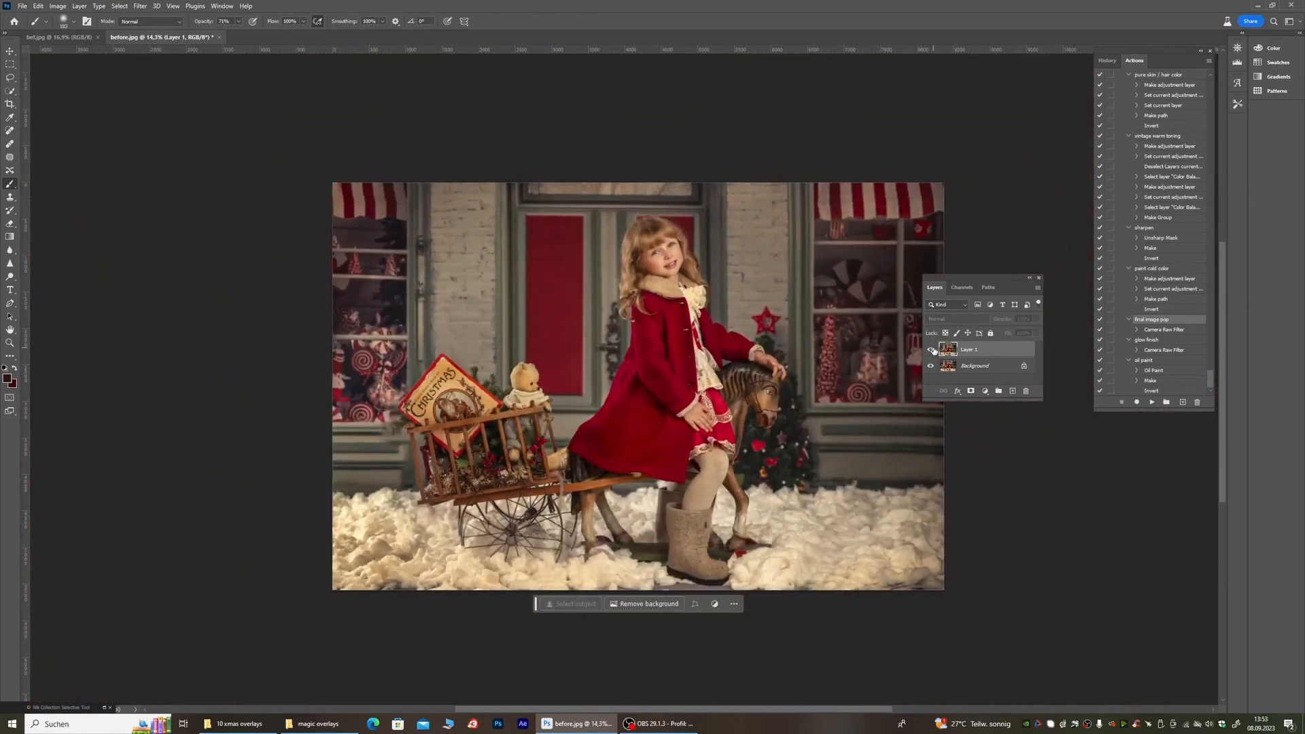
left_click(933, 349)
left_click(932, 349)
scroll(924, 357, "up", 3)
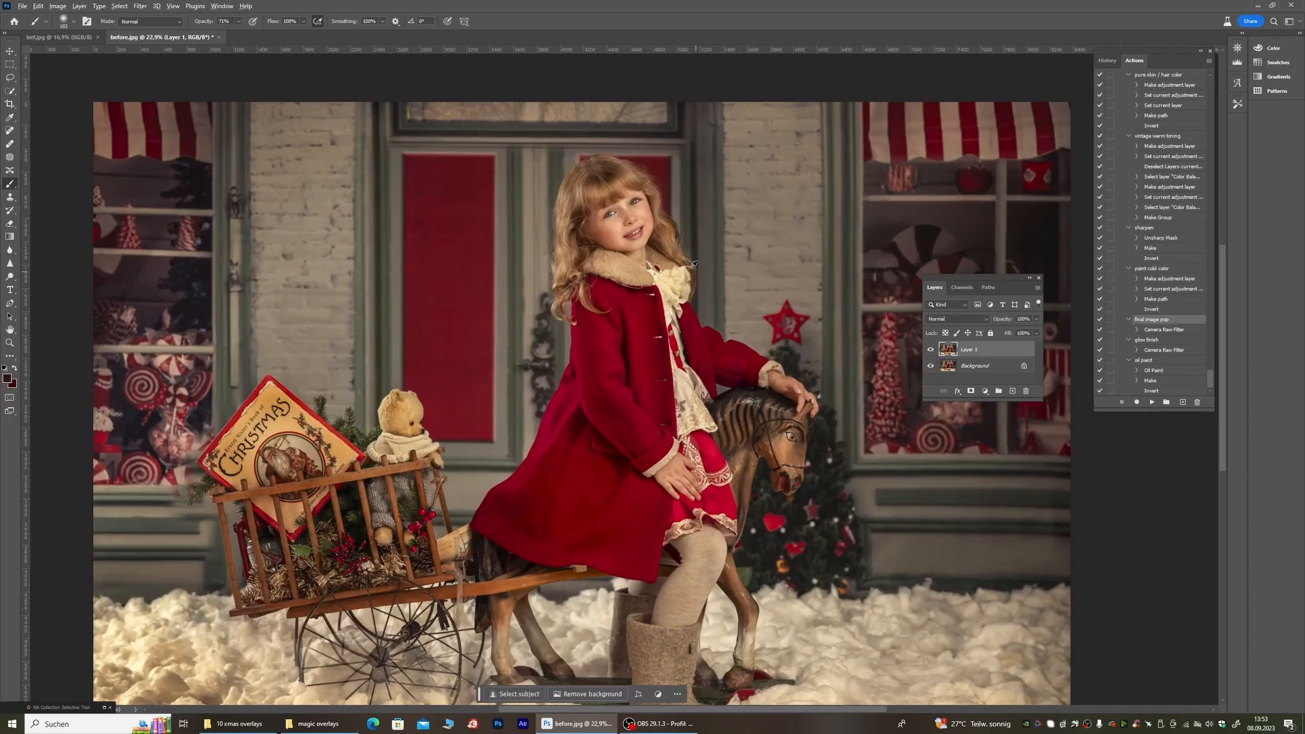
scroll(918, 337, "down", 2)
scroll(904, 314, "up", 5)
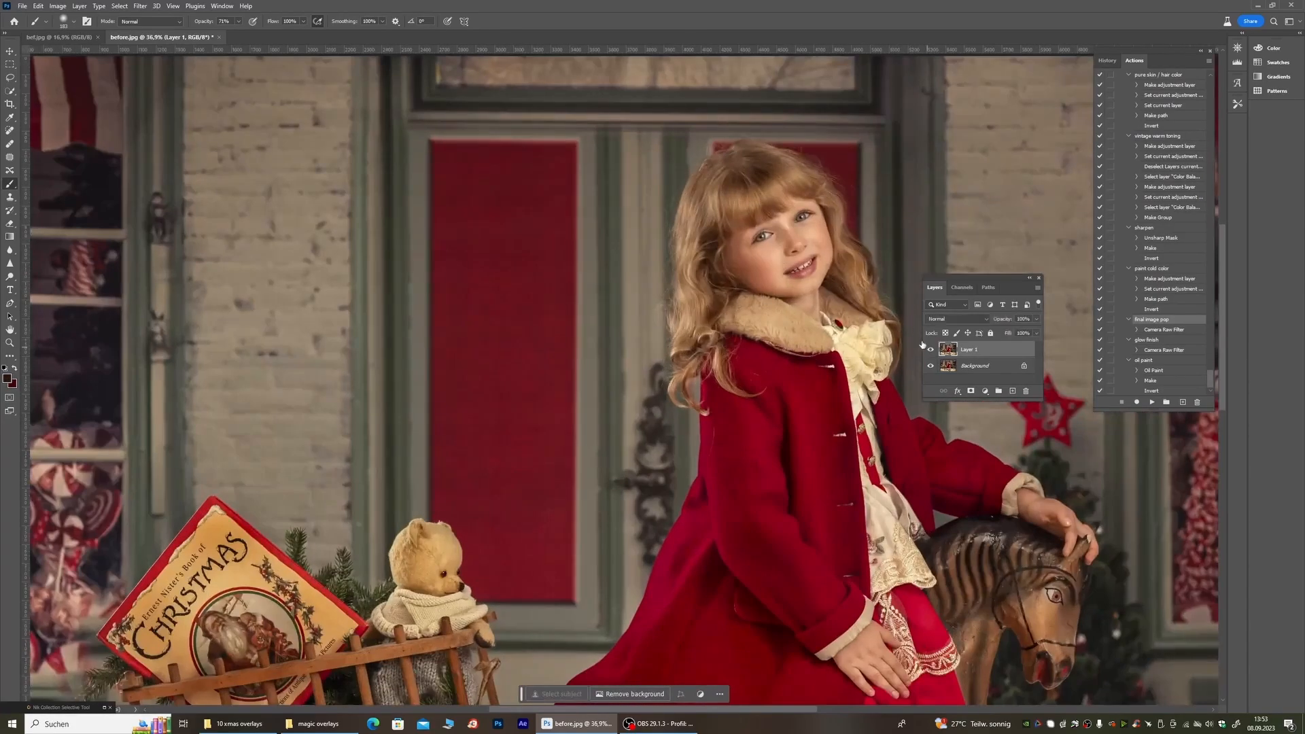
scroll(718, 288, "down", 3)
scroll(815, 292, "up", 3)
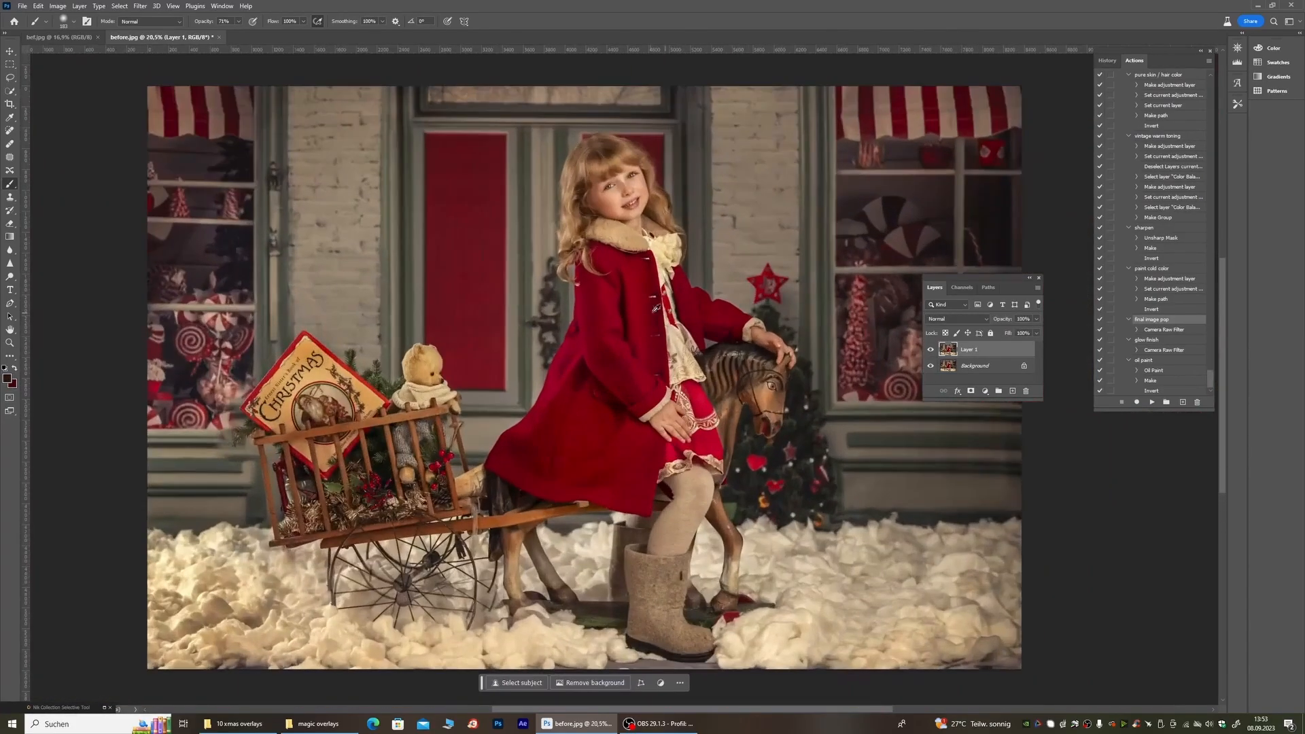
scroll(918, 340, "down", 1)
Step: Run the glow finish action on Layer 1
right_click(992, 365)
left_click(979, 349)
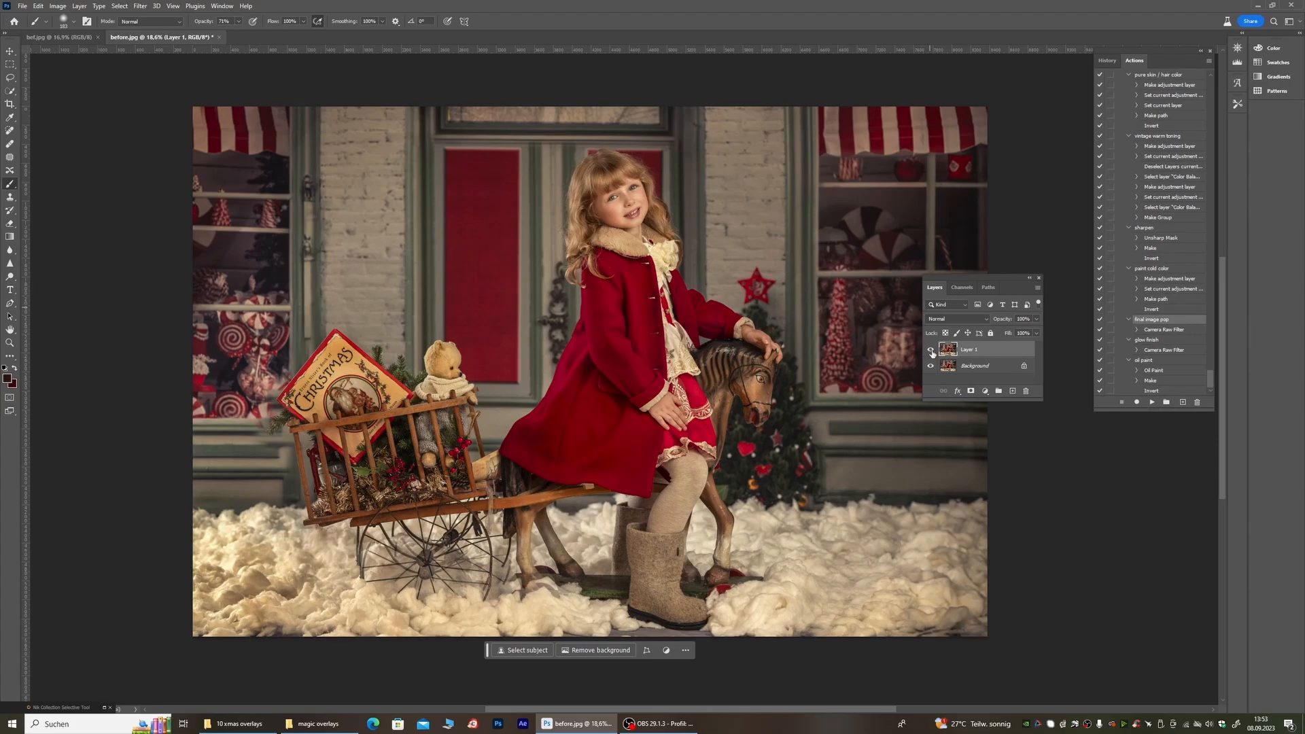
left_click(1150, 340)
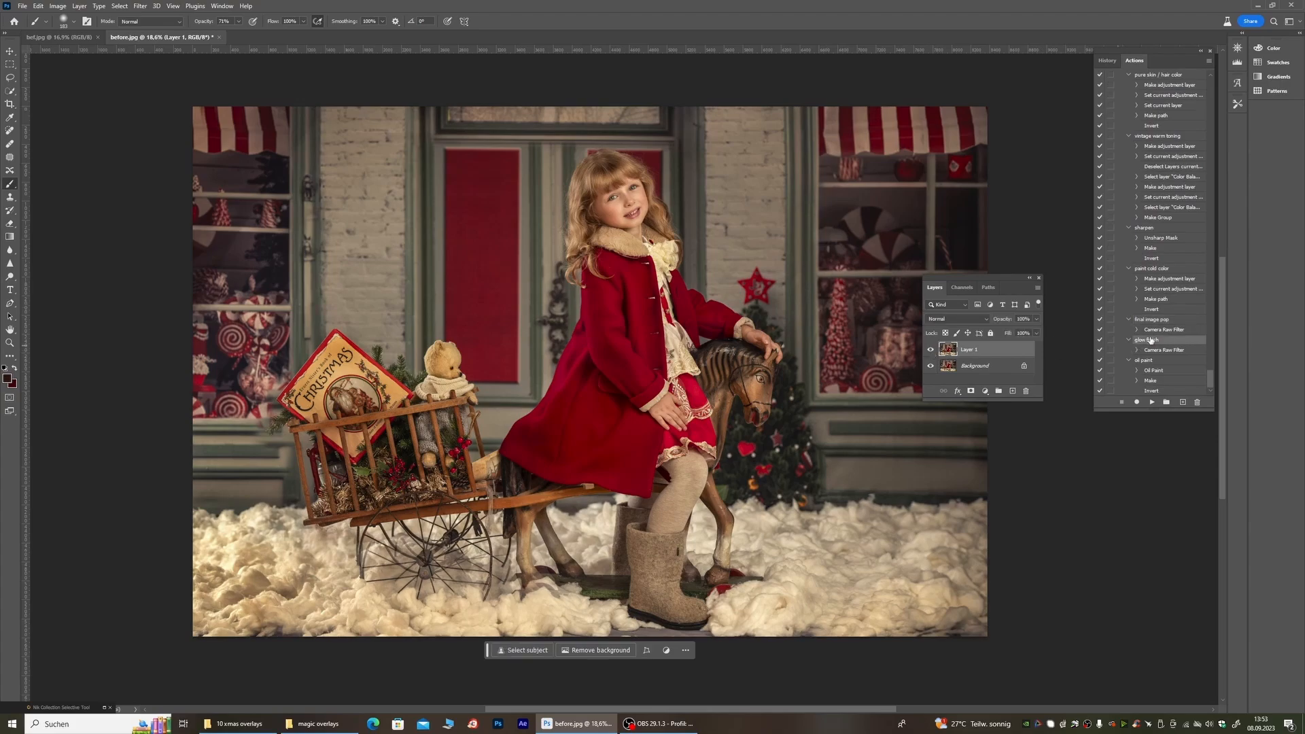
left_click(1152, 402)
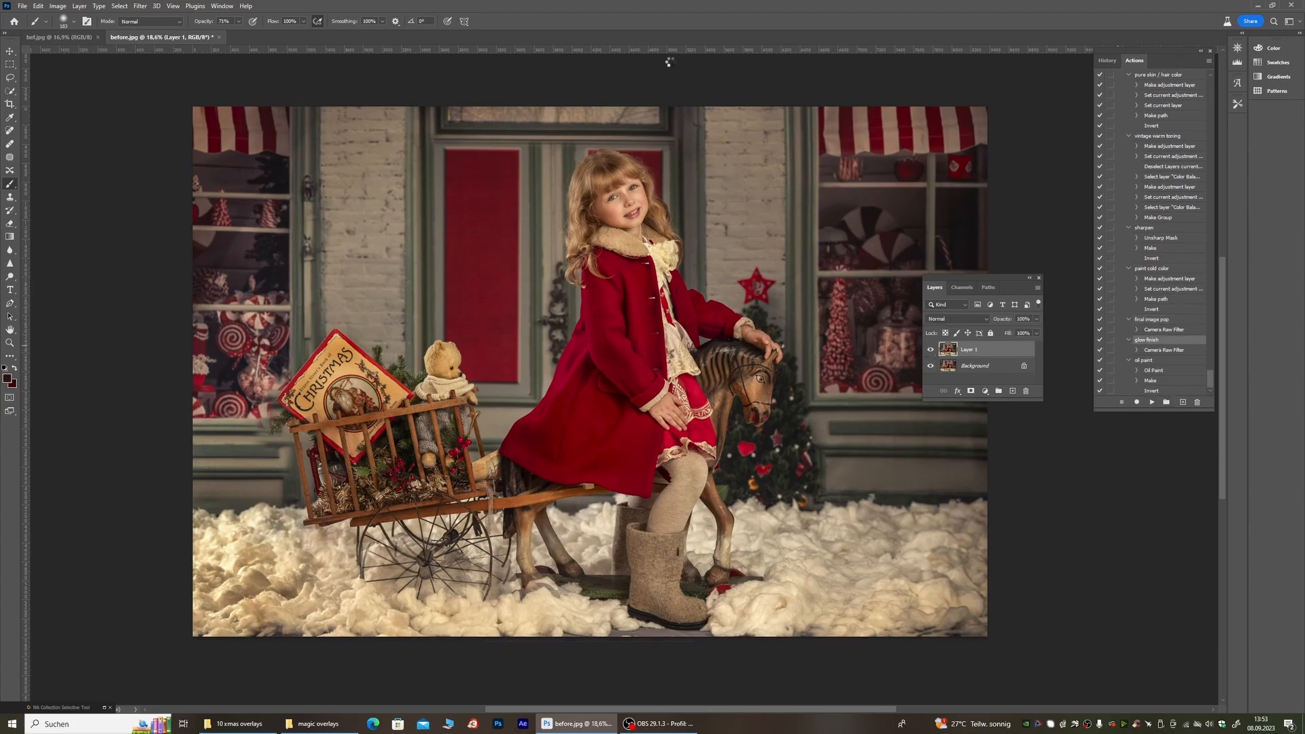
scroll(618, 272, "down", 1)
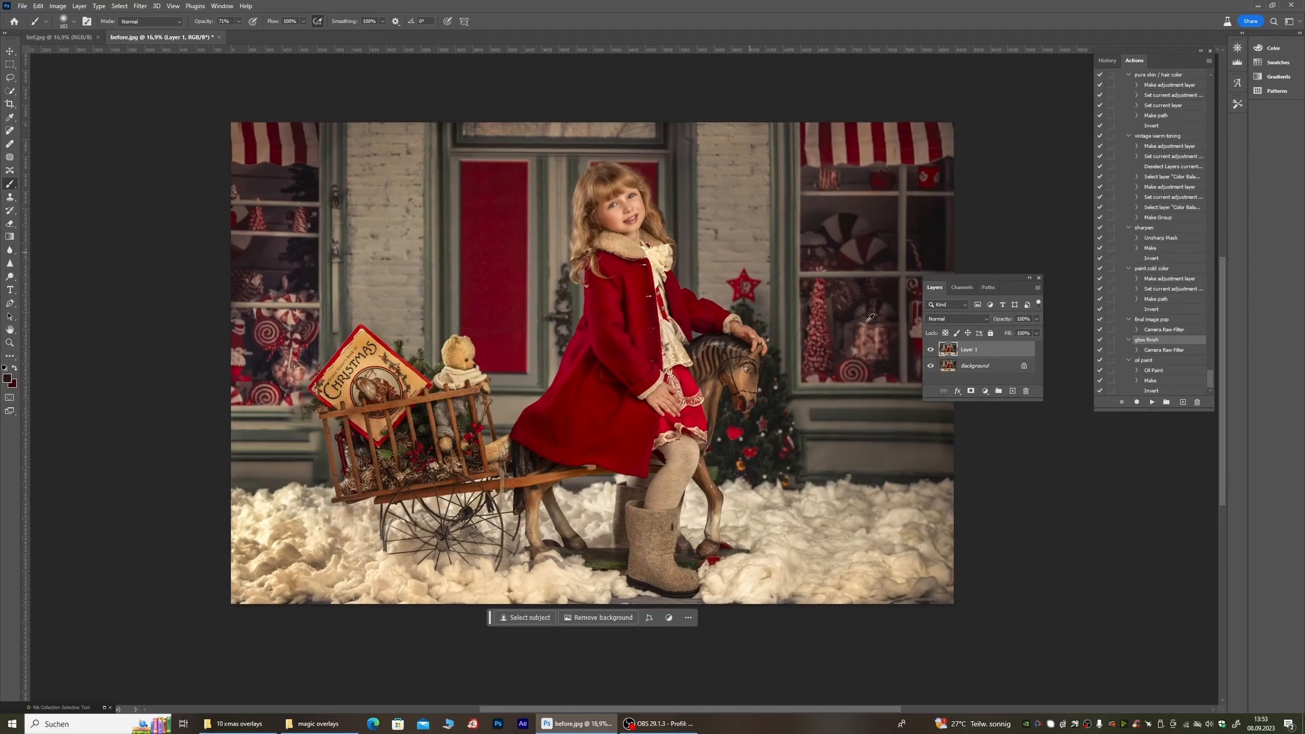
Step: Compare the whole portrait and the girl's red coat with and without the glow finish layer
left_click(930, 350)
left_click(931, 350)
left_click(930, 349)
left_click(930, 349)
scroll(618, 204, "up", 8)
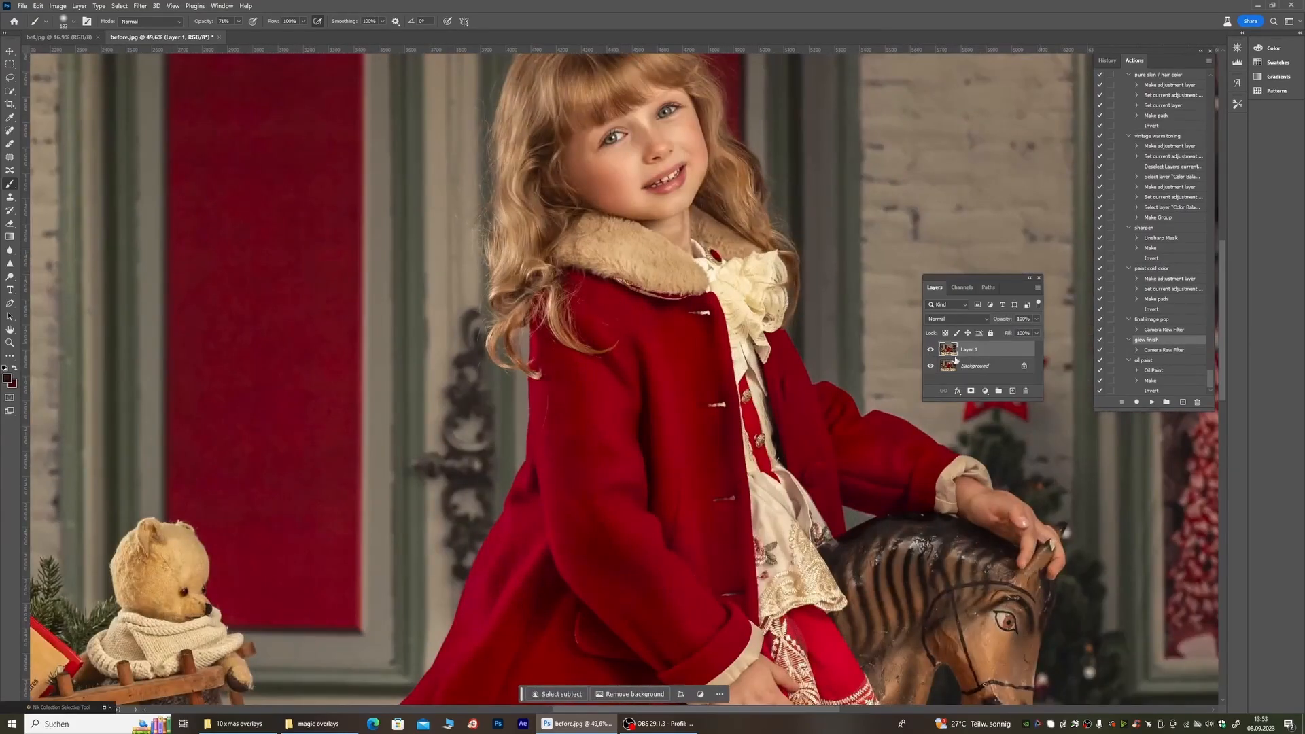
left_click(928, 351)
left_click(928, 352)
Step: Examine the girl's face and hair close up with and without the glow finish layer
scroll(621, 124, "up", 9)
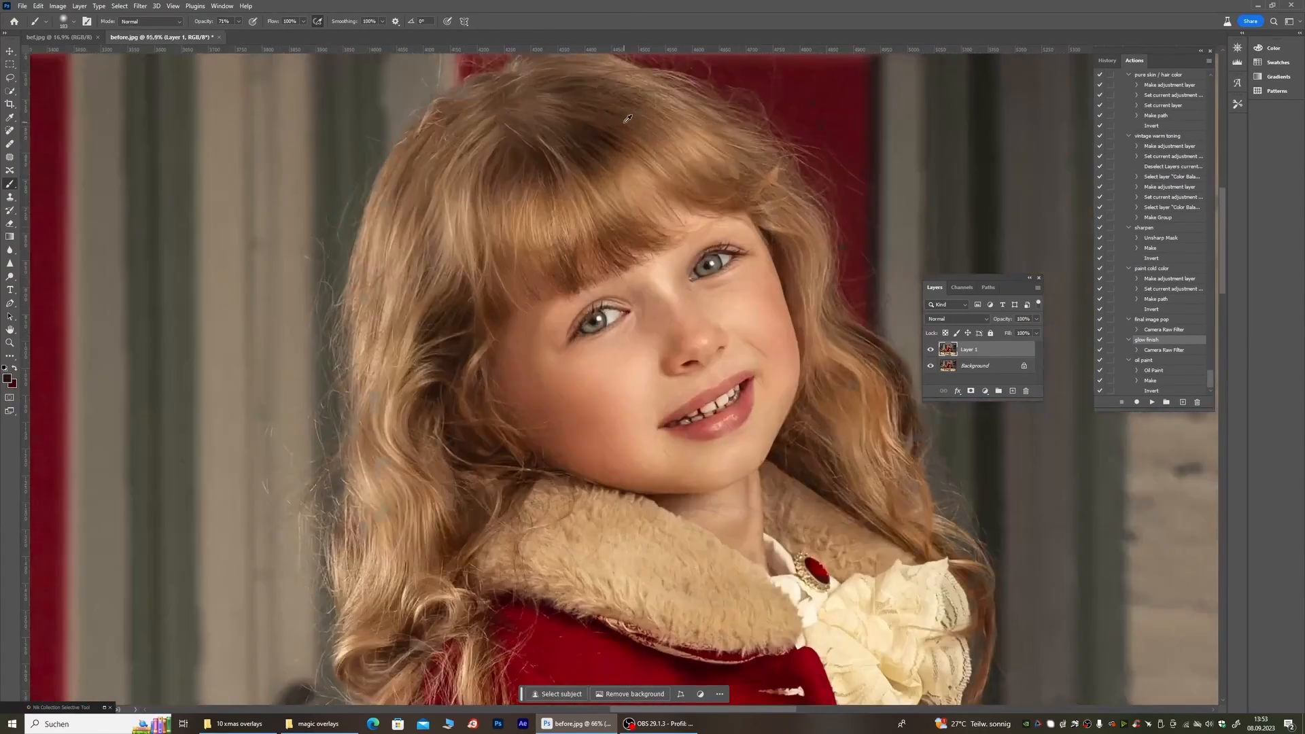
left_click(930, 349)
left_click(930, 349)
left_click(931, 350)
left_click(931, 349)
left_click(931, 349)
left_click(930, 349)
scroll(704, 335, "up", 6)
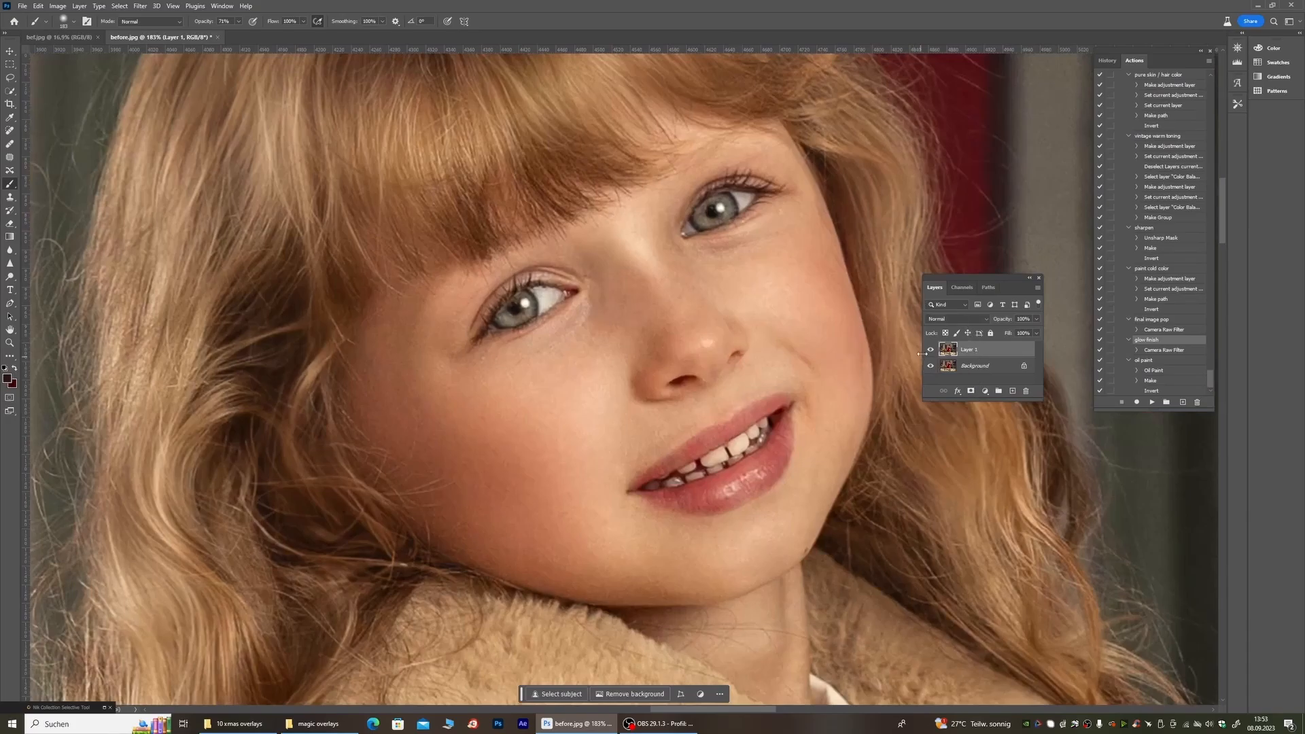
Step: Review the full portrait again with Layer 1 hidden and shown to judge the overall glow finish
scroll(749, 290, "down", 10)
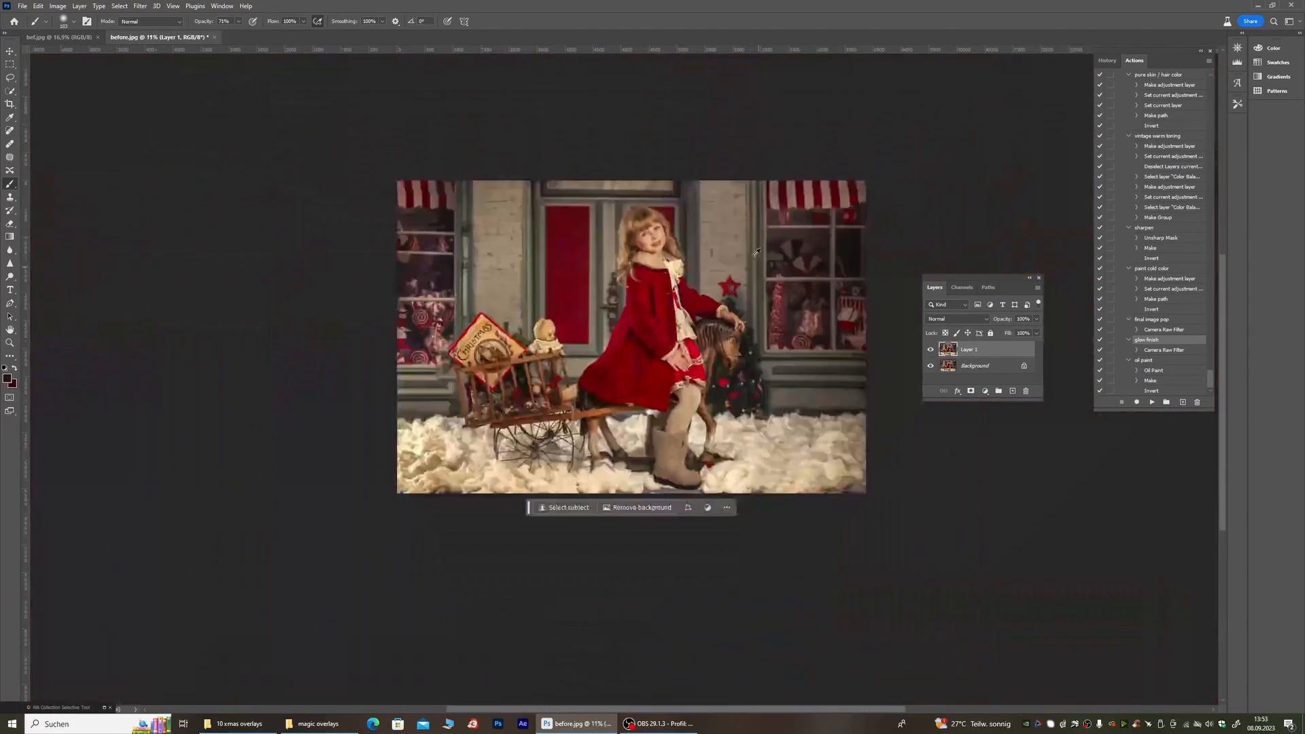
scroll(700, 291, "up", 3)
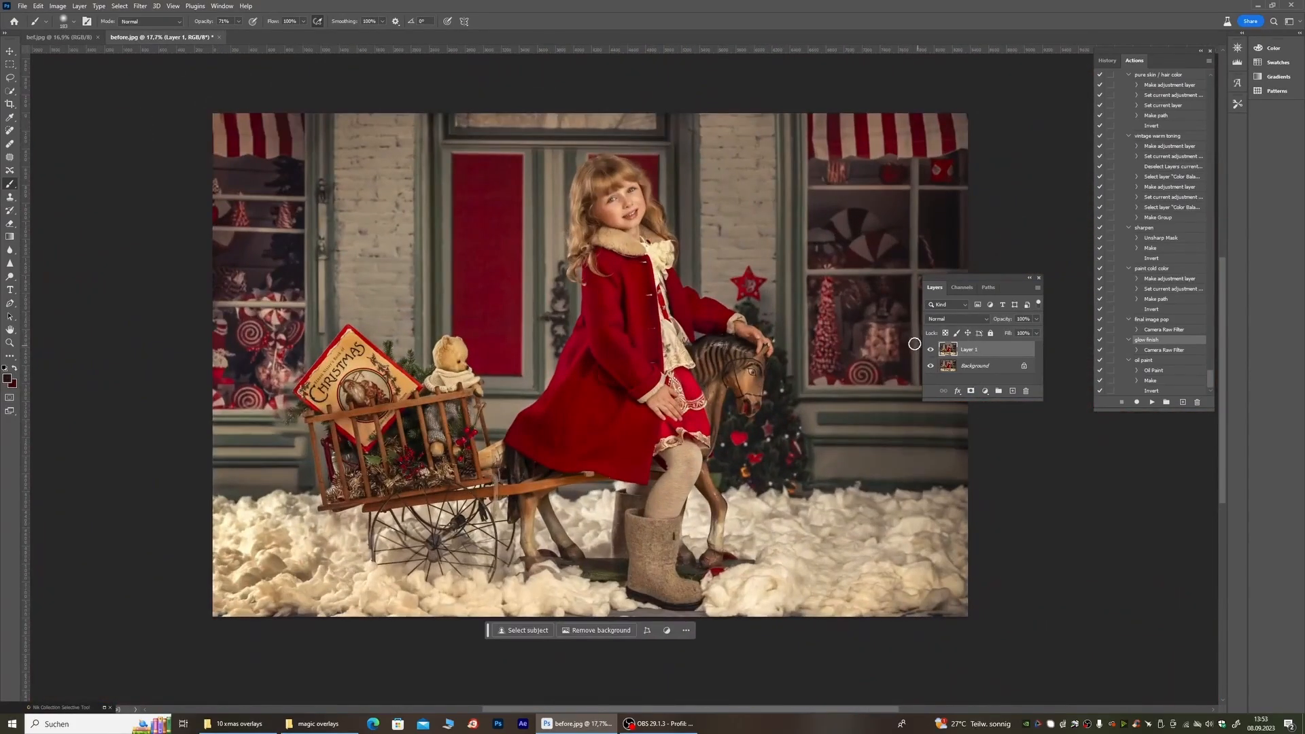
left_click(930, 350)
left_click(929, 350)
left_click(930, 350)
left_click(929, 350)
scroll(680, 290, "down", 2)
scroll(680, 290, "up", 3)
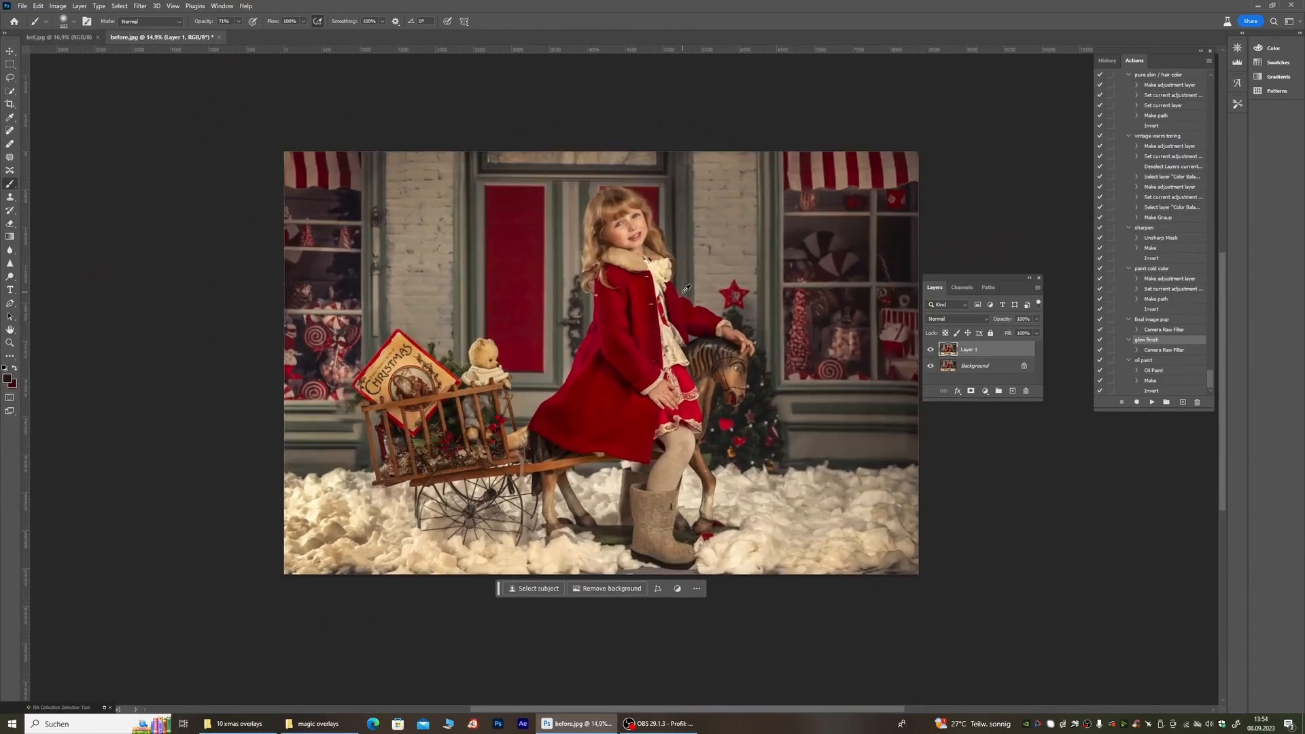
scroll(788, 278, "down", 2)
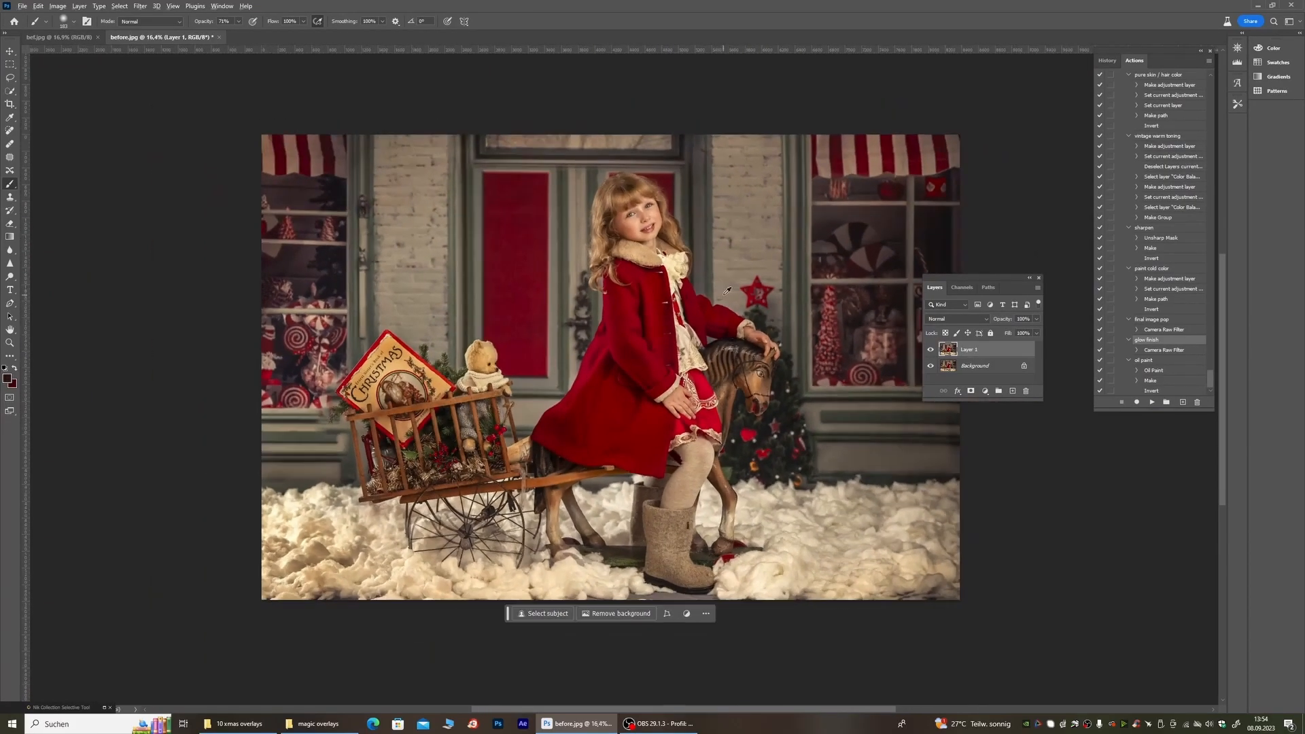
scroll(727, 291, "up", 1)
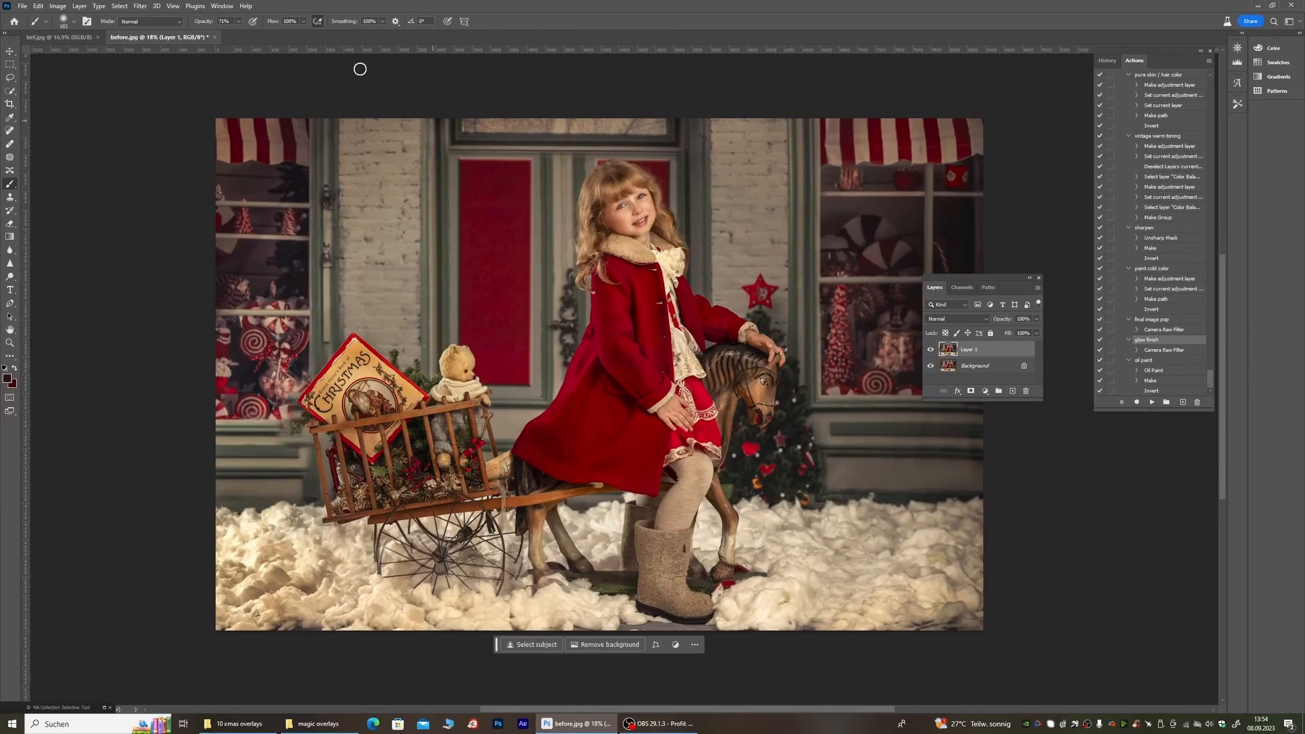
scroll(615, 310, "down", 1)
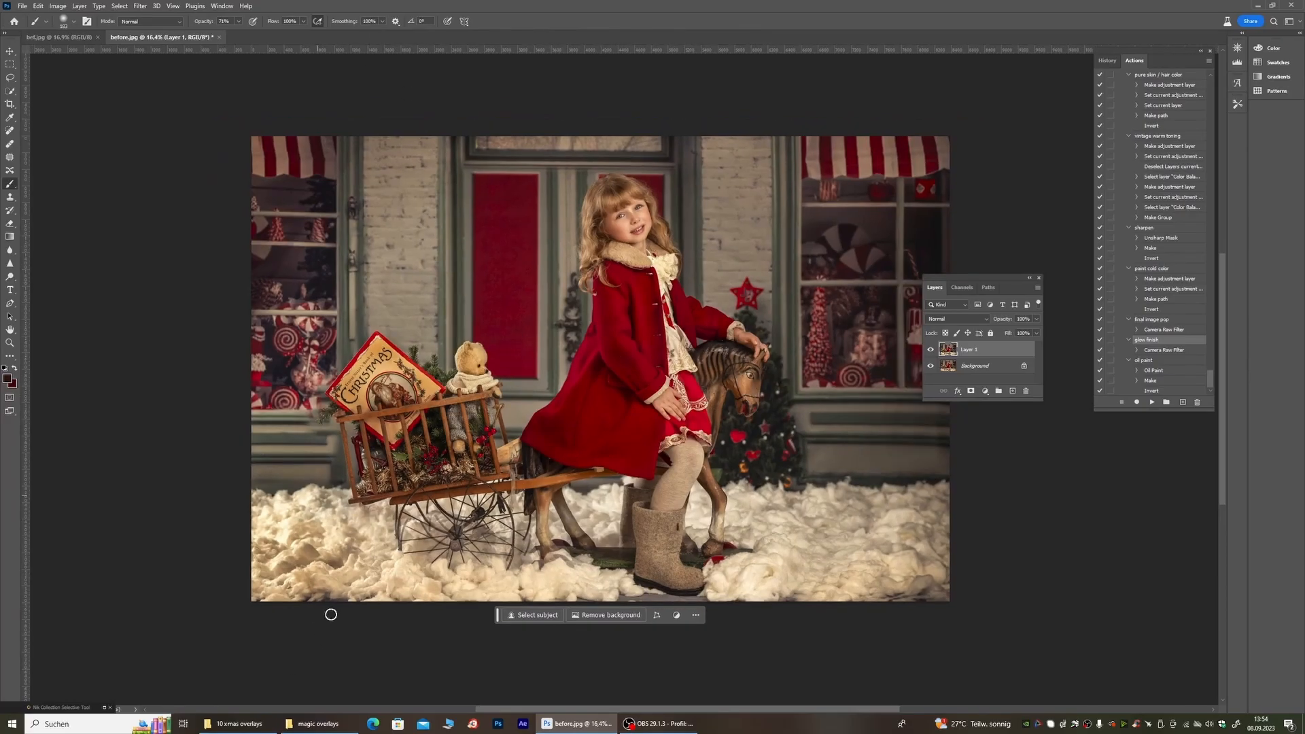
Step: Place the light-string overlay 10 from the magic overlays folder over the portrait's left window and set its blend mode to Linear Dodge (Add)
left_click(242, 729)
left_click(242, 725)
left_click(316, 725)
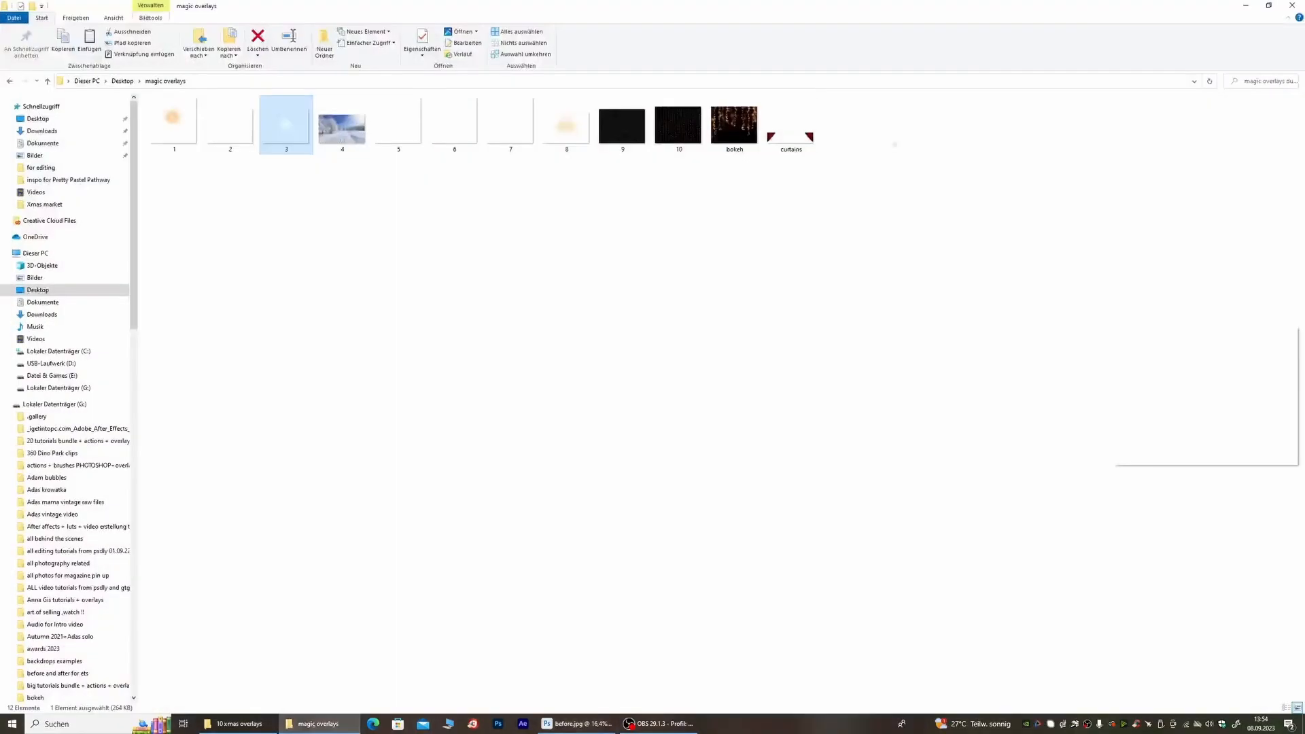
left_click(1268, 6)
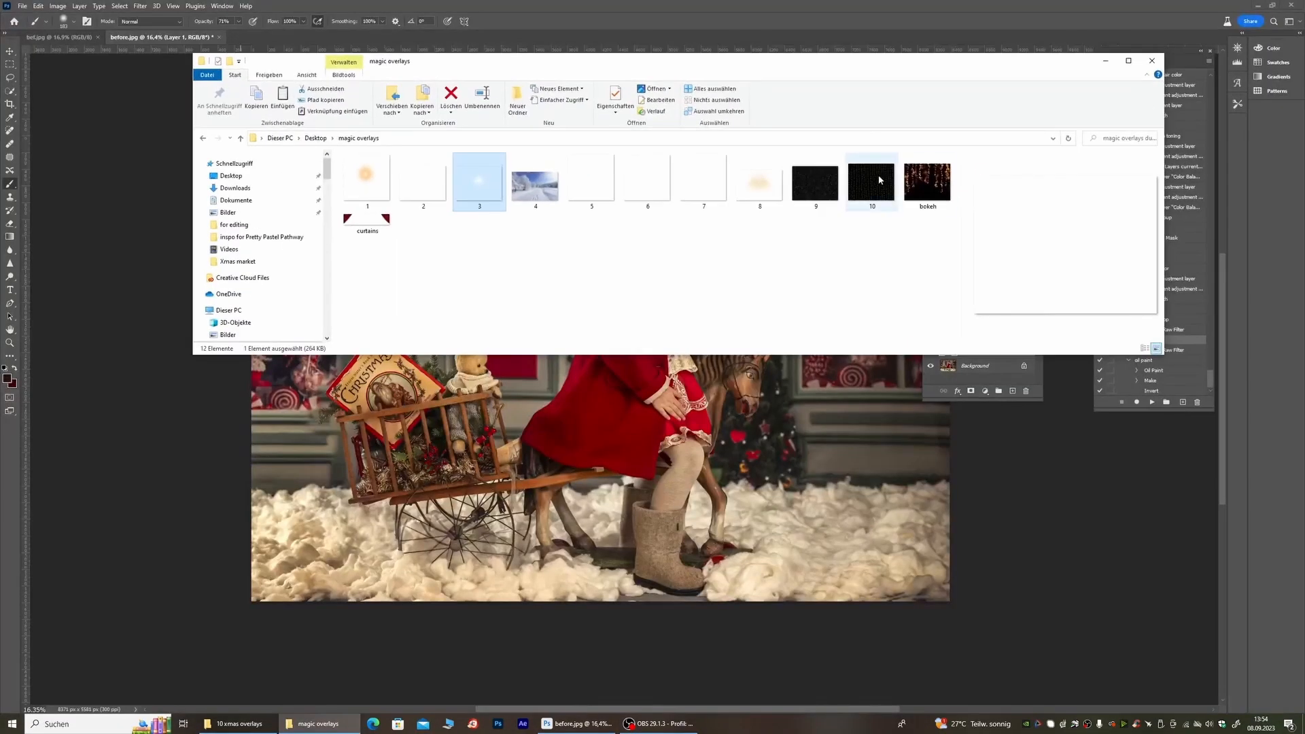
left_click_drag(878, 174, 152, 348)
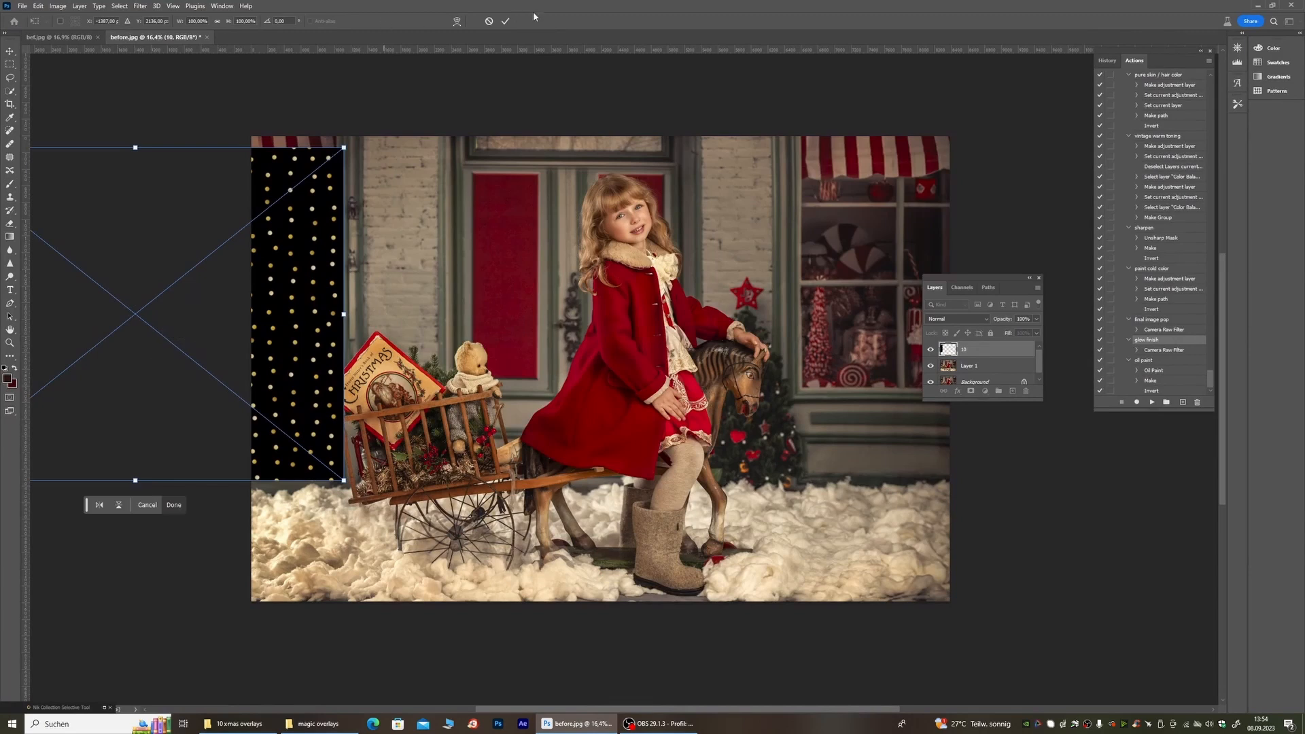
left_click(510, 21)
left_click(957, 318)
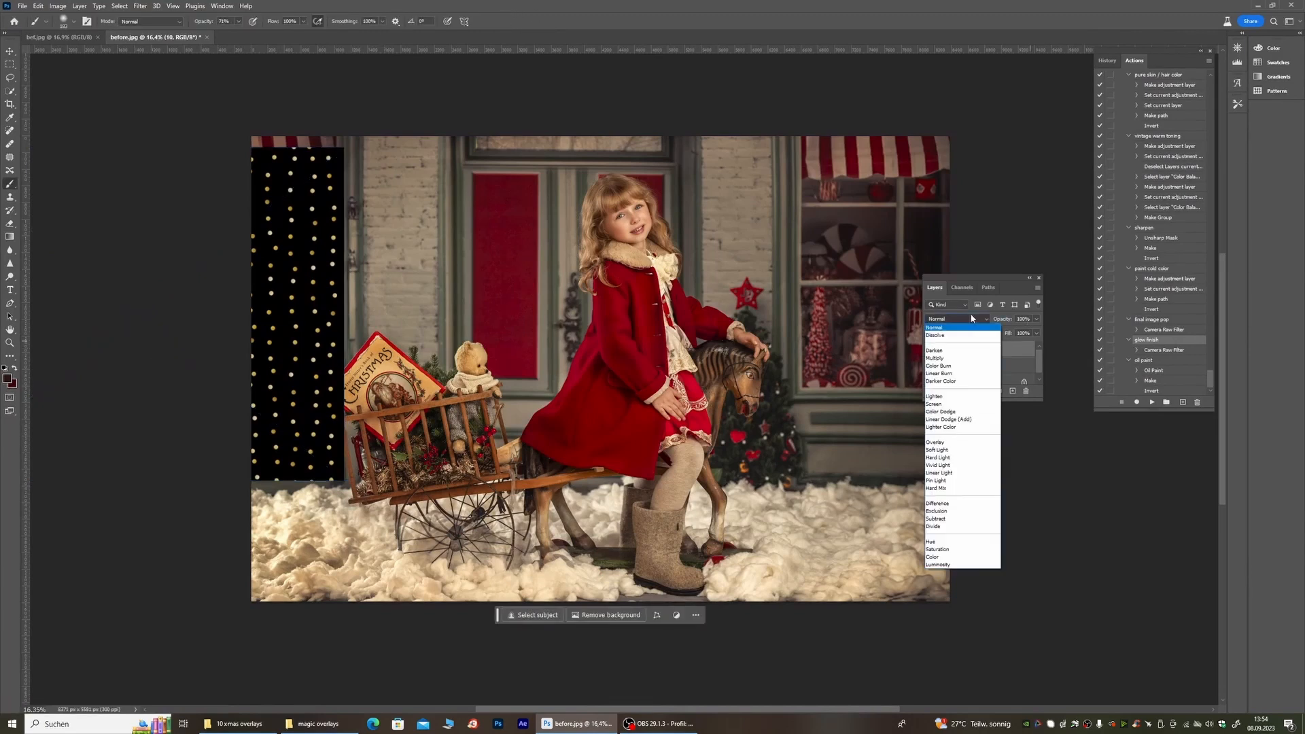
left_click(973, 423)
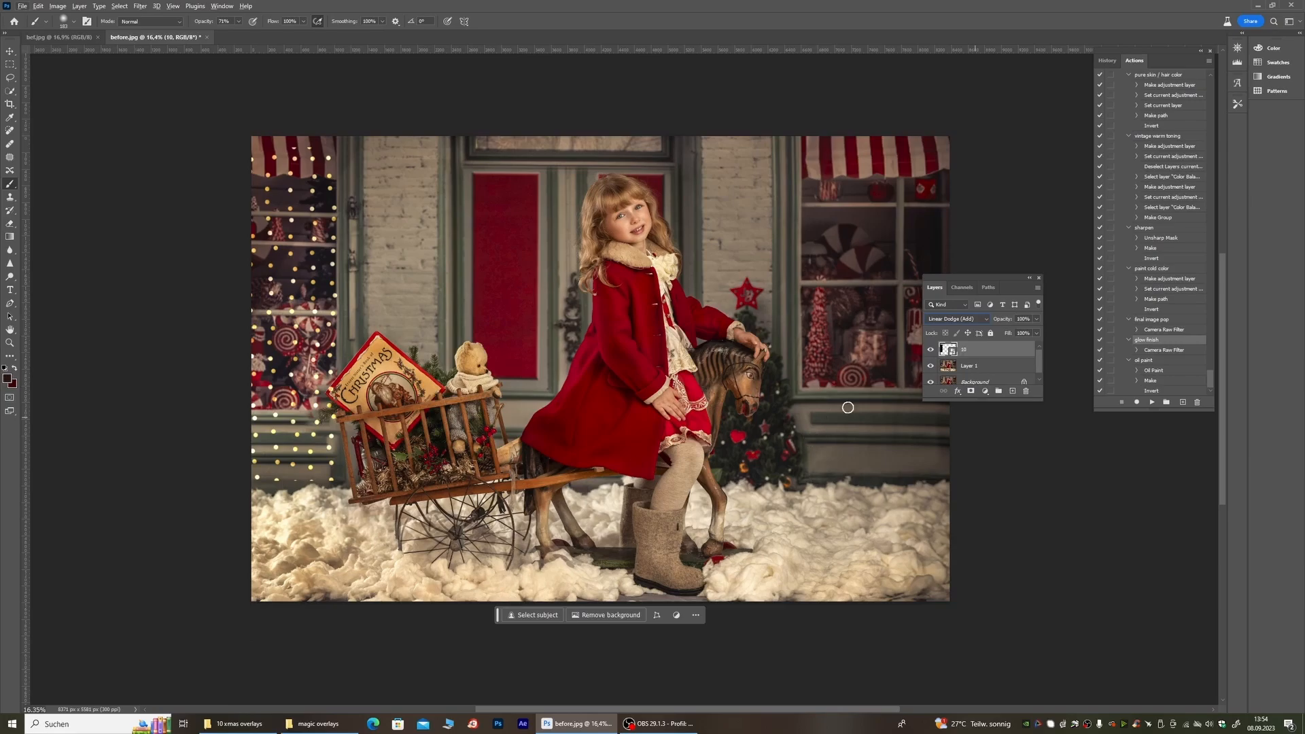
Step: Duplicate the light-string layer 10 and move the copy over the shop window on the right side of the portrait
right_click(981, 349)
left_click(1012, 318)
left_click(736, 212)
scroll(347, 283, "down", 1)
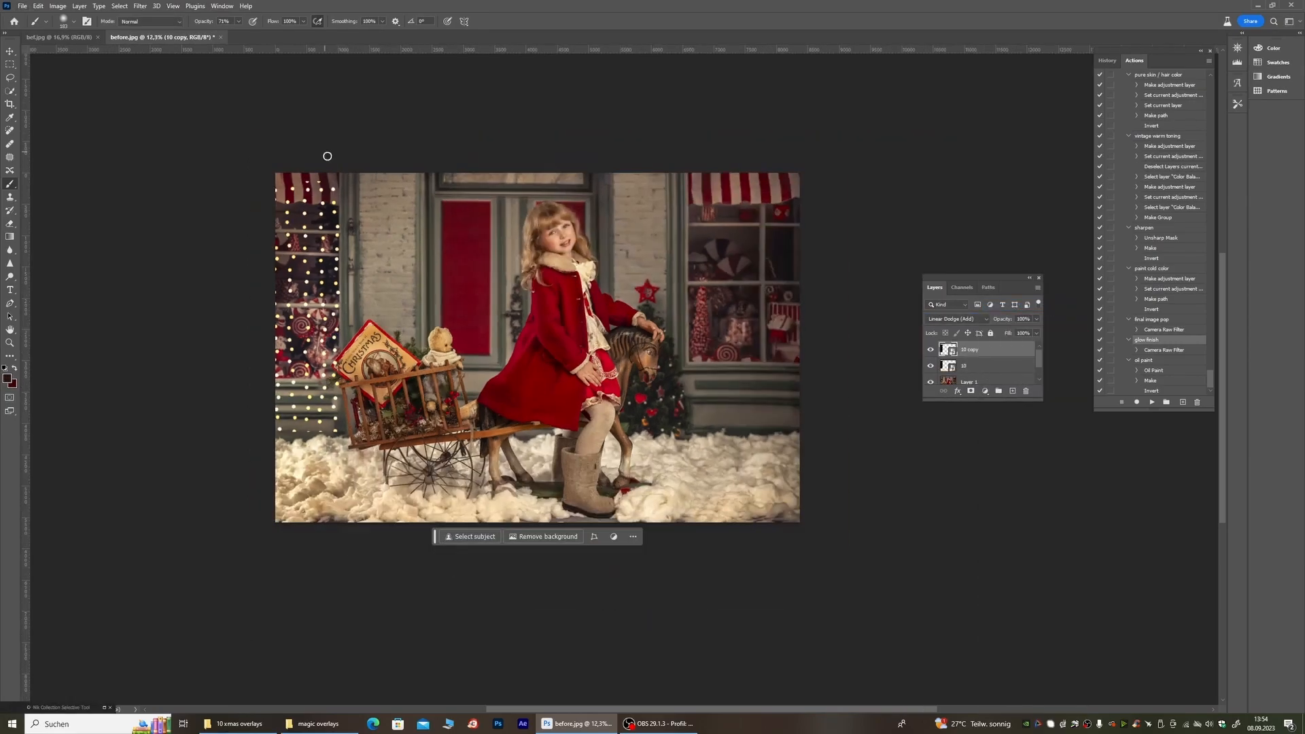
key("ctrl+t")
left_click_drag(234, 252, 875, 250)
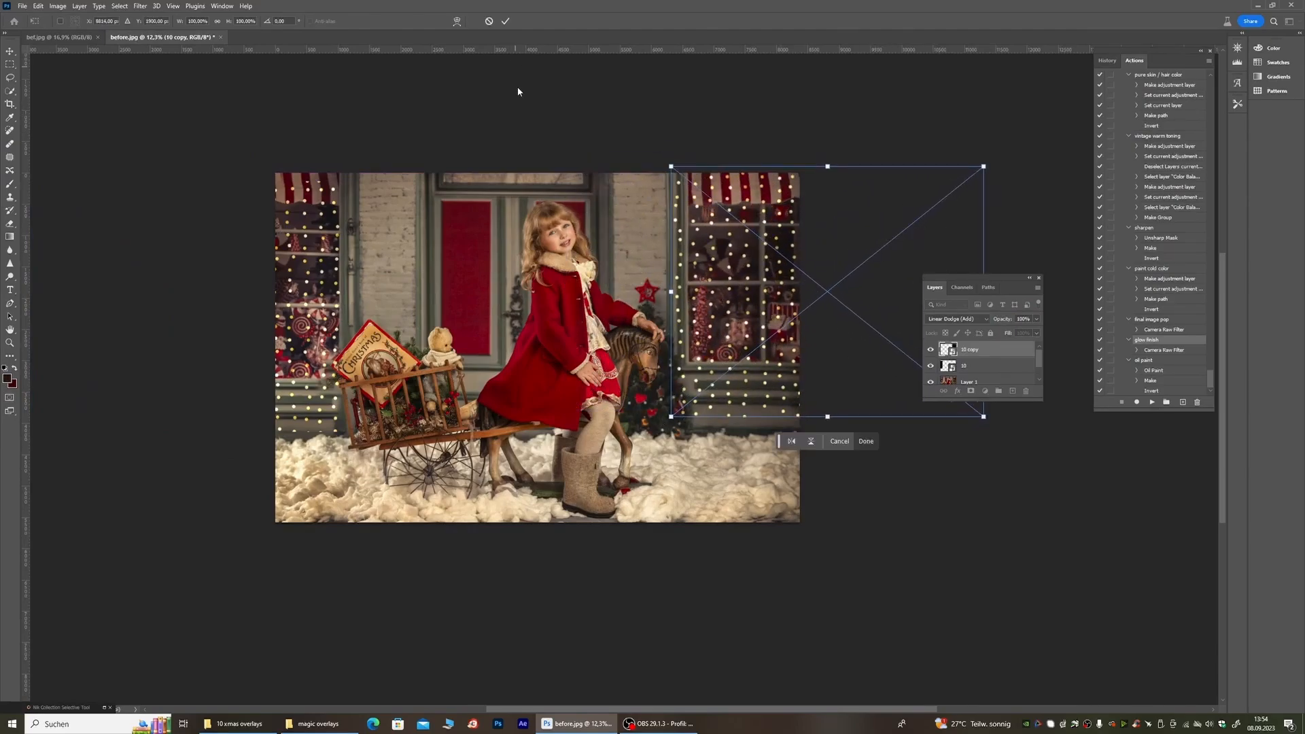
left_click(505, 21)
key("b")
Step: Add a mask to the 10 copy layer and paint out its lights over the striped awning with a black soft brush at 100% opacity
scroll(543, 270, "up", 1)
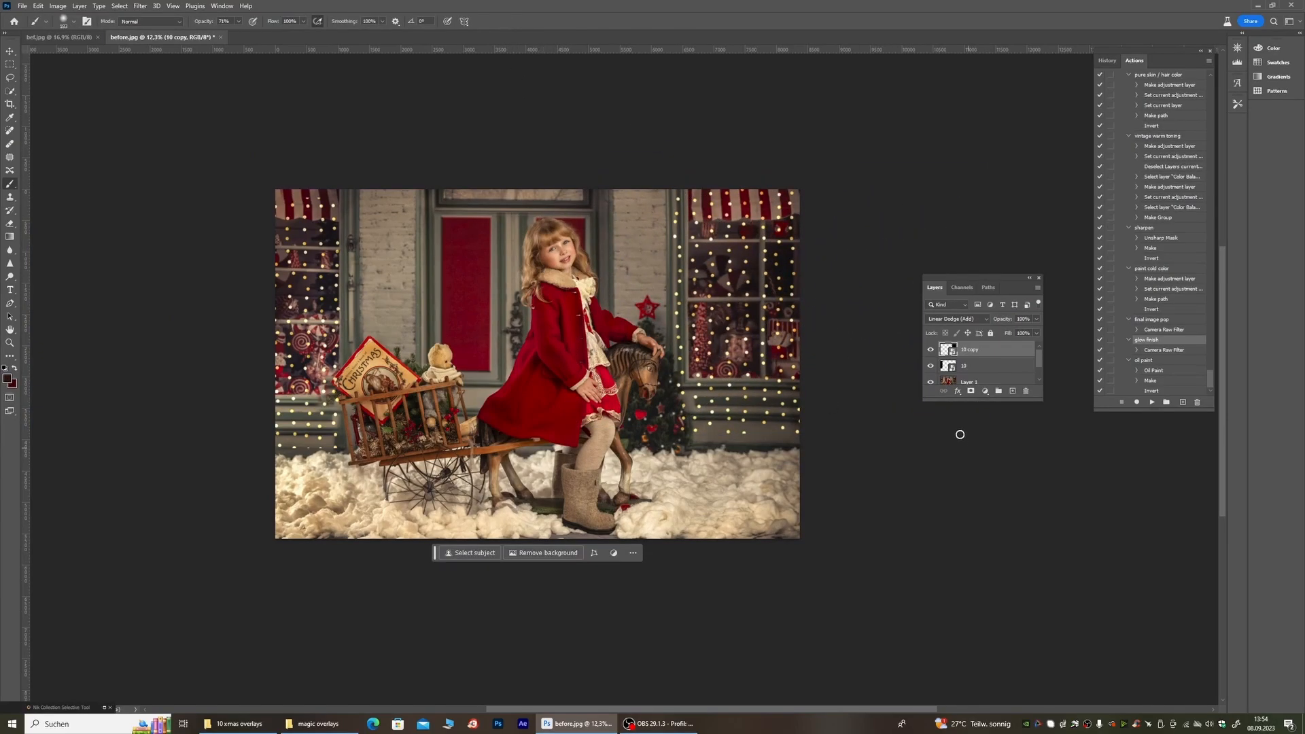
left_click(972, 392)
scroll(727, 211, "up", 5)
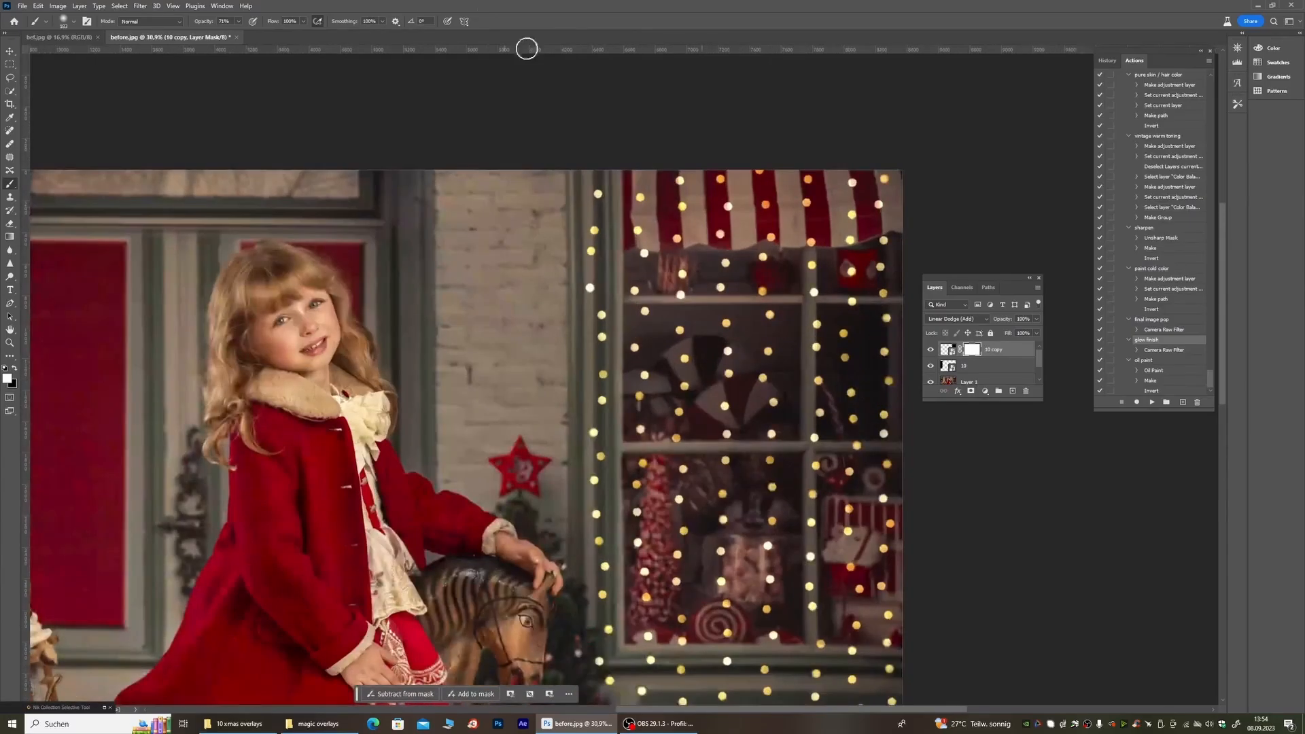
left_click(15, 370)
right_click(440, 250)
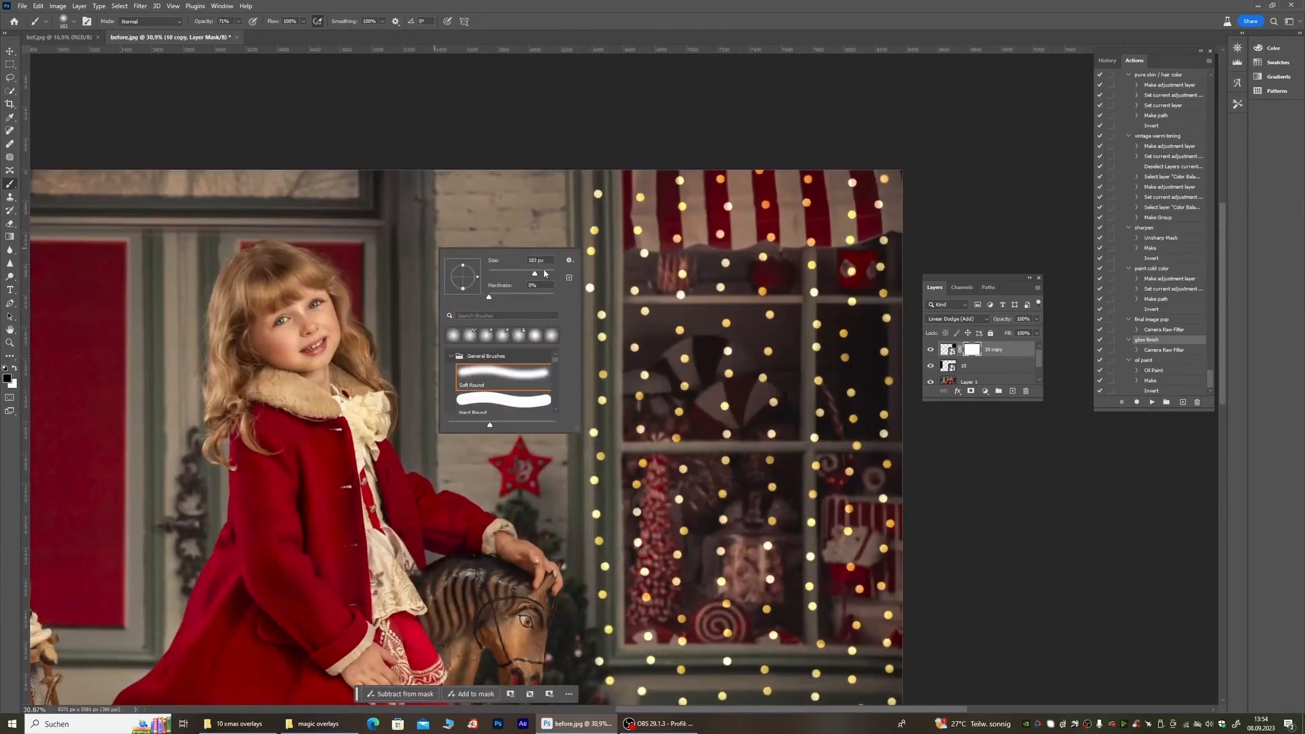
key("Return")
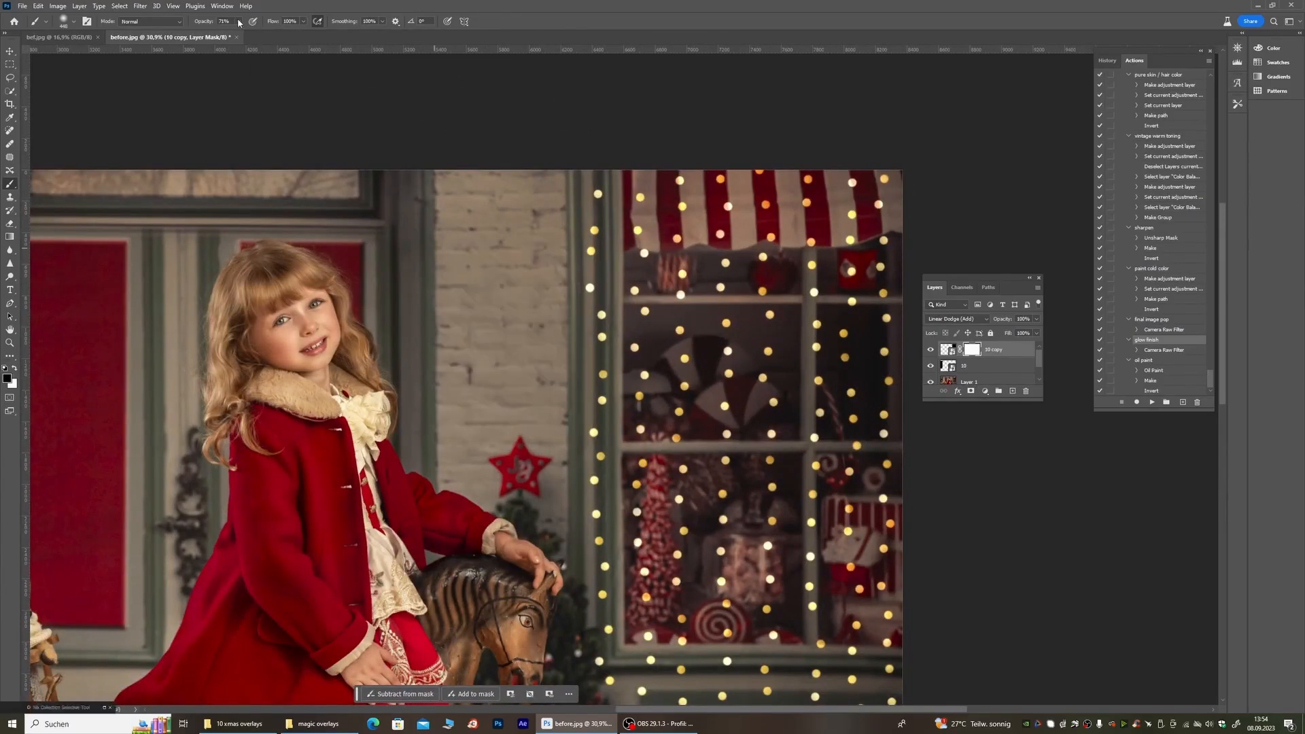
key("0")
mouse_move(598, 217)
left_mouse_down()
mouse_move(623, 202)
mouse_move(643, 214)
mouse_move(690, 197)
mouse_move(680, 221)
mouse_move(589, 218)
mouse_move(754, 152)
mouse_move(722, 181)
mouse_move(721, 223)
mouse_move(779, 223)
mouse_move(757, 175)
mouse_move(811, 187)
mouse_move(807, 212)
mouse_move(734, 210)
left_mouse_up()
right_click(734, 210)
left_click(827, 239)
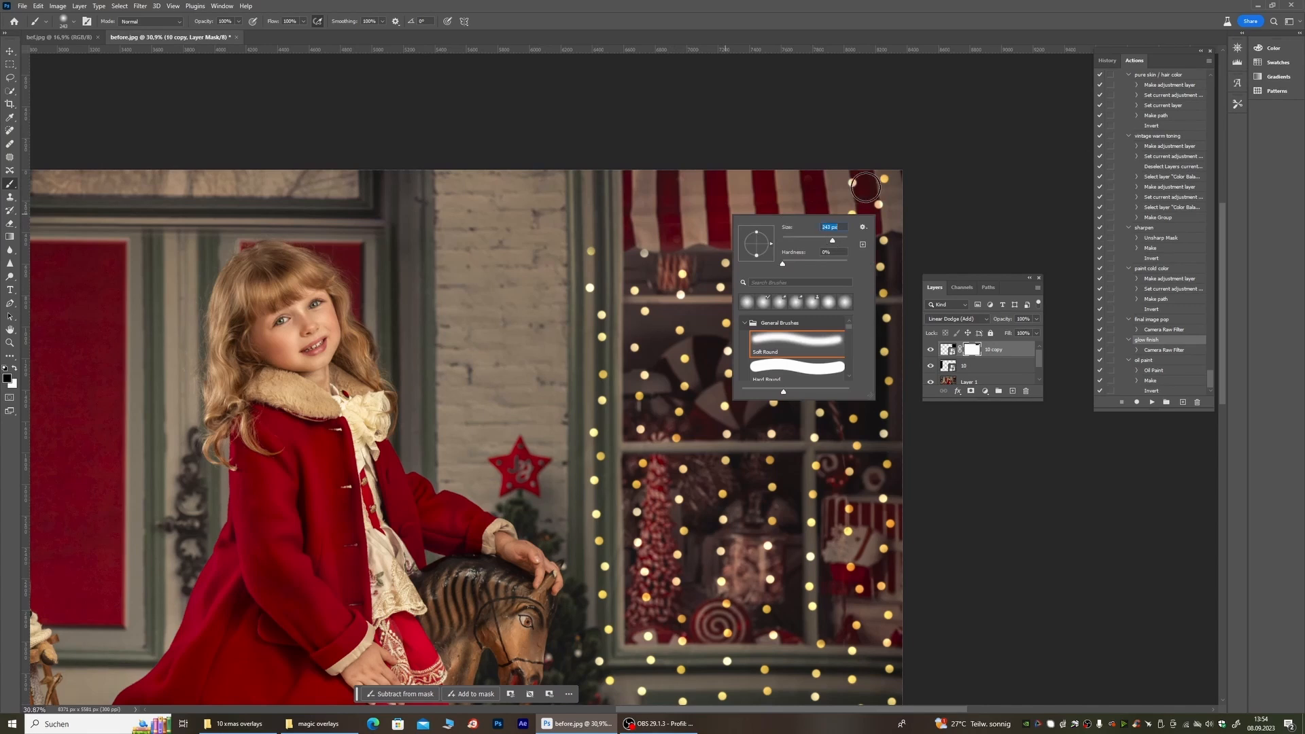
mouse_move(854, 187)
left_mouse_down()
mouse_move(852, 233)
mouse_move(812, 238)
mouse_move(881, 198)
mouse_move(893, 173)
mouse_move(828, 188)
mouse_move(804, 176)
mouse_move(791, 228)
mouse_move(888, 181)
left_mouse_up()
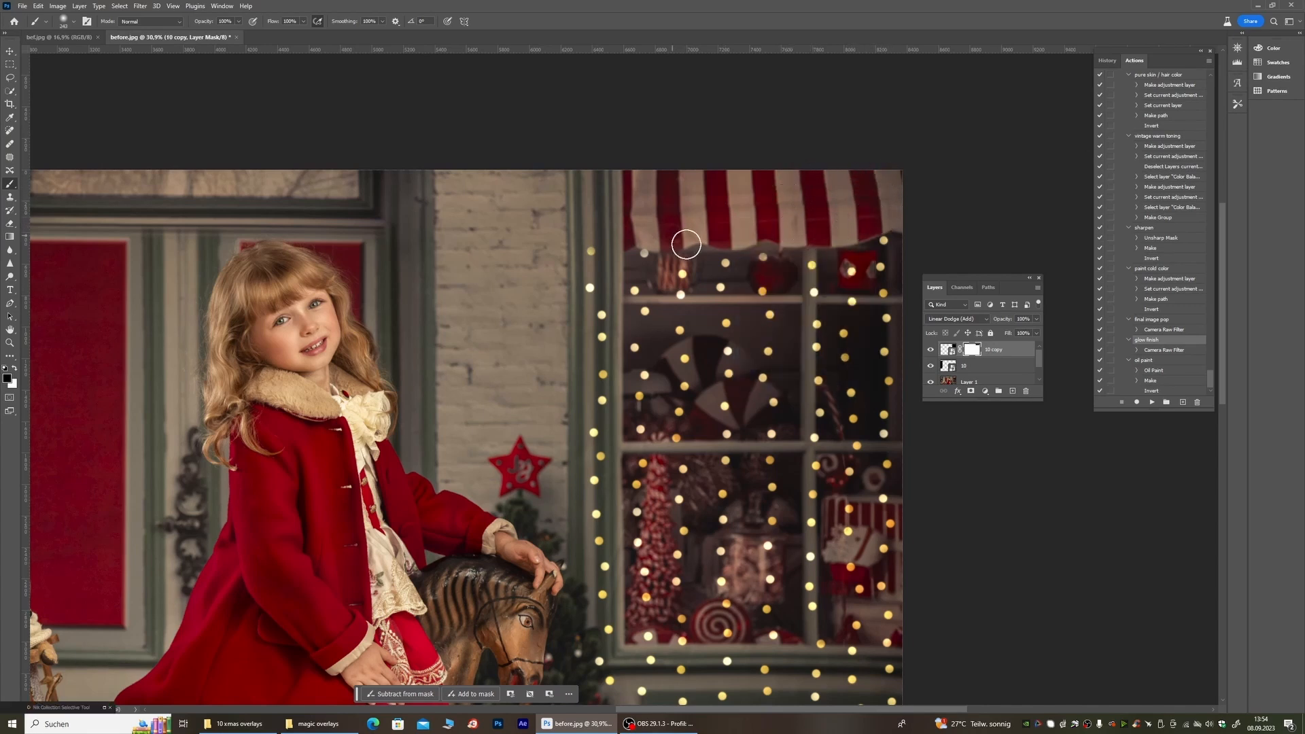
Step: Paint out the string lights running down the outer frame of the right window with a smaller mask brush
scroll(721, 112, "down", 3)
scroll(654, 197, "down", 2)
scroll(656, 276, "up", 6)
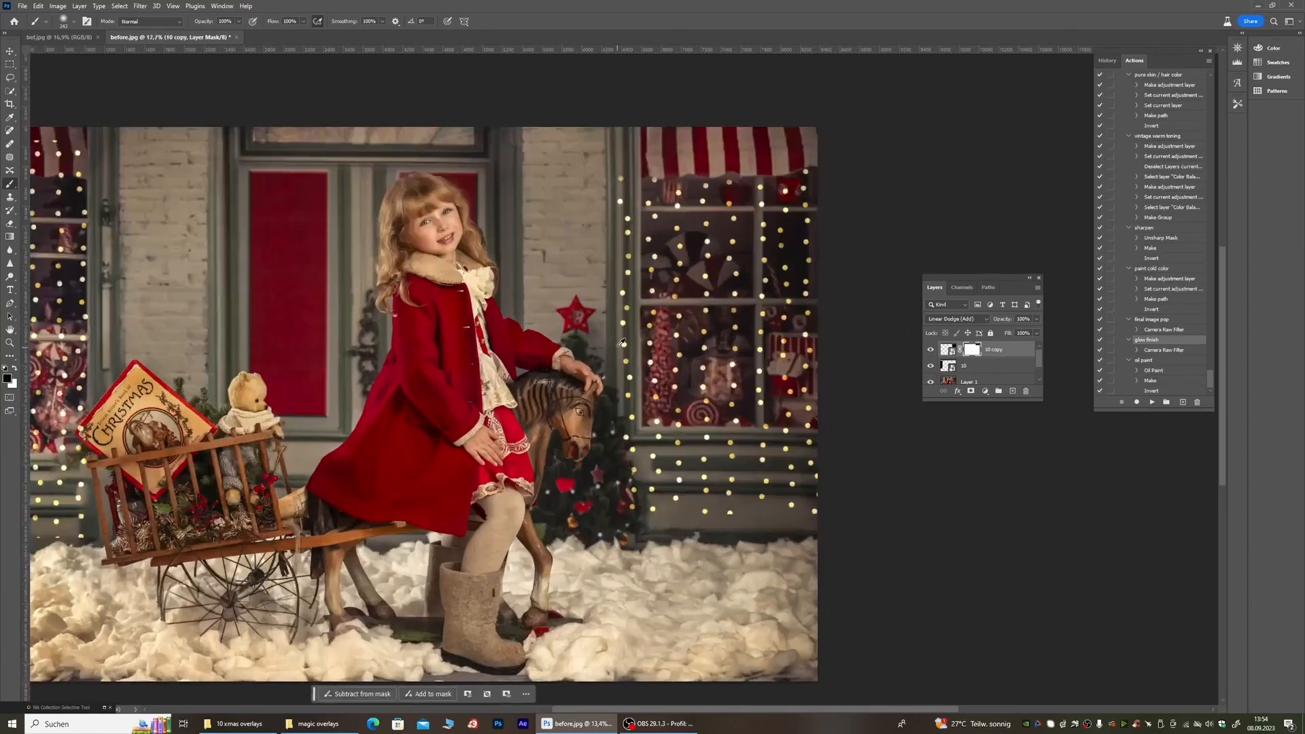
scroll(654, 279, "down", 8)
scroll(650, 272, "up", 7)
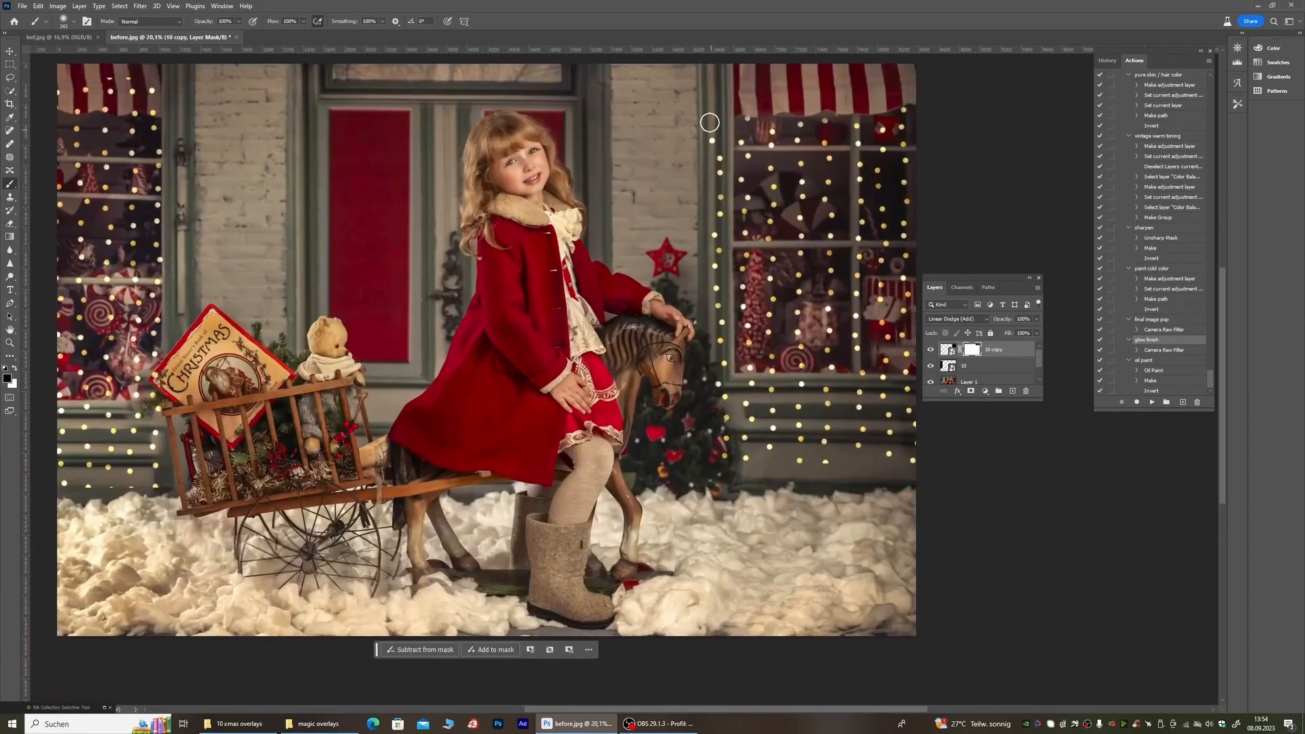
right_click(669, 189)
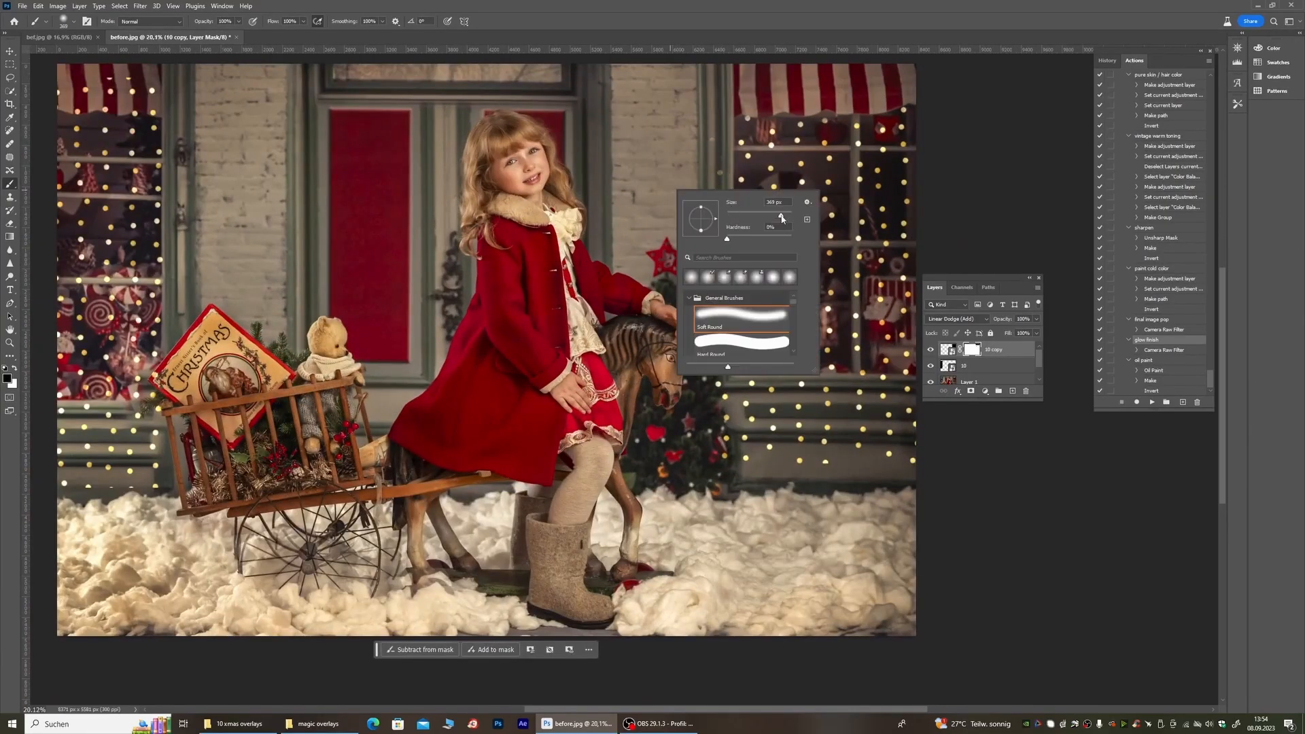
left_click_drag(781, 218, 775, 216)
left_click(717, 188)
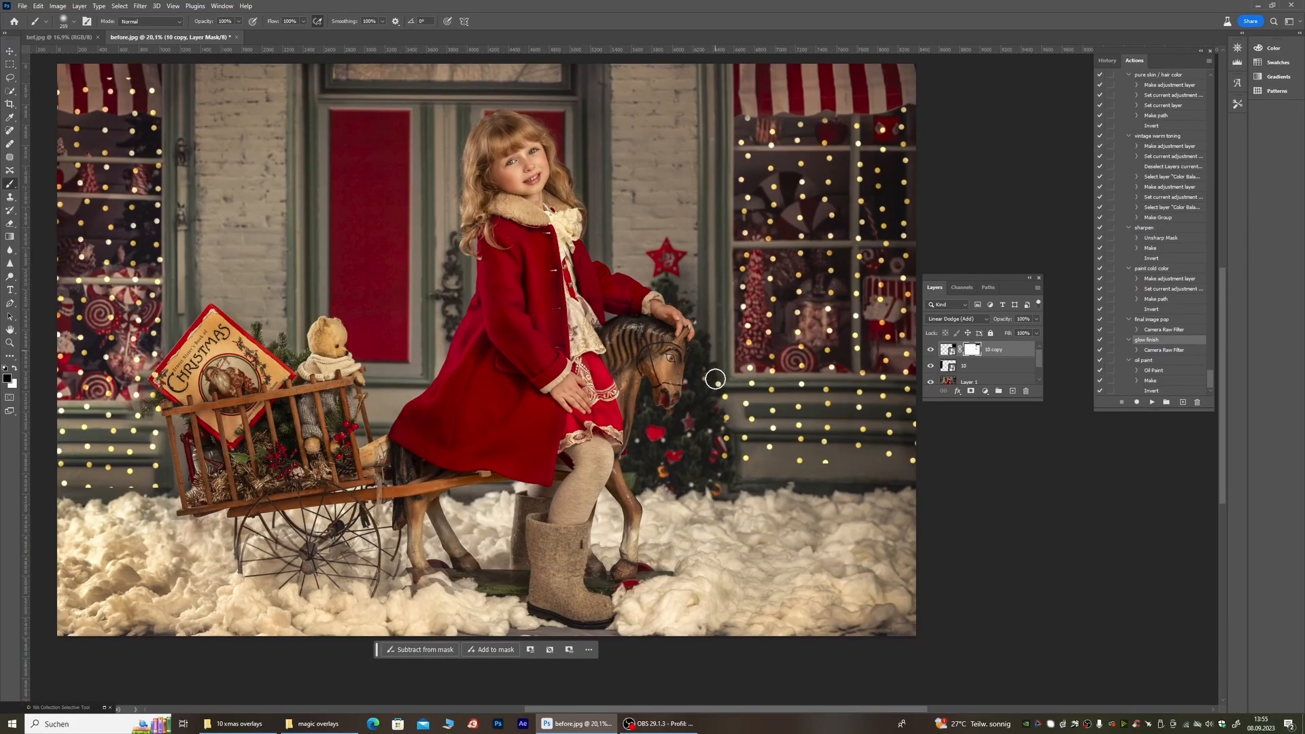
Step: Mask out the string lights on the wall below the right window with a larger soft brush
scroll(564, 354, "down", 1)
right_click(564, 354)
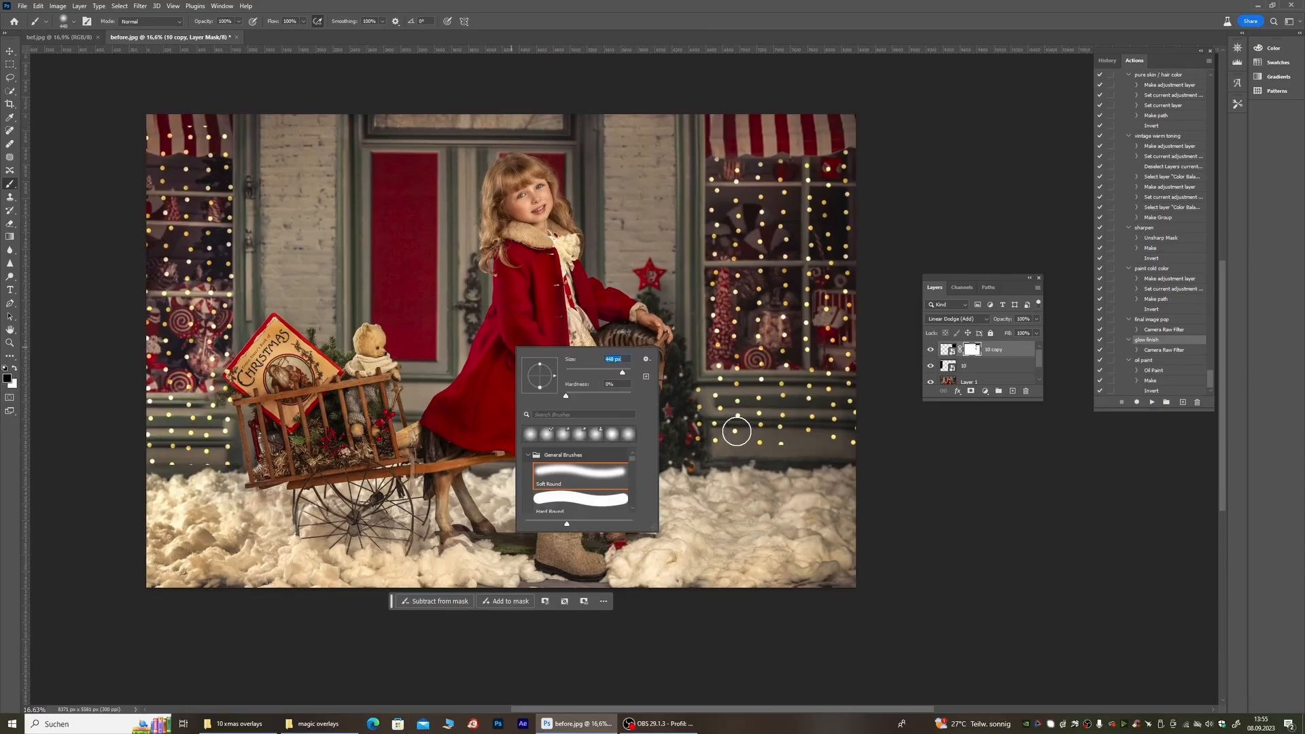
left_click(737, 431)
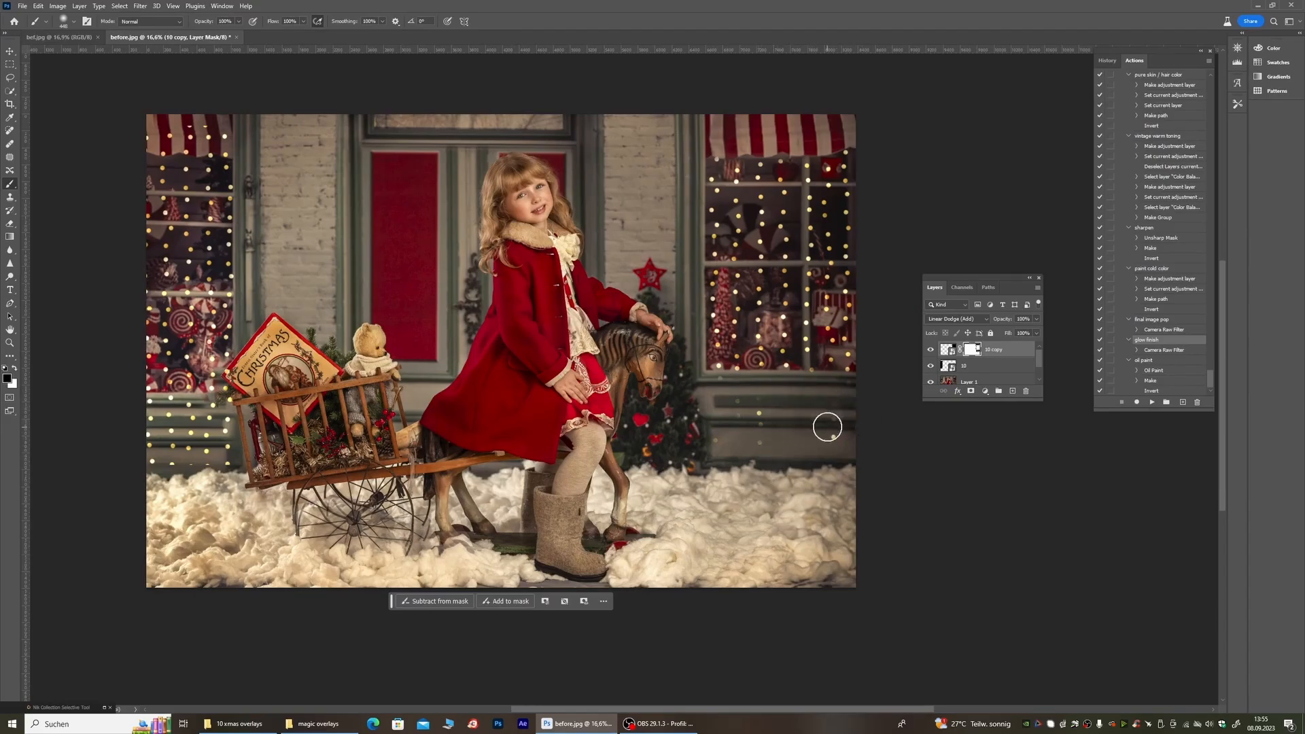
scroll(803, 442, "up", 3)
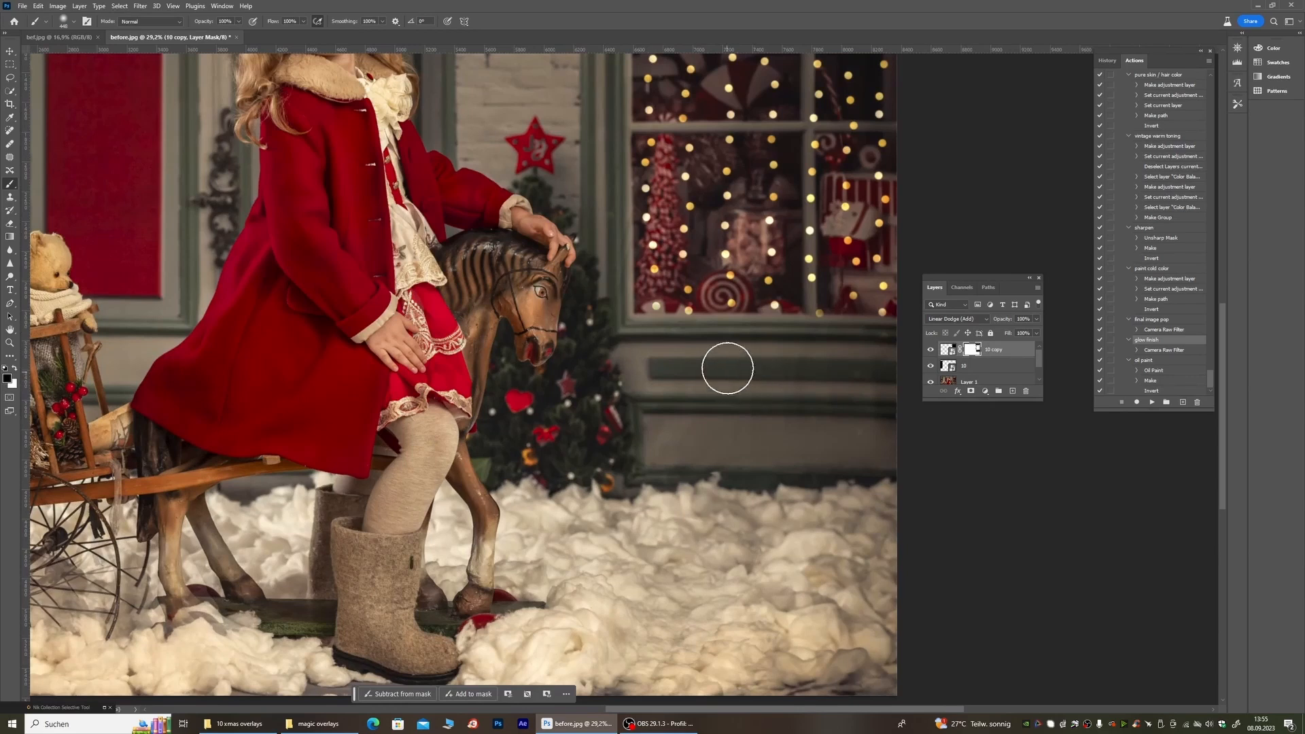
scroll(820, 406, "down", 8)
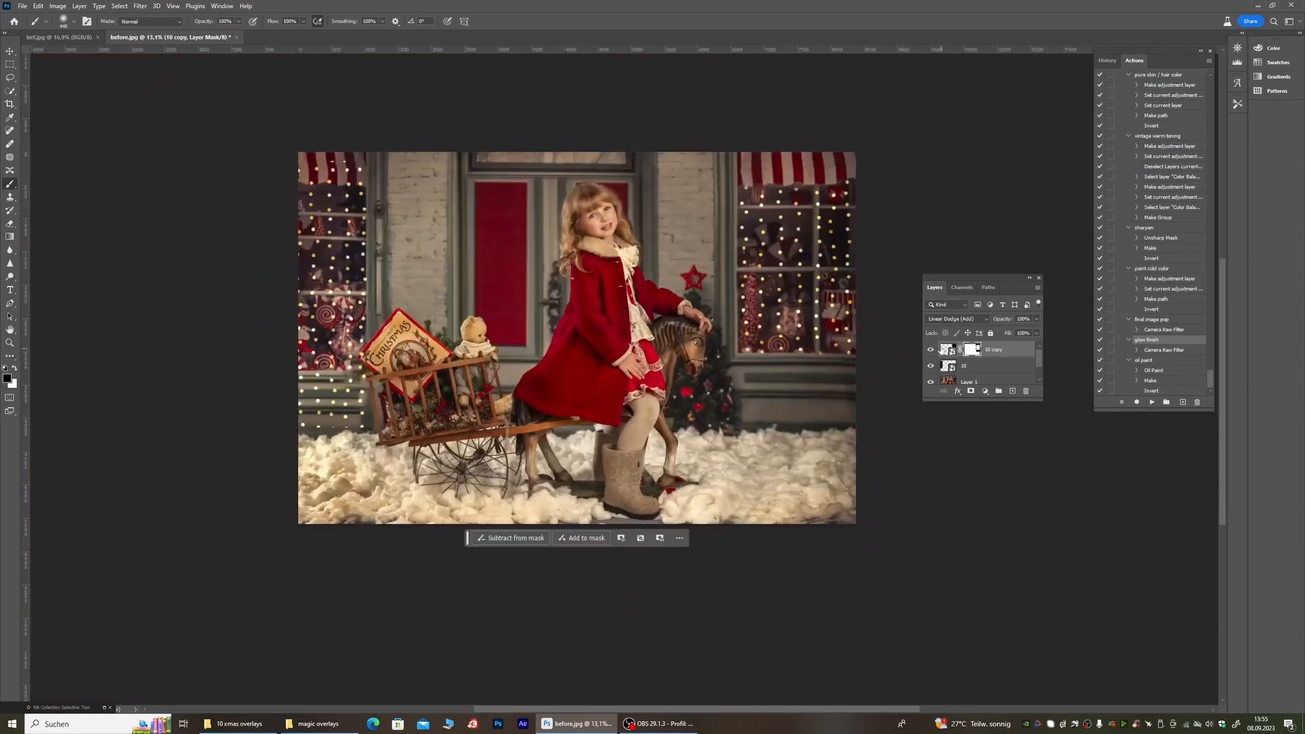
Step: Add a mask to layer 10 and paint out its lights over the left window's awning and the wall below the window
scroll(598, 294, "up", 4)
scroll(349, 161, "up", 2)
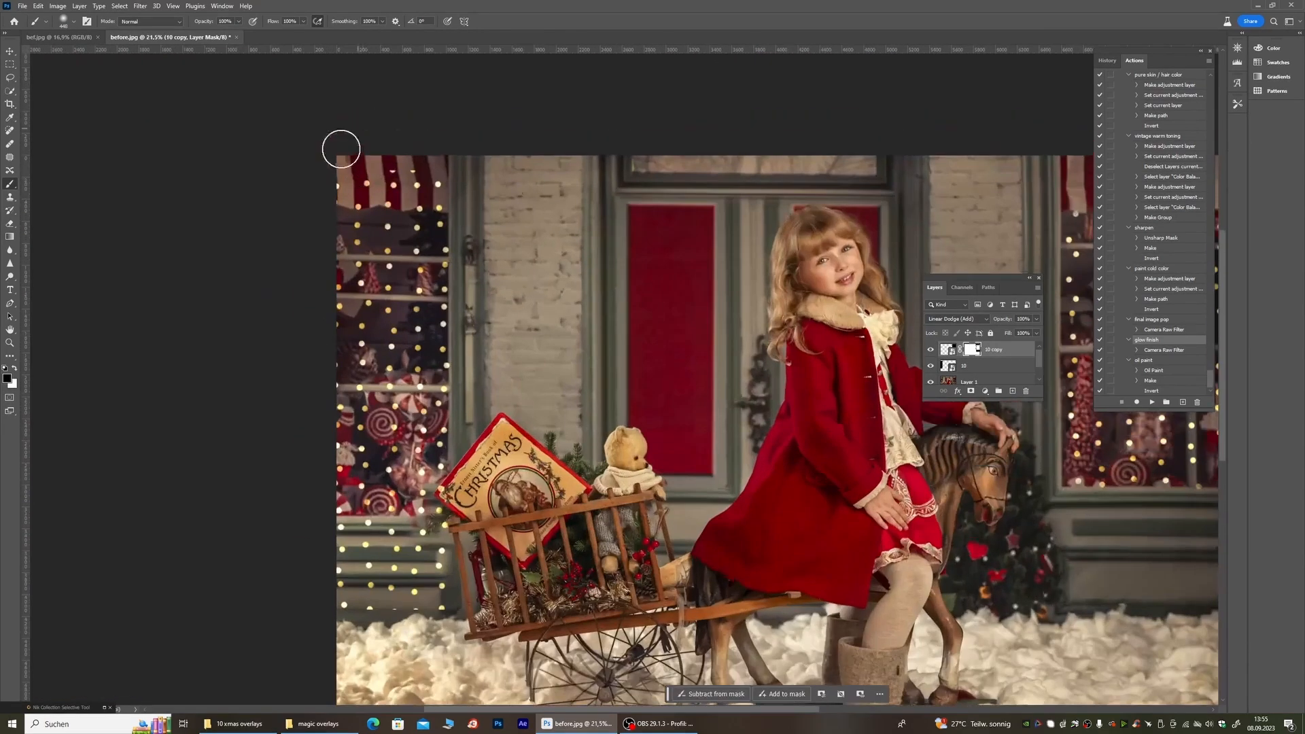
left_click(969, 366)
left_click(971, 390)
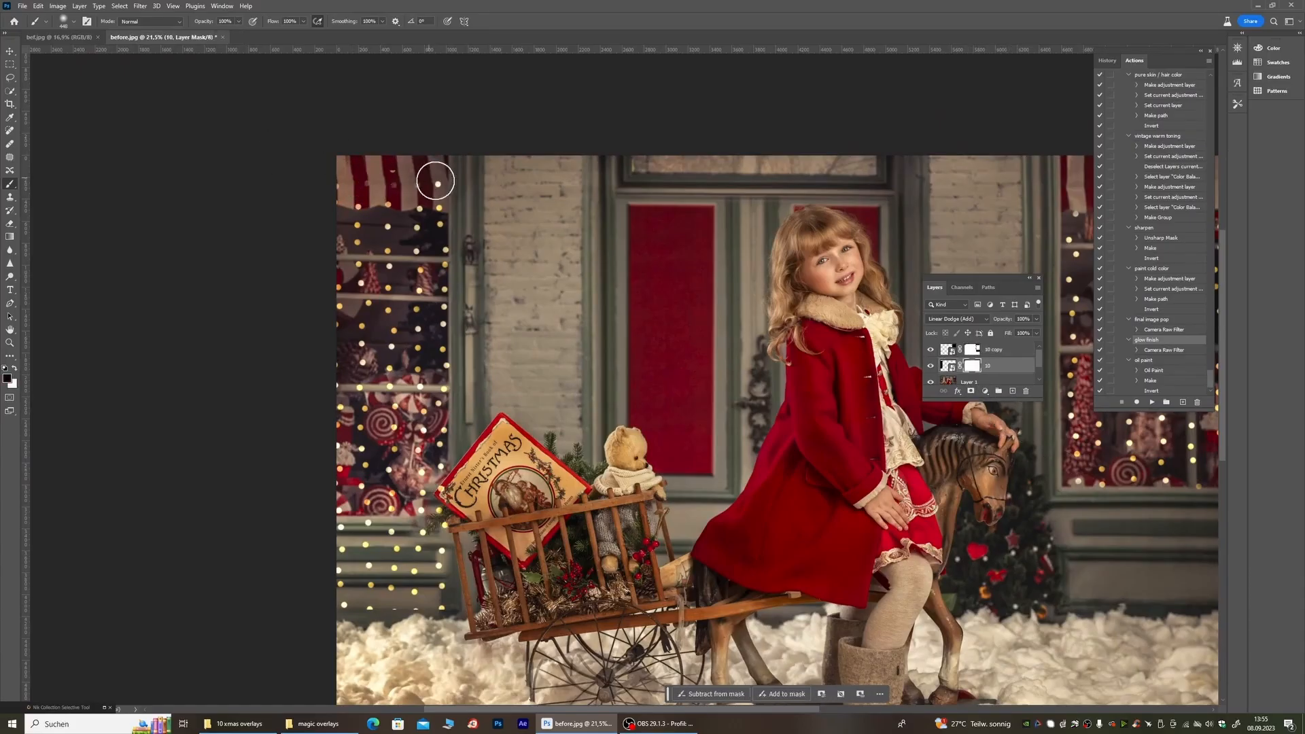
right_click(458, 171)
left_click(345, 193)
scroll(479, 174, "down", 5)
scroll(432, 340, "up", 4)
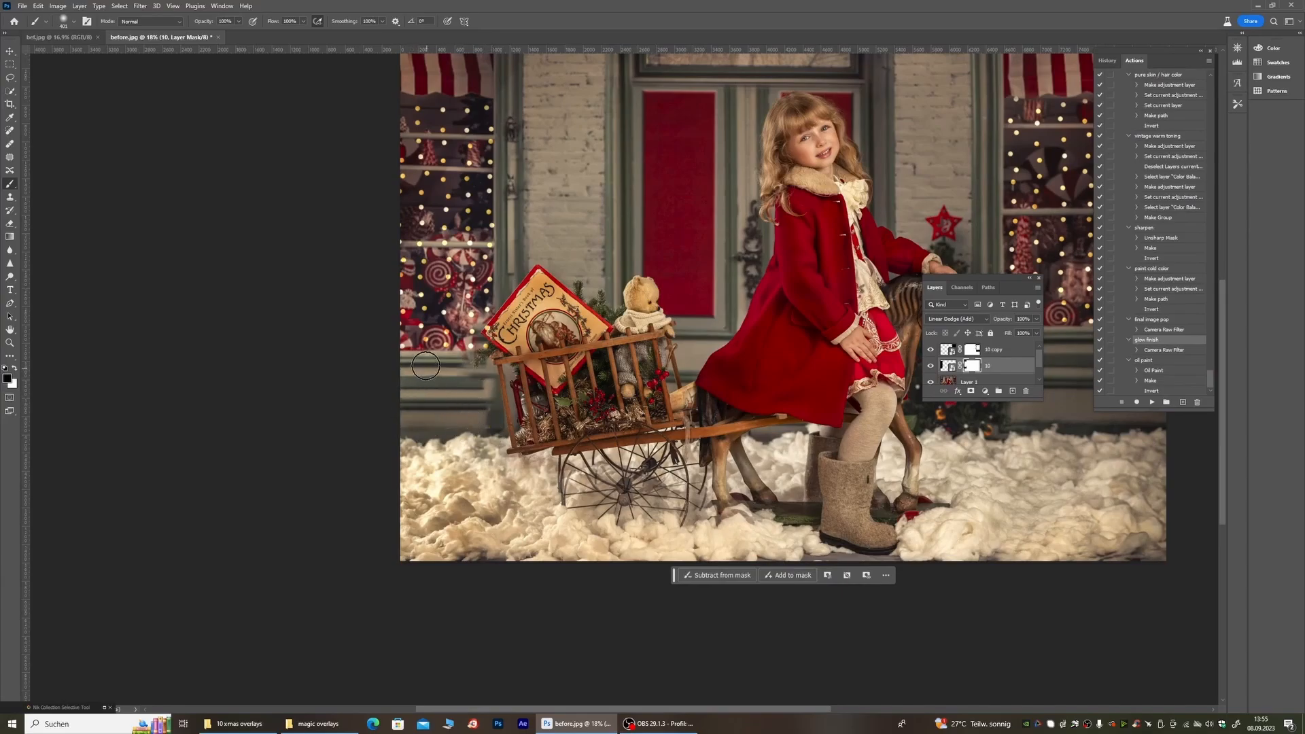
scroll(632, 384, "down", 3)
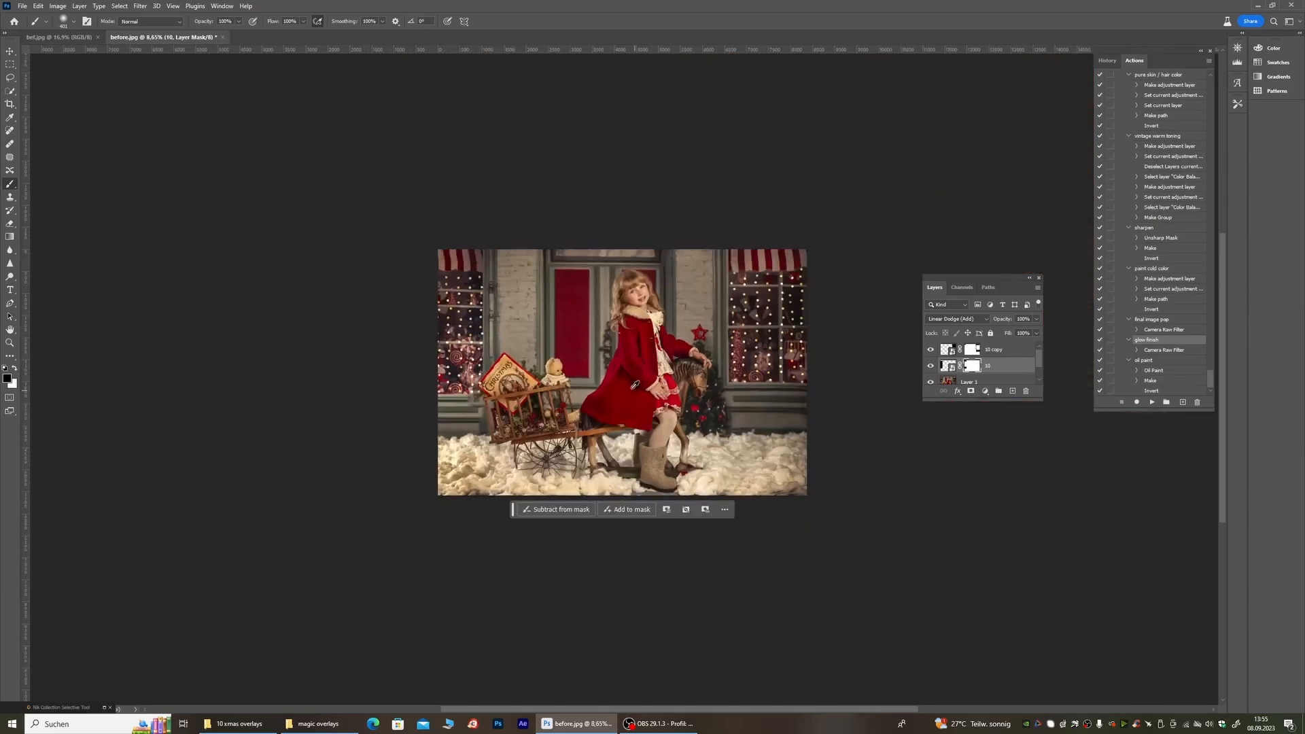
scroll(603, 425, "up", 3)
scroll(602, 421, "up", 1)
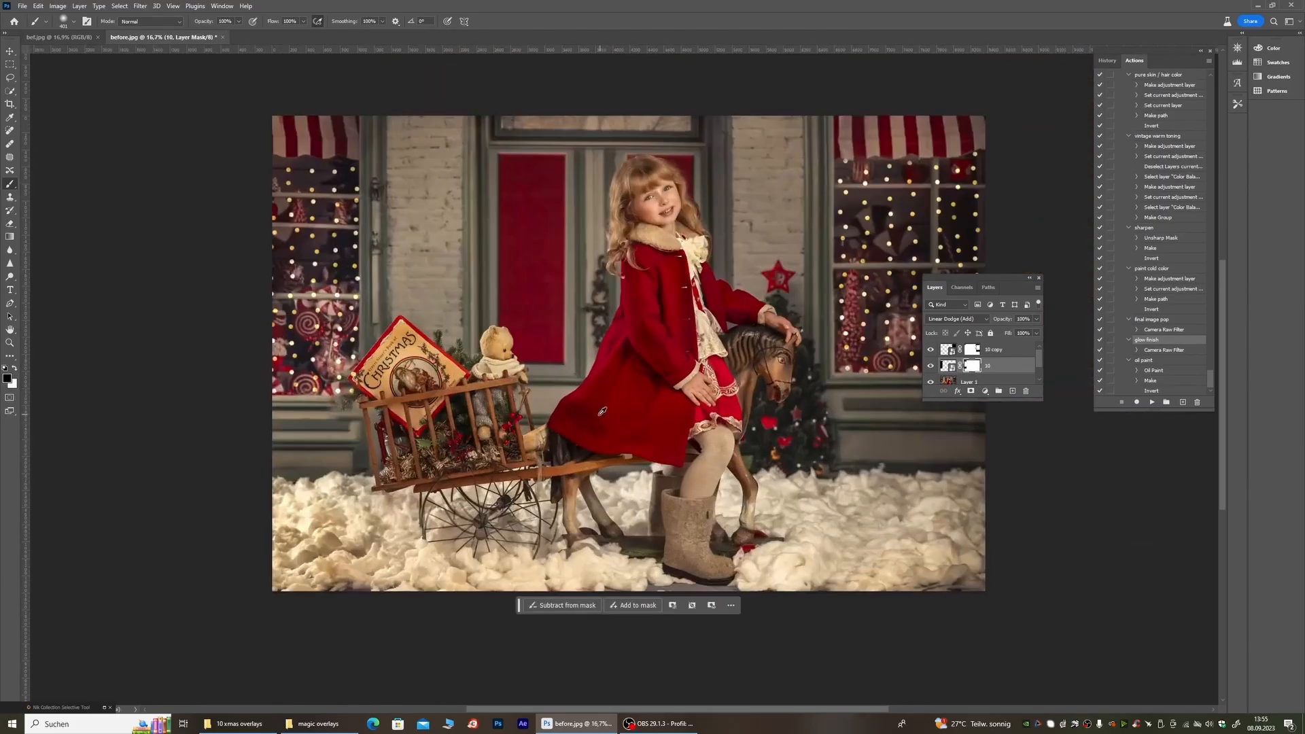
Step: Place the warm glow overlay 1 from the magic overlays folder inside the wooden cart, near its left end
left_click(317, 723)
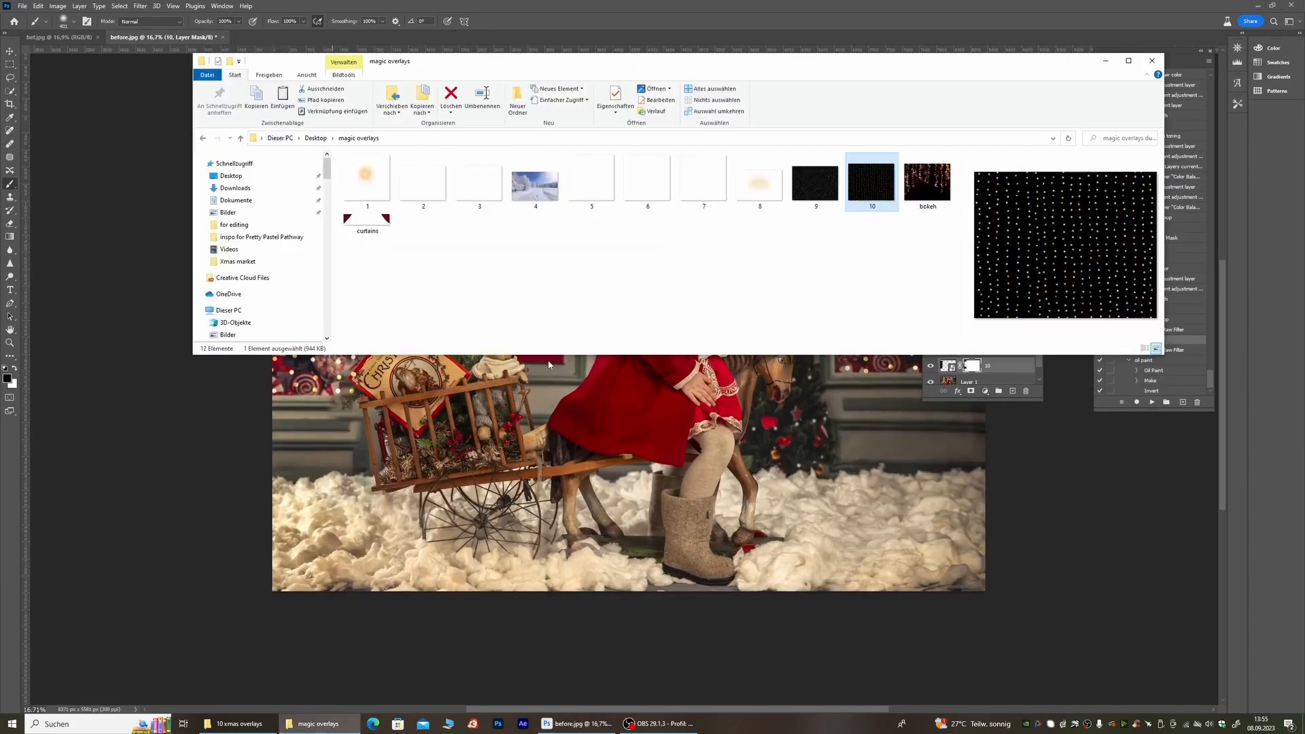
left_click_drag(368, 174, 435, 438)
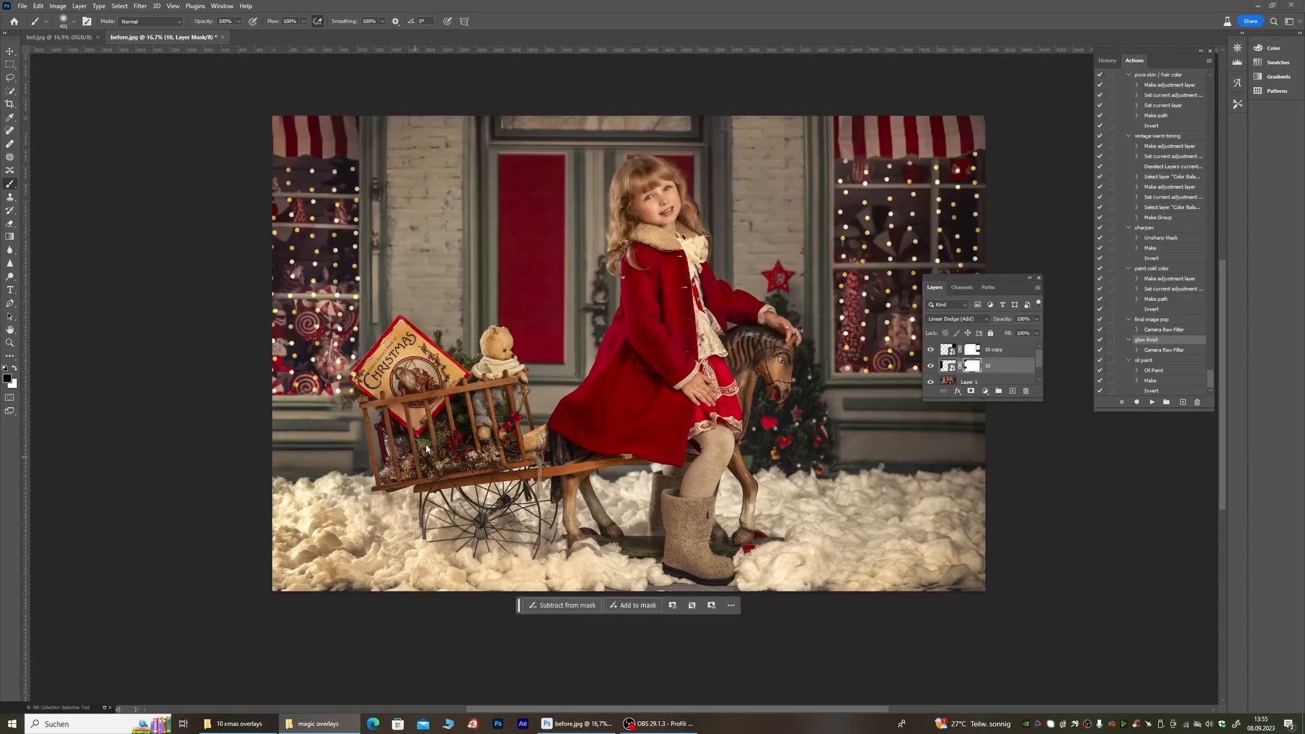
mouse_move(639, 368)
left_mouse_down()
mouse_move(394, 499)
mouse_move(388, 484)
mouse_move(416, 471)
left_mouse_up()
left_click(506, 22)
key("b")
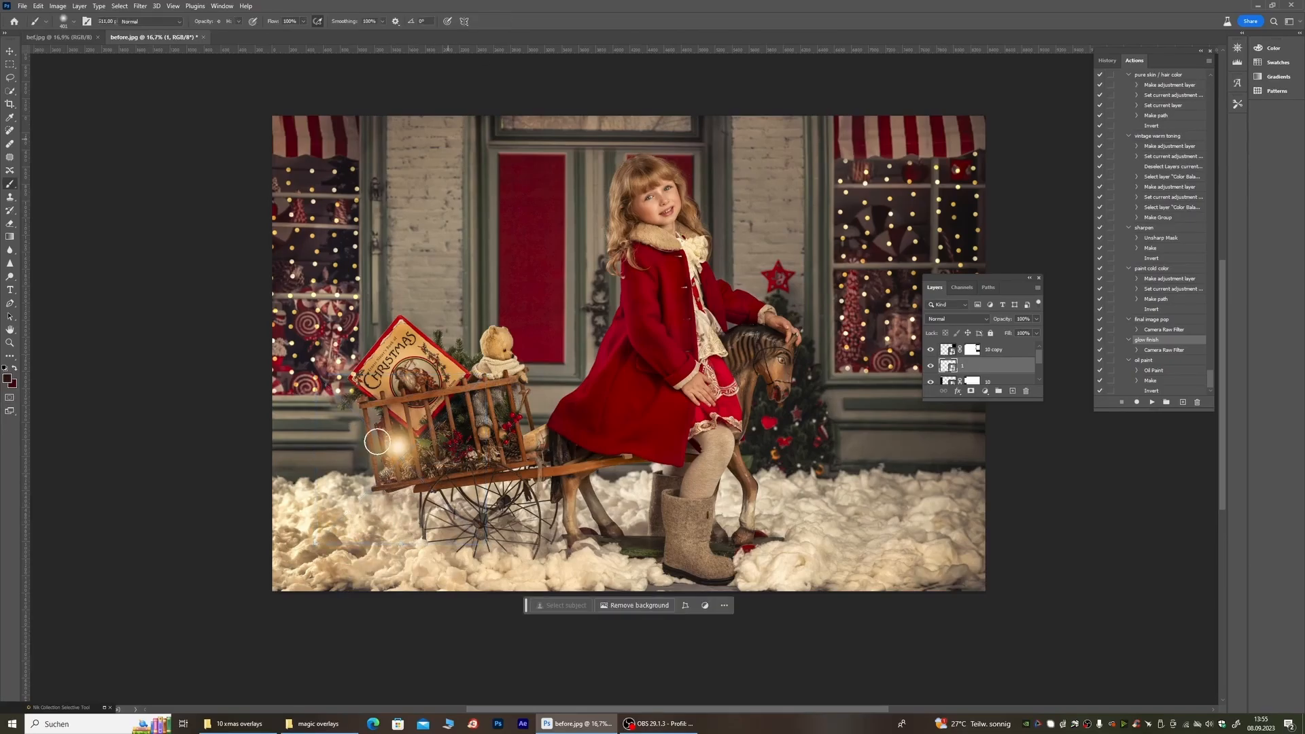
Step: Lower the cart glow layer's opacity to 77%
scroll(377, 442, "up", 3)
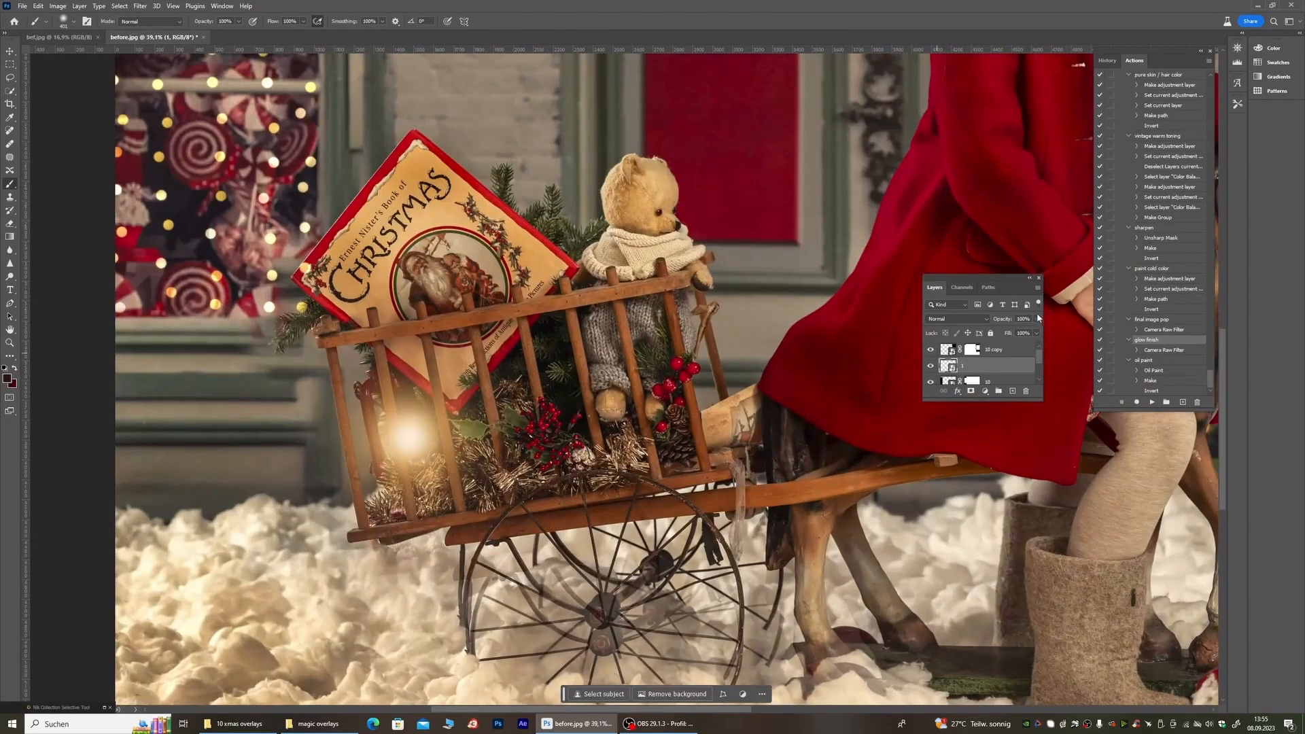
left_click(1036, 318)
left_click_drag(1034, 330, 1025, 330)
Step: Compare the whole portrait with the cart glow layer hidden and shown
scroll(620, 361, "down", 5)
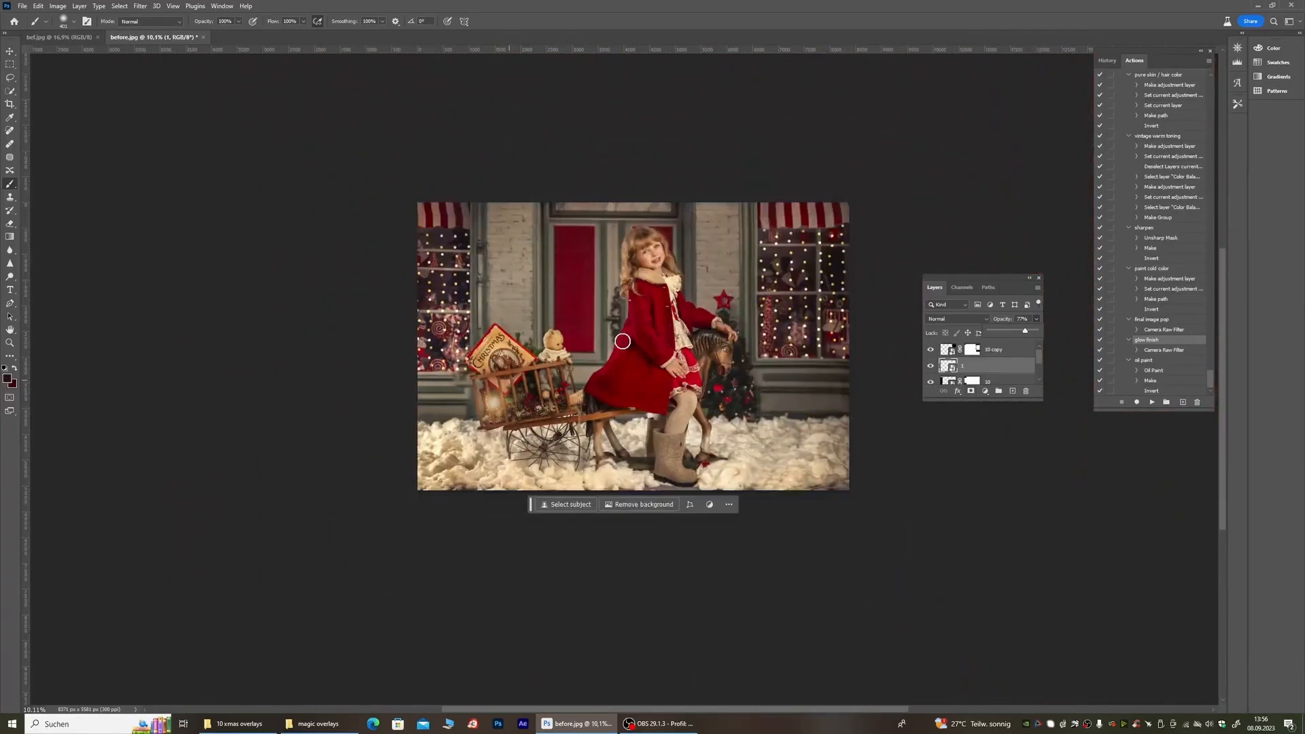
scroll(622, 341, "up", 2)
left_click(931, 367)
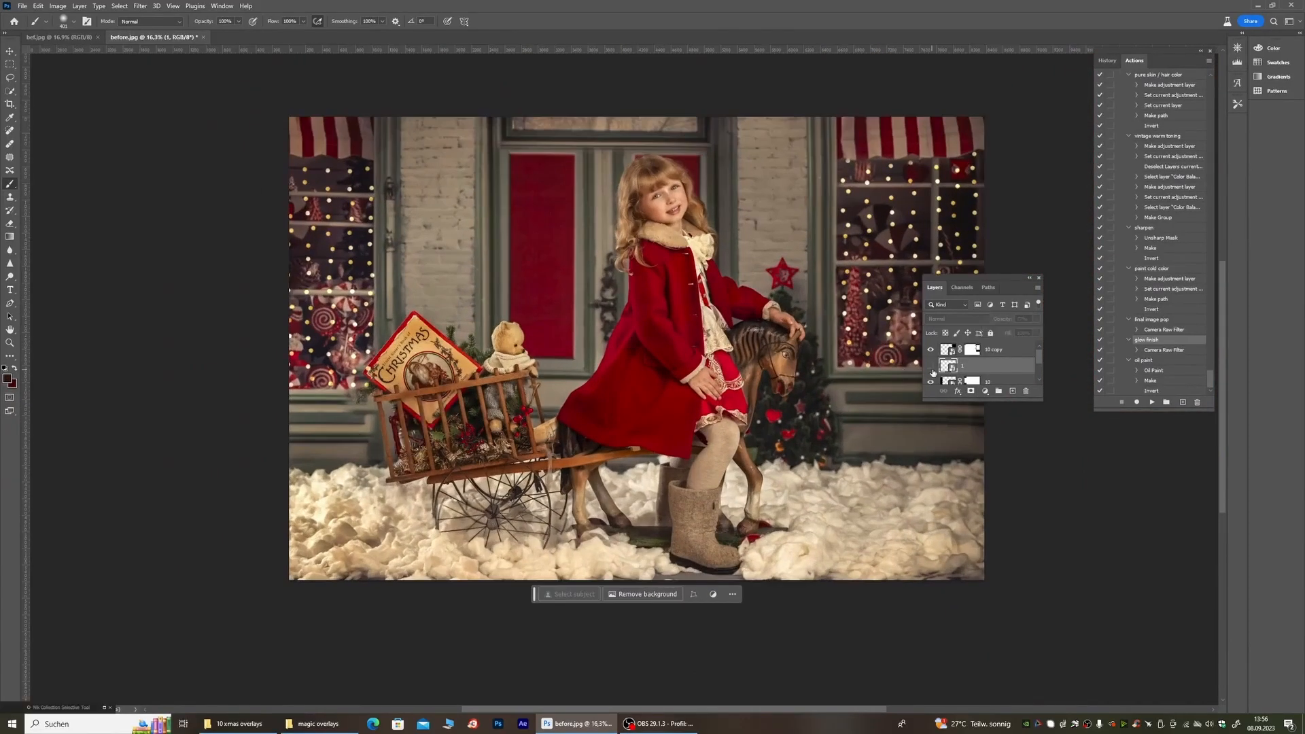
left_click(931, 366)
left_click(931, 366)
left_click(931, 367)
left_click(931, 367)
left_click(931, 367)
scroll(518, 422, "down", 4)
scroll(588, 406, "up", 3)
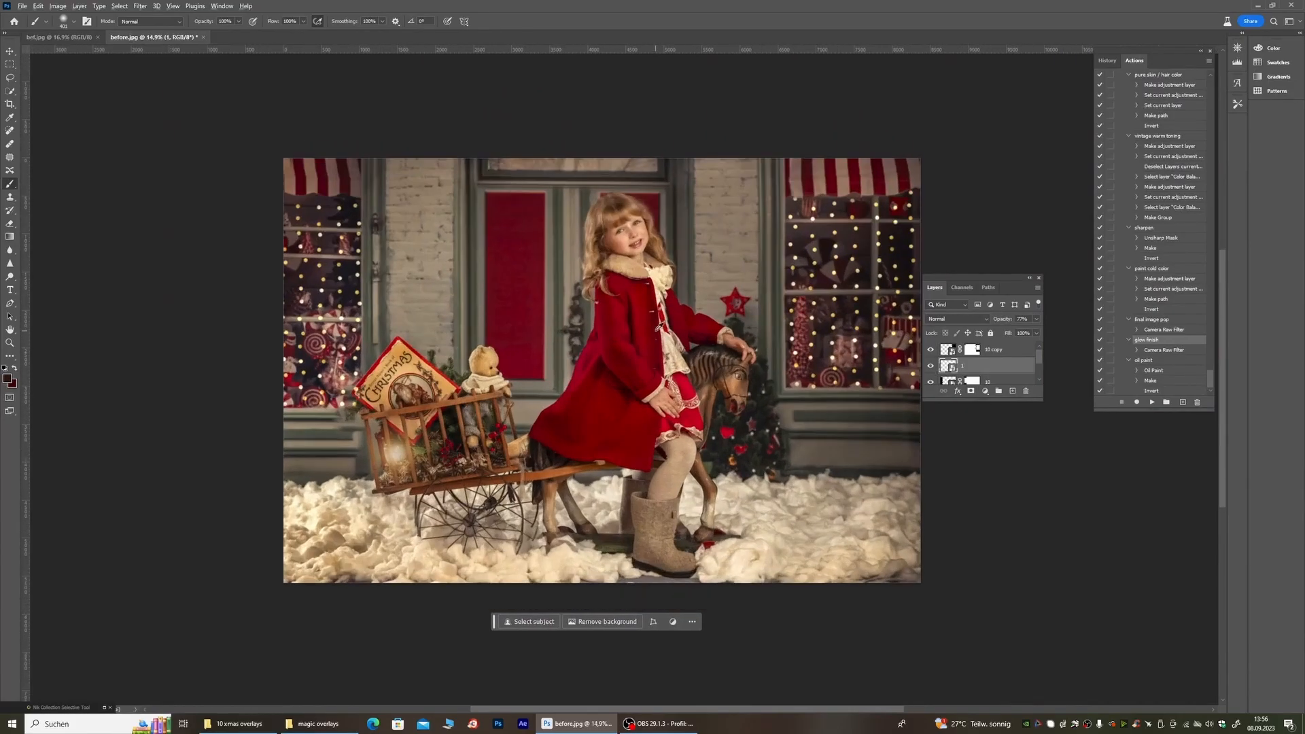
scroll(656, 333, "up", 1)
Step: Place the bokeh overlay from the magic overlays folder over the portrait and set its blend mode to Screen
left_click(311, 724)
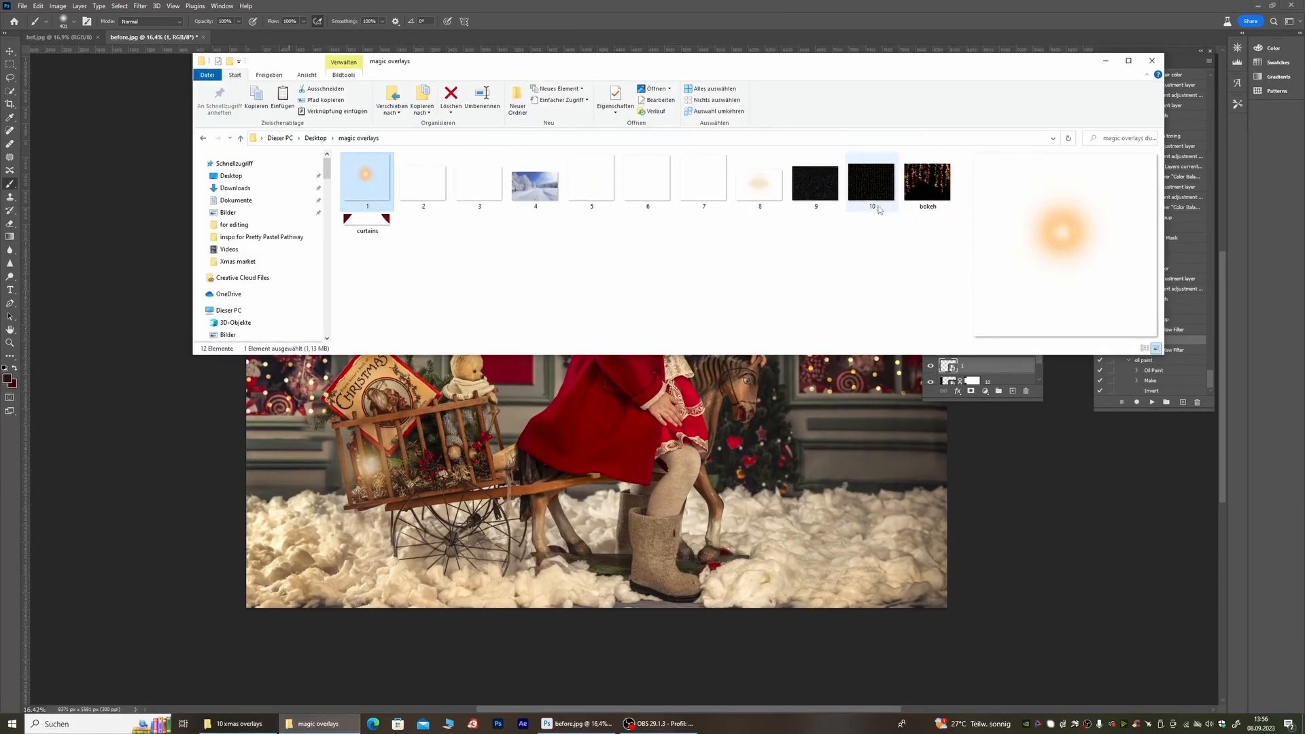
left_click_drag(927, 183, 683, 408)
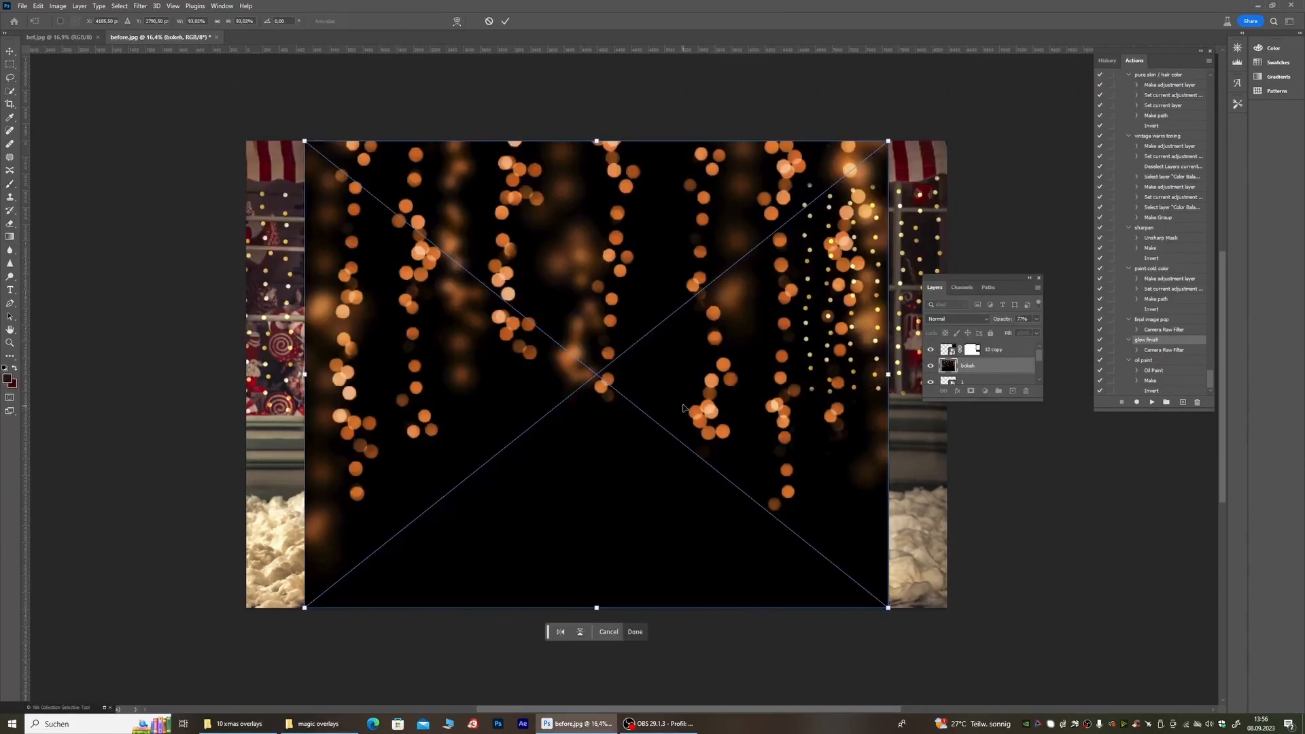
left_click(507, 22)
left_click(985, 318)
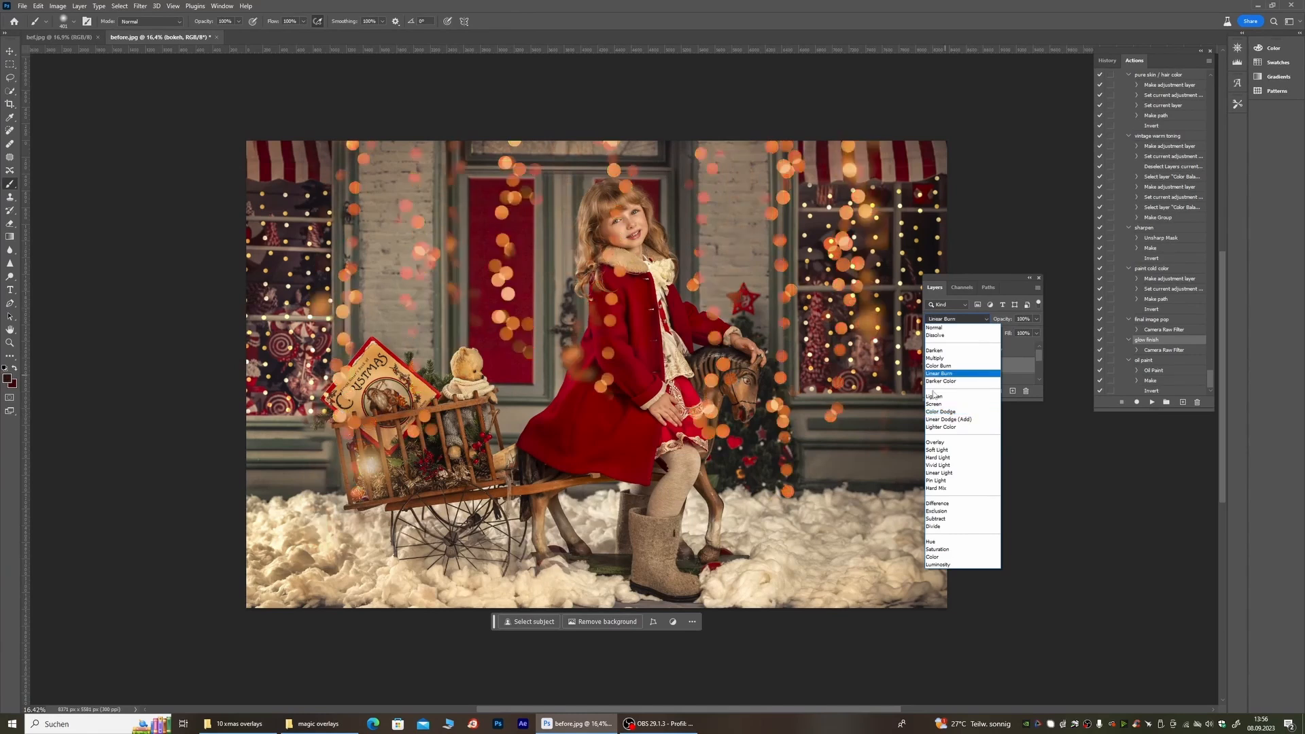
left_click(934, 405)
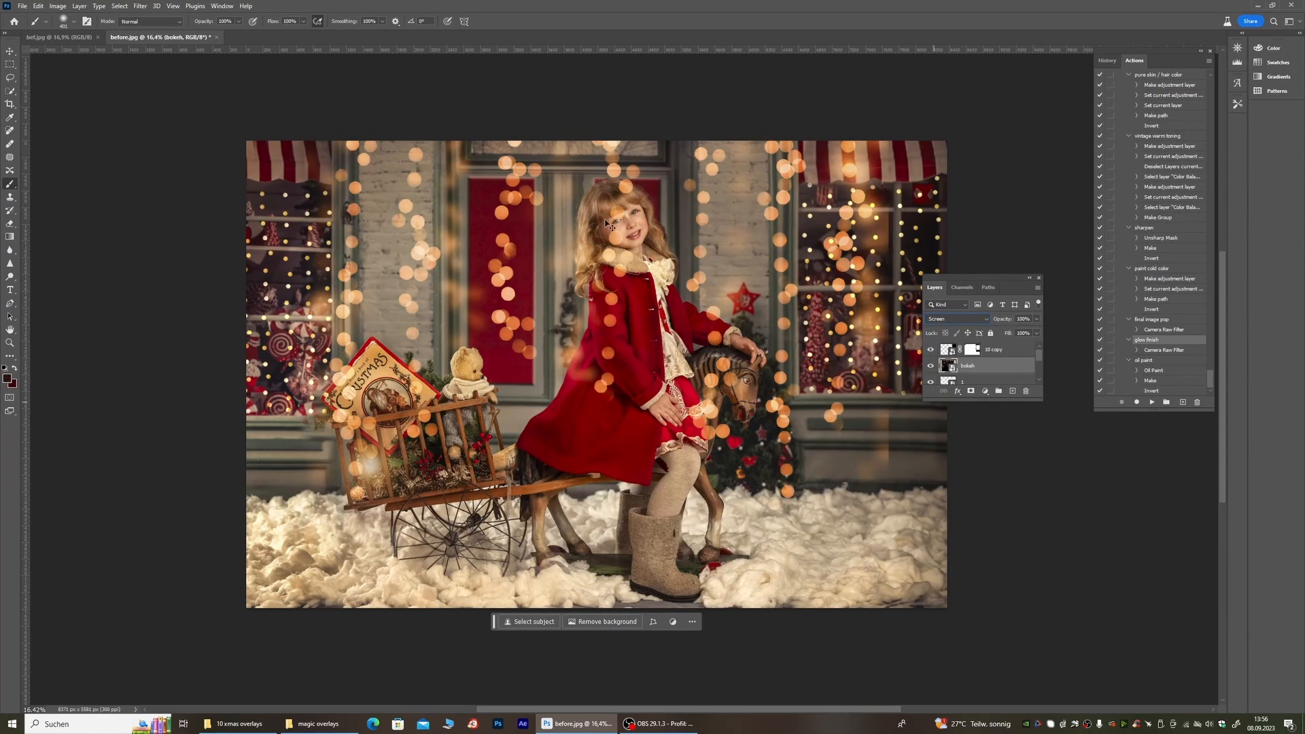
Step: Scale the bokeh layer to about 37% width and 29% height and position it over the top of the door and its transom window
key("ctrl+t")
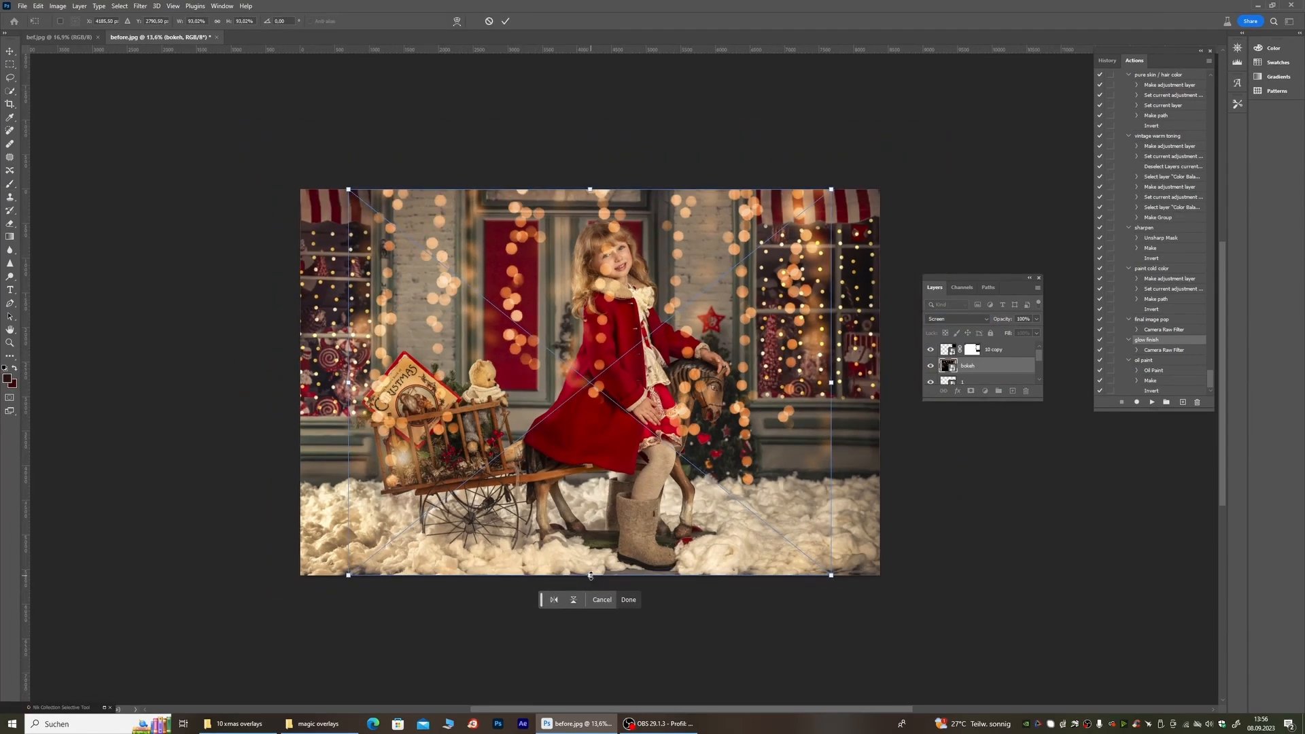
left_click_drag(590, 576, 590, 374)
left_click_drag(353, 281, 574, 282)
left_click_drag(693, 260, 560, 259)
left_click_drag(566, 372, 567, 312)
left_click_drag(437, 250, 509, 250)
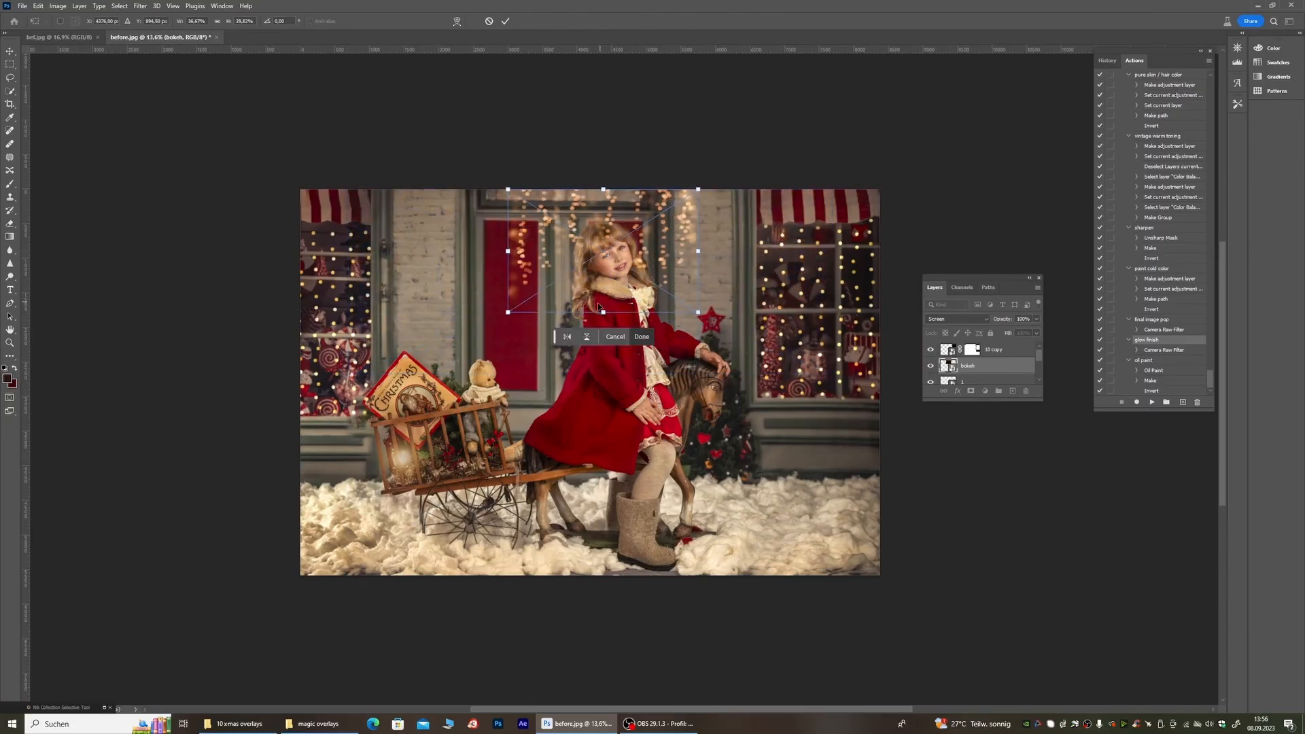
left_click_drag(603, 313, 603, 309)
left_click_drag(593, 255, 554, 246)
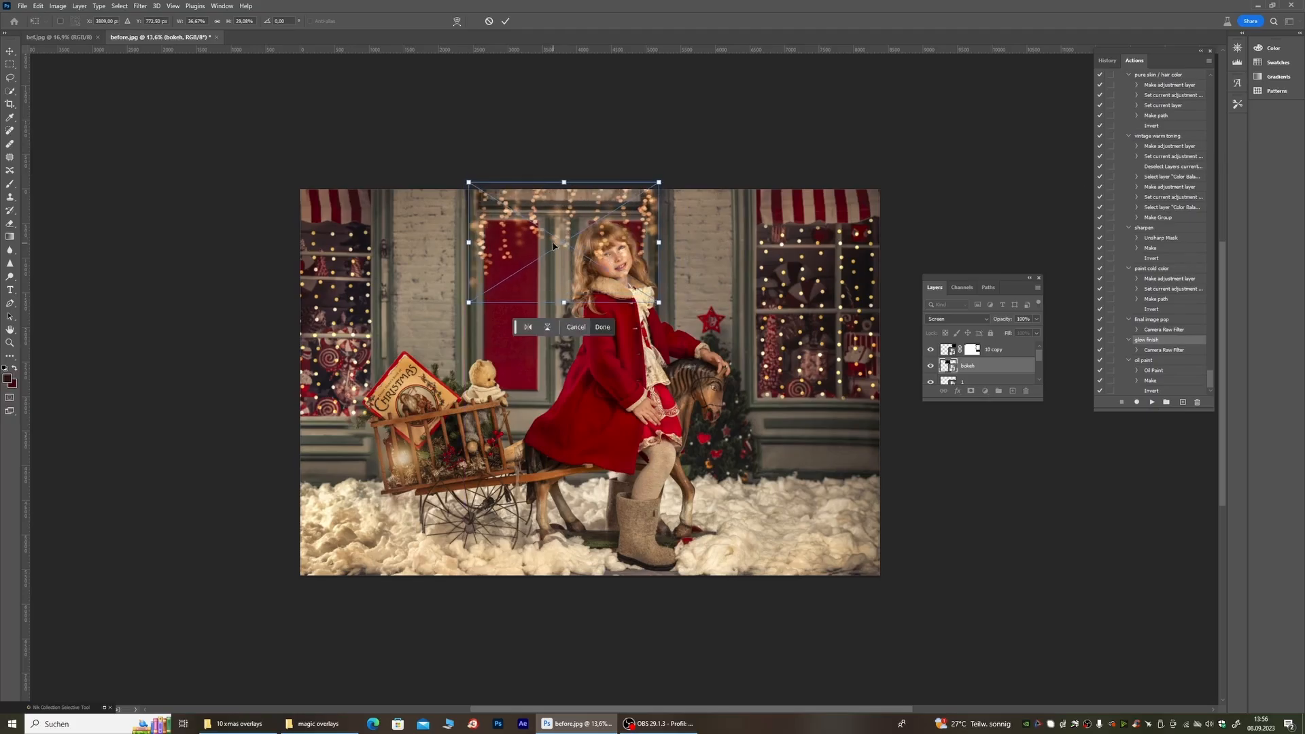
left_click(505, 24)
Step: Add a layer mask to the bokeh layer and paint out the lights over the girl's hair and face
scroll(602, 211, "up", 3)
key("b")
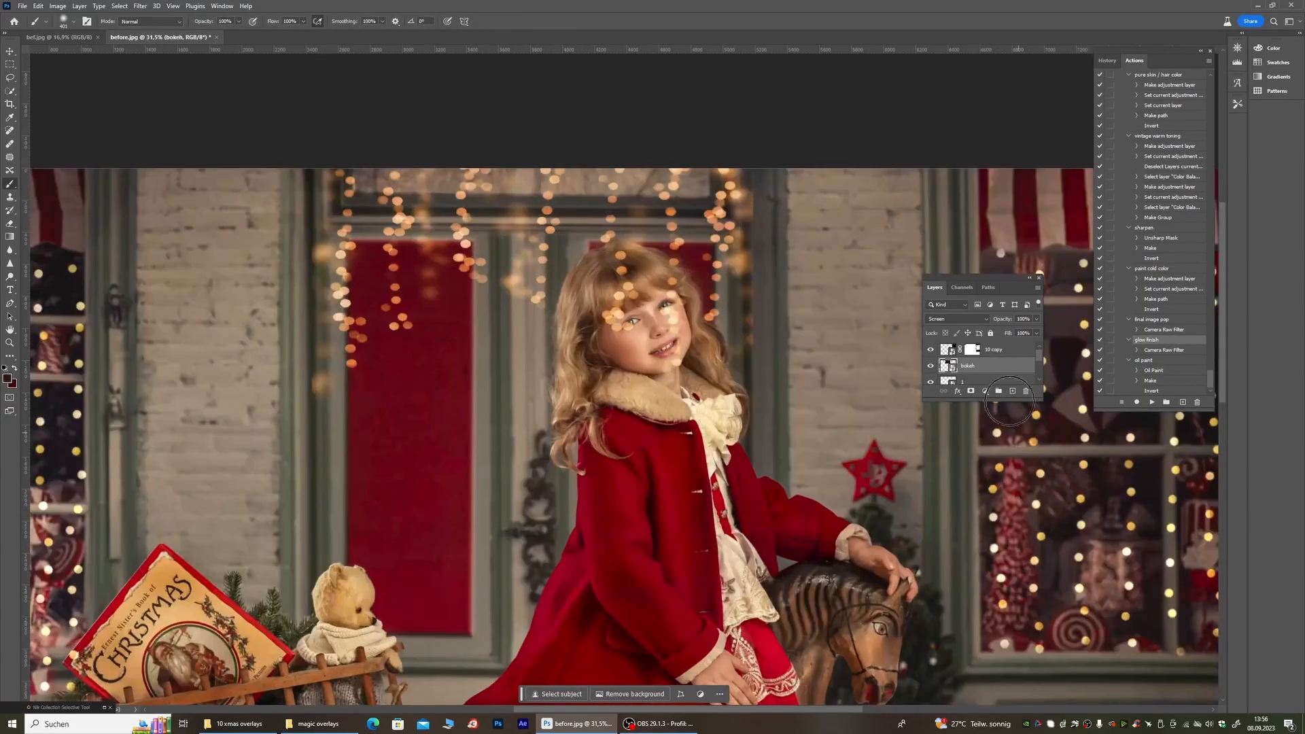
left_click(969, 392)
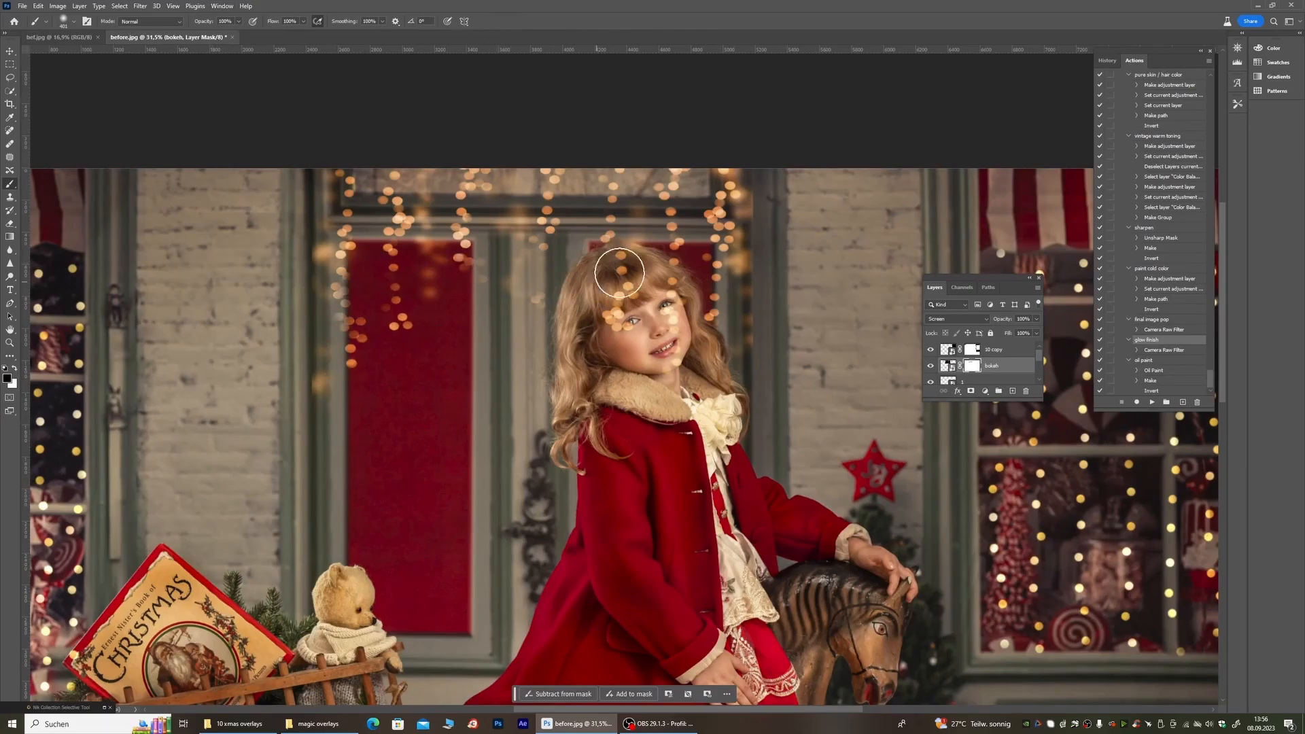
mouse_move(619, 272)
left_mouse_down()
mouse_move(609, 302)
mouse_move(635, 356)
mouse_move(668, 290)
mouse_move(710, 272)
mouse_move(713, 343)
mouse_move(744, 272)
mouse_move(734, 378)
mouse_move(688, 368)
mouse_move(630, 319)
mouse_move(632, 350)
mouse_move(681, 347)
left_mouse_up()
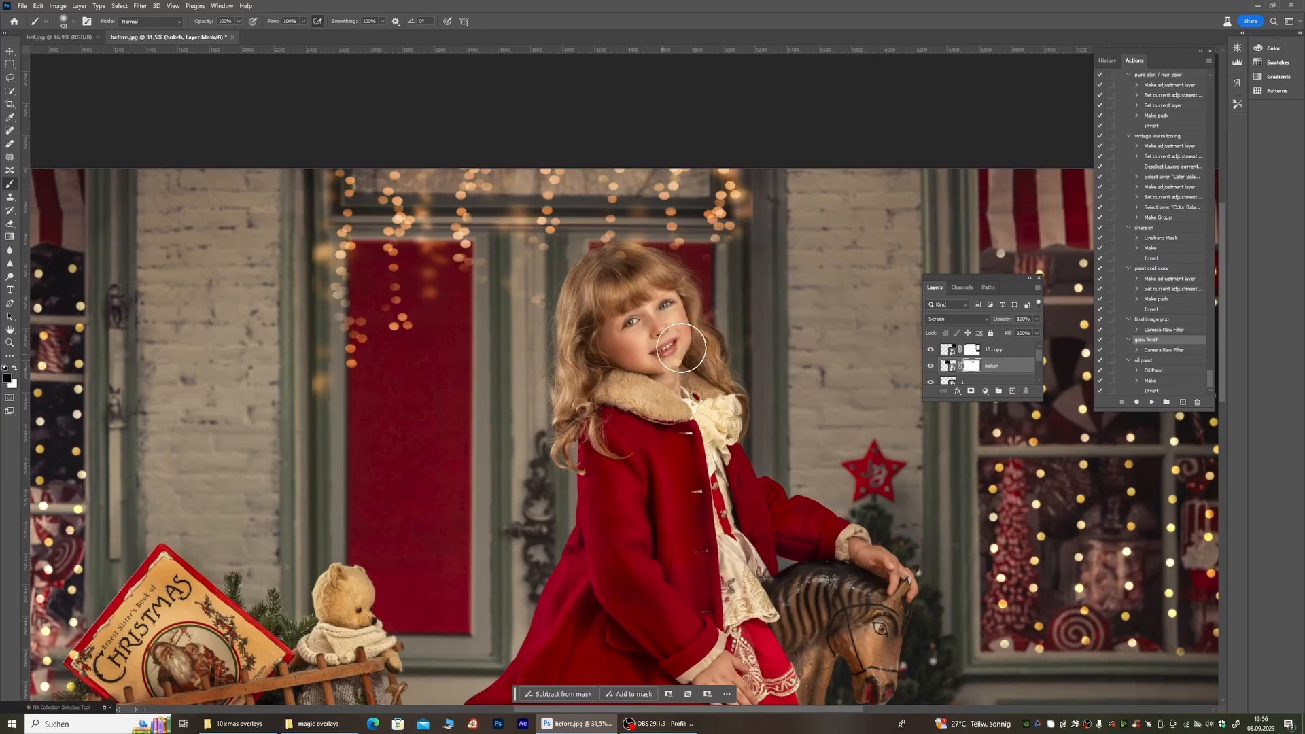
Step: Paint out the bokeh lights hanging below the transom window, over the door frame and the tops of the red panels
mouse_move(376, 307)
left_mouse_down()
mouse_move(343, 253)
mouse_move(337, 403)
mouse_move(363, 271)
mouse_move(400, 280)
mouse_move(390, 356)
mouse_move(342, 358)
mouse_move(324, 385)
mouse_move(330, 293)
mouse_move(396, 245)
mouse_move(333, 252)
left_mouse_up()
scroll(418, 249, "up", 2)
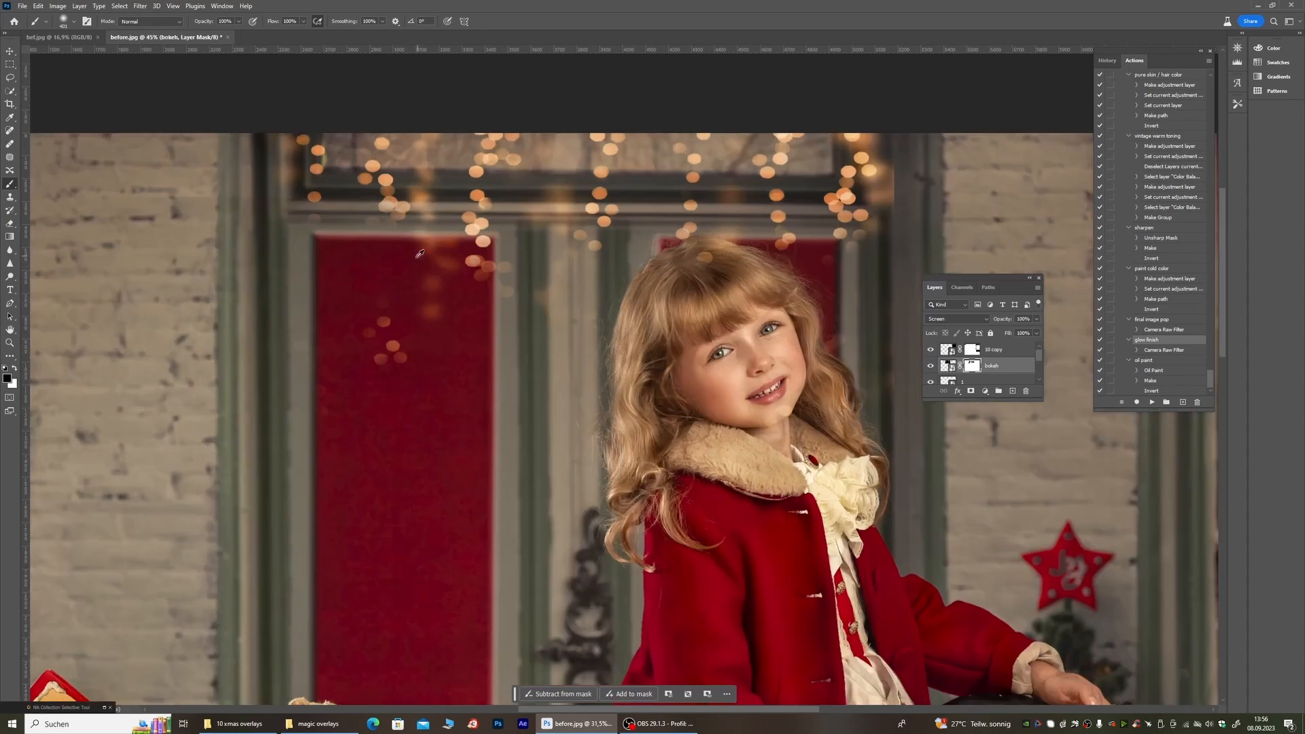
right_click(409, 265)
mouse_move(460, 251)
left_mouse_down()
mouse_move(490, 231)
mouse_move(460, 234)
mouse_move(476, 226)
mouse_move(471, 284)
mouse_move(512, 263)
mouse_move(533, 296)
mouse_move(584, 323)
mouse_move(572, 248)
mouse_move(595, 248)
mouse_move(411, 266)
mouse_move(474, 253)
mouse_move(477, 309)
mouse_move(497, 292)
mouse_move(359, 347)
mouse_move(413, 365)
mouse_move(615, 248)
mouse_move(609, 221)
left_mouse_up()
mouse_move(700, 217)
left_mouse_down()
mouse_move(715, 254)
mouse_move(702, 267)
mouse_move(789, 210)
mouse_move(782, 199)
mouse_move(797, 245)
mouse_move(849, 242)
mouse_move(843, 221)
mouse_move(859, 223)
mouse_move(830, 207)
left_mouse_up()
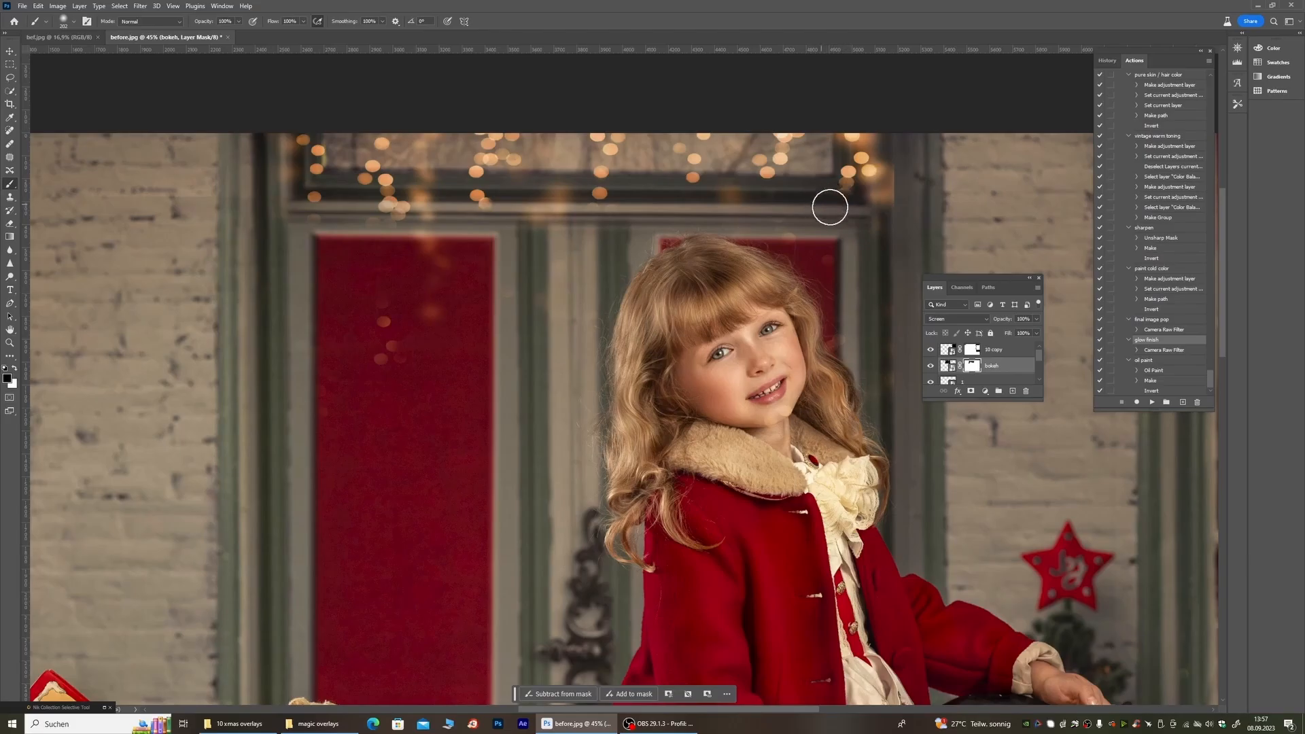
scroll(555, 215, "down", 3)
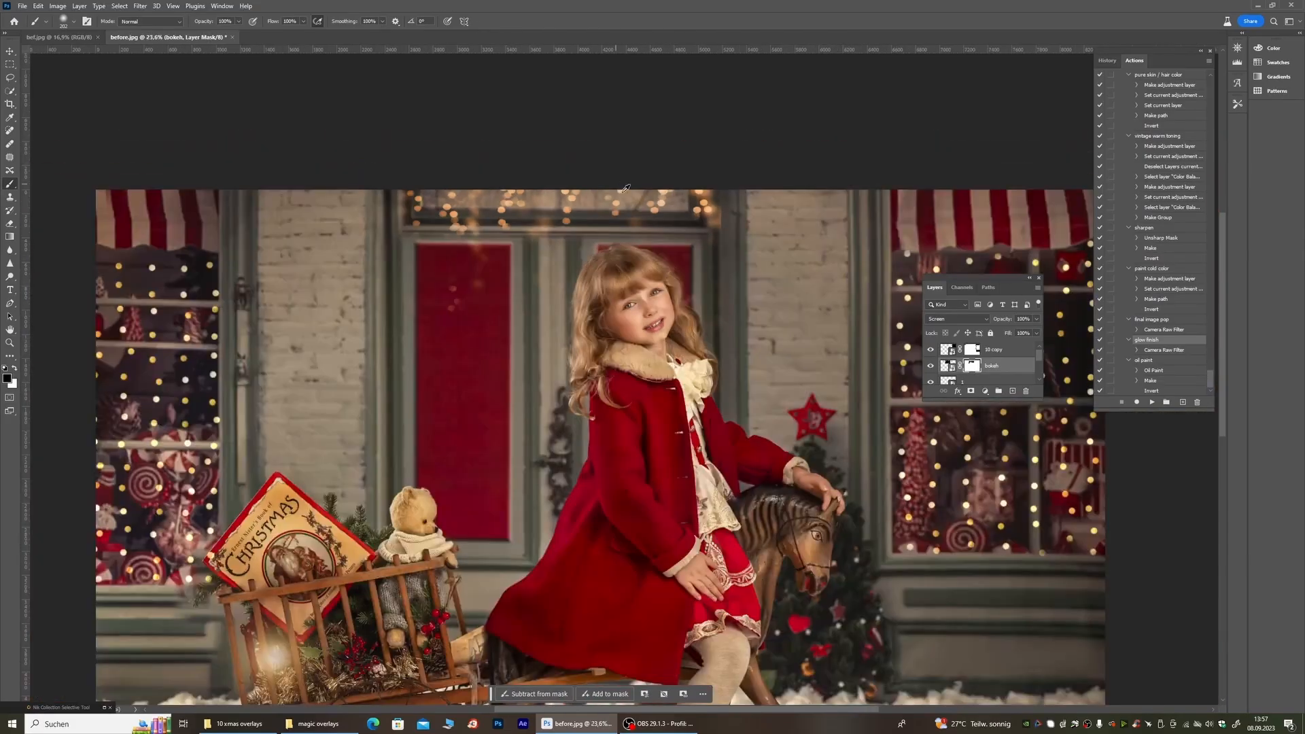
scroll(612, 193, "up", 3)
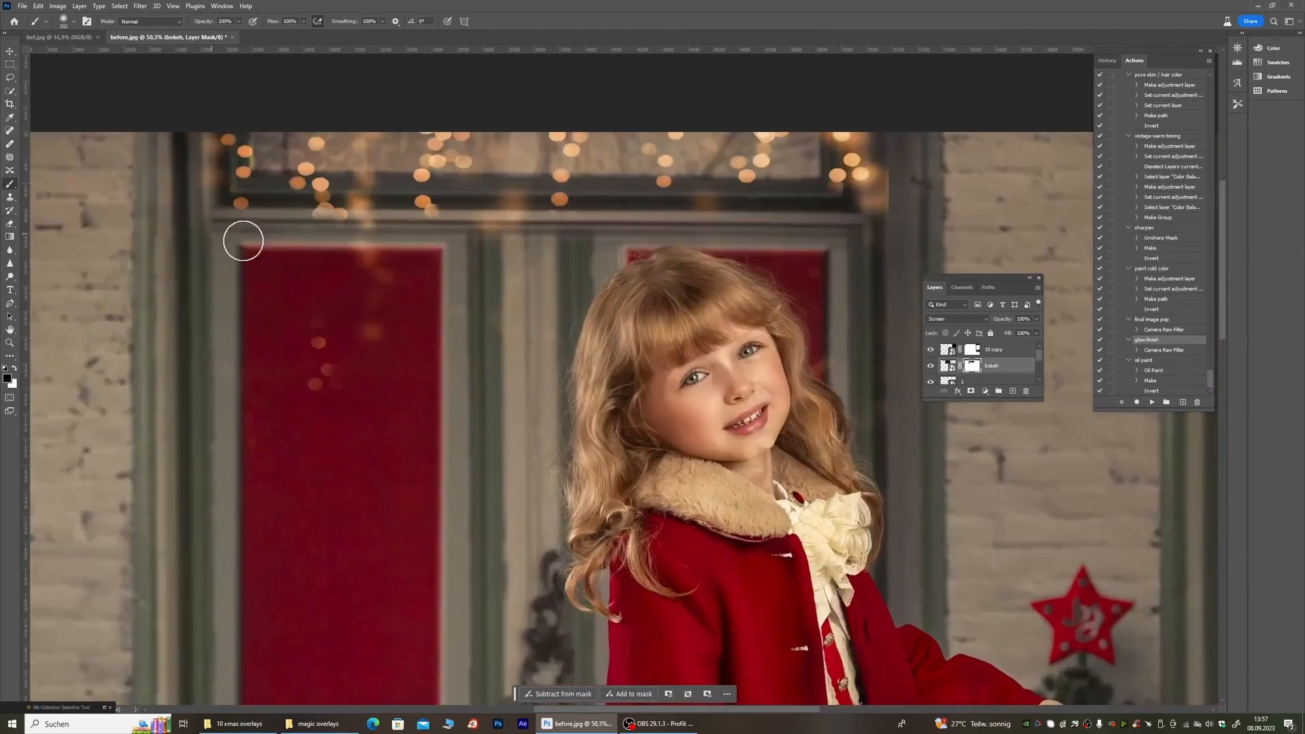
mouse_move(242, 240)
left_mouse_down()
mouse_move(333, 228)
mouse_move(315, 220)
mouse_move(355, 233)
mouse_move(464, 222)
mouse_move(430, 224)
left_mouse_up()
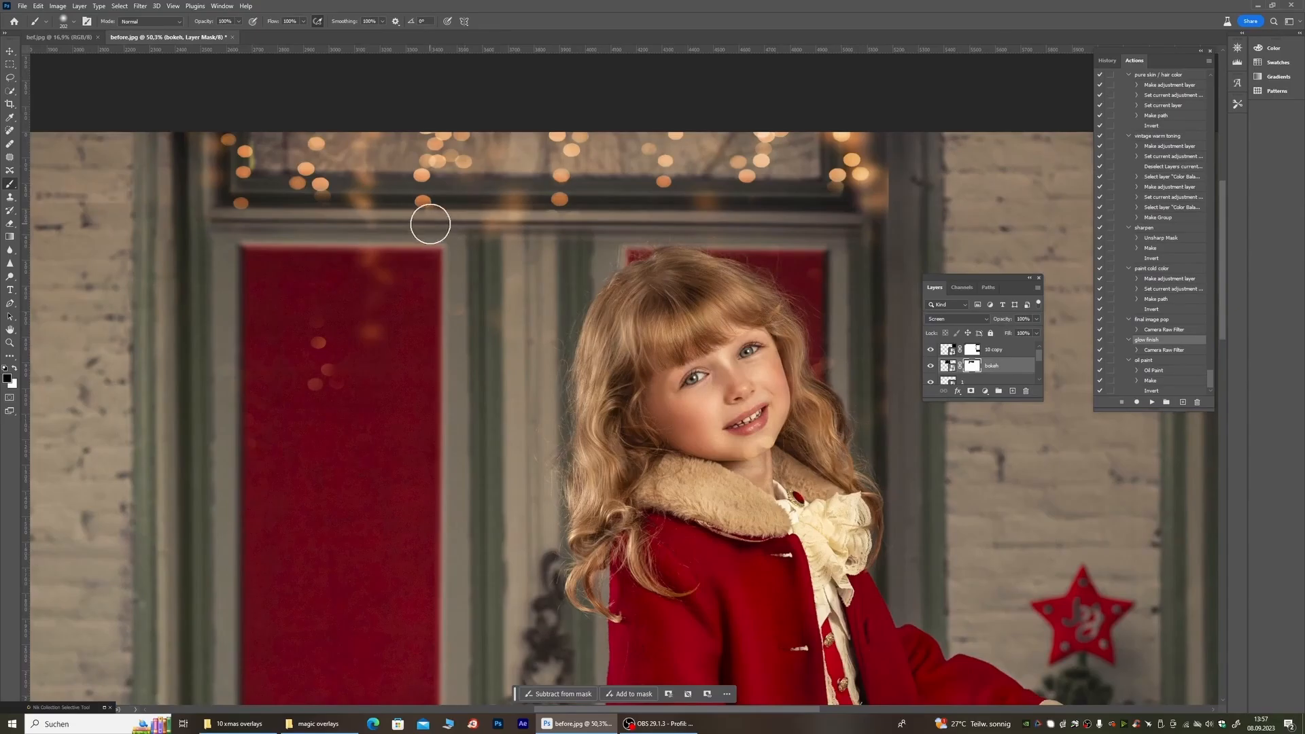
Step: Enlarge the brush and mask out the remaining faint bokeh spots on the left red door panel
right_click(385, 341)
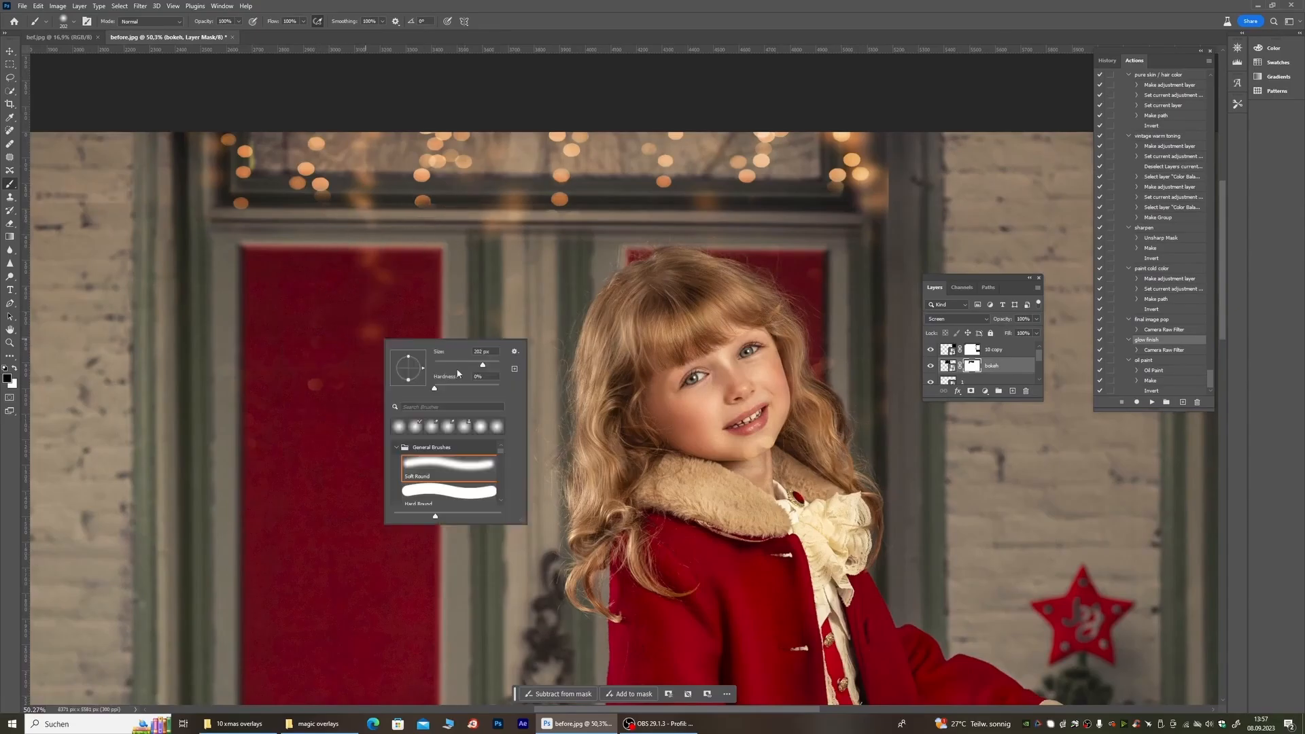
left_click(492, 366)
mouse_move(346, 332)
left_mouse_down()
mouse_move(380, 297)
mouse_move(246, 470)
mouse_move(341, 293)
left_mouse_up()
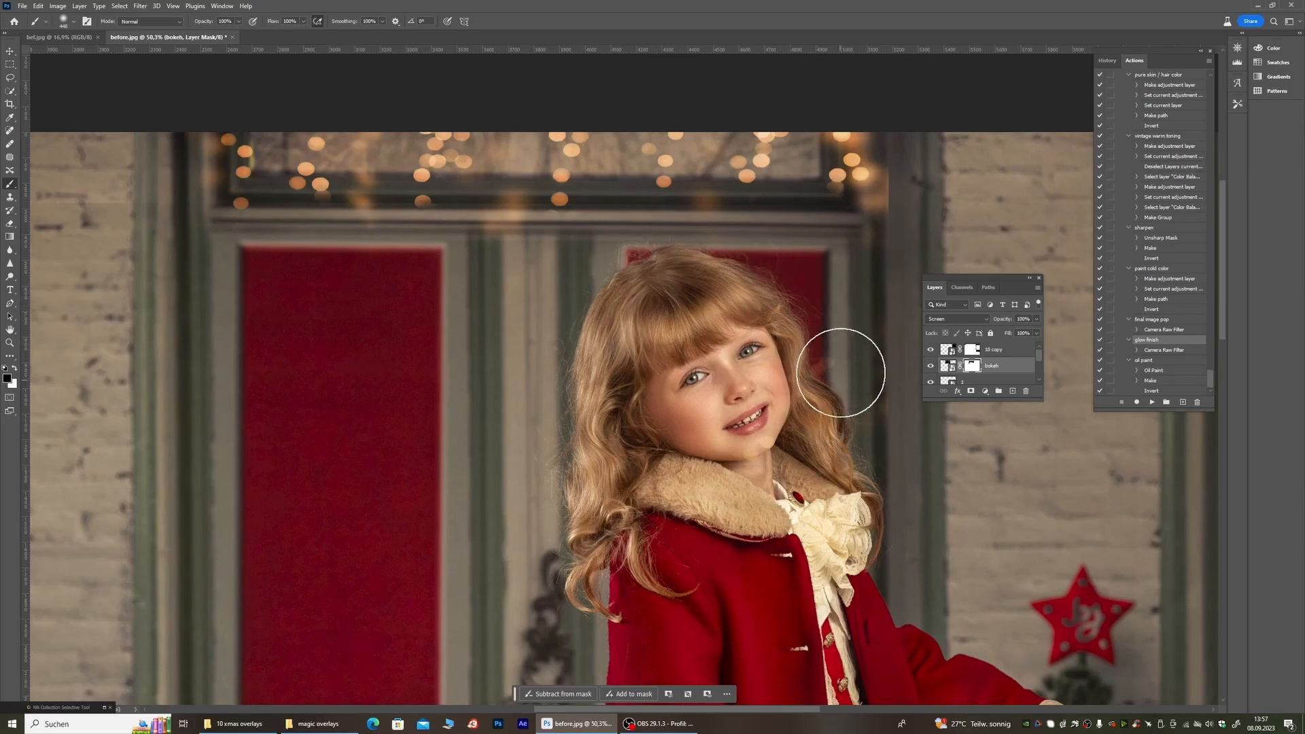
scroll(631, 332, "down", 3)
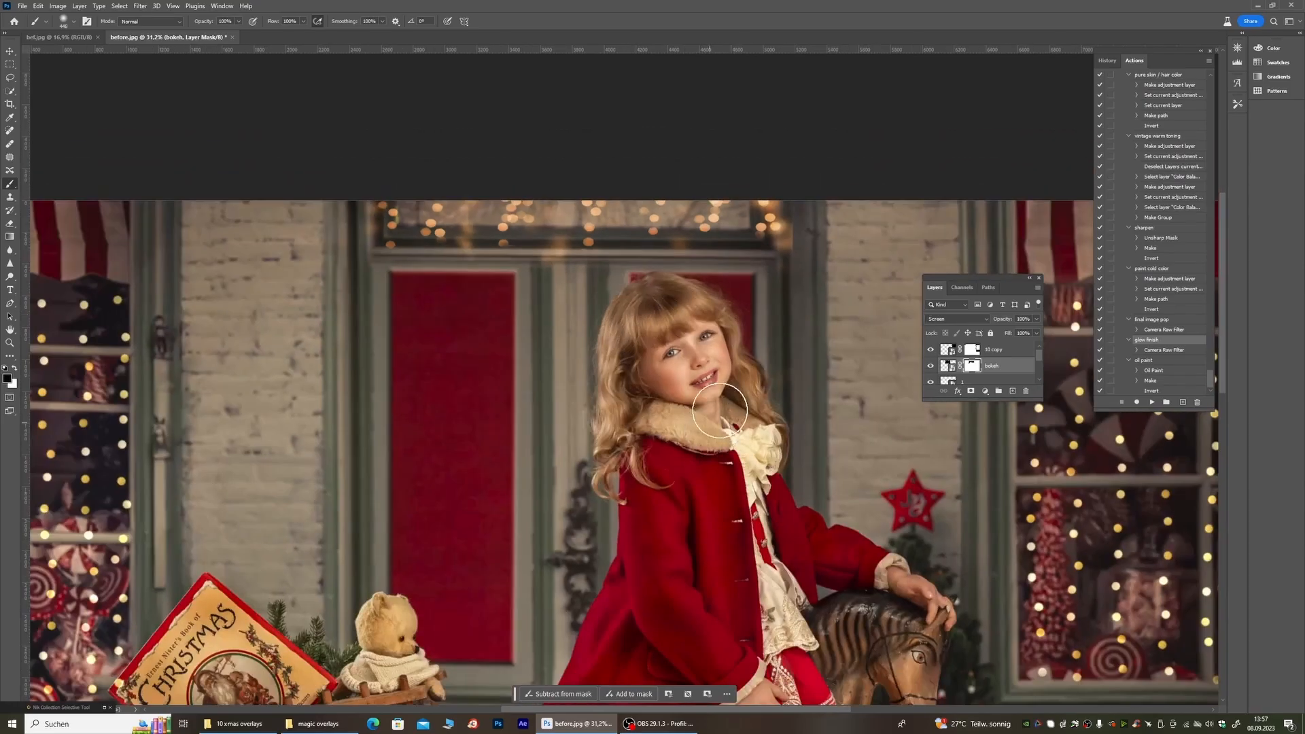
scroll(747, 347, "up", 3)
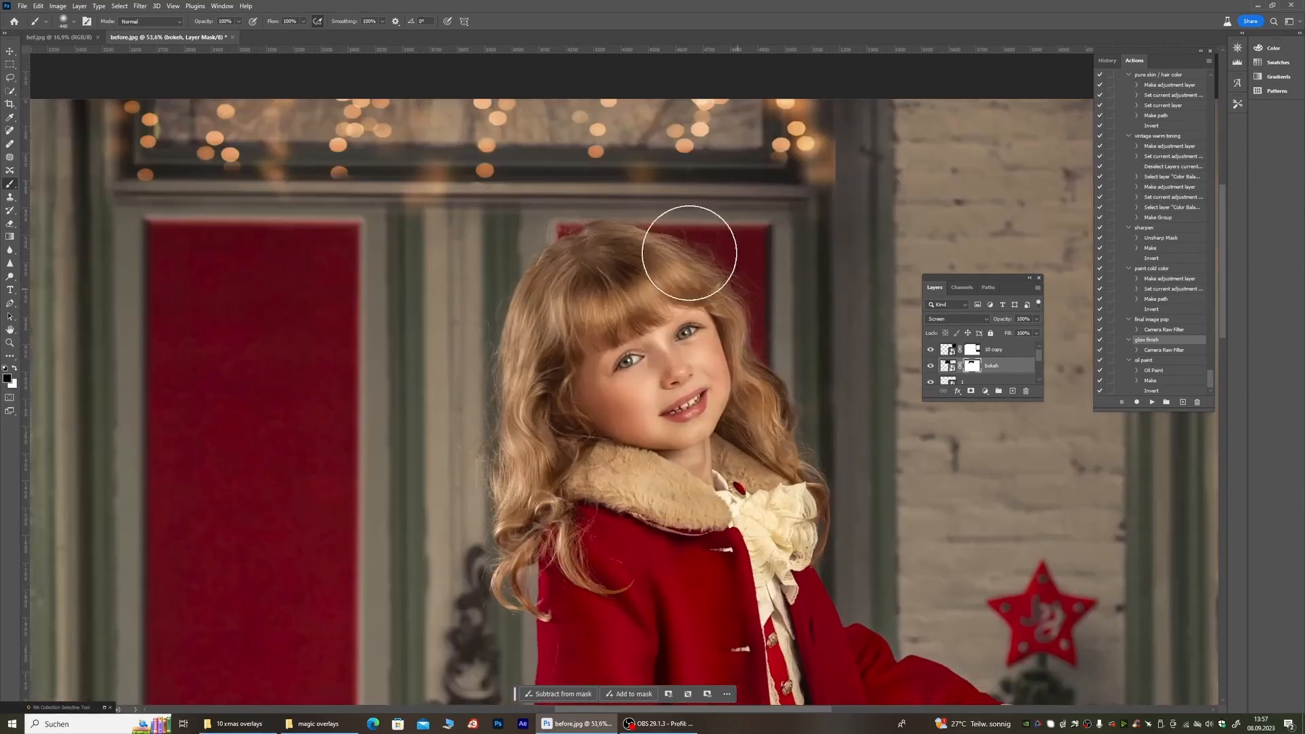
Step: Compare the portrait with the bokeh layer hidden and shown, examining the doorway up close and the whole image
left_click(931, 367)
left_click(930, 367)
left_click(929, 367)
left_click(929, 367)
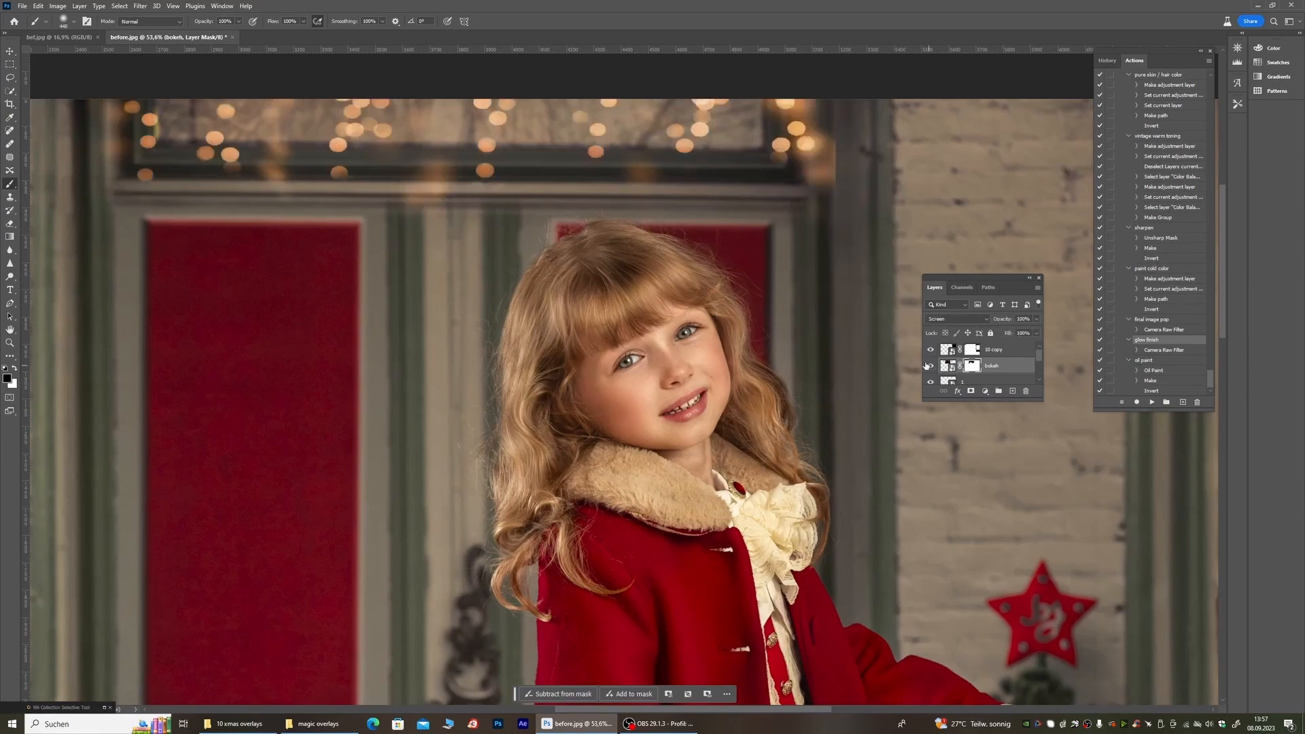
scroll(783, 255, "down", 5)
scroll(617, 212, "up", 3)
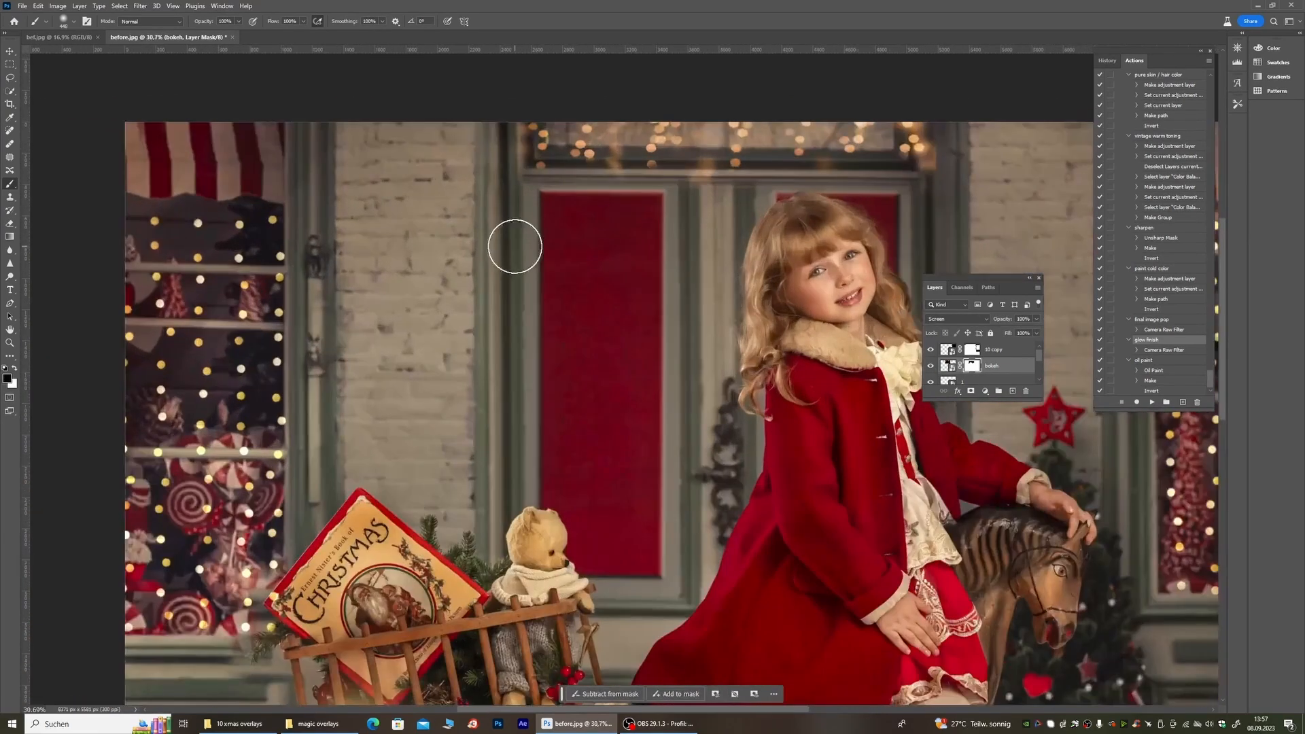
right_click(514, 246)
key("Return")
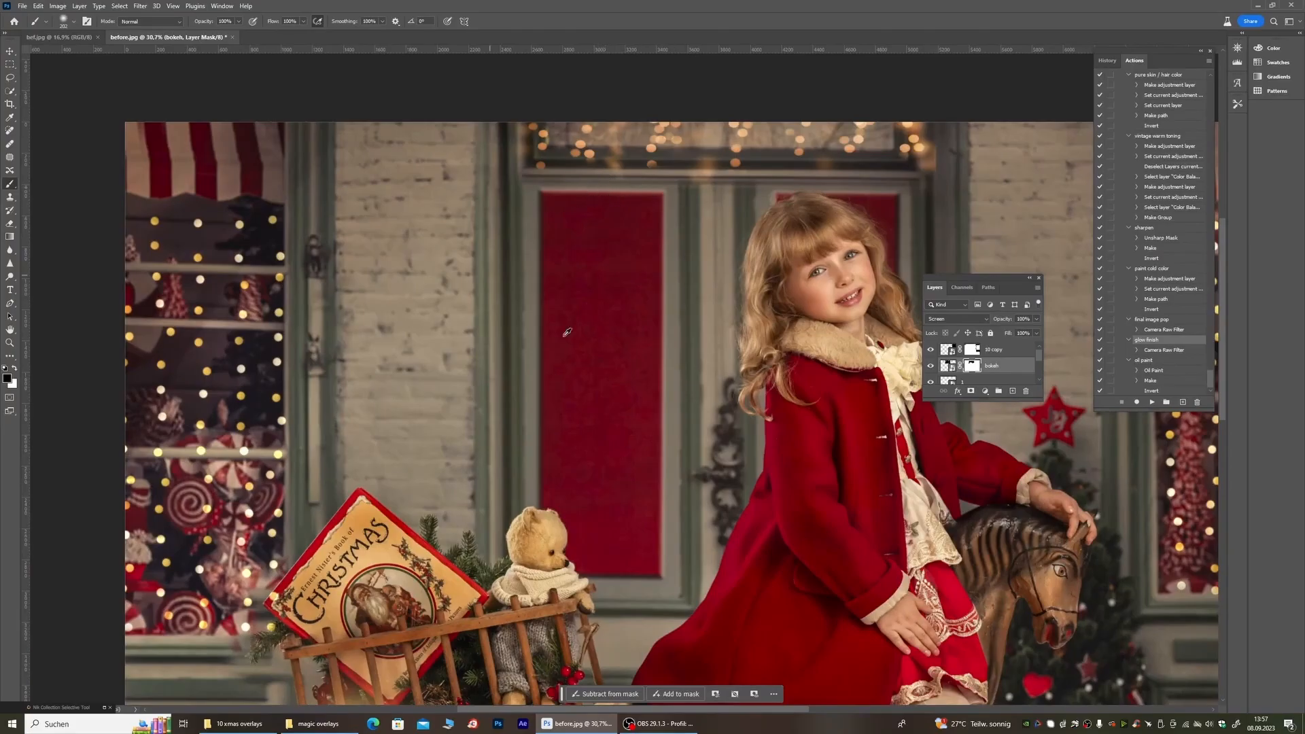
scroll(566, 332, "down", 3)
scroll(724, 253, "down", 2)
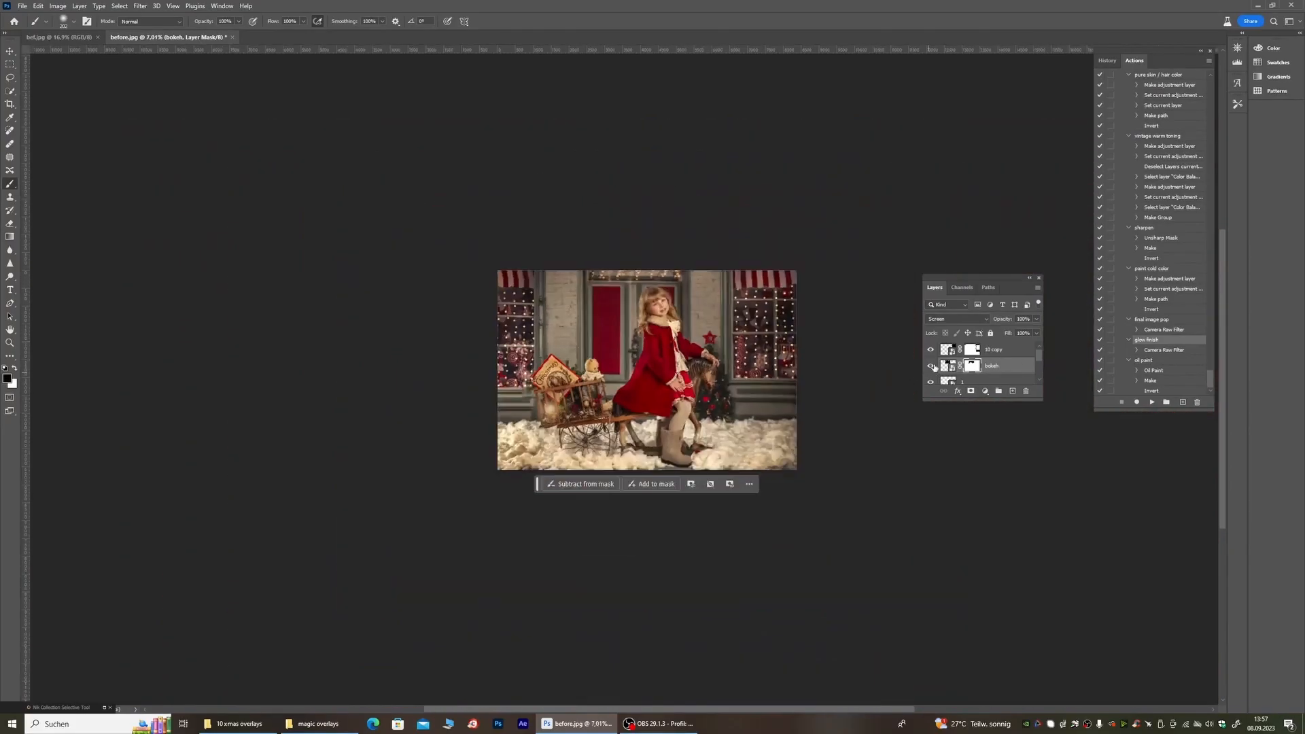
scroll(732, 376, "up", 3)
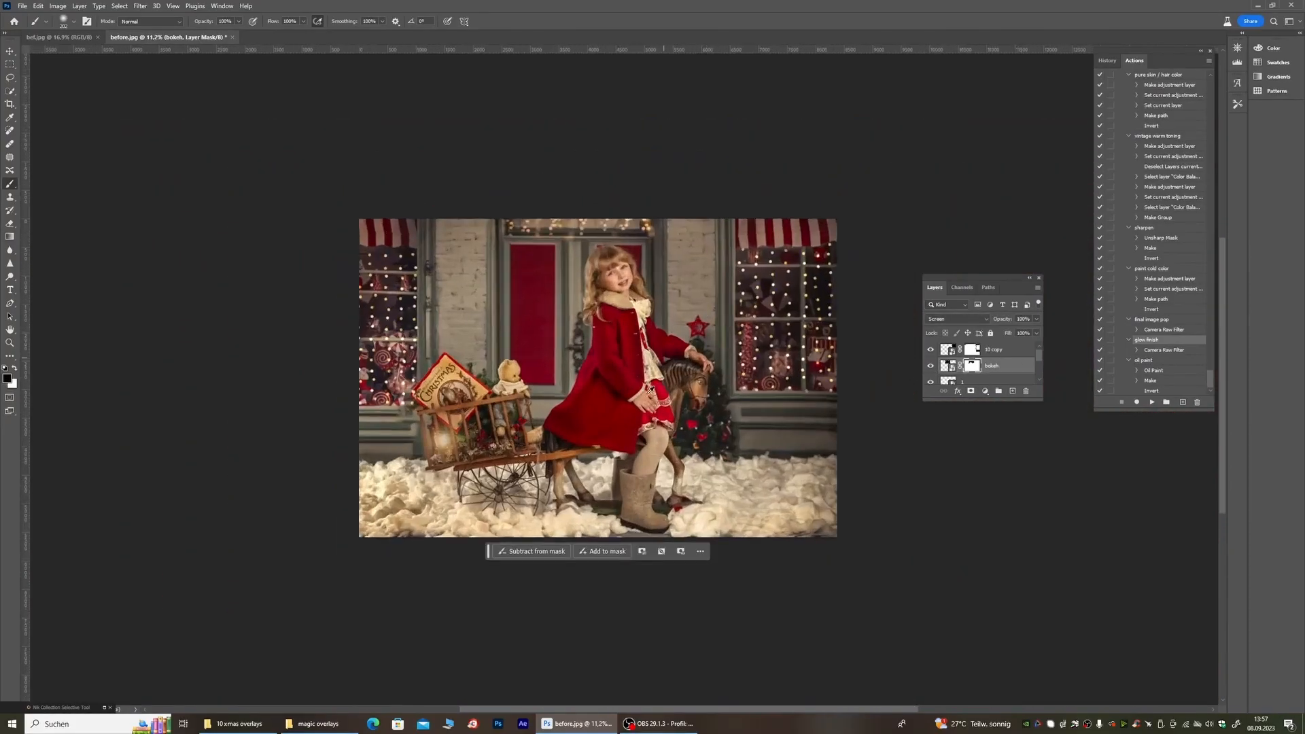
scroll(585, 333, "down", 1)
scroll(589, 331, "up", 2)
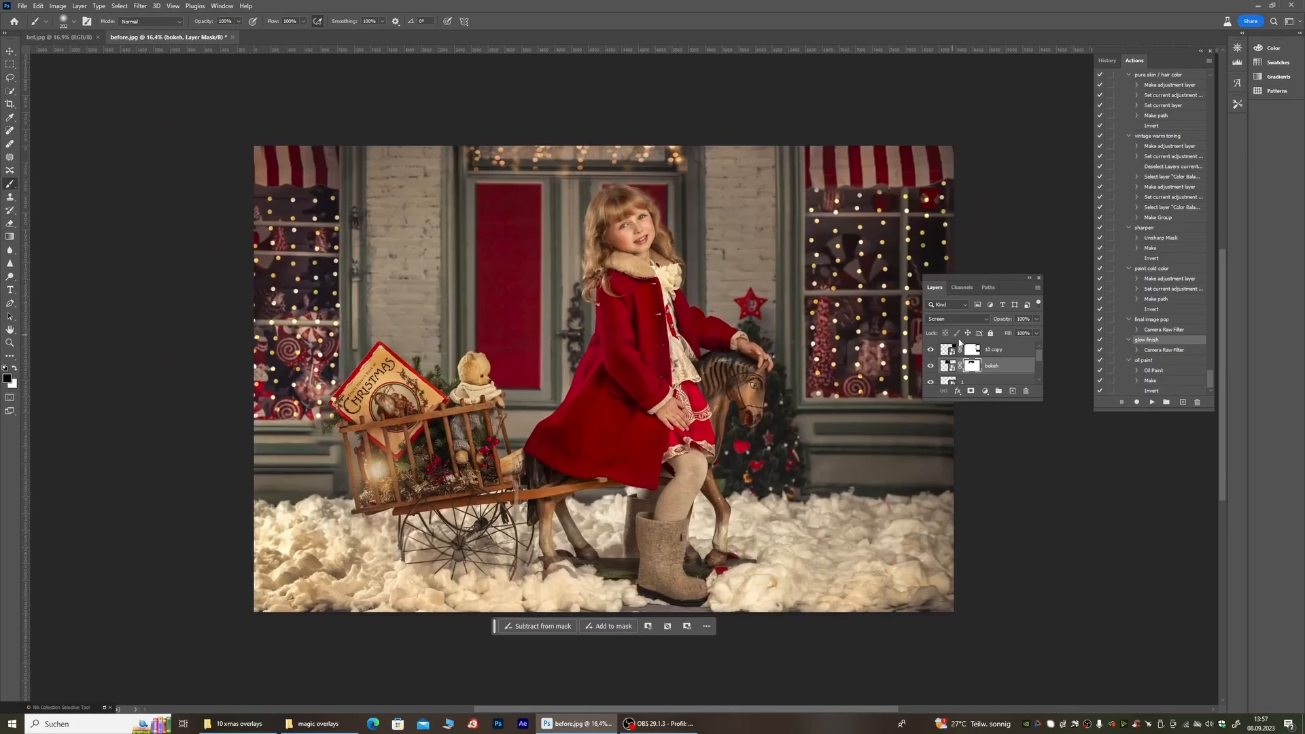
Step: Flatten the image and duplicate the resulting background layer
right_click(969, 384)
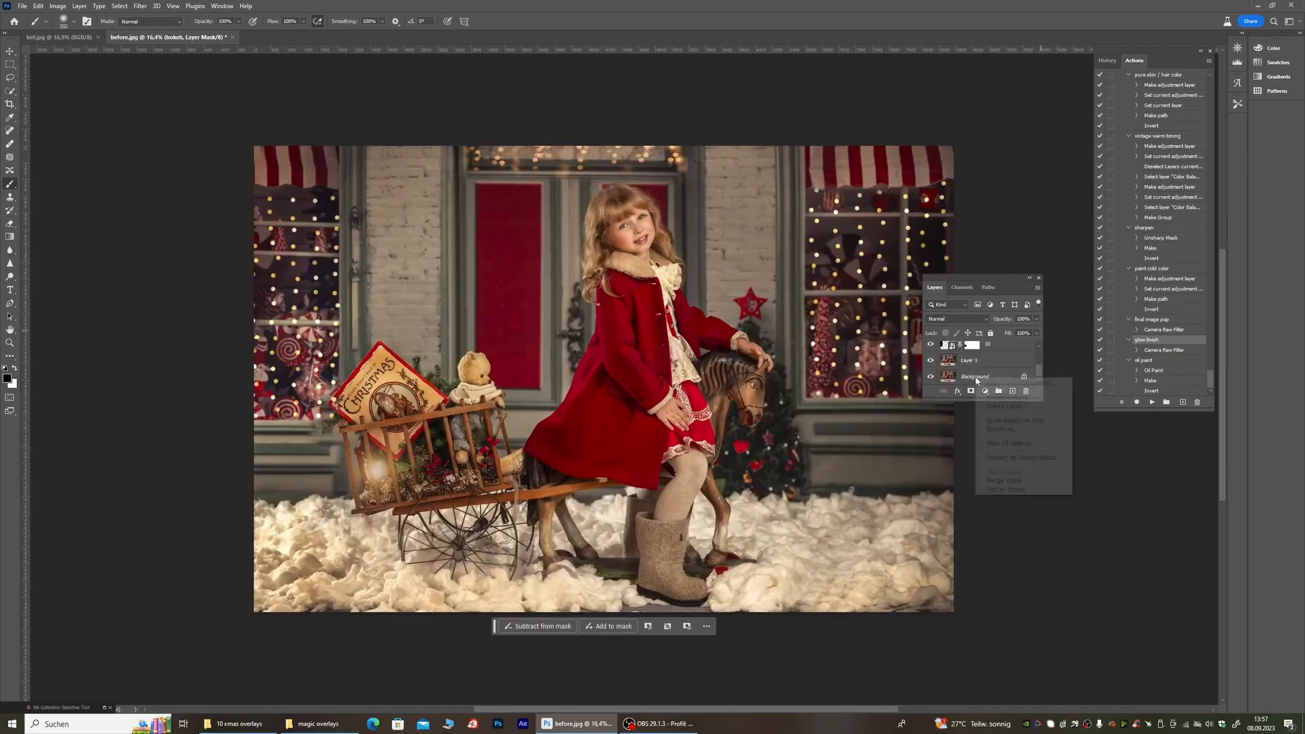
left_click(1019, 489)
key("ctrl+j")
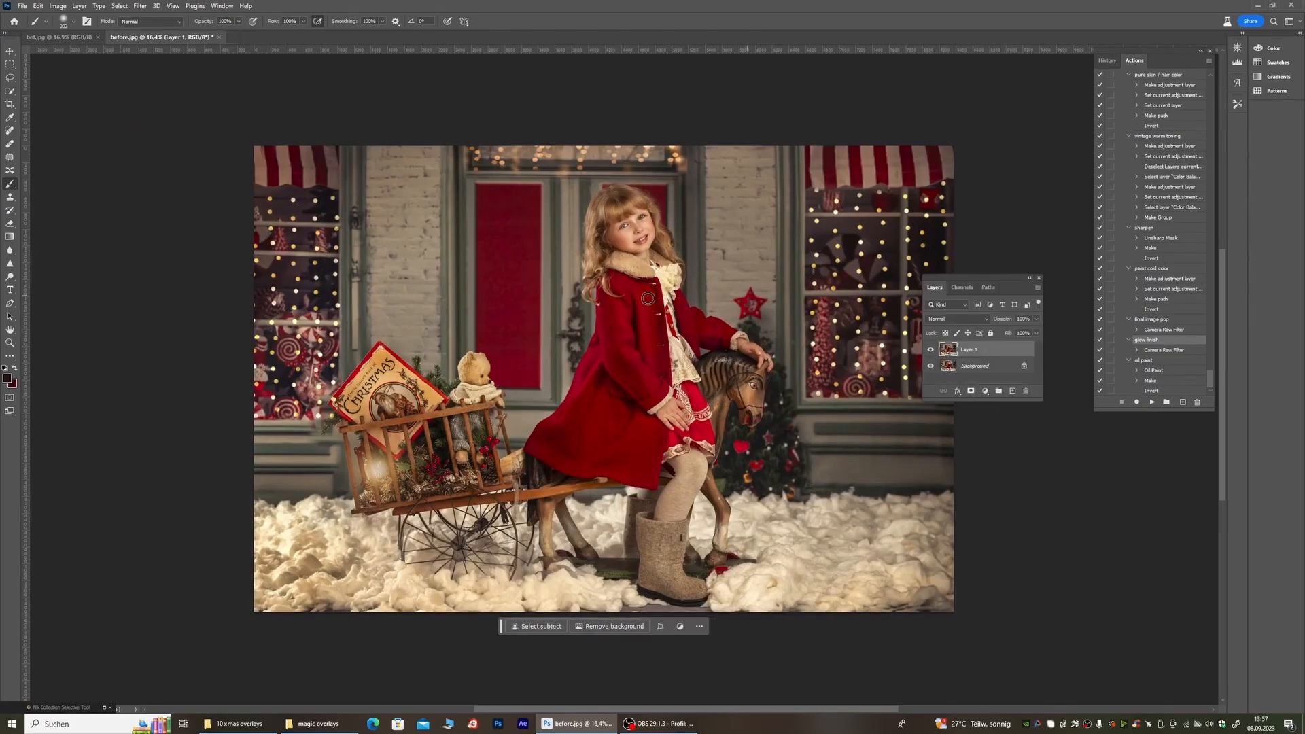
Step: Switch to the Dodge tool and make white the foreground color
scroll(569, 308, "down", 1)
scroll(591, 297, "up", 3)
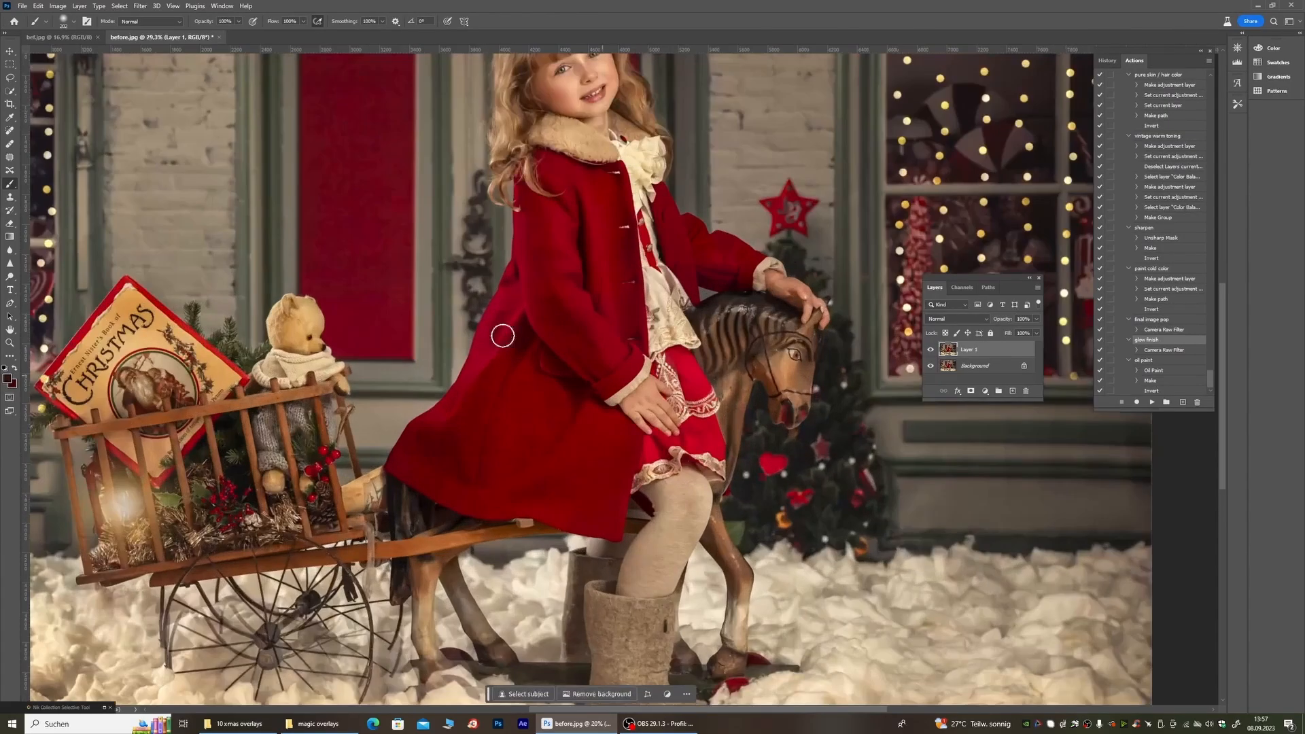
left_click(10, 277)
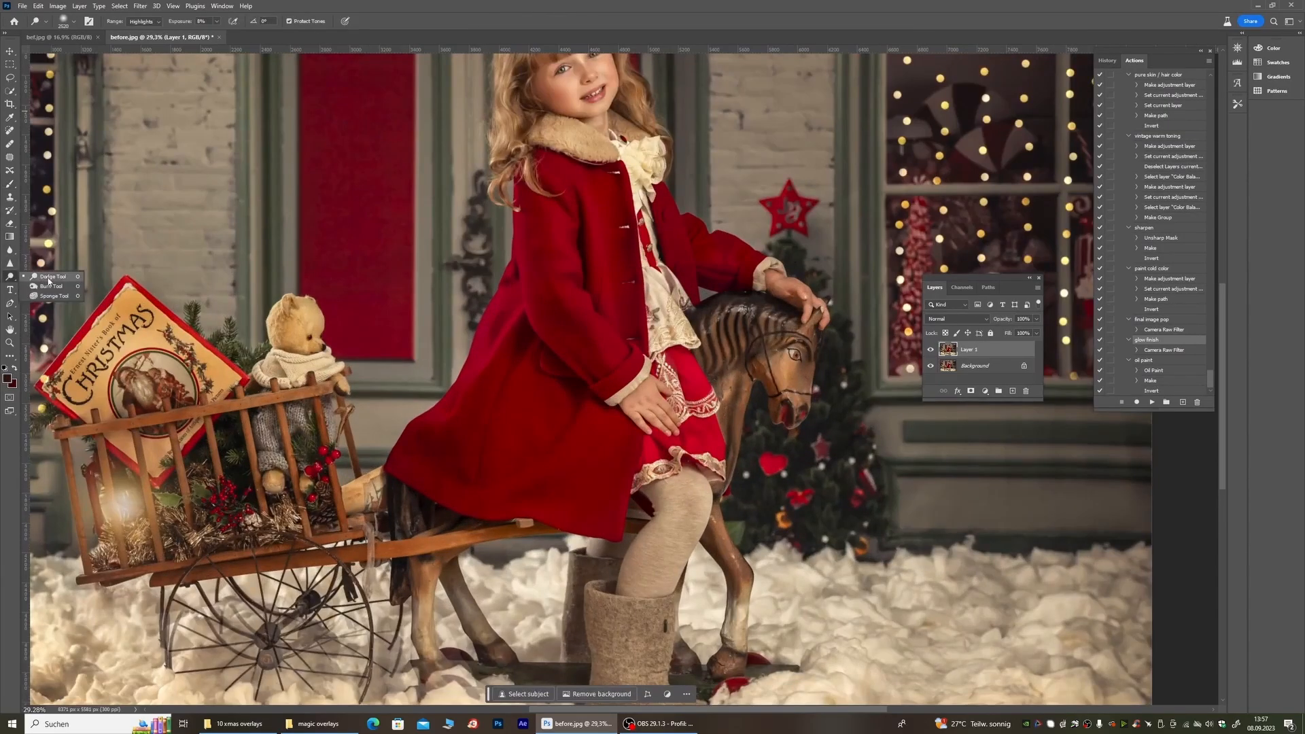
left_click(46, 277)
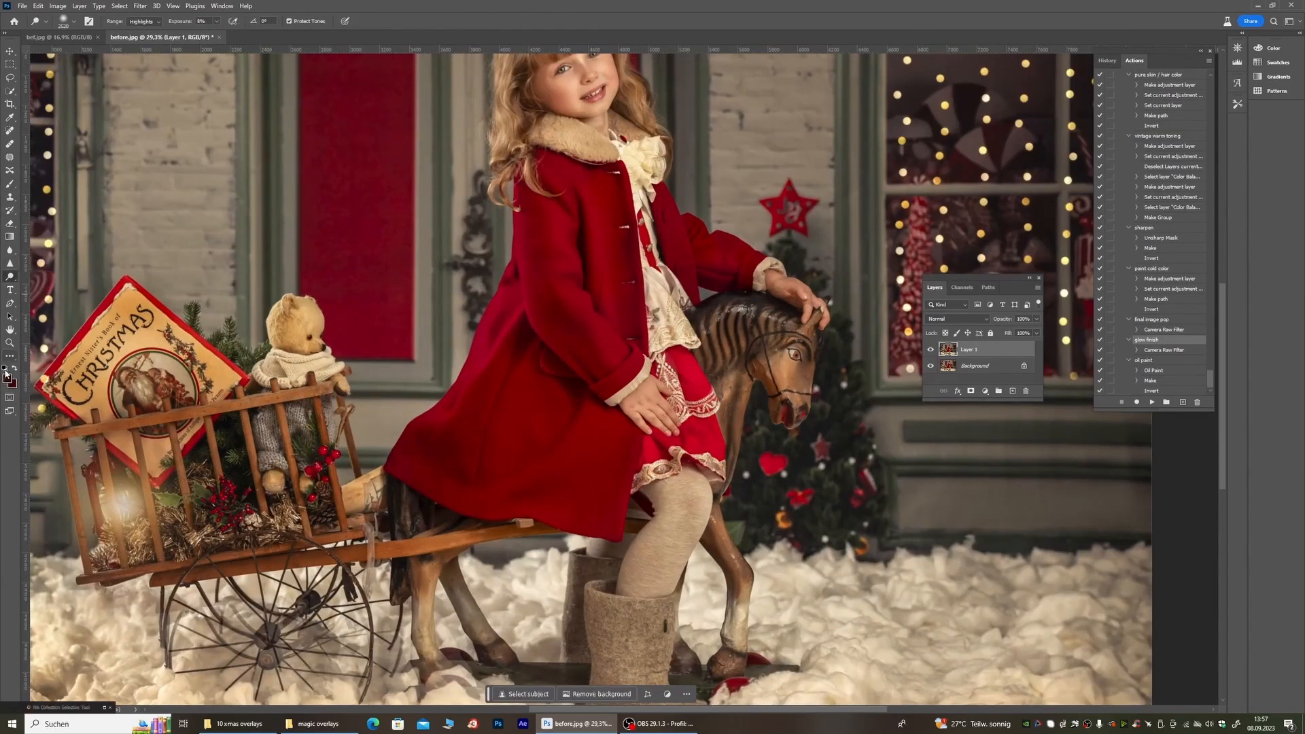
left_click(13, 368)
scroll(463, 272, "down", 5)
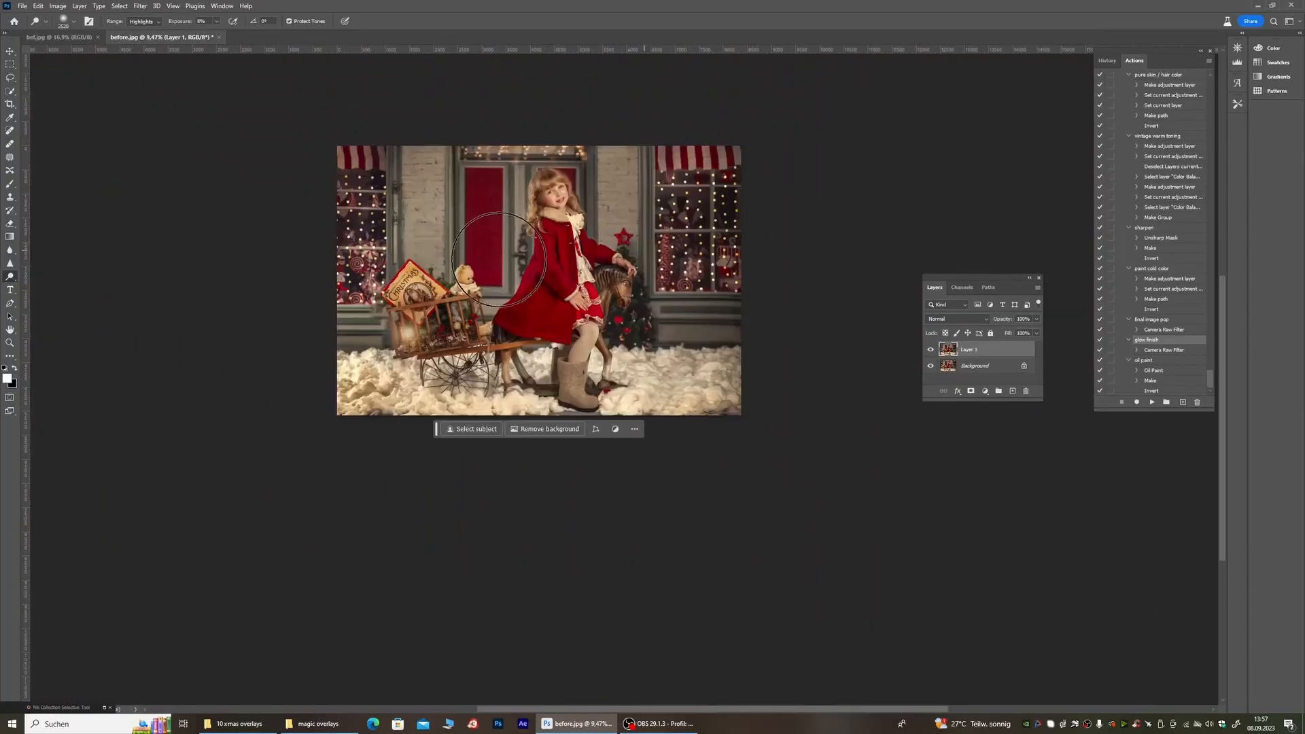
scroll(597, 226, "up", 2)
scroll(539, 291, "up", 1)
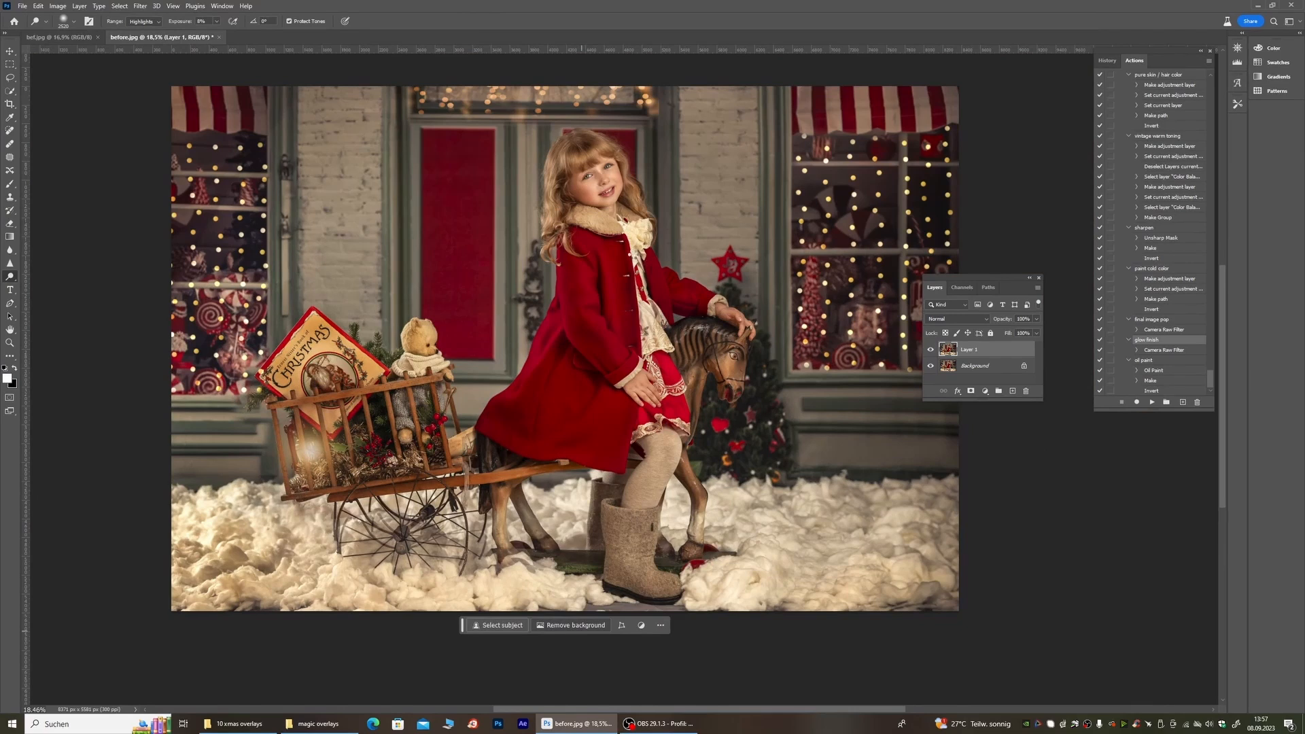
Step: Isolate the girl on Layer 1 with Remove Background, and duplicate the Background layer beneath it
left_click(571, 625)
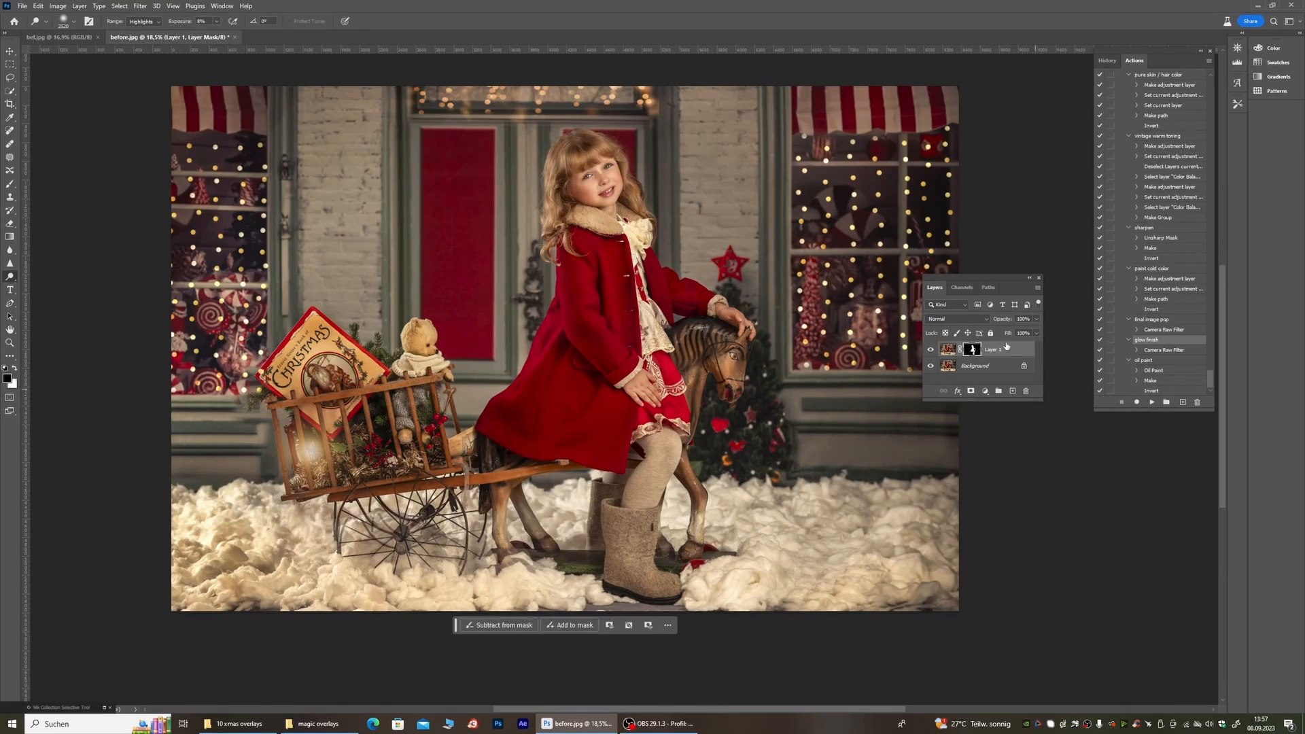
left_click(976, 368)
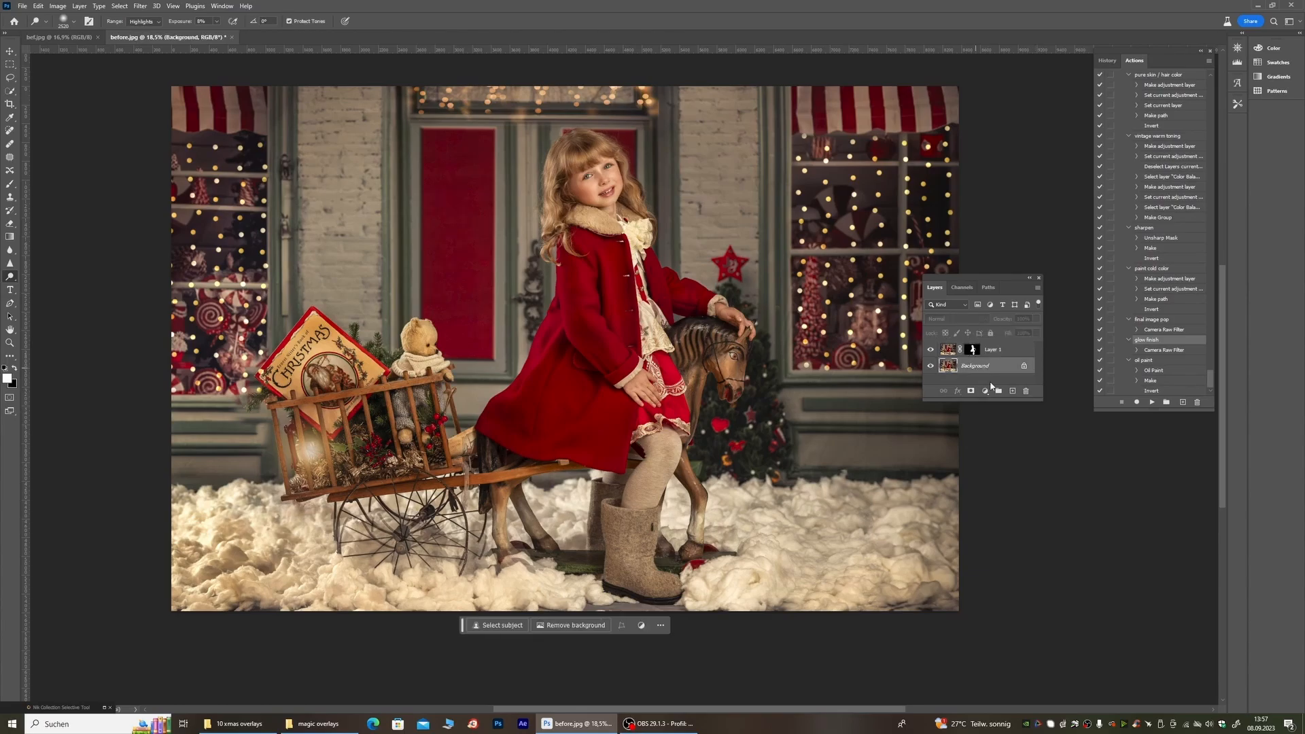
key("ctrl+j")
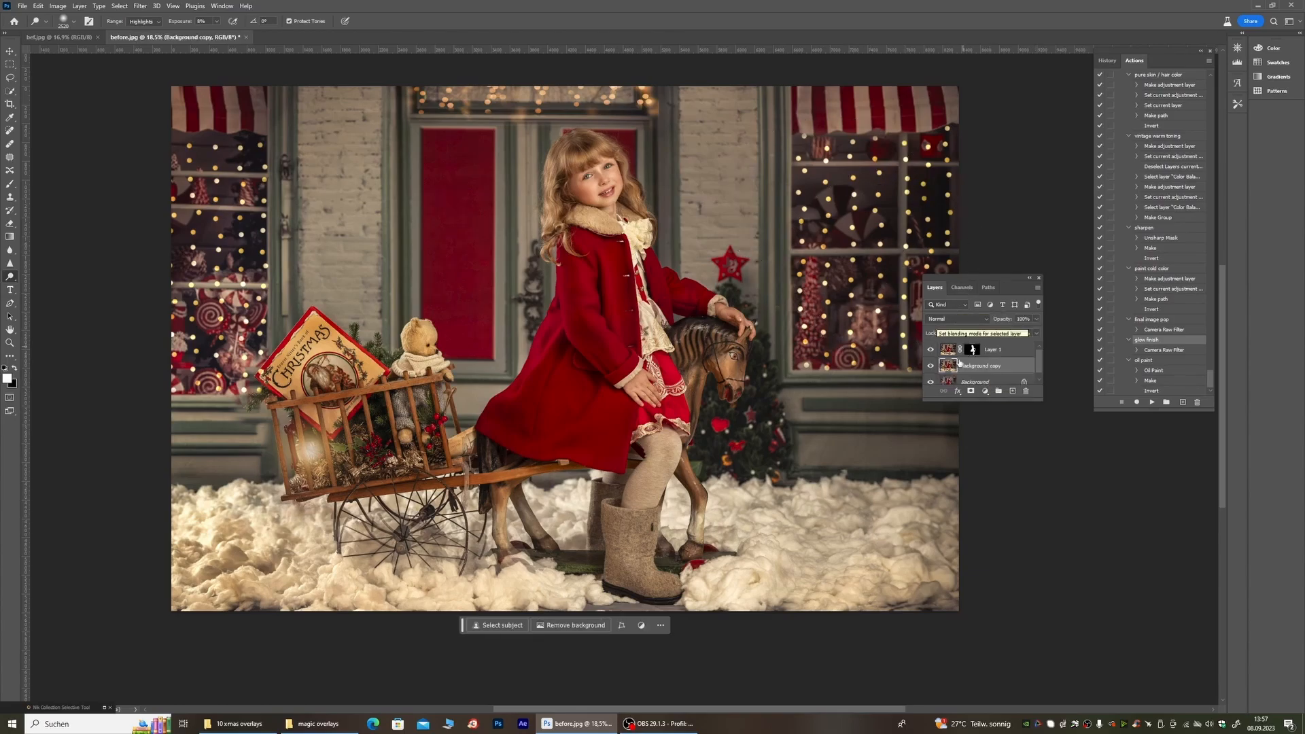
Step: Set the Dodge tool's range to Highlights and brighten the backdrop around the doorway on the Background copy layer
scroll(585, 253, "up", 2)
scroll(579, 277, "down", 2)
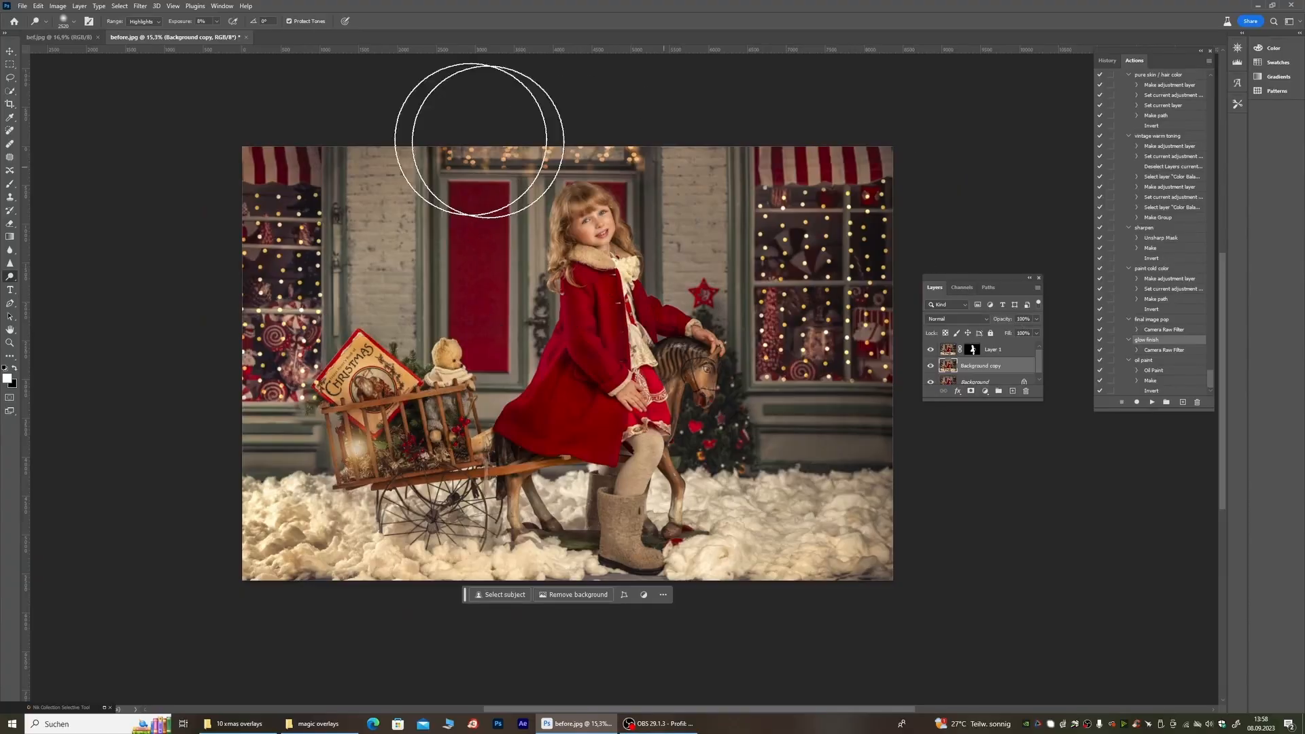
scroll(476, 245, "up", 2)
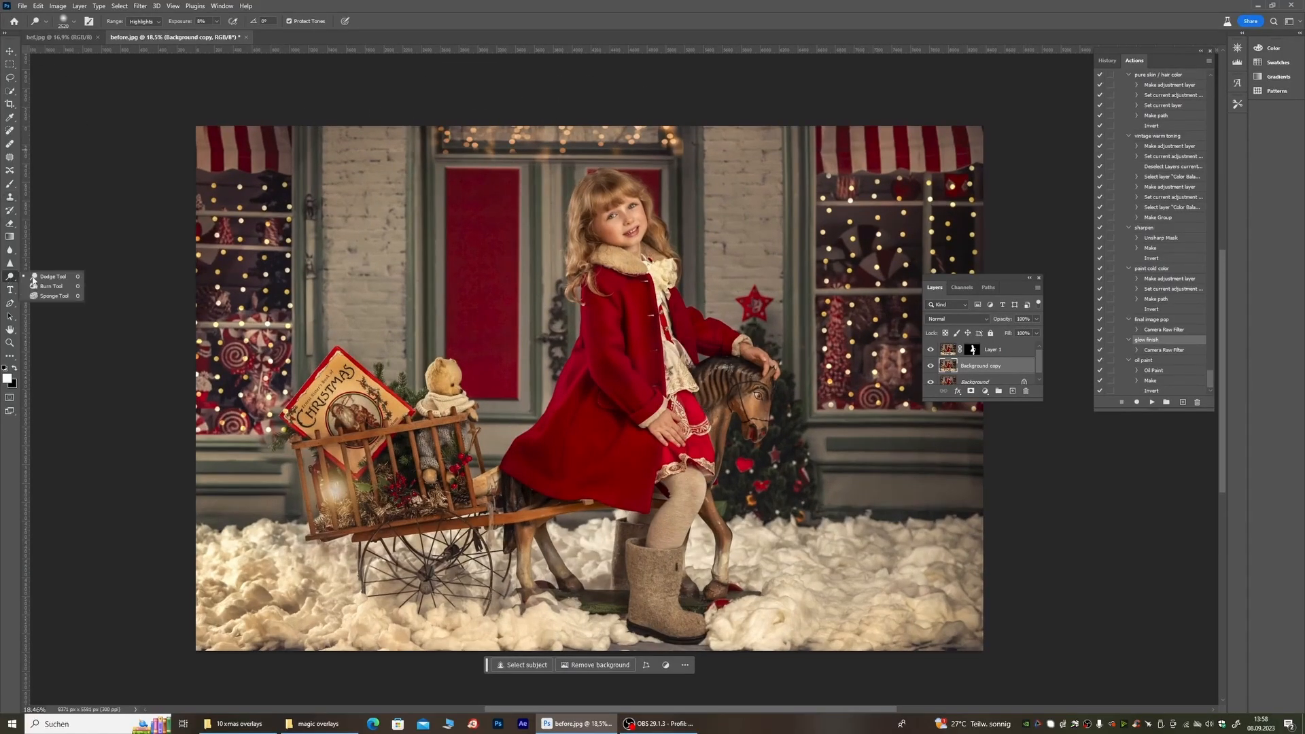
right_click(393, 273)
left_click(148, 21)
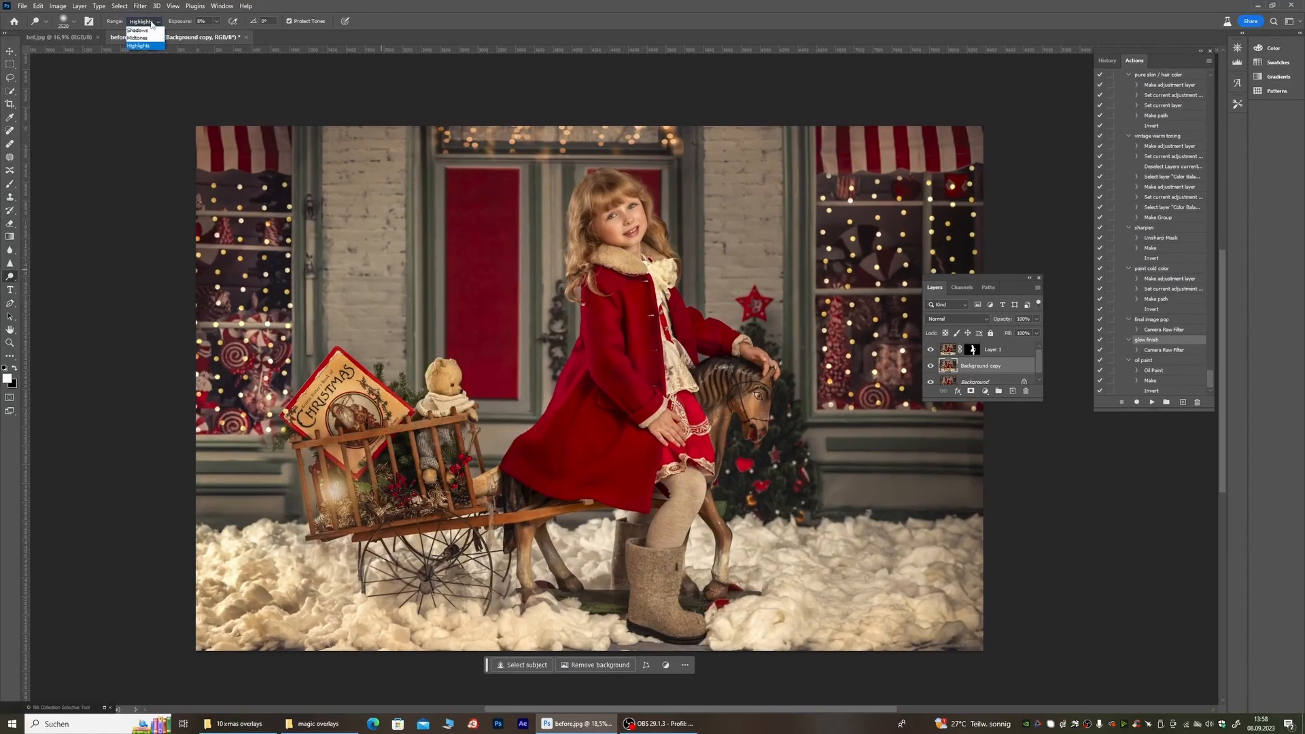
left_click(139, 44)
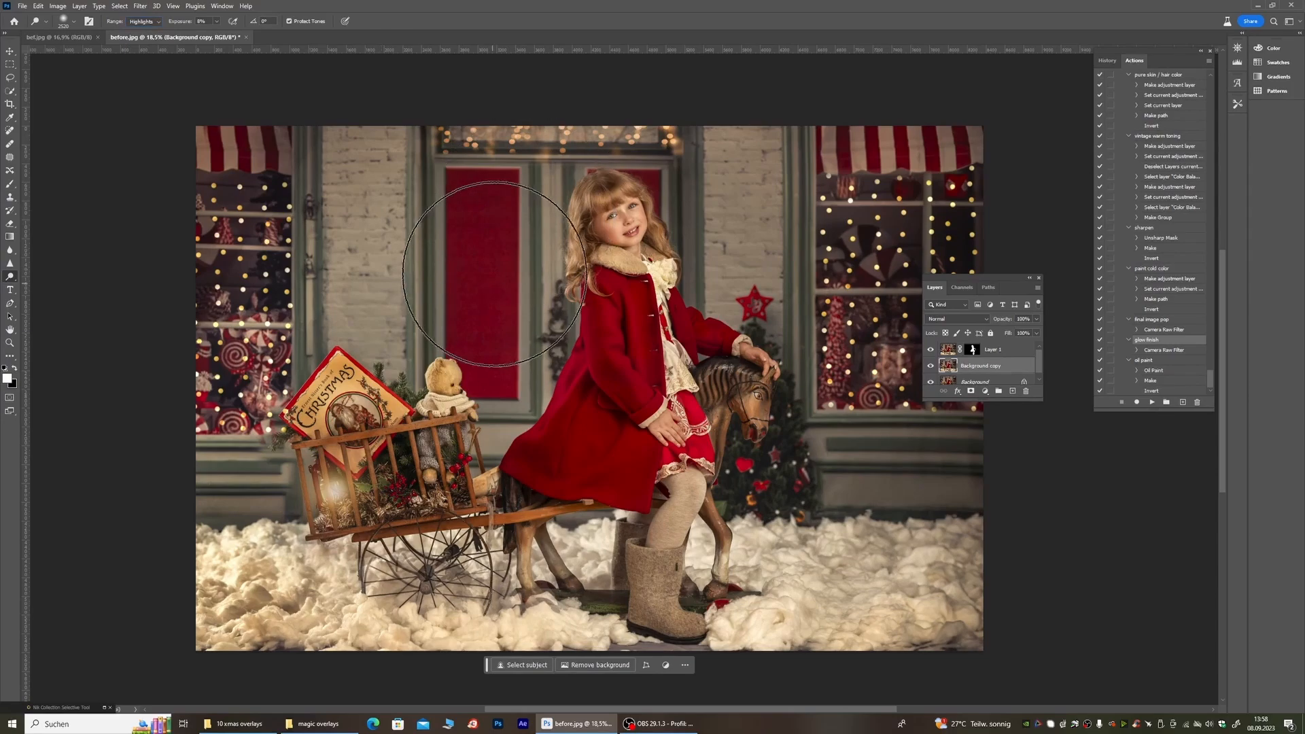
scroll(527, 274, "down", 3)
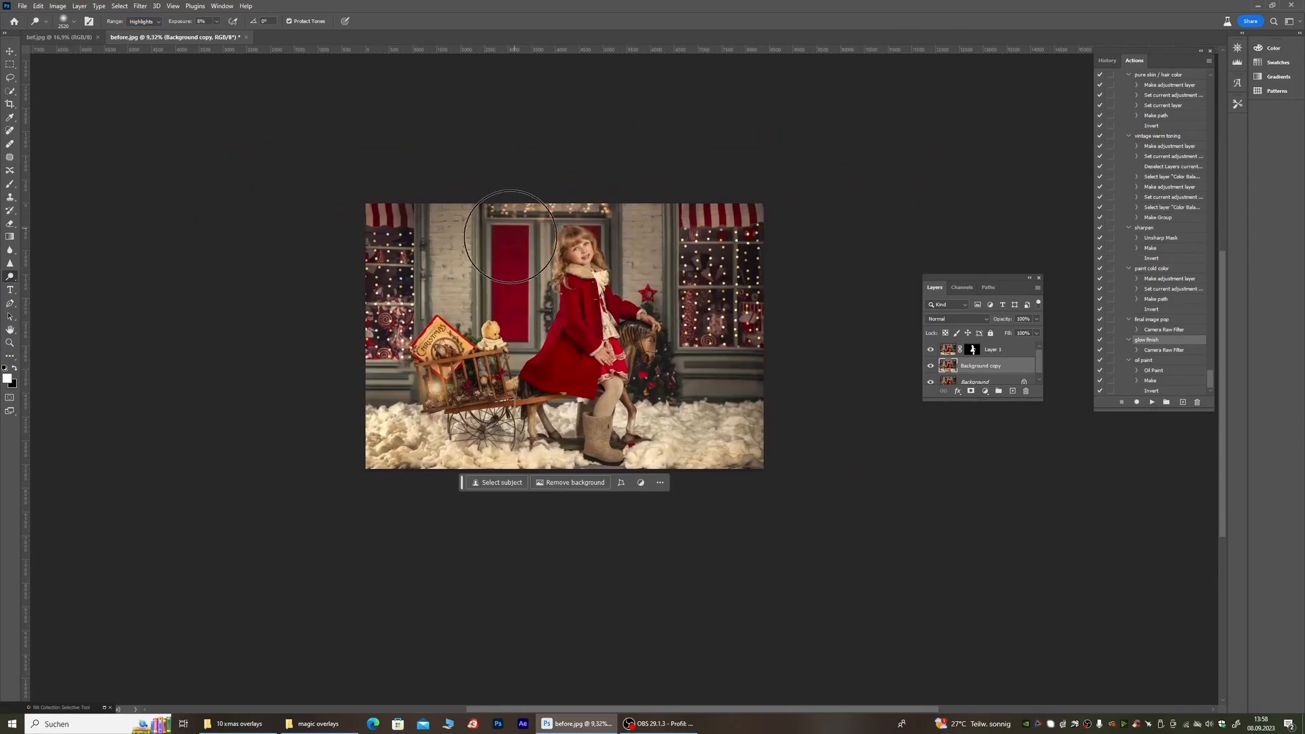
Step: Compare the backdrop with the Background copy layer hidden and shown, both close up and across the whole image
scroll(544, 197, "up", 6)
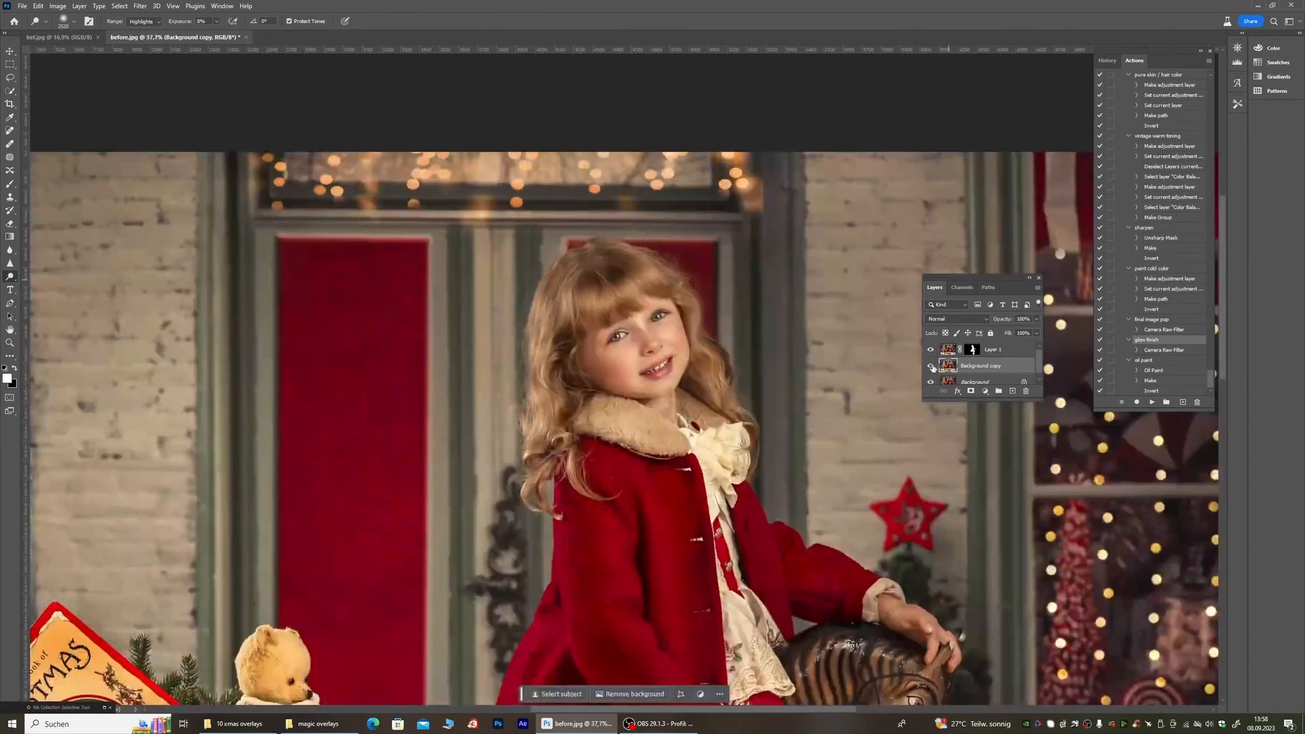
left_click(930, 366)
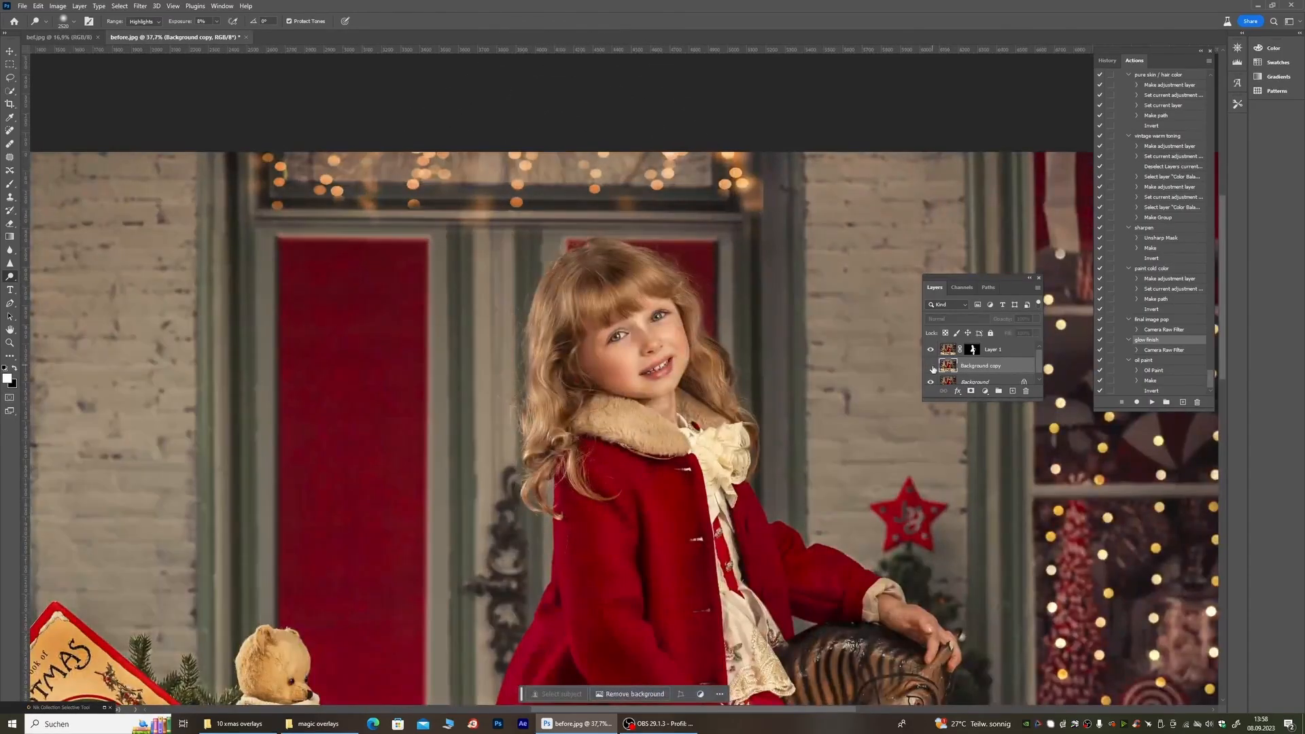
left_click(930, 367)
left_click(930, 367)
left_click(930, 366)
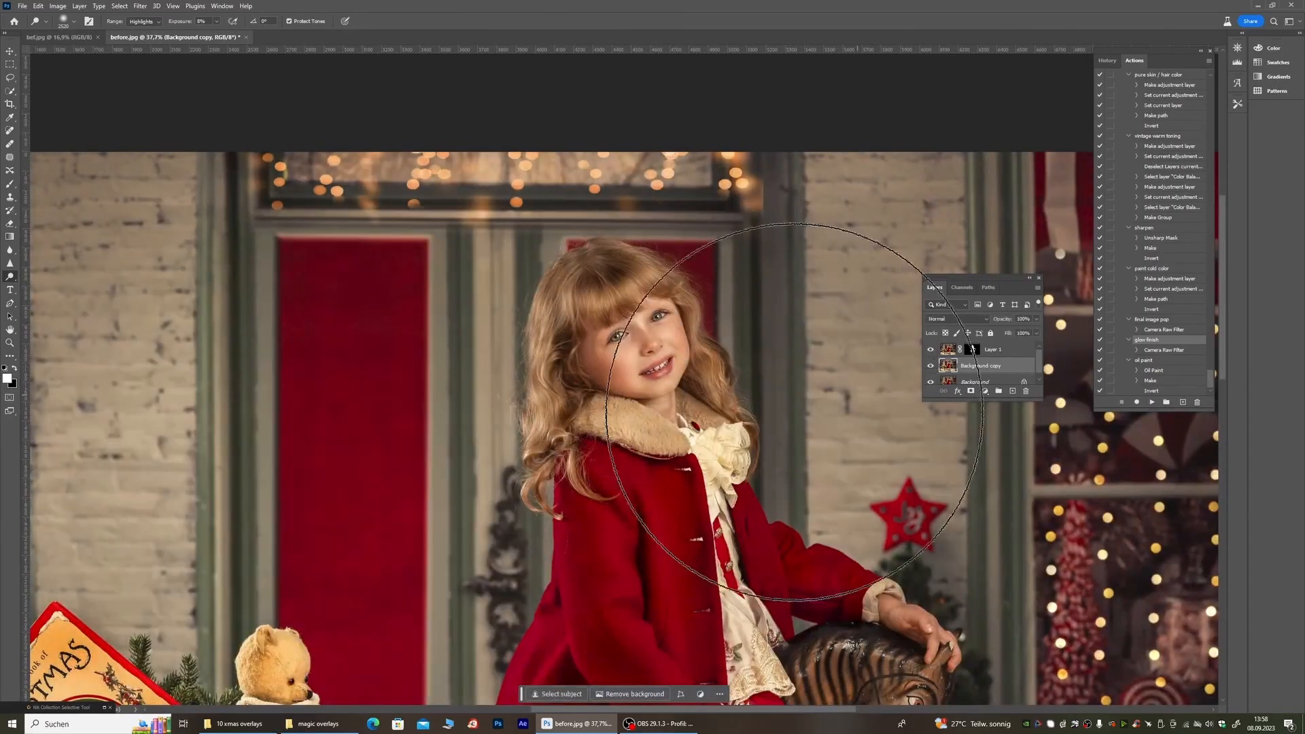
scroll(619, 391, "down", 6)
scroll(568, 305, "up", 2)
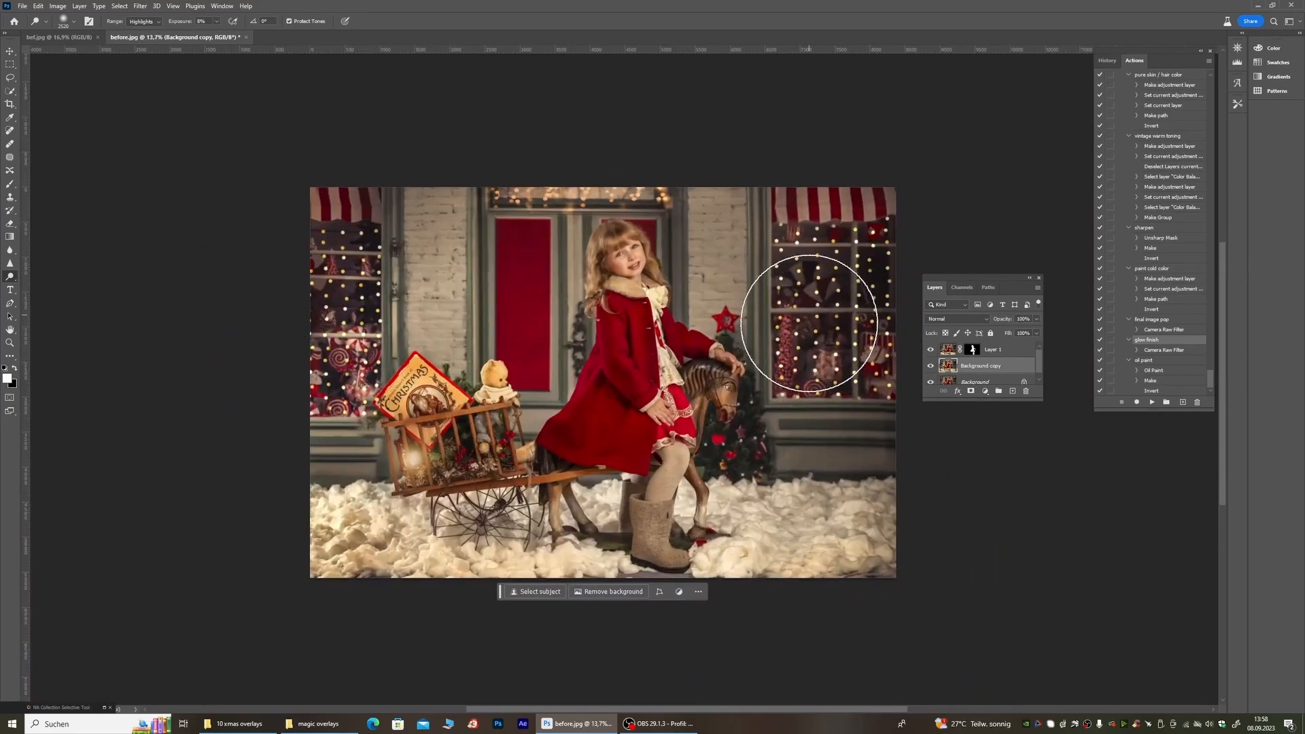
scroll(708, 421, "down", 3)
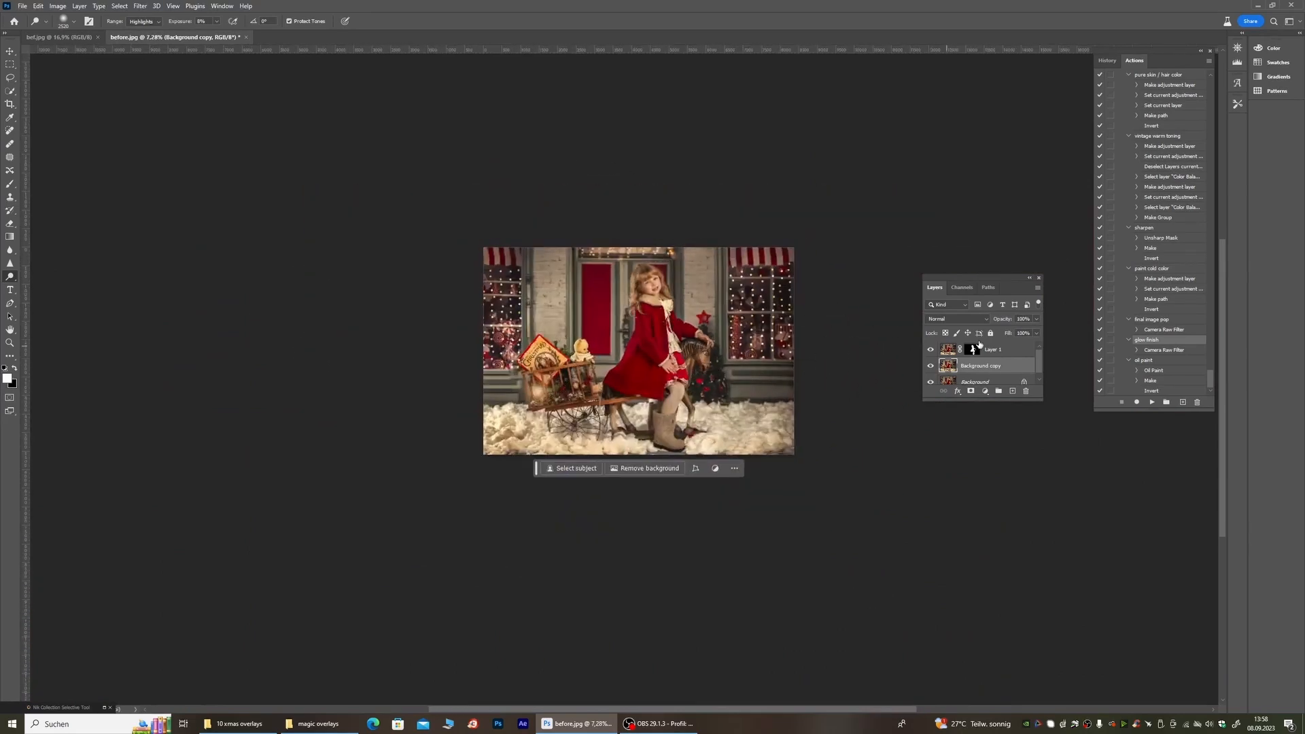
left_click(931, 368)
left_click(931, 368)
left_click(931, 371)
left_click(931, 371)
scroll(683, 308, "up", 3)
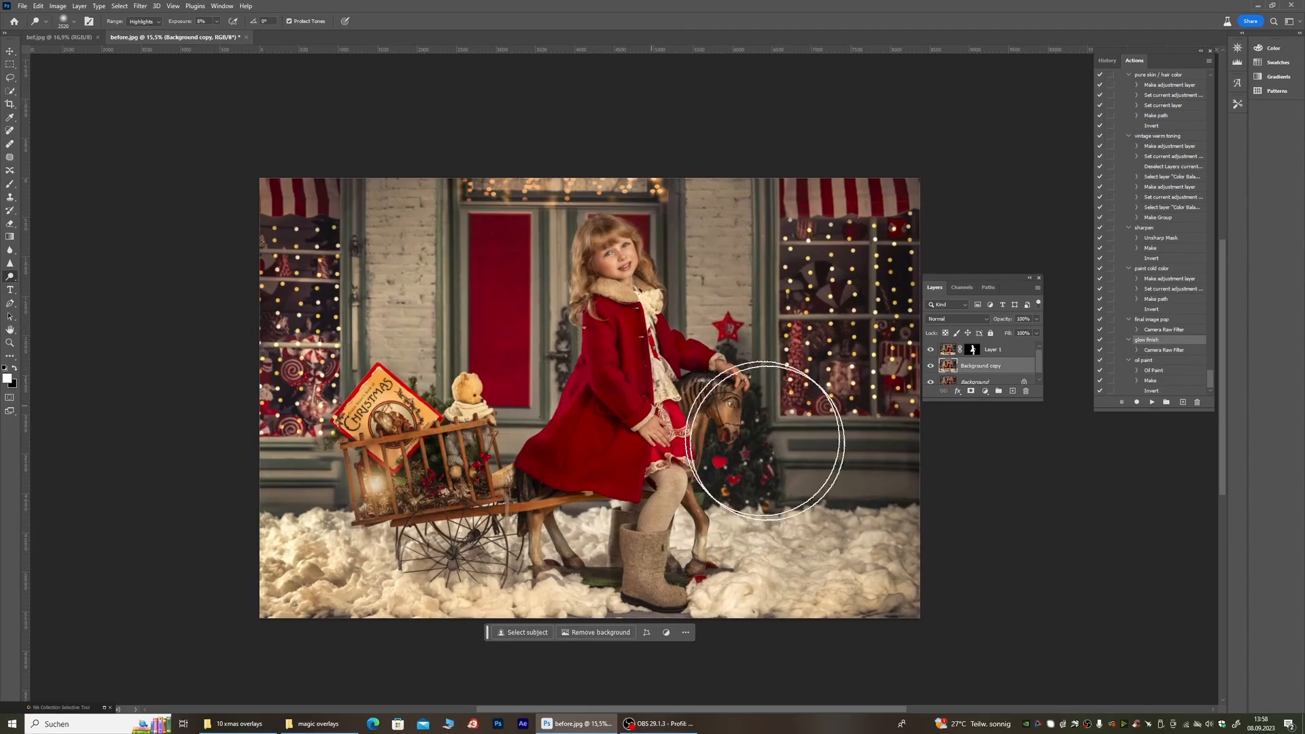
Step: Reduce the Dodge brush and brighten smaller highlights around the rocking horse and cart on the Background copy layer
right_click(561, 421)
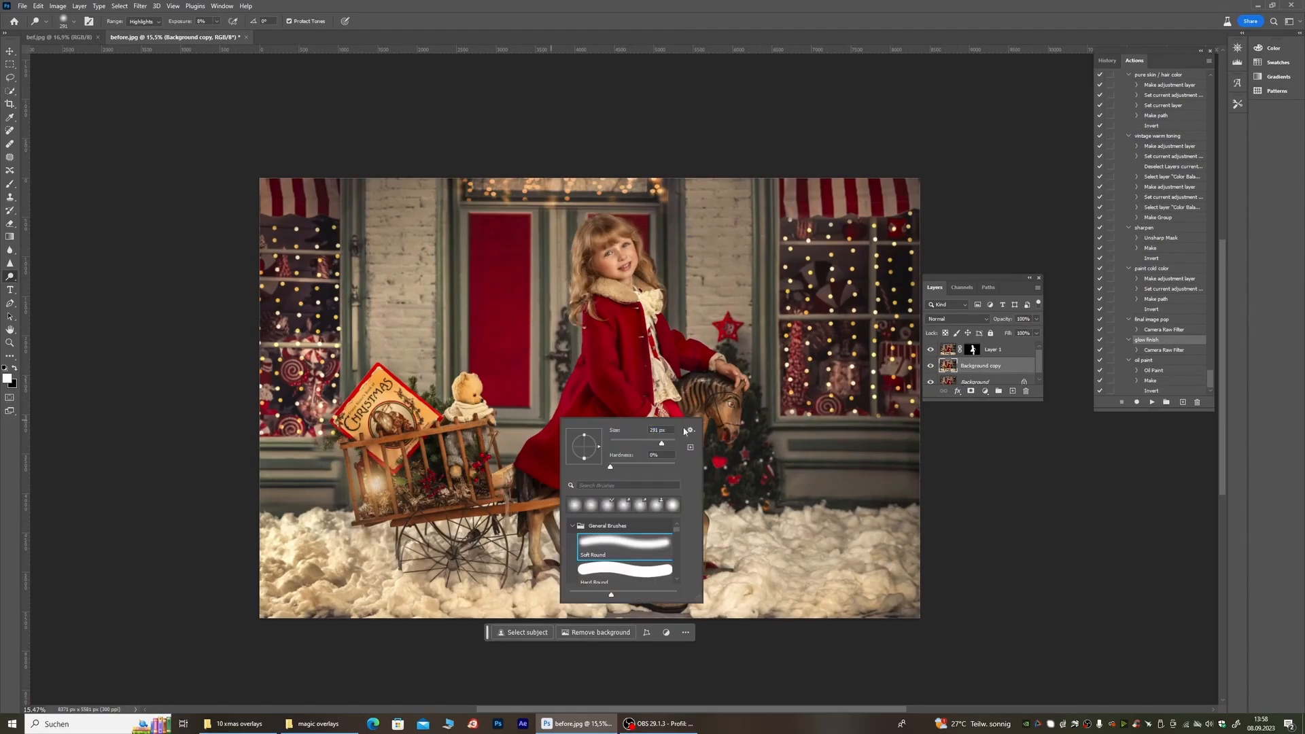
left_click(722, 407)
scroll(721, 389, "up", 3)
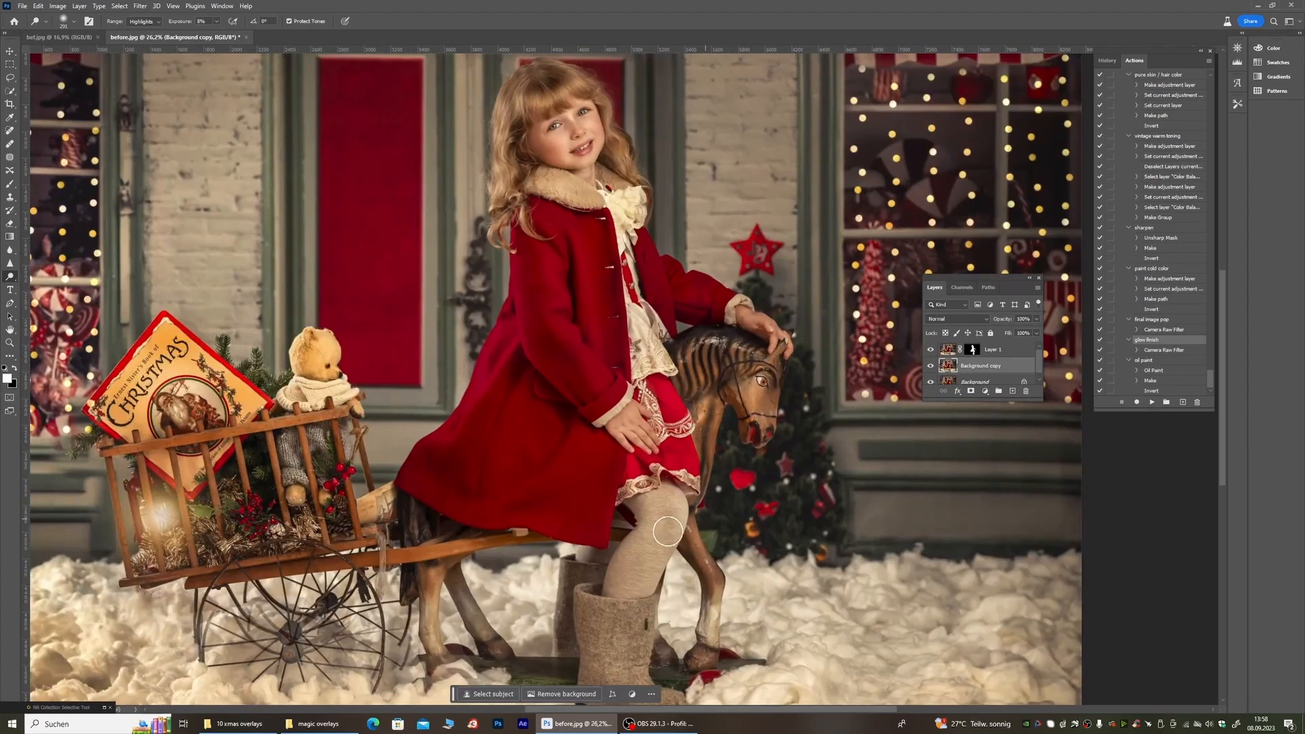
scroll(695, 344, "down", 3)
right_click(426, 432)
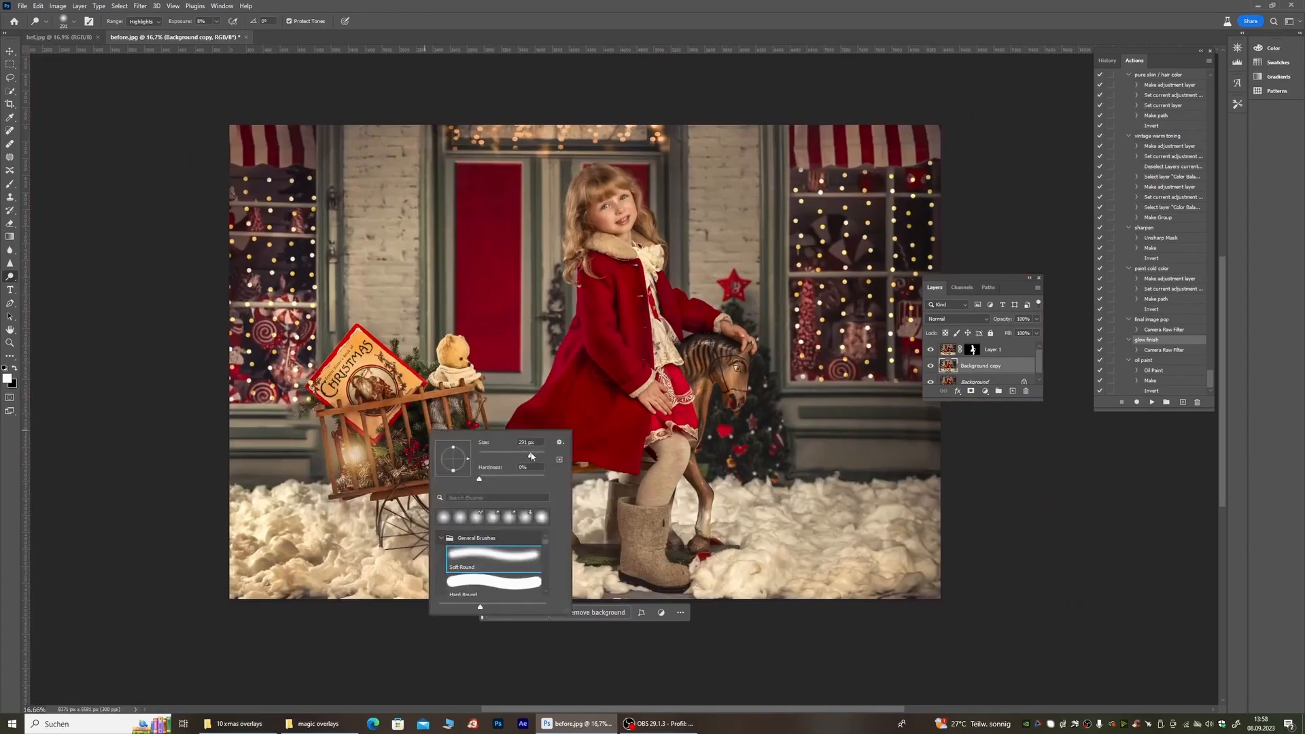
left_click(536, 457)
left_click(633, 538)
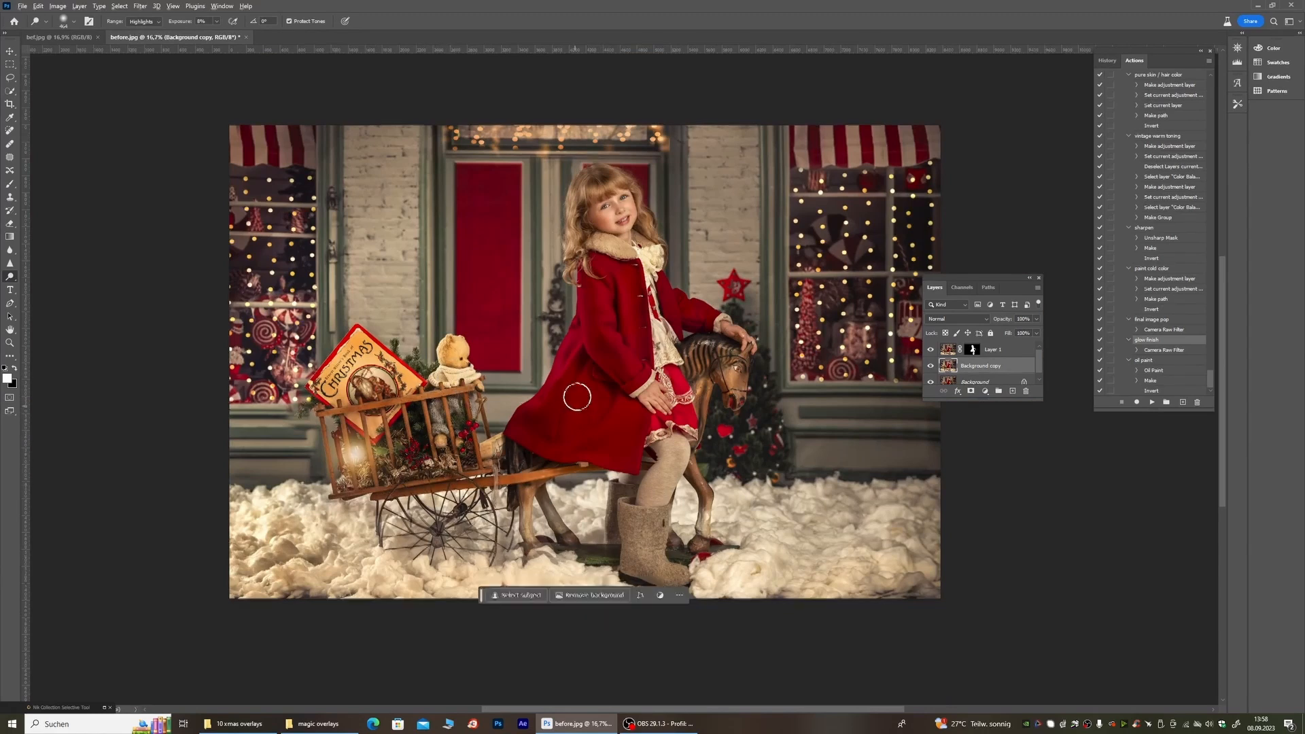
Step: Check the dodged highlights by repeatedly hiding and showing the Background copy layer at thumbnail and larger view
scroll(576, 390, "down", 5)
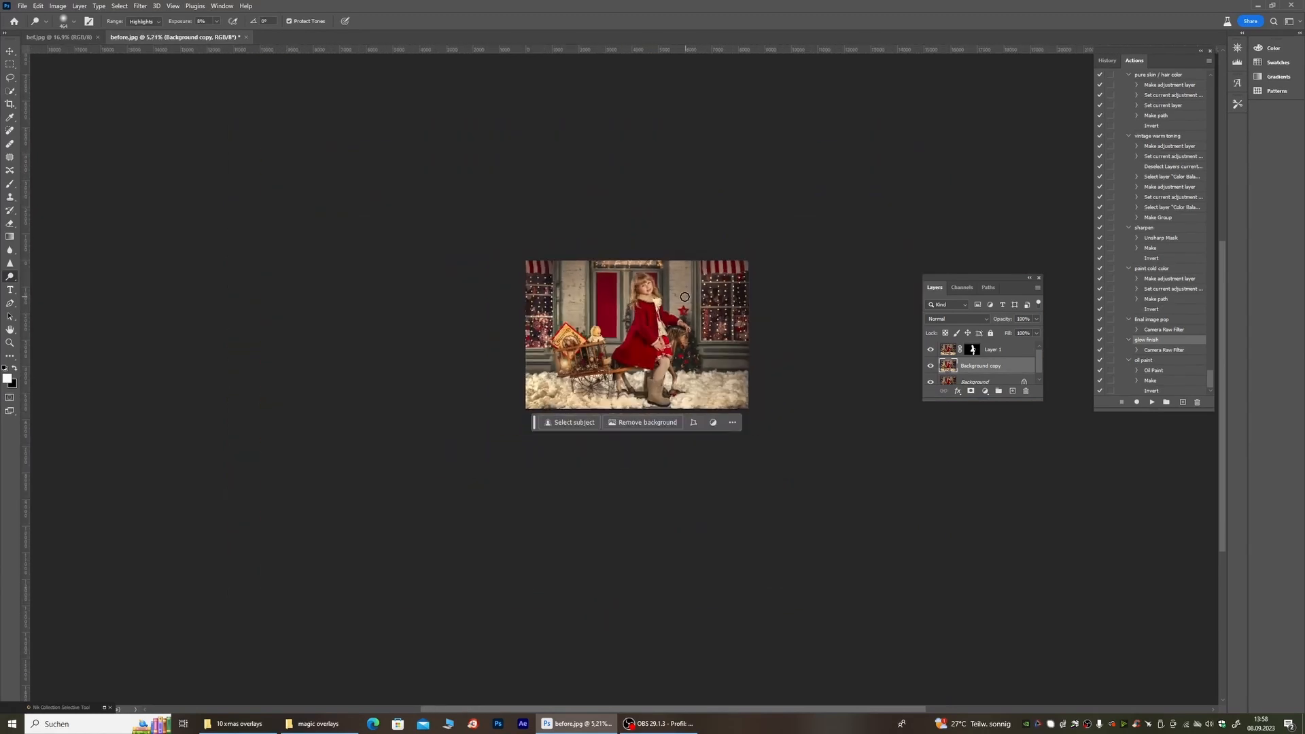
left_click(930, 368)
left_click(929, 369)
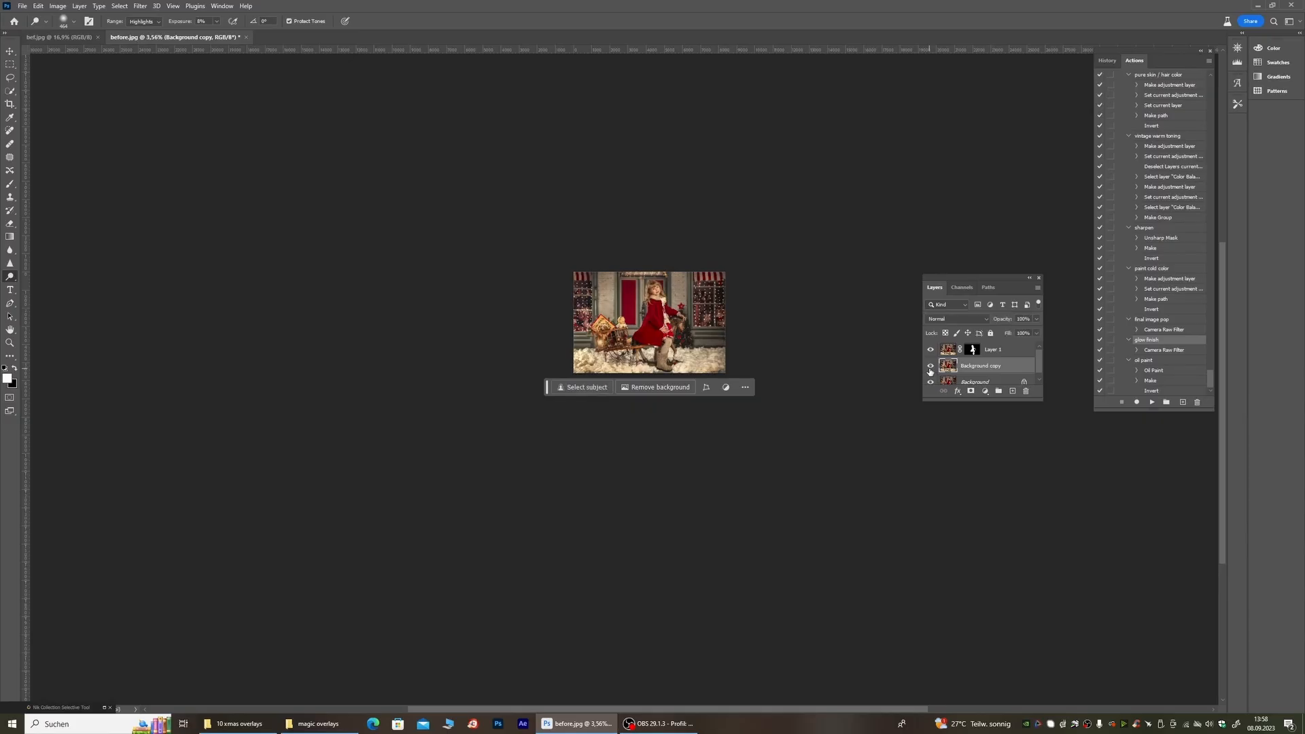
left_click(930, 369)
left_click(930, 368)
left_click(930, 368)
left_click(930, 368)
scroll(620, 303, "up", 5)
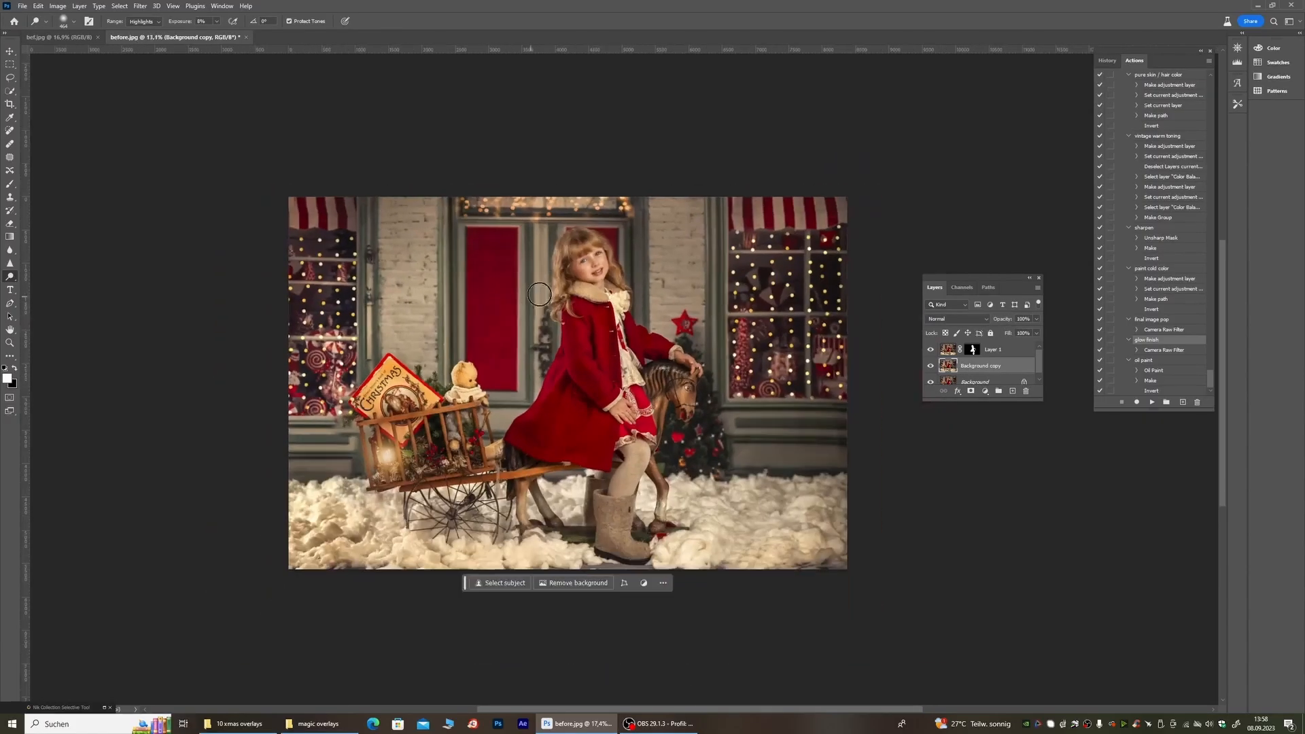
left_click(930, 368)
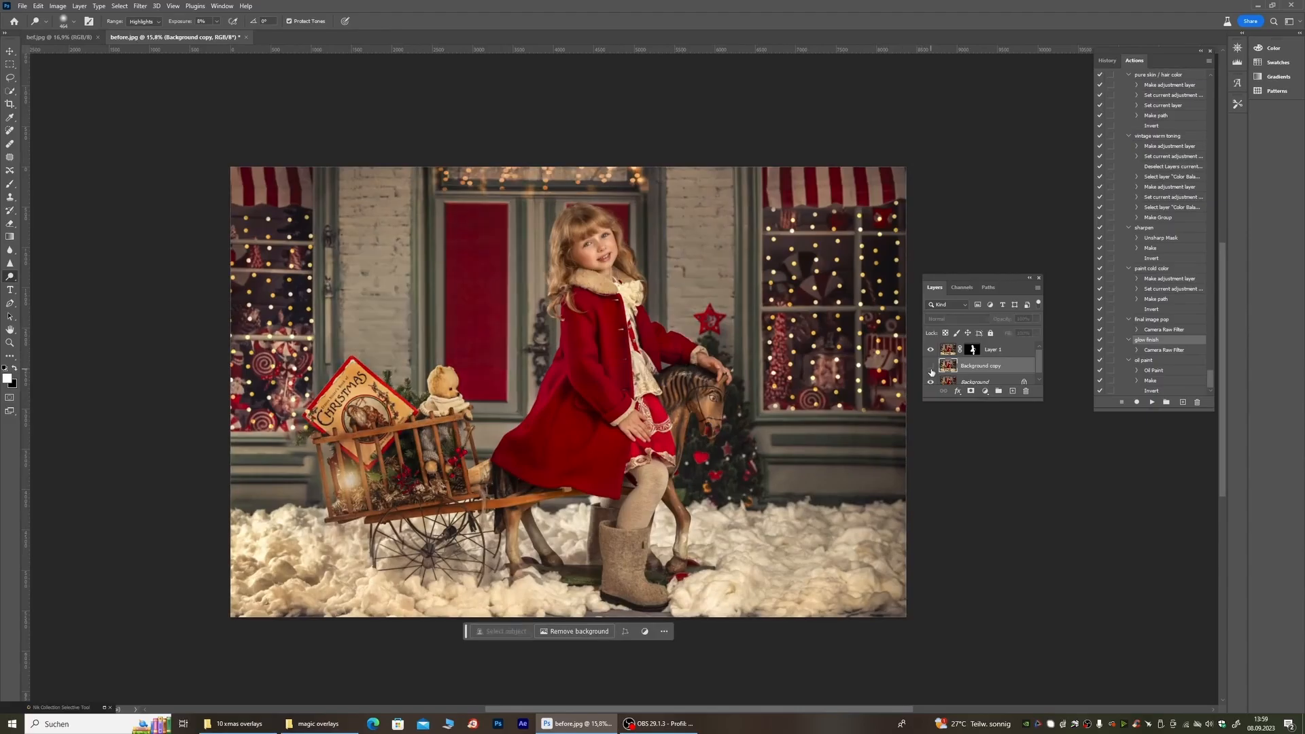
left_click(930, 368)
Step: Switch to the Burn tool with Midtones range and 13% exposure, and darken the shadows on the rocking horse's head and neck
scroll(747, 381, "up", 5)
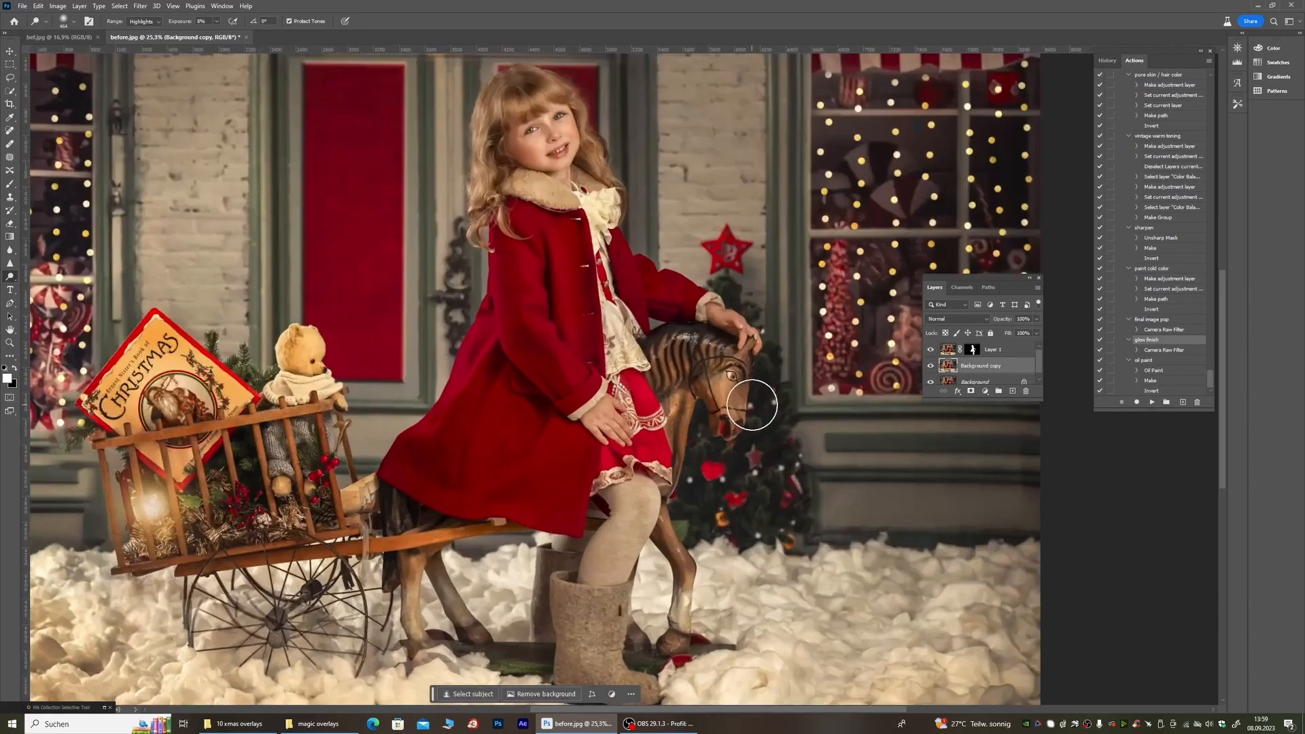
right_click(10, 277)
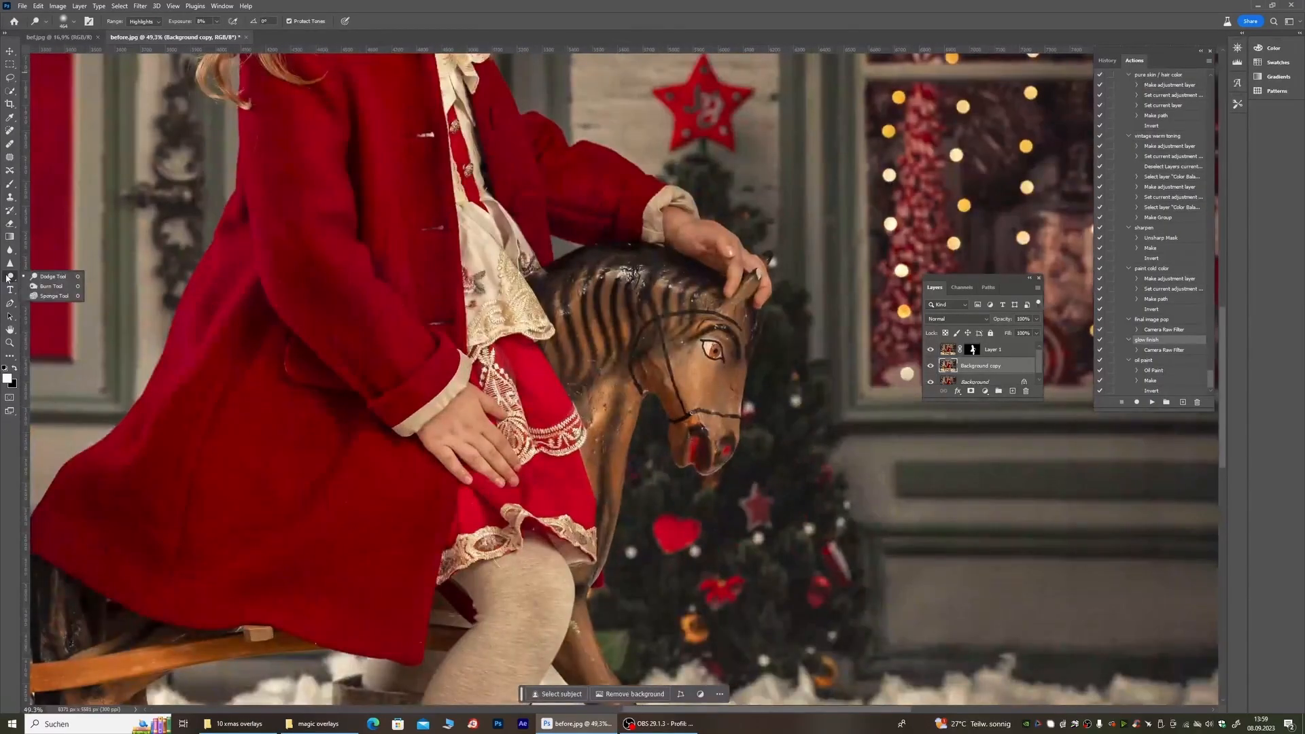
left_click(51, 285)
right_click(231, 248)
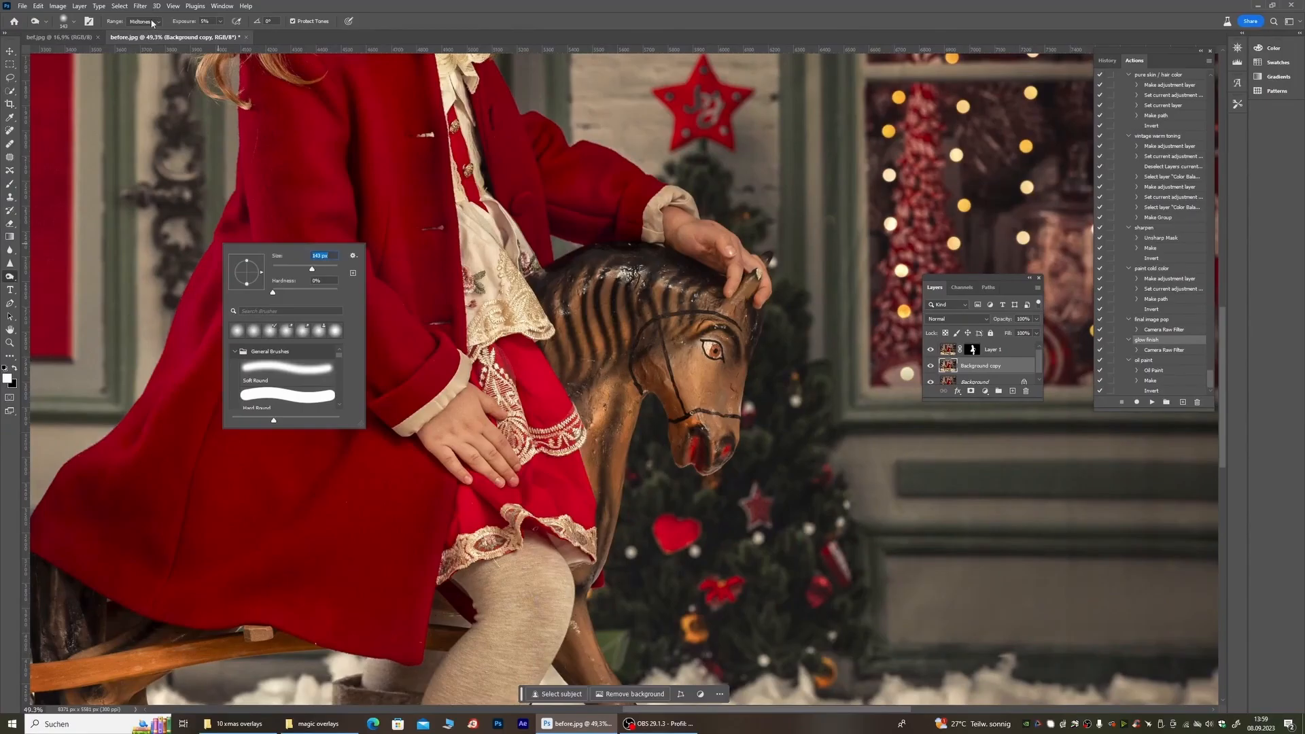
left_click(219, 21)
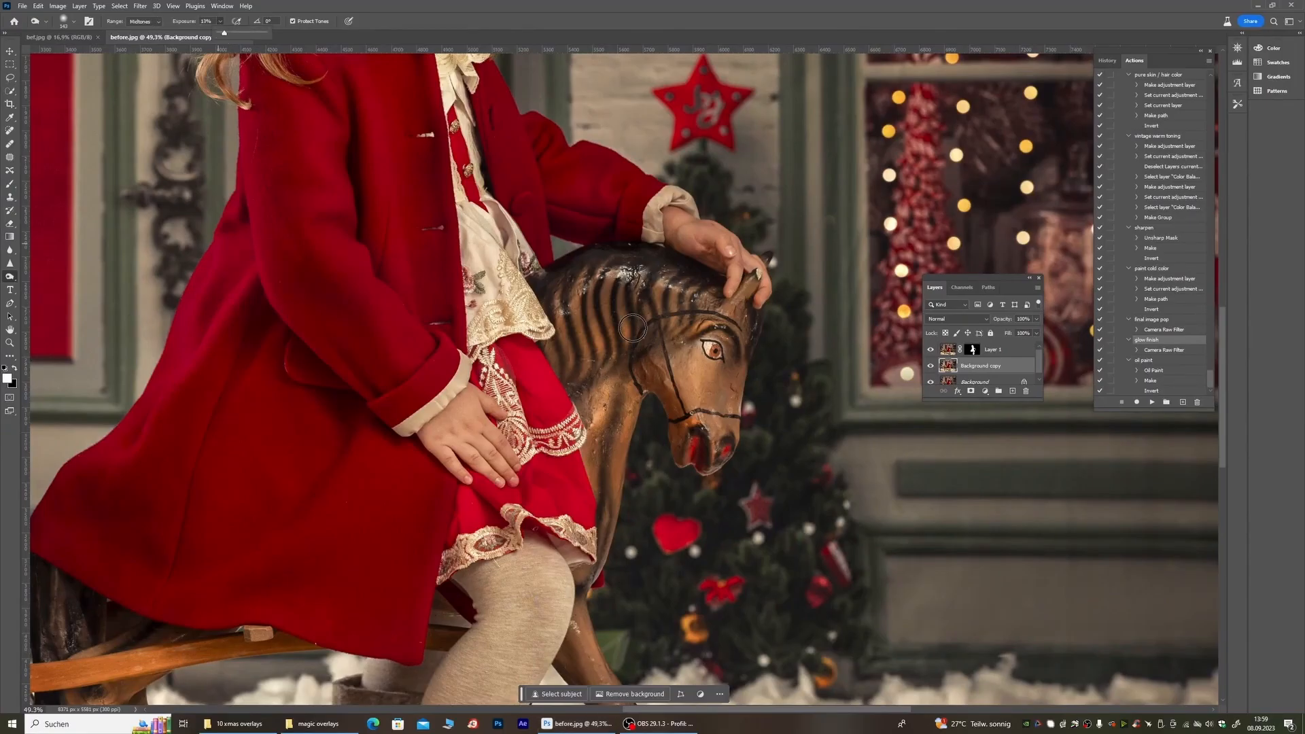
left_click(632, 329)
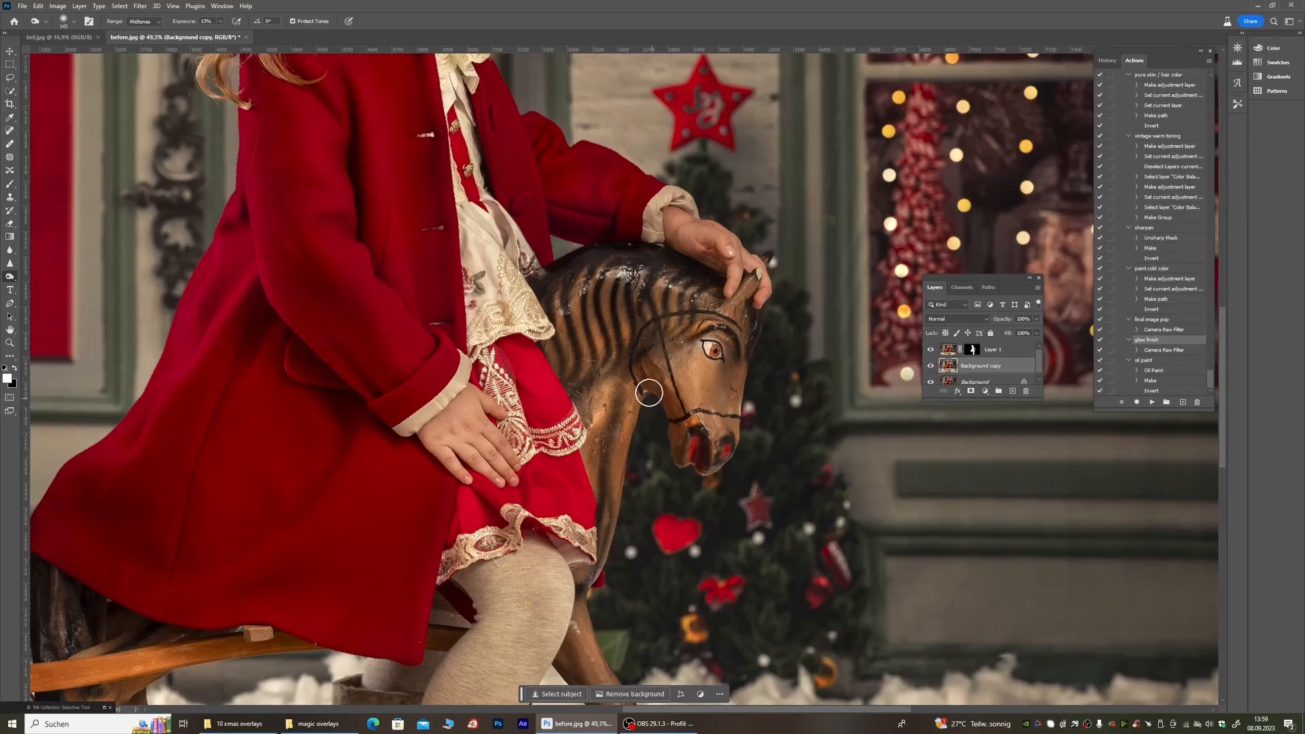
Step: Enlarge the Burn brush and deepen the shadows around the horse's legs, the boots and the cart
scroll(728, 284, "down", 2)
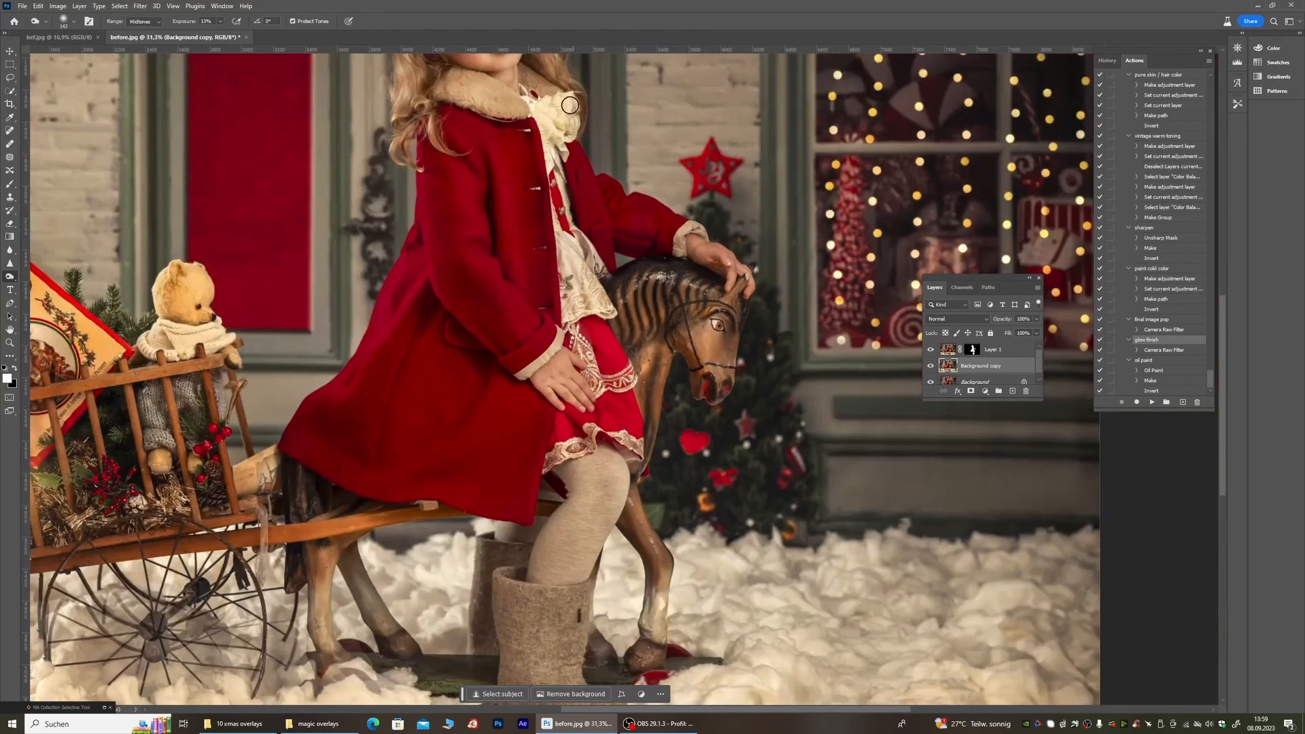
scroll(616, 461, "down", 2)
scroll(618, 435, "down", 1)
right_click(451, 474)
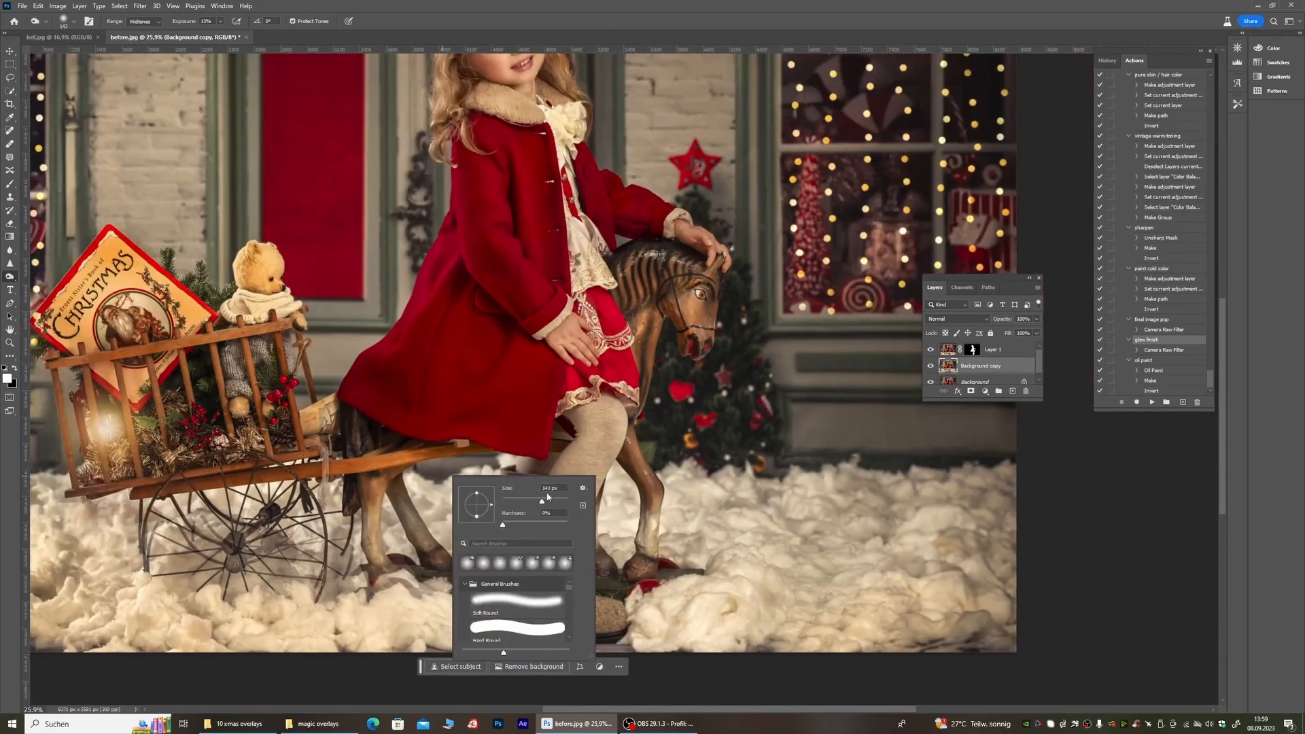
left_click_drag(542, 500, 553, 501)
left_click(584, 427)
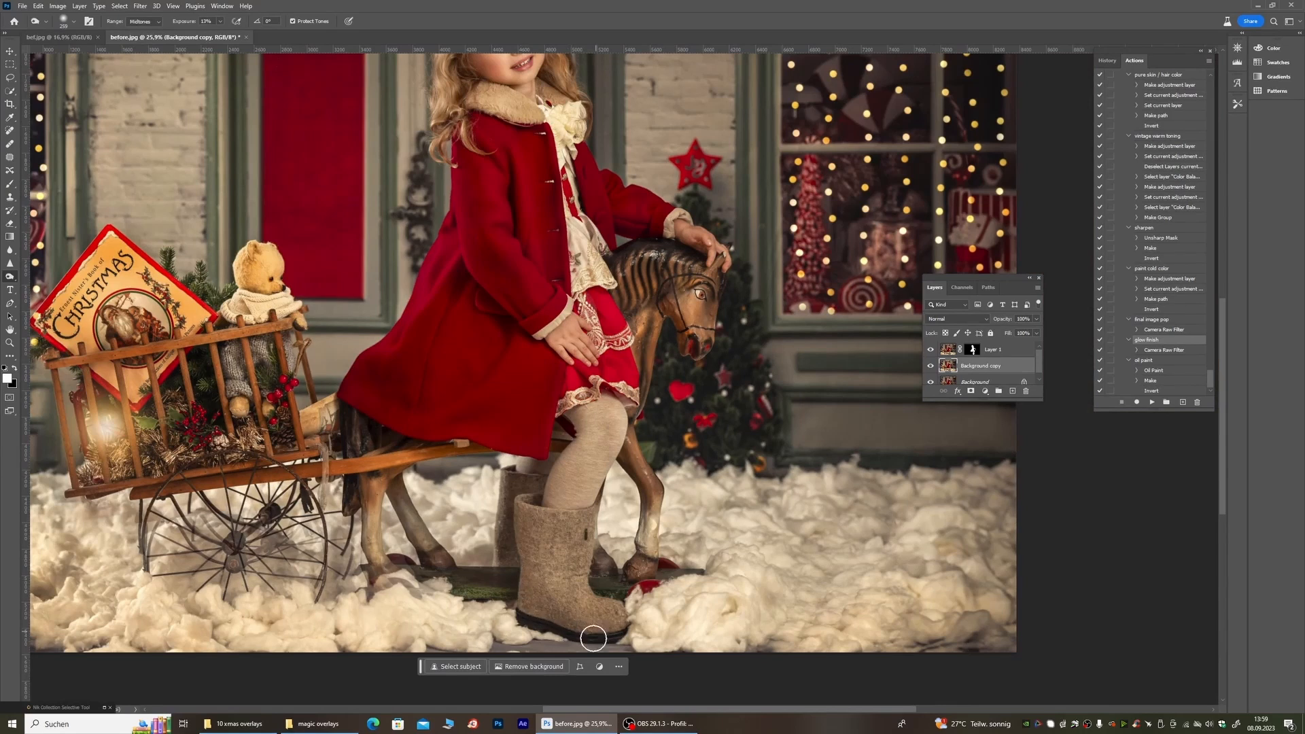
scroll(551, 563, "down", 2)
scroll(413, 362, "up", 2)
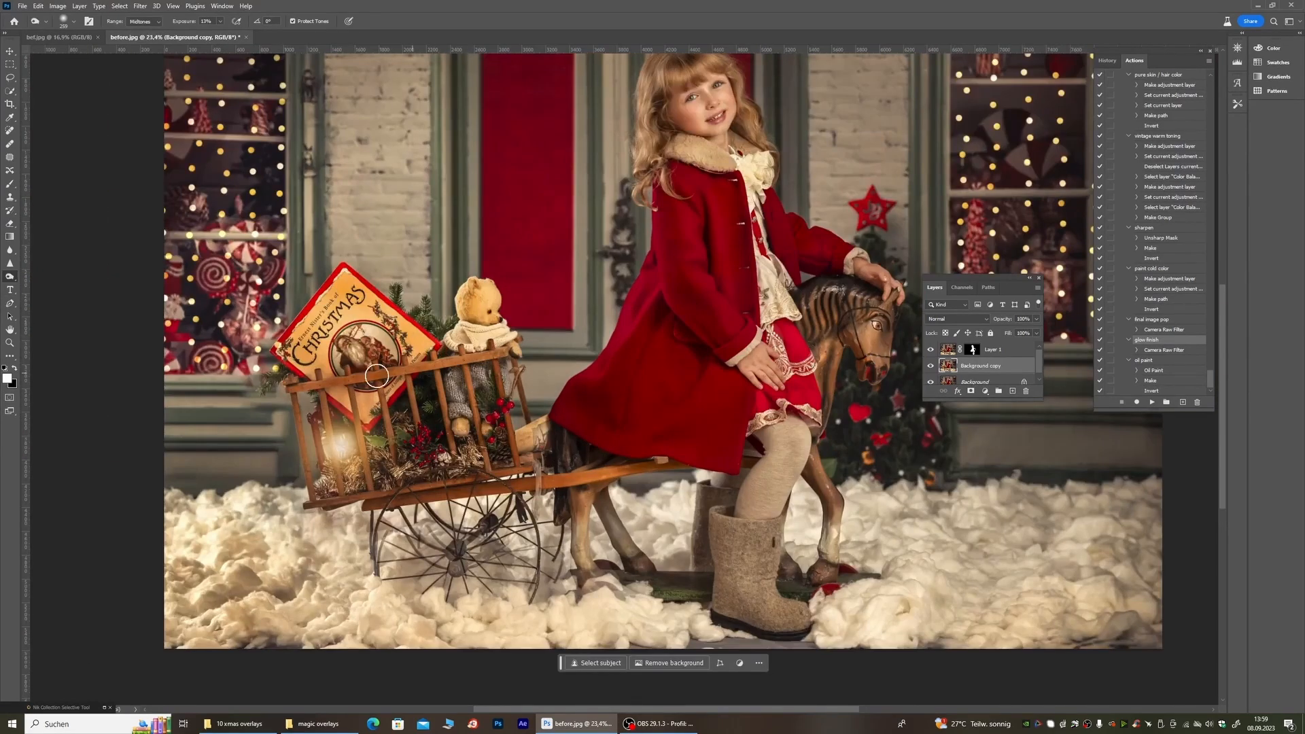
scroll(528, 119, "down", 2)
Step: Reduce the Burn brush and darken the area along the girl's hair on the Background copy layer
scroll(541, 192, "up", 6)
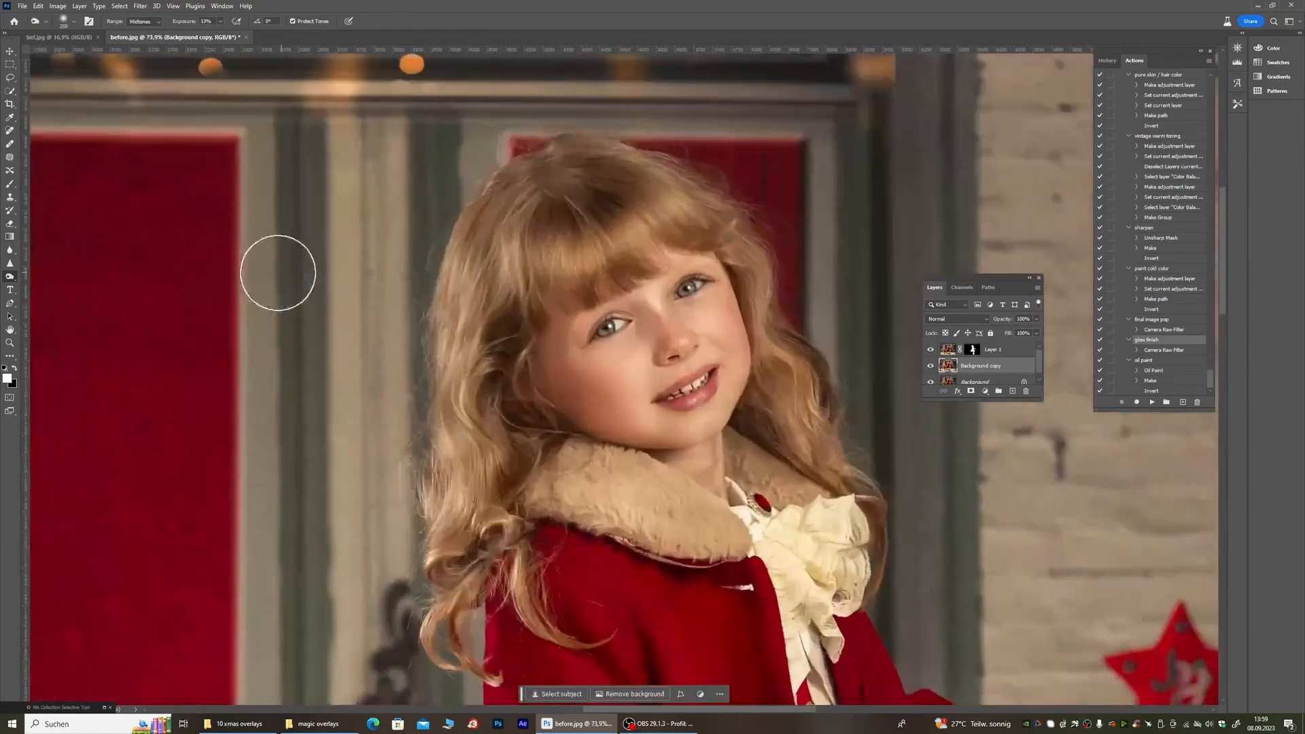
right_click(280, 272)
left_click(370, 296)
left_click(517, 252)
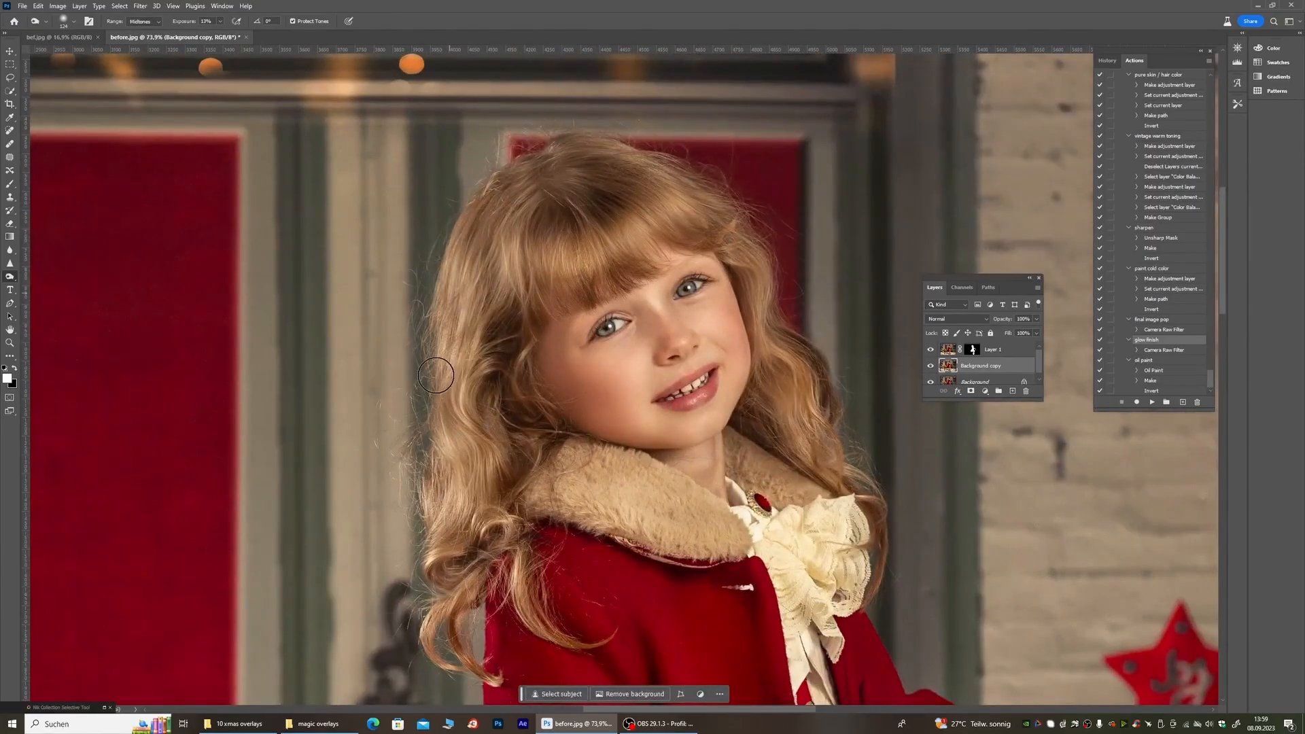
Step: Enlarge the Burn brush considerably and darken broad areas of the backdrop on the Background copy layer
scroll(698, 267, "down", 1)
scroll(707, 232, "down", 5)
scroll(612, 272, "up", 1)
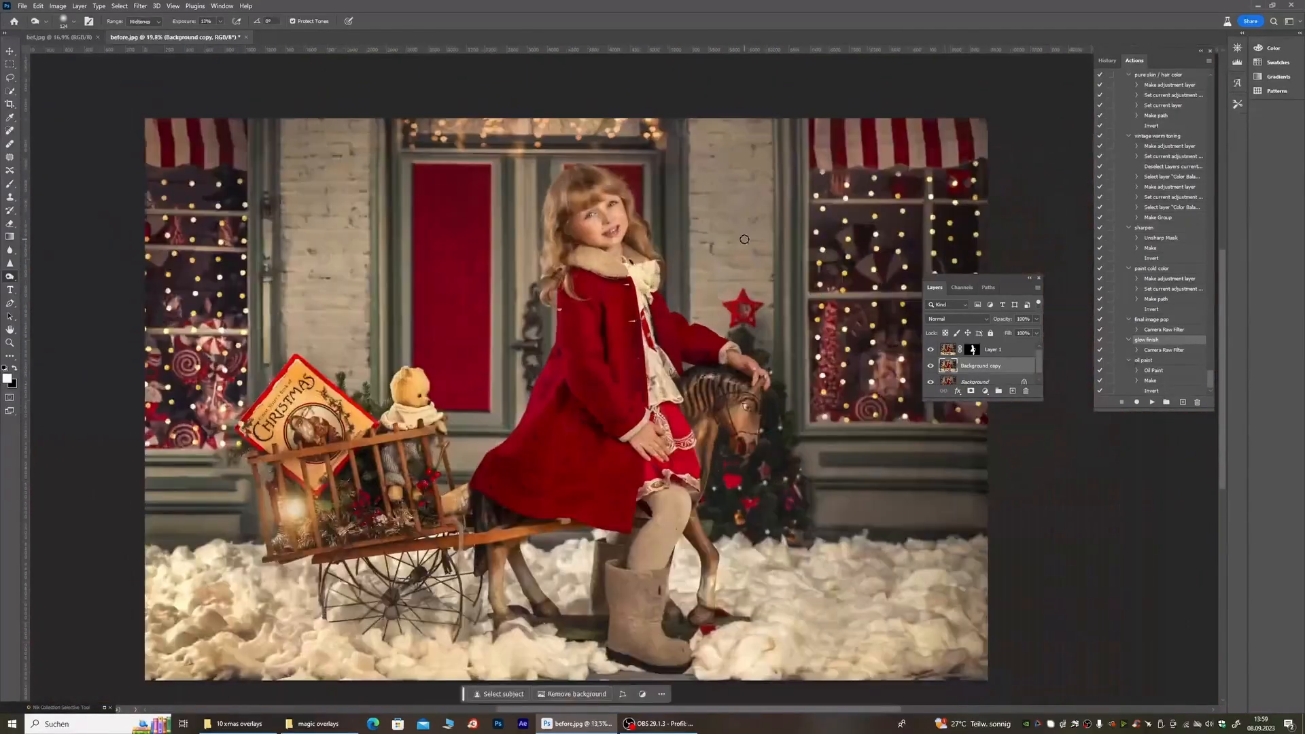
scroll(740, 355, "down", 1)
right_click(593, 422)
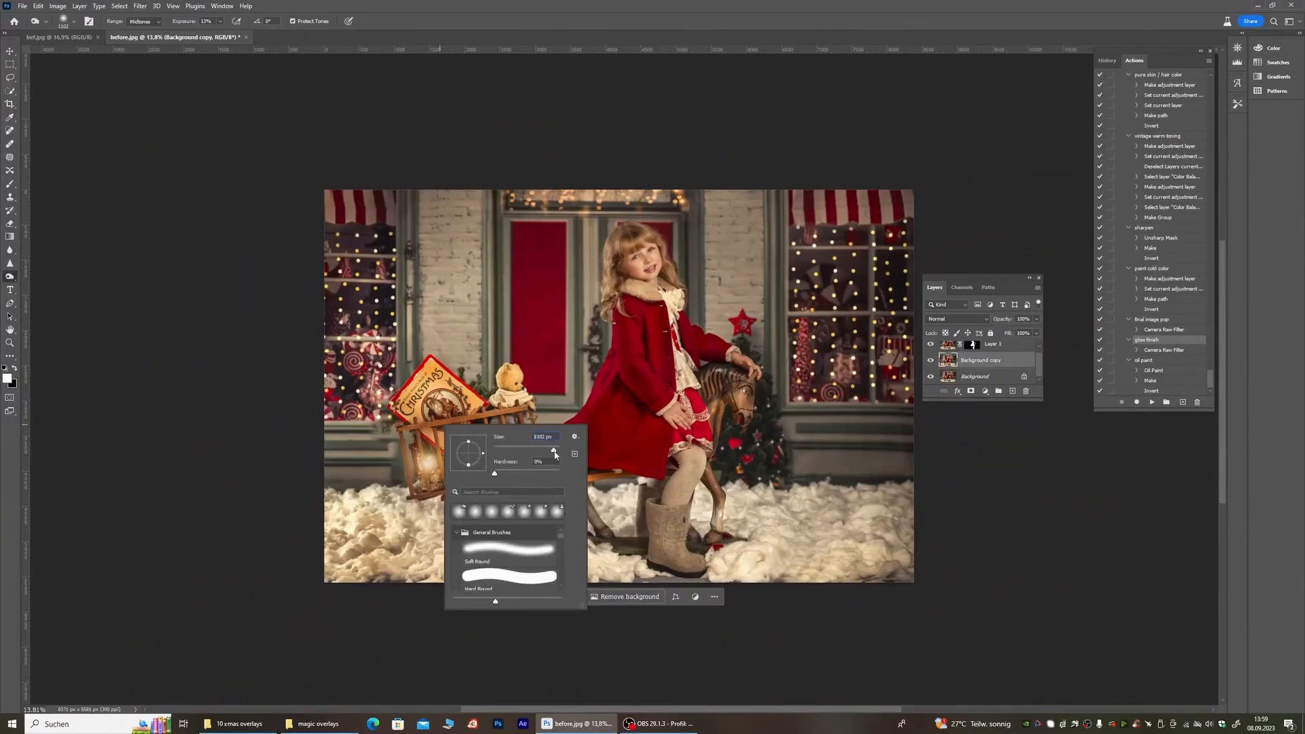
left_click_drag(553, 452, 556, 453)
left_click(286, 512)
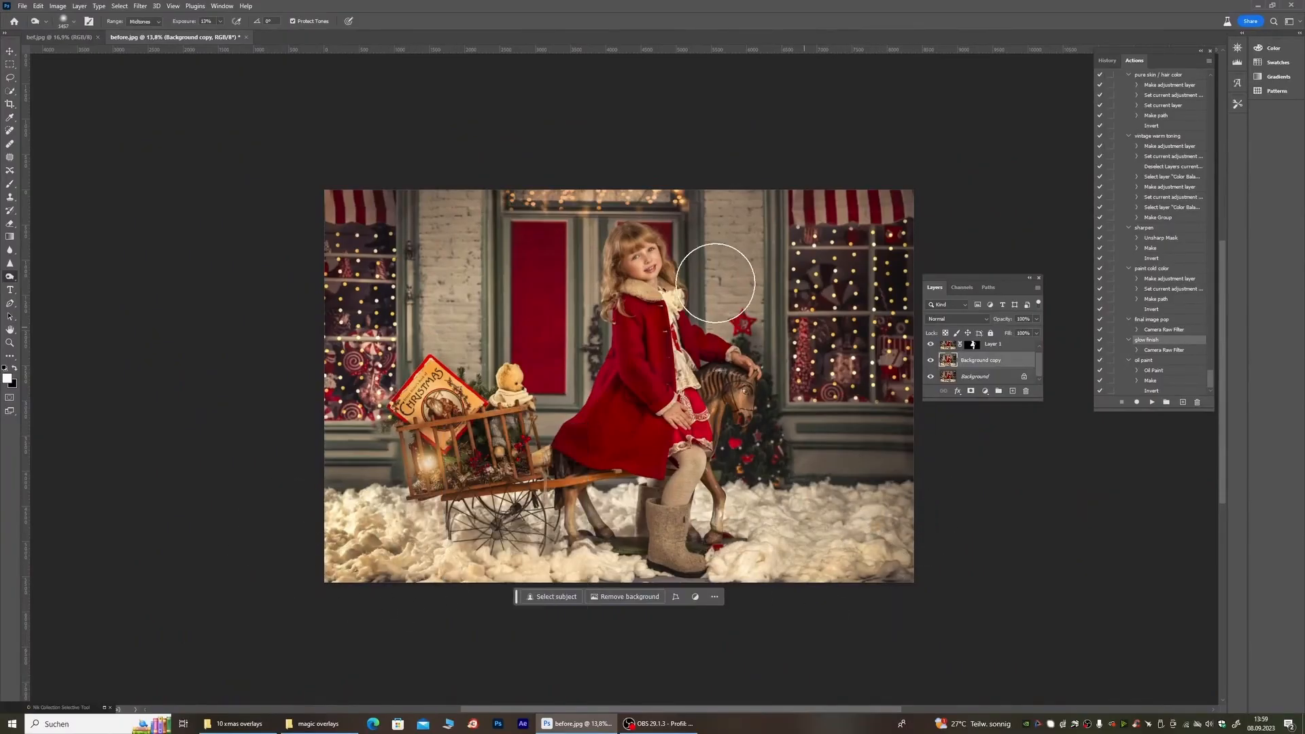
Step: Flatten the image and duplicate the resulting background onto a new layer
right_click(991, 378)
left_click(1038, 492)
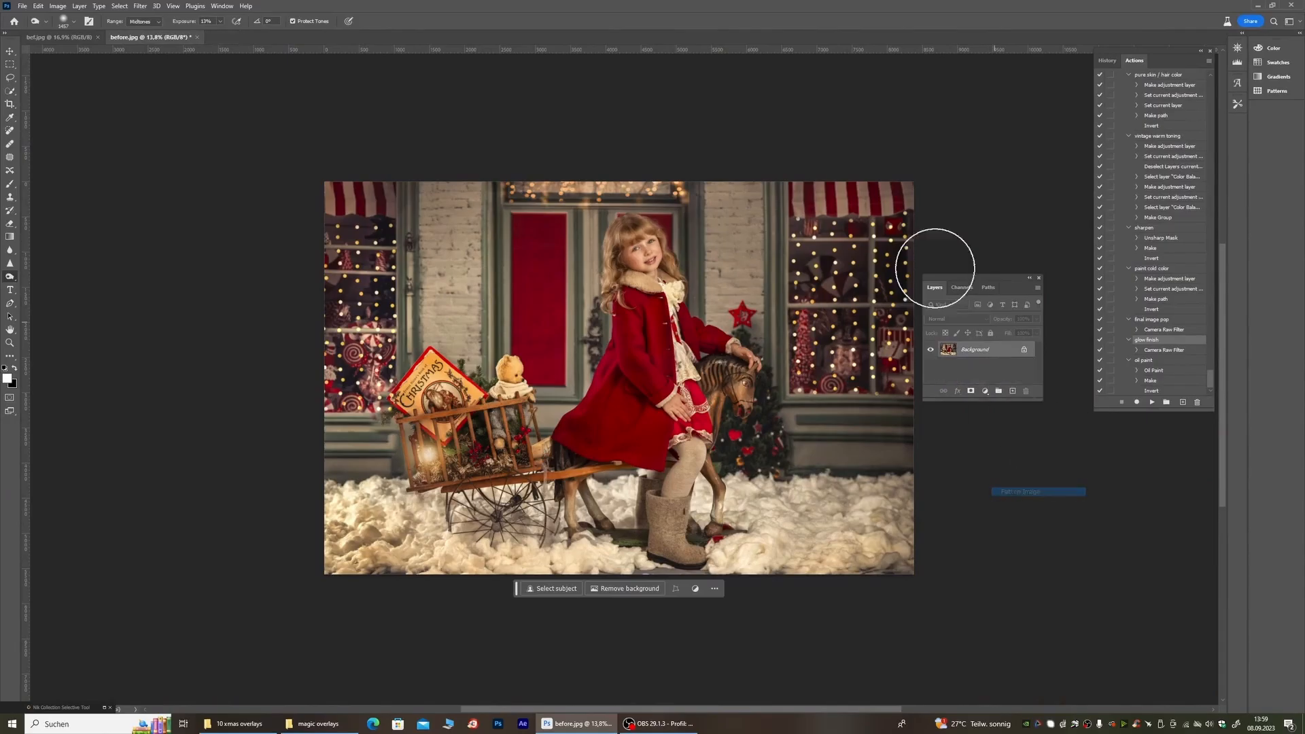
key("ctrl+j")
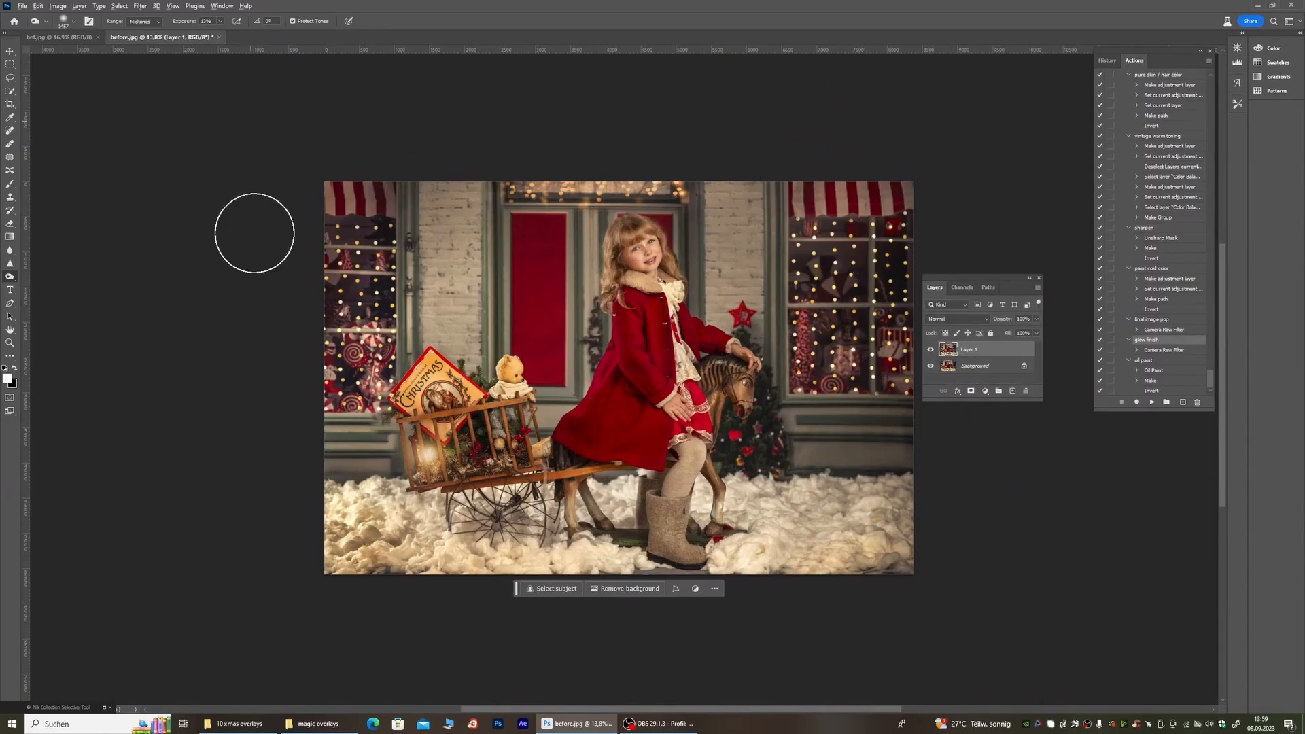
Step: With the Brush tool, sample a cream tone from the snow and add a new layer set to Color blend mode
left_click(10, 185)
scroll(371, 522, "up", 5)
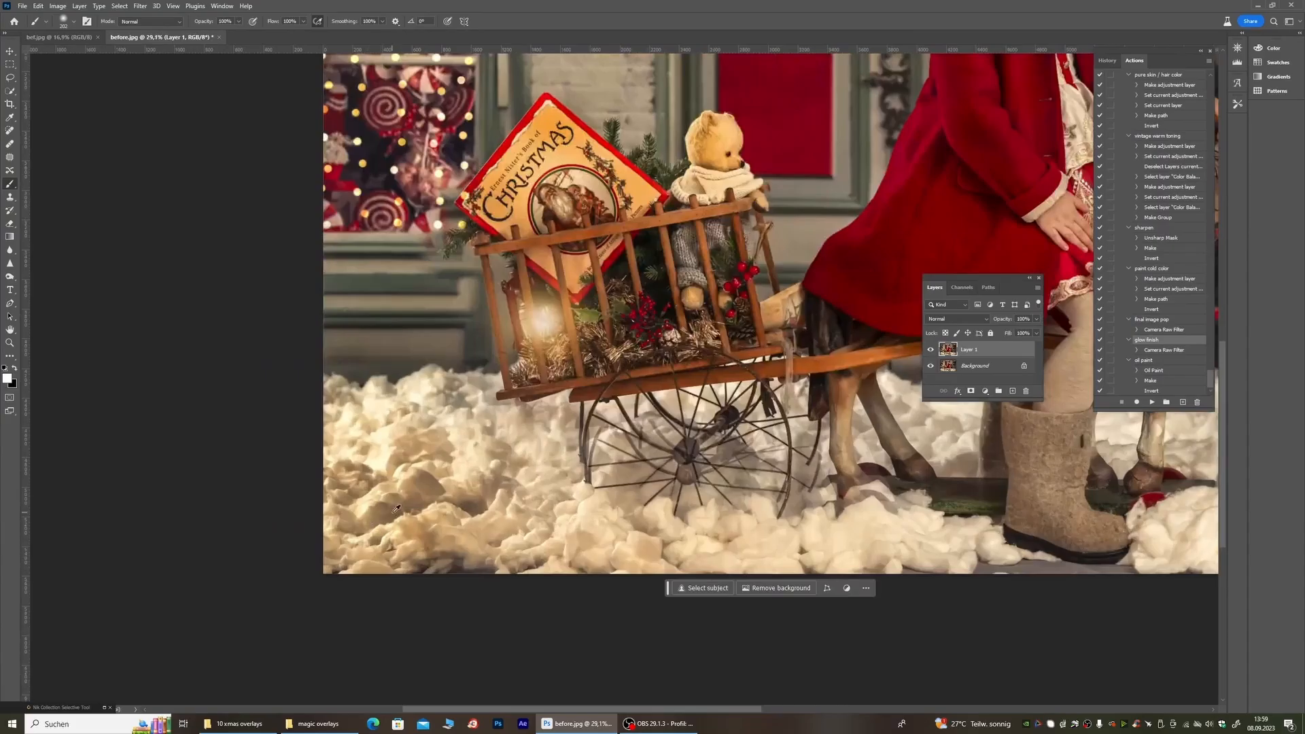
scroll(396, 508, "down", 3)
scroll(478, 503, "up", 3)
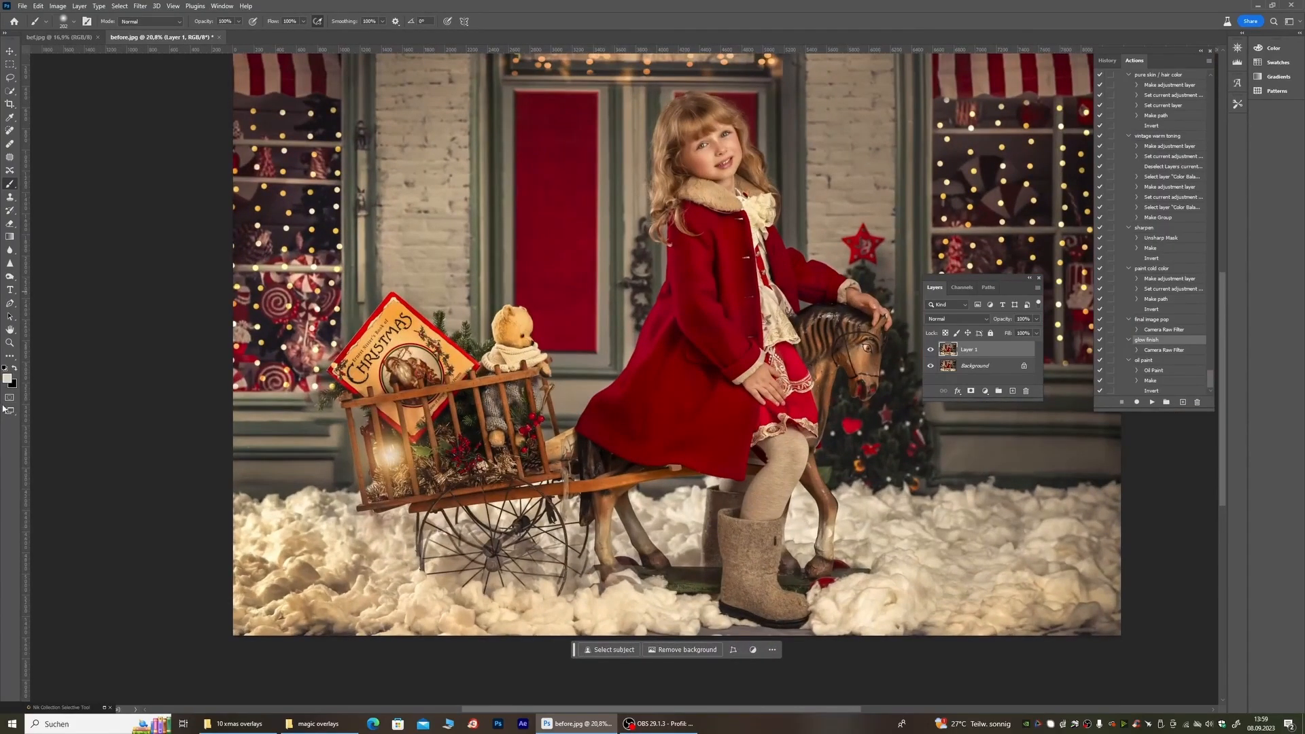
left_click(1013, 391)
left_click(938, 321)
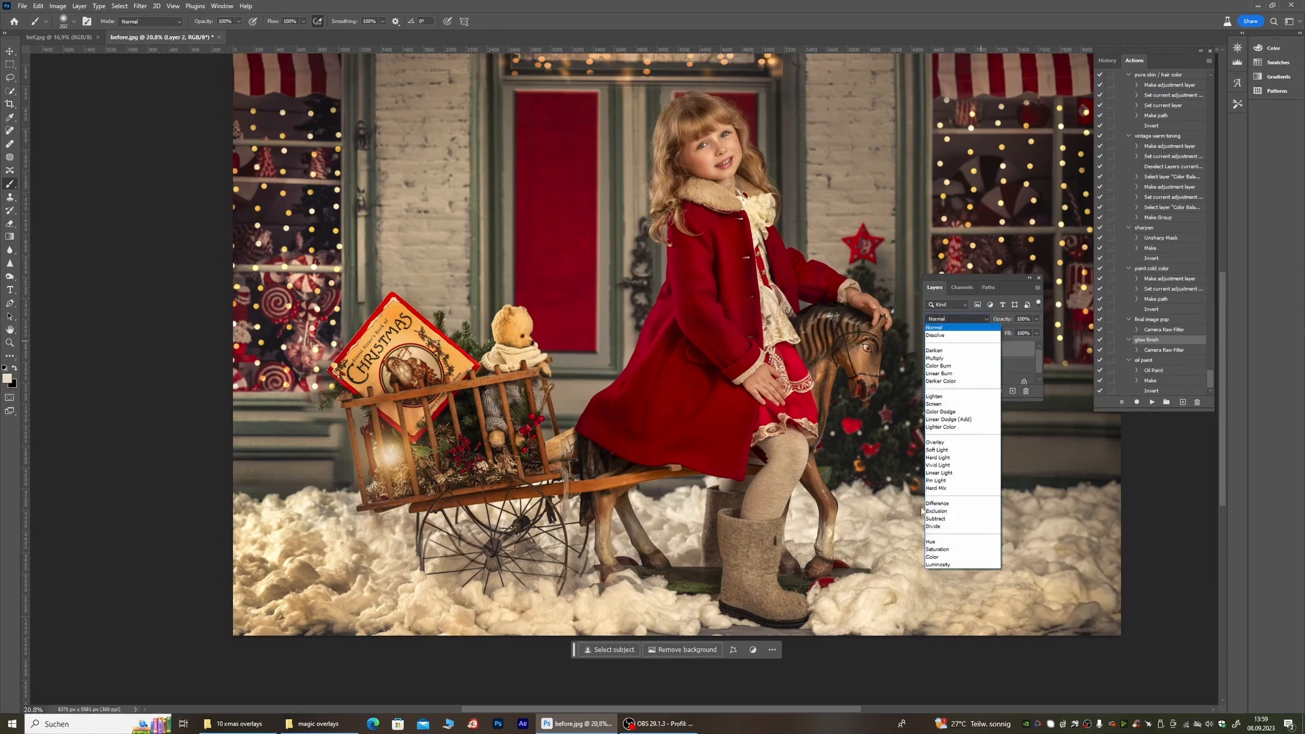
left_click(951, 560)
Step: Resize the brush, tint the snow with the sampled cream tone, and reduce the Color layer's opacity to 37%
right_click(405, 314)
double_click(384, 423)
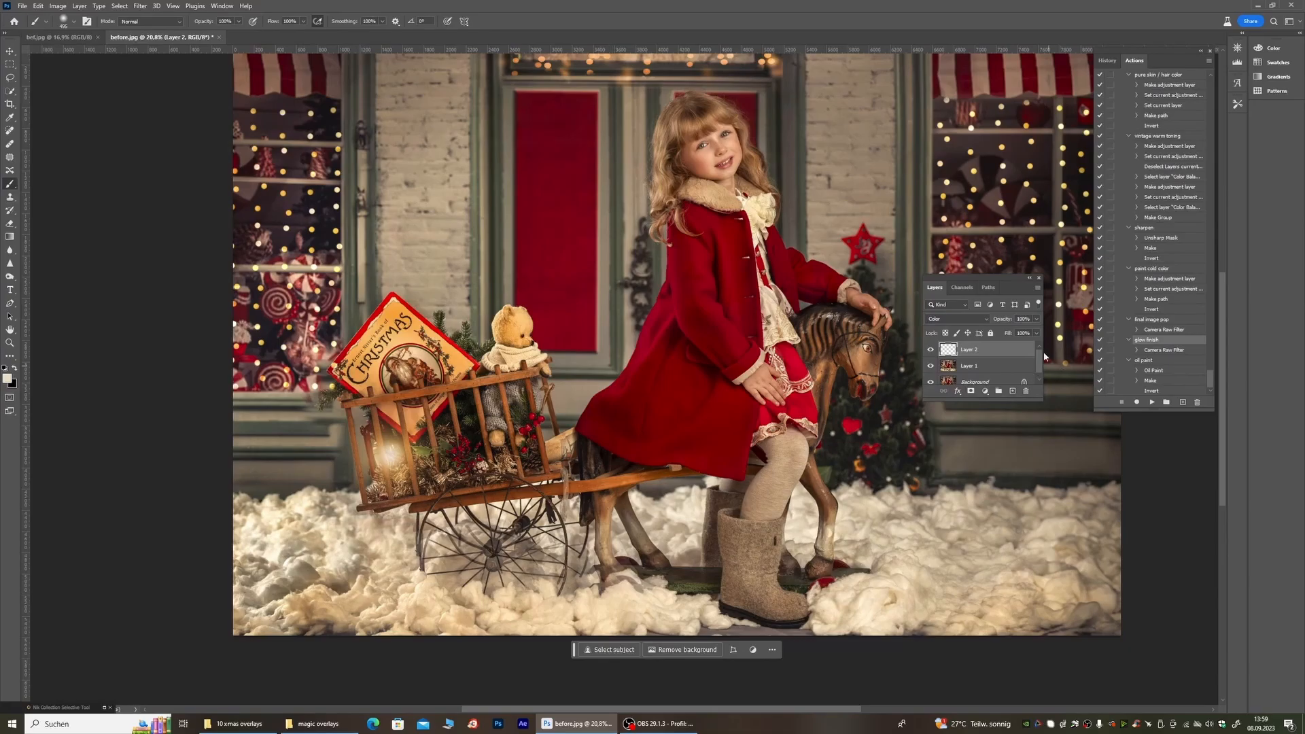
left_click_drag(1036, 319, 1004, 333)
scroll(623, 622, "down", 3)
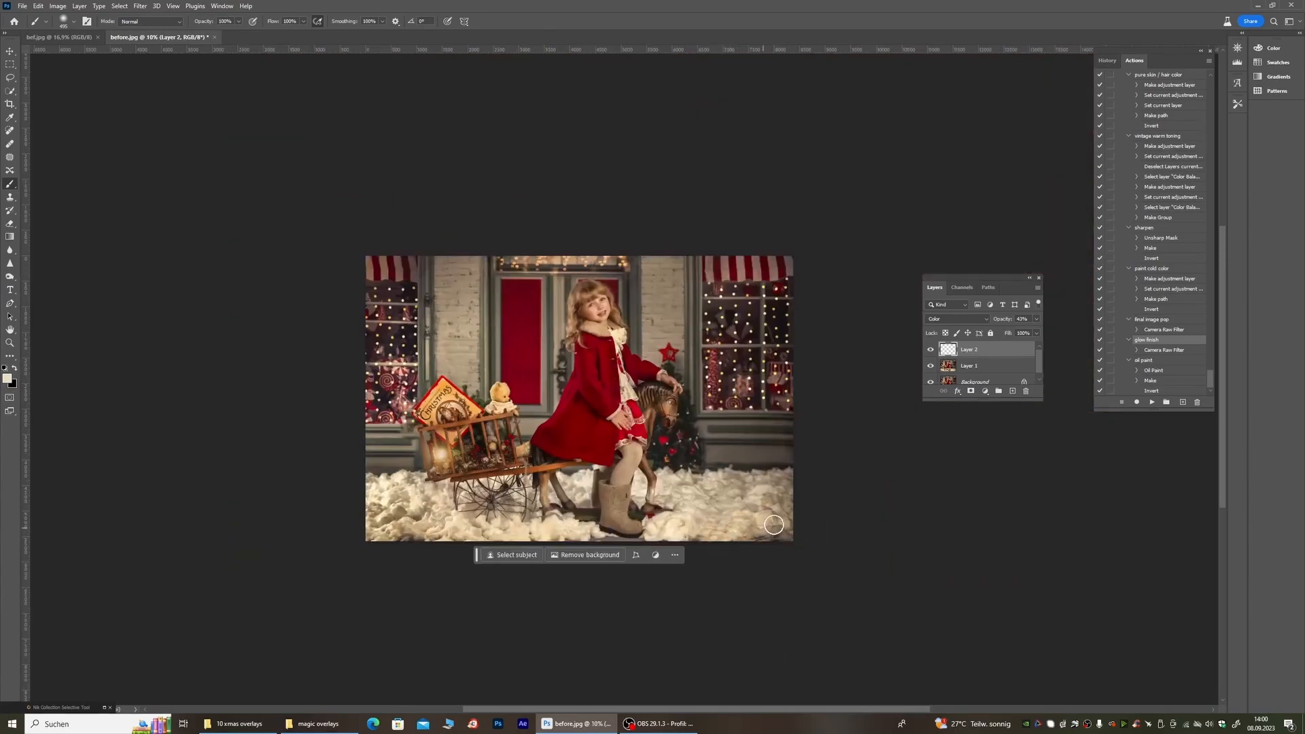
left_click(1037, 319)
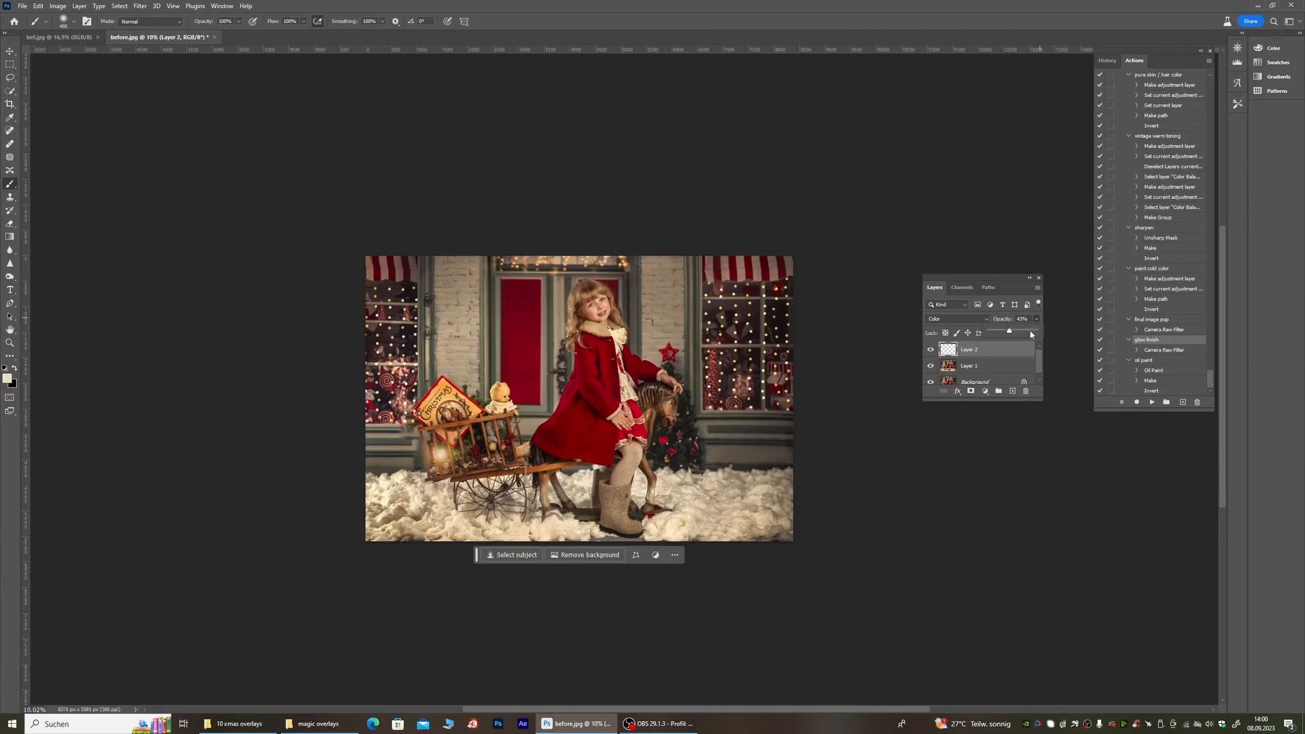
left_click(748, 537)
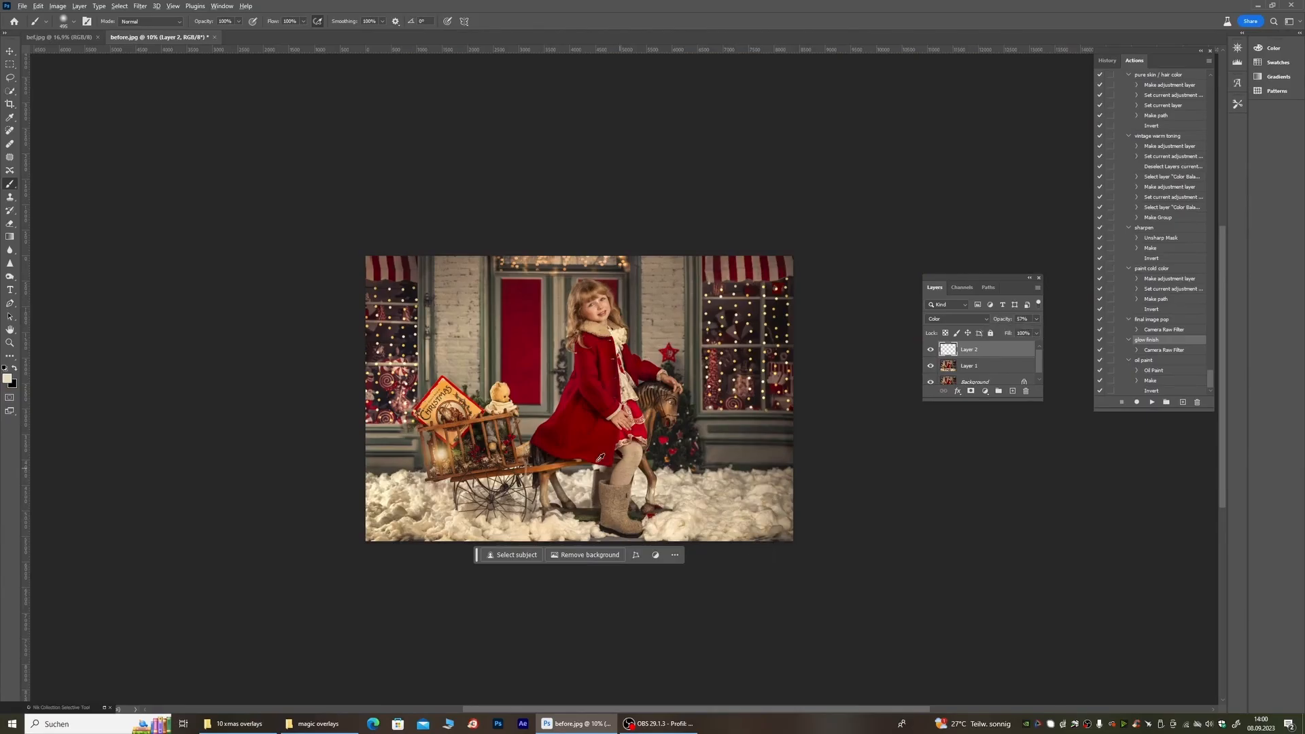
Step: Enlarge the soft round brush, tint the snow's lower-left area, and compare the image with and without the Color layer
scroll(600, 458, "up", 2)
right_click(481, 540)
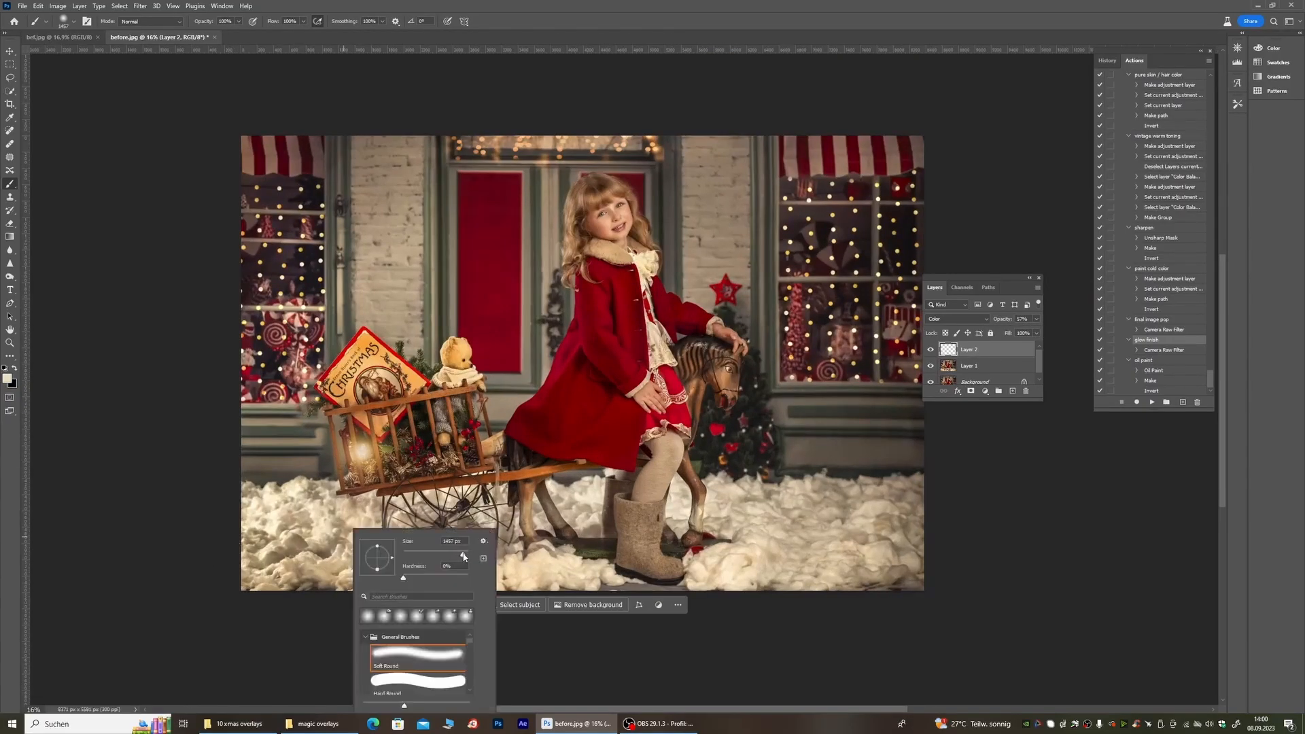
left_click(232, 579)
scroll(498, 581, "down", 4)
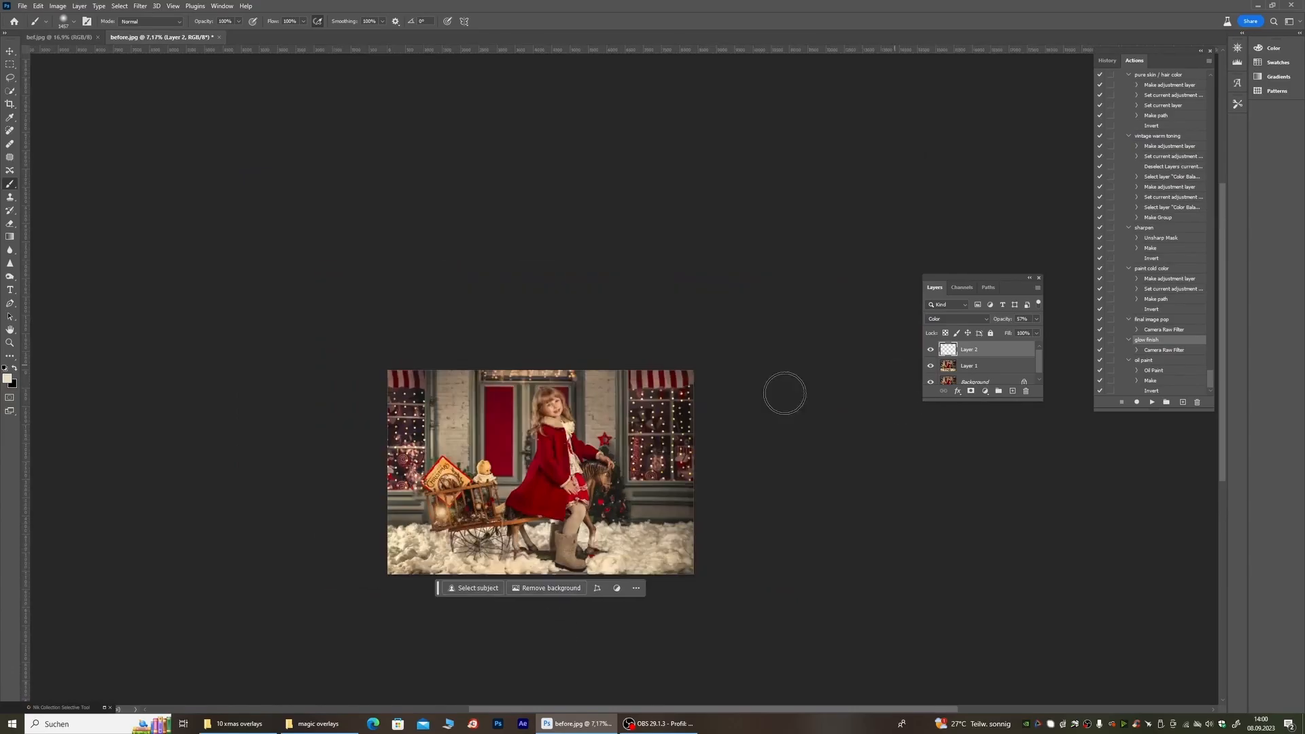
scroll(486, 551, "up", 5)
left_click(930, 350)
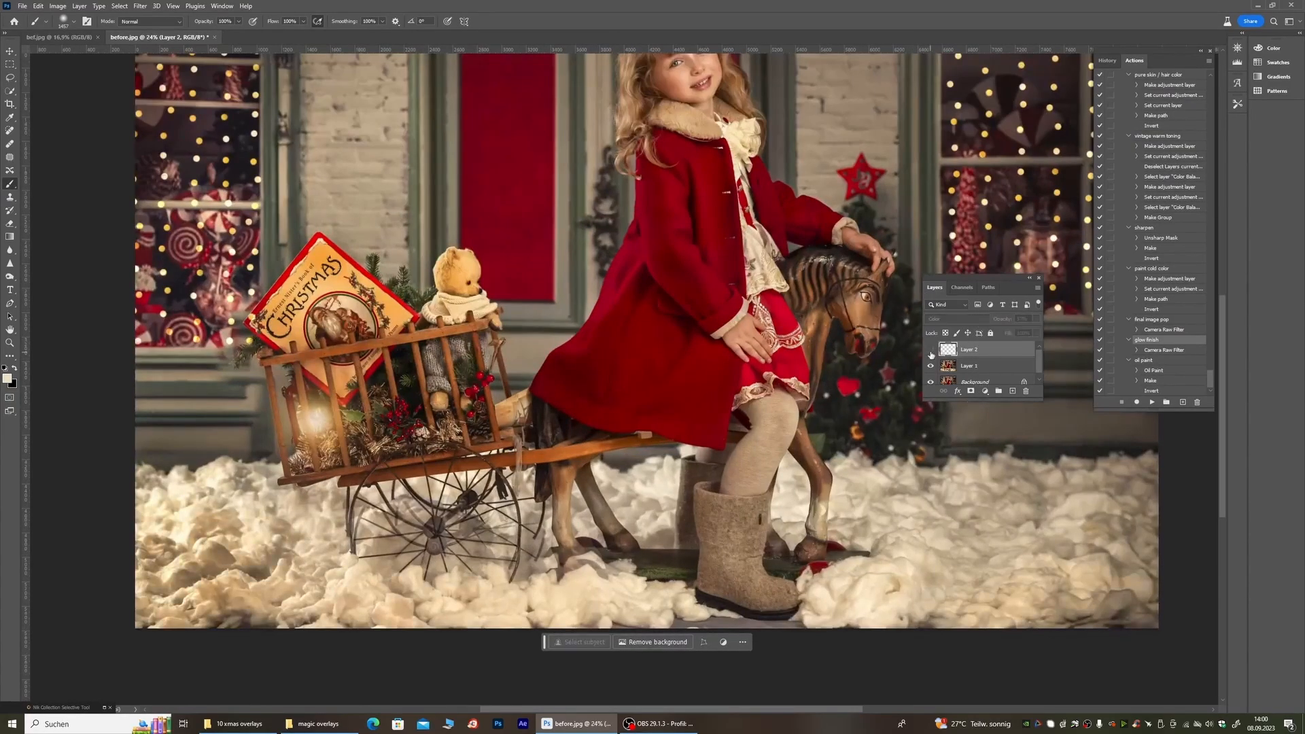
left_click(930, 349)
scroll(463, 275, "down", 3)
scroll(686, 379, "up", 1)
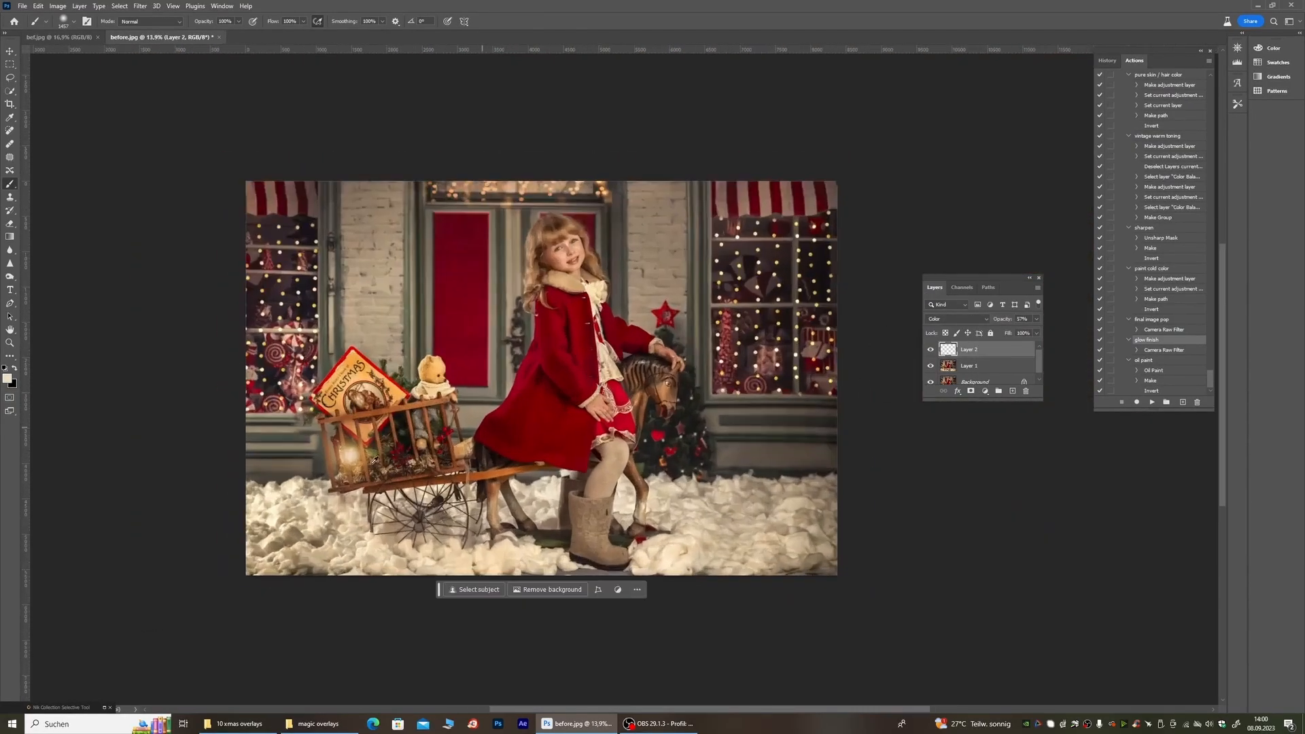
scroll(374, 461, "up", 3)
scroll(539, 408, "down", 2)
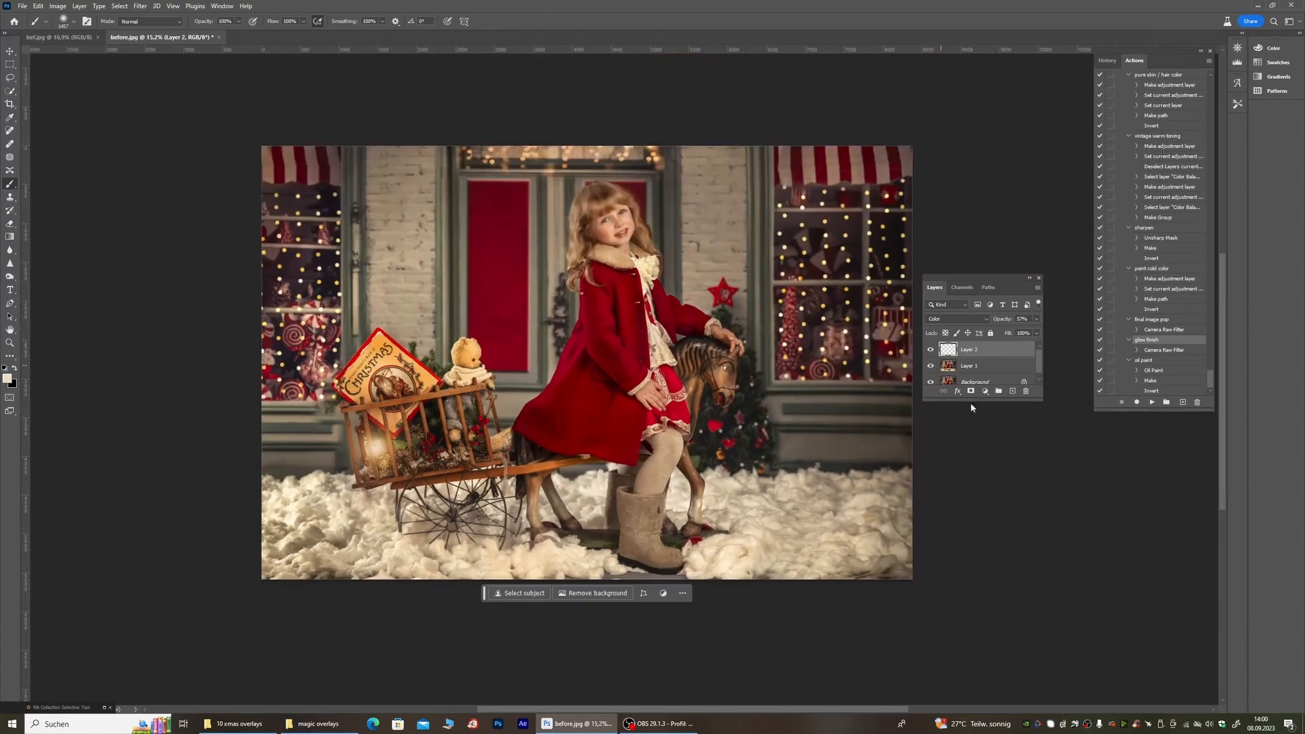
Step: Add a Hue/Saturation adjustment layer and set the Yellows to saturation -20 and lightness +9
left_click(983, 392)
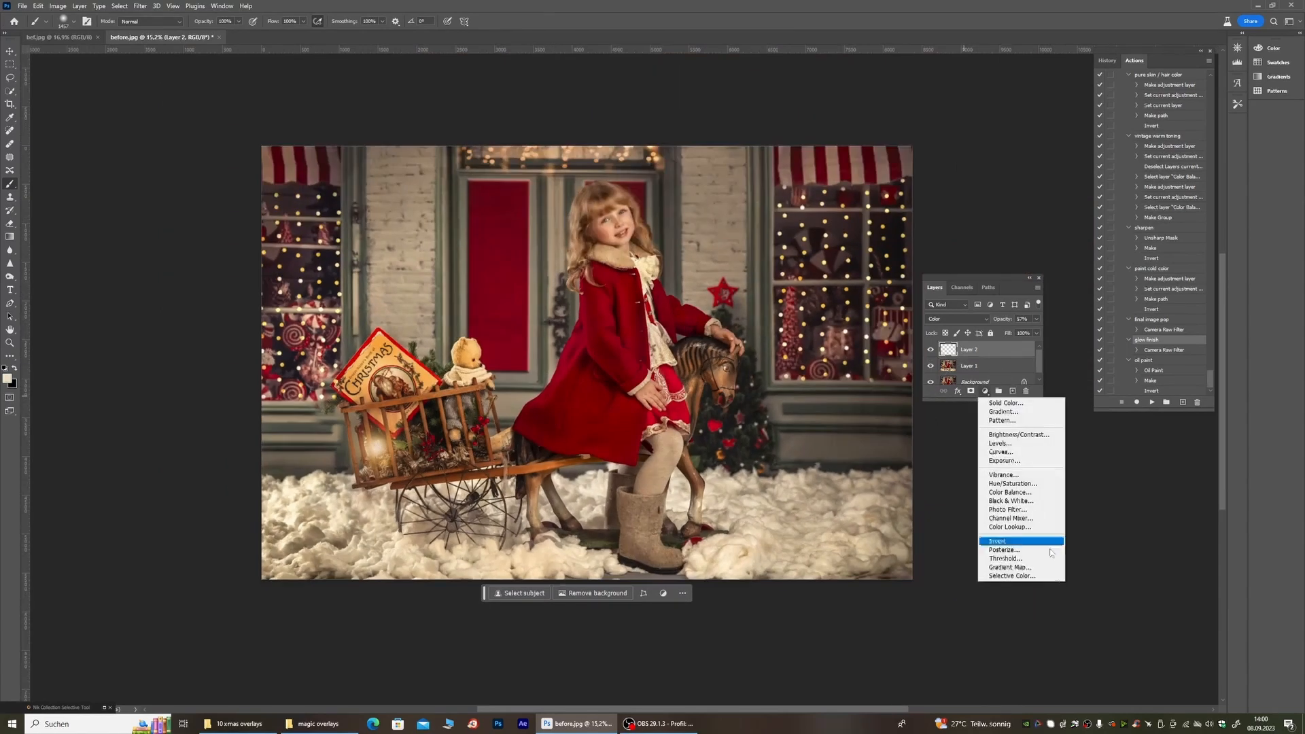
left_click(1019, 487)
left_click(1106, 539)
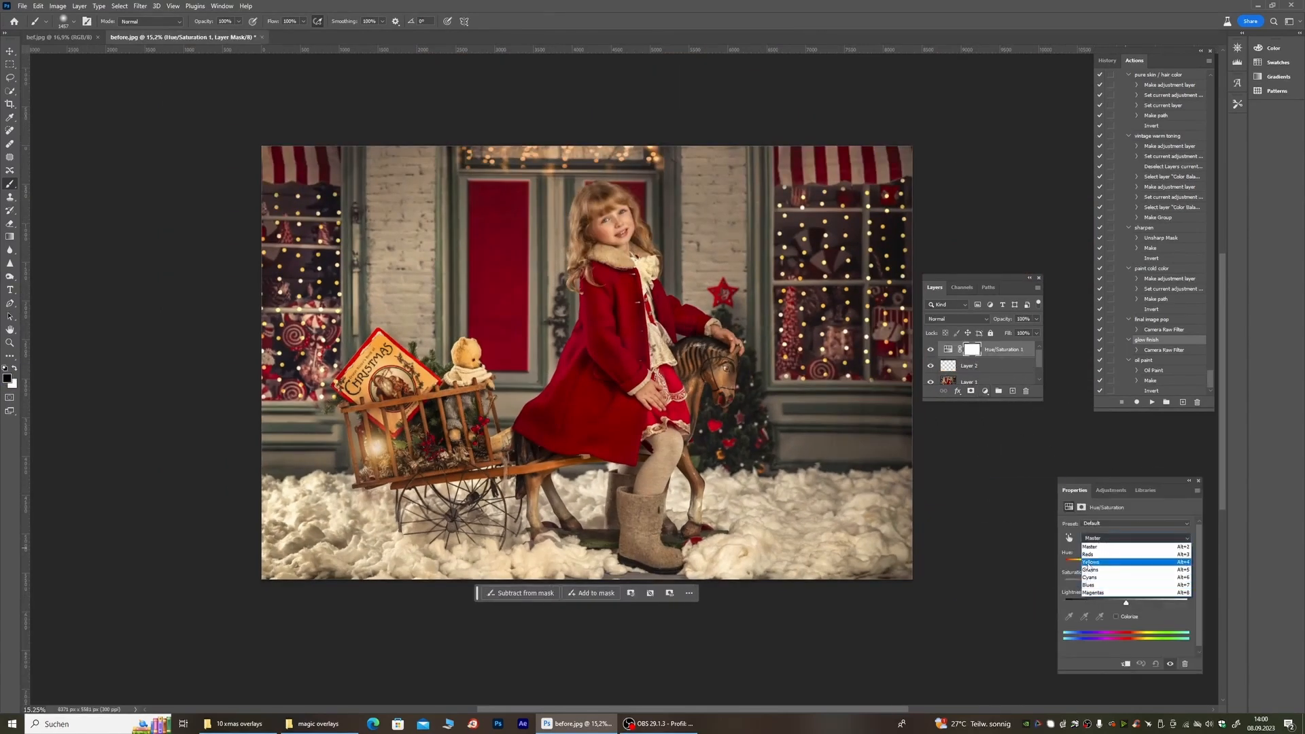
left_click(1120, 560)
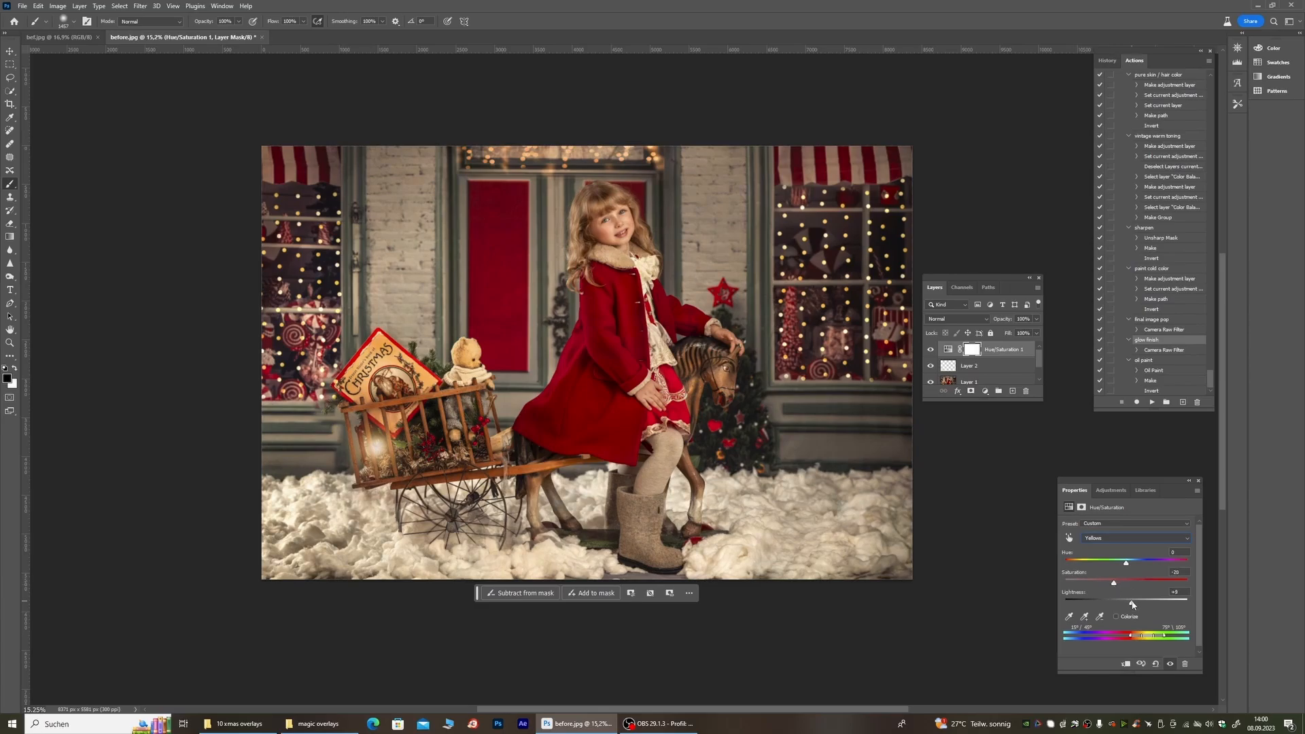
Step: Fill the Hue/Saturation mask with black, paint the effect back over the snow in white, and reduce the layer's opacity
left_click(970, 391)
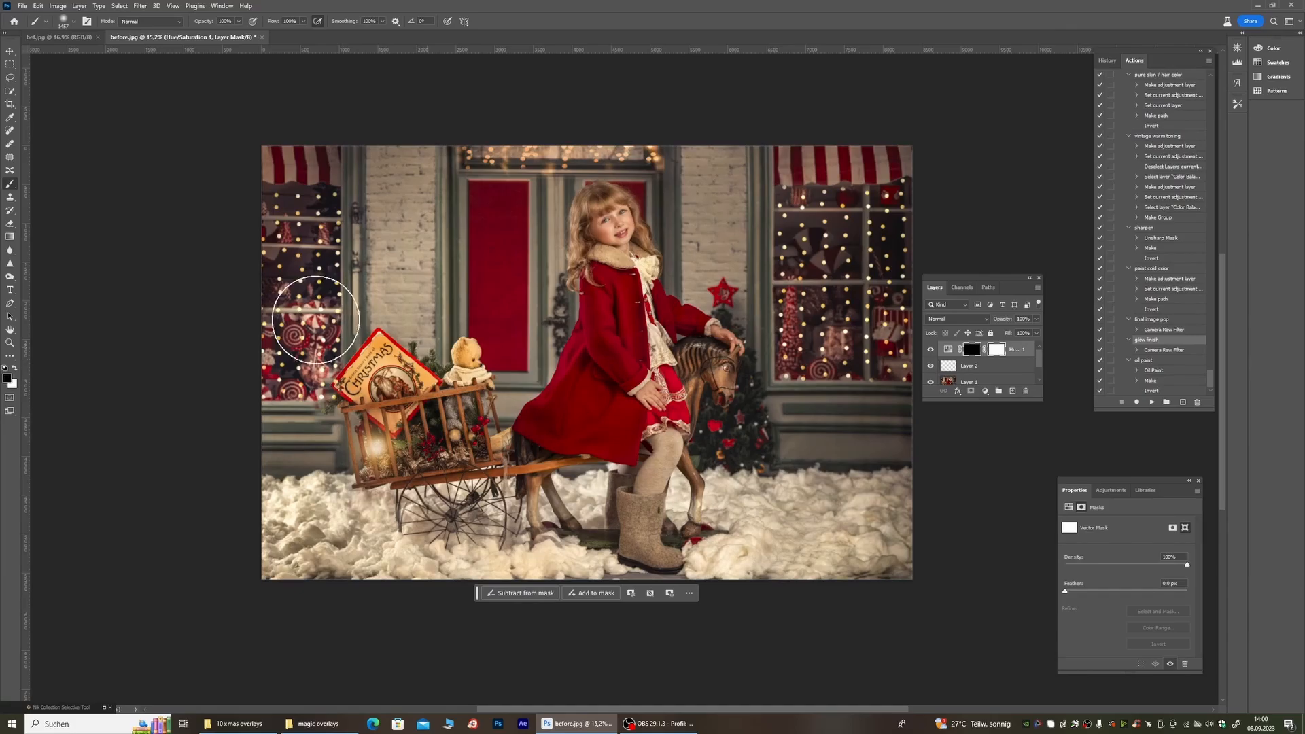
left_click(15, 367)
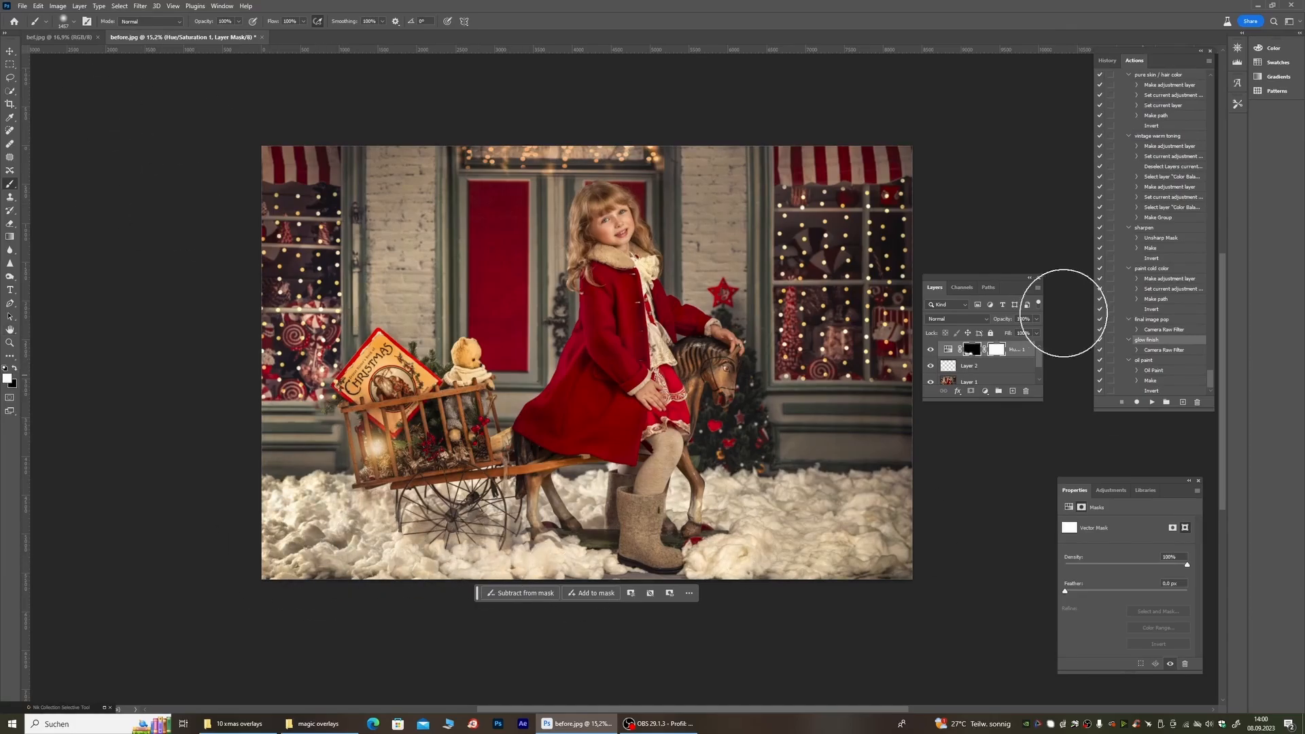
left_click(1037, 319)
left_click(794, 540)
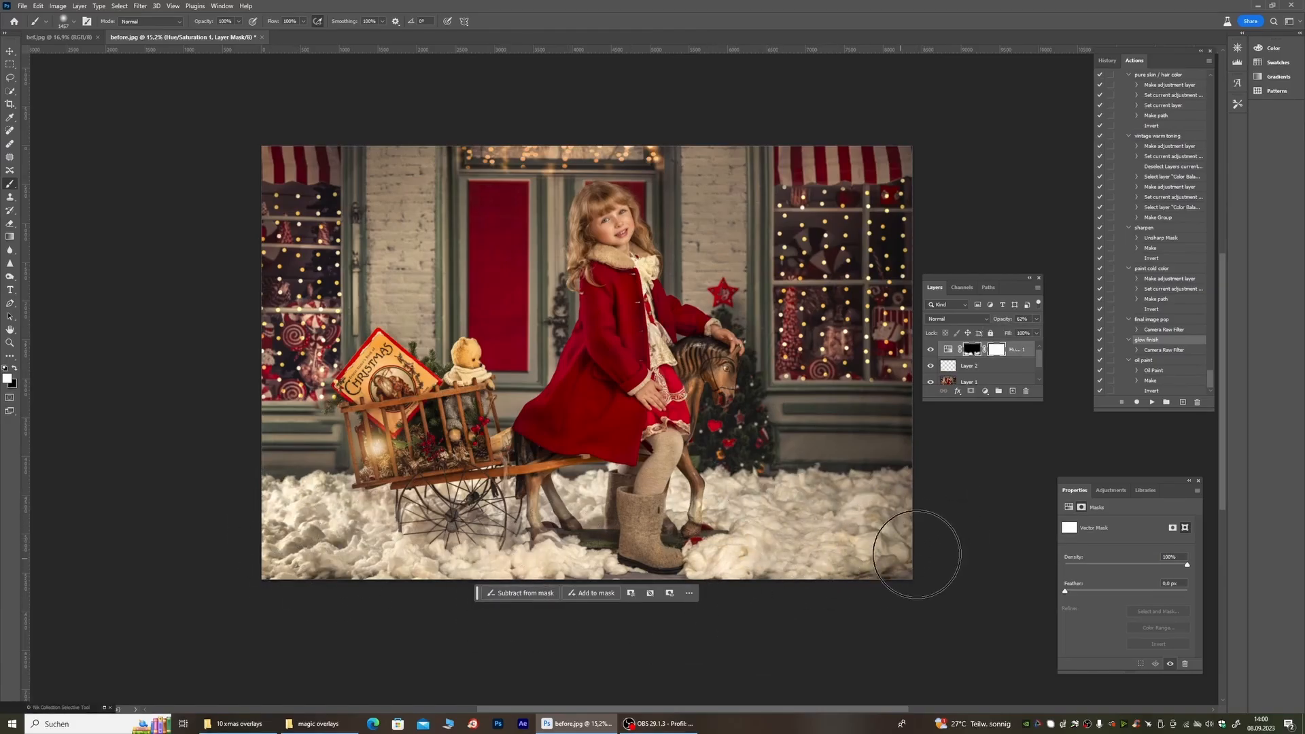
scroll(754, 333, "down", 6)
scroll(765, 333, "up", 3)
scroll(771, 328, "up", 4)
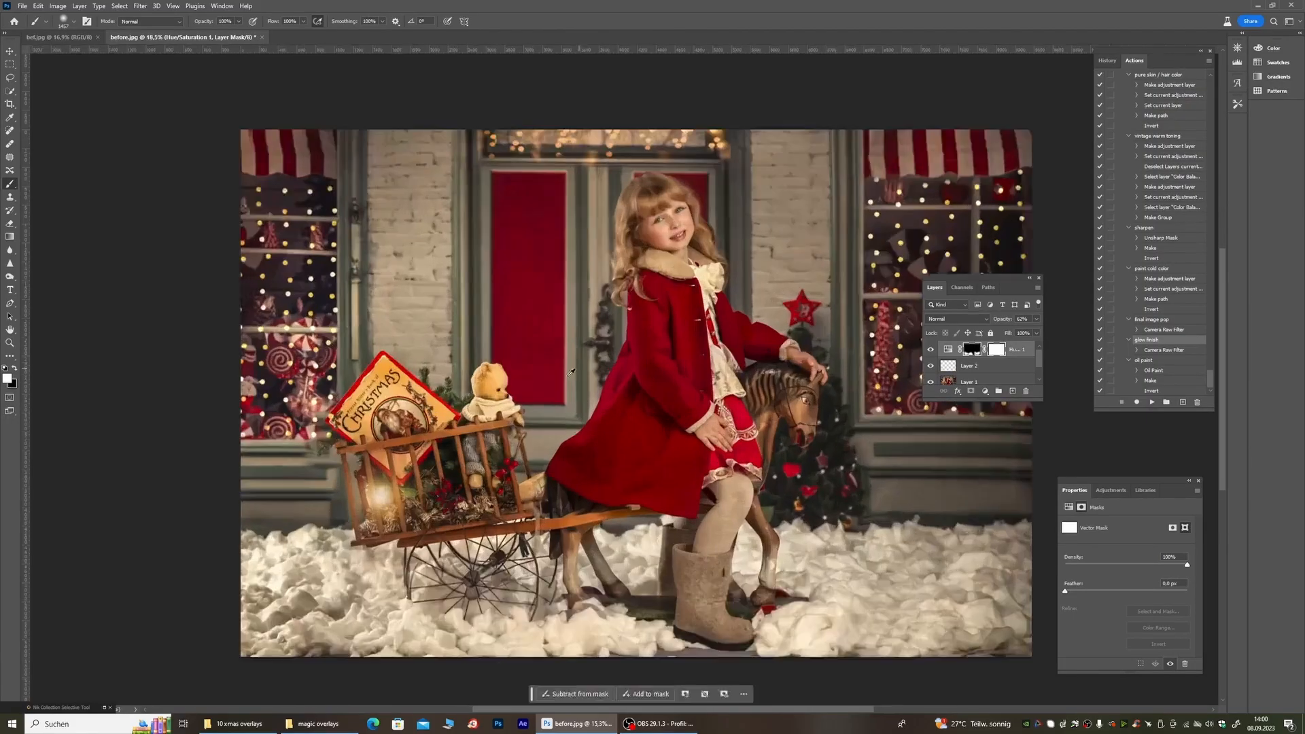
Step: Reduce the brush size, set its opacity to 36%, and paint the adjustment around the Christmas sign and cart
right_click(466, 394)
left_click(239, 21)
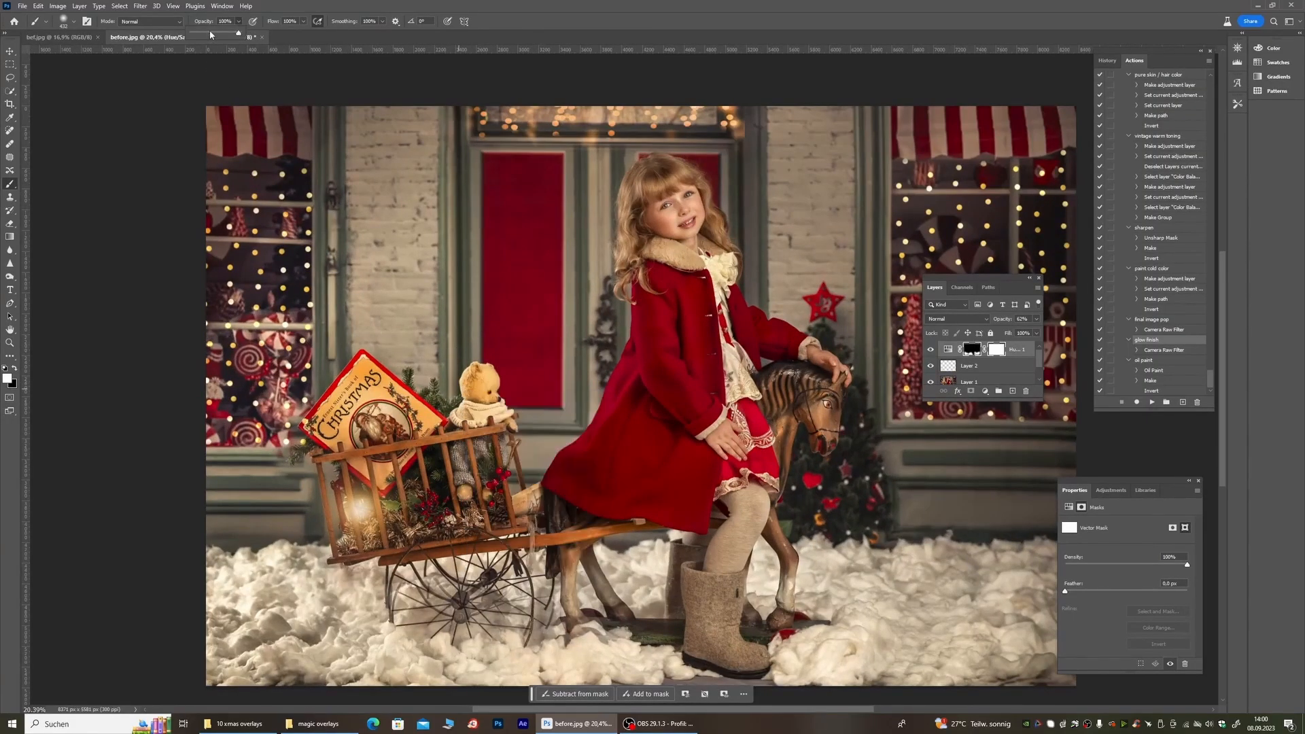
left_click(324, 397)
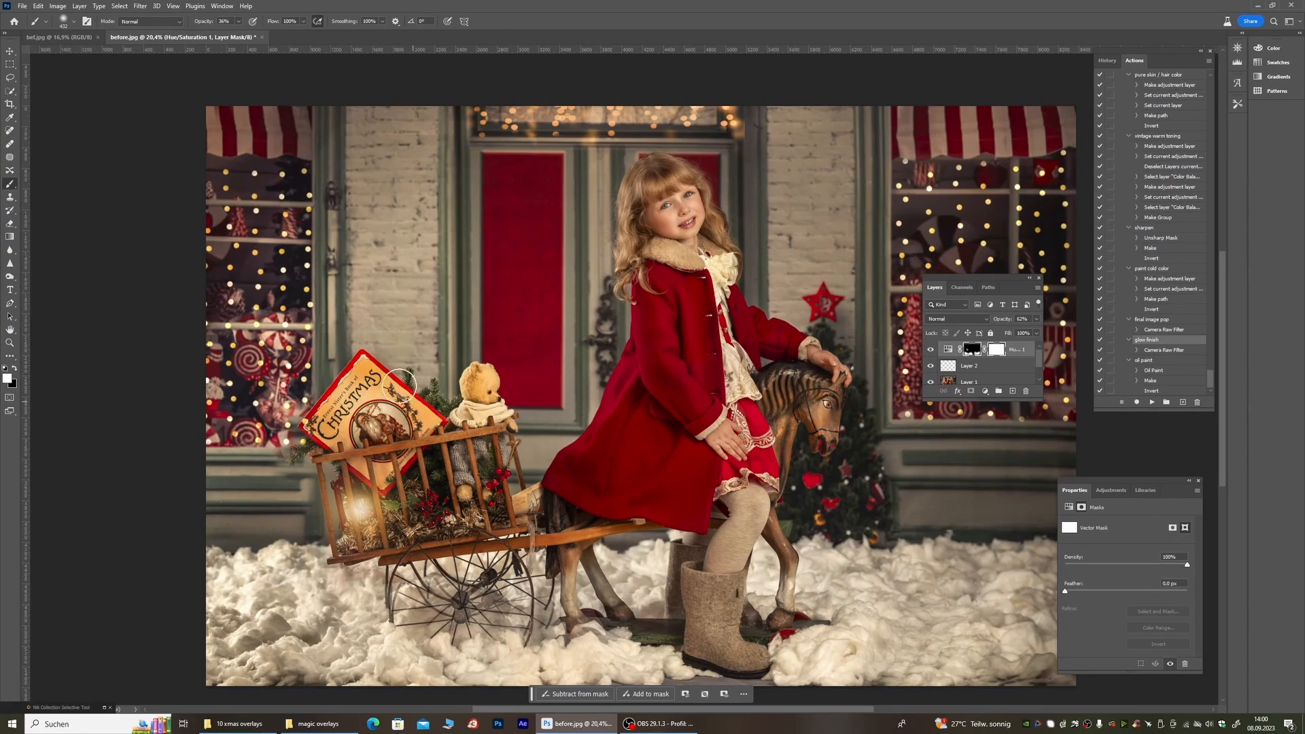
scroll(478, 402, "down", 1)
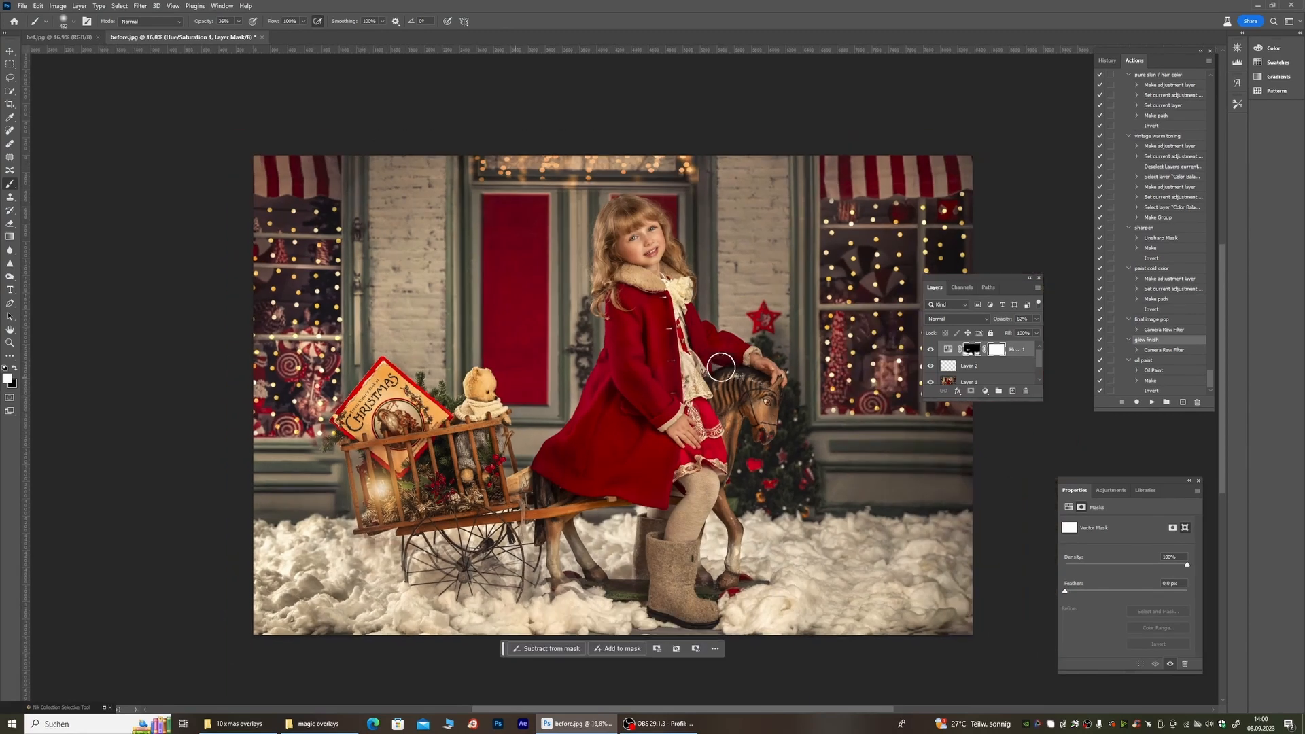
Step: Lower the Hue/Saturation layer's opacity to about half and raise the Yellows lightness to +25
left_click(1035, 319)
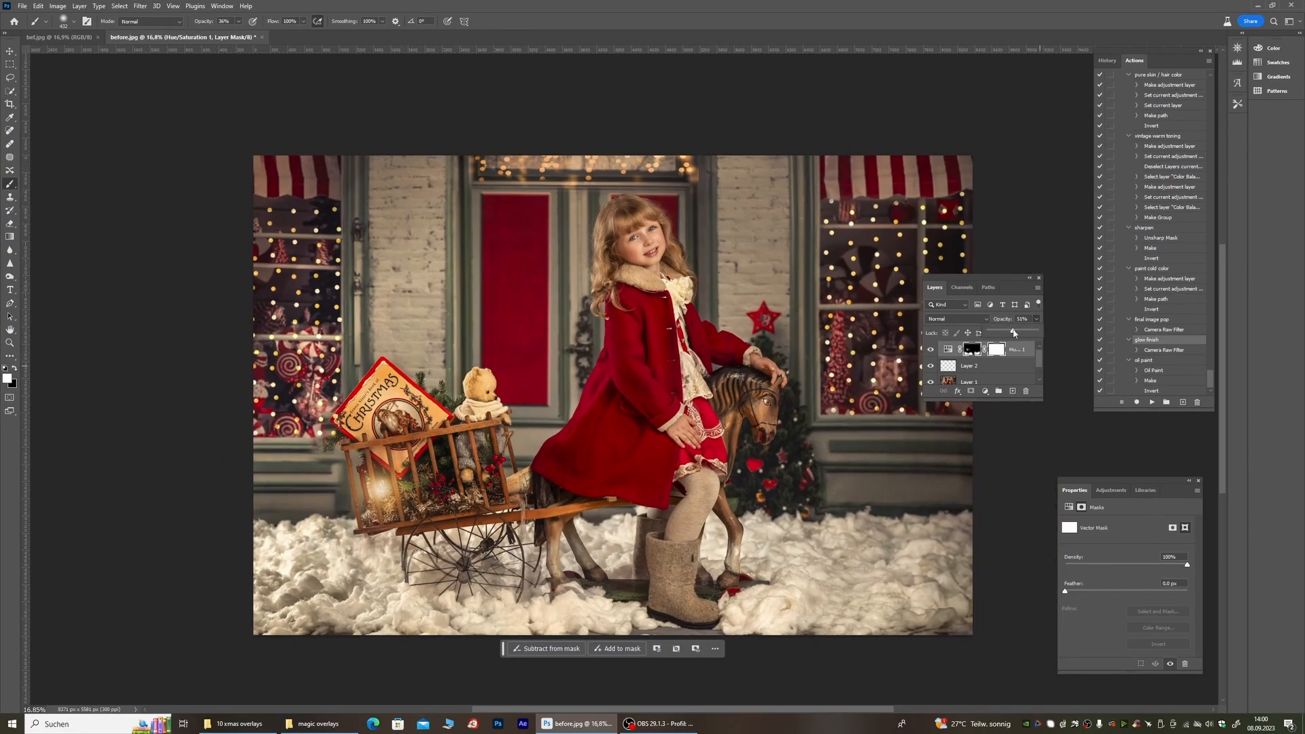
left_click(947, 349)
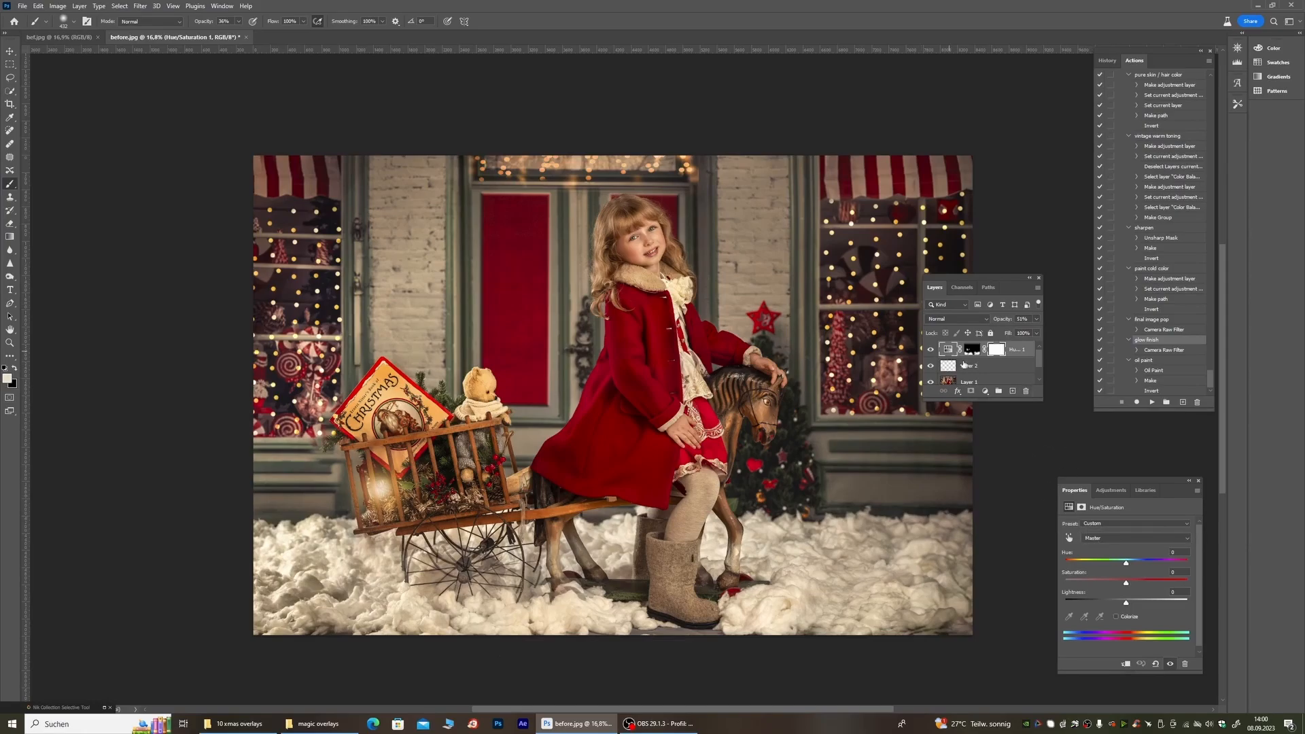
left_click(1108, 542)
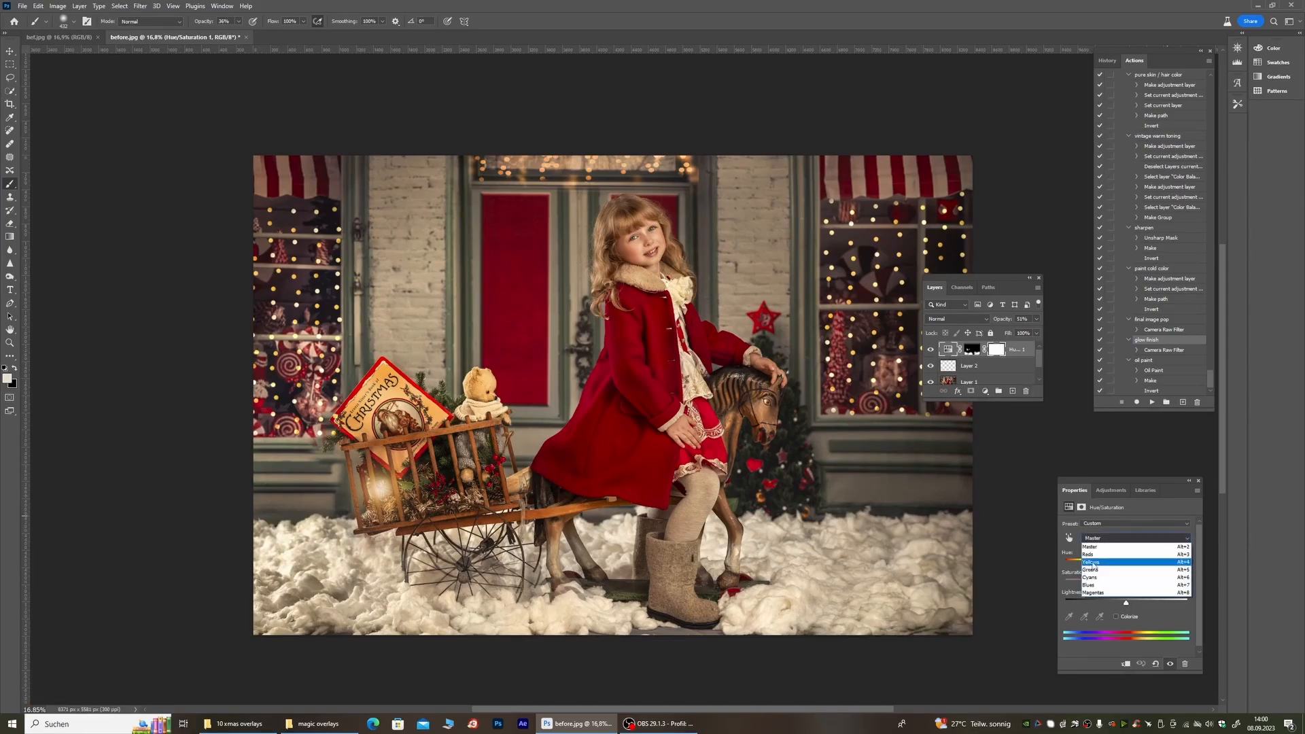
left_click(1101, 566)
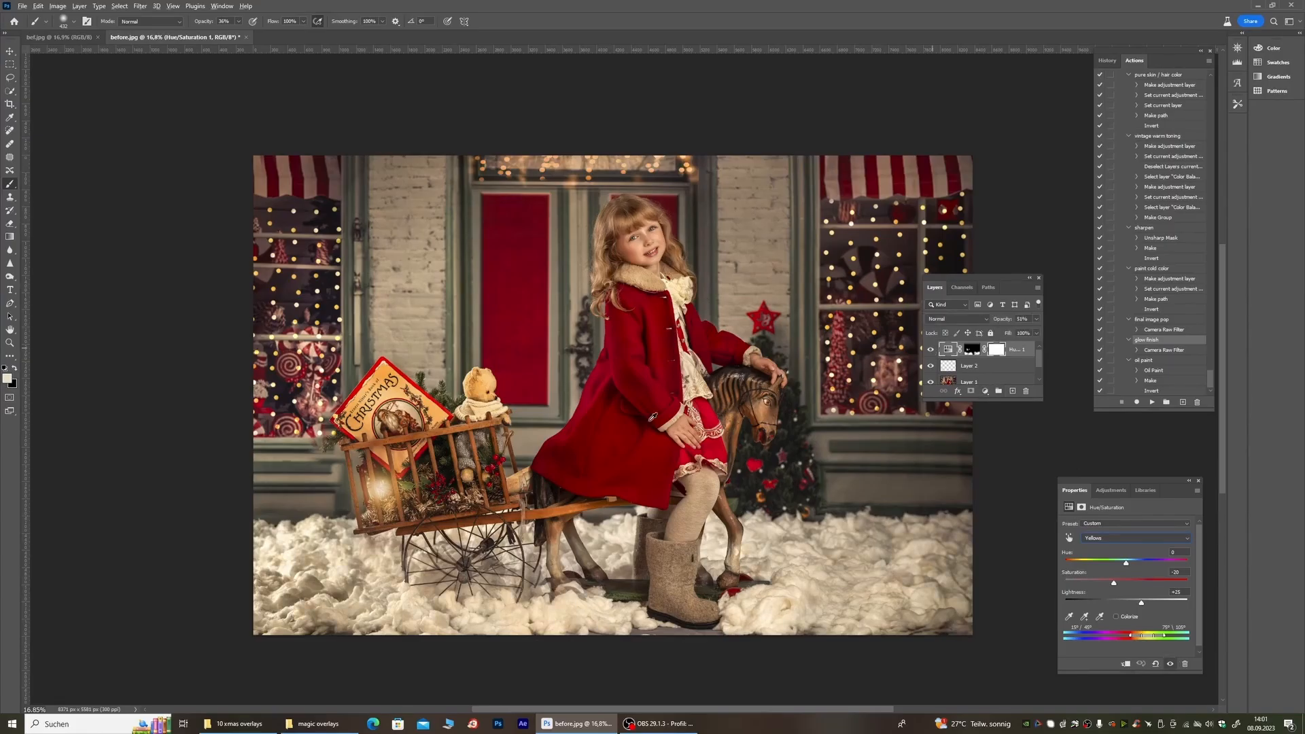
Step: Flatten all layers into the background and duplicate it onto a new layer
right_click(982, 373)
left_click(1026, 488)
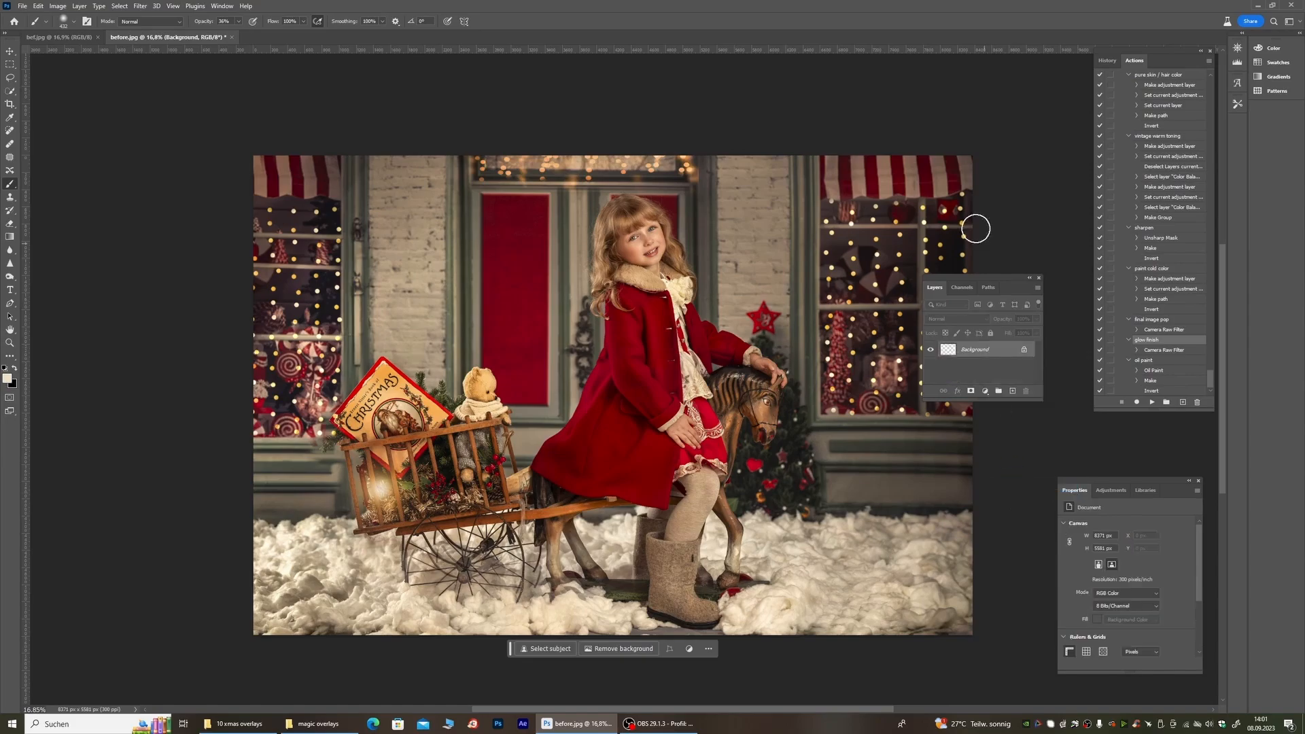
key("ctrl+j")
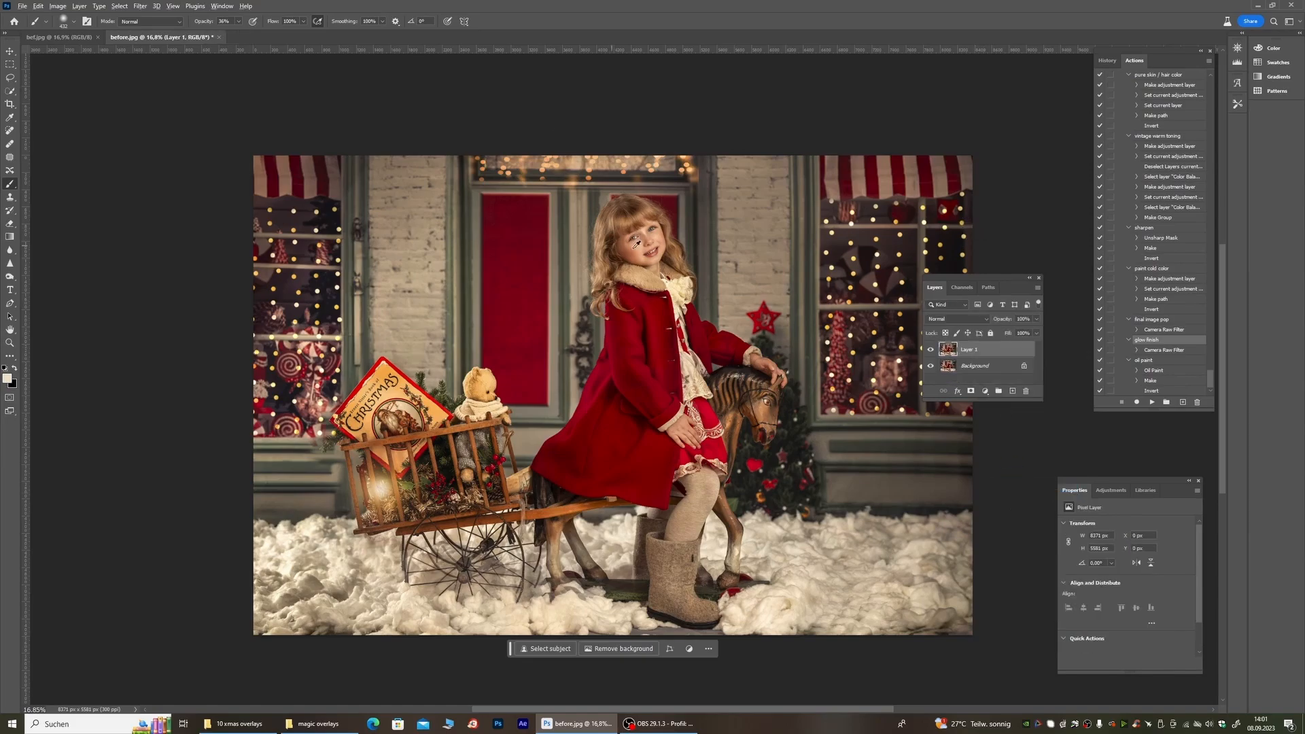
Step: Add a new empty layer, sample a dark tone from the backdrop's upper-right corner, and enlarge the soft round brush
scroll(656, 255, "down", 8)
scroll(696, 262, "up", 8)
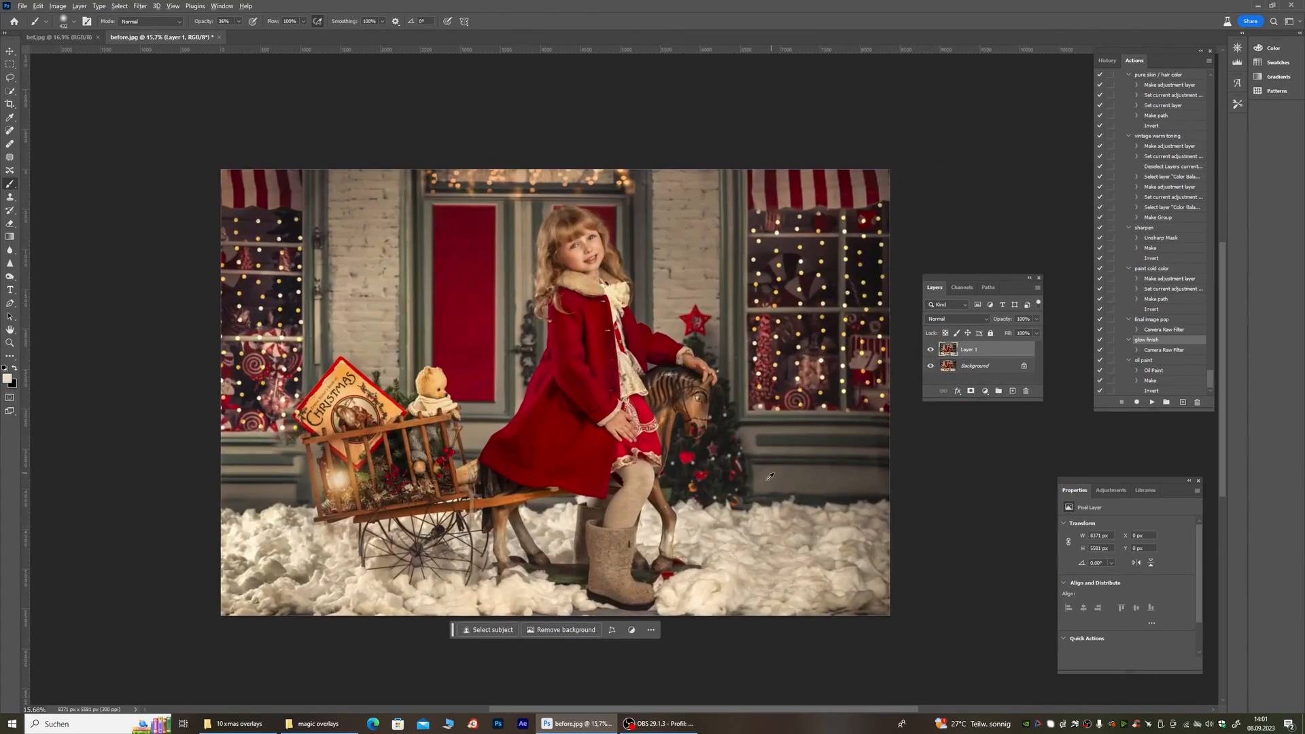
scroll(1068, 323, "up", 2)
left_click(1011, 394)
scroll(524, 329, "down", 2)
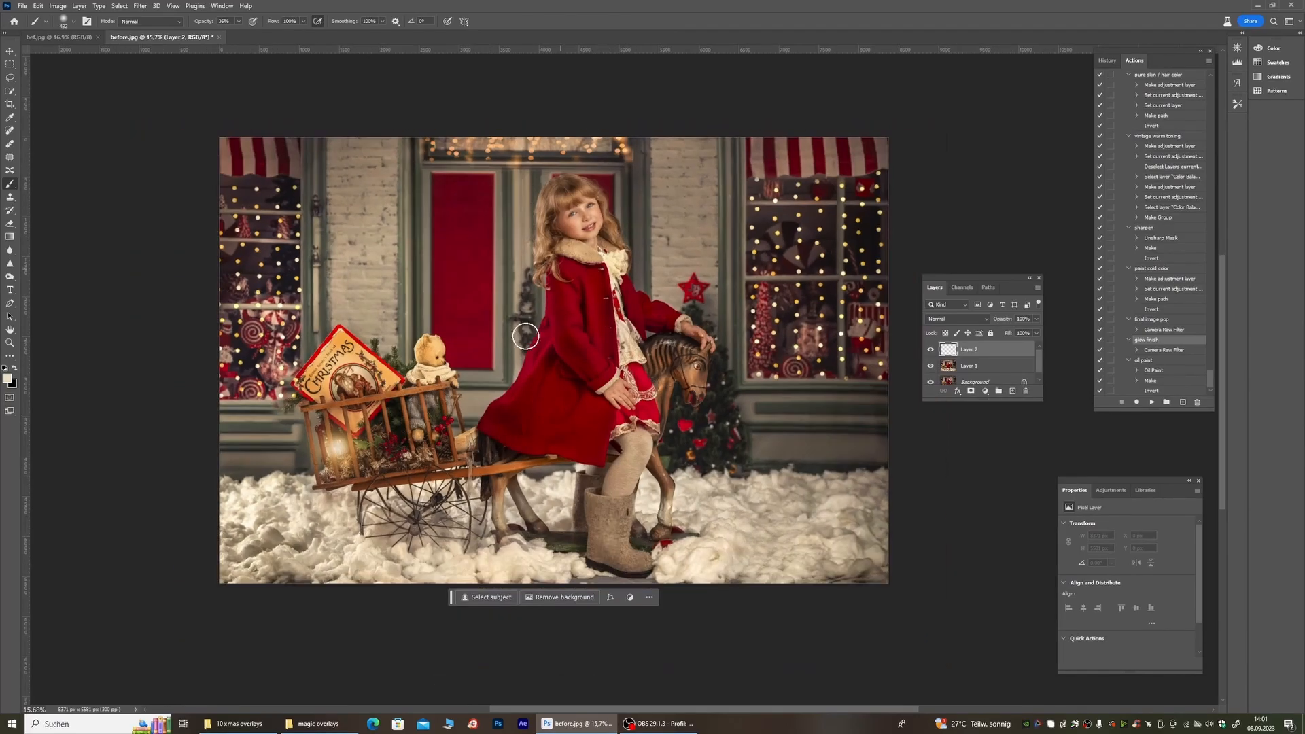
left_click(877, 146, "alt")
right_click(447, 243)
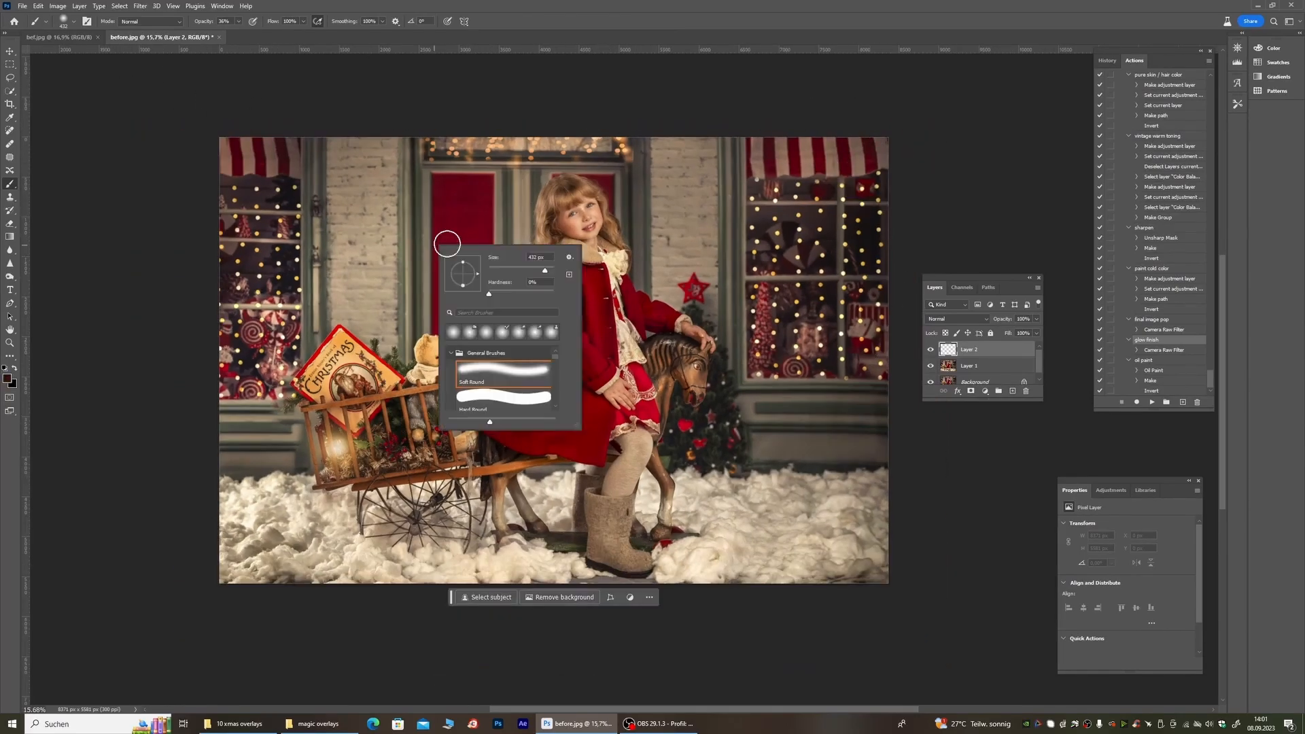
left_click(550, 272)
Step: Undo the first dark stroke, lower the brush opacity to 22% and flow to 38%, and darken the photo's outer edges
left_click(220, 572)
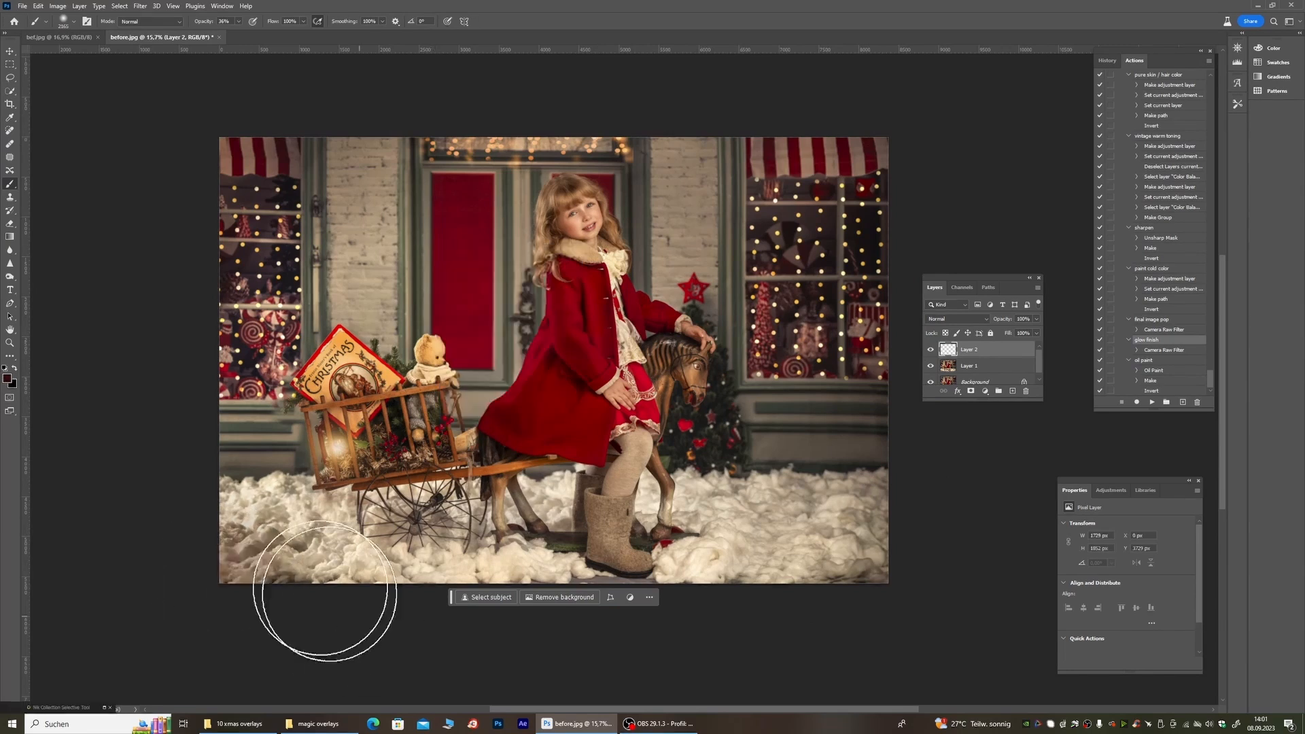
key("ctrl+z")
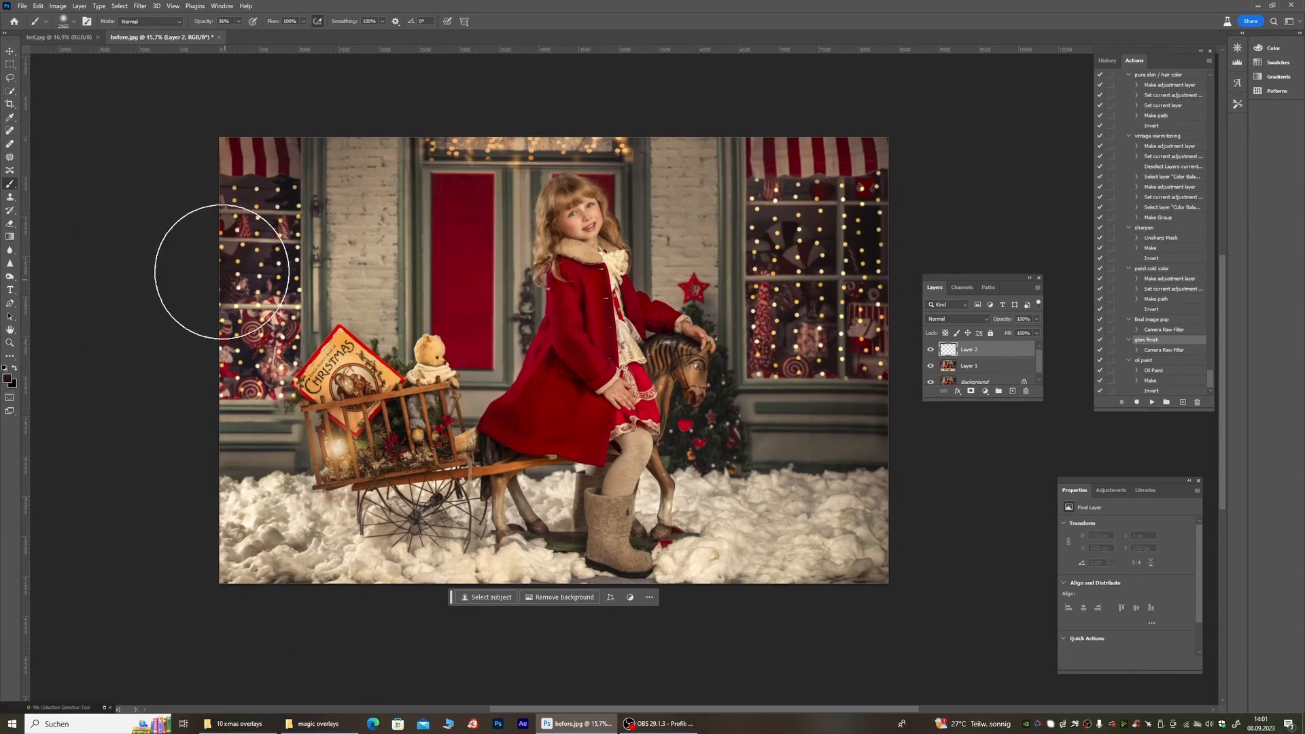
left_click(238, 21)
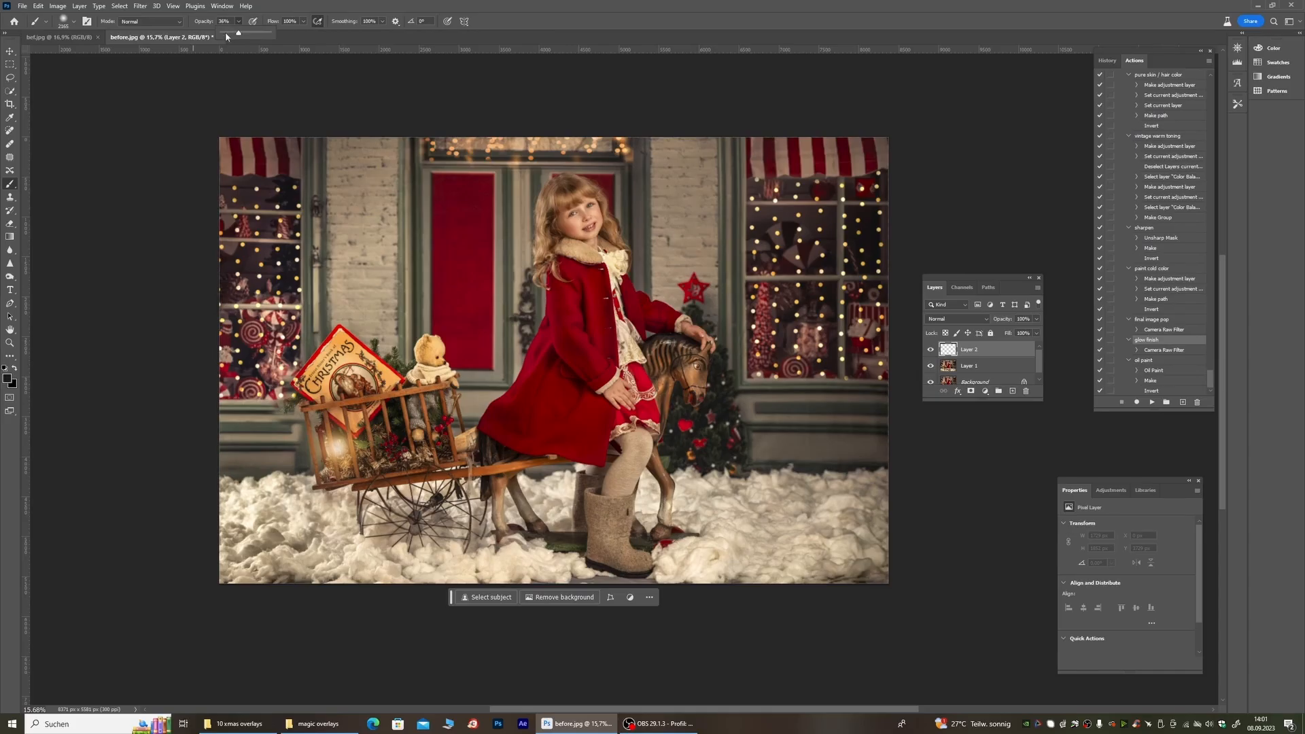
left_click(302, 21)
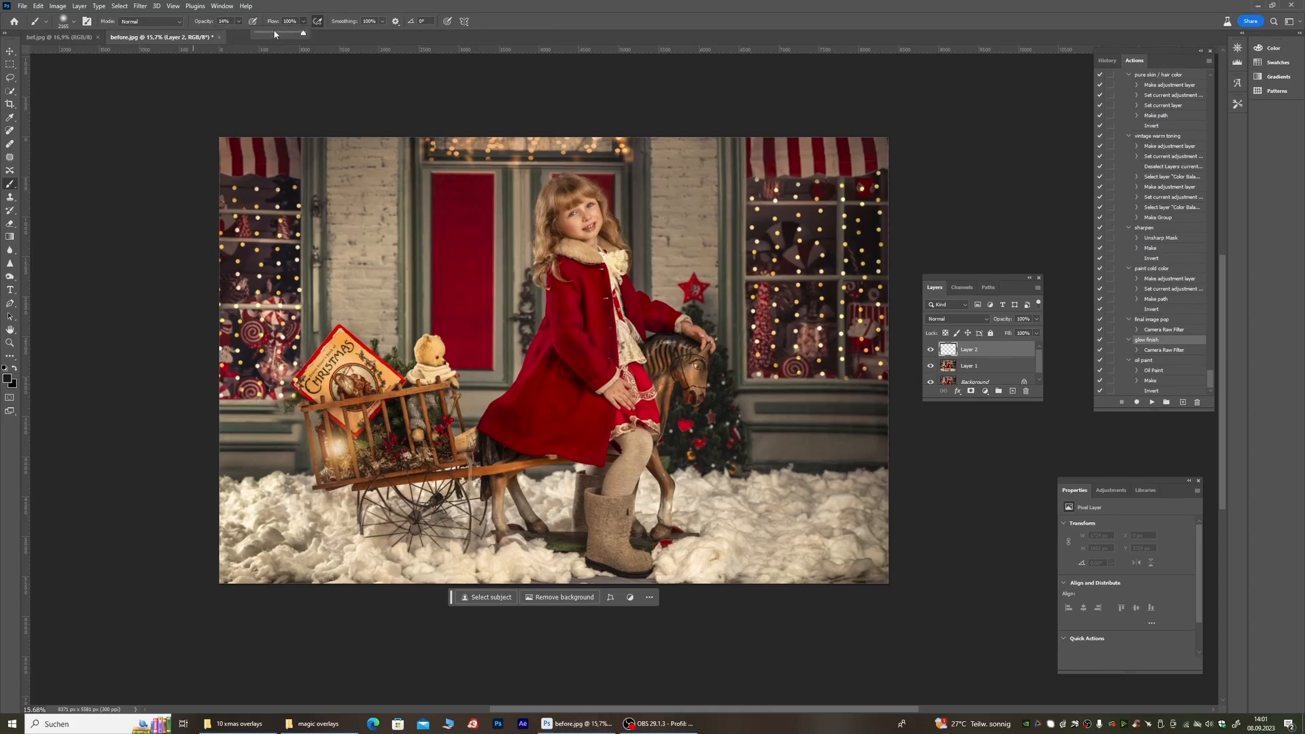
left_click_drag(238, 22, 240, 32)
mouse_move(929, 488)
left_mouse_down()
mouse_move(839, 581)
mouse_move(870, 544)
mouse_move(807, 594)
left_mouse_up()
scroll(598, 516, "down", 3)
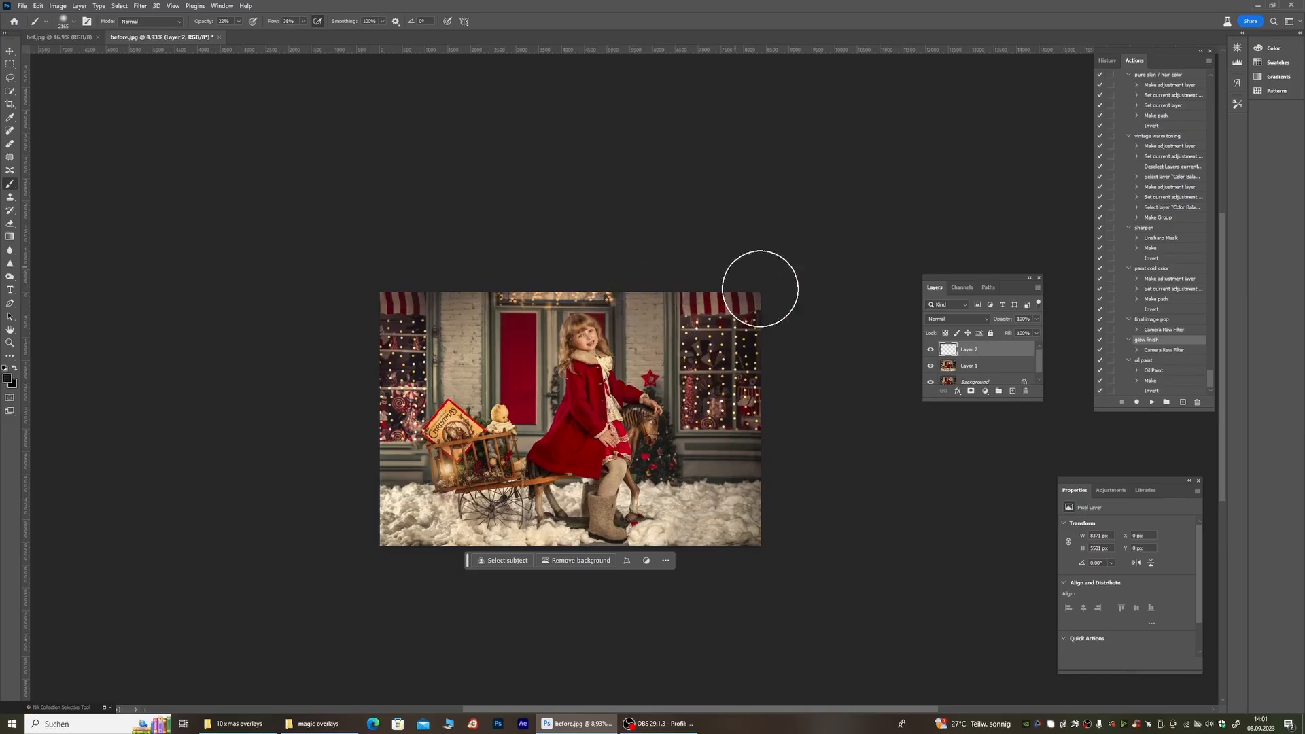
Step: Dismiss the background-removal message, reduce the brush size, and paint the dark tone along the photo's lower edge
scroll(683, 437, "up", 3)
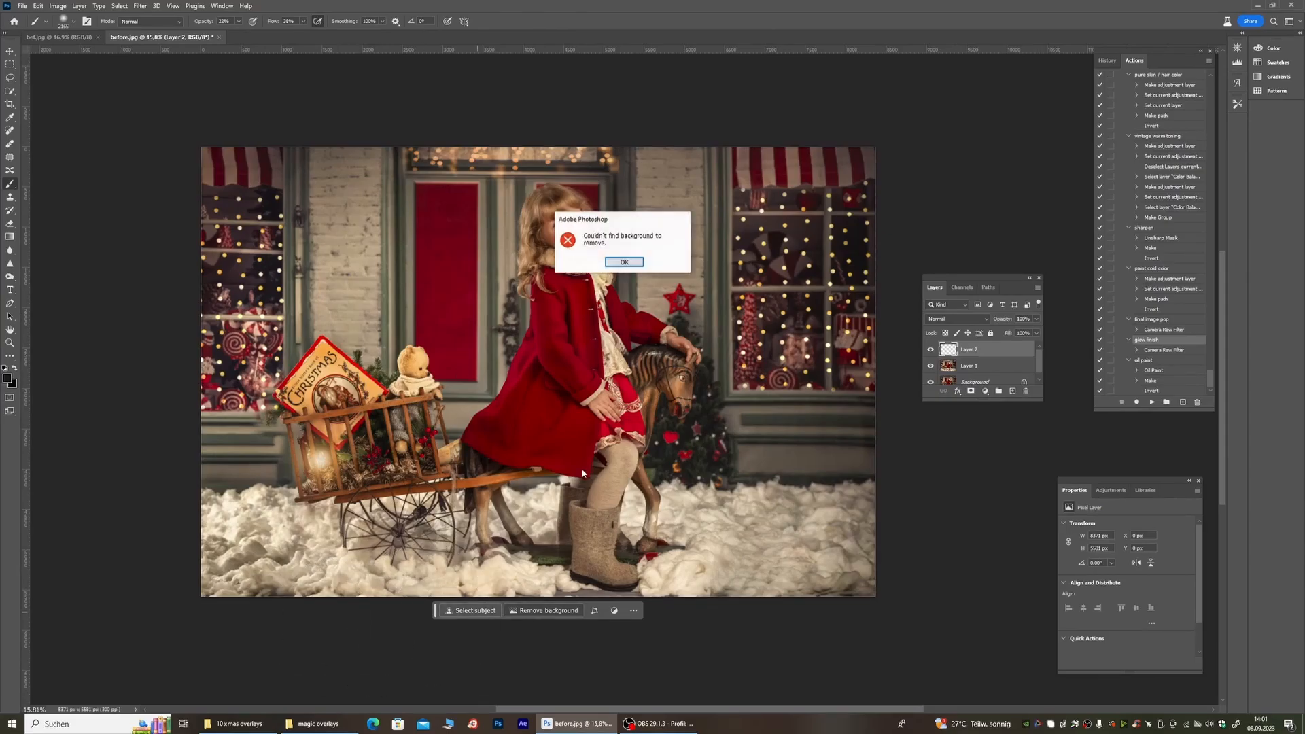
left_click(624, 263)
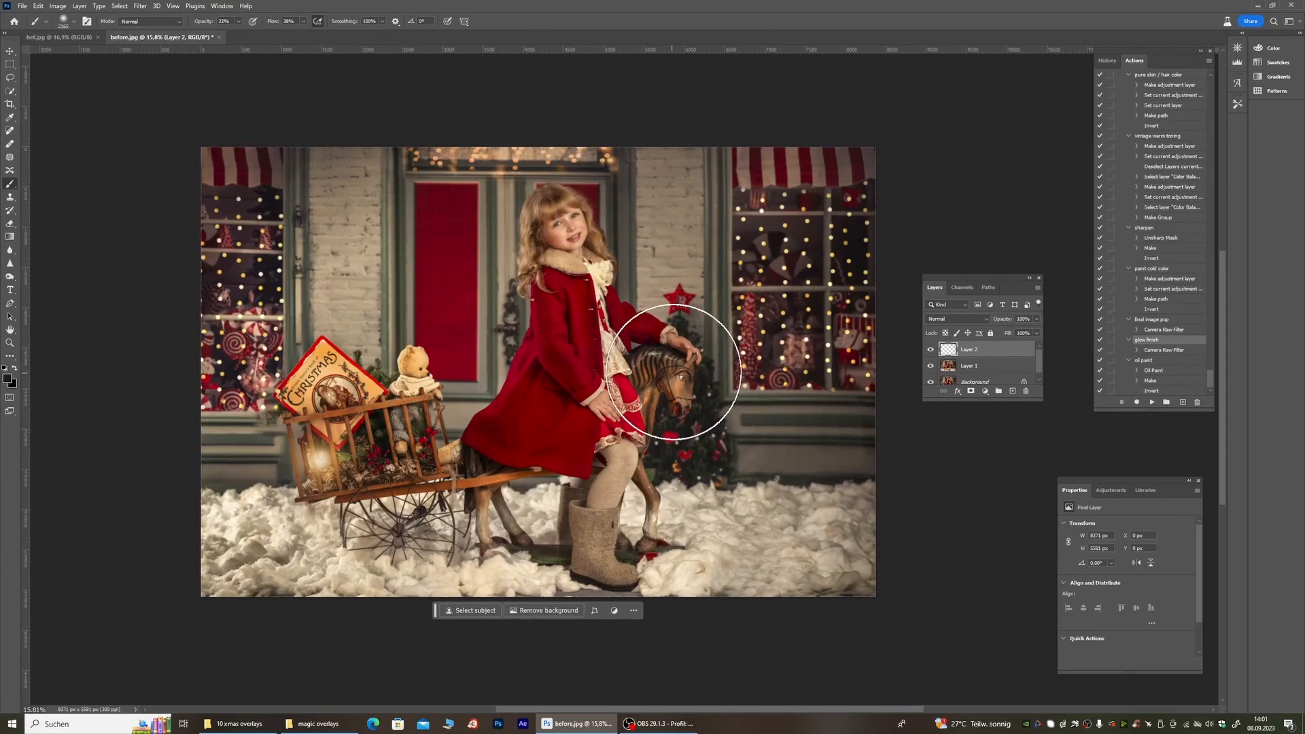
right_click(682, 374)
left_click(685, 631)
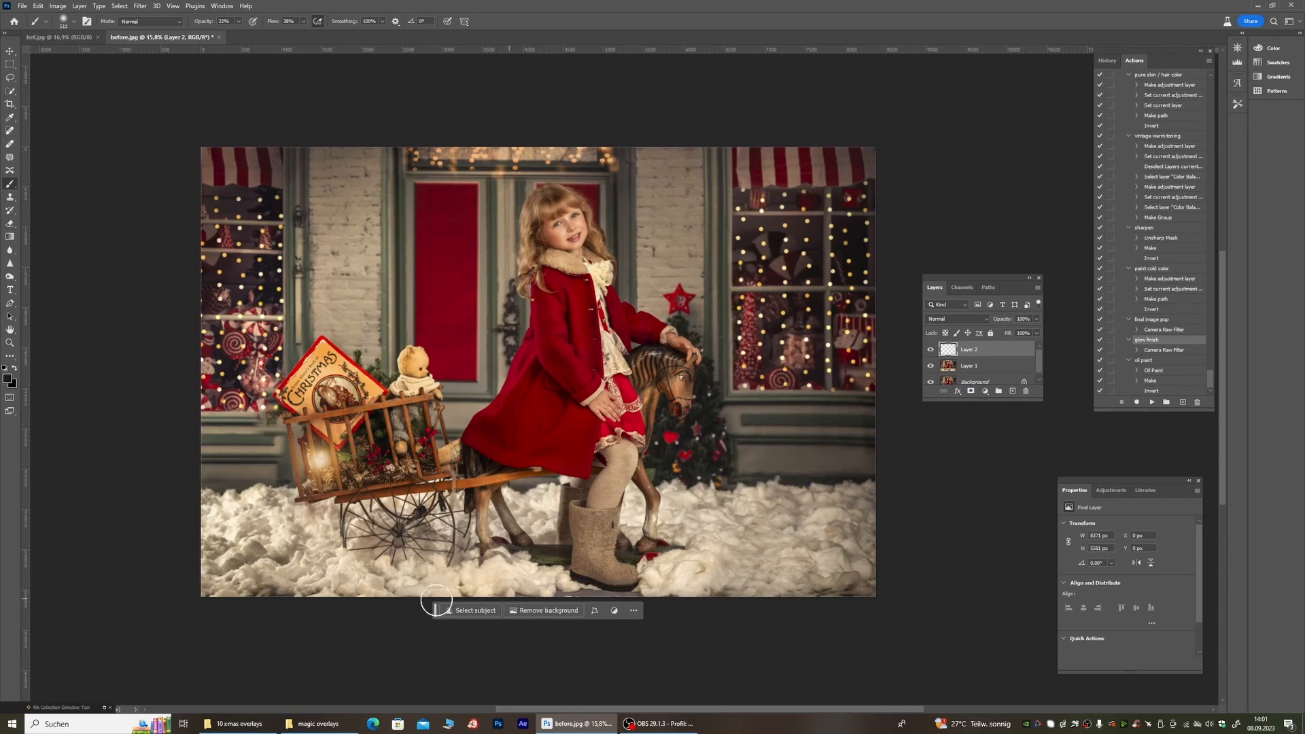
Step: Erase excess dark paint near the photo's upper edges with a soft round Eraser
scroll(491, 374, "down", 3)
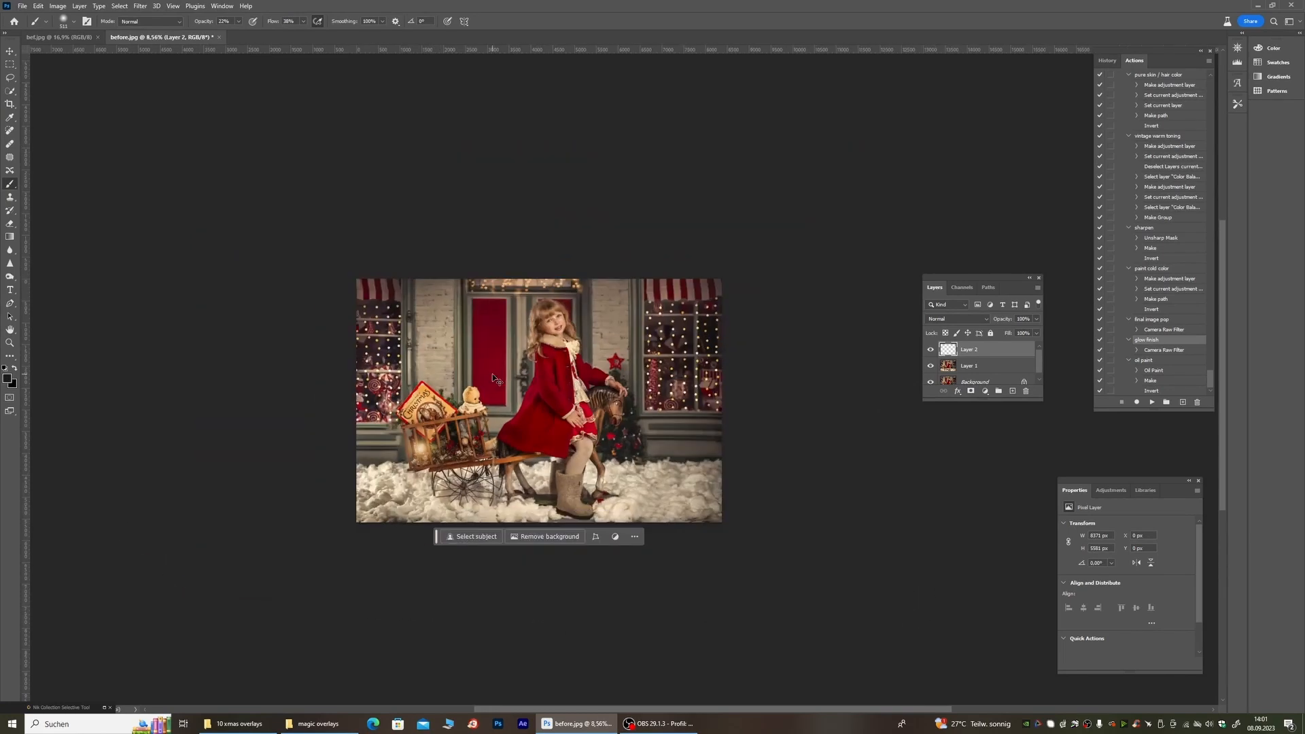
scroll(635, 312, "down", 2)
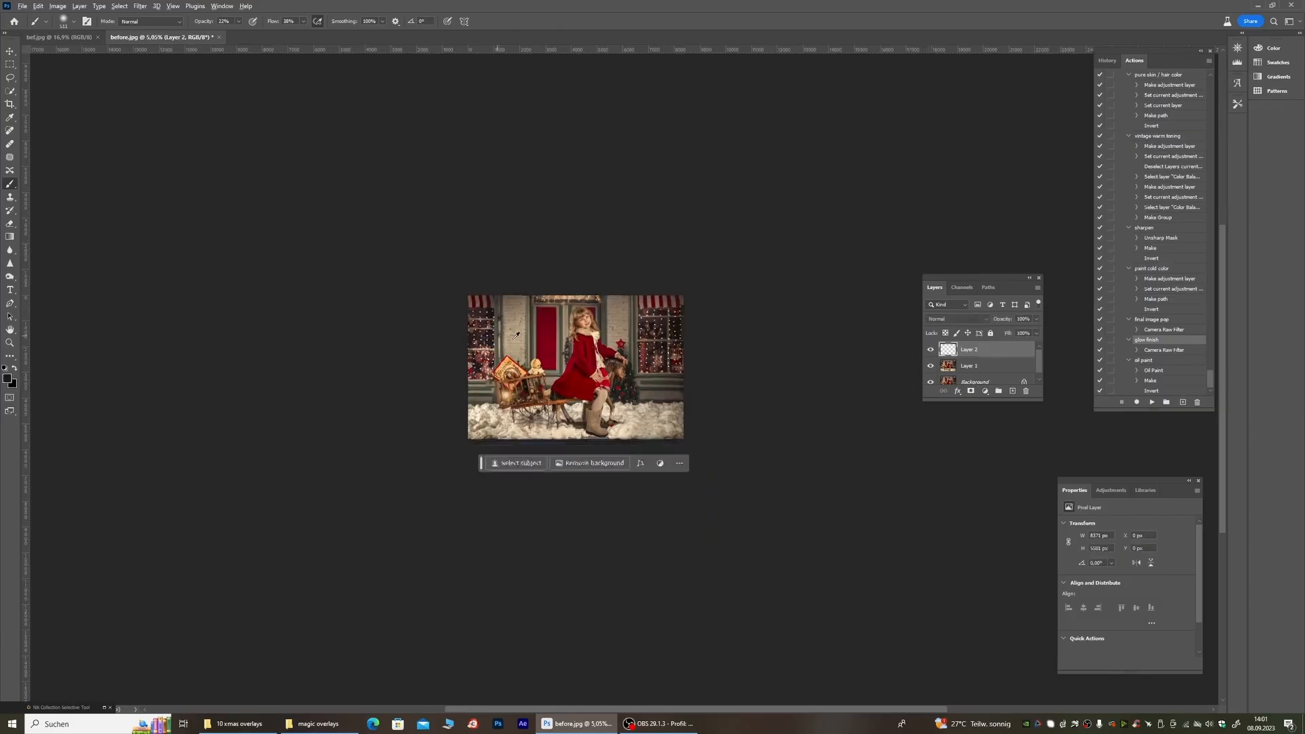
scroll(516, 335, "up", 3)
scroll(476, 343, "down", 1)
scroll(428, 349, "up", 2)
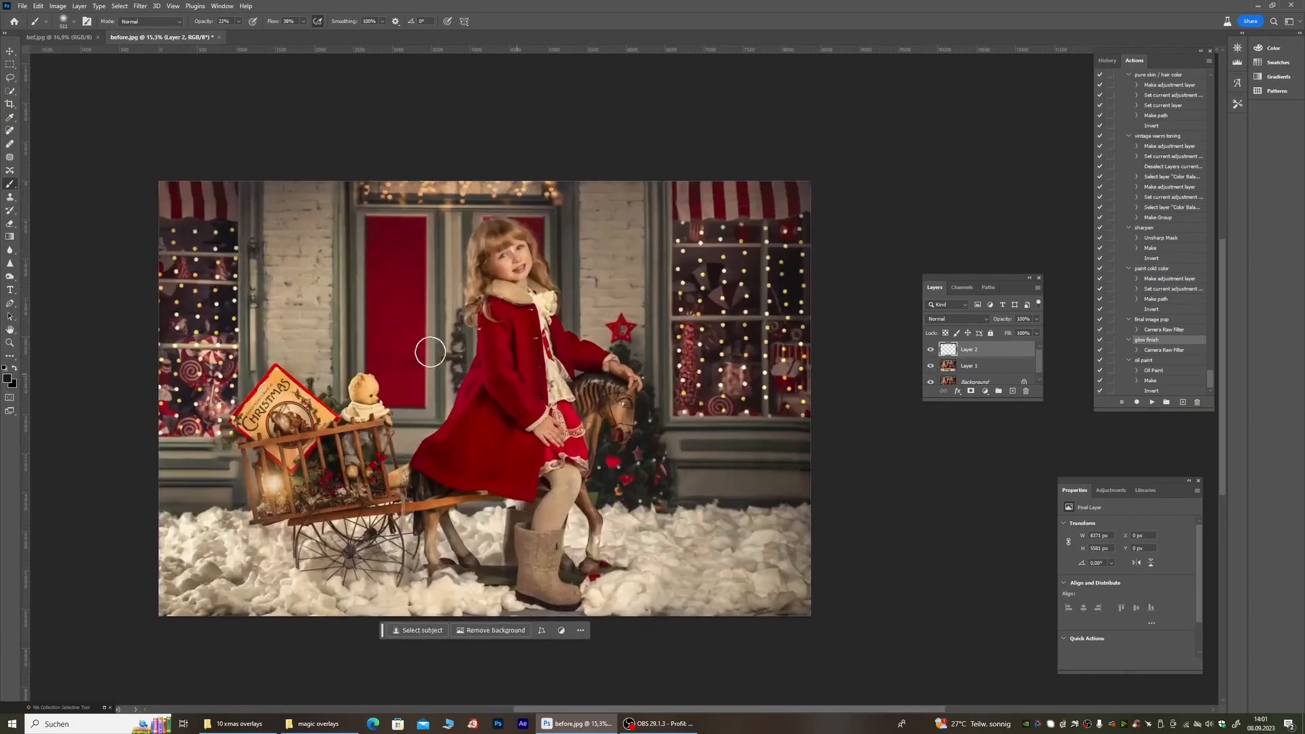
left_click(19, 226)
right_click(362, 271)
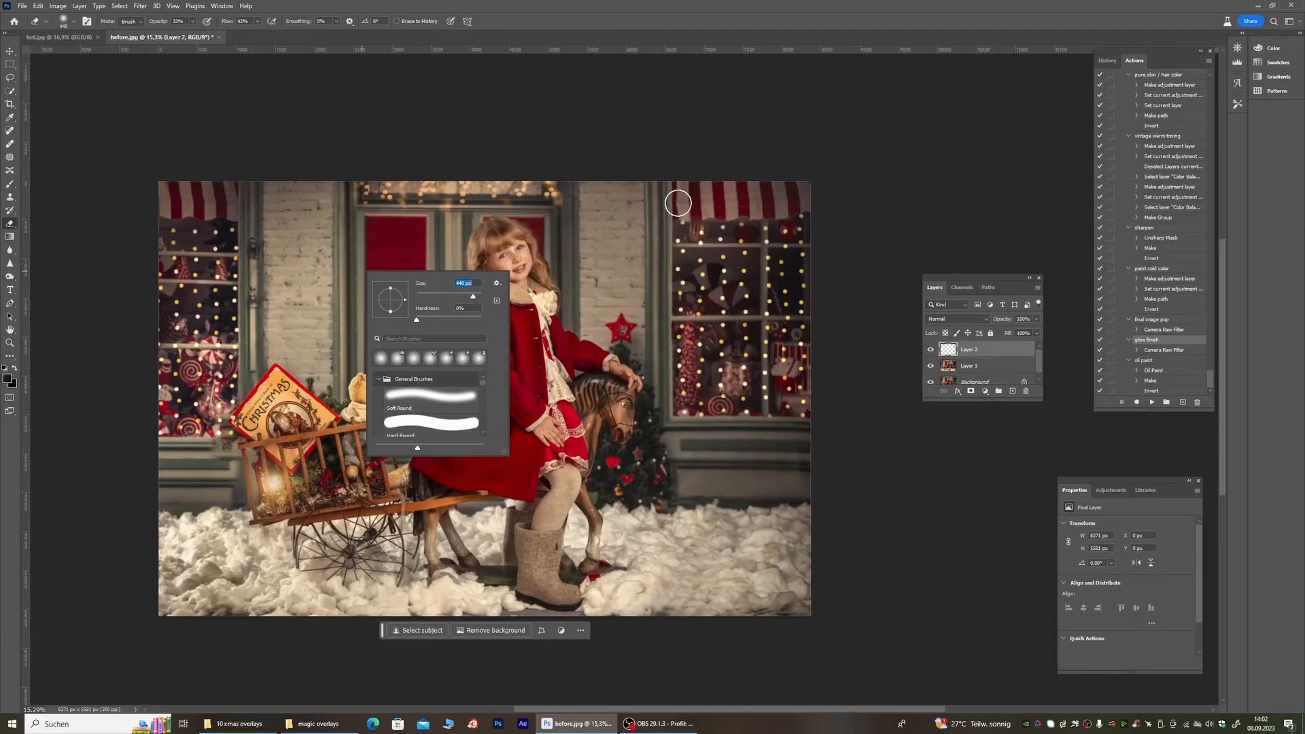
key("Return")
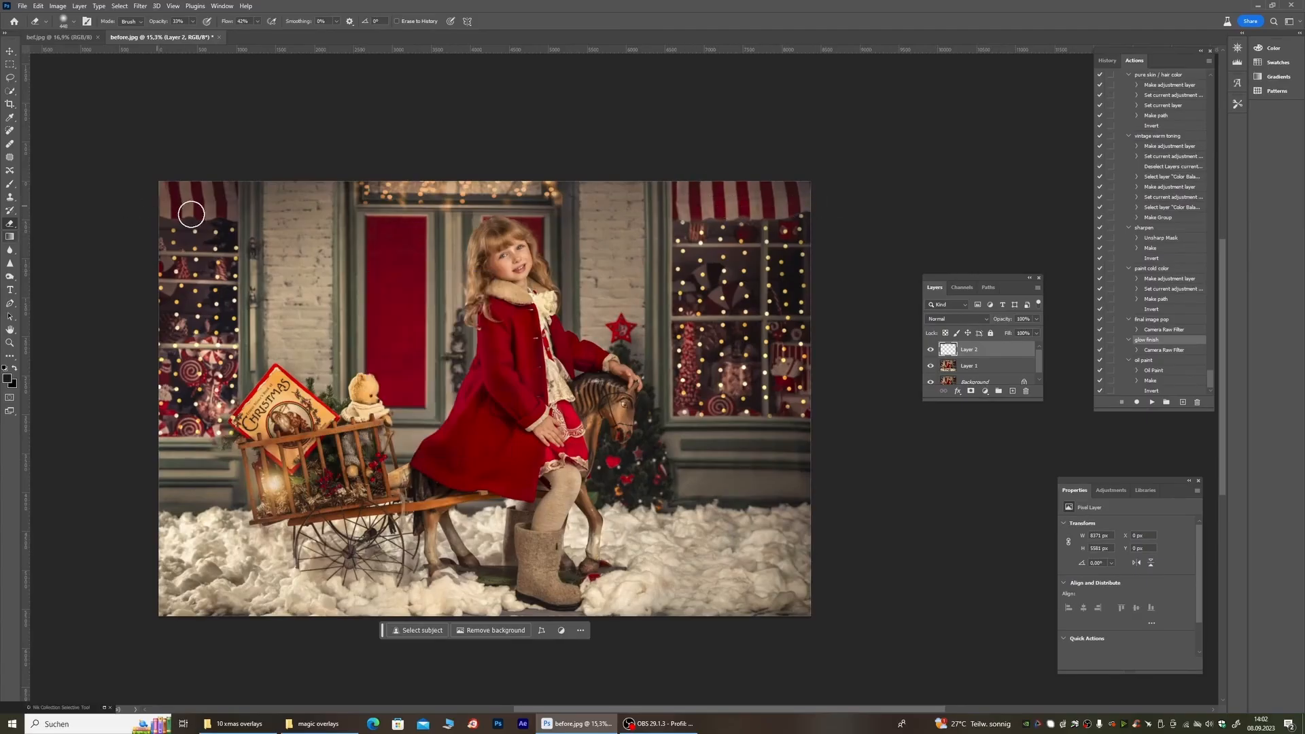
scroll(627, 376, "down", 3)
scroll(530, 414, "up", 5)
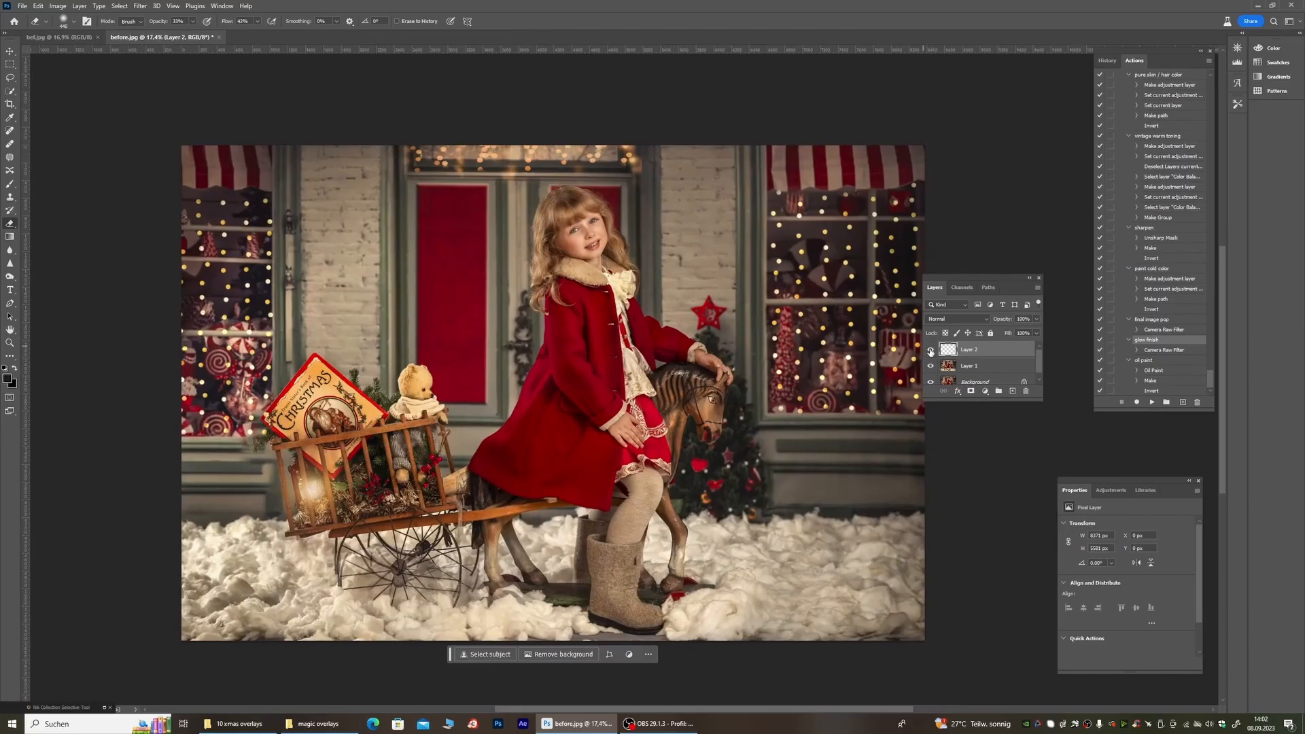
Step: Compare the photo with and without the painted dark-edge layer at different zoom levels
left_click(931, 351)
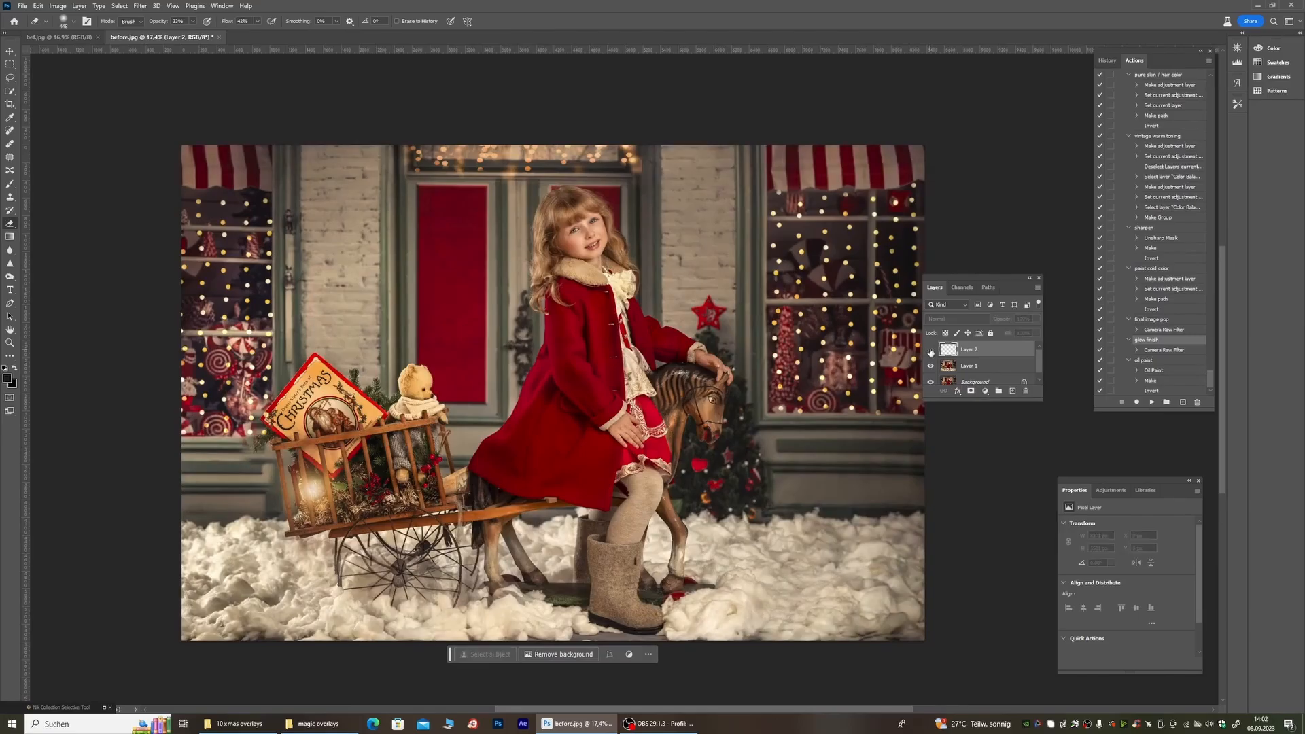
left_click(930, 350)
left_click(930, 350)
left_click(930, 351)
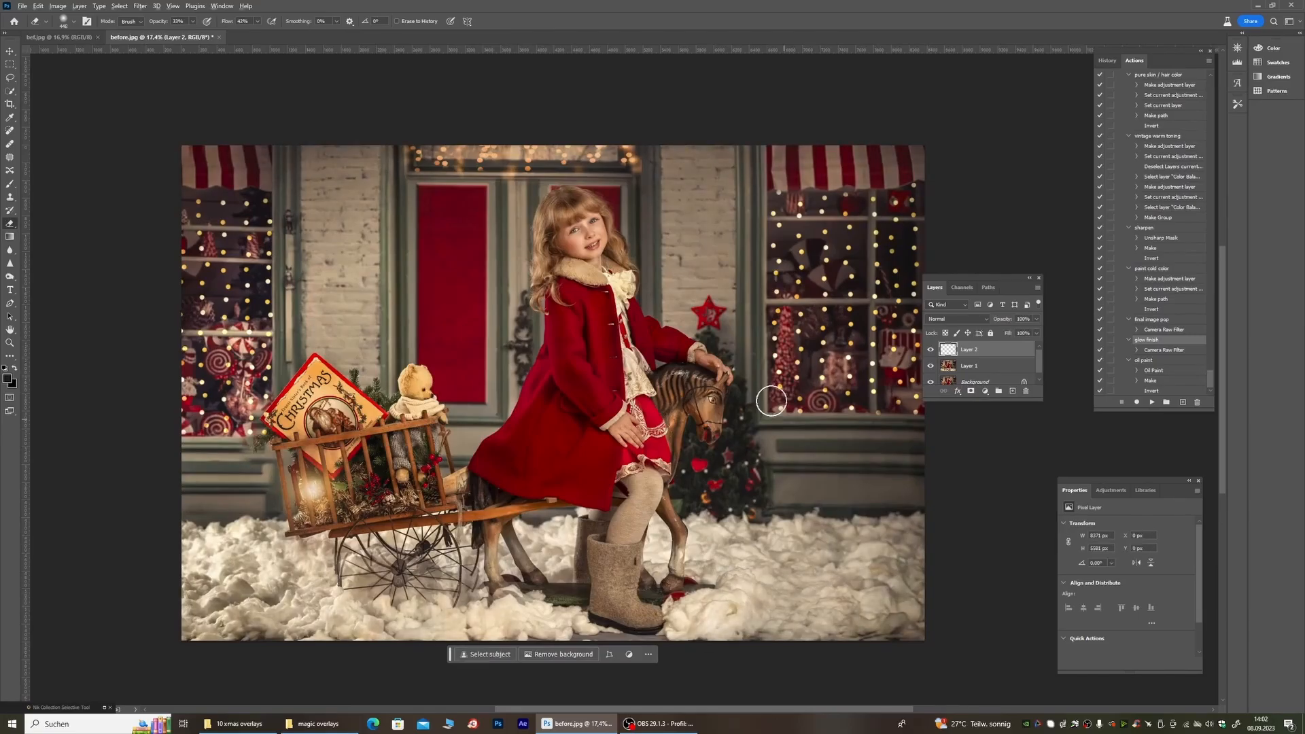
scroll(730, 363, "down", 3)
scroll(595, 455, "up", 3)
scroll(595, 379, "down", 2)
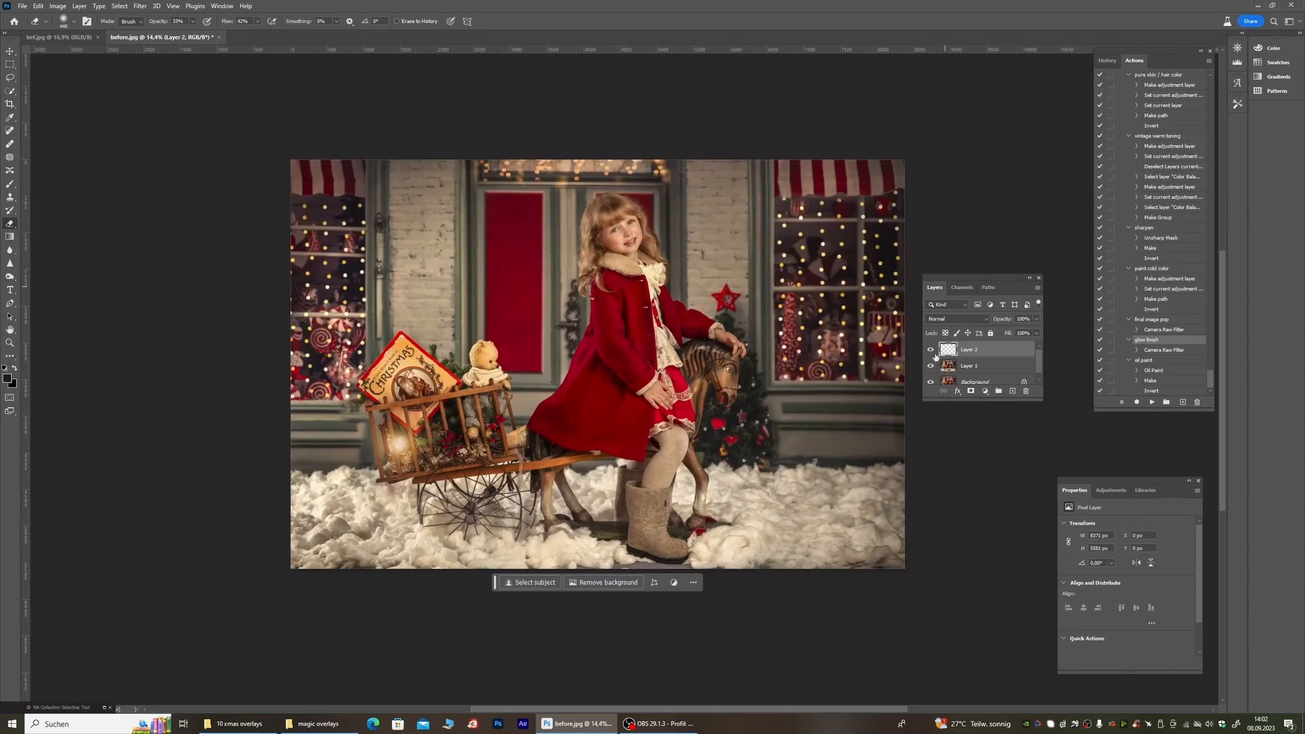
left_click(930, 351)
left_click(930, 350)
Step: Flatten the painted edge layer into the background and duplicate the result onto a new layer
right_click(962, 370)
left_click(1013, 486)
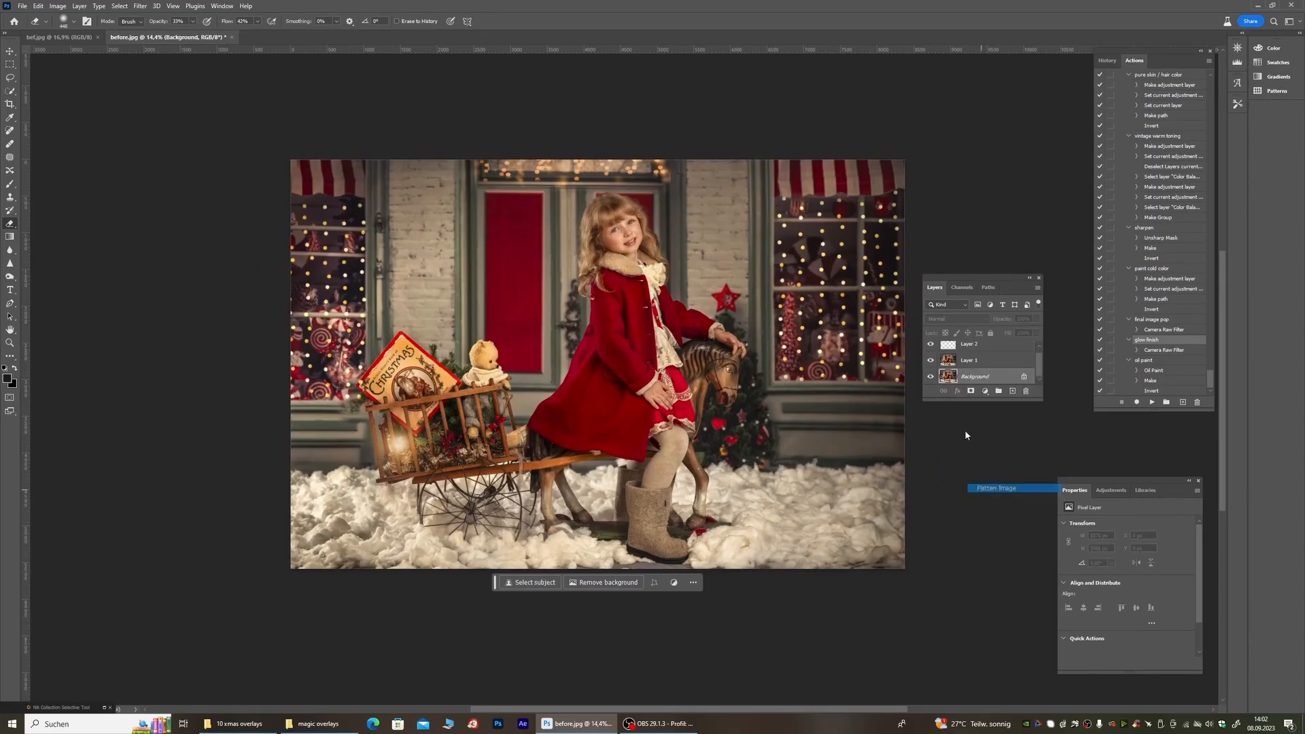
key("ctrl+j")
Step: Enlarge the Spot Healing Brush and retouch the small dark mark on the girl's felt boot
scroll(652, 523, "up", 5)
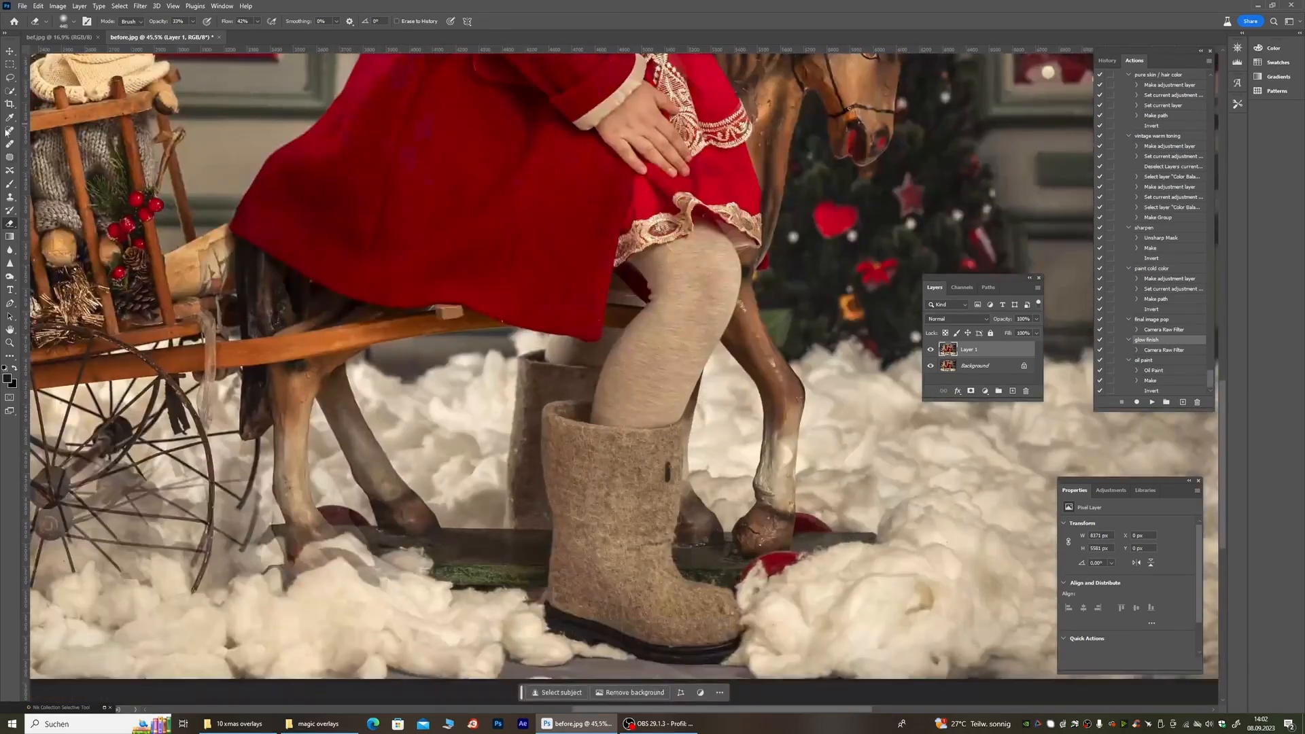
left_click(8, 131)
right_click(684, 503)
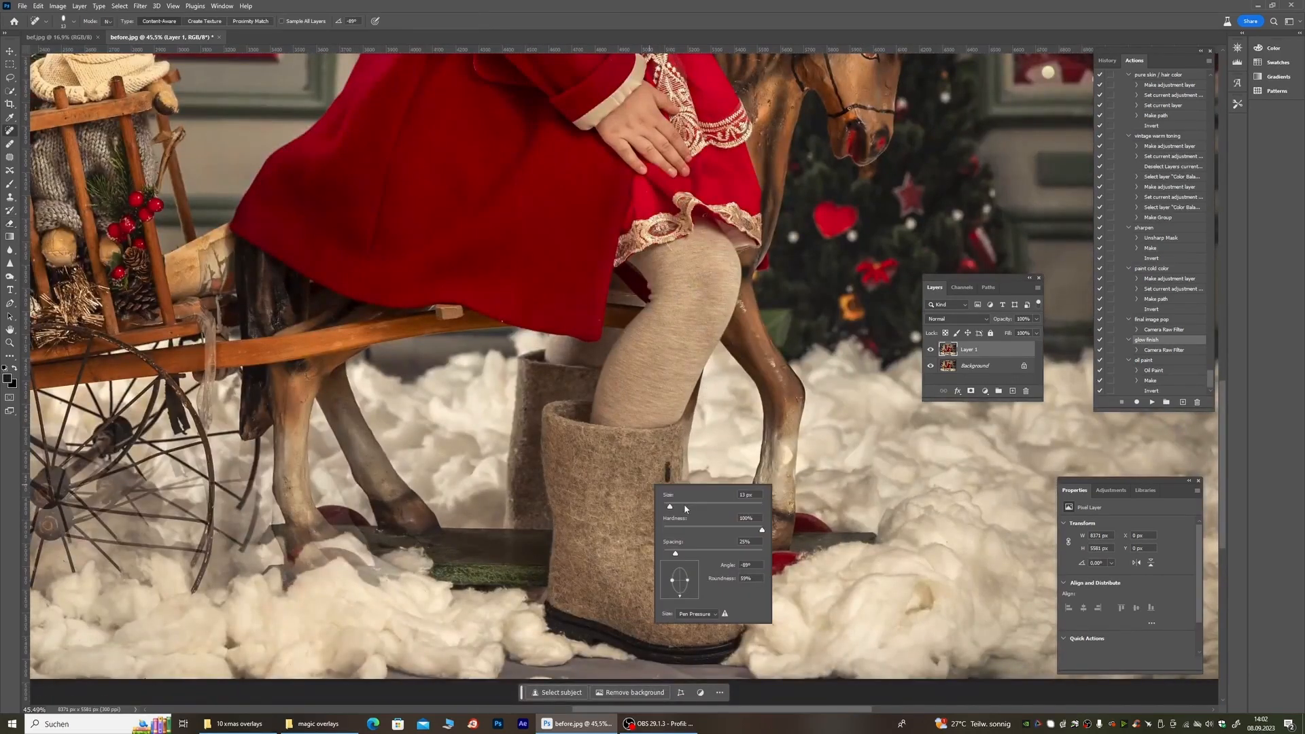
key("Return")
scroll(667, 465, "down", 4)
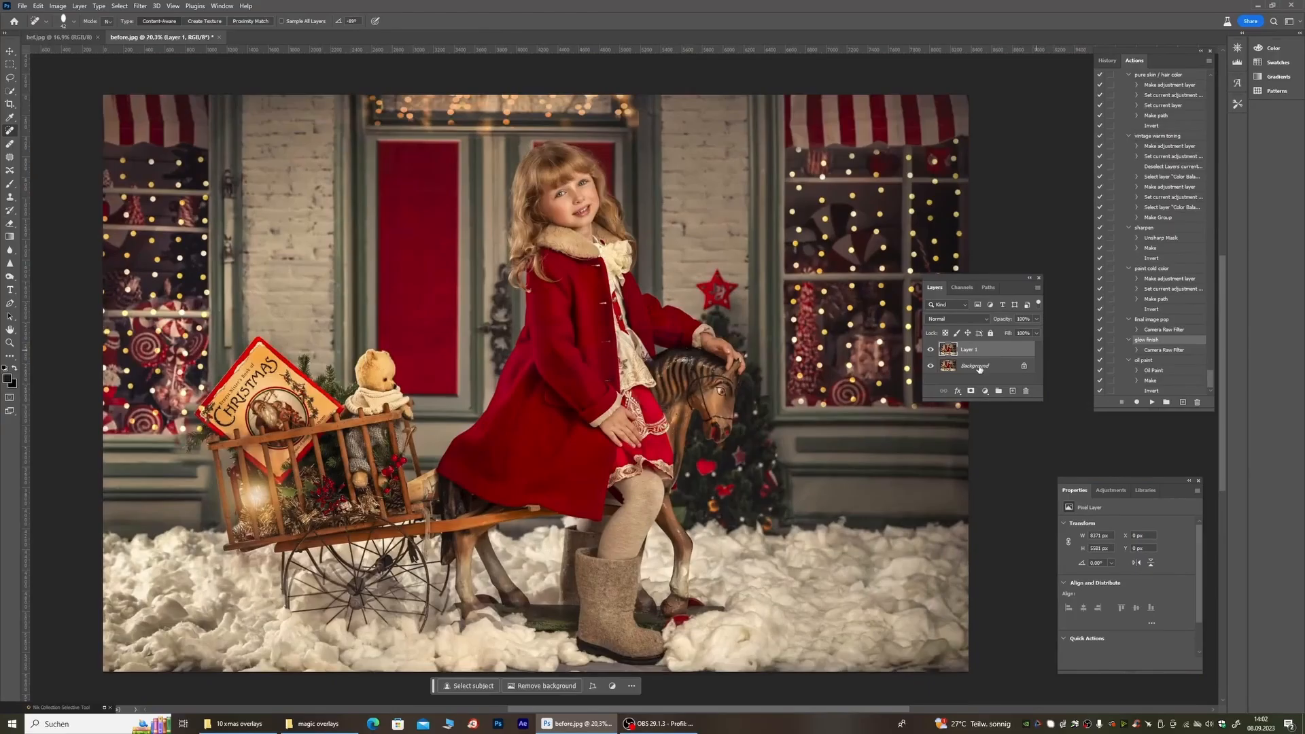
Step: Flatten the healed image and duplicate the background onto a new layer again
right_click(979, 369)
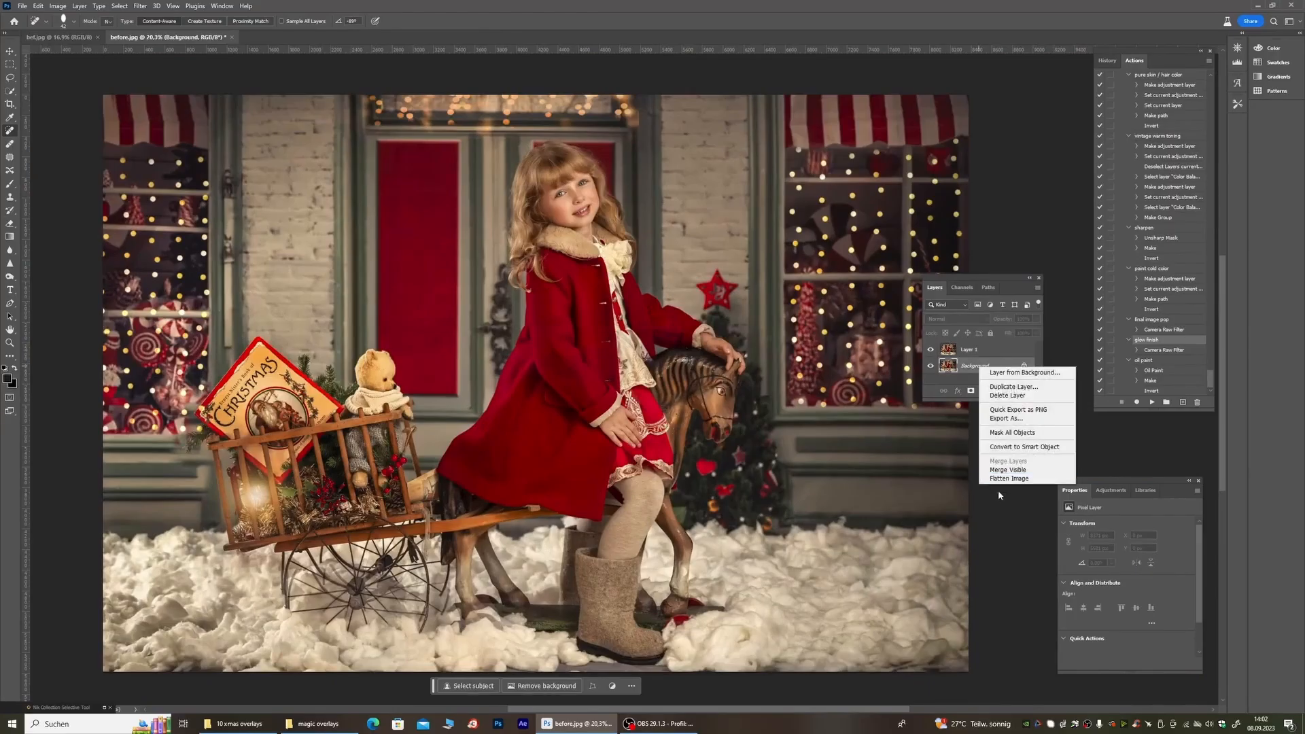
left_click(999, 480)
key("ctrl+j")
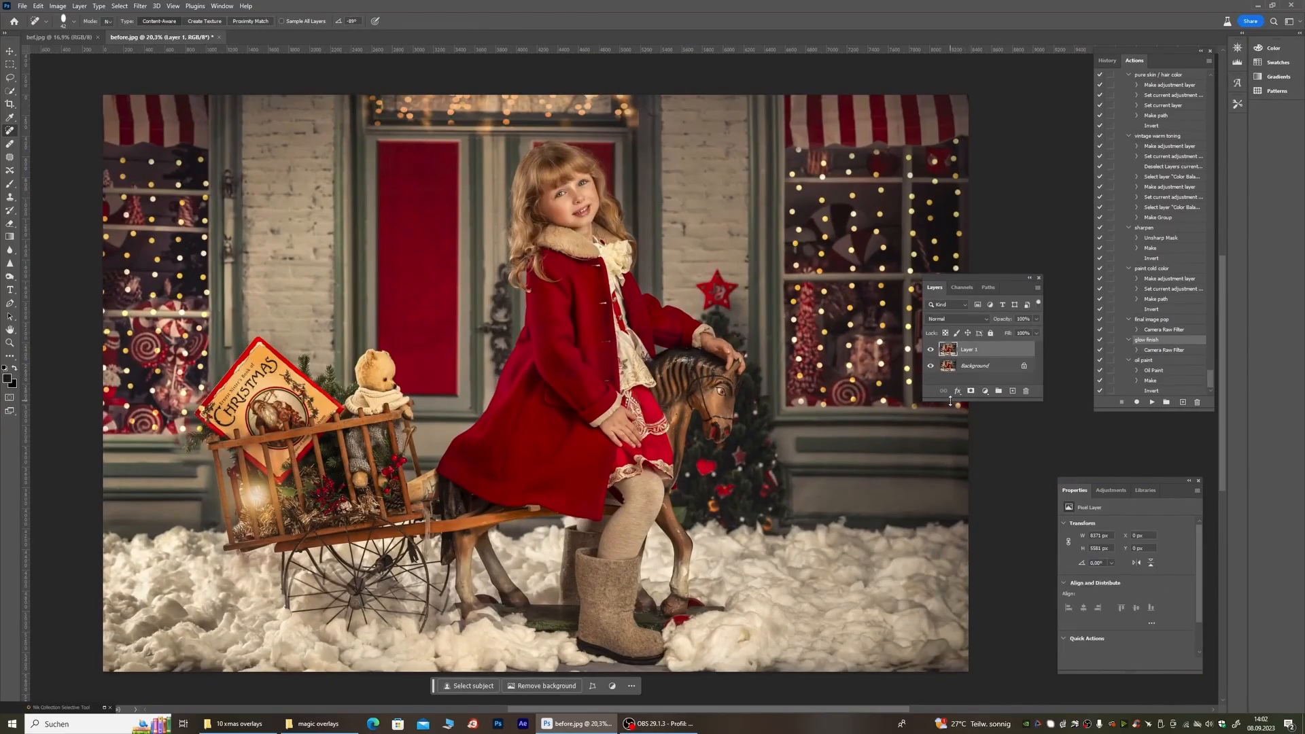
left_click(318, 723)
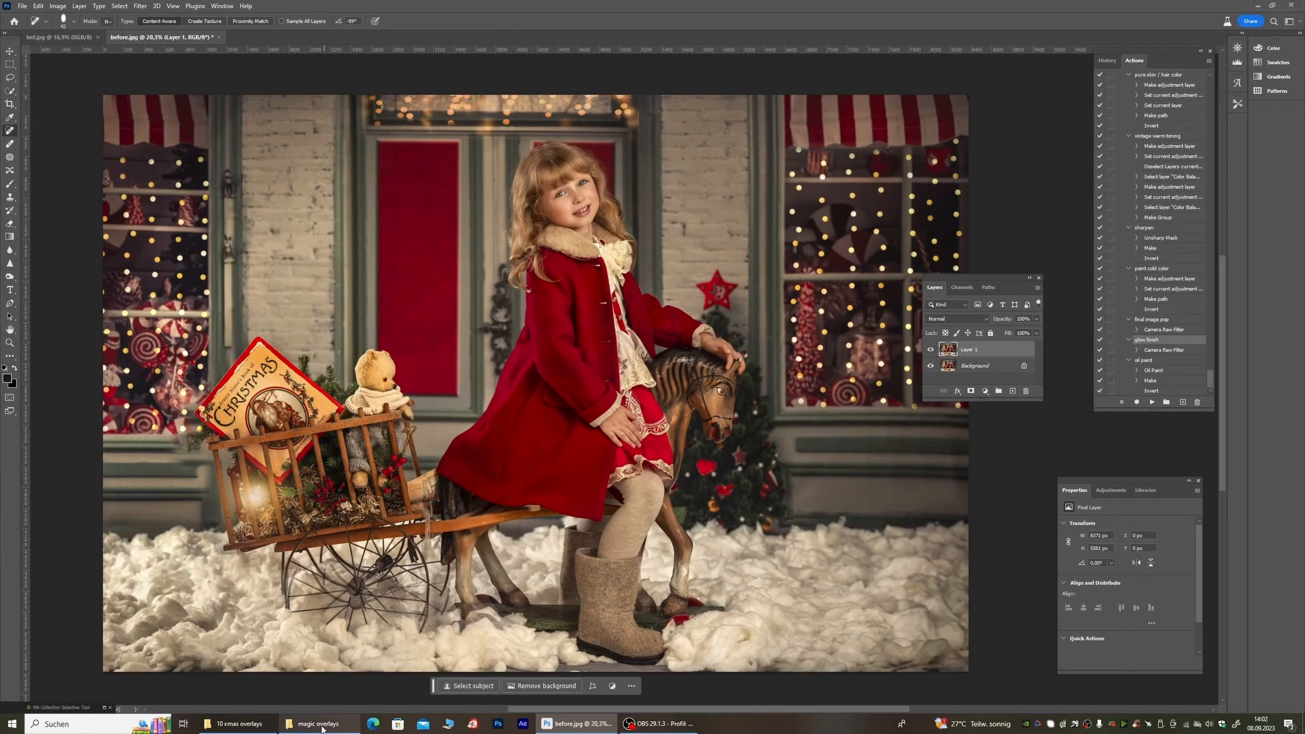
left_click(484, 182)
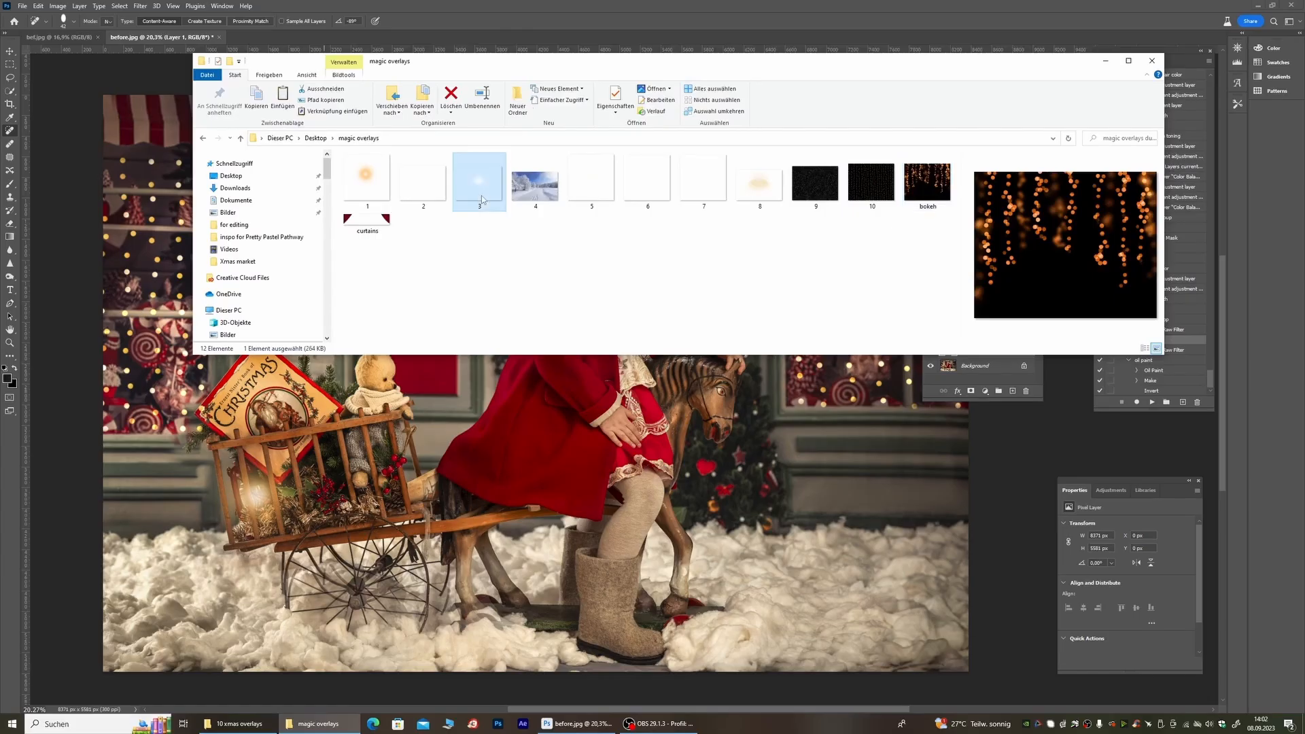
left_click(428, 188)
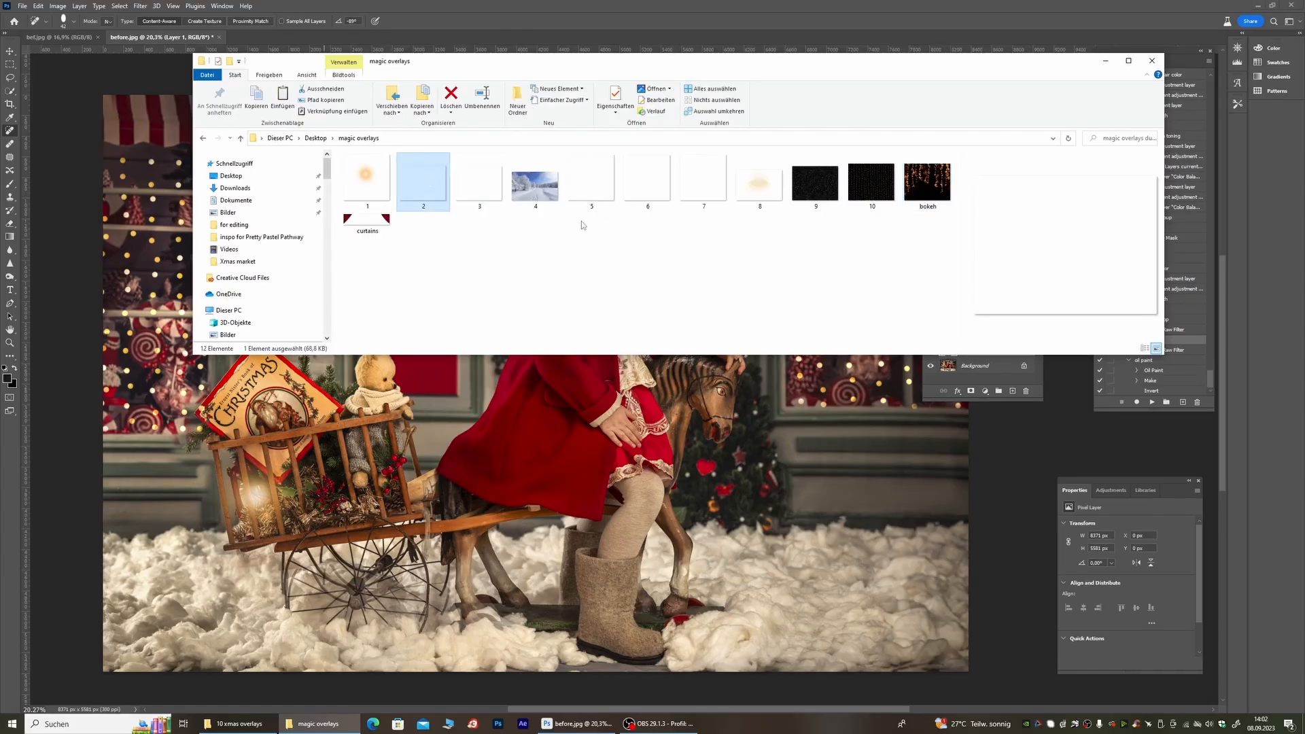
left_click(592, 191)
left_click_drag(424, 187, 668, 471)
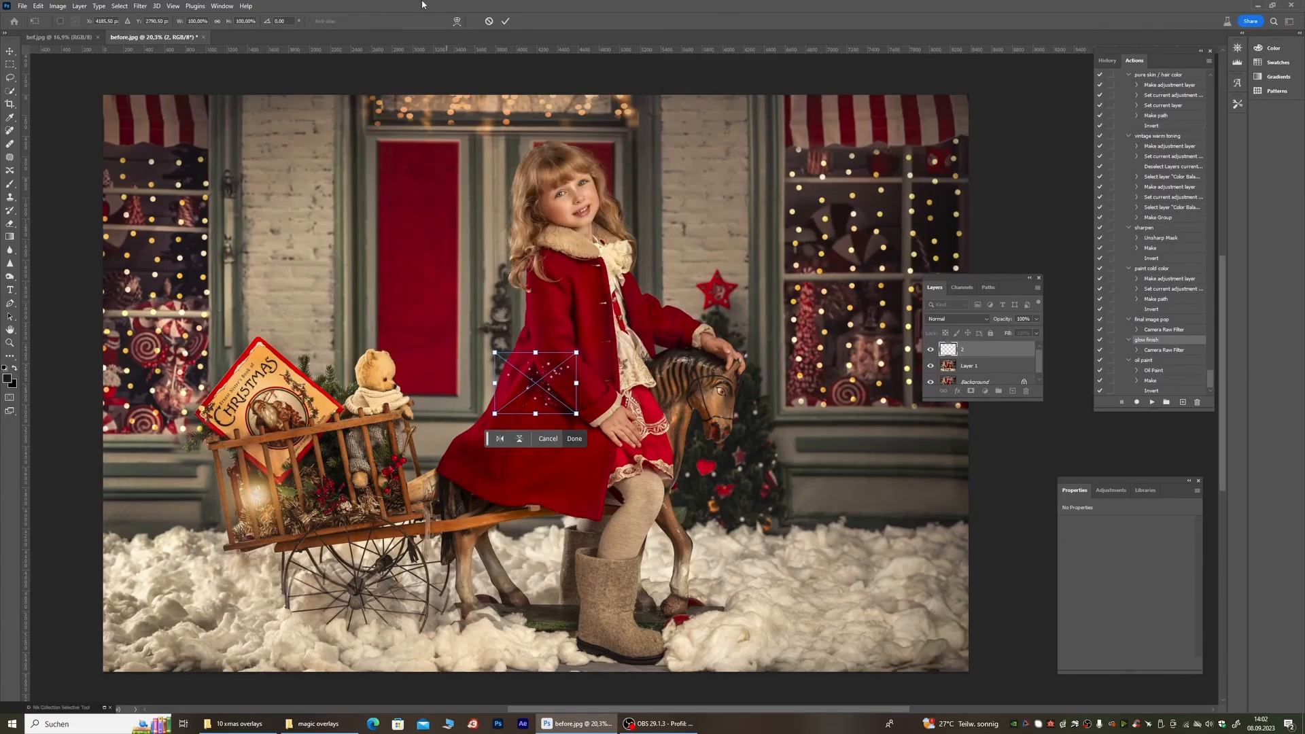
left_click(488, 23)
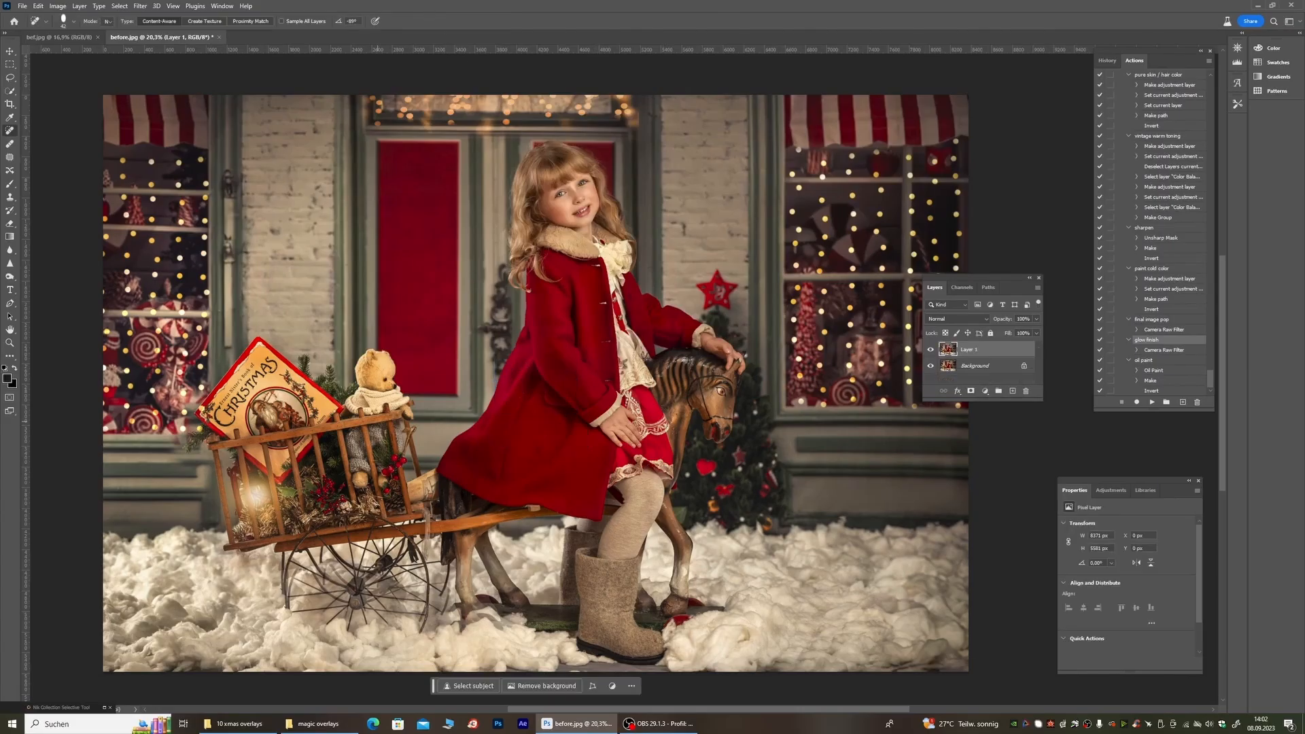
Step: Look through the 10 xmas overlays and magic overlays folders for an overlay that suits the portrait
left_click(245, 724)
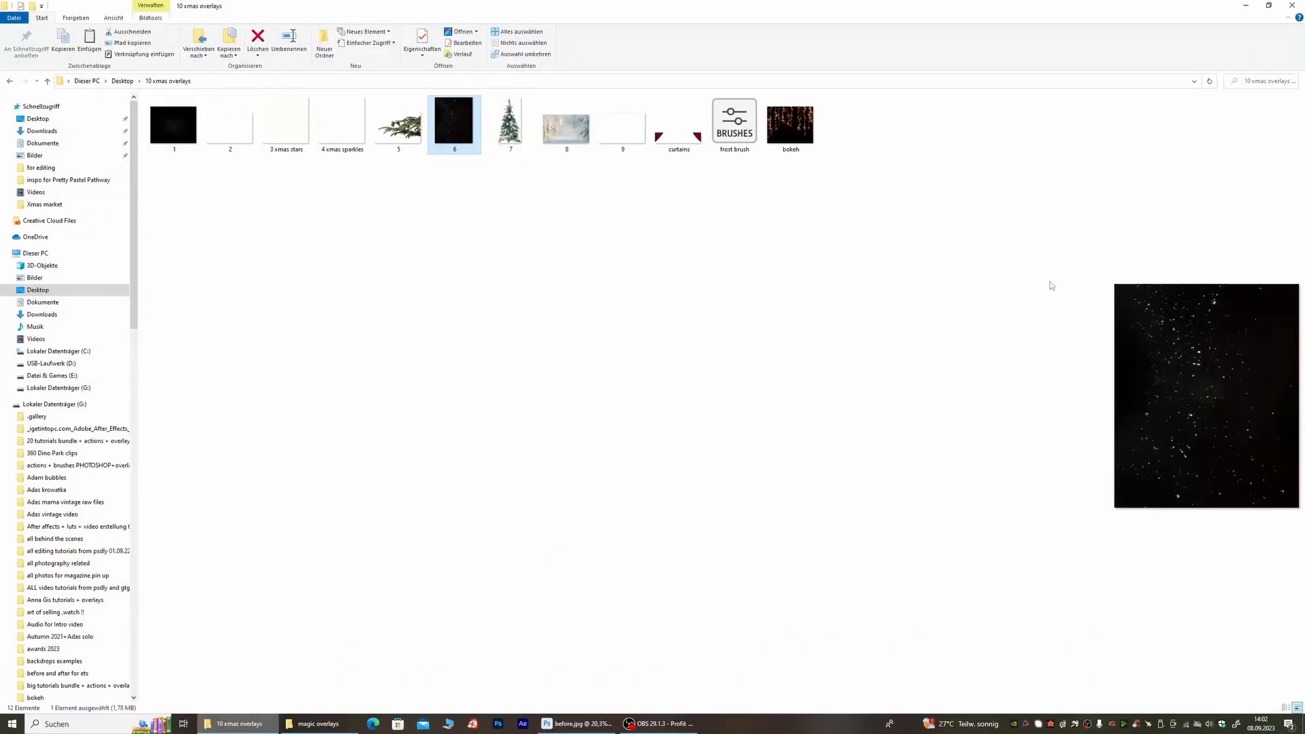
left_click(1268, 5)
left_click(816, 181)
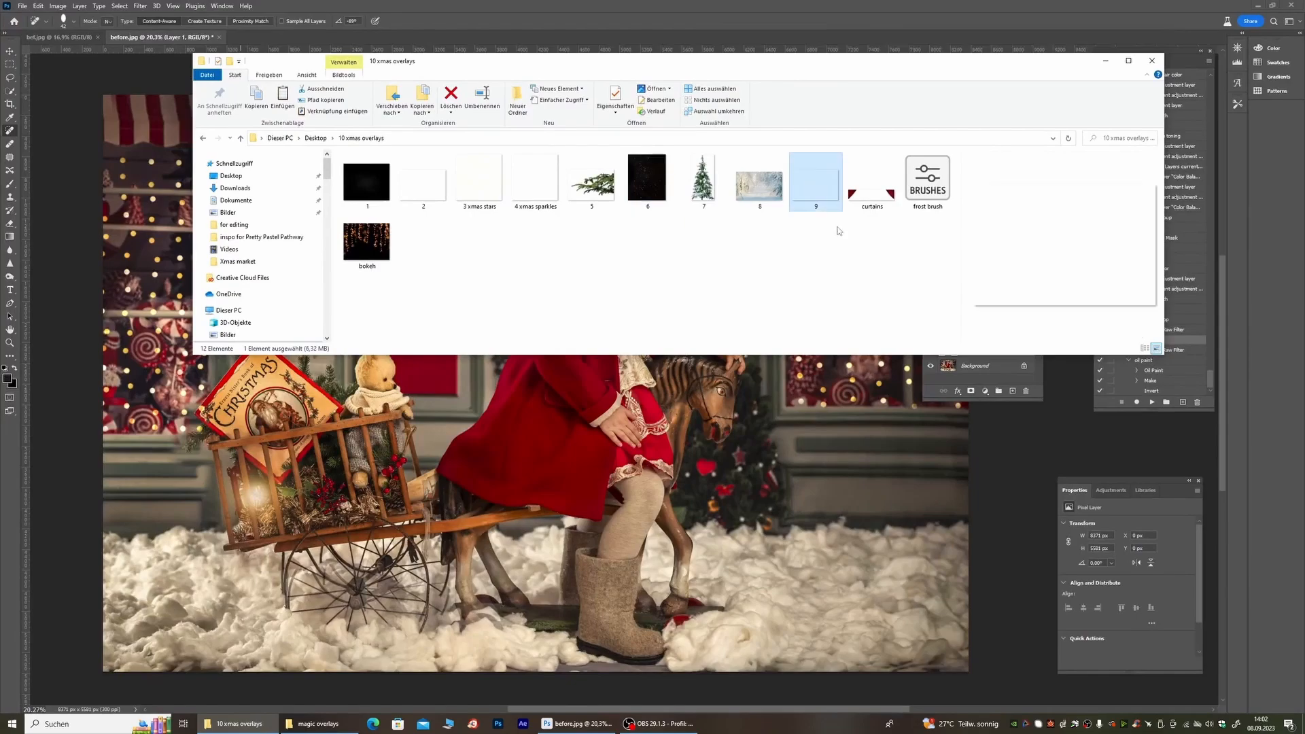
left_click(433, 198)
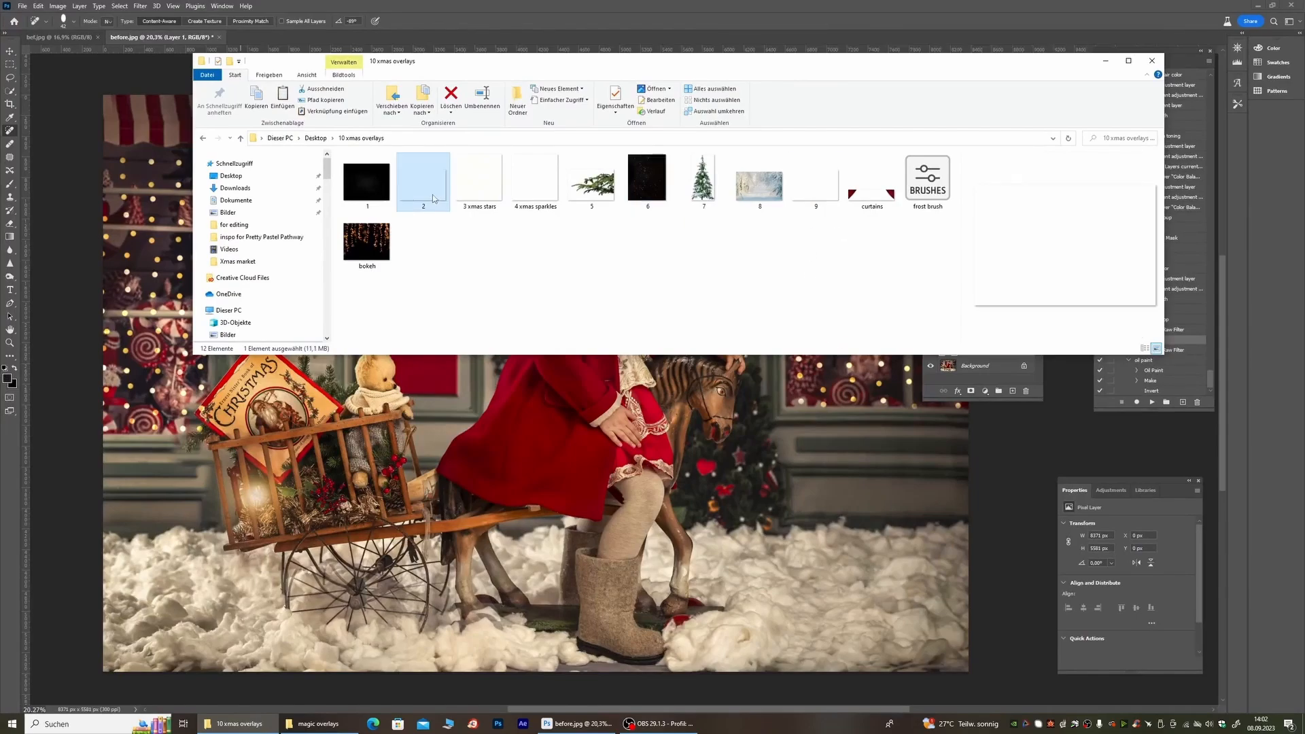
left_click(213, 726)
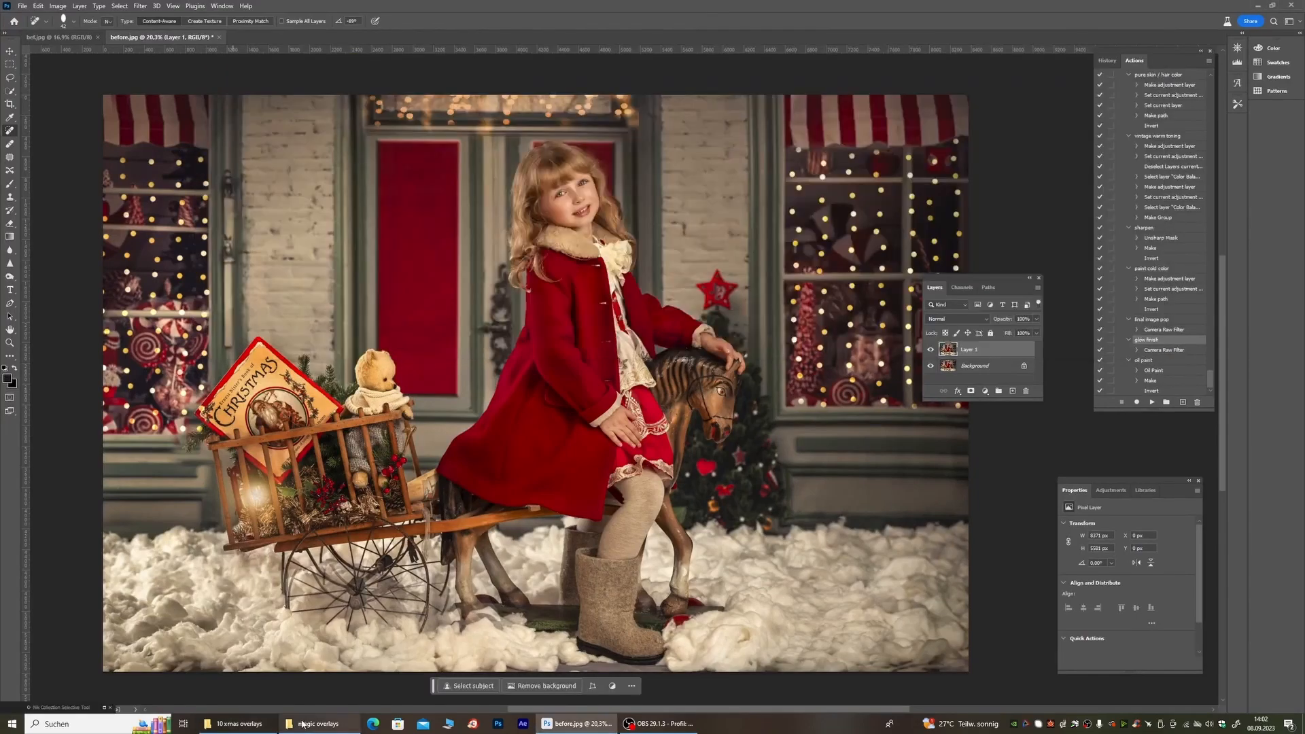
left_click(318, 724)
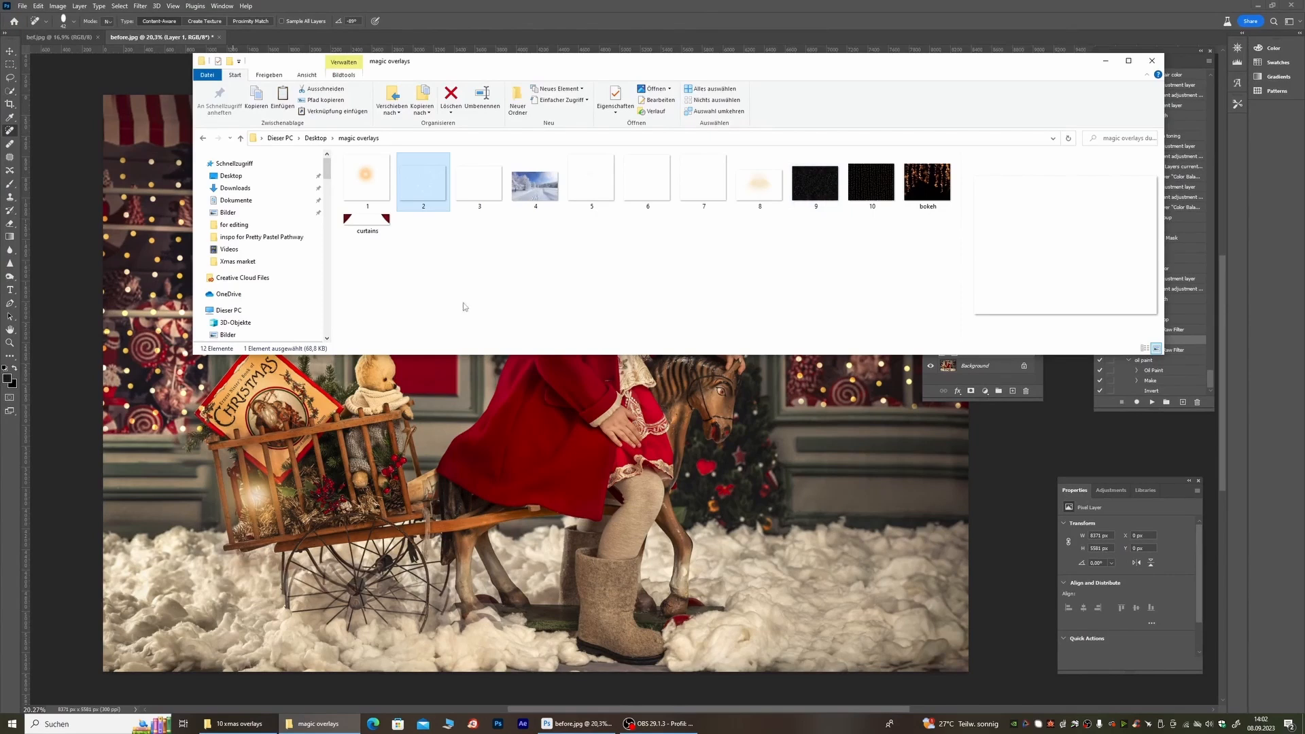
left_click(318, 723)
left_click(238, 723)
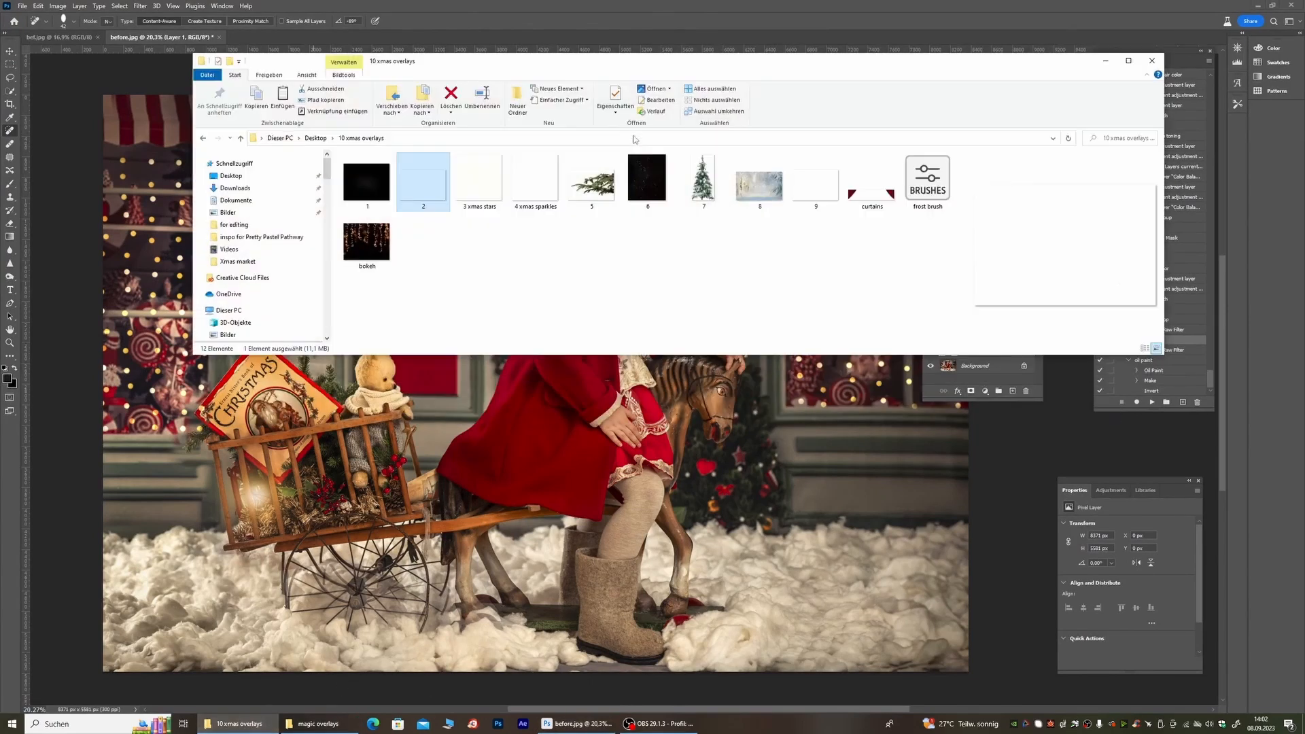
left_click(532, 179)
left_click_drag(479, 182, 651, 460)
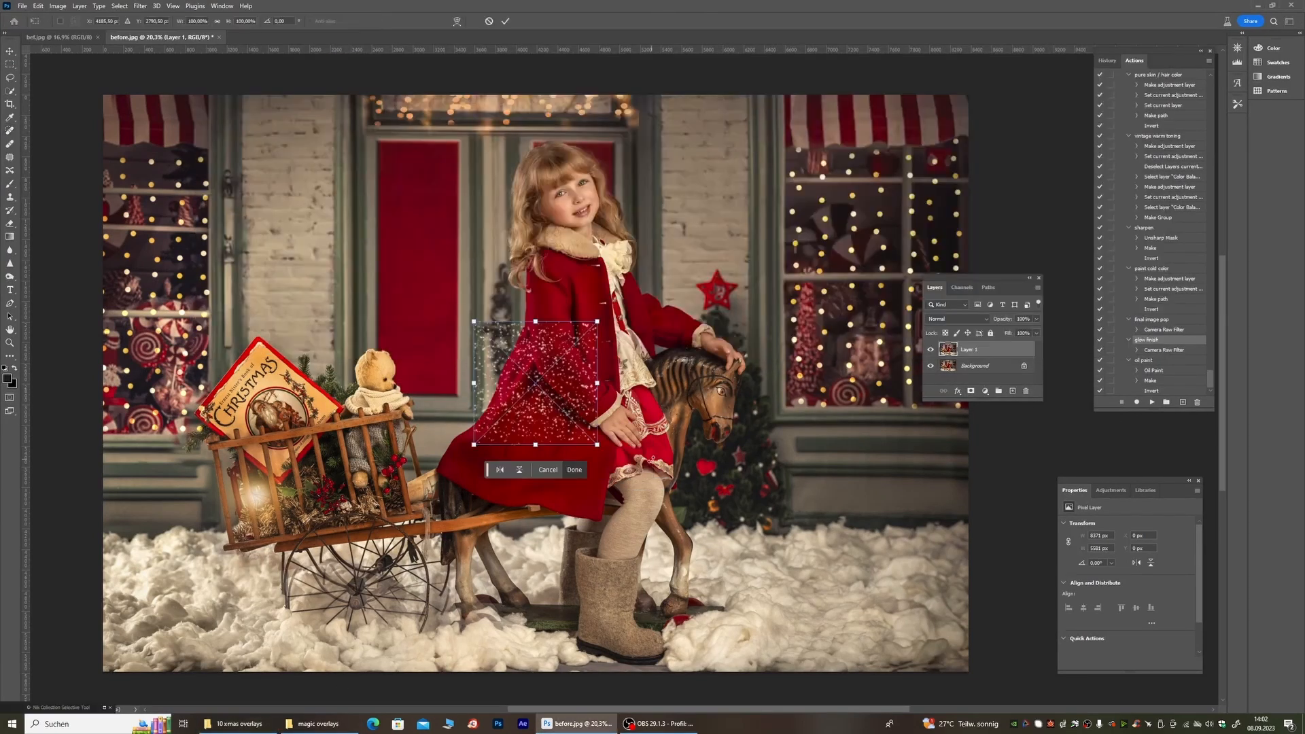
left_click(487, 22)
Step: Place the 4 xmas sparkles overlay, shrink it, rotate it about 90° and position it over the Christmas tree
left_click(238, 724)
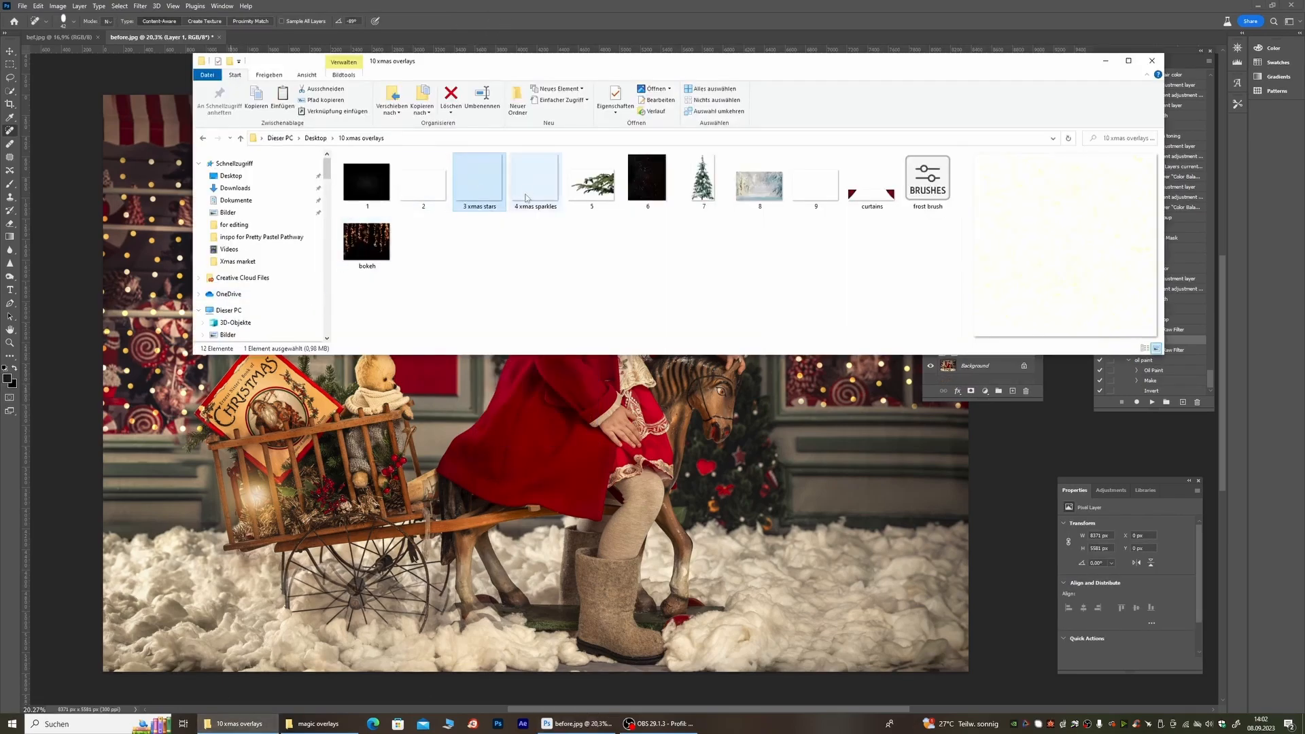
left_click_drag(527, 198, 419, 230)
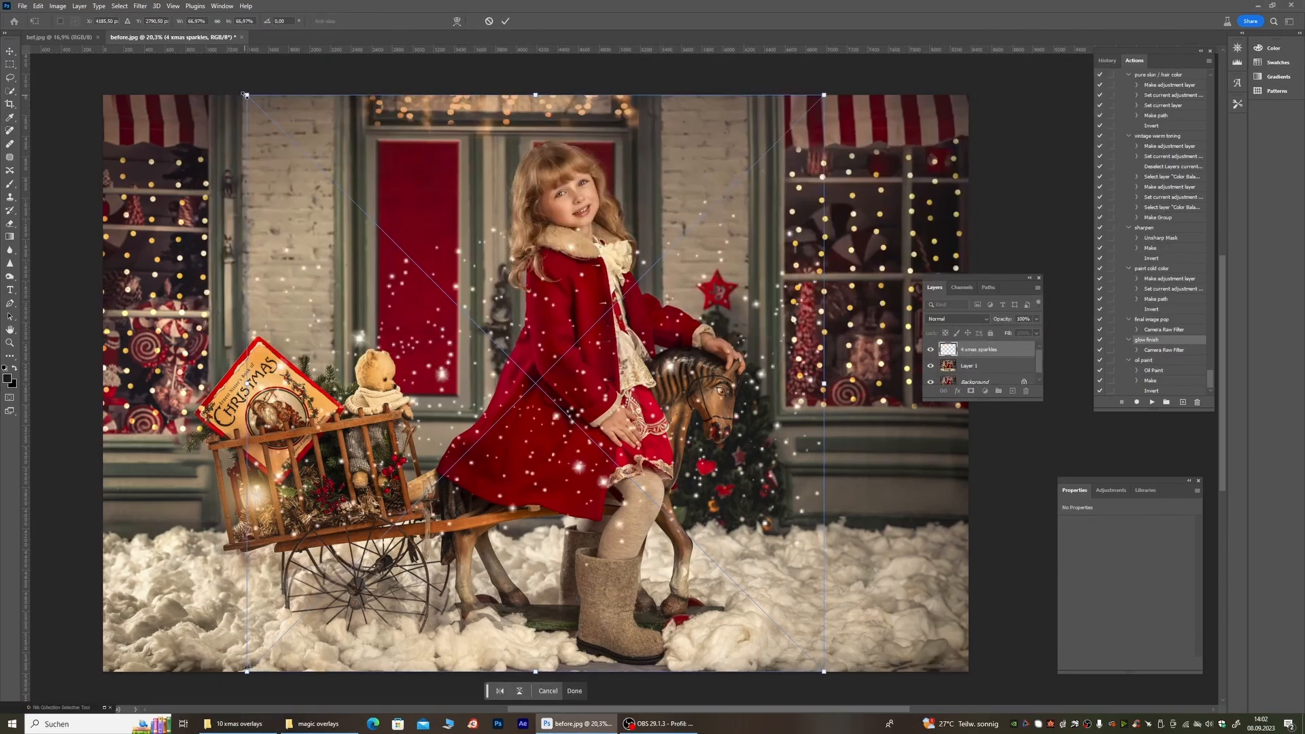
left_click_drag(245, 95, 520, 353)
left_click_drag(497, 551, 640, 349)
left_click_drag(715, 477, 768, 419)
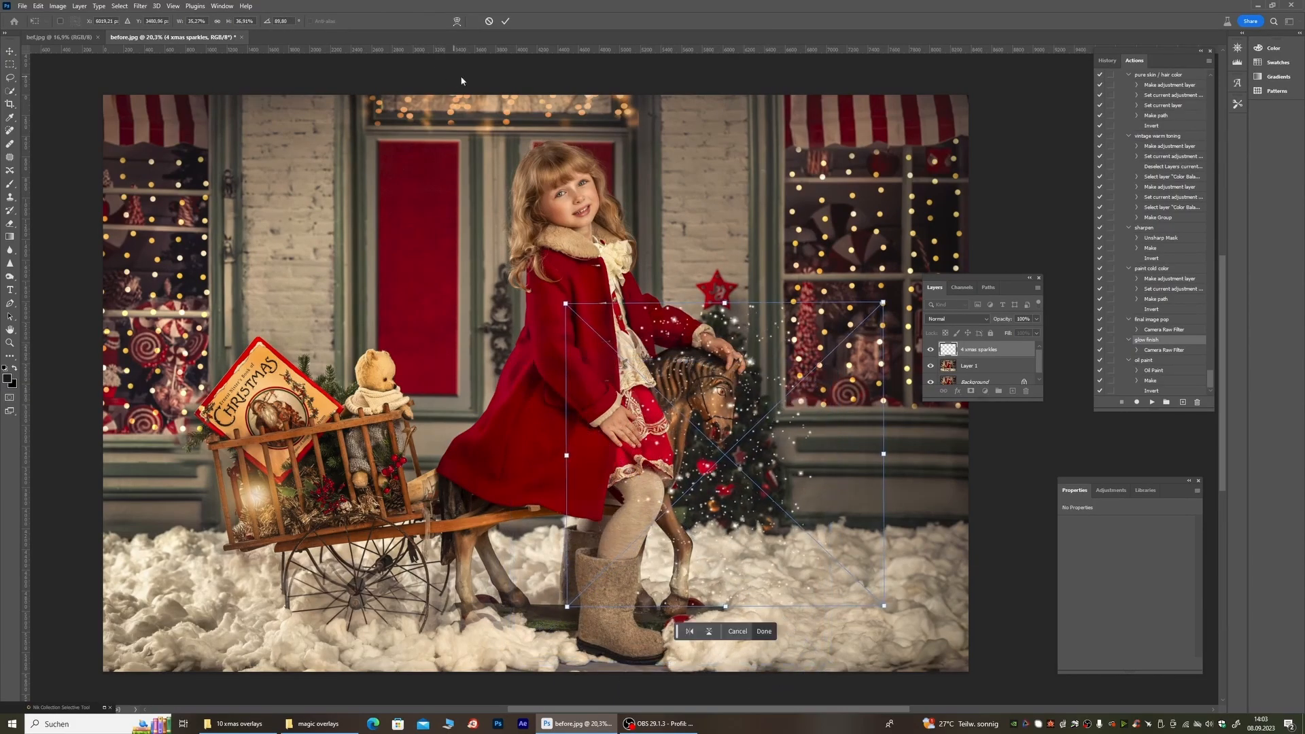
left_click(504, 23)
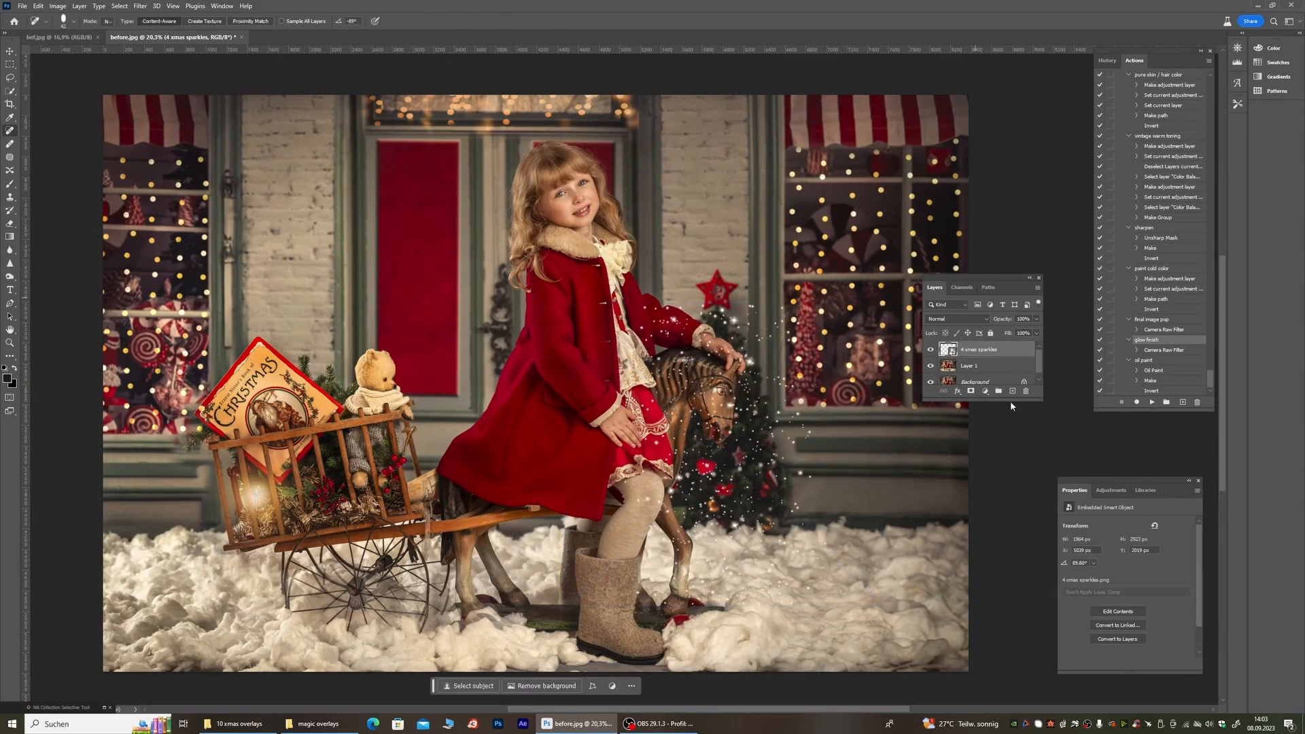
Step: Mask the sparkles layer and paint out the sparkles on the girl's sleeve, hand and dress with black at 100% brush opacity and flow
left_click(971, 391)
key("b")
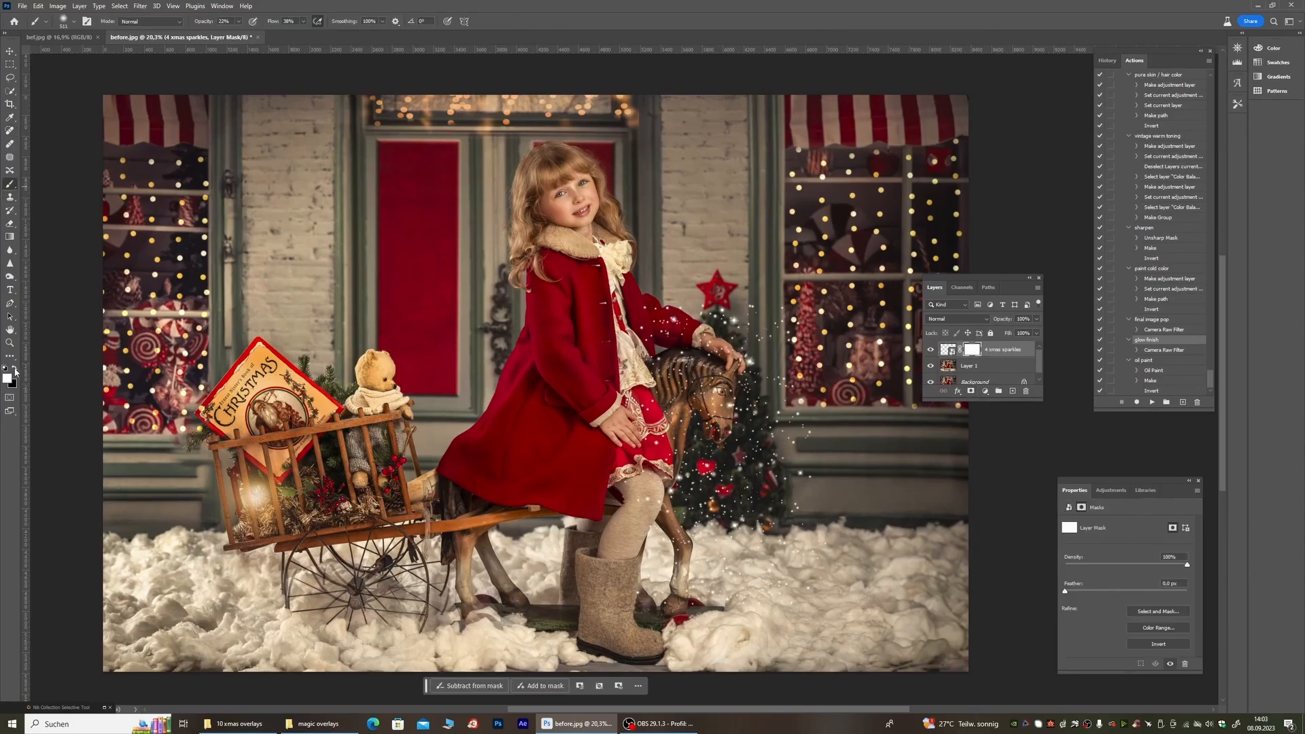
scroll(584, 342, "up", 2)
left_click(237, 23)
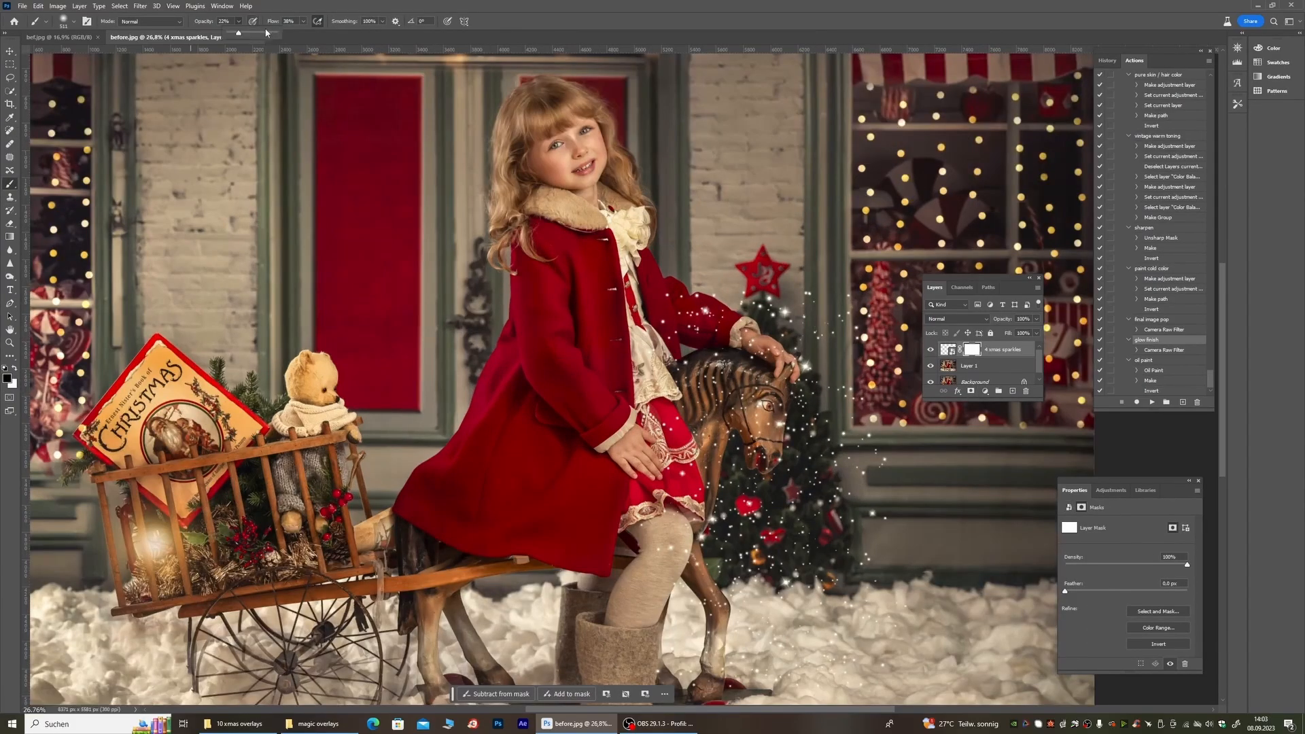
left_click(303, 22)
left_click_drag(311, 34, 342, 34)
left_click_drag(700, 334, 766, 345)
mouse_move(655, 477)
left_mouse_down()
mouse_move(676, 537)
mouse_move(659, 617)
mouse_move(647, 520)
mouse_move(668, 453)
left_mouse_up()
scroll(551, 425, "down", 3)
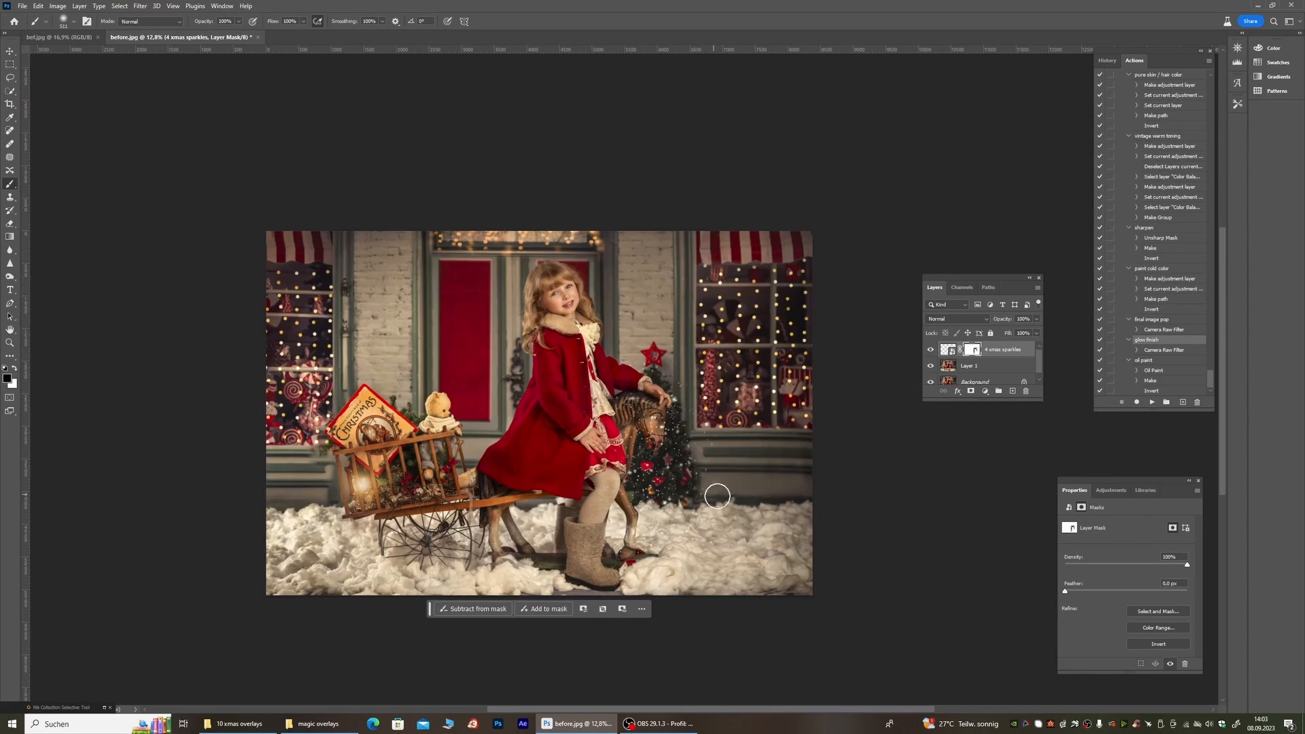
Step: Paint with a smaller white brush on the mask to restore sparkles on the upper tree beside the girl's hand
scroll(650, 372, "up", 3)
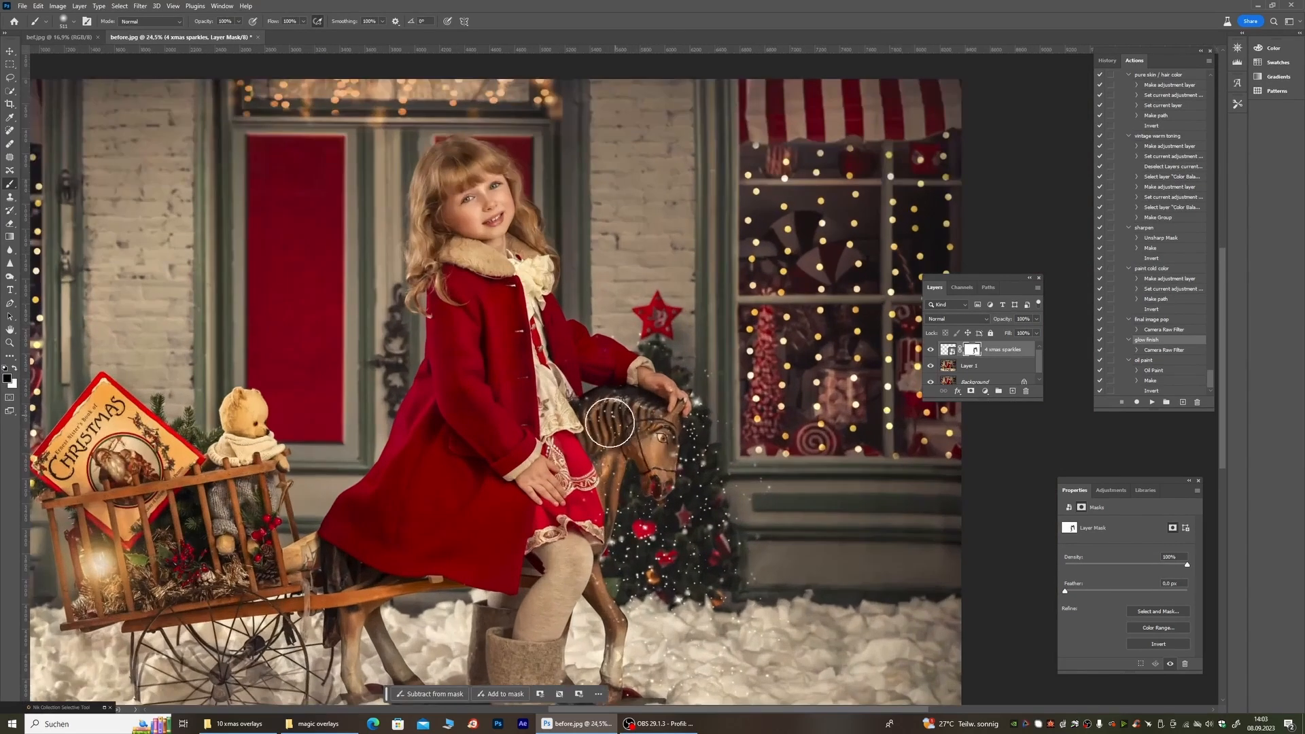
left_click(14, 370)
right_click(429, 320)
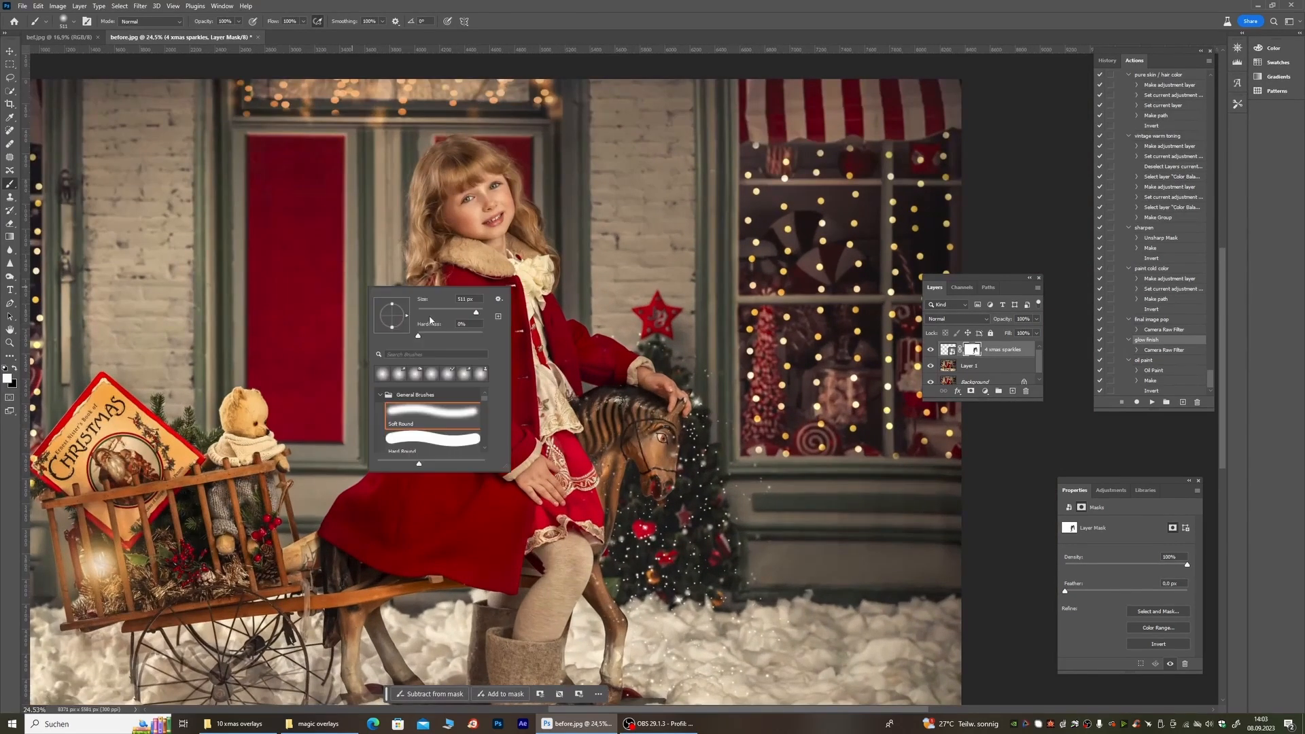
left_click(666, 369)
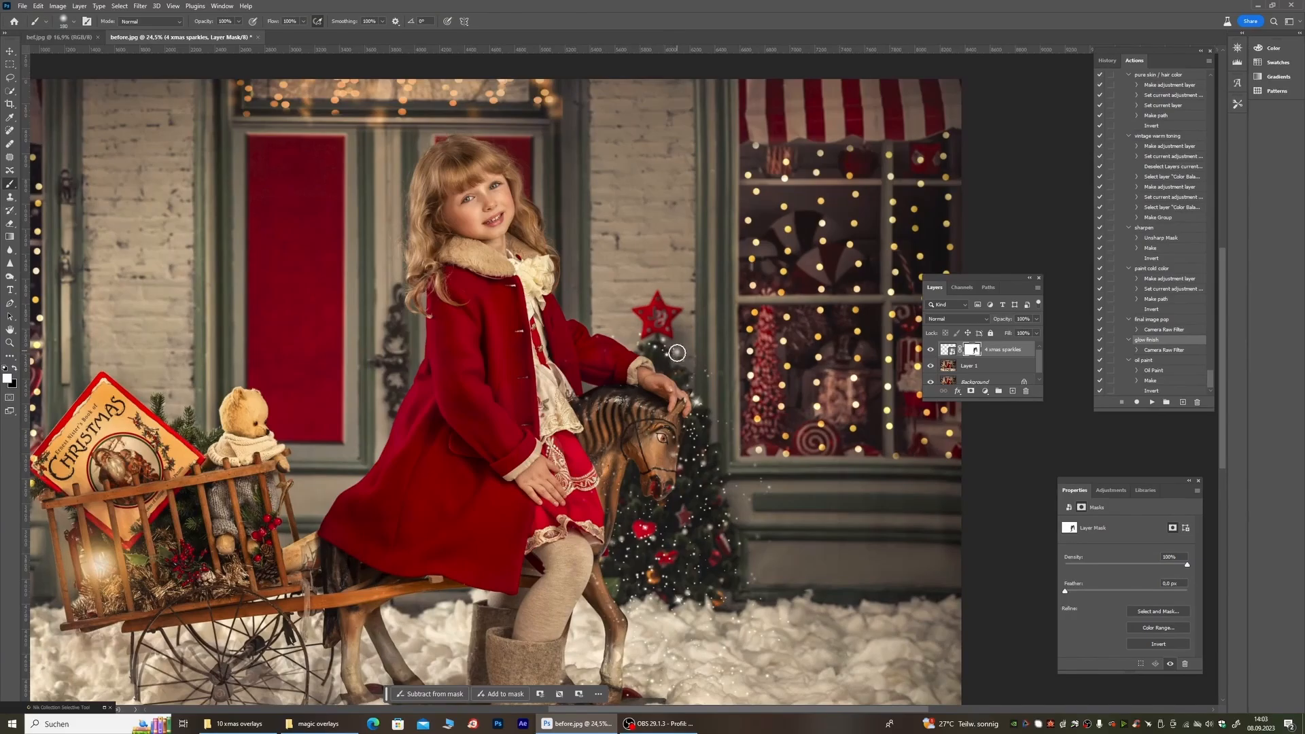
scroll(677, 352, "down", 3)
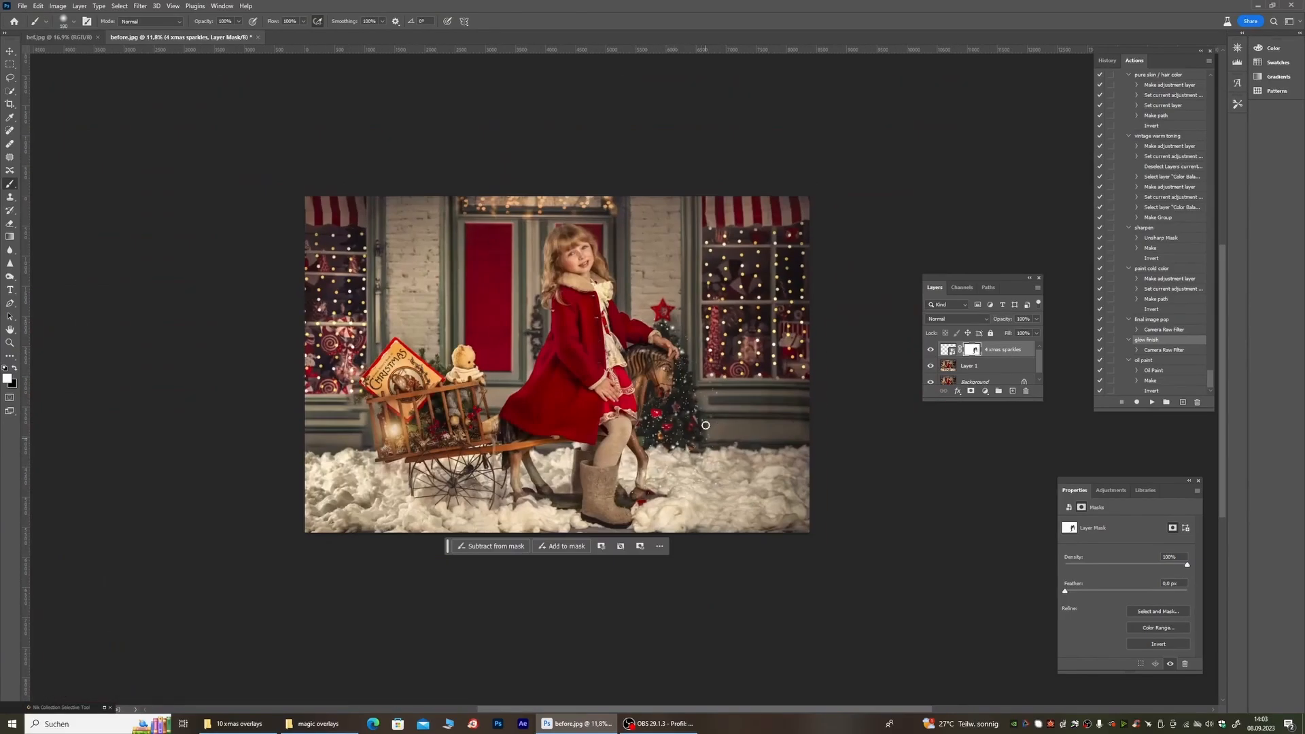
scroll(548, 312, "up", 1)
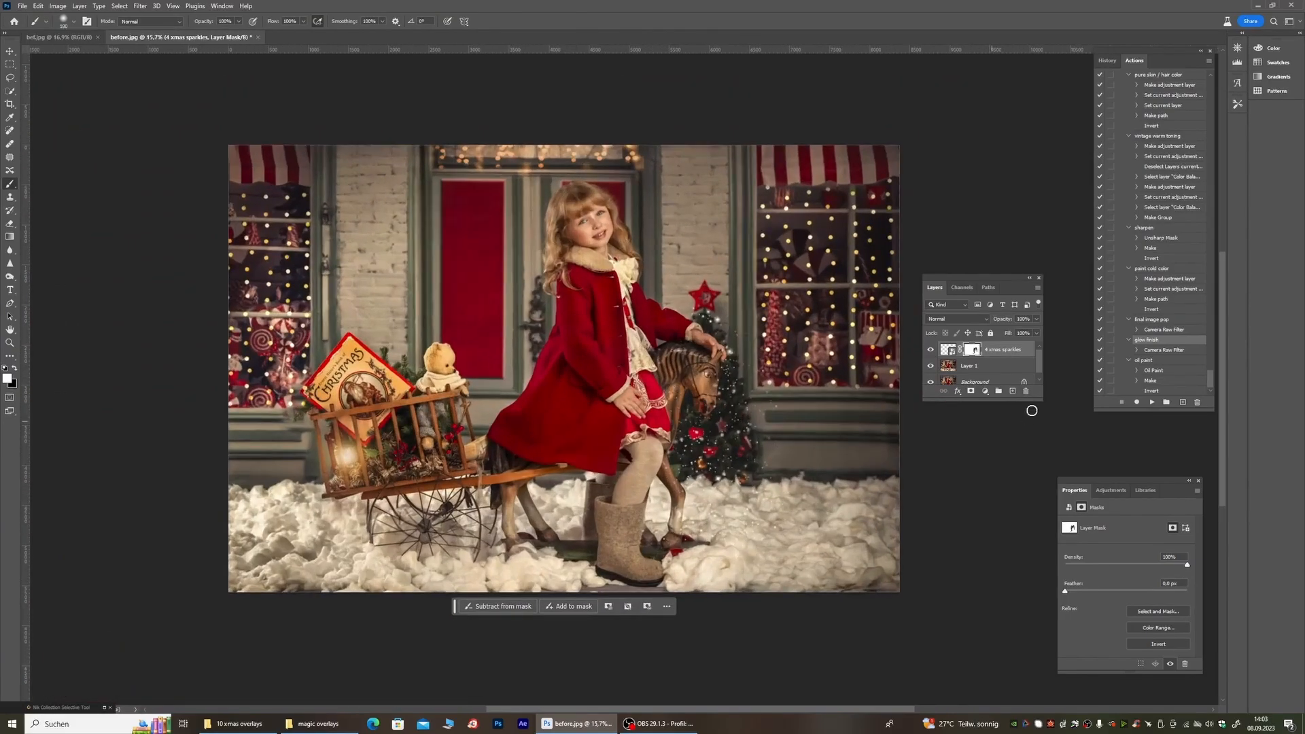
Step: Flatten the sparkles into the background and duplicate the result onto a new layer
right_click(991, 378)
left_click(1019, 485)
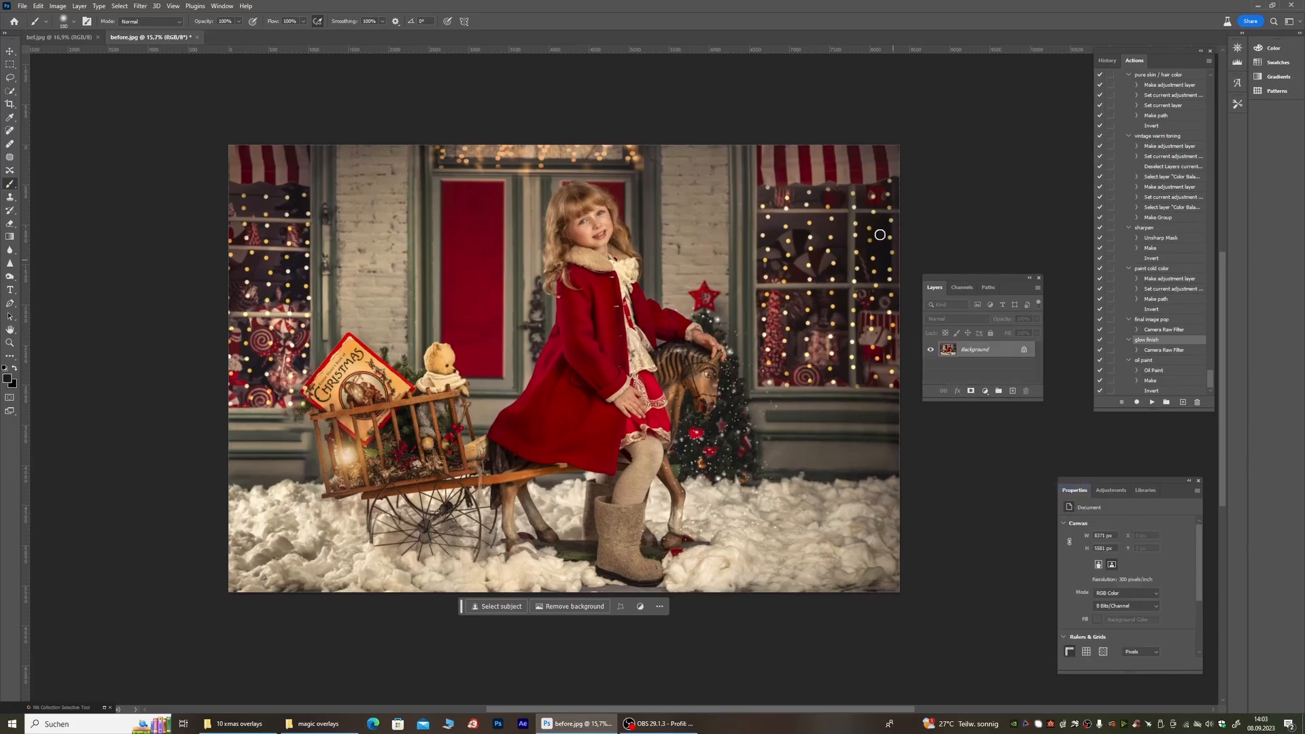
key("ctrl+j")
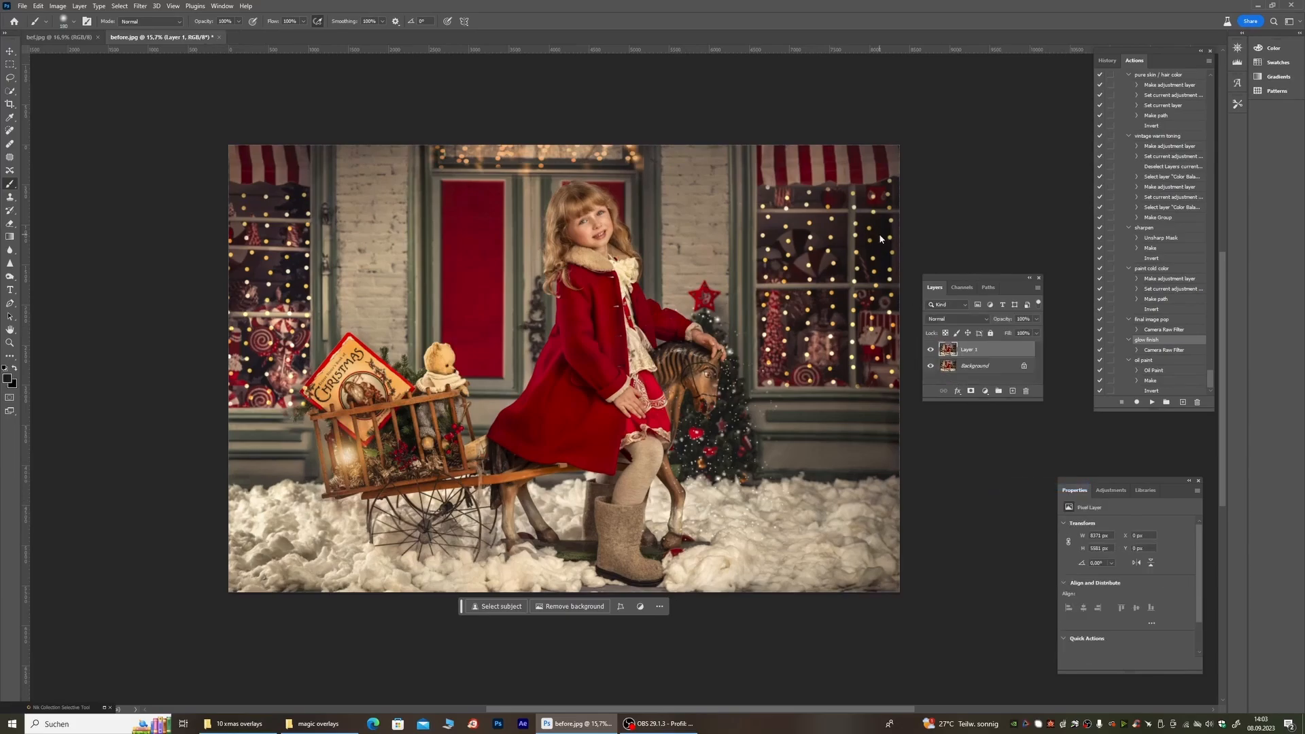
Step: Place snow overlay 9 from the 10 xmas overlays folder and stretch it on all sides to cover the whole photo
left_click(316, 723)
left_click(816, 194)
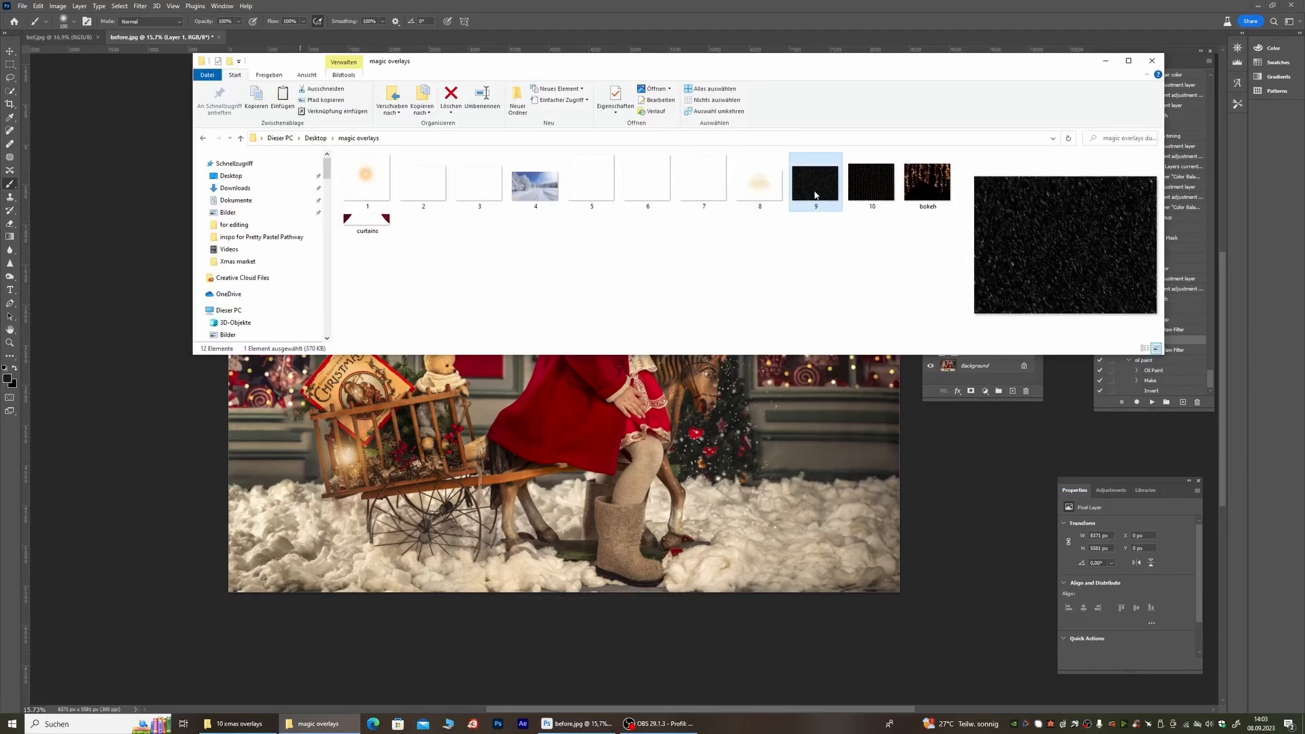
left_click(239, 724)
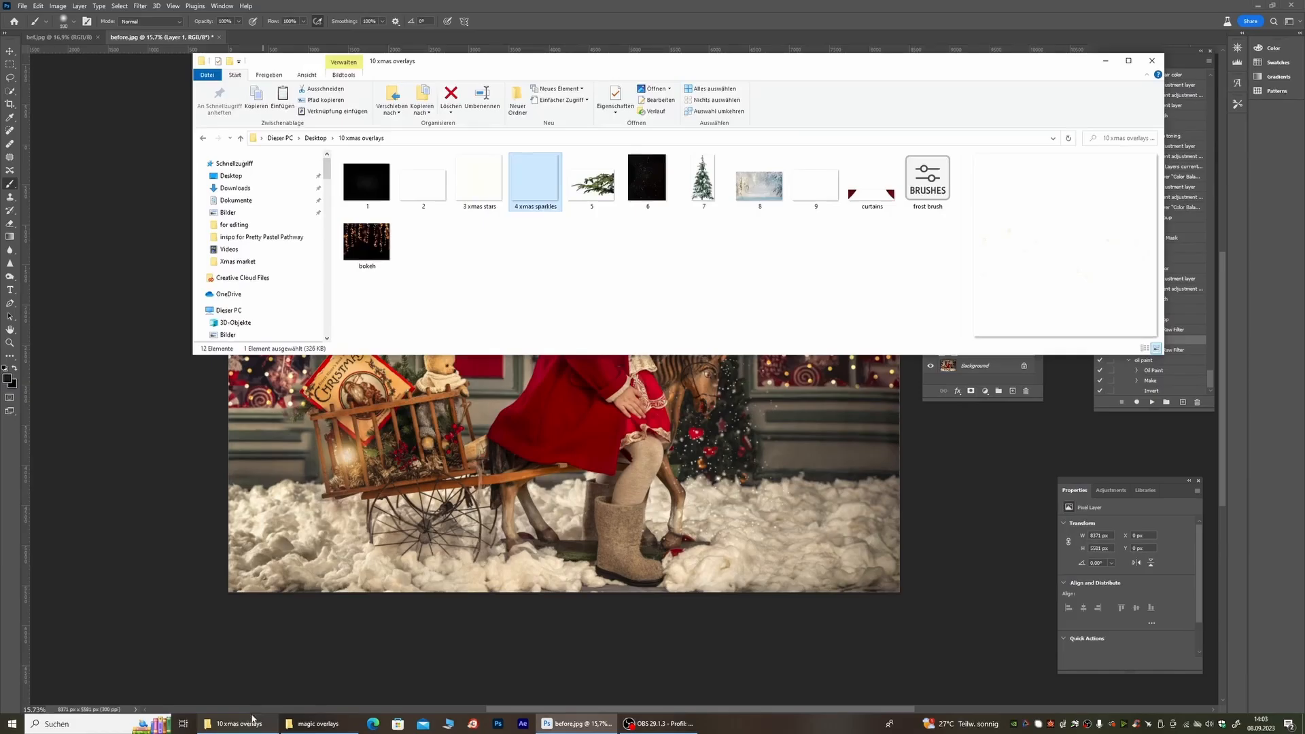
left_click(817, 195)
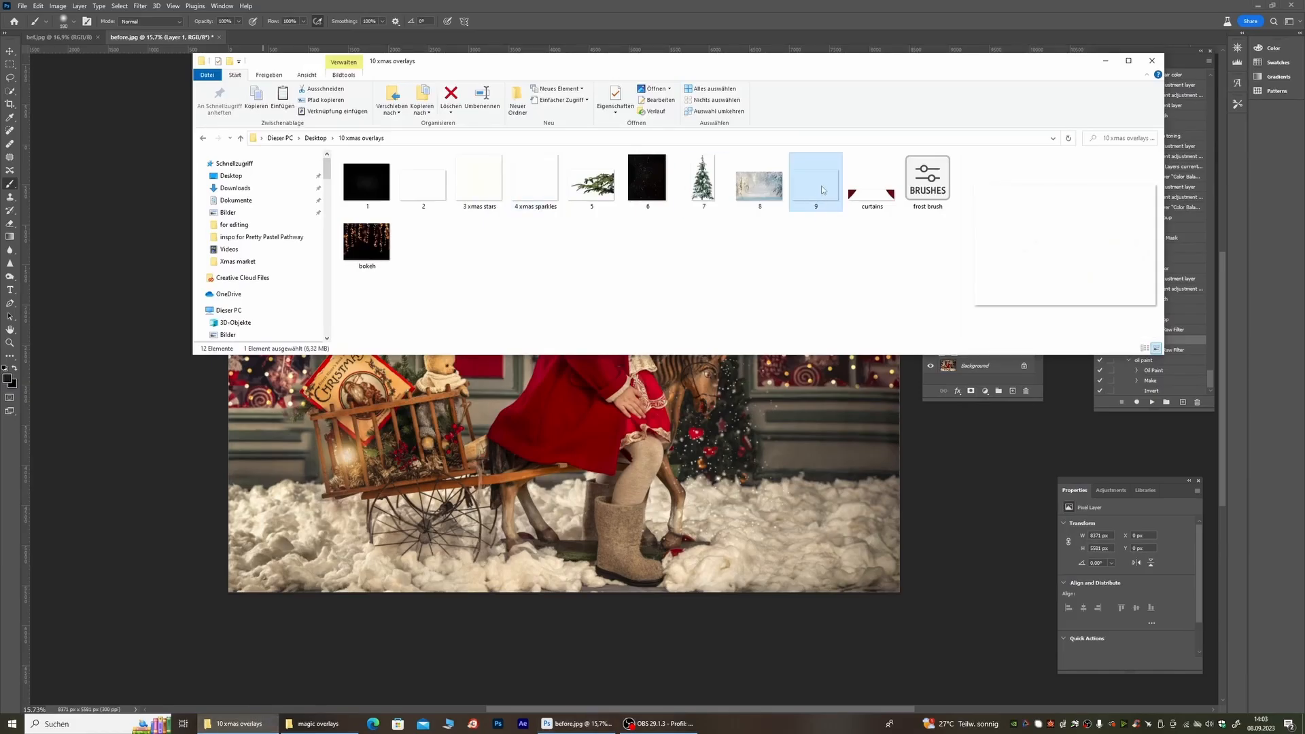
left_click_drag(573, 475, 573, 476)
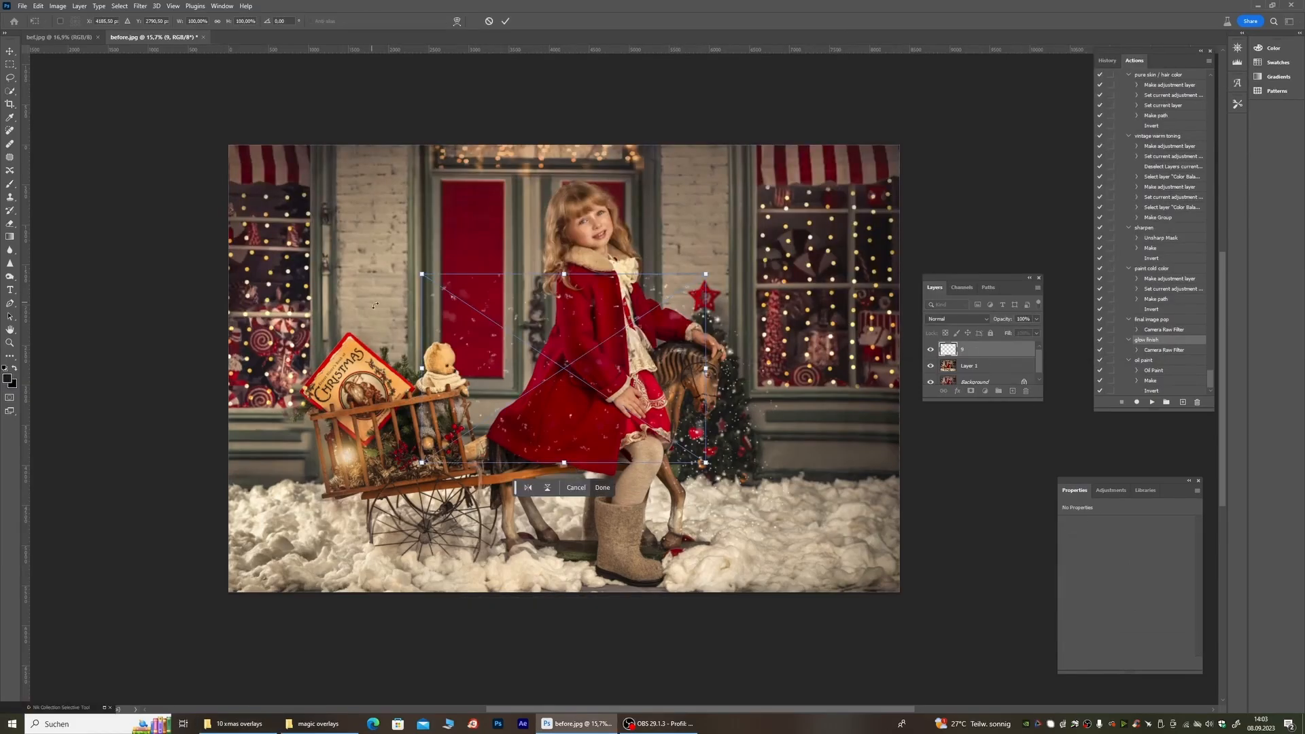
left_click_drag(422, 368, 229, 367)
left_click_drag(707, 363, 903, 367)
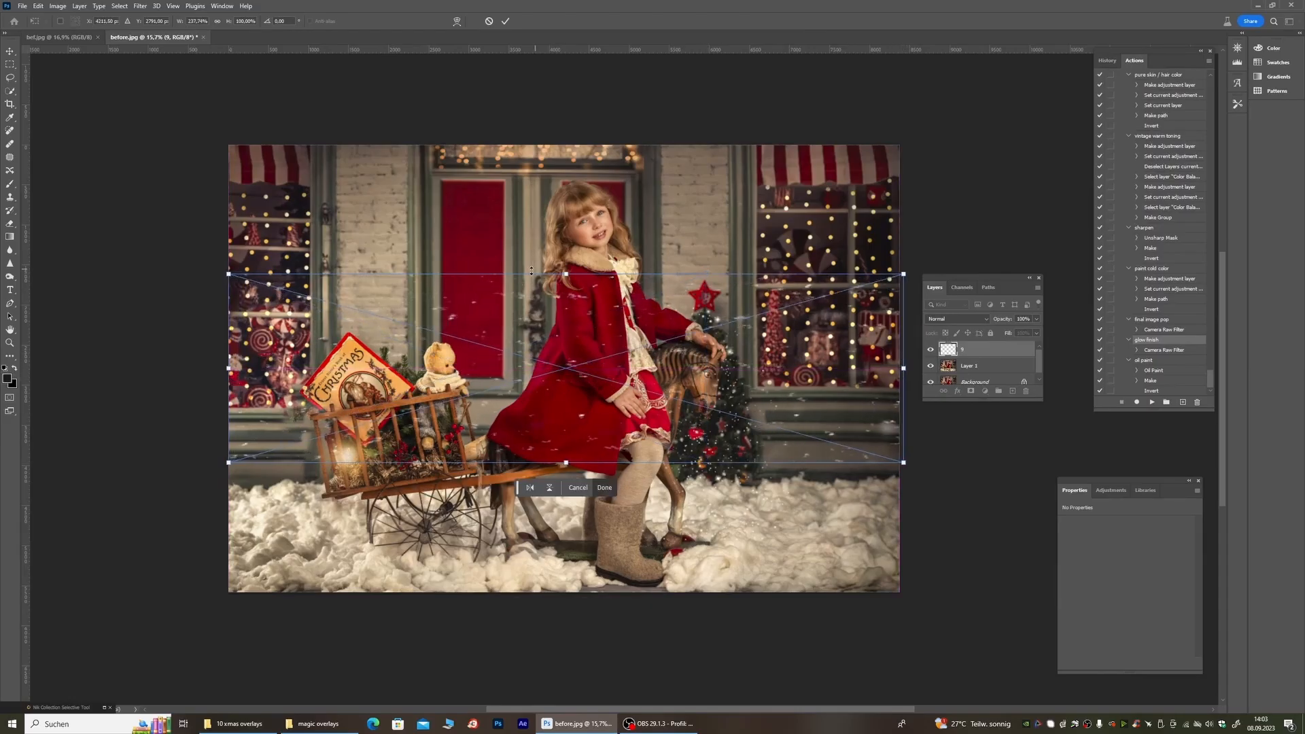
left_click_drag(566, 274, 566, 105)
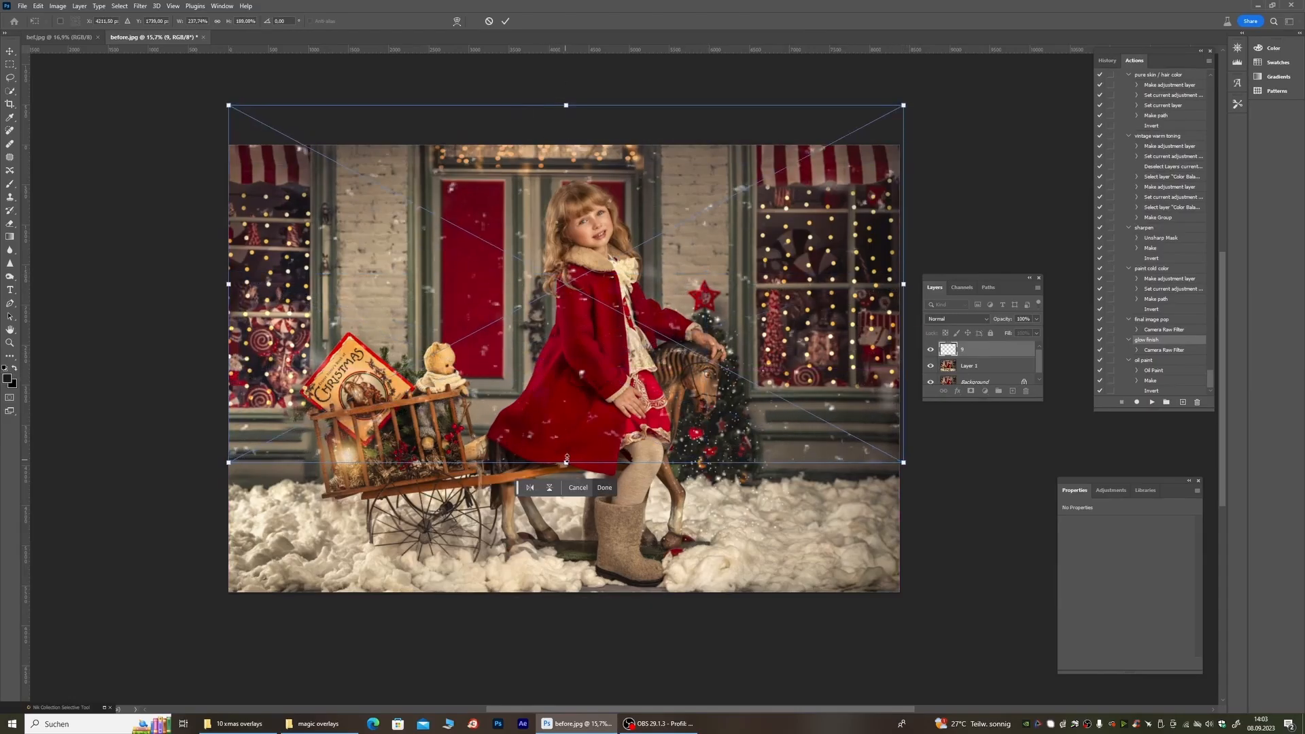
left_click_drag(567, 459, 589, 608)
left_click(506, 23)
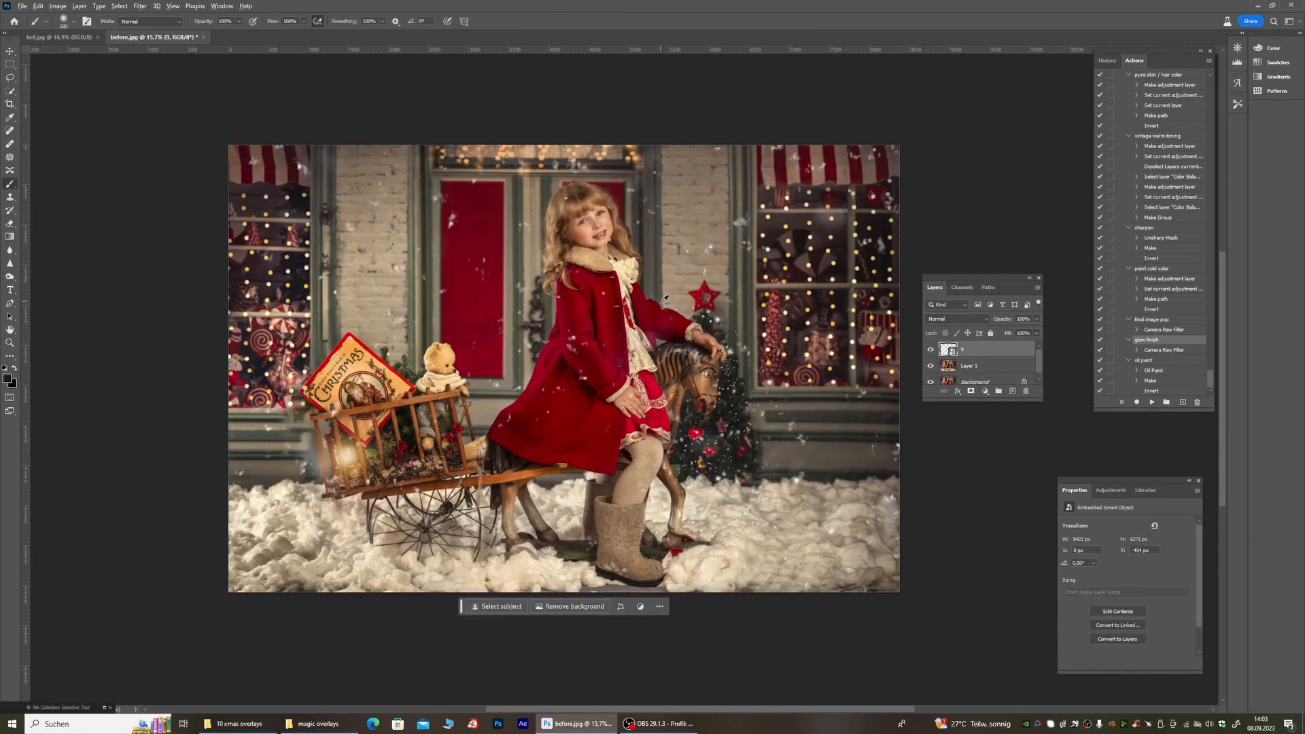
Step: Add a layer mask to the snow overlay and paint out snowflakes over the girl's face with a larger black brush
key("ctrl+plus")
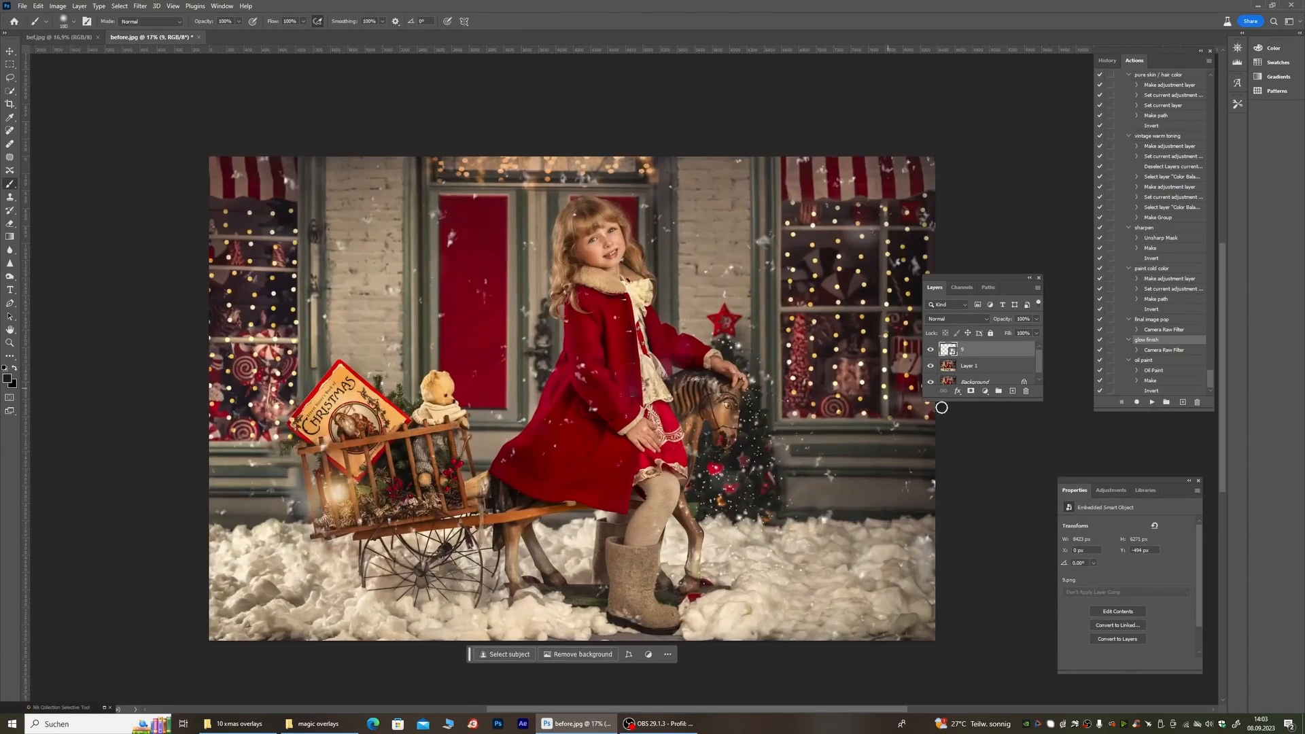
left_click(970, 391)
scroll(590, 223, "up", 3)
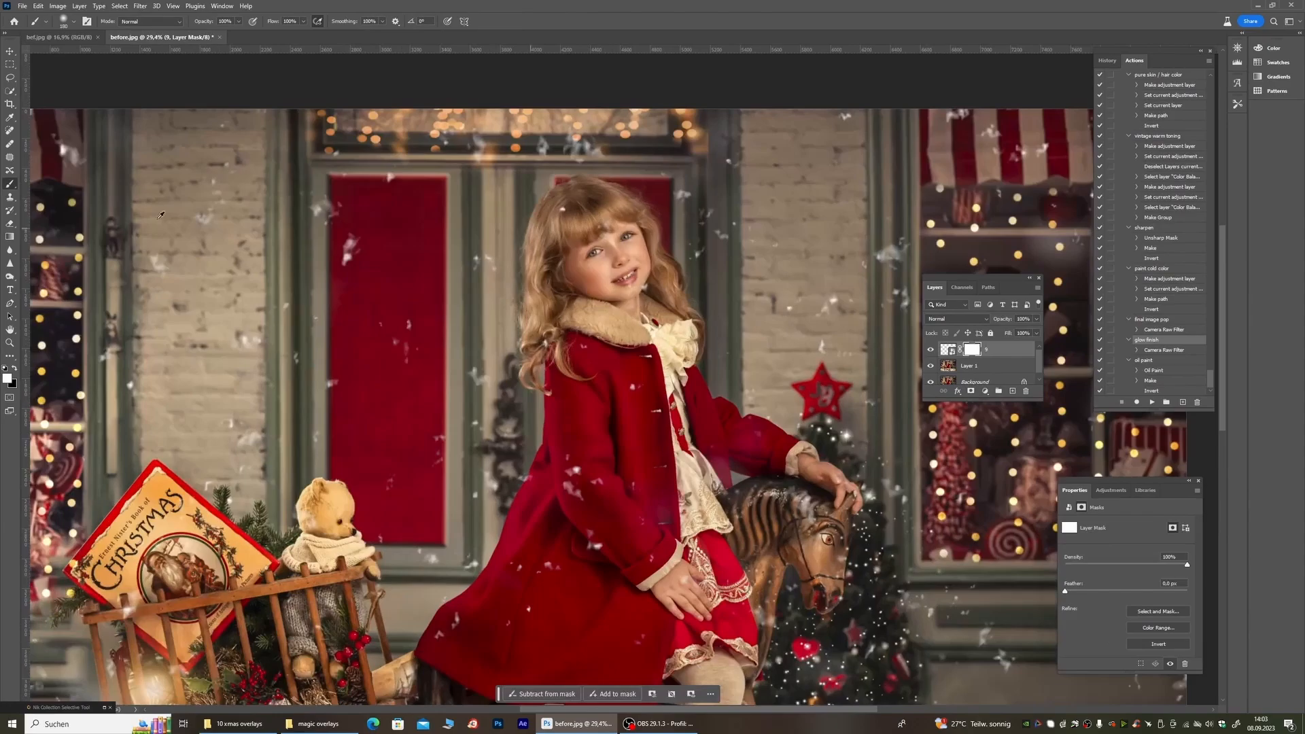
right_click(401, 313)
key("Return")
scroll(671, 281, "down", 2)
scroll(618, 212, "down", 2)
scroll(619, 213, "up", 8)
scroll(639, 187, "down", 3)
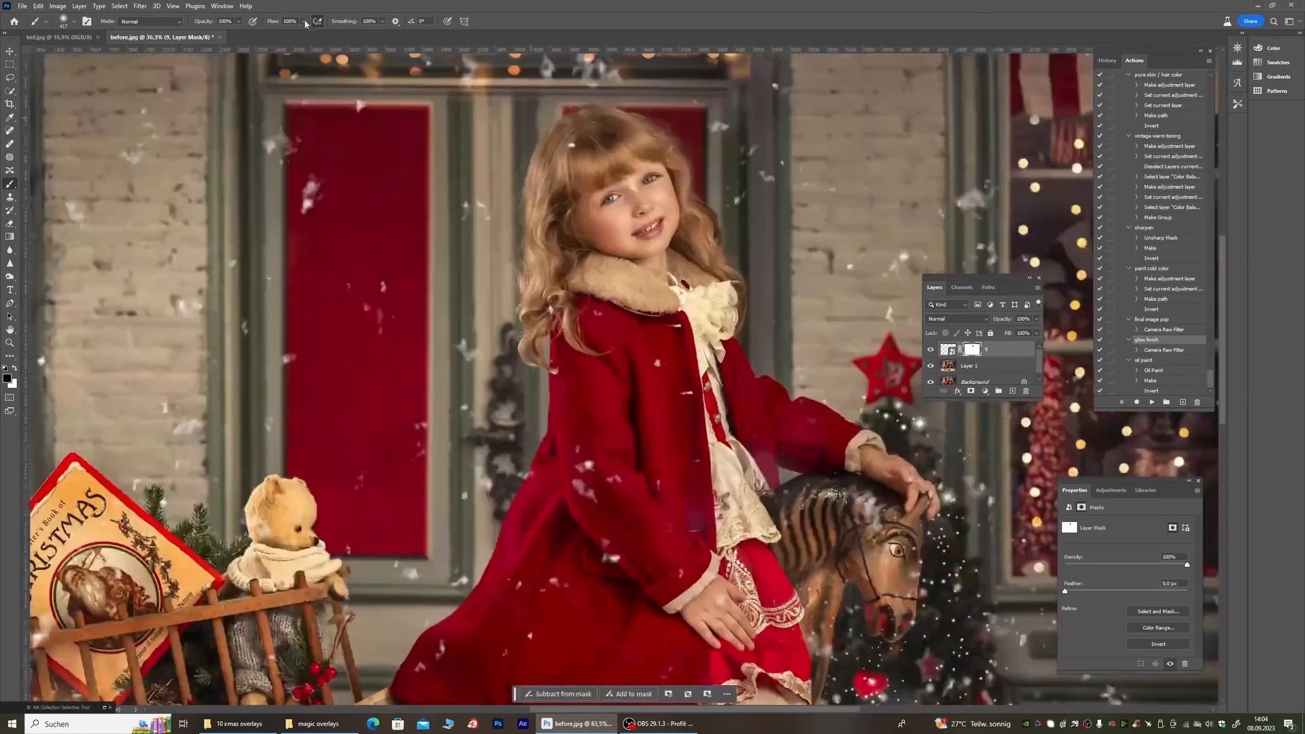
Step: Lower the brush opacity to 27%, soften the snowflakes around the girl's hair on the mask, and check the whole image
left_click_drag(238, 21, 202, 34)
left_click_drag(543, 140, 565, 143)
scroll(645, 180, "down", 3)
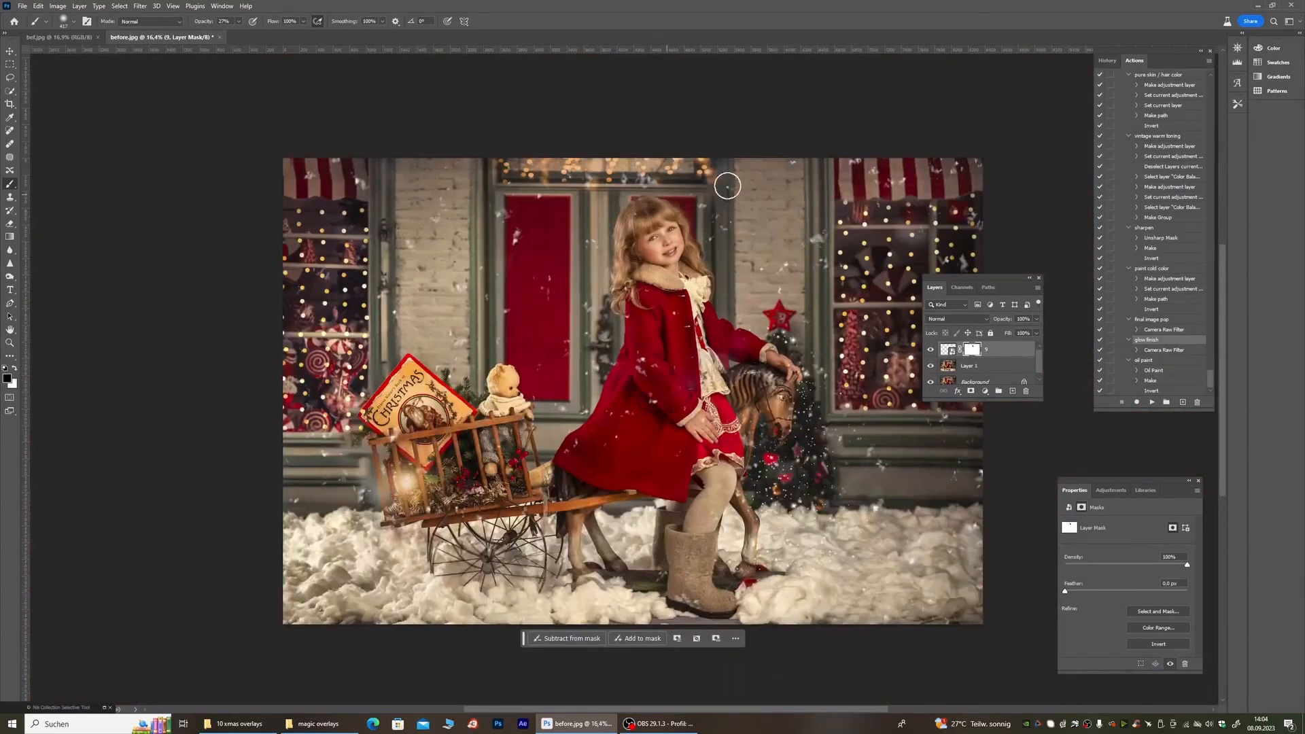
scroll(647, 353, "down", 2)
scroll(643, 391, "up", 2)
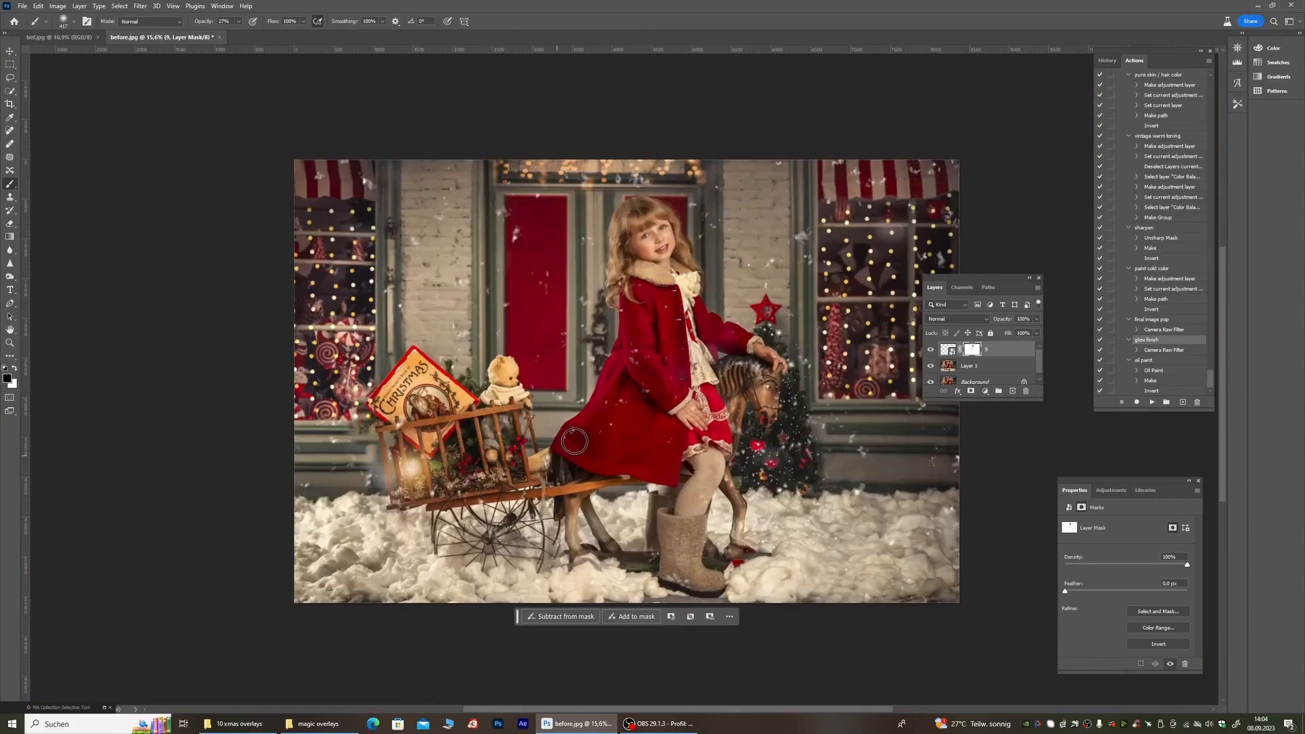
scroll(527, 367, "down", 1)
scroll(582, 277, "up", 2)
scroll(538, 247, "down", 3)
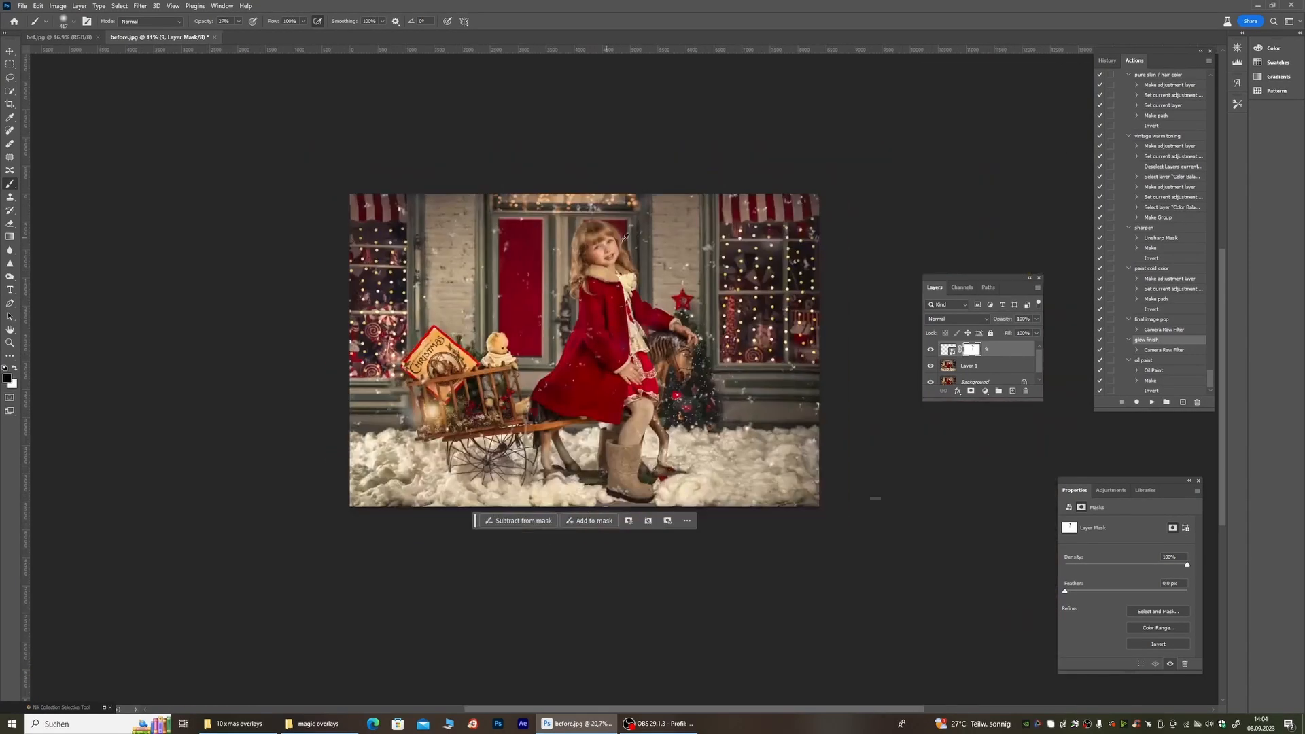
scroll(571, 294, "up", 2)
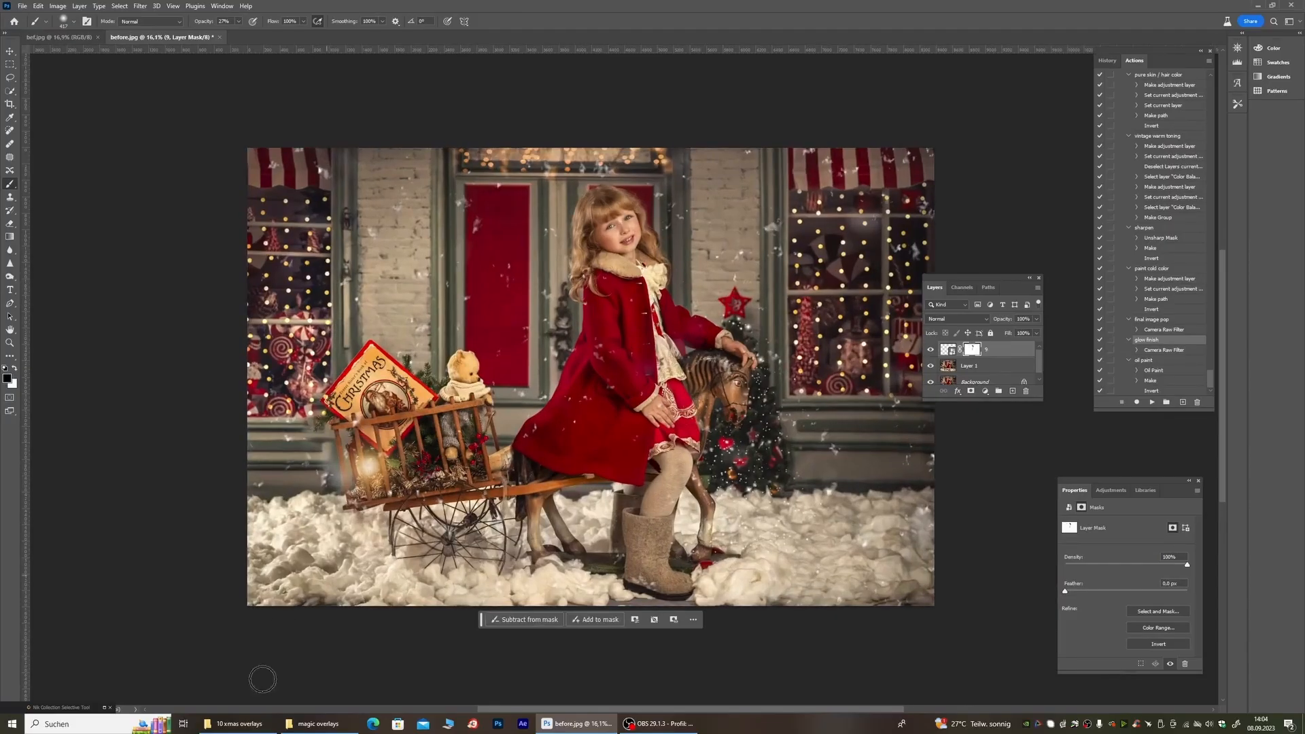
Step: Place snow overlay 2 from the 10 xmas overlays folder and stretch it on all sides to cover the whole photo
left_click(239, 723)
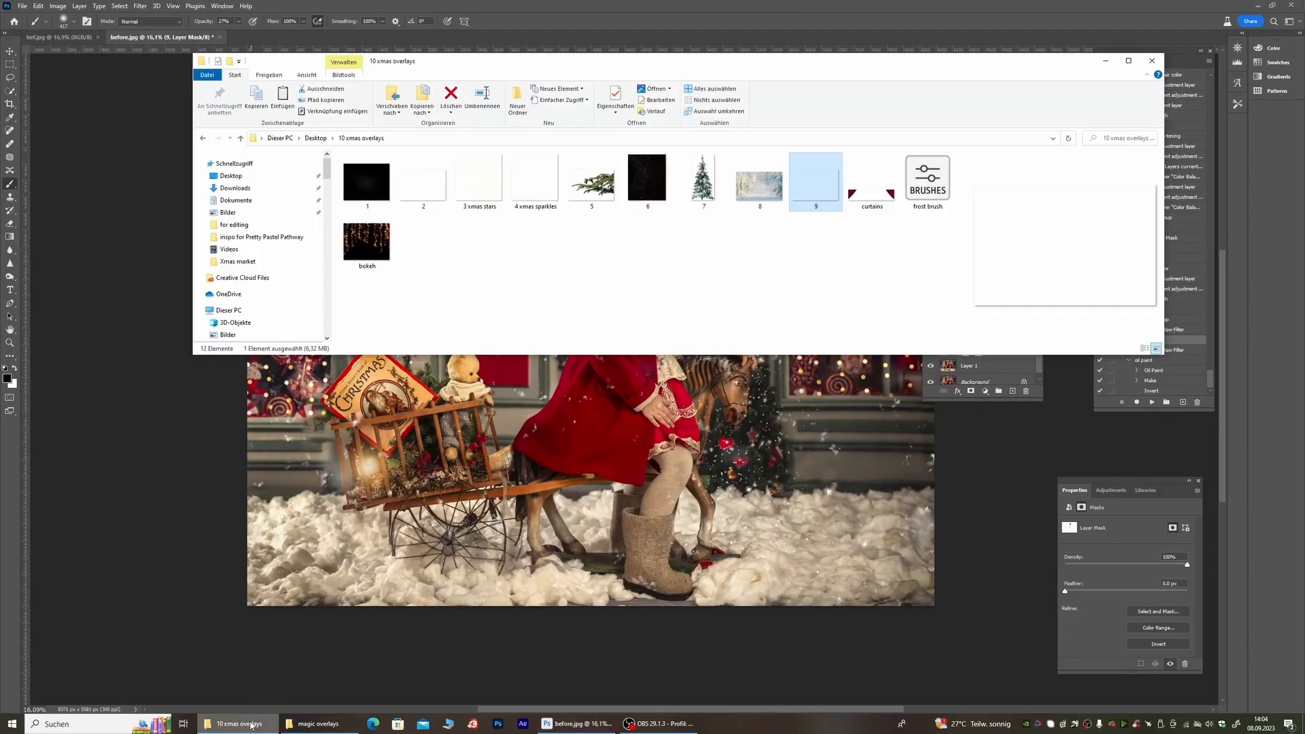
left_click_drag(422, 181, 612, 468)
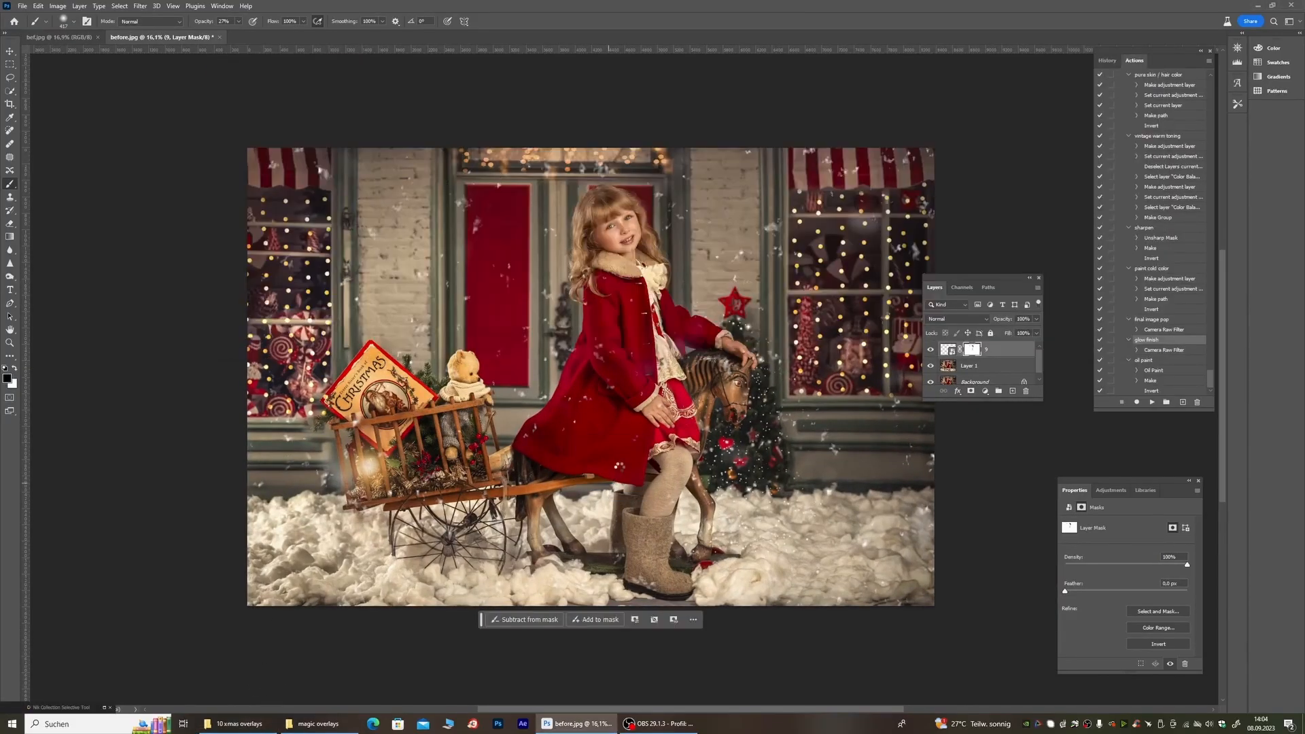
left_click_drag(447, 376, 247, 377)
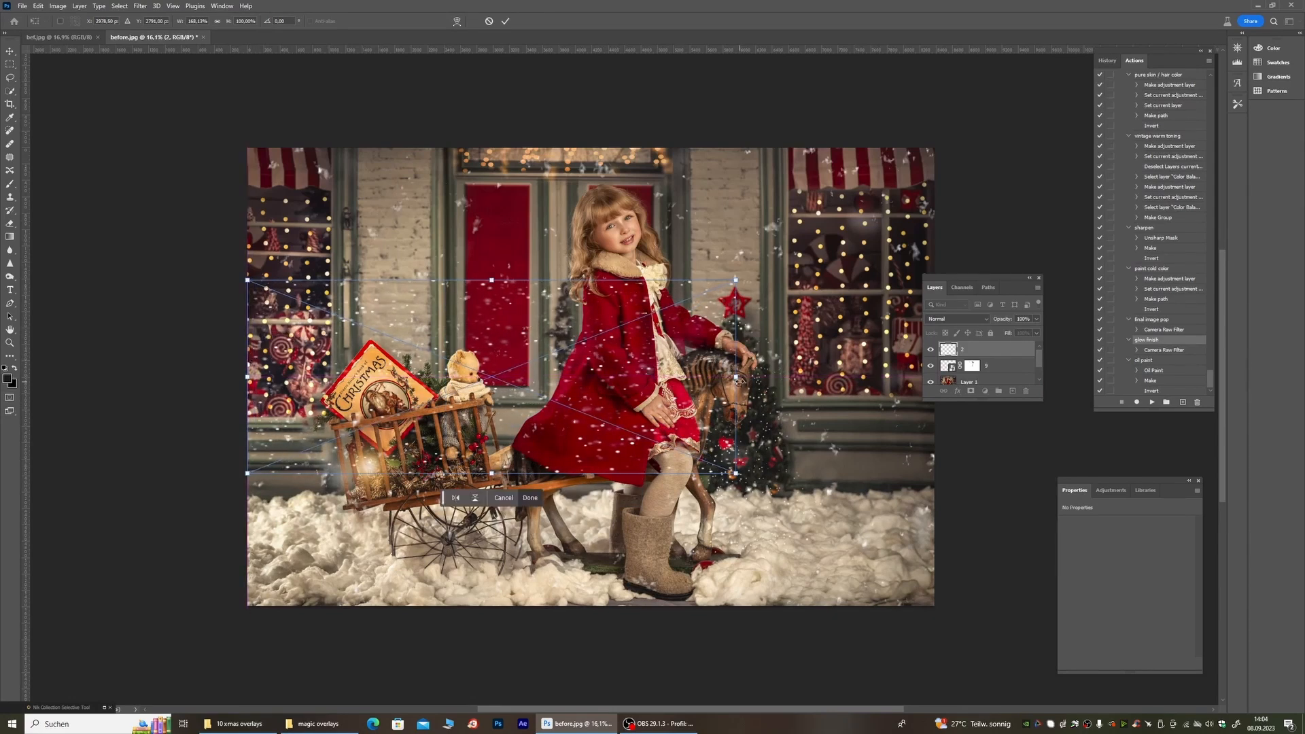
left_click_drag(737, 377, 950, 376)
left_click_drag(598, 279, 598, 136)
left_click_drag(598, 471, 598, 633)
scroll(586, 449, "down", 3)
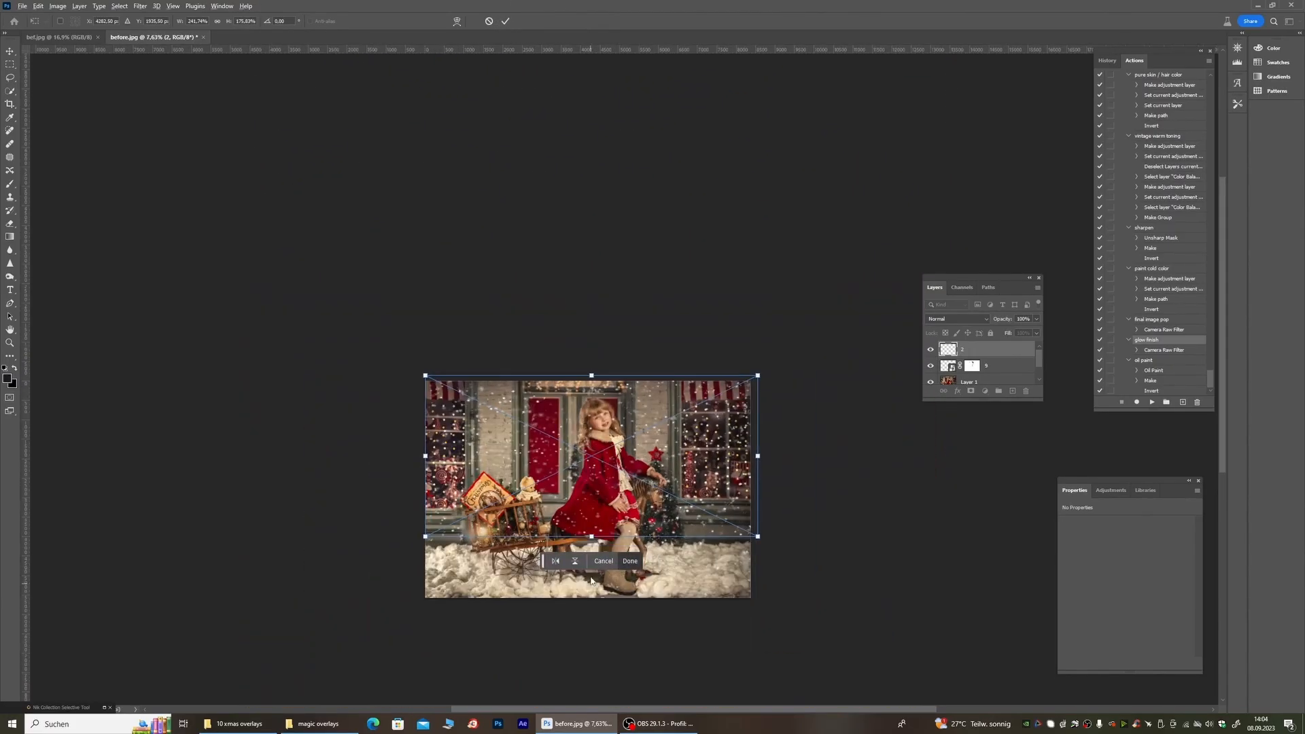
left_click_drag(591, 537, 601, 582)
left_click(505, 21)
key("b")
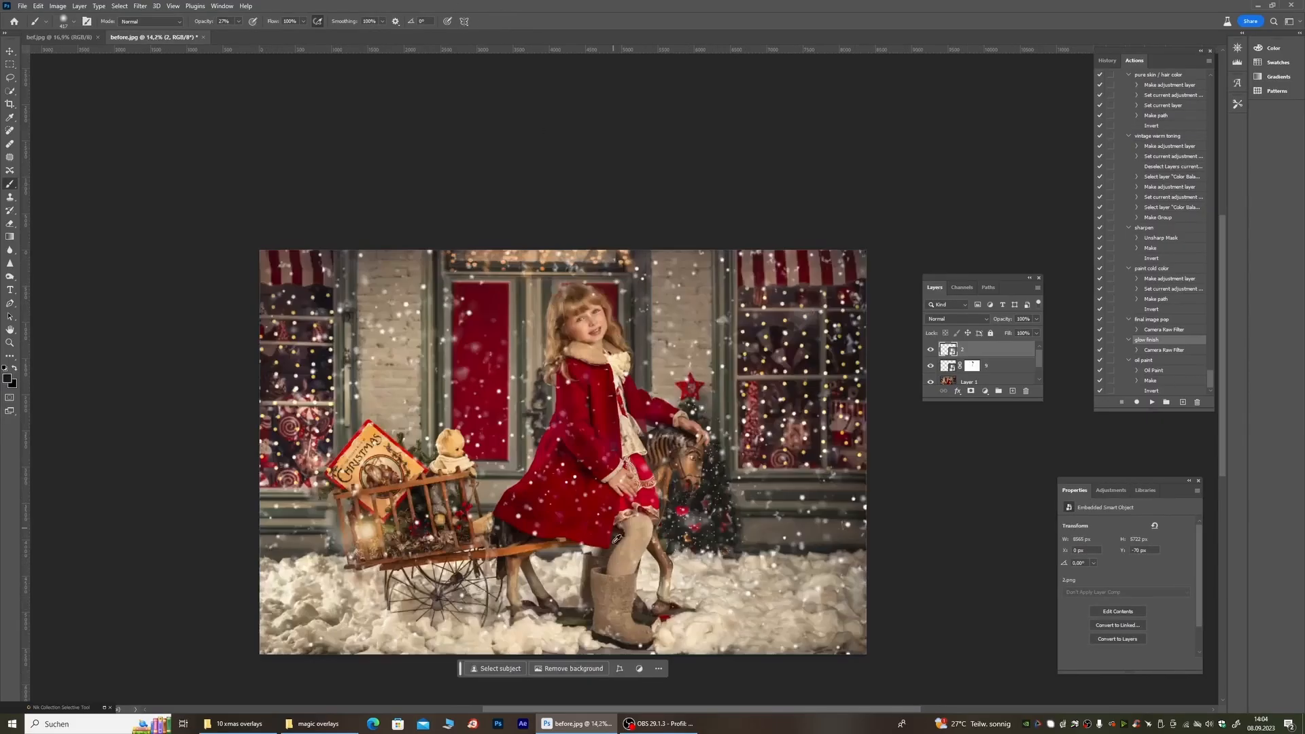
key("ctrl+0")
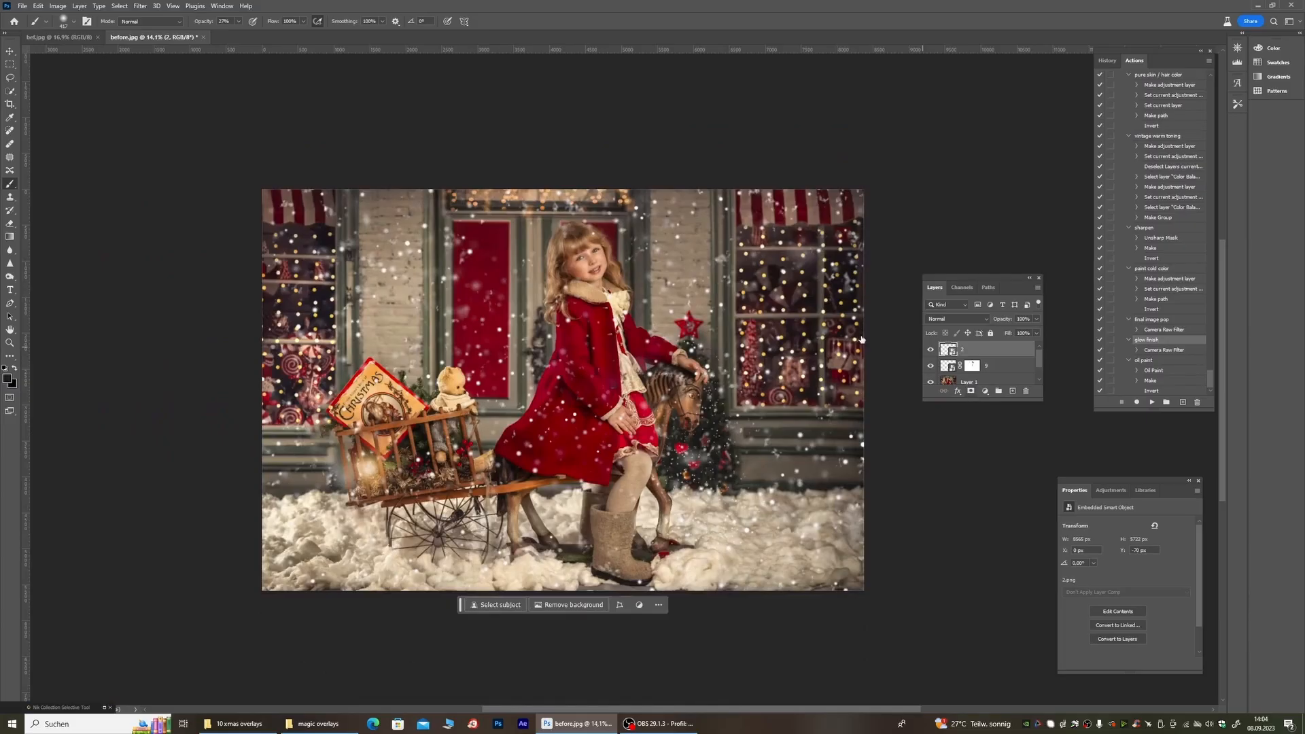
Step: Add a layer mask to the new snow overlay and paint out snowflakes over the girl's face and hair at 100% brush opacity
left_click(971, 390)
scroll(569, 231, "up", 5)
left_click(240, 22)
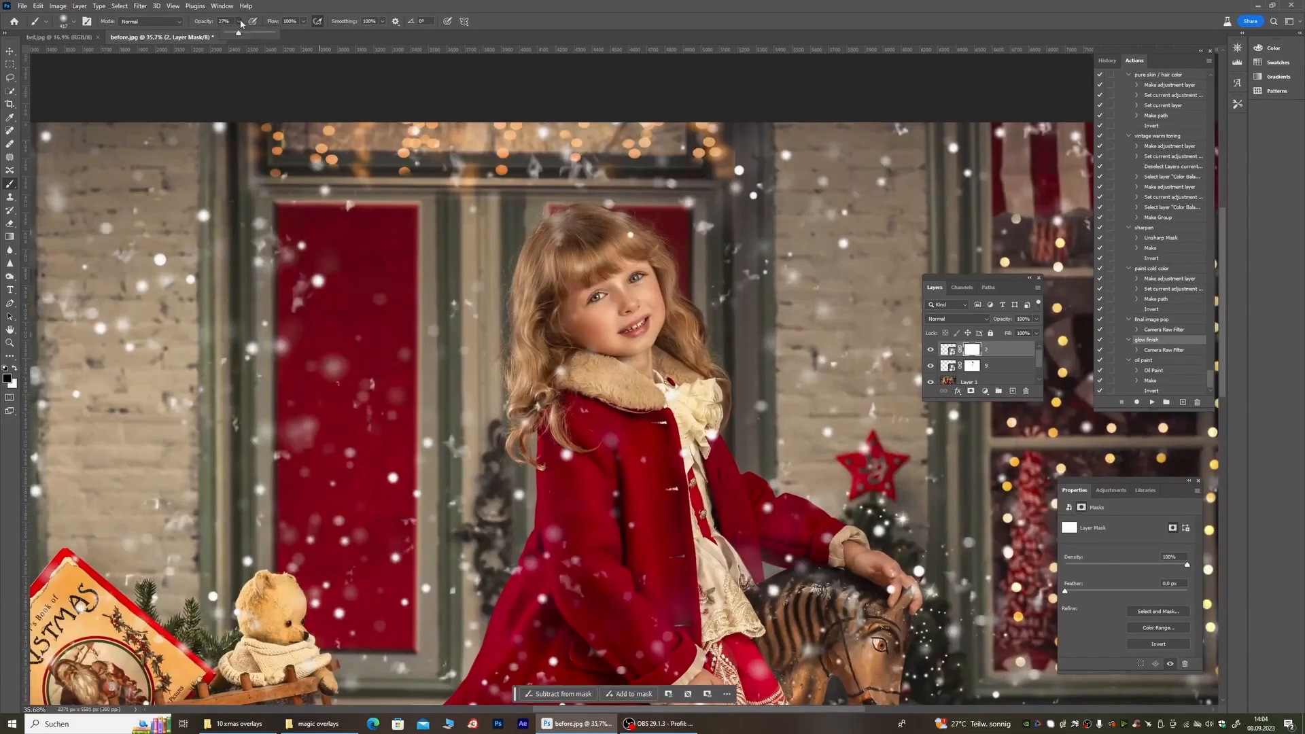
left_click(632, 242)
mouse_move(632, 242)
left_mouse_down()
mouse_move(557, 235)
mouse_move(583, 392)
mouse_move(554, 412)
left_mouse_up()
scroll(641, 248, "down", 5)
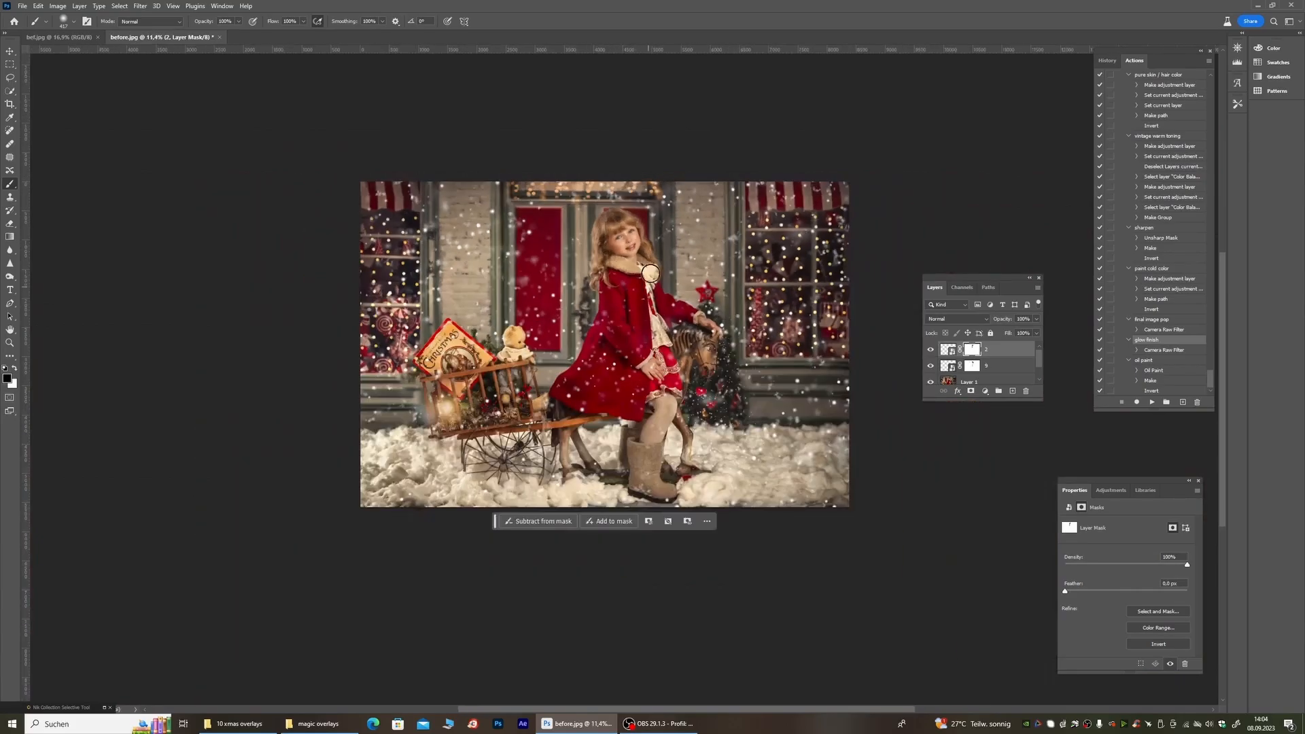
scroll(641, 249, "up", 2)
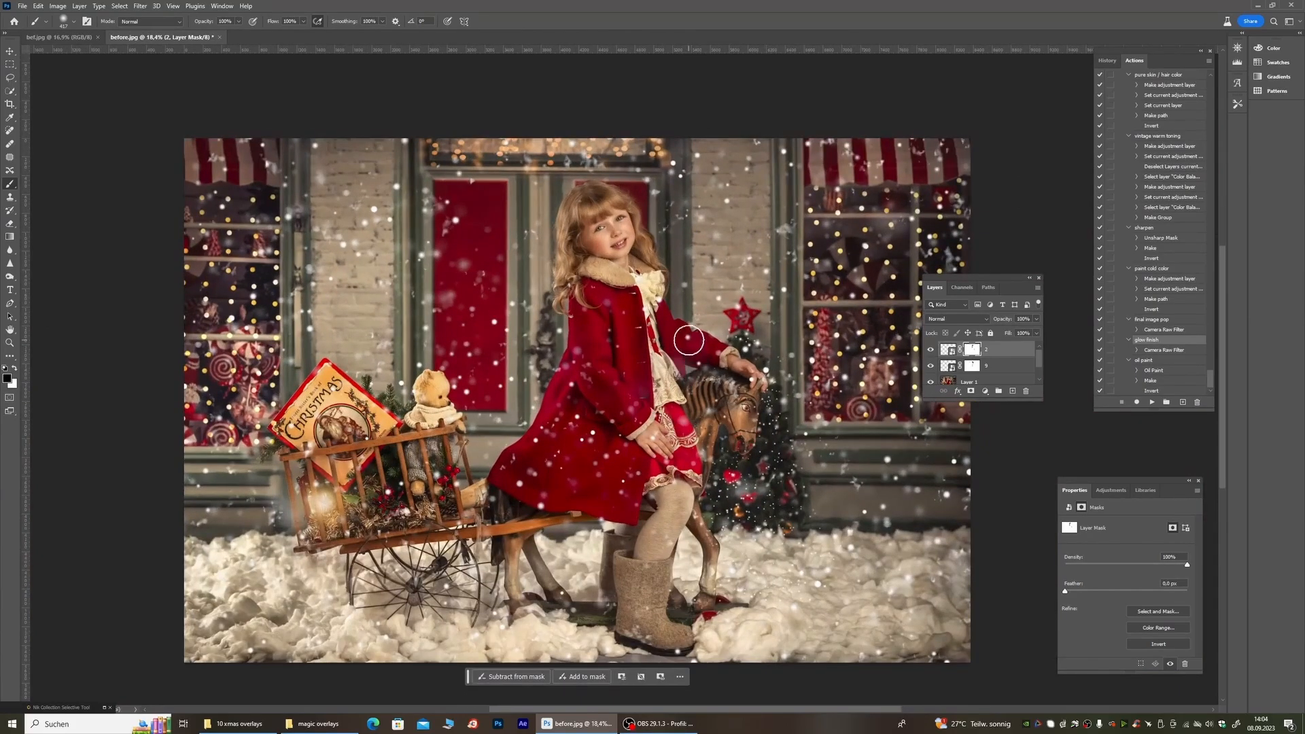
Step: Lower the brush opacity to 33% and soften the snowflakes around the girl on the overlay's mask
left_click(238, 21)
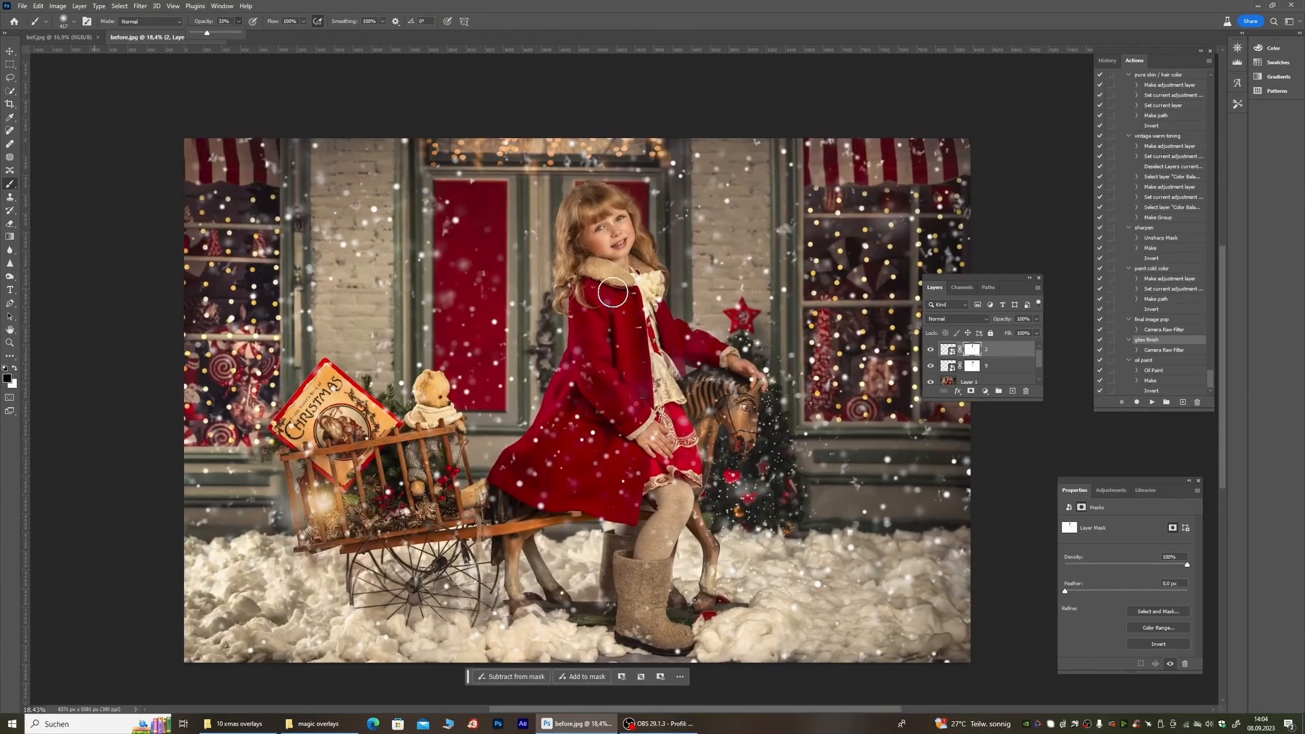
scroll(622, 194, "down", 2)
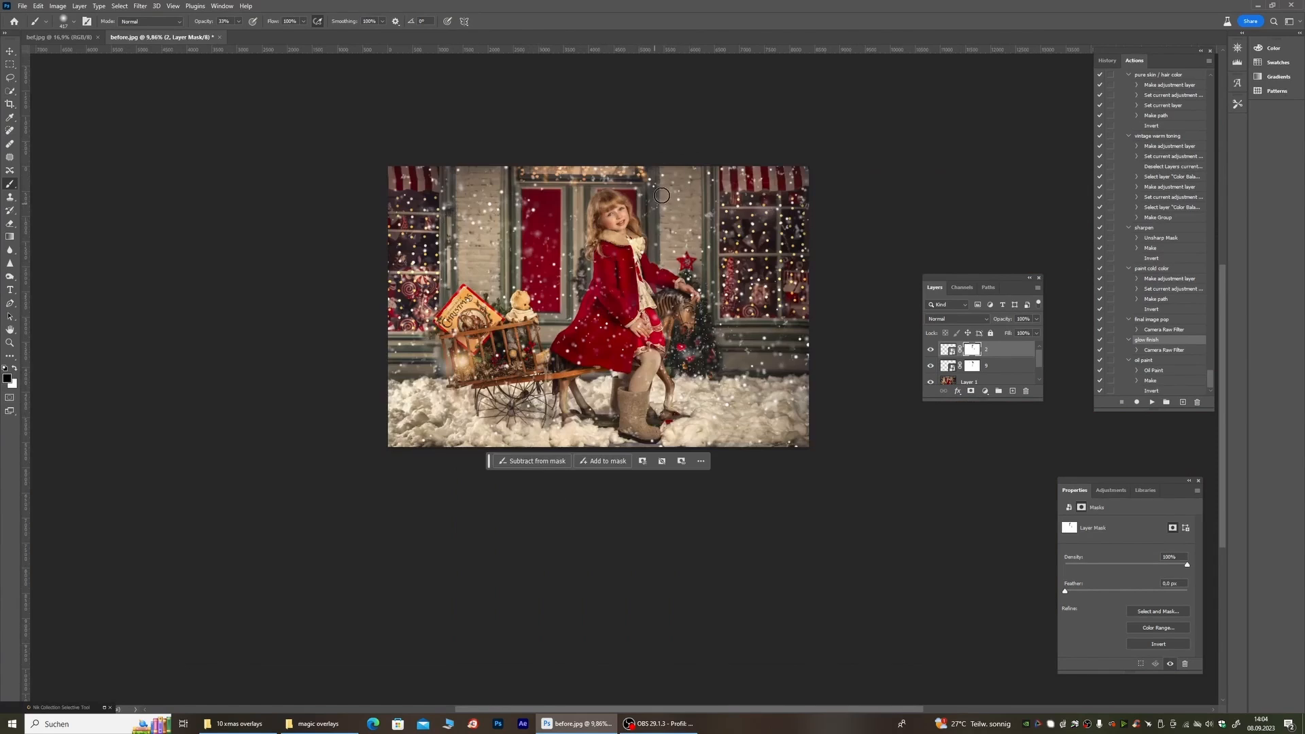
scroll(645, 238, "up", 1)
scroll(593, 226, "up", 3)
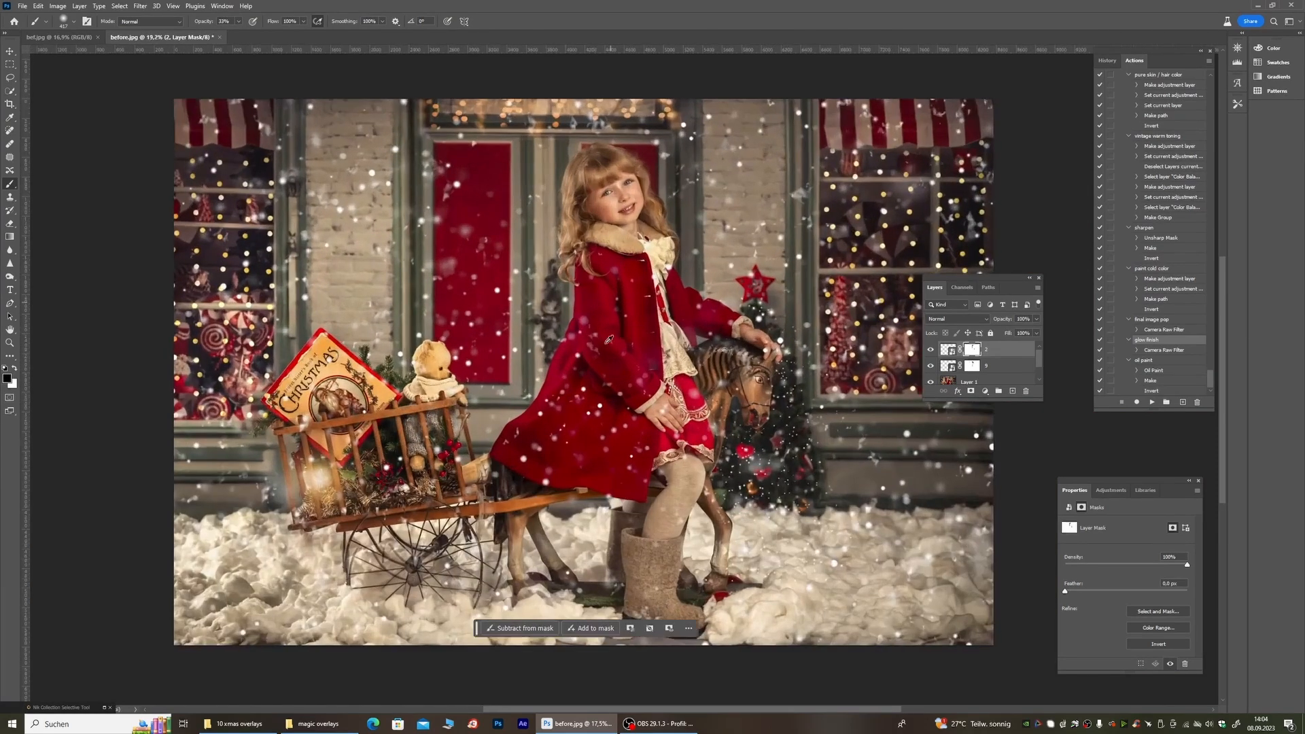
scroll(582, 350, "down", 2)
scroll(564, 428, "down", 1)
scroll(564, 428, "up", 2)
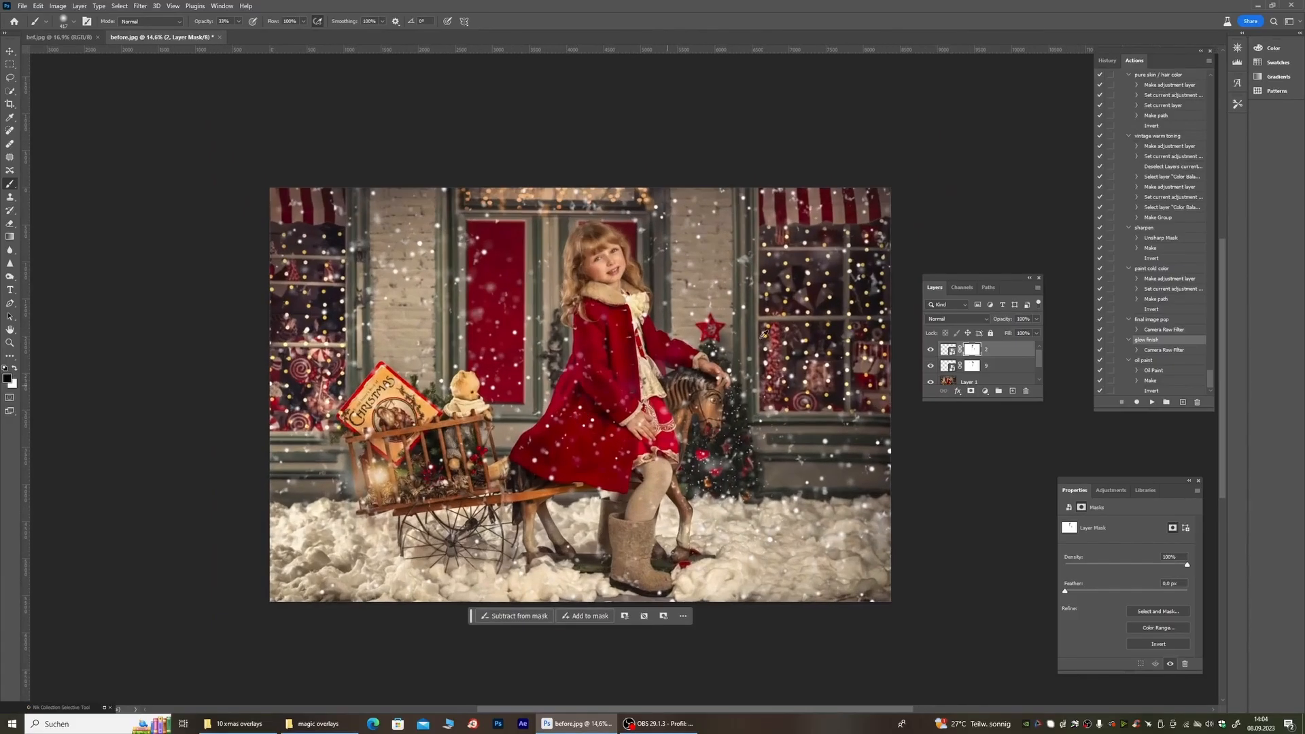
scroll(653, 329, "up", 1)
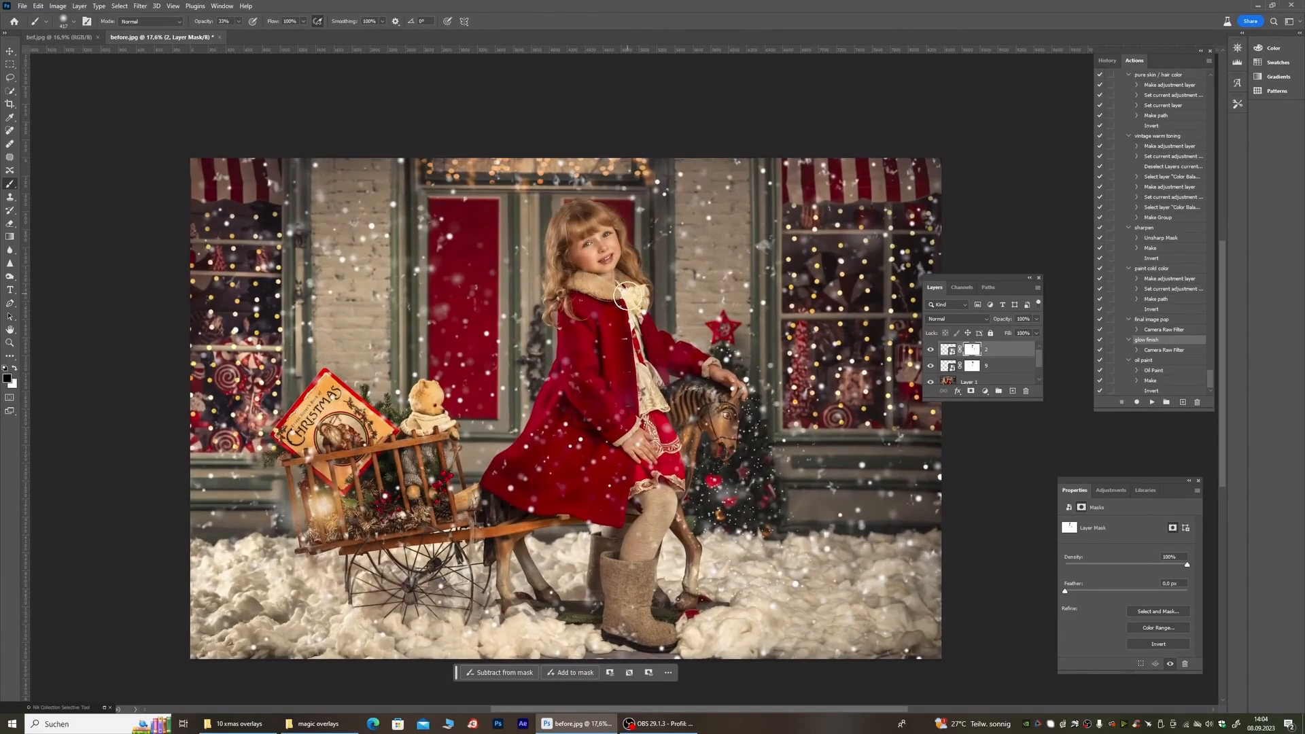
scroll(634, 333, "down", 1)
scroll(611, 191, "up", 6)
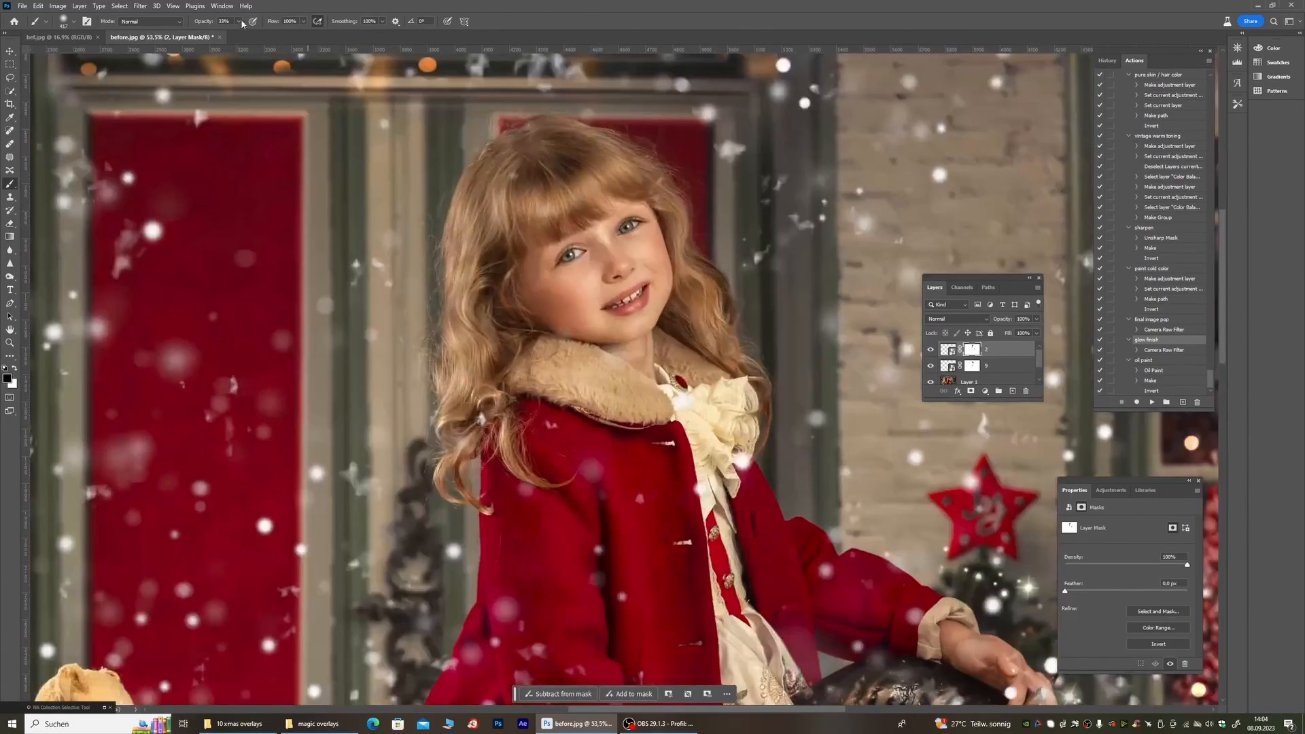
Step: Raise the brush opacity to 100% and paint out the remaining snowflakes around the girl's face and collar on the mask
left_click_drag(240, 21, 270, 33)
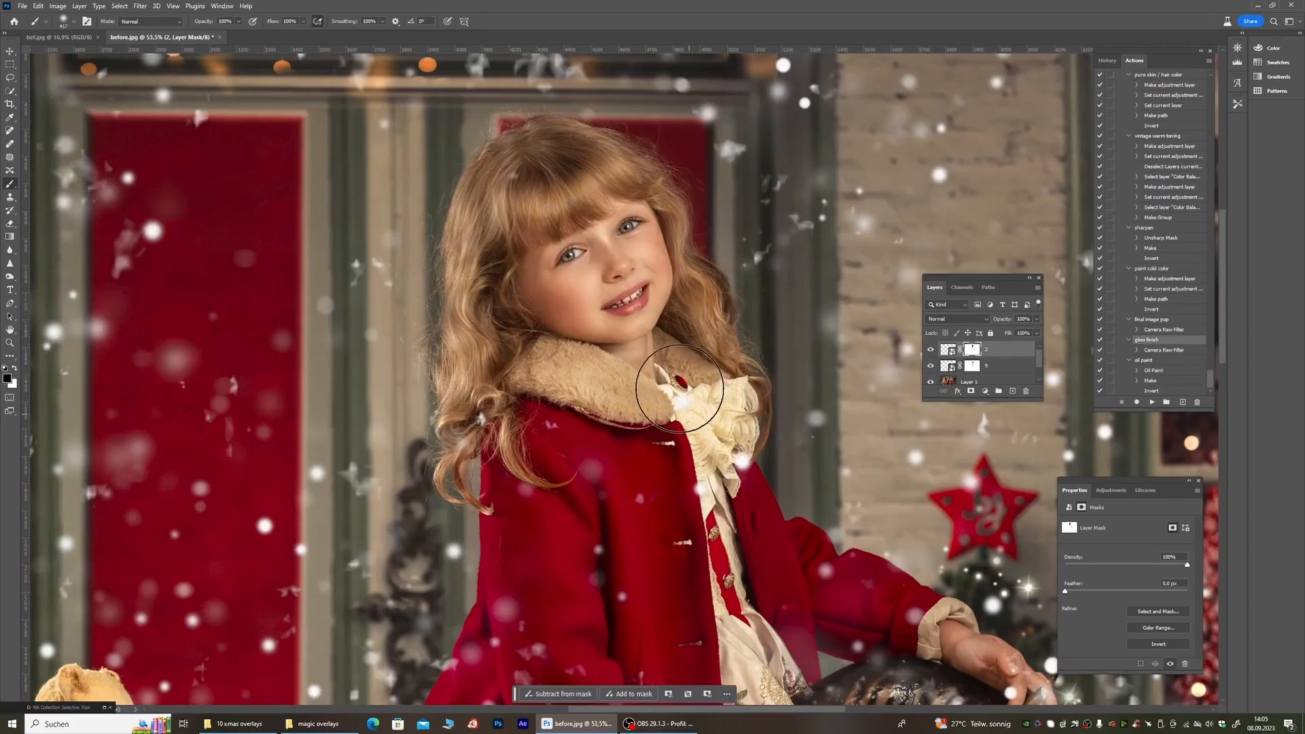
key("ctrl+0")
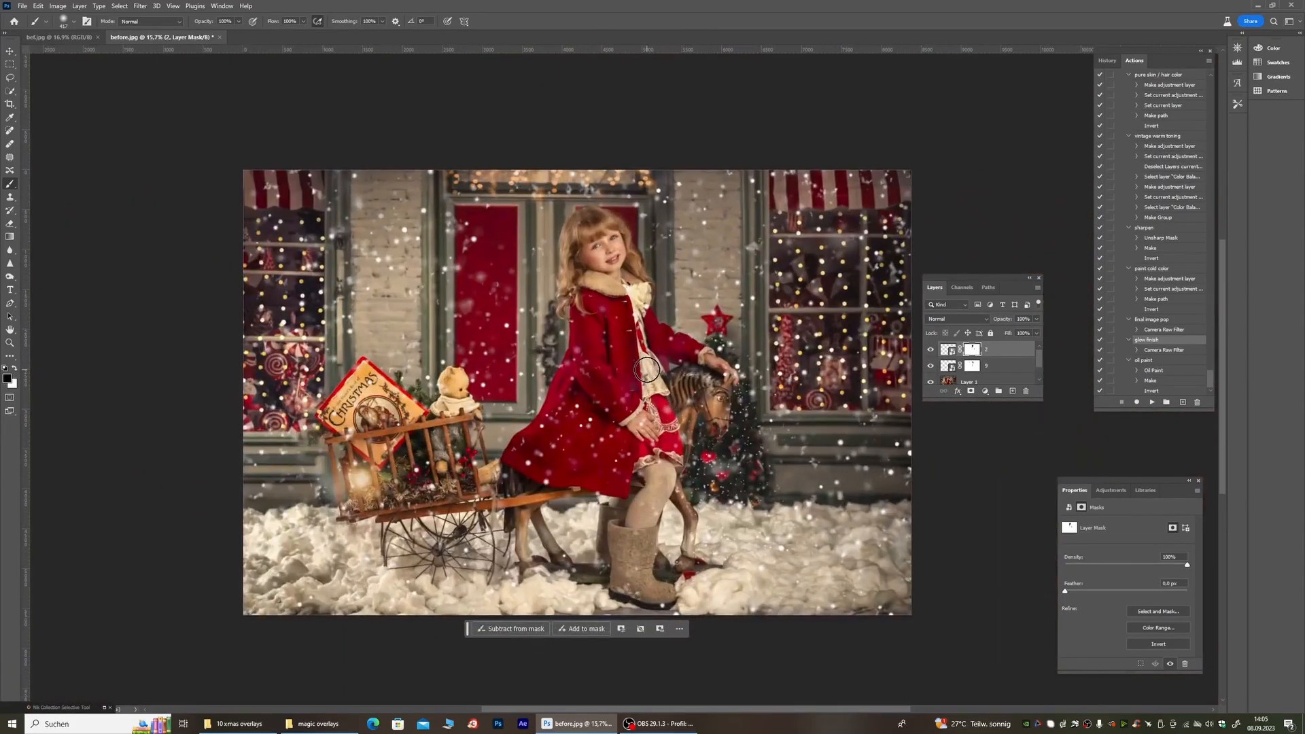
scroll(635, 377, "up", 1)
Step: Merge all visible layers into the background and duplicate the result onto a new layer
right_click(984, 377)
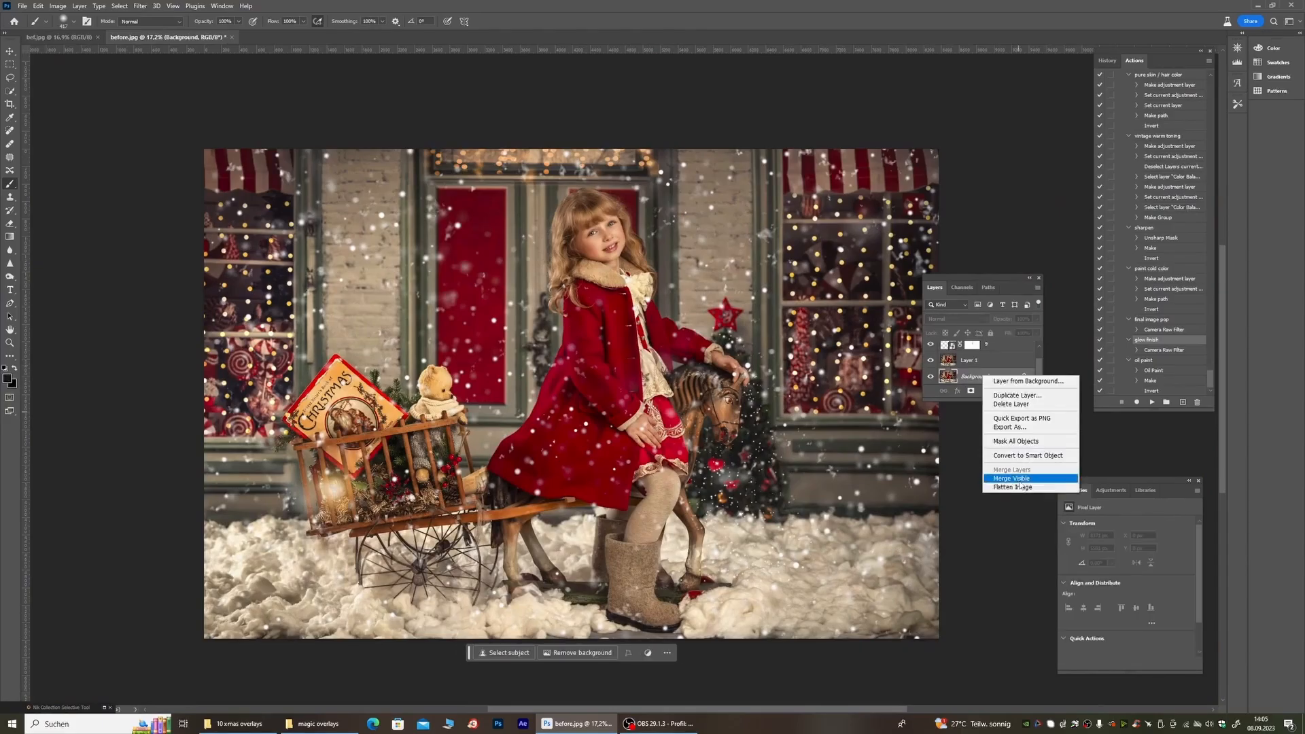
left_click(1018, 478)
key("ctrl+j")
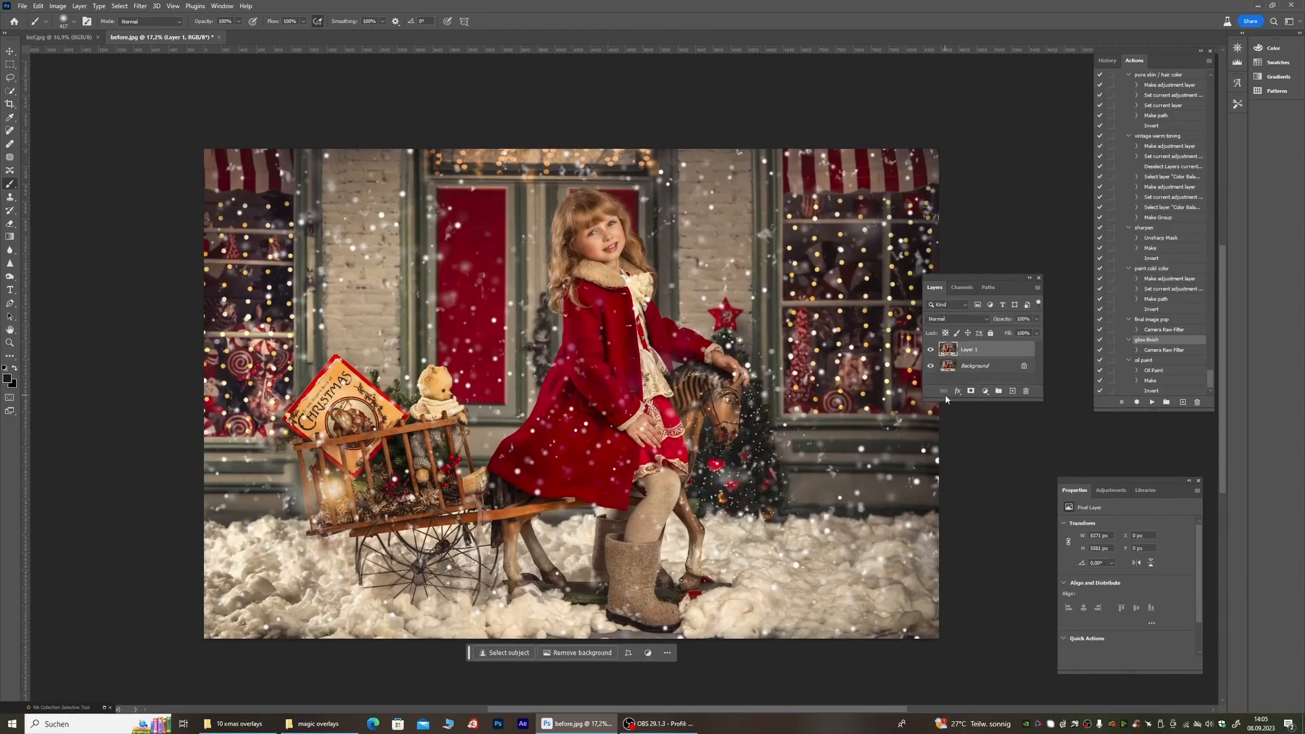
Step: Run the sharpen action, paint the sharpening onto the girl's face in white on its mask, and compare with the layer hidden
left_click(1142, 229)
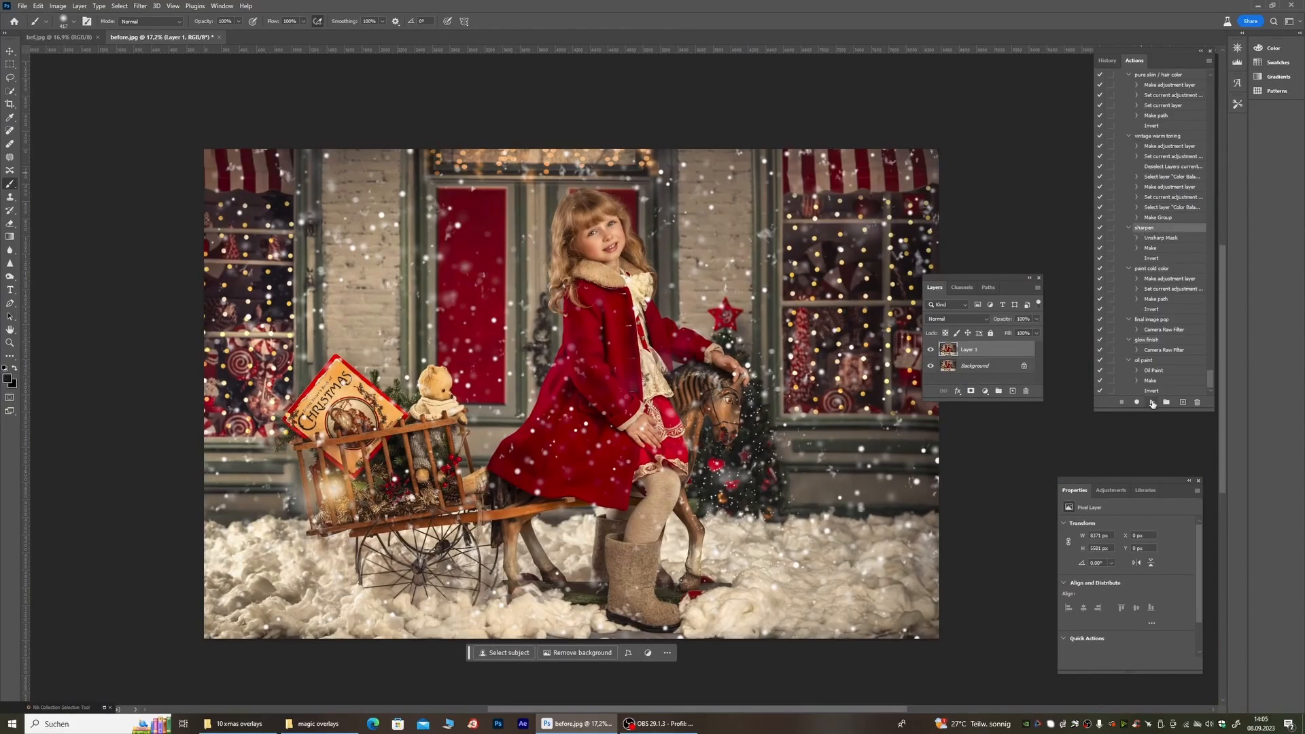
left_click(1152, 403)
scroll(537, 204, "up", 2)
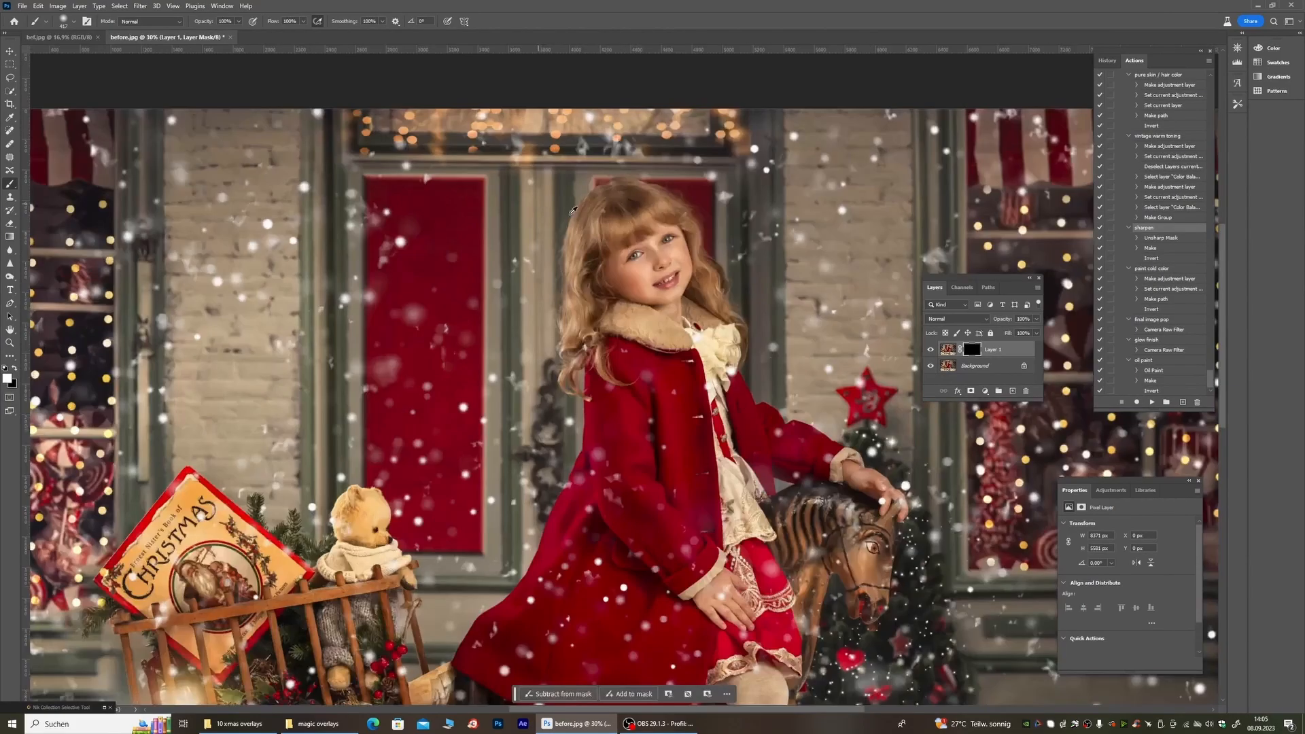
scroll(633, 243, "up", 5)
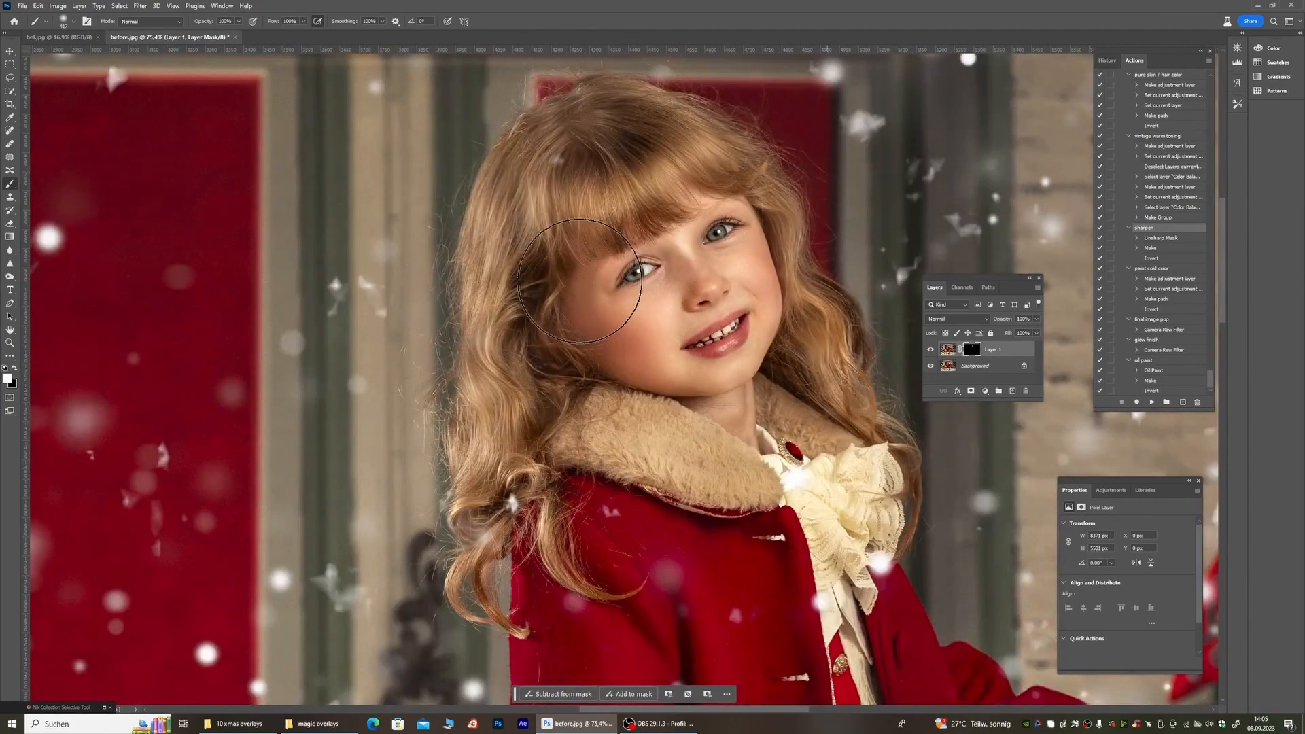
scroll(580, 280, "down", 3)
left_click(931, 350)
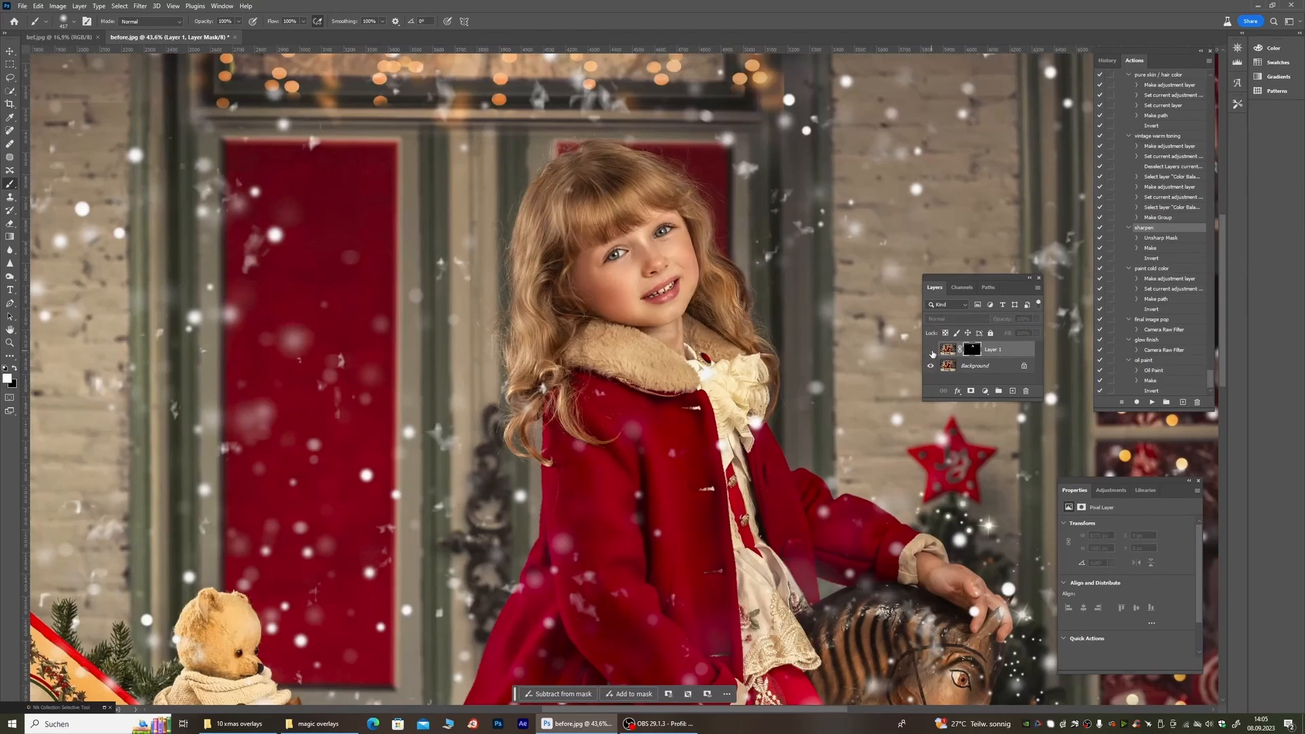
left_click(931, 349)
Step: Lower the brush opacity to 58% and paint the sharpening over the girl's clothes and legs on the mask
scroll(506, 392, "down", 5)
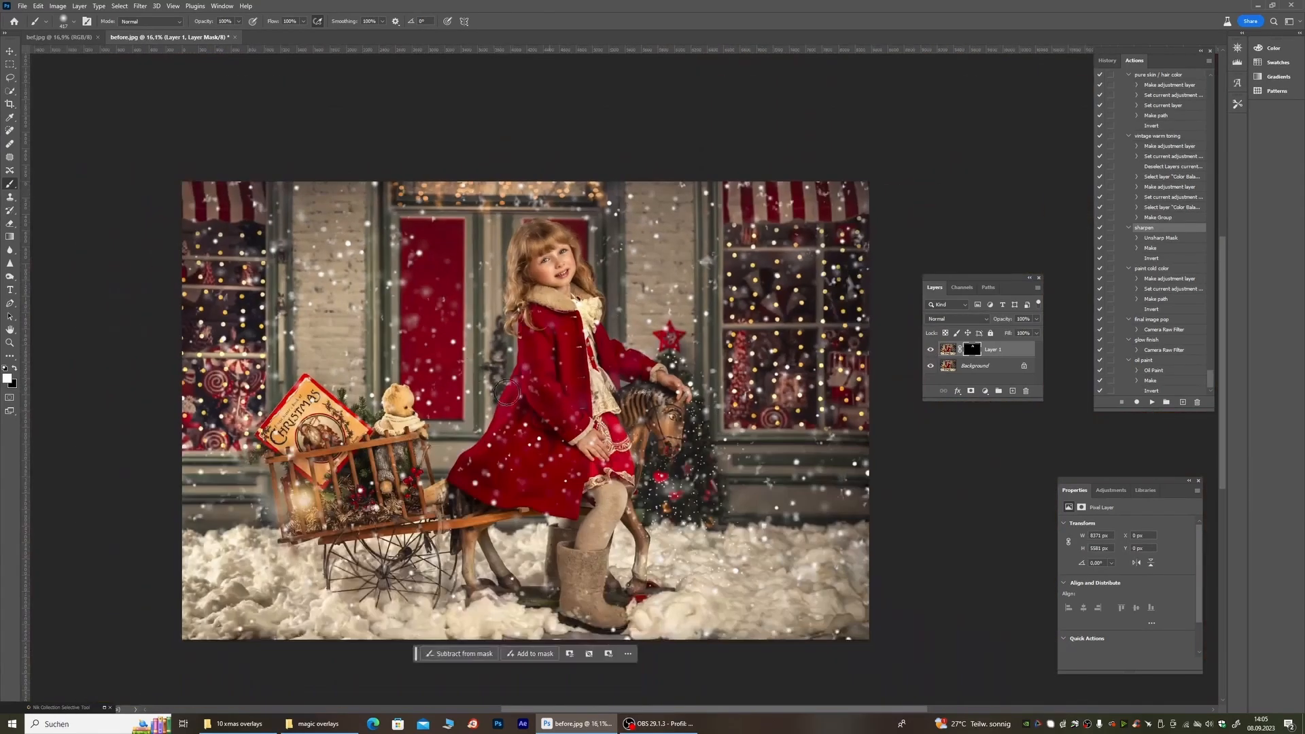
scroll(506, 392, "up", 1)
scroll(520, 204, "up", 3)
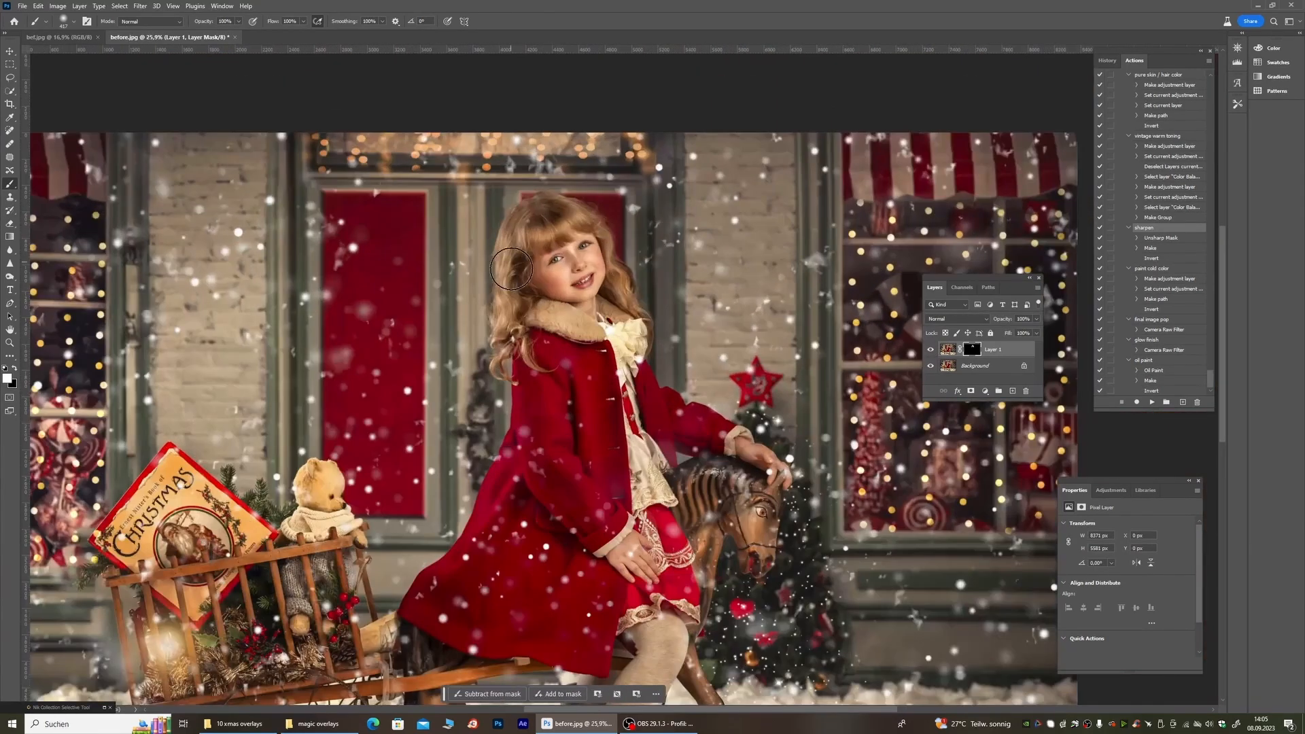
scroll(511, 267, "down", 2)
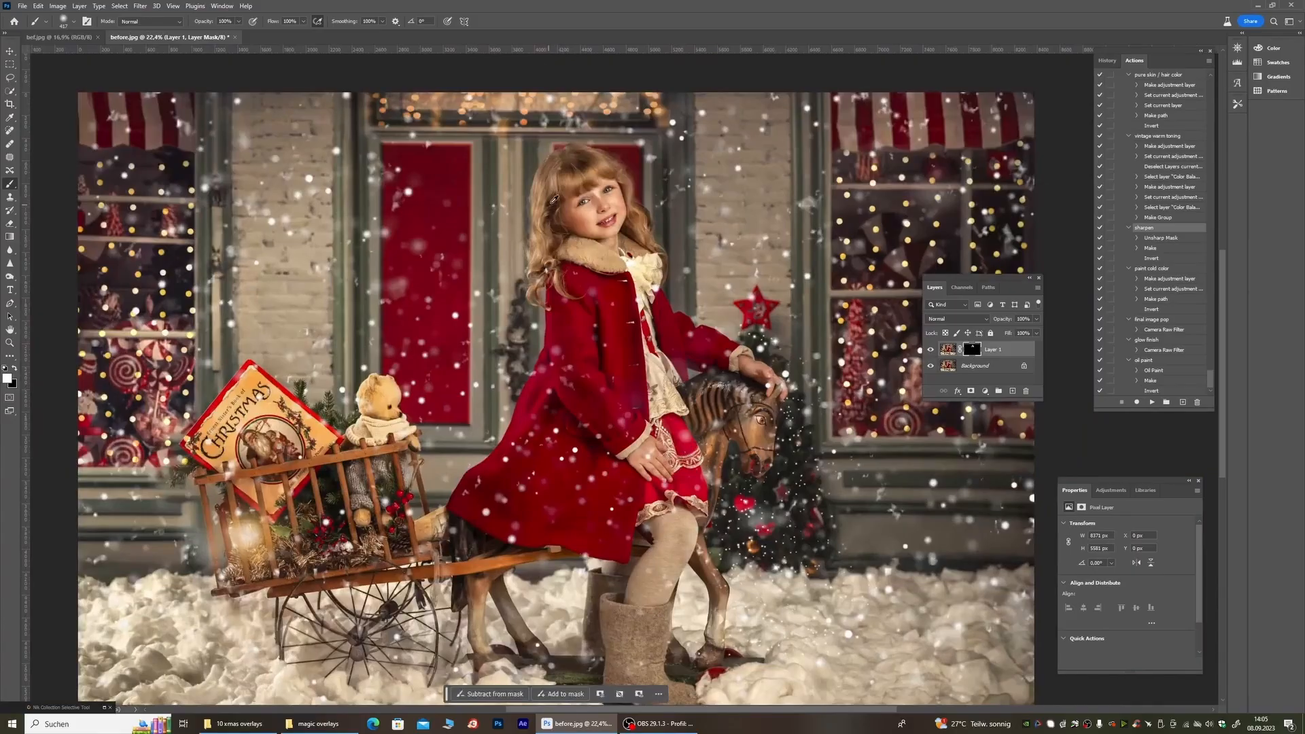
scroll(553, 199, "up", 3)
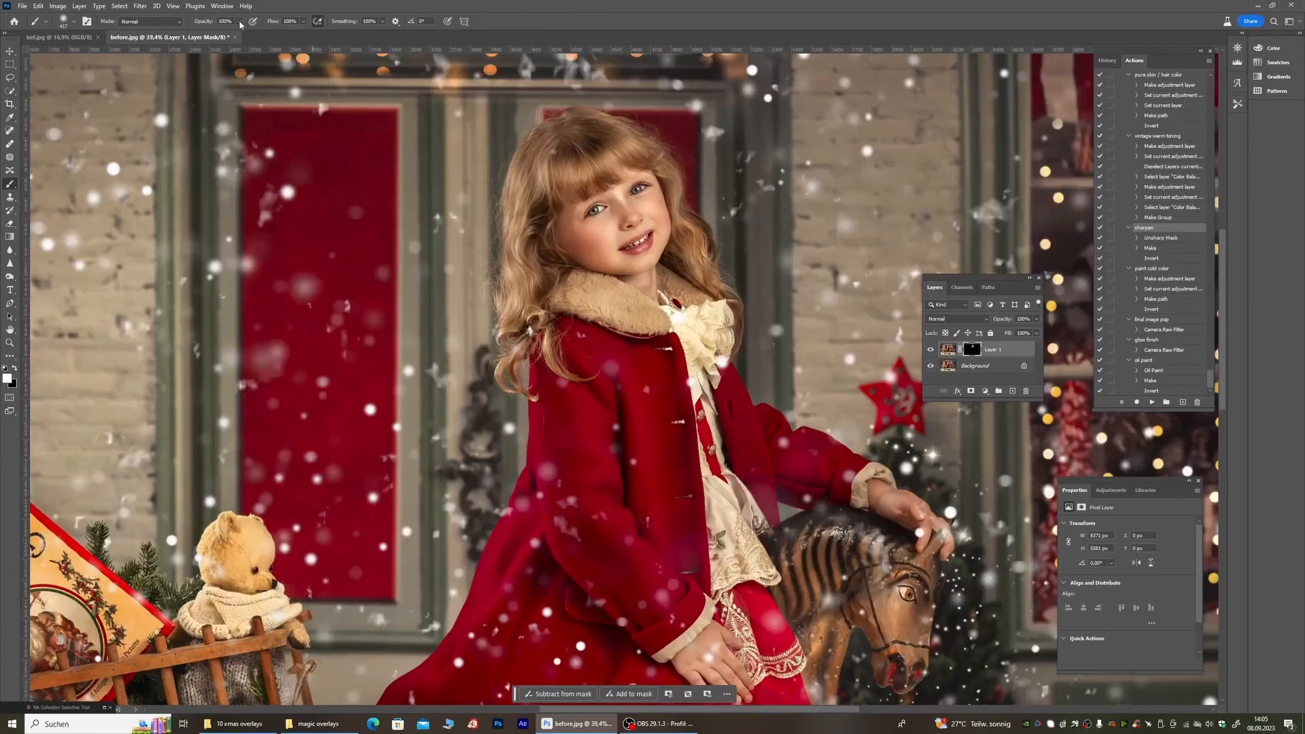
left_click_drag(239, 21, 223, 35)
scroll(688, 351, "down", 4)
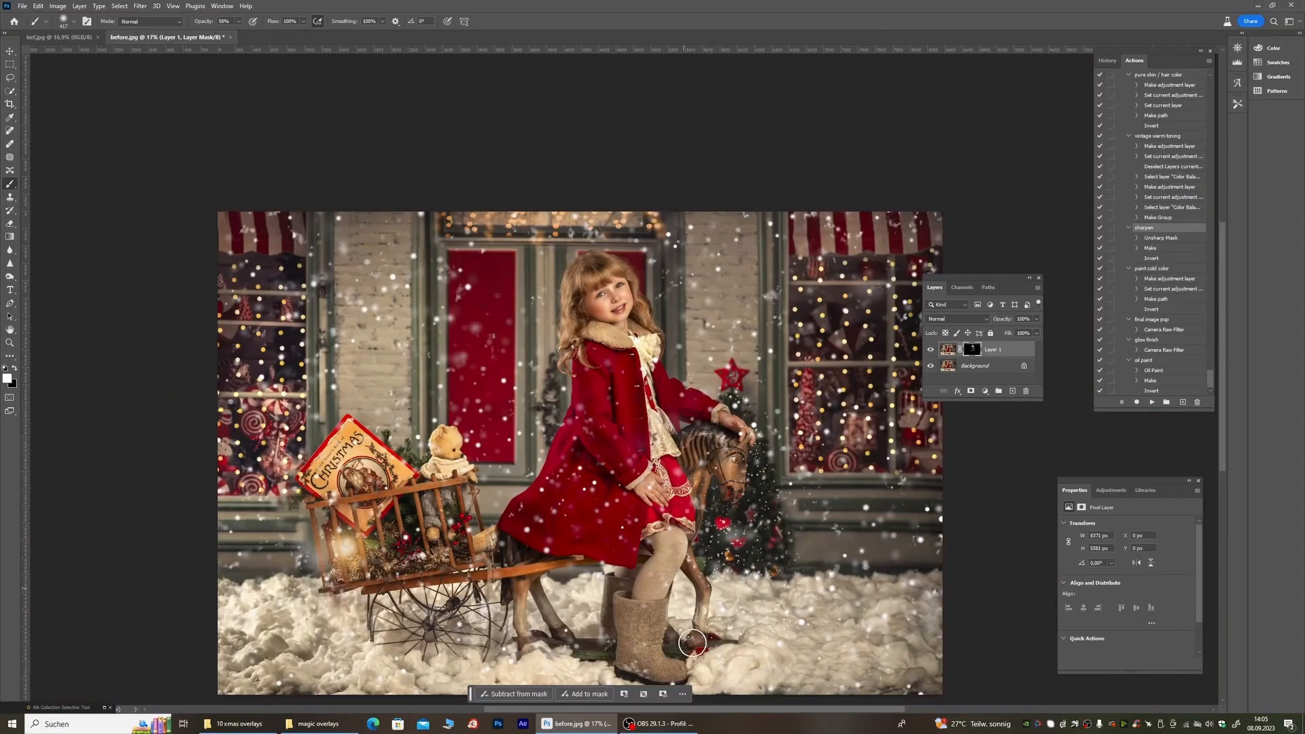
scroll(692, 639, "up", 2)
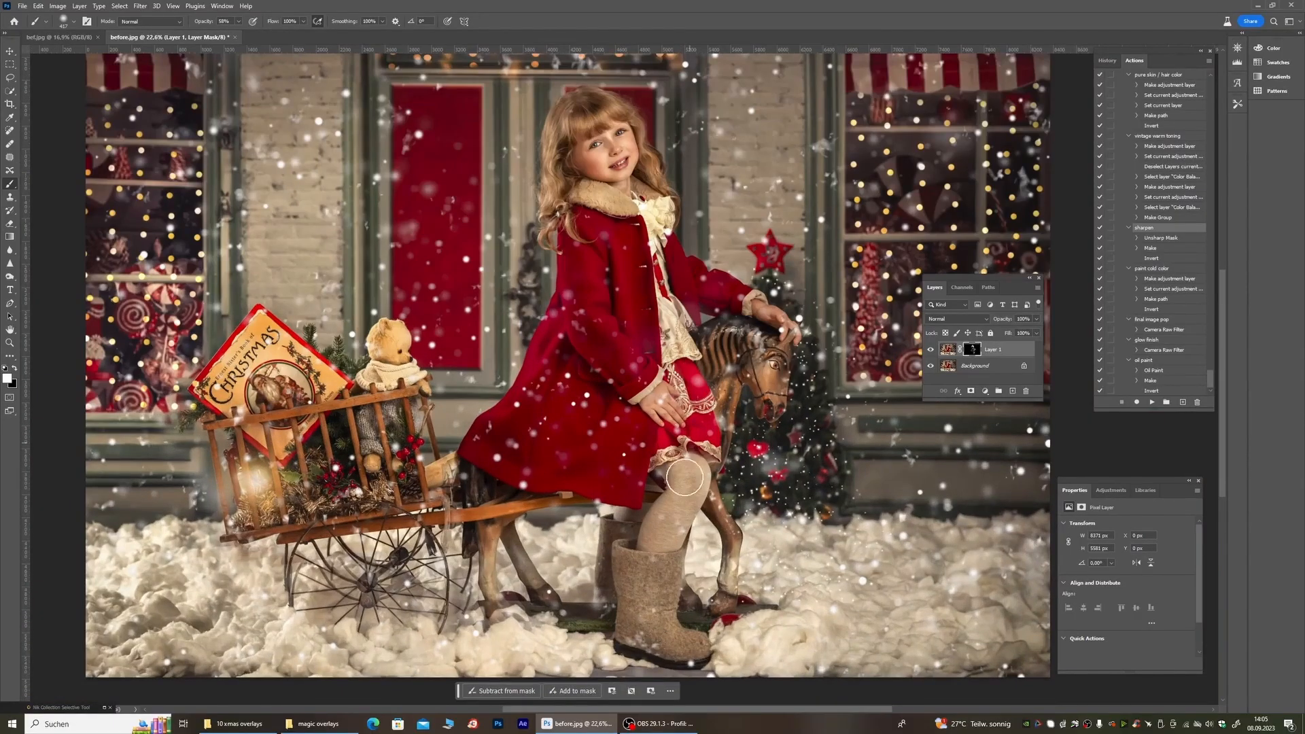
scroll(684, 478, "down", 2)
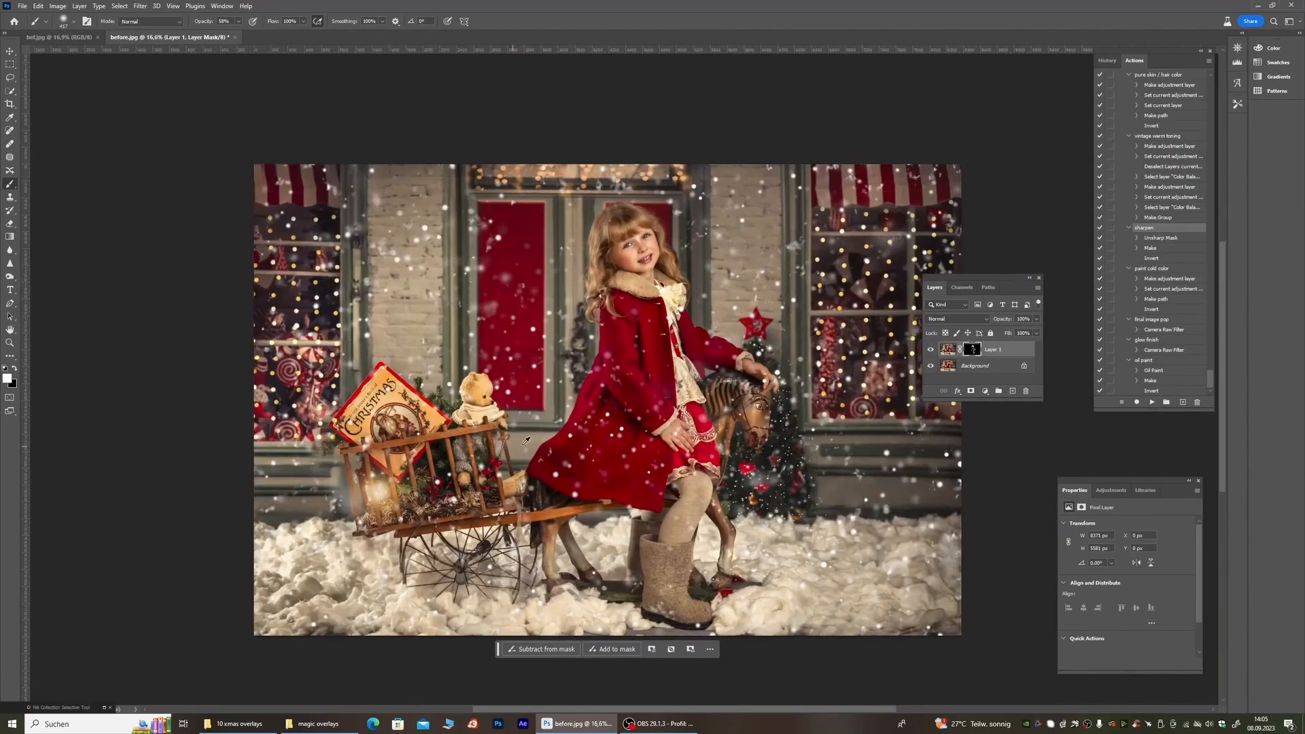
scroll(554, 465, "up", 1)
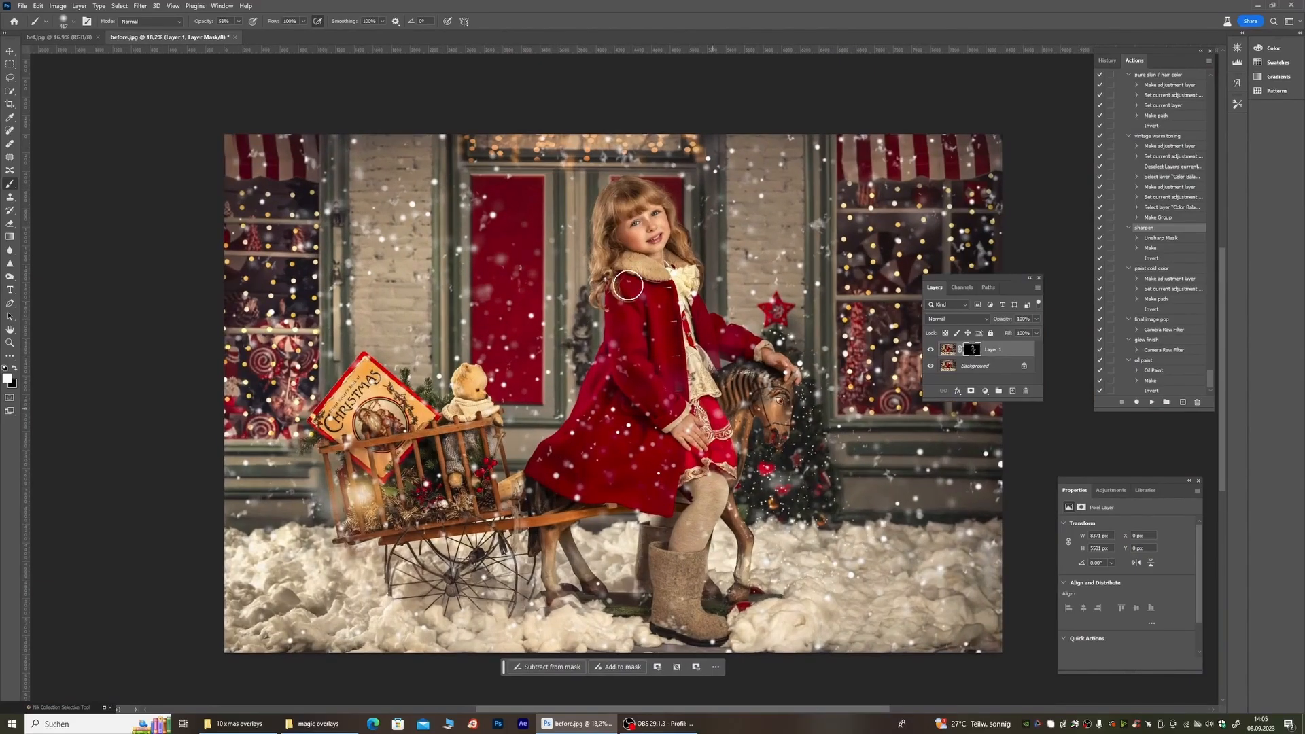
Step: Toggle the sharpening layer's visibility repeatedly to compare the girl's face and the whole photo with and without it
left_click_drag(1036, 270, 1139, 301)
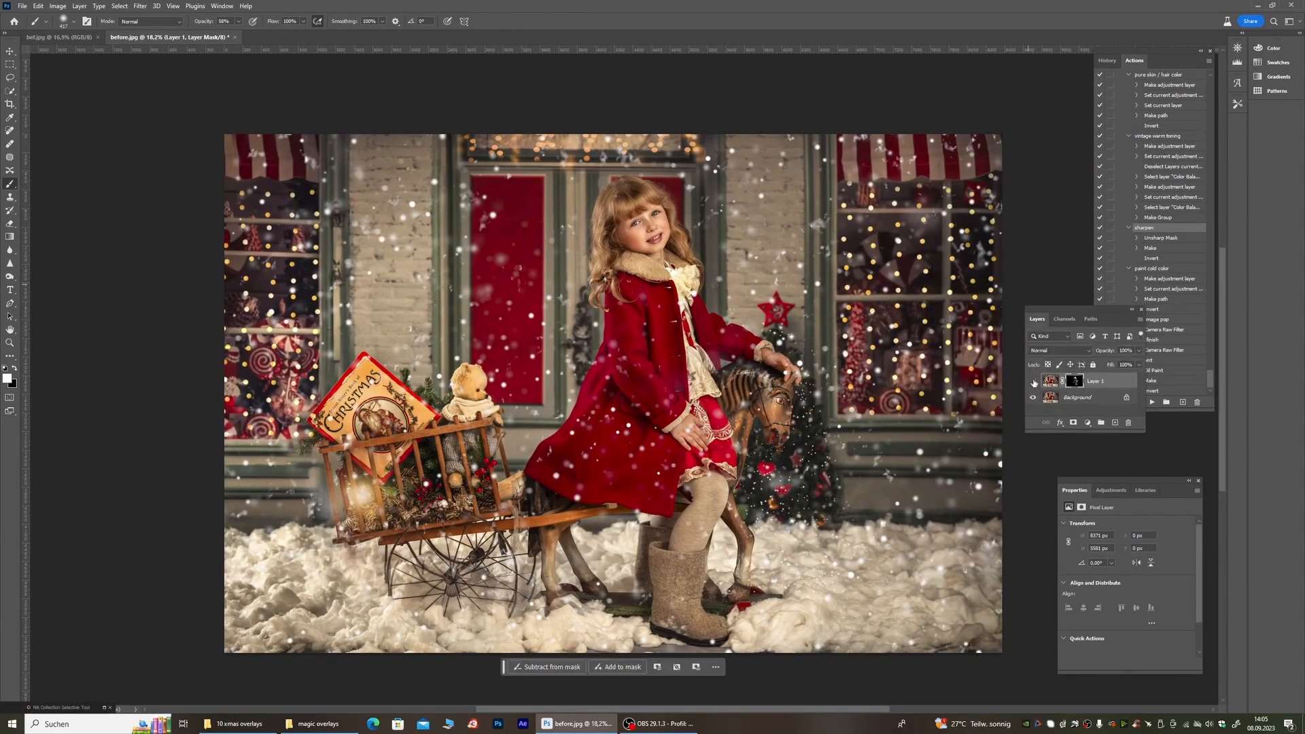
left_click(1034, 383)
scroll(638, 213, "up", 8)
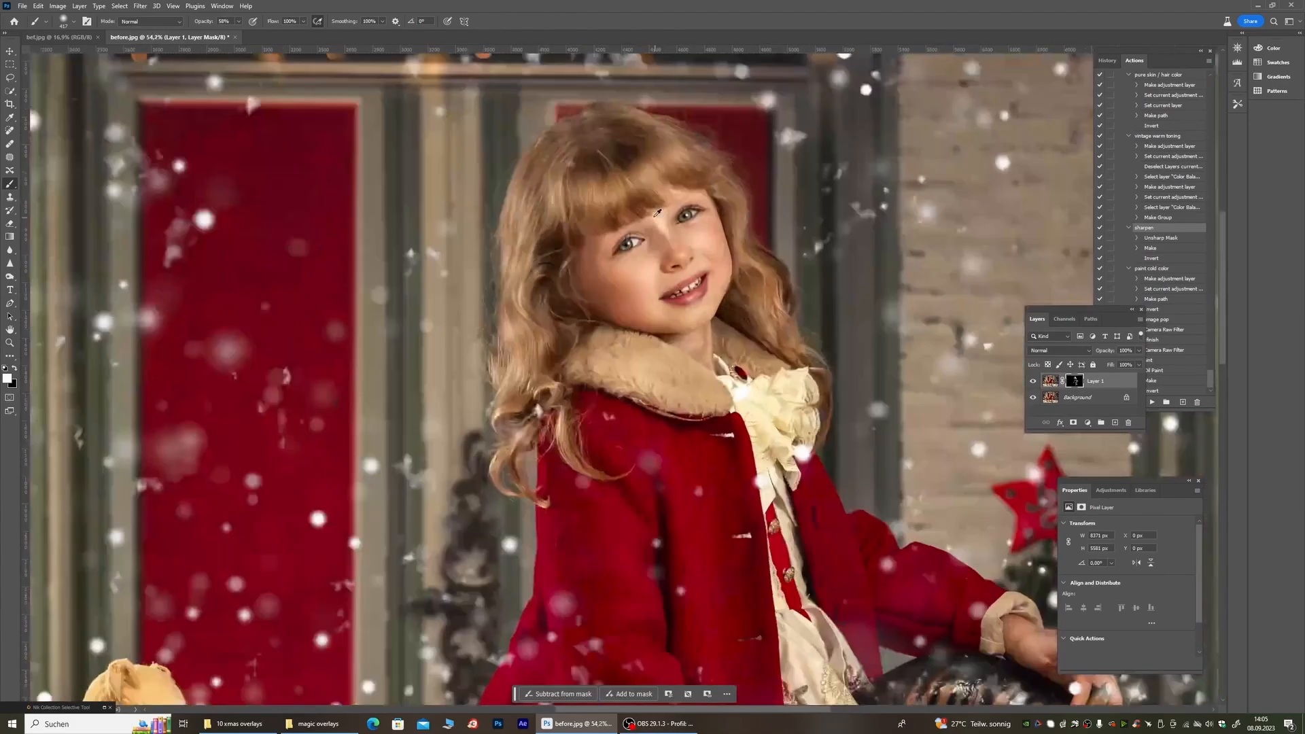
left_click(1033, 382)
left_click(1033, 381)
left_click(1033, 381)
left_click(1033, 382)
left_click(1033, 382)
left_click(1033, 382)
scroll(682, 231, "down", 8)
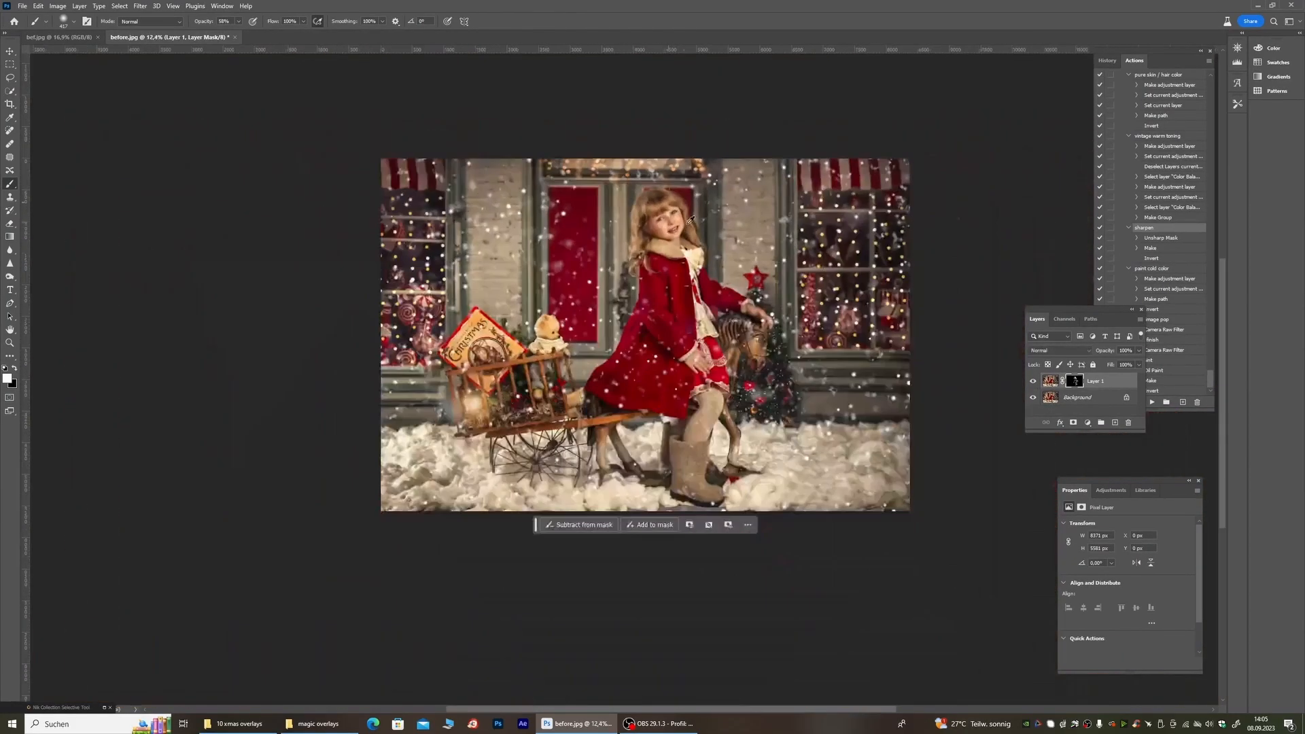
scroll(707, 231, "up", 1)
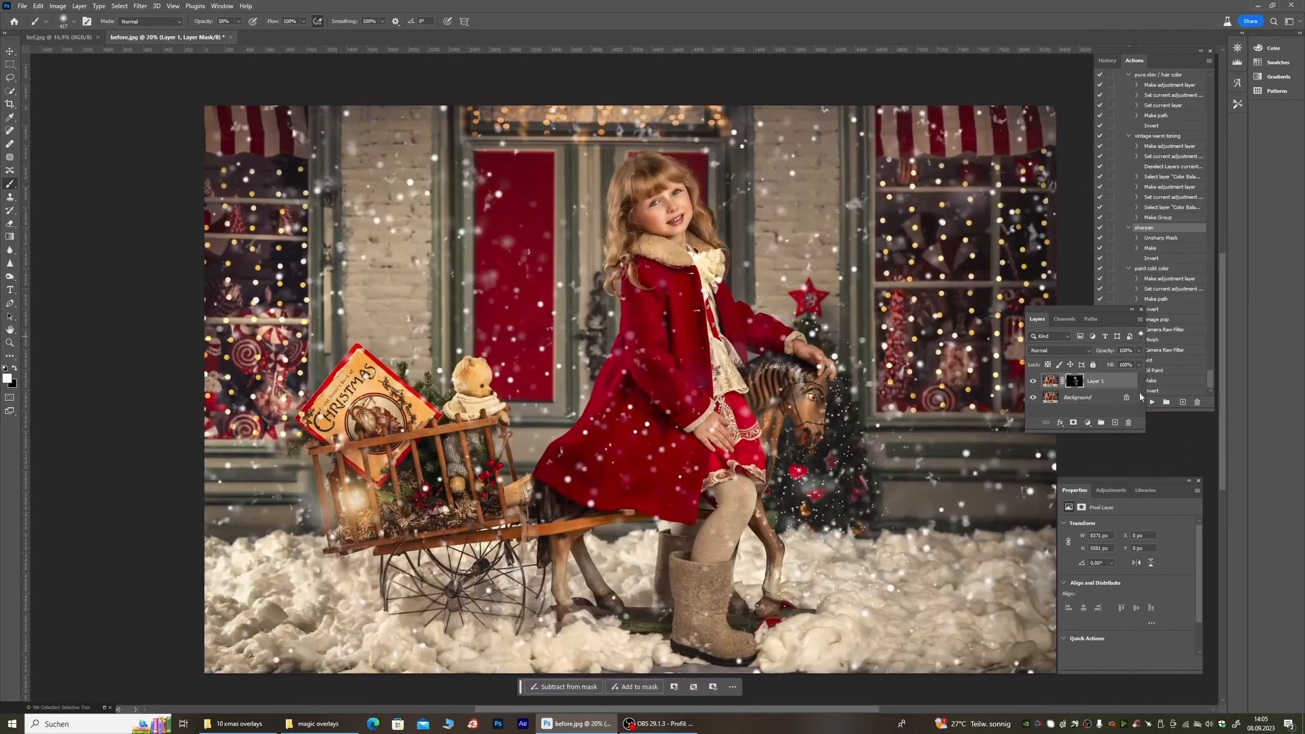
Step: Merge the masked sharpening layer into the background and move the layer list aside
right_click(1090, 399)
left_click(1121, 506)
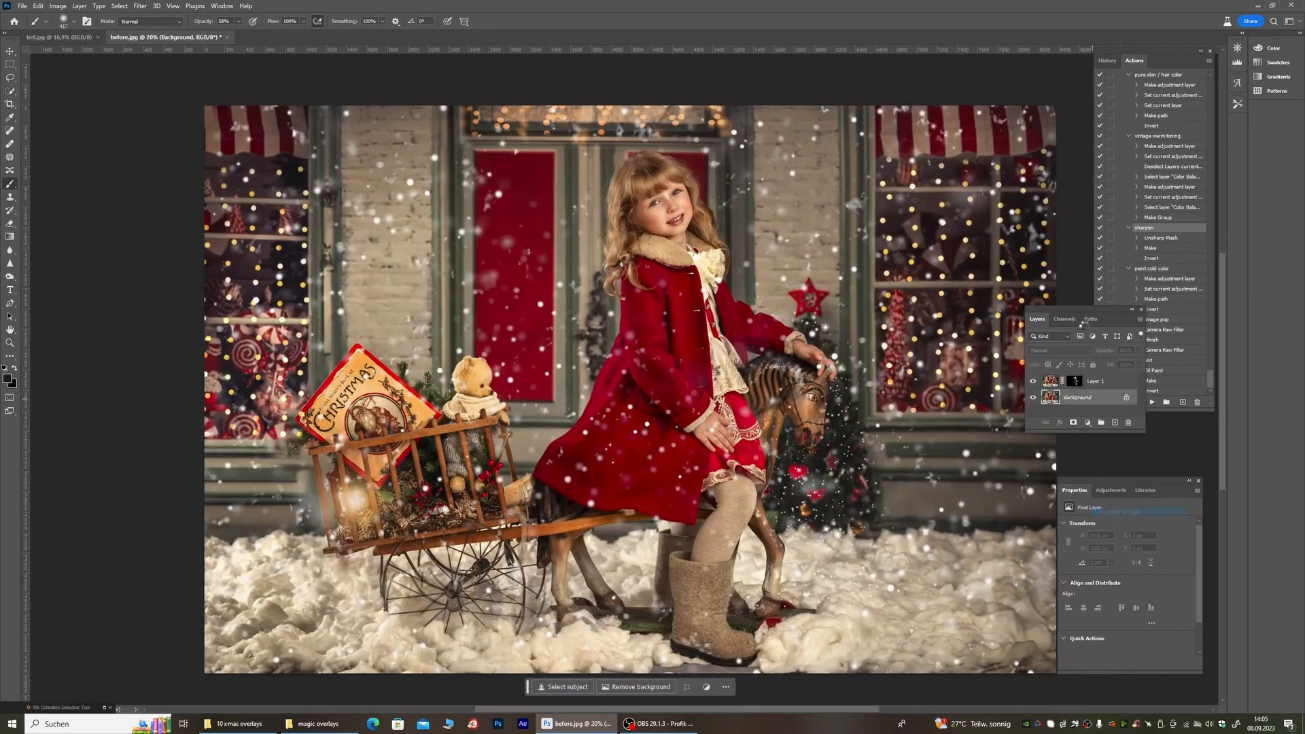
left_click_drag(1112, 321, 1194, 329)
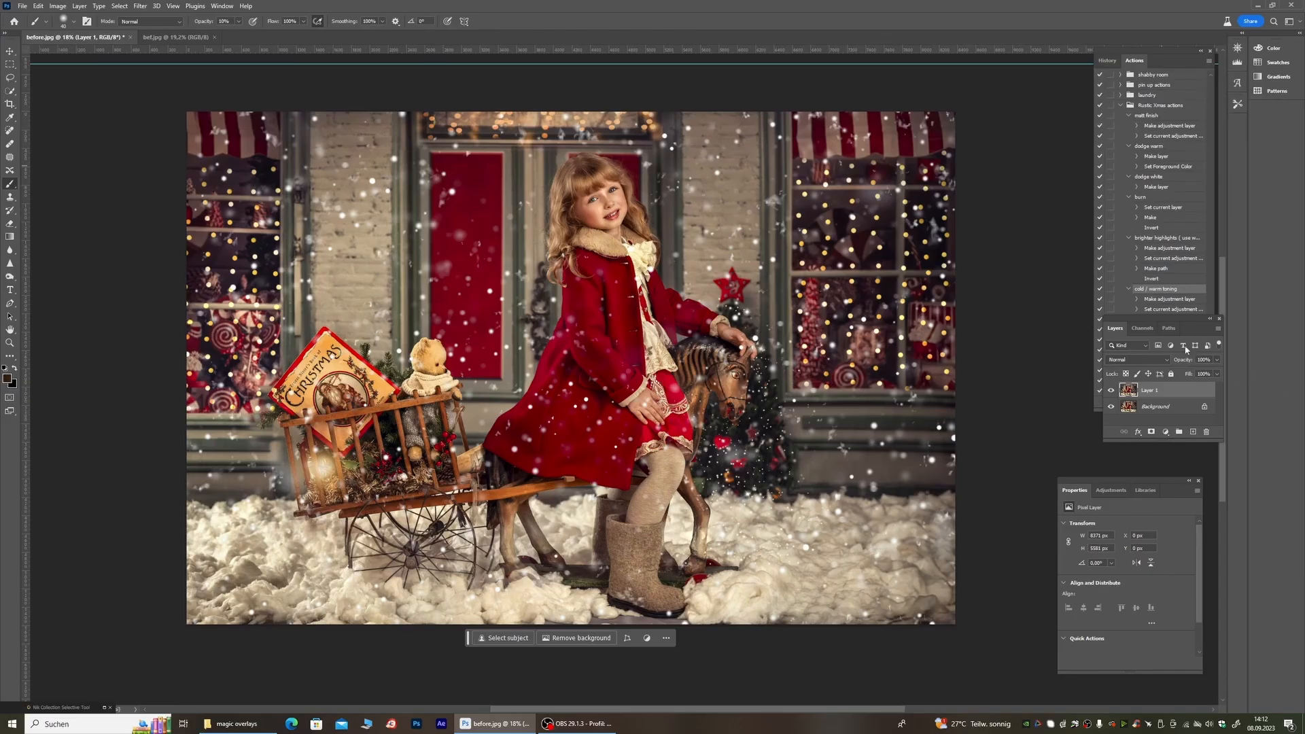
Step: Run the cold / warm toning action to add its Color Balance adjustment above the duplicated layer
left_click(1169, 291)
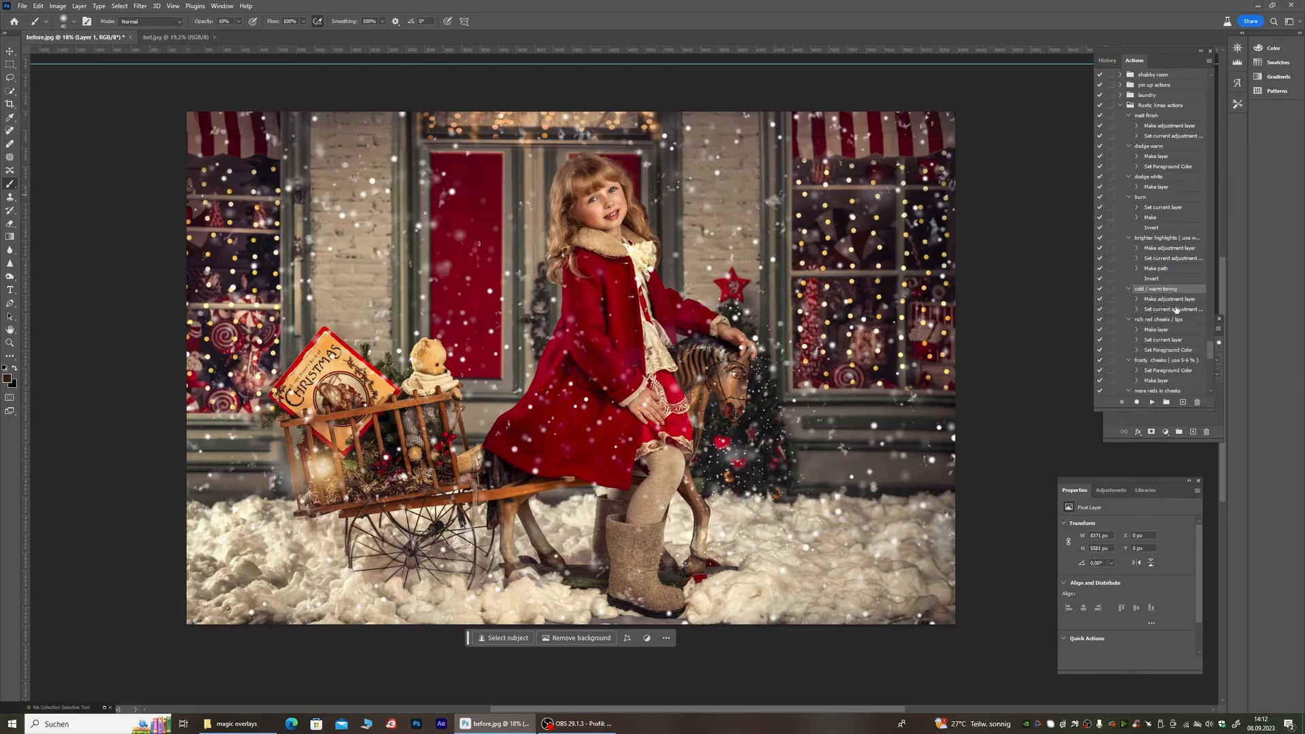
left_click(1151, 402)
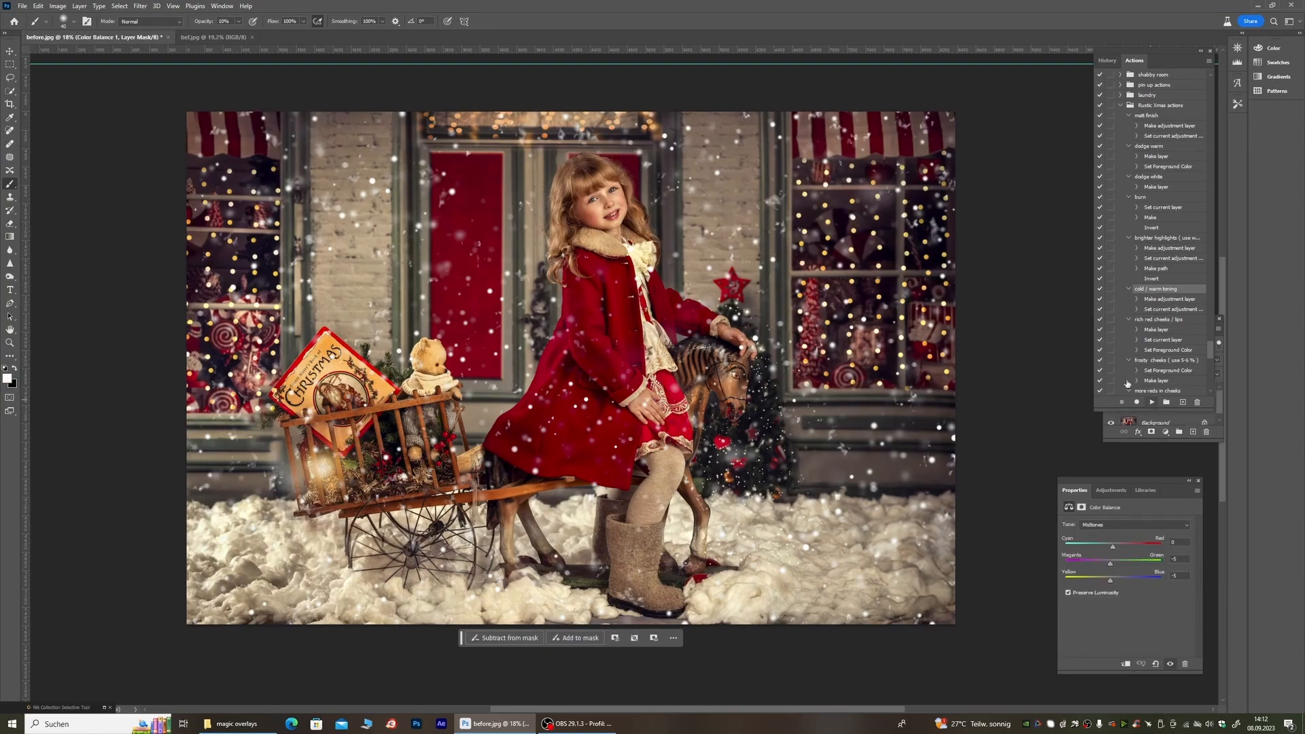
left_click(1111, 438)
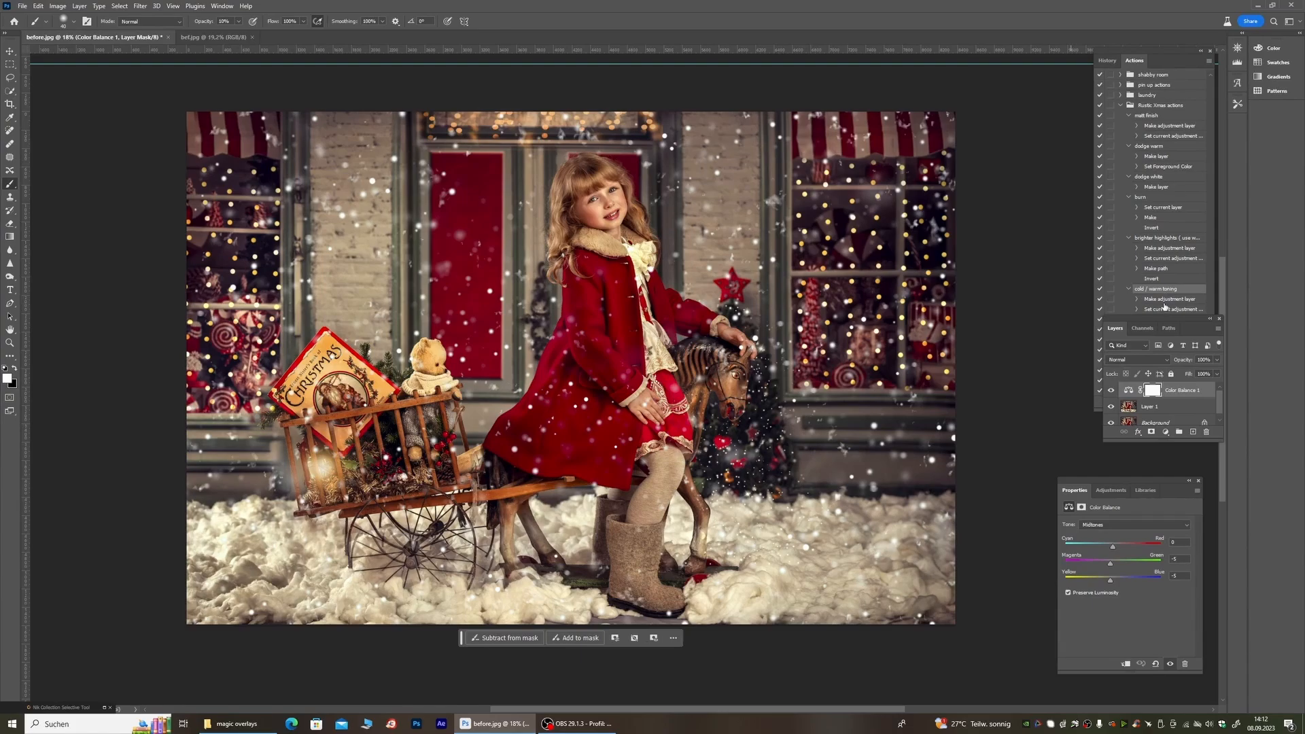
Step: Toggle the Color Balance layer's visibility repeatedly to compare the whole photo with and without the toning
scroll(452, 361, "down", 3)
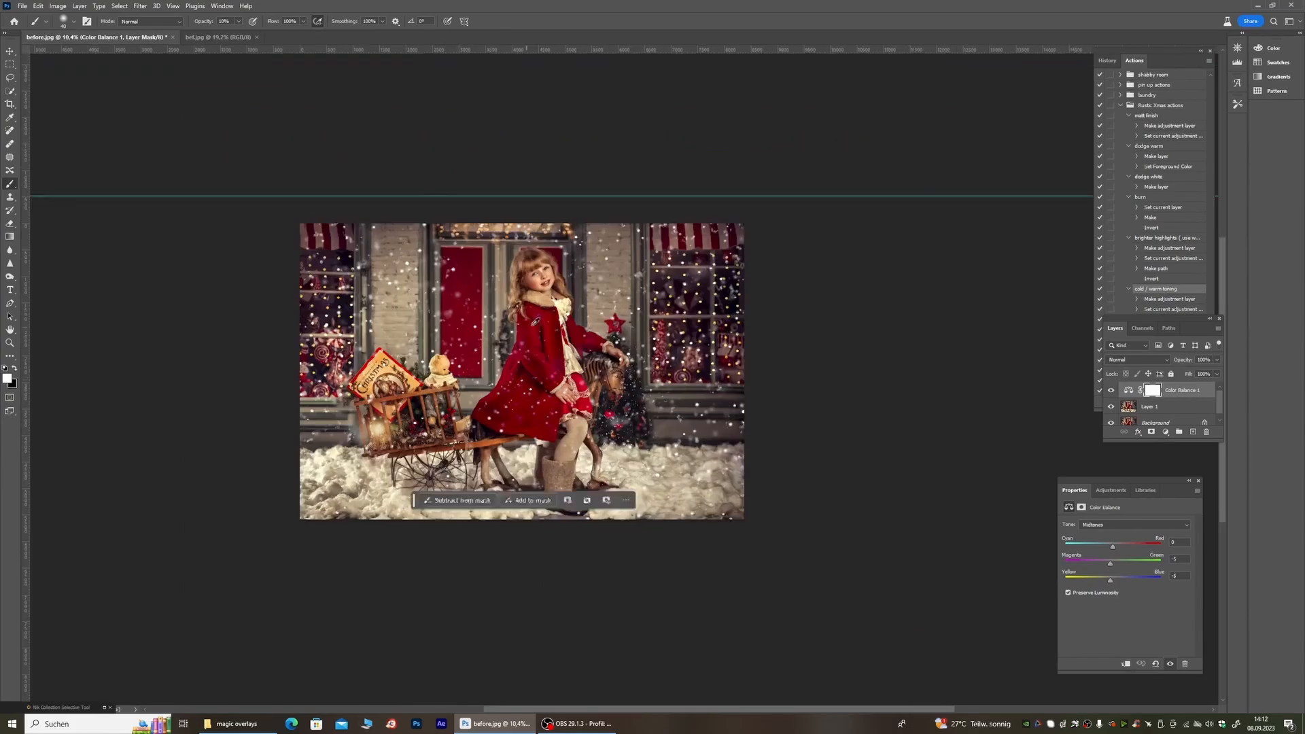
left_click(1108, 393)
left_click(1108, 393)
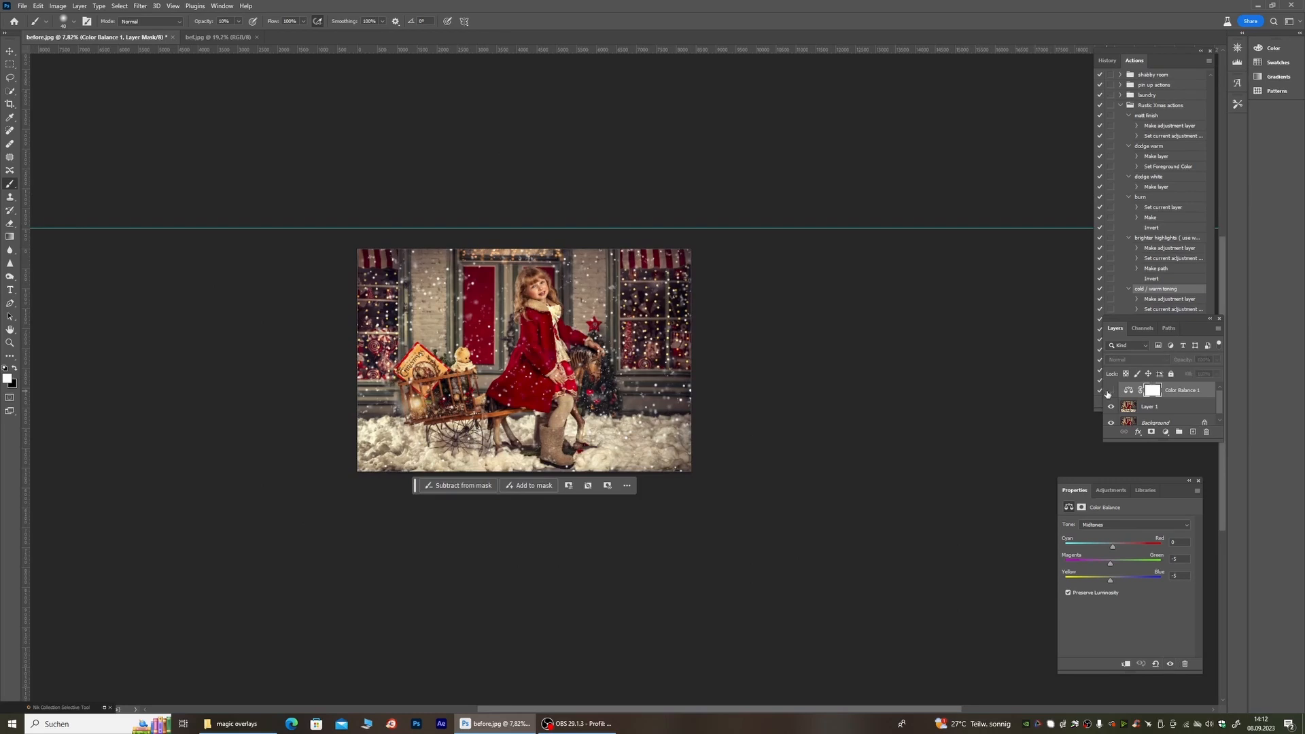
left_click(1107, 392)
left_click(1108, 394)
left_click(1107, 394)
left_click(1108, 394)
left_click(1107, 393)
Step: Compare the red coat, the rocking horse and the full scene with the Color Balance layer shown and hidden
scroll(492, 331, "up", 2)
scroll(511, 338, "up", 4)
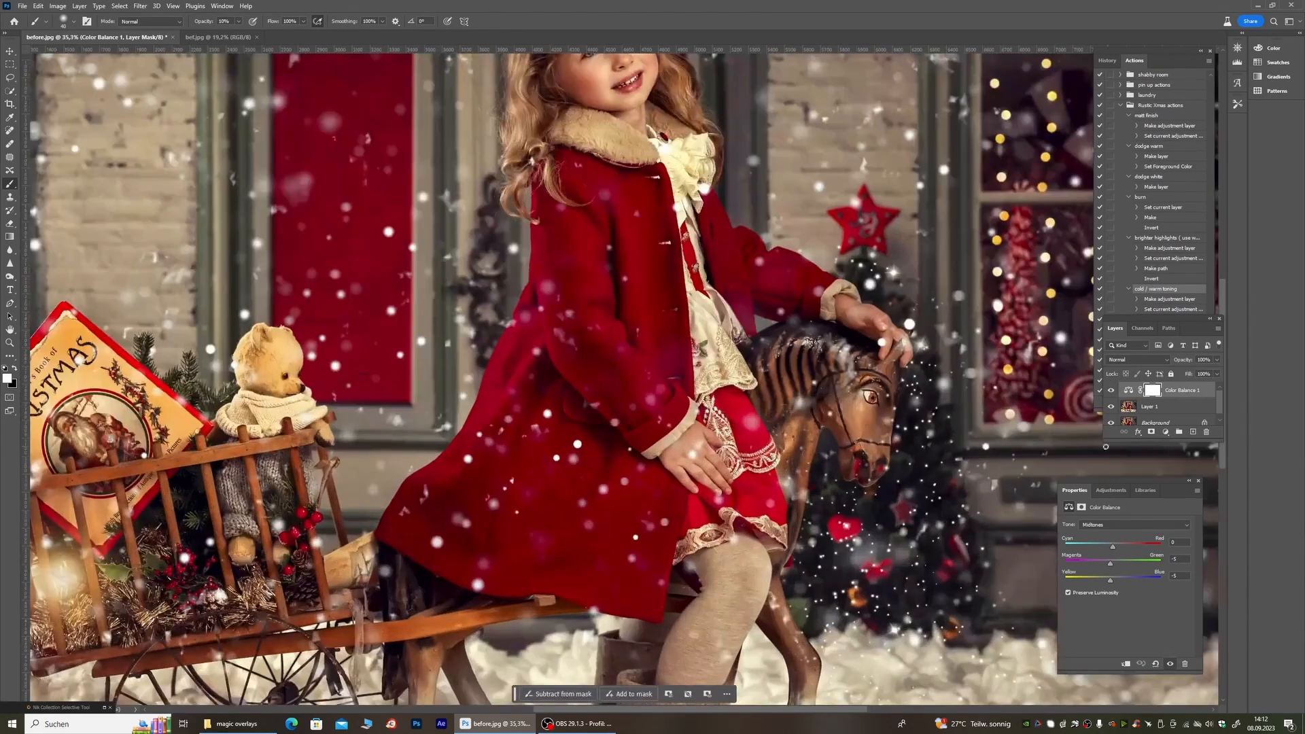
left_click(1111, 390)
left_click(1111, 389)
left_click(1111, 389)
left_click(1111, 389)
scroll(635, 408, "down", 3)
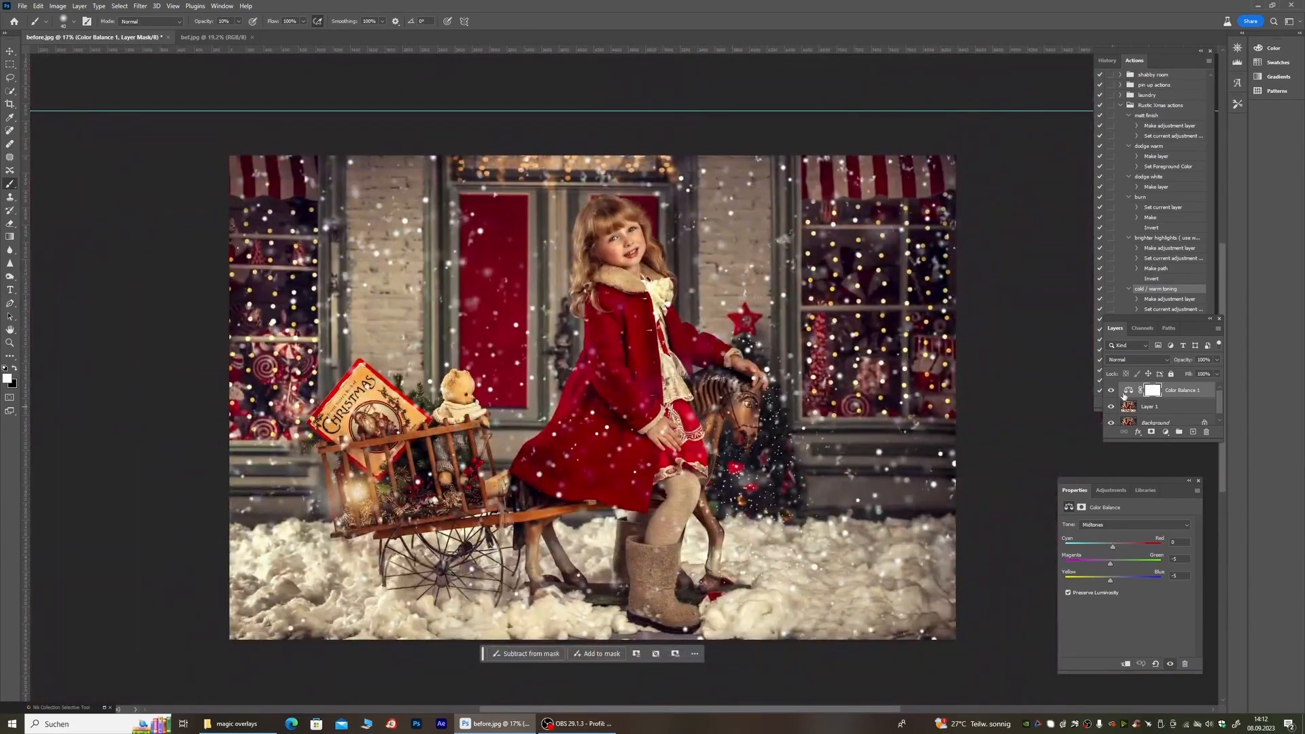
left_click(1112, 391)
scroll(625, 211, "up", 5)
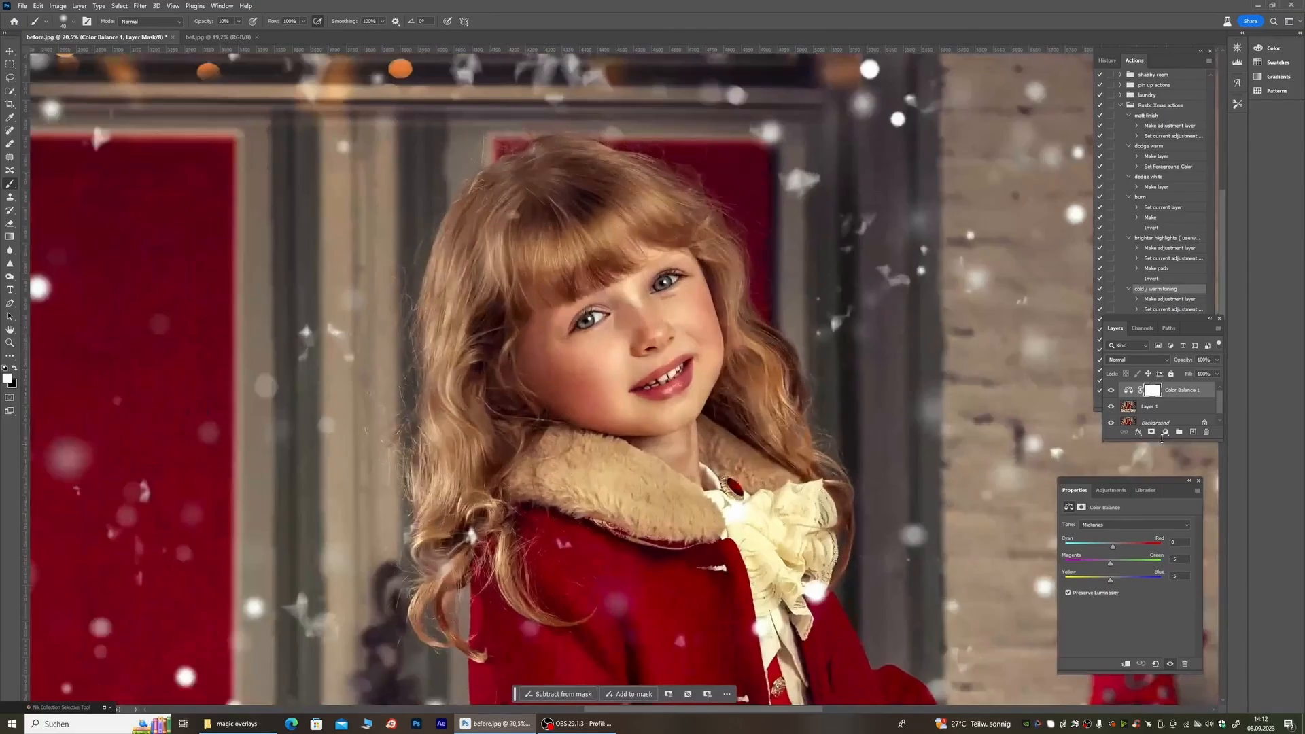
Step: Add a vector mask to the Color Balance layer and compare the girl's face with the toning on and off
left_click(1152, 432)
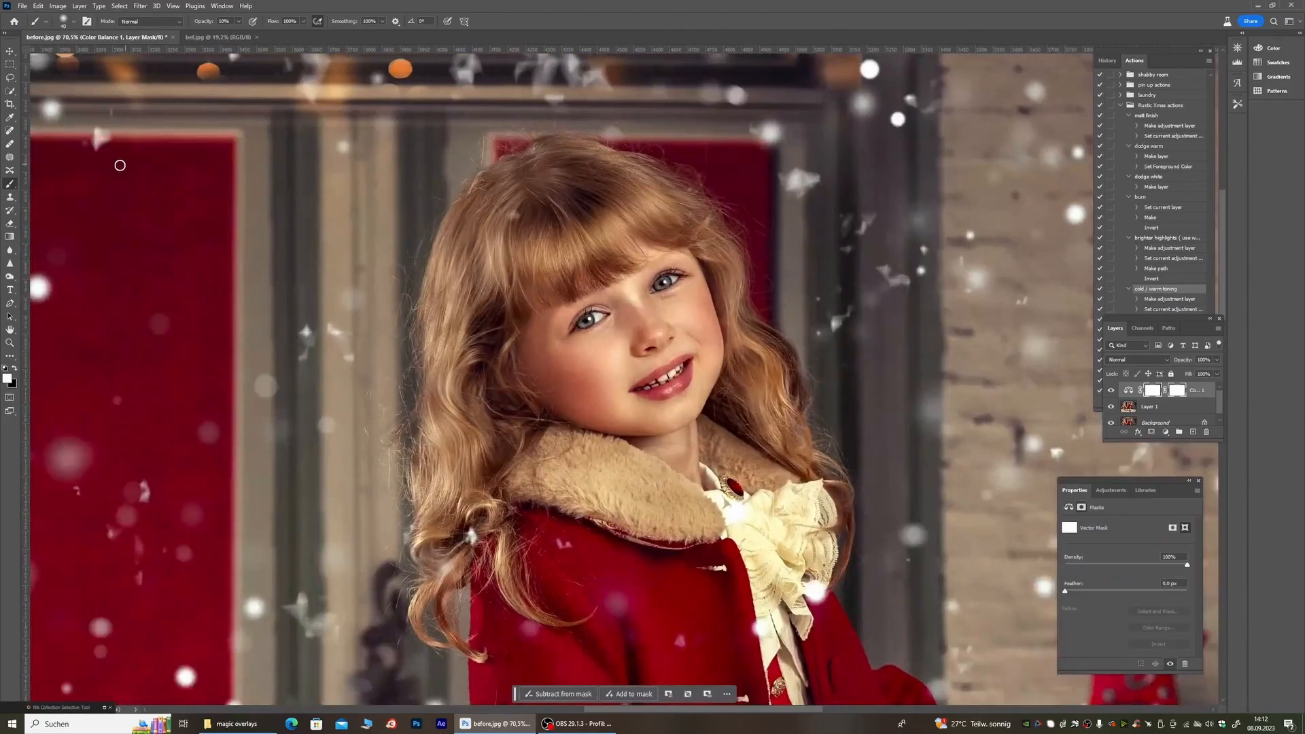
left_click(1113, 392)
left_click(1112, 392)
scroll(635, 358, "up", 2)
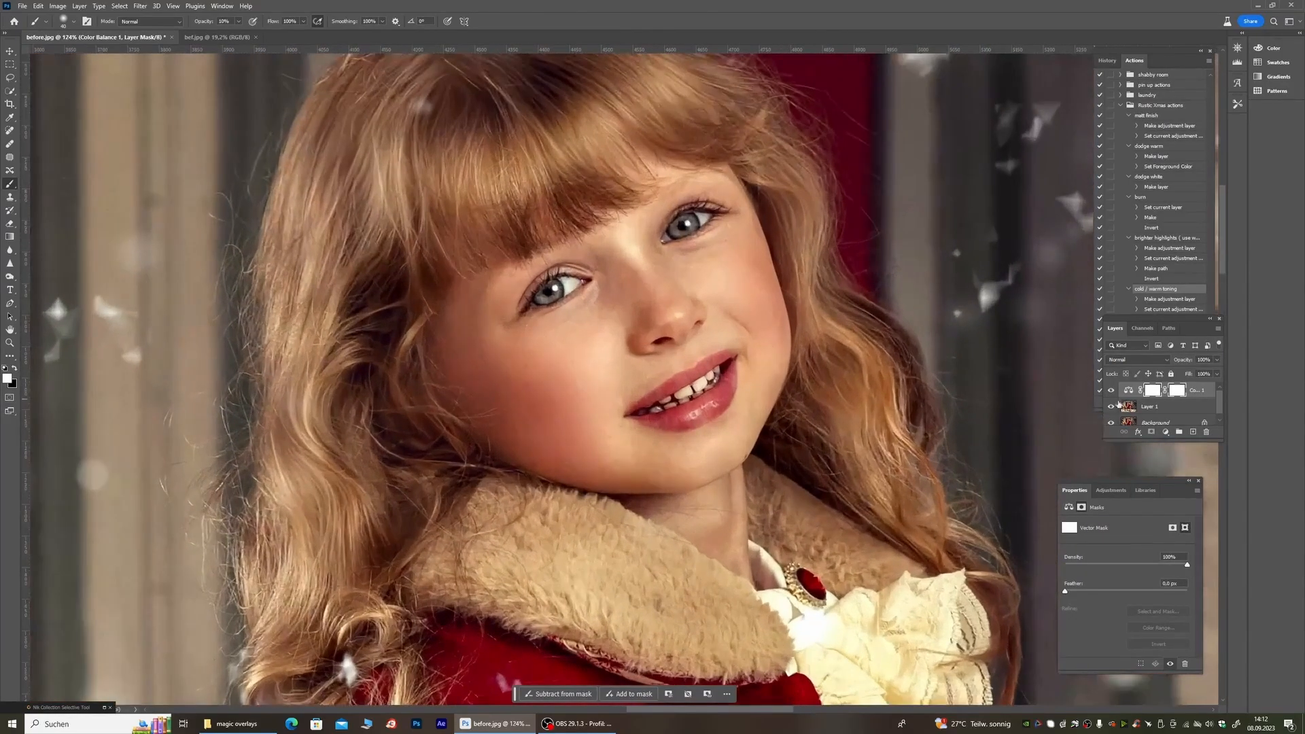
scroll(758, 320, "down", 2)
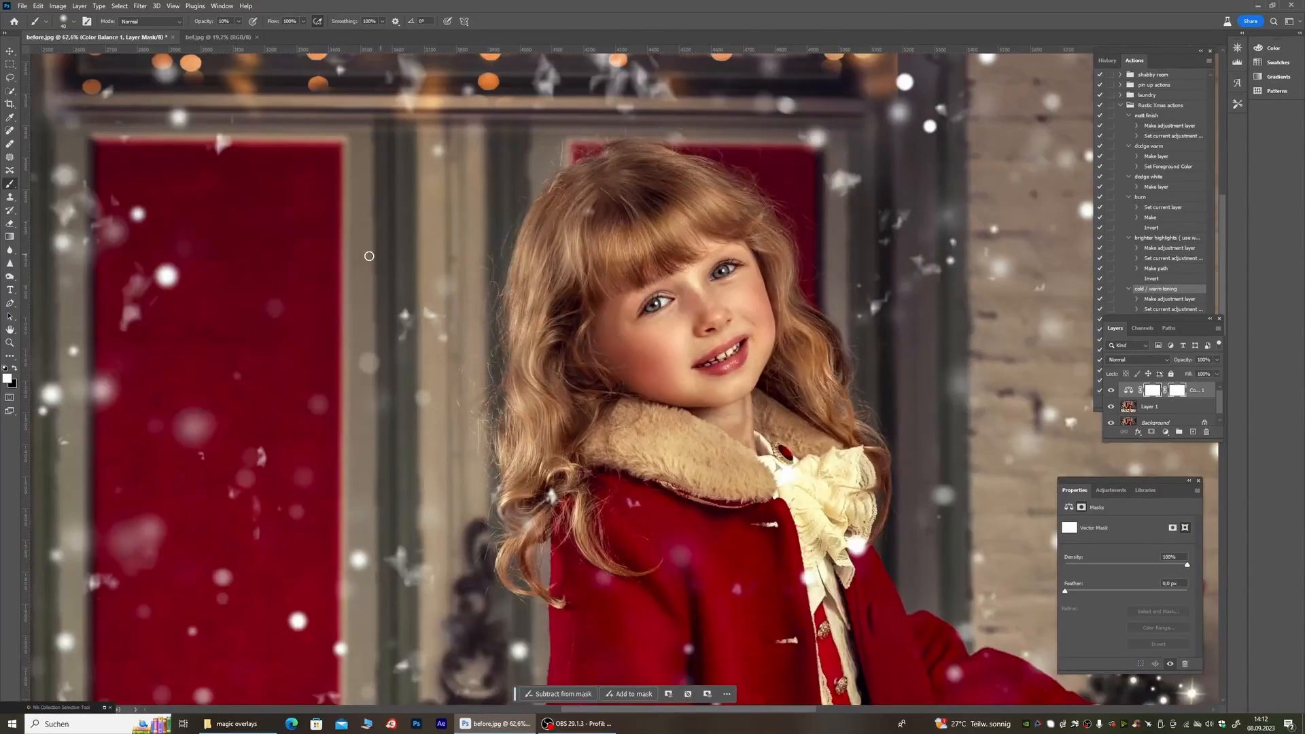
Step: Enlarge the brush, make black the foreground color and set the brush opacity to 27%
right_click(479, 277)
left_click(478, 280)
left_click(15, 370)
key("2")
key("7")
Step: Merge the toning into the background and duplicate the result onto a new layer
scroll(541, 204, "down", 6)
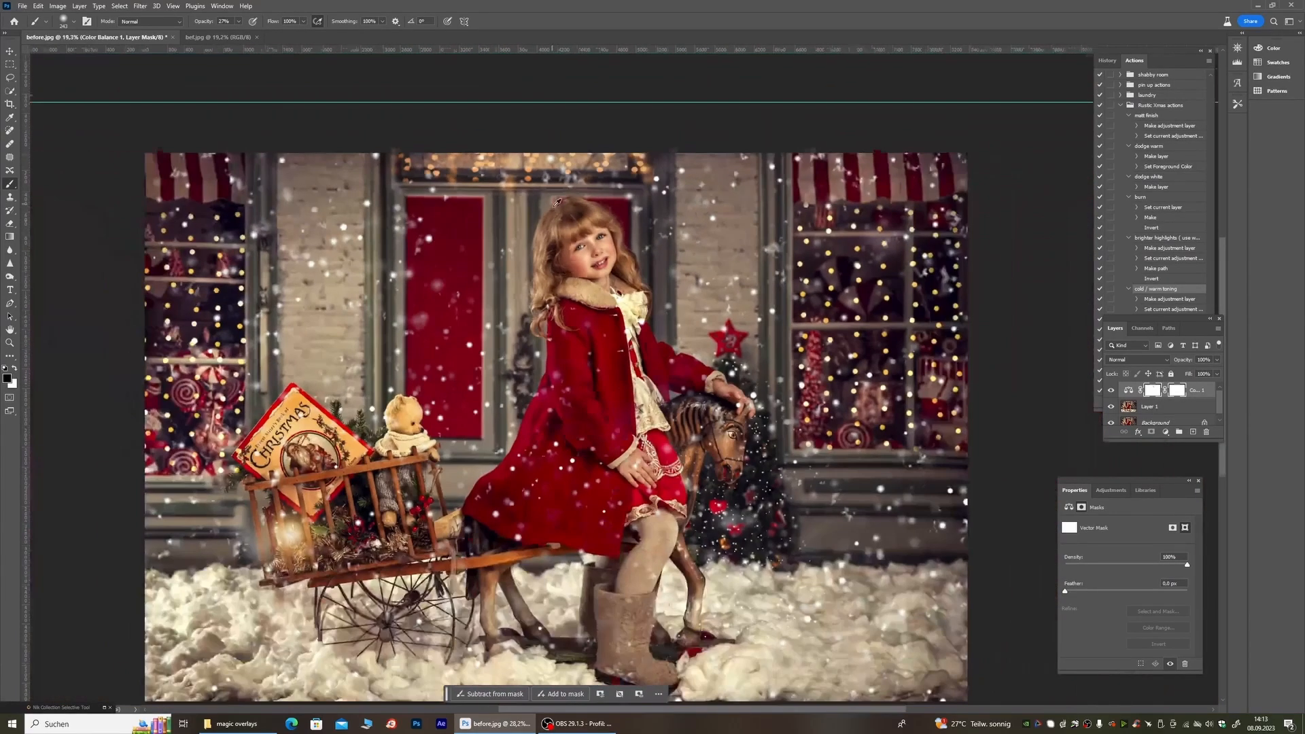
scroll(664, 228, "down", 1)
scroll(607, 367, "up", 1)
scroll(607, 366, "up", 1)
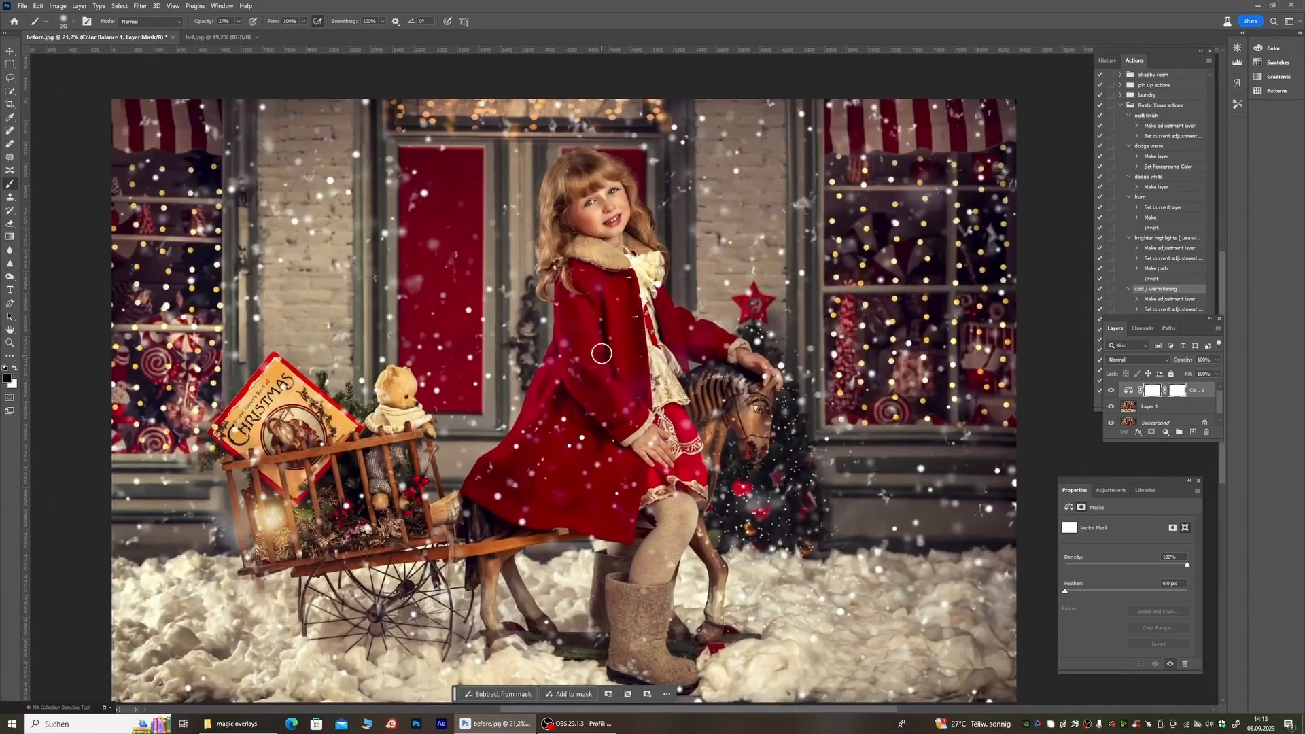
right_click(1152, 420)
left_click(1181, 528)
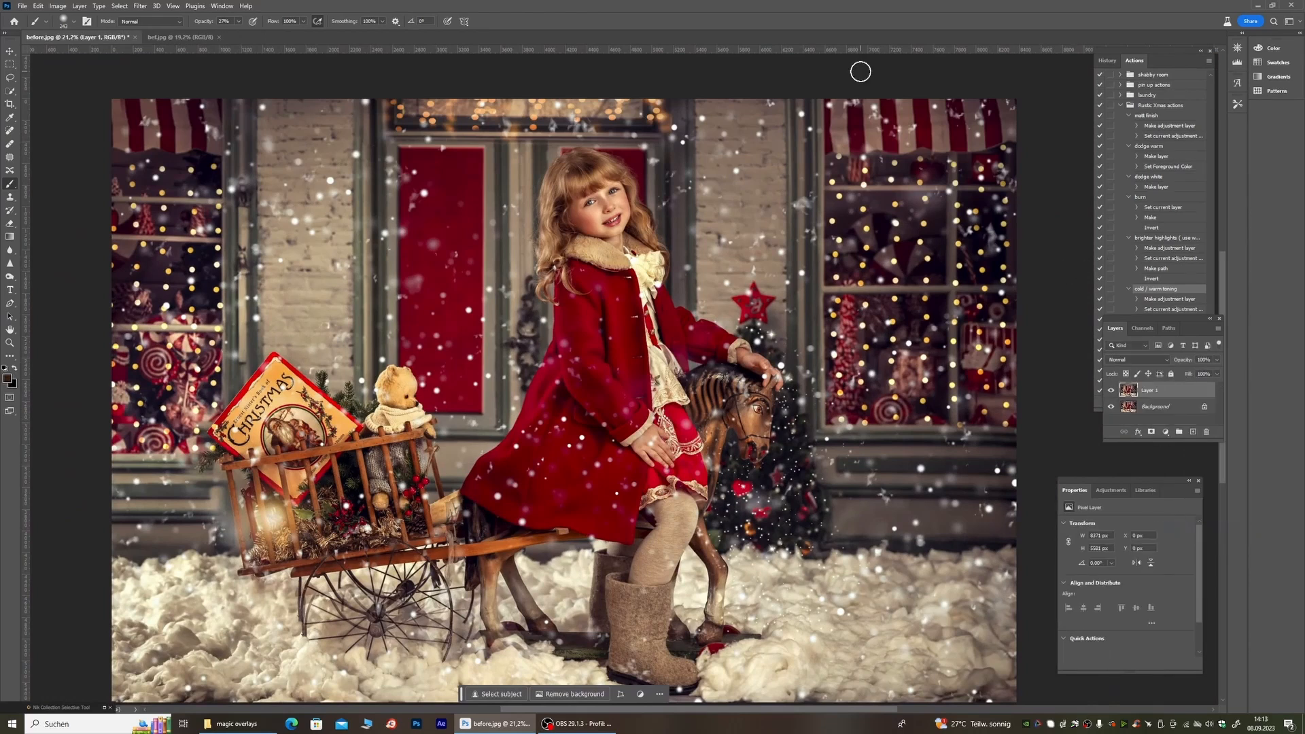
Step: Add a Black & White adjustment layer above the duplicated photo and blend it in Soft Light mode
left_click(1165, 432)
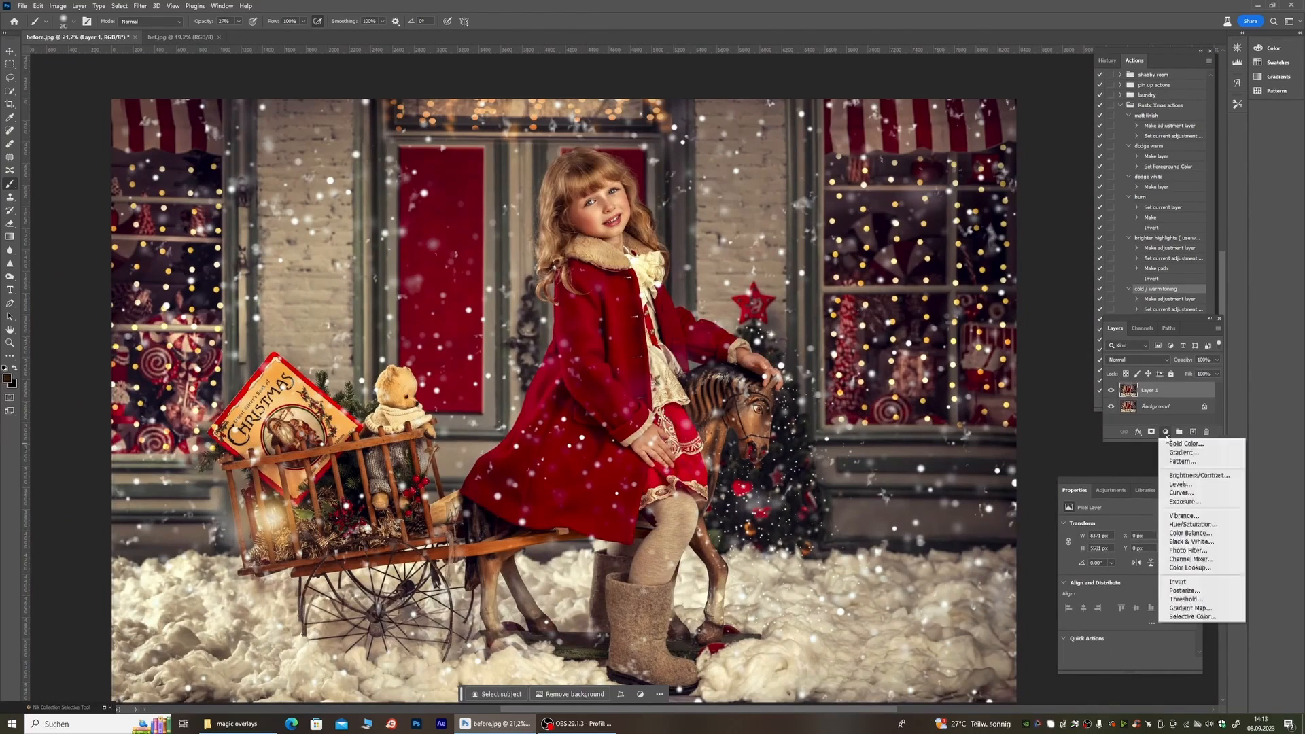
left_click(1185, 542)
left_click(1128, 359)
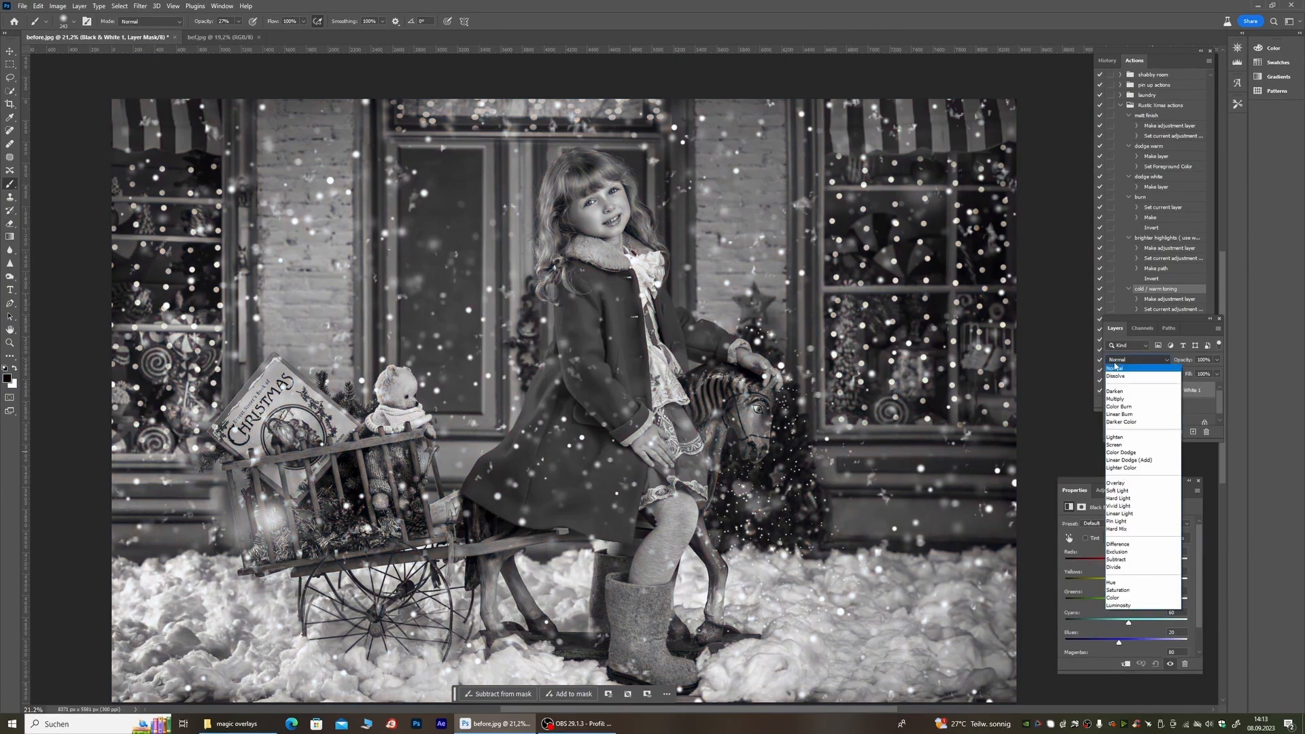
left_click(1142, 488)
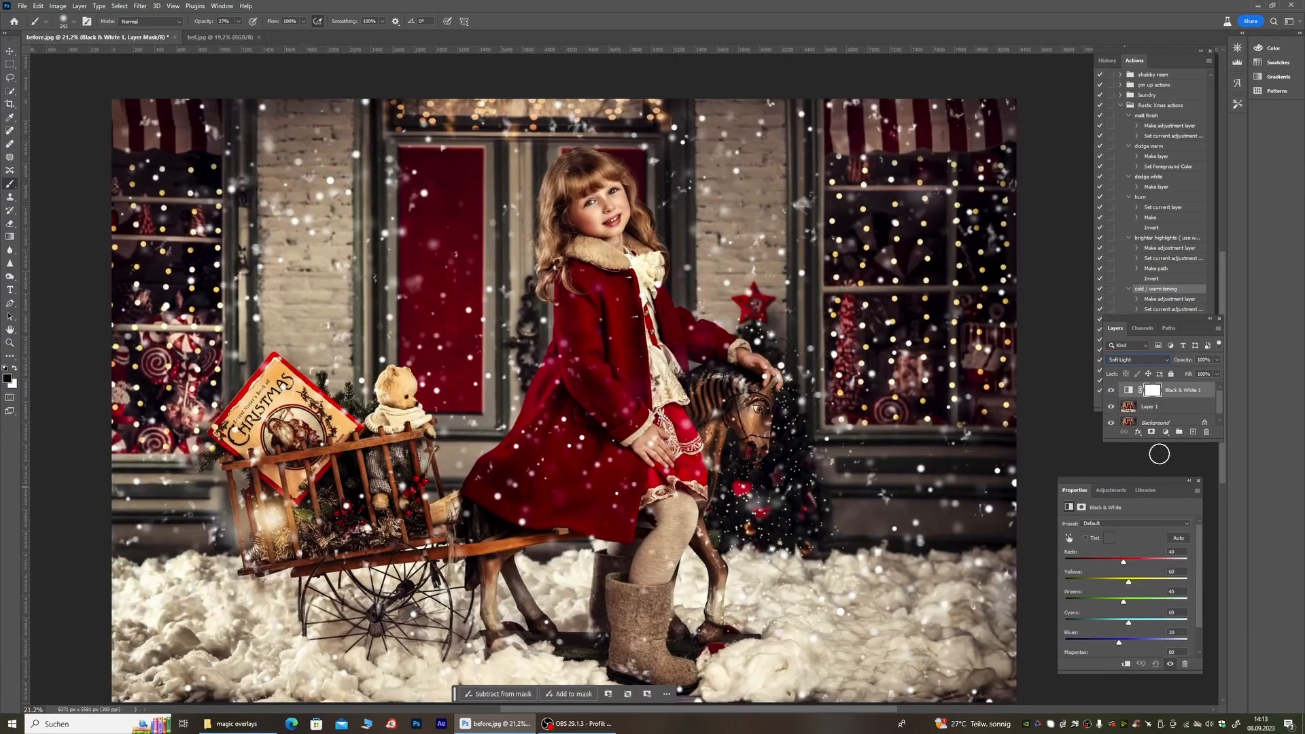
Step: Set the Black & White adjustment's Reds to 96 and Yellows to 94, and lower the layer's opacity to 16%
mouse_move(1124, 564)
left_mouse_down()
mouse_move(1144, 565)
mouse_move(1137, 585)
mouse_move(1135, 566)
left_mouse_up()
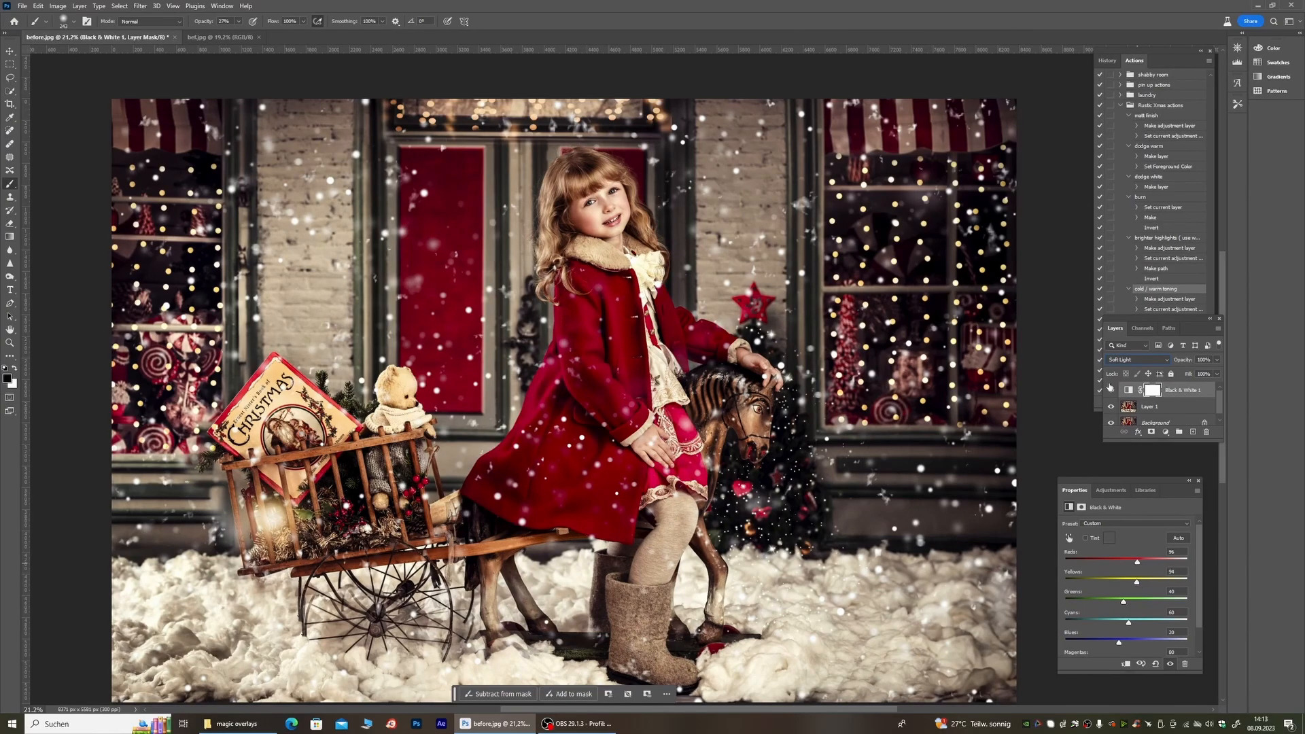
left_click(1218, 361)
left_click_drag(1217, 371, 1175, 373)
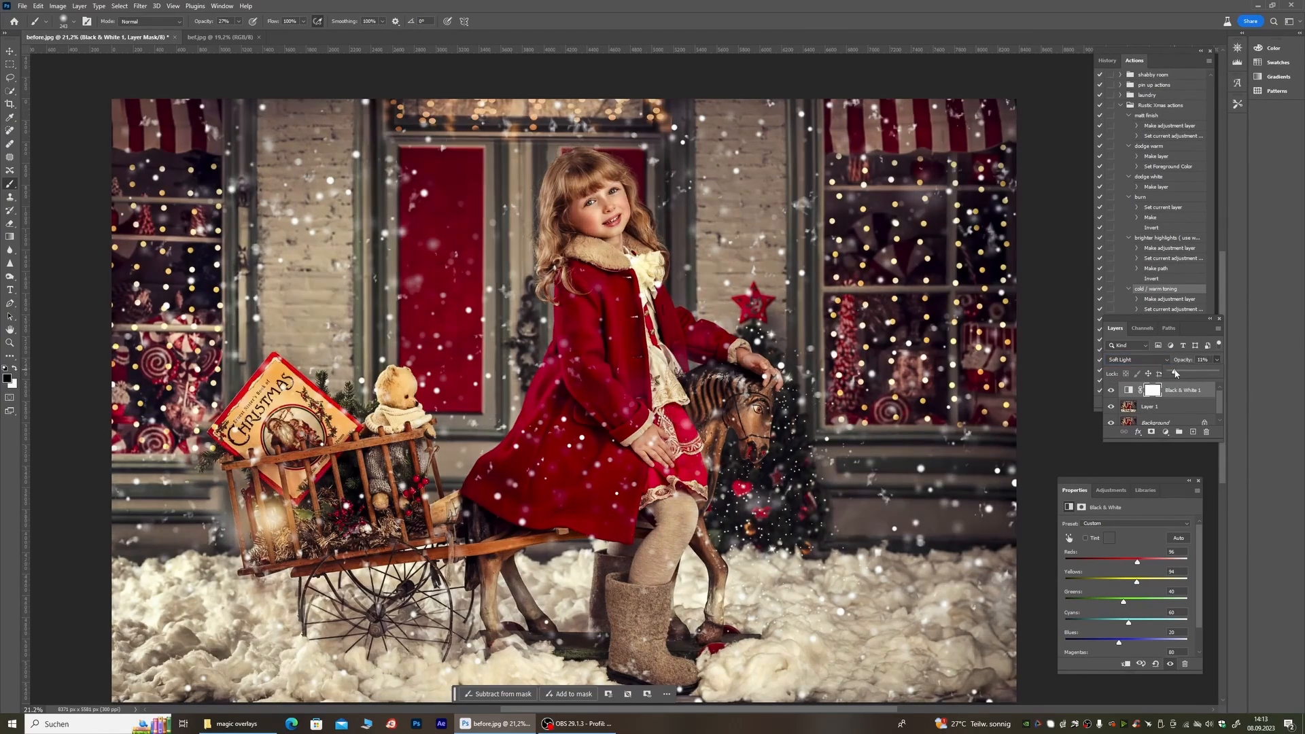
Step: Toggle the Black & White layer's visibility repeatedly to compare its contrast effect on the whole photo
left_click(1113, 391)
left_click(1113, 391)
left_click(1113, 392)
left_click(1112, 391)
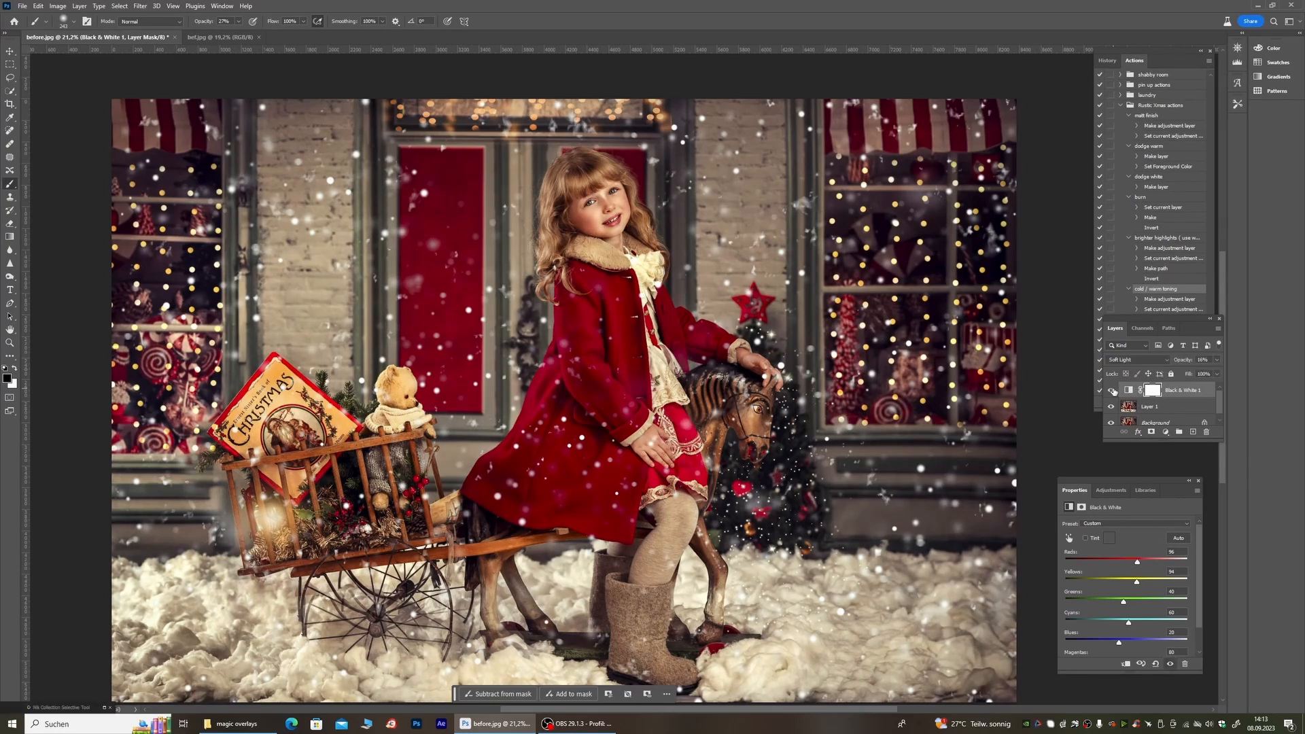
left_click(1112, 392)
left_click(1113, 391)
left_click(1112, 391)
left_click(1113, 391)
left_click(1112, 391)
left_click(1112, 391)
Step: Examine the girl's face, hair and collar up close with the Black & White layer shown and hidden
scroll(589, 164, "up", 1)
scroll(589, 164, "up", 3)
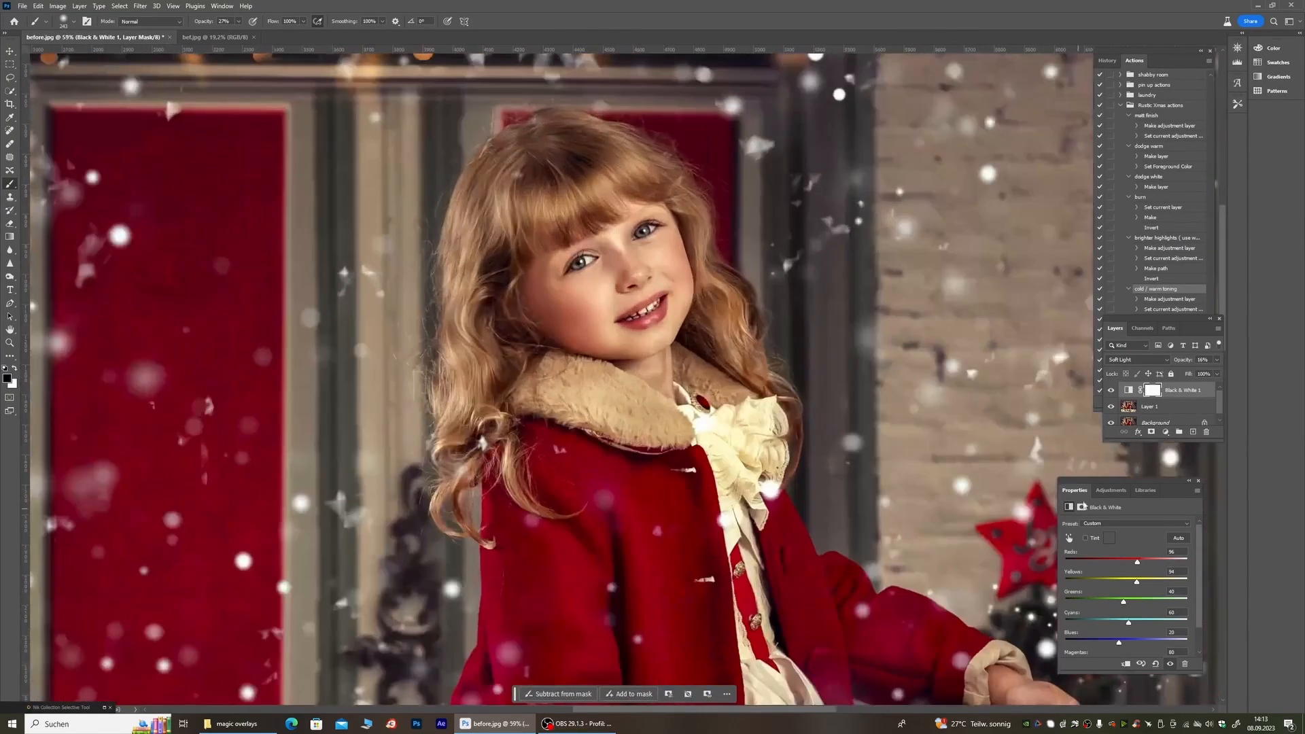
left_click(1112, 392)
left_click(1112, 394)
left_click(1112, 394)
left_click(1112, 395)
scroll(599, 231, "up", 4)
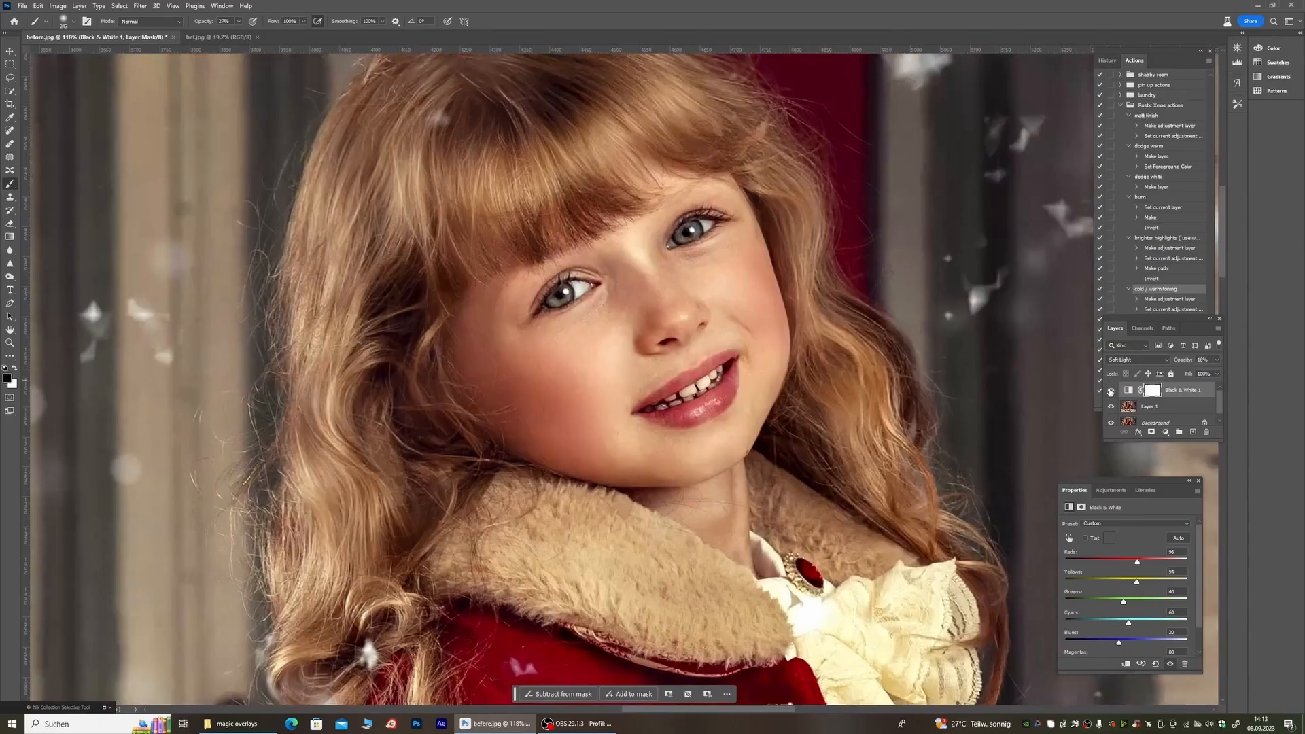
left_click(1110, 392)
left_click(1111, 392)
left_click(1110, 392)
left_click(1111, 392)
scroll(575, 131, "down", 4)
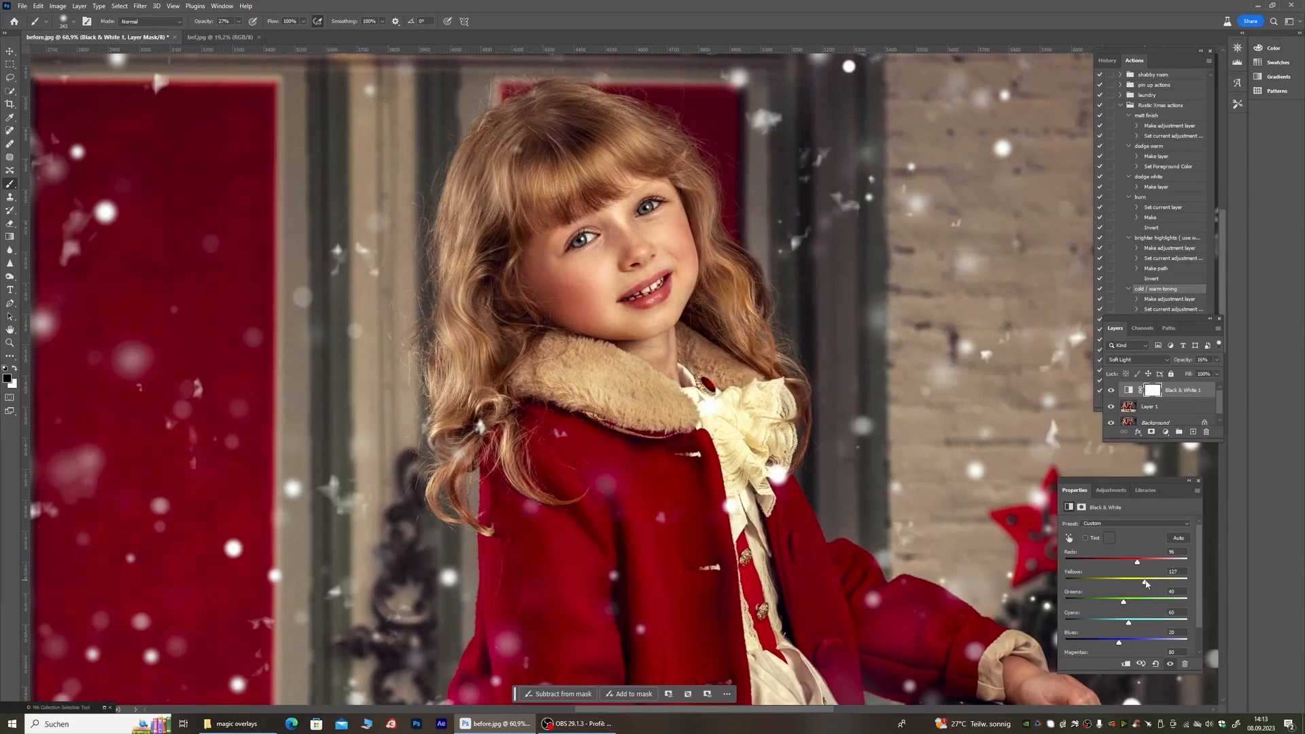
Step: Raise the Yellows of the Black & White adjustment further to brighten the skin and hair
left_click_drag(1145, 583, 1167, 586)
scroll(619, 233, "down", 3)
scroll(617, 230, "up", 5)
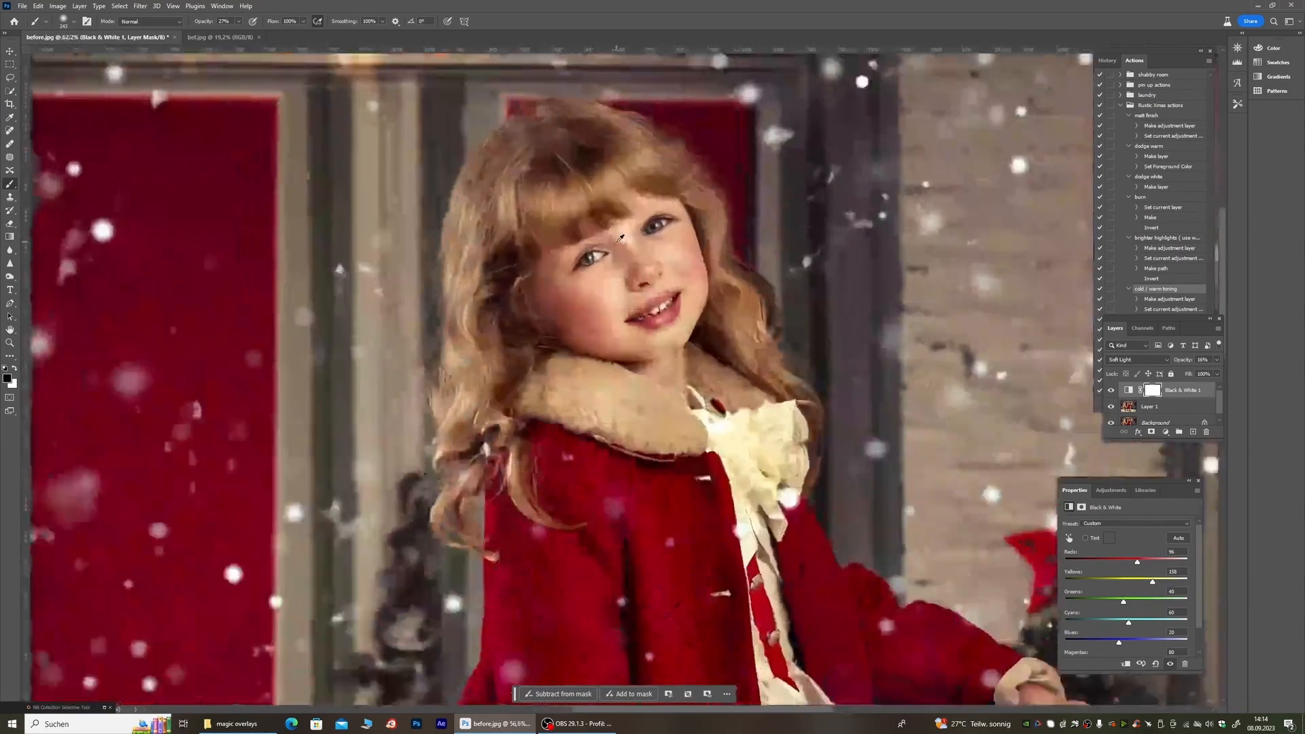
Step: Compare the face and the entire image before and after the brightened Black & White adjustment
left_click(1112, 391)
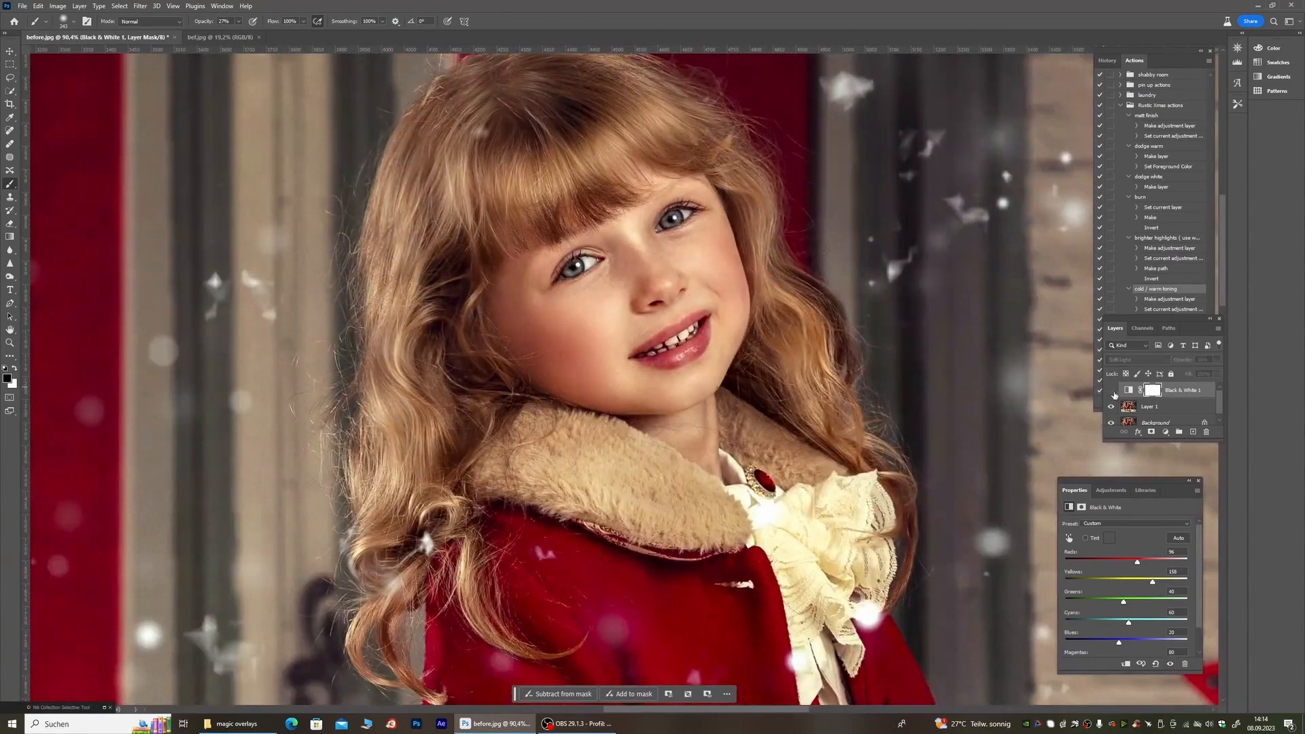
left_click(1112, 391)
left_click(1111, 392)
left_click(1112, 391)
scroll(585, 221, "down", 20)
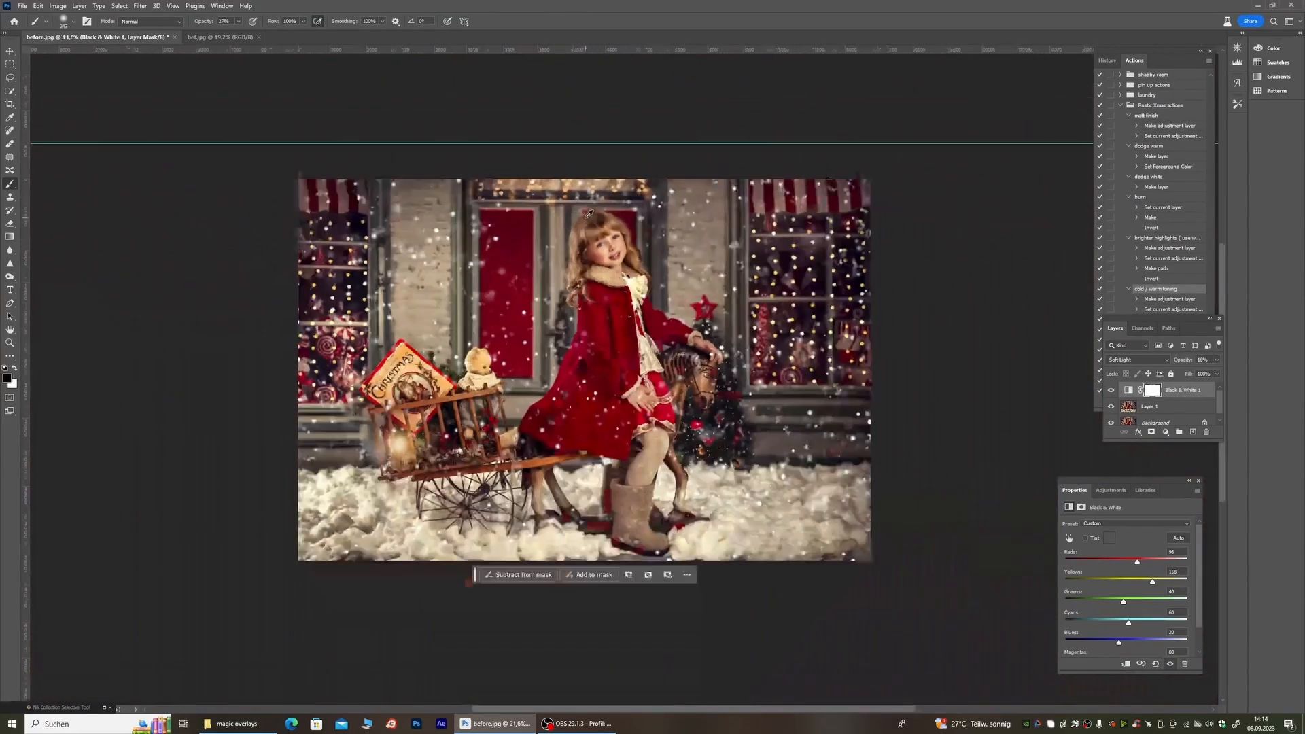
scroll(596, 382, "up", 4)
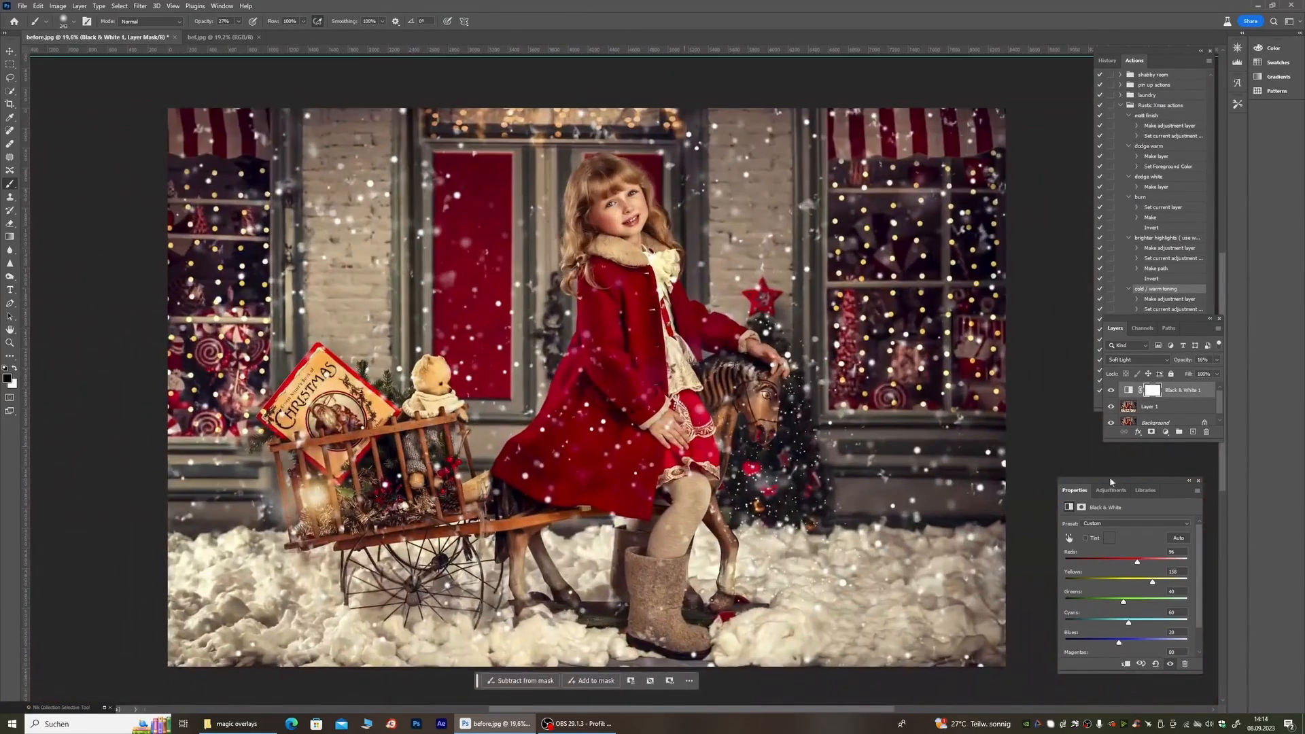
left_click(1111, 391)
left_click(1112, 391)
left_click(1111, 391)
left_click(1112, 392)
left_click(1112, 391)
left_click(1112, 392)
Step: Flatten the image with the Black & White adjustment and duplicate it onto a new layer
scroll(1142, 393, "down", 1)
right_click(1158, 416)
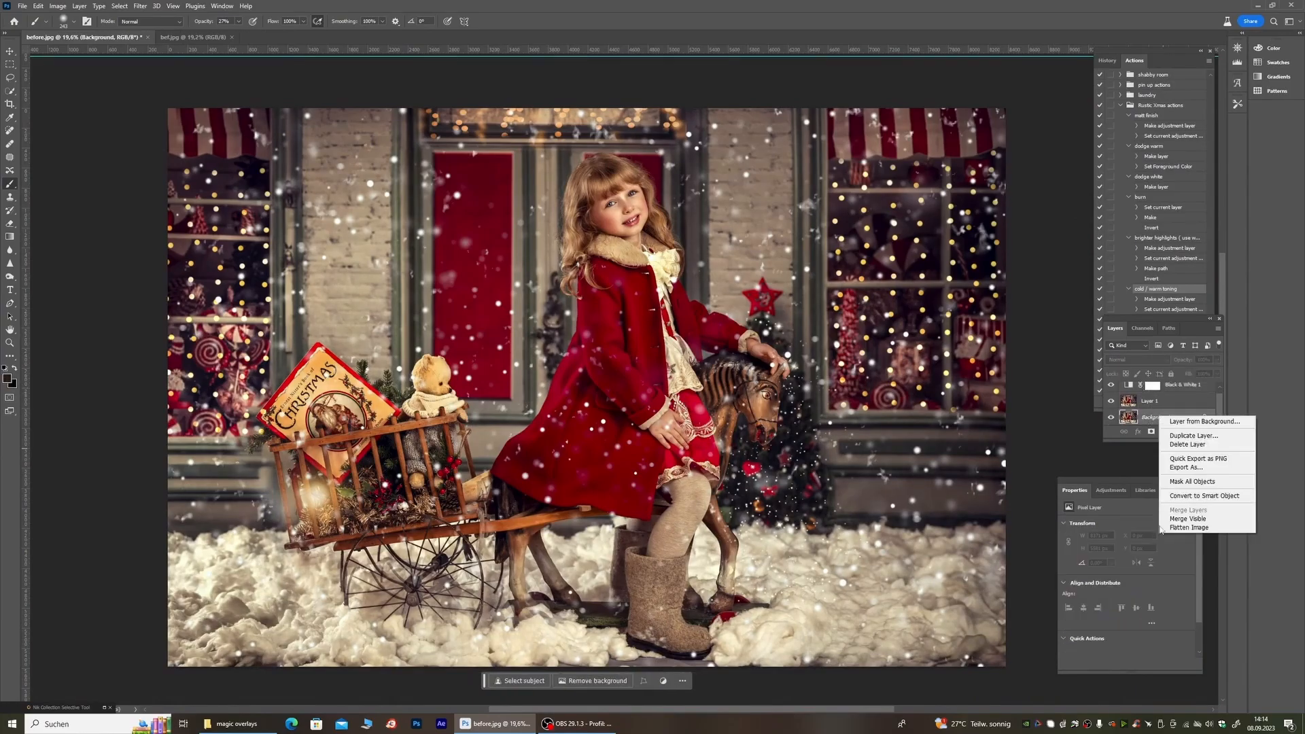
left_click(1208, 526)
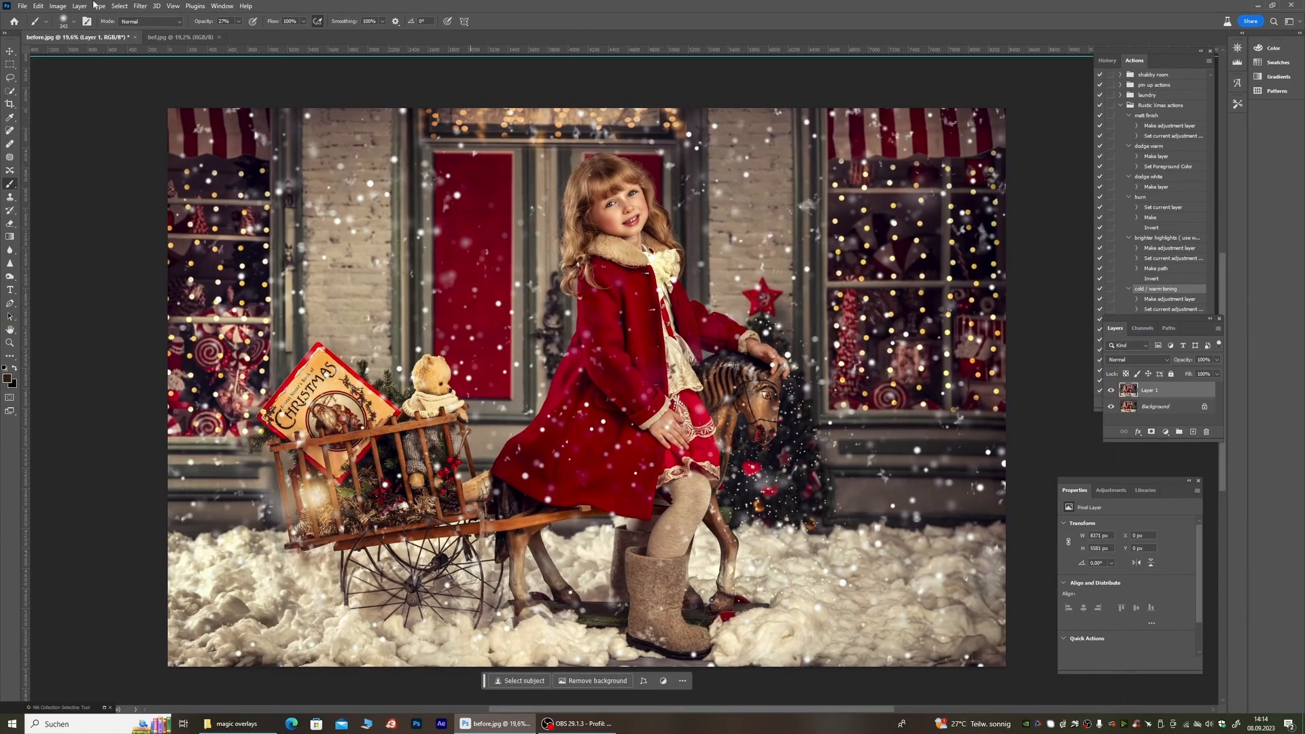
Step: Open the new layer in the Camera Raw Filter and set Blacks to +16, Shadows to +5 and Highlights to -21
left_click(140, 6)
left_click(150, 82)
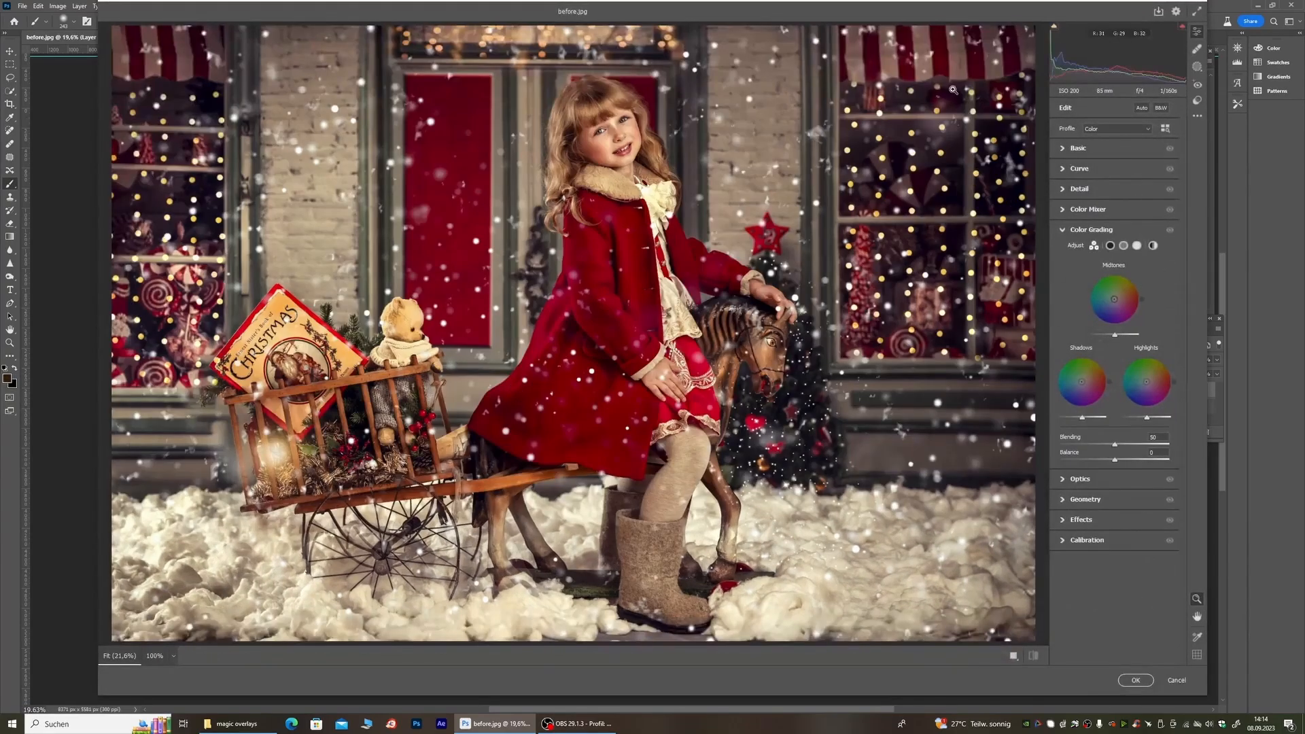
left_click(1085, 148)
left_click(1122, 307)
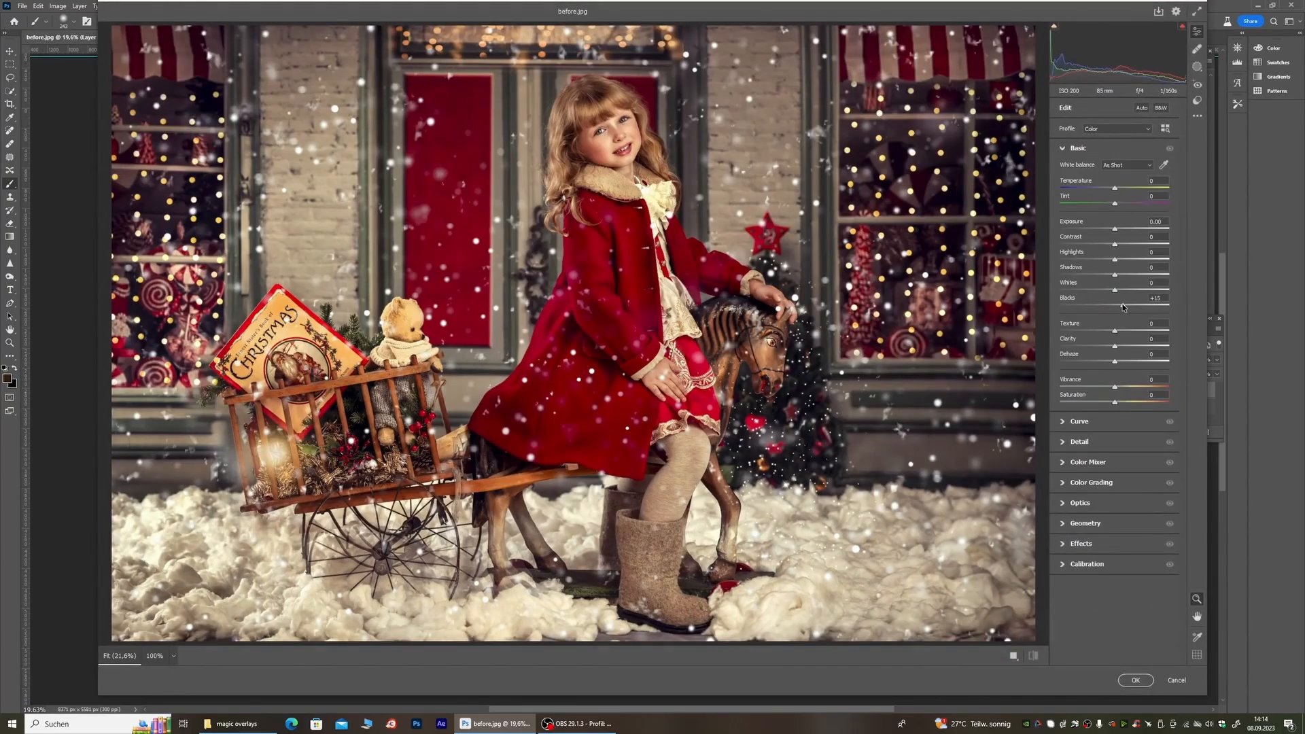
left_click_drag(1126, 308, 1117, 277)
left_click(1102, 260)
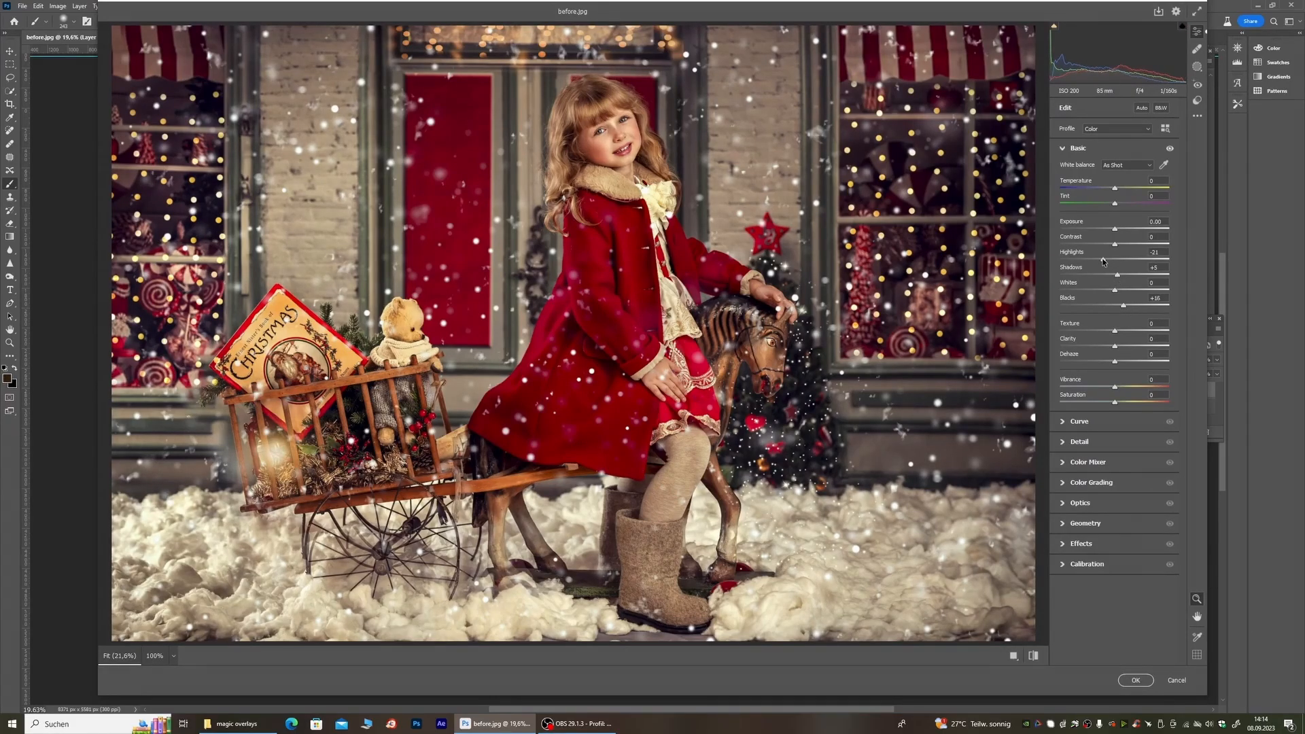
Step: Set the Color Mixer saturation of Oranges to -3 and Reds to +6, checking the face up close
left_click(1101, 462)
left_click(1092, 240)
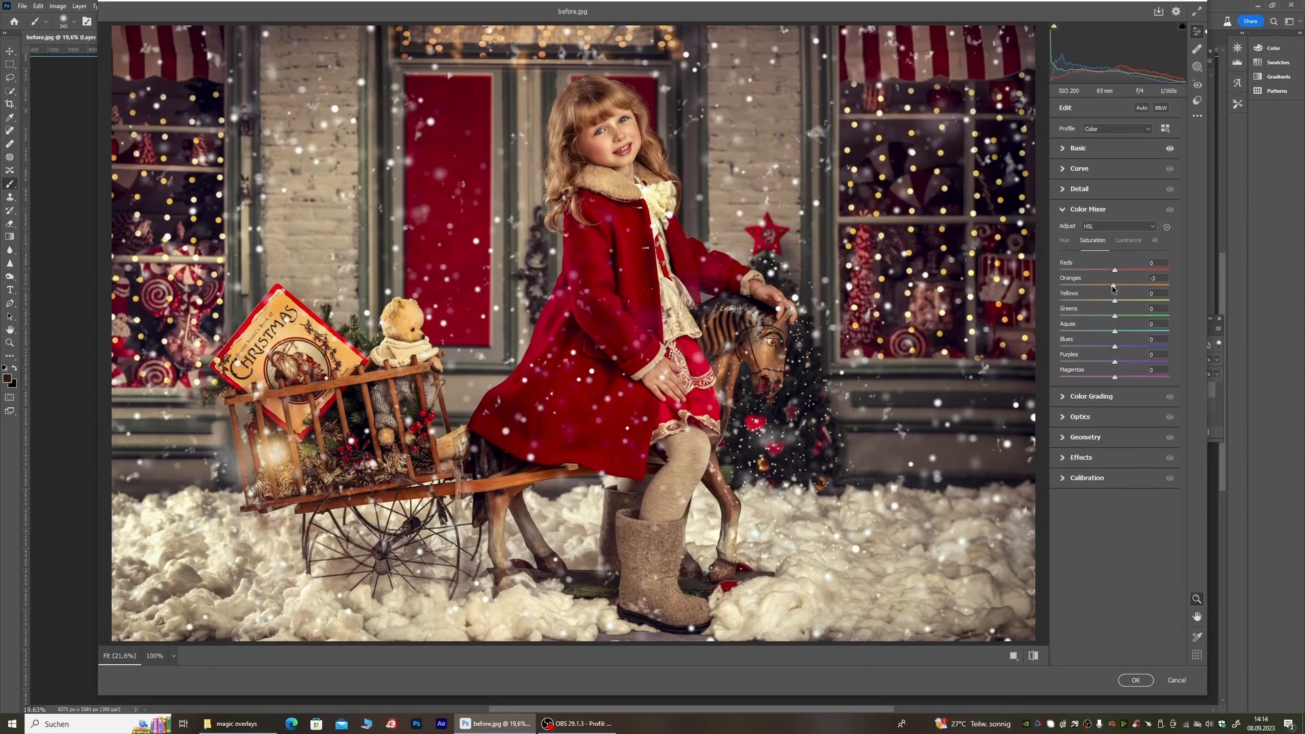
left_click(619, 160)
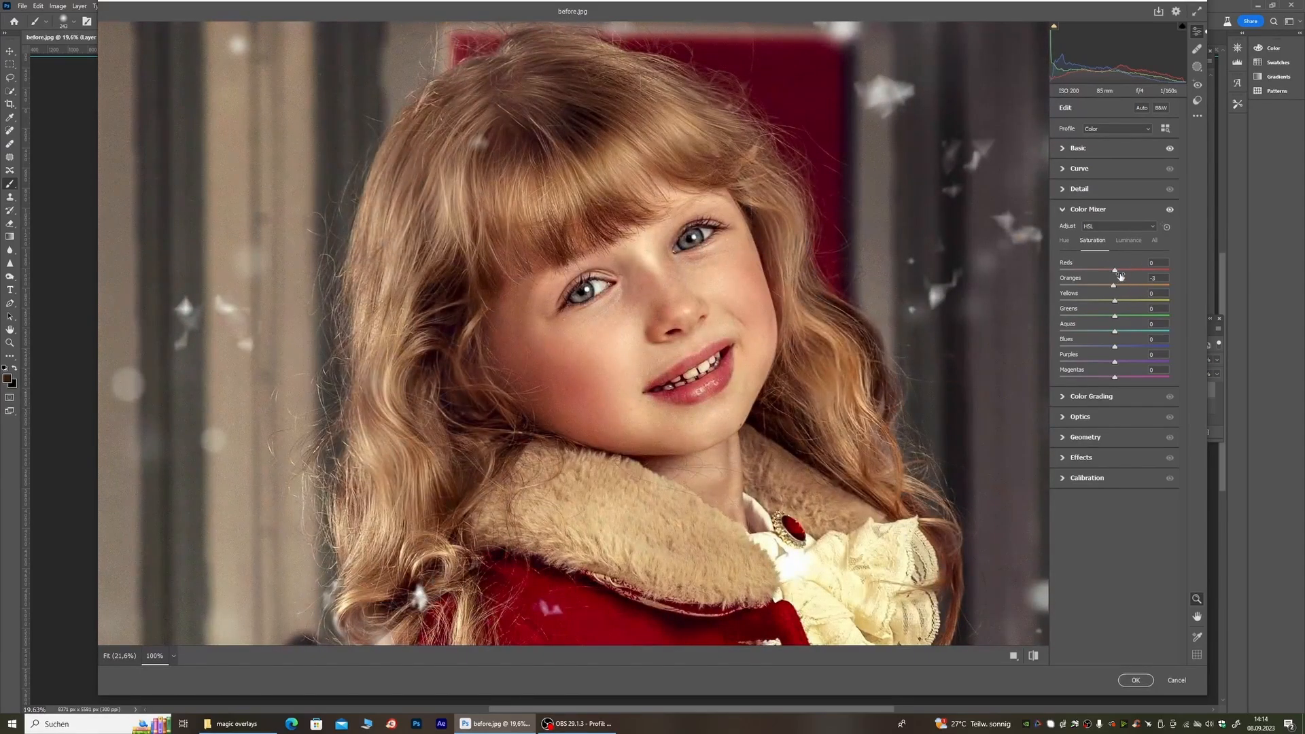
left_click_drag(1120, 276, 1119, 272)
left_click(644, 64)
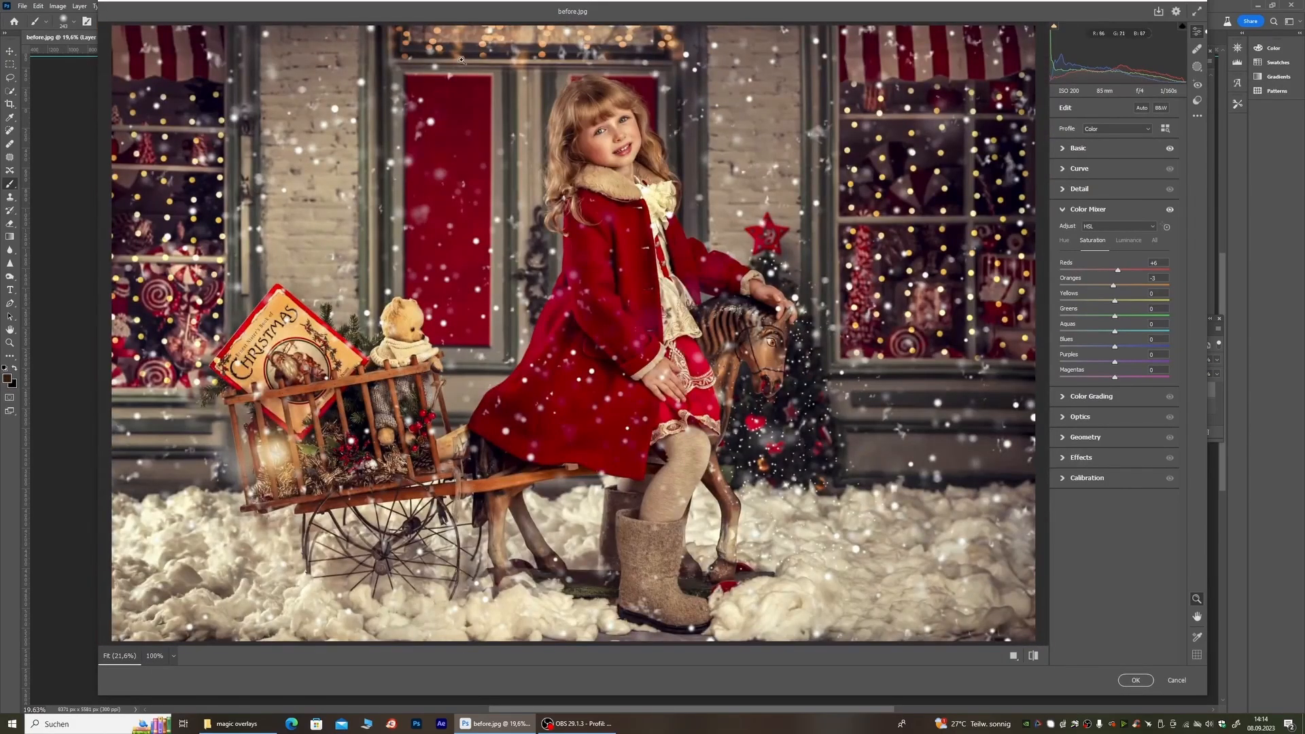
Step: Set Highlights to -17 and Contrast to +2 in the Basic adjustments
left_click(572, 142)
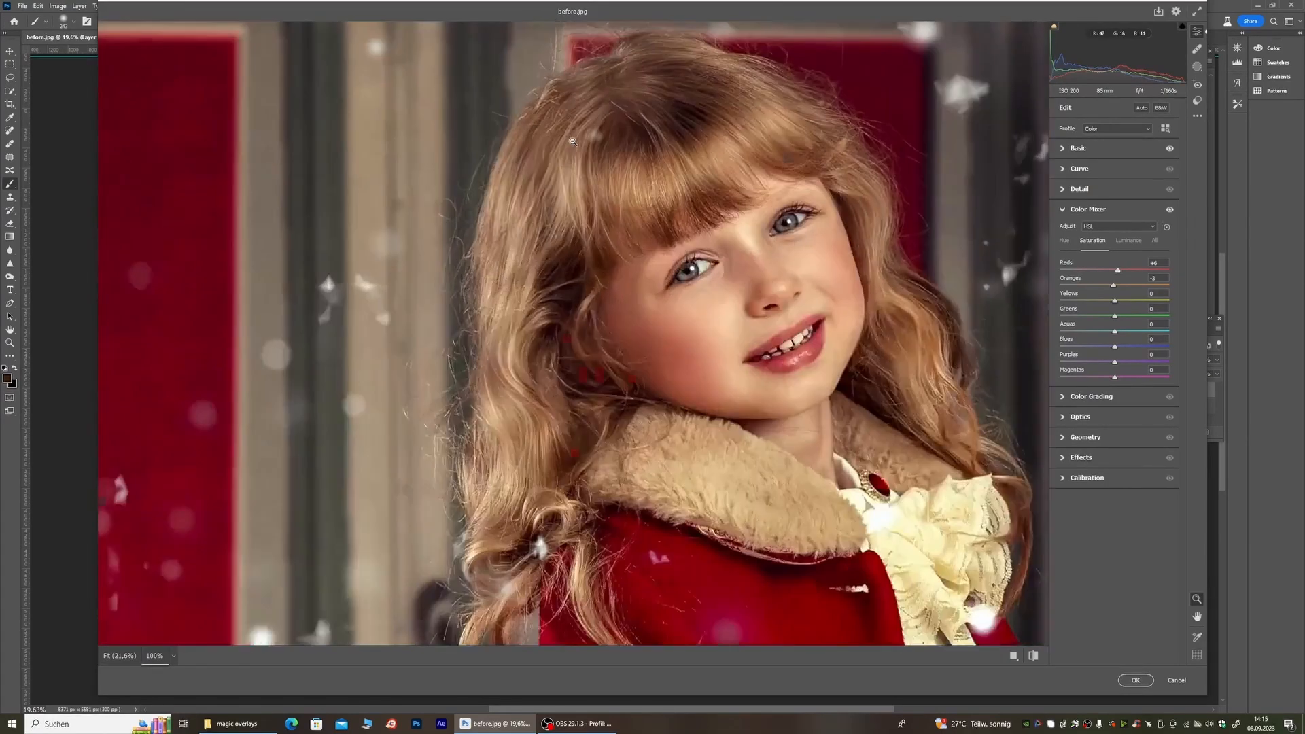
left_click(1078, 148)
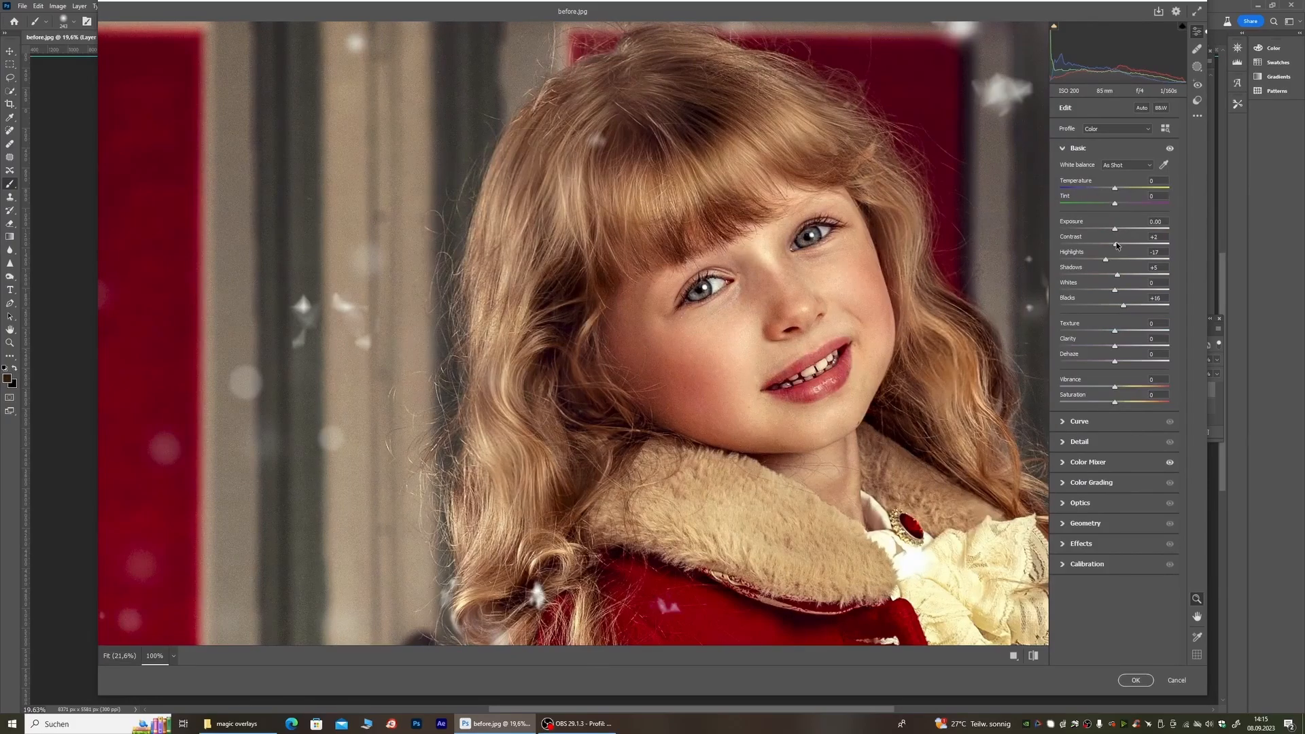
left_click(930, 321)
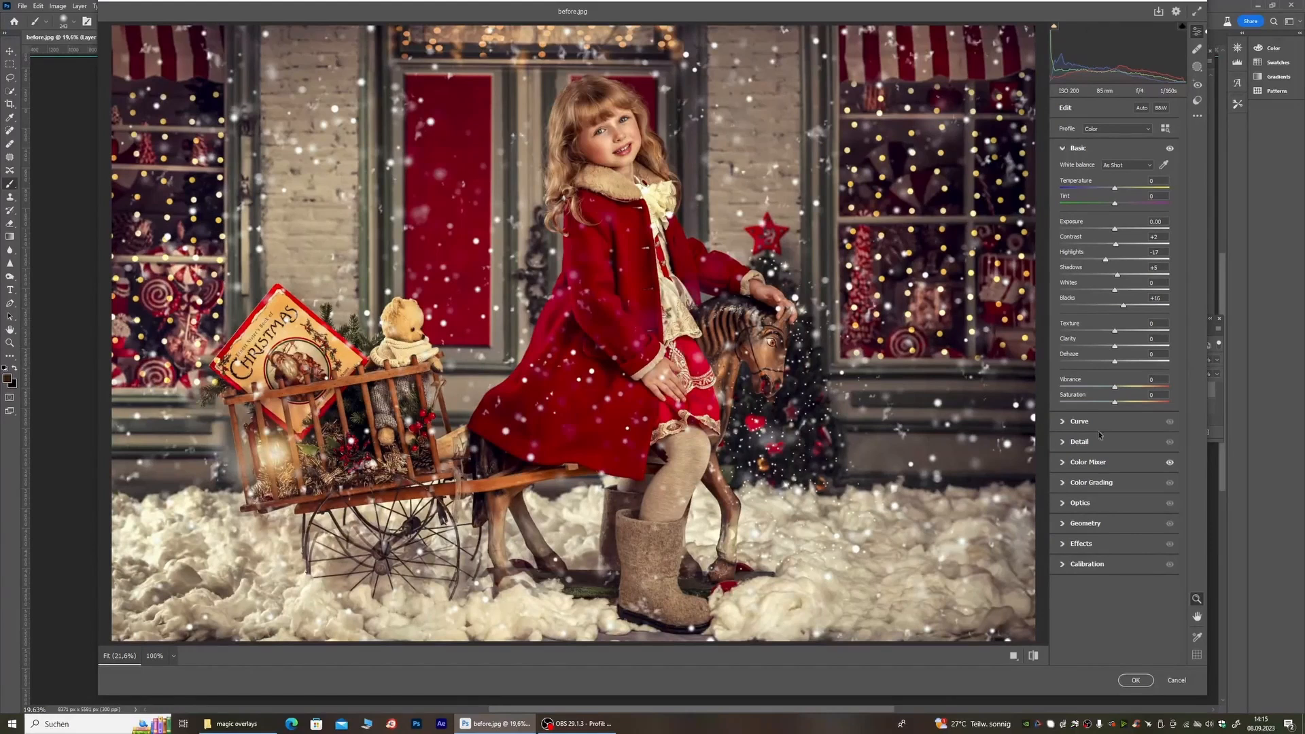
Step: Add Vignetting of -2 and Grain of 4 as effects, and apply the Camera Raw Filter
left_click(1079, 543)
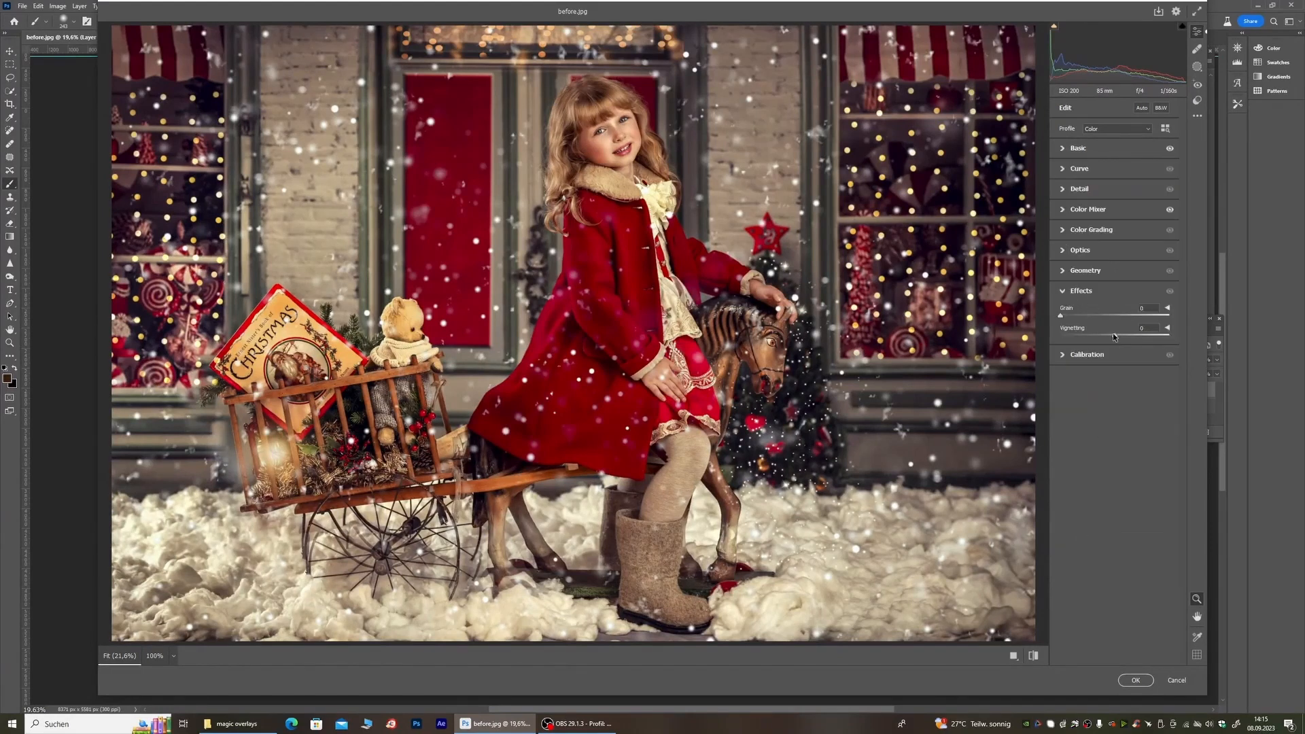
left_click_drag(1115, 336, 1114, 337)
left_click(637, 145)
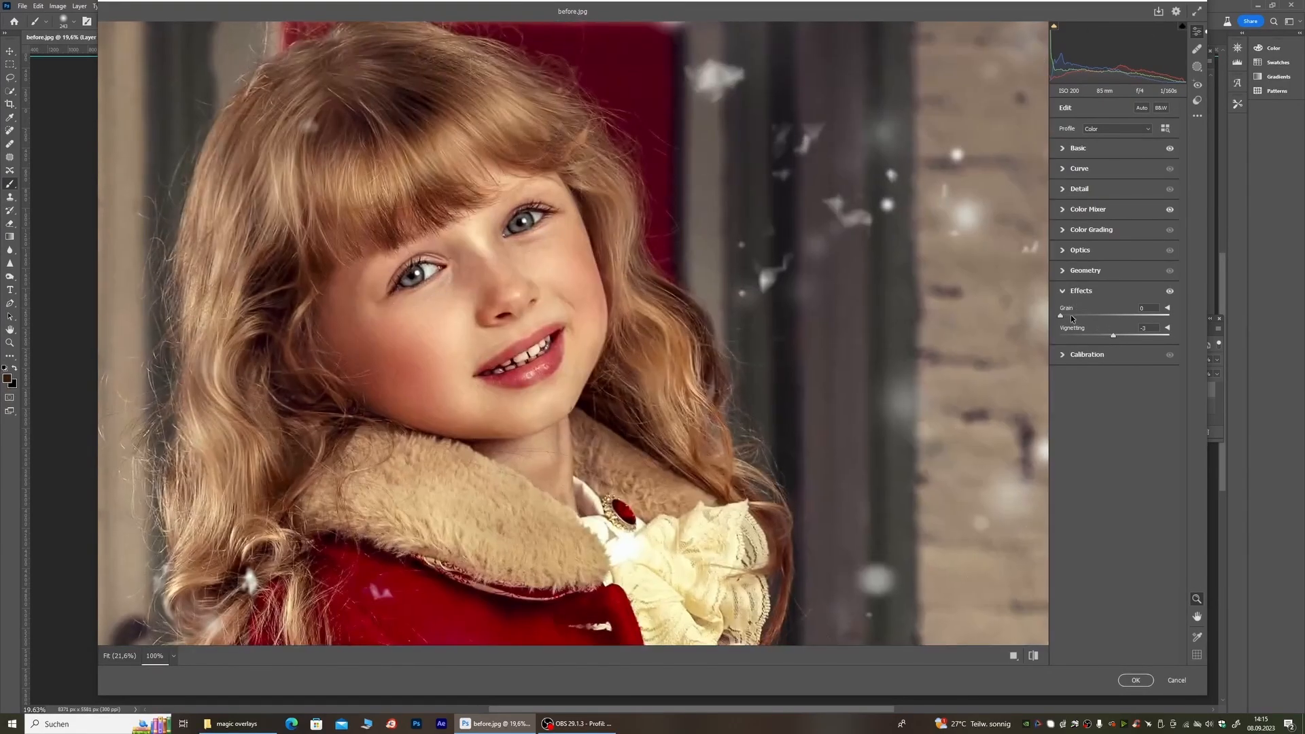
mouse_move(1071, 317)
left_mouse_down()
mouse_move(1085, 317)
mouse_move(1071, 322)
left_mouse_up()
left_click(564, 354)
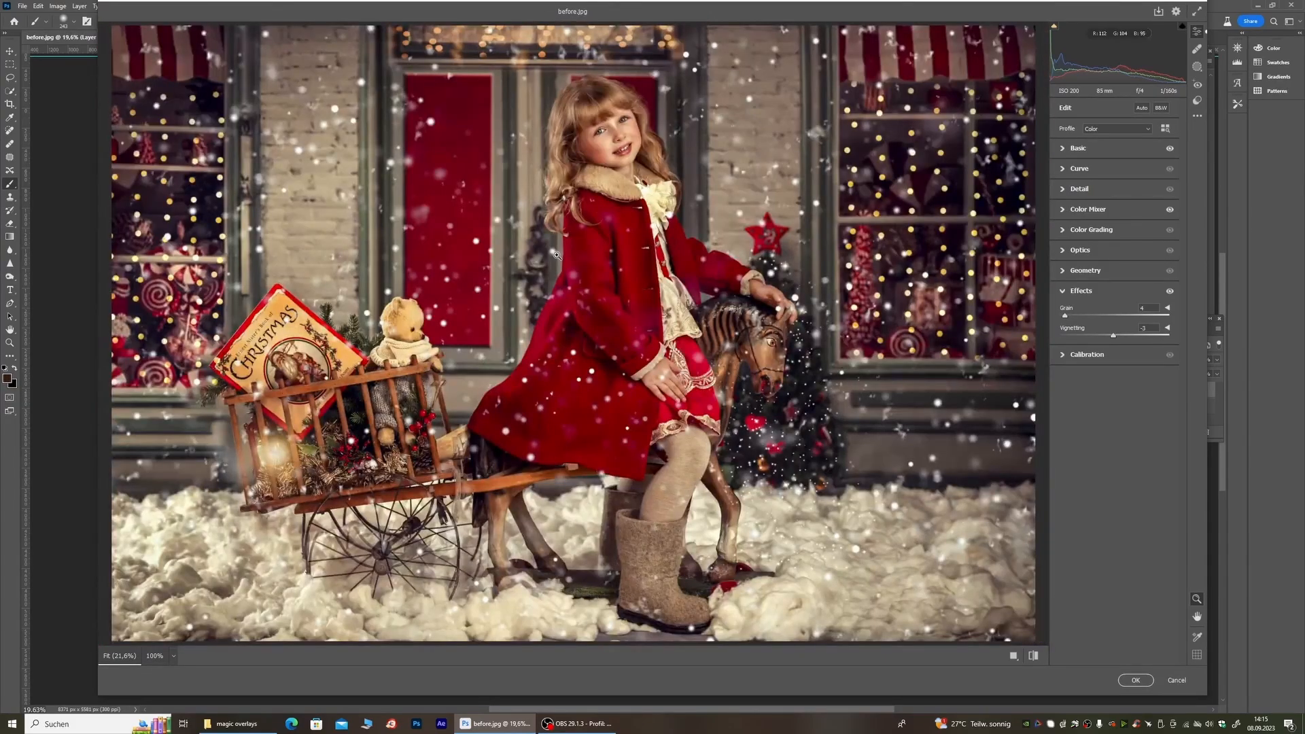
left_click(1133, 680)
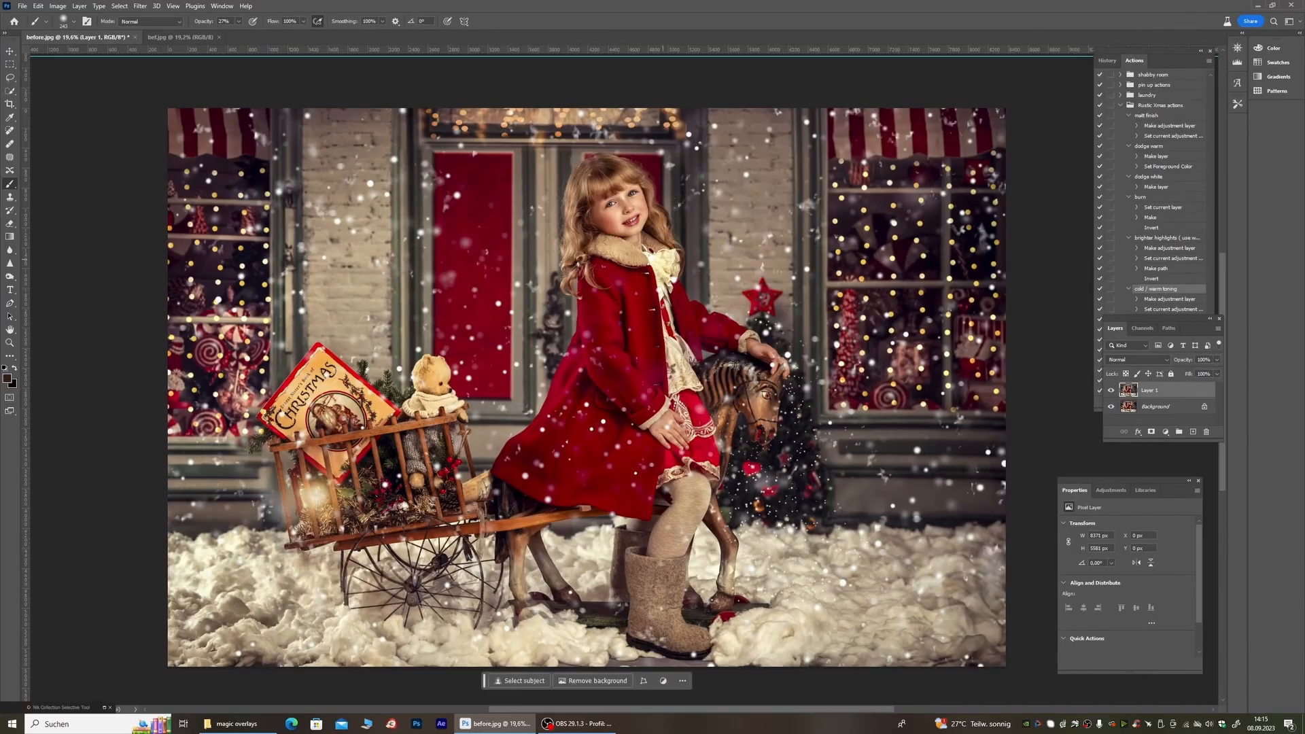
Step: Add a layer mask to Layer 1 and paint out the filter around the girl with a soft black brush at 95% opacity
scroll(669, 250, "down", 1)
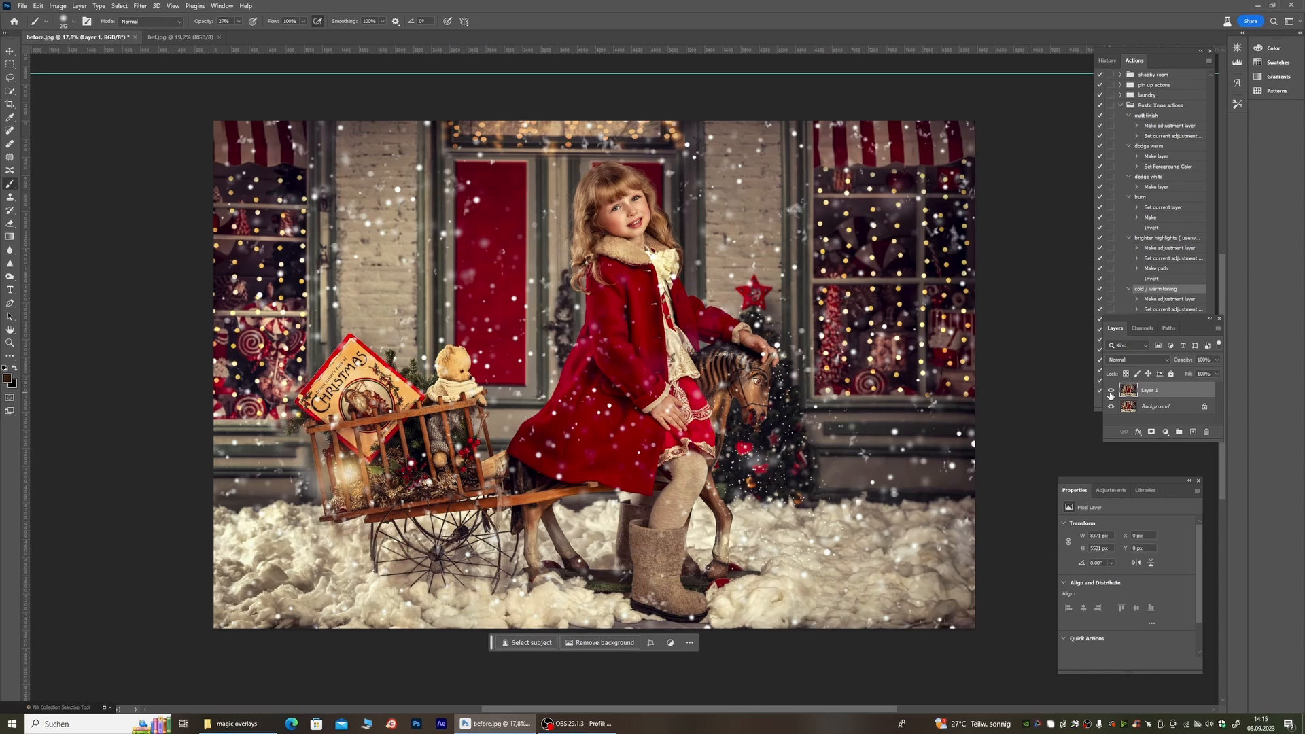
left_click(1152, 432)
right_click(390, 332)
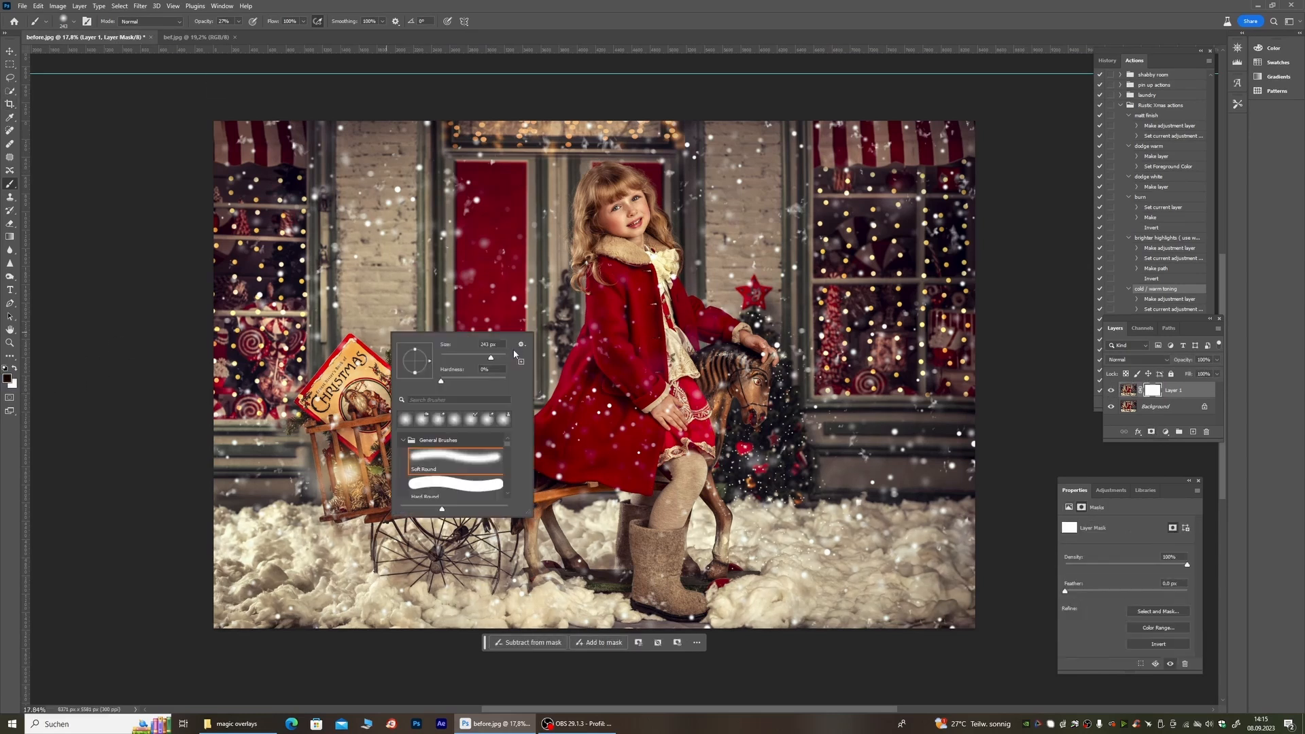
left_click(239, 22)
left_click_drag(239, 34, 270, 34)
mouse_move(585, 376)
left_mouse_down()
mouse_move(635, 379)
mouse_move(655, 335)
mouse_move(466, 248)
mouse_move(523, 394)
left_mouse_up()
scroll(557, 203, "up", 3)
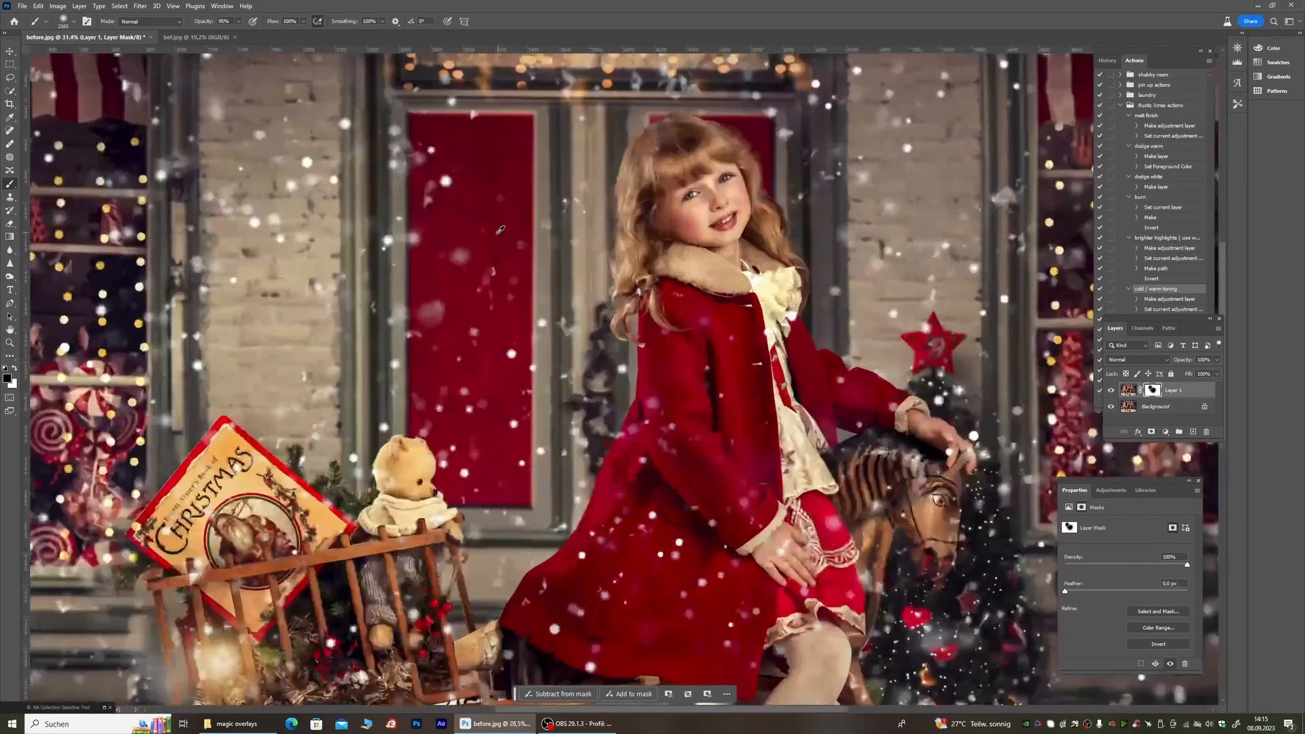
right_click(561, 208)
left_click(648, 362)
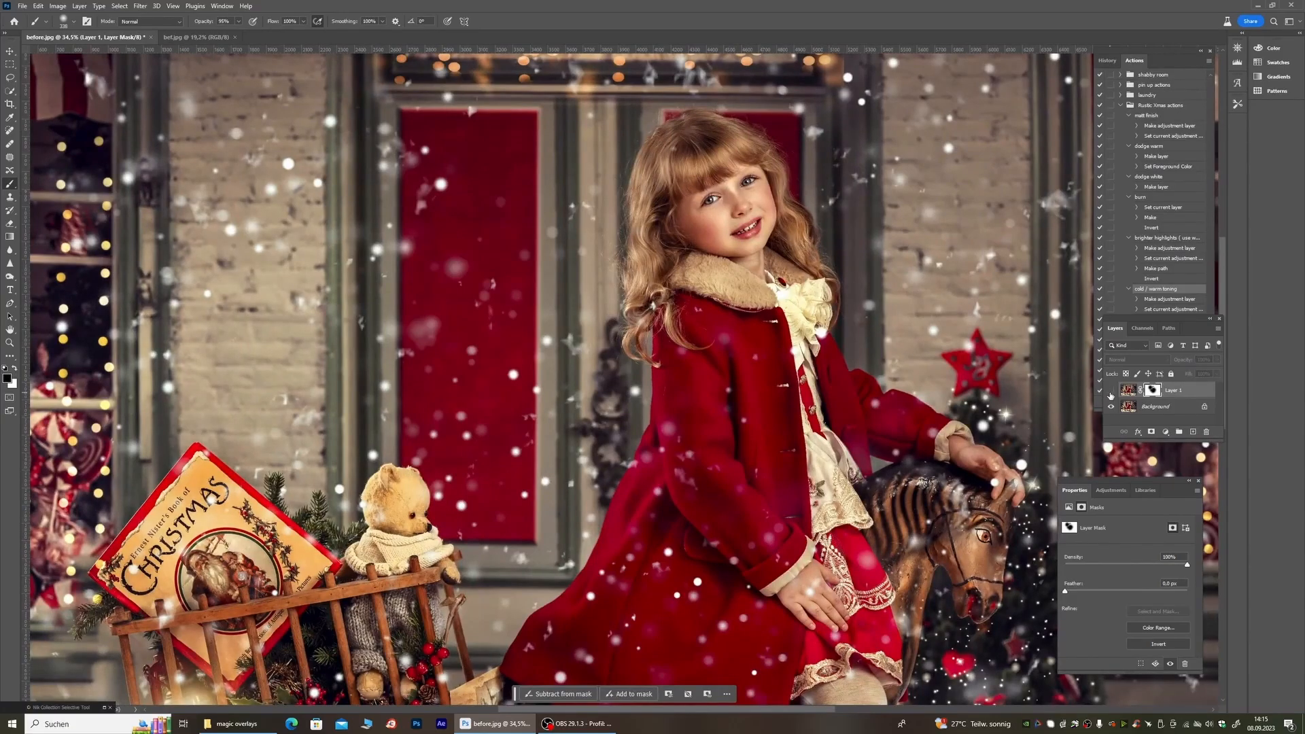
Step: Examine the whole edited portrait and compare it with the original photo in bef.jpg
scroll(582, 319, "down", 5)
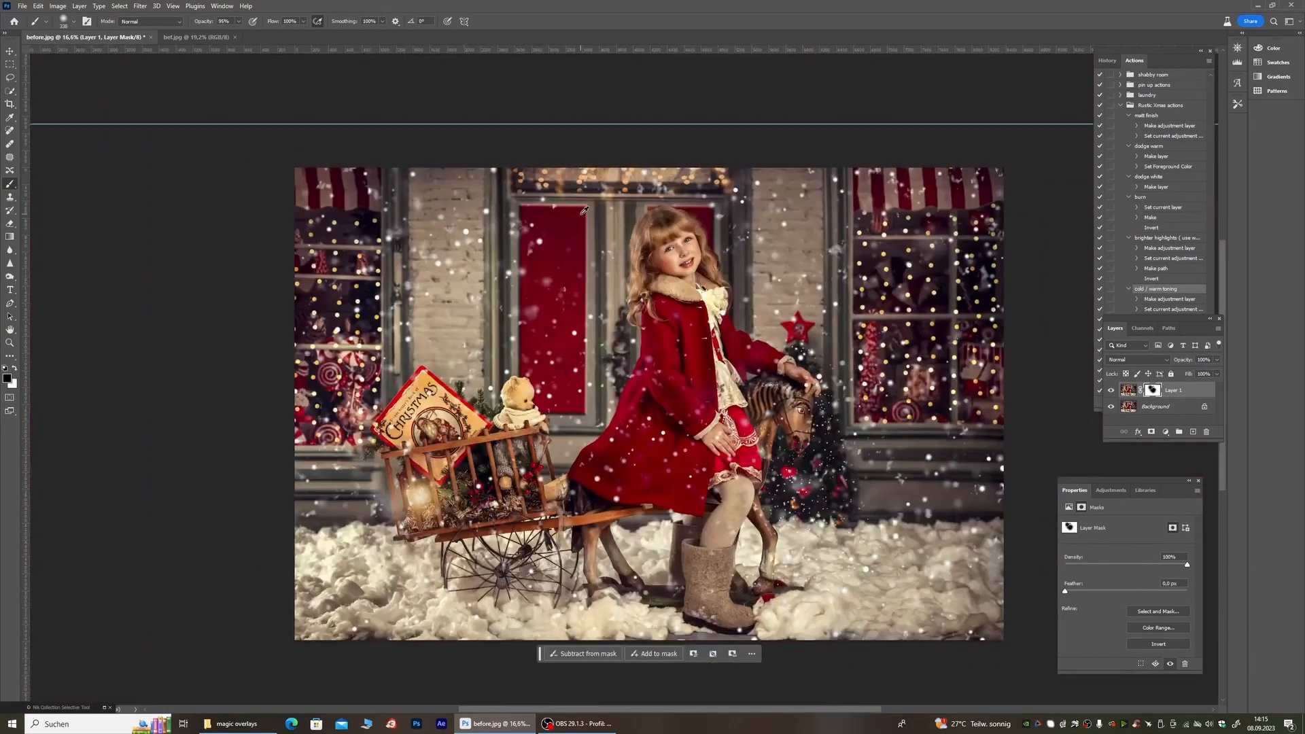
scroll(582, 319, "up", 2)
scroll(582, 318, "up", 1)
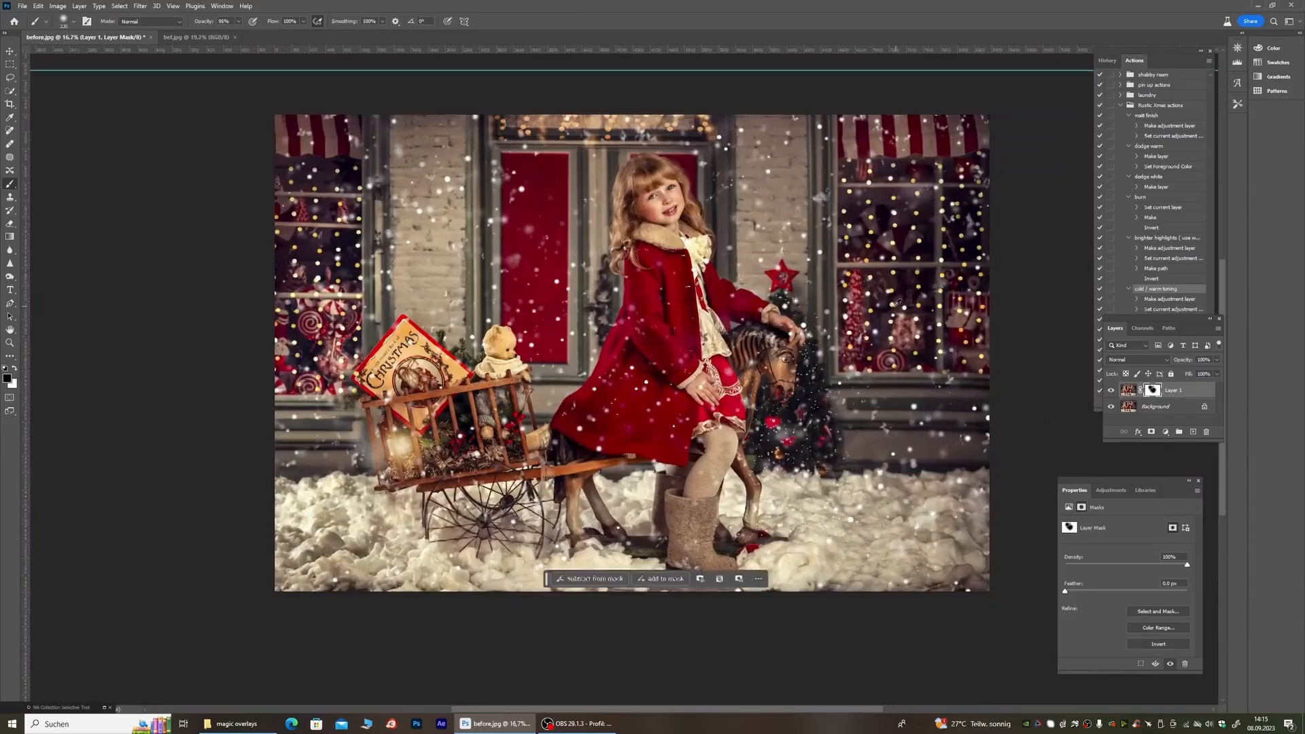
scroll(591, 285, "down", 2)
scroll(595, 278, "up", 2)
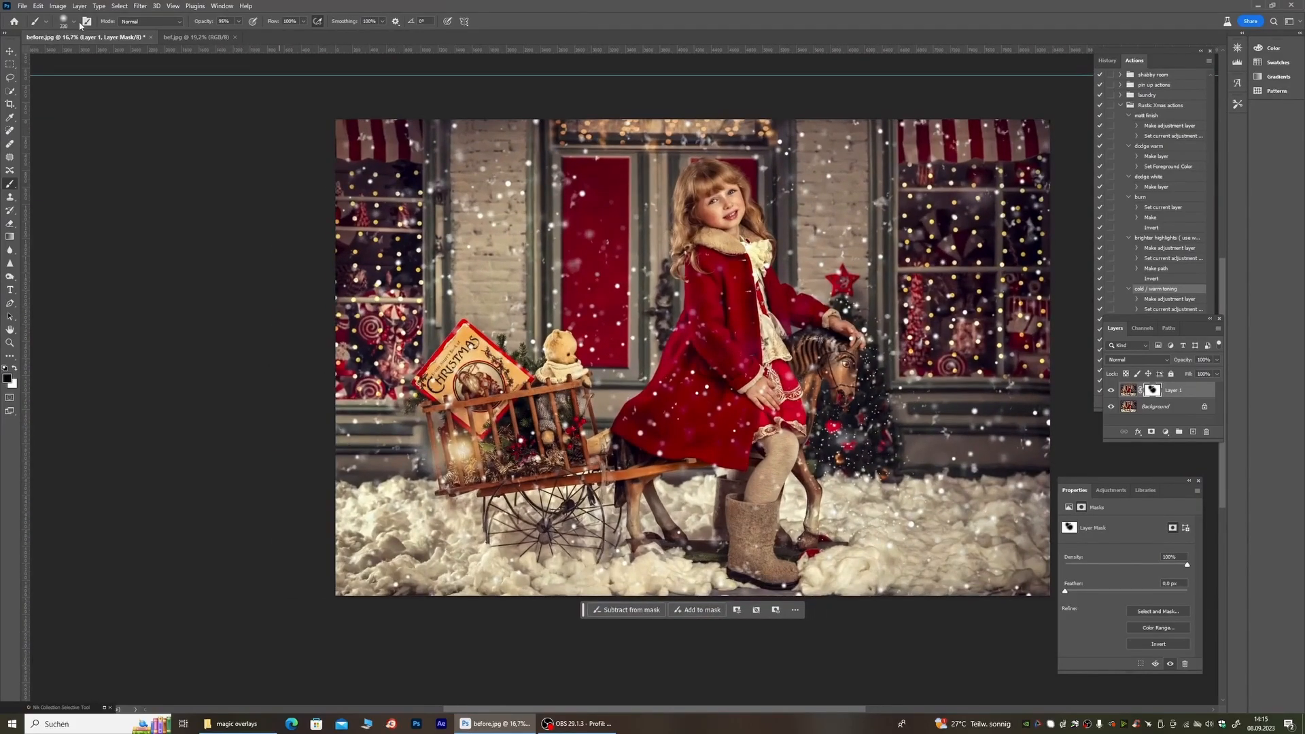
left_click(183, 38)
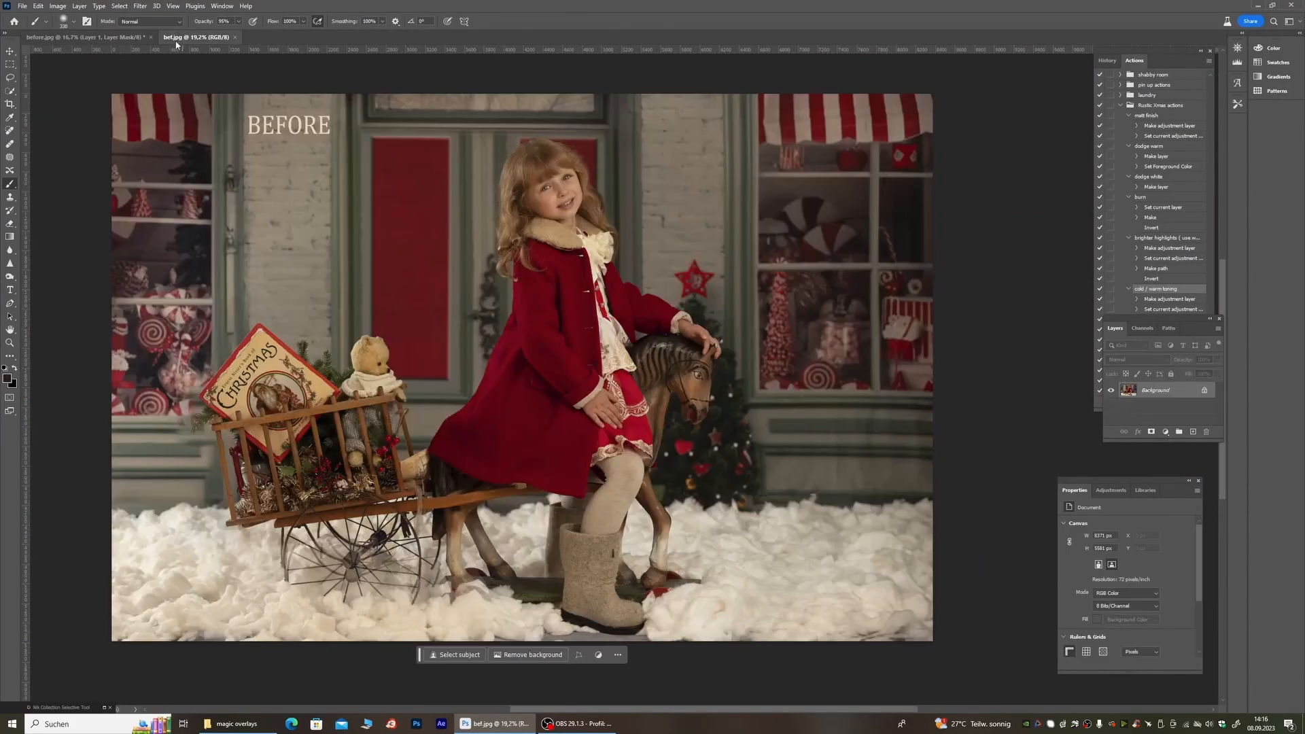
left_click(106, 38)
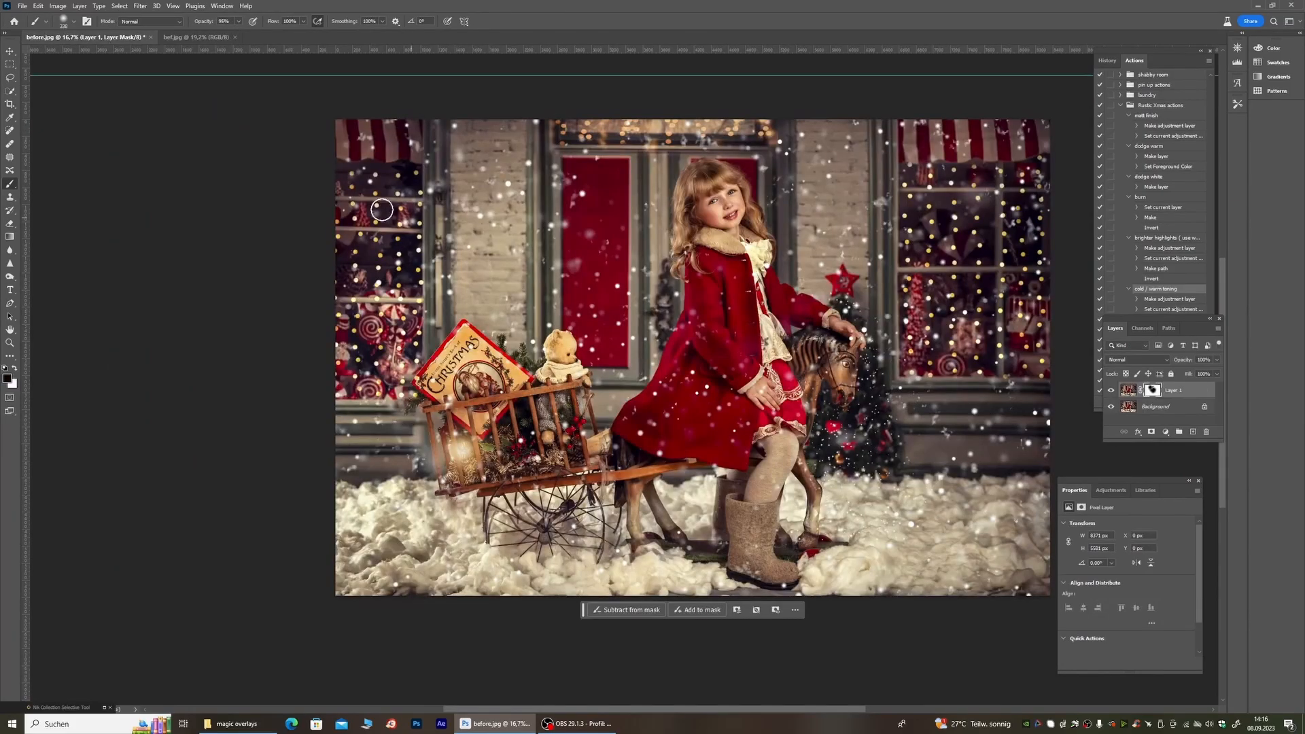
scroll(689, 293, "down", 1)
scroll(882, 394, "up", 1)
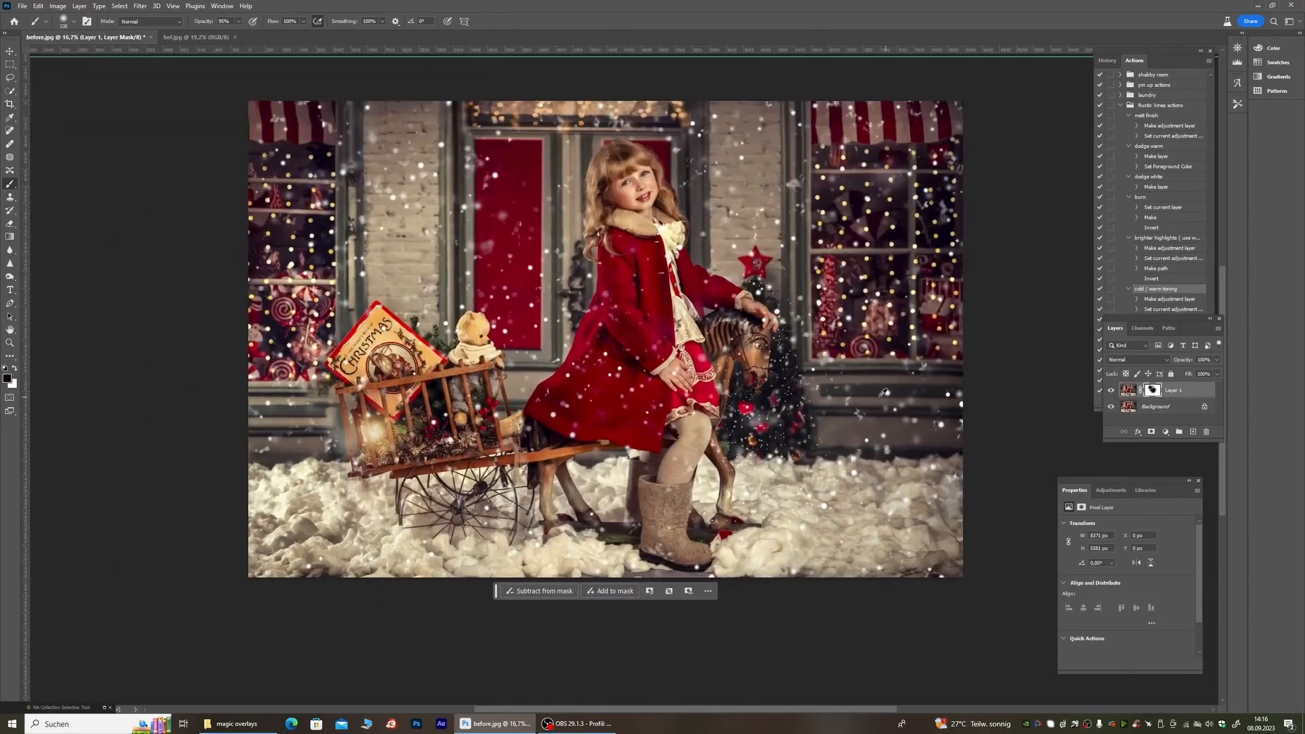
left_click(196, 37)
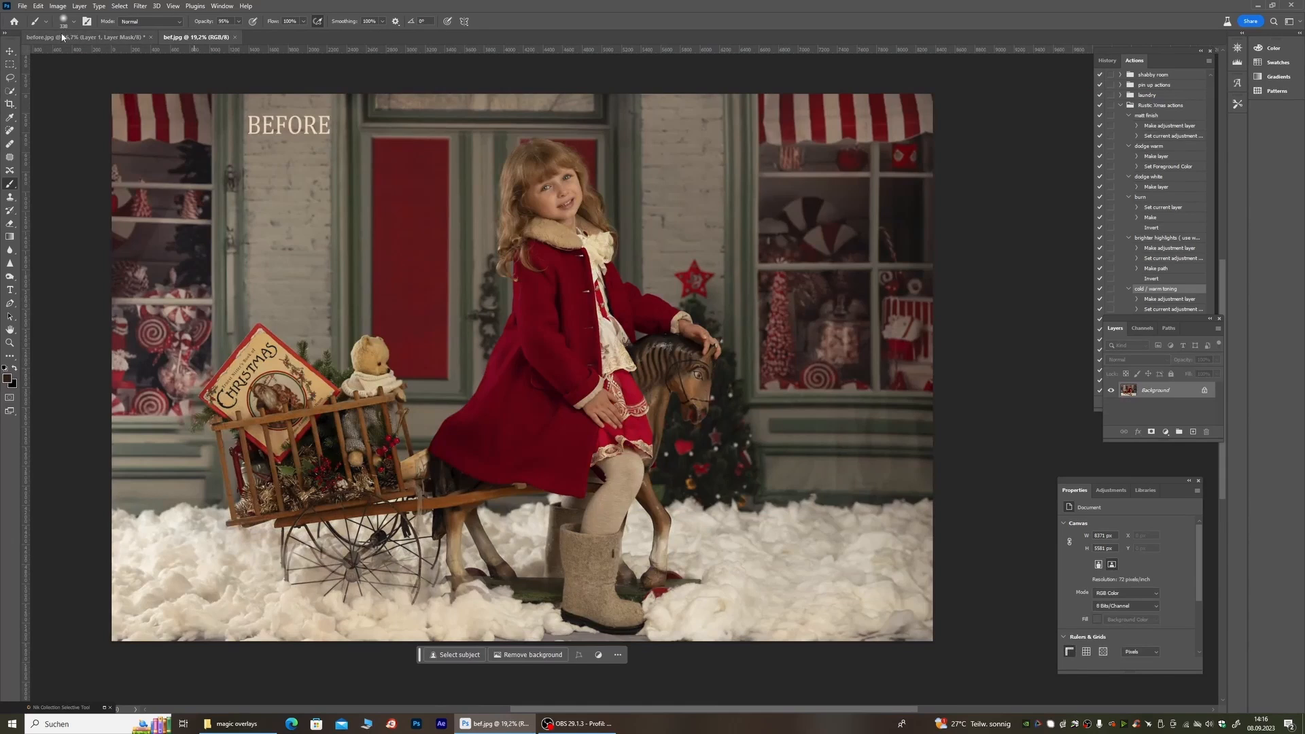
left_click(62, 37)
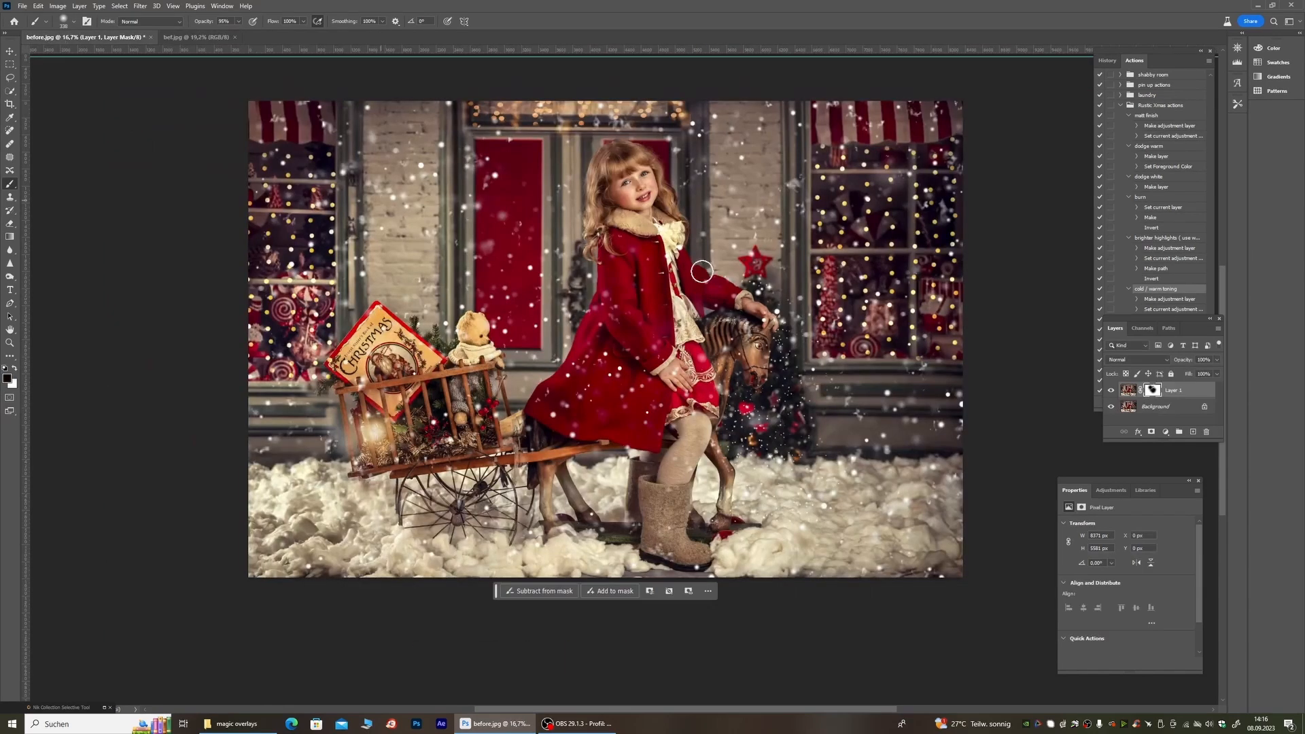